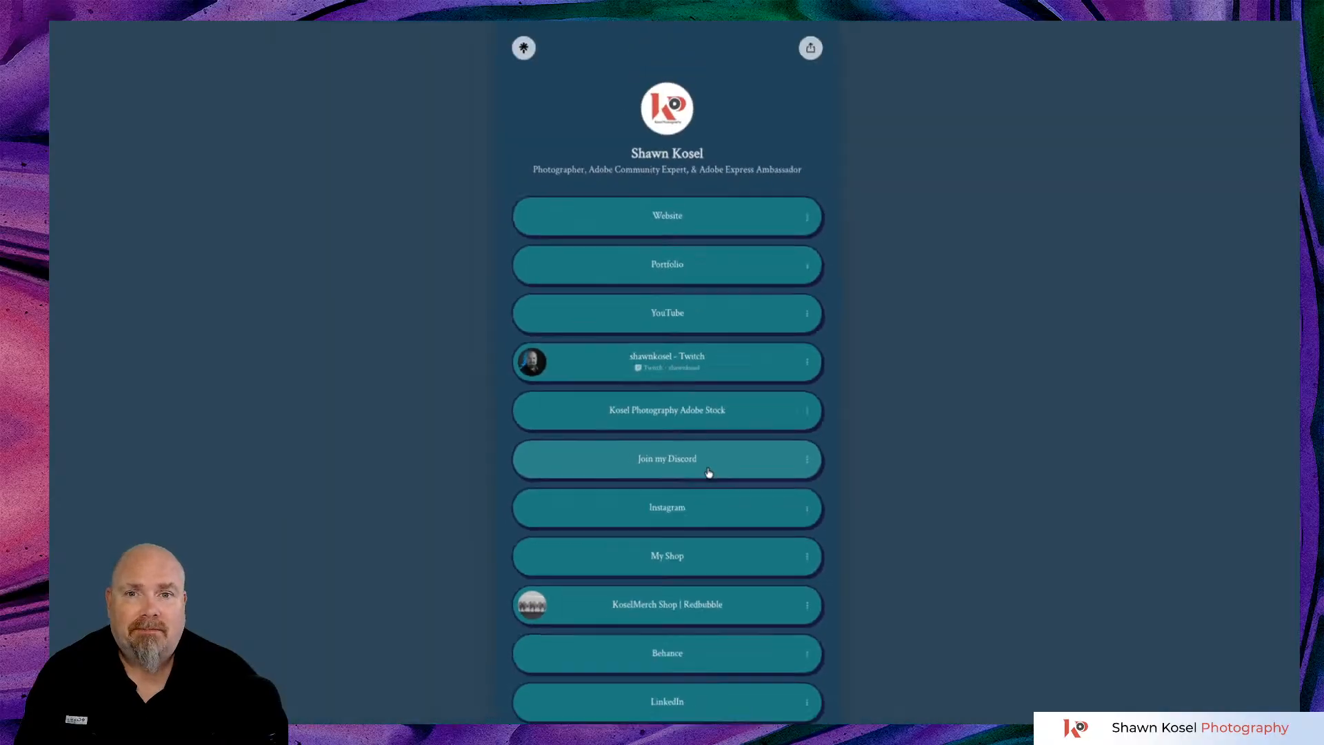
View the Kosel Photography YouTube channel page and the Behance portfolio.
click(519, 46)
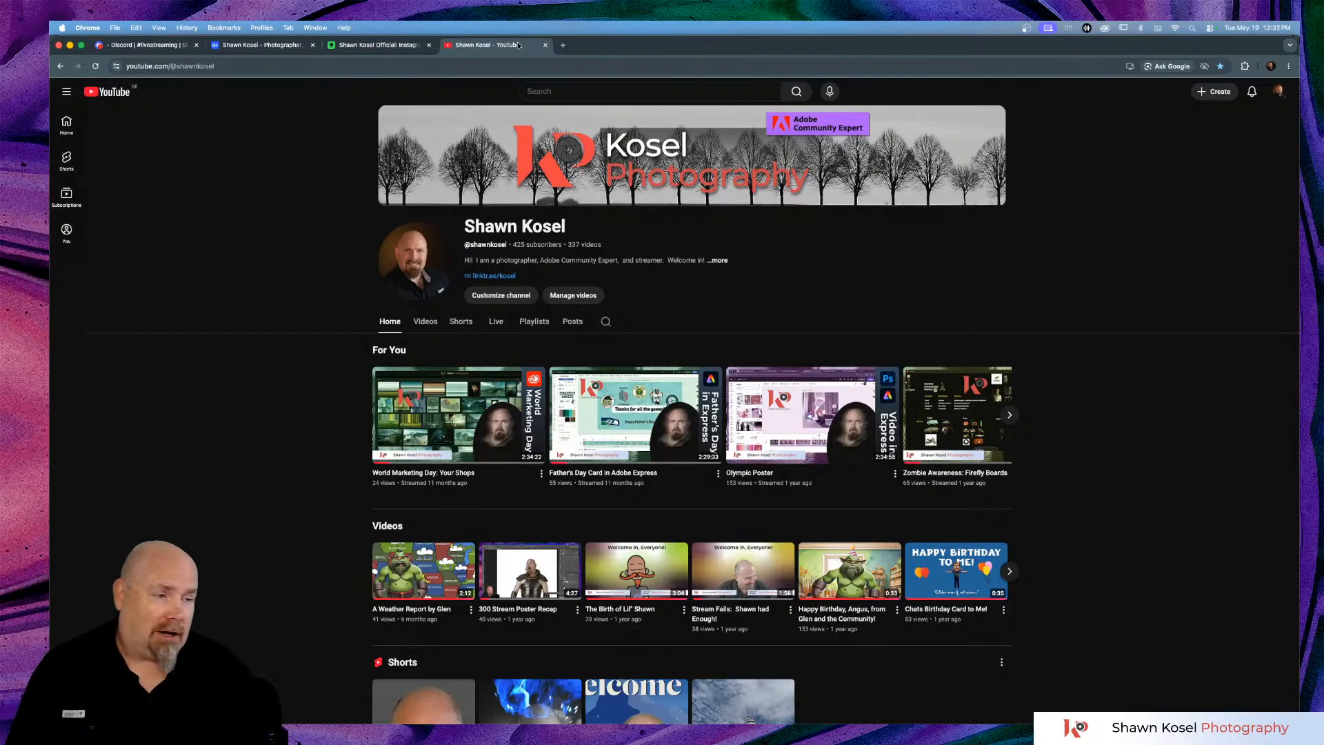
click(239, 46)
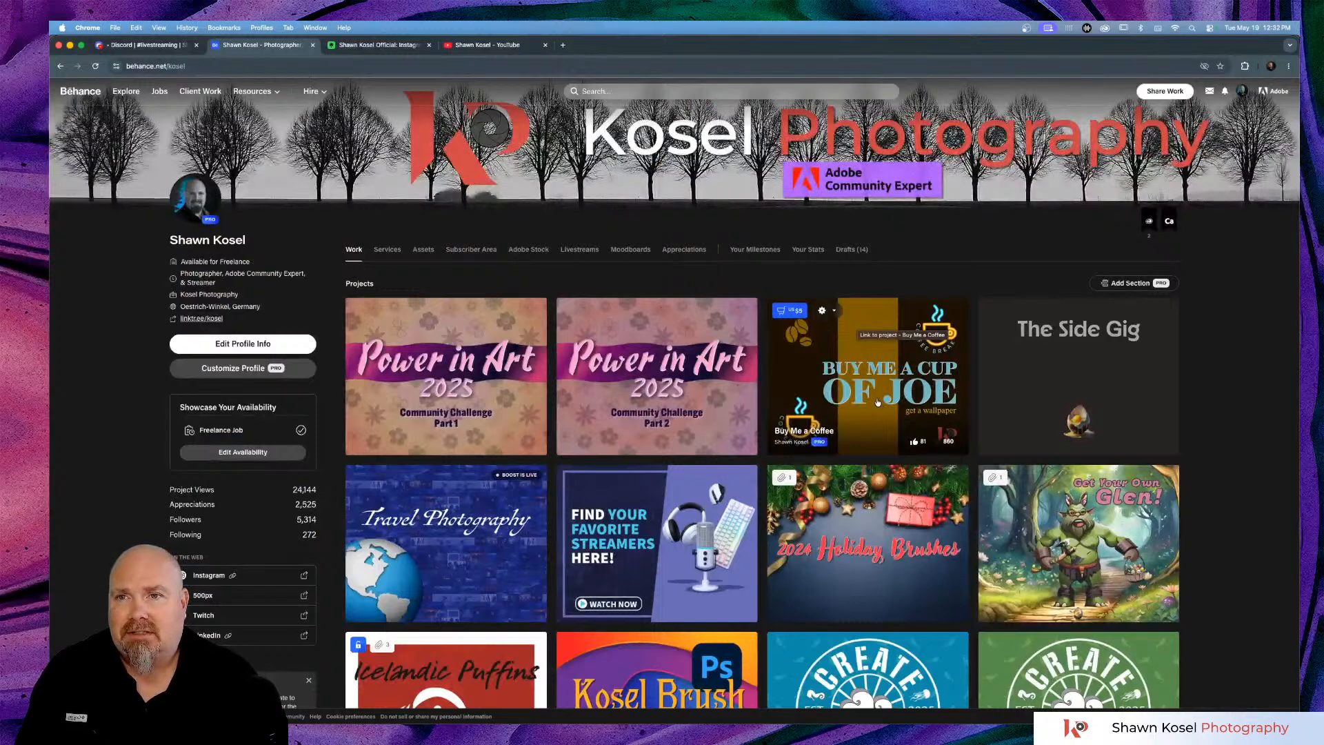
Switch to the Discord server and review the recent posts in the art-in-nature challenge channel.
click(140, 45)
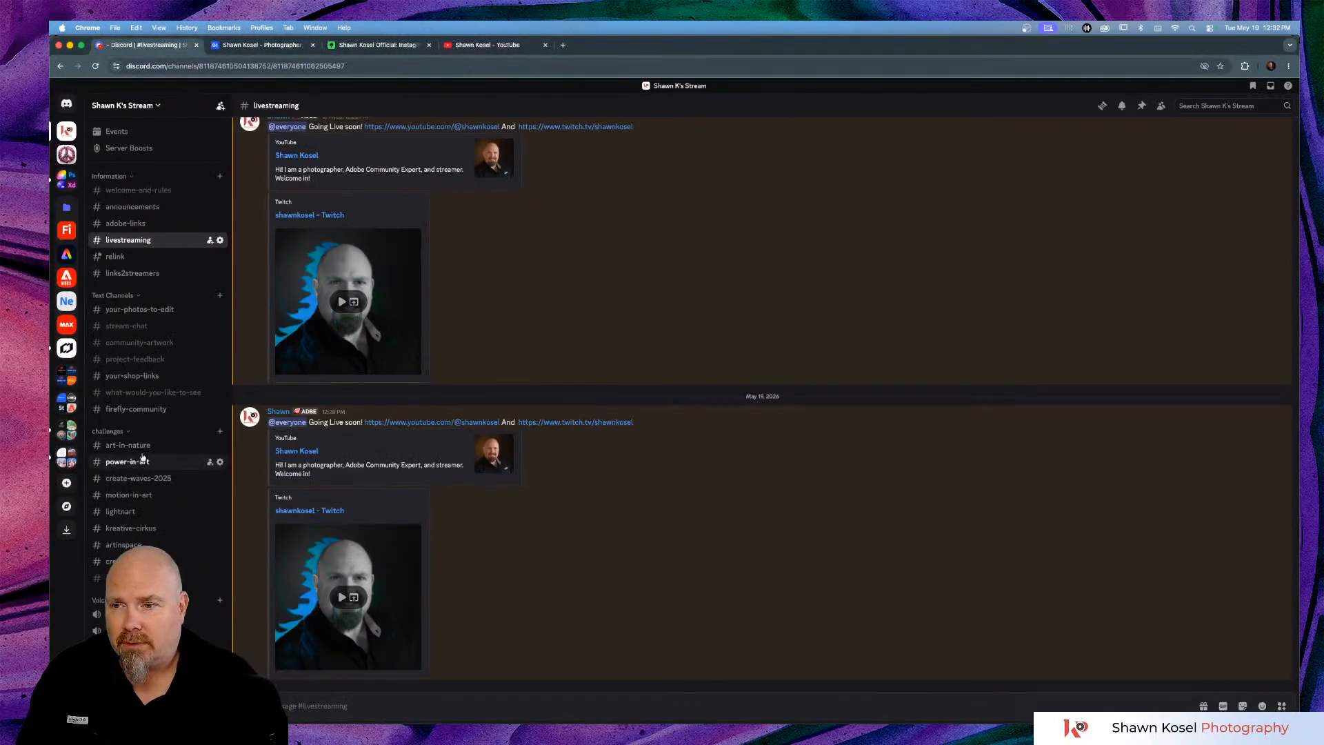
click(144, 327)
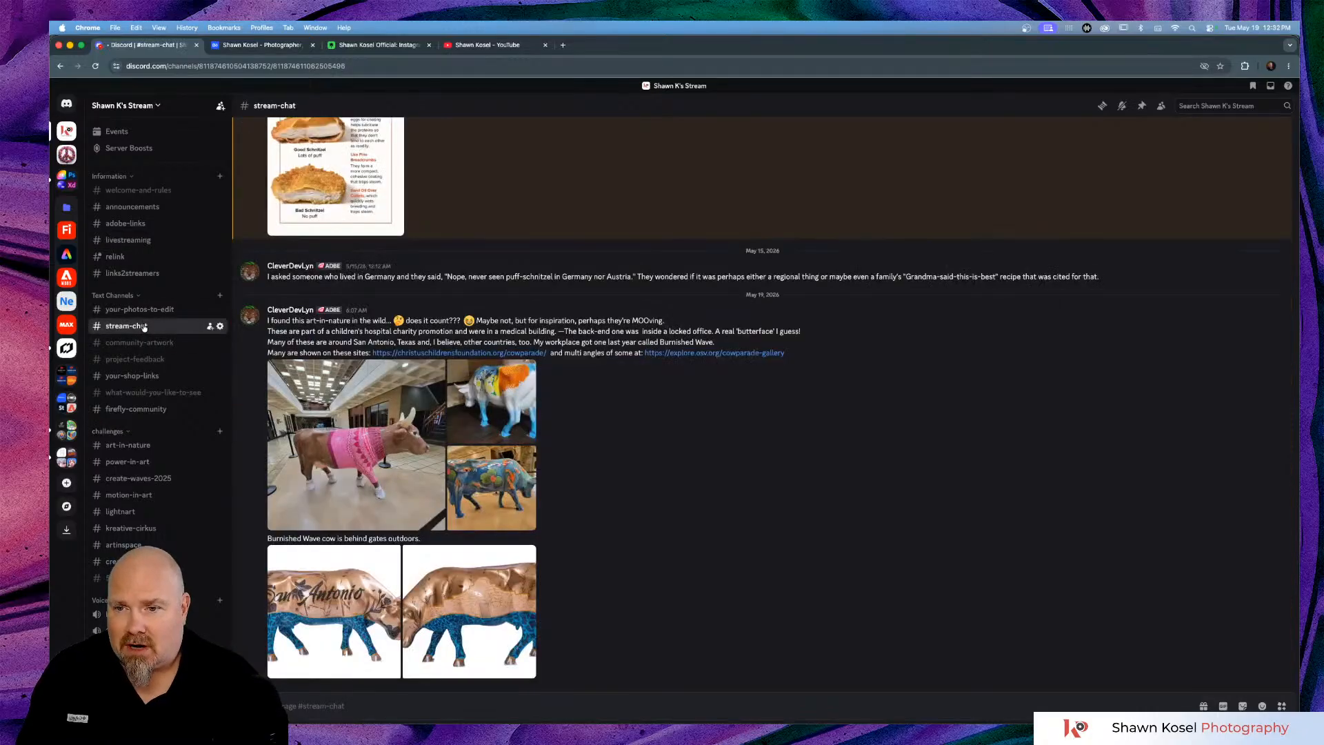
click(123, 446)
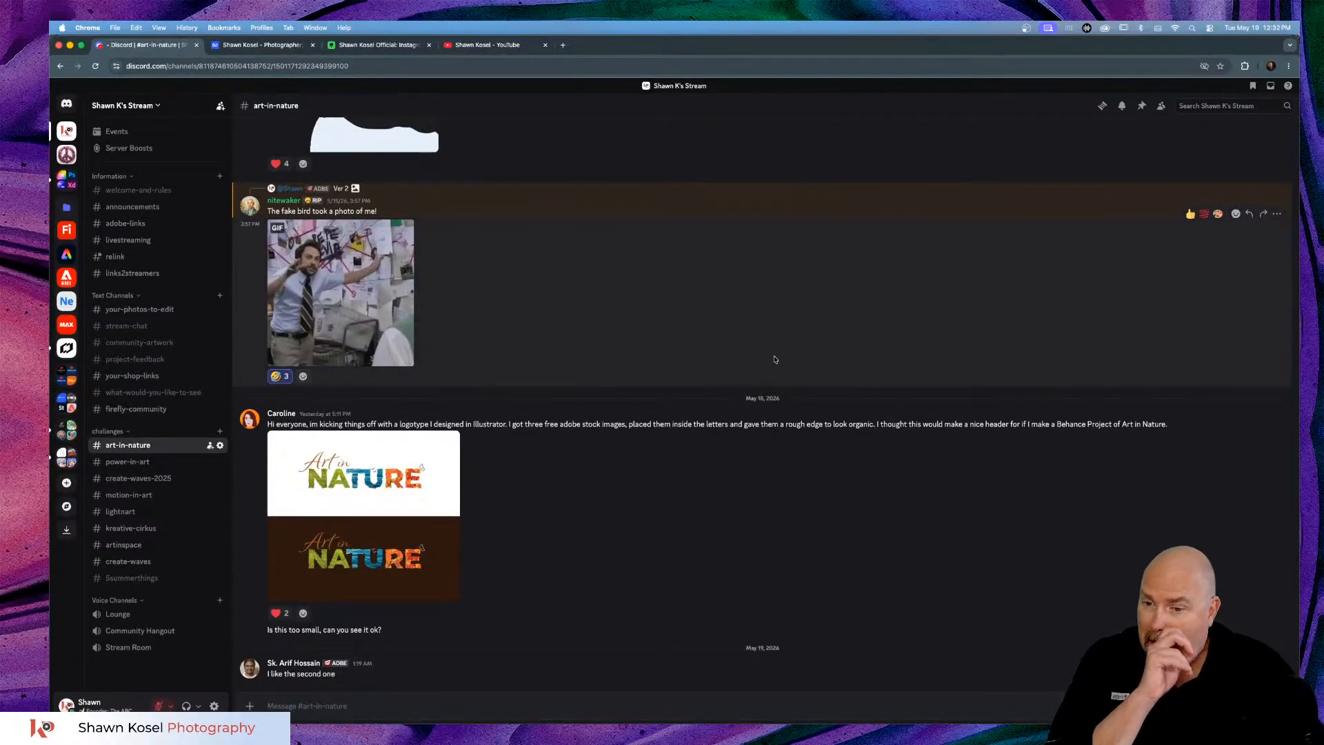
scroll(774, 360, up, 3)
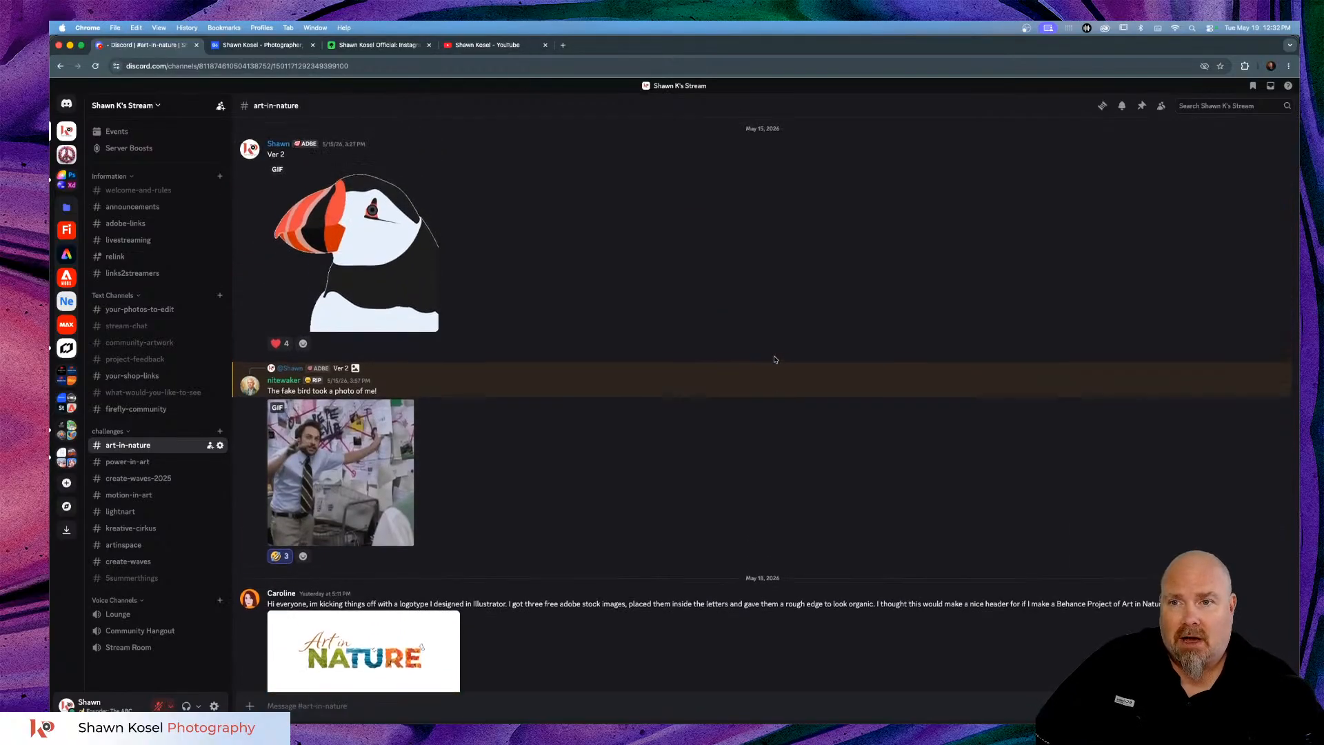
scroll(774, 359, up, 1)
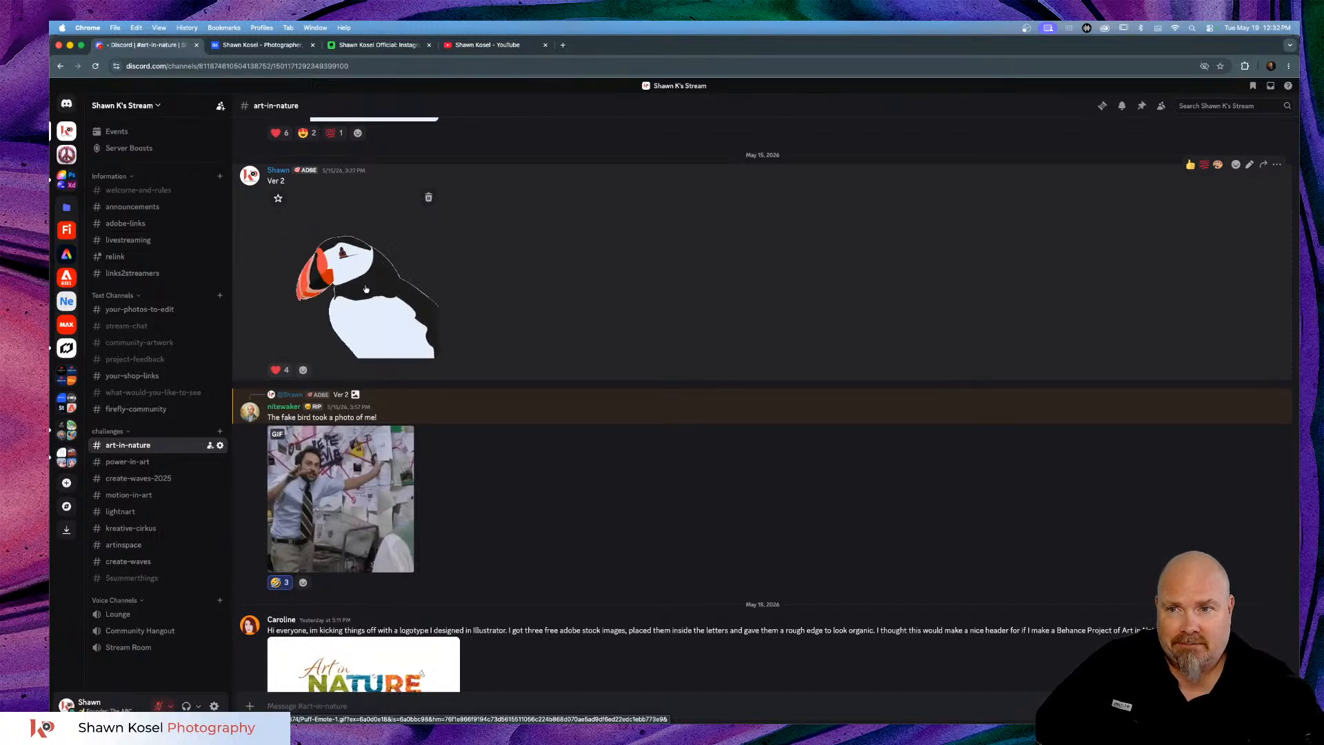
scroll(693, 311, up, 5)
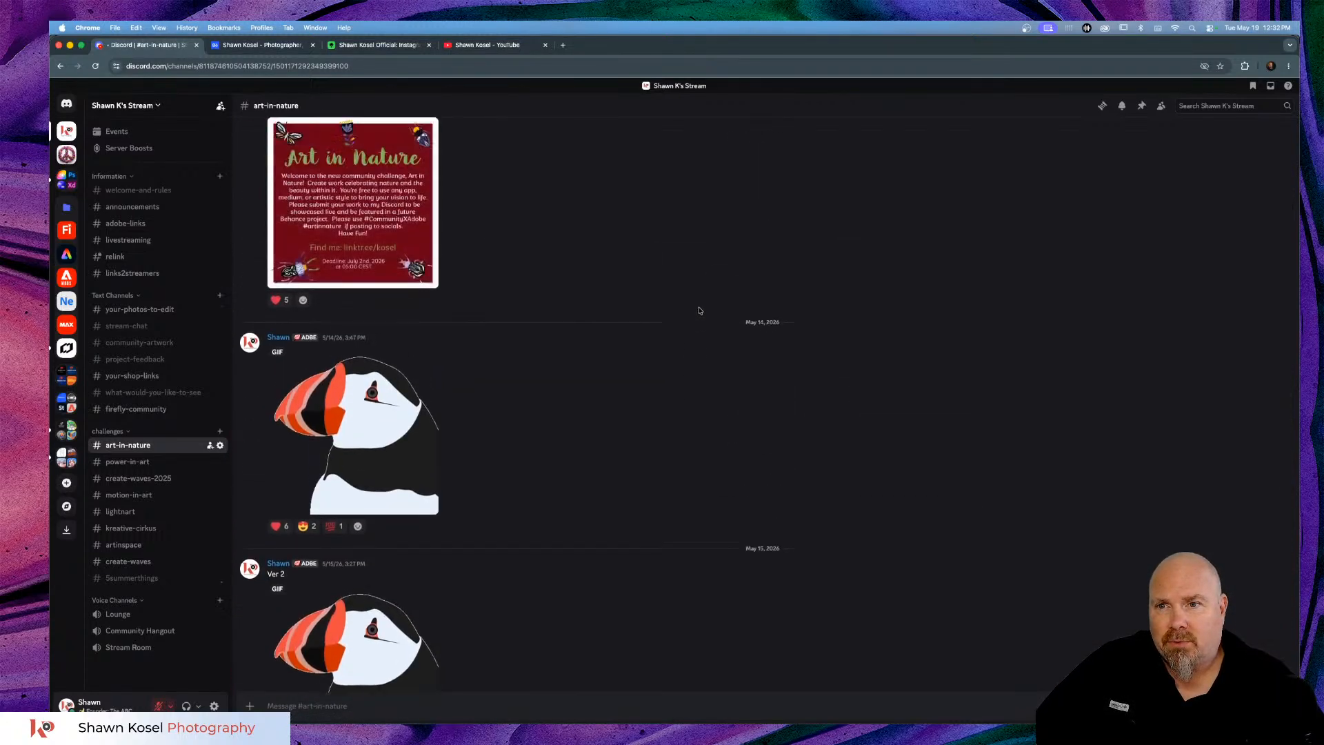
scroll(699, 310, down, 9)
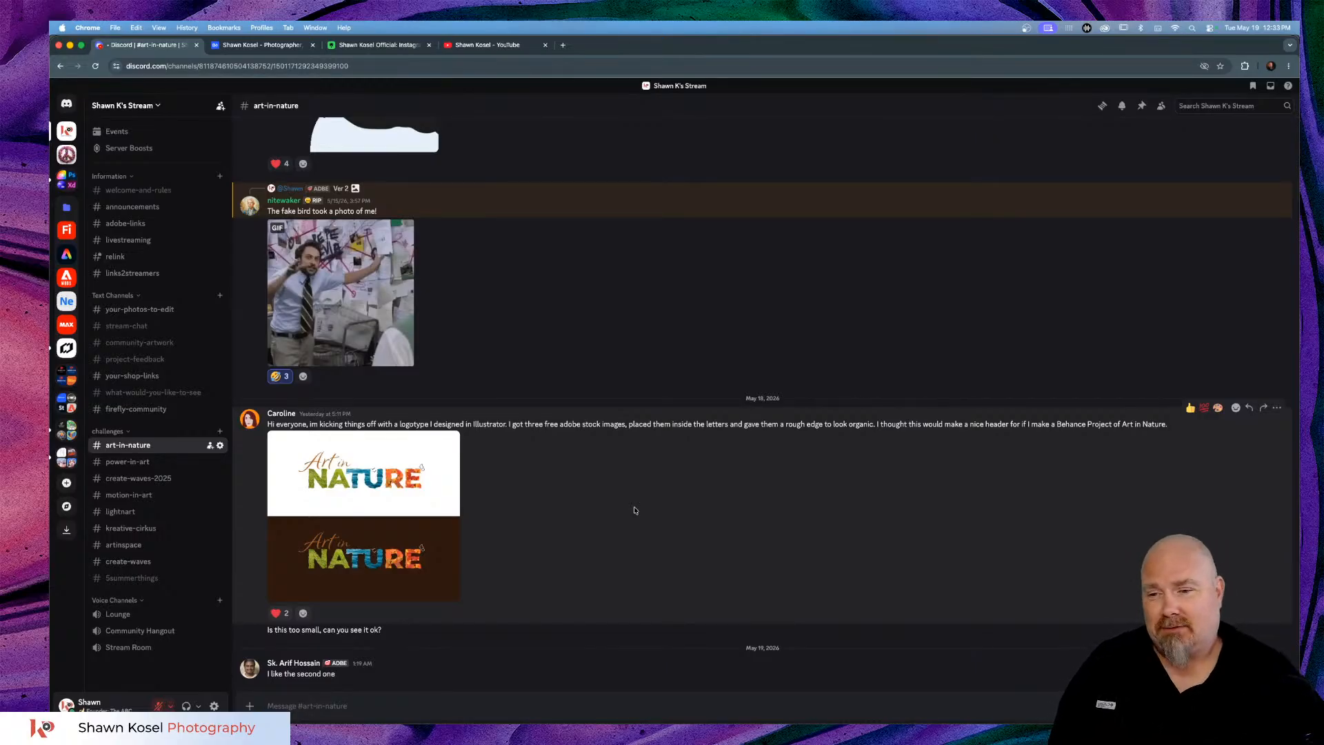
Open the posted Art in Nature logotype image and examine its white and brown background versions at full size.
click(363, 467)
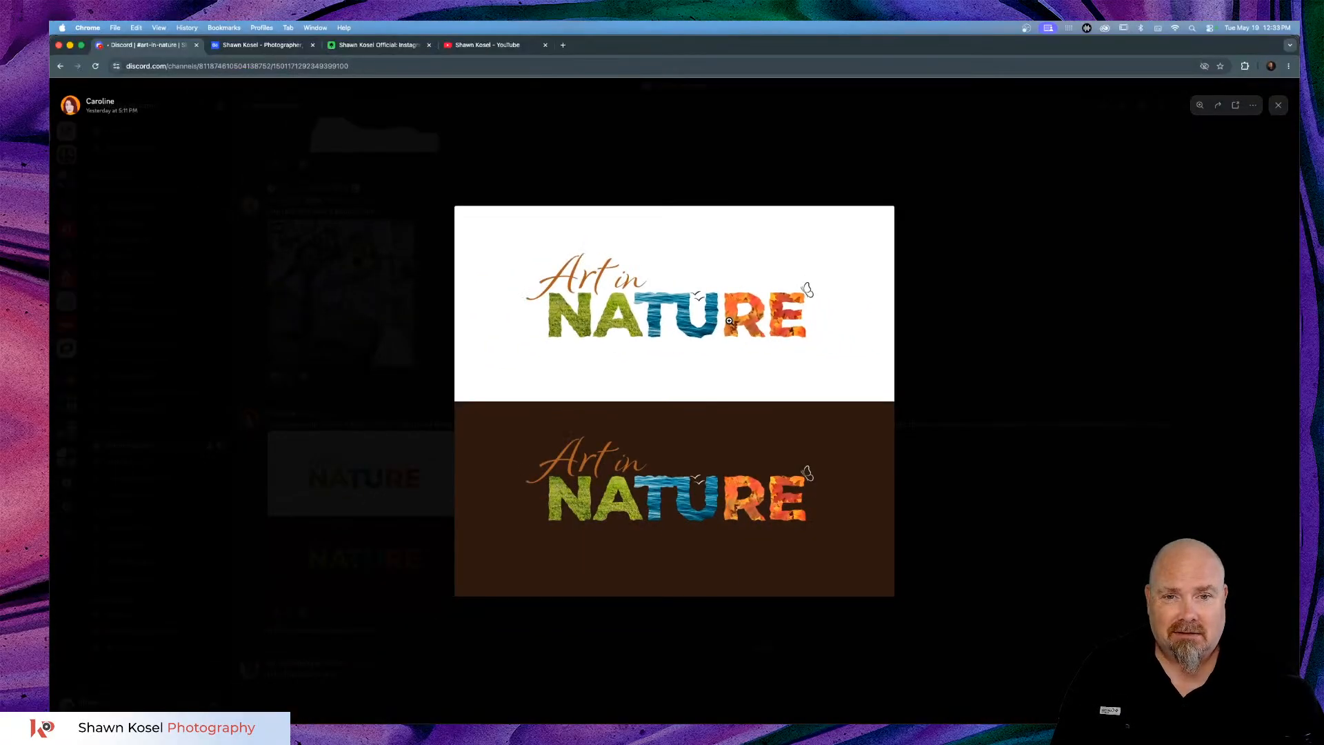
click(729, 320)
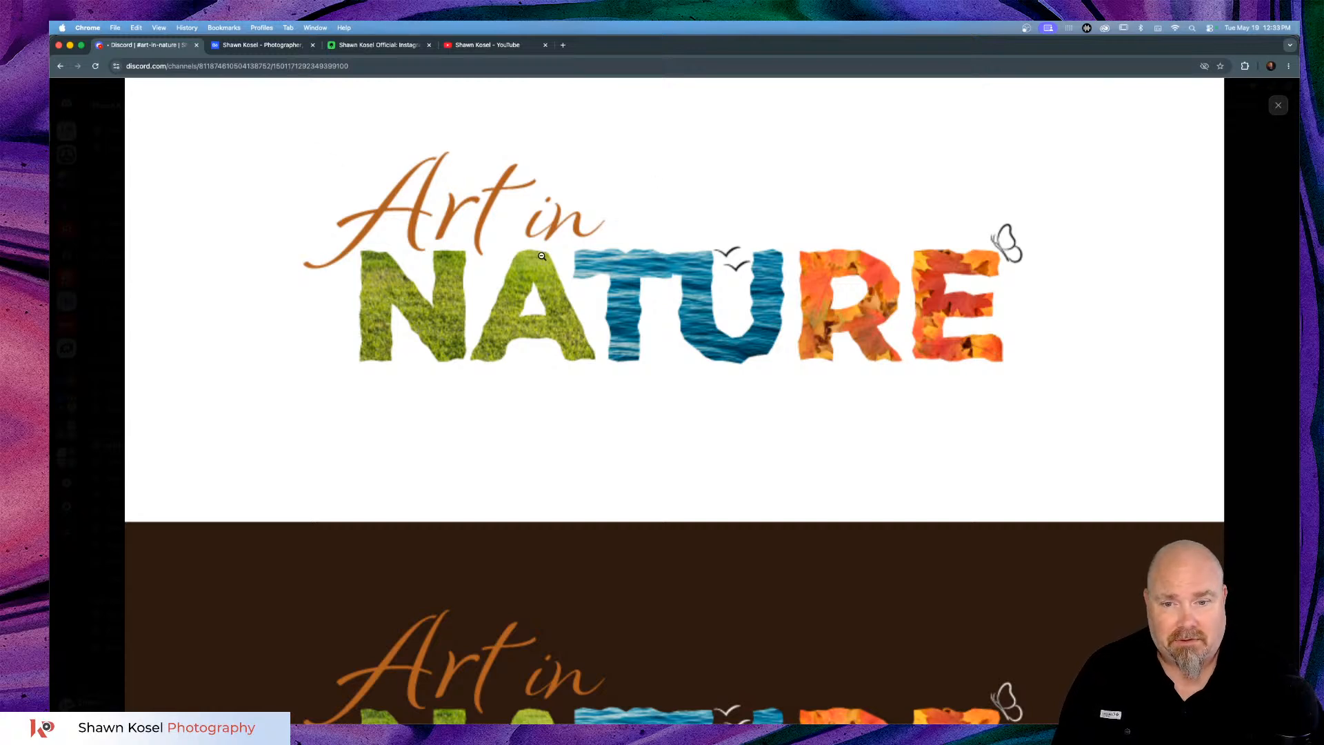
scroll(541, 256, down, 4)
scroll(541, 256, up, 2)
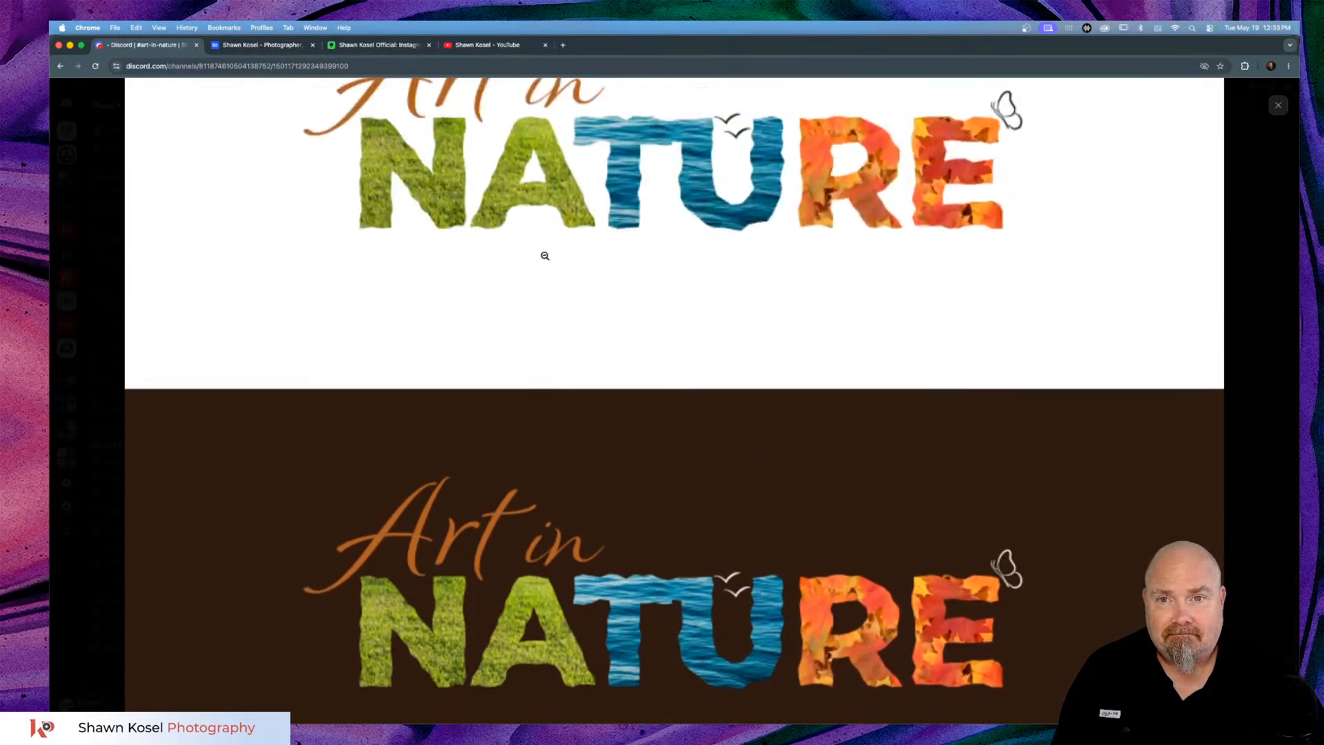
scroll(545, 255, up, 2)
scroll(545, 256, down, 4)
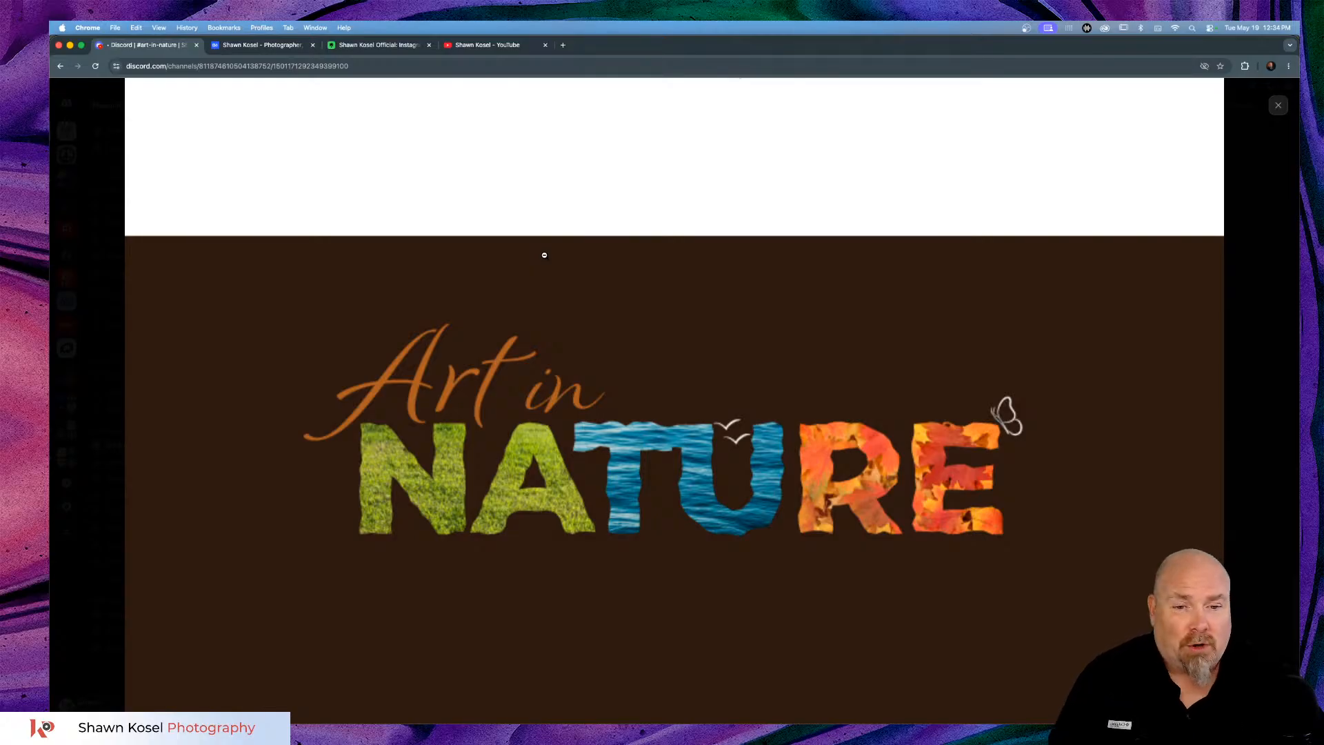
click(568, 234)
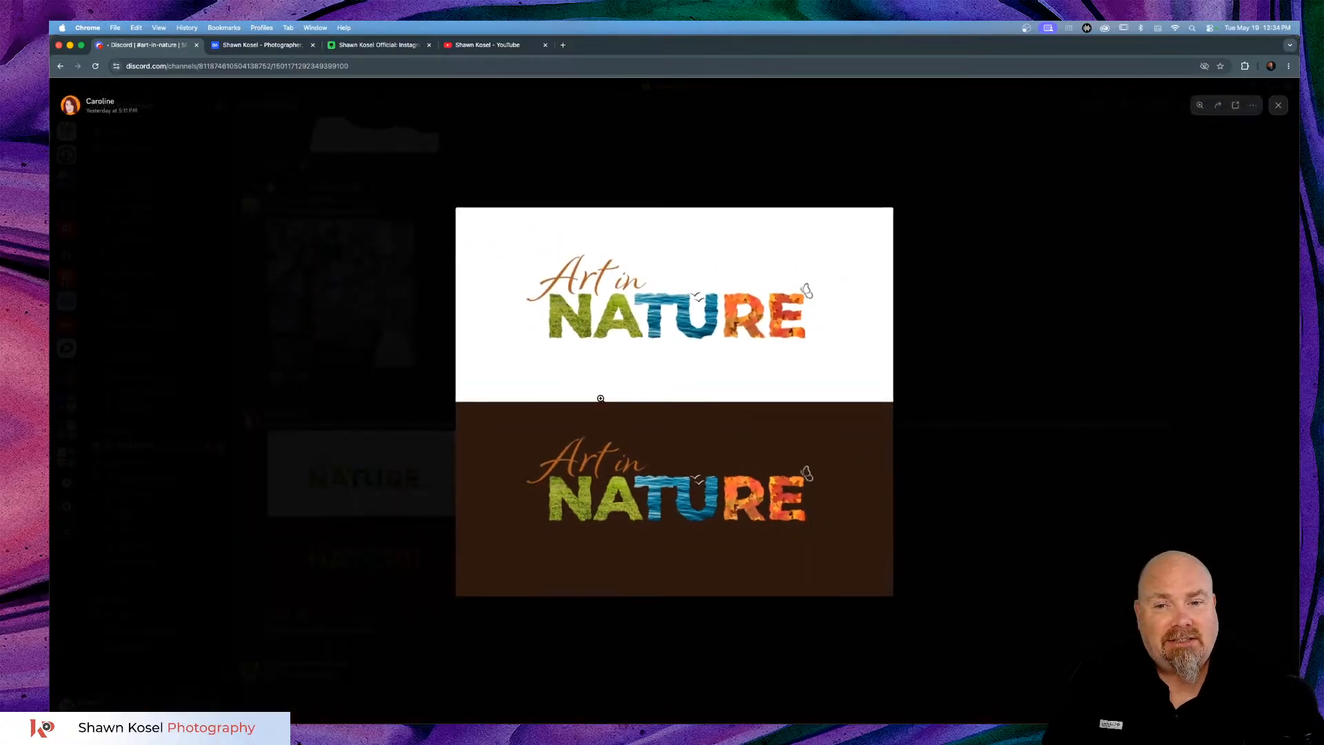
Enlarge the logotype again to compare the lettering on both backgrounds, and close the image viewer.
click(668, 459)
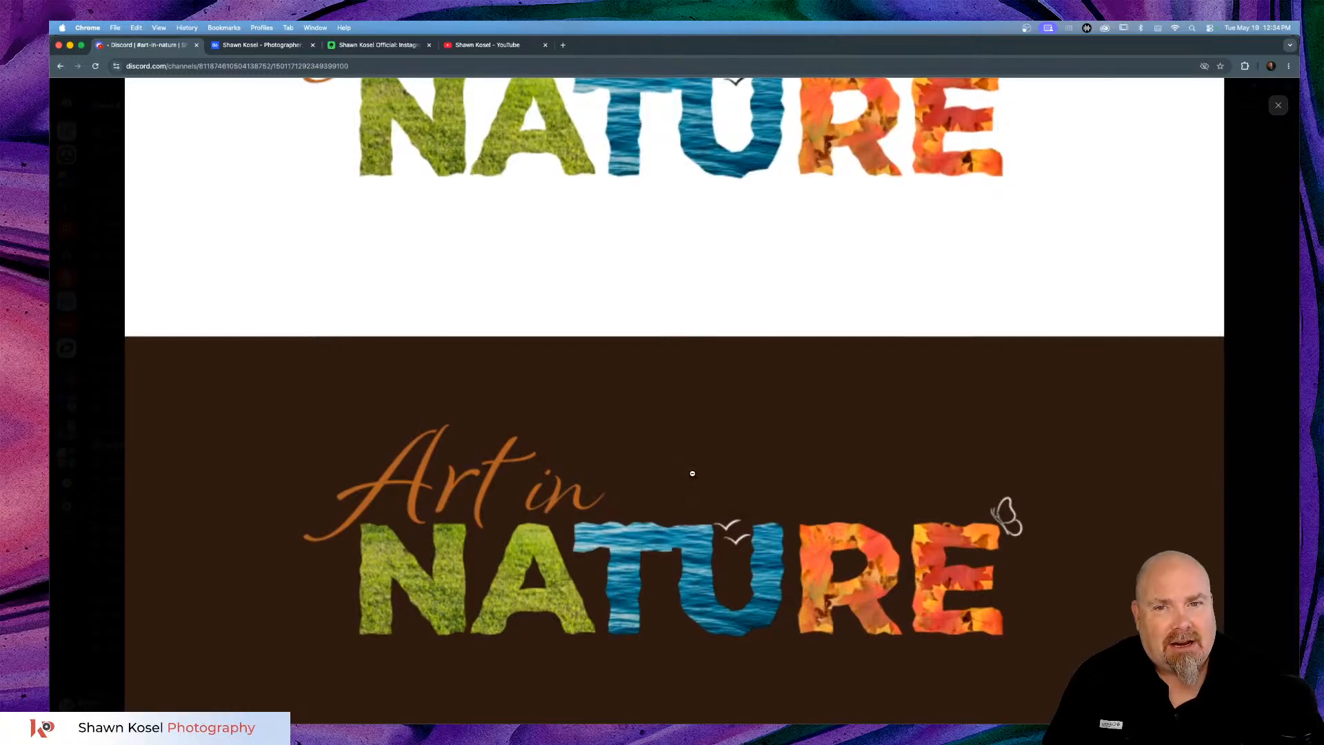
scroll(692, 474, down, 2)
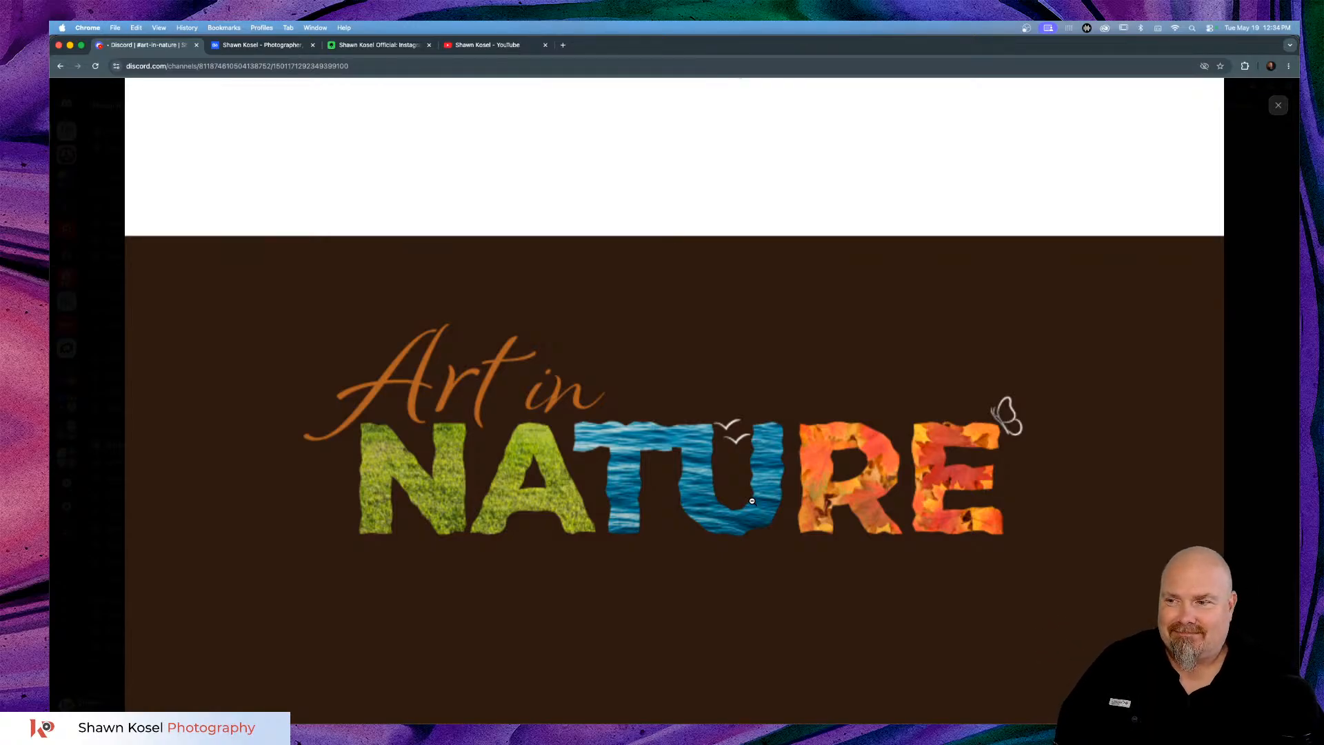
scroll(751, 500, up, 5)
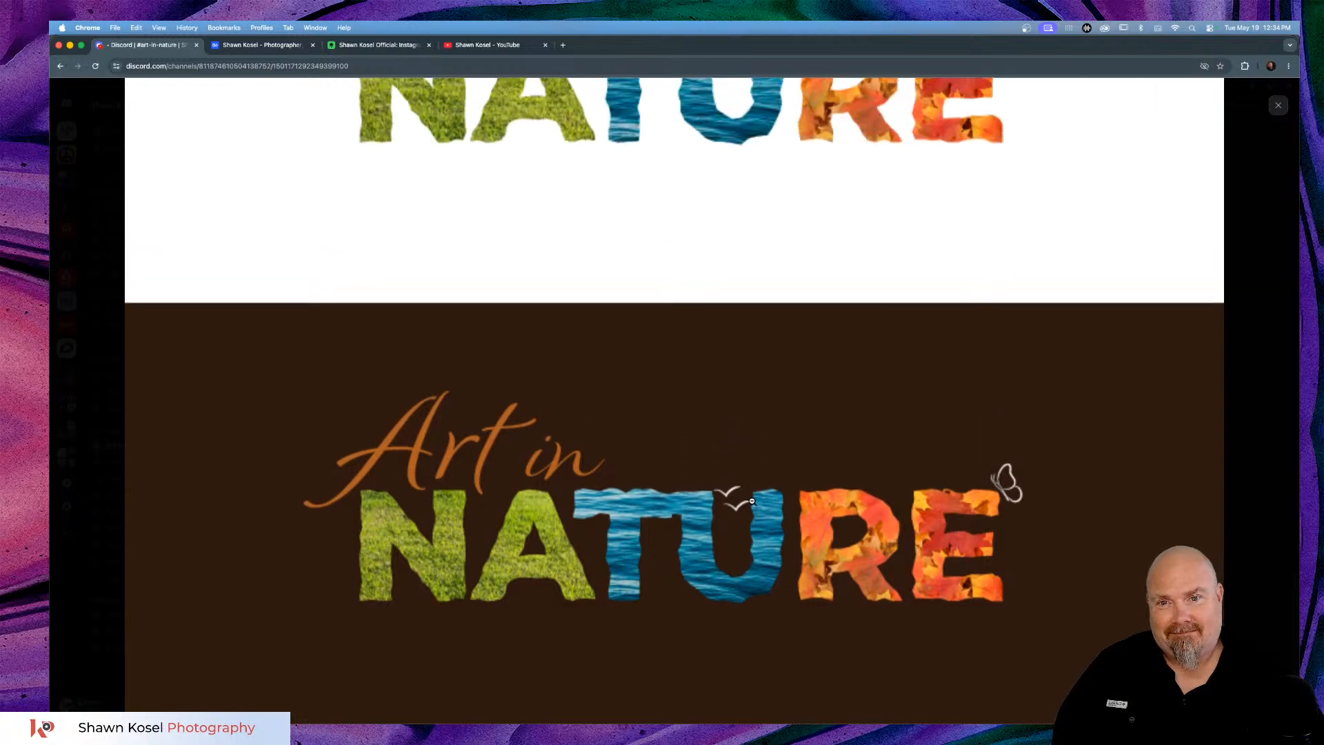
scroll(752, 500, down, 5)
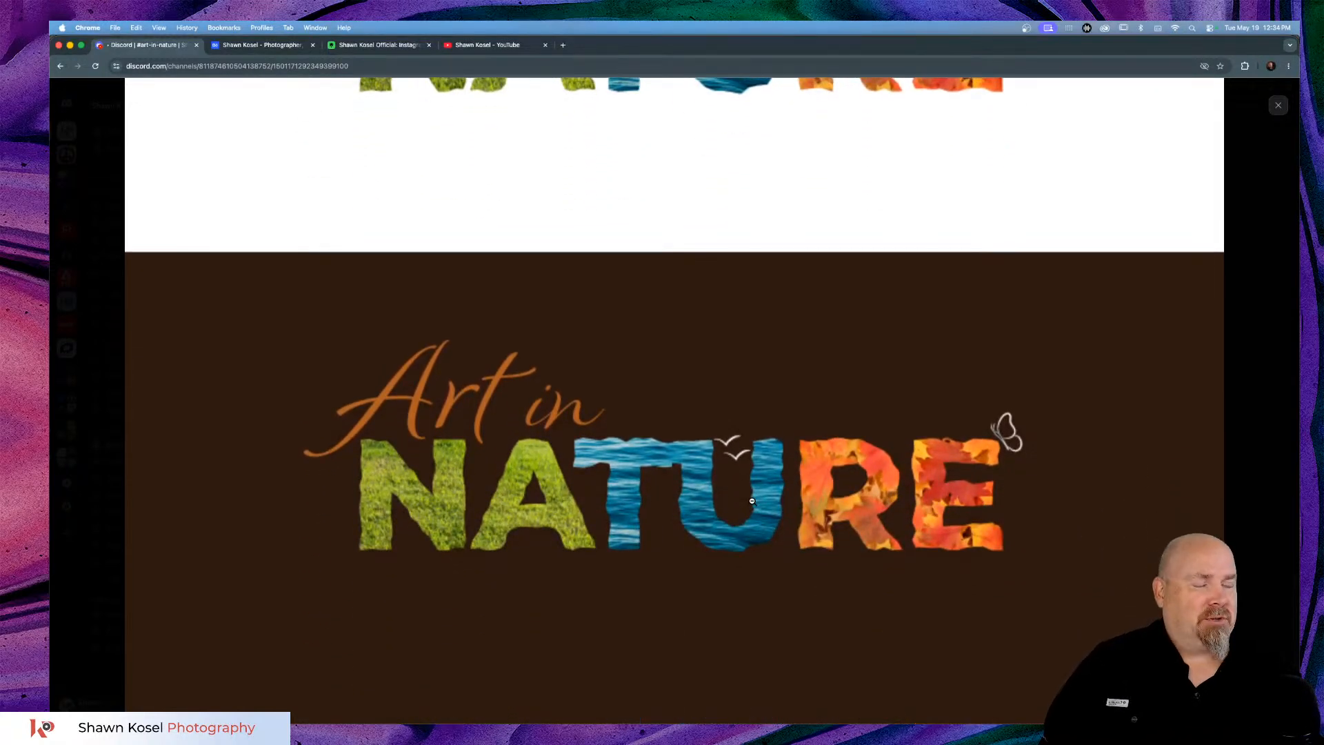
scroll(752, 500, up, 5)
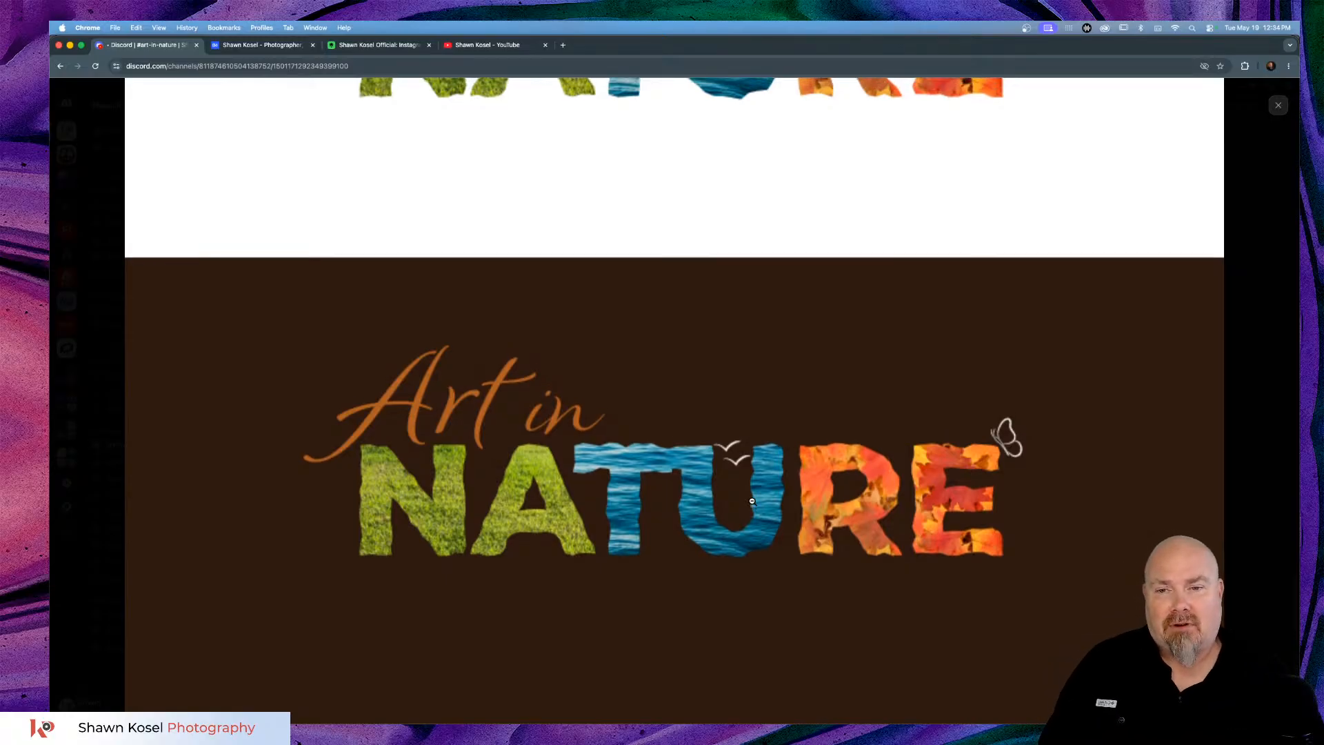
scroll(752, 501, down, 1)
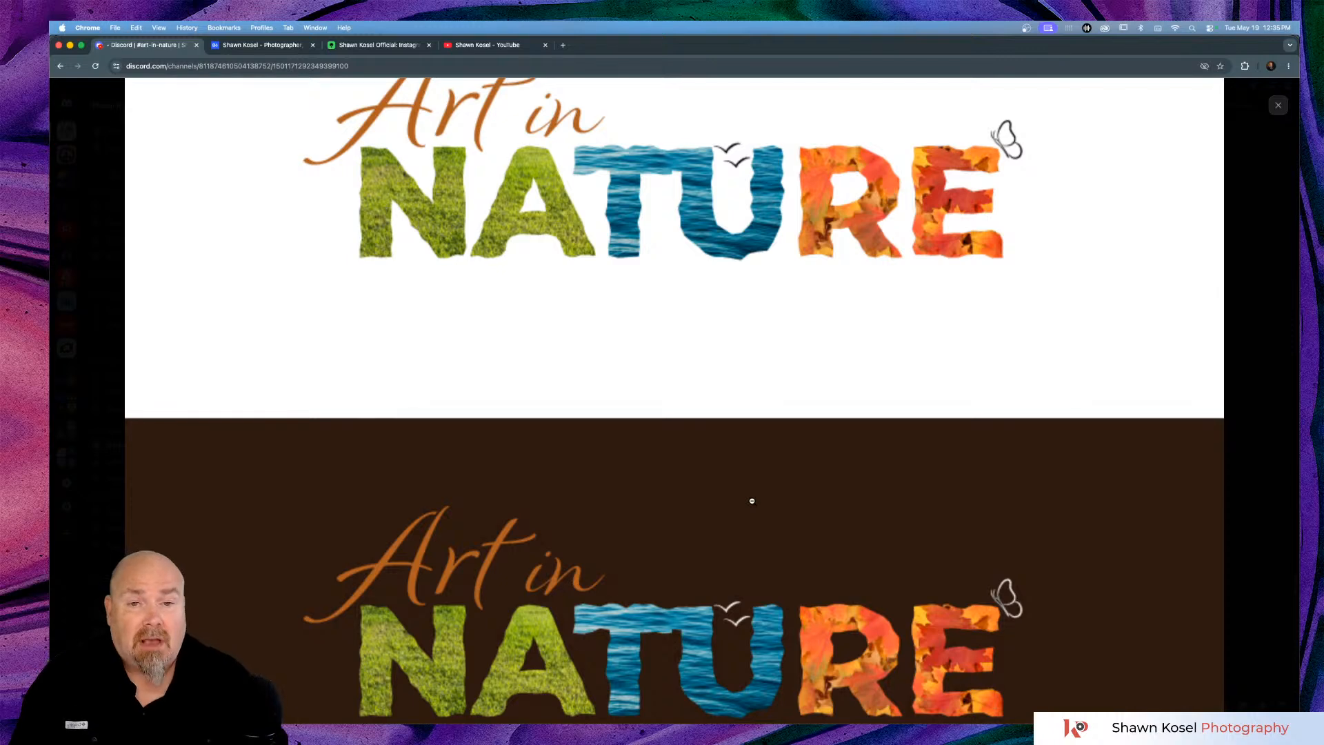
scroll(605, 399, down, 3)
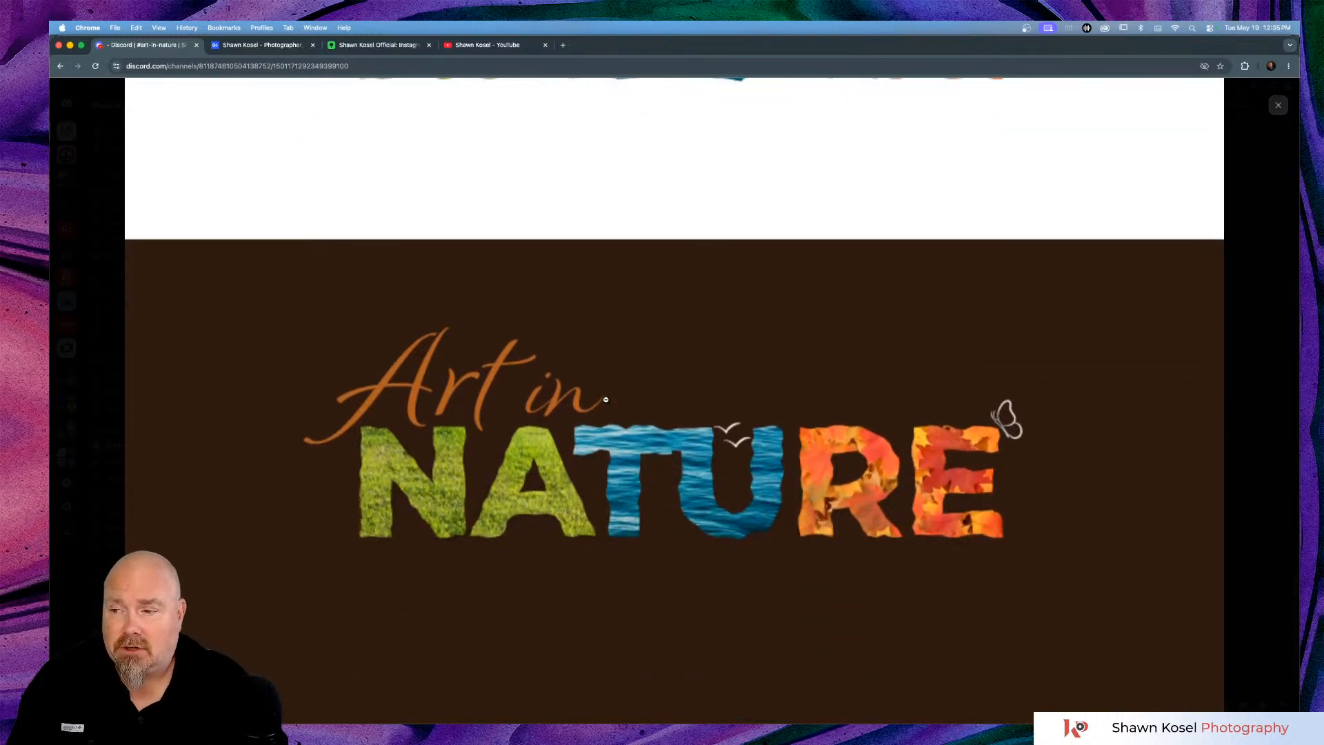
scroll(627, 395, up, 3)
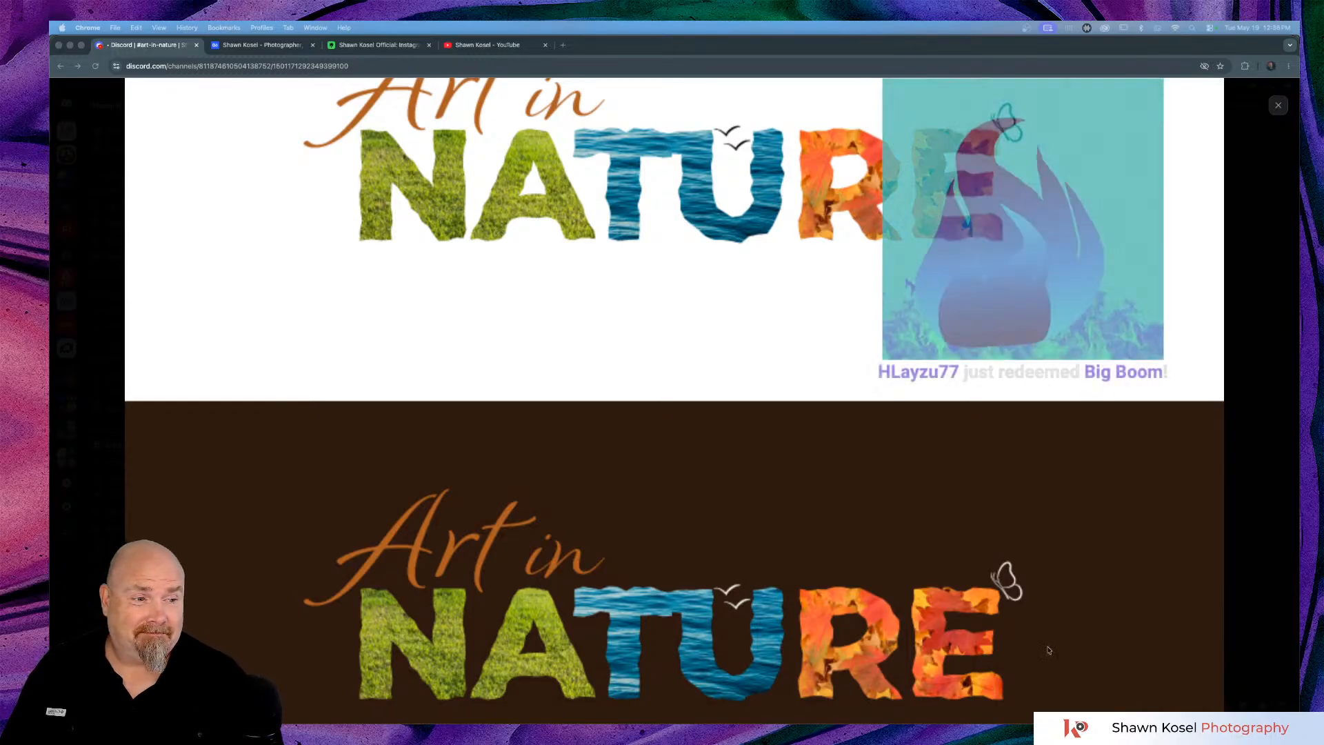
scroll(917, 440, up, 3)
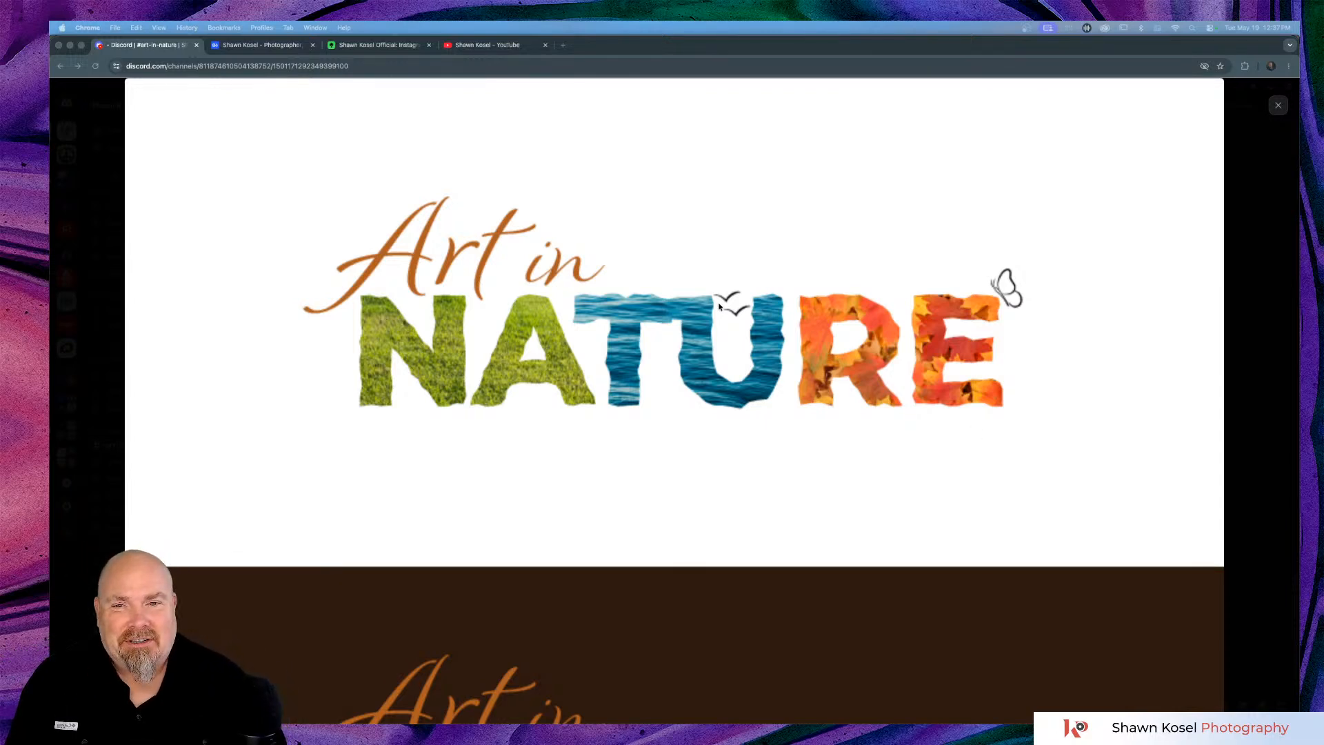
click(720, 246)
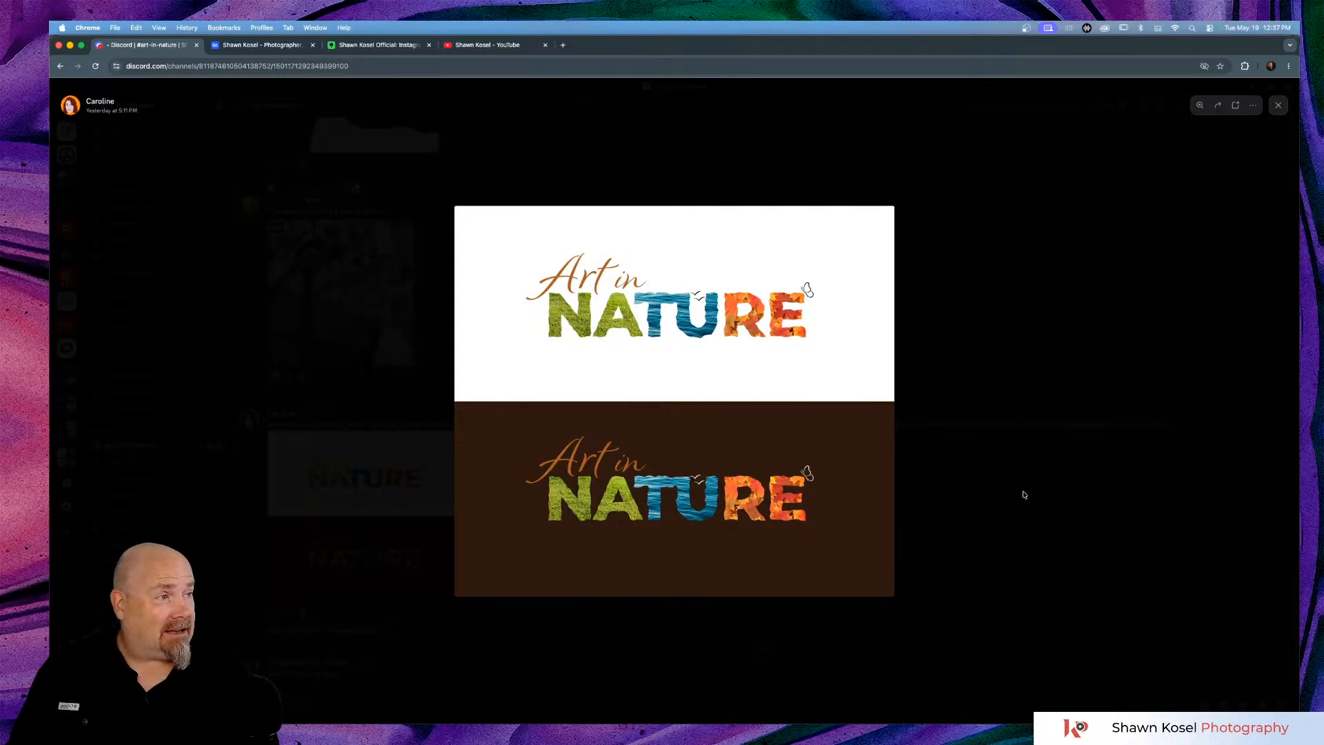
click(1069, 451)
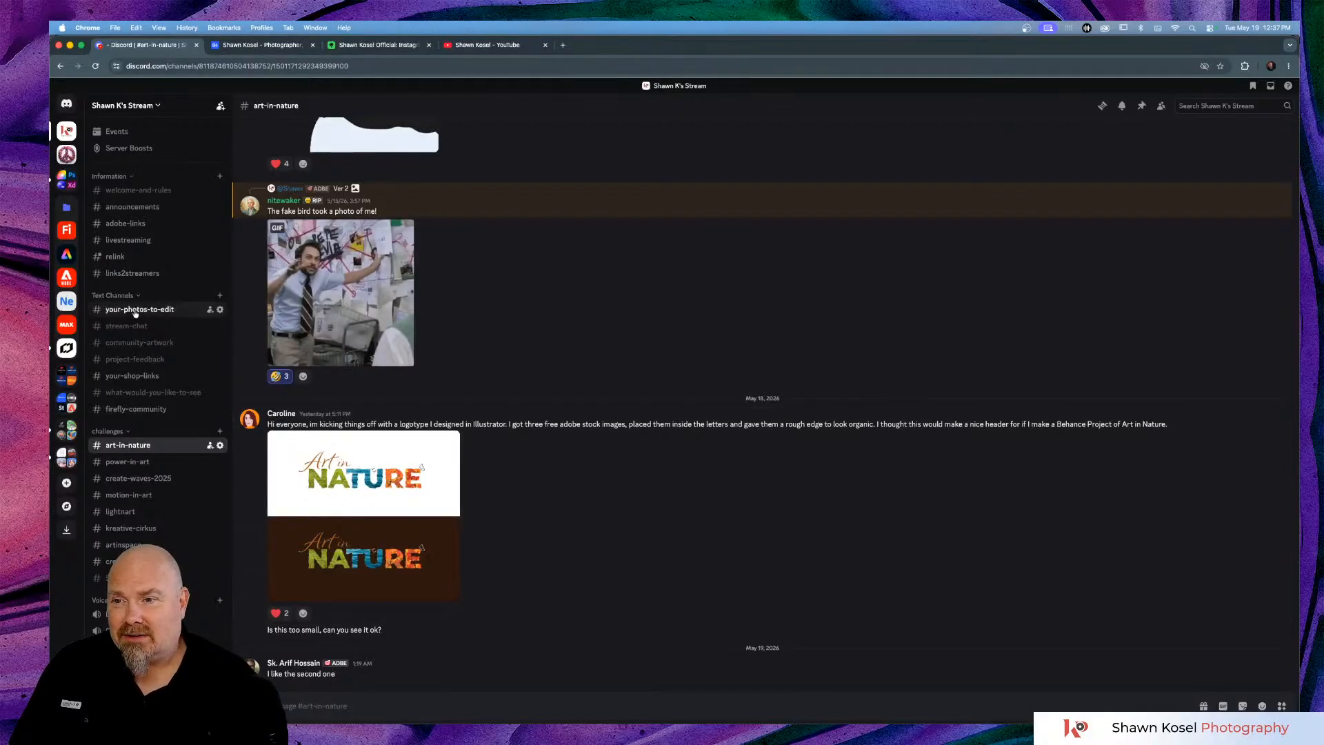
Open the stream-chat channel and look through the painted cow photos and the earlier messages.
click(129, 327)
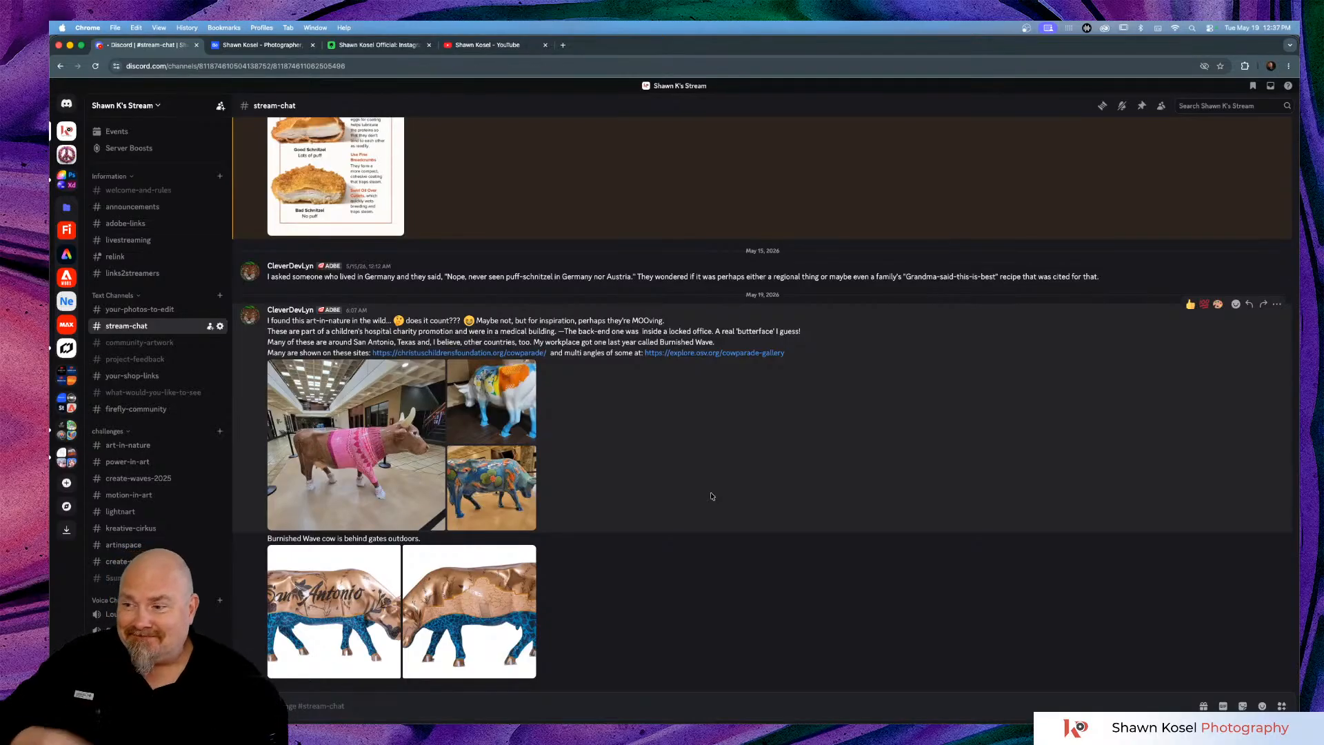
scroll(711, 496, up, 5)
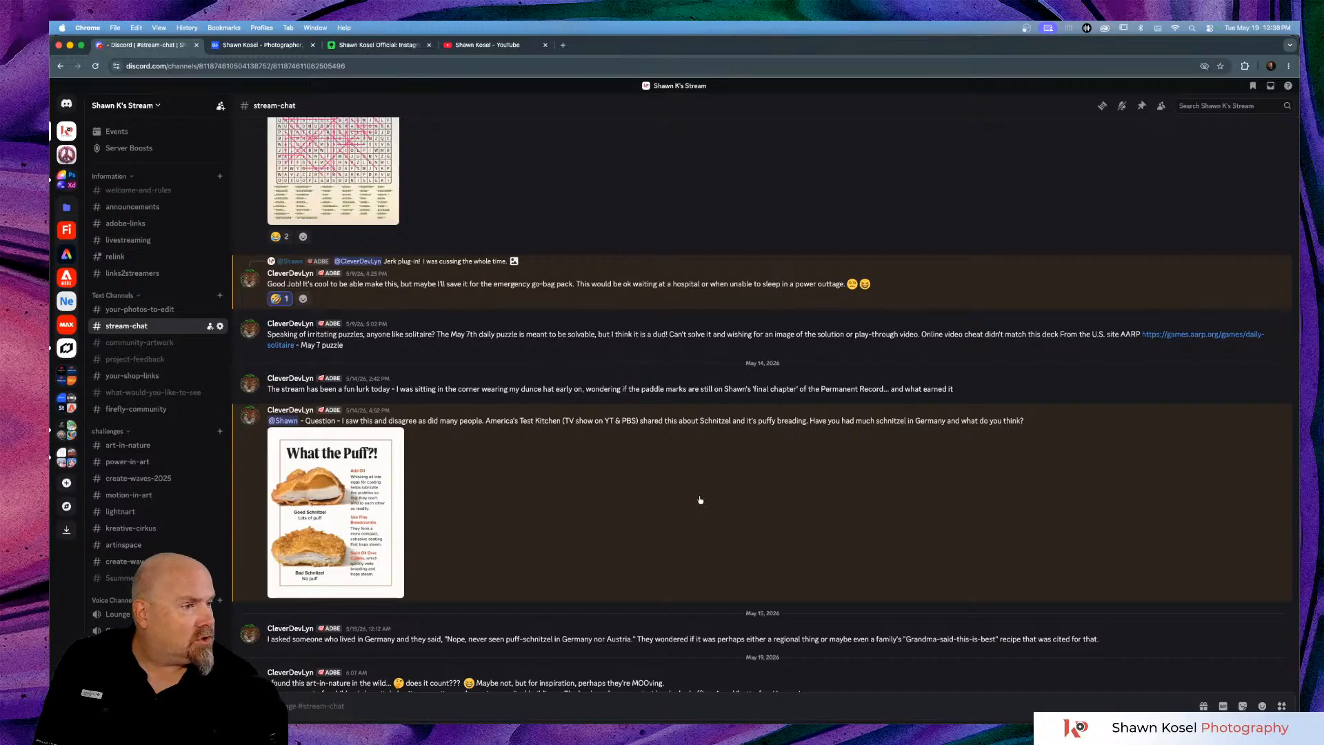
Switch to Illustrator and open the recent file Puffin 1.
key(super+Tab)
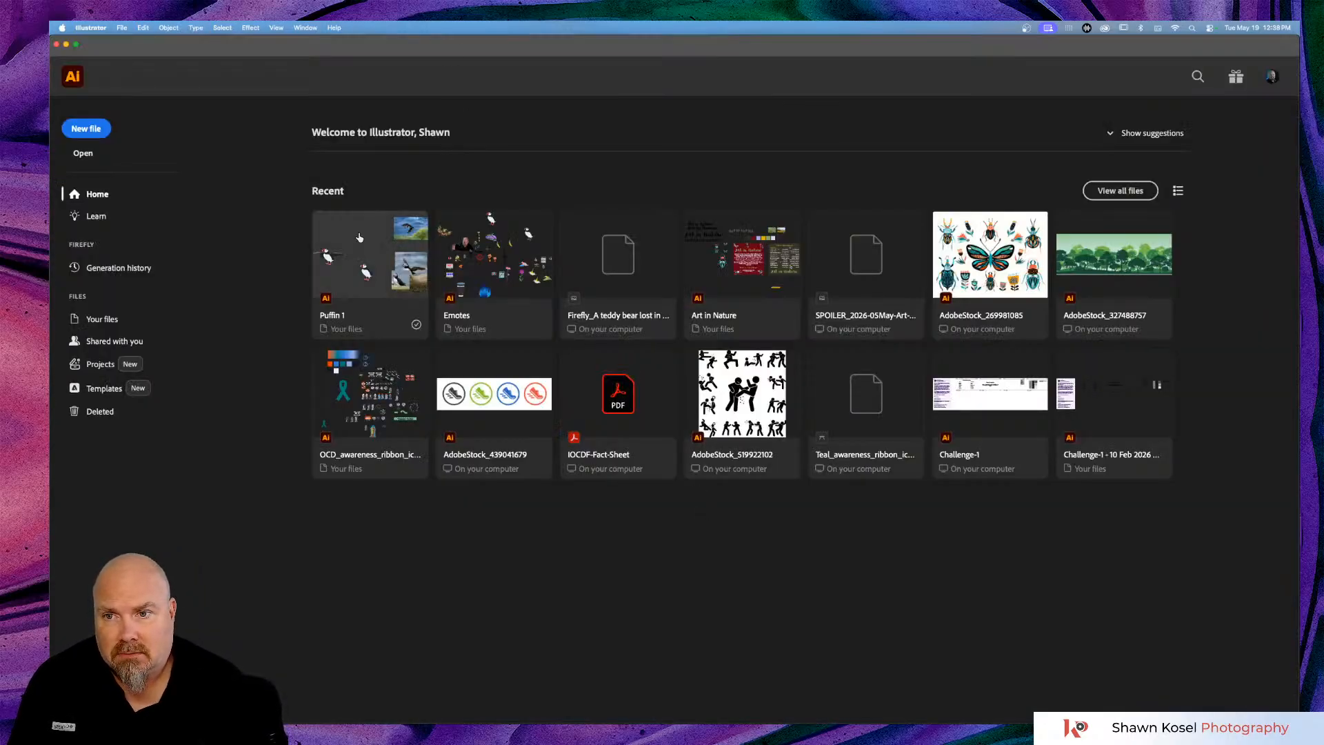
click(359, 238)
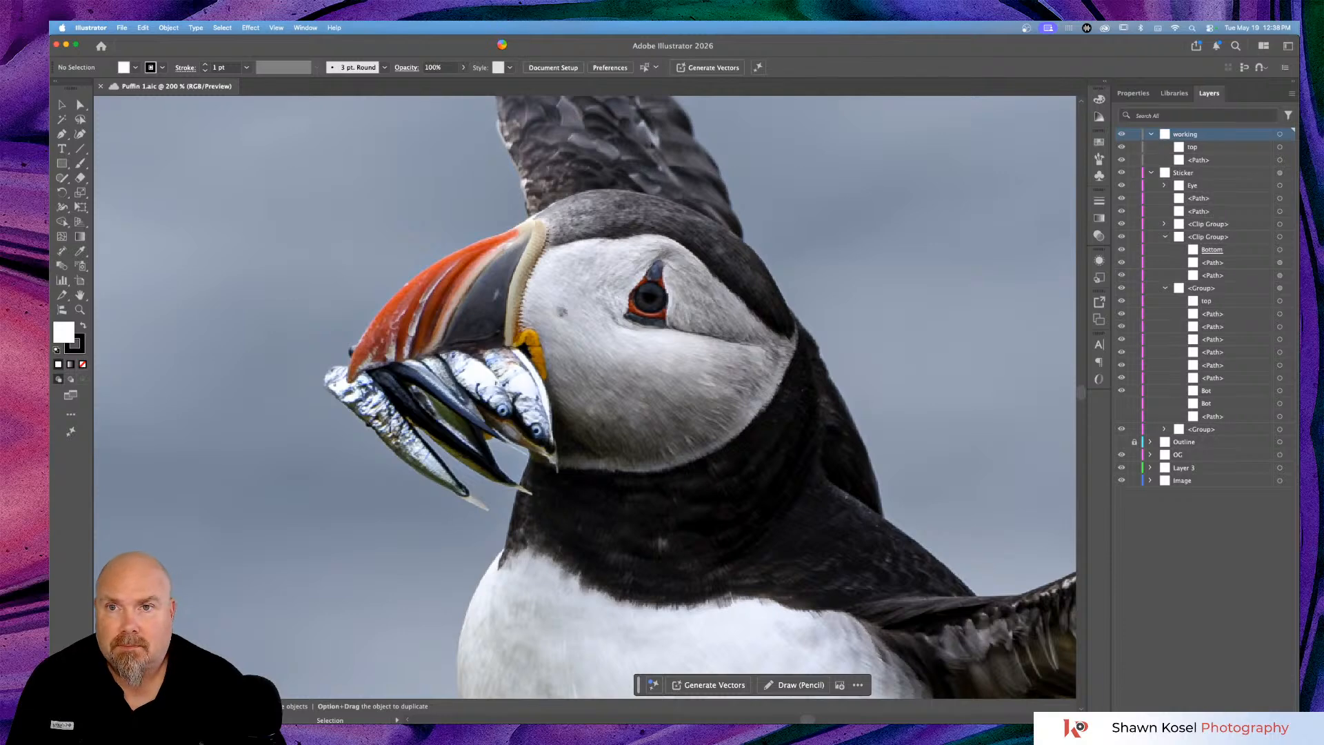
key(super+minus)
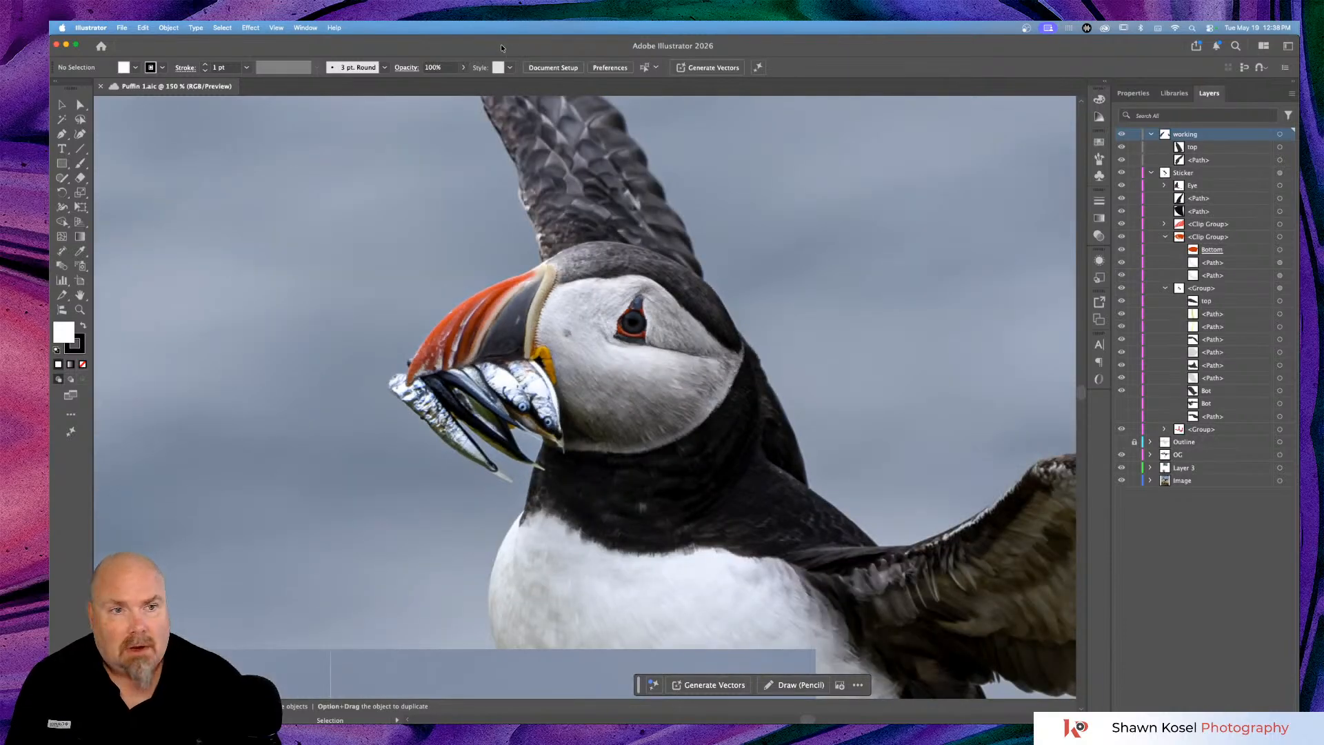
Open the Art in Nature library alongside the puffin artwork and its reference photos.
click(1186, 94)
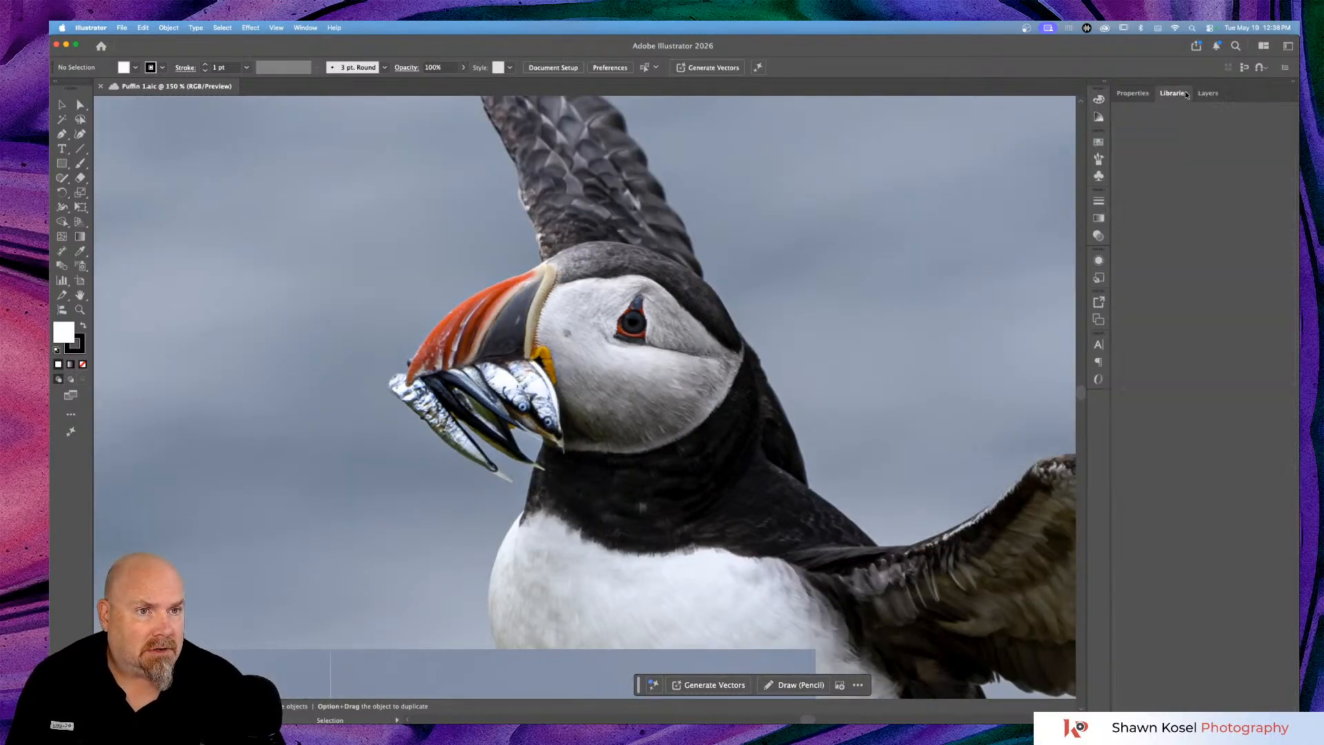
key(super+minus)
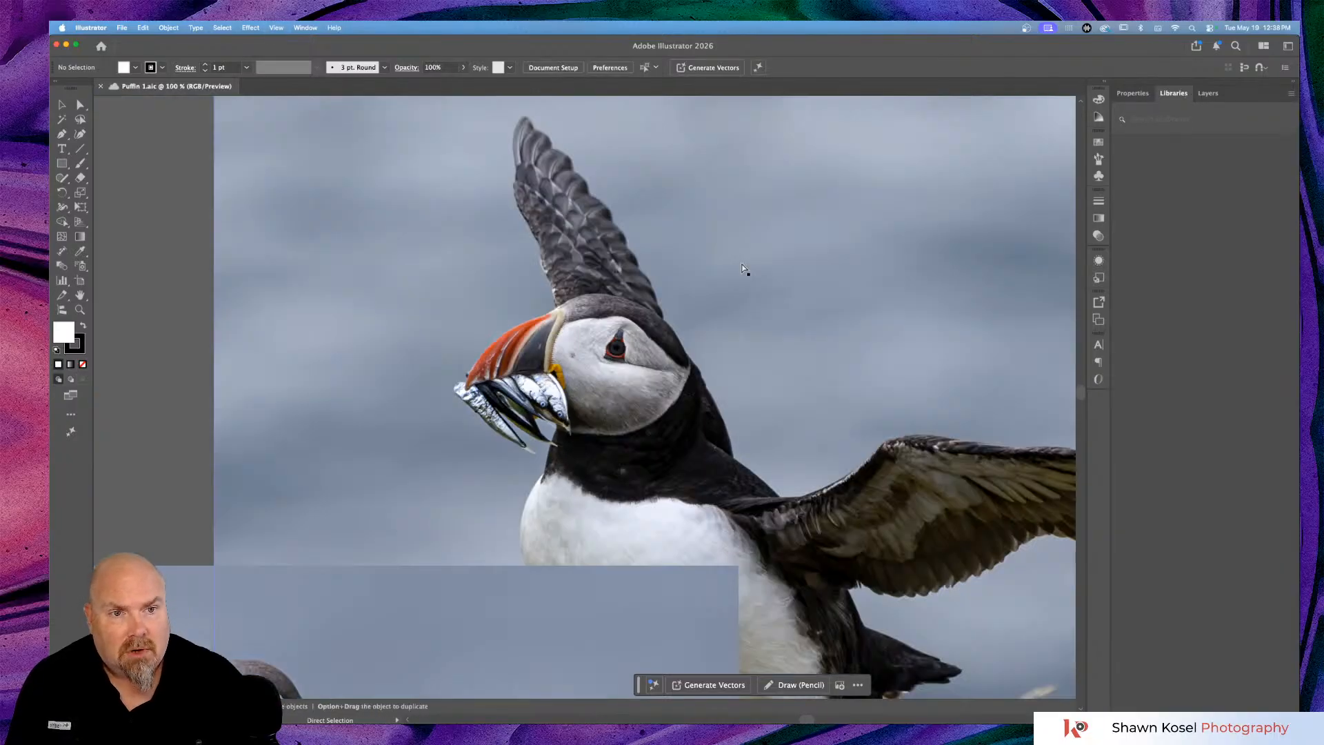
key(super+minus)
key(super+minus)
key(super+minus)
key(super+minus)
scroll(642, 264, up, 5)
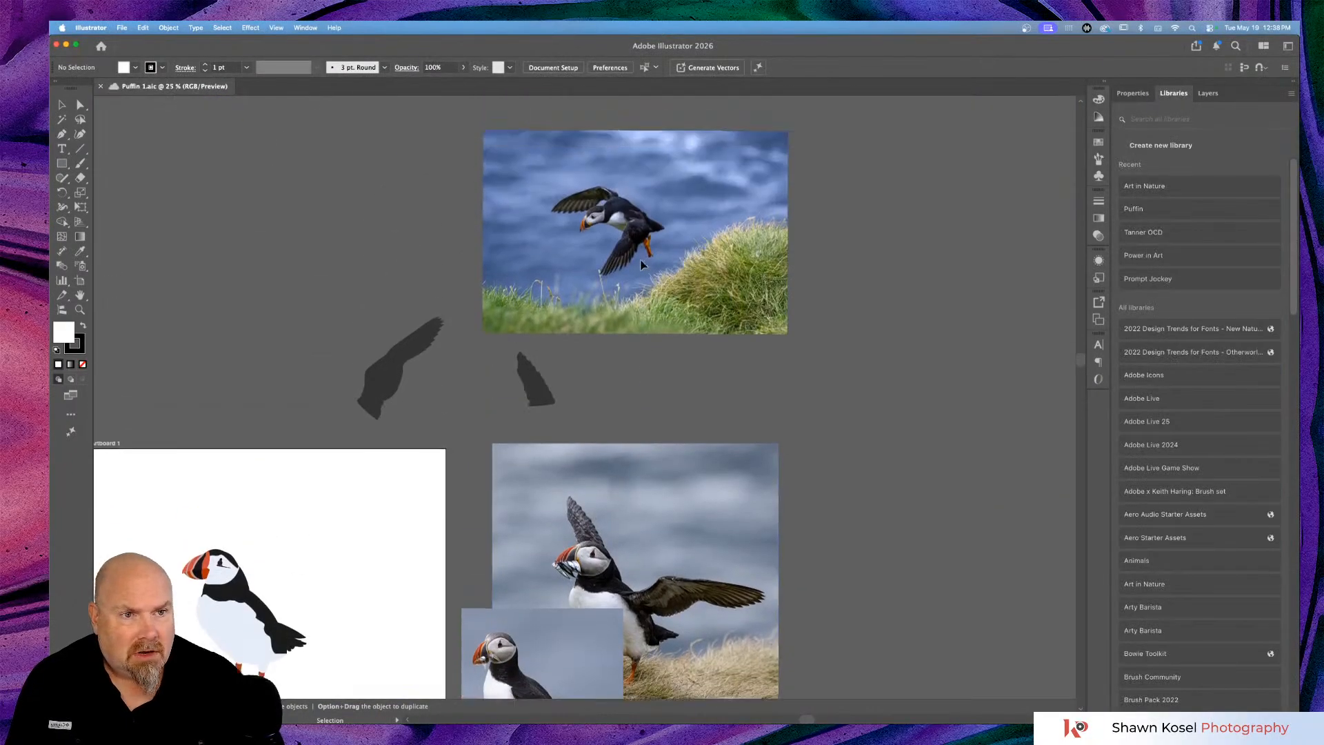
scroll(641, 265, left, 10)
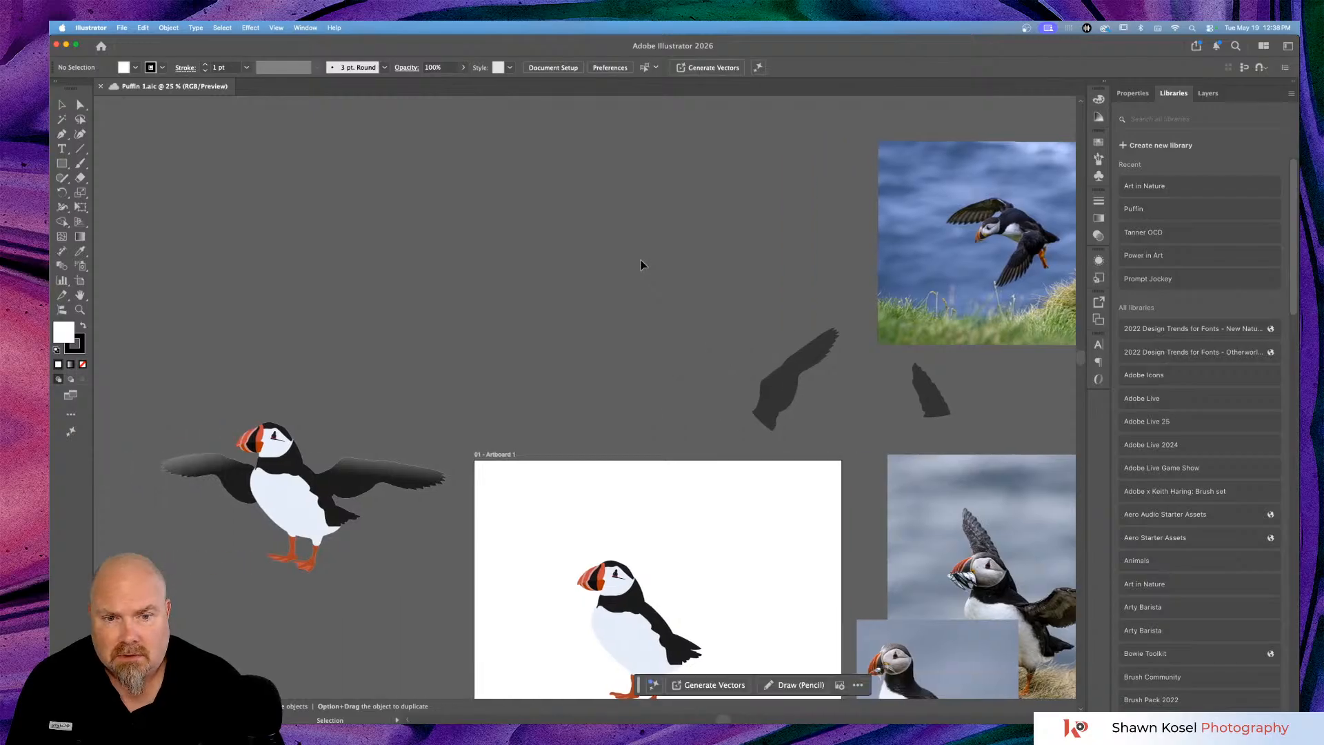
click(1178, 187)
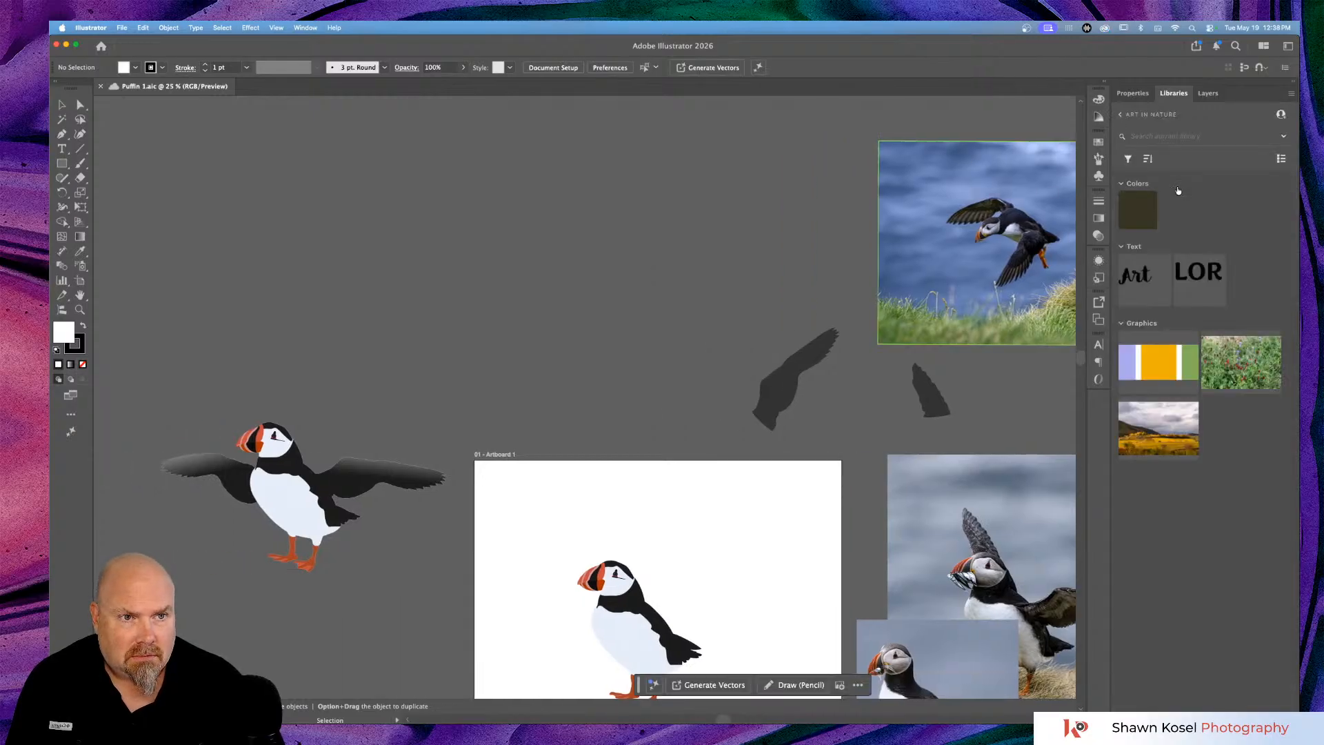
Place the five-colour Artwork 1 palette from the Art in Nature library on the empty canvas above the puffins and examine its colours.
drag(1145, 353, 405, 222)
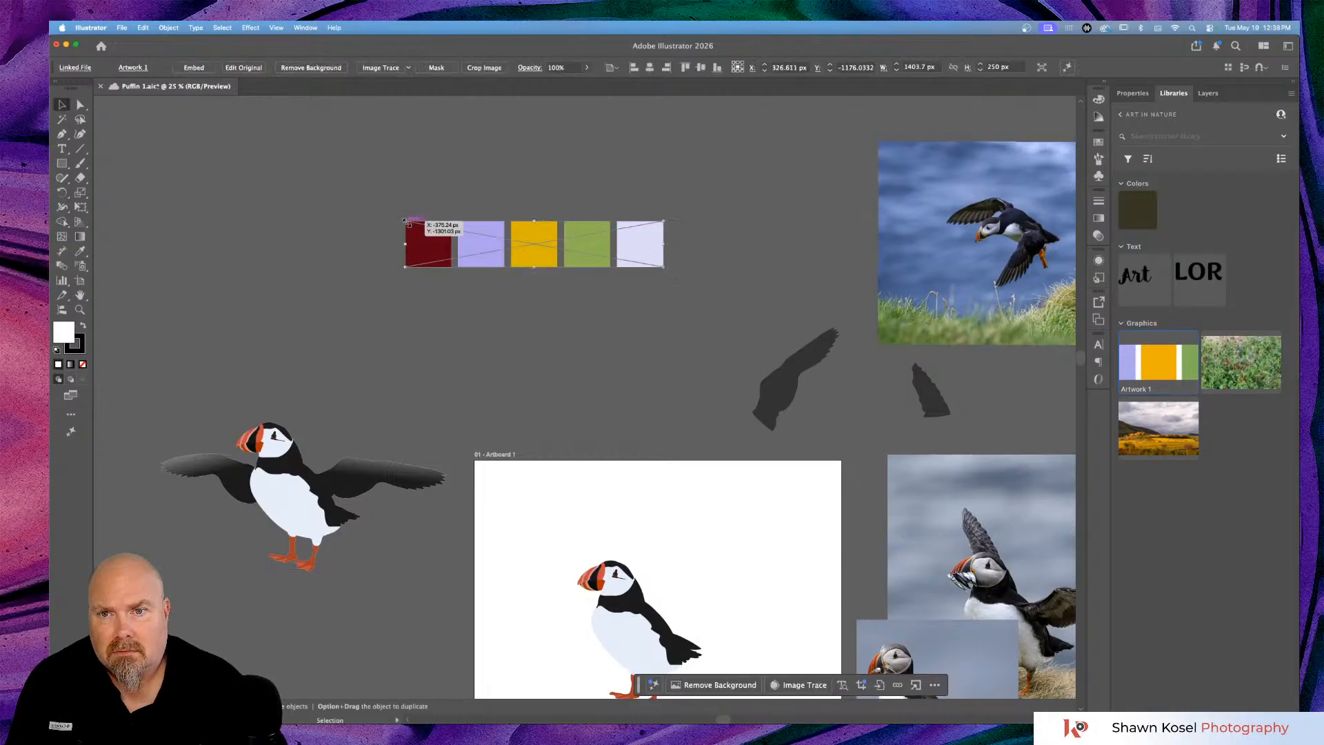
click(424, 344)
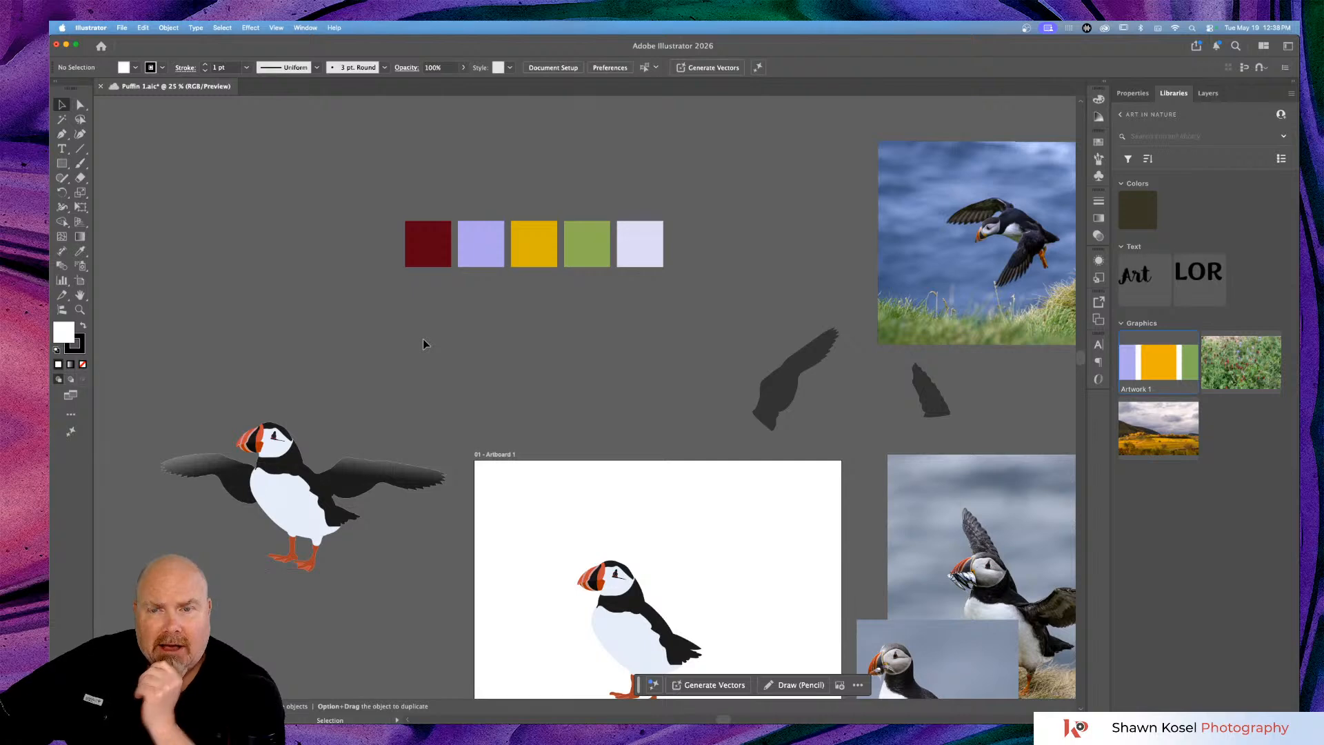
key(super+equal)
key(super+equal)
key(super+equal)
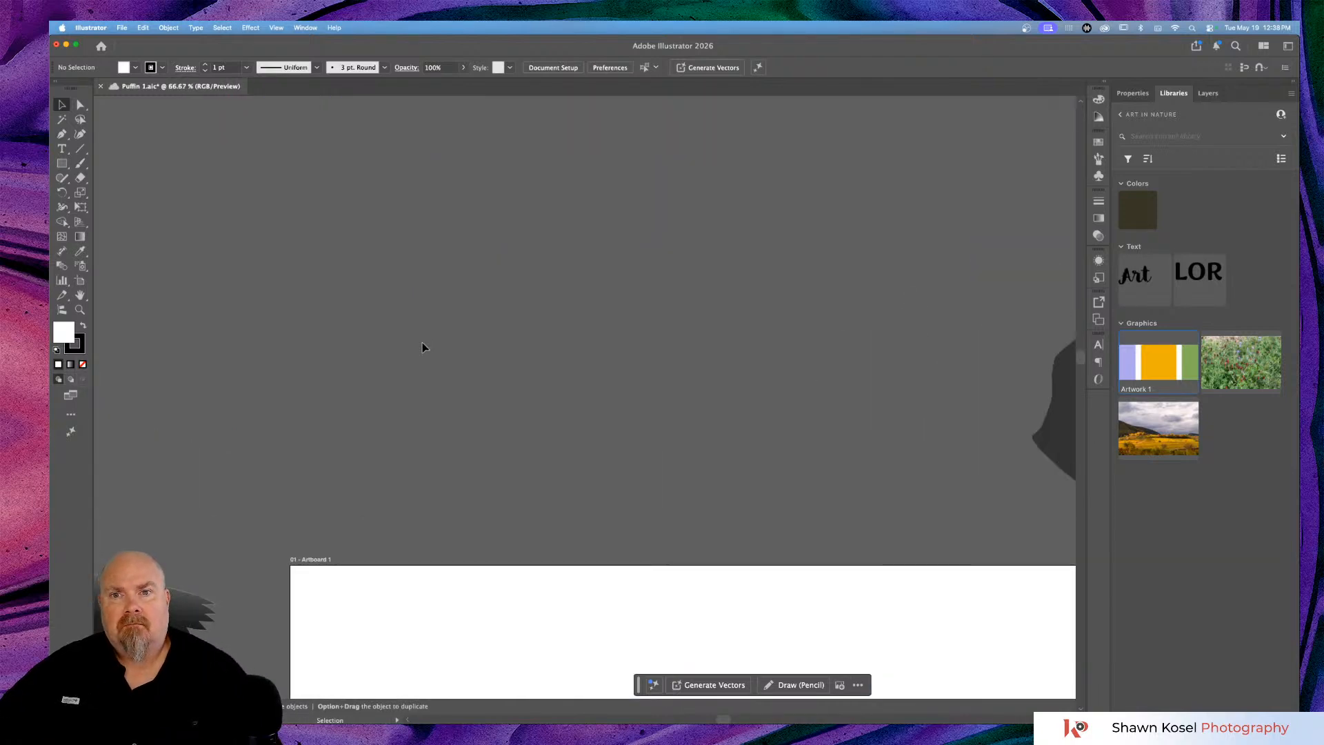
scroll(416, 349, up, 5)
scroll(415, 354, left, 6)
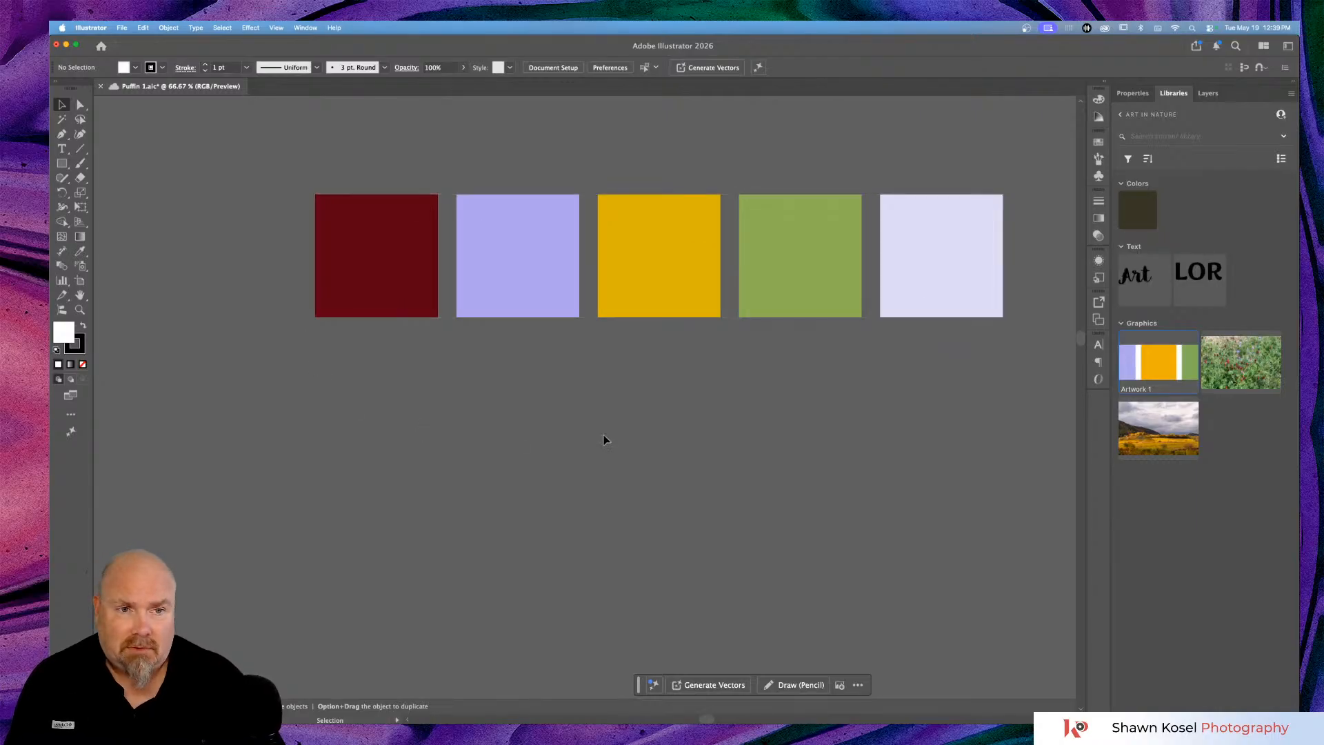
key(super+minus)
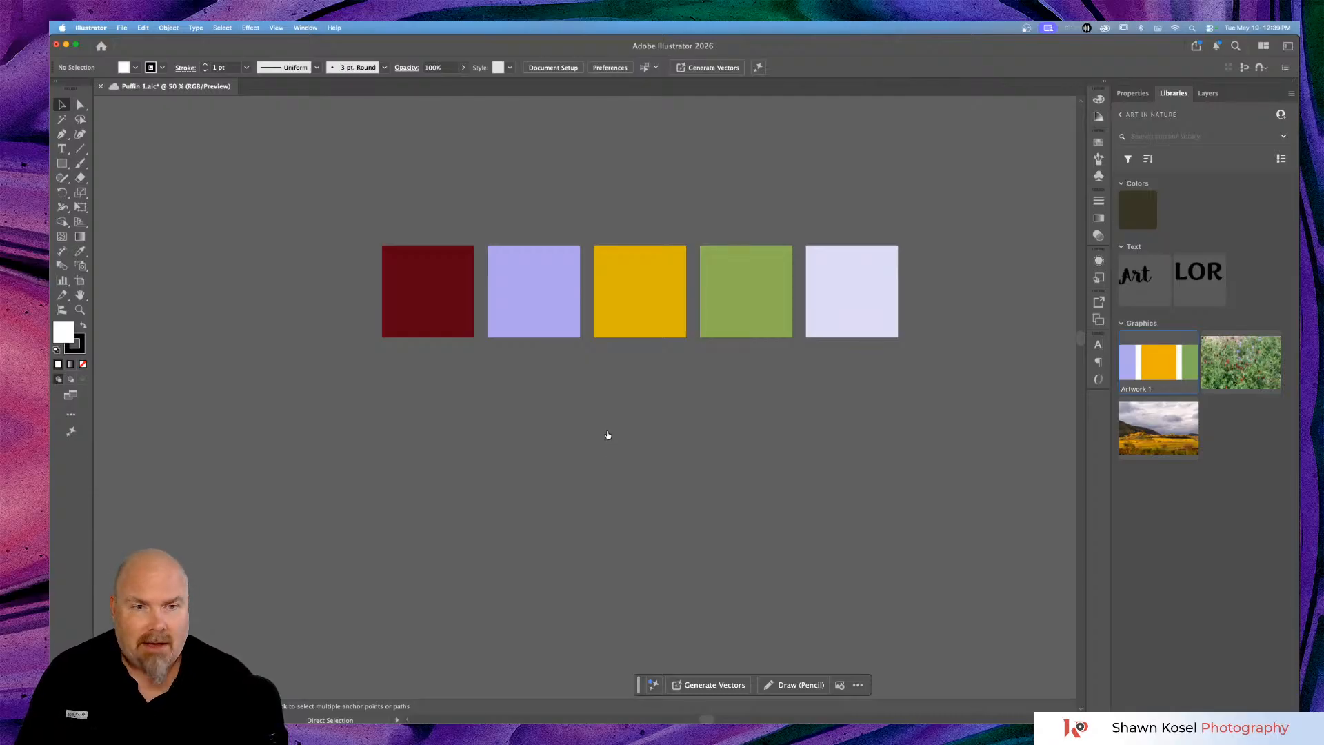
Acknowledge the warning about linked assets from Libraries/Cloud and return to the artwork in Illustrator.
key(super+Tab)
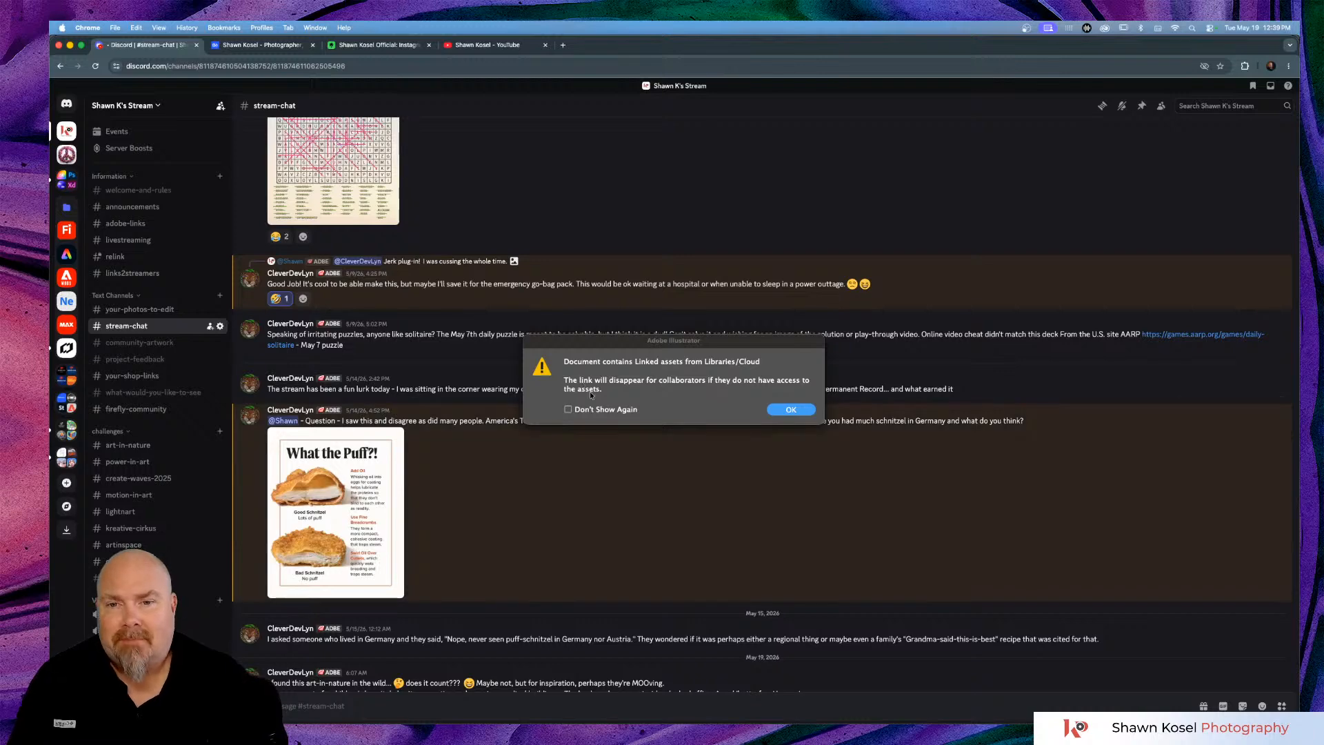
click(791, 410)
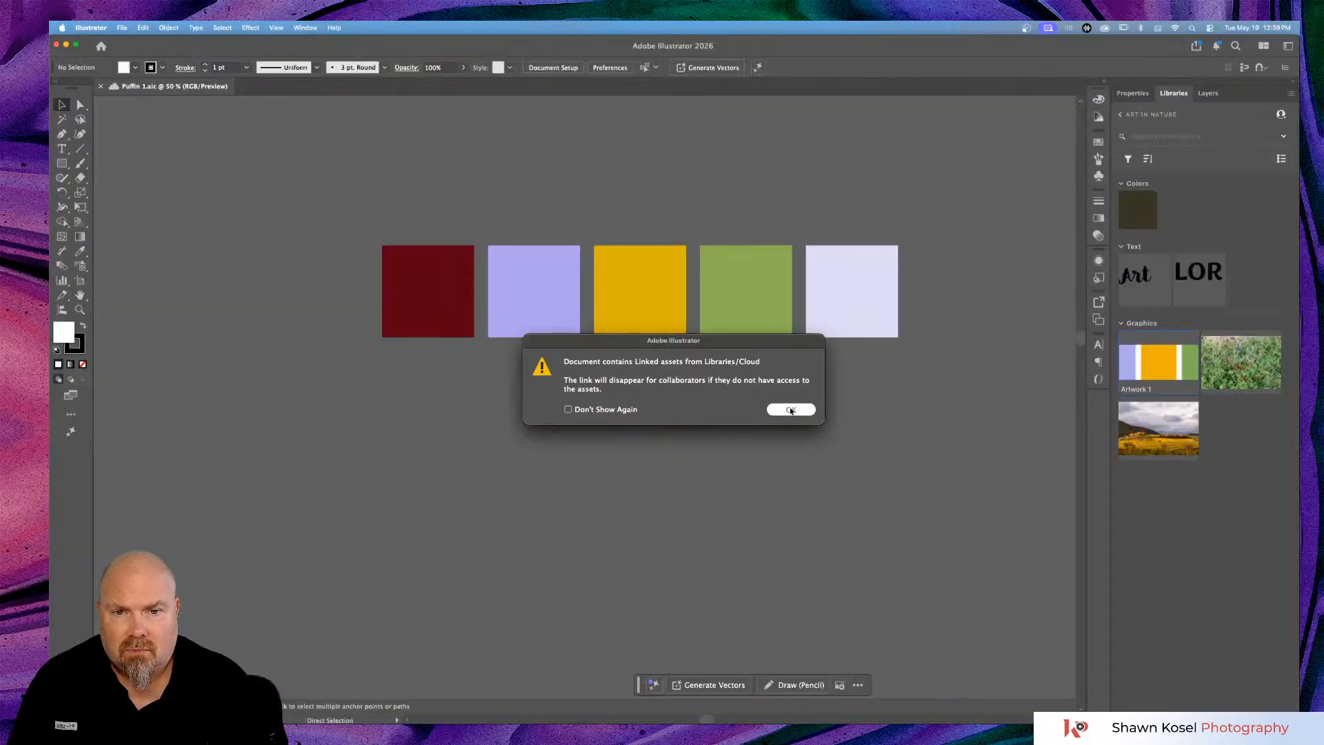
click(791, 411)
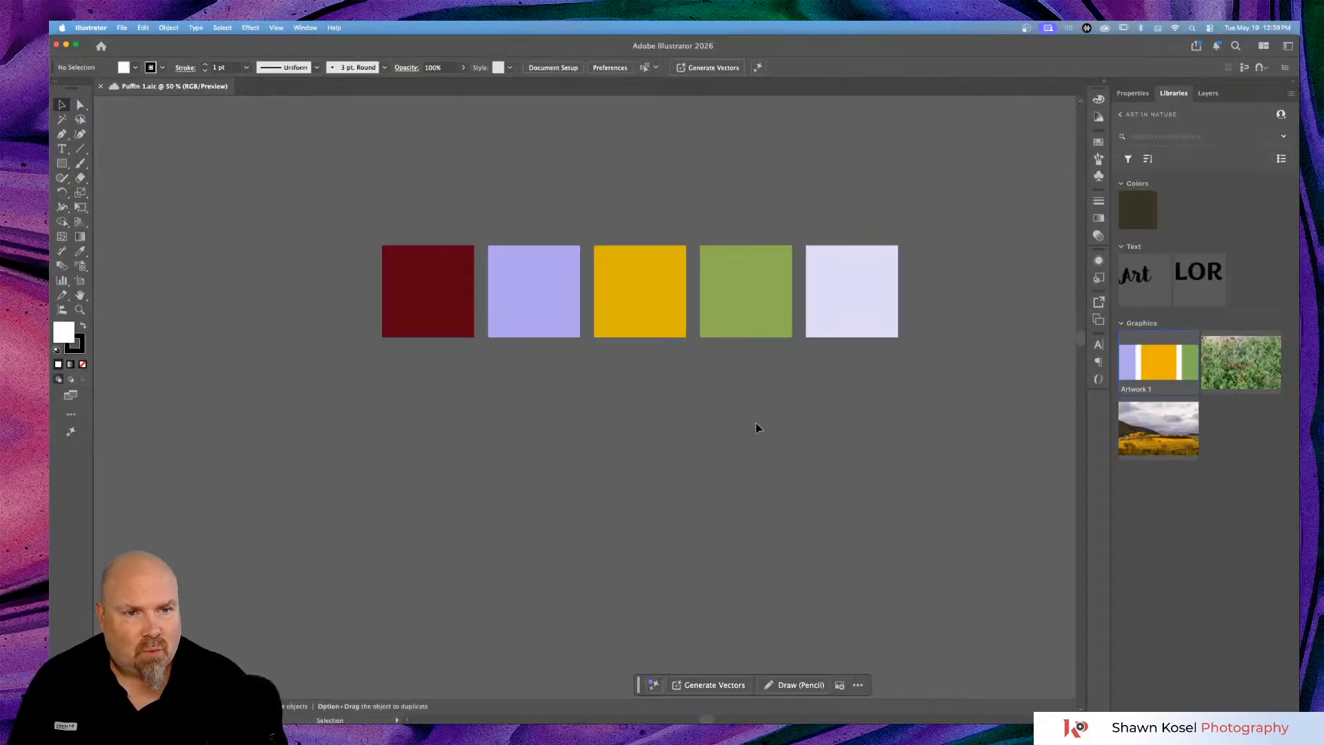
Show the object properties and check each of the three puffin reference photos.
scroll(759, 425, down, 2)
key(super+minus)
key(super+minus)
key(super+minus)
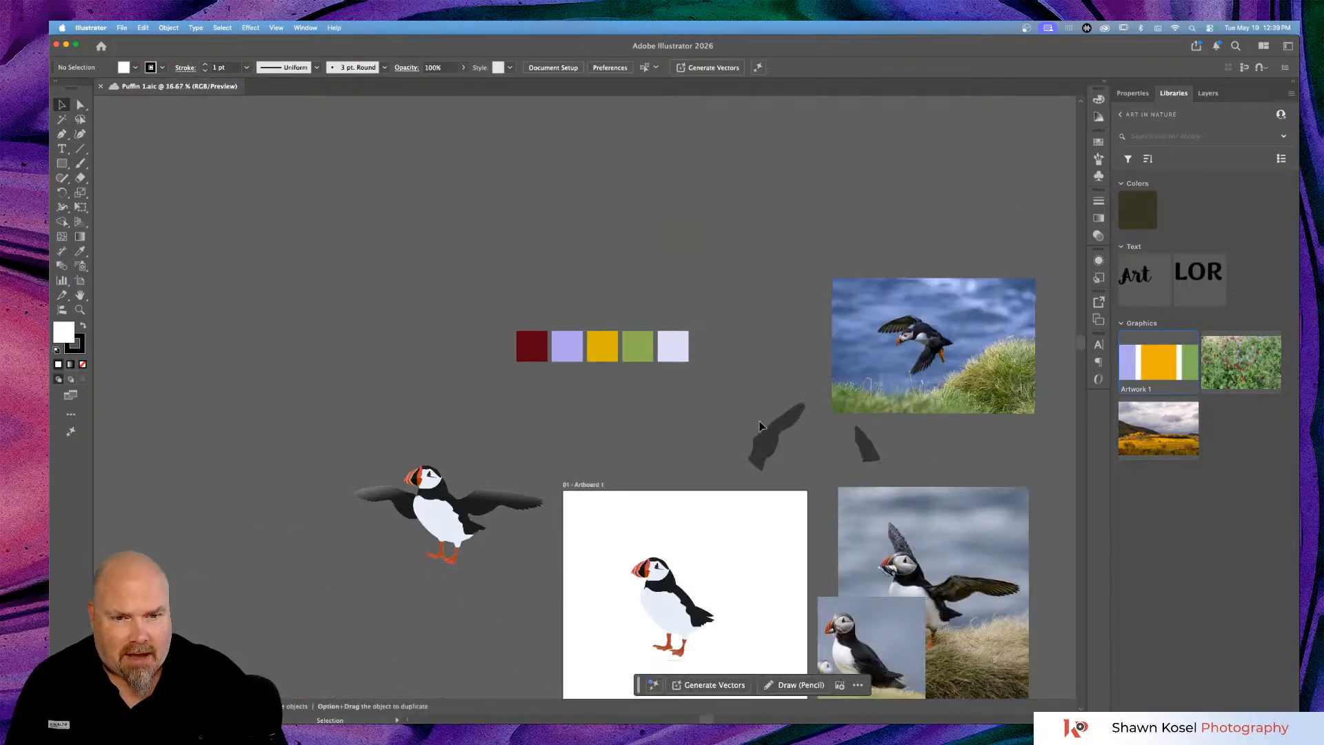
scroll(759, 426, down, 2)
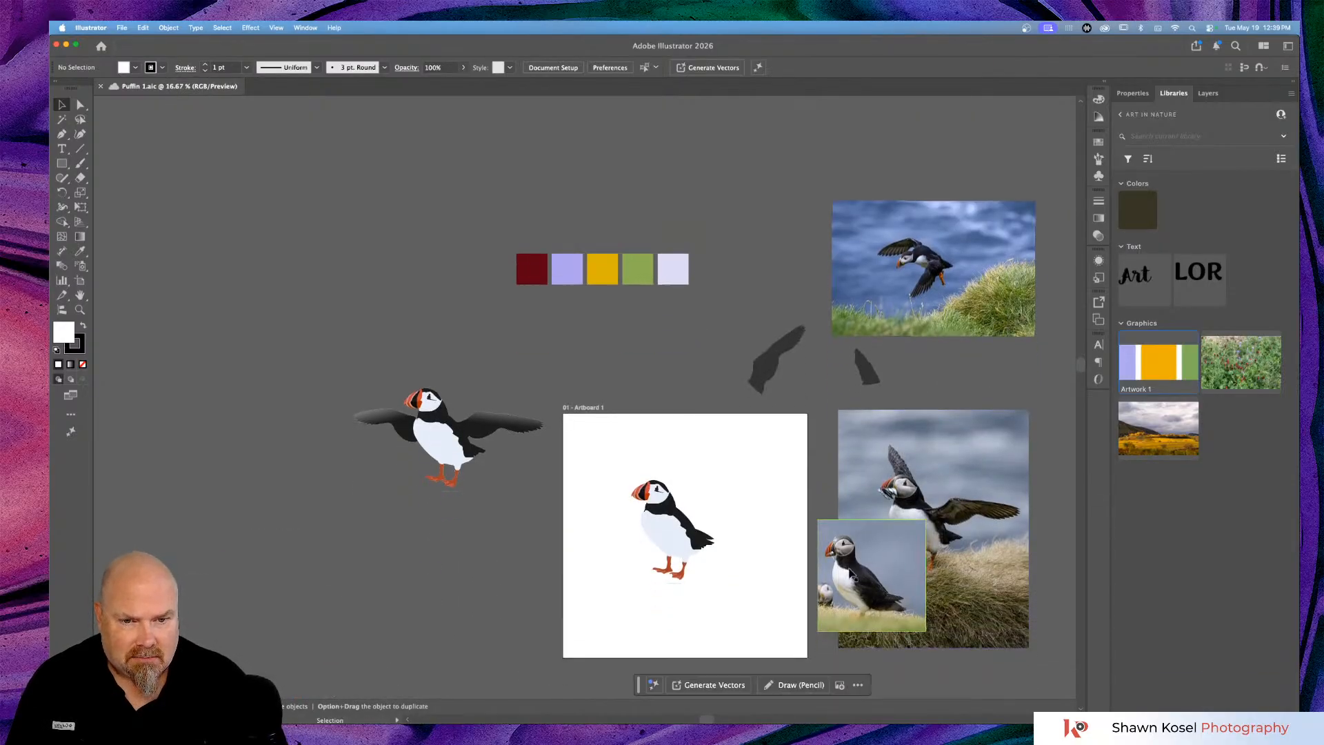
click(853, 577)
click(1132, 93)
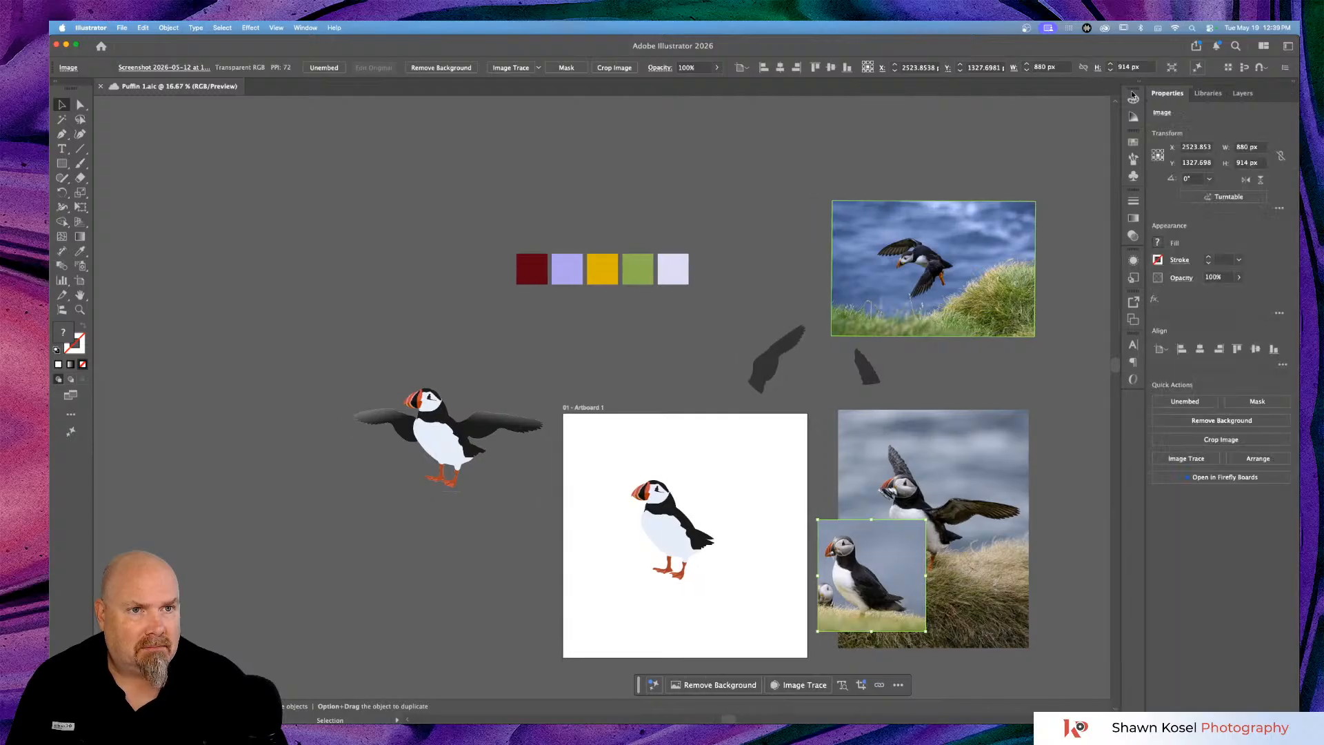
click(944, 466)
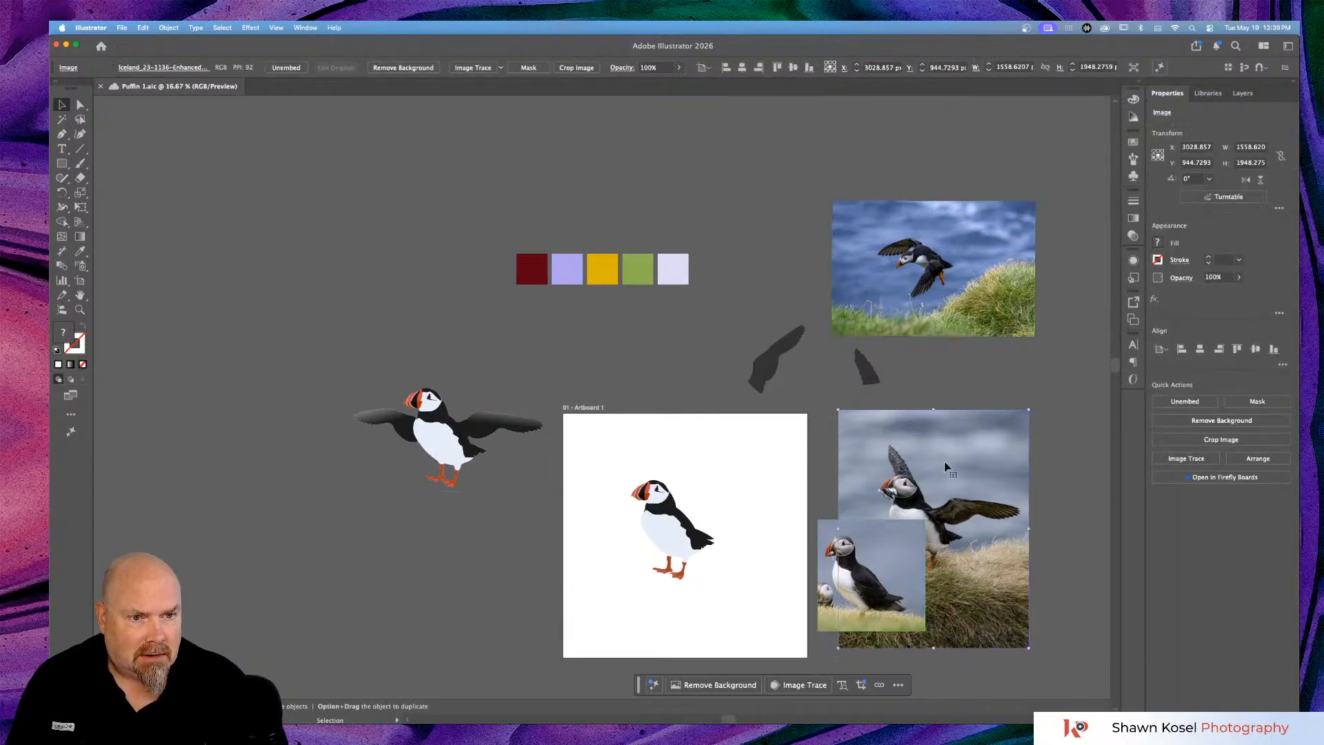
click(980, 245)
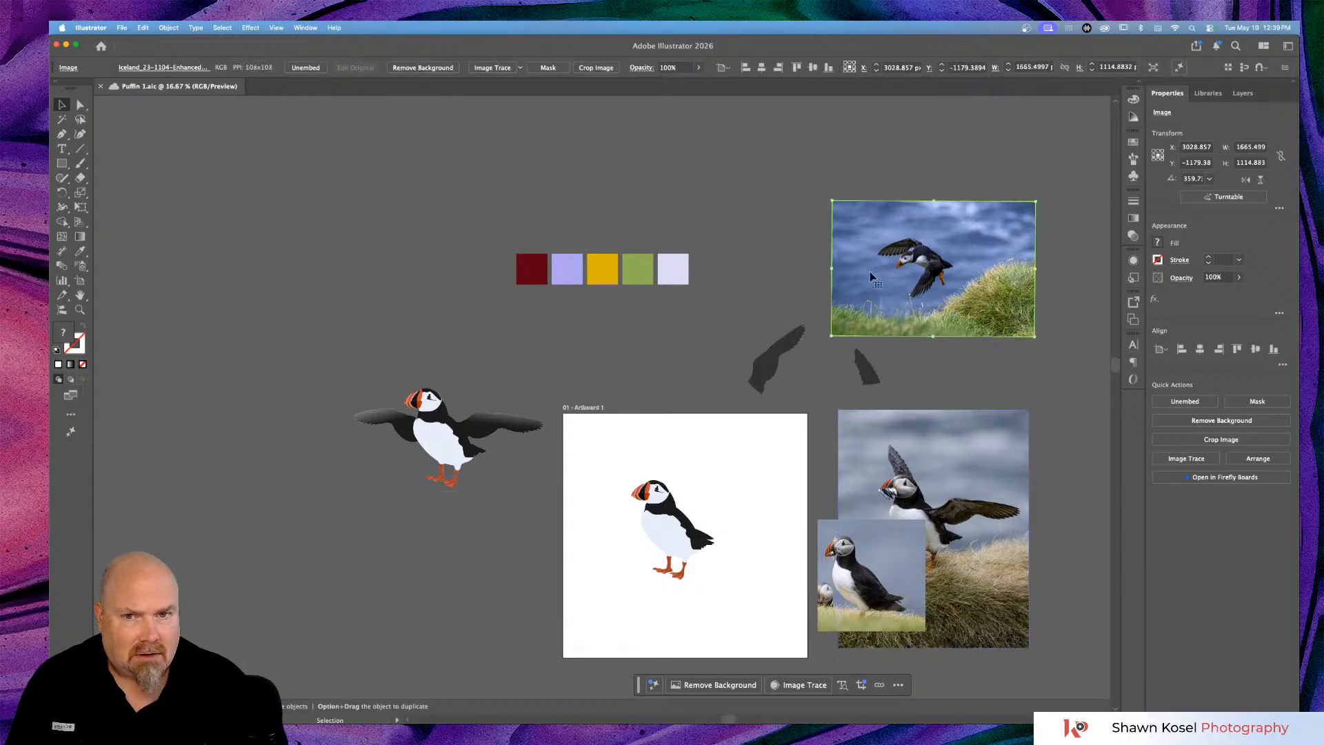
Delete the linked five-colour palette from the canvas.
click(654, 269)
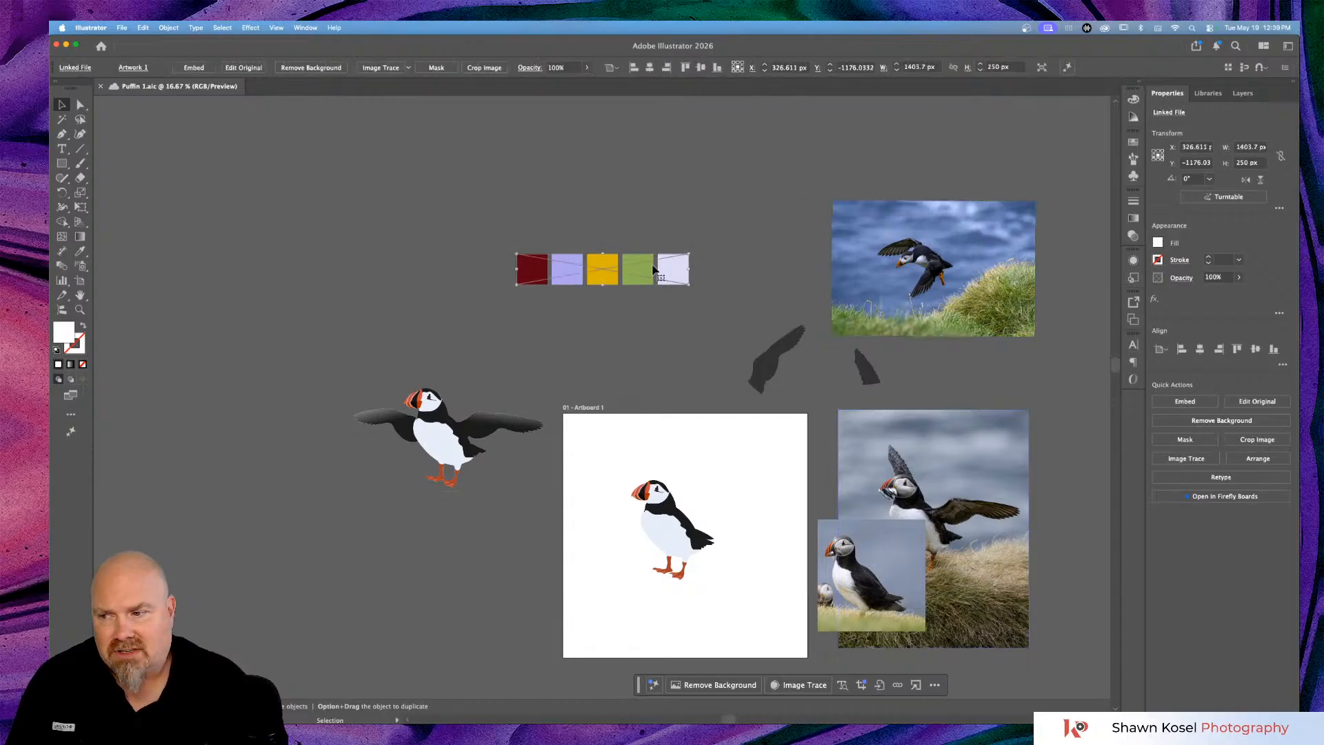
key(Delete)
scroll(653, 269, right, 3)
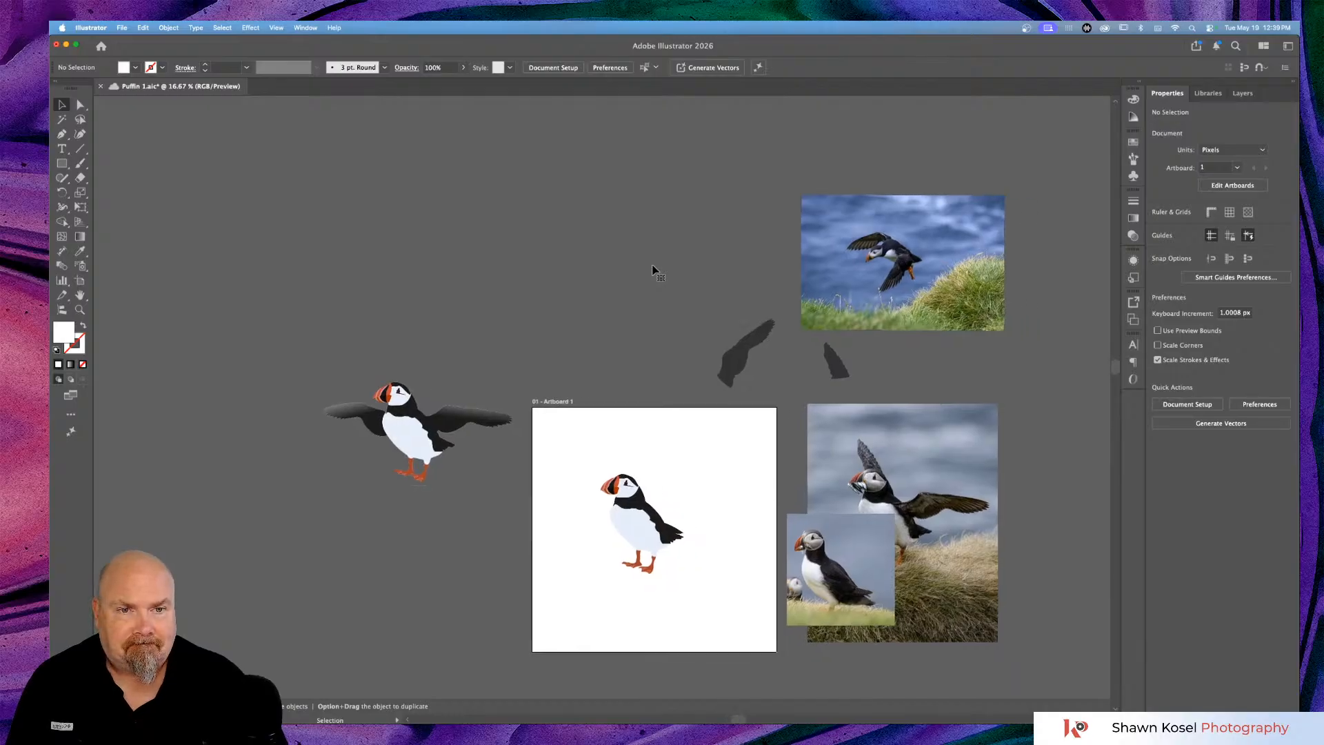
scroll(653, 269, right, 2)
scroll(653, 269, down, 1)
key(a)
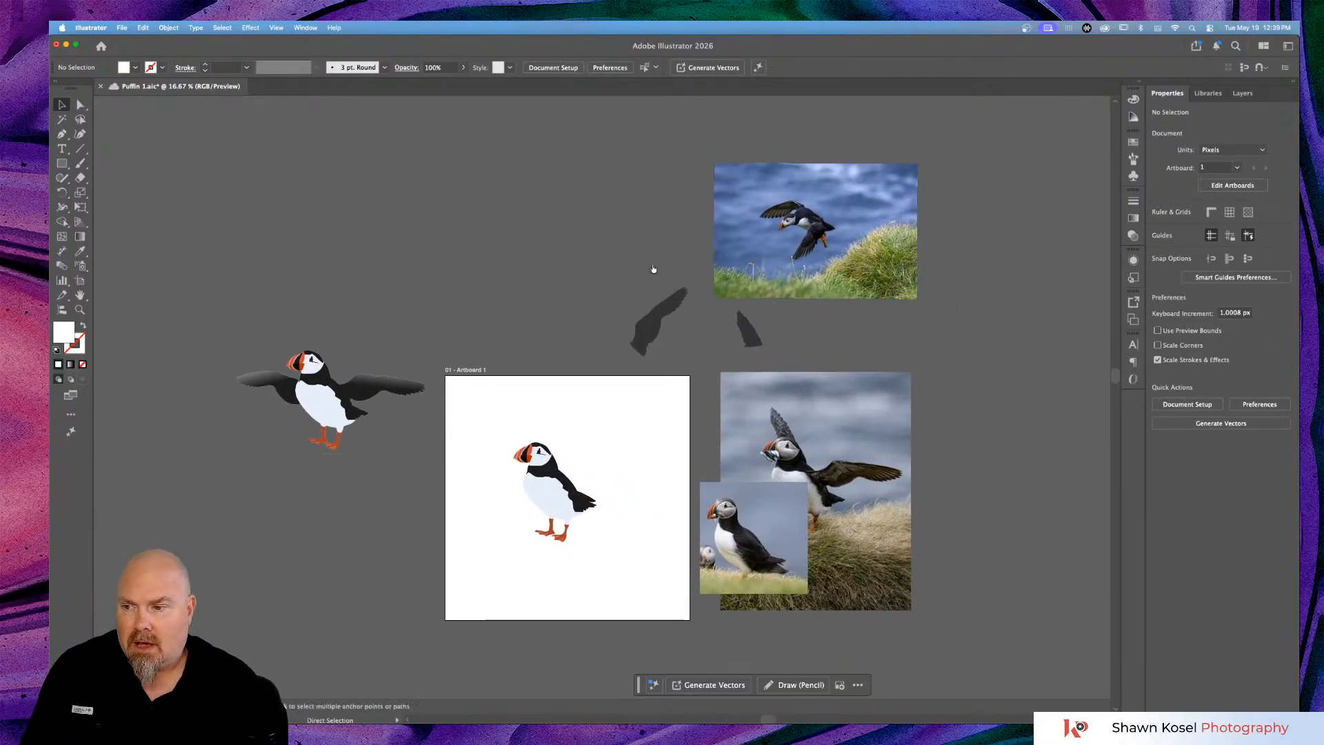
Switch to Discord in Chrome and look through the recent posts in the art-in-nature challenge channel.
key(super+Tab)
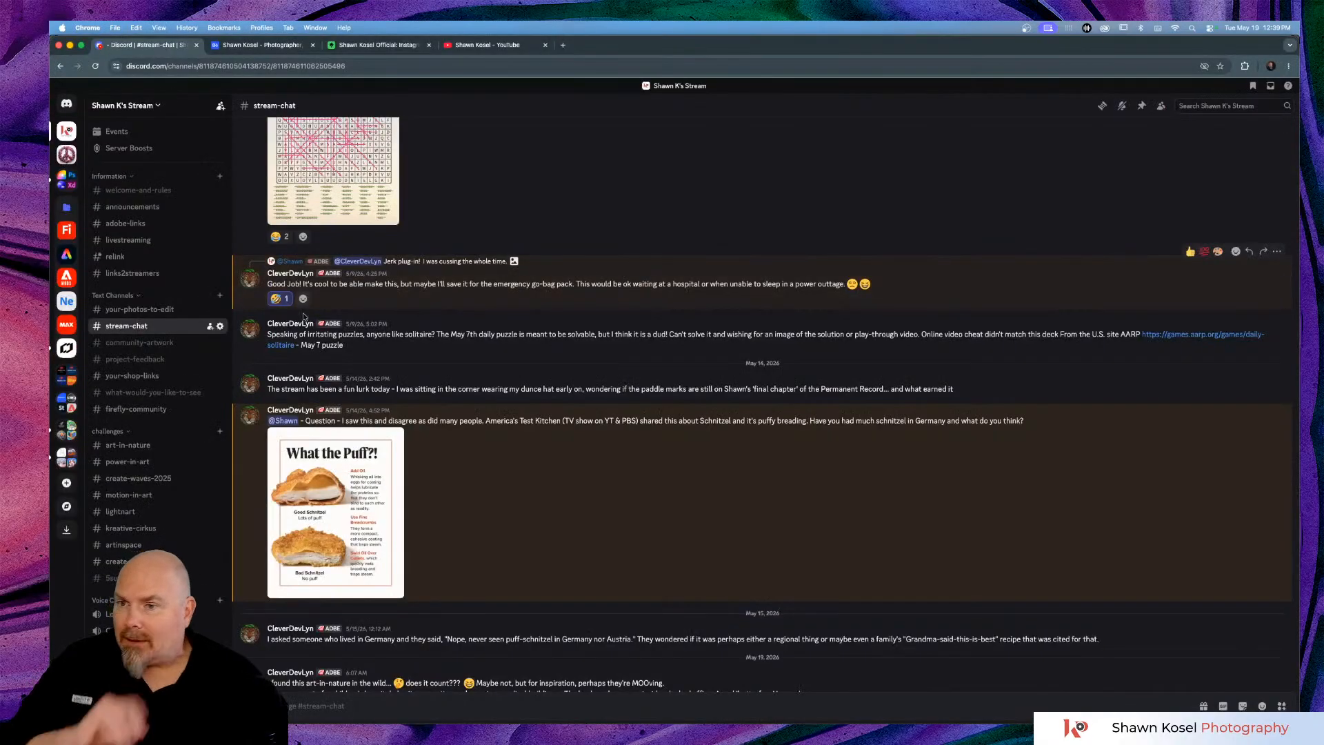
click(131, 445)
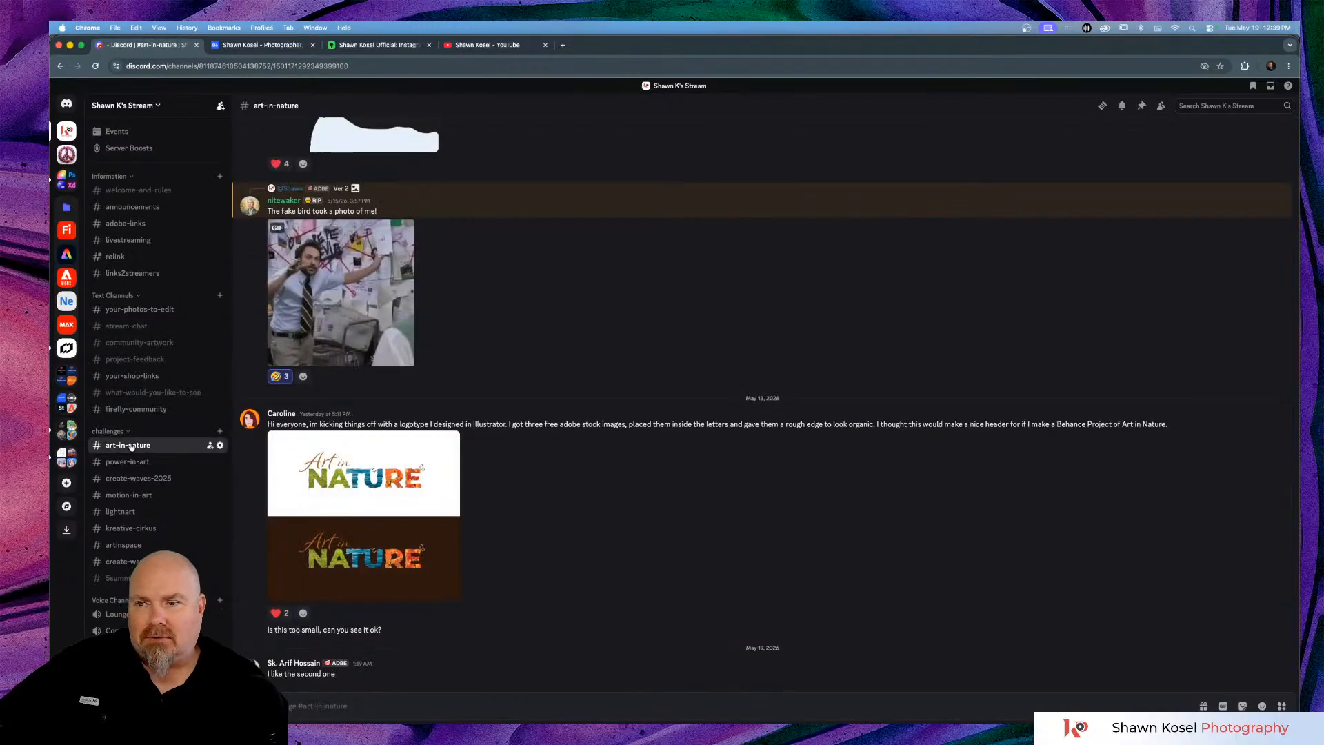
scroll(683, 333, up, 5)
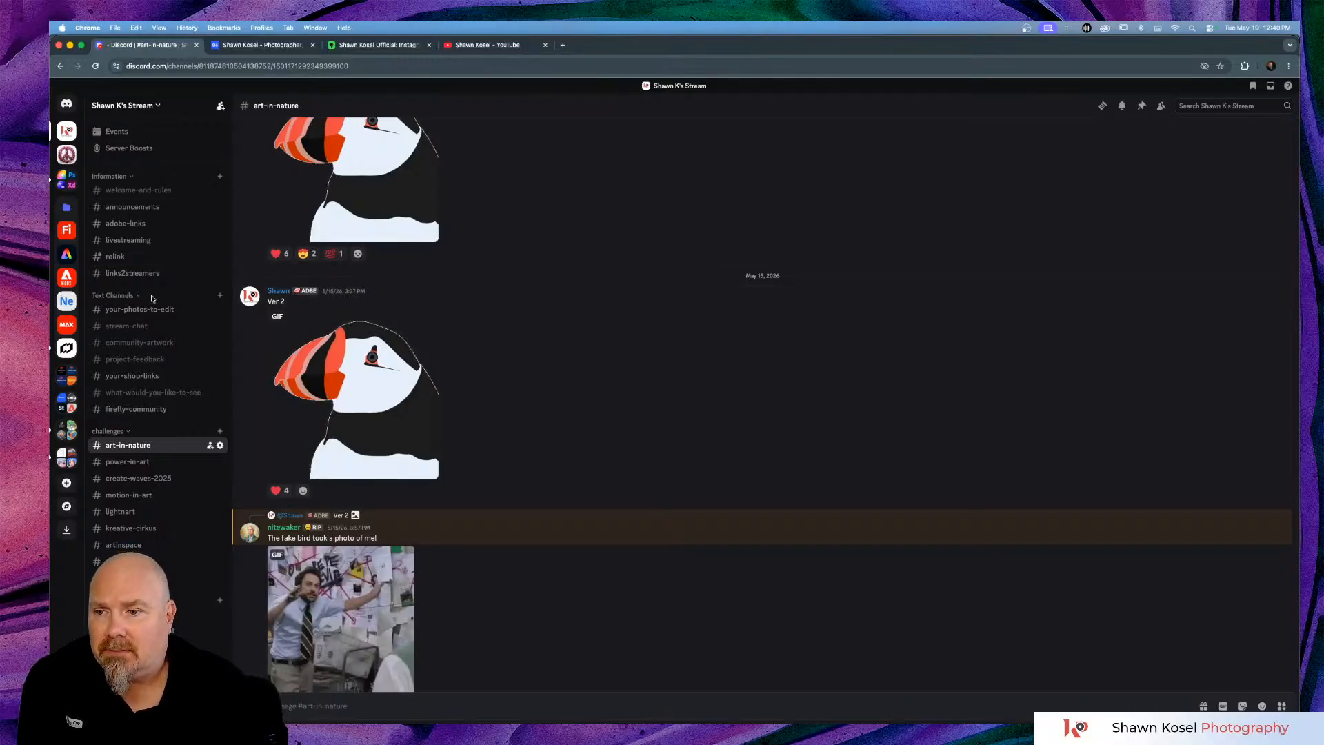
Check the community-artwork channel and the newest painted cow photos in stream-chat.
click(152, 344)
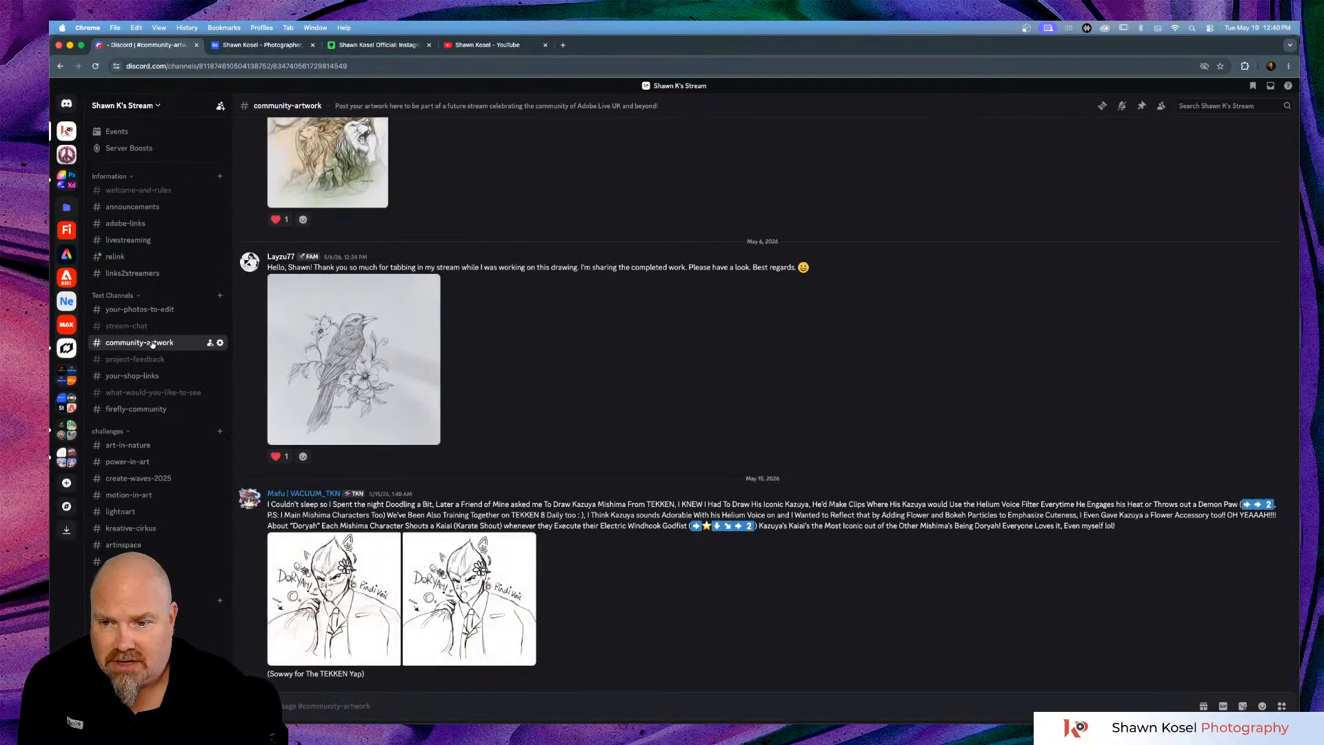
click(155, 327)
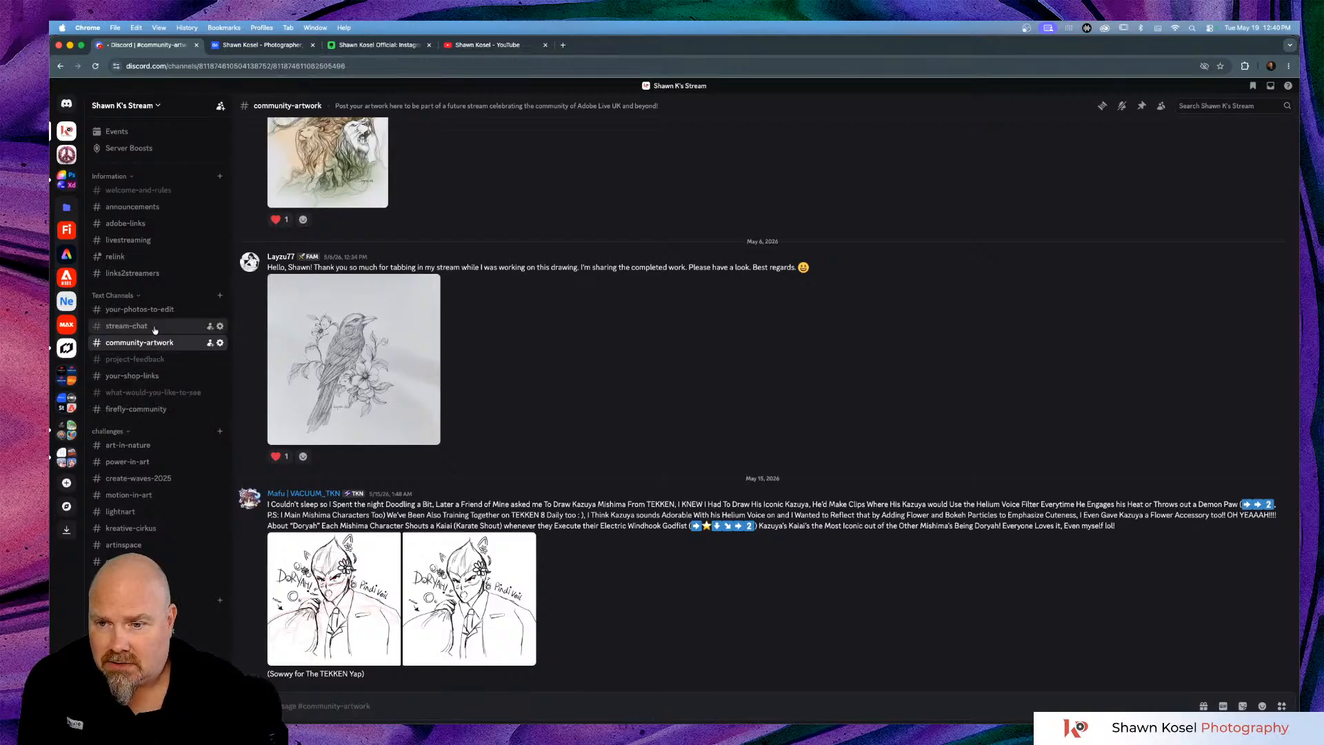
scroll(529, 462, down, 2)
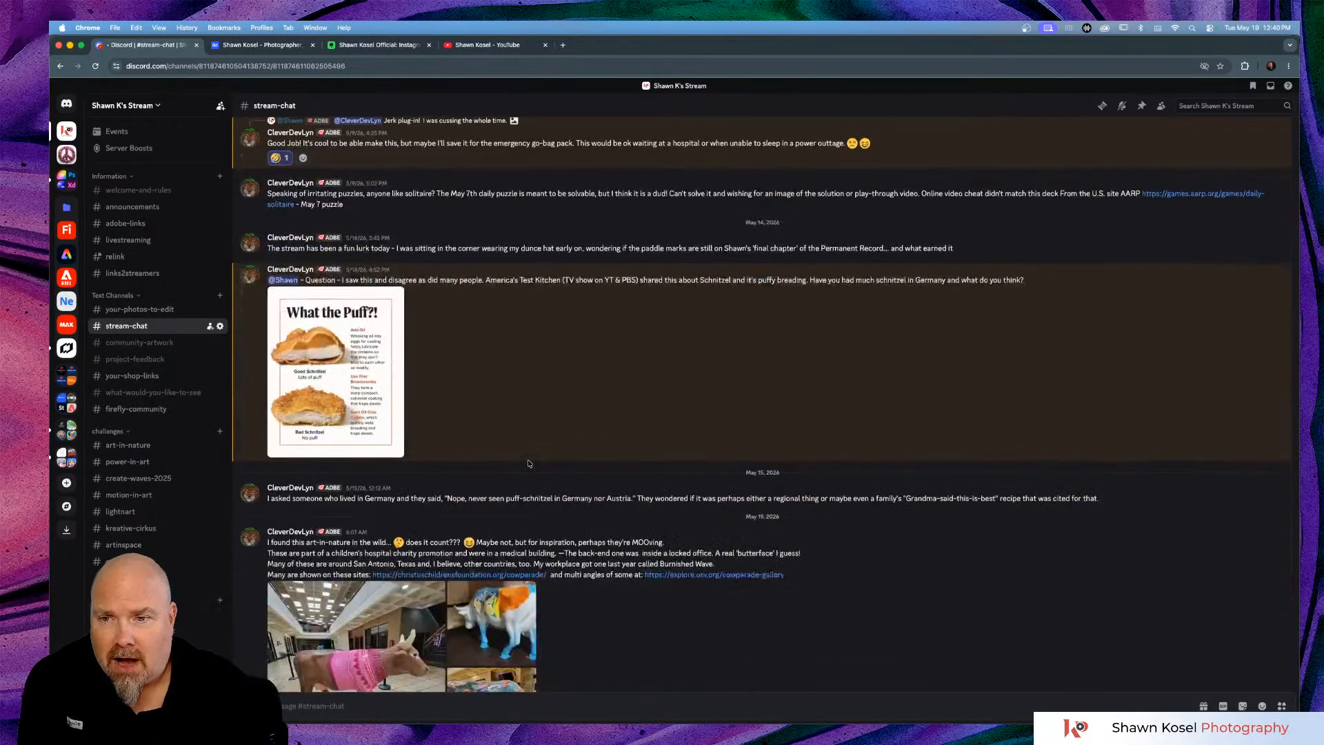
scroll(529, 463, down, 3)
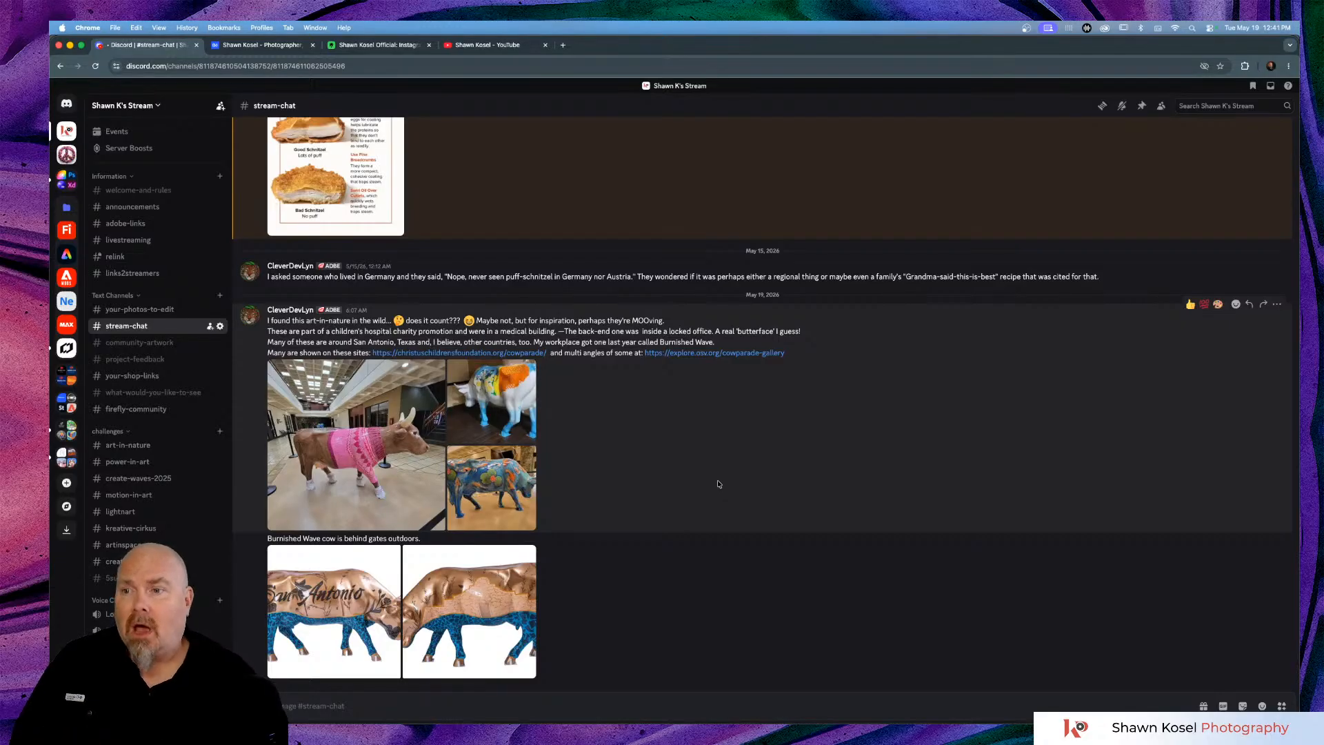
Return to the art-in-nature channel, look through its earlier posts, and enlarge the pinned Take 2 challenge brief.
click(128, 445)
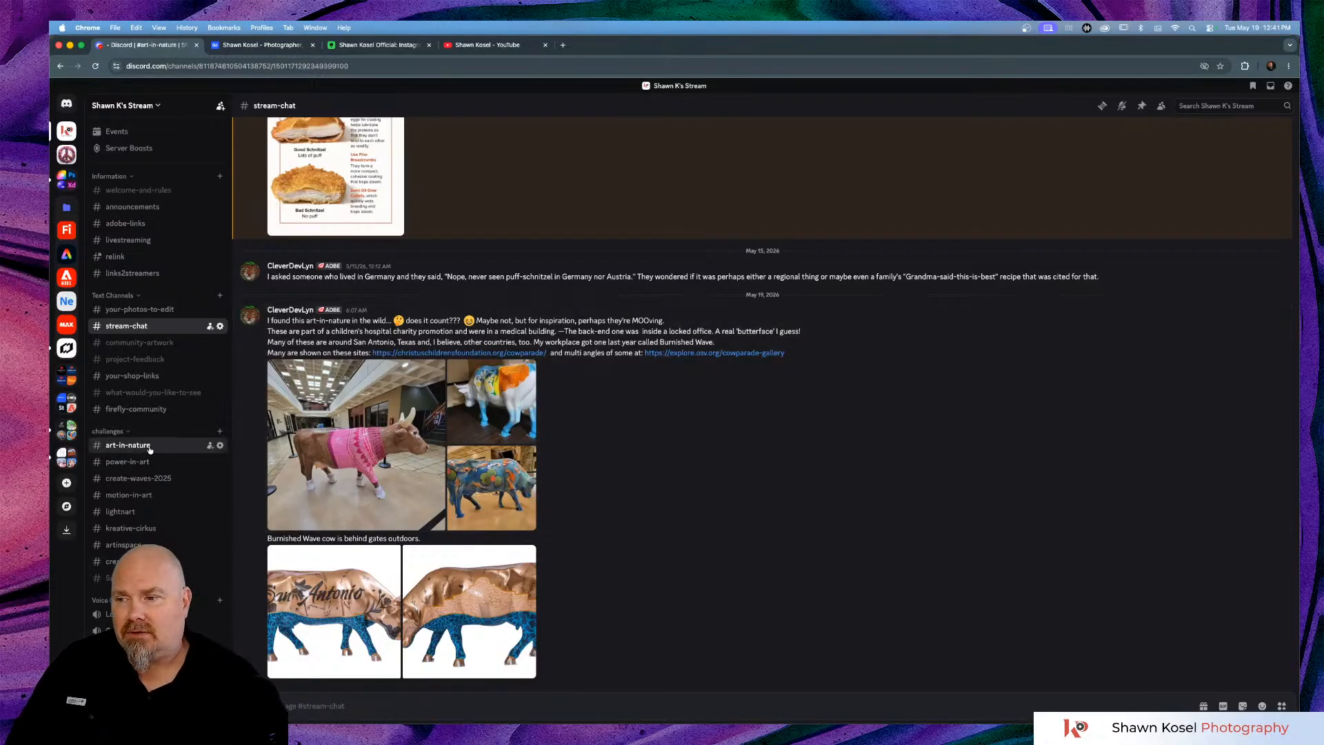
scroll(974, 236, up, 2)
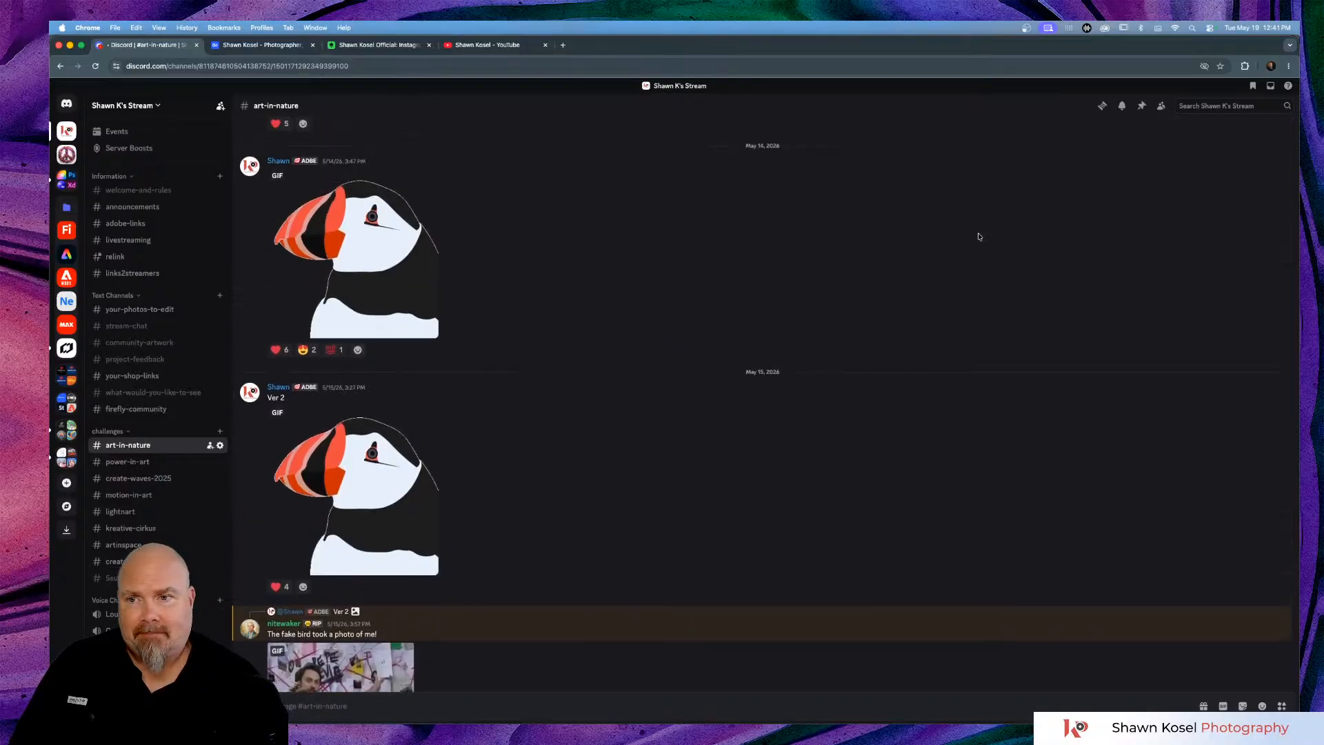
scroll(978, 237, up, 3)
scroll(978, 237, up, 10)
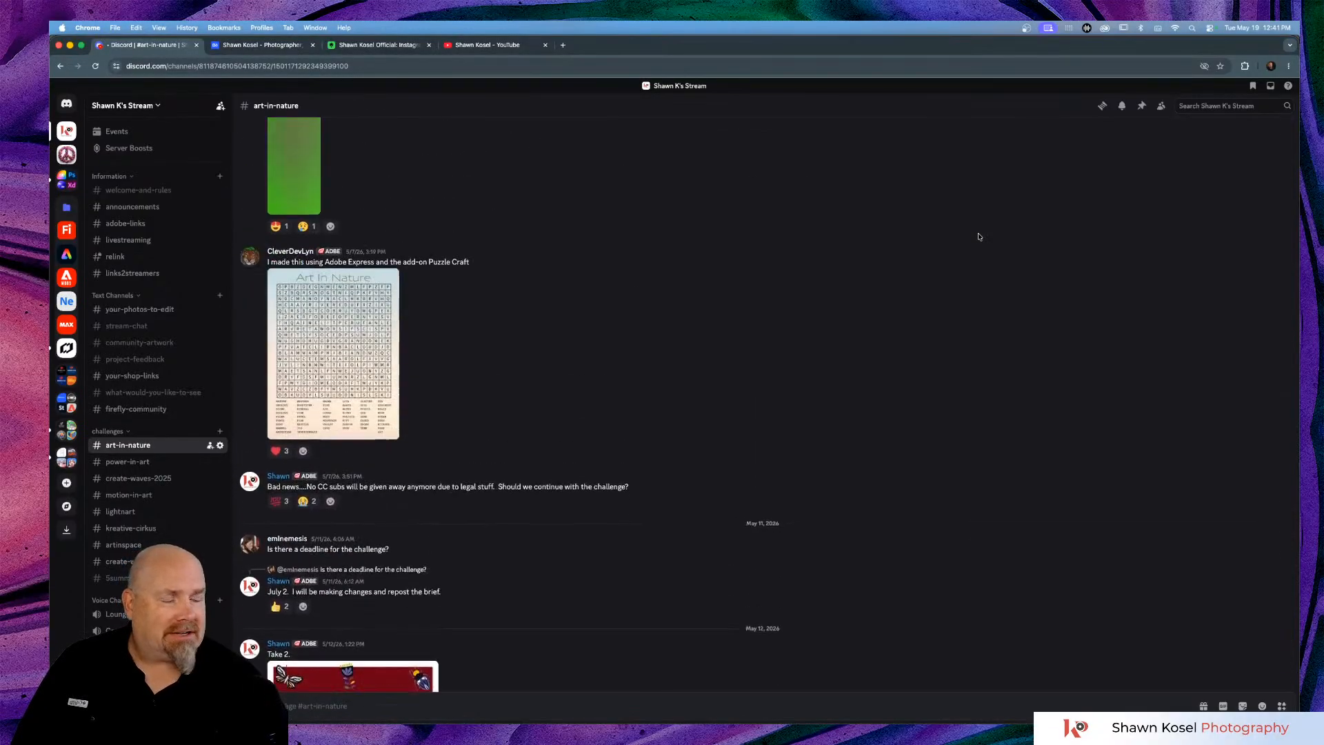
scroll(978, 236, down, 12)
scroll(977, 237, down, 1)
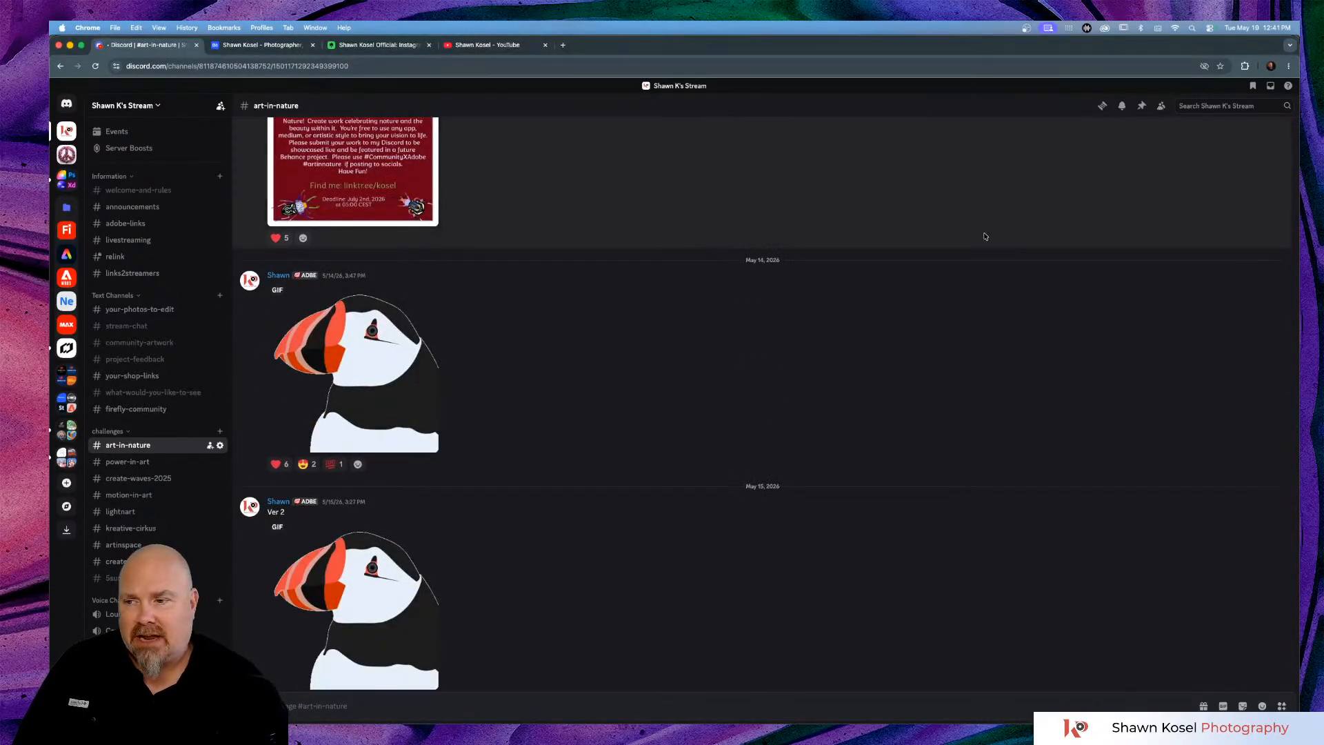
click(1141, 105)
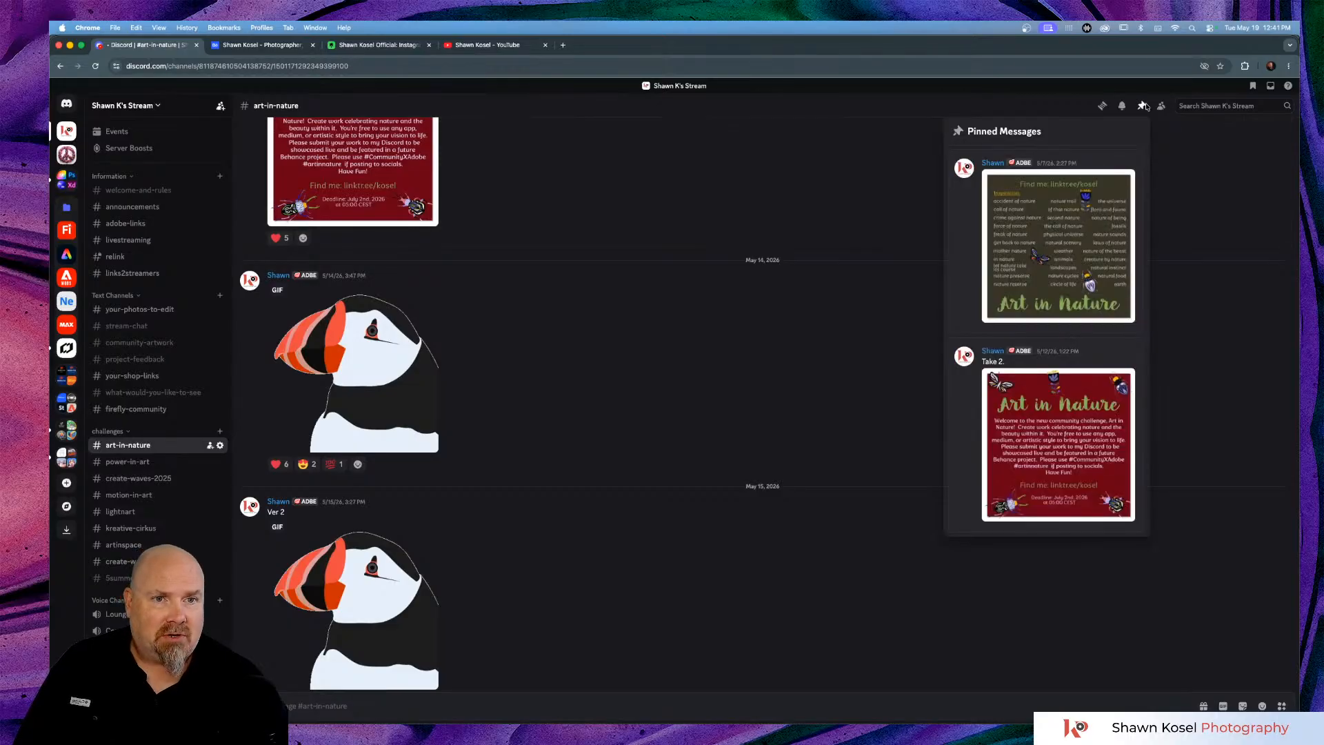
click(1041, 384)
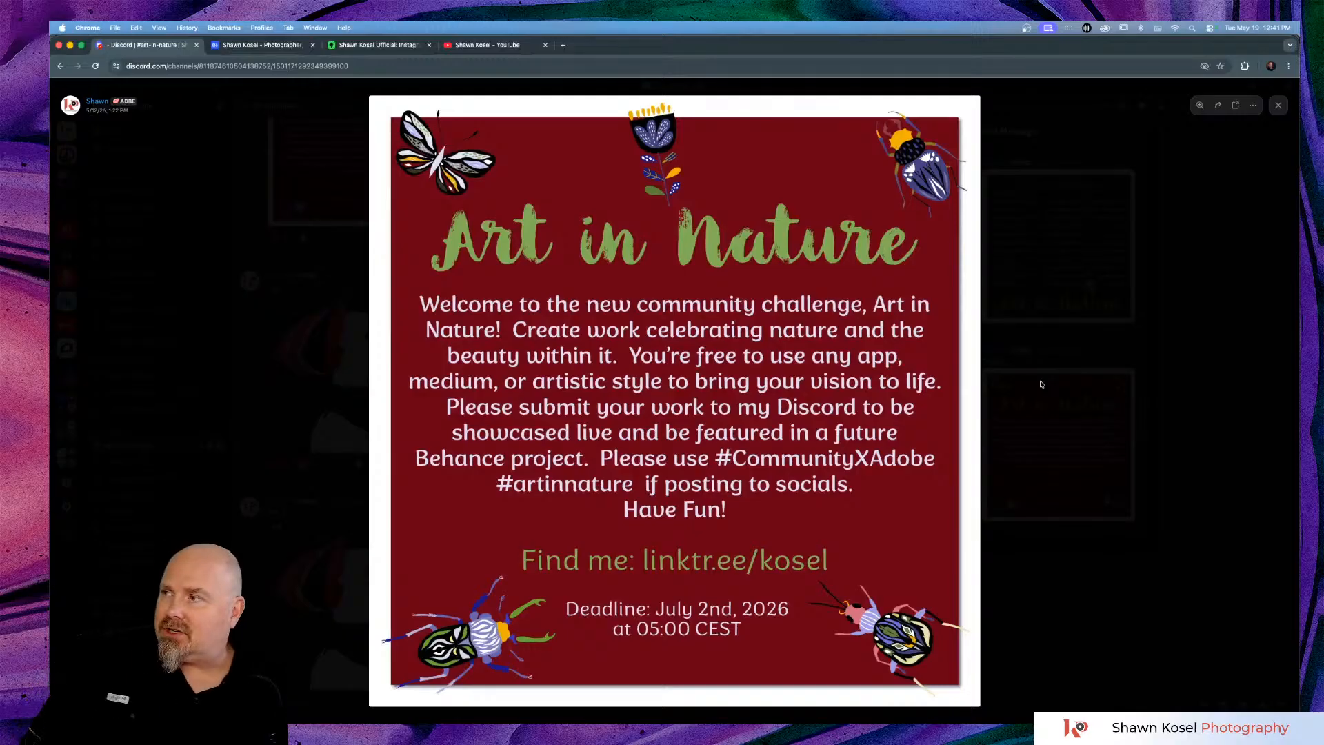
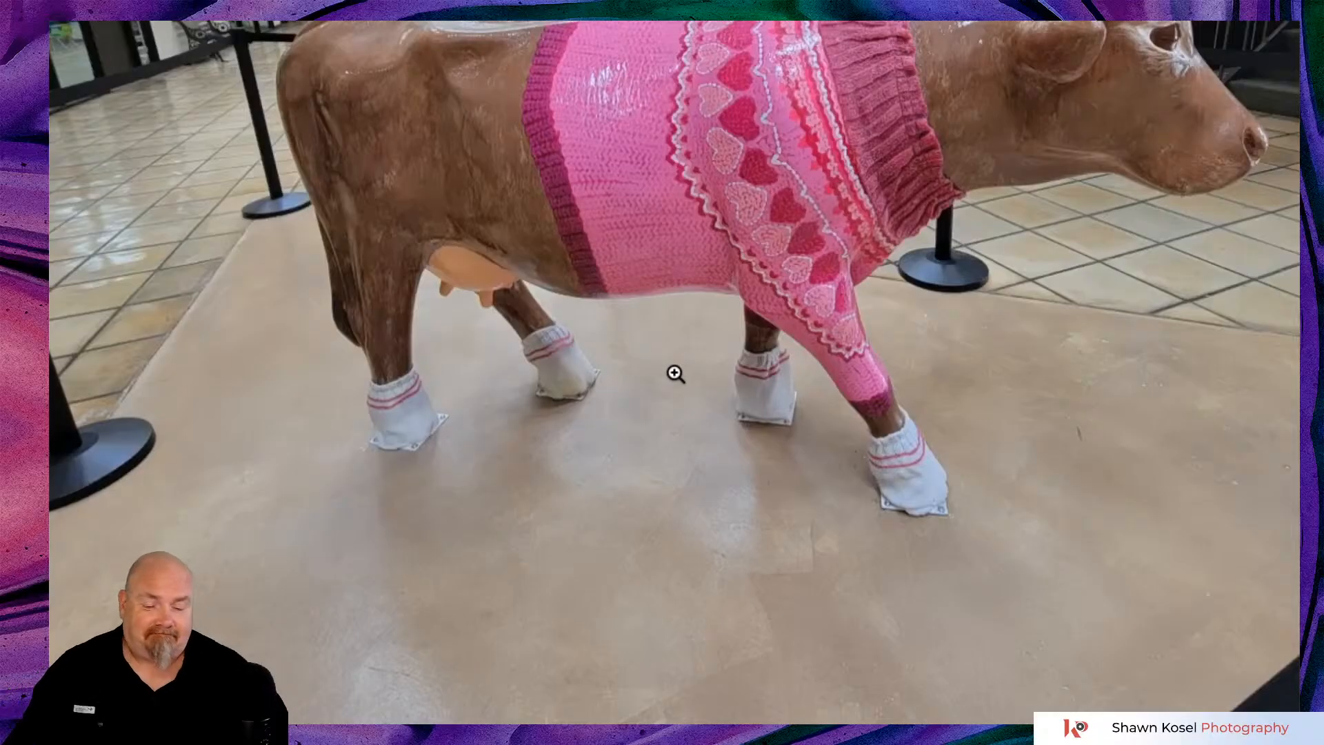
Examine the legs of the cow in the pink sweater up close, and close the image viewer.
click(675, 373)
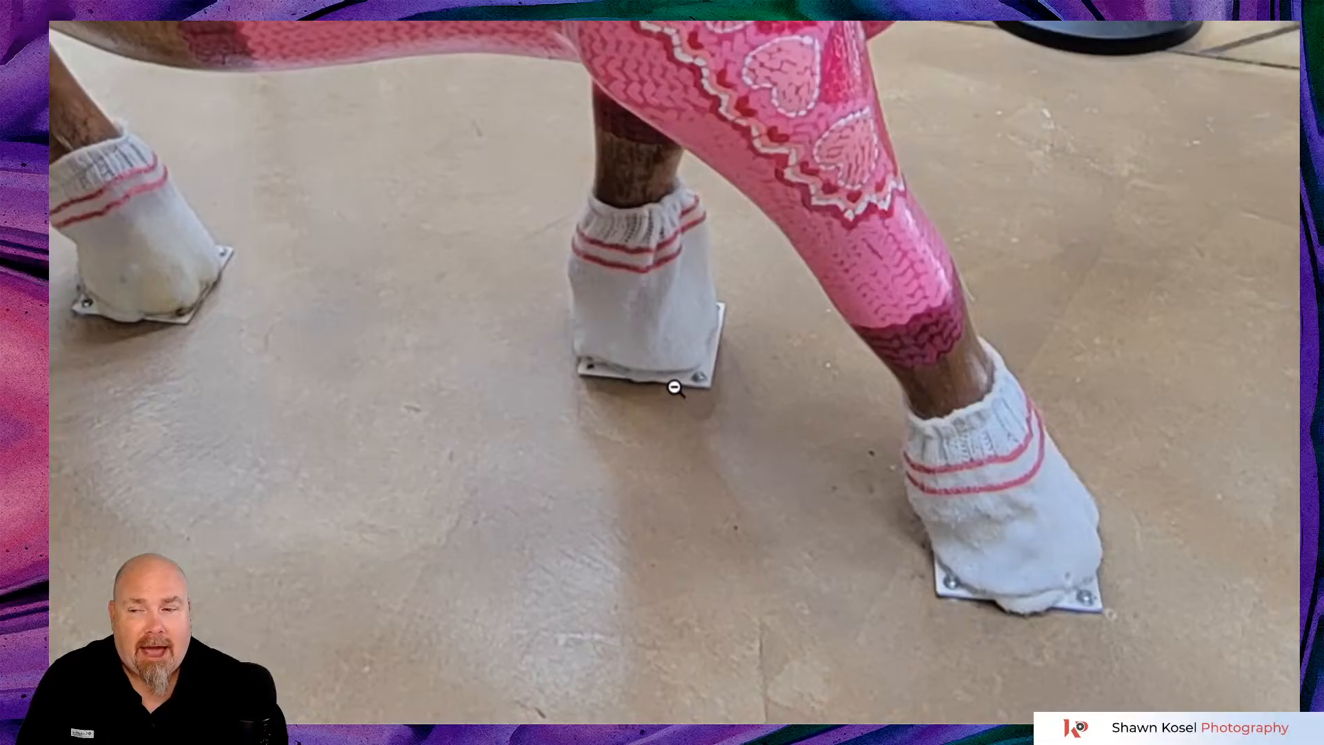
click(675, 388)
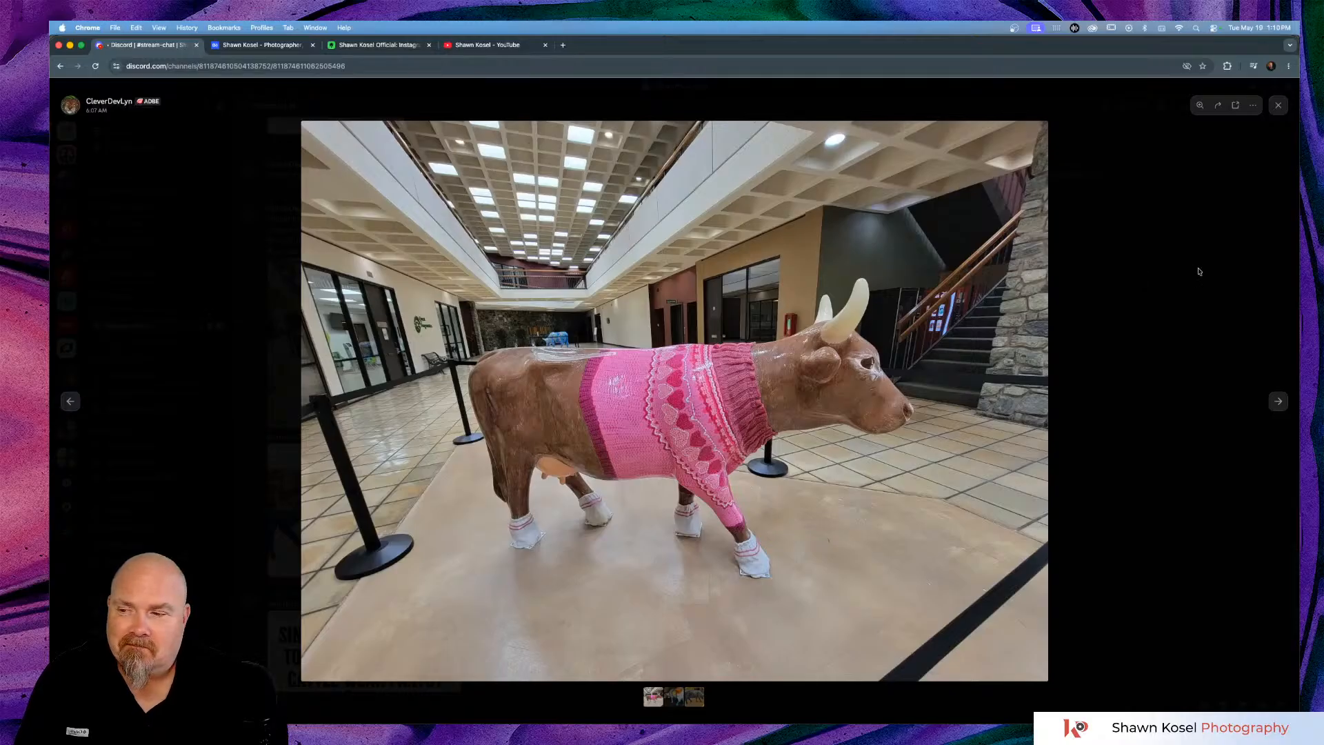
click(1199, 271)
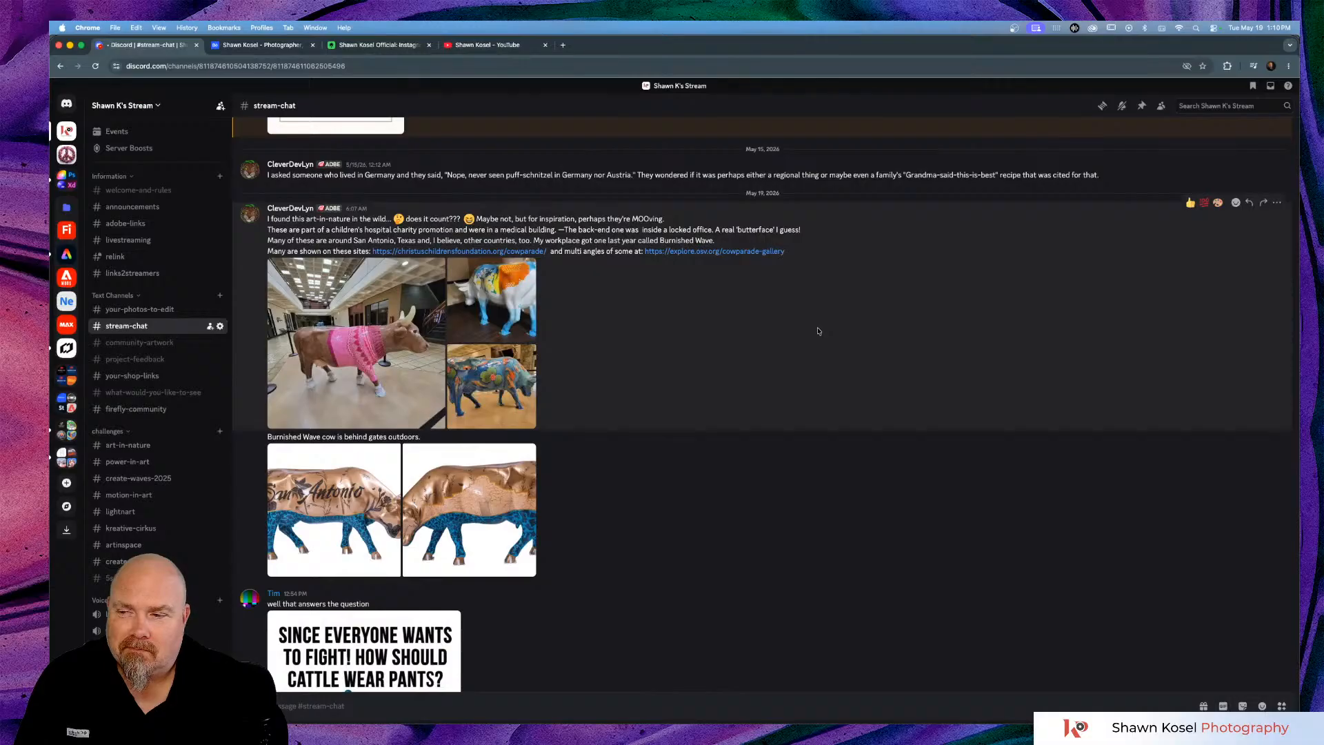
View the poll about how cows should wear pants, and switch back to the puffin artwork in Illustrator.
scroll(818, 331, down, 4)
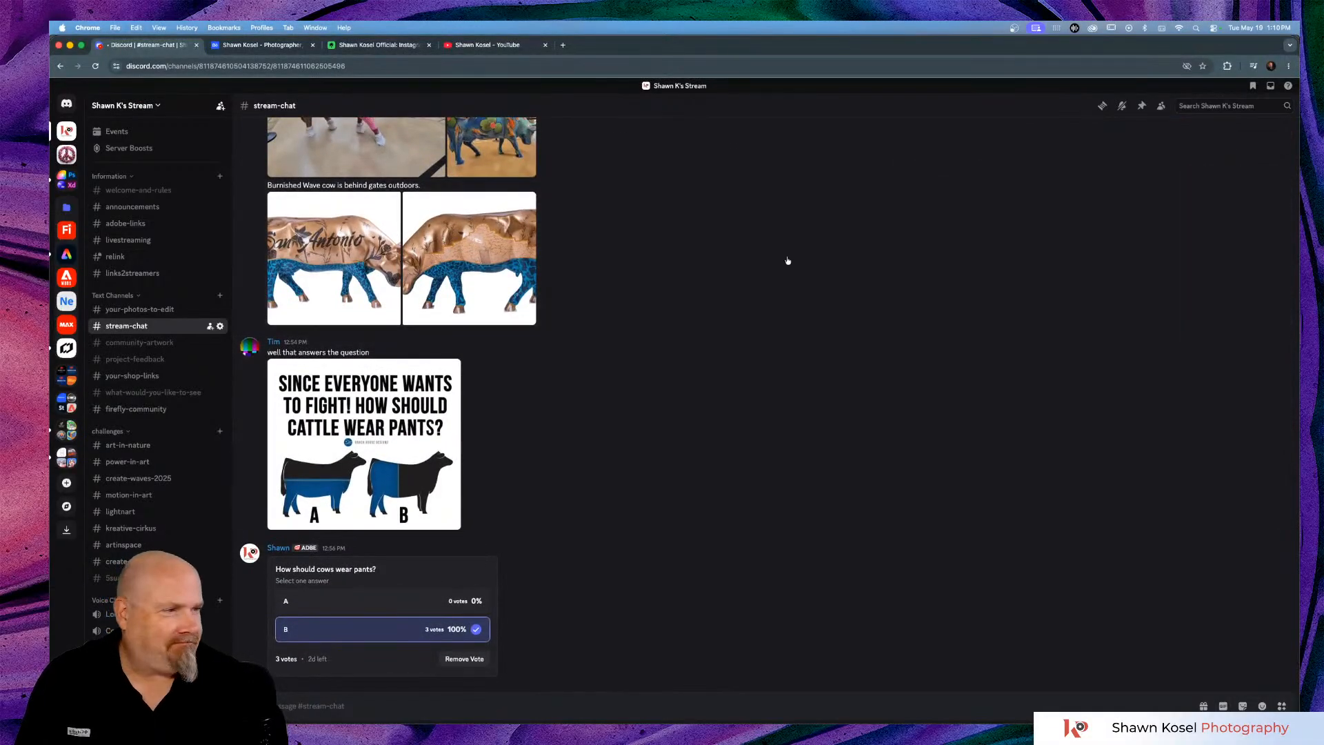
key(super+Tab)
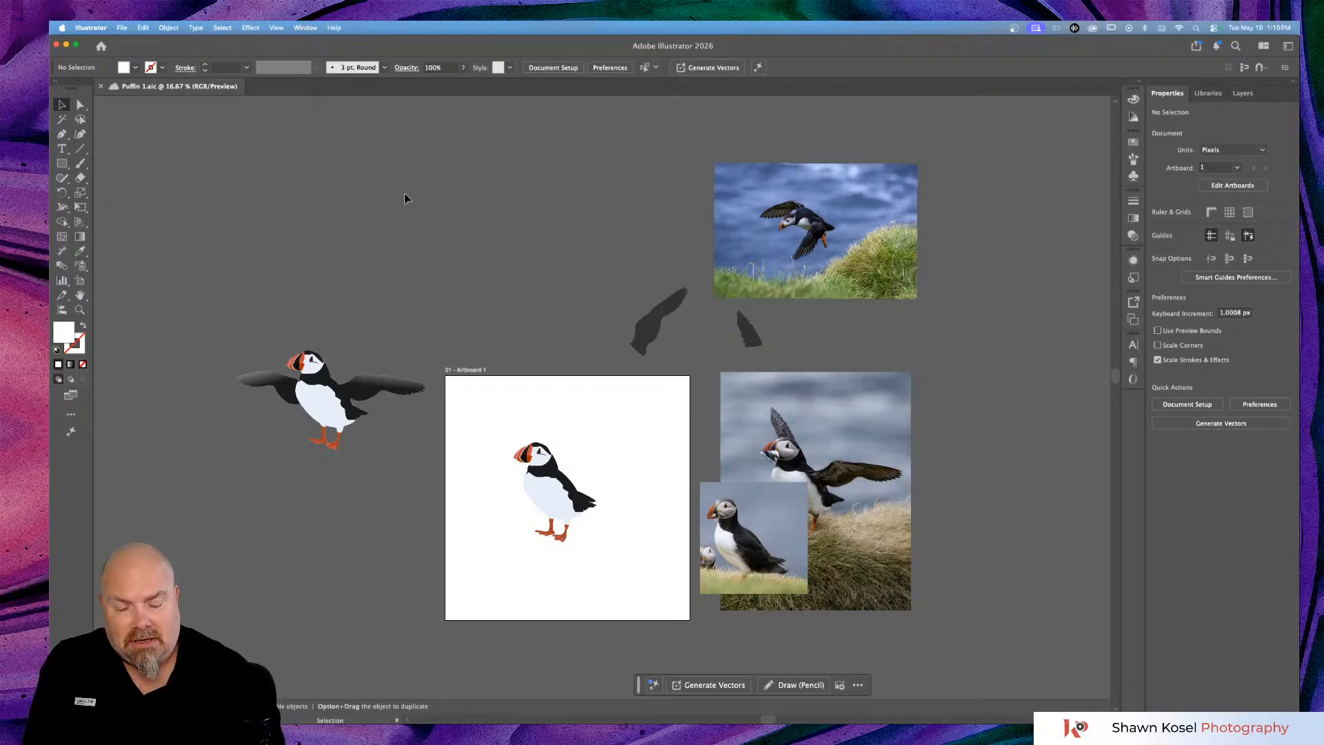
Examine the paths of the standing puffin on the artboard up close in outline view.
key(super+equal)
key(super+equal)
key(super+equal)
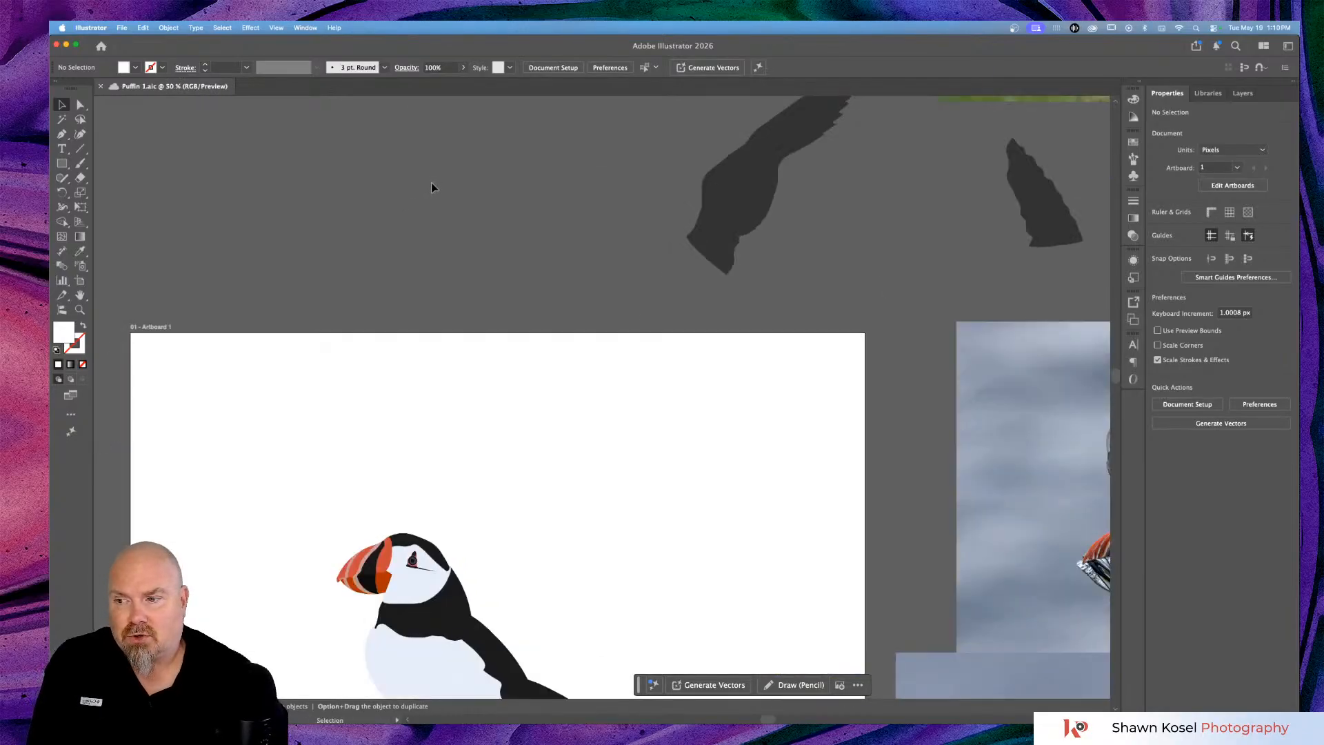
scroll(432, 188, down, 5)
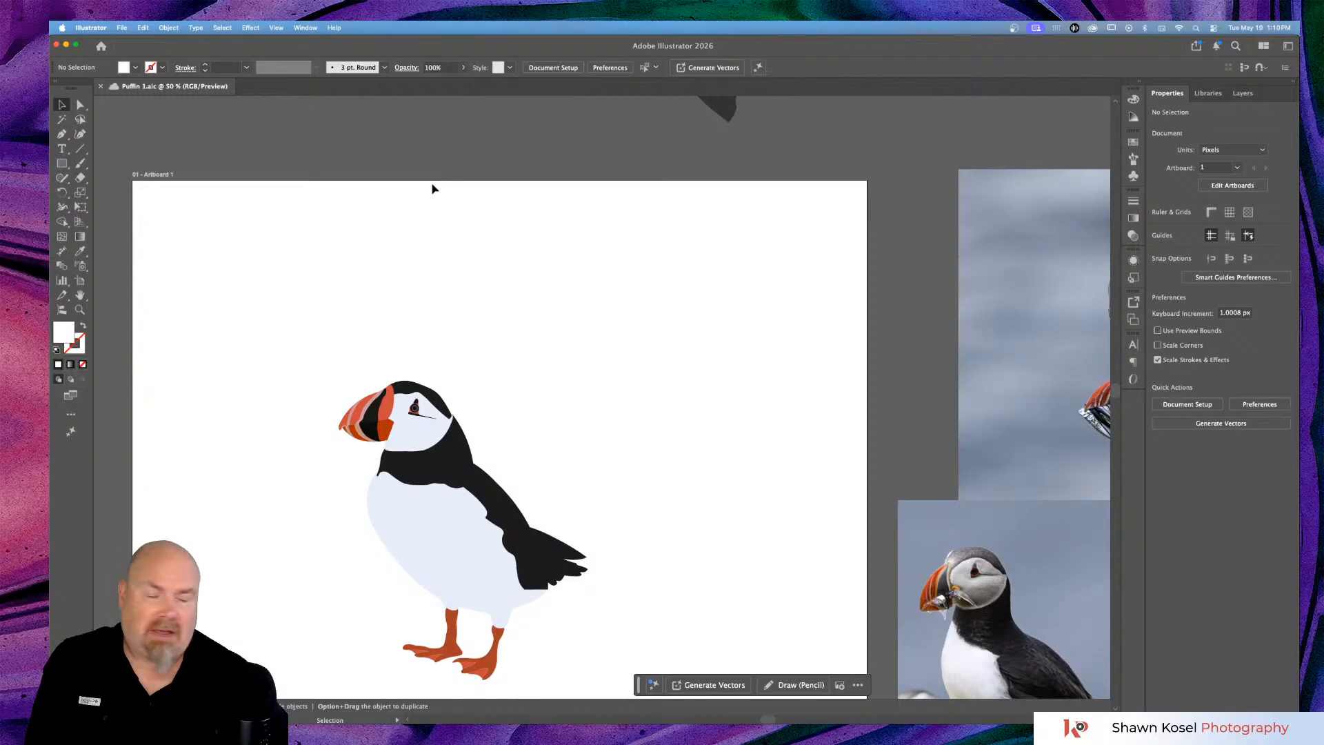
scroll(591, 295, down, 2)
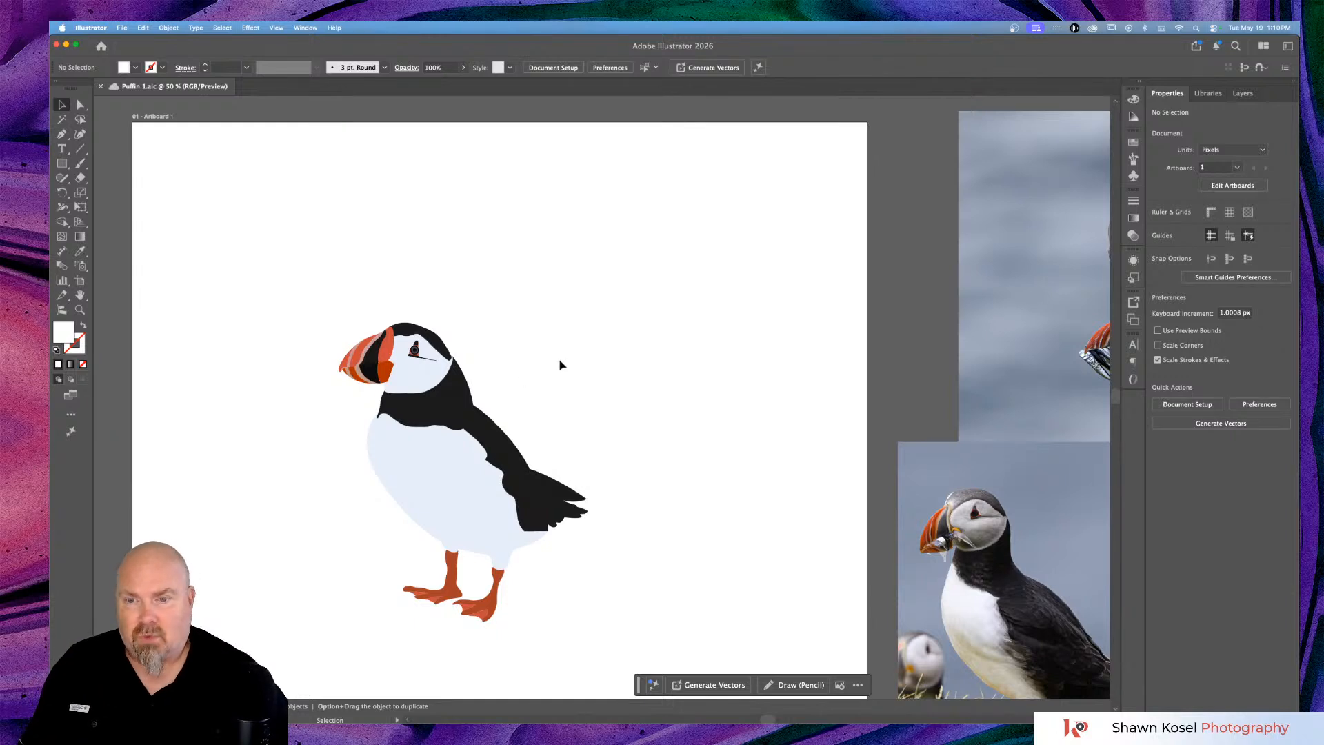
key(super+y)
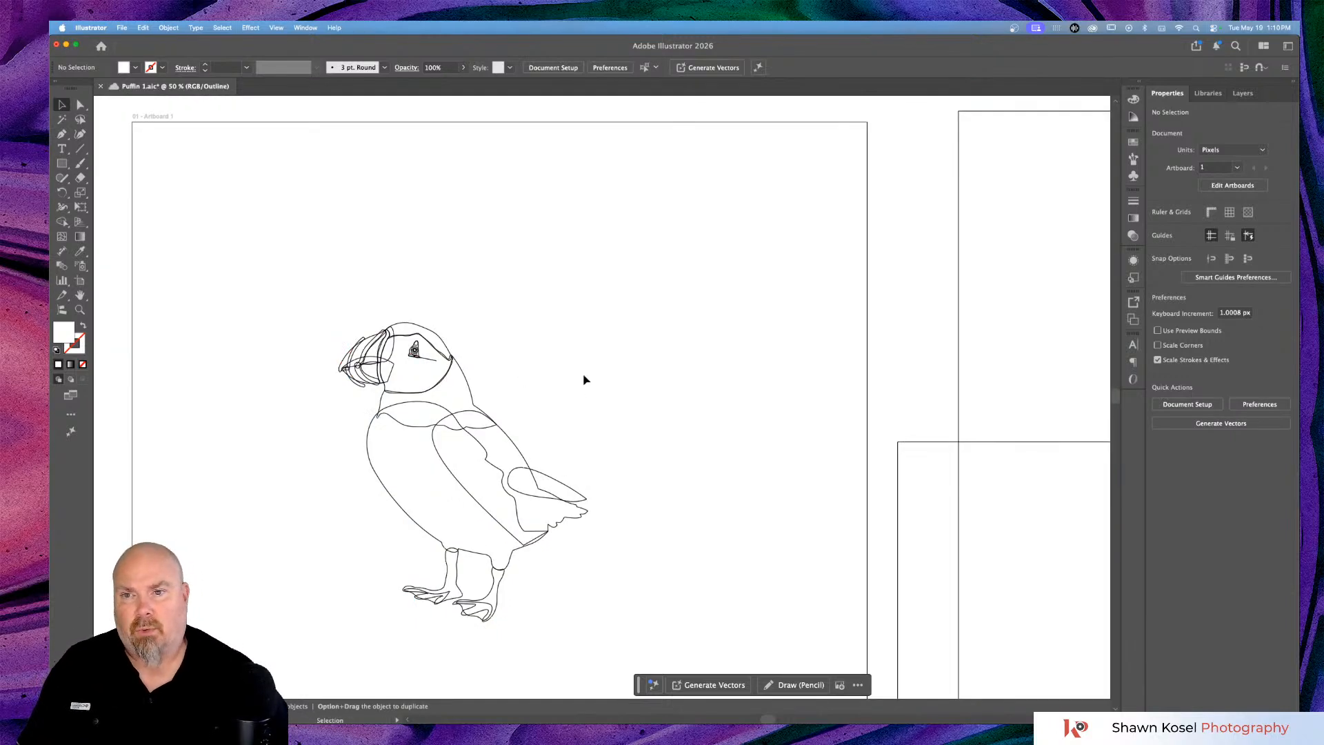
scroll(602, 406, down, 2)
scroll(602, 406, left, 2)
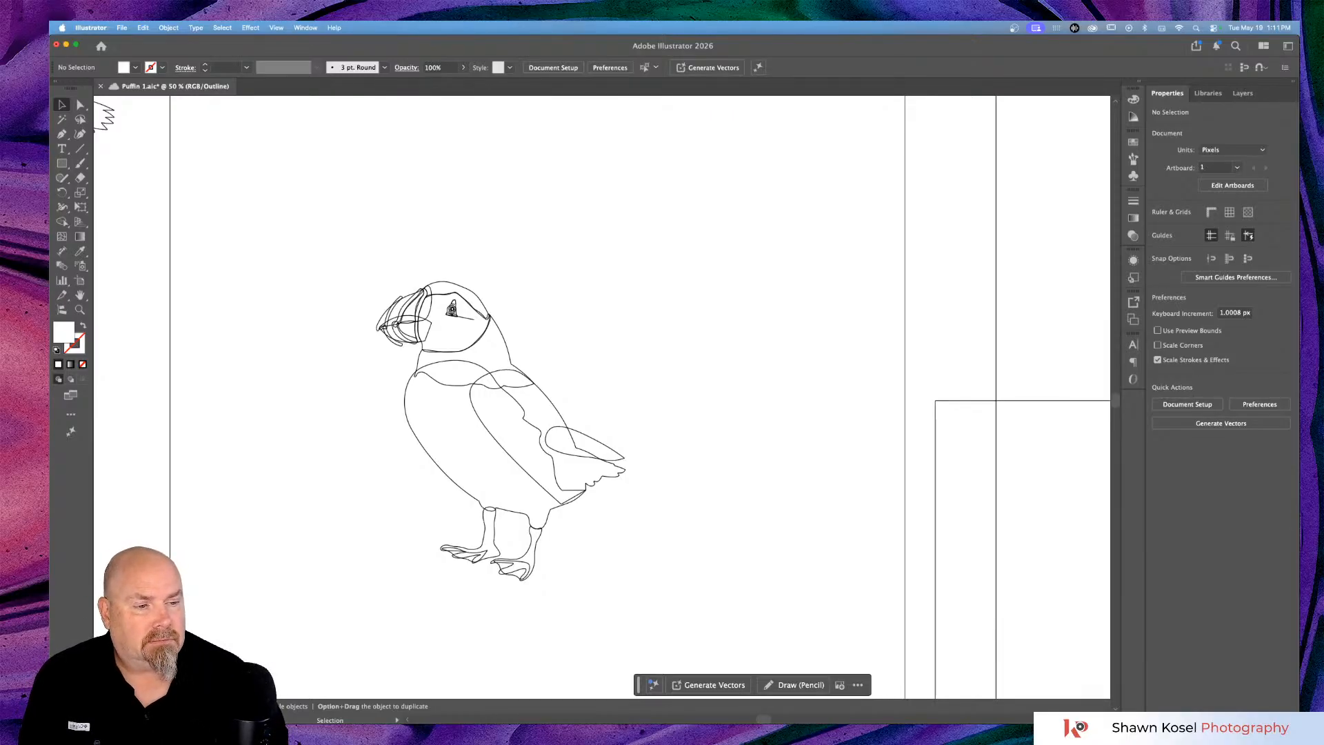
Return the puffin artwork to the full-colour preview and save the document.
key(super+s)
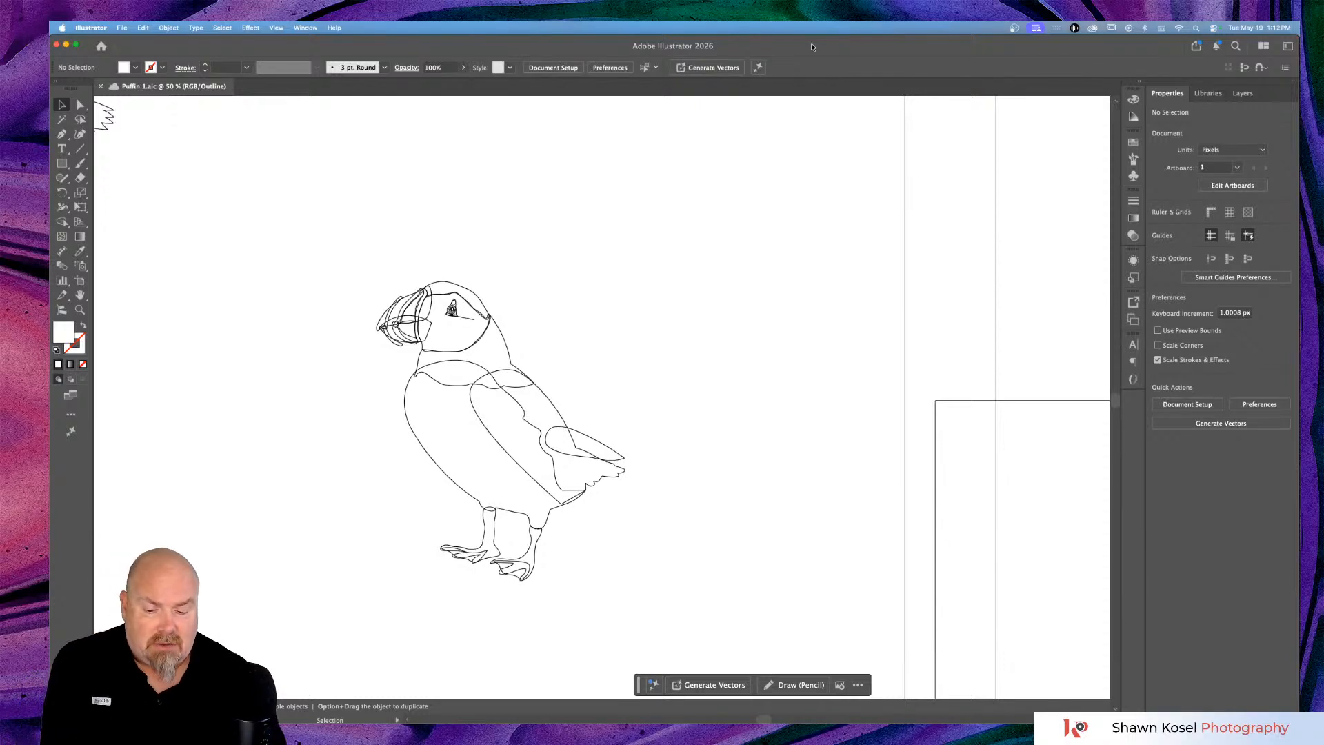
key(super+y)
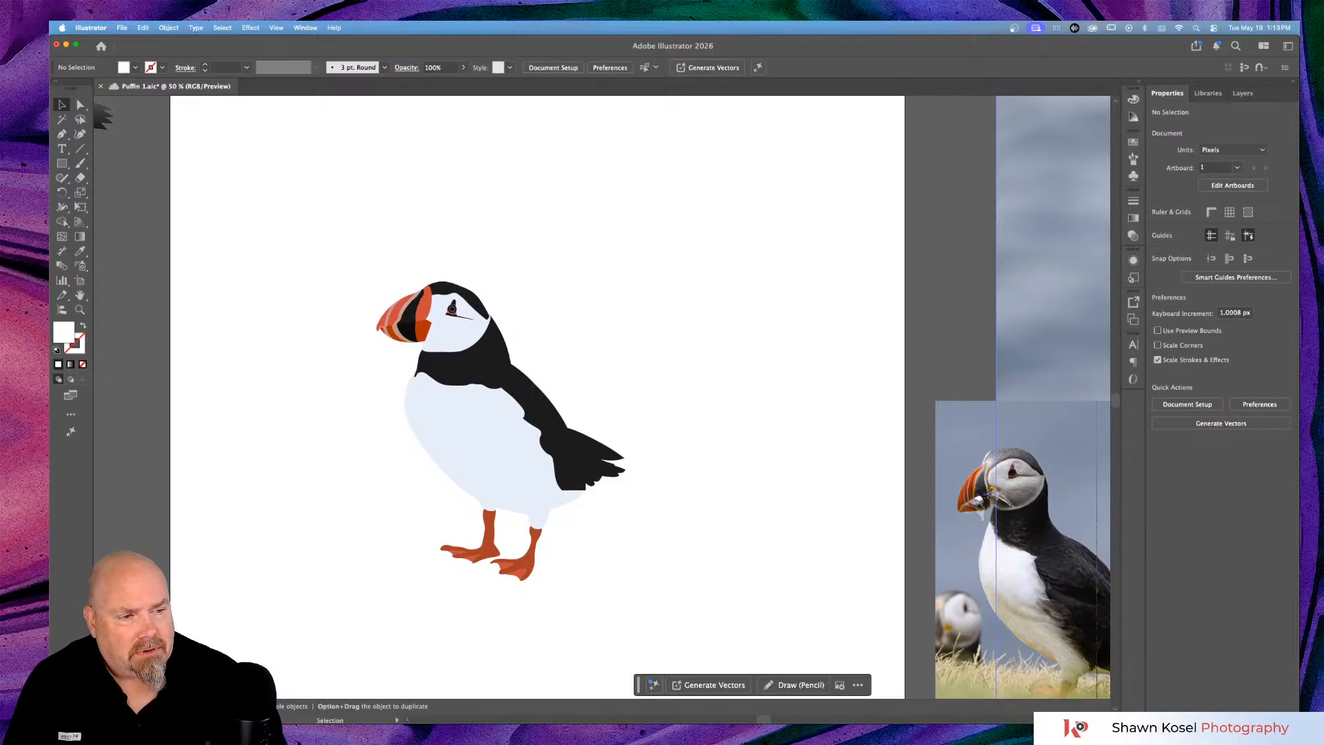
key(super+s)
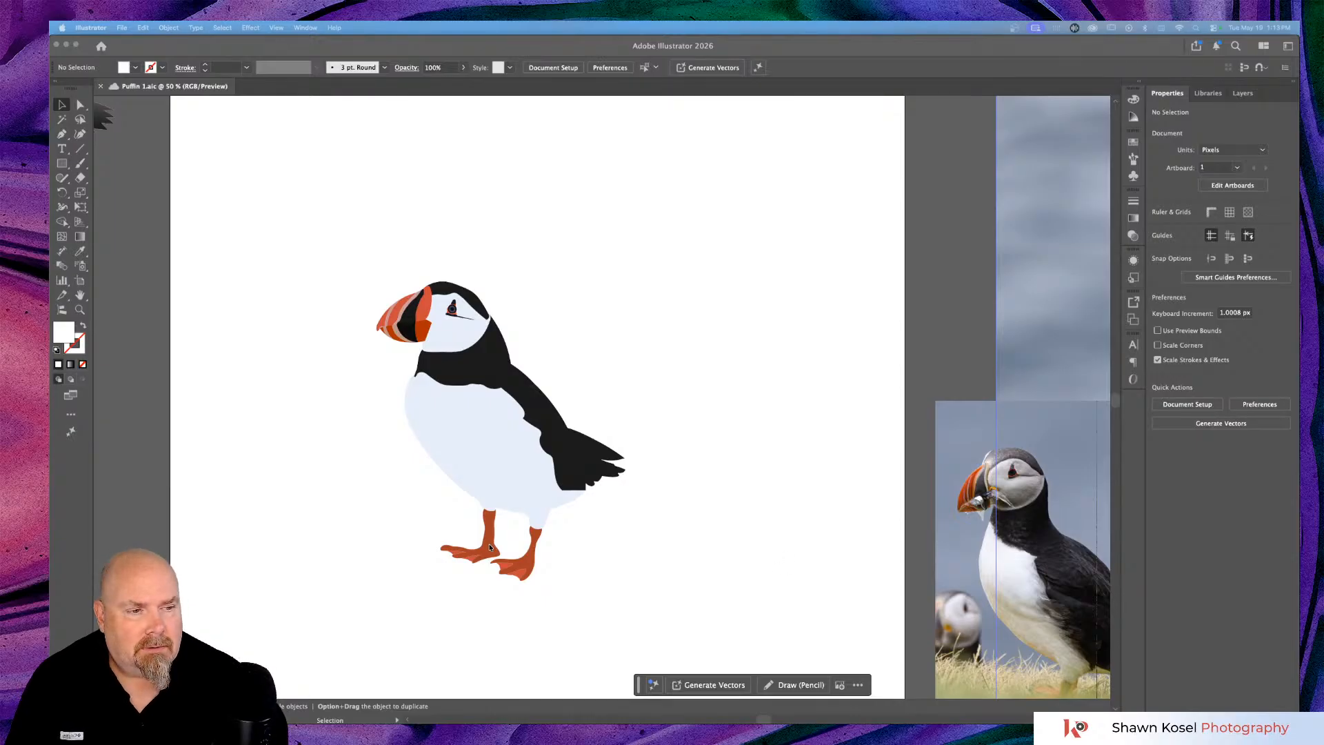
click(582, 273)
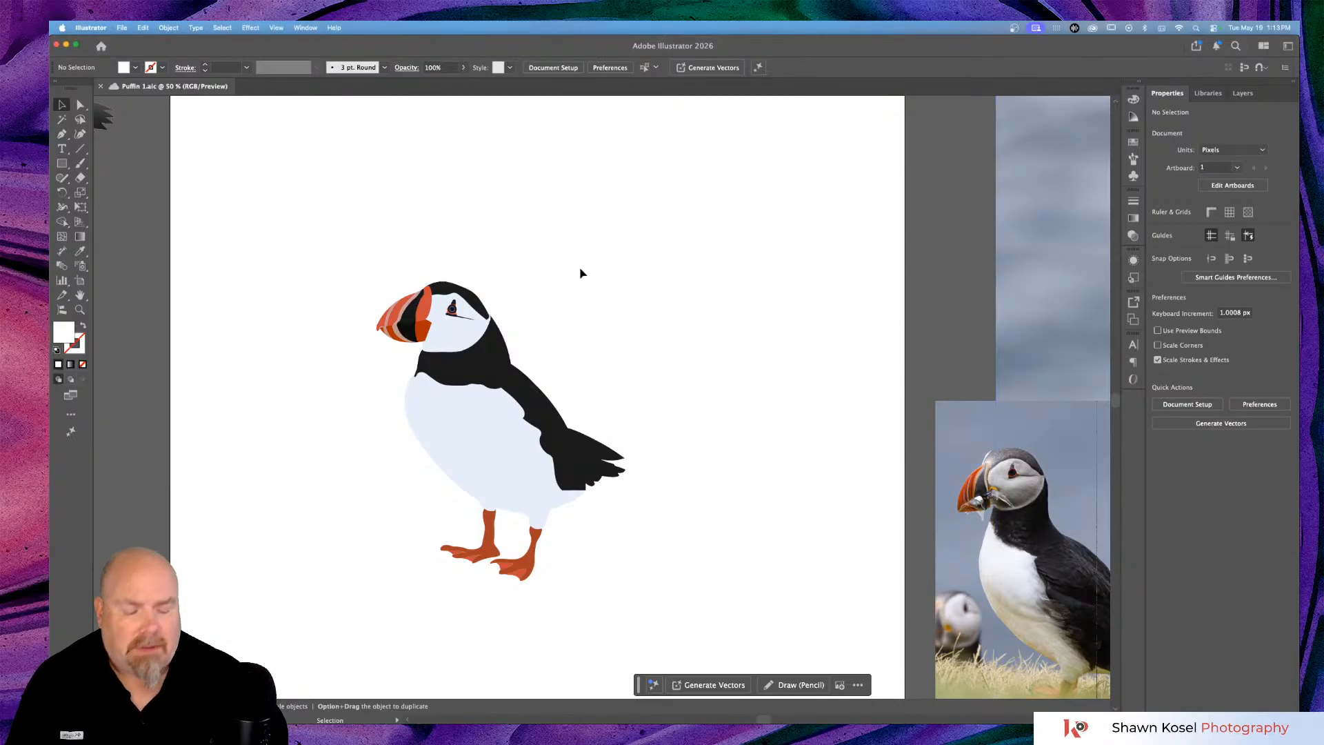
Duplicate the standing puffin from the artboard onto the pasteboard, below the puffin with spread wings.
key(a)
key(super+minus)
key(super+minus)
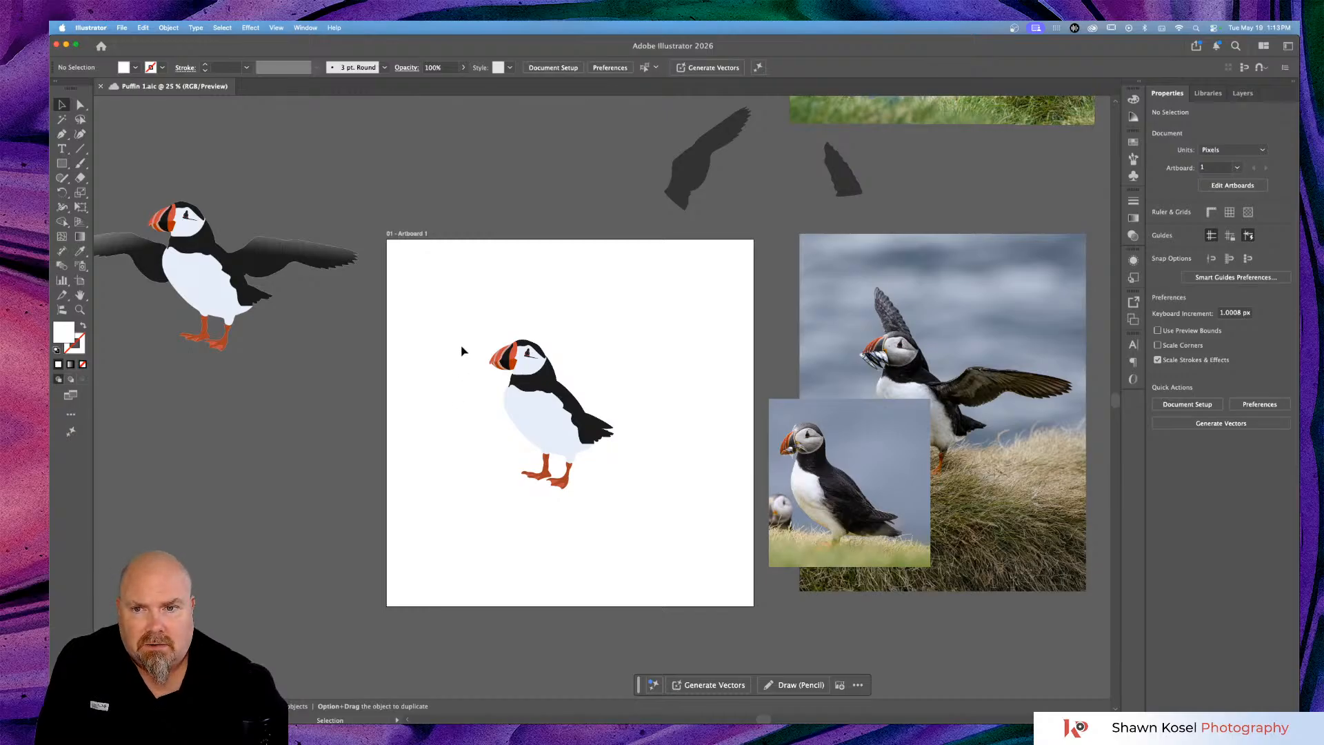
drag(463, 345, 646, 532)
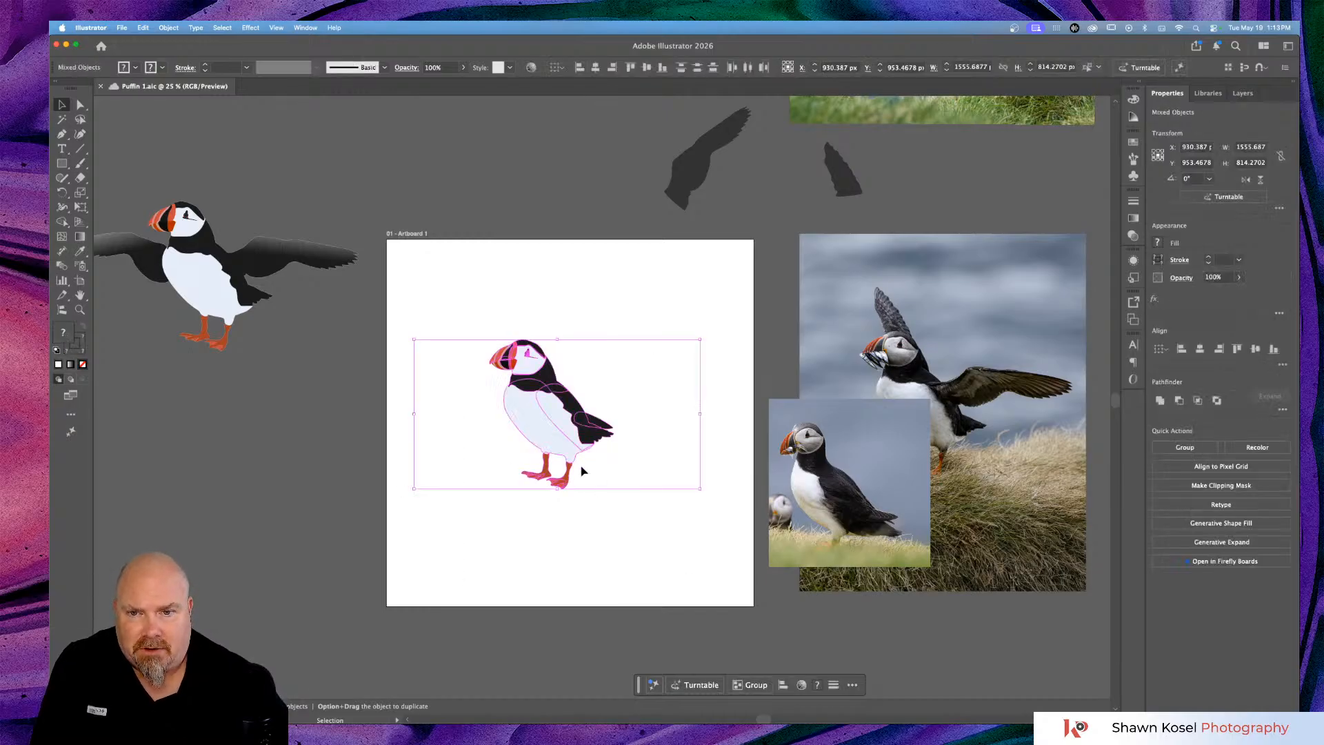
scroll(572, 434, down, 5)
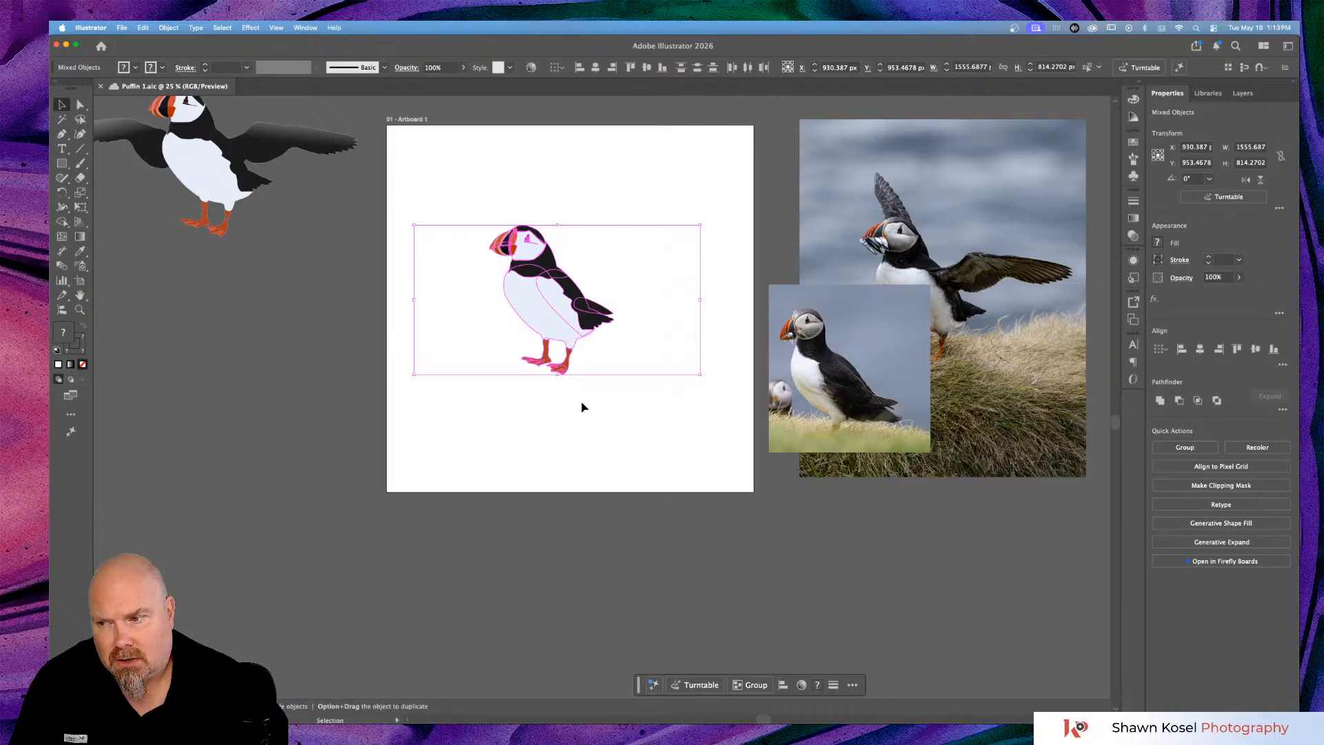
scroll(583, 407, up, 5)
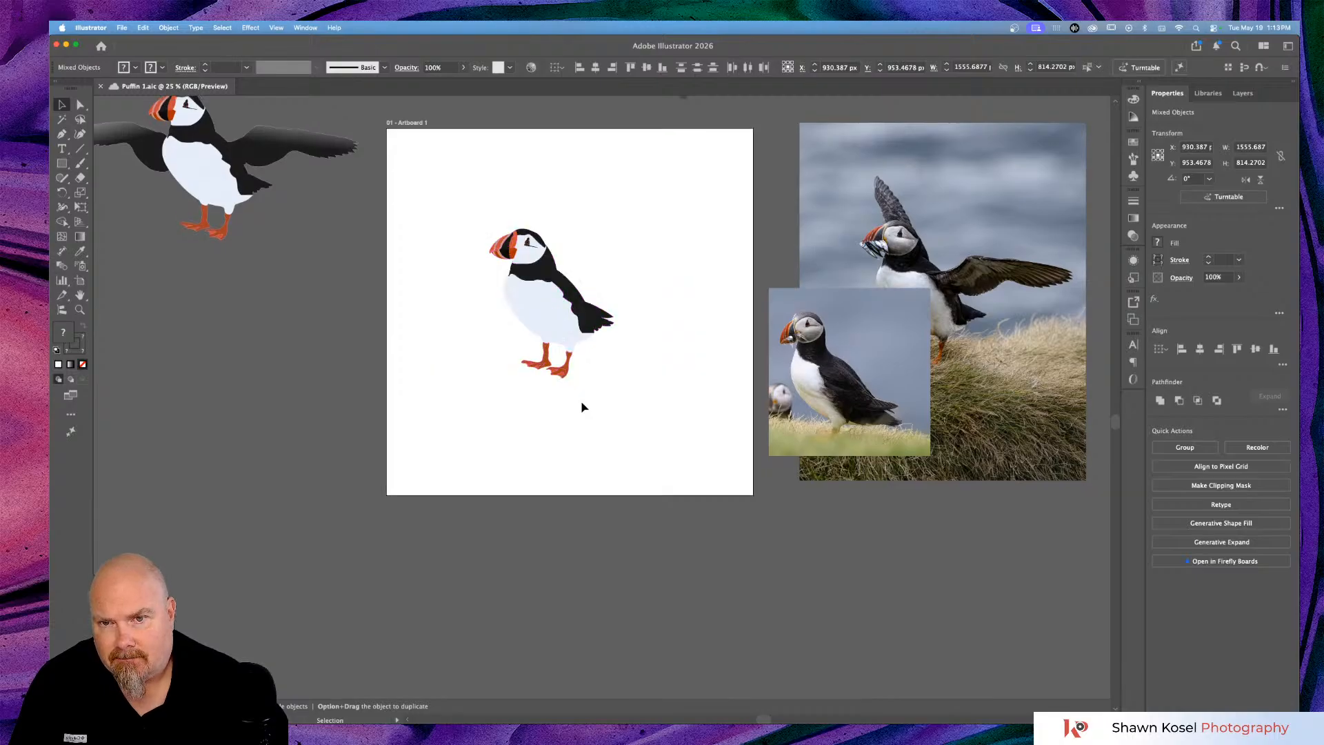
scroll(583, 408, up, 3)
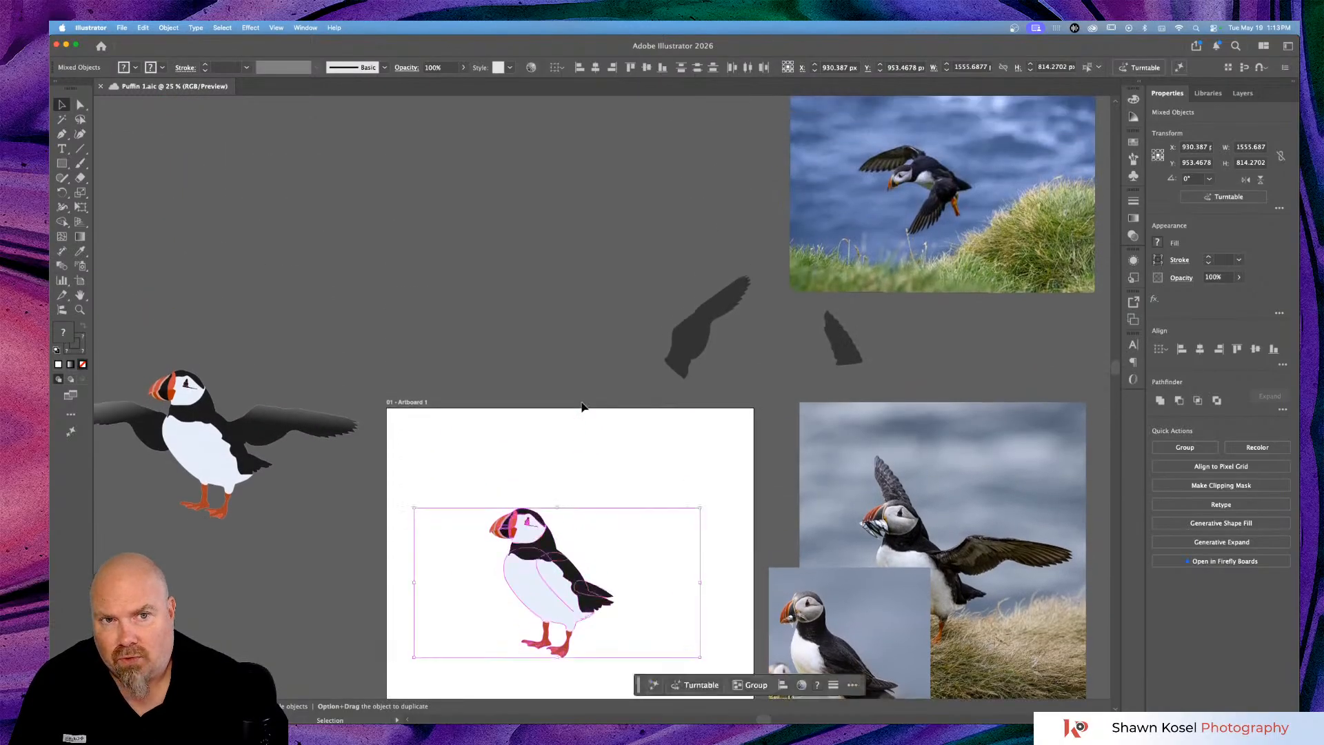
scroll(582, 407, down, 4)
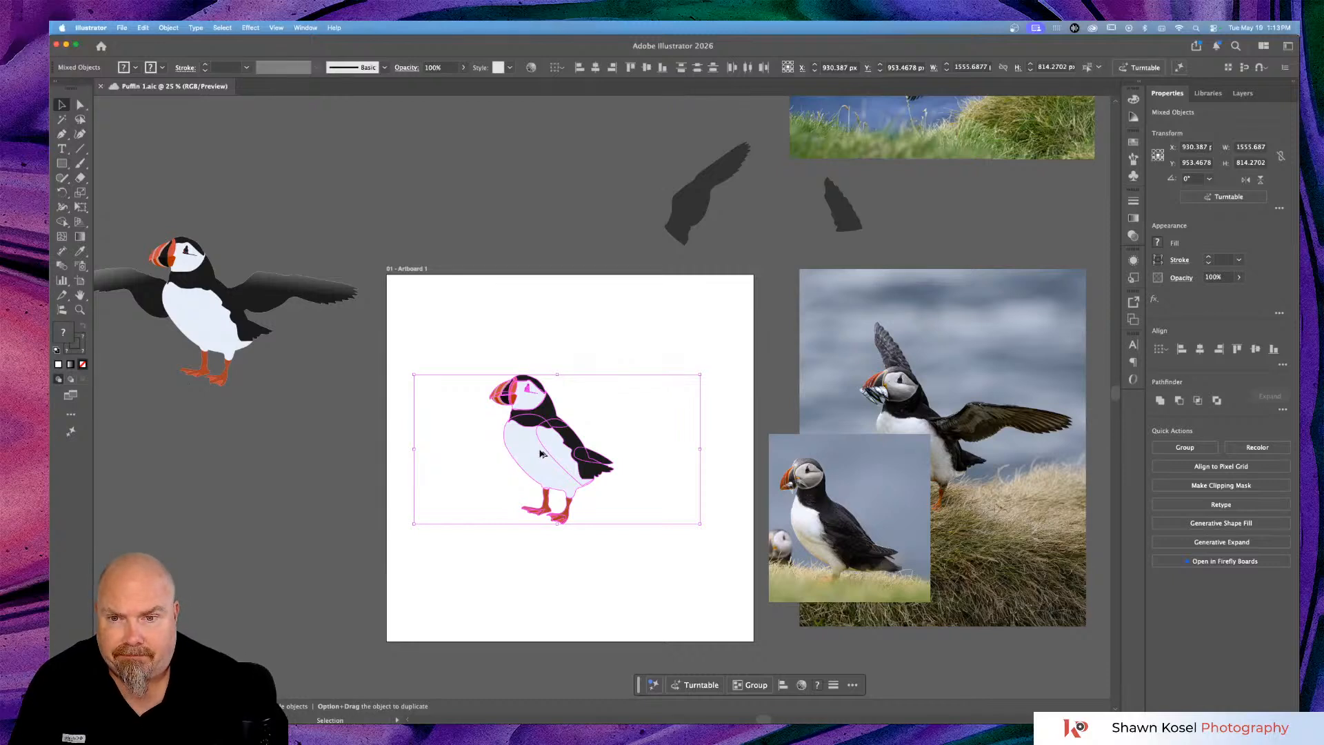
drag(538, 461, 231, 550)
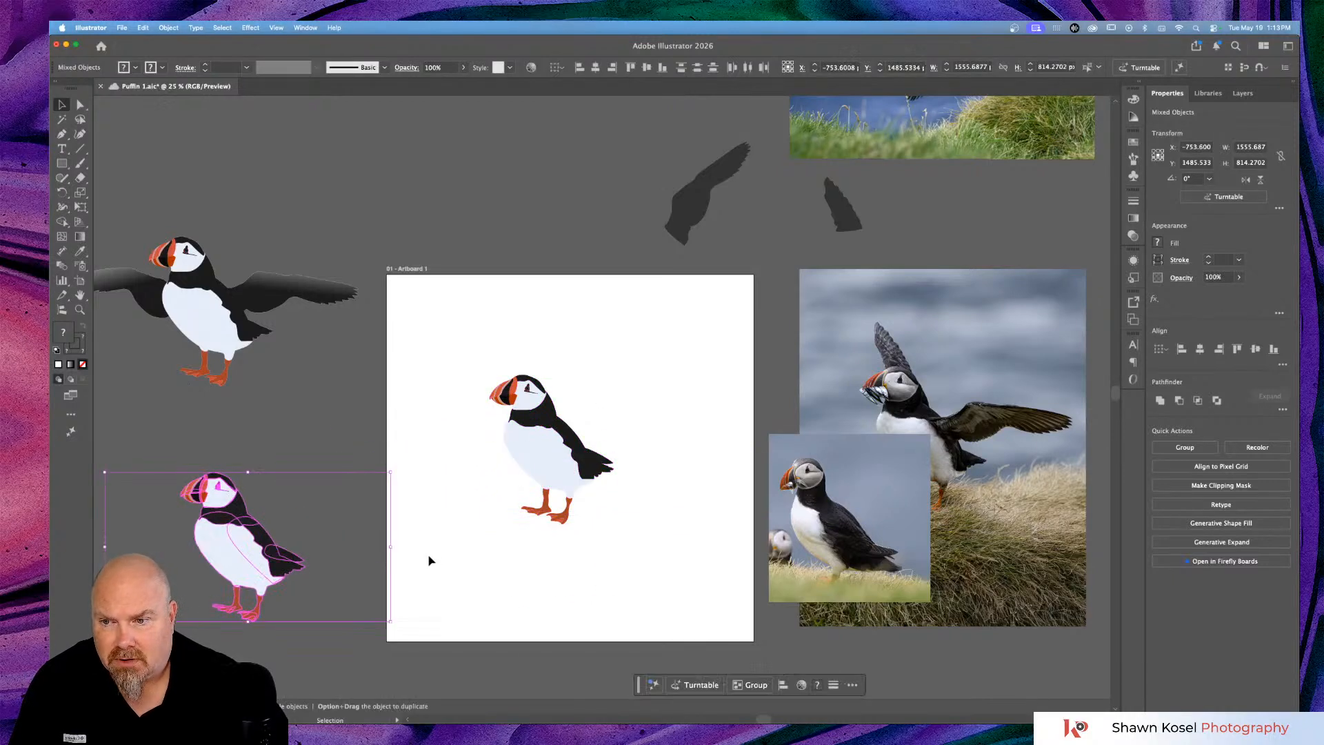
click(334, 645)
scroll(342, 627, left, 10)
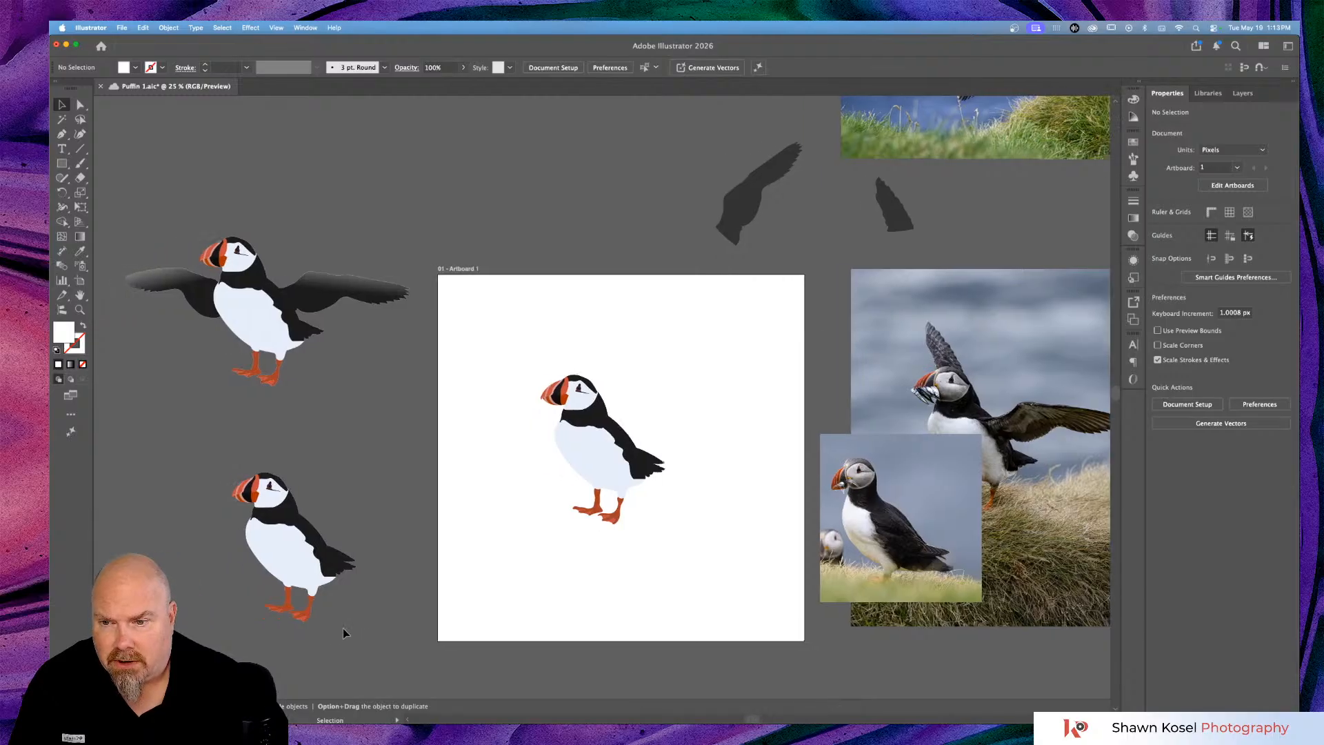
Try moving the puffin copy farther down the pasteboard, and undo the move.
scroll(353, 627, down, 5)
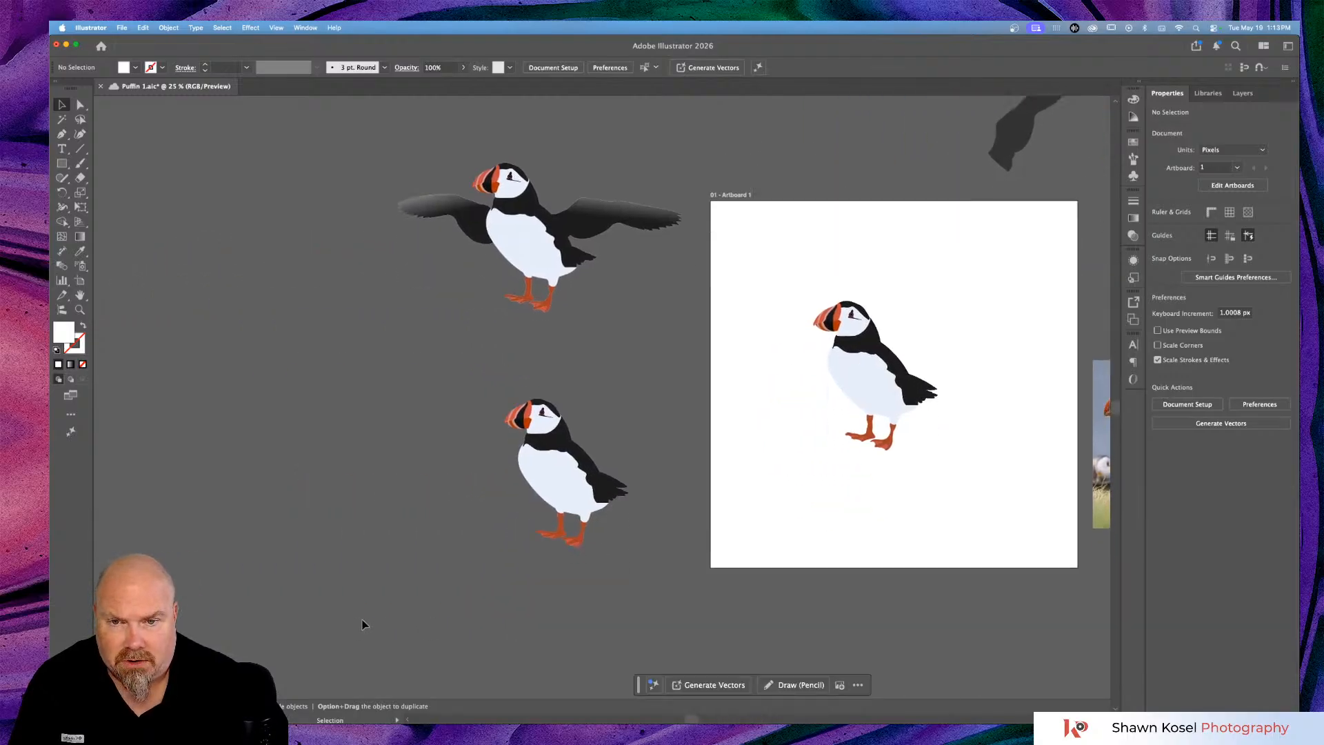
drag(473, 273, 643, 470)
drag(560, 376, 555, 591)
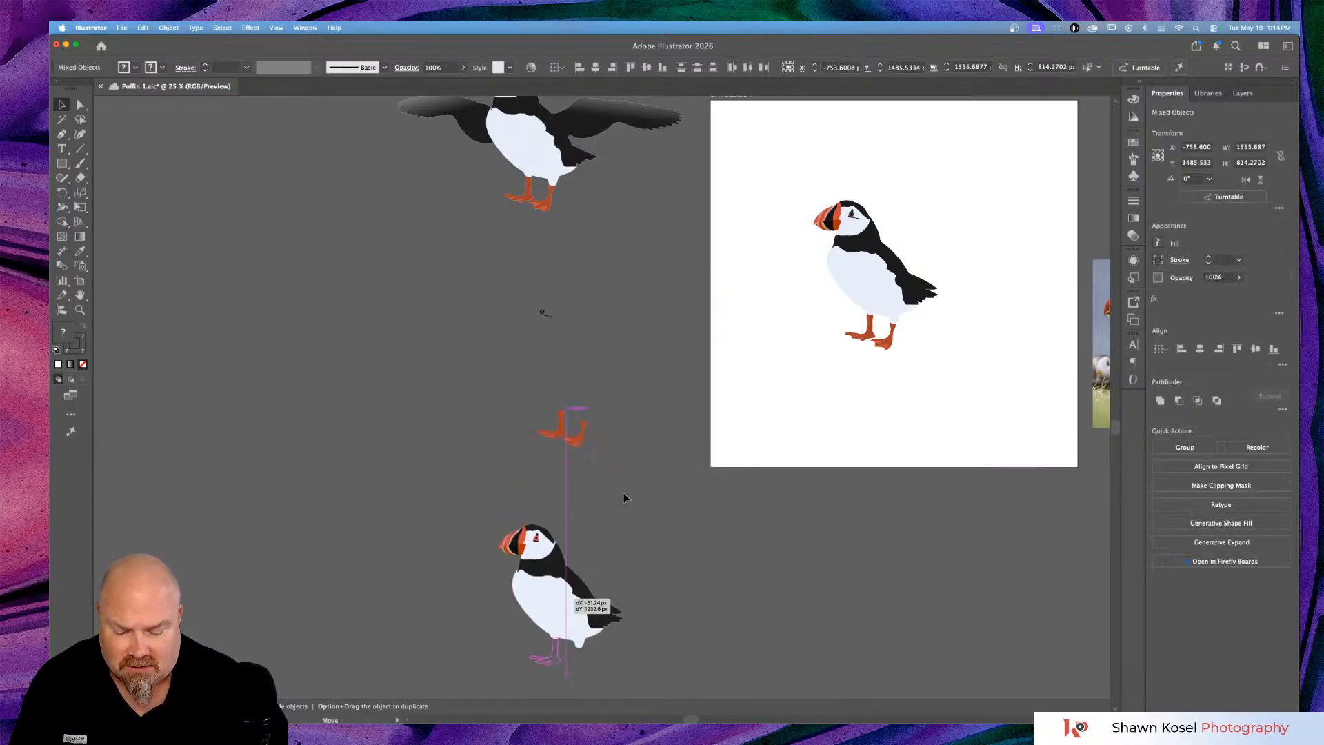
drag(623, 493, 623, 493)
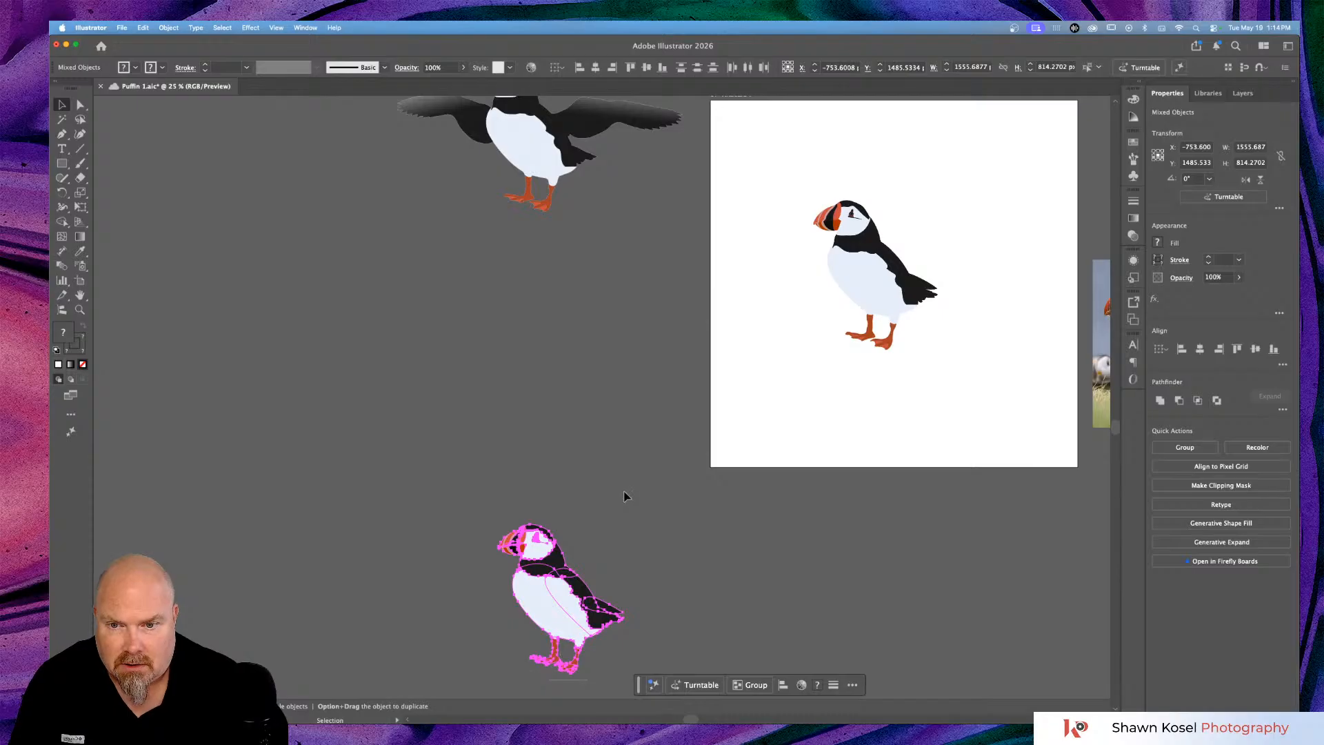
key(super+z)
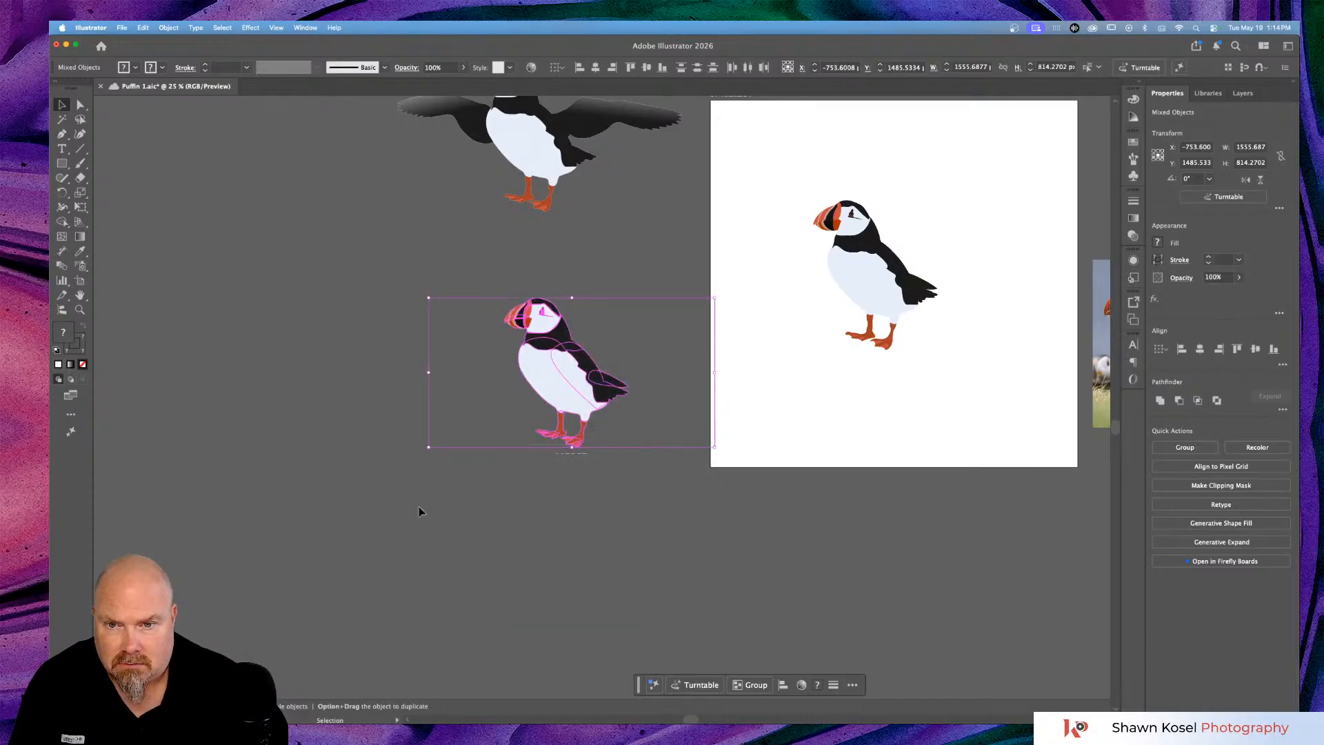
click(416, 503)
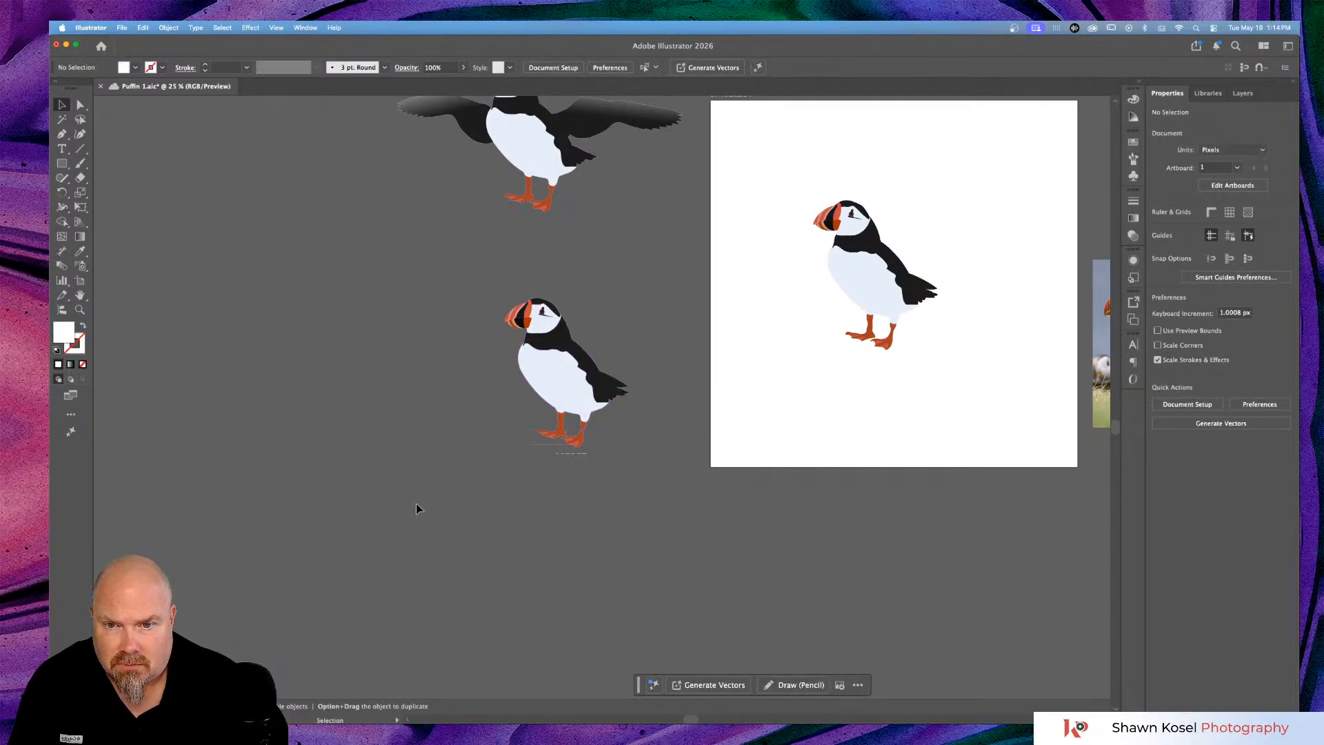
Group all the parts of the copied standing puffin on the pasteboard.
scroll(415, 508, up, 2)
key(a)
key(super+equal)
key(super+equal)
key(super+equal)
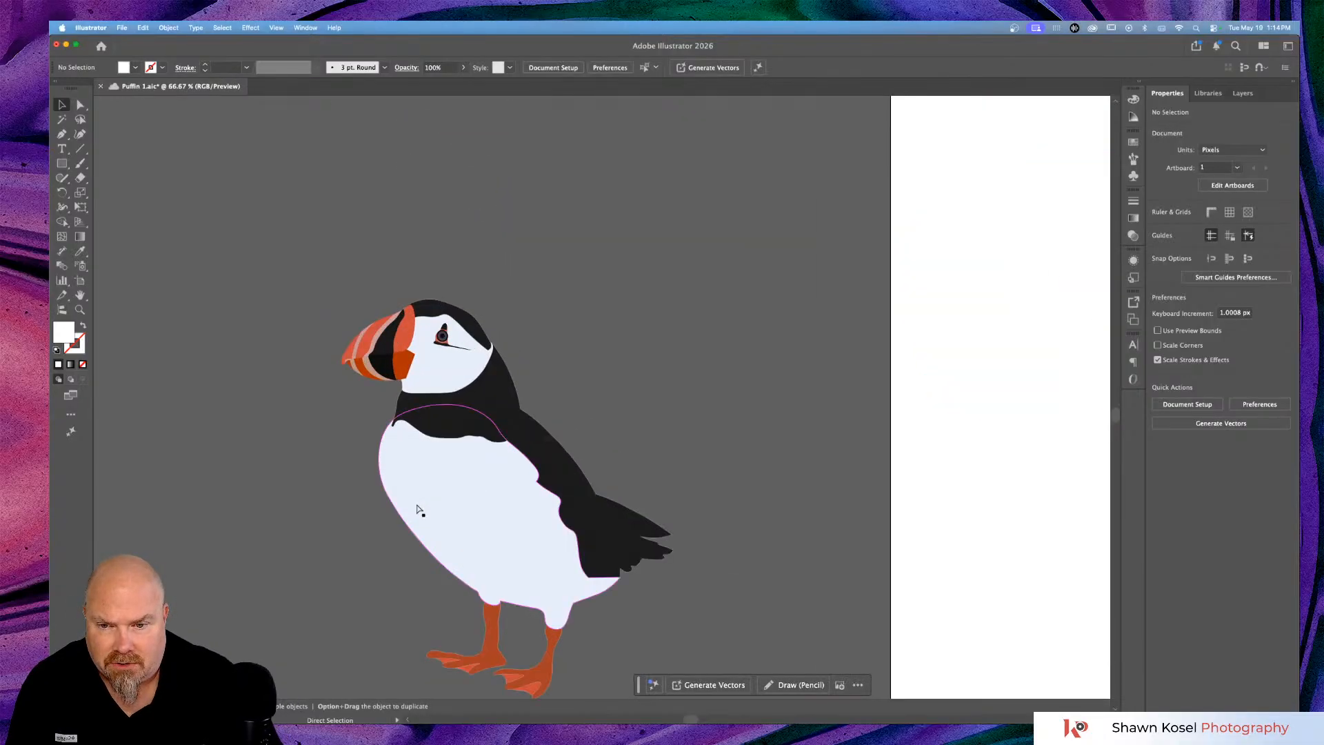
key(super+minus)
key(super+minus)
key(v)
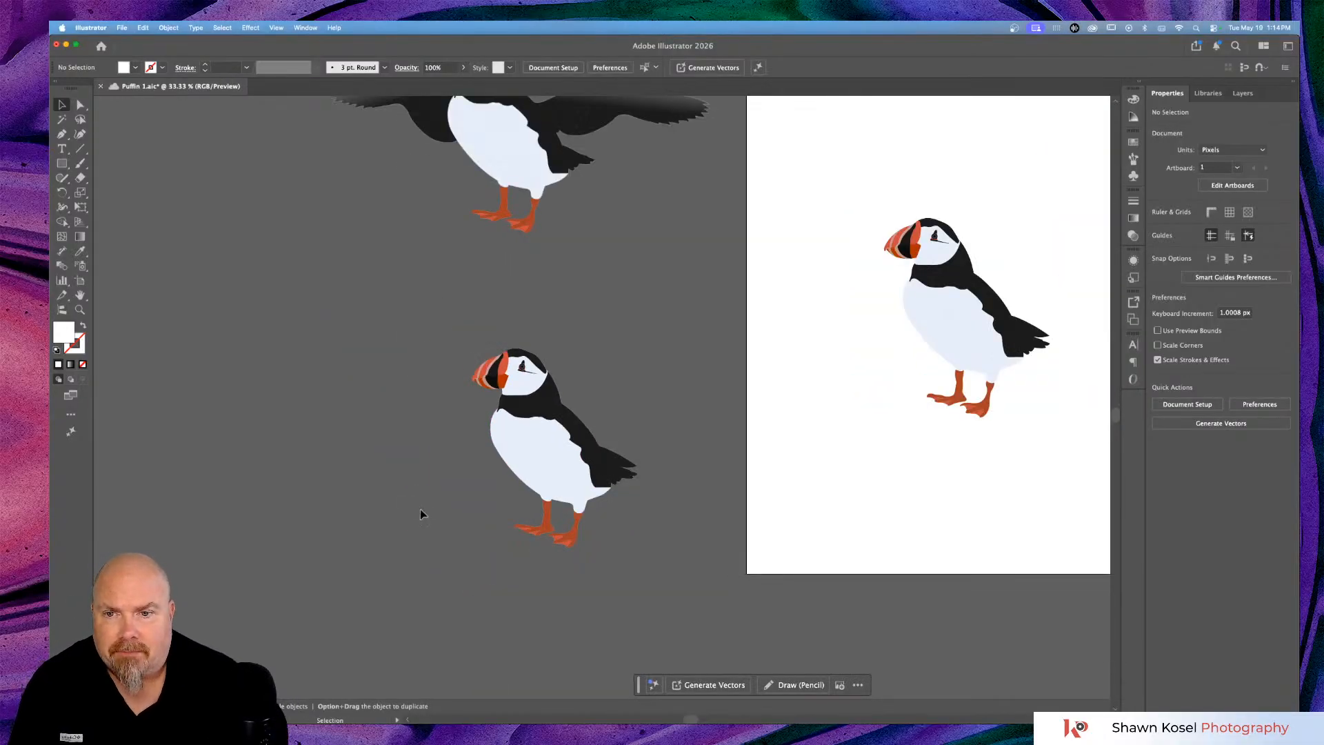
drag(417, 332, 640, 566)
key(super+g)
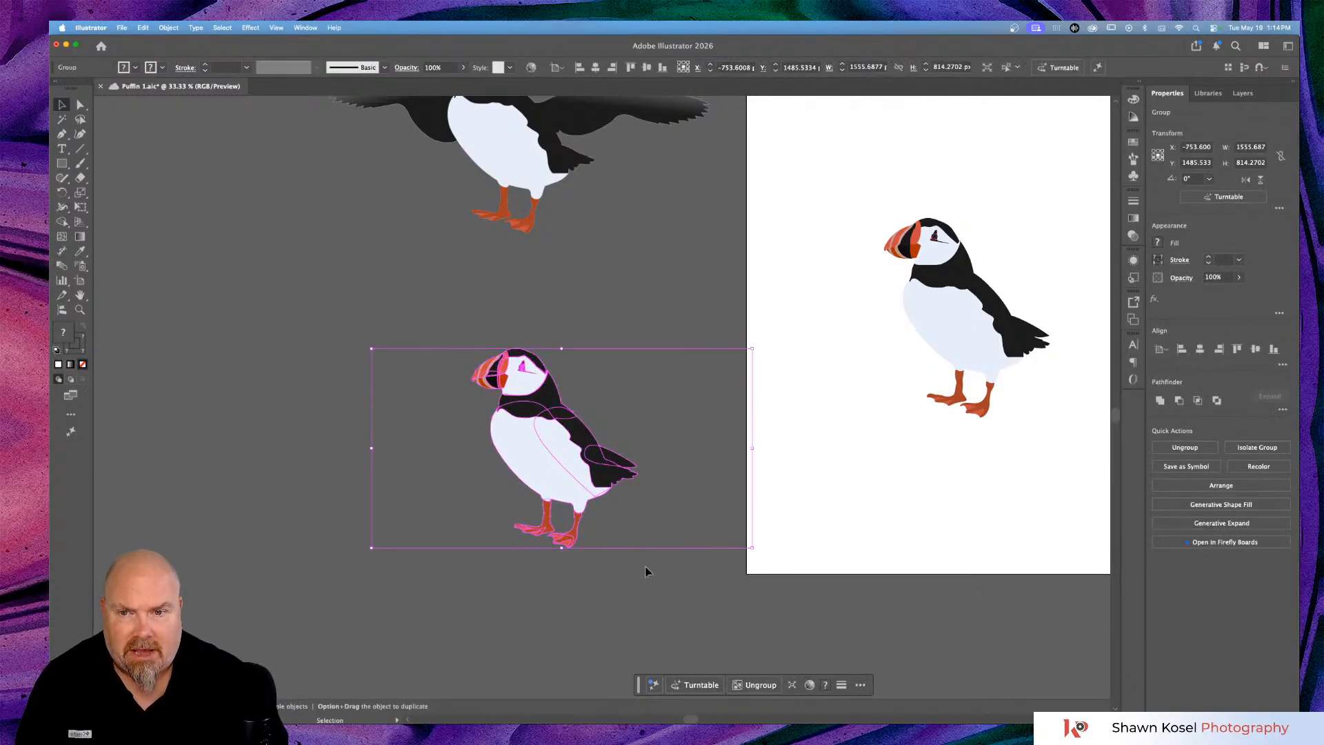
Generate Turntable views from the grouped puffin, and place the rotation controls just below the bird.
click(696, 684)
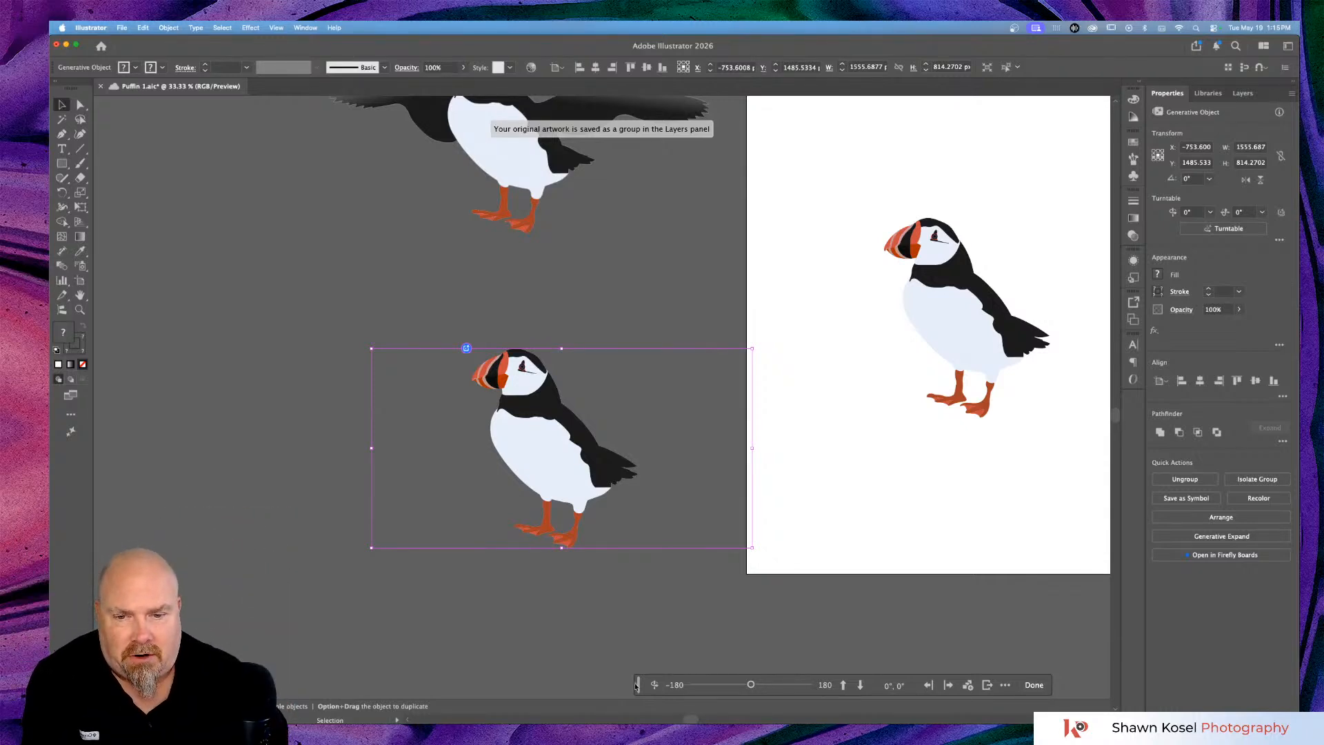
drag(635, 687, 363, 607)
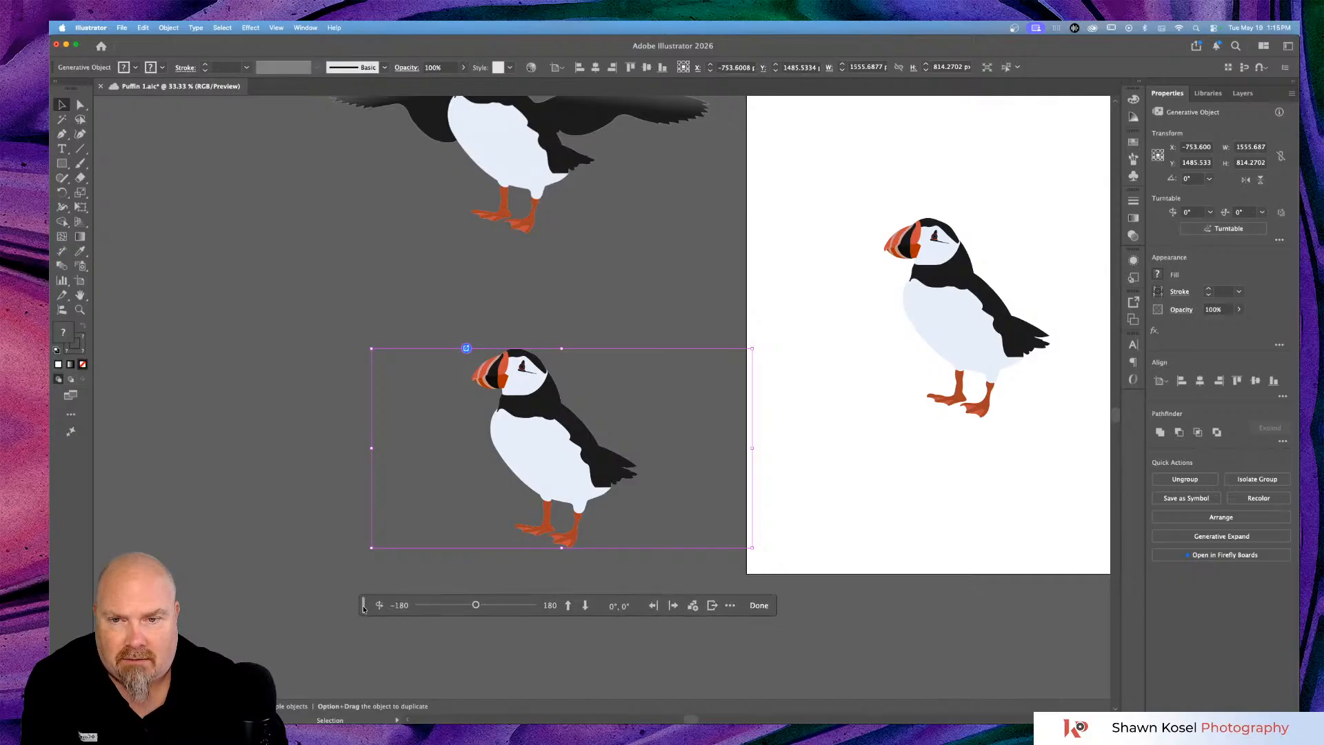
key(super+equal)
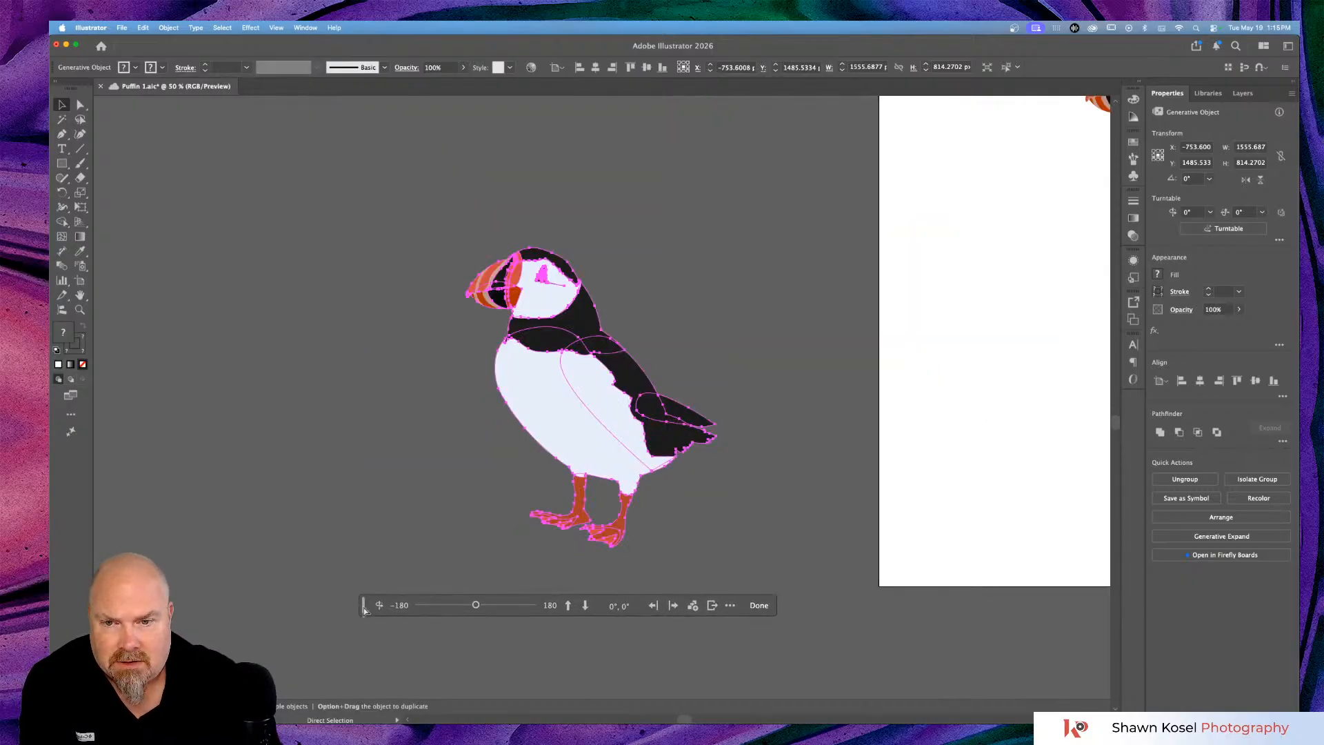
scroll(653, 398, down, 2)
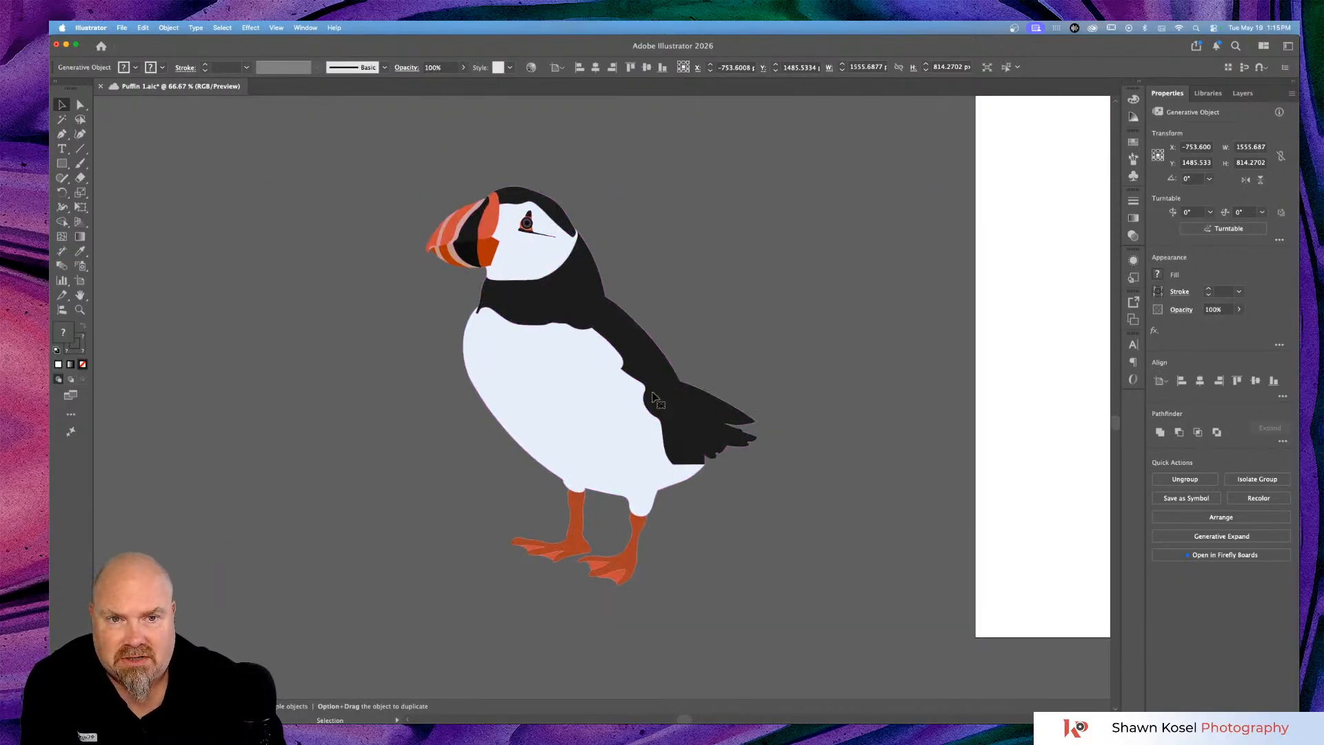
scroll(653, 398, down, 3)
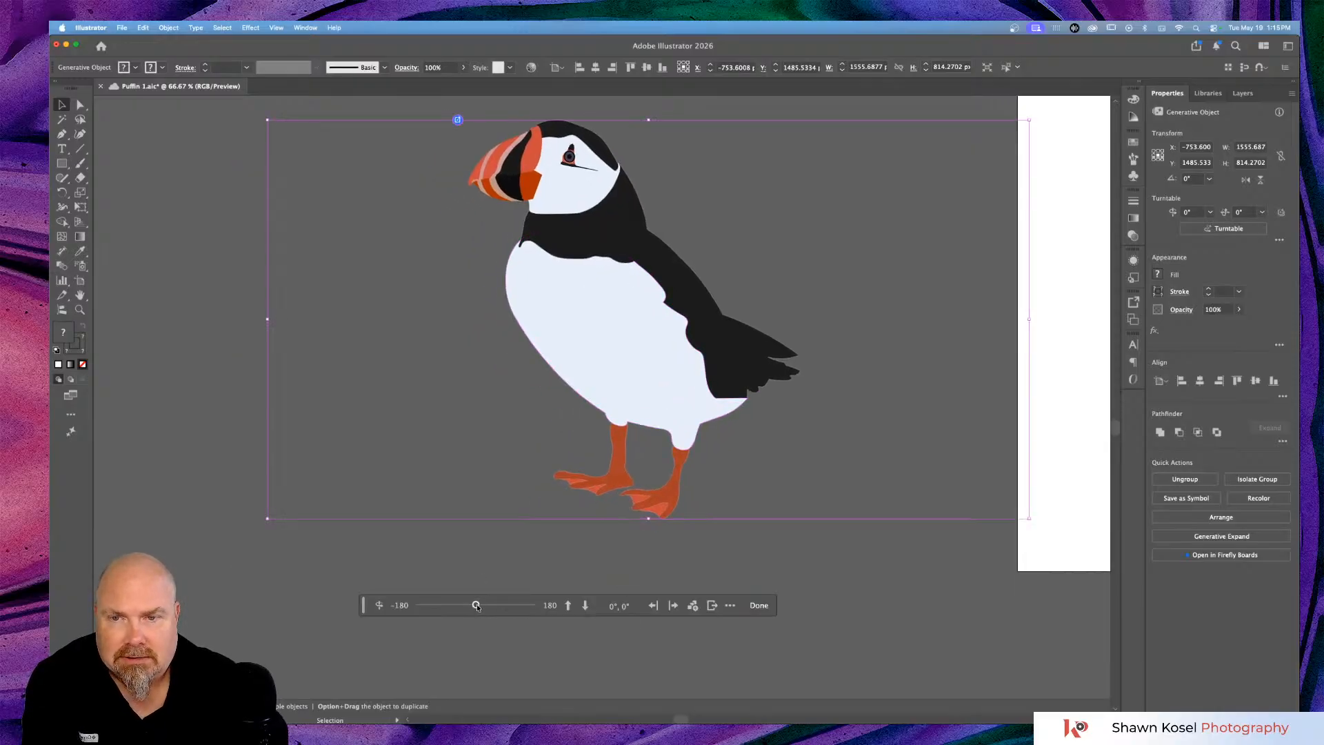
Preview the puffin's turntable rotation at 45°, 120° and -75°, and return it to 0°.
drag(477, 606, 490, 606)
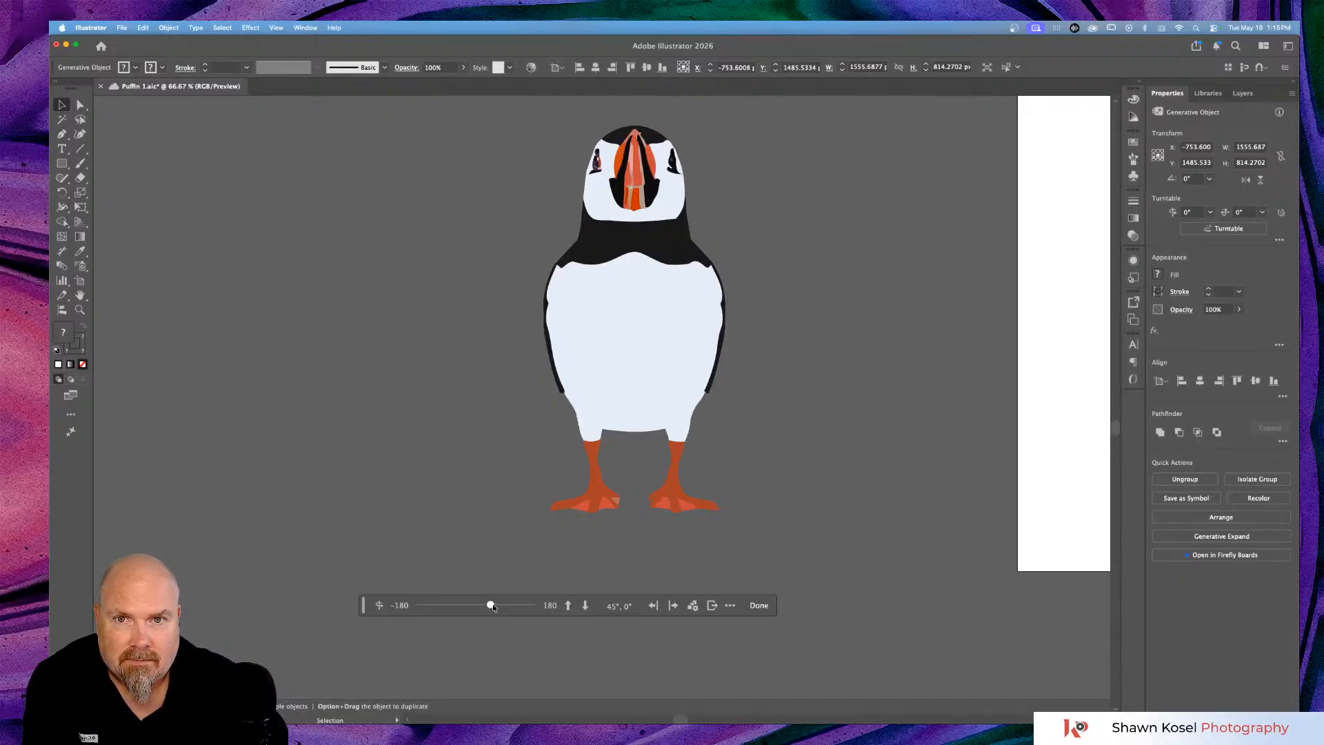
drag(492, 606, 517, 608)
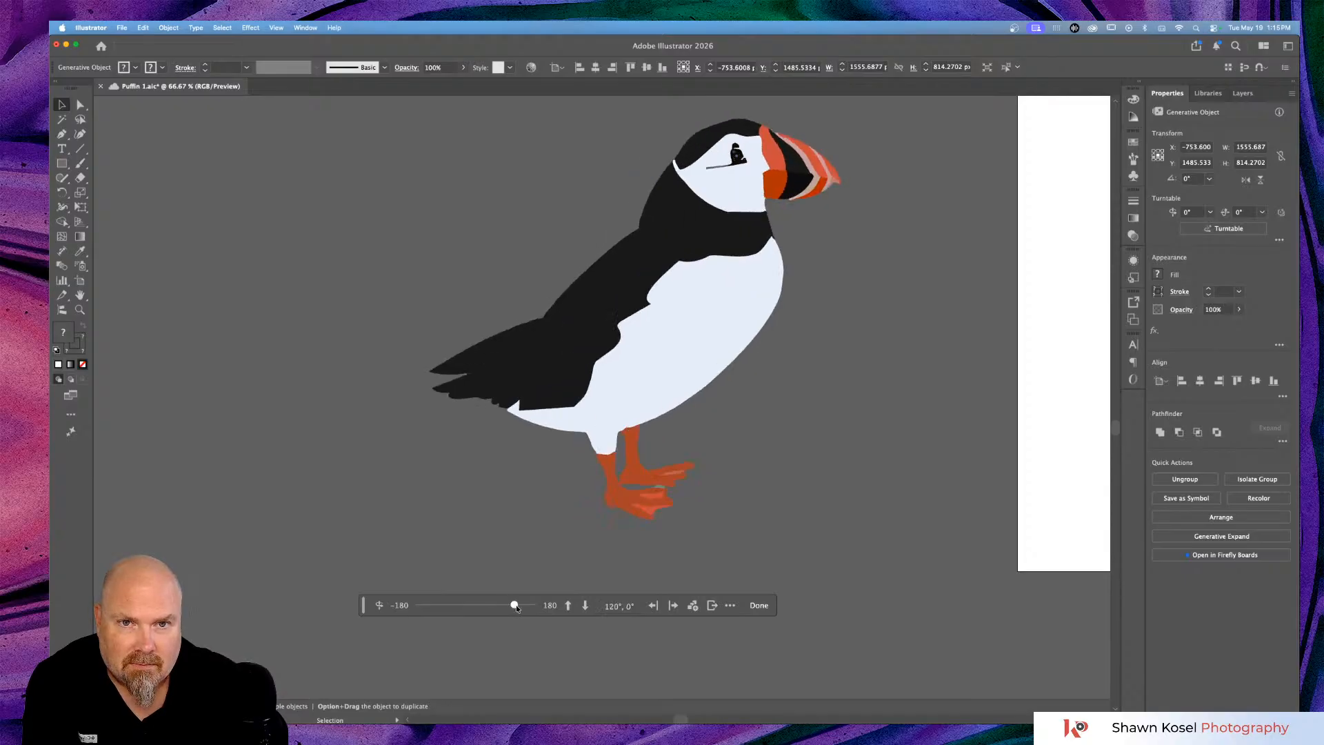
drag(516, 608, 476, 612)
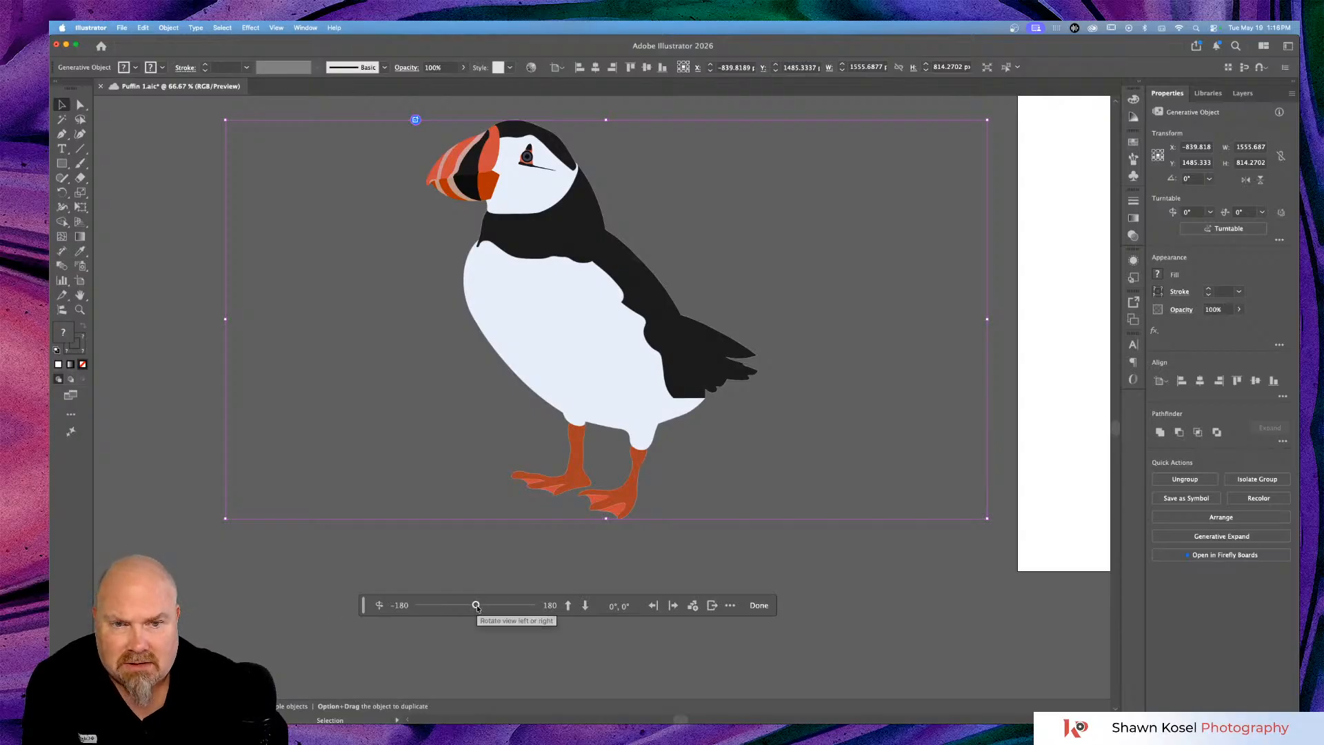
mouse_move(476, 605)
mouse_down()
mouse_move(431, 608)
mouse_move(453, 609)
mouse_up()
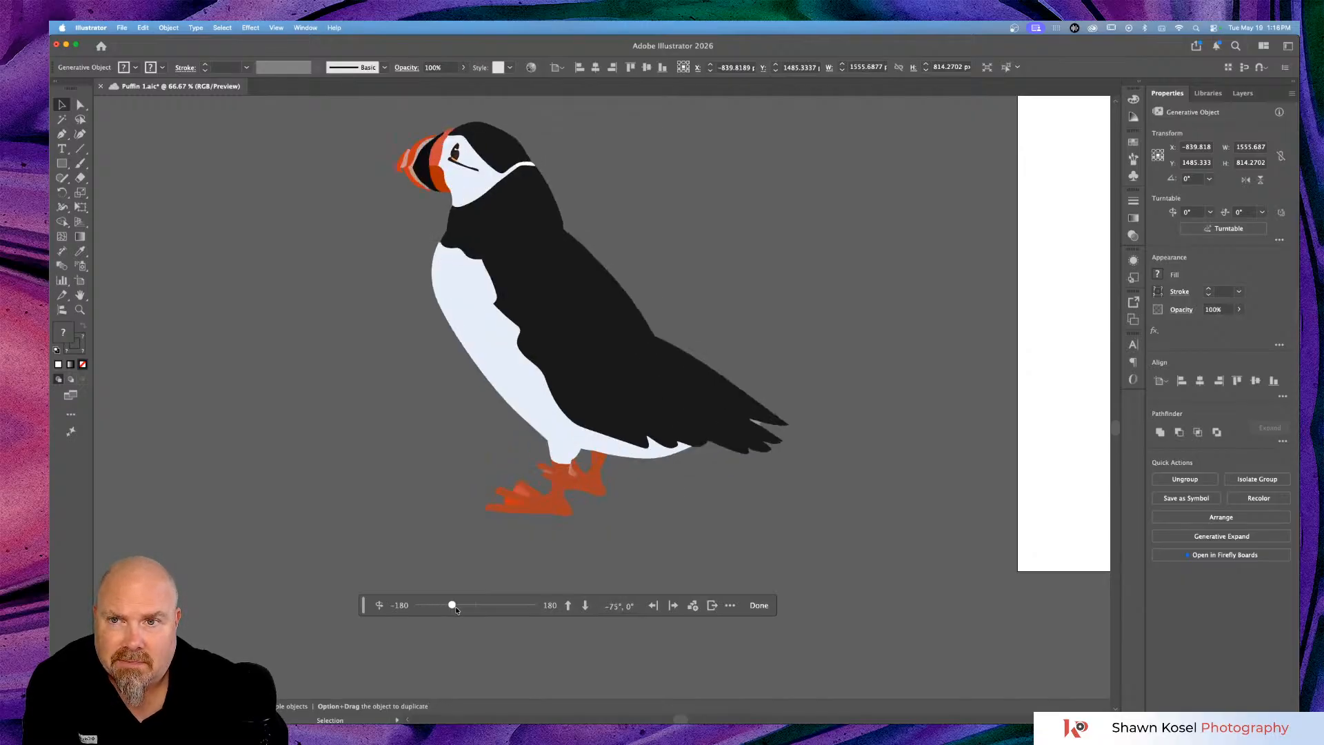
drag(452, 605, 478, 609)
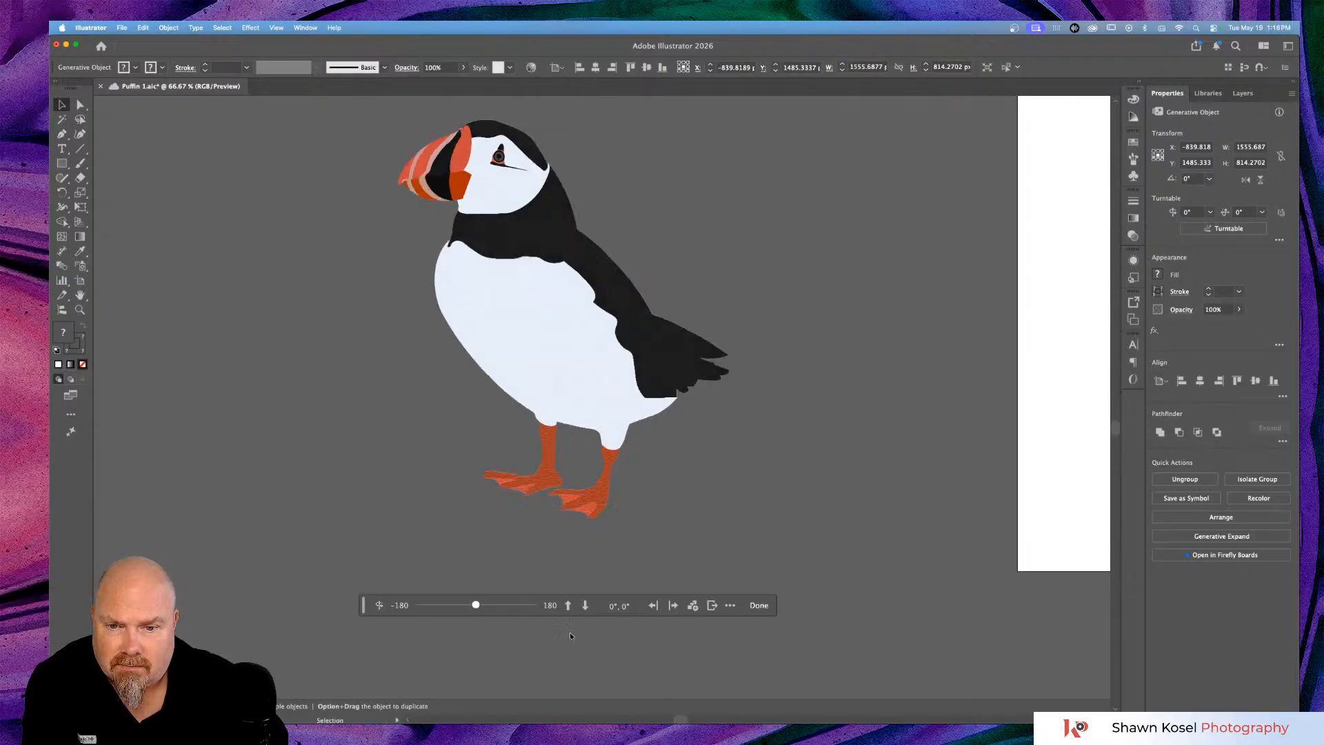
Inspect the appearance of the turntable puffin and expand its generative object to examine the parts inside.
click(569, 604)
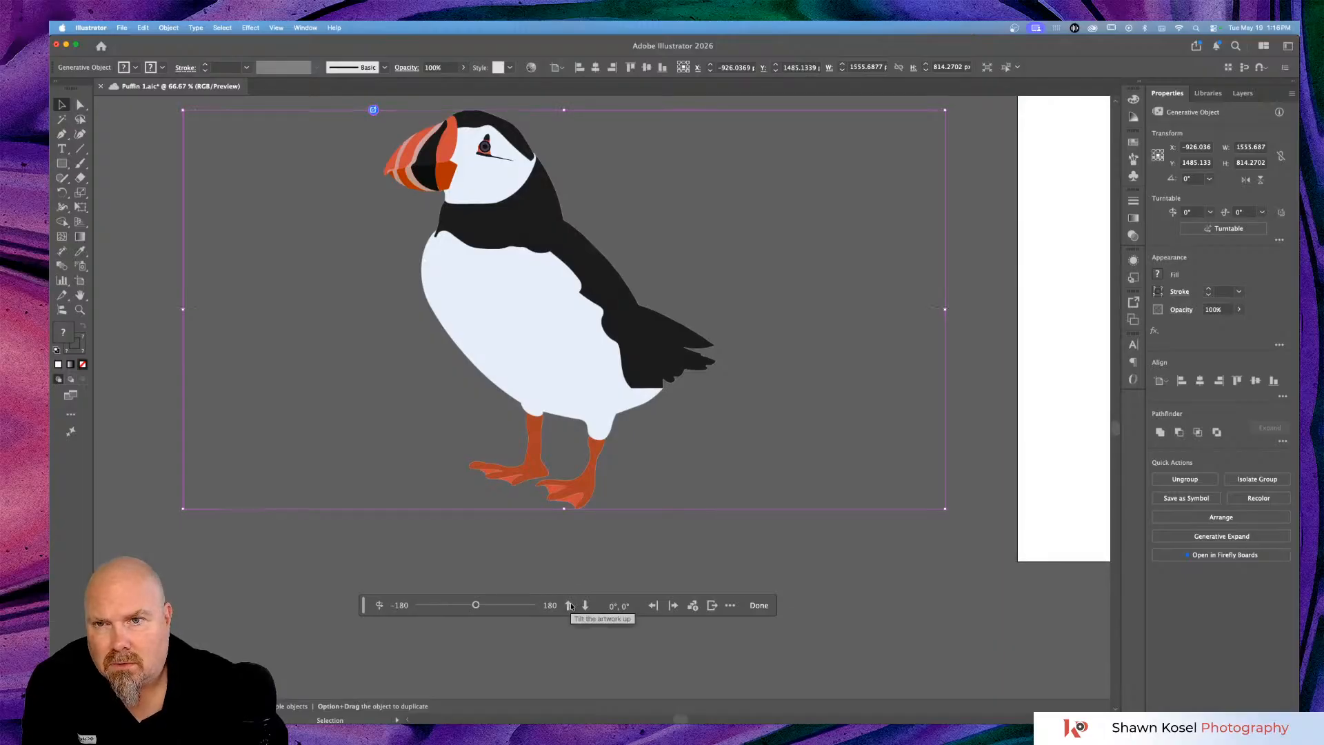
click(1134, 262)
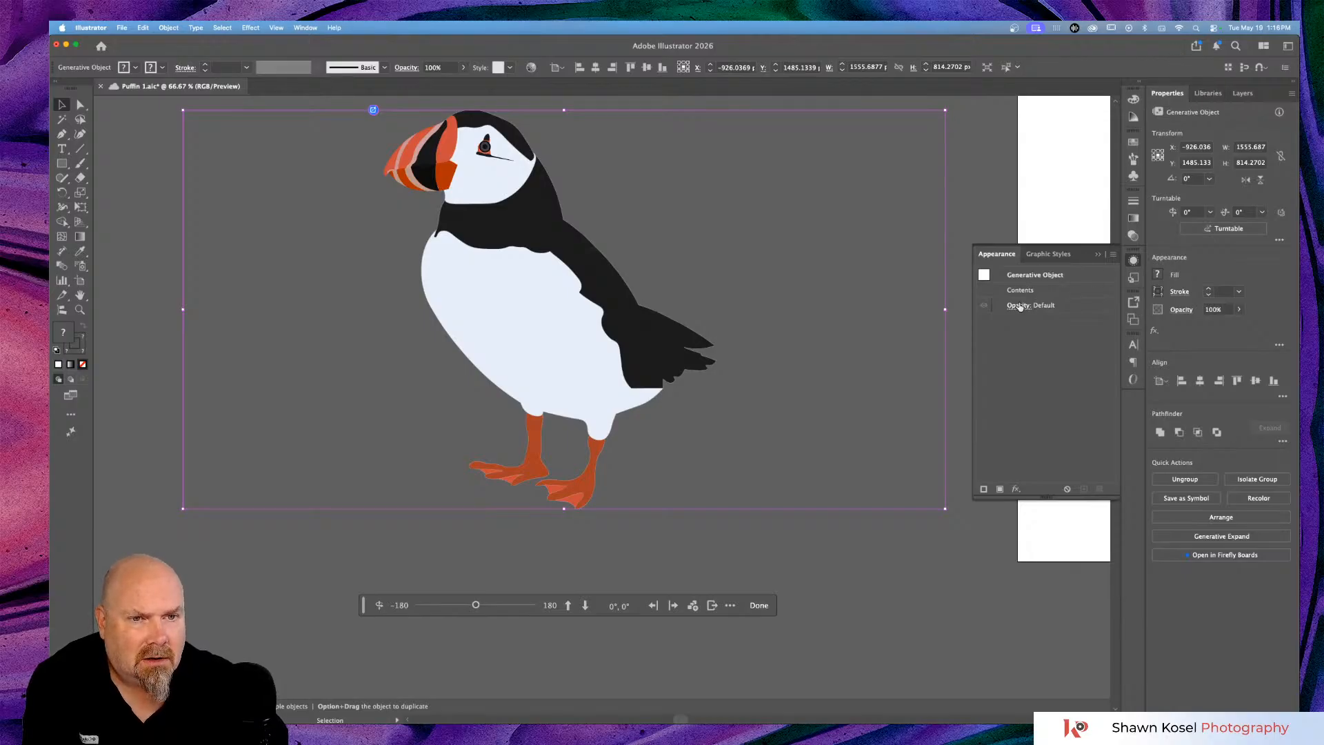
click(1207, 93)
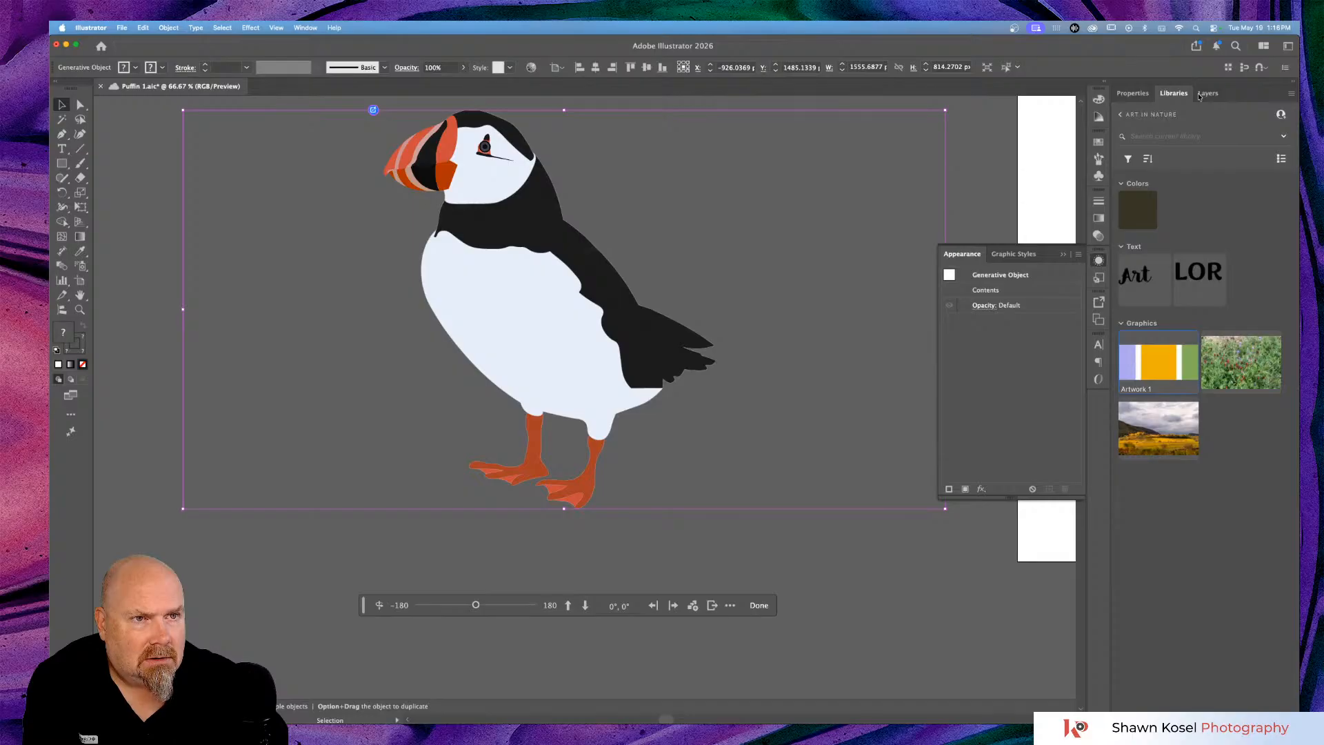
click(1203, 94)
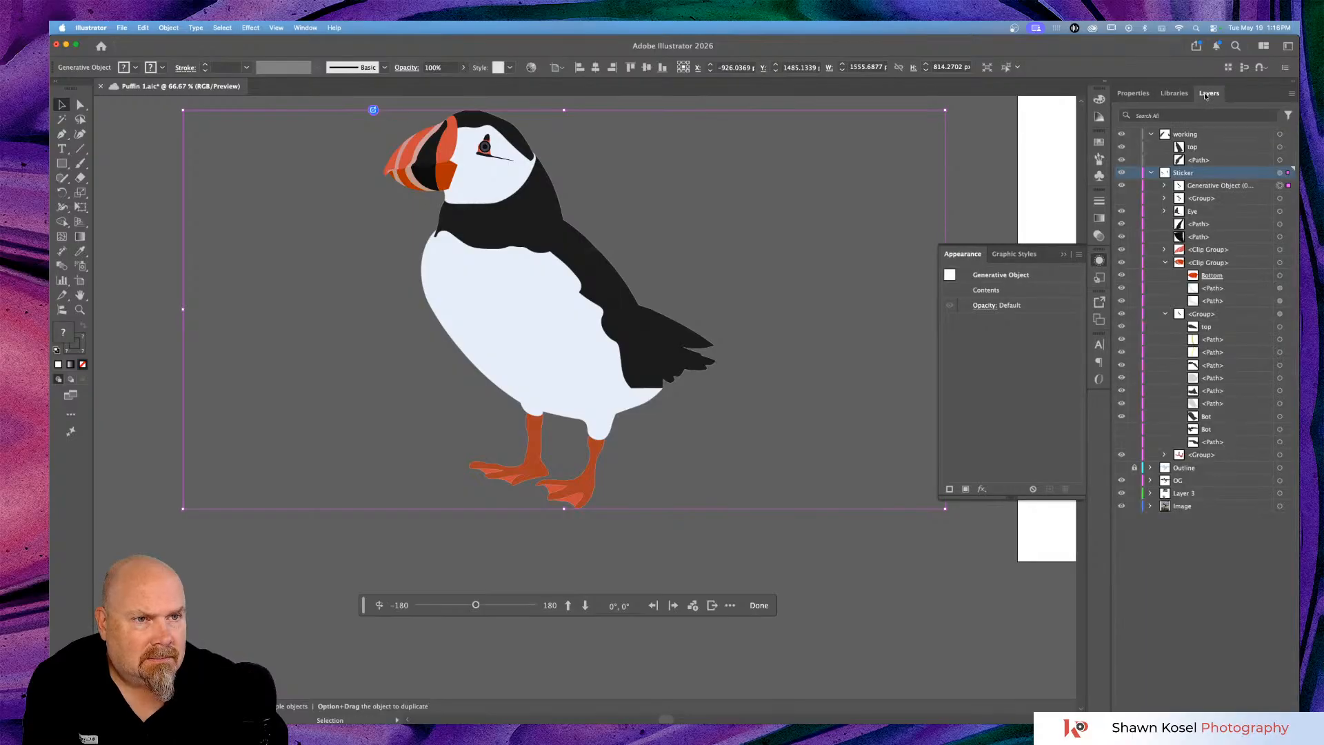
click(1165, 186)
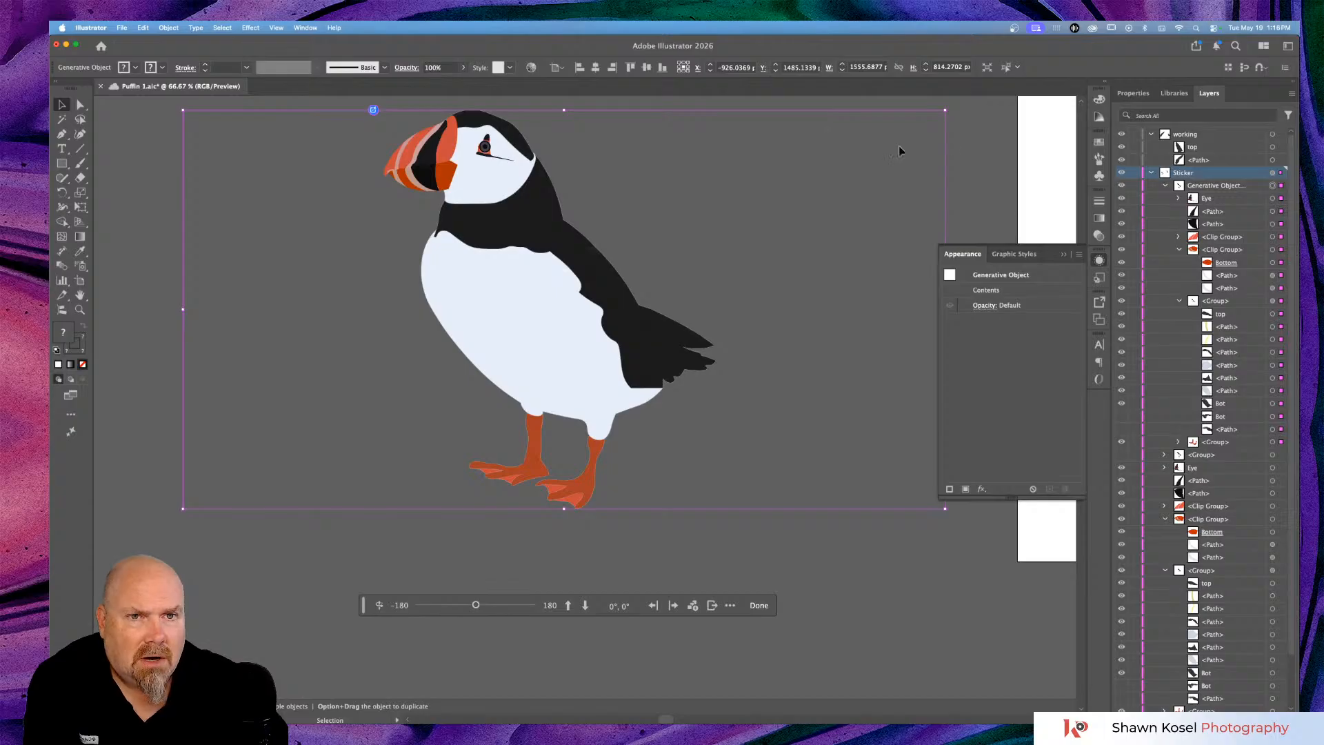
click(982, 153)
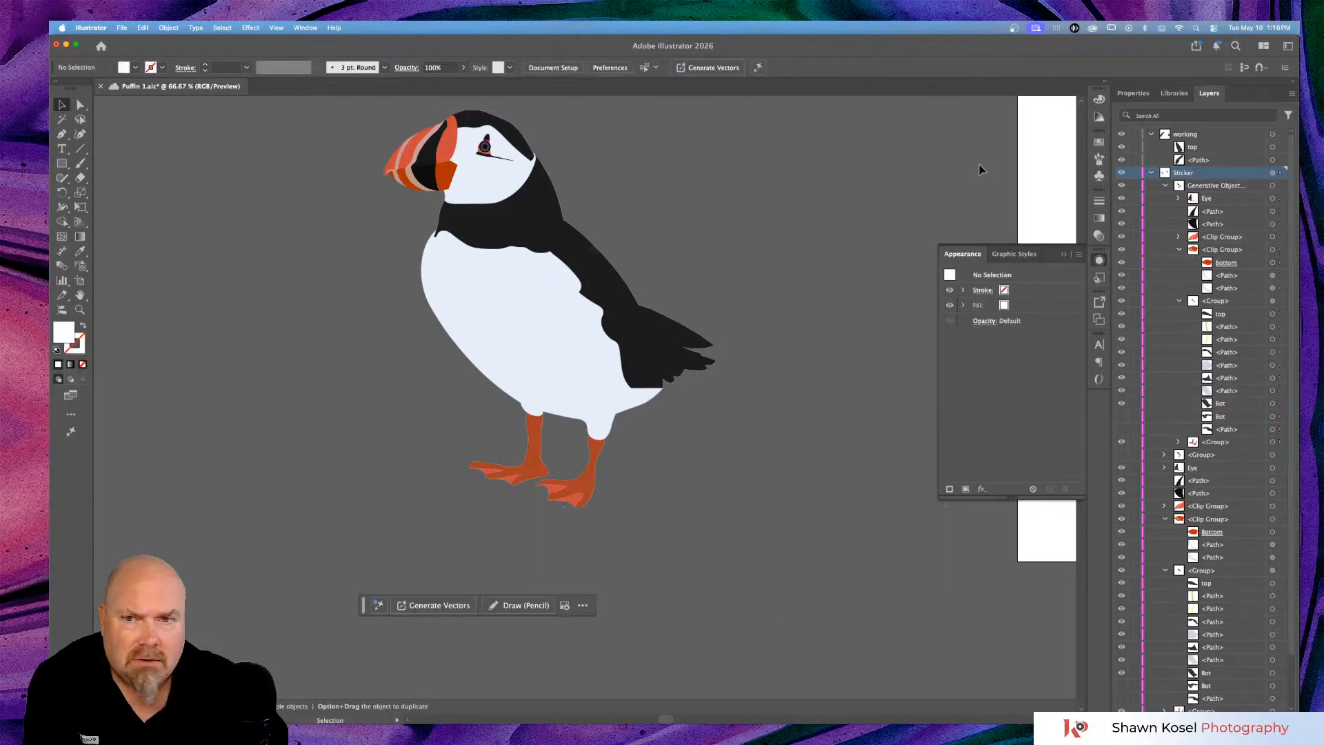
click(607, 353)
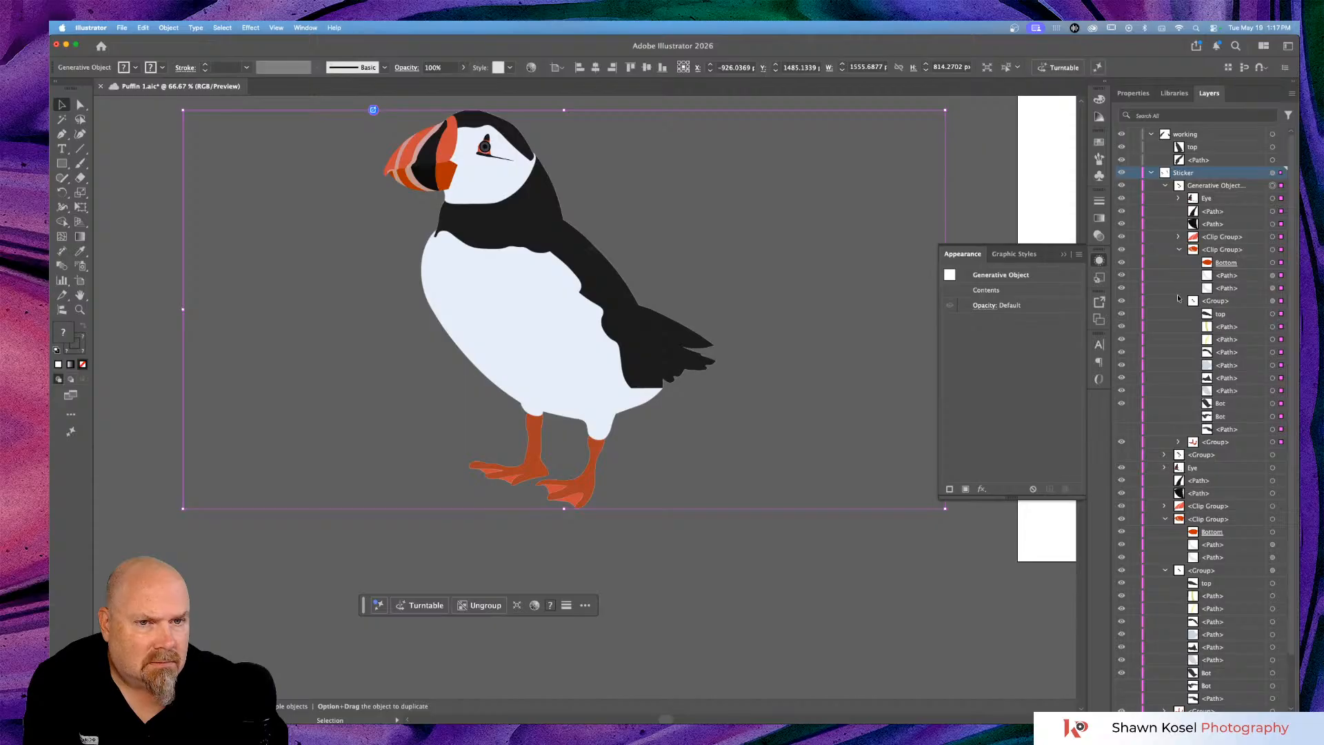
click(983, 178)
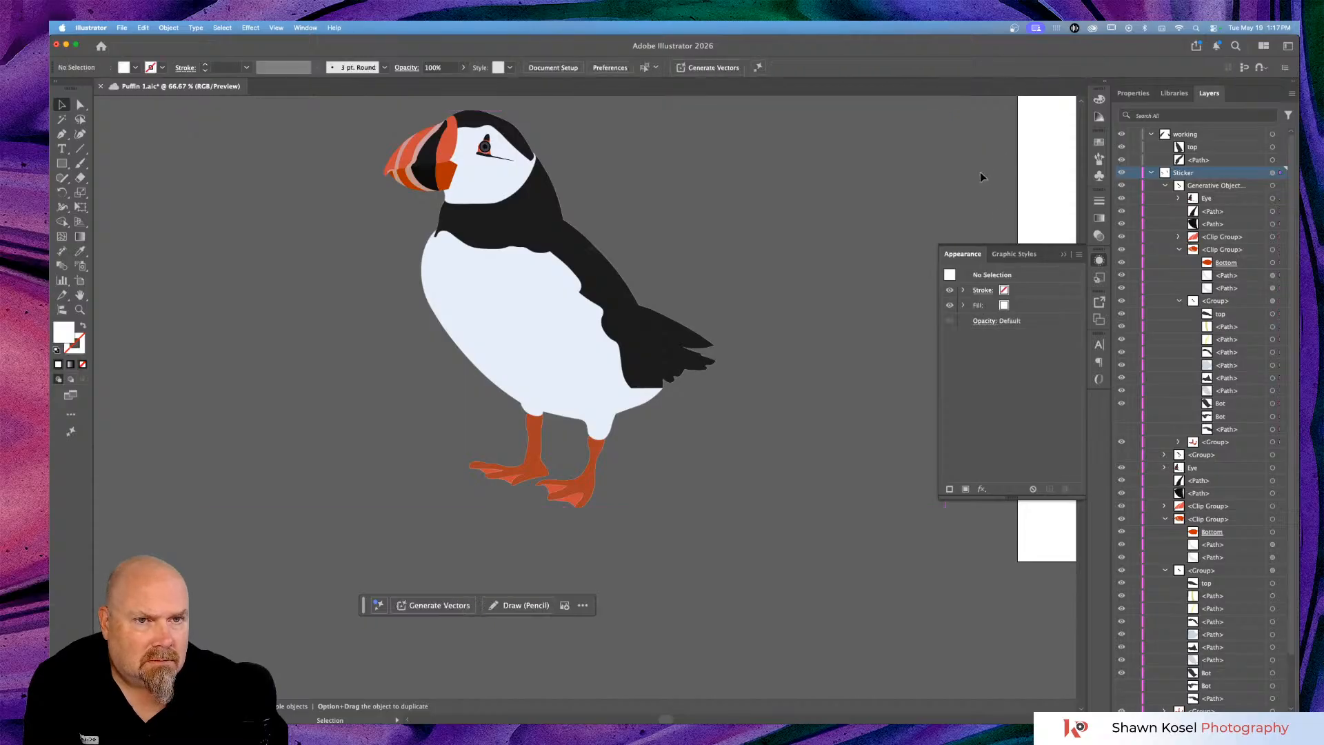
Delete the Grain effect from the body group inside the turntable puffin's generative object.
click(1272, 302)
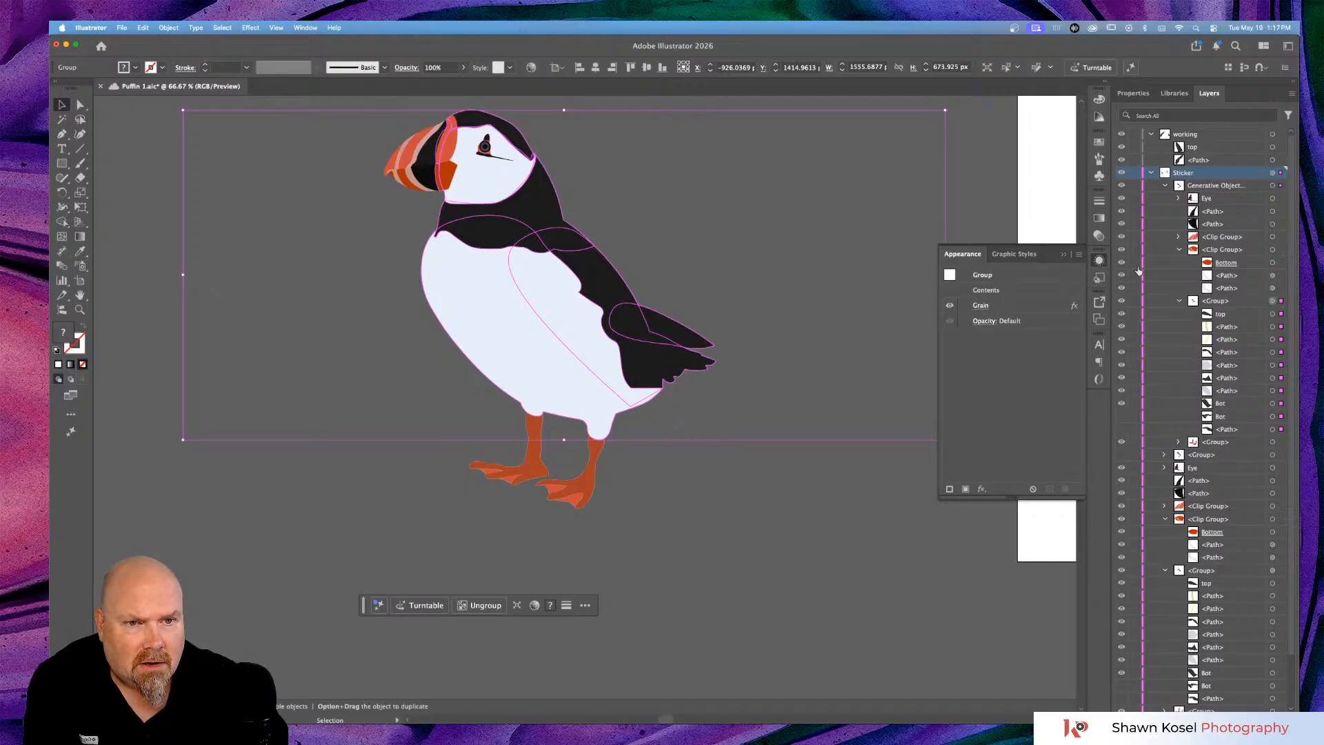
click(1016, 308)
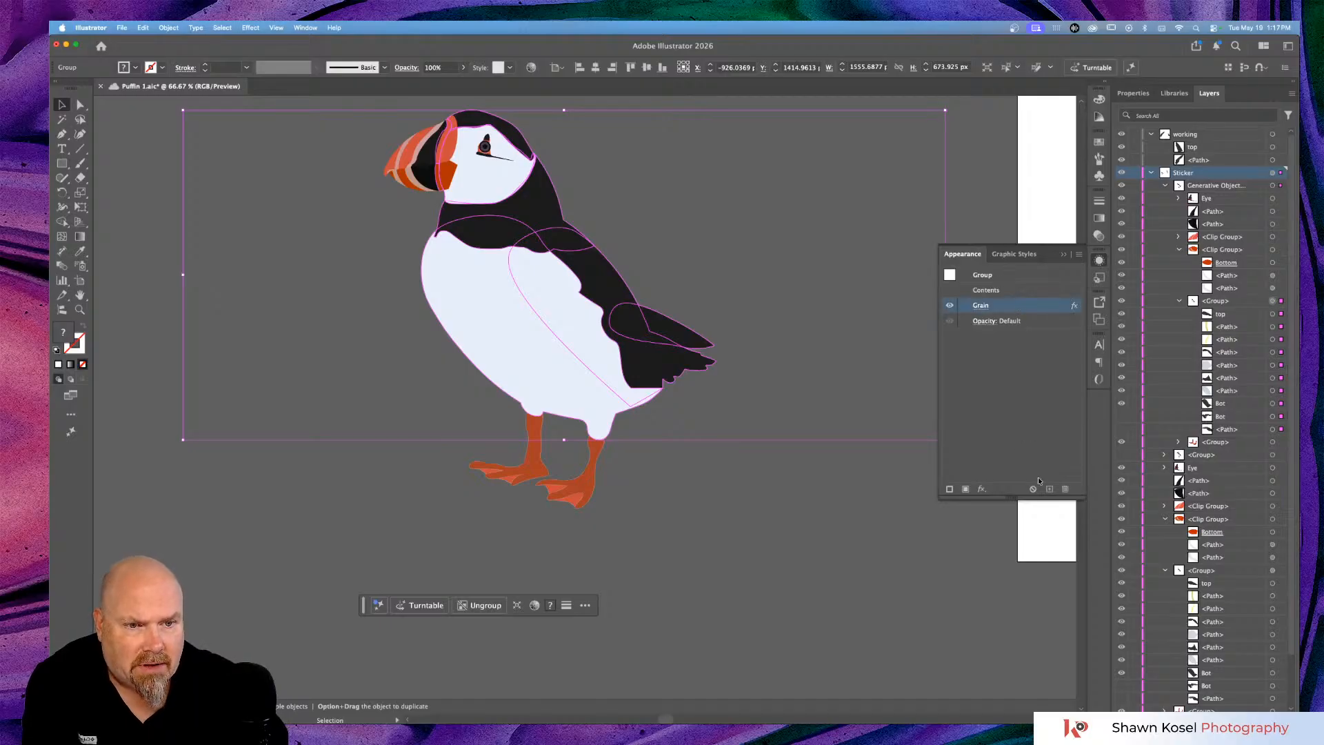
click(1065, 489)
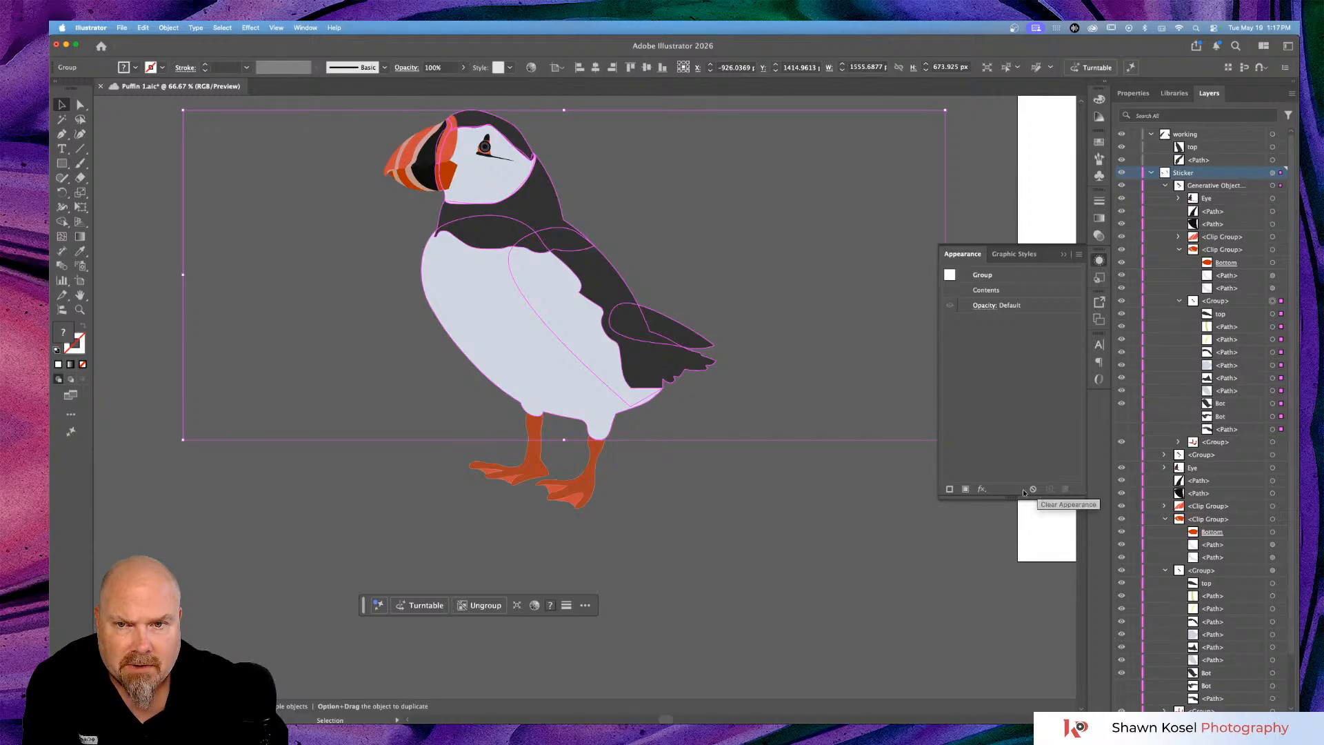
click(762, 531)
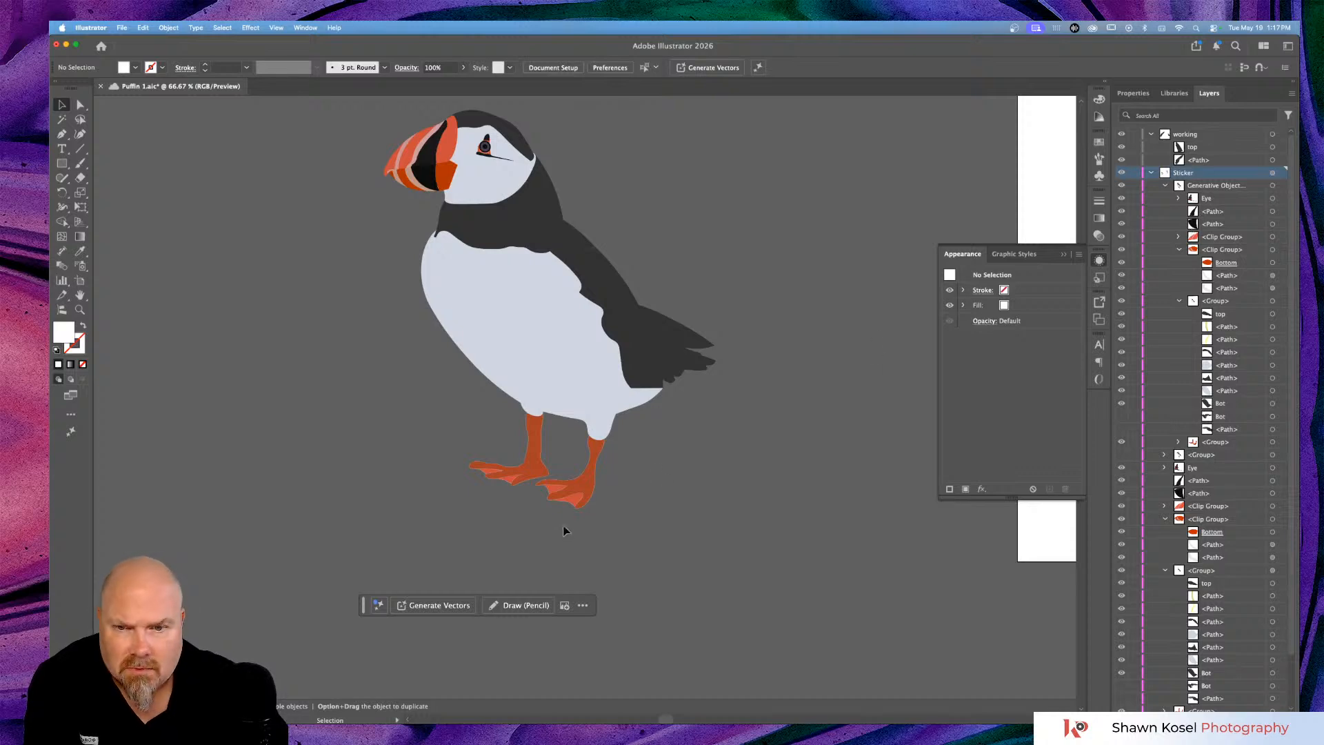
scroll(569, 521, up, 3)
scroll(570, 526, down, 5)
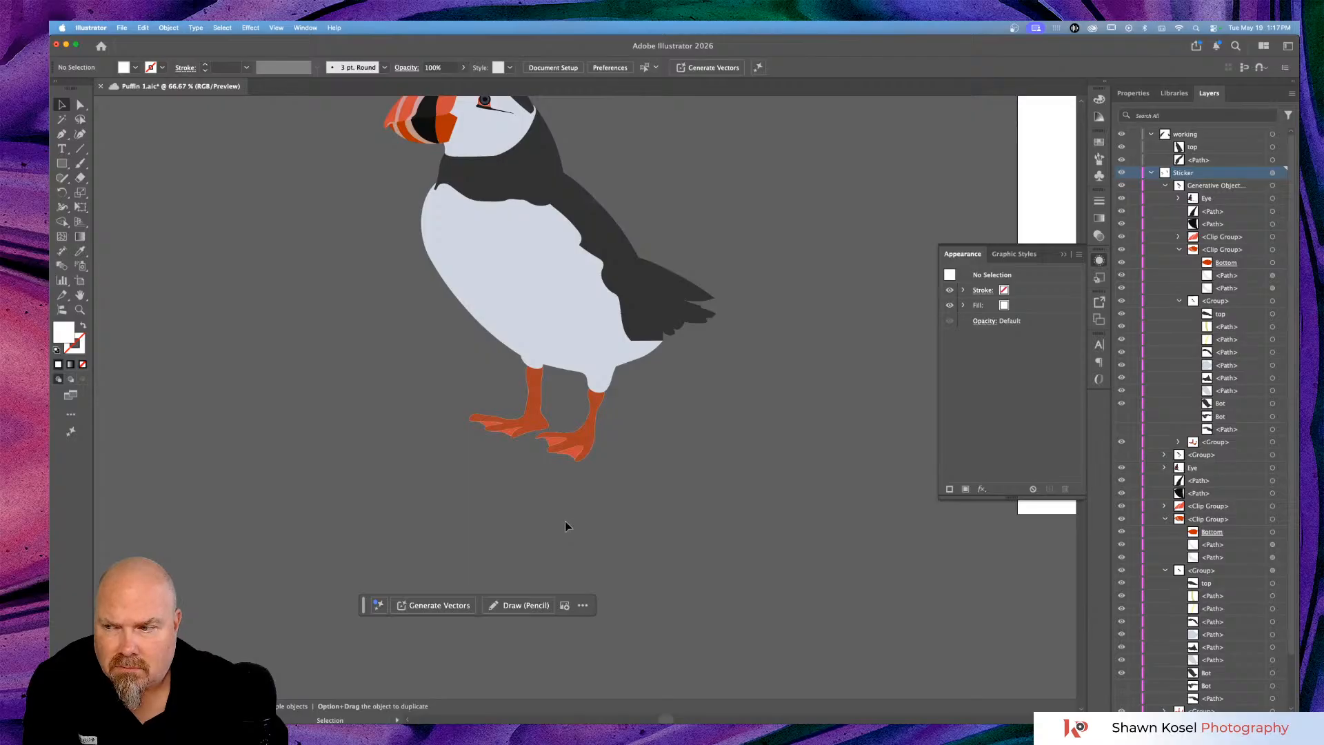
scroll(553, 494, up, 5)
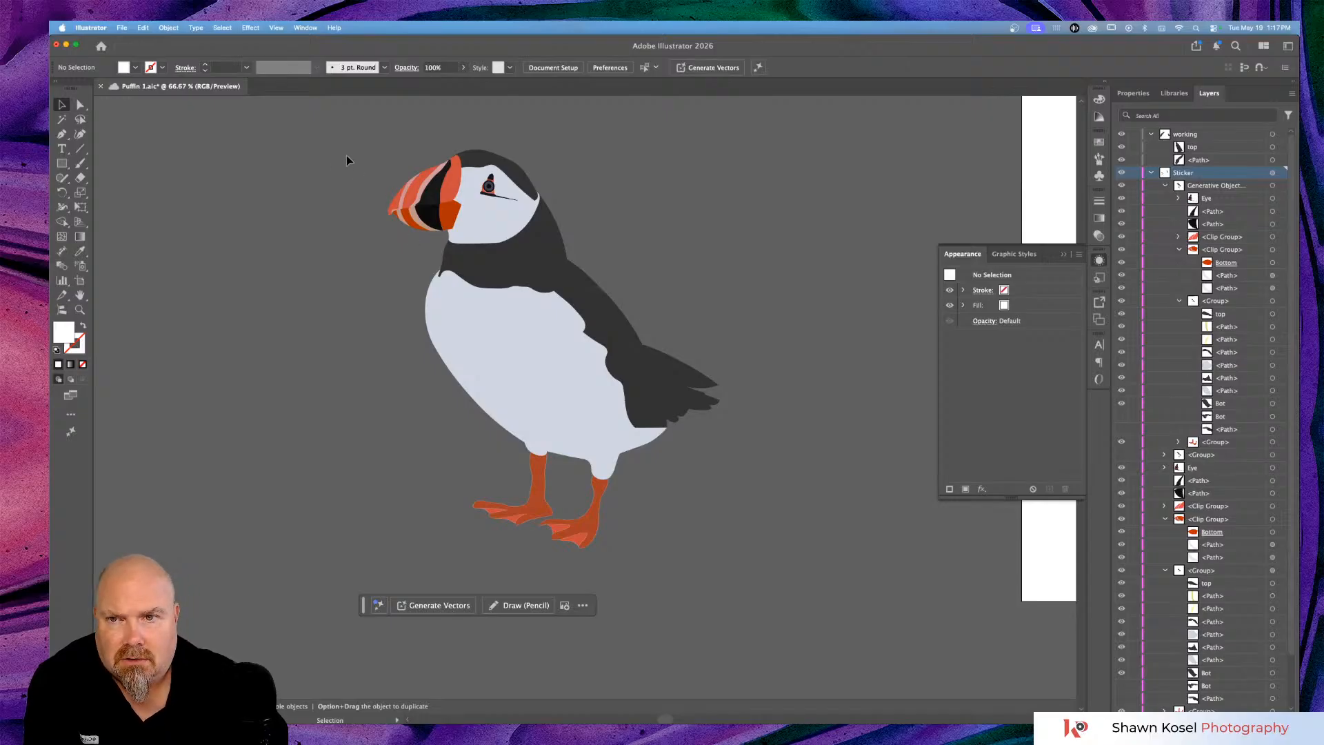
Check the appearance of the whole turntable puffin and of its legs group for applied effects.
click(524, 255)
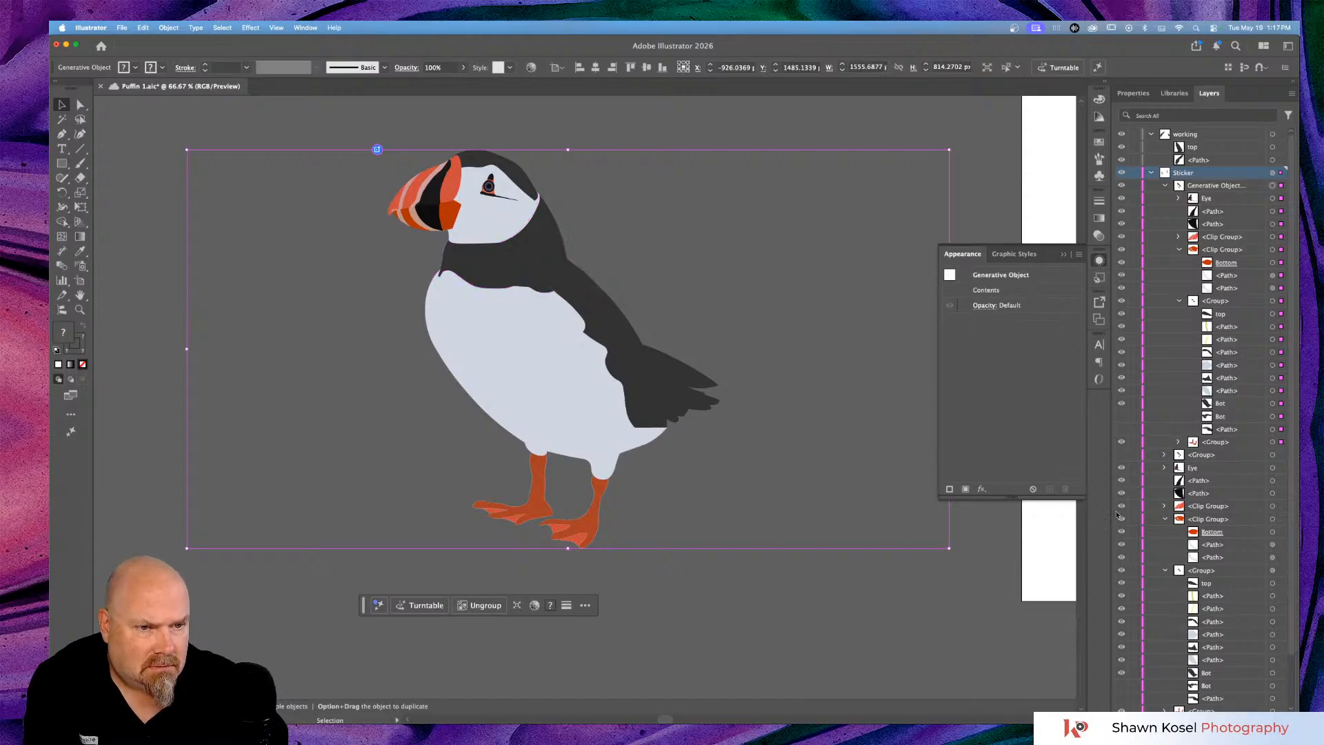
click(871, 670)
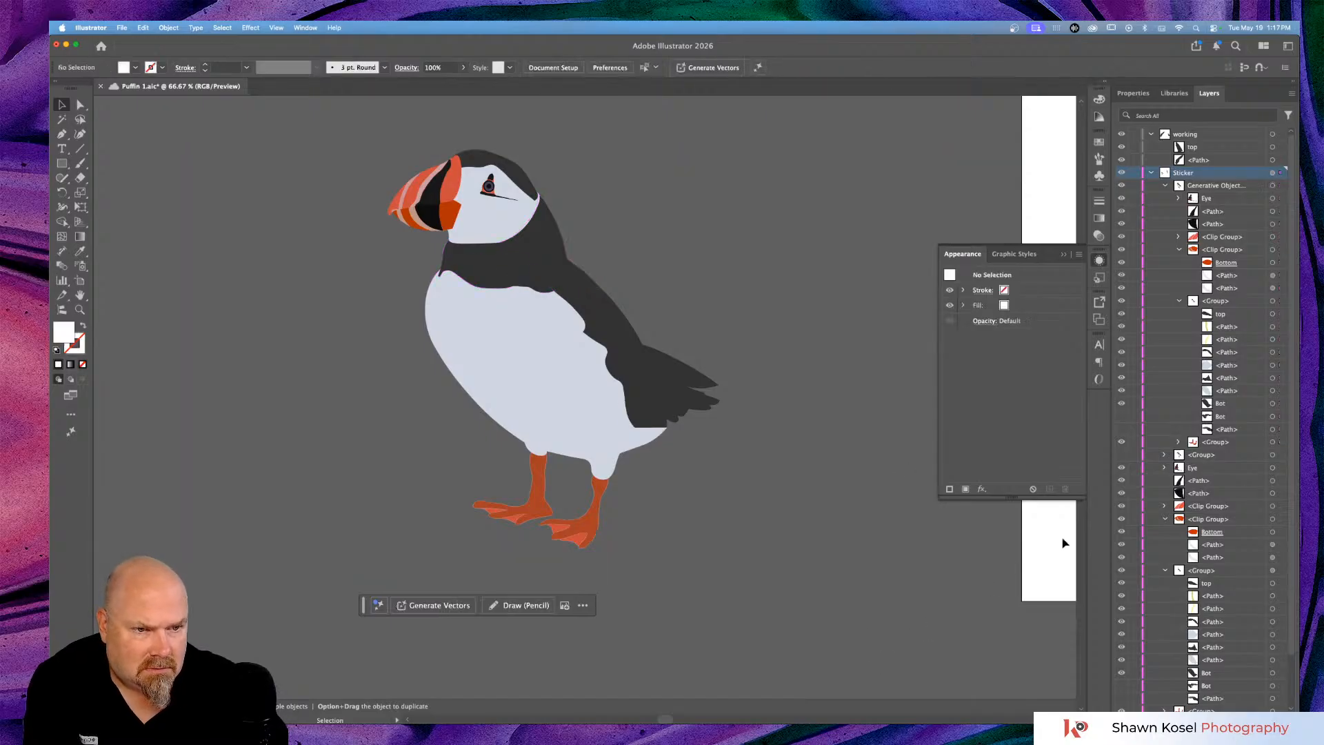
click(1273, 442)
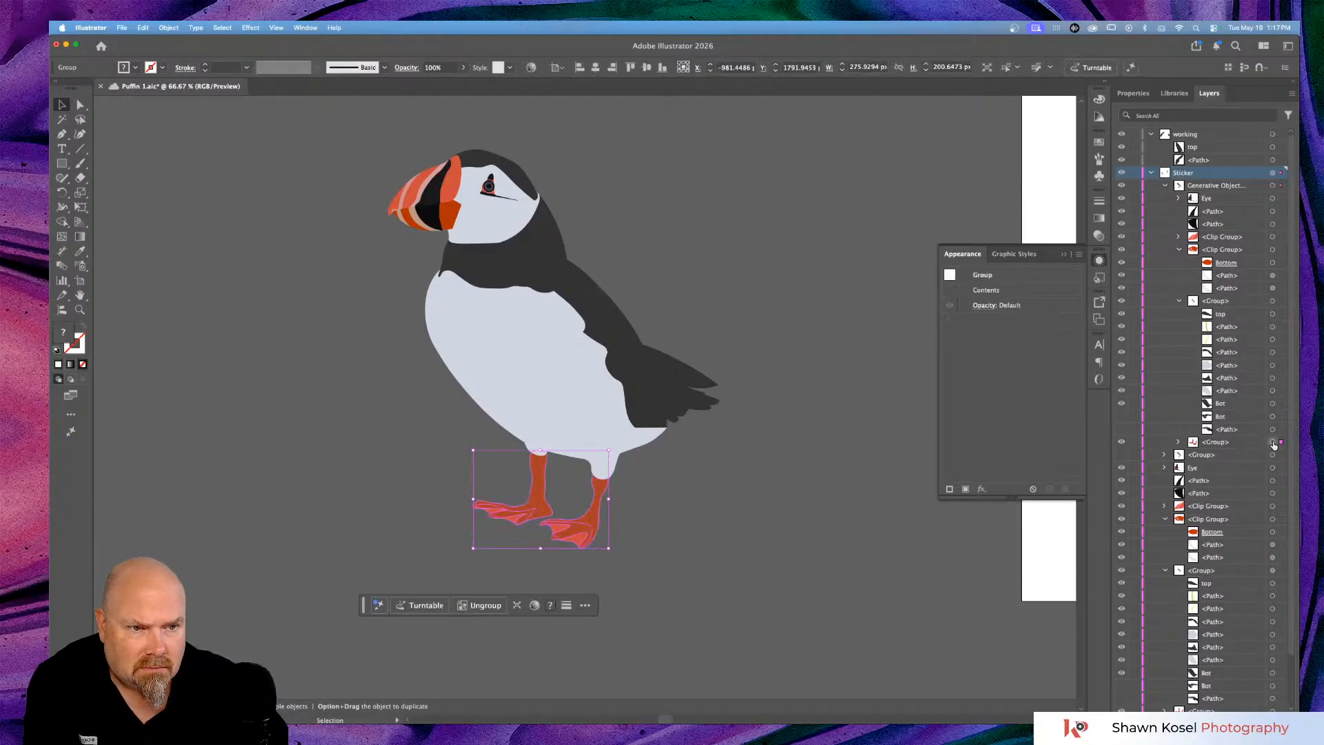
click(682, 520)
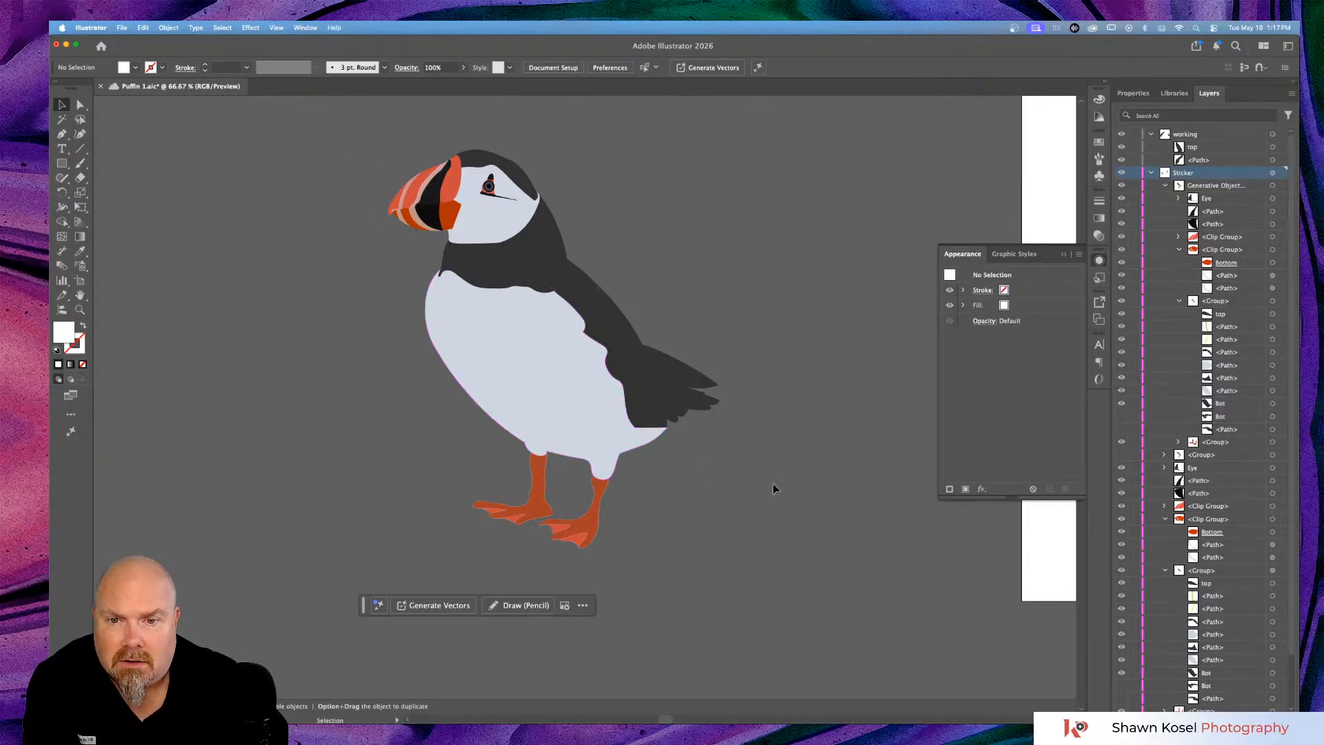
Reopen Turntable for the generative puffin and try rotating it and tilting it up.
key(super+a)
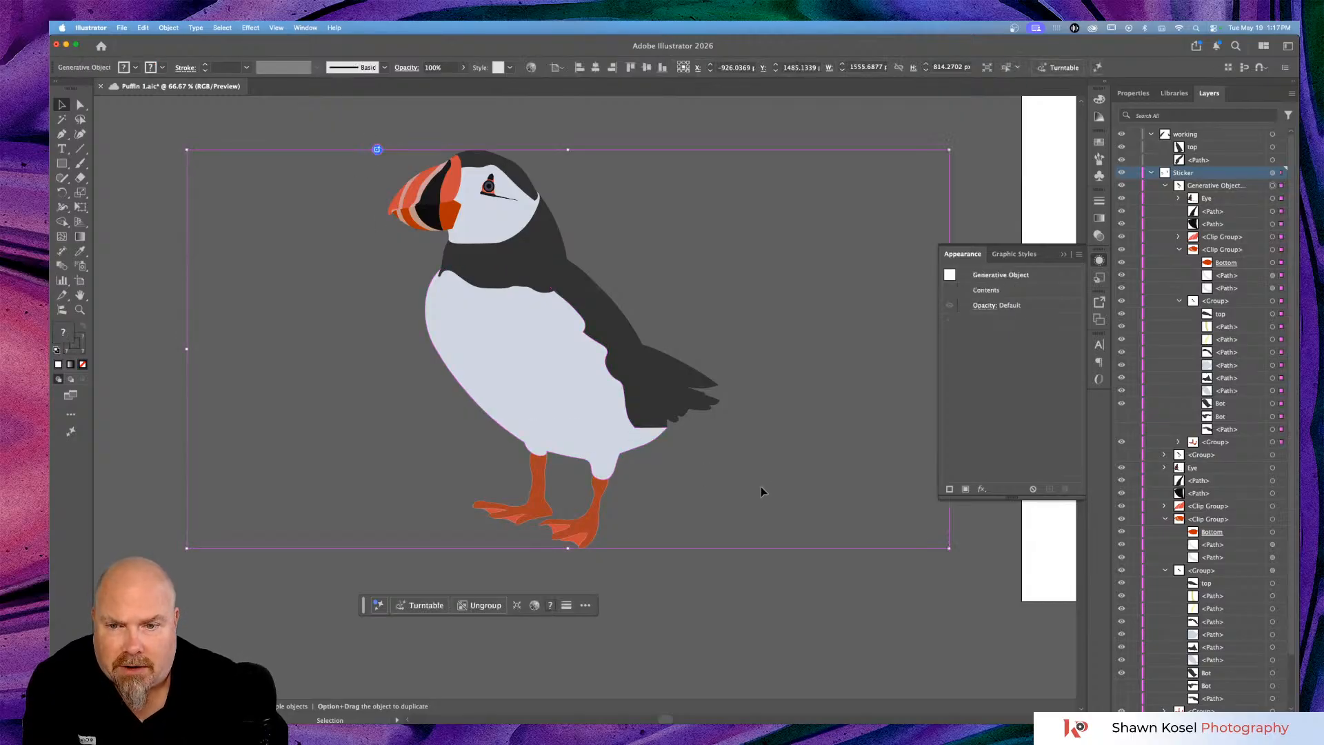
click(425, 605)
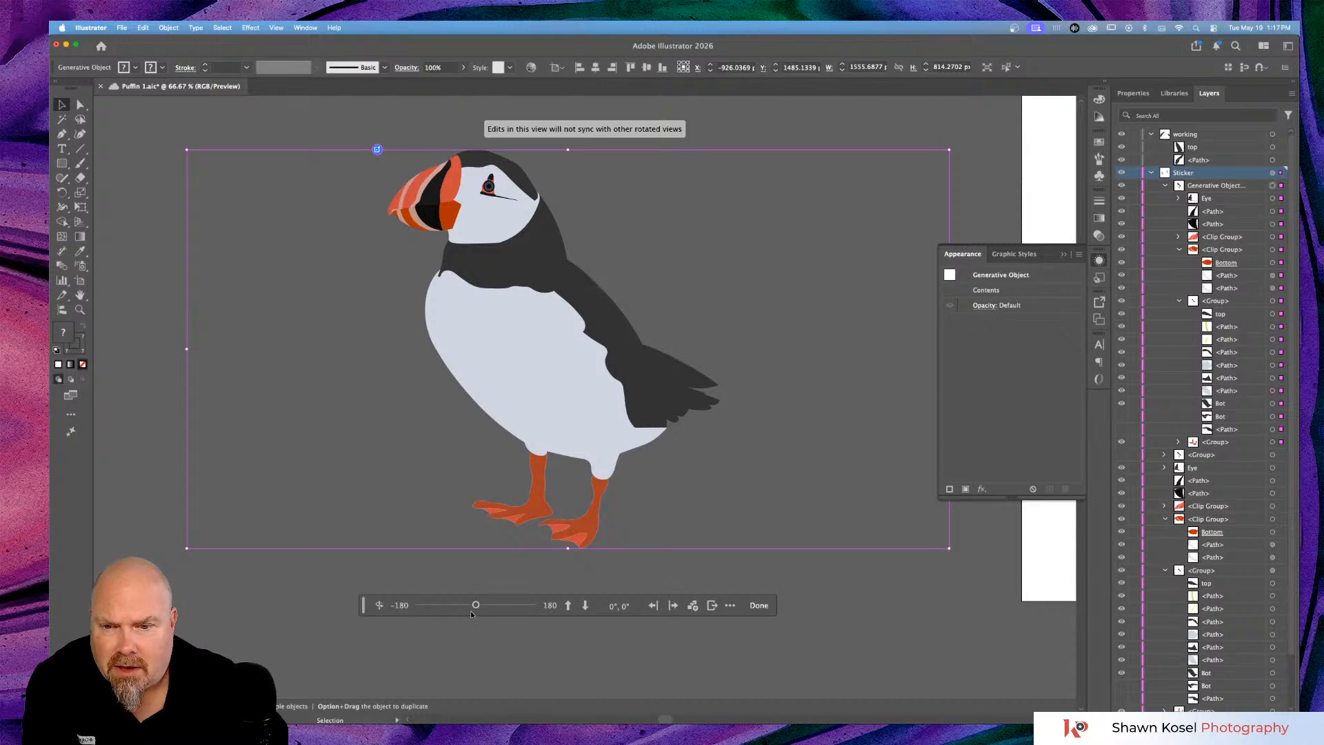
mouse_move(476, 604)
mouse_down()
mouse_move(533, 606)
mouse_move(441, 604)
mouse_move(476, 606)
mouse_up()
click(568, 606)
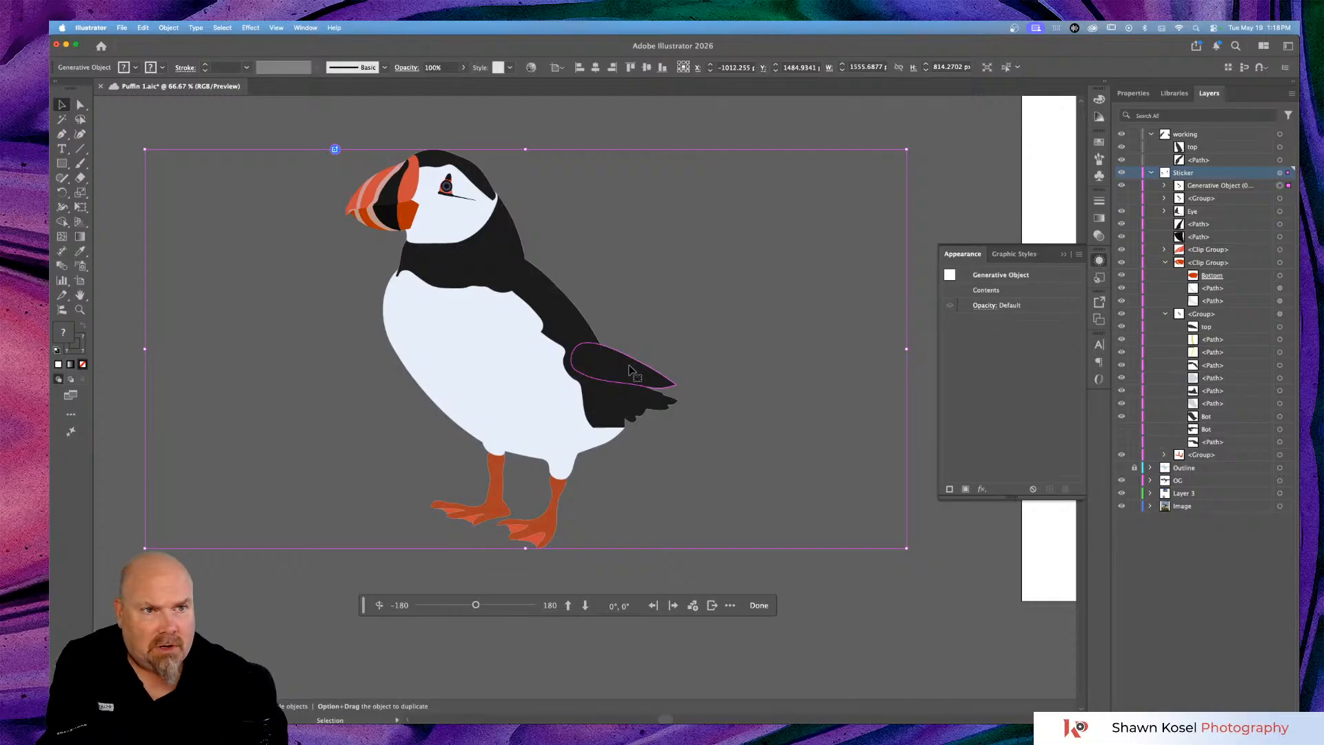
Delete the turntable puffin and place a new copy of the artboard's standing puffin on the pasteboard below the flying puffin.
key(Delete)
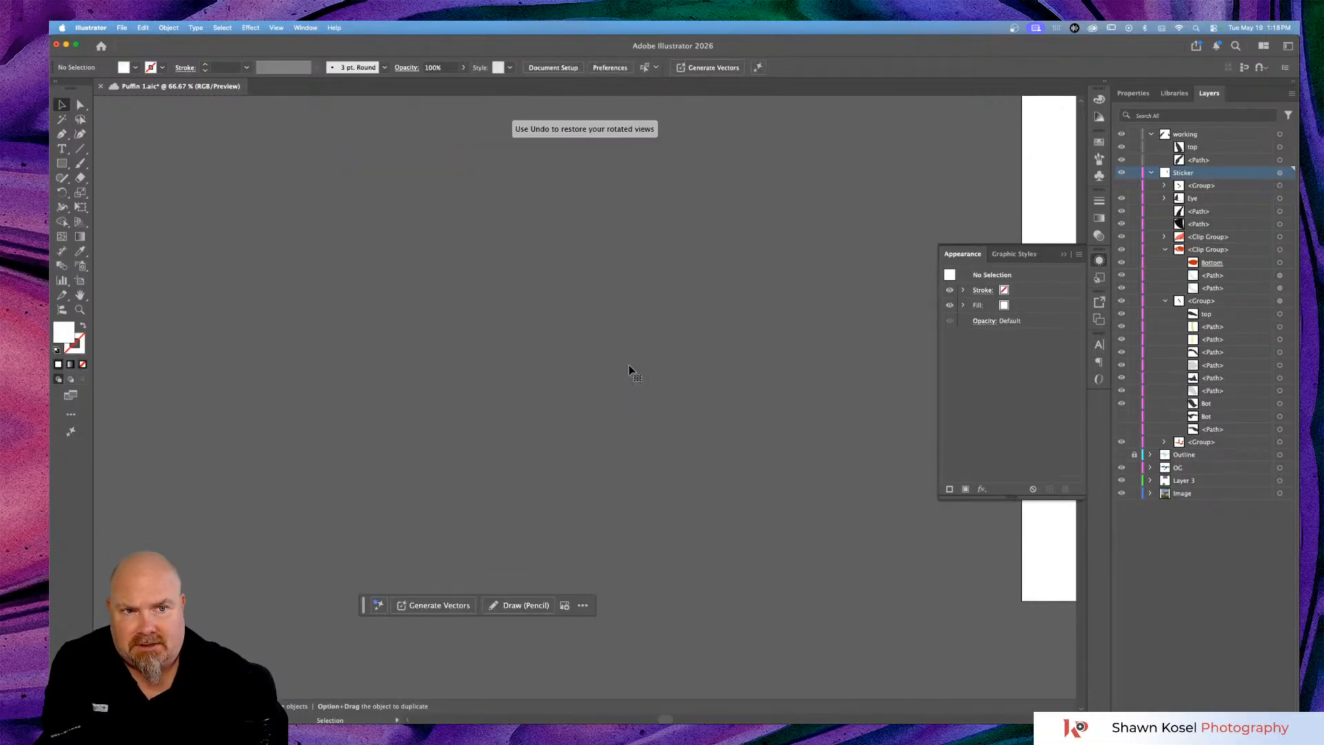
key(super+minus)
key(super+minus)
key(super+minus)
key(super+minus)
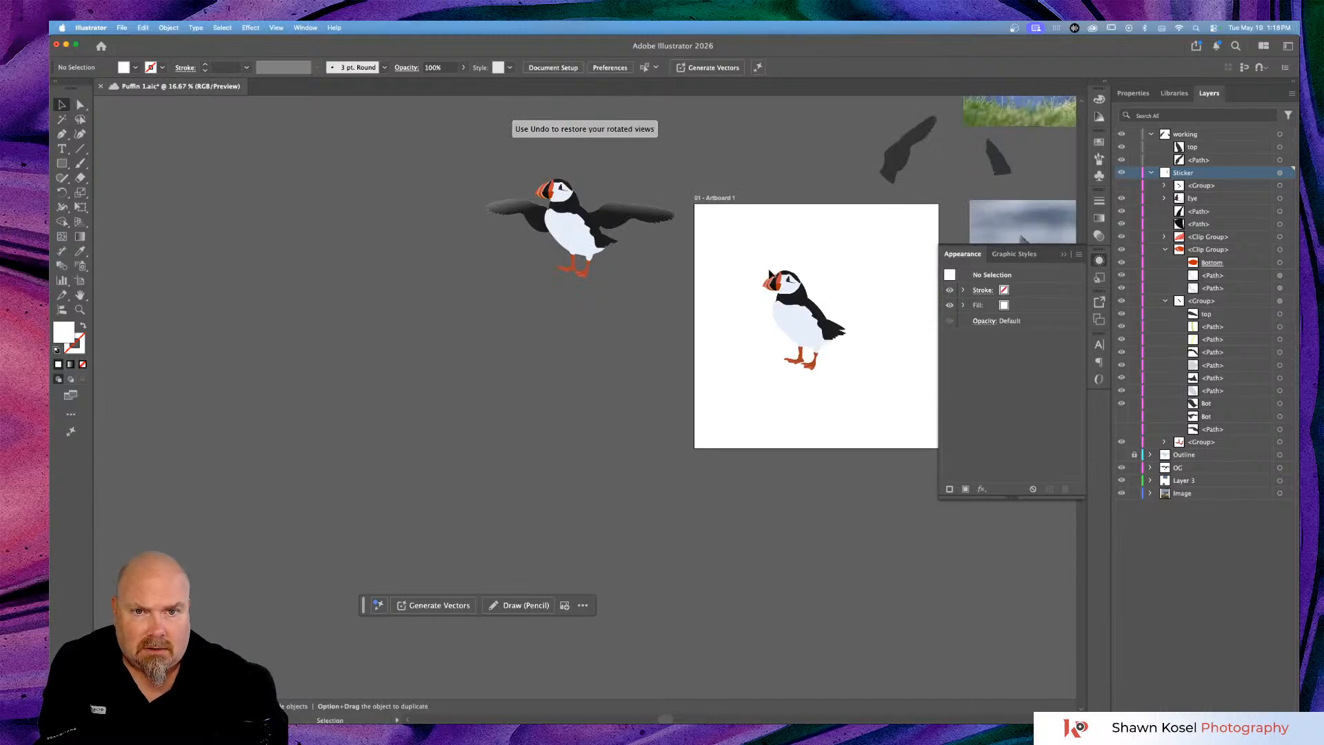
drag(745, 257, 863, 388)
key(alt)
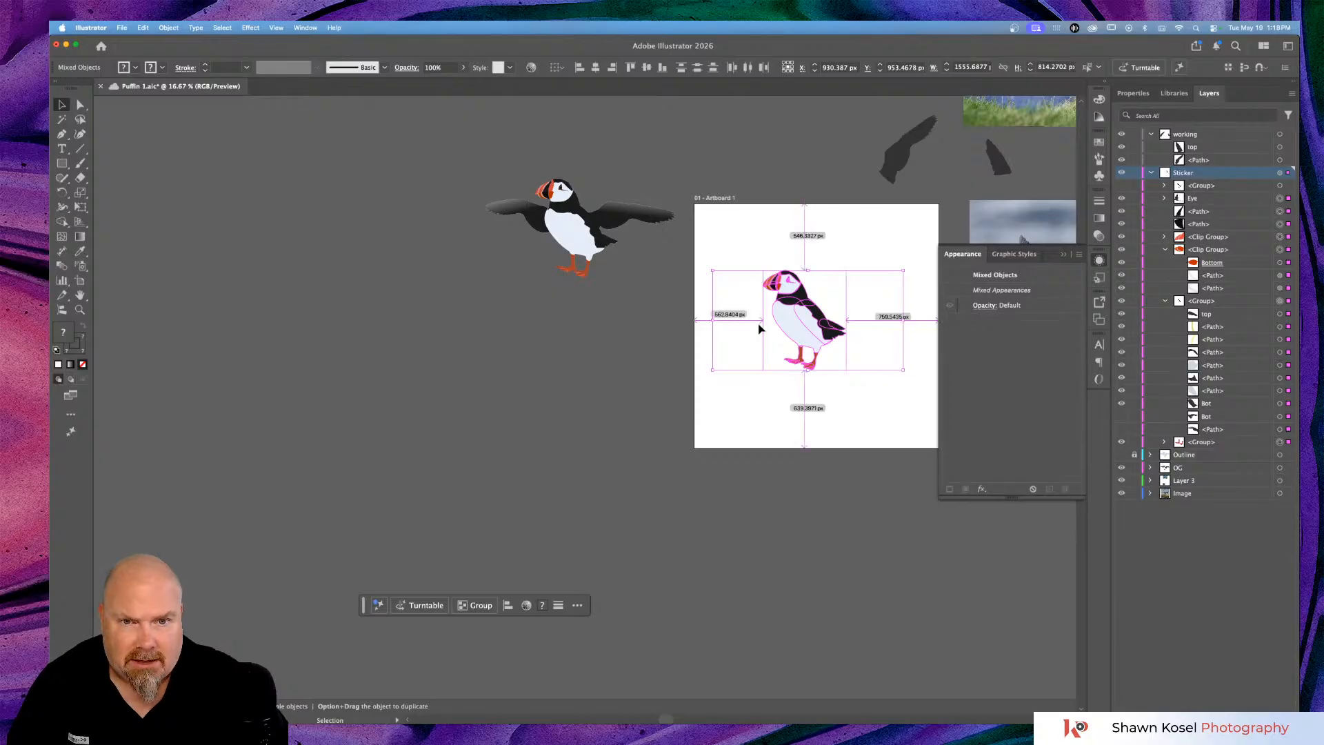
drag(758, 330, 528, 414)
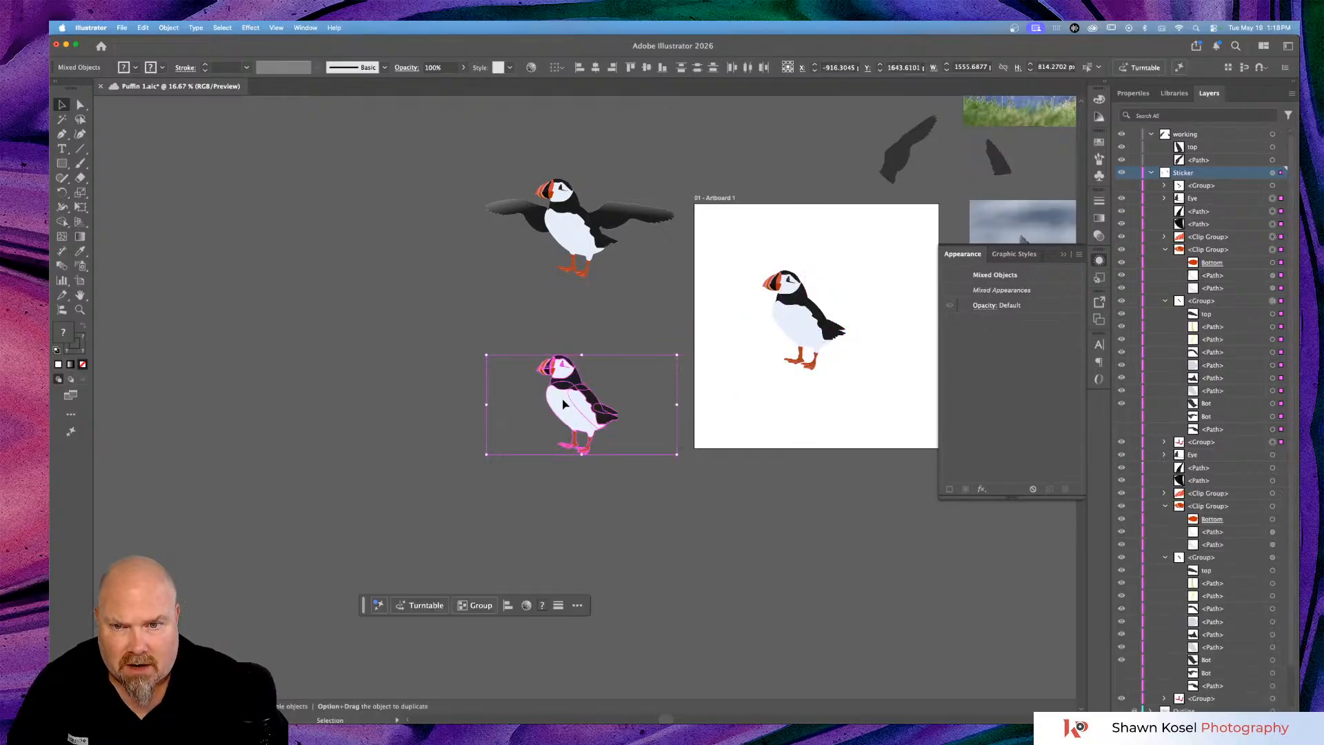
Group all the parts of the new standing puffin copy below the flying puffin.
click(859, 531)
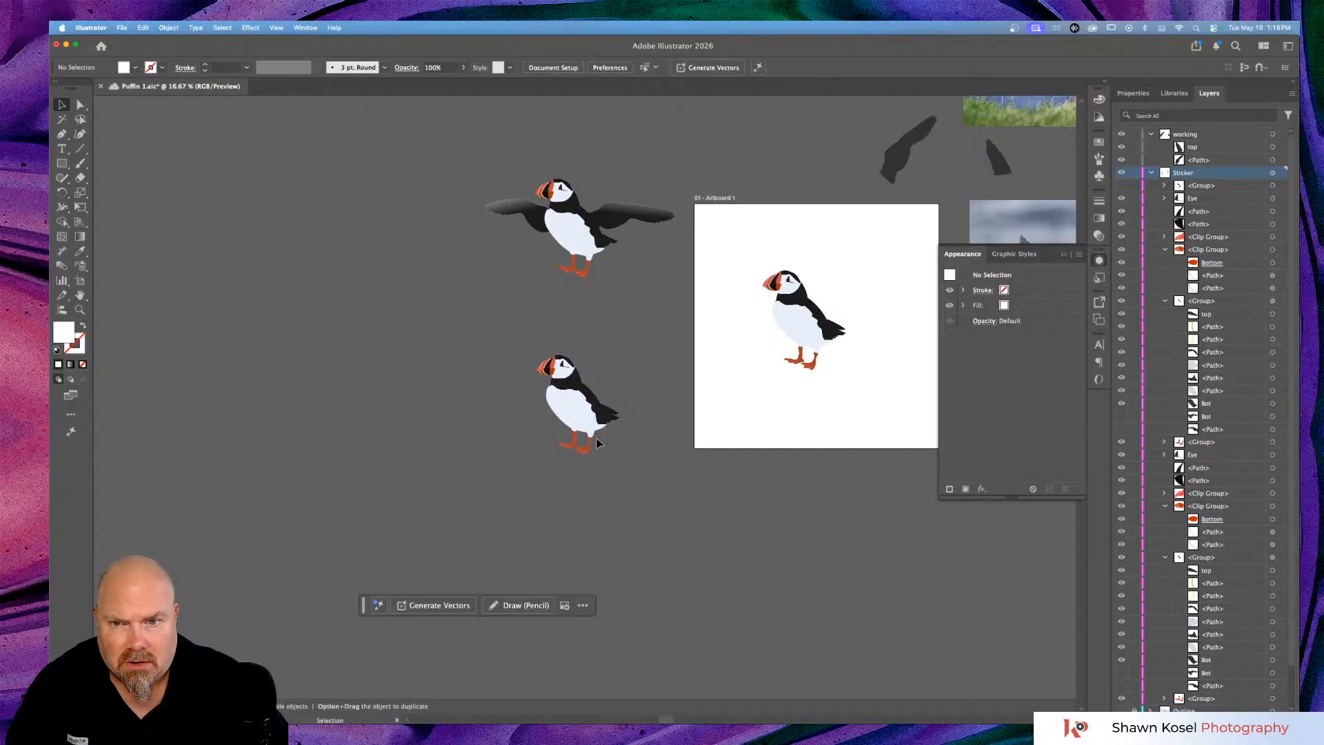
key(super+z)
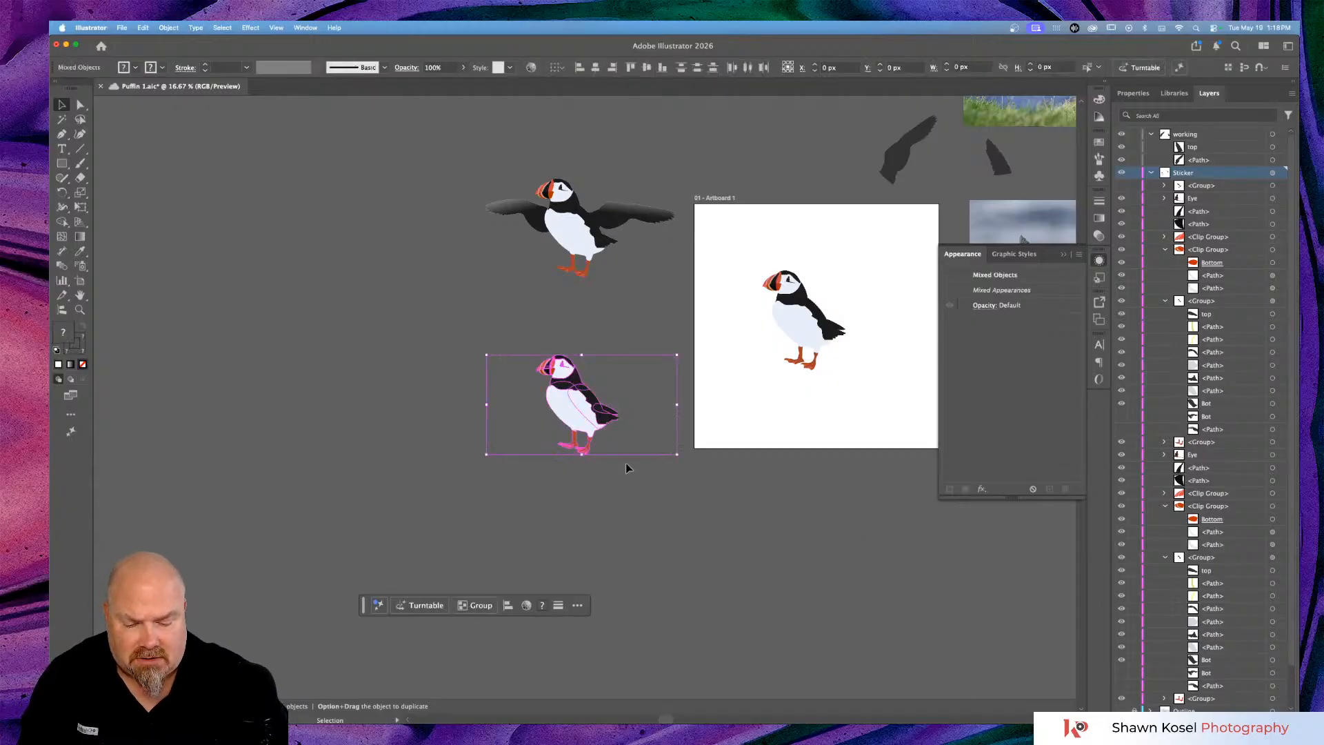
key(super+g)
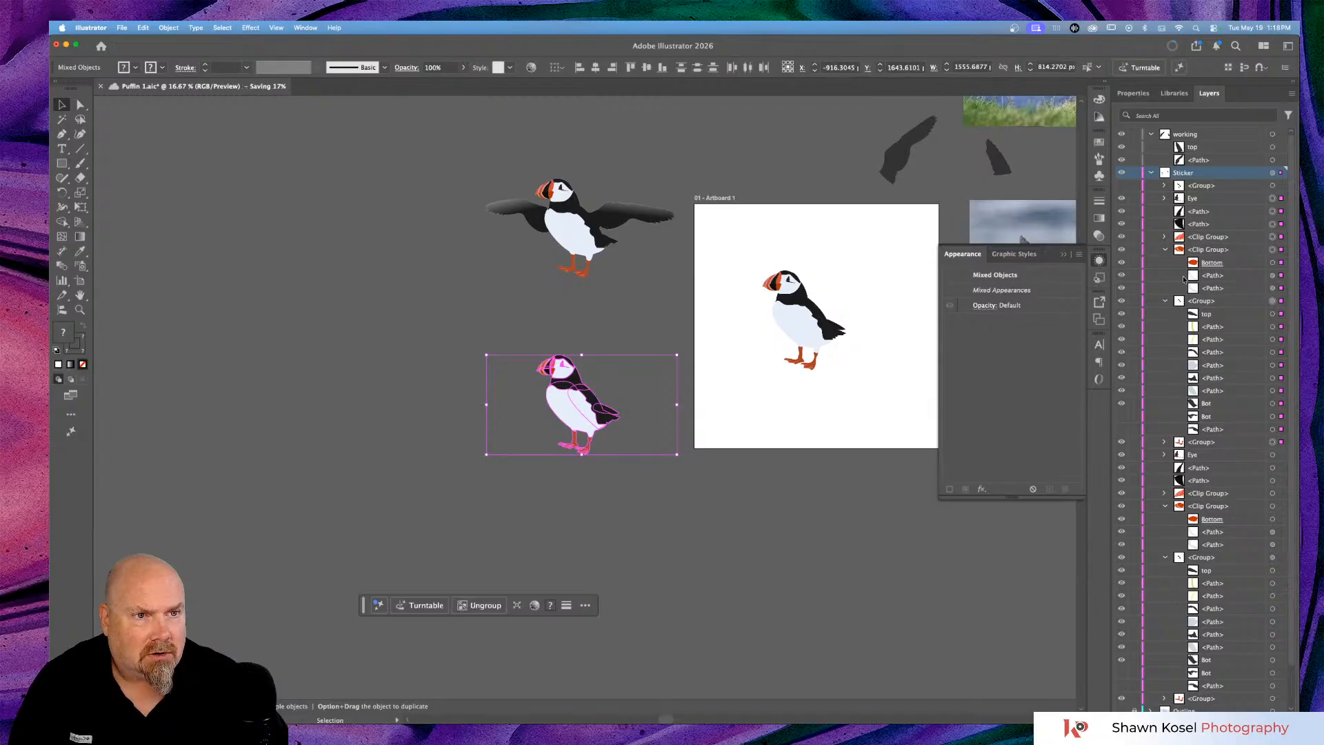
click(672, 520)
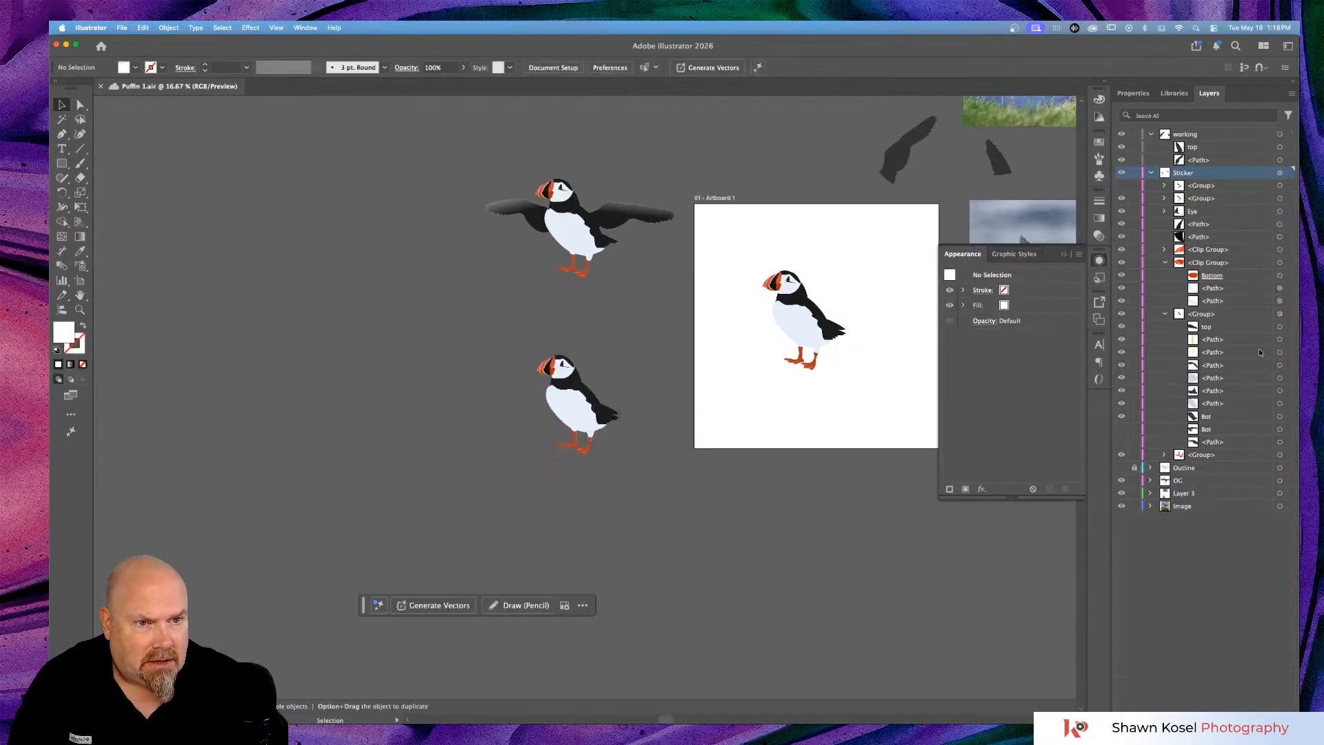
Compare the body groups of both standing puffins and remove the Grain effect from the pasteboard copy's body group.
click(1279, 314)
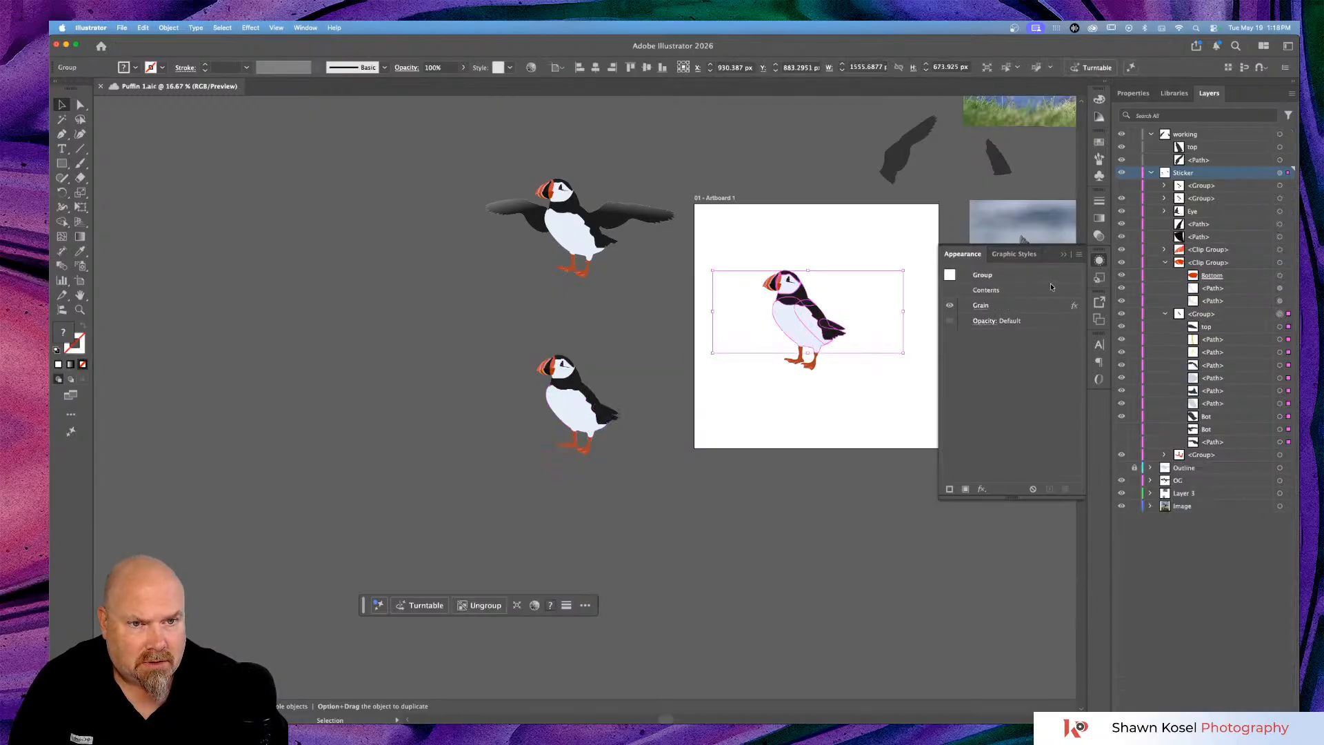
click(642, 442)
click(565, 411)
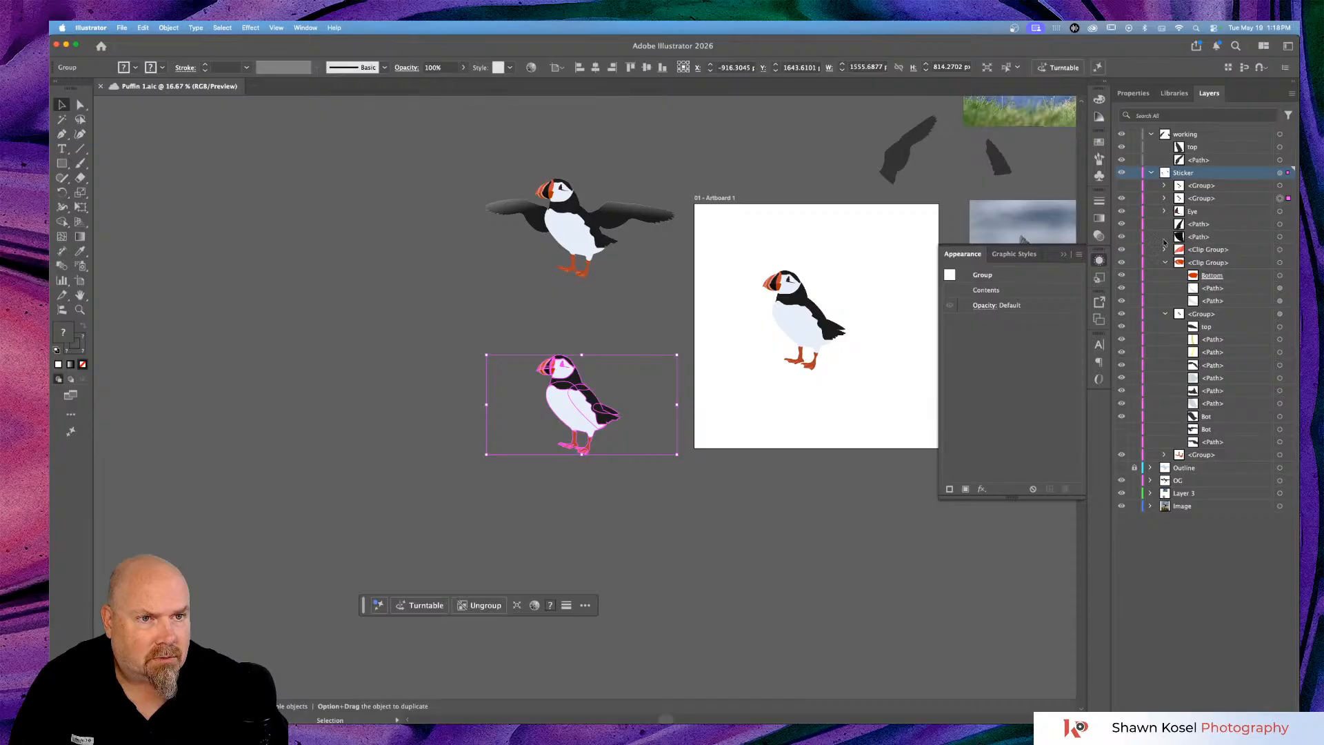
click(1166, 198)
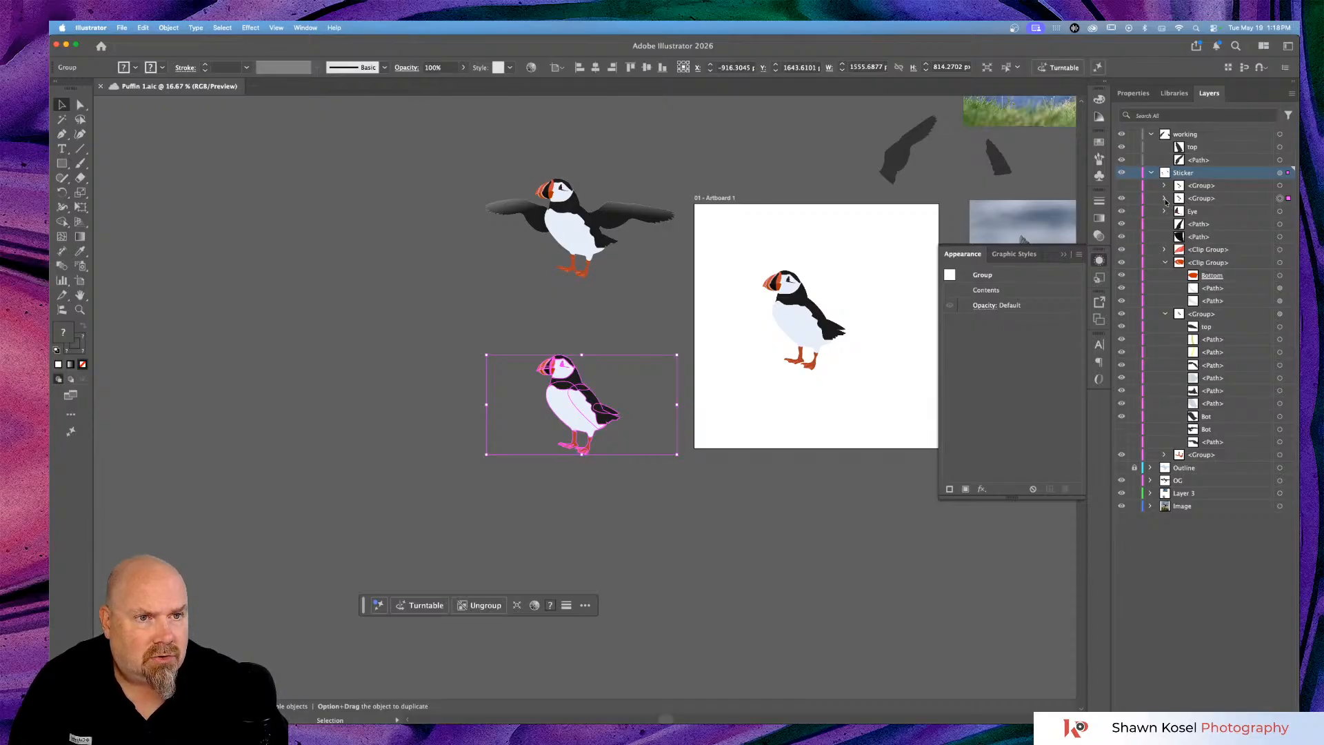
click(794, 538)
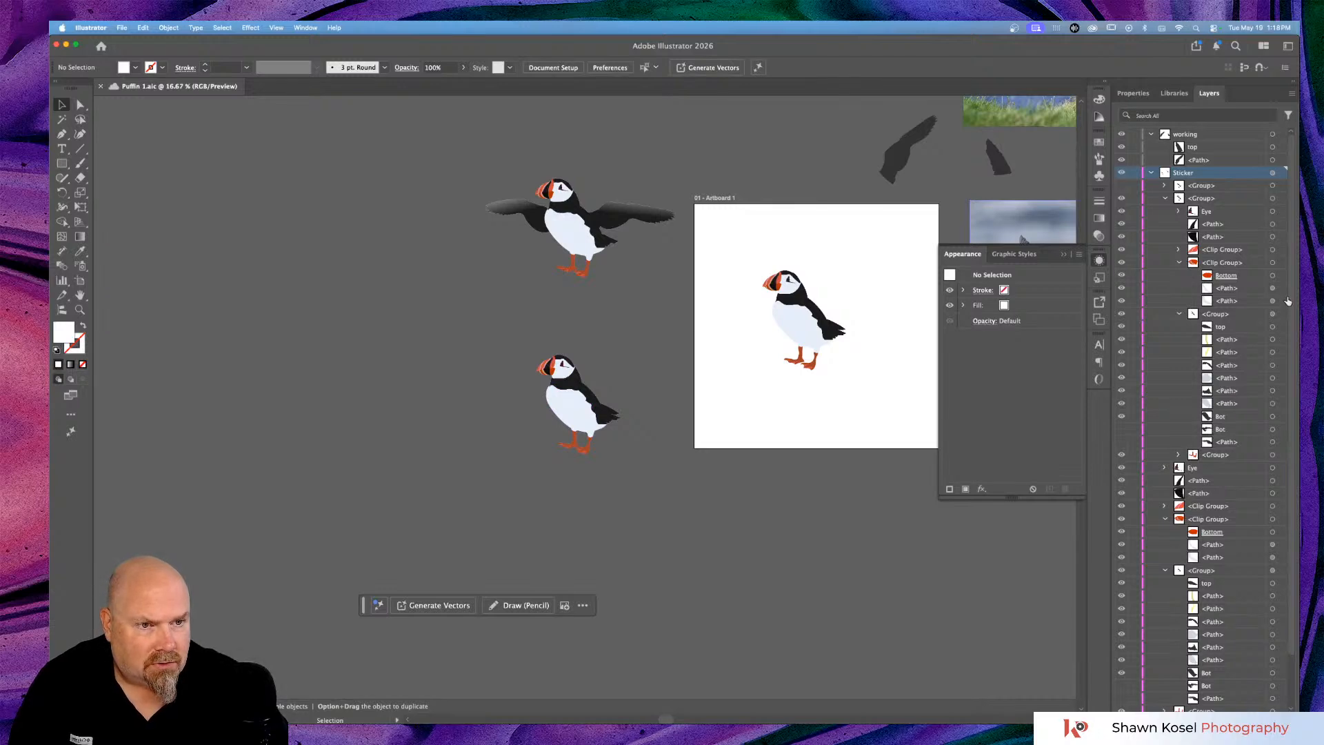
click(1273, 314)
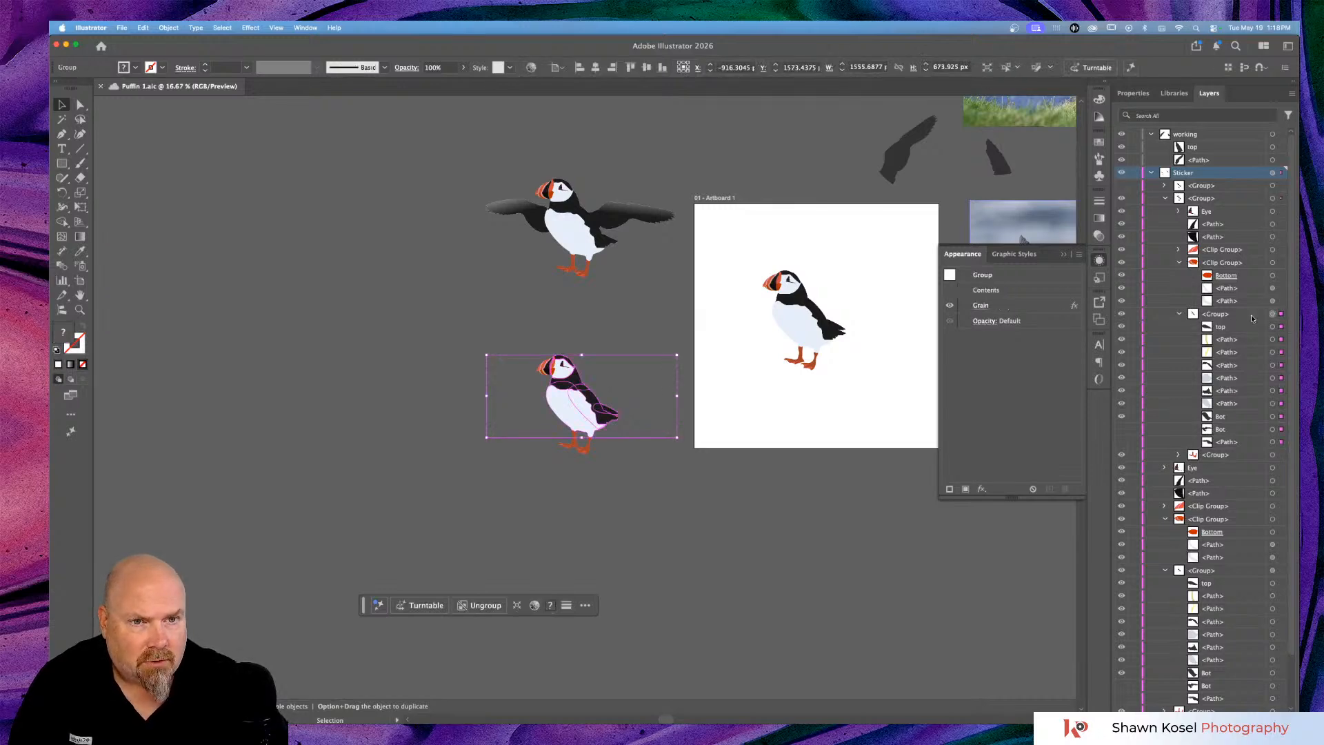
click(1017, 304)
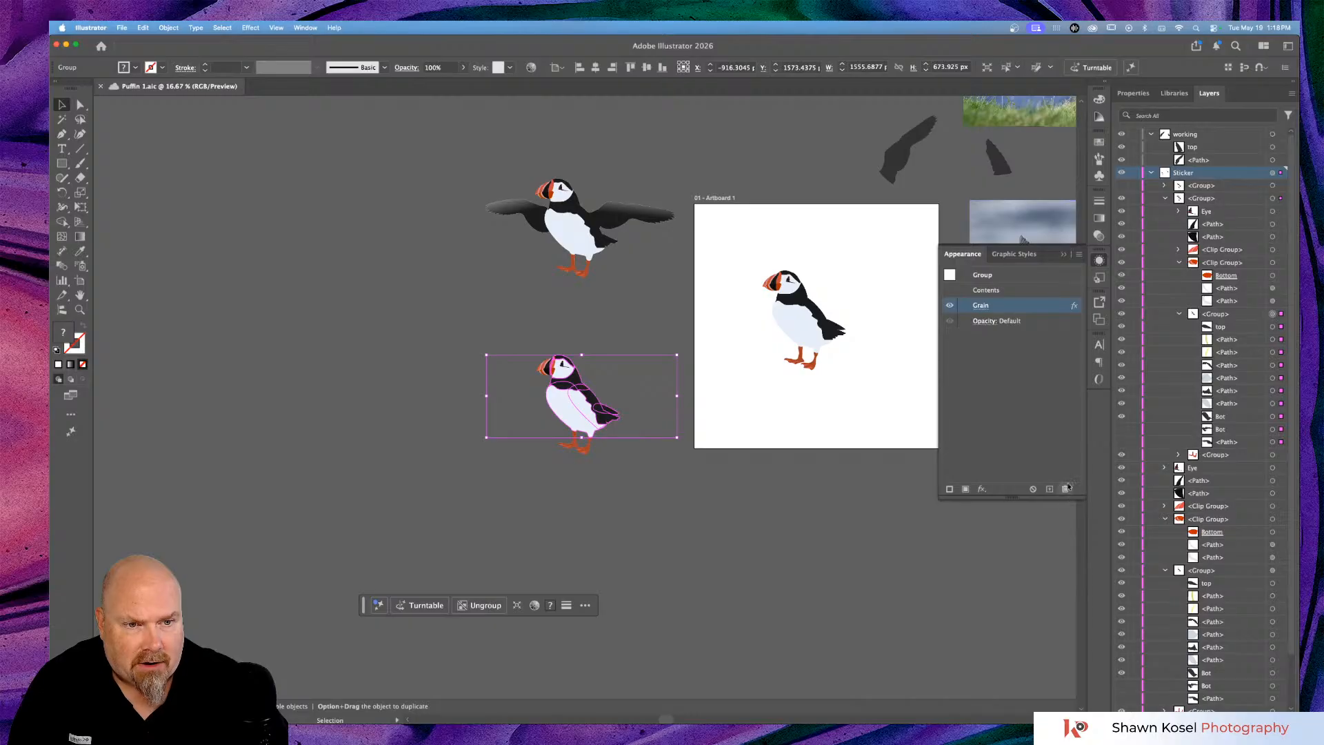
click(1066, 489)
click(624, 466)
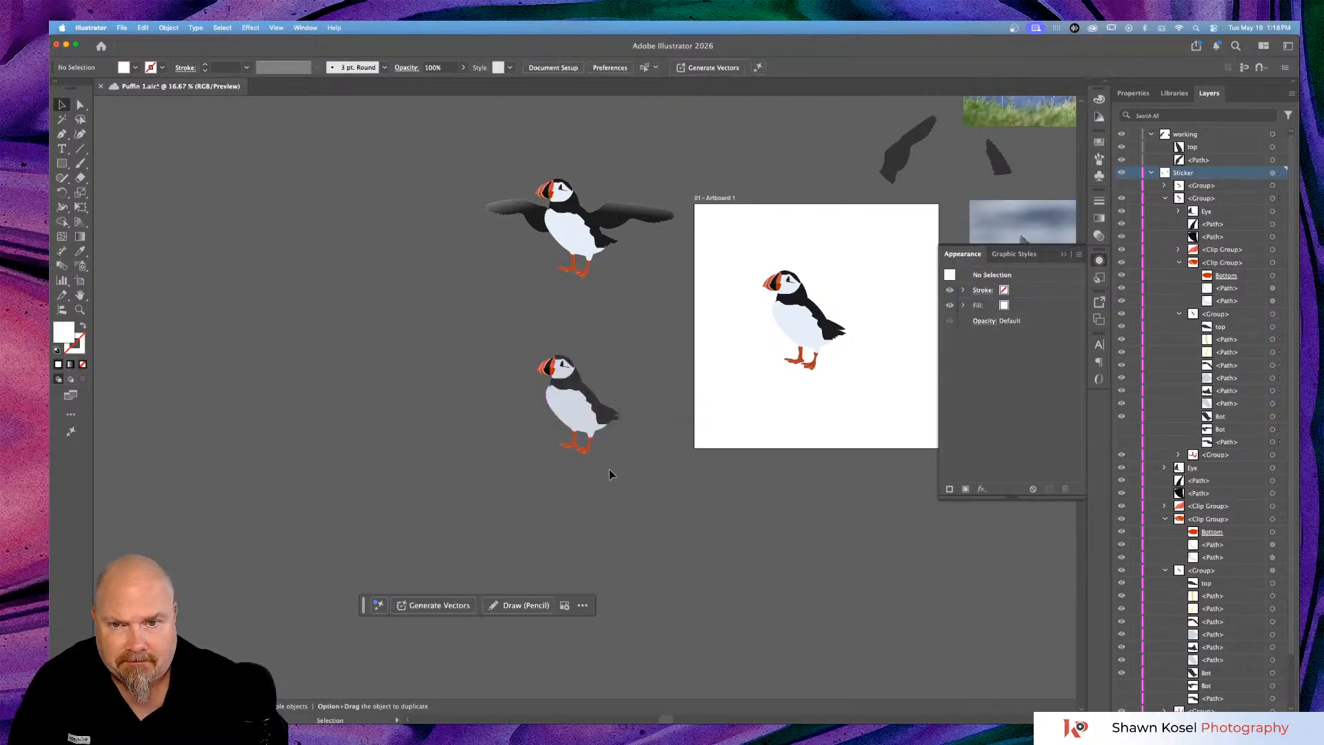
Examine the puffin copy's legs up close, check the legs group's appearance and expand the group into its individual paths.
key(super+equal)
key(super+equal)
key(super+equal)
key(super+equal)
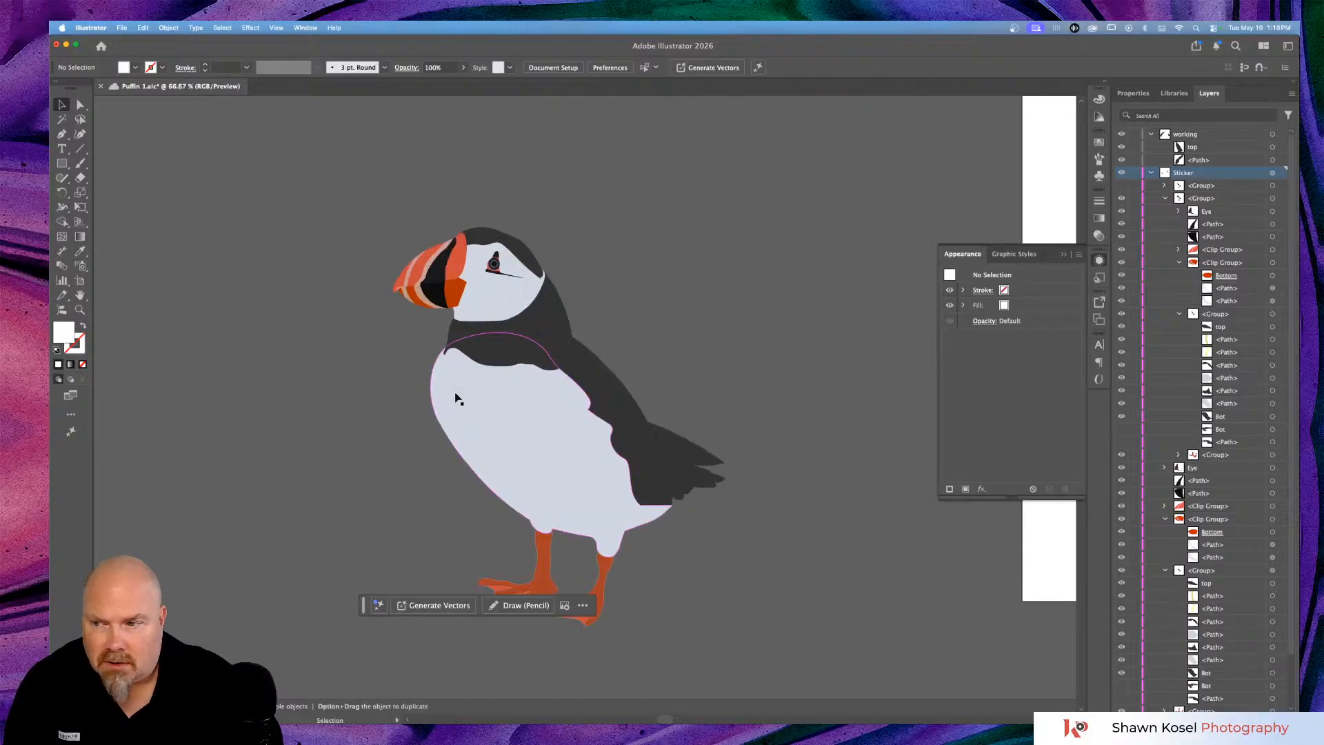
scroll(455, 400, down, 3)
scroll(456, 480, down, 4)
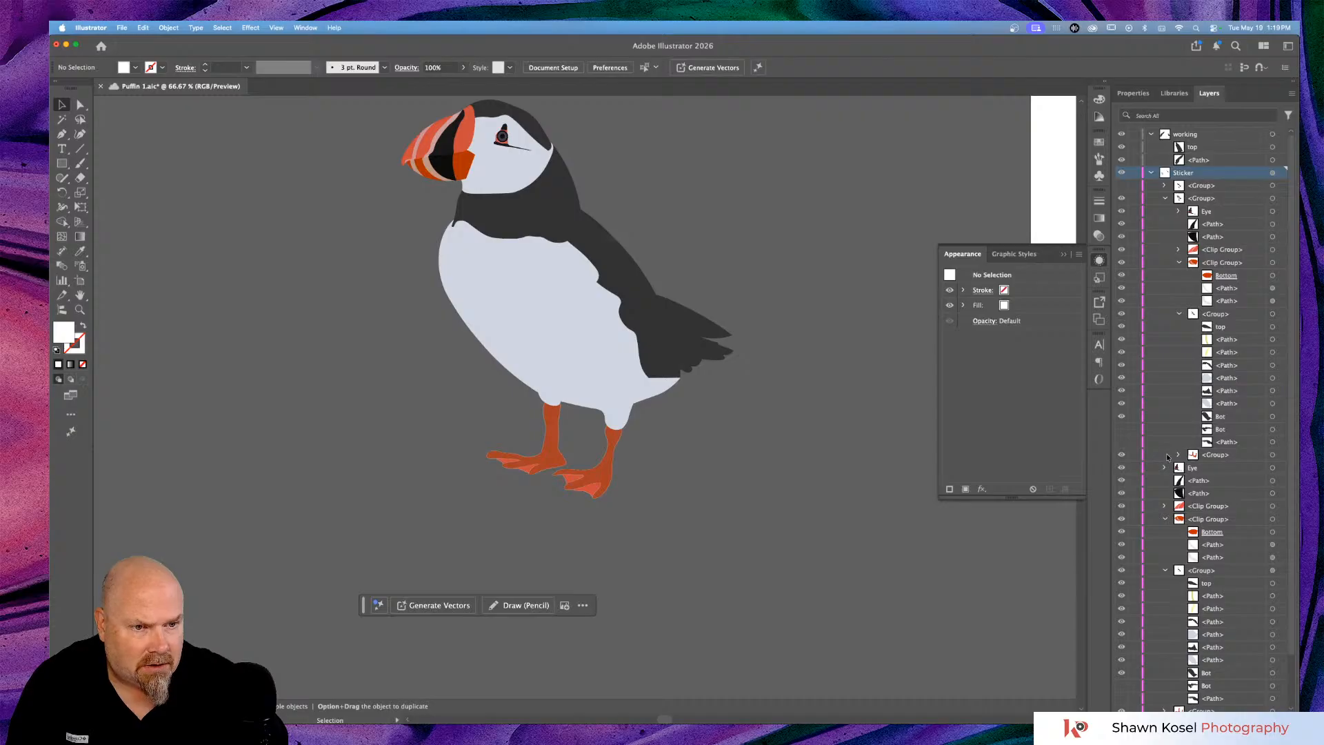
click(1272, 456)
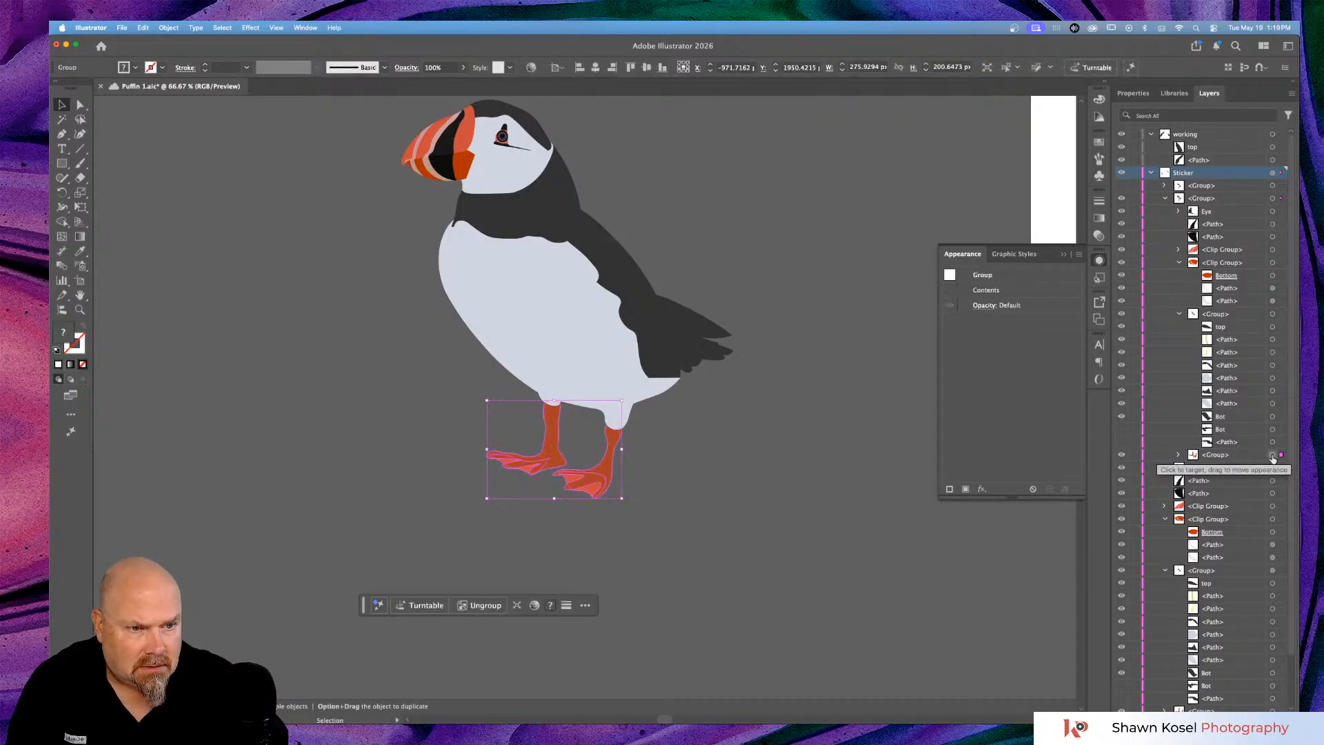
click(719, 497)
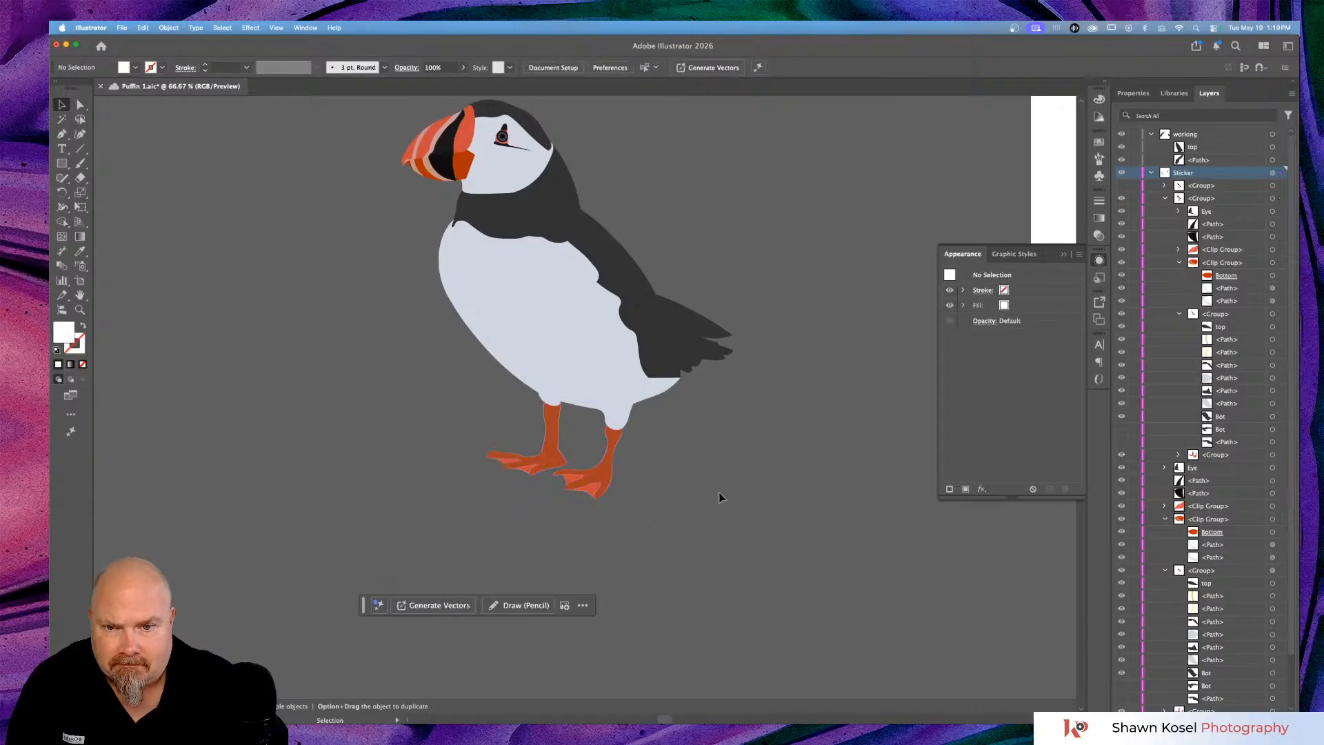
scroll(719, 497, up, 5)
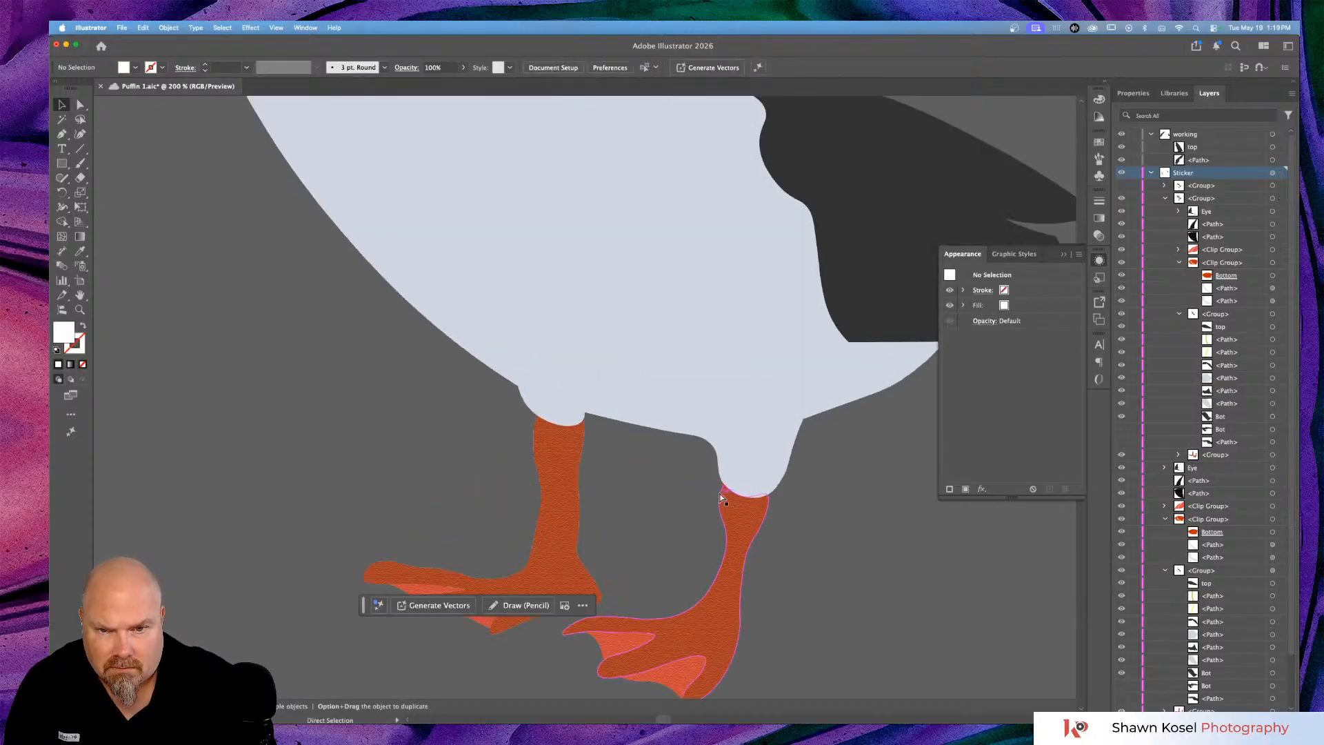
scroll(719, 500, down, 3)
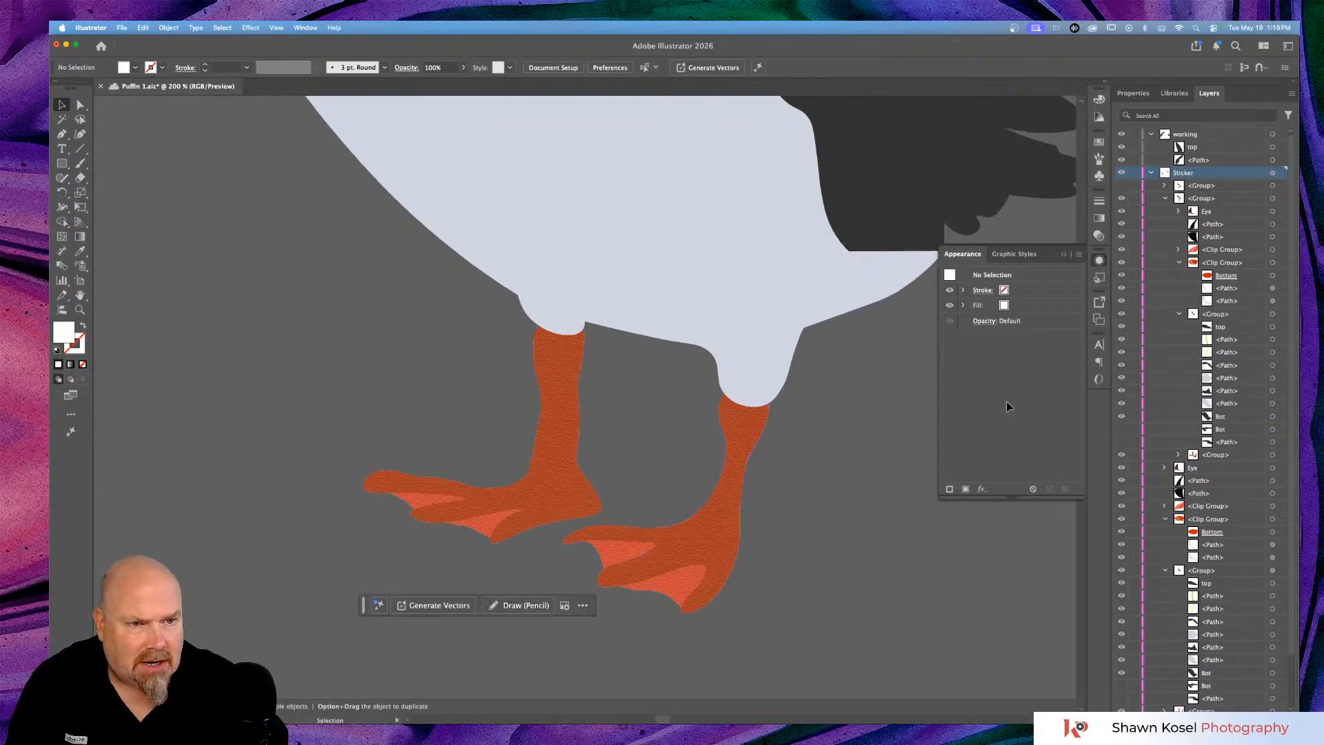
click(1272, 454)
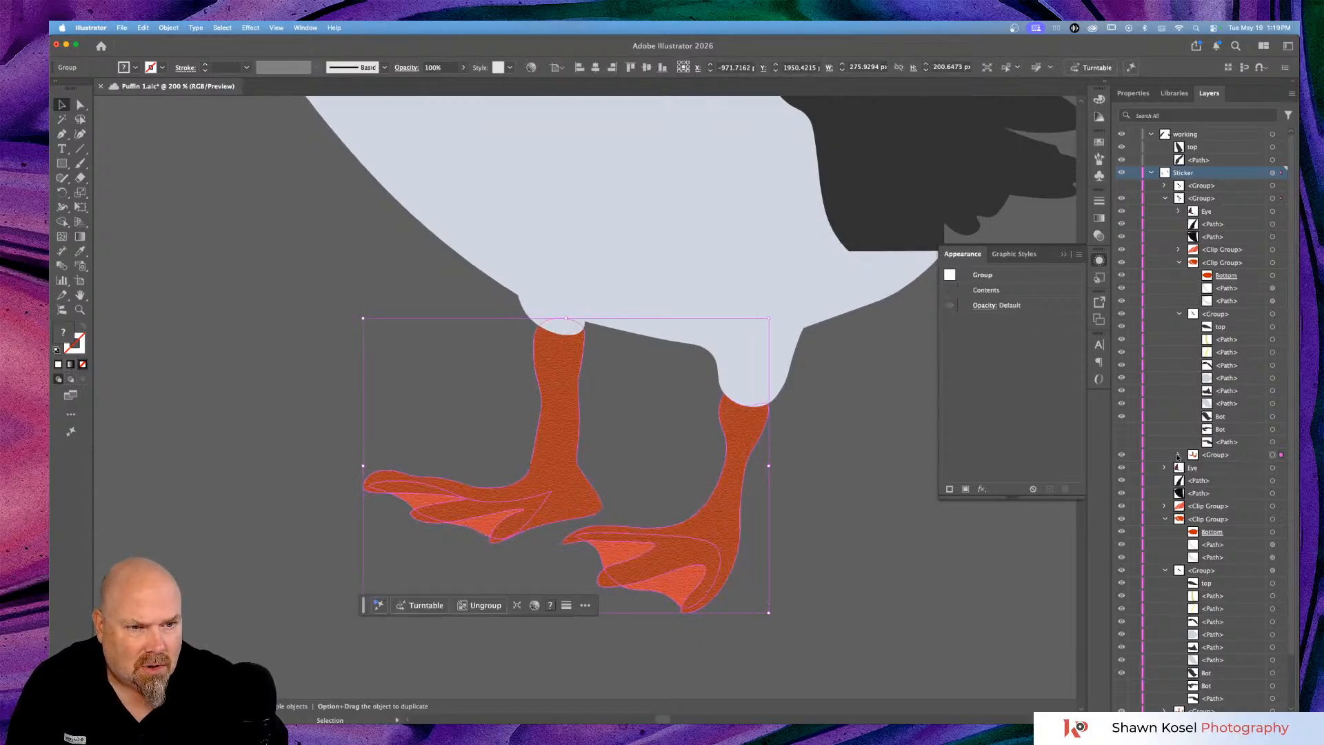
click(1179, 455)
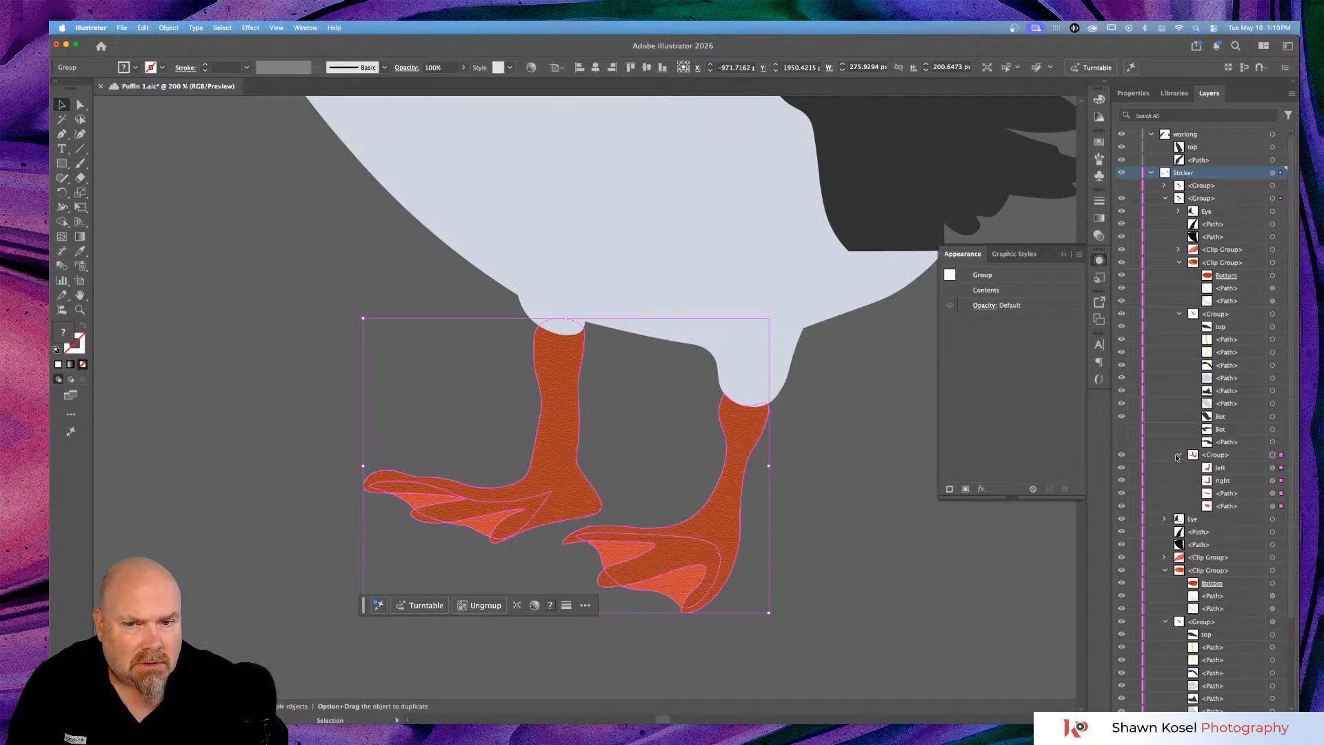
click(944, 572)
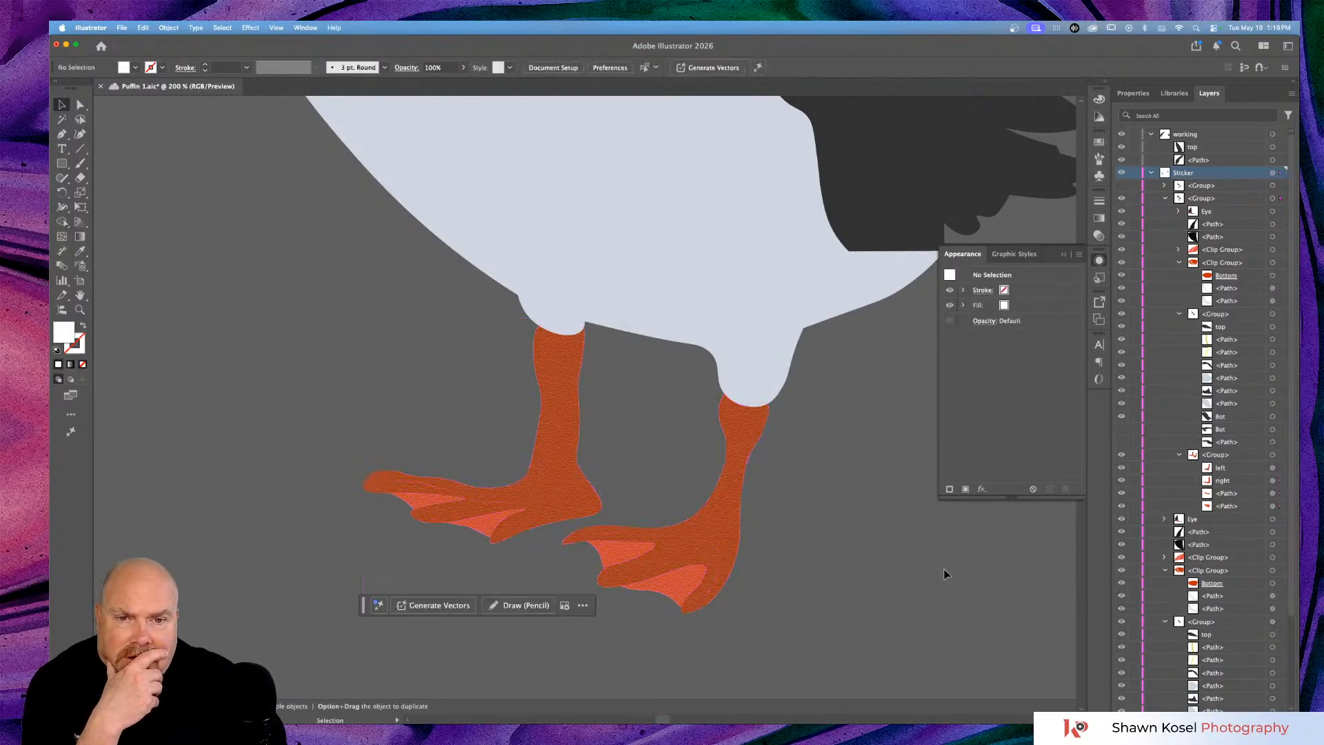
Check the upper fill of the "left" leg path by hiding it and showing it again.
key(super+equal)
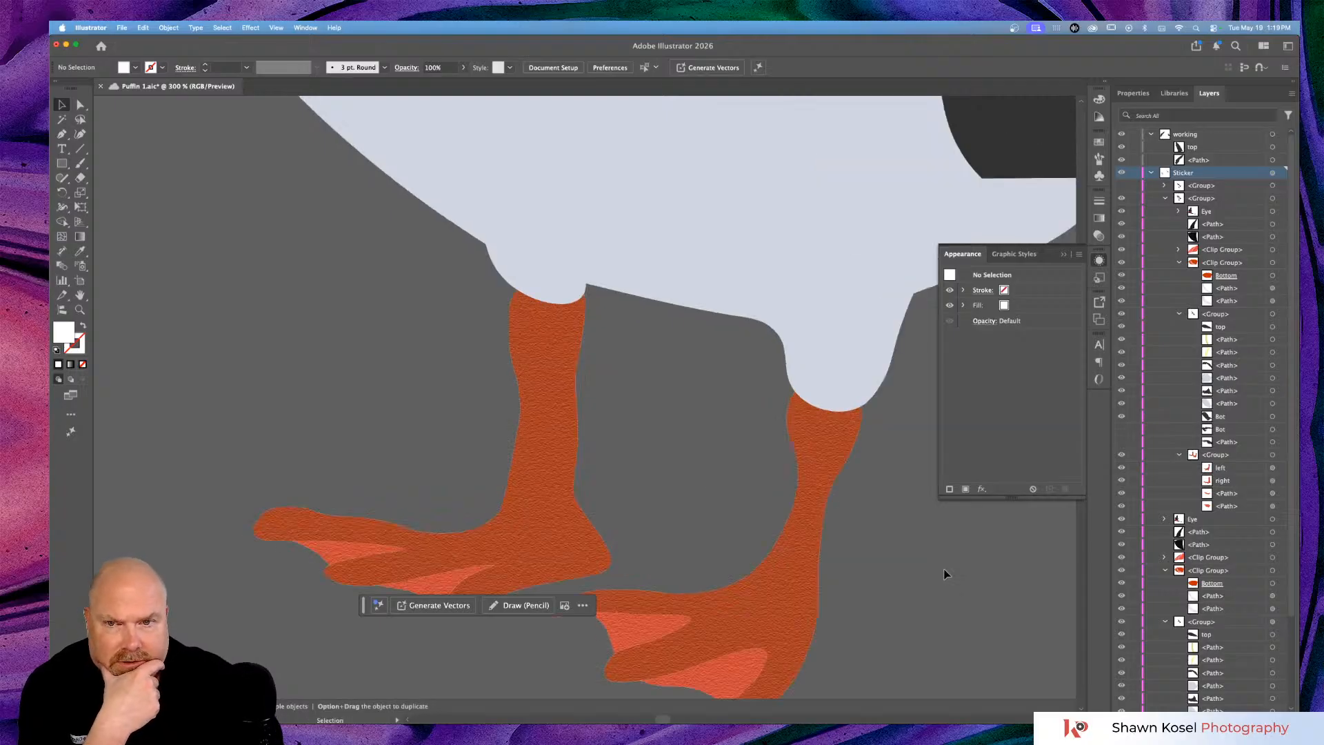
scroll(941, 571, down, 2)
scroll(941, 571, right, 2)
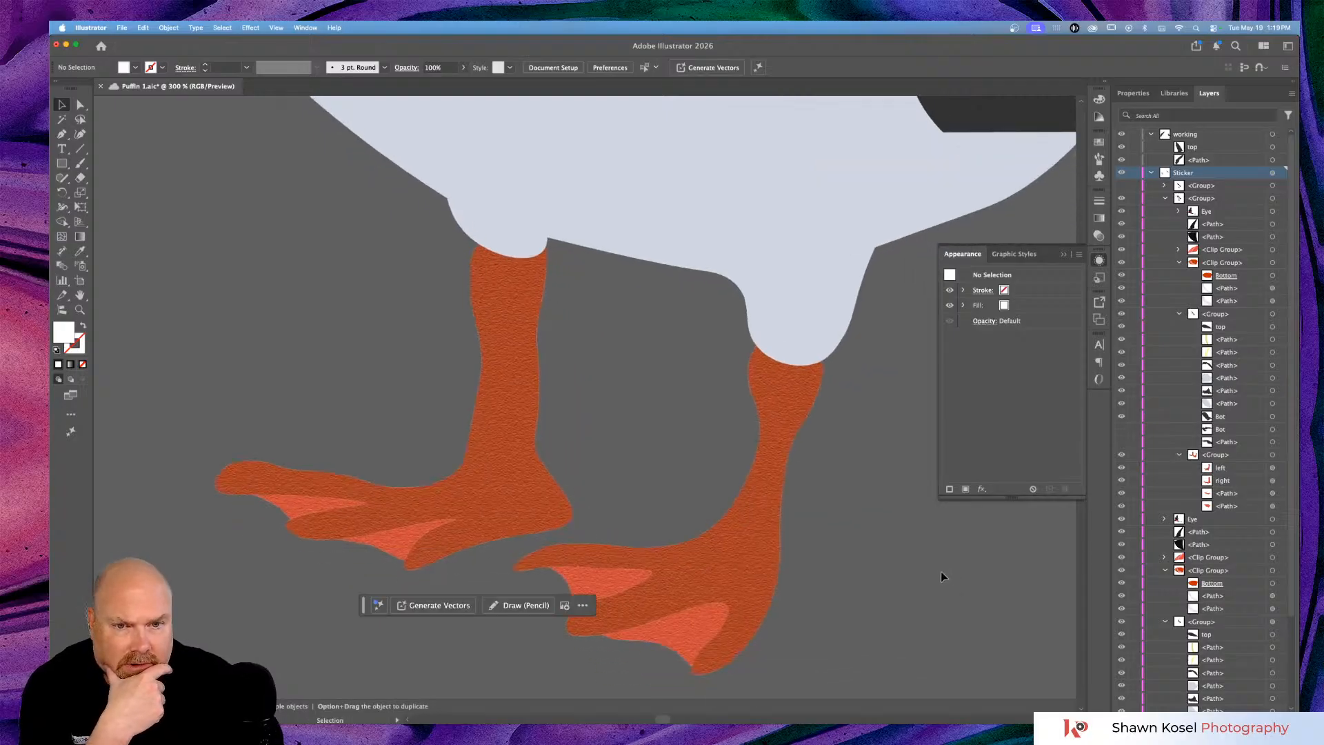
click(1272, 468)
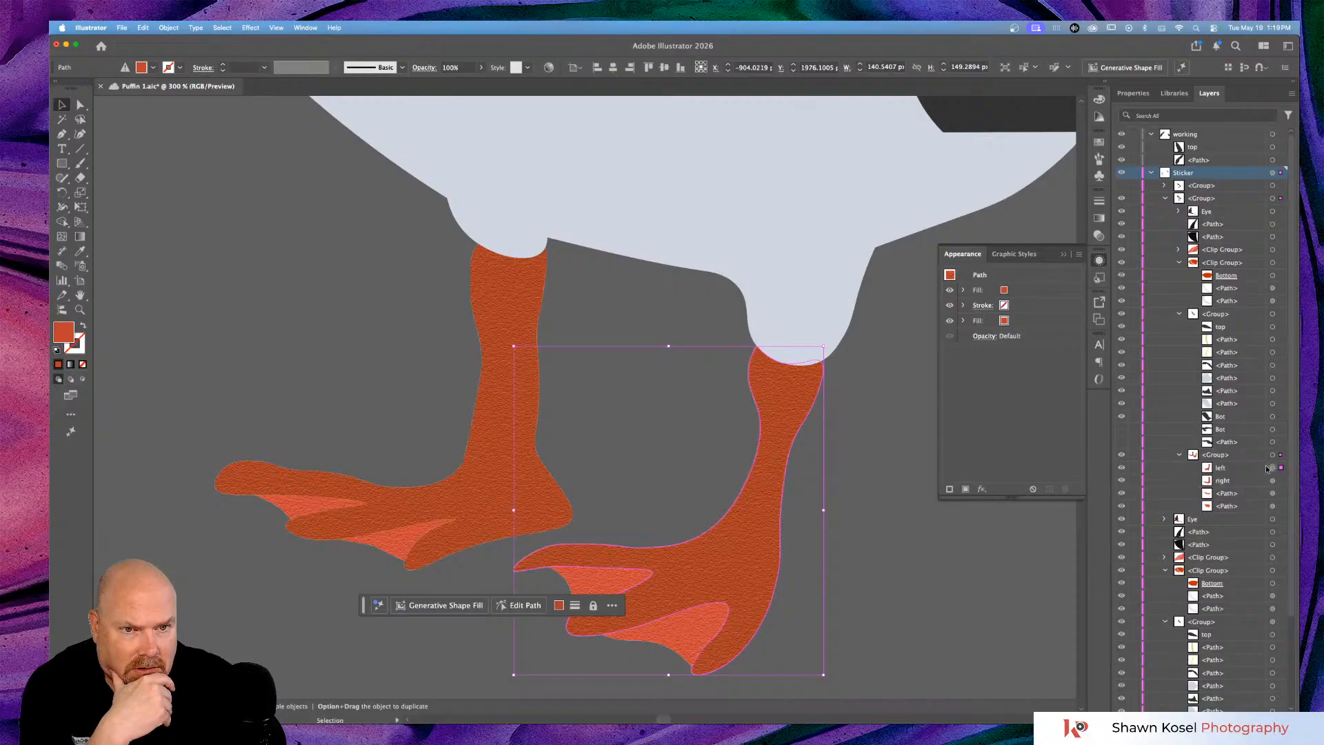
click(950, 290)
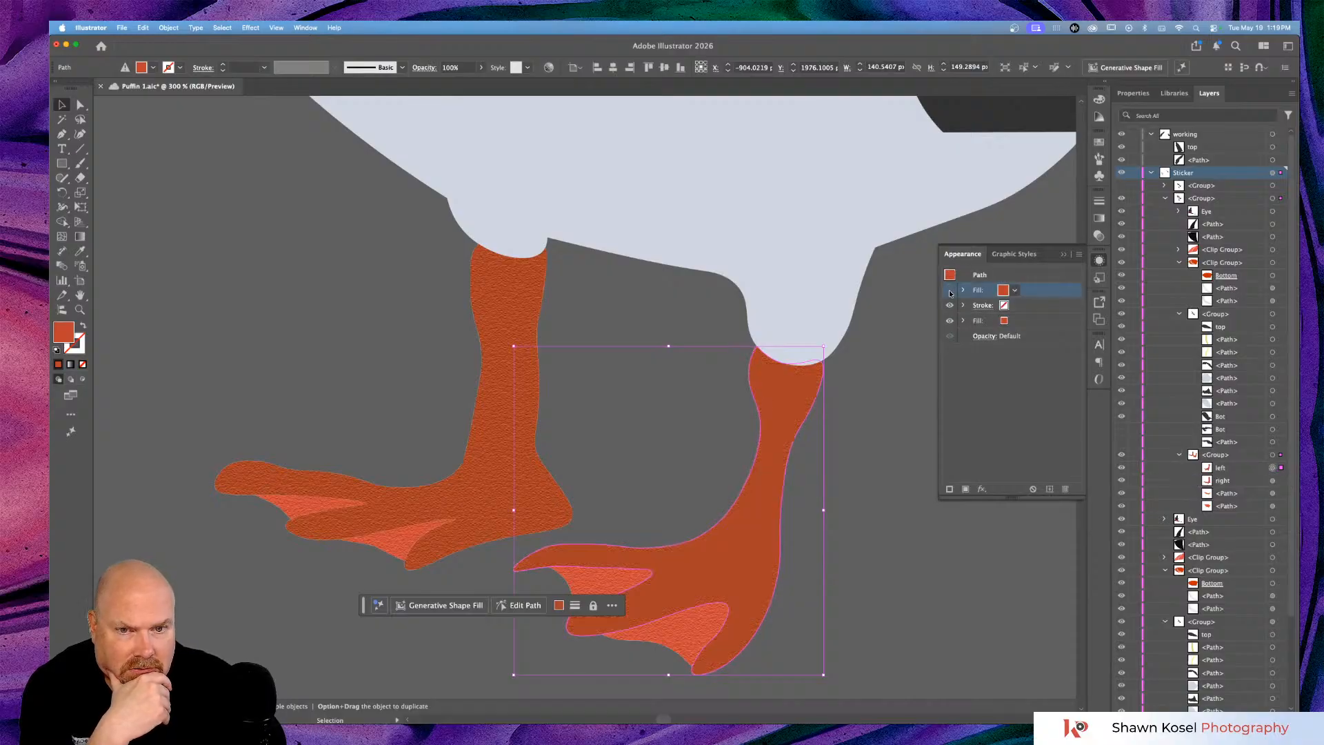
click(950, 290)
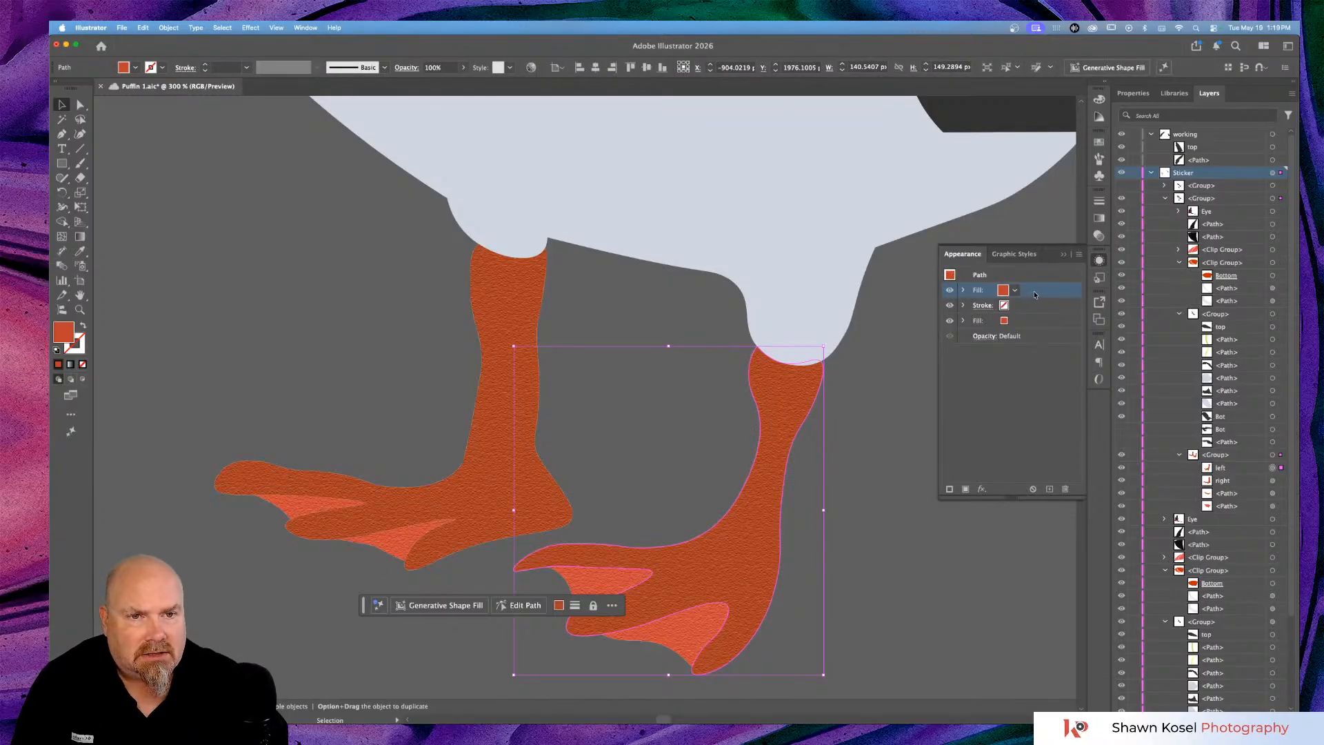
mouse_move(1034, 296)
mouse_down()
mouse_move(1038, 314)
mouse_move(1034, 293)
mouse_up()
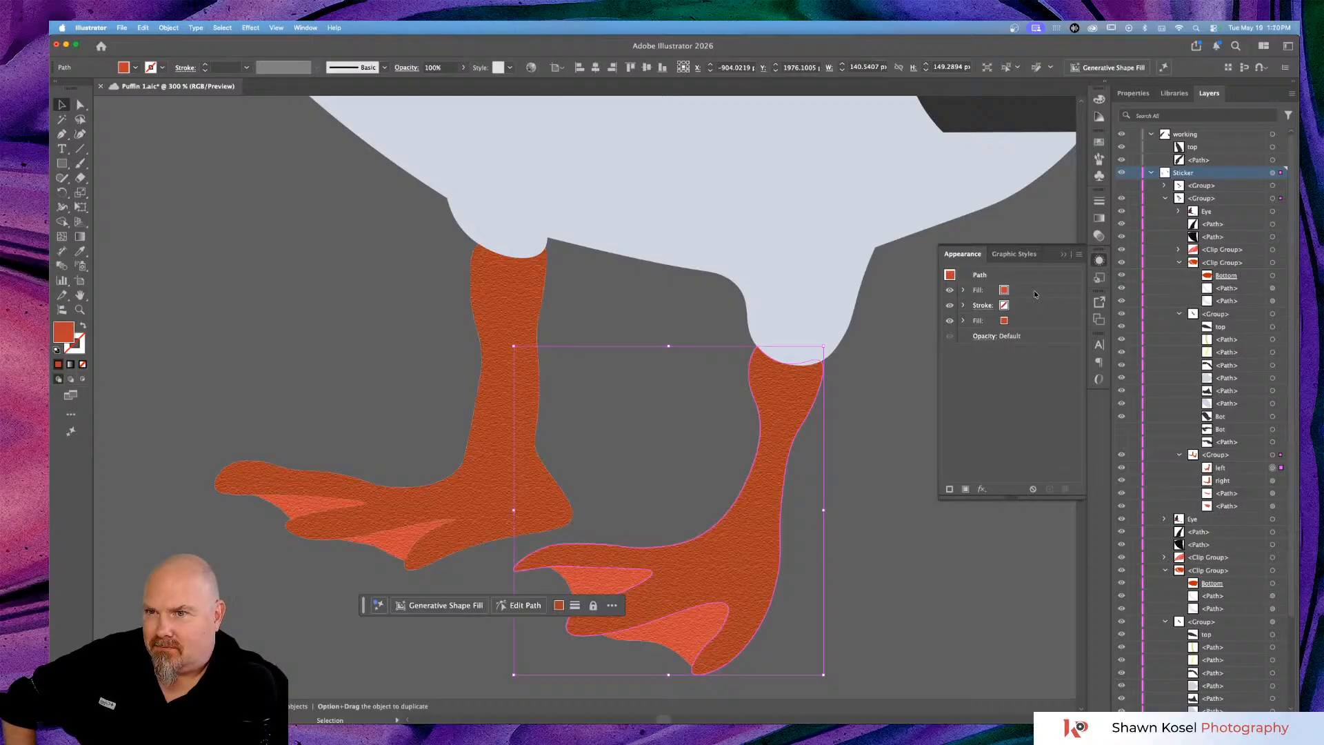
Switch to Discord in the browser, view the cattle pants image in stream-chat enlarged, and return to Illustrator.
key(a)
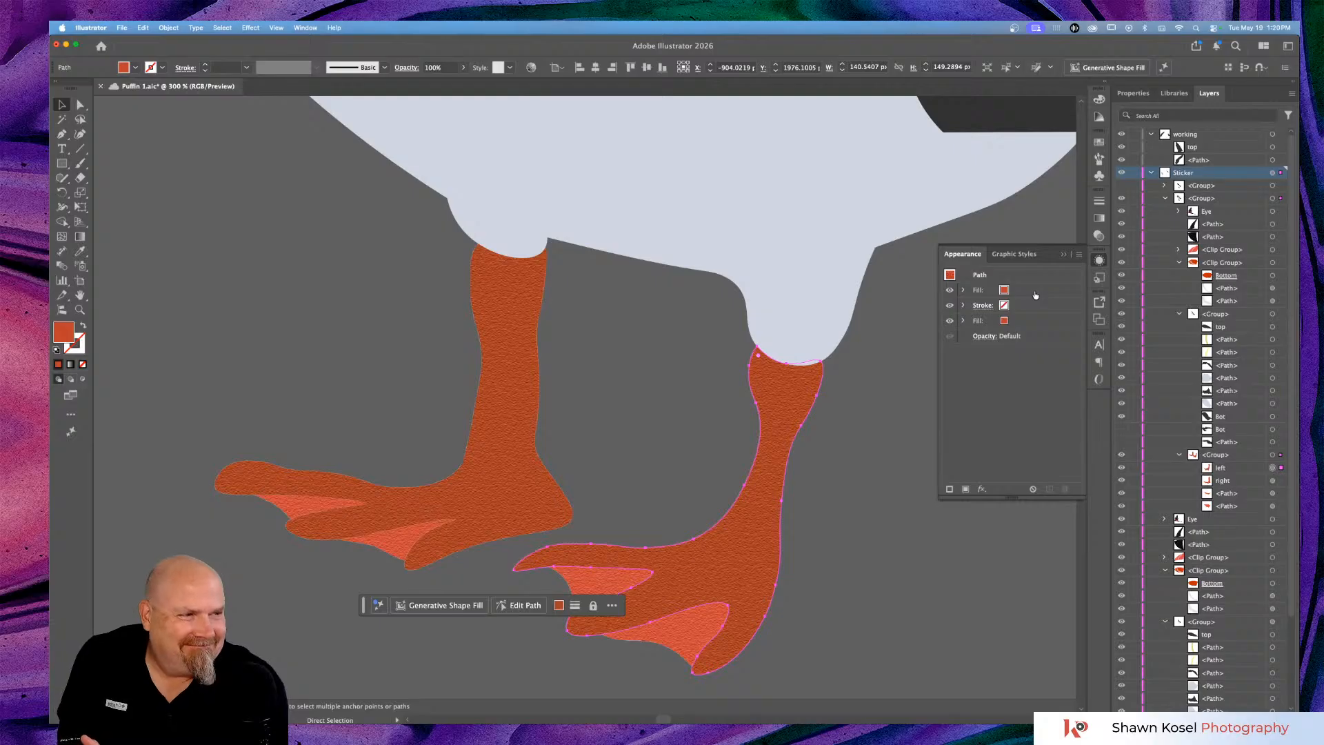
key(super+Tab)
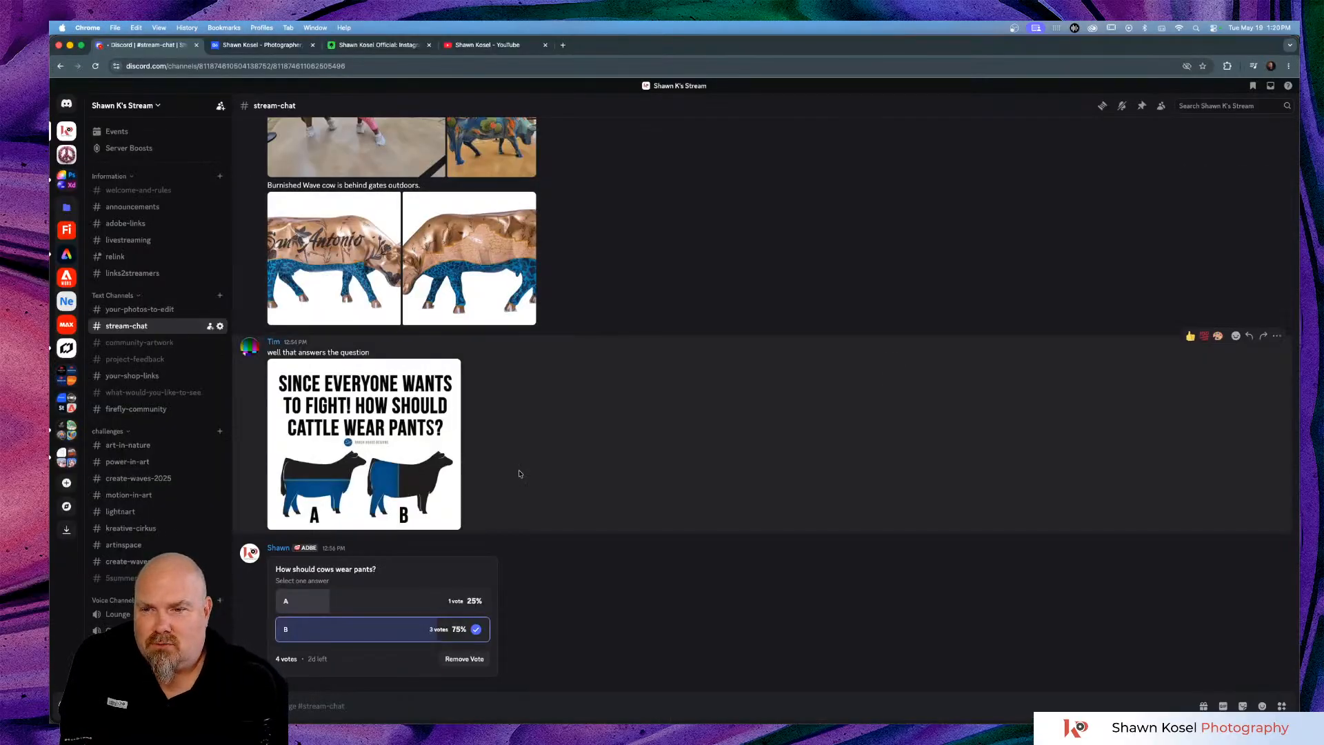
click(373, 462)
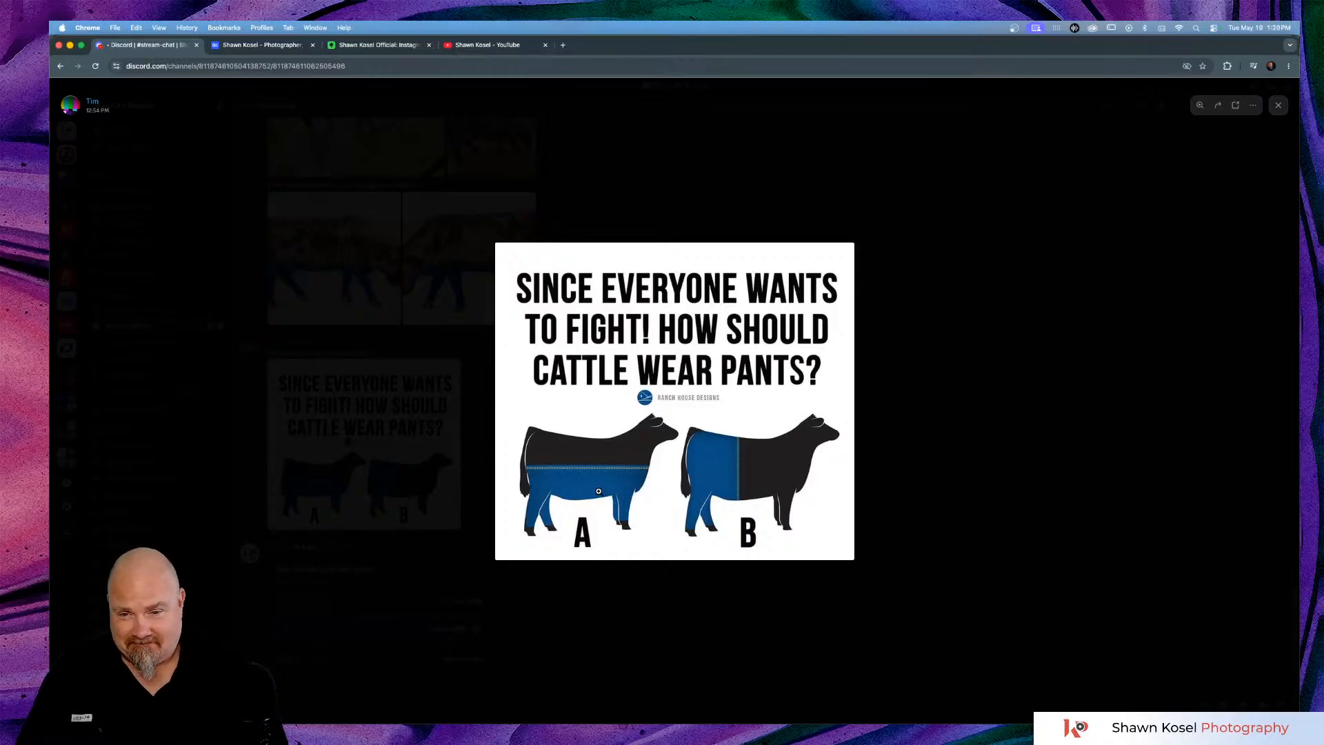
click(648, 461)
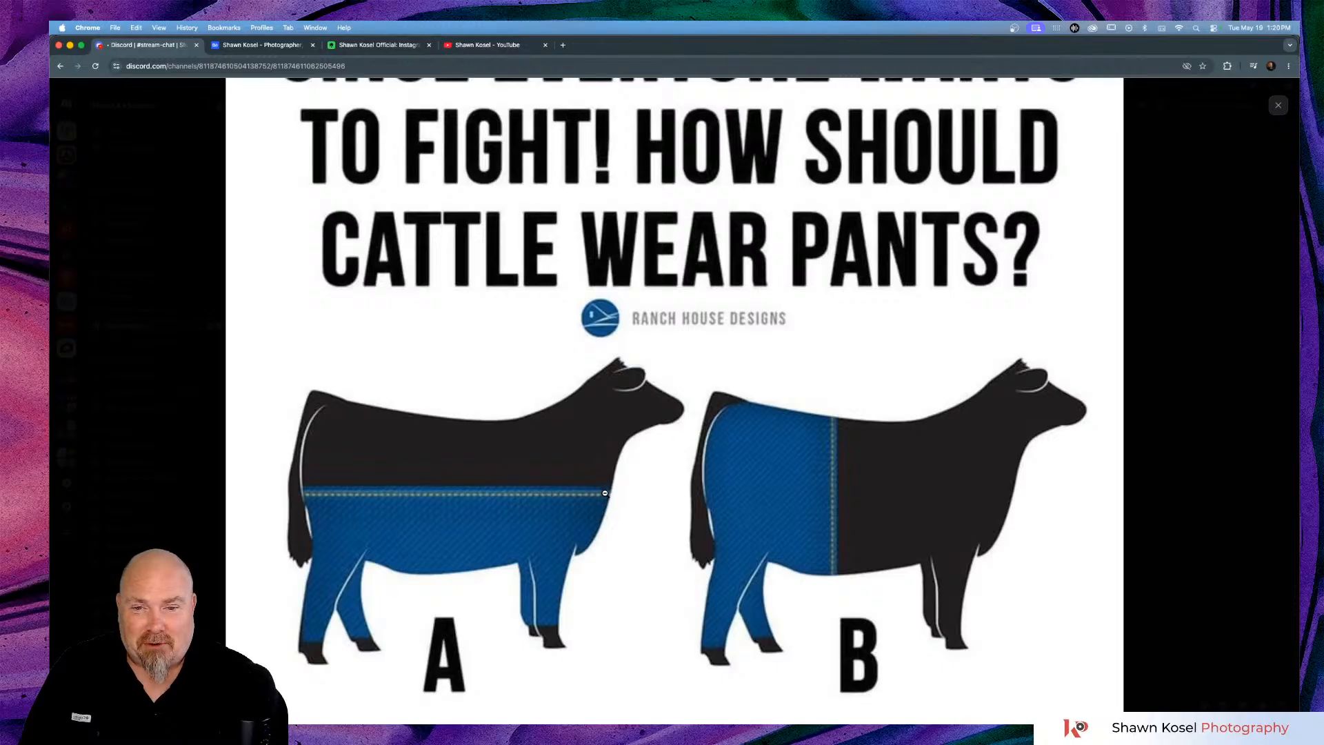
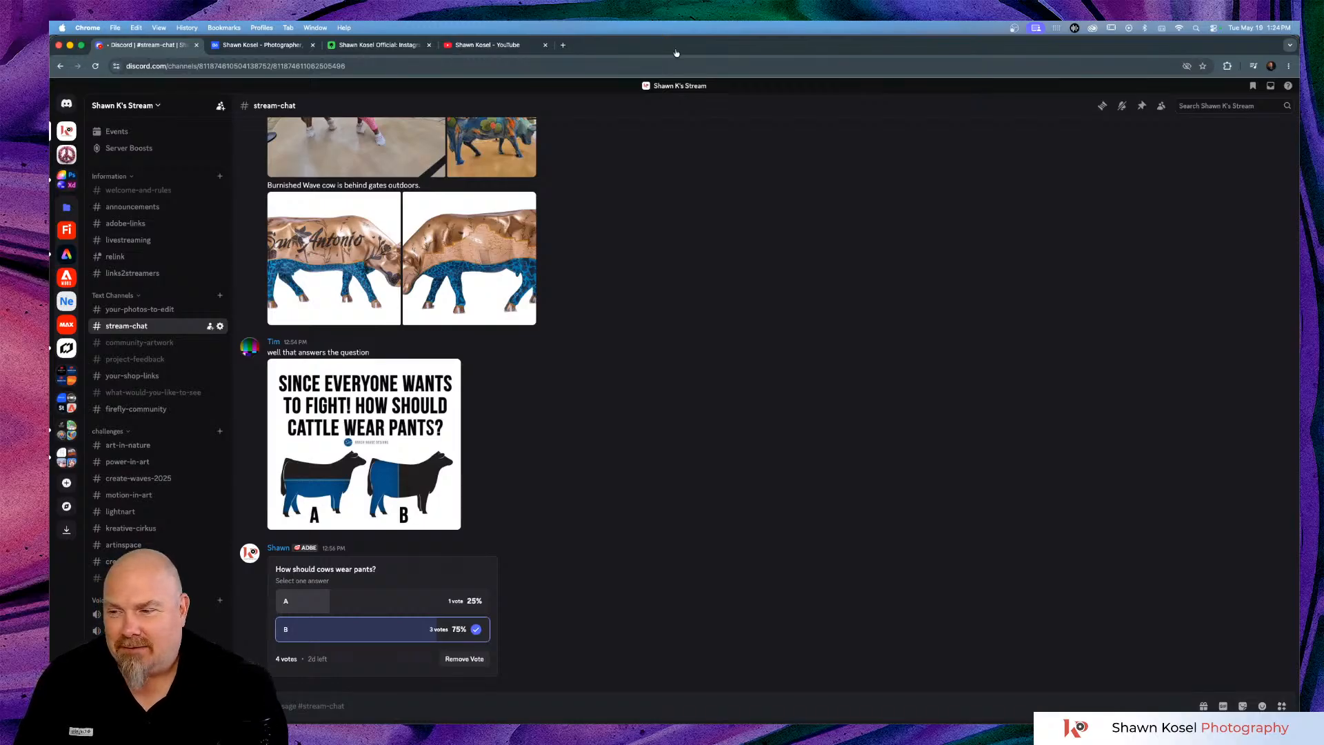
key(super+Tab)
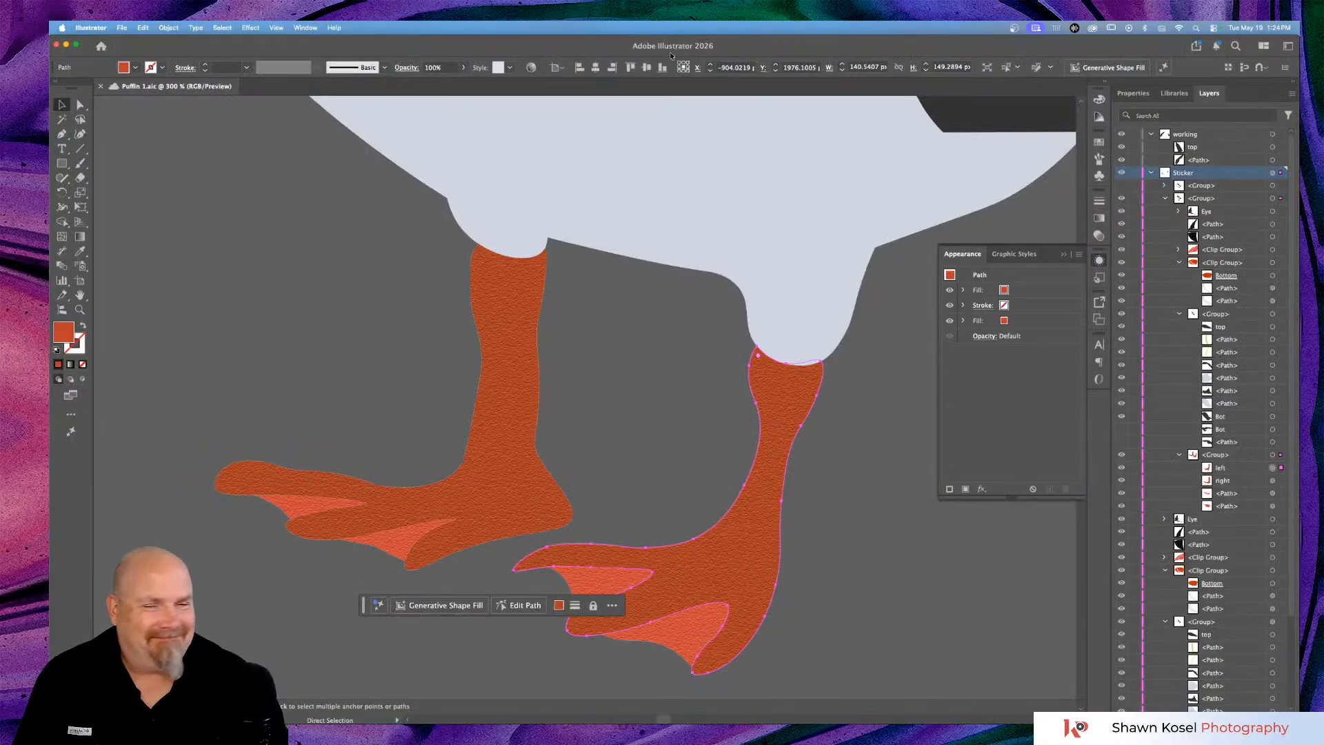
Delete the textured upper fill from the "left" and "right" leg paths of the puffin copy.
key(v)
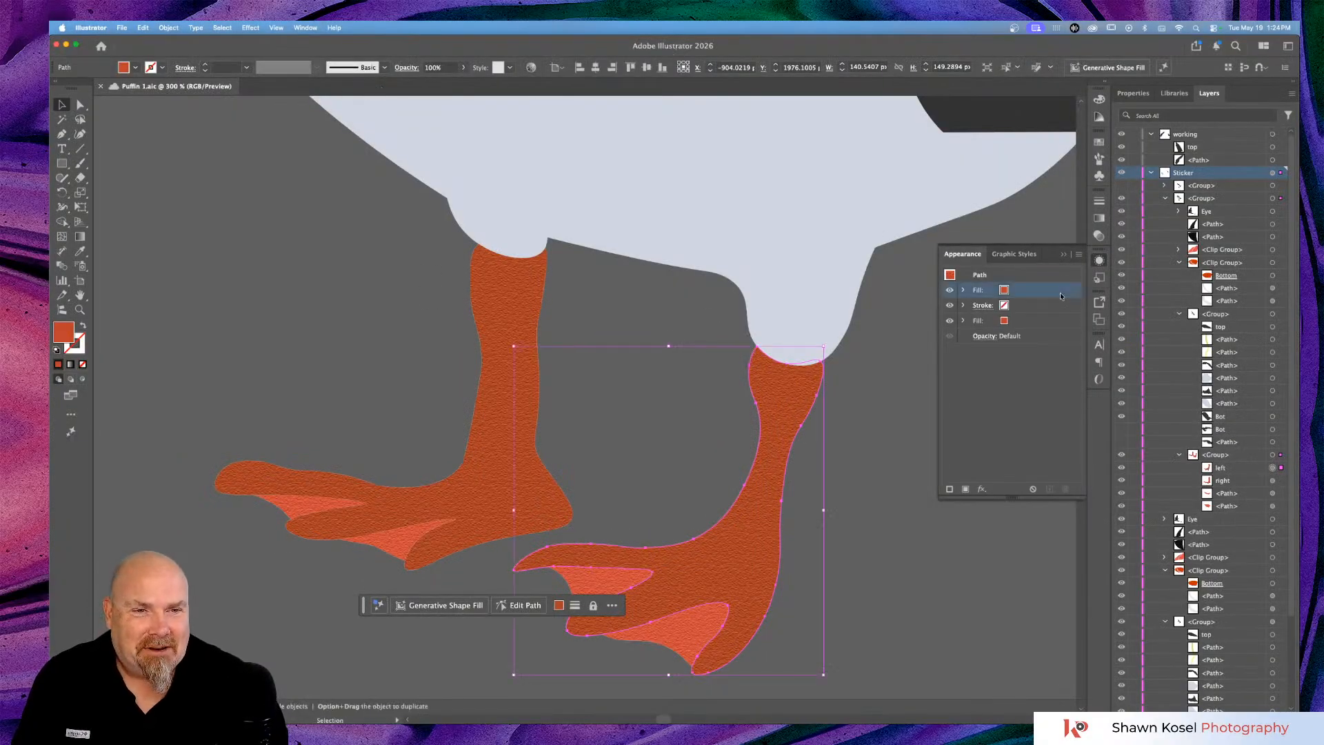
click(1065, 489)
click(1272, 481)
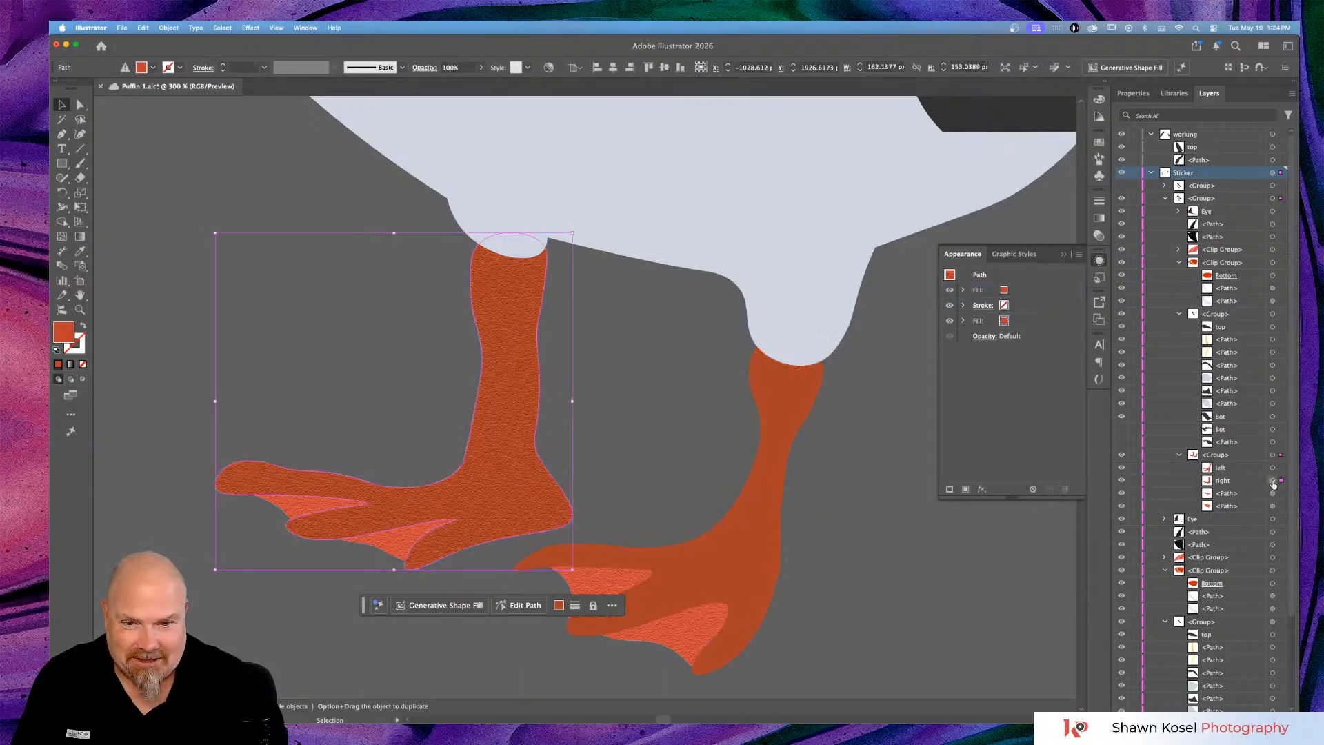
click(1045, 292)
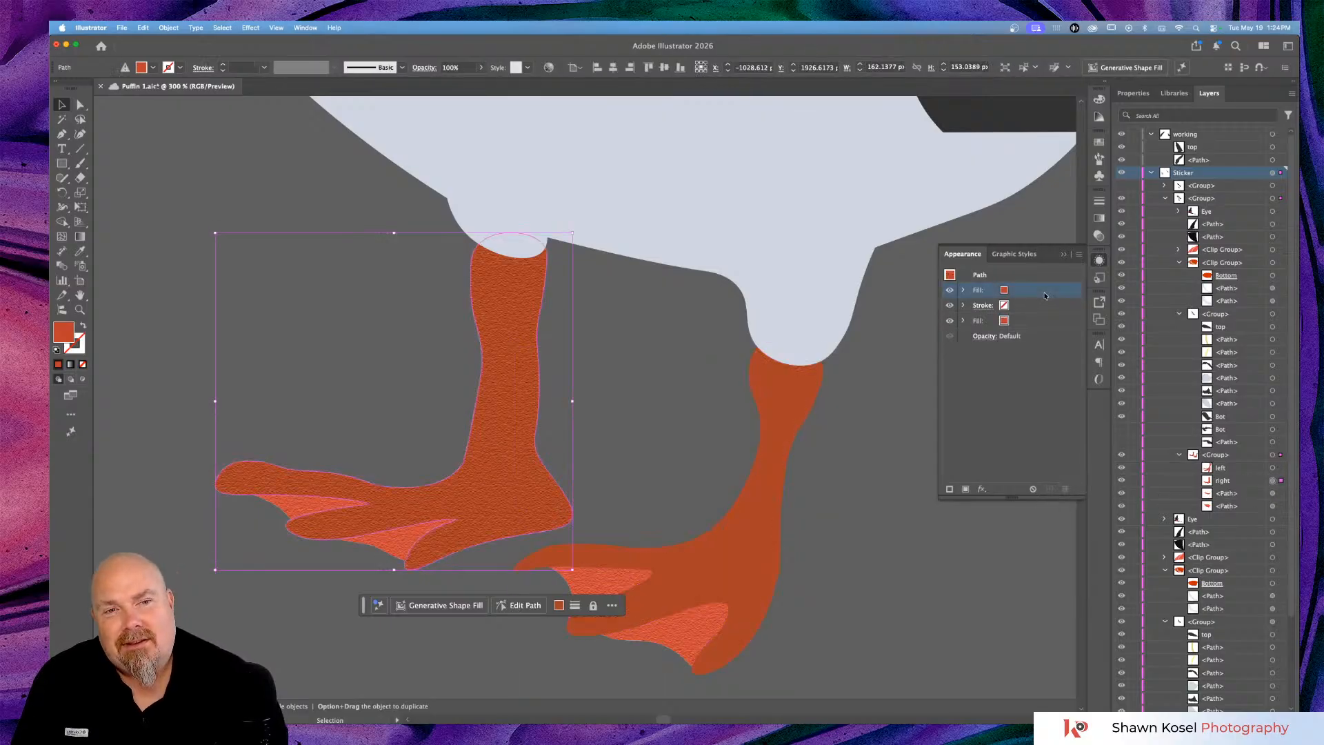
click(1066, 489)
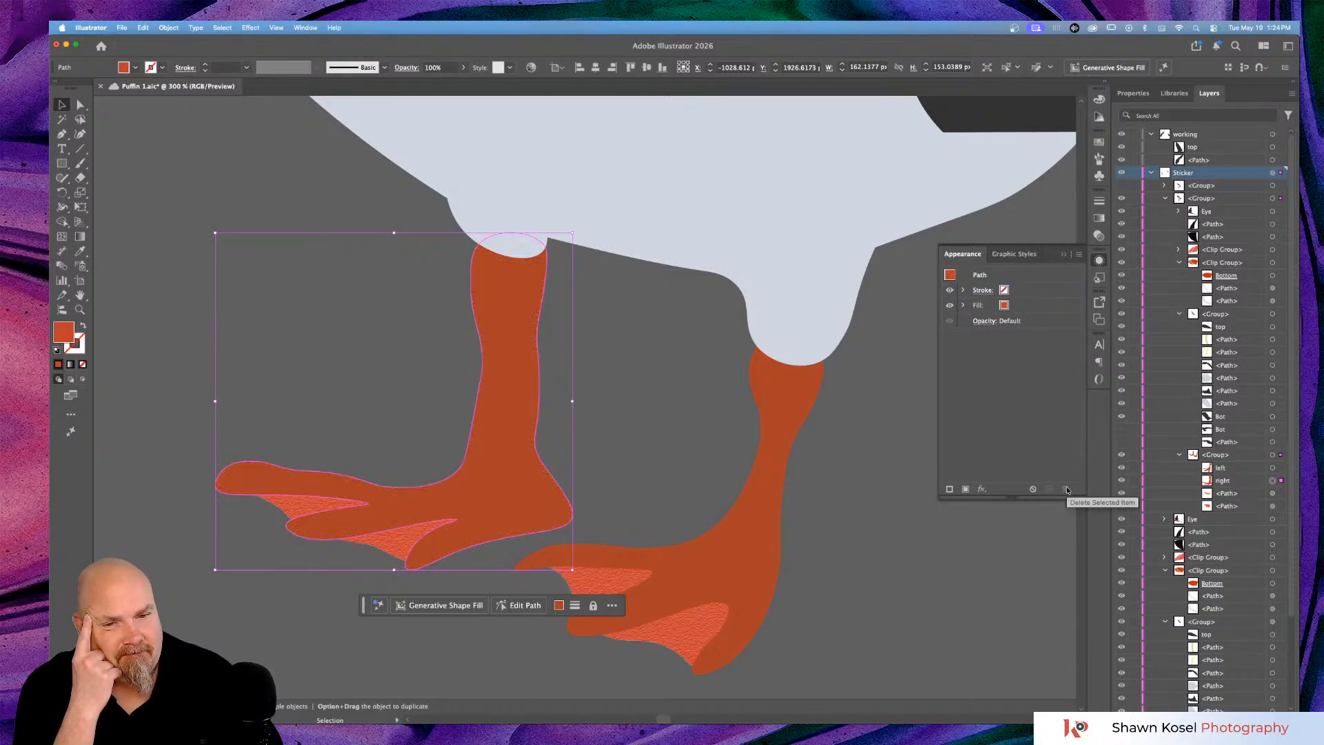
Delete the textured upper fill from the two webbing paths below the "right" path in the puffin copy's legs group.
click(1272, 493)
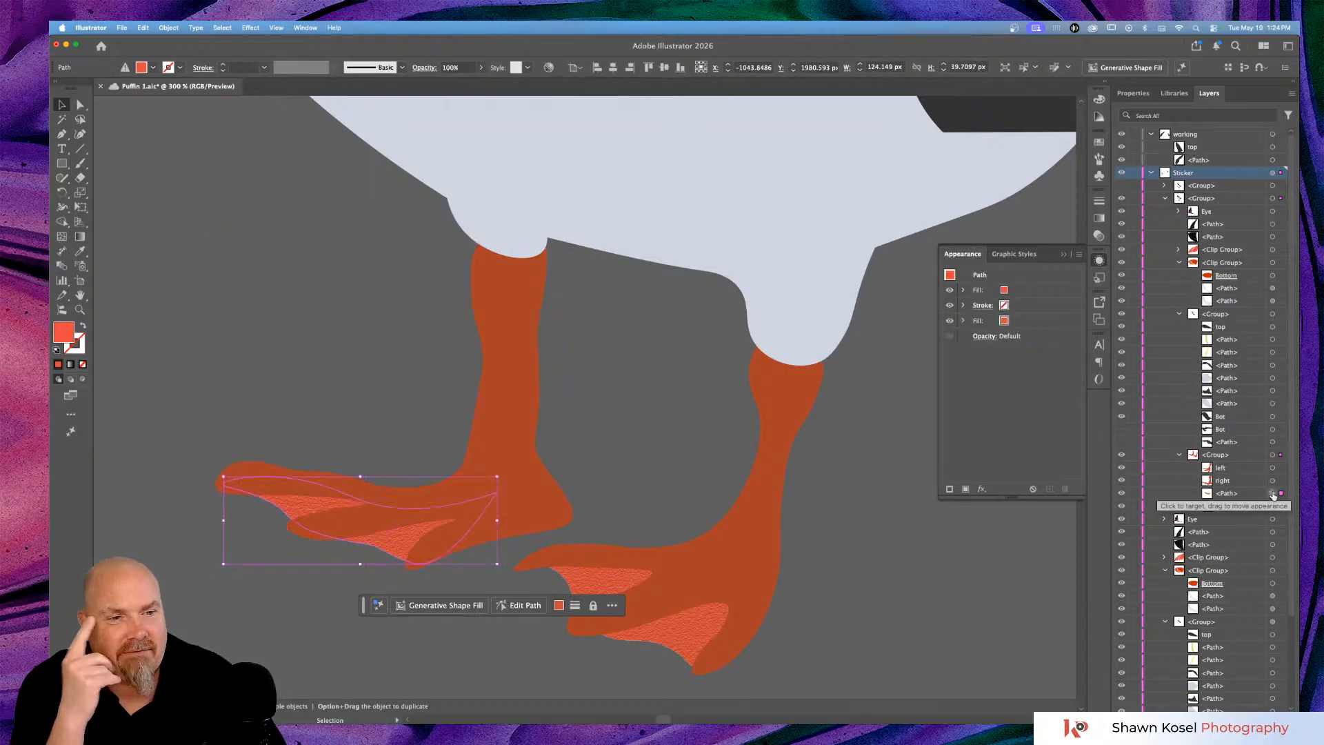
click(1052, 293)
click(1066, 489)
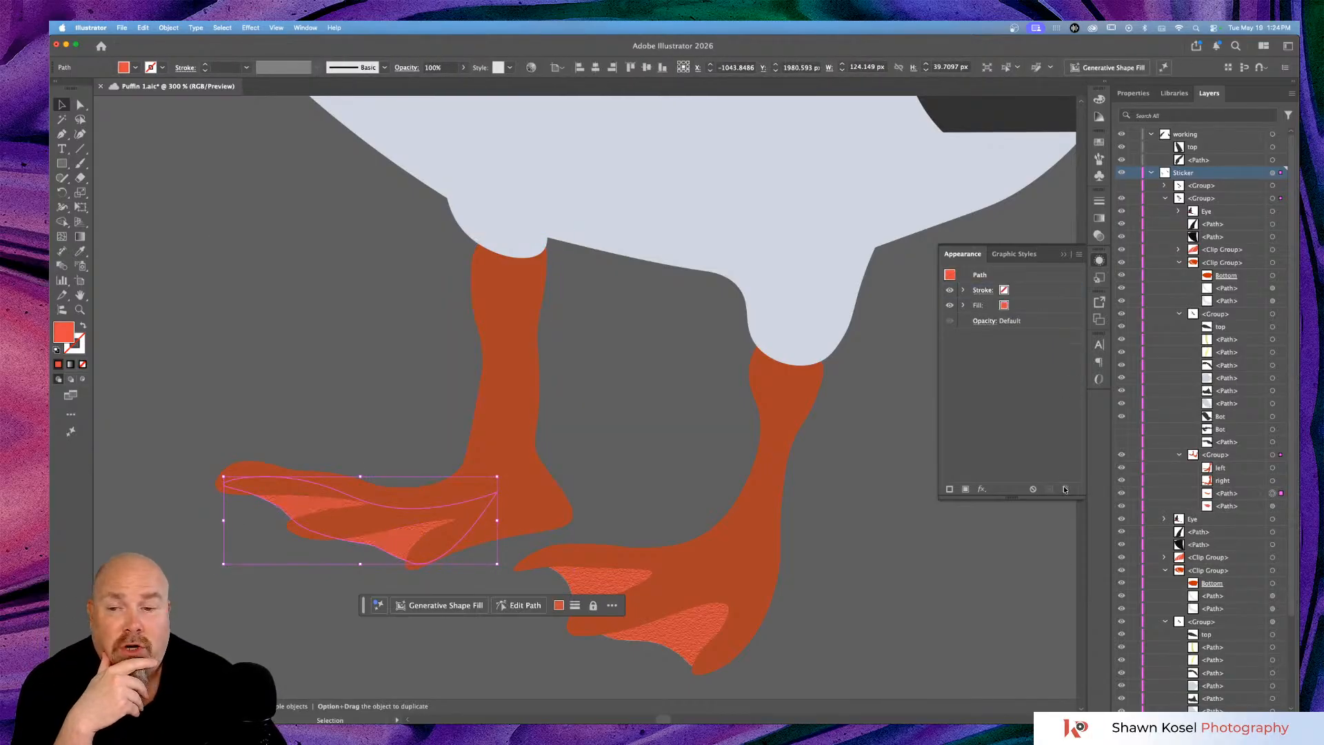
click(1272, 506)
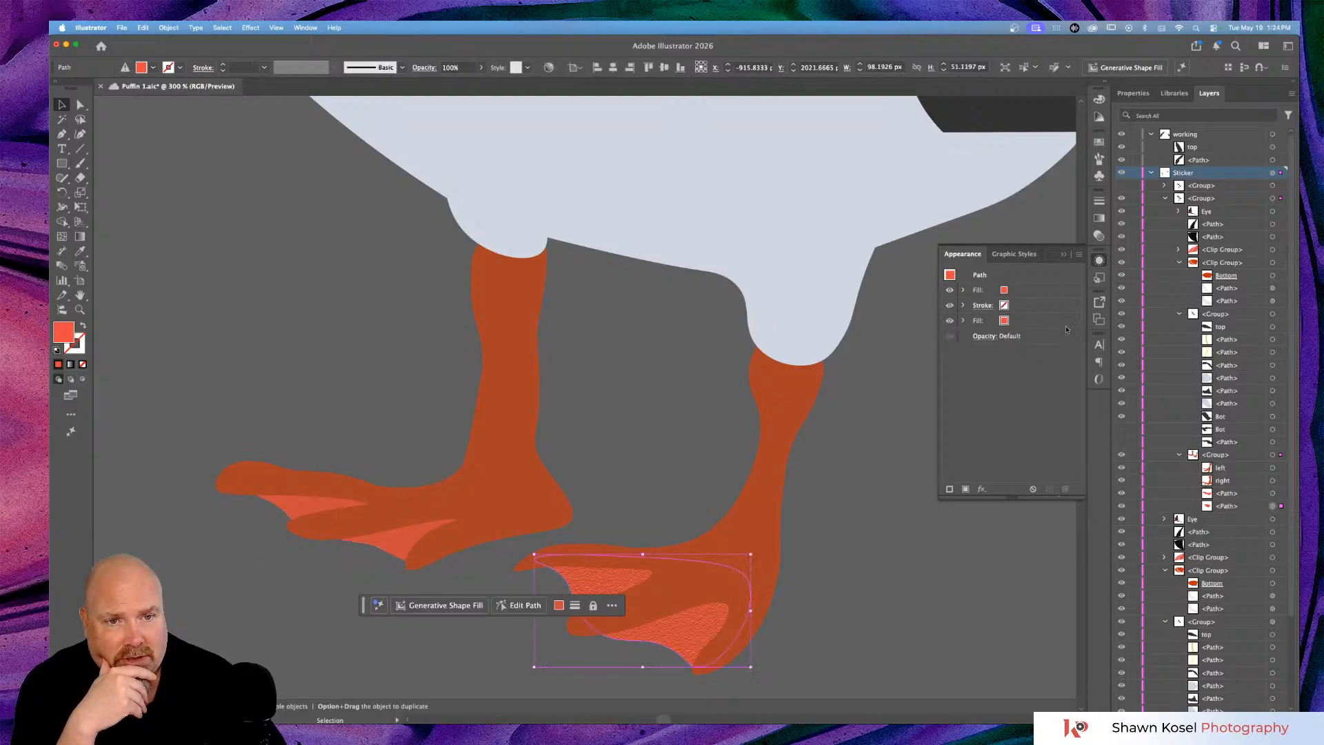
click(1053, 298)
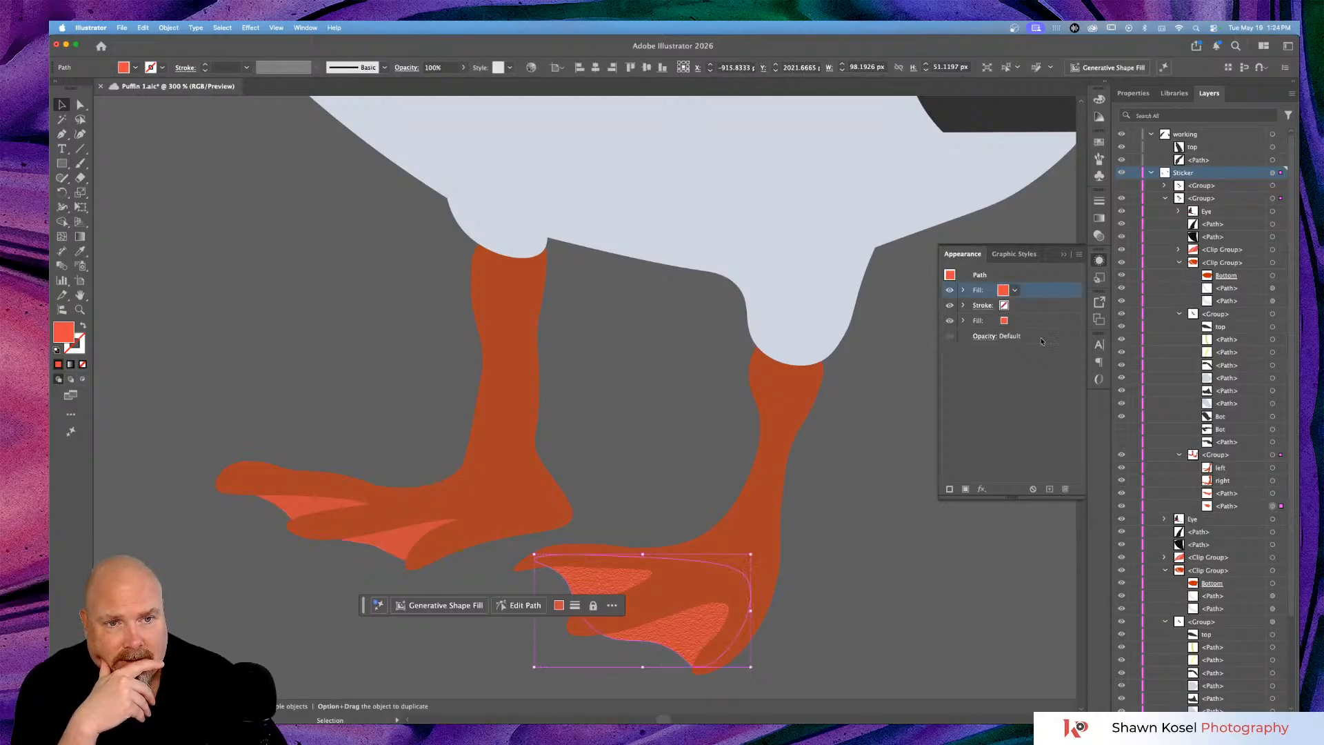
click(1065, 489)
click(860, 597)
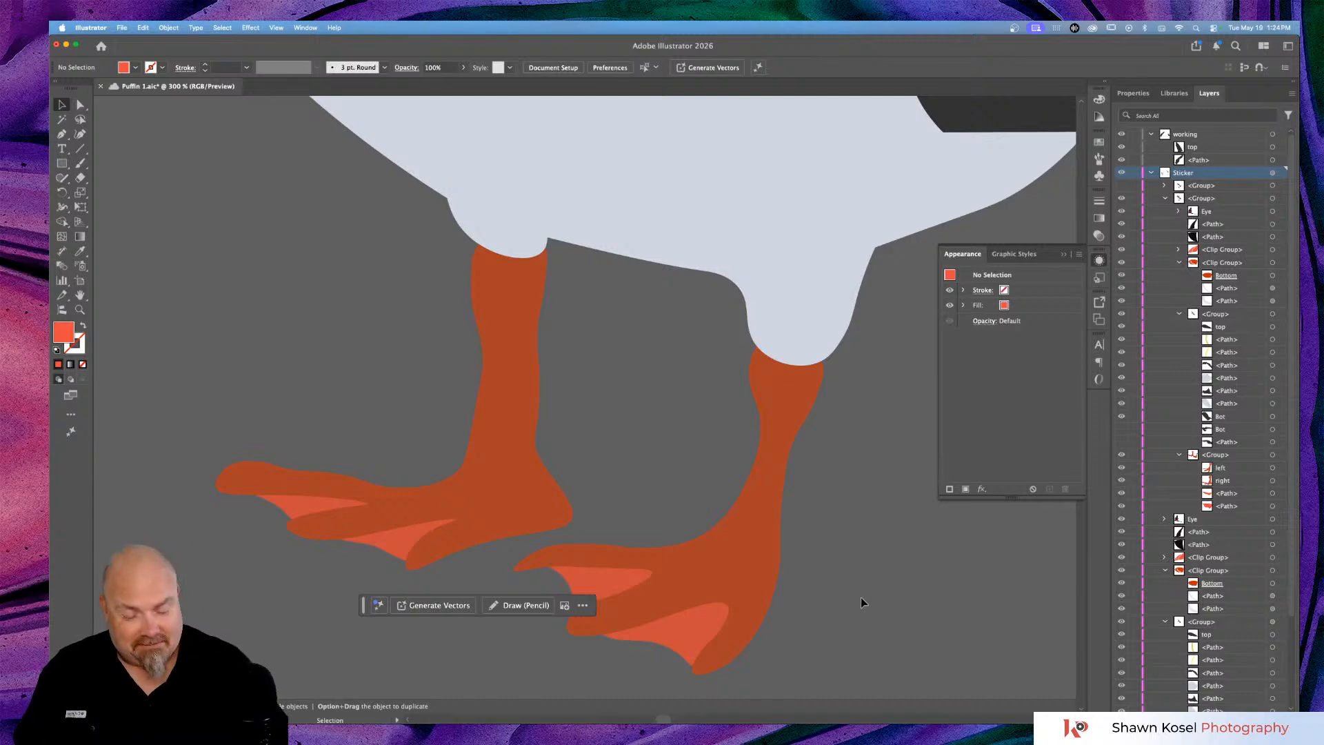
Select the entire ungrained puffin copy and generate its Turntable rotated views.
key(super+1)
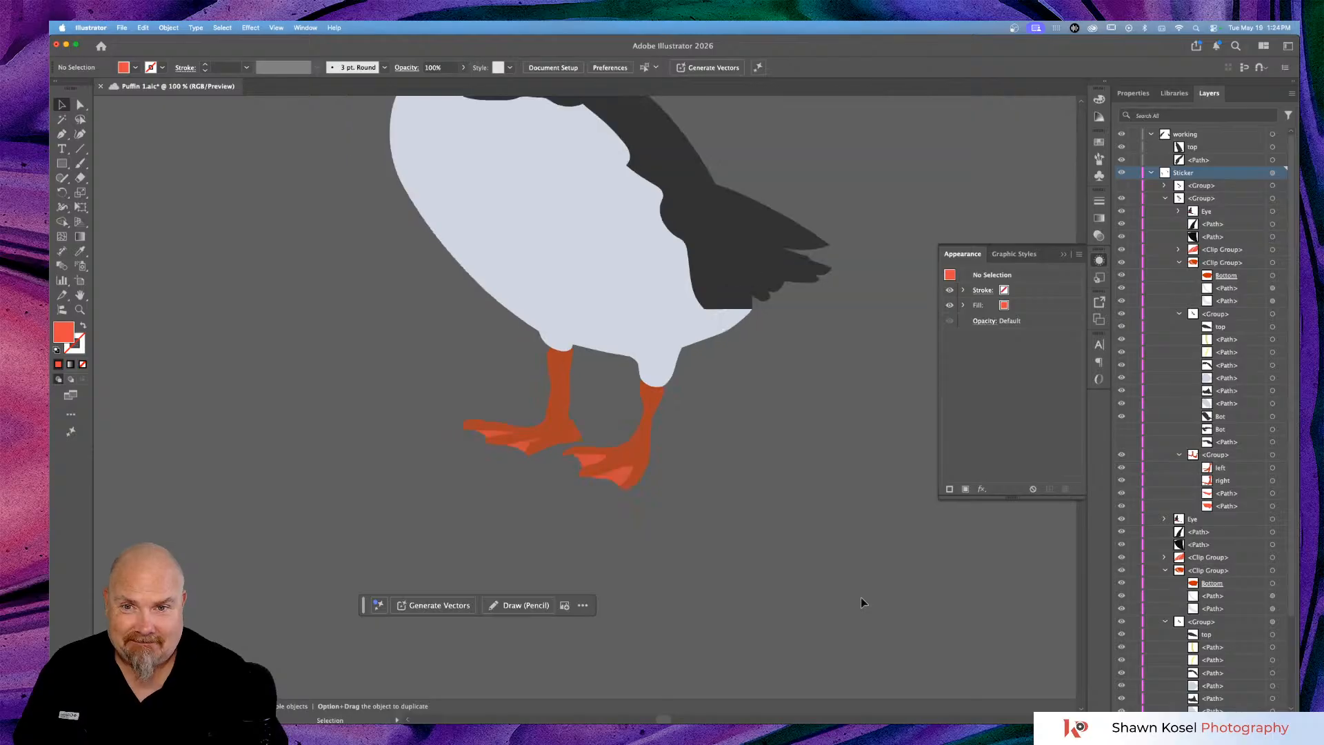
key(super+minus)
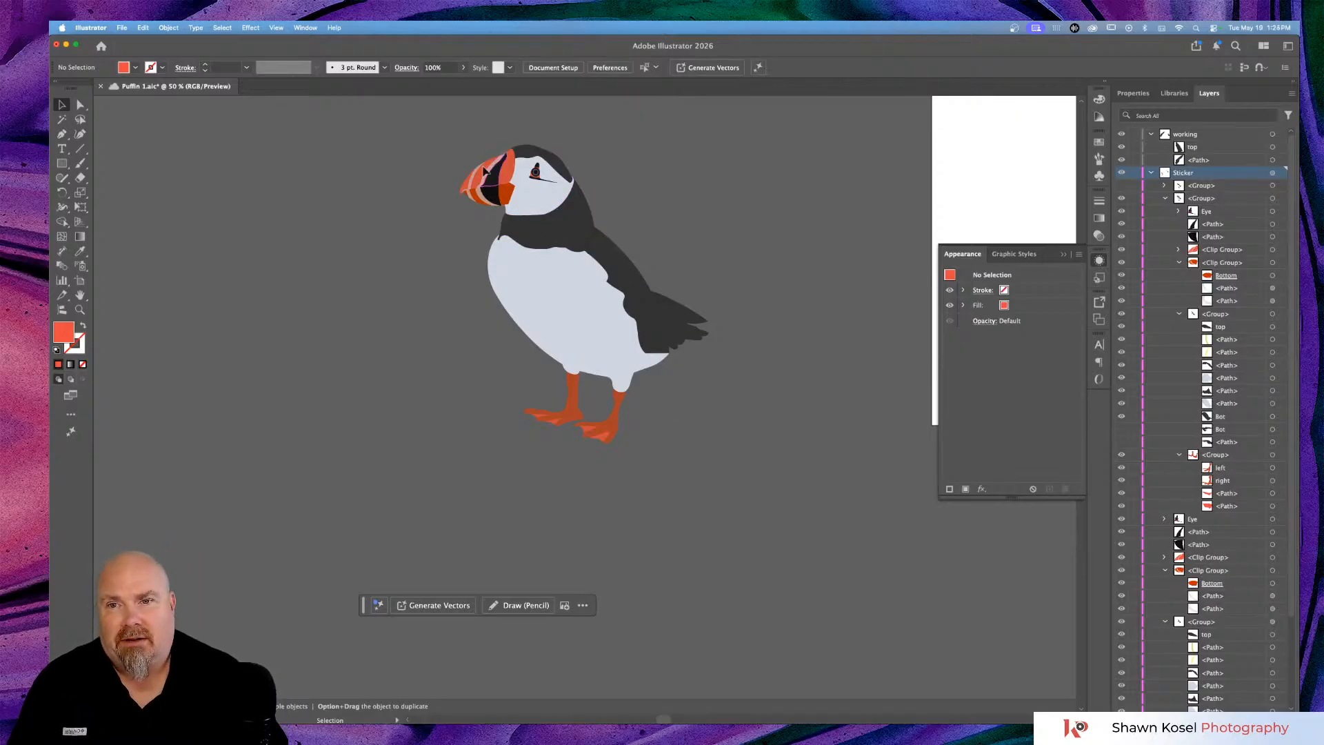
drag(404, 125, 782, 473)
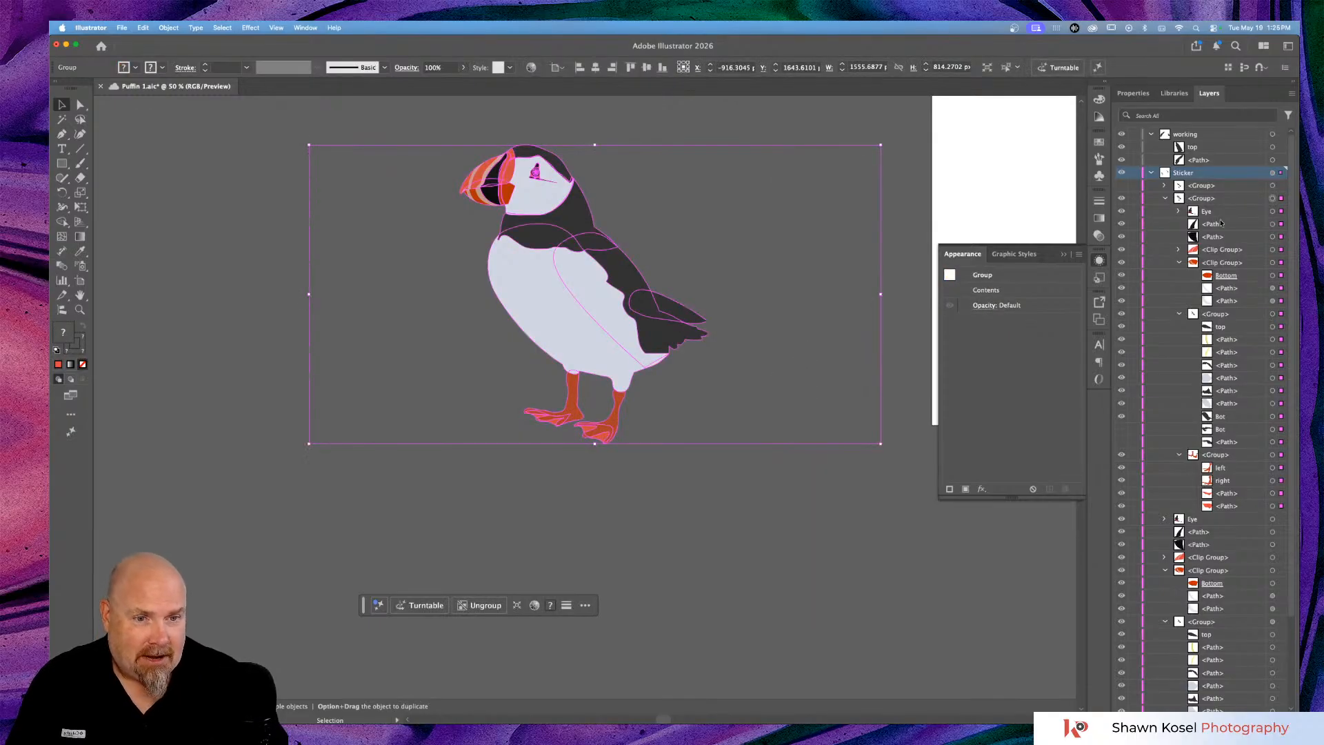
click(404, 607)
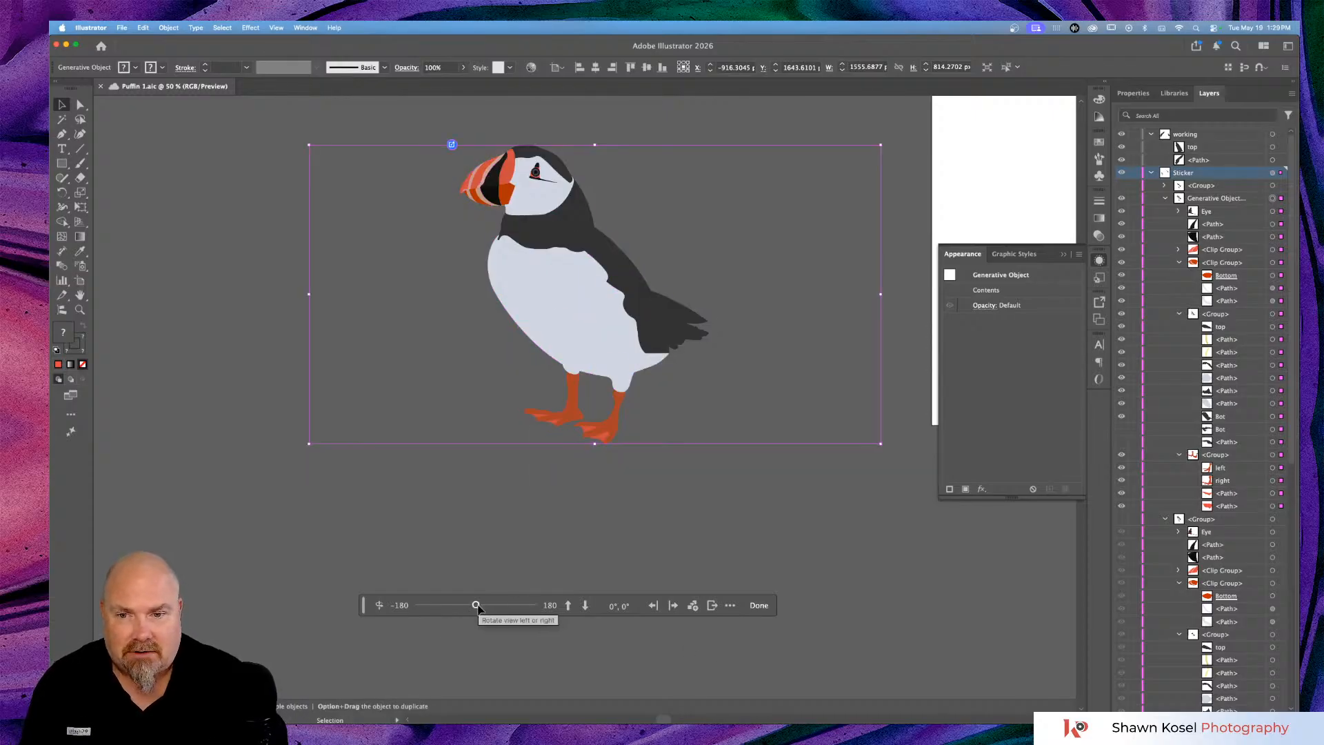
Check the puffin's paths in outline mode, return to preview and inspect the Turntable views at 60° and 120°.
key(super+y)
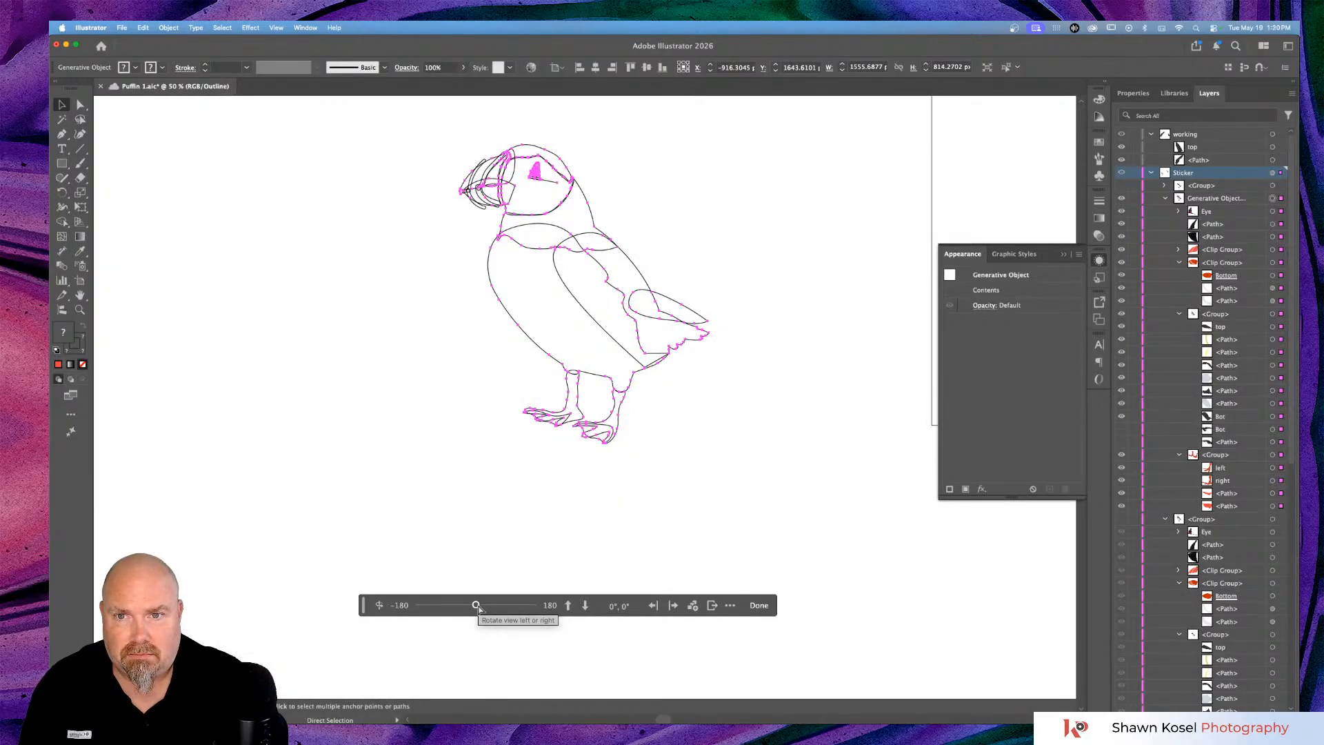
key(super+y)
drag(476, 605, 492, 608)
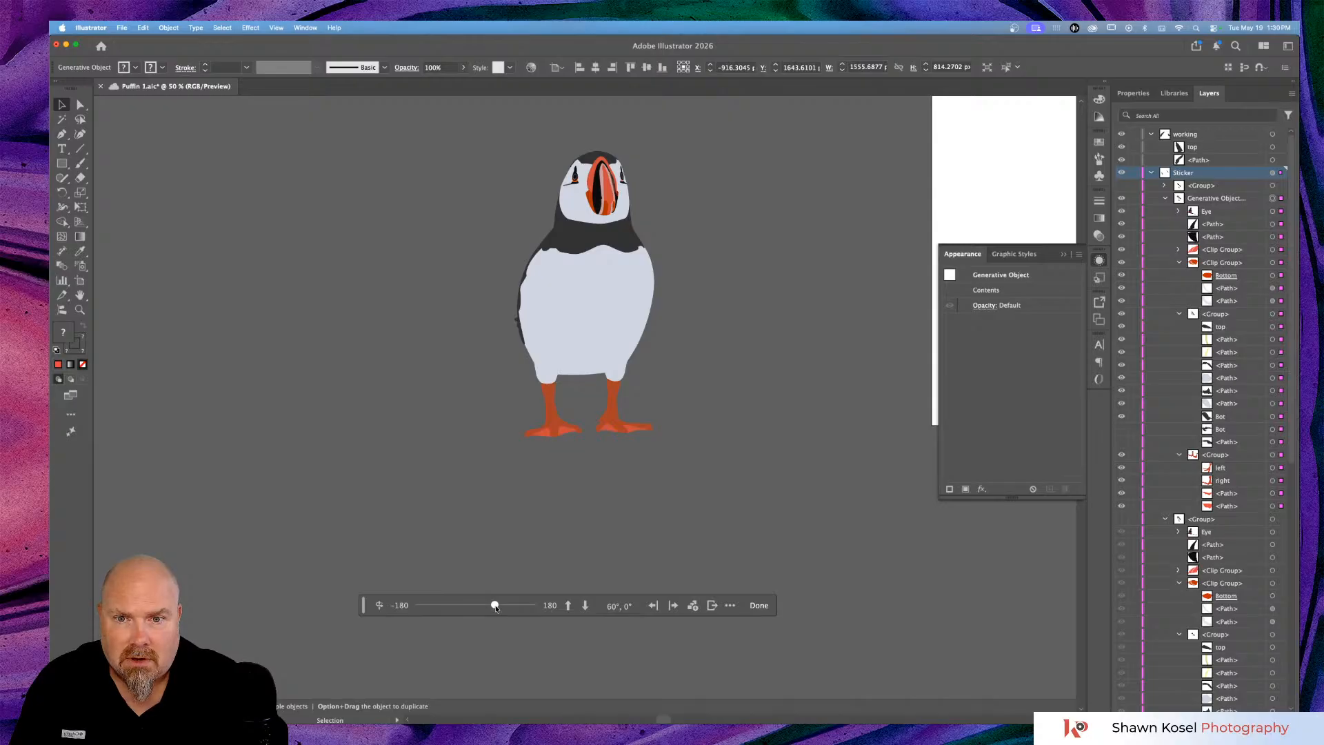
drag(495, 607, 514, 607)
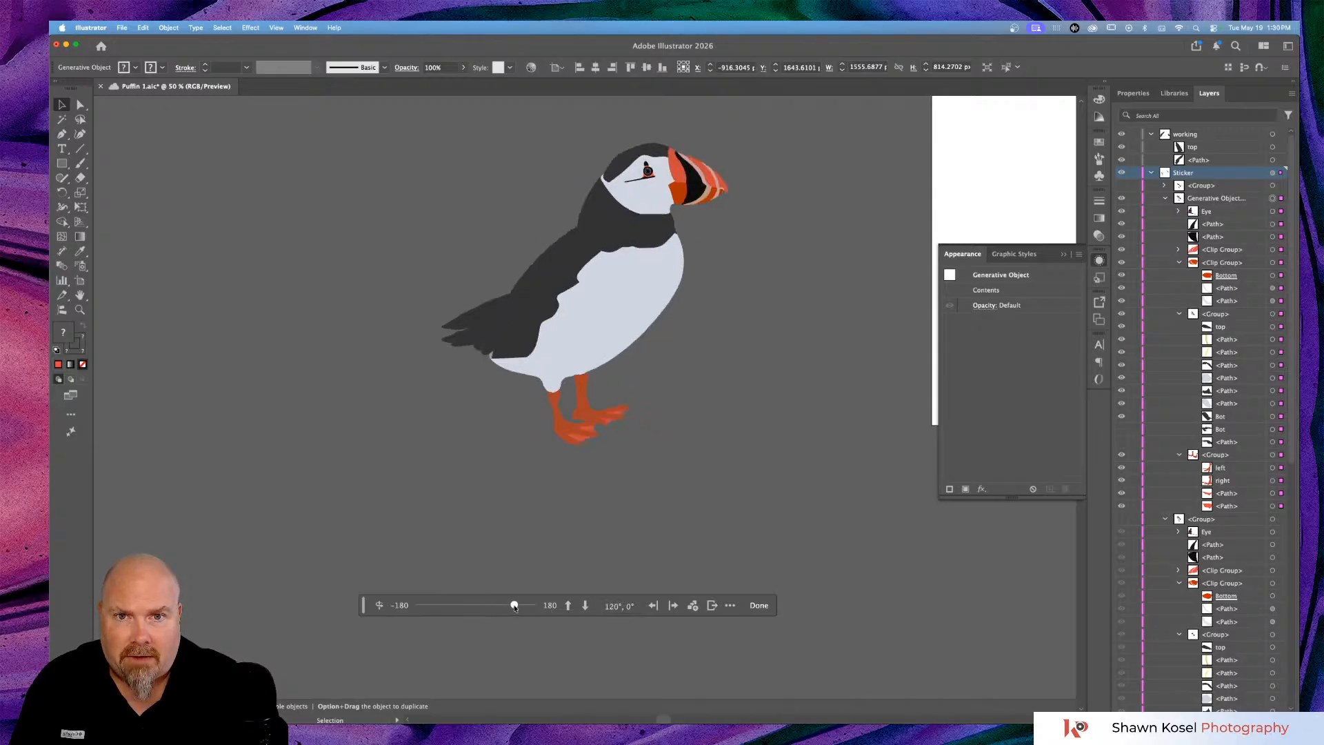
key(super+plus)
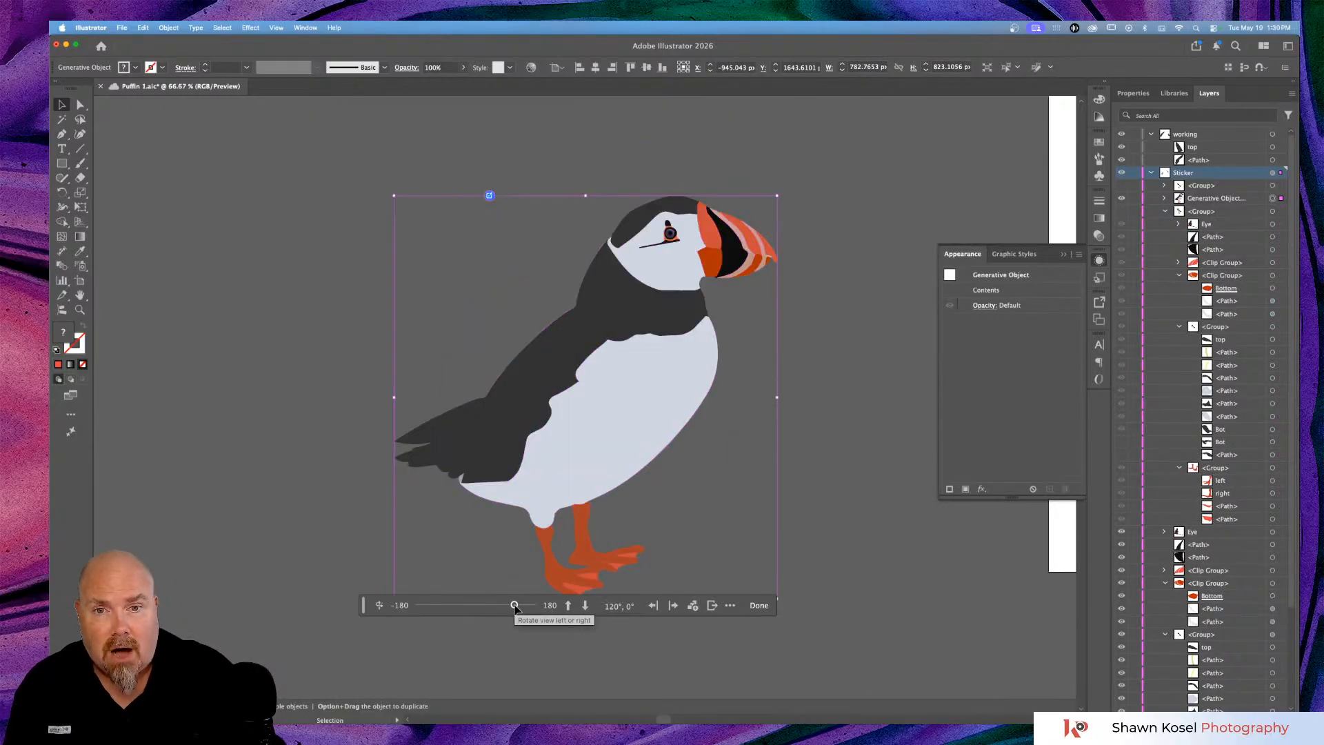
click(661, 388)
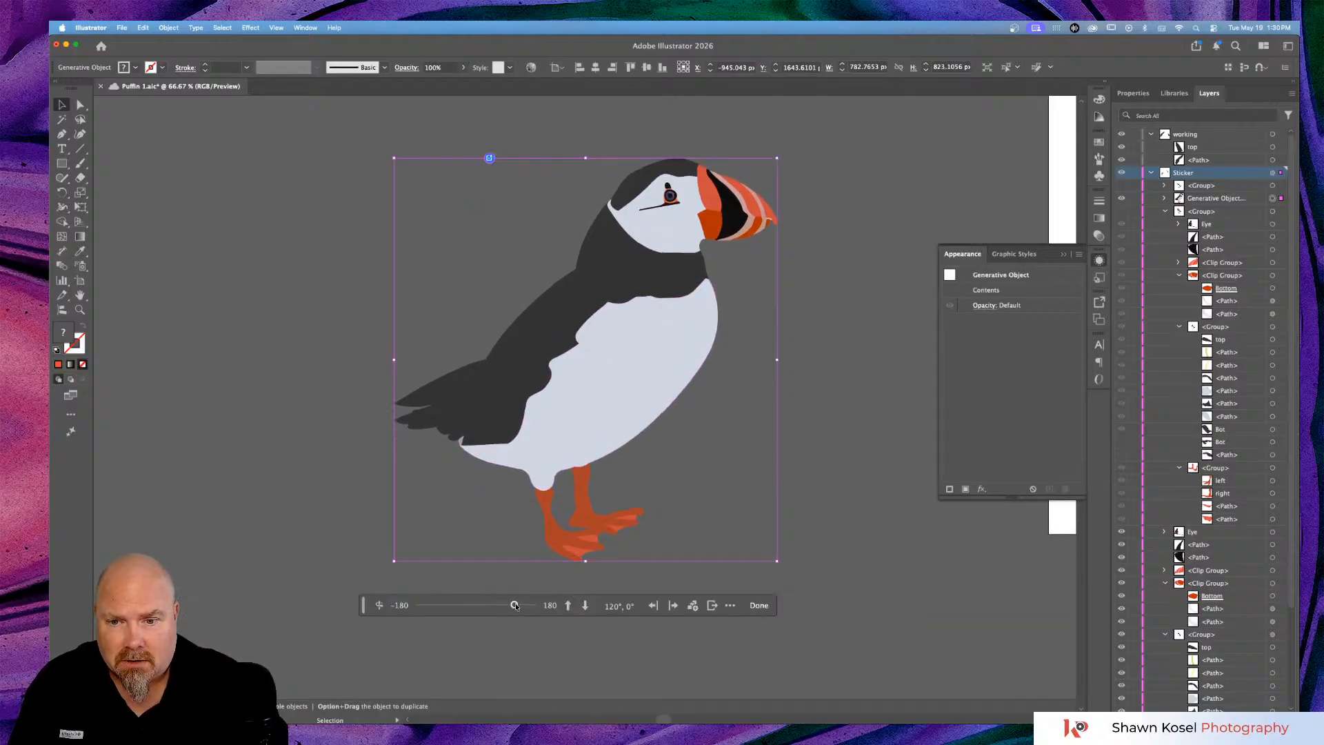
Inspect the puffin's Turntable rotations at -90°, -105° and 105°.
drag(514, 605, 449, 610)
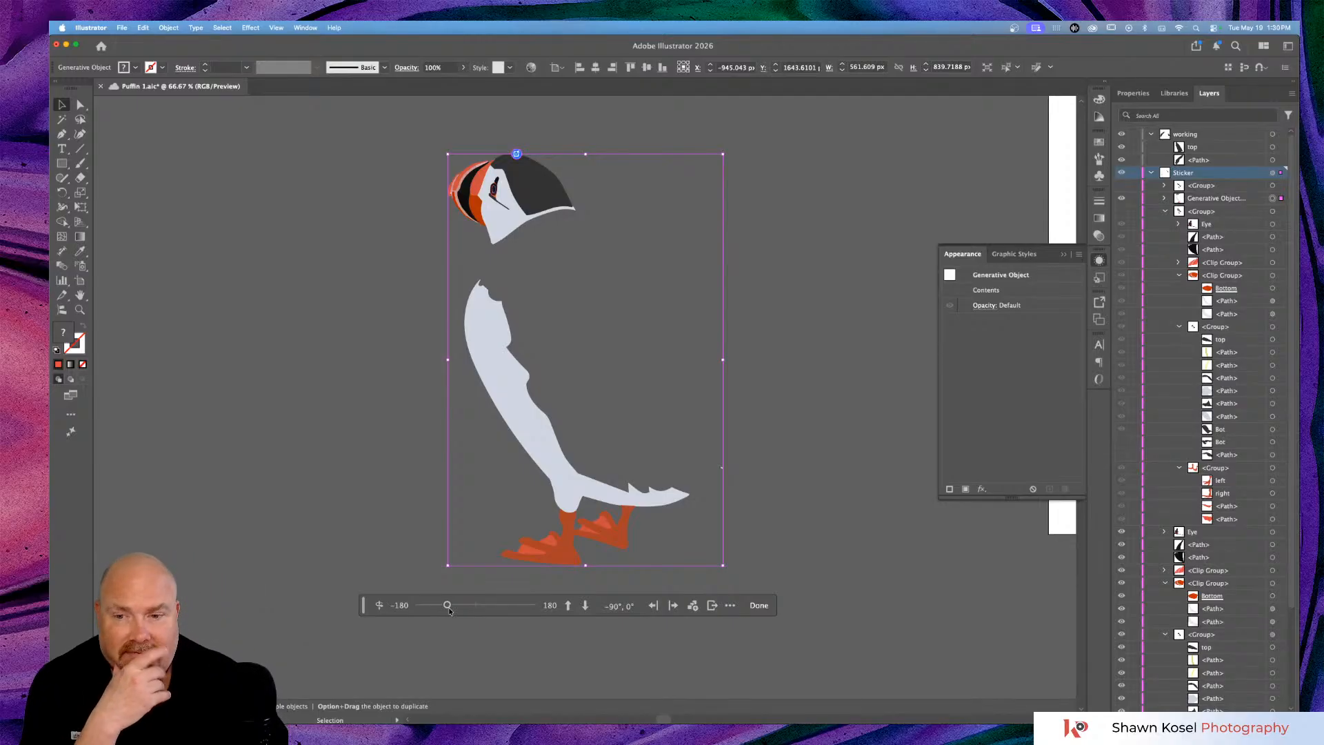
mouse_move(447, 610)
mouse_down()
mouse_move(433, 608)
mouse_move(473, 610)
mouse_move(442, 610)
mouse_up()
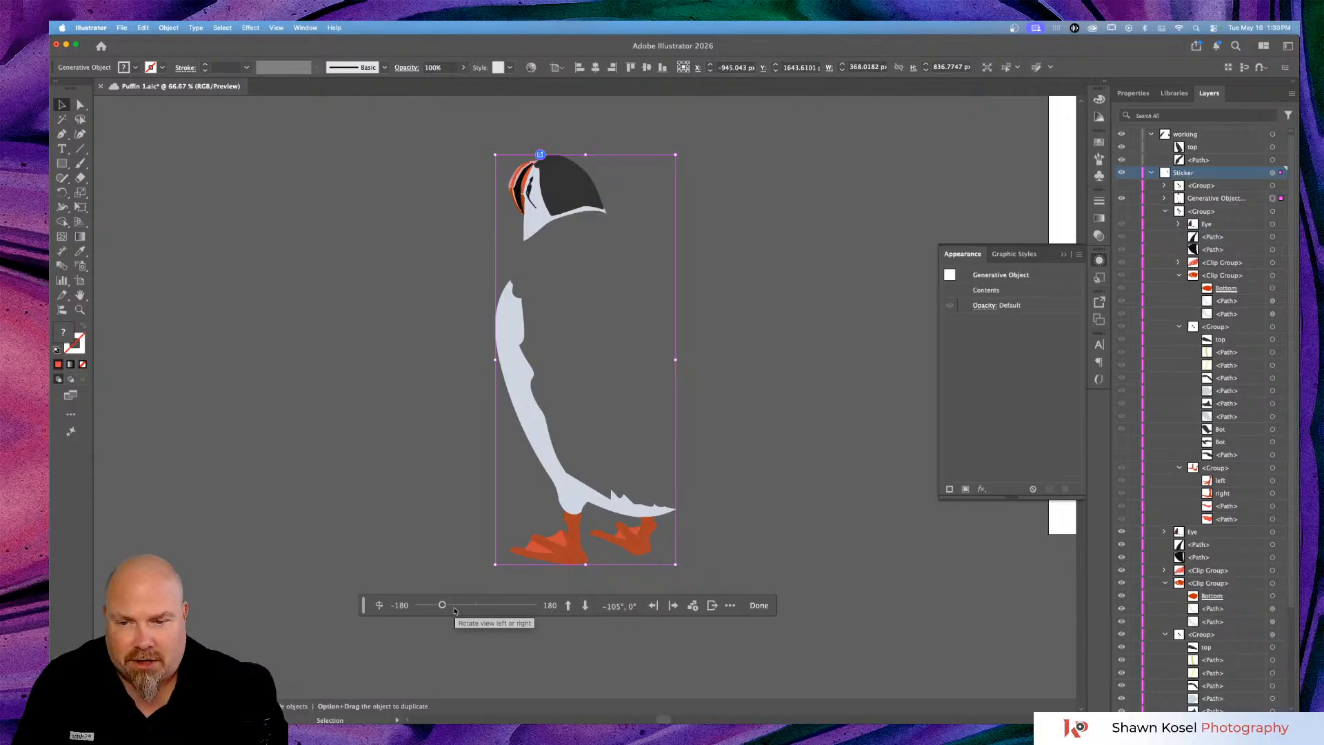
drag(442, 609, 509, 606)
Inspect the puffin tilted 30° at rotations 105° and 60° and tilted -30° at 60° and 0°, and return to 0°, 0°.
click(585, 605)
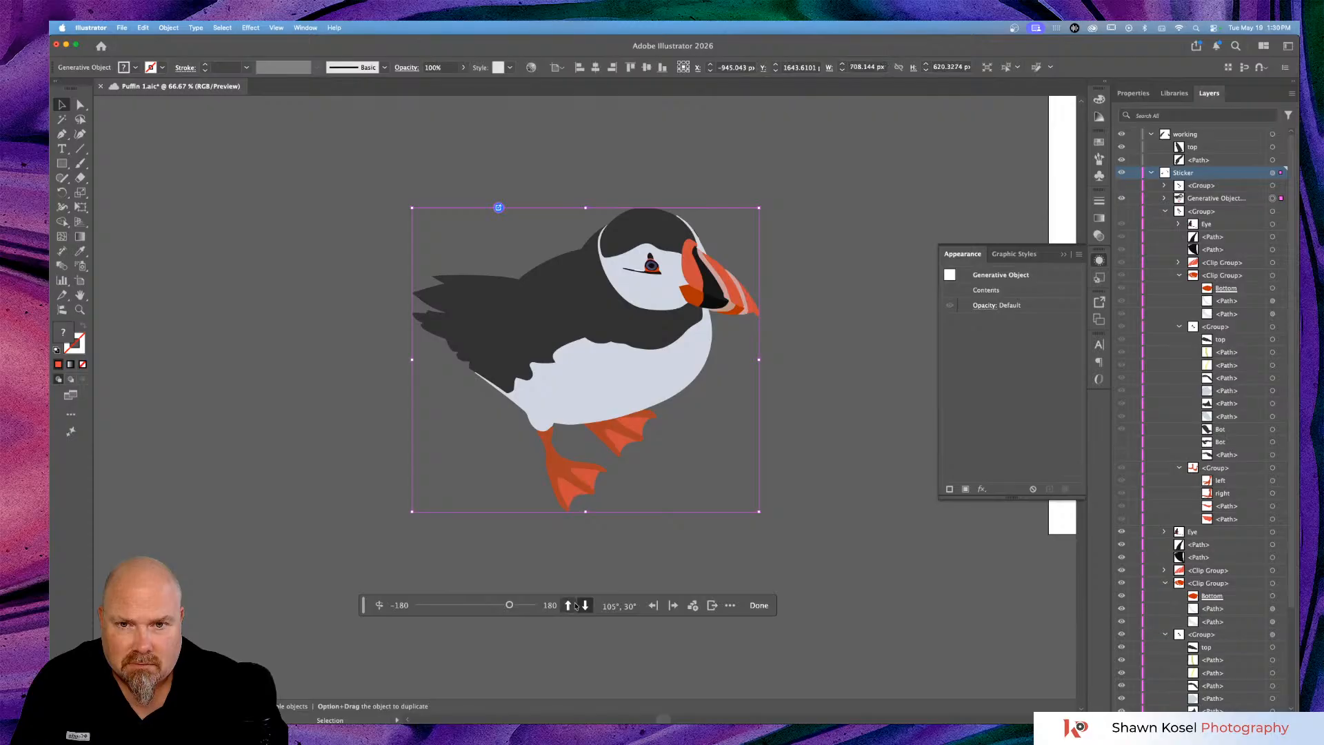
mouse_move(511, 606)
mouse_down()
mouse_move(433, 607)
mouse_move(494, 608)
mouse_up()
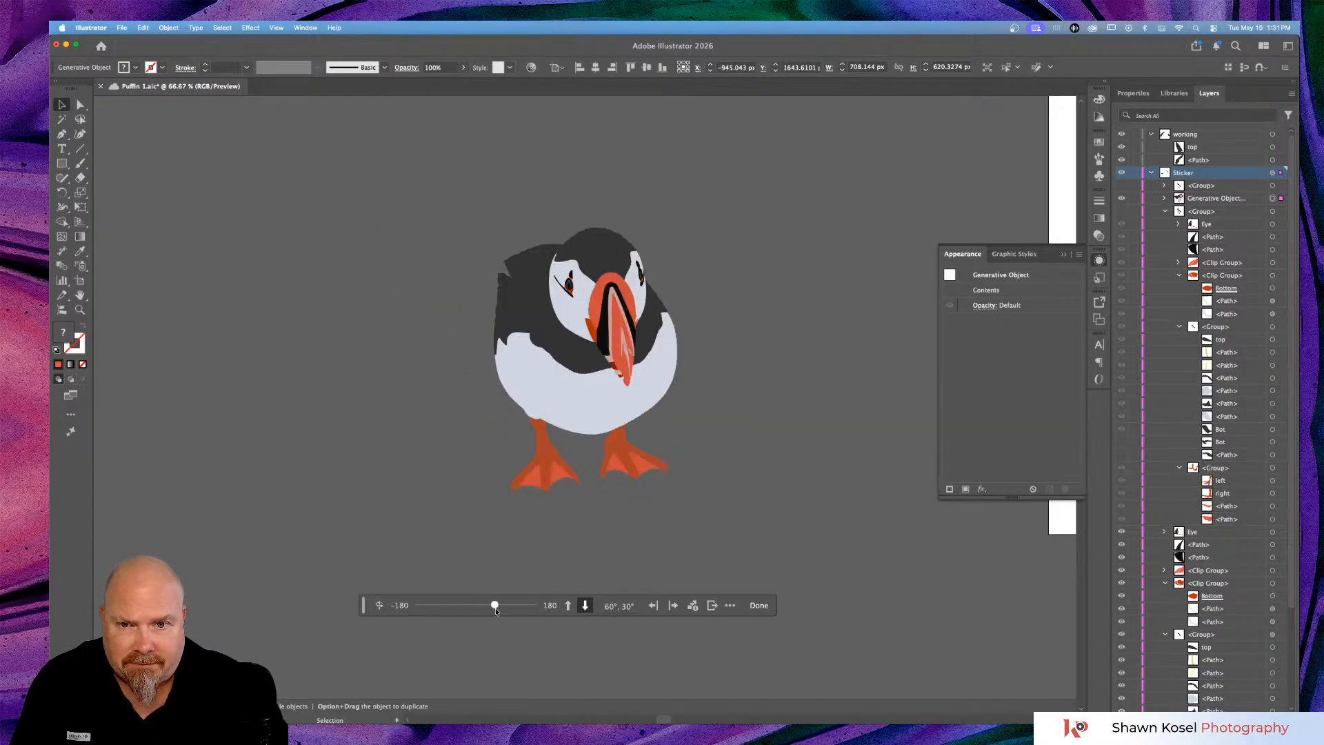
click(566, 610)
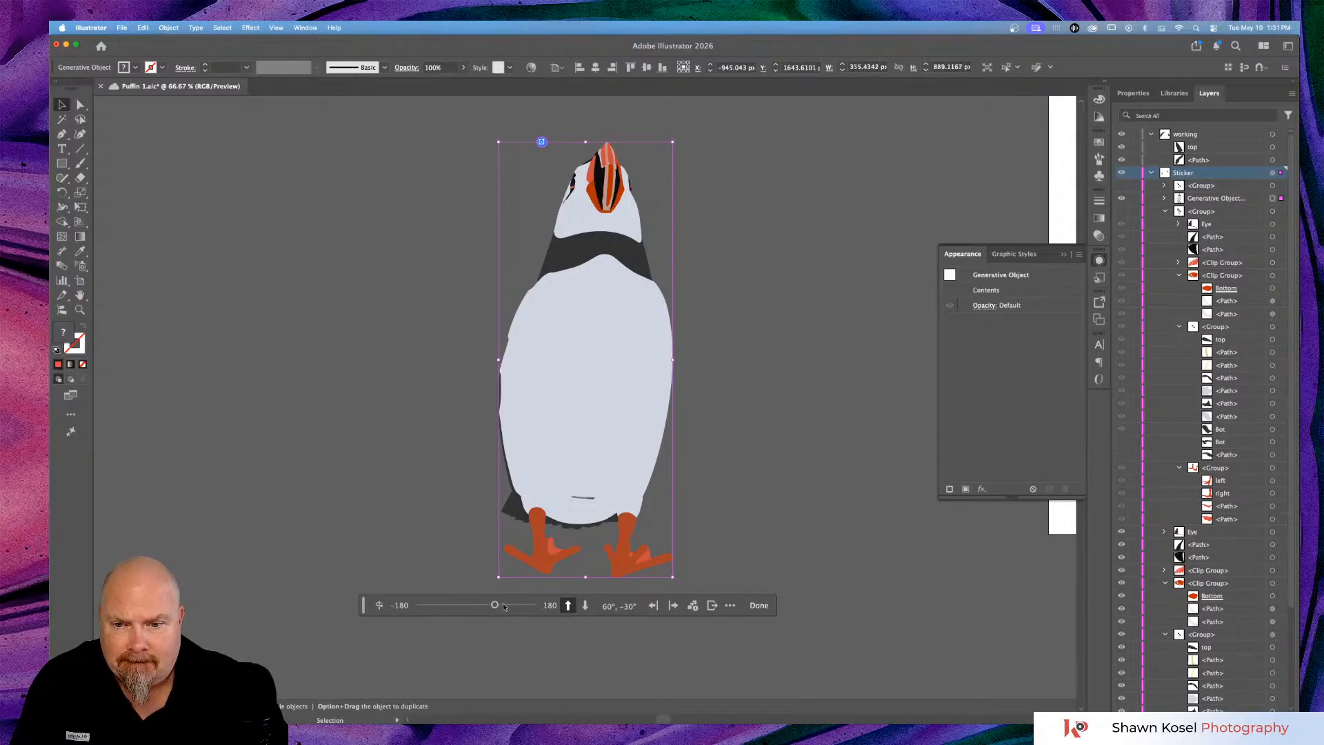
mouse_move(495, 606)
mouse_down()
mouse_move(530, 606)
mouse_move(464, 606)
mouse_move(476, 609)
mouse_up()
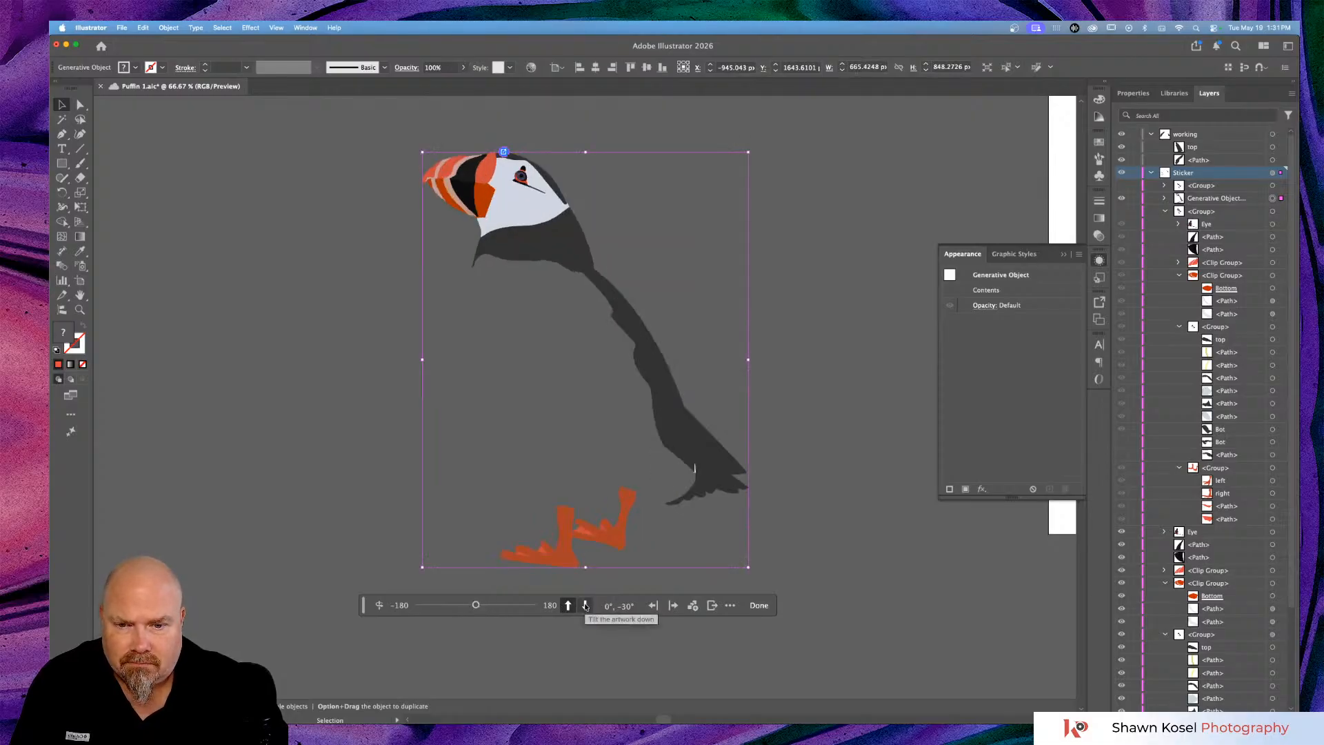
click(586, 606)
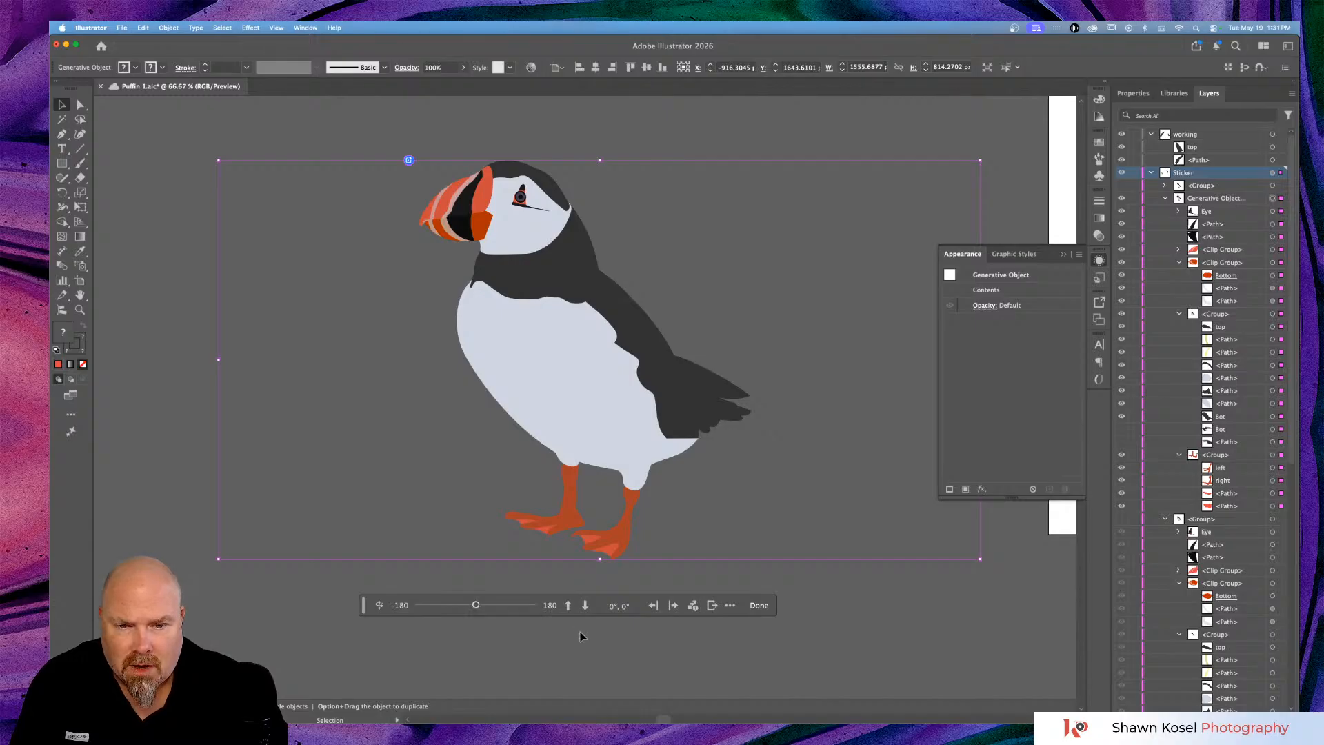
Leave the Turntable controls with the puffin at 0°, 0° and deselect the artwork.
scroll(581, 635, down, 2)
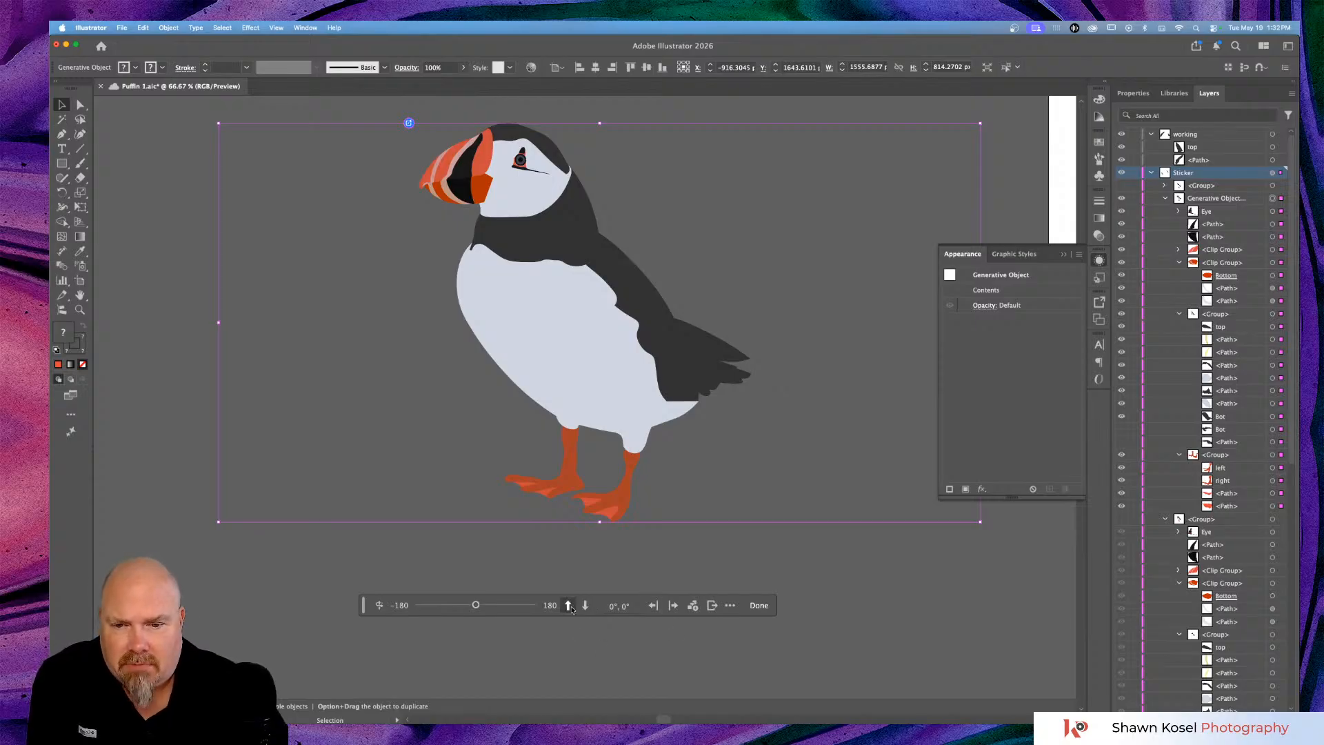
click(475, 605)
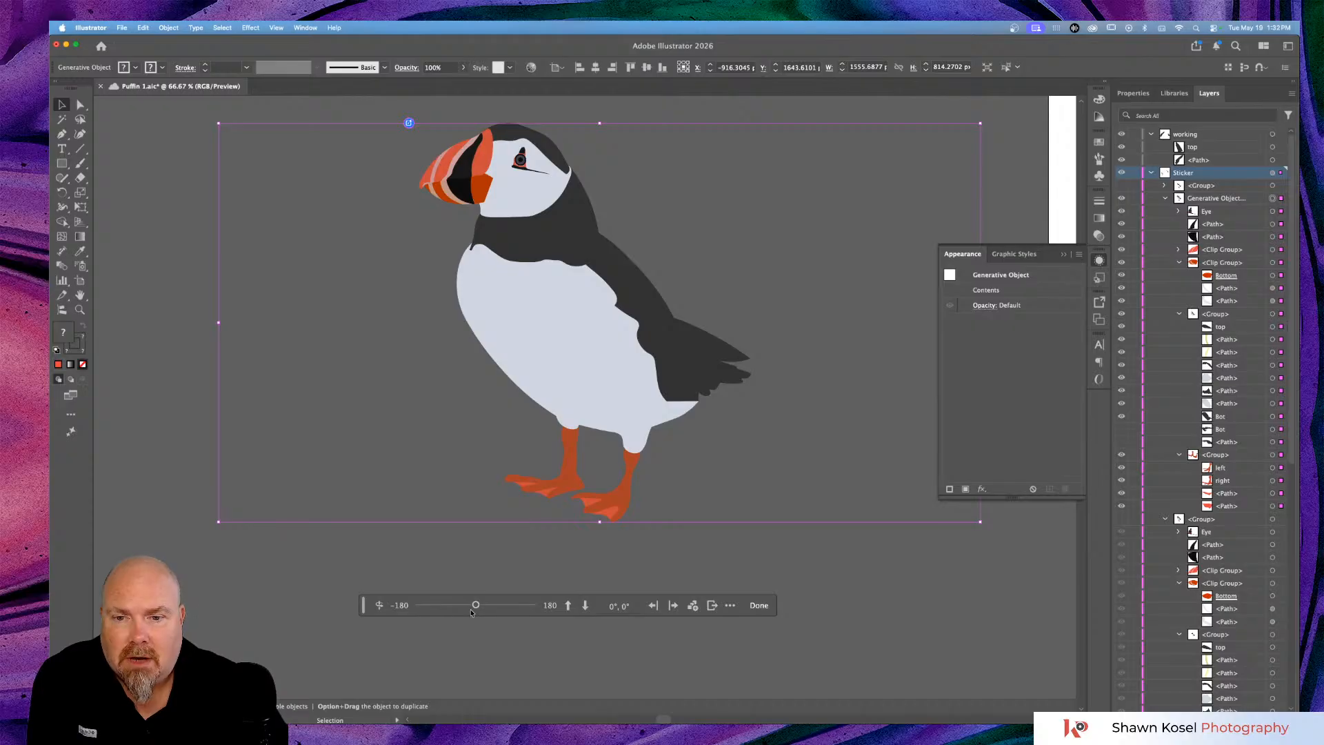
click(694, 609)
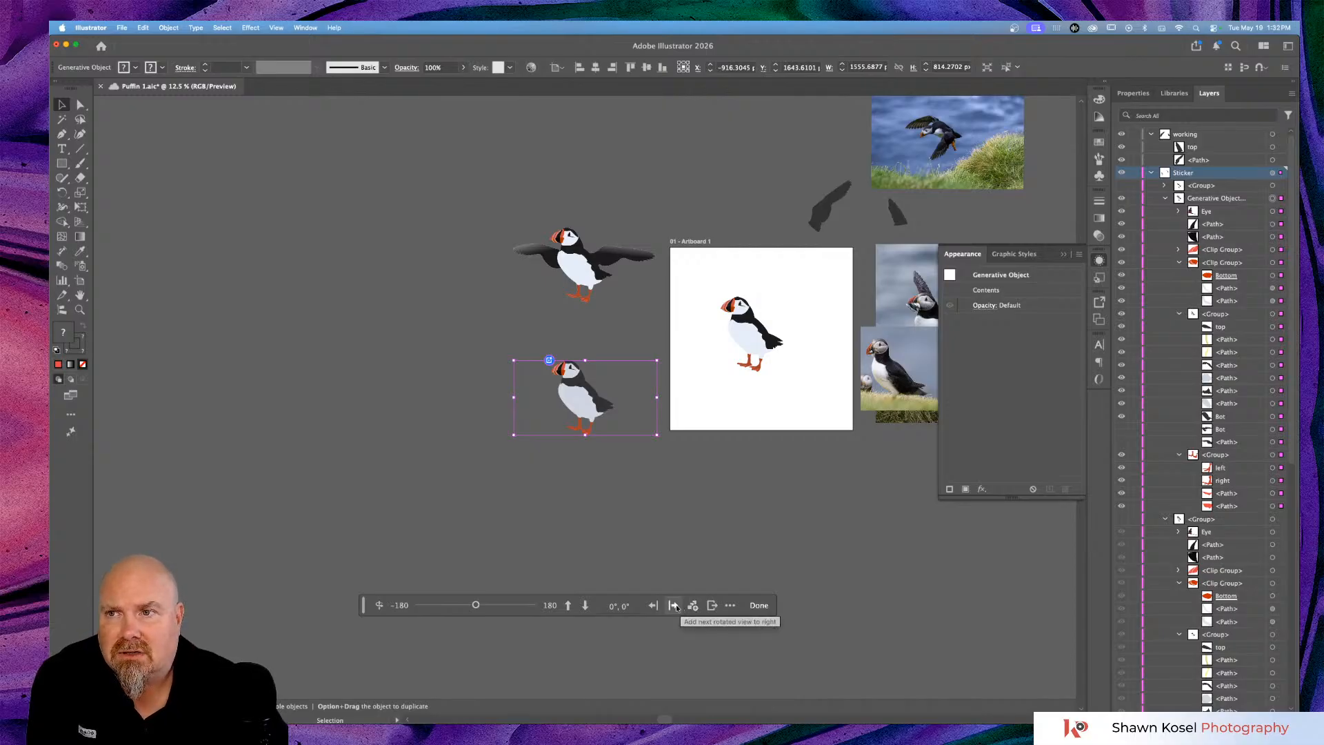
click(229, 322)
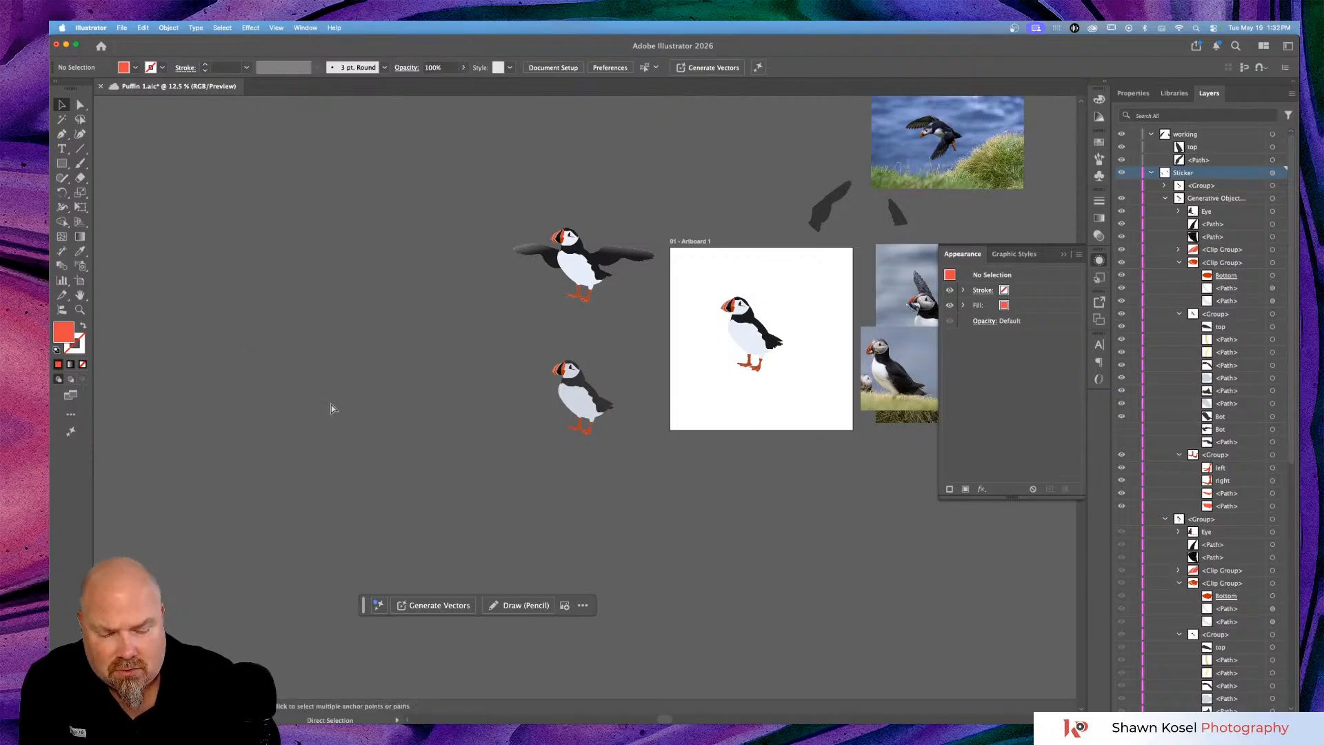
key(super+equal)
key(super+equal)
key(super+equal)
key(super+minus)
key(super+minus)
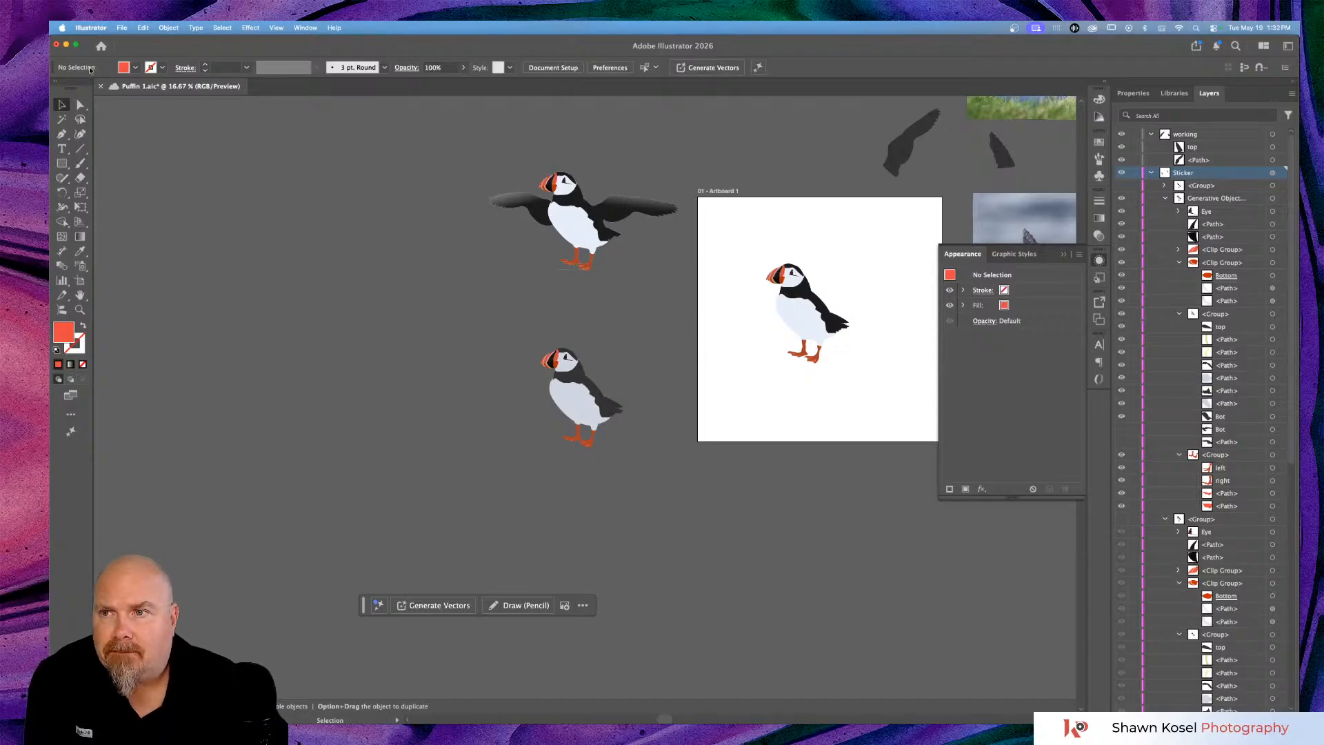
click(122, 28)
key(super+n)
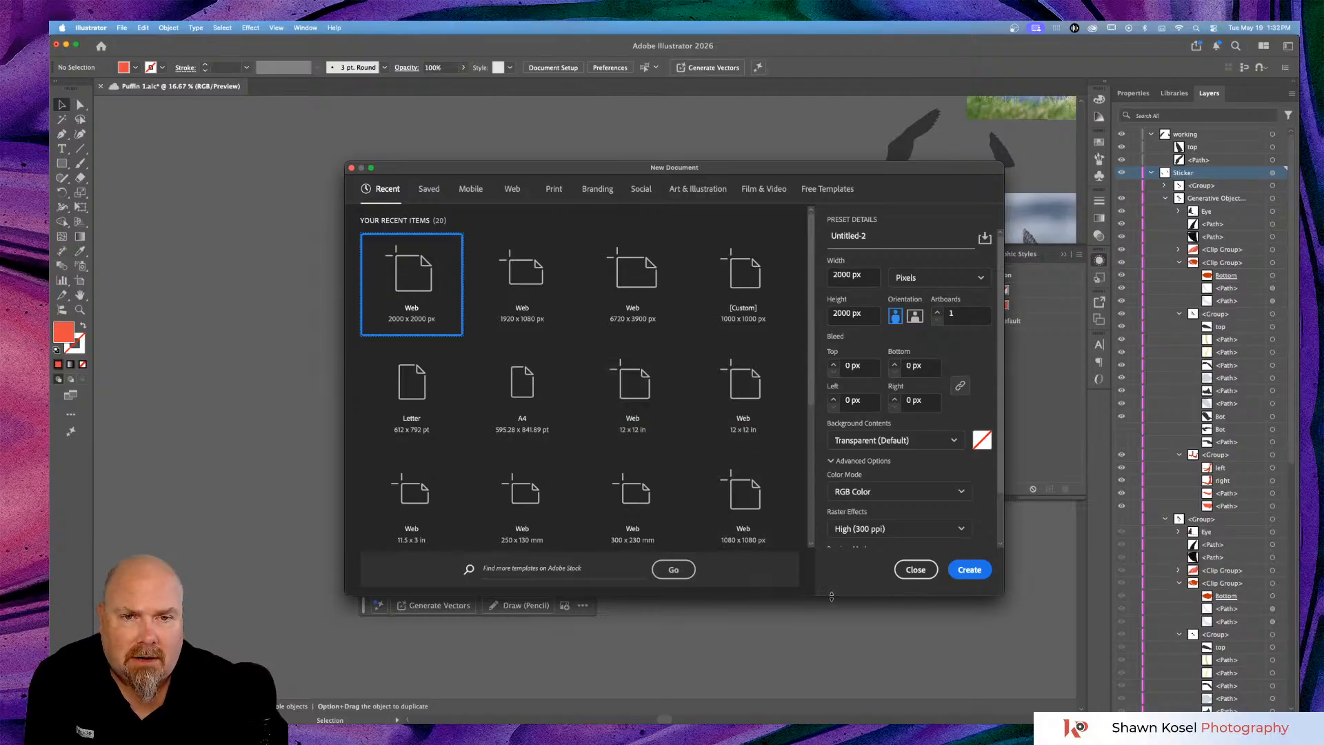
click(913, 570)
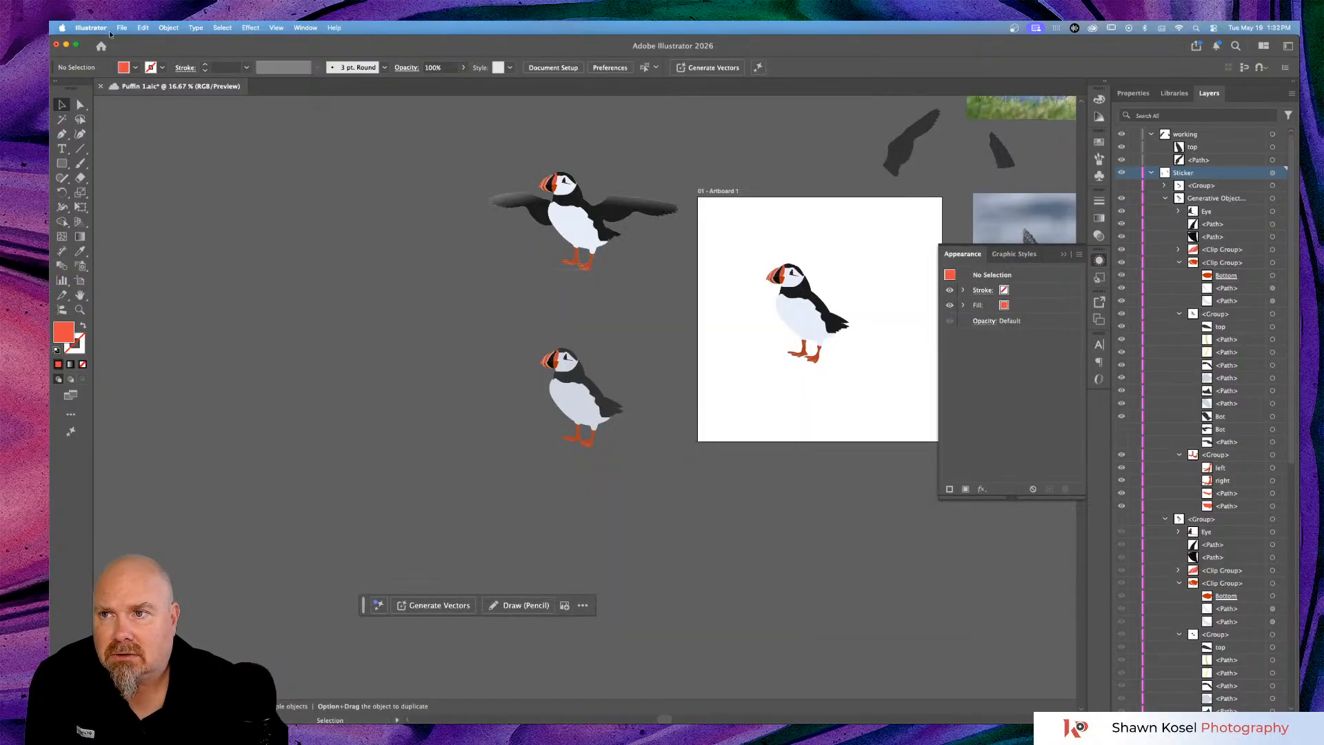
Save the file locally as Puffin 1.ai in Art in Nature's Puffin Emote folder on the T7 drive, using the Illustrator 2020 version.
click(122, 28)
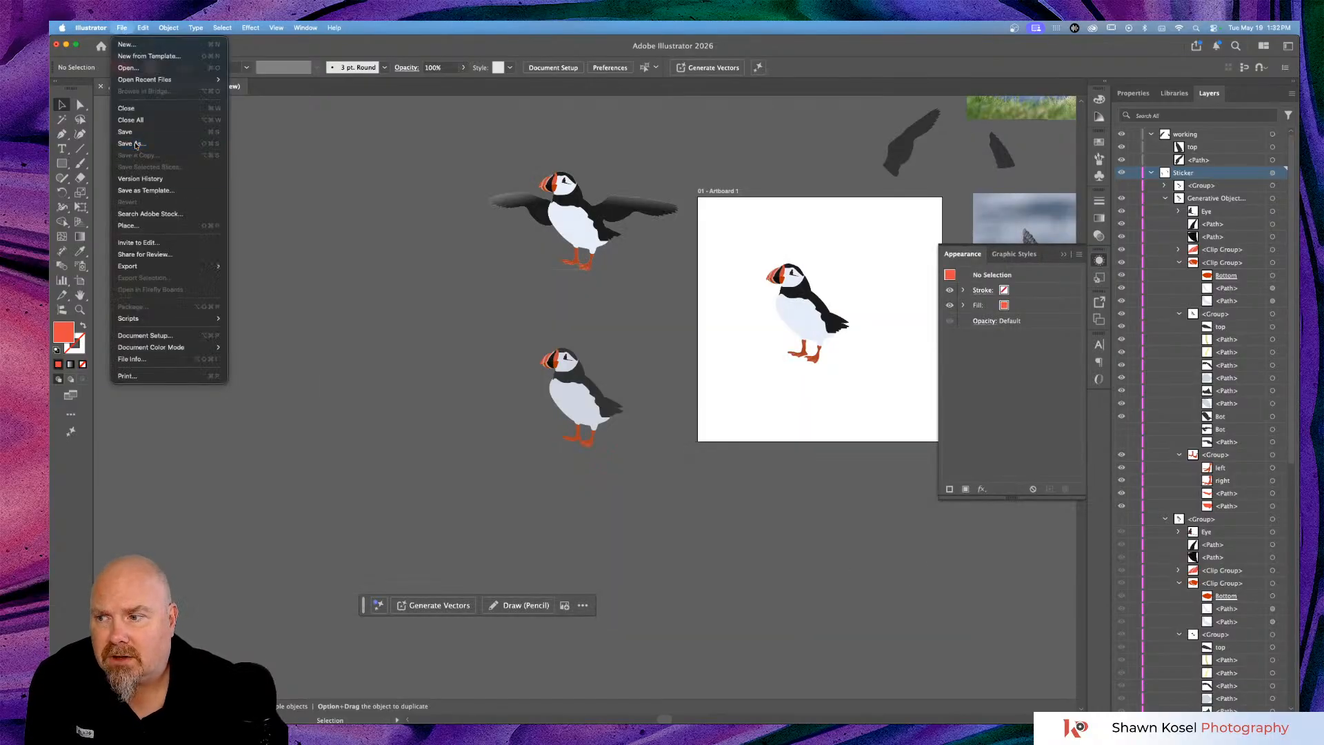
click(135, 146)
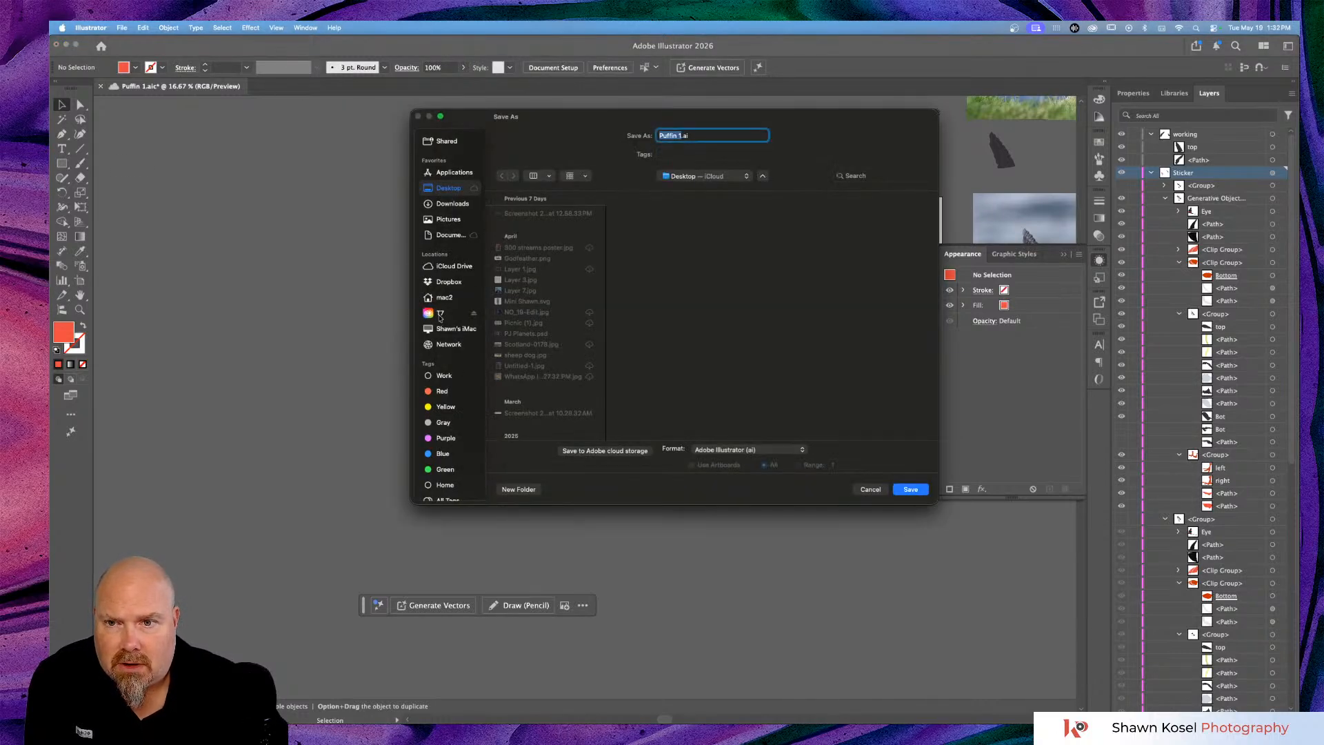
click(441, 316)
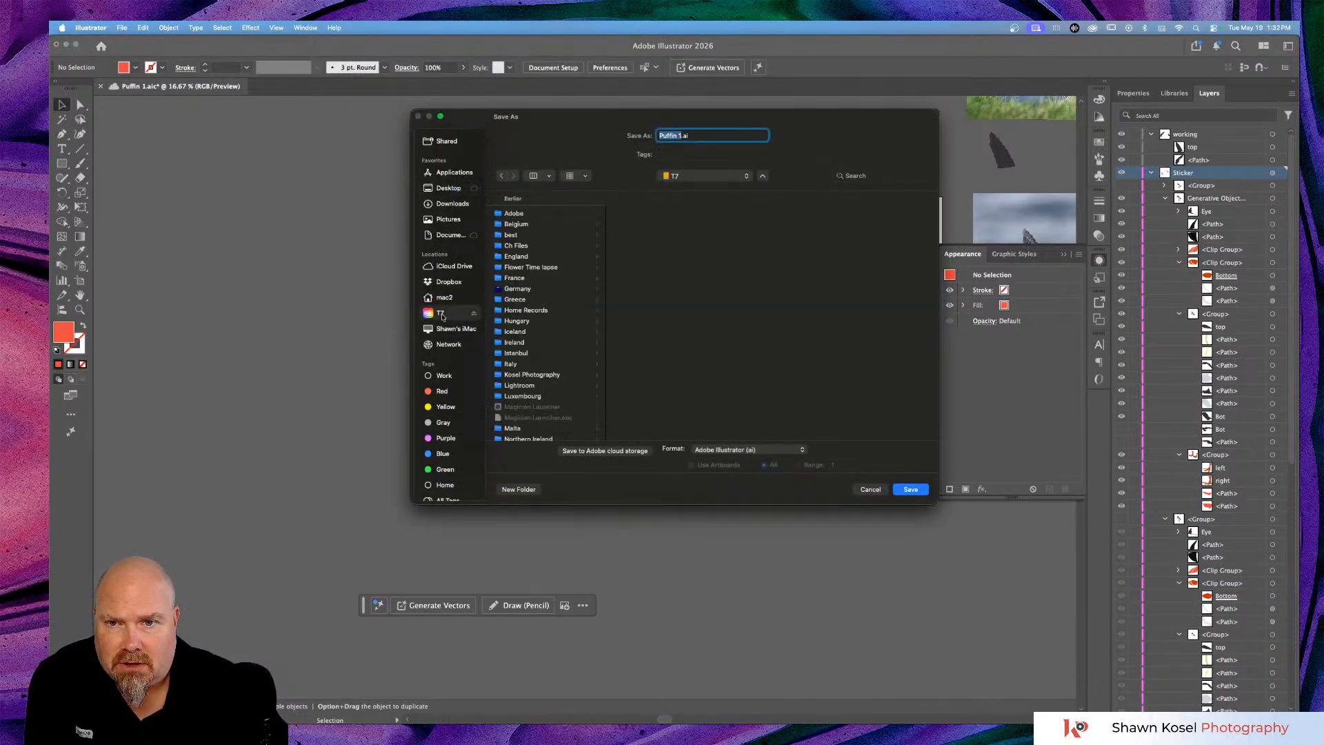
click(539, 375)
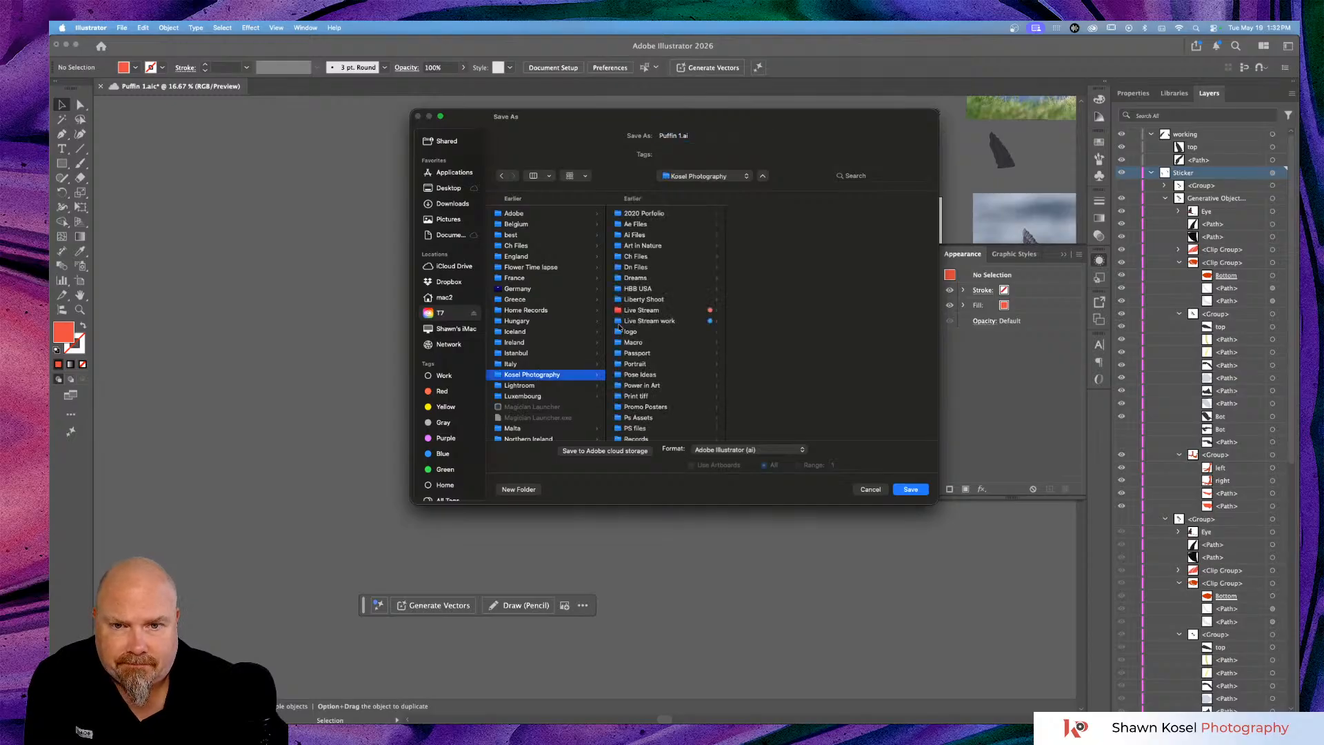
click(643, 247)
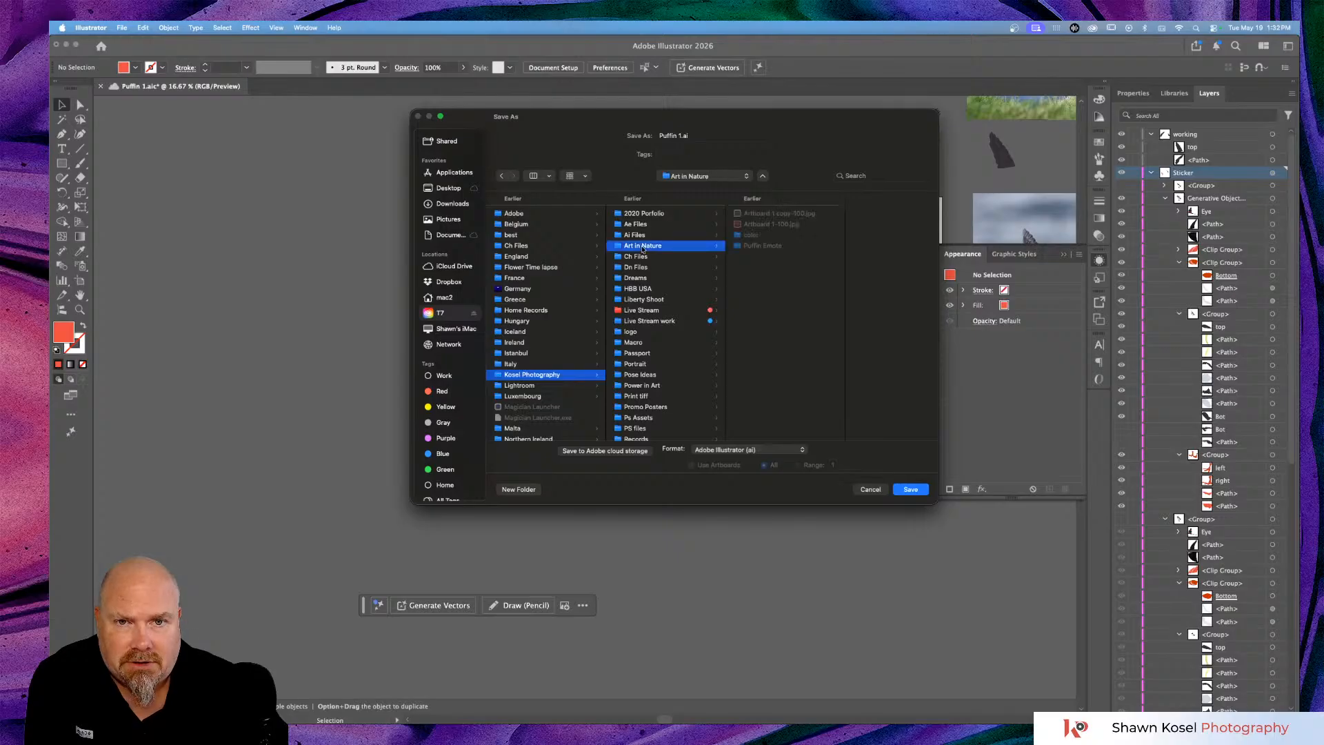
click(776, 246)
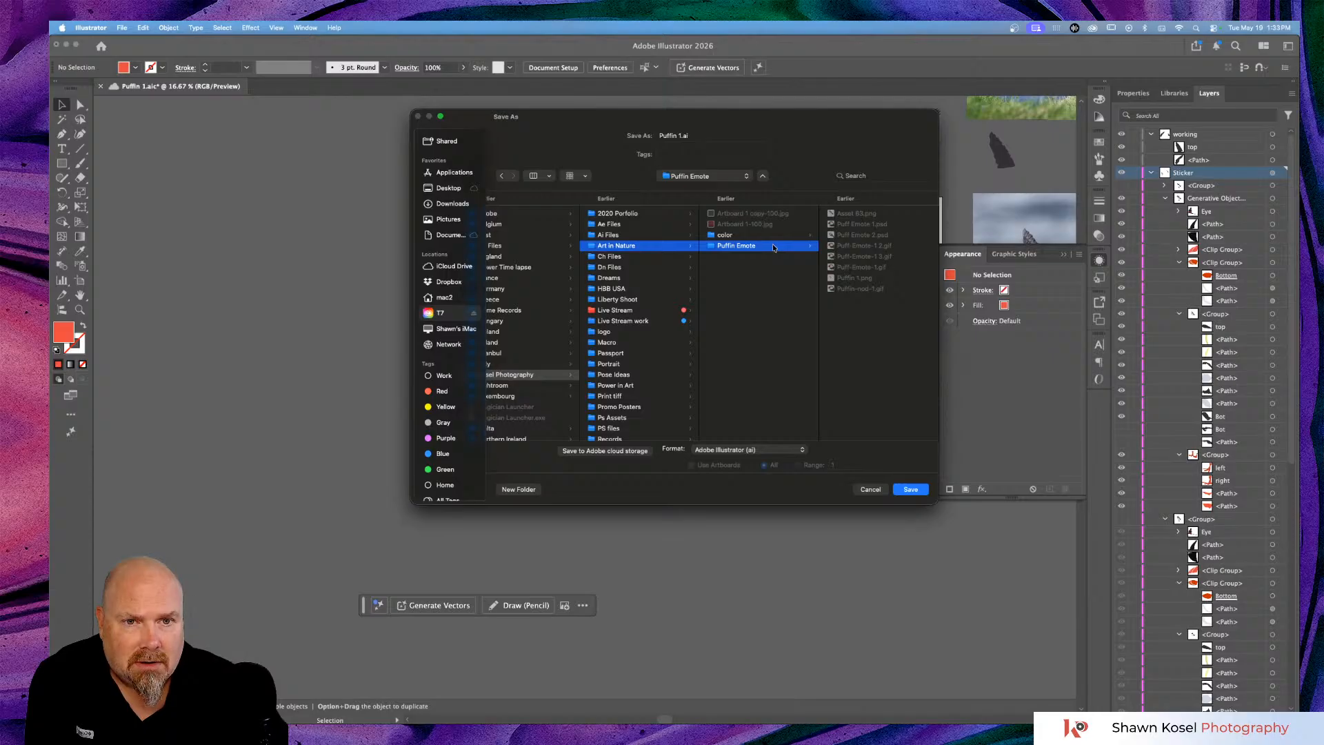
click(910, 490)
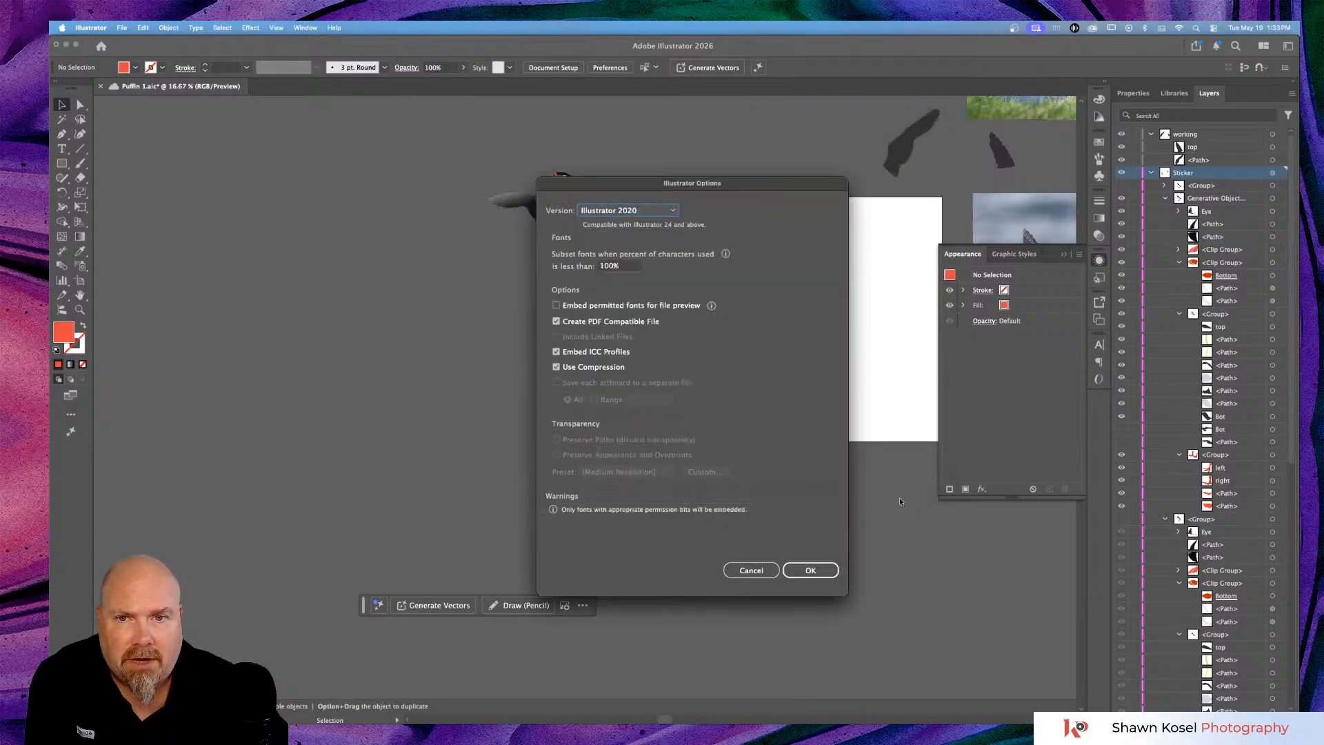
click(832, 568)
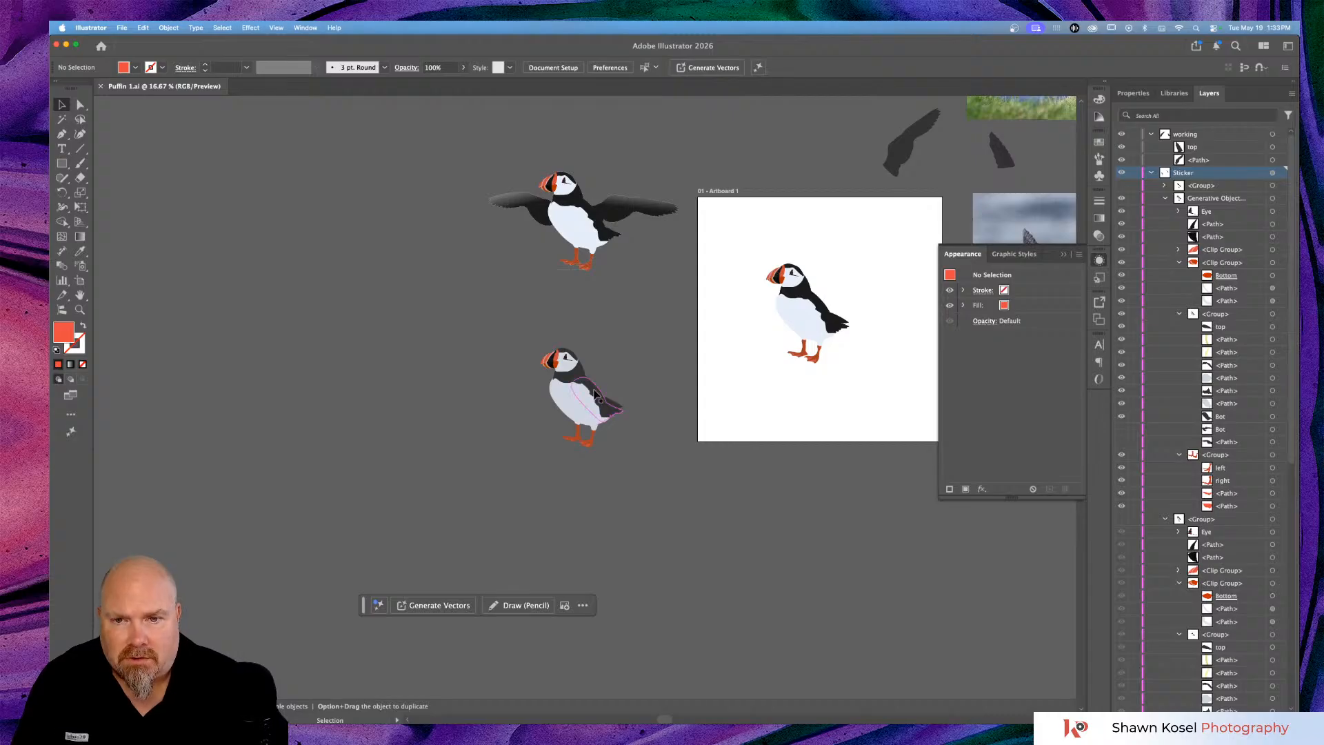
Place all Turntable views of the wingless generative puffin on the canvas below it.
click(582, 396)
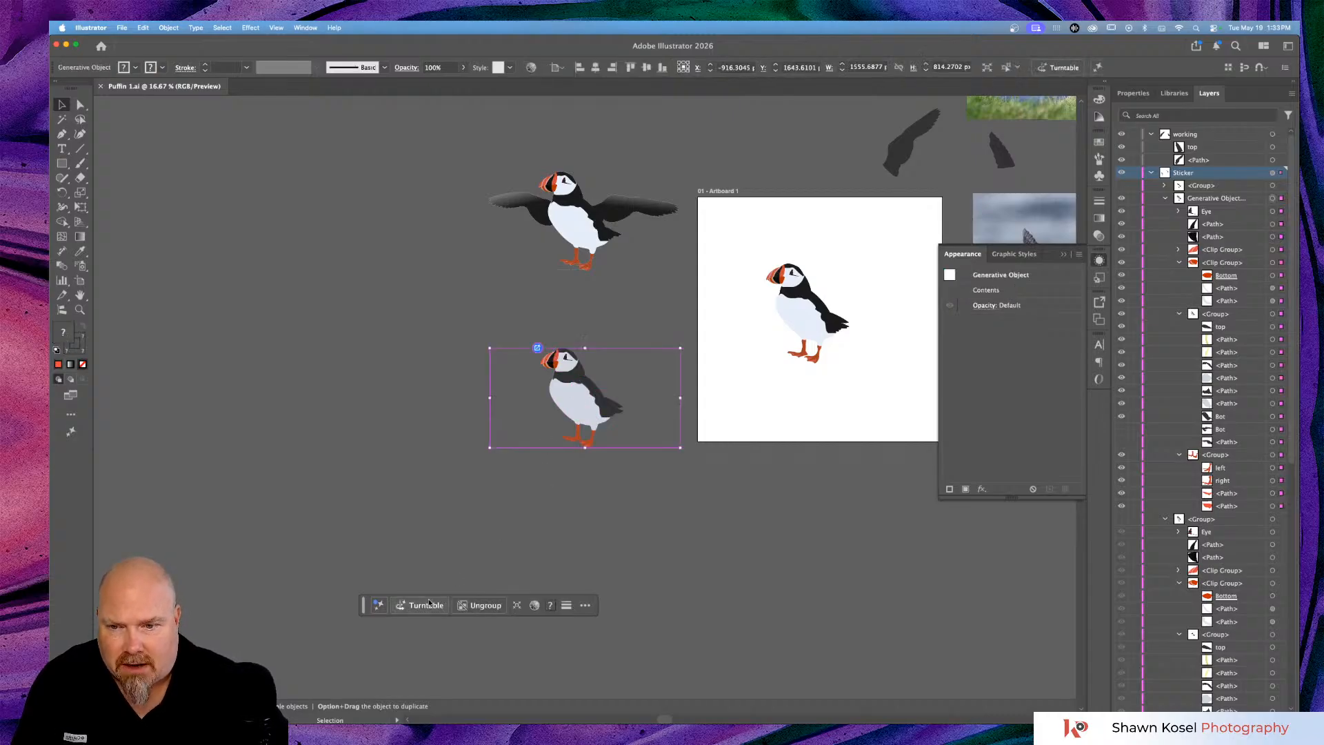
click(419, 605)
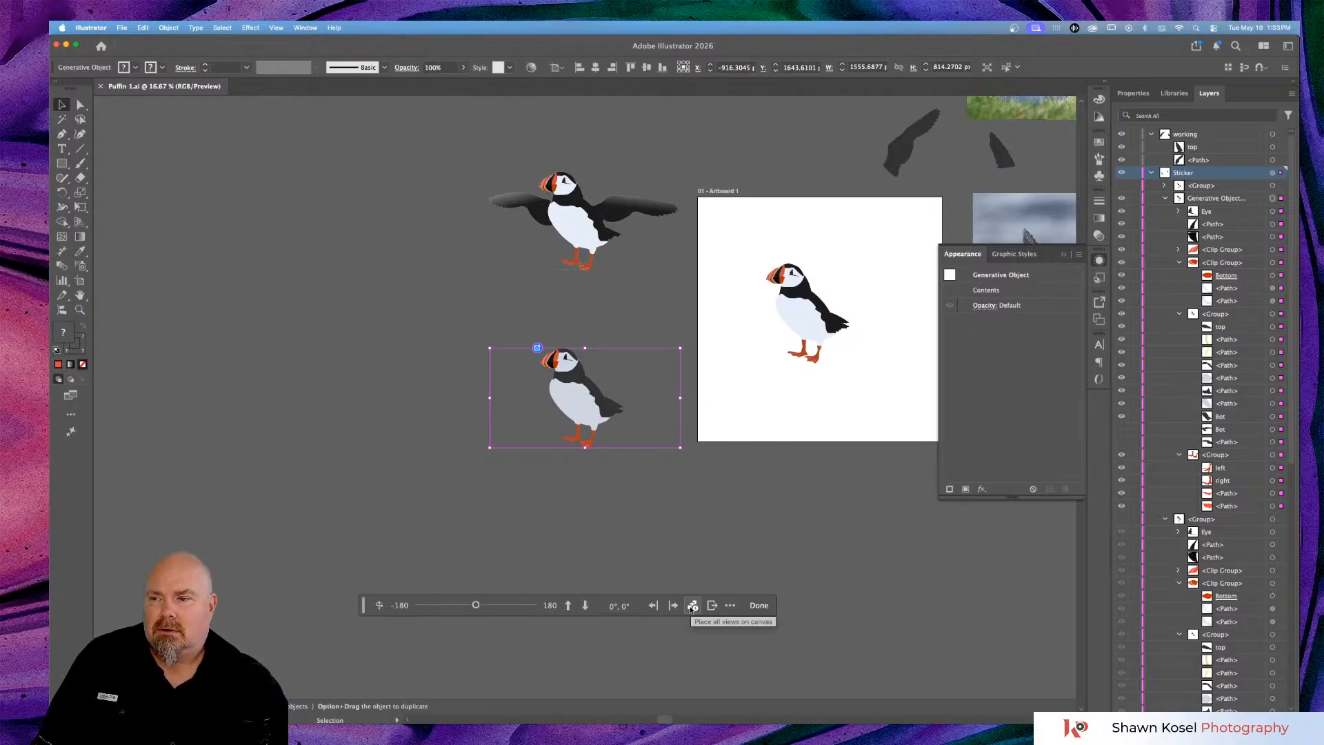
click(691, 605)
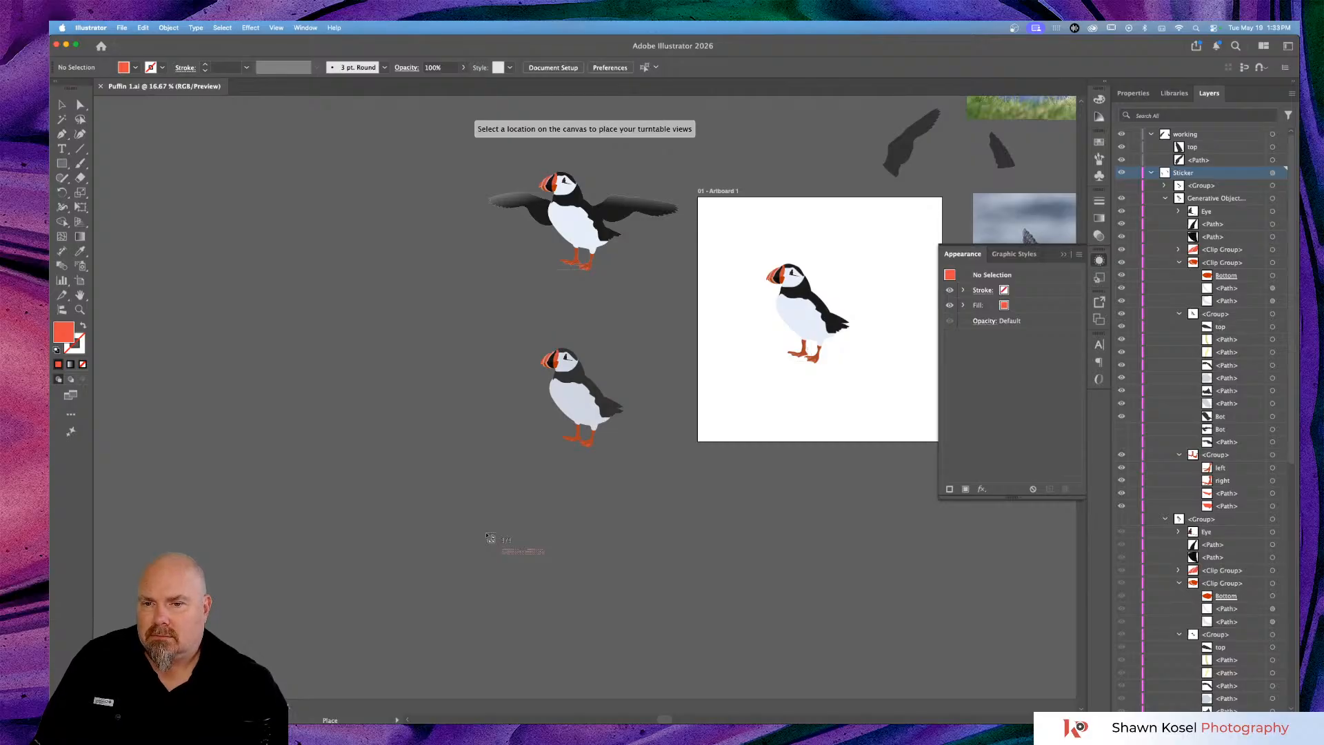
click(490, 538)
scroll(857, 659, right, 2)
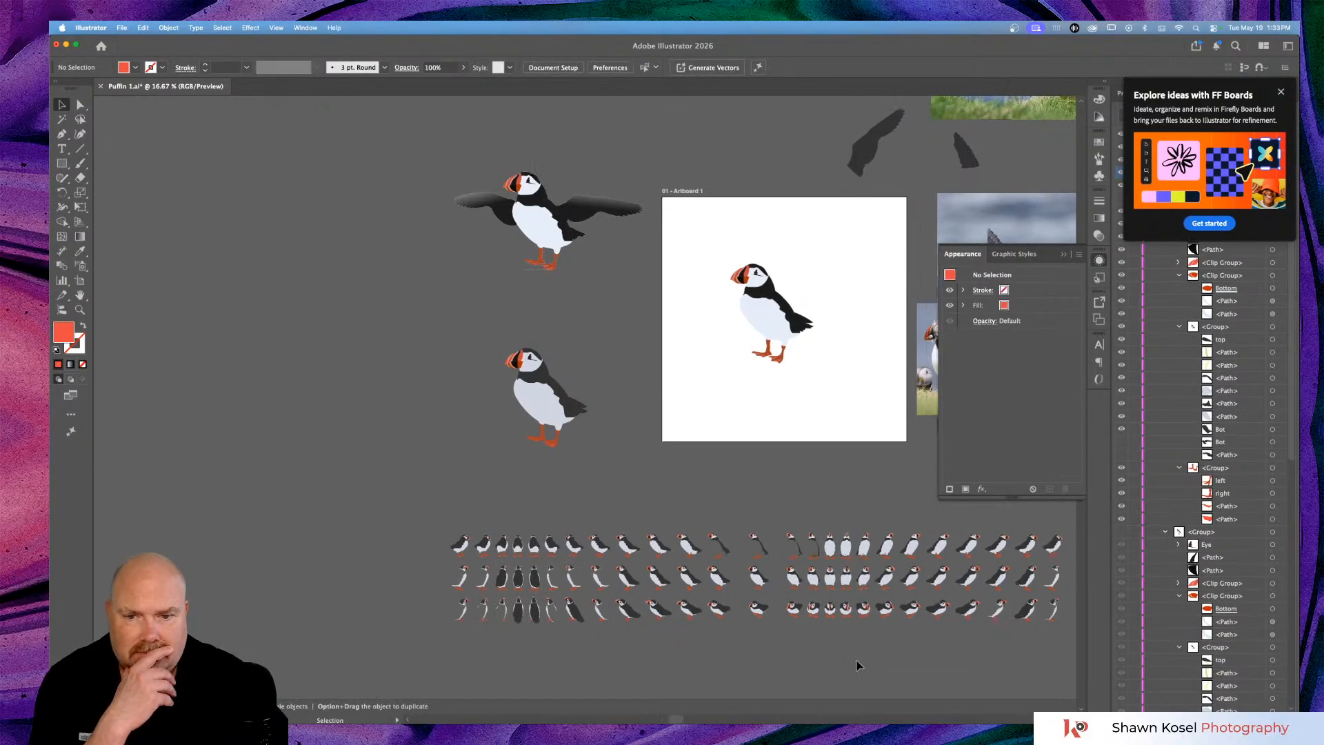
scroll(857, 660, right, 3)
scroll(857, 660, down, 2)
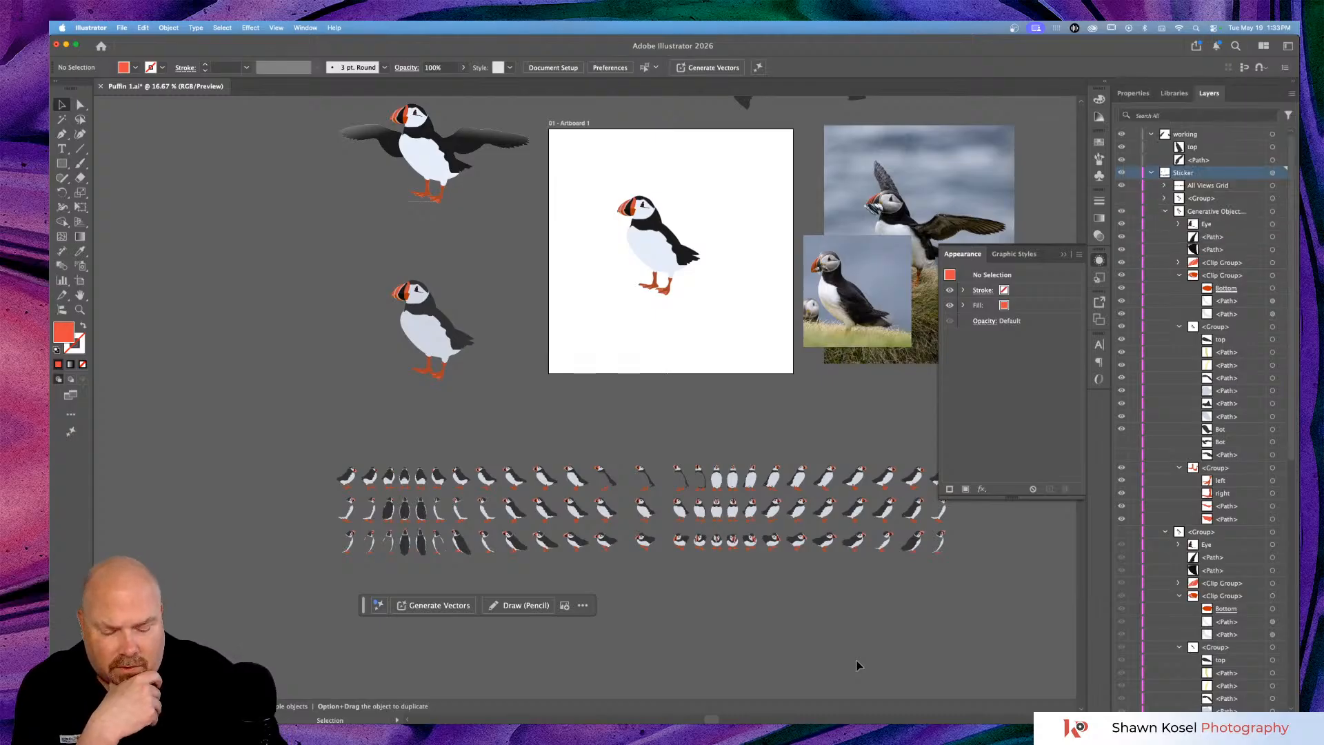
Examine the upper row of placed Turntable views at 66.67% for missing body parts across the rotations.
key(super+equal)
key(super+equal)
key(super+equal)
key(super+equal)
scroll(856, 660, down, 5)
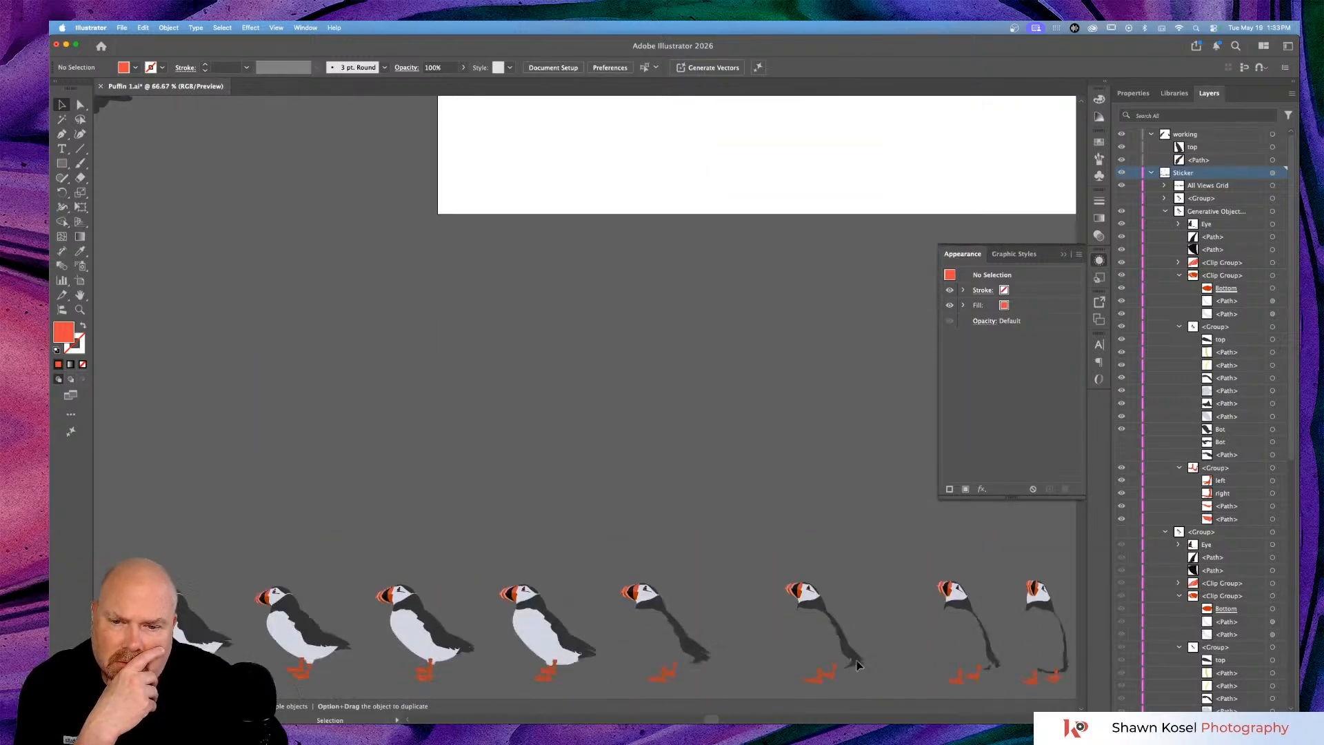
scroll(856, 660, right, 1)
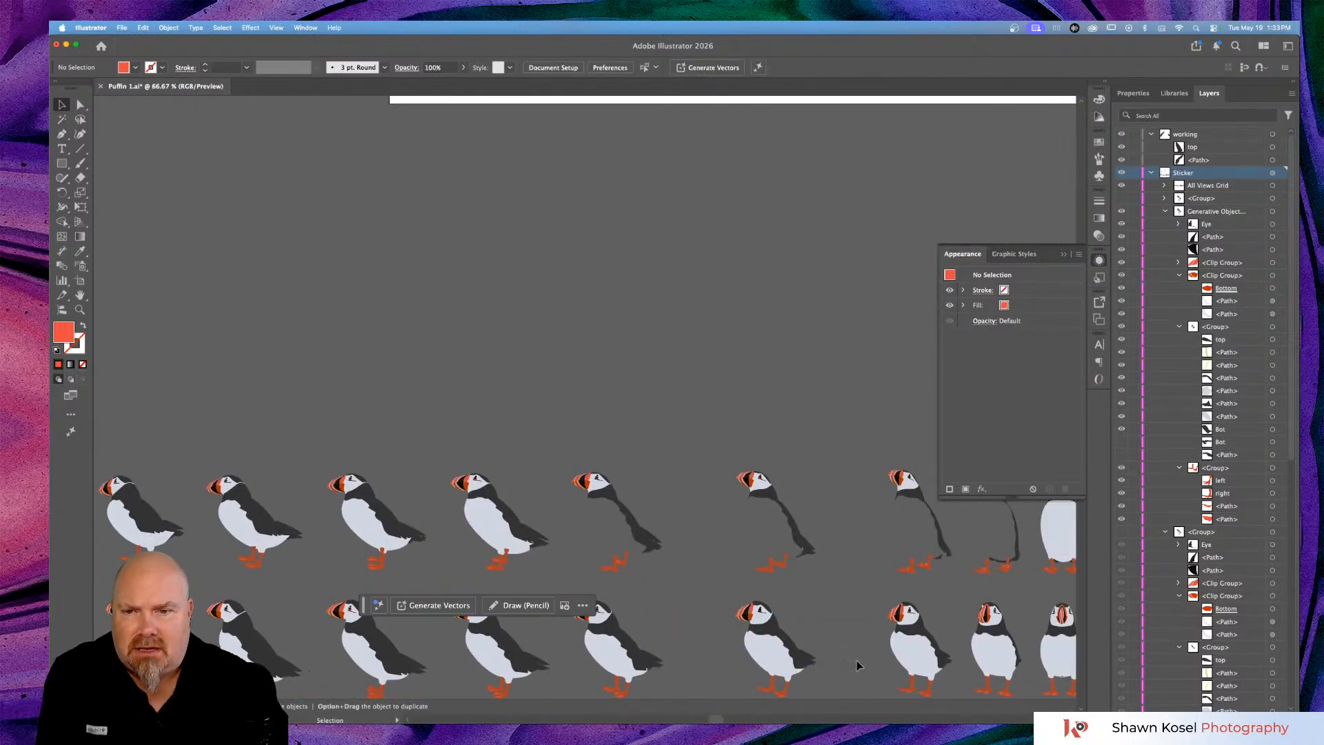
scroll(487, 464, down, 3)
scroll(487, 465, left, 1)
scroll(487, 469, left, 6)
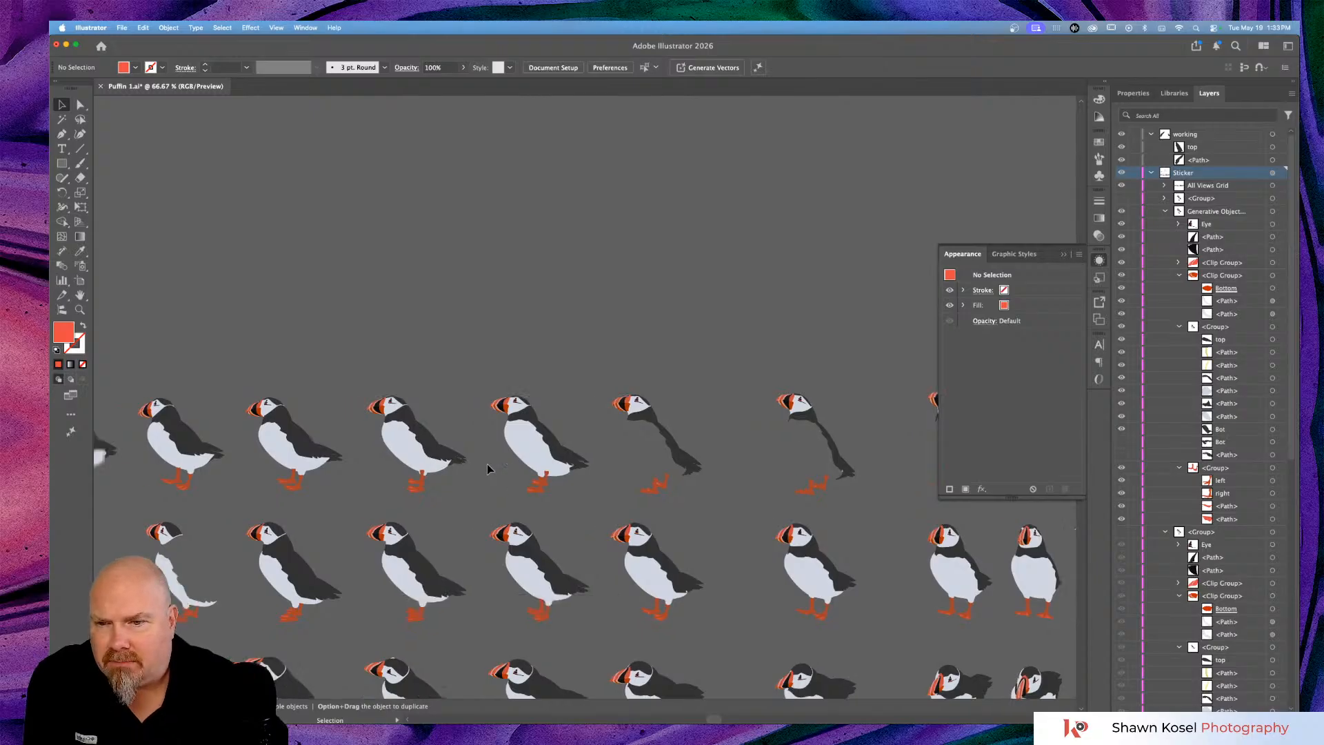
scroll(487, 469, left, 3)
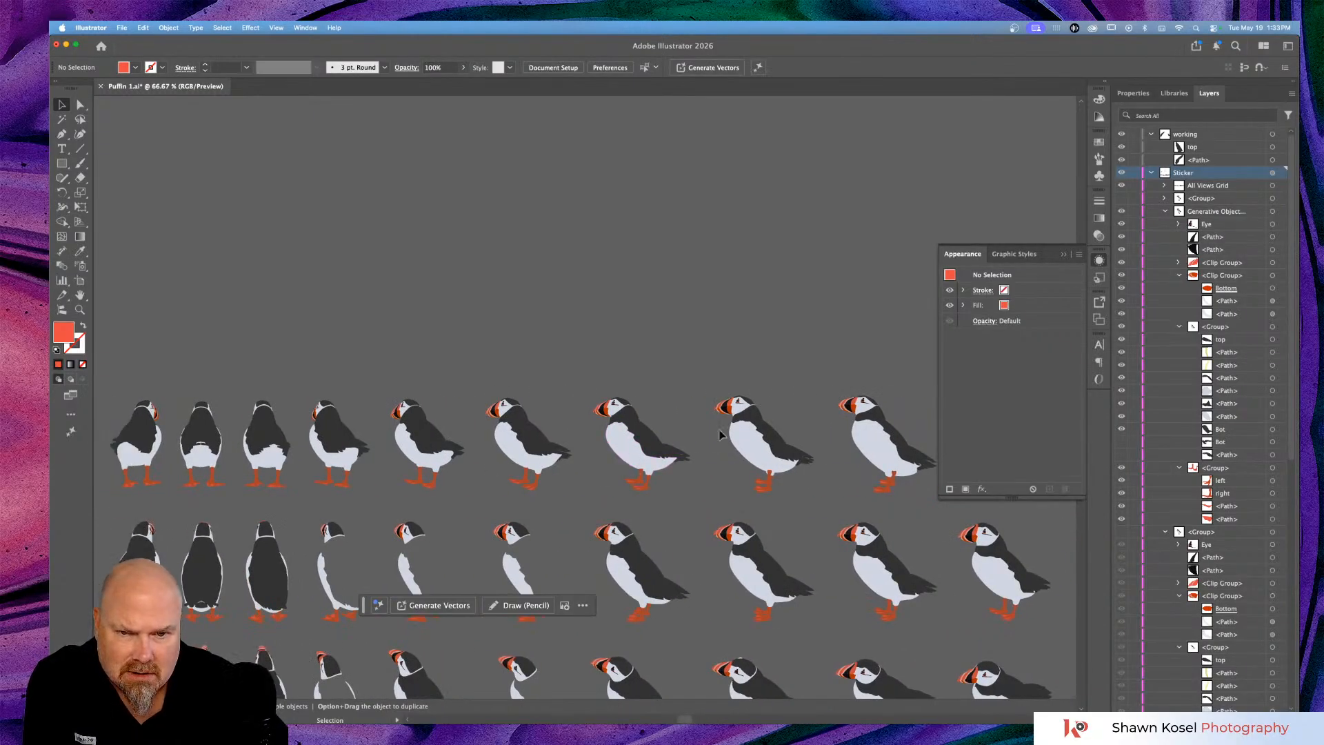
scroll(718, 431, right, 6)
scroll(718, 431, right, 6)
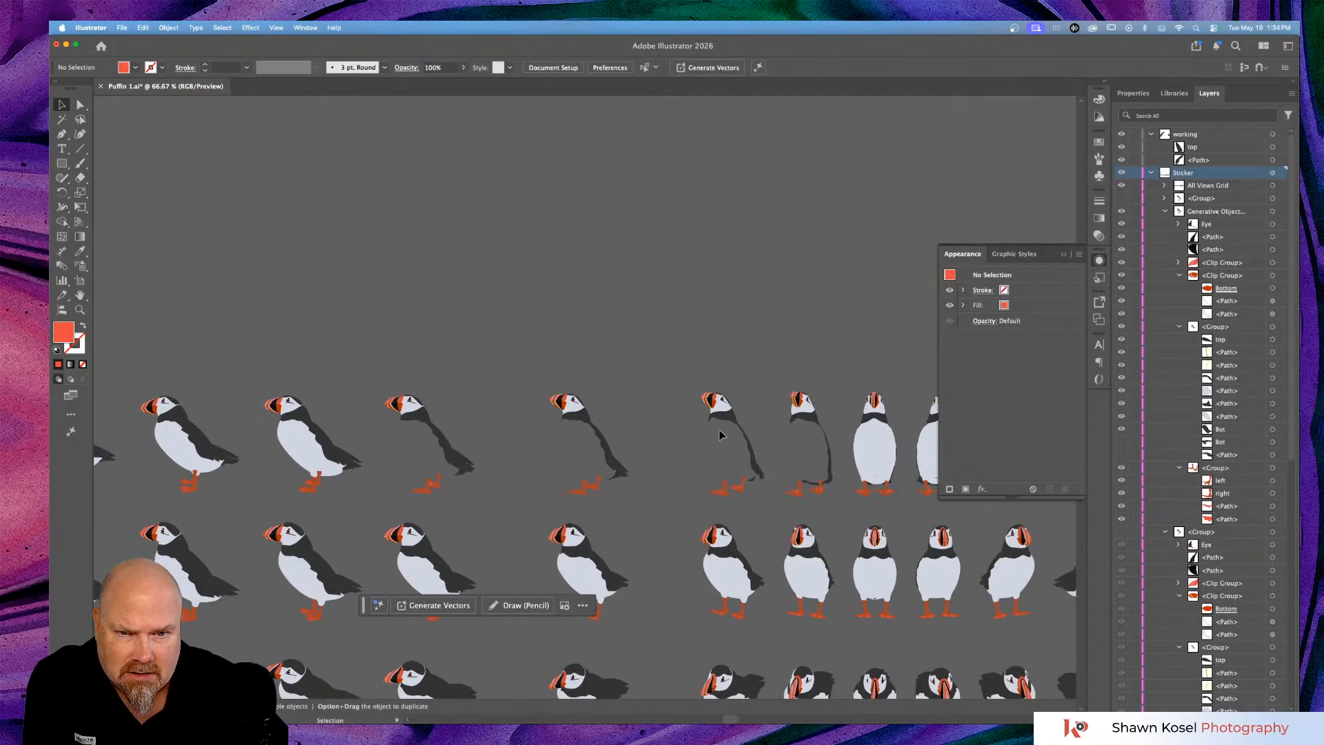
scroll(719, 435, right, 3)
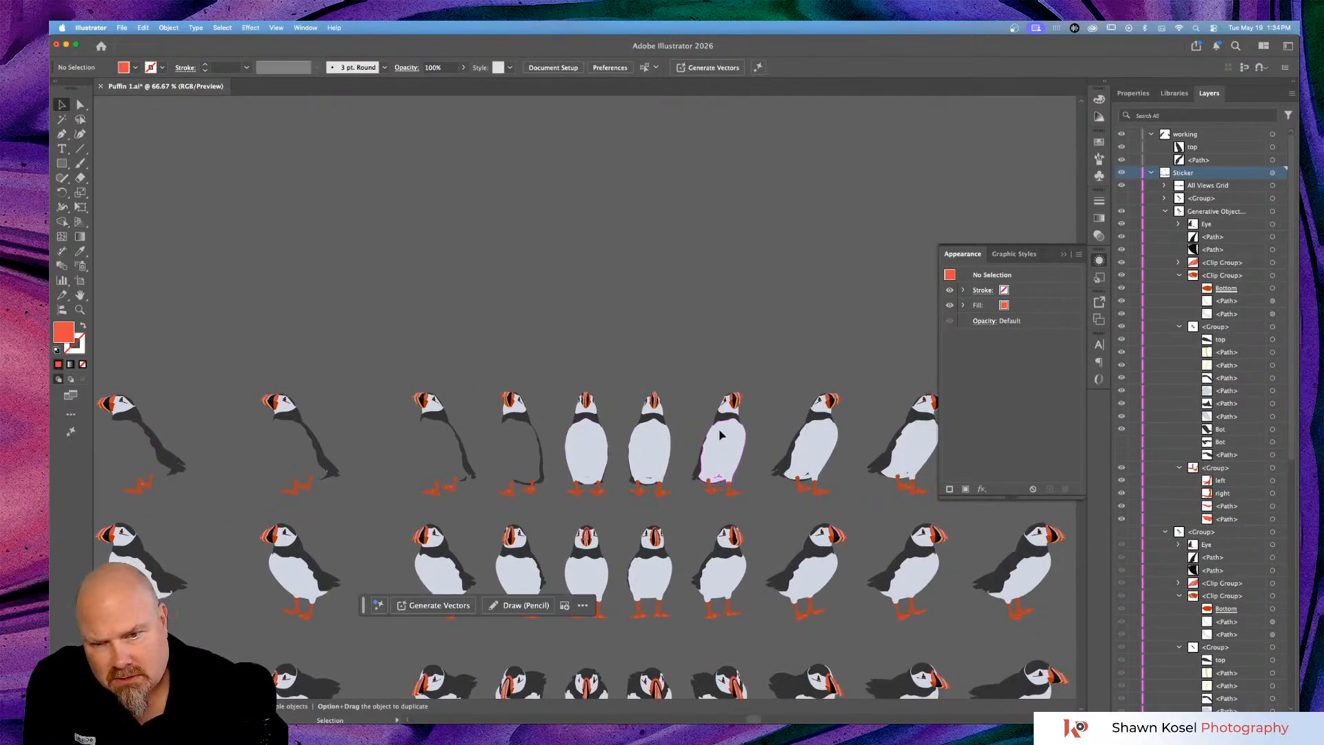
Compare all three rows of placed Turntable views from the front-facing rotations to the rear-facing ones.
scroll(719, 435, down, 5)
scroll(718, 435, left, 3)
scroll(718, 435, down, 1)
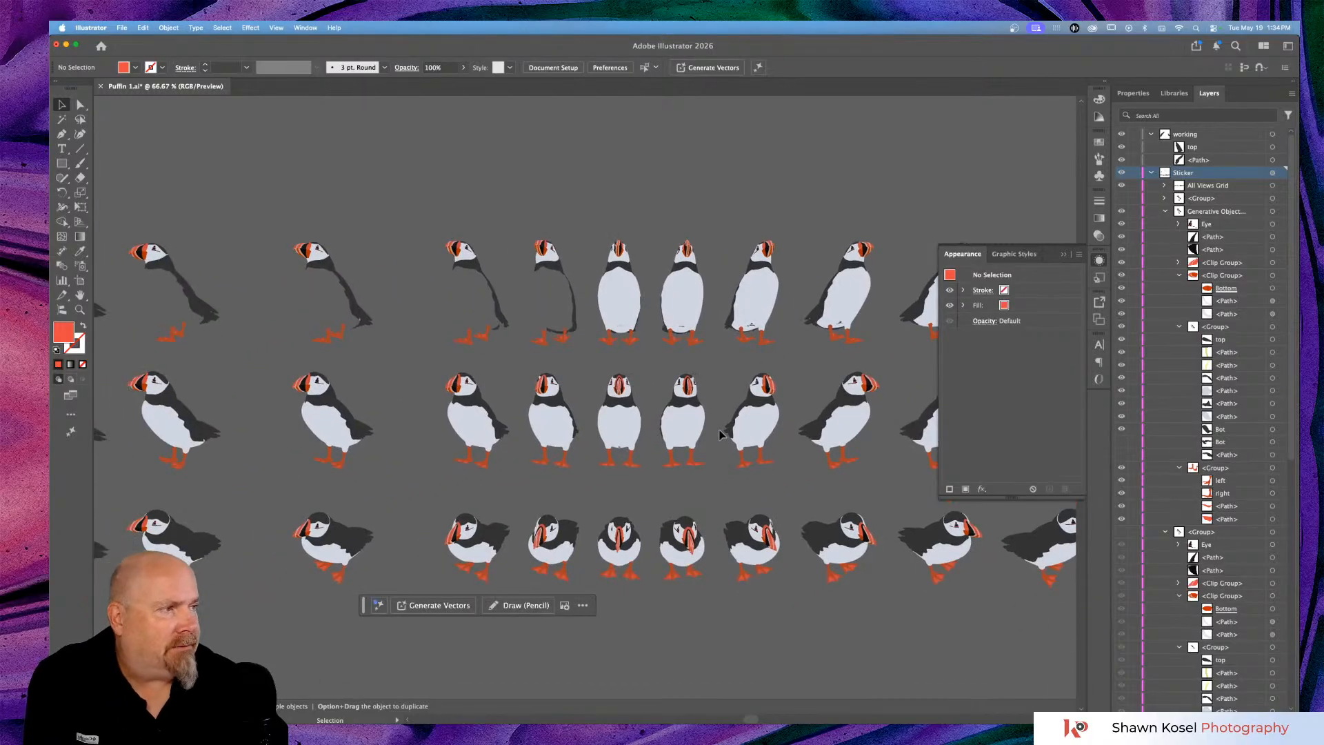
scroll(718, 434, left, 10)
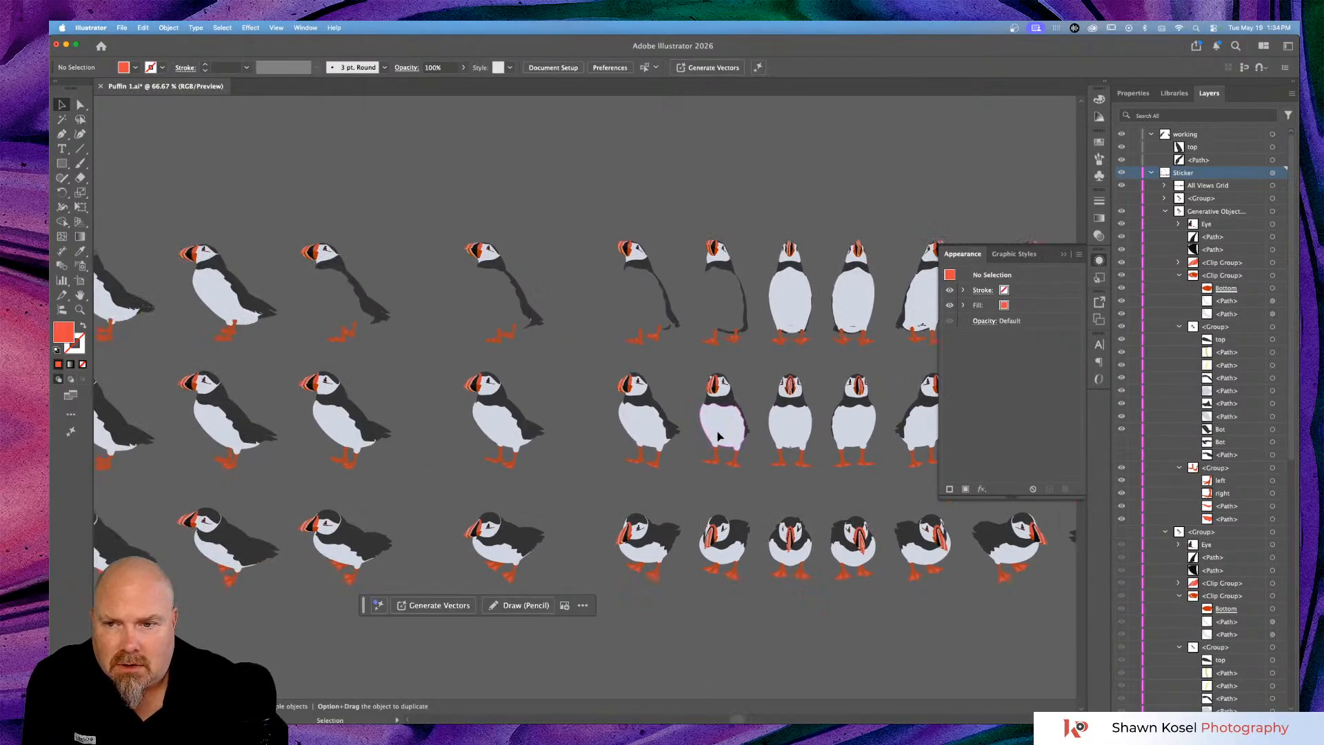
scroll(718, 434, left, 3)
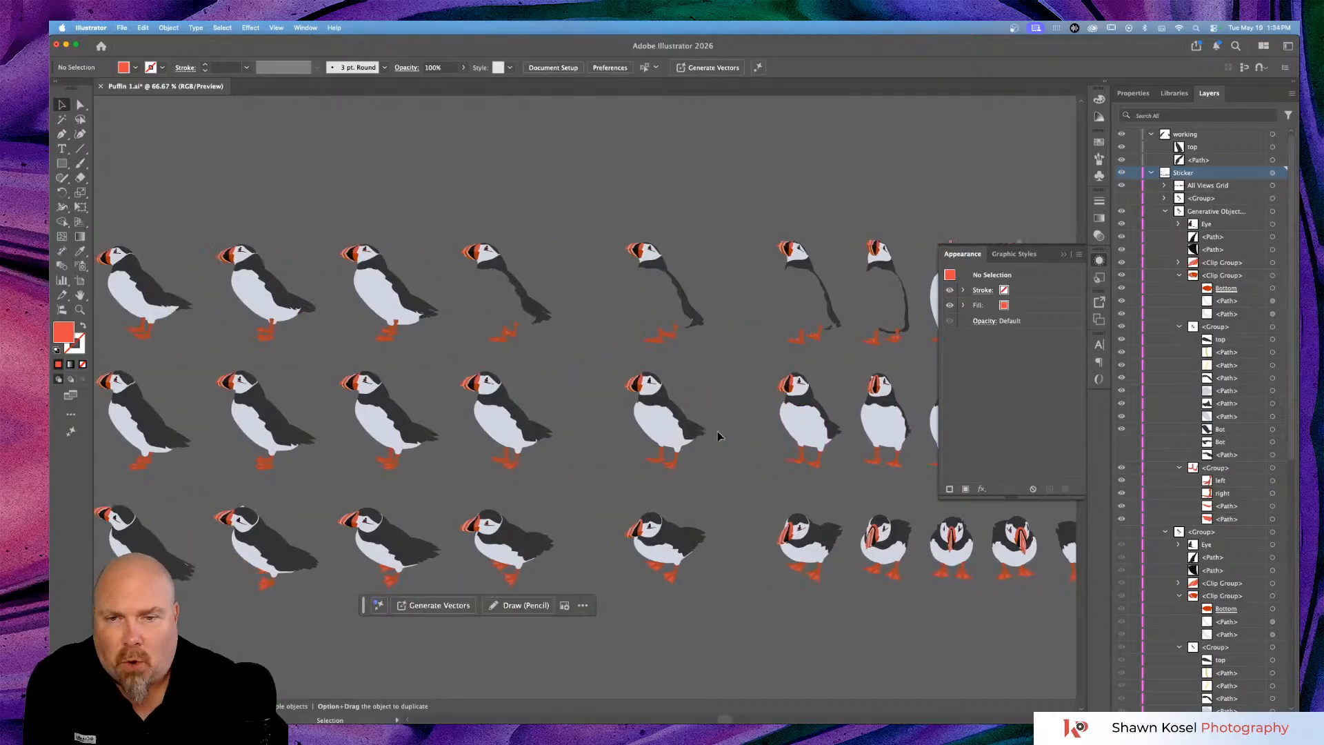
scroll(613, 441, left, 6)
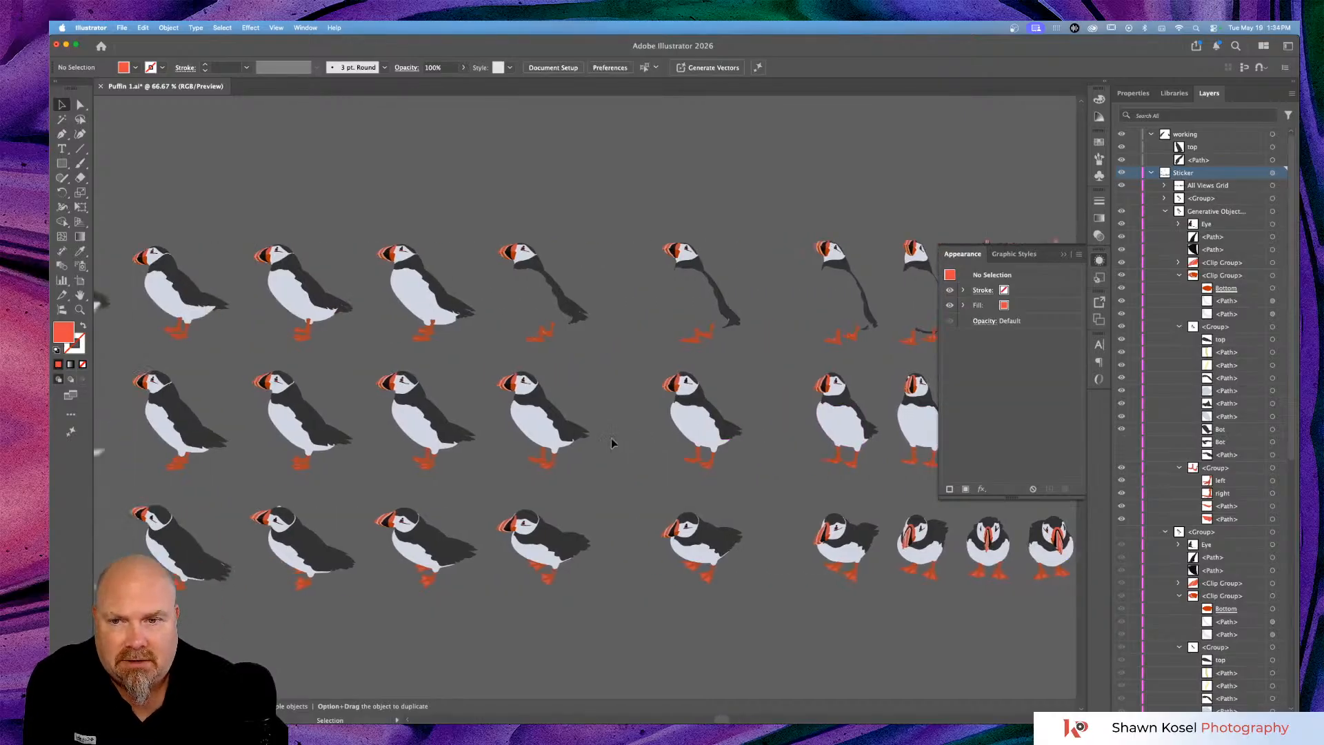
scroll(612, 441, left, 8)
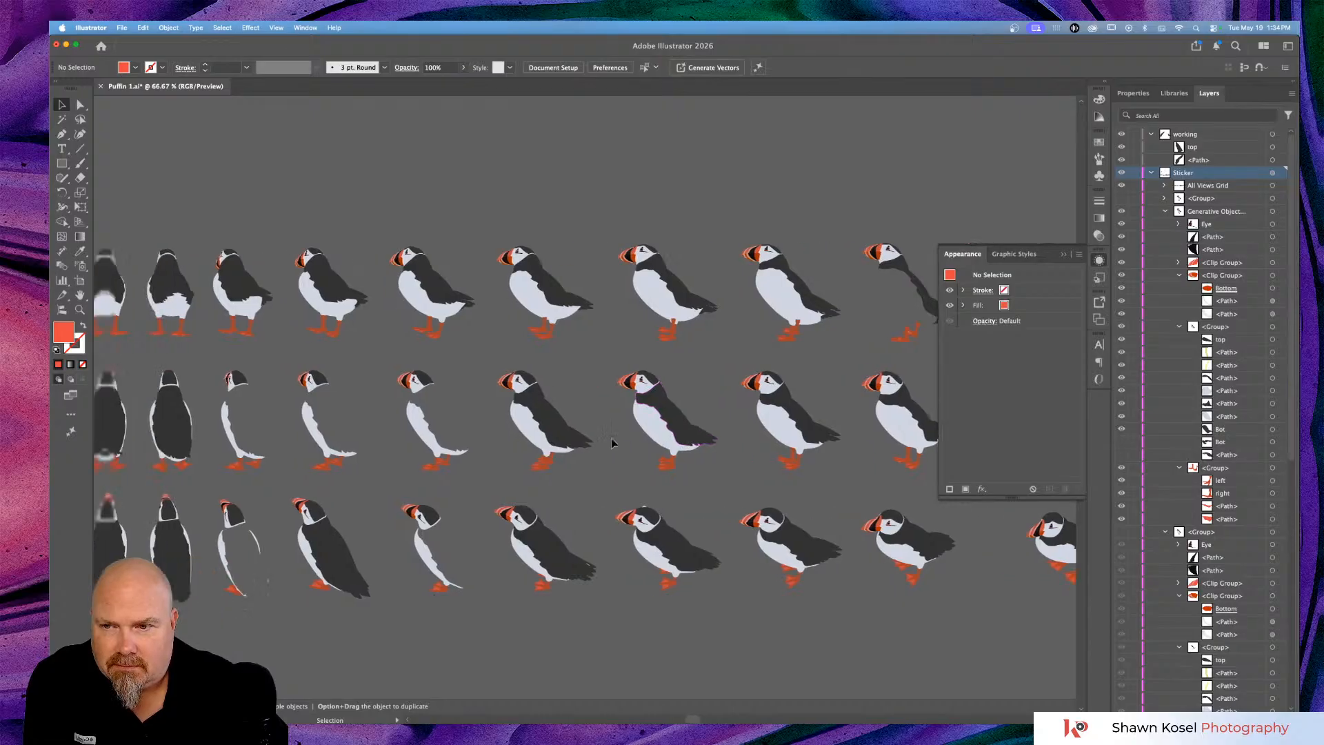
scroll(612, 441, left, 8)
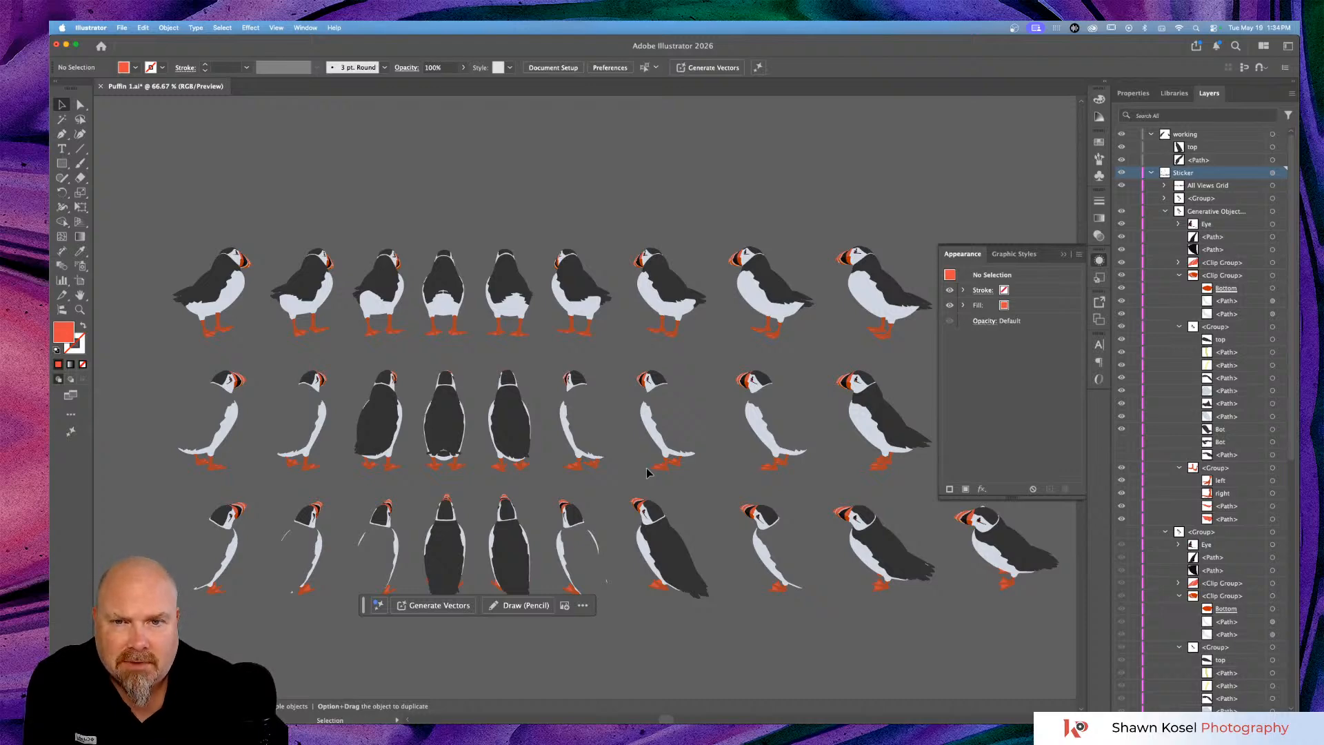
scroll(647, 472, right, 5)
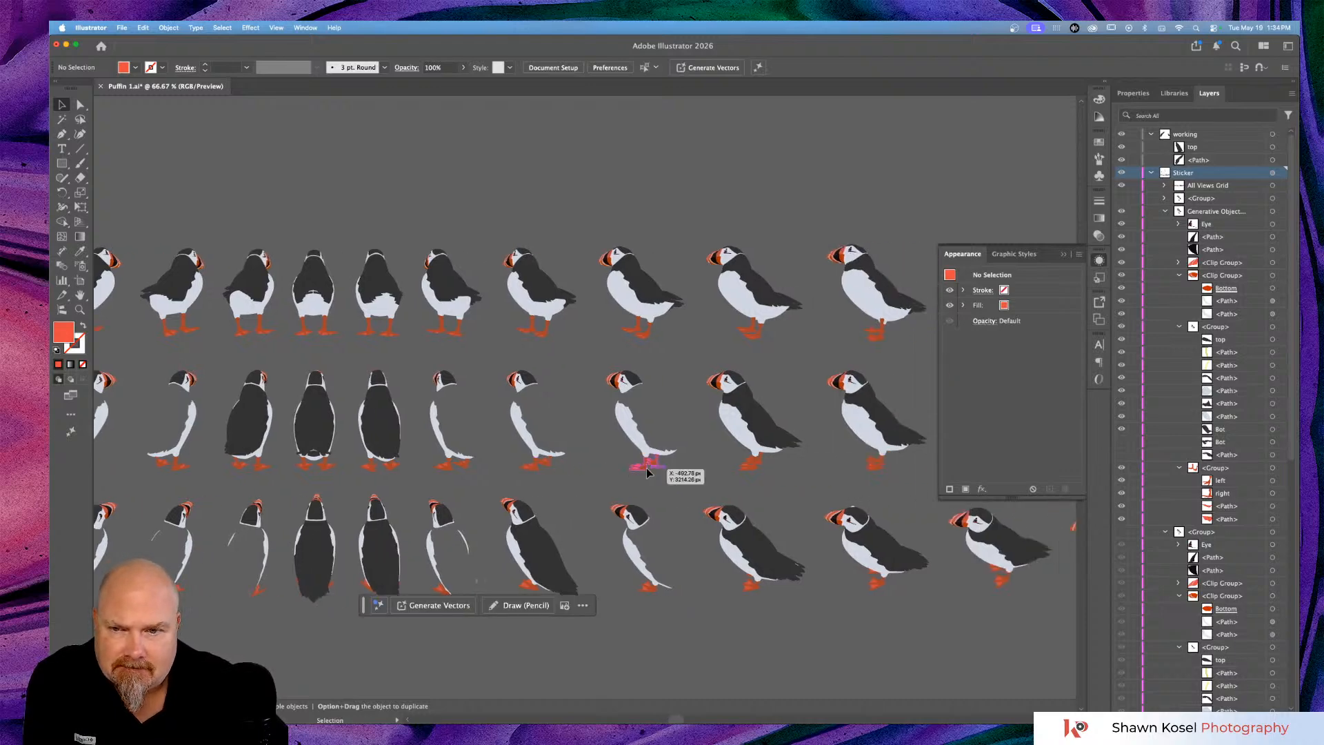
scroll(647, 469, right, 2)
scroll(646, 469, up, 1)
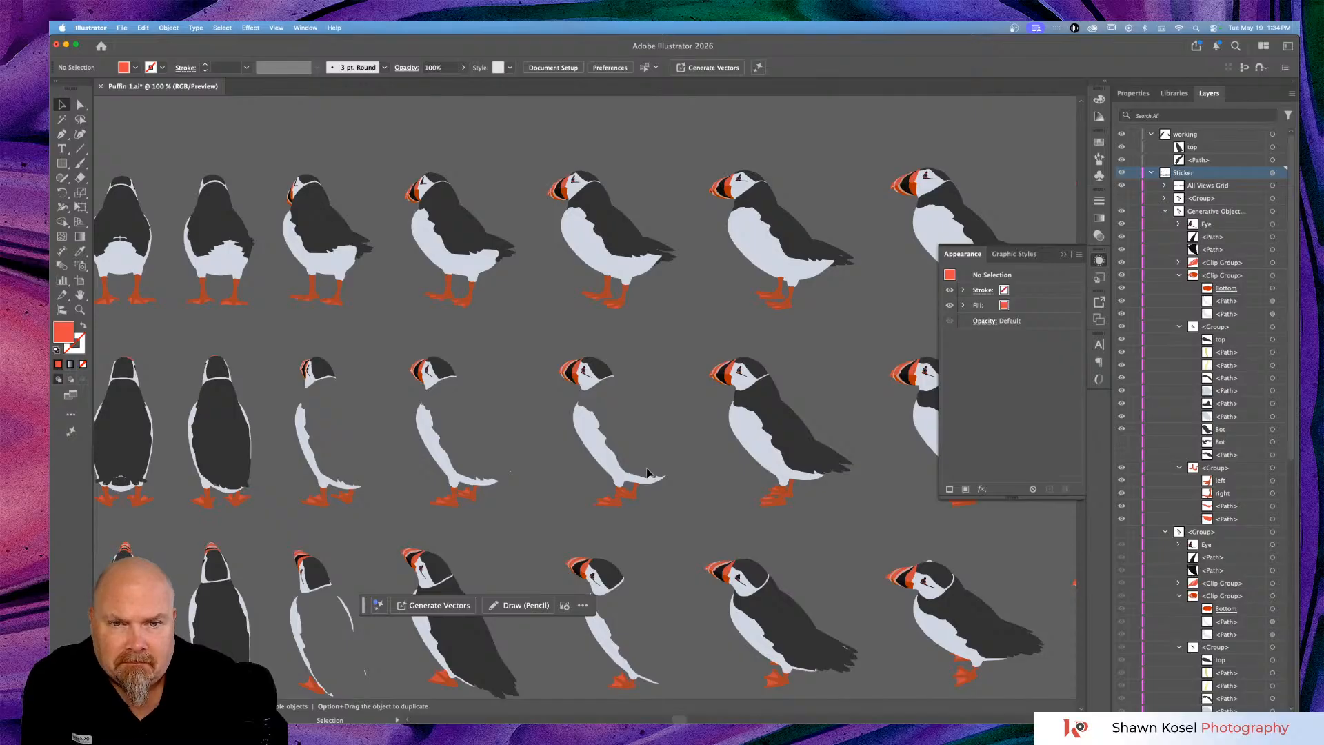
Inspect the side and front-facing views across the rows, including a close look at the middle row's front views at 300%.
scroll(647, 472, right, 10)
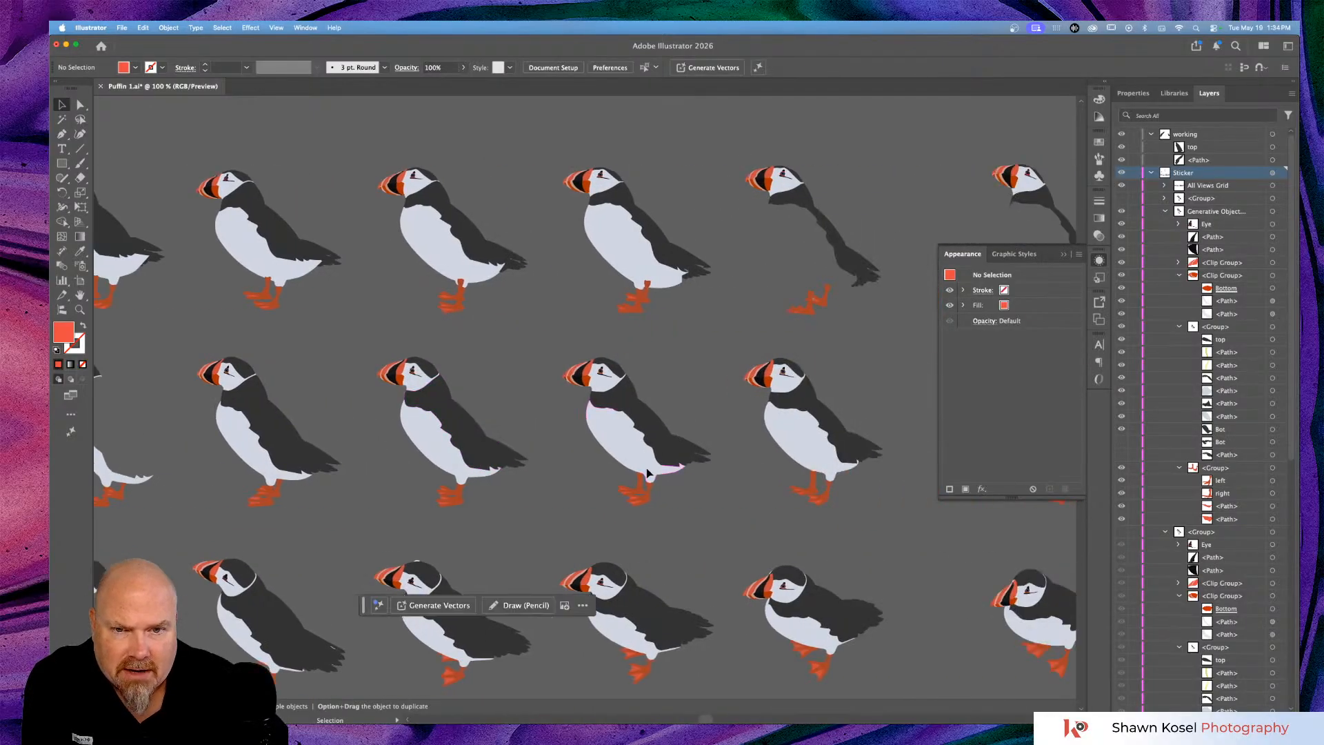
scroll(646, 467, right, 10)
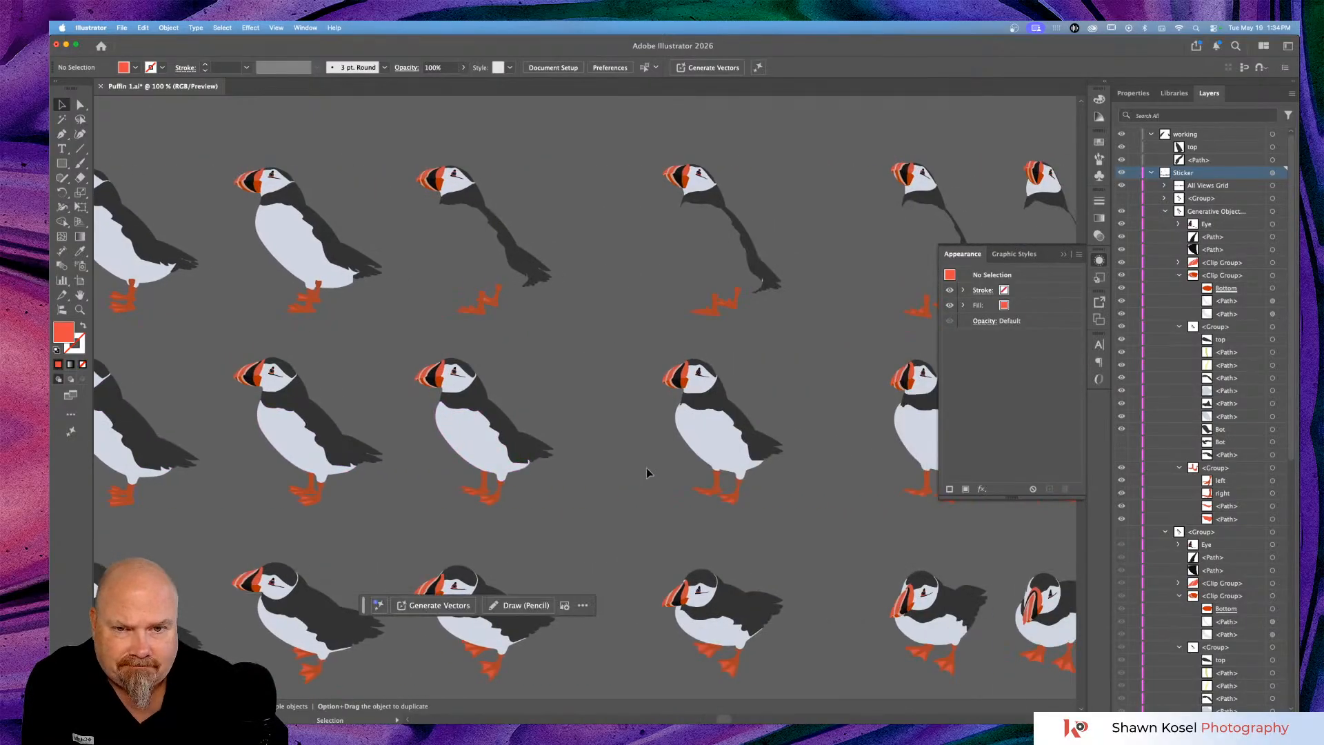
scroll(647, 468, right, 10)
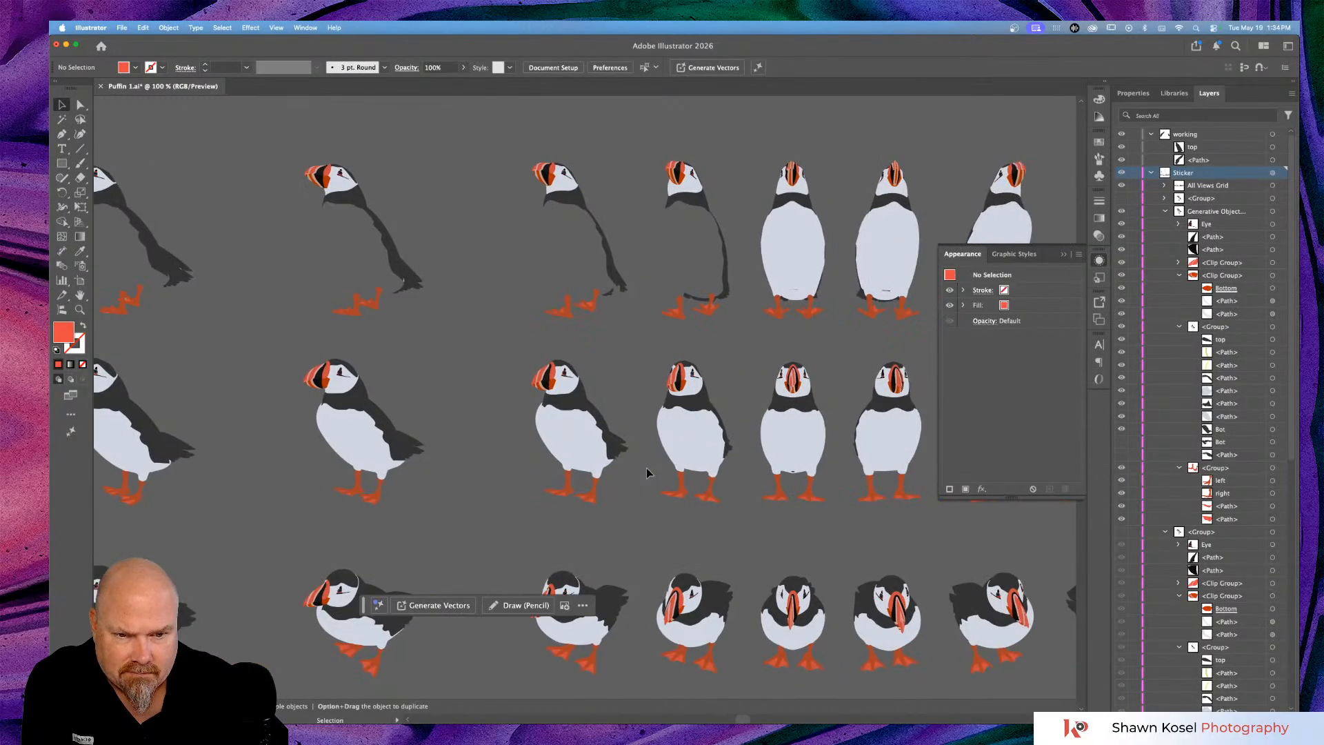
scroll(646, 468, down, 5)
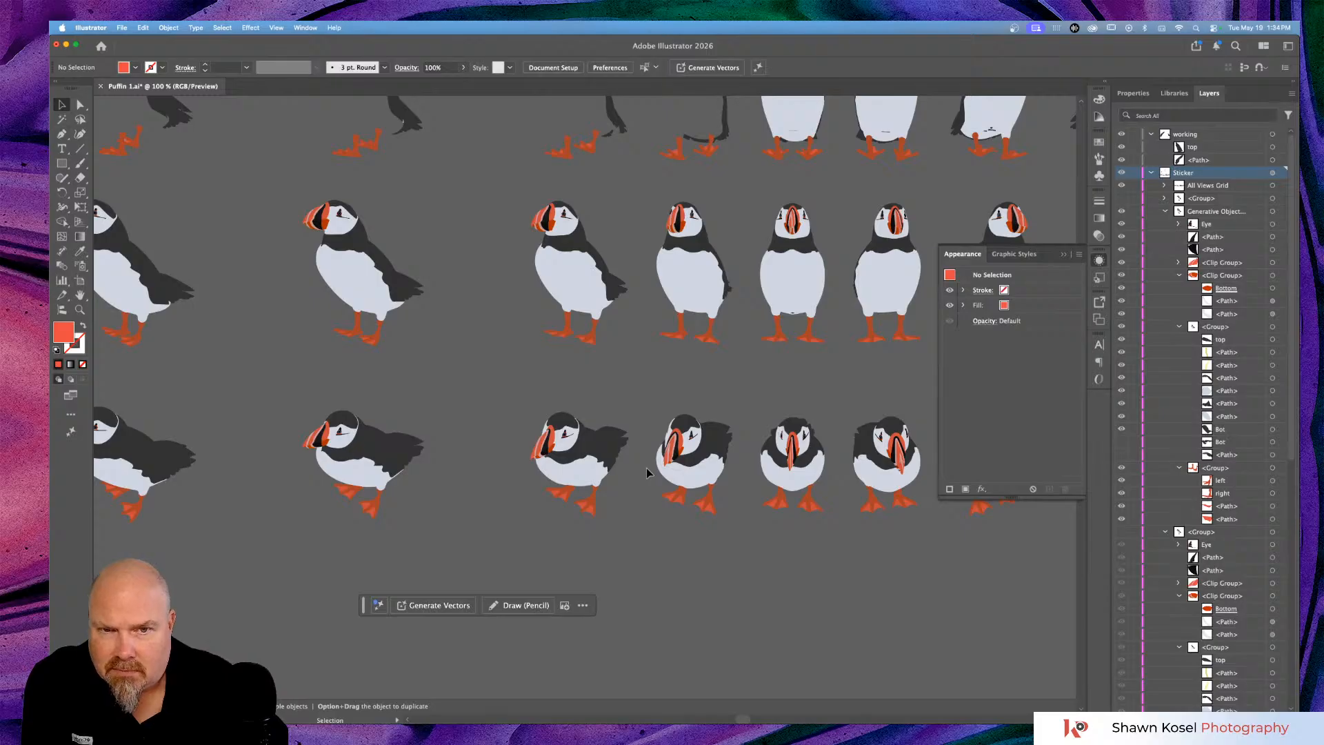
scroll(647, 472, right, 3)
scroll(647, 468, right, 1)
scroll(647, 467, up, 4)
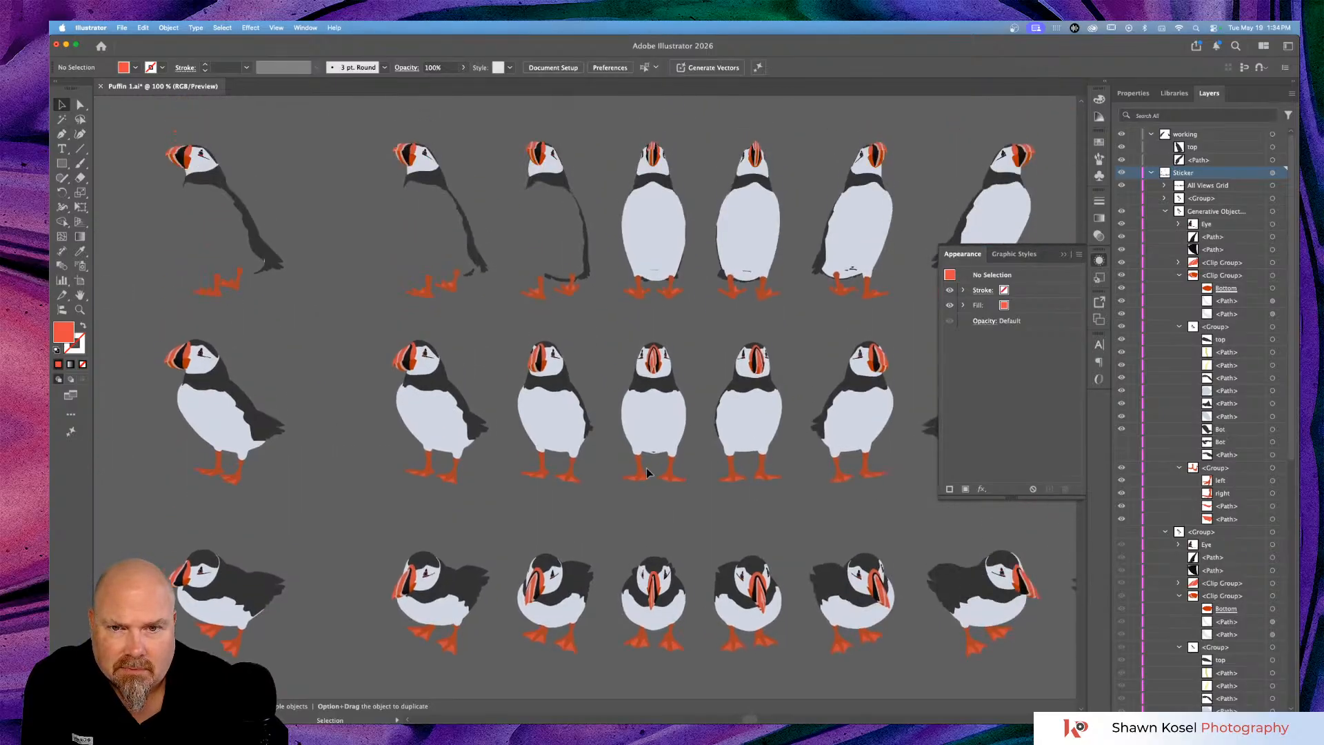
scroll(655, 455, up, 1)
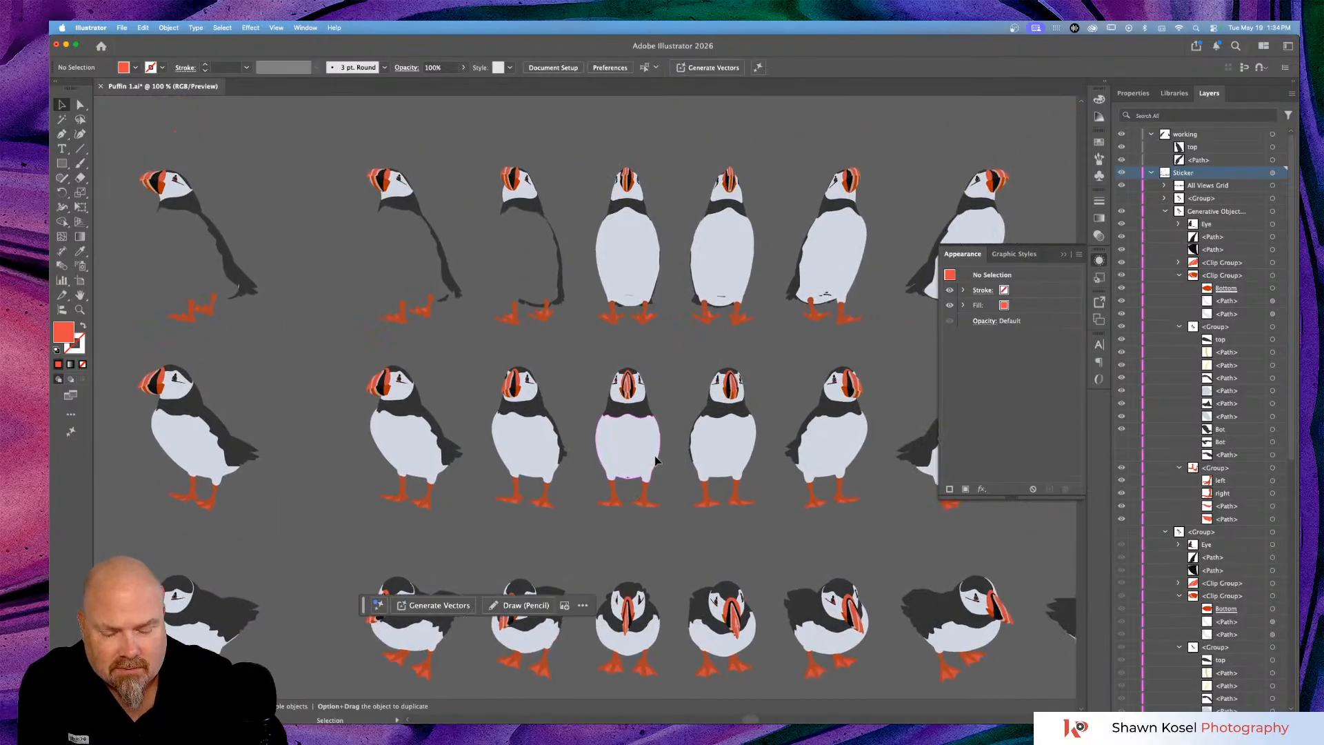
key(super+equal)
key(super+equal)
key(super+equal)
scroll(654, 460, down, 2)
scroll(655, 461, right, 2)
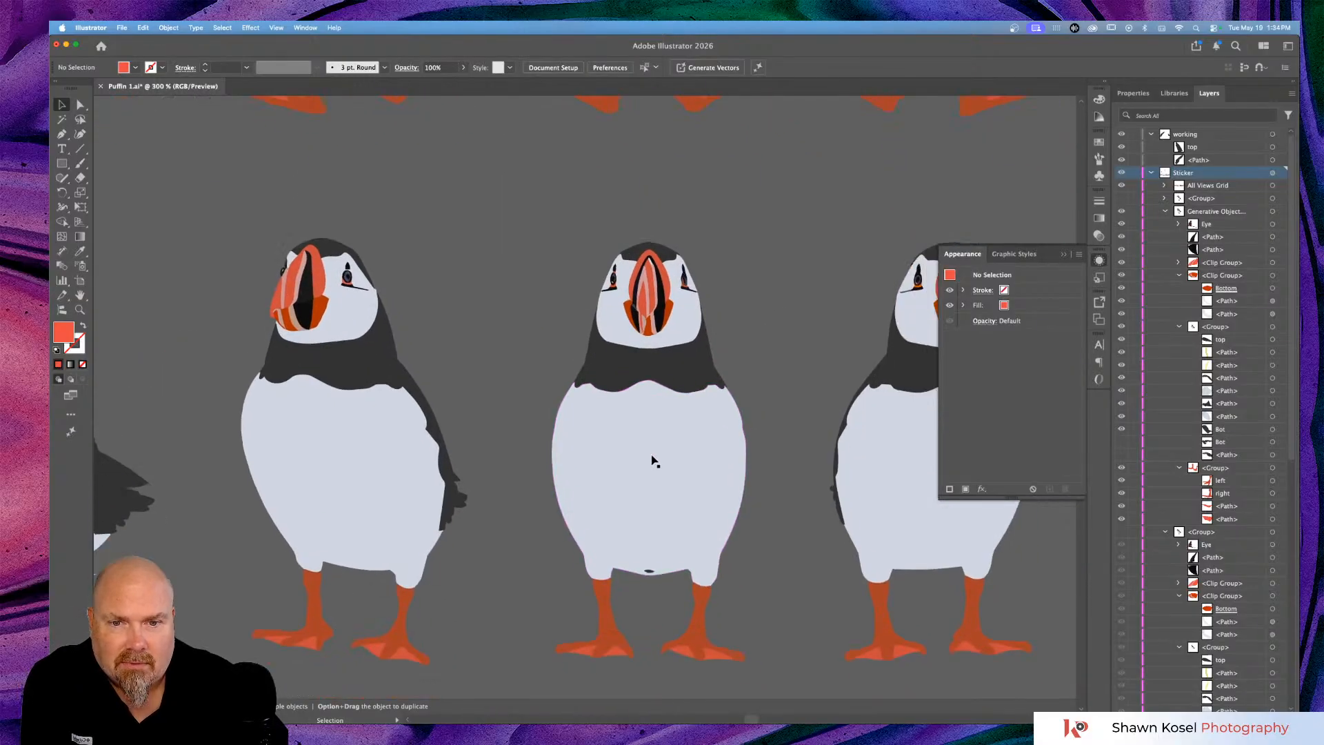
scroll(655, 460, right, 2)
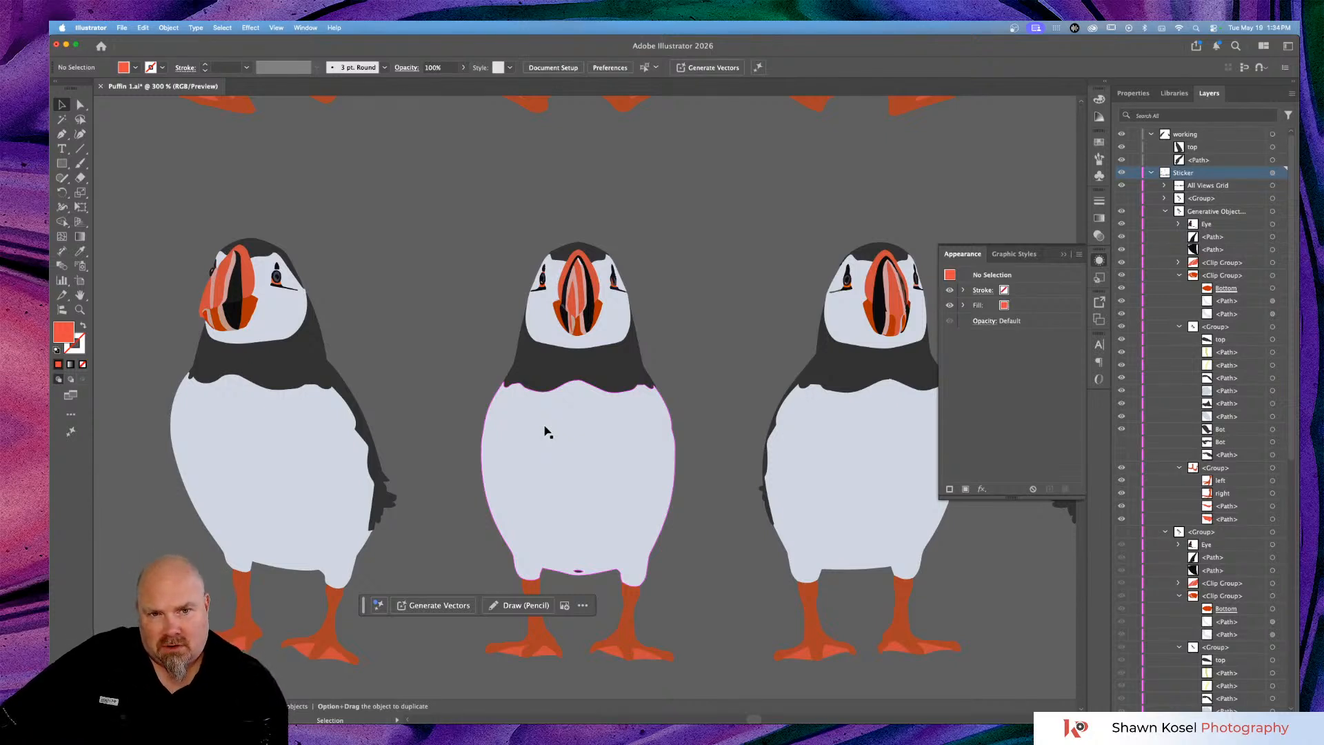
Compare the middle row's front-facing puffin views with the neighbouring three-quarter views on either side.
scroll(545, 432, right, 3)
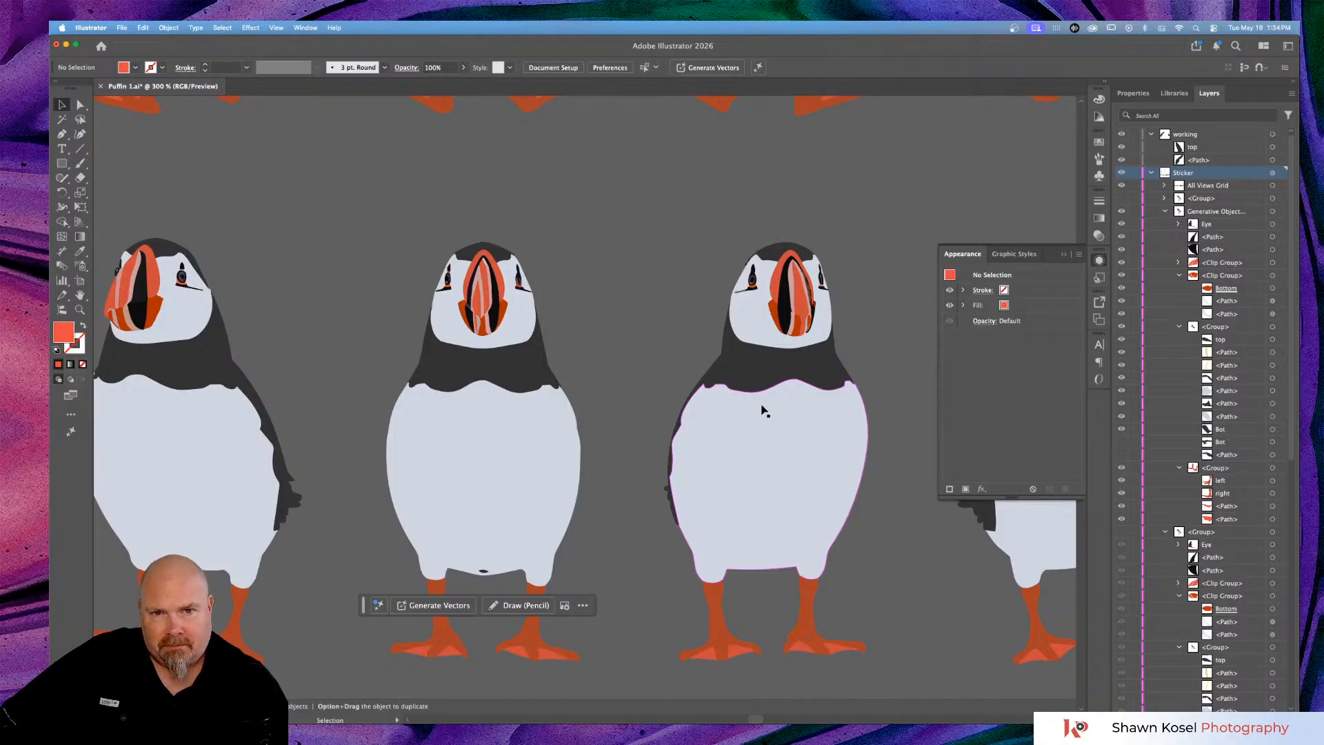
scroll(764, 411, right, 5)
scroll(764, 411, left, 3)
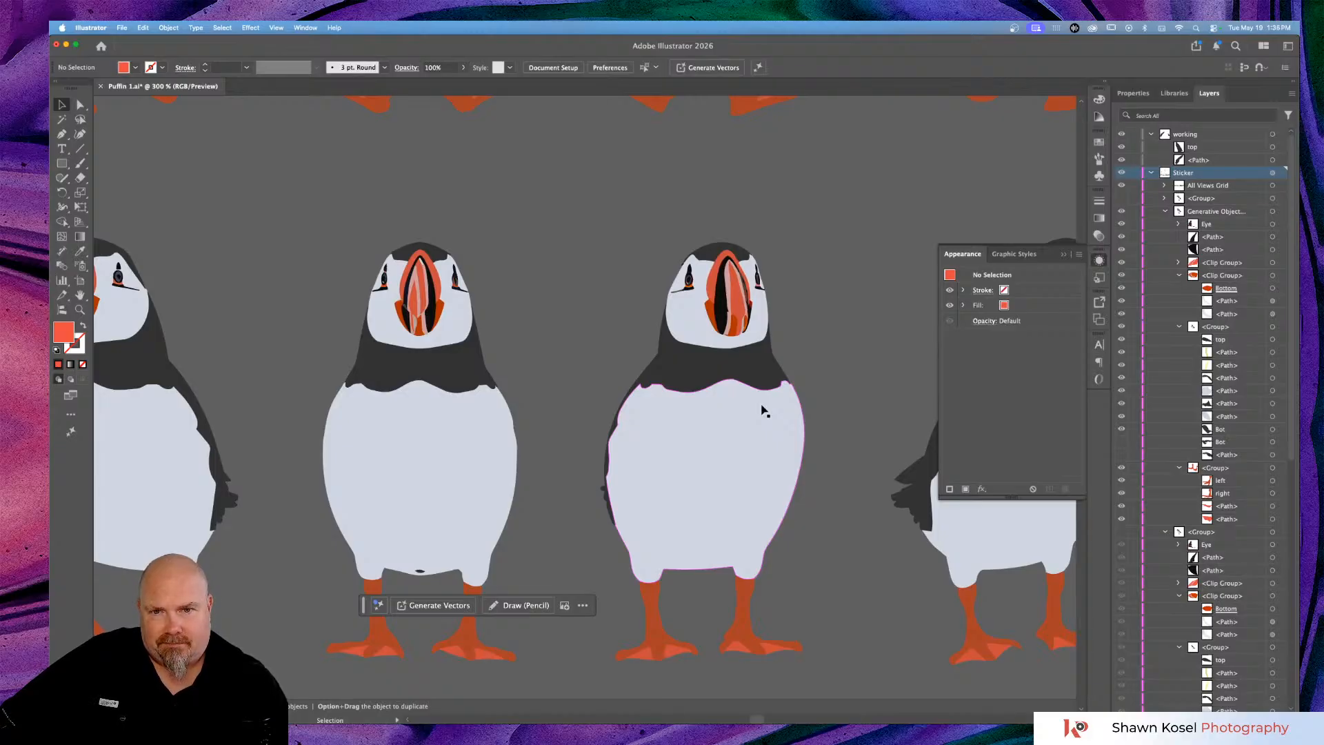
scroll(764, 411, left, 4)
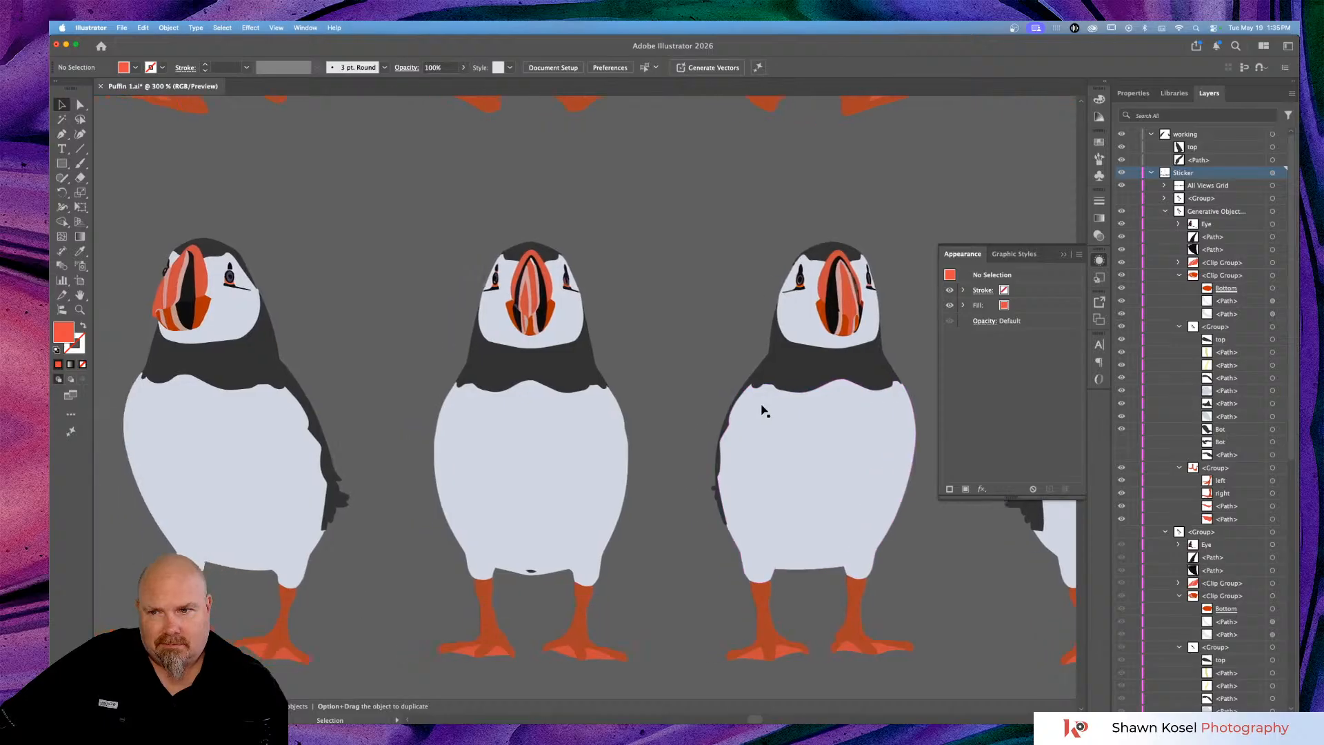
scroll(764, 411, right, 3)
scroll(764, 411, right, 3)
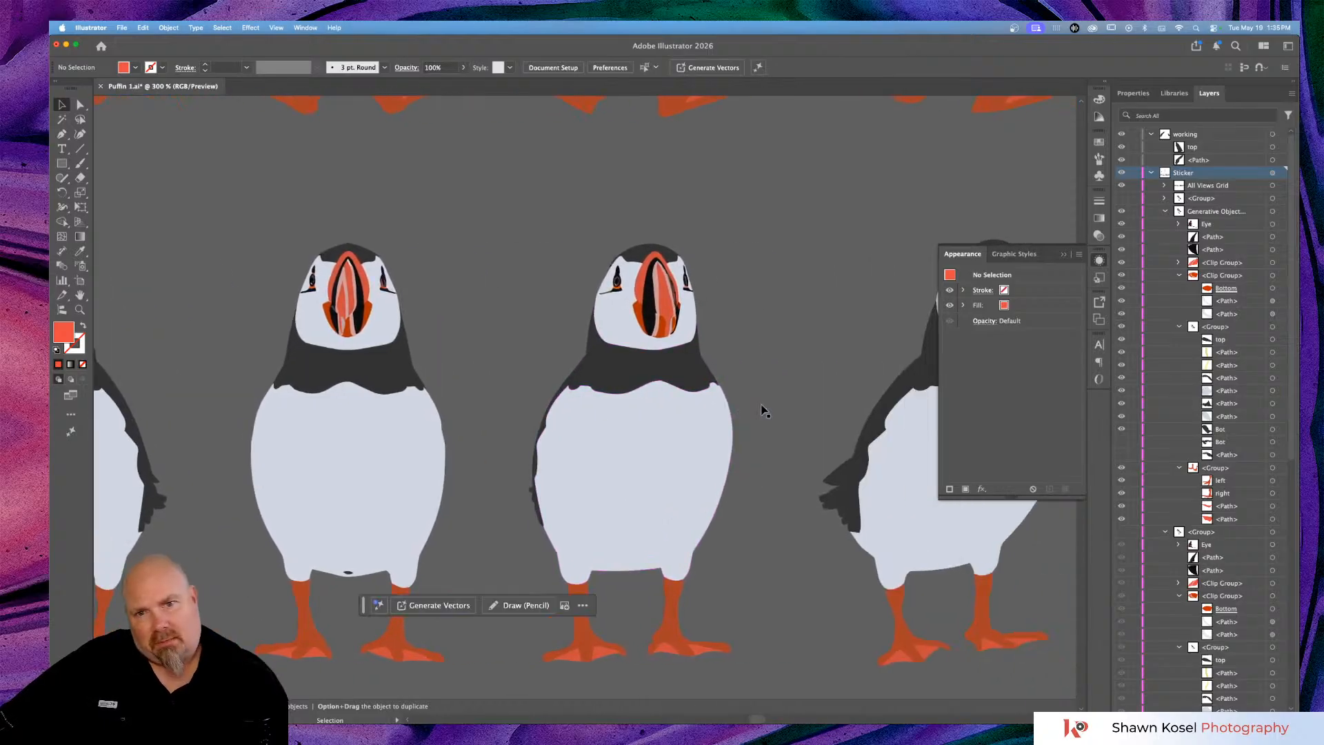
scroll(764, 411, right, 5)
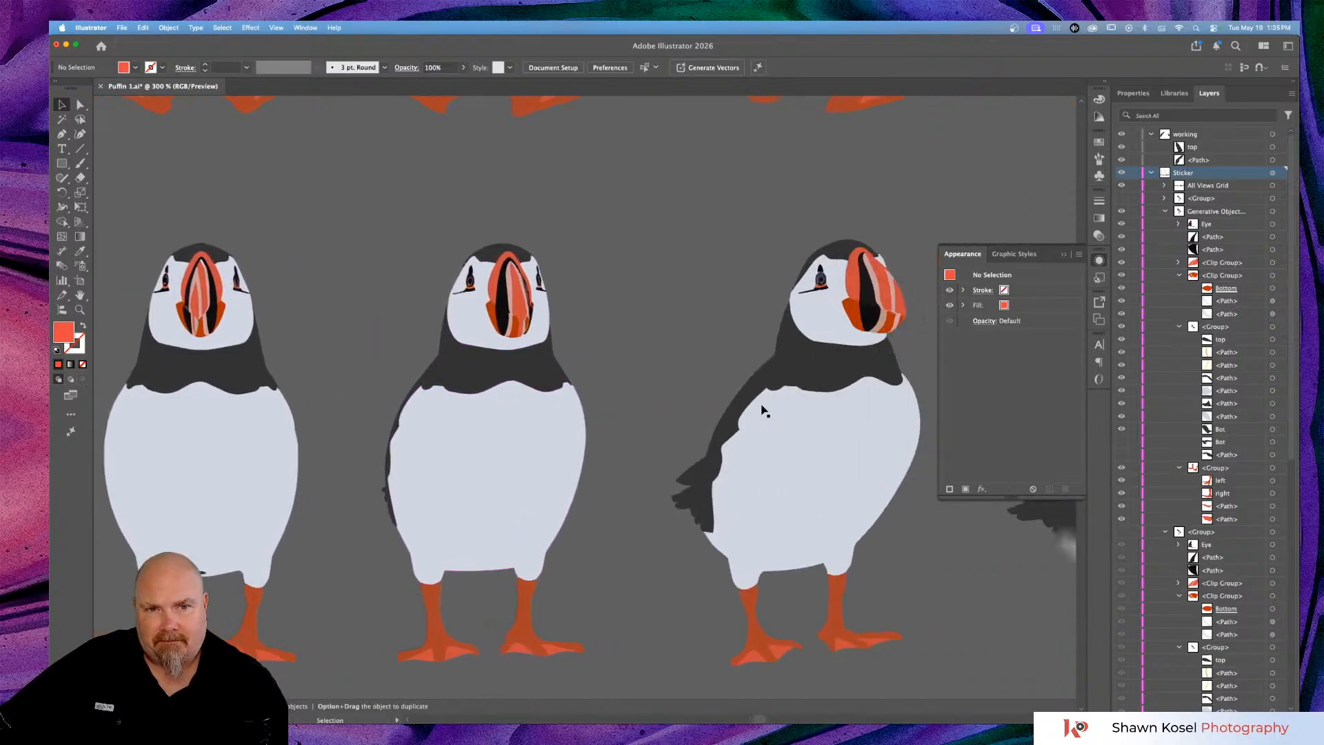
scroll(763, 411, left, 1)
scroll(764, 411, up, 3)
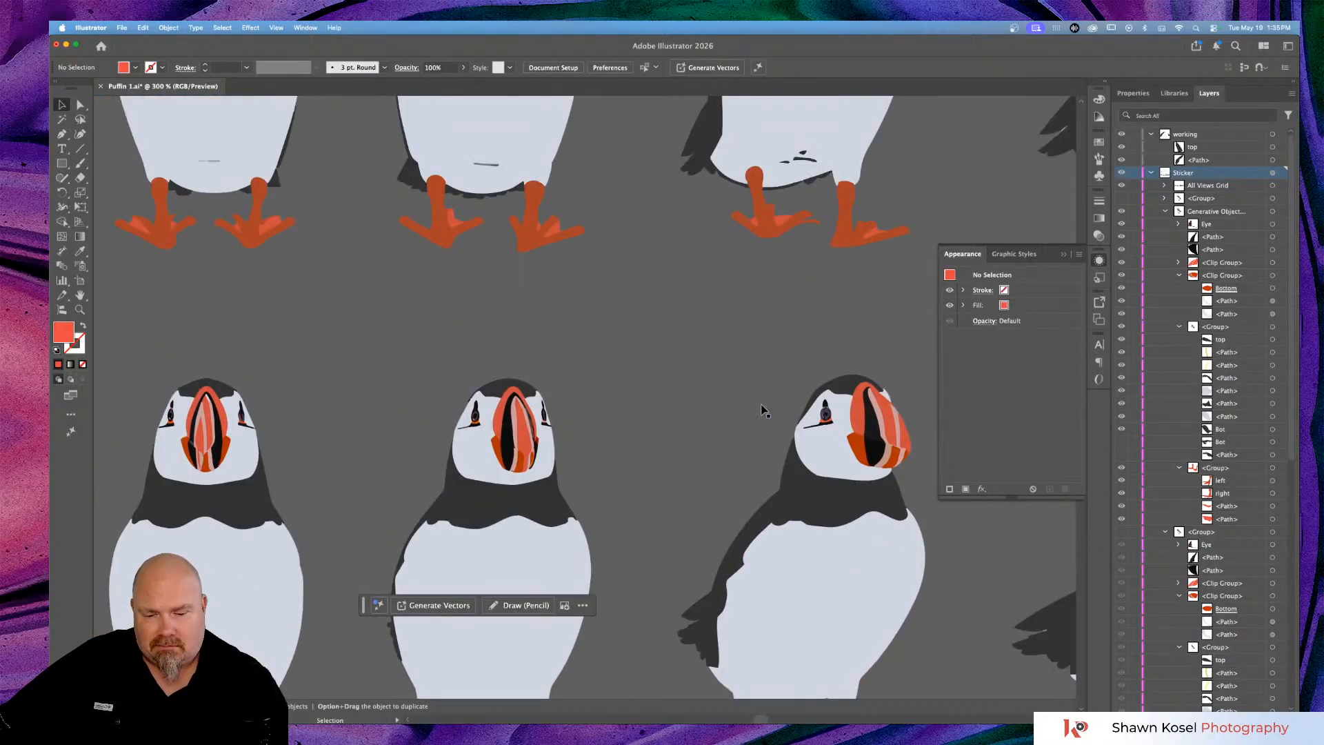
Save the puffin document with all the placed Turntable views.
scroll(764, 411, down, 10)
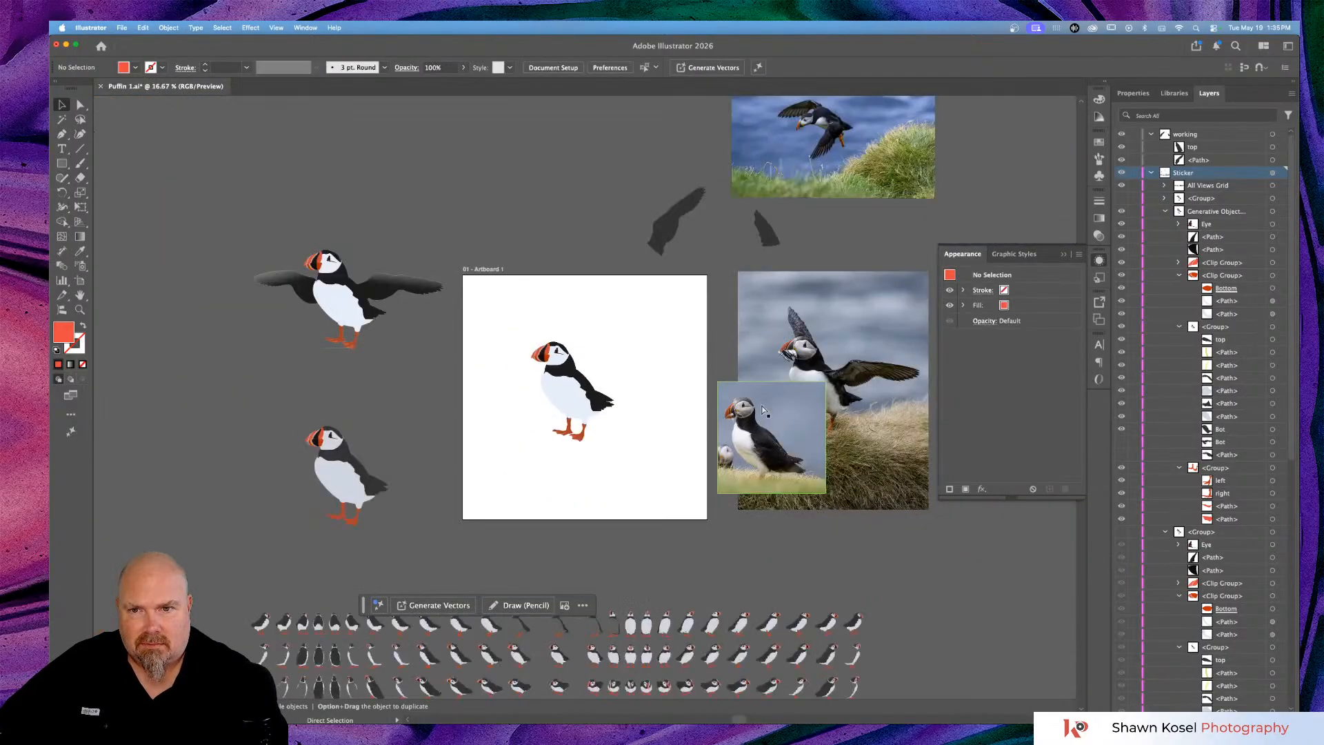
key(super+minus)
scroll(755, 432, down, 2)
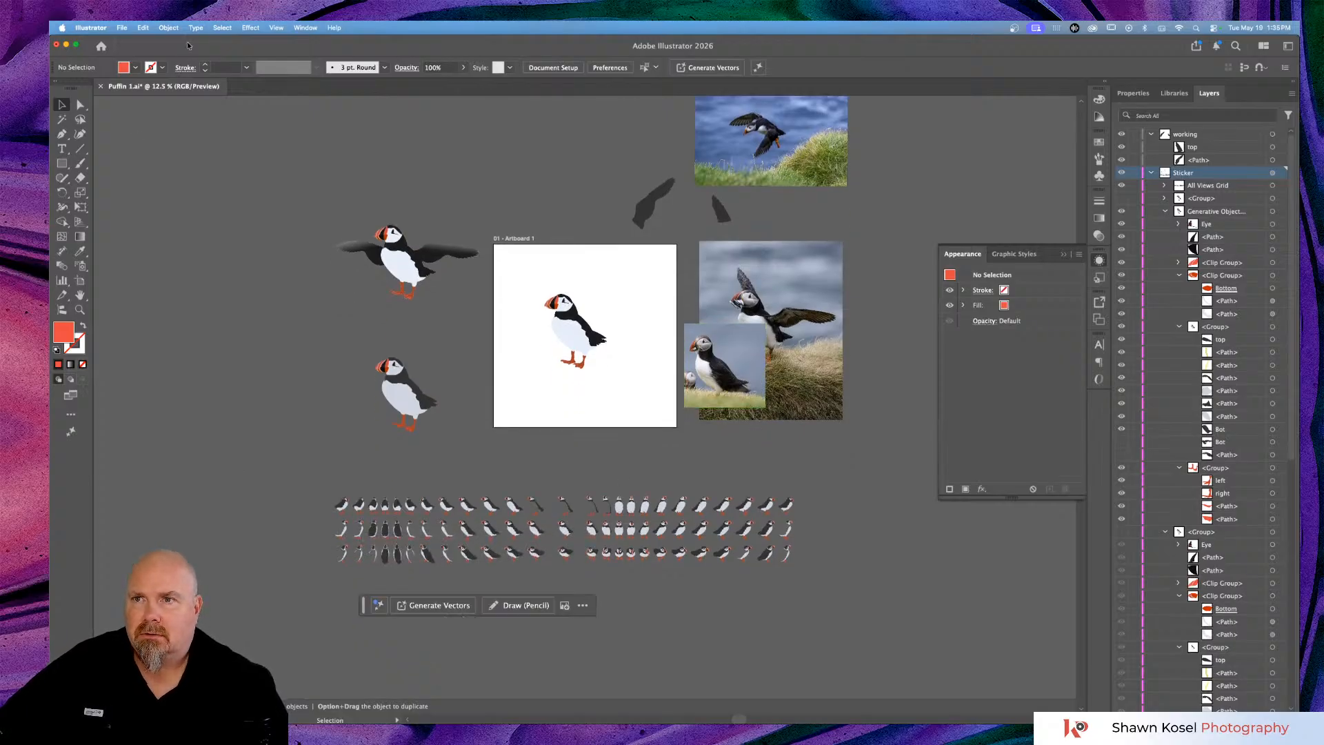
key(a)
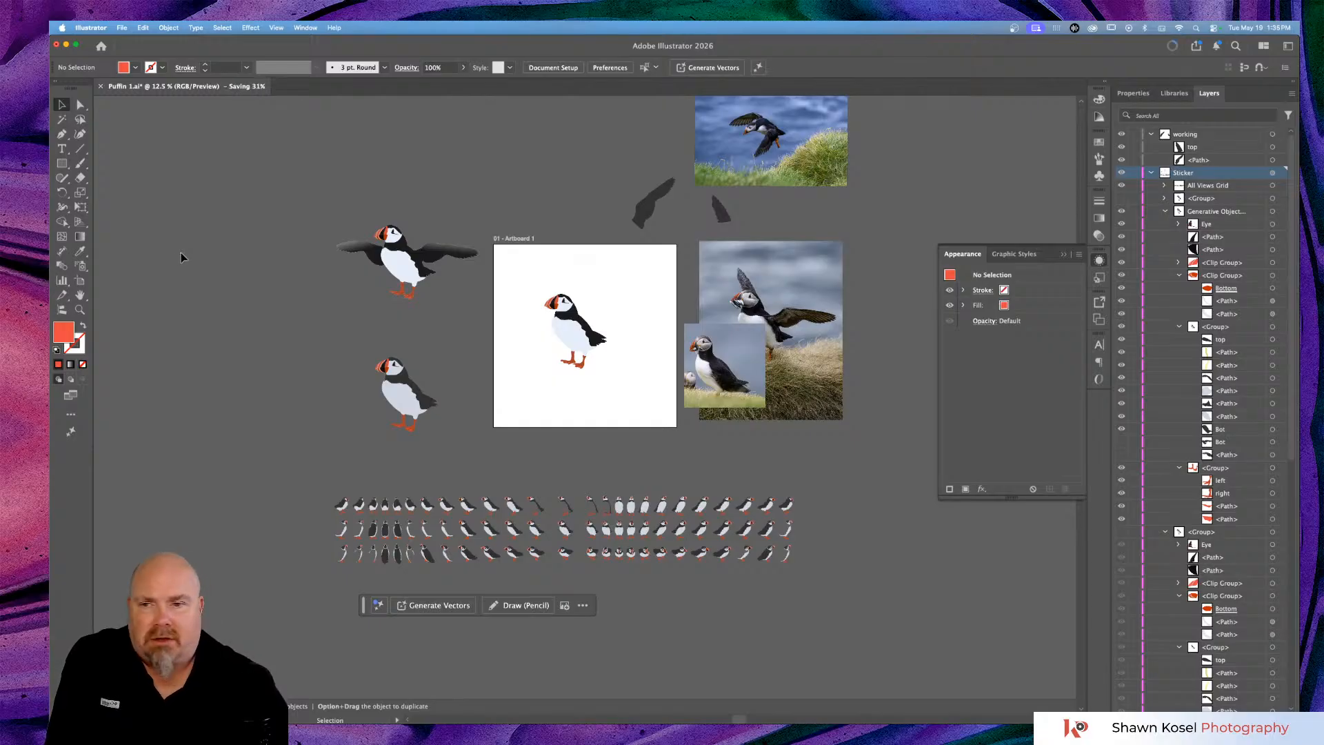
Inspect the placed Turntable views in Outline mode, including a closer look at the rows, and return to Preview mode.
scroll(468, 369, down, 3)
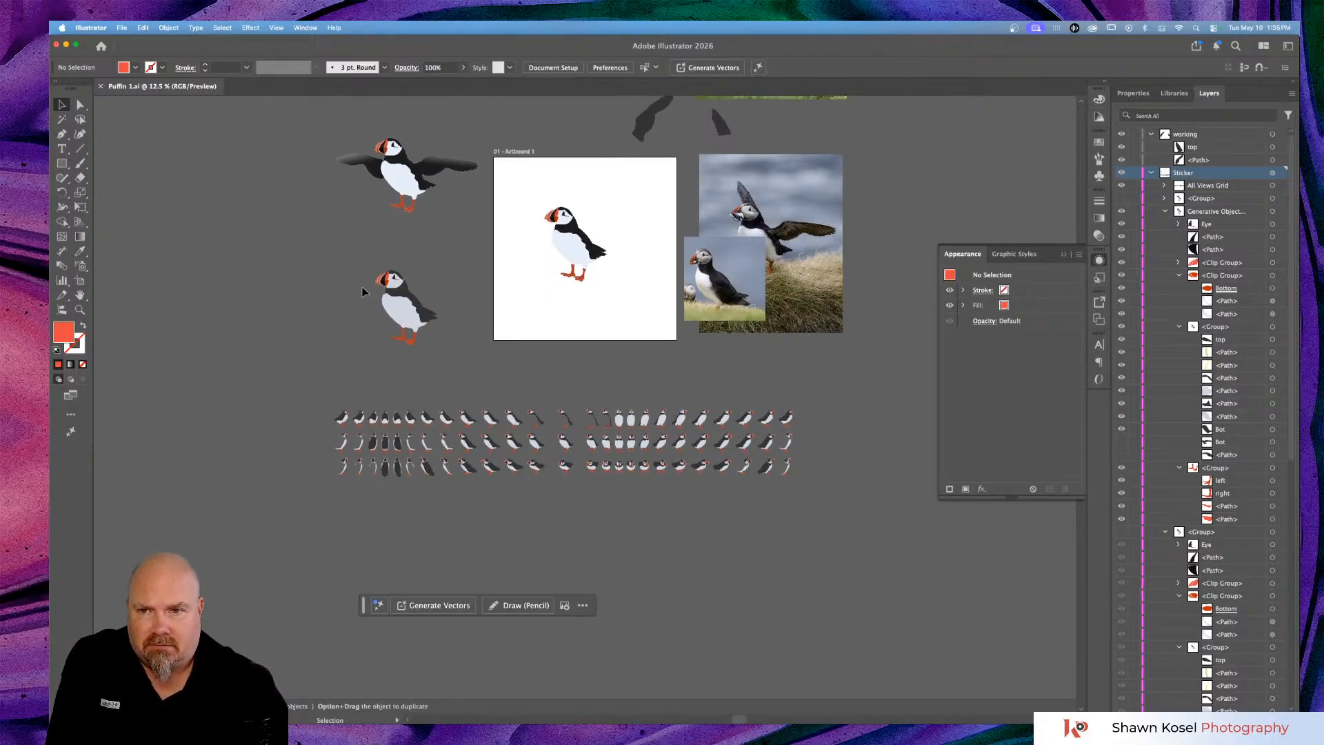
key(super+y)
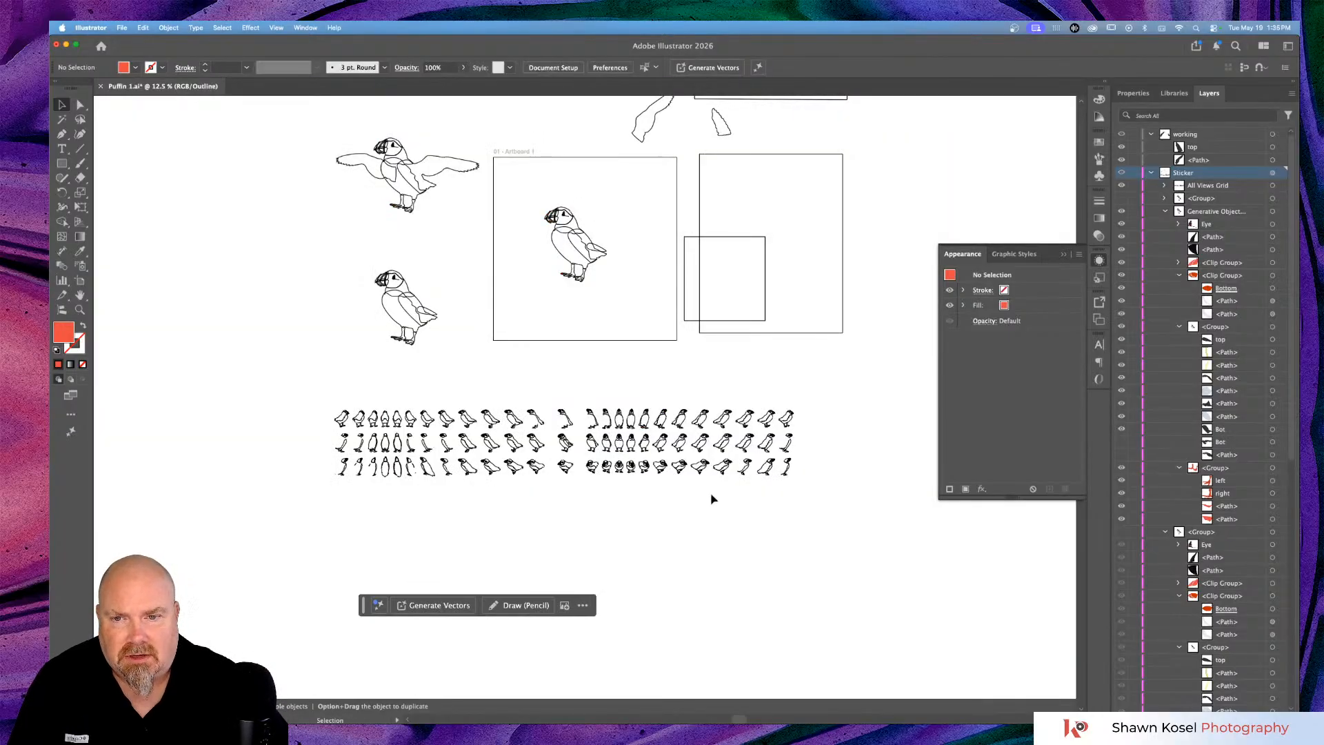
scroll(742, 495, up, 4)
scroll(742, 495, down, 4)
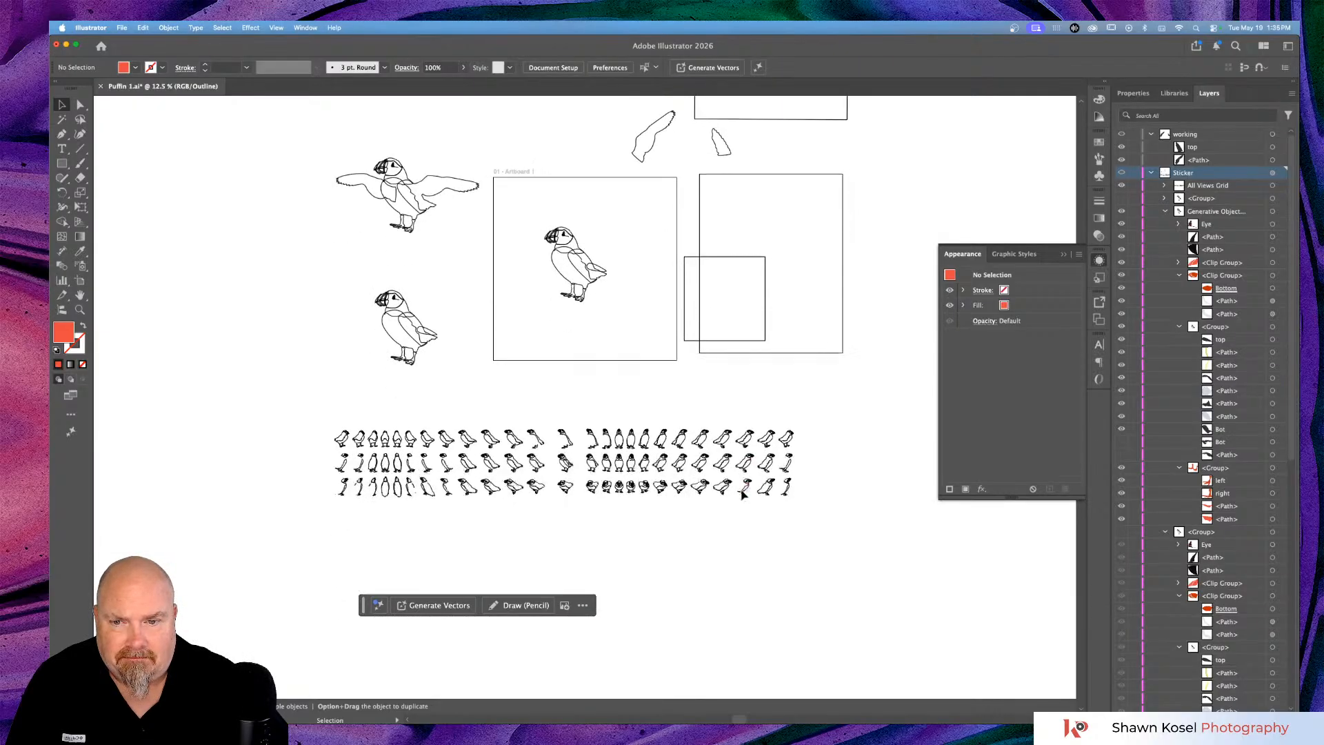
scroll(742, 495, up, 3)
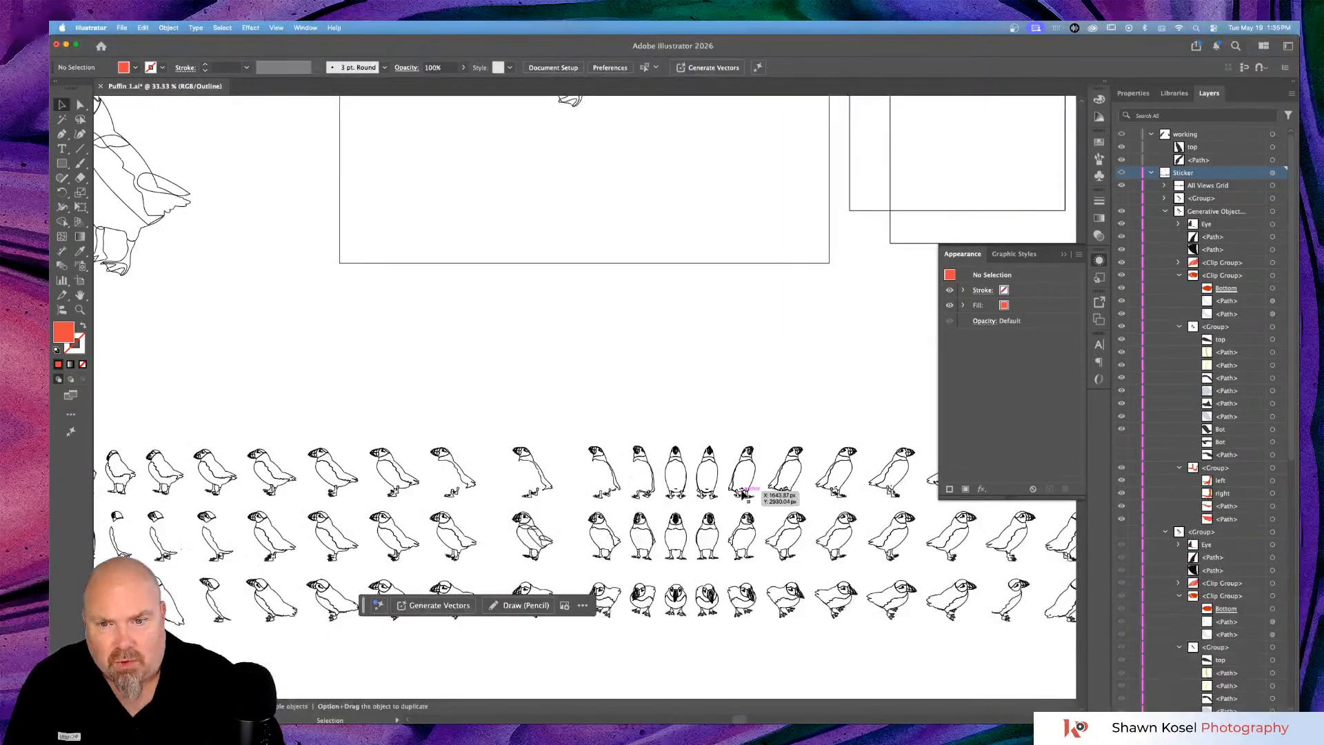
scroll(743, 493, down, 2)
scroll(743, 492, down, 1)
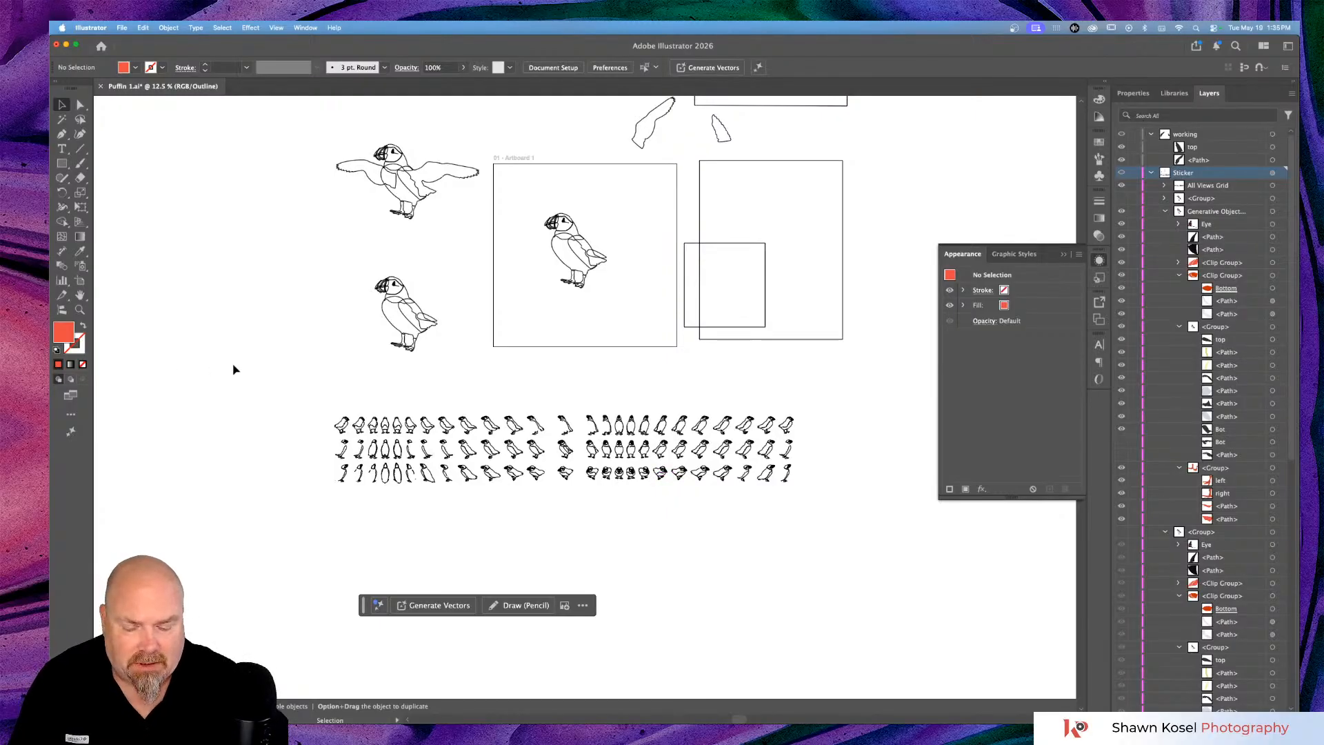
key(super+y)
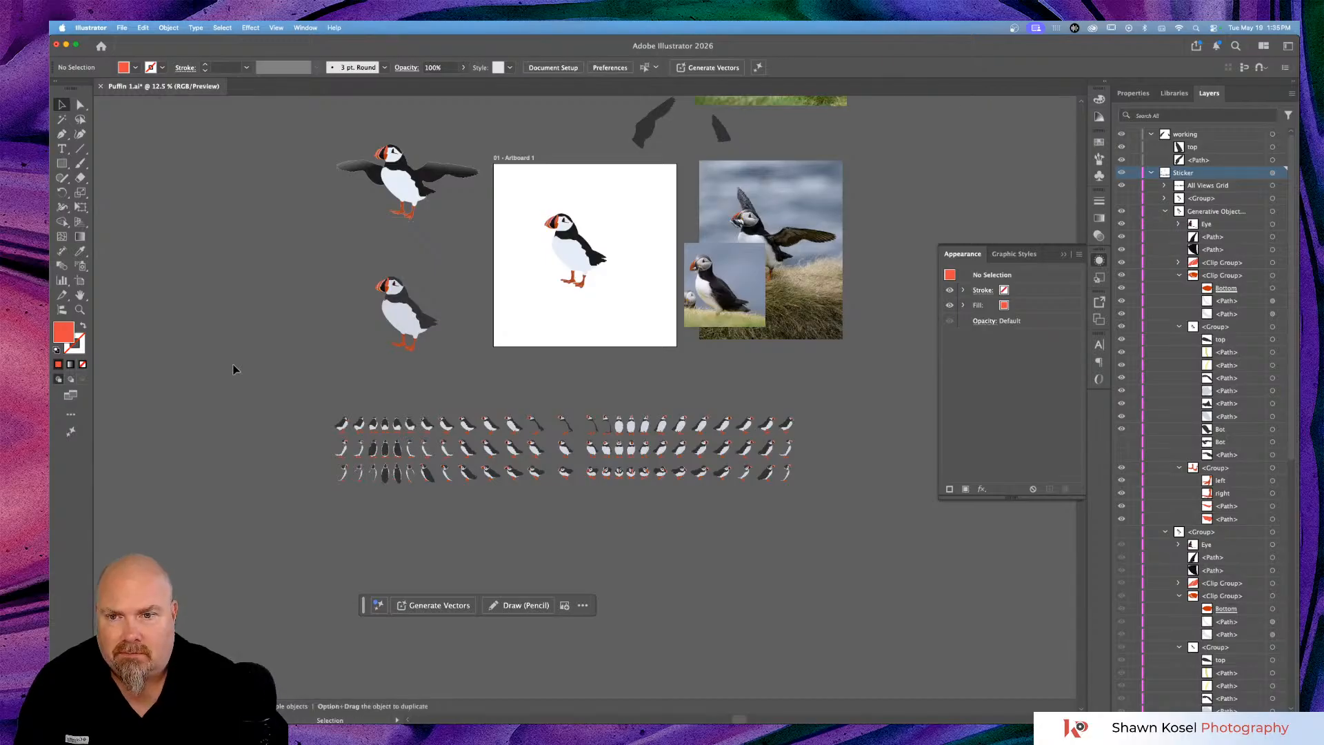
Create a new document from the recent custom 1000 x 1000 px preset.
click(125, 28)
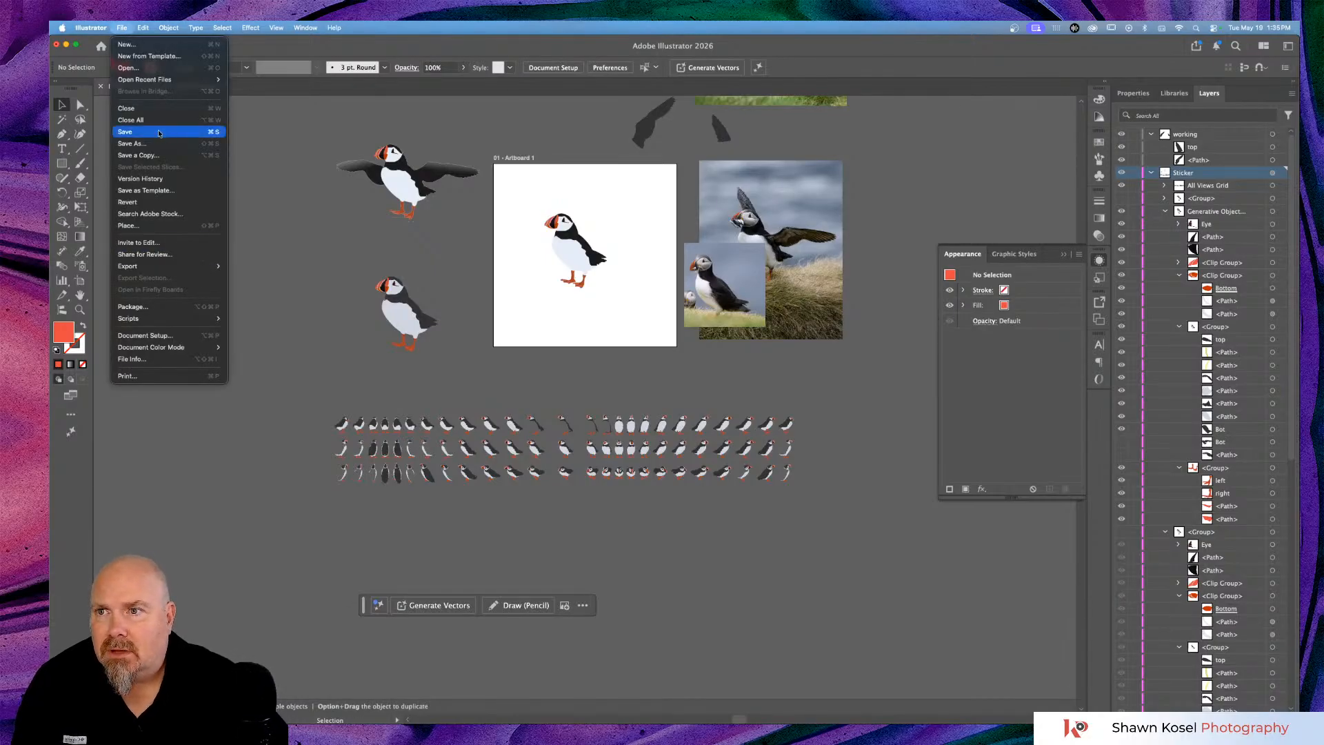
click(157, 48)
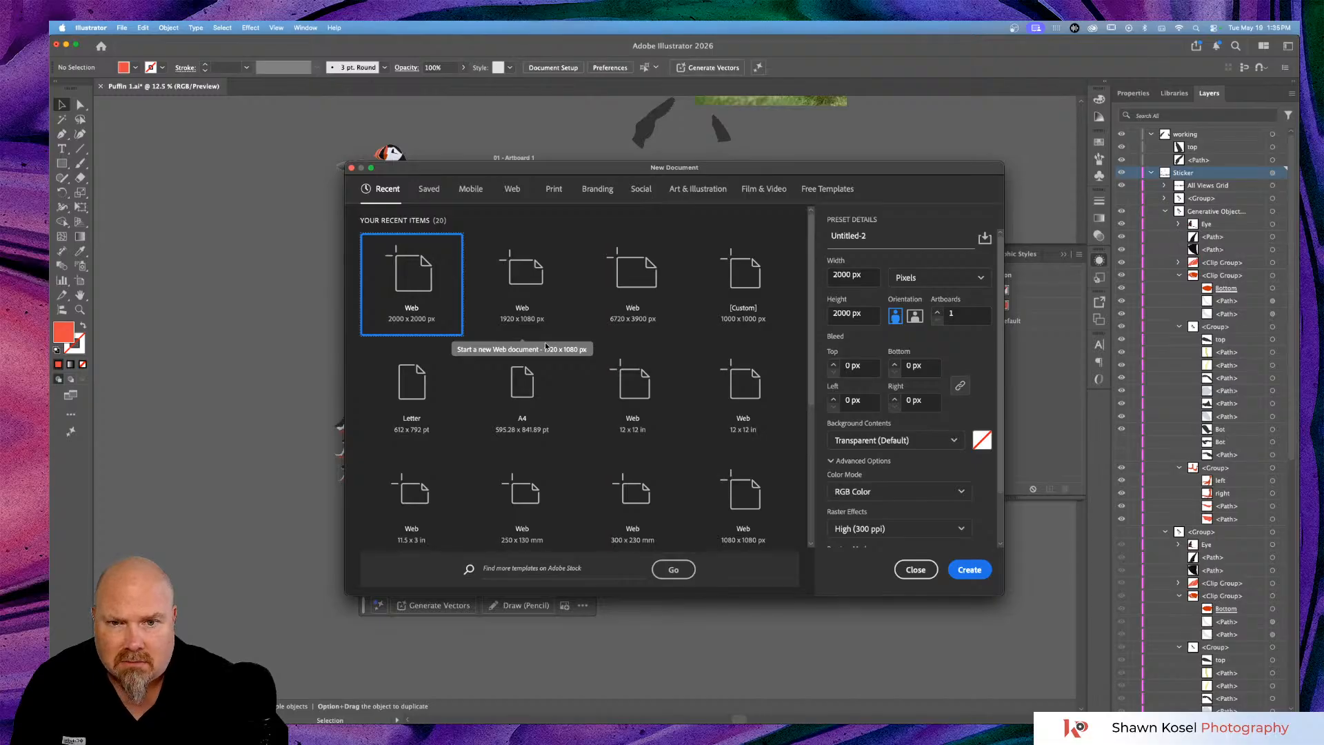
click(760, 274)
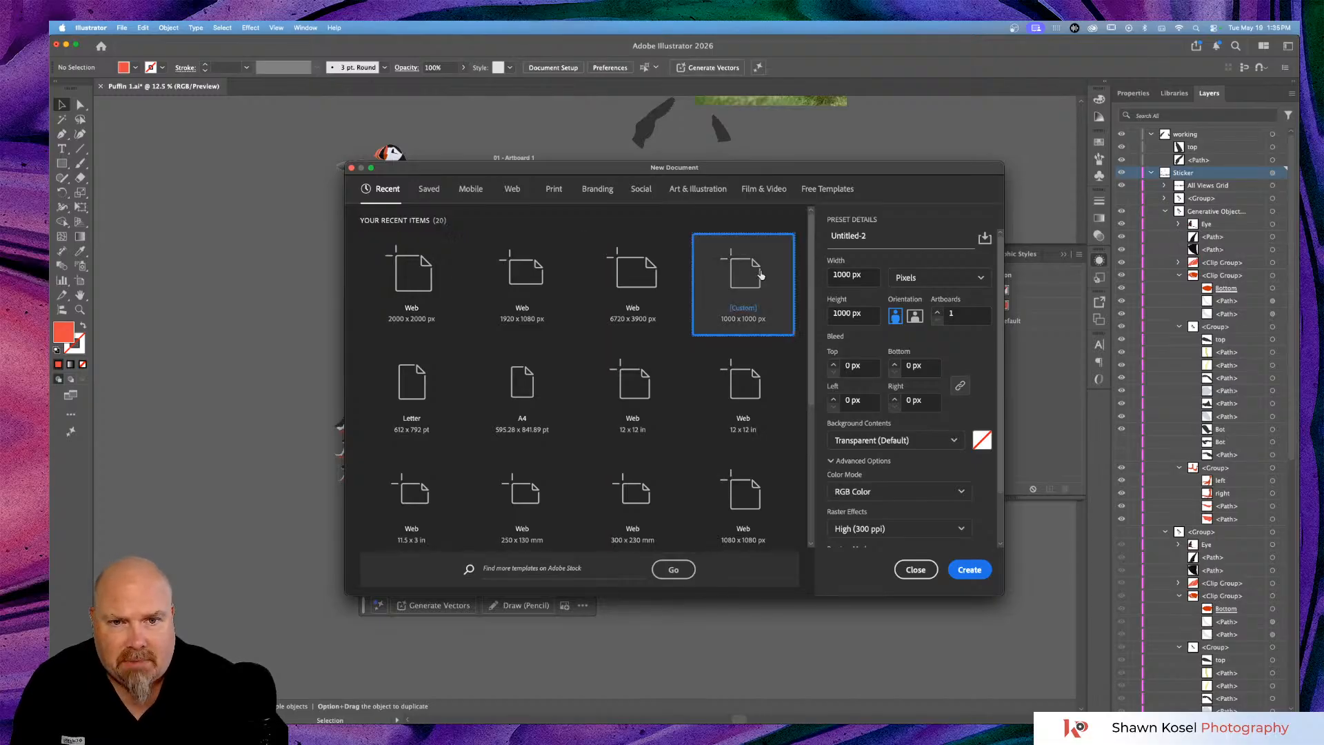
click(974, 569)
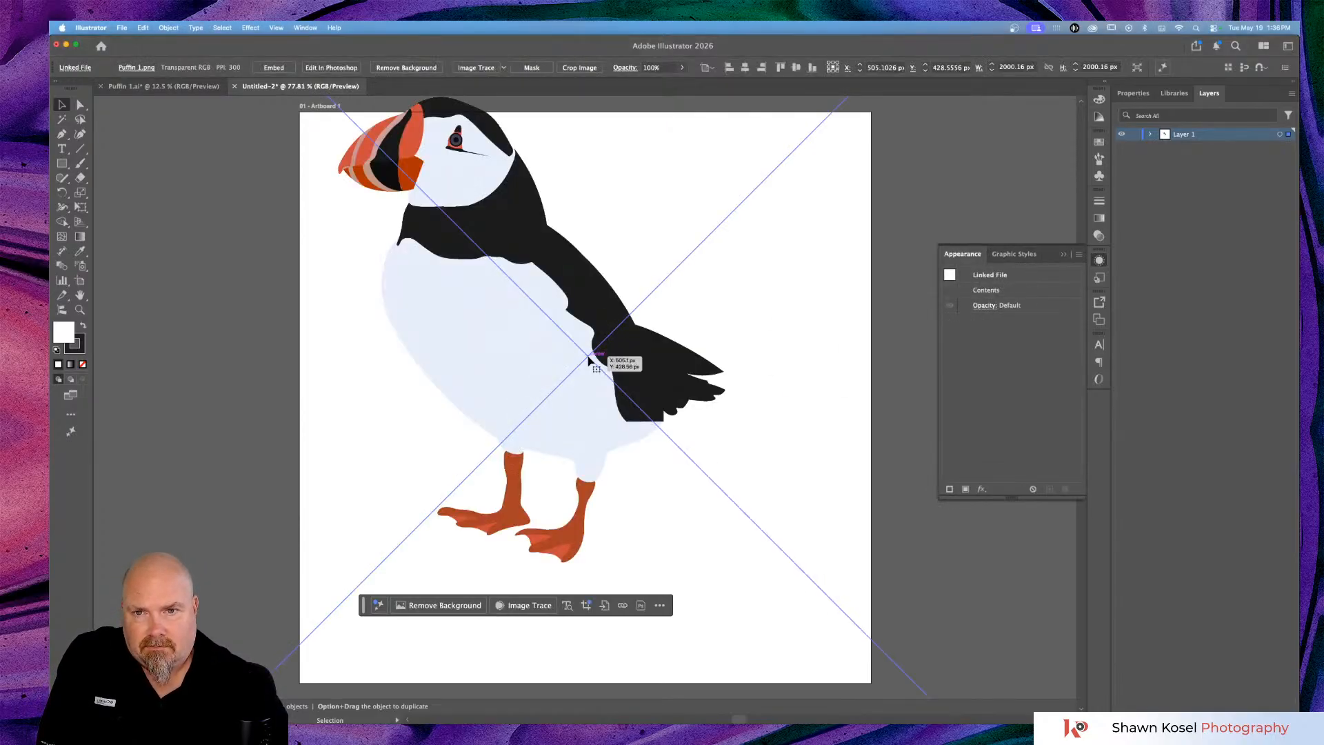
Move the linked Puffin 1.png image so the whole bird sits inside the artboard.
drag(562, 321, 609, 397)
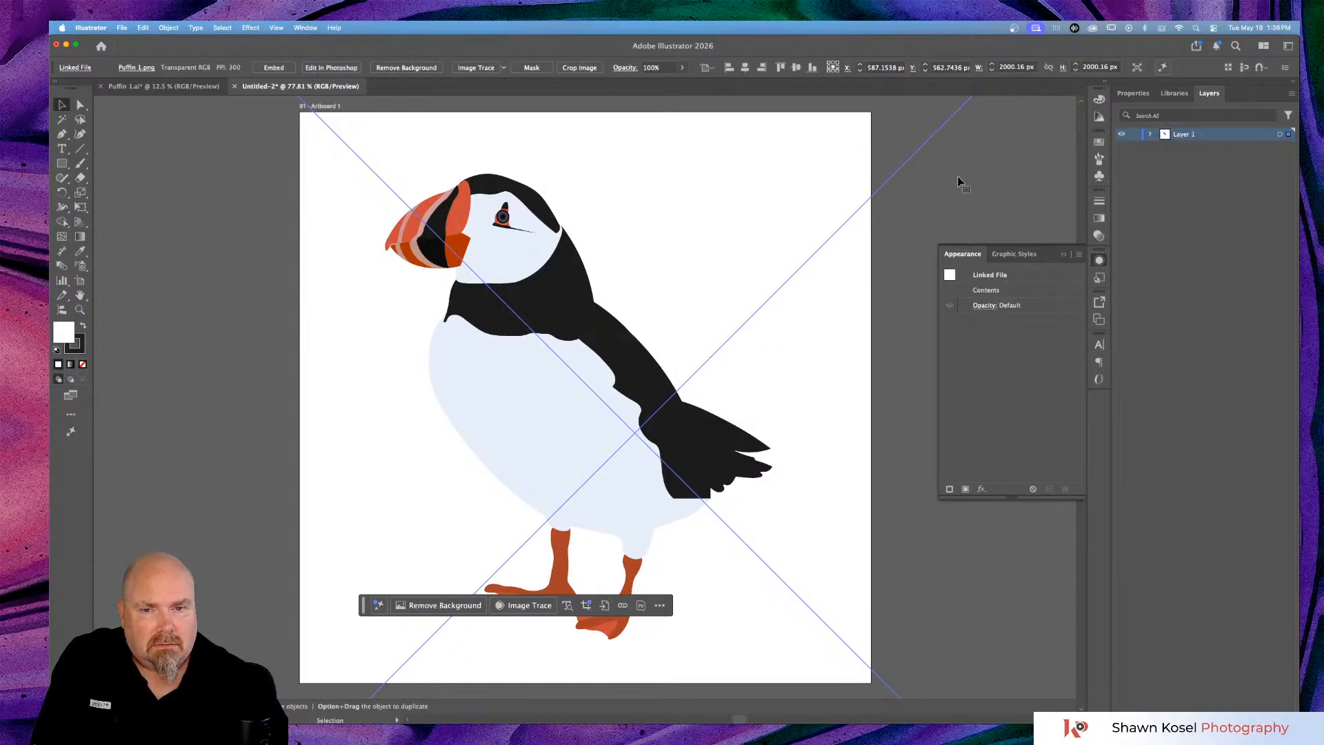
key(super+minus)
key(super+minus)
key(super+minus)
key(super+minus)
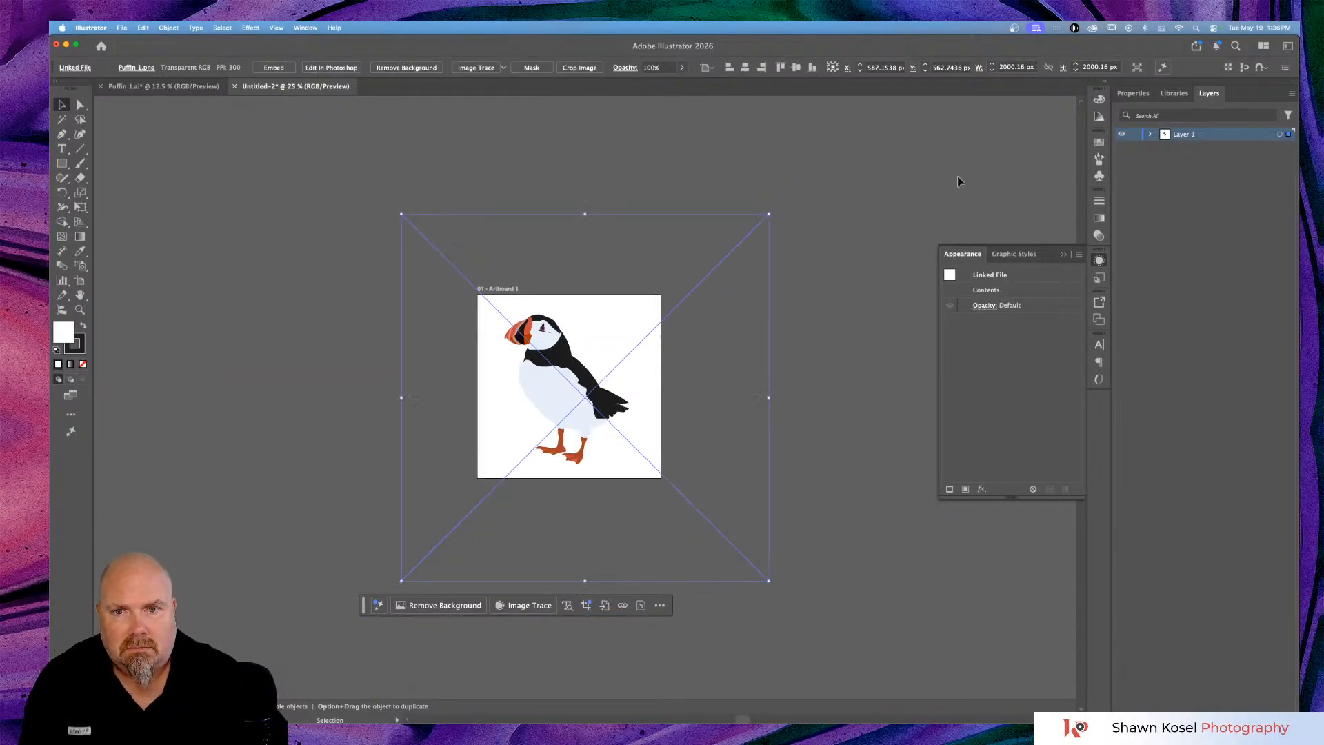
Embed the linked Puffin 1.png image in the document.
click(909, 186)
click(570, 403)
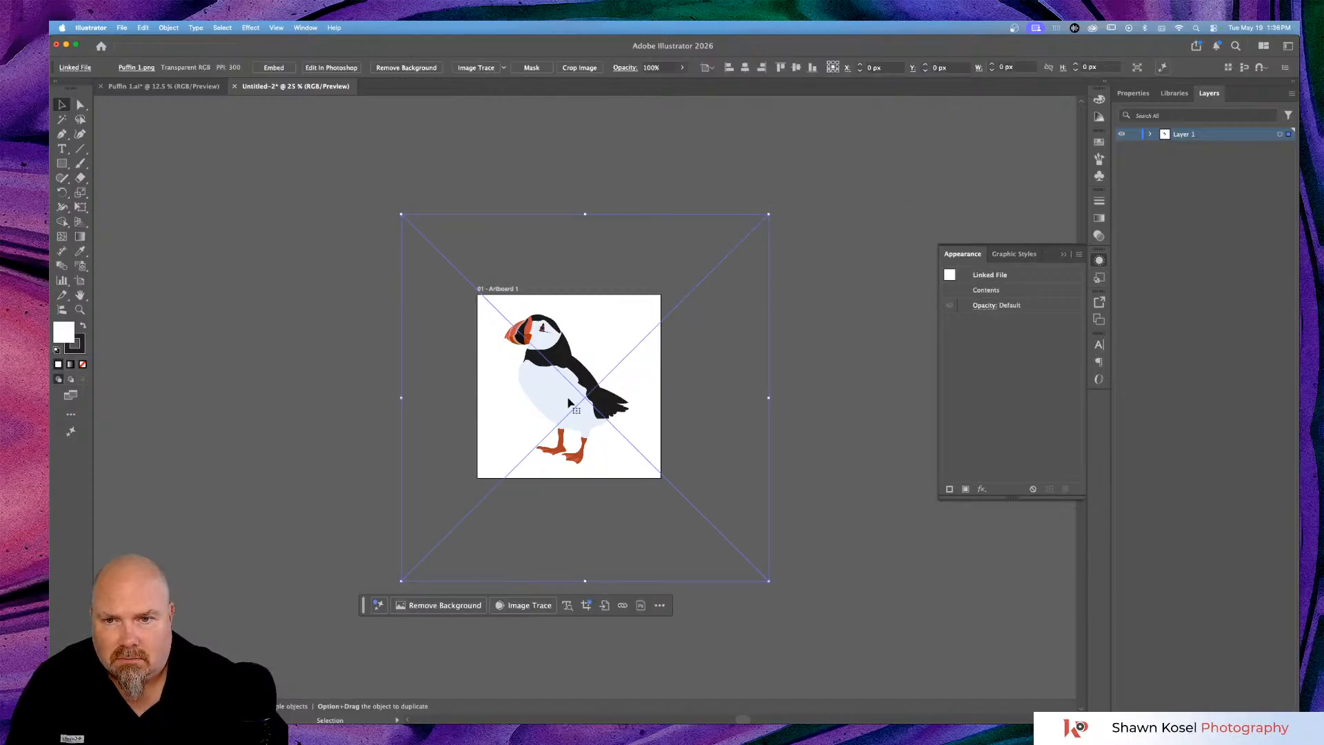
key(super+equal)
key(super+equal)
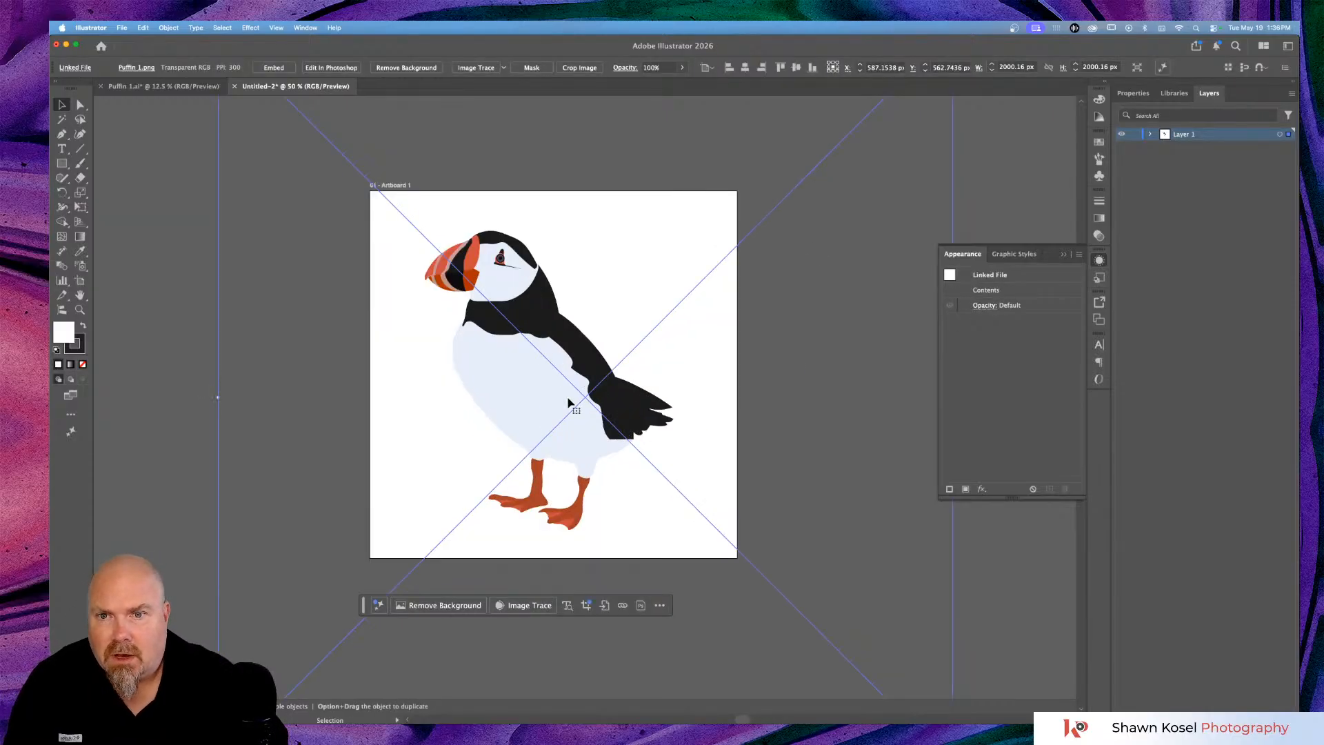
click(1132, 93)
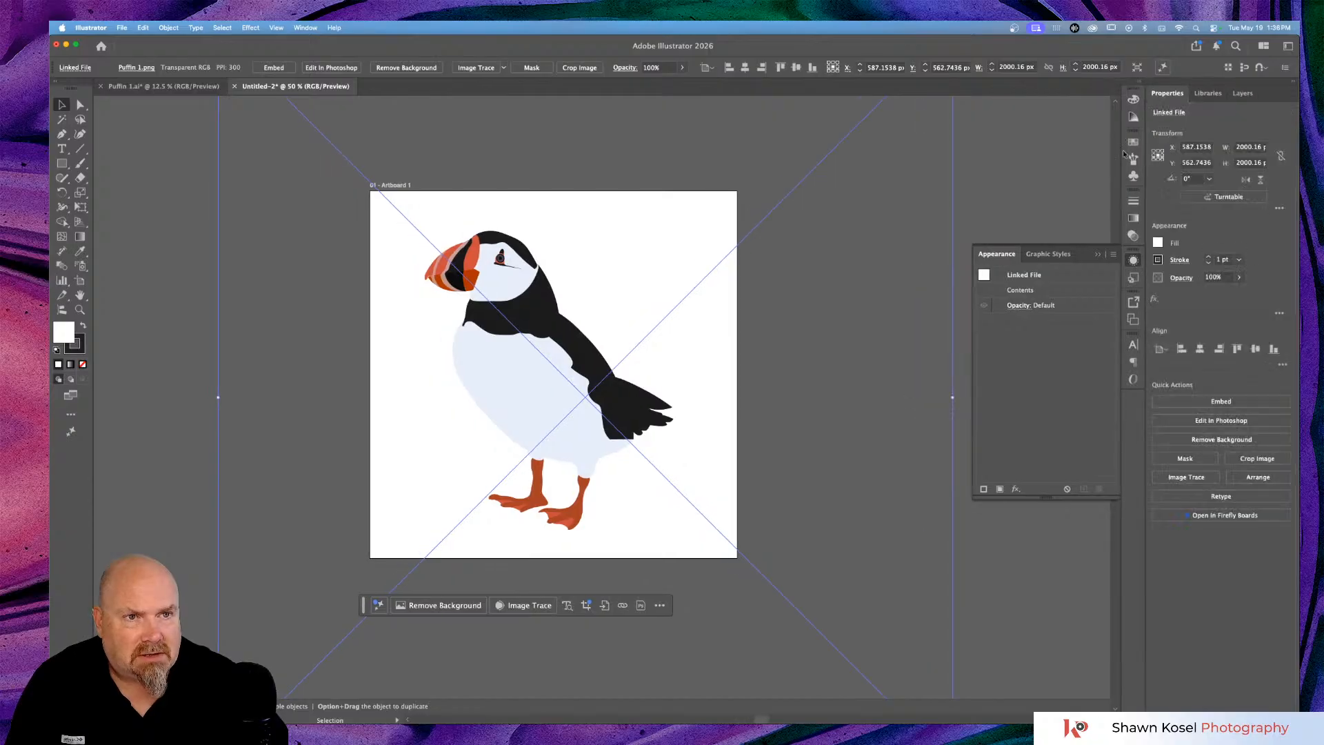
click(1220, 401)
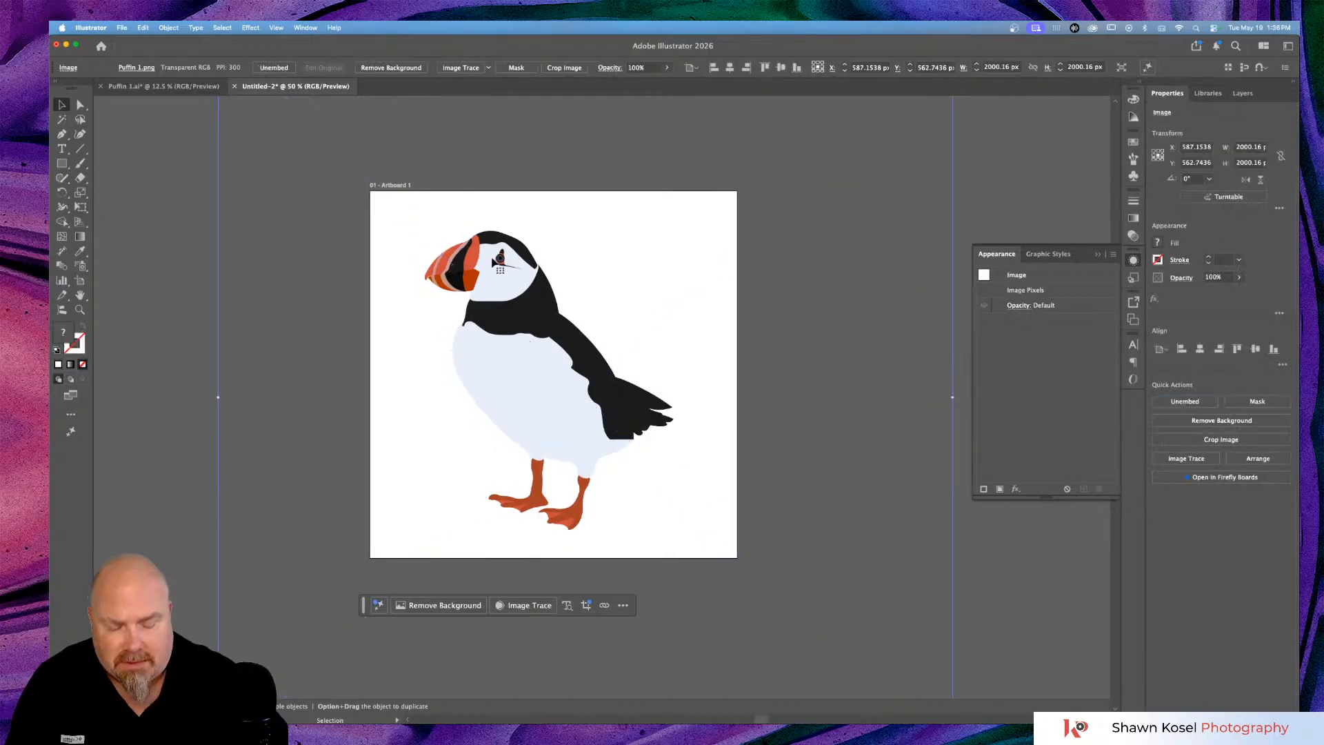
key(v)
key(super+minus)
key(super+minus)
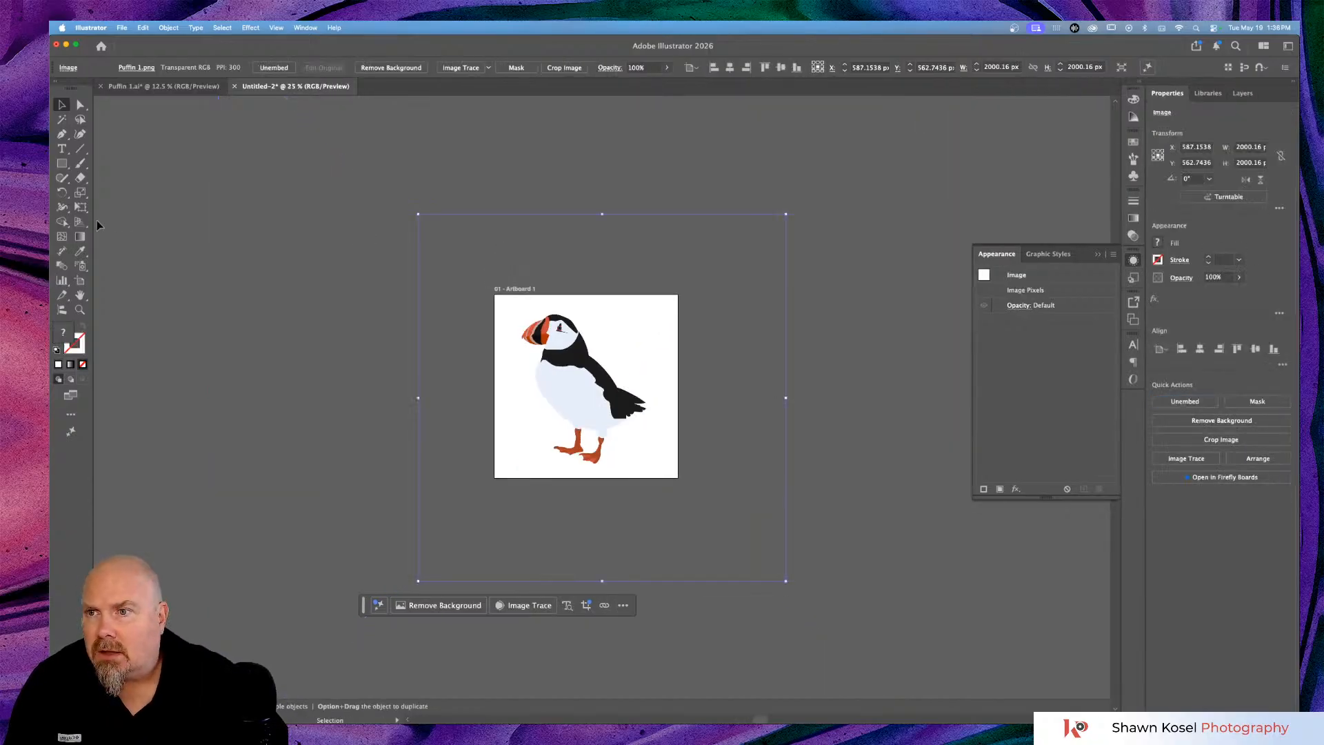
click(79, 190)
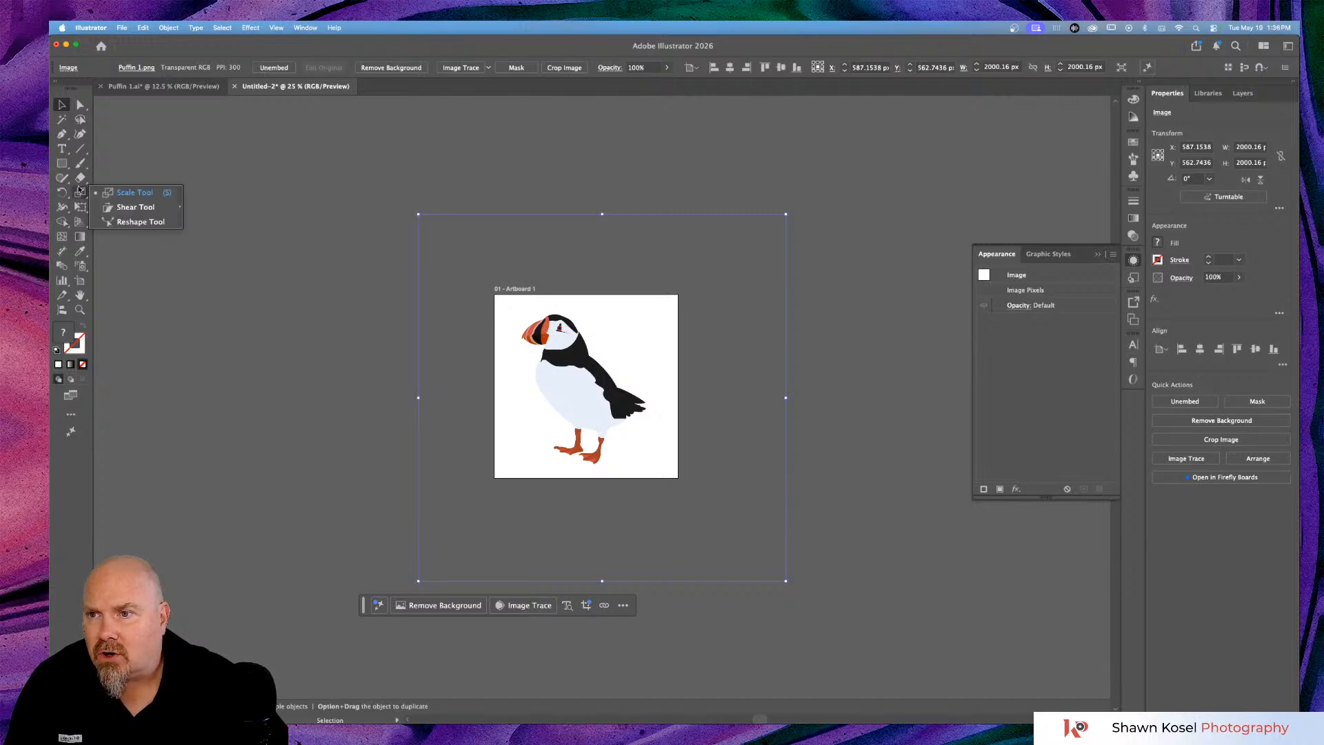
click(80, 206)
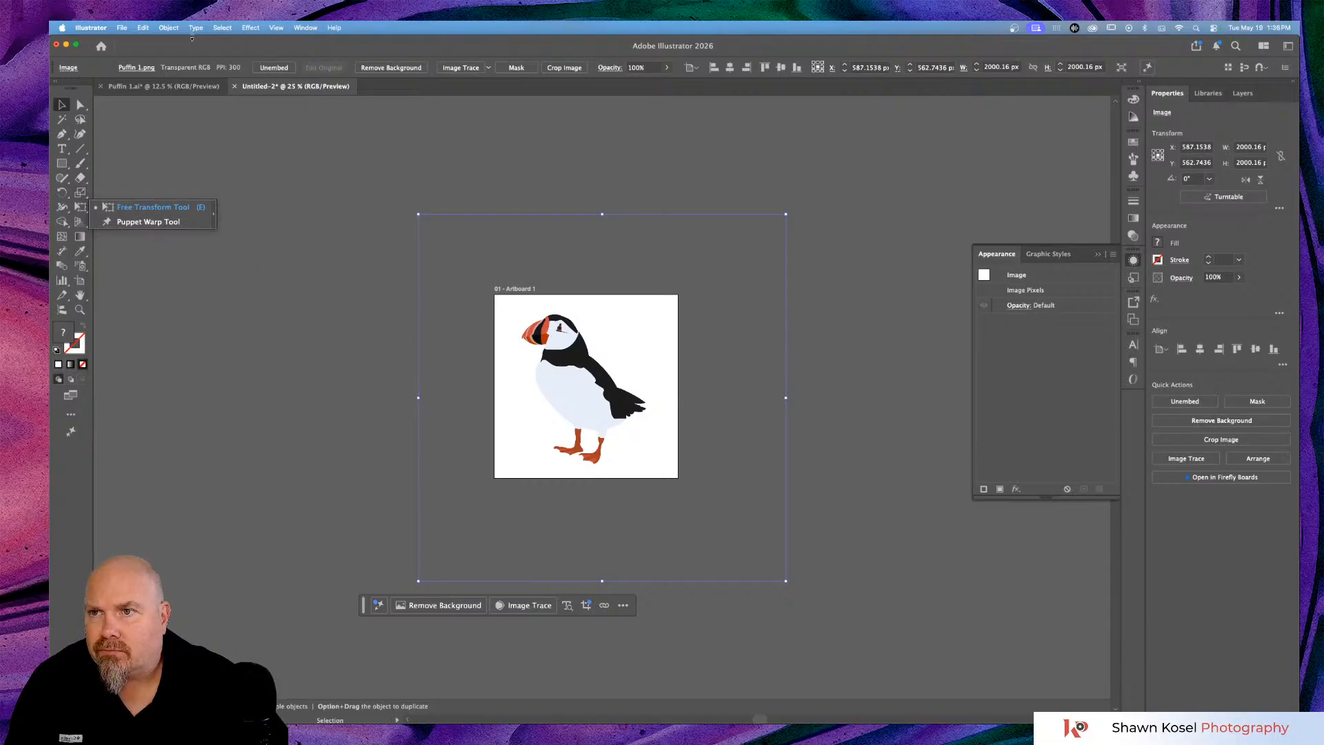
Crop the embedded puffin image closely around the bird, to about 806 x 873 px.
click(169, 28)
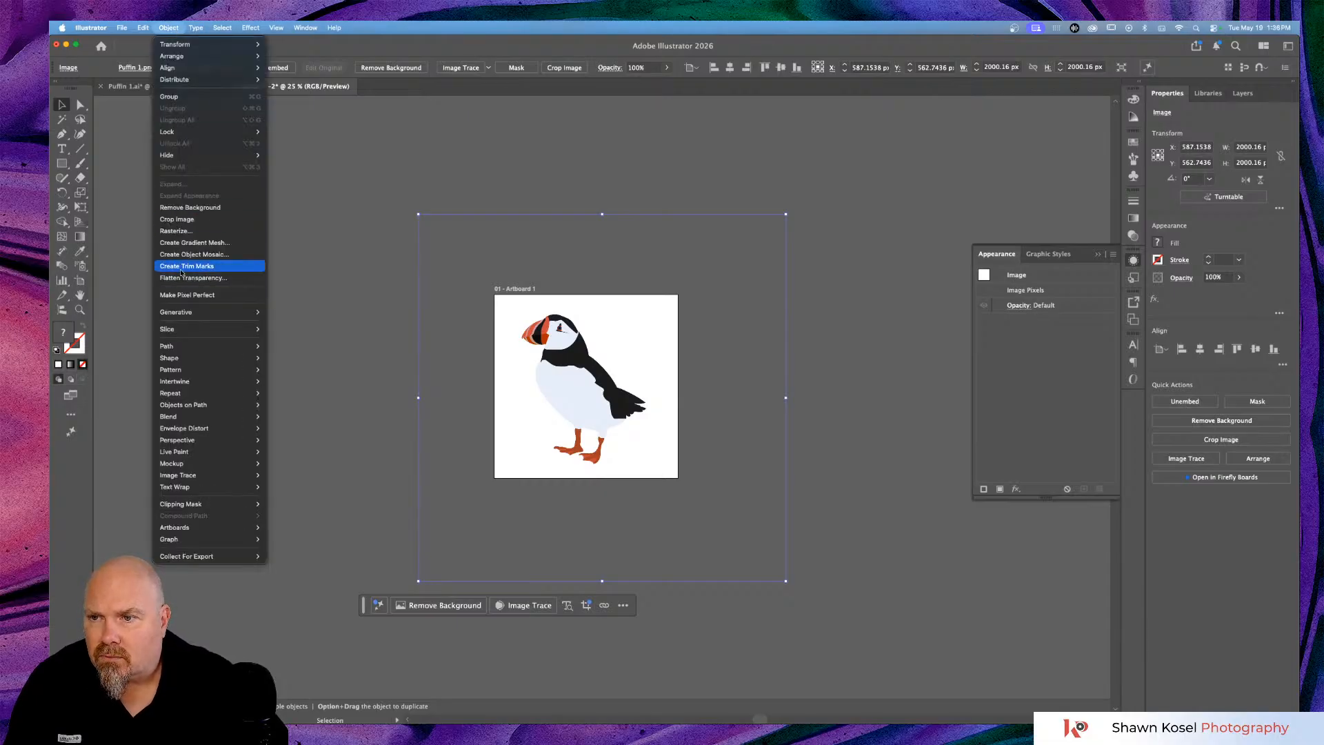
click(185, 219)
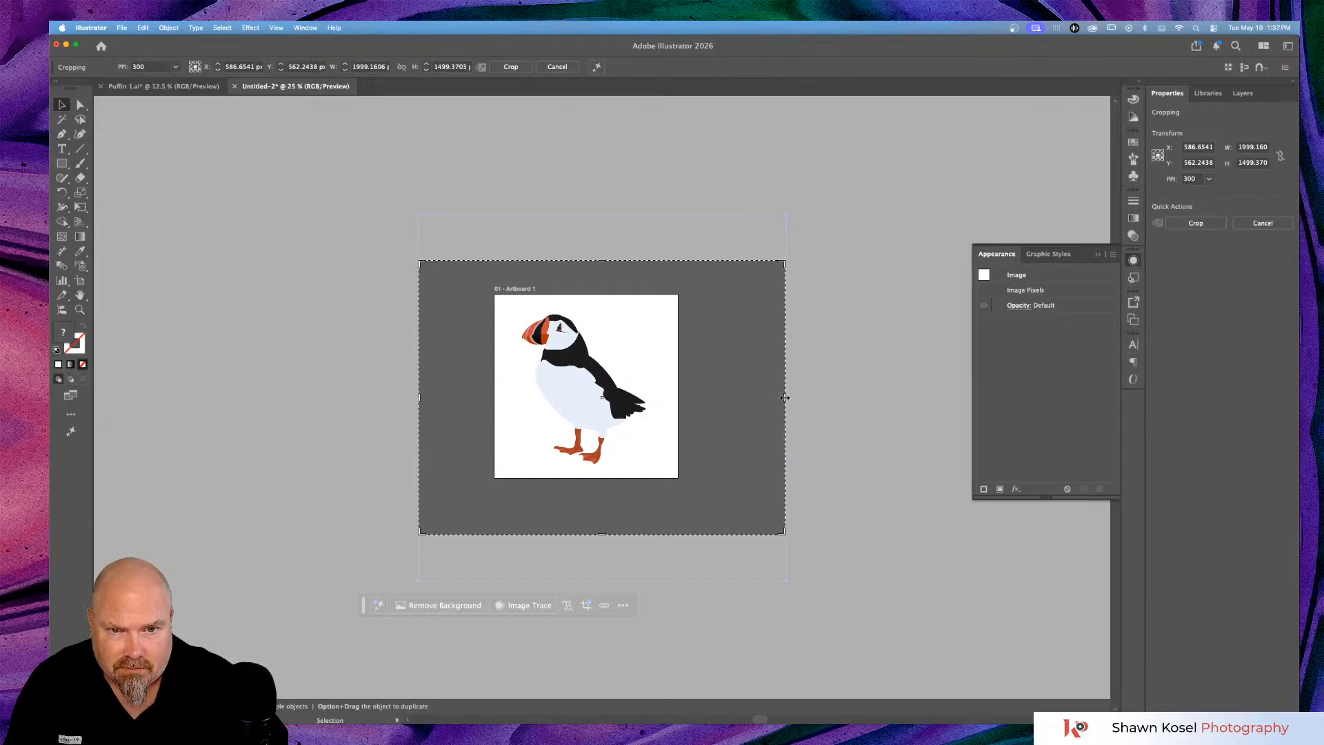
drag(785, 397, 655, 397)
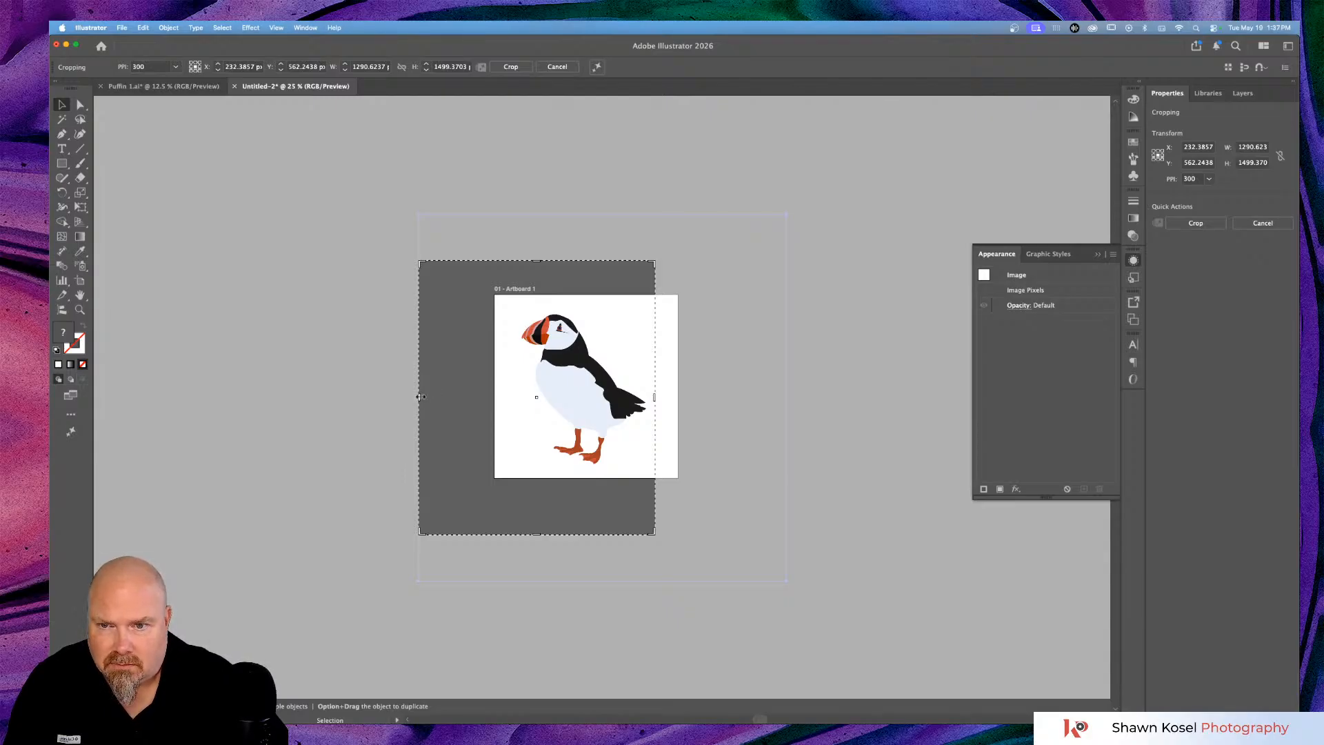
drag(420, 397, 509, 390)
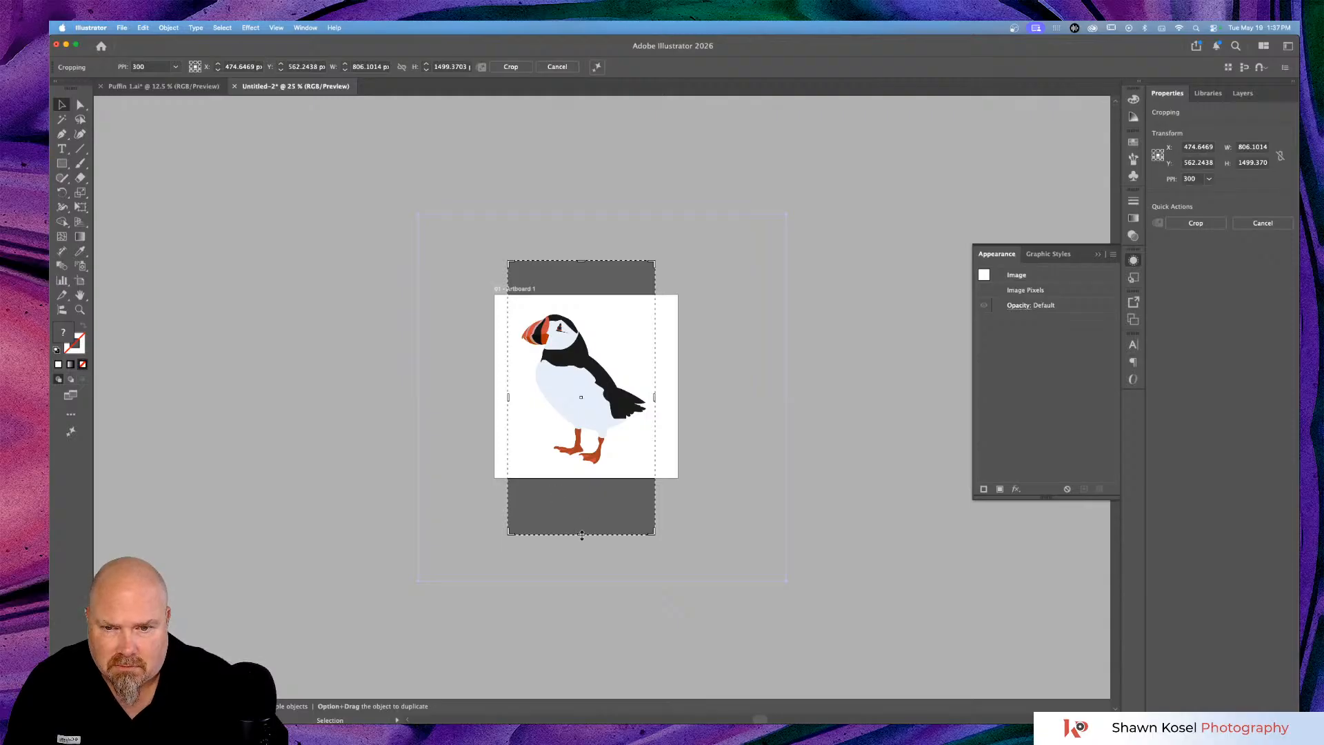
drag(581, 535, 588, 470)
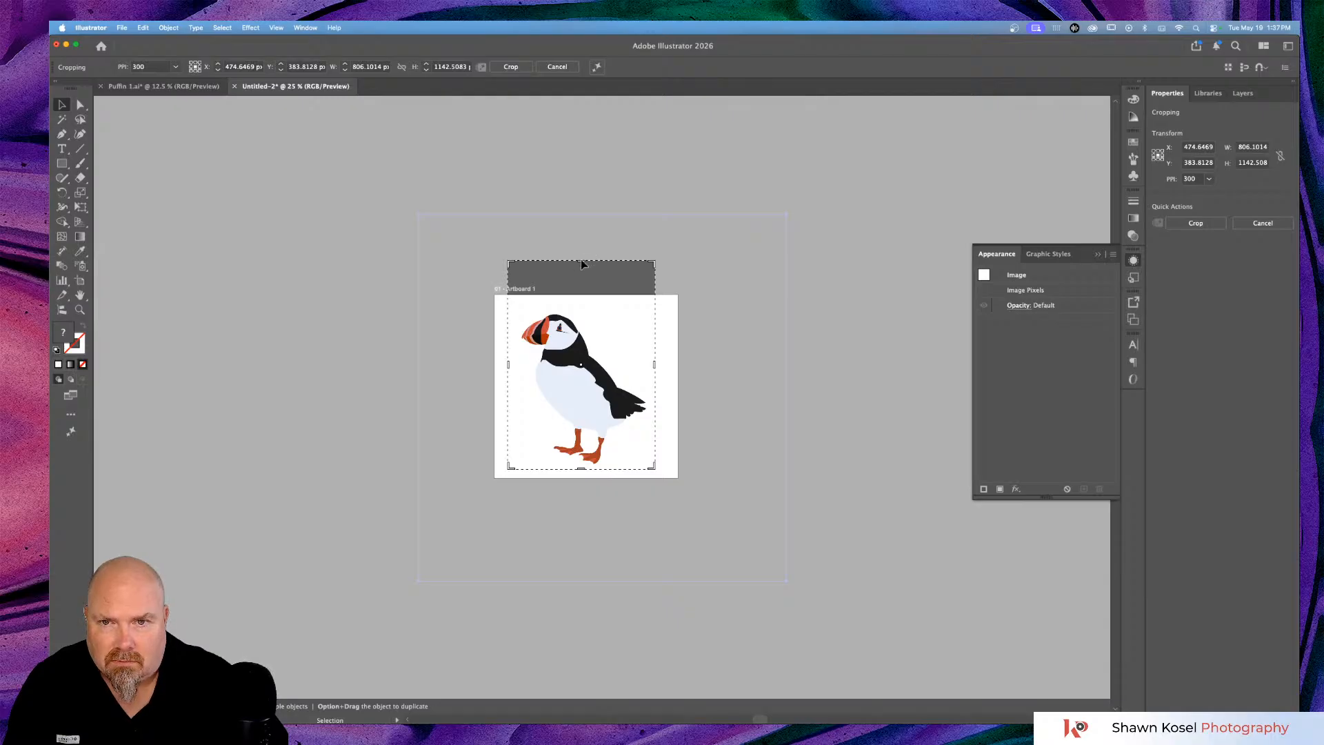
drag(581, 262, 576, 311)
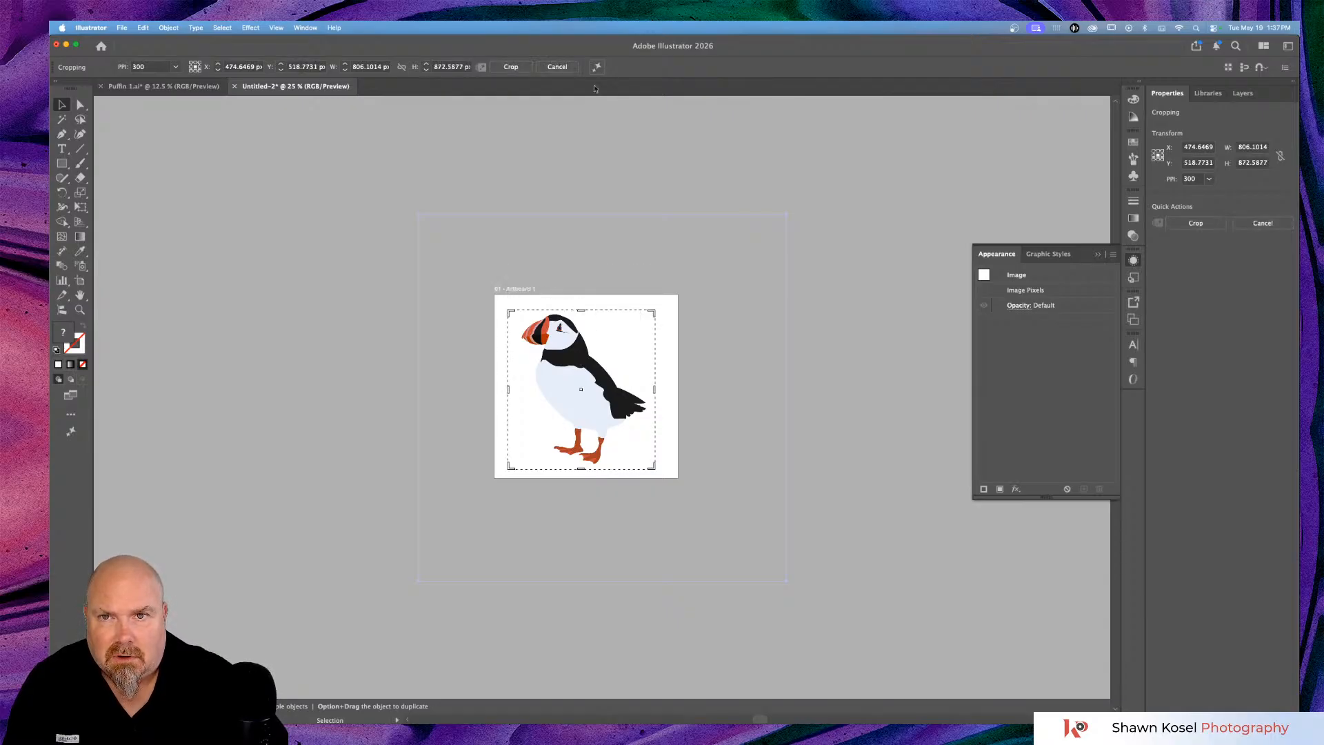
click(510, 67)
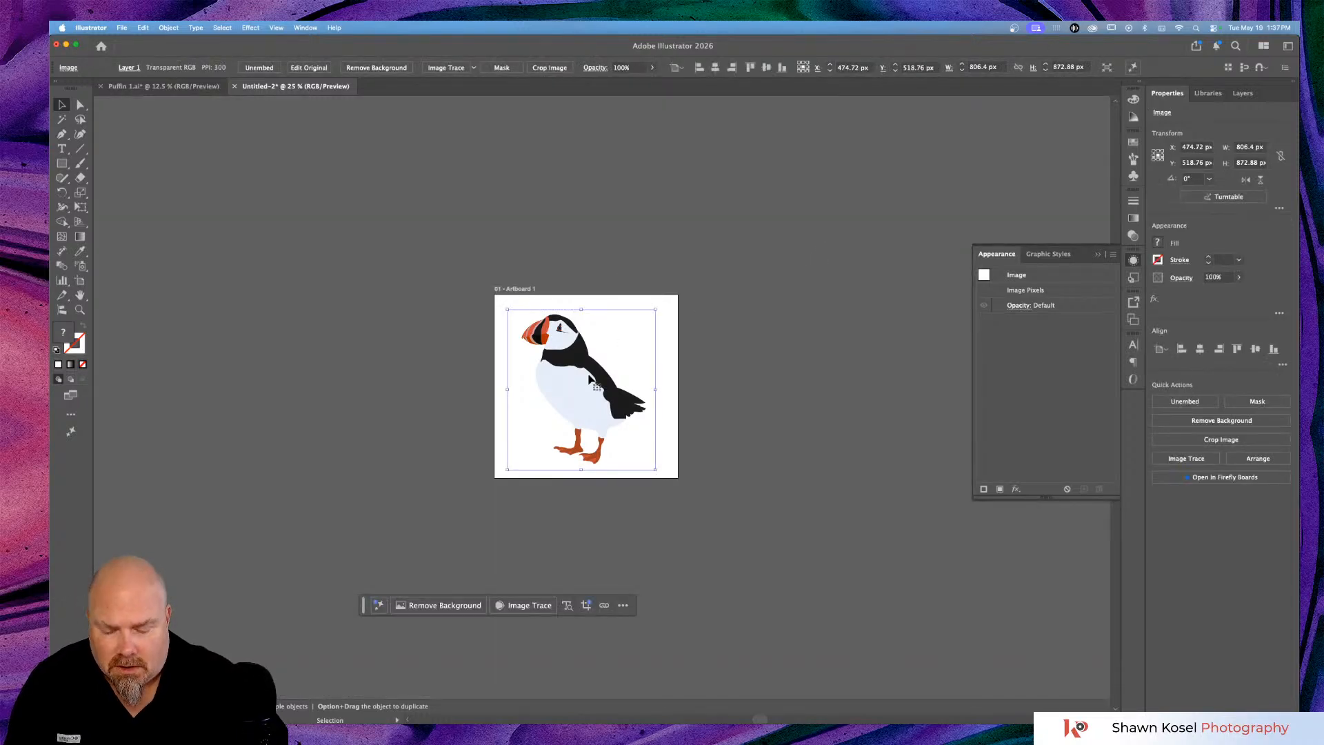
Place a duplicate of the puffin image outside the artboard and scale the artboard's puffin down to about 361 x 391 px.
mouse_move(586, 382)
mouse_down()
mouse_move(817, 274)
mouse_move(874, 230)
mouse_move(588, 380)
mouse_up()
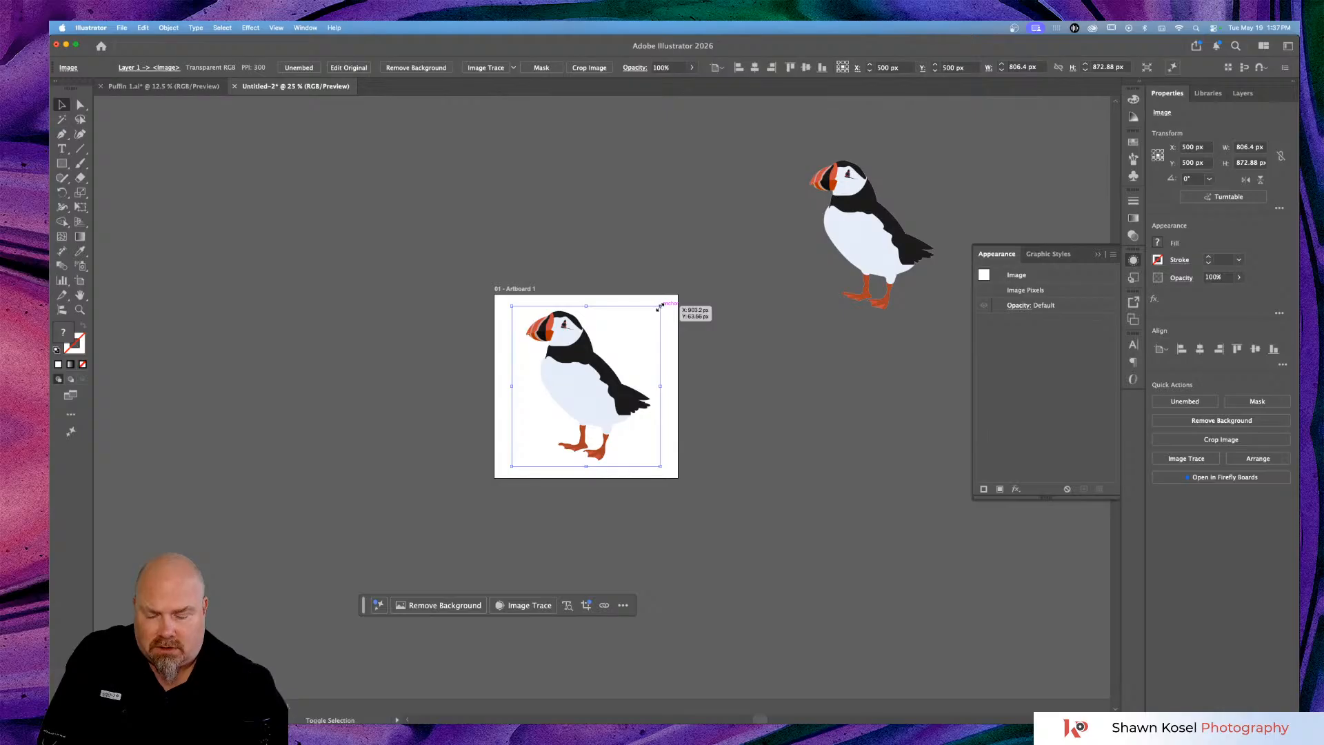
drag(659, 310, 580, 386)
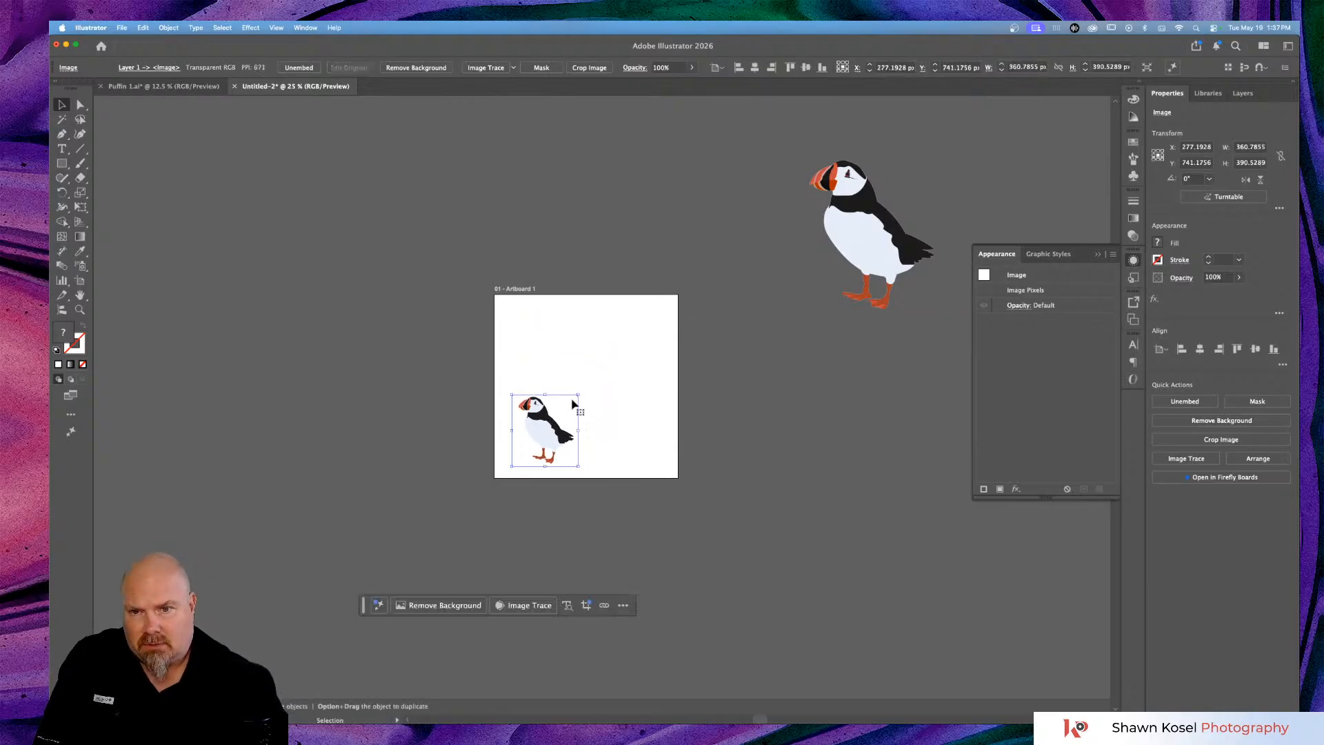
Move the scaled-down puffin from the artboard's lower corner up towards the middle of the artboard.
click(625, 390)
scroll(625, 391, left, 3)
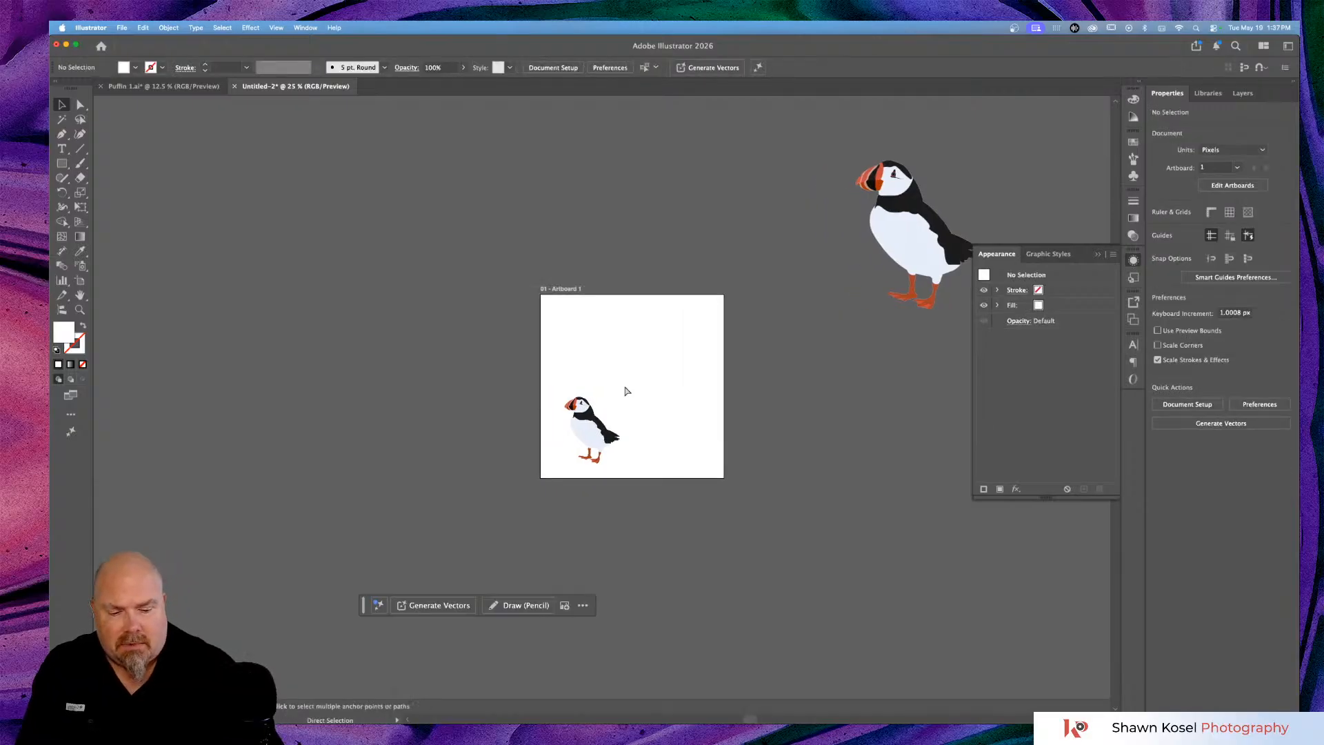
key(super+1)
drag(542, 452, 675, 220)
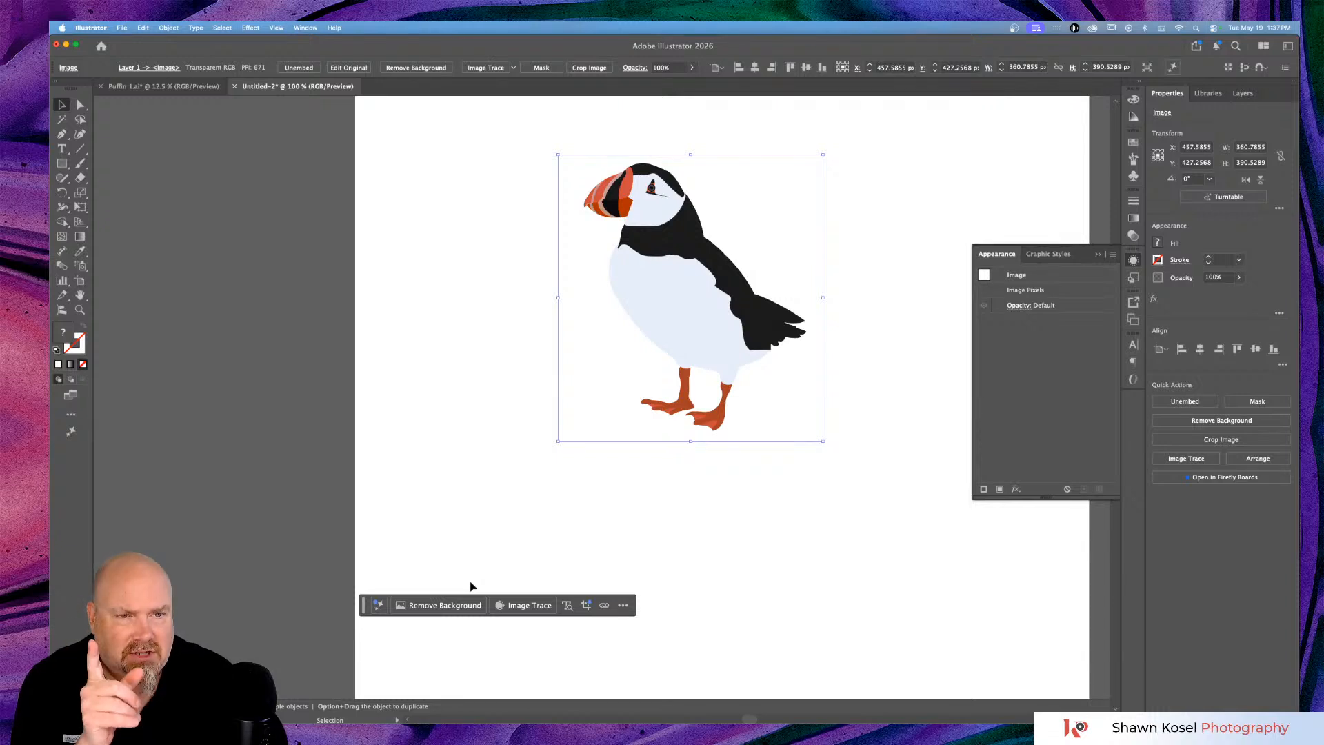
Remove the background from the puffin image on the artboard and generate its Turntable views.
click(444, 605)
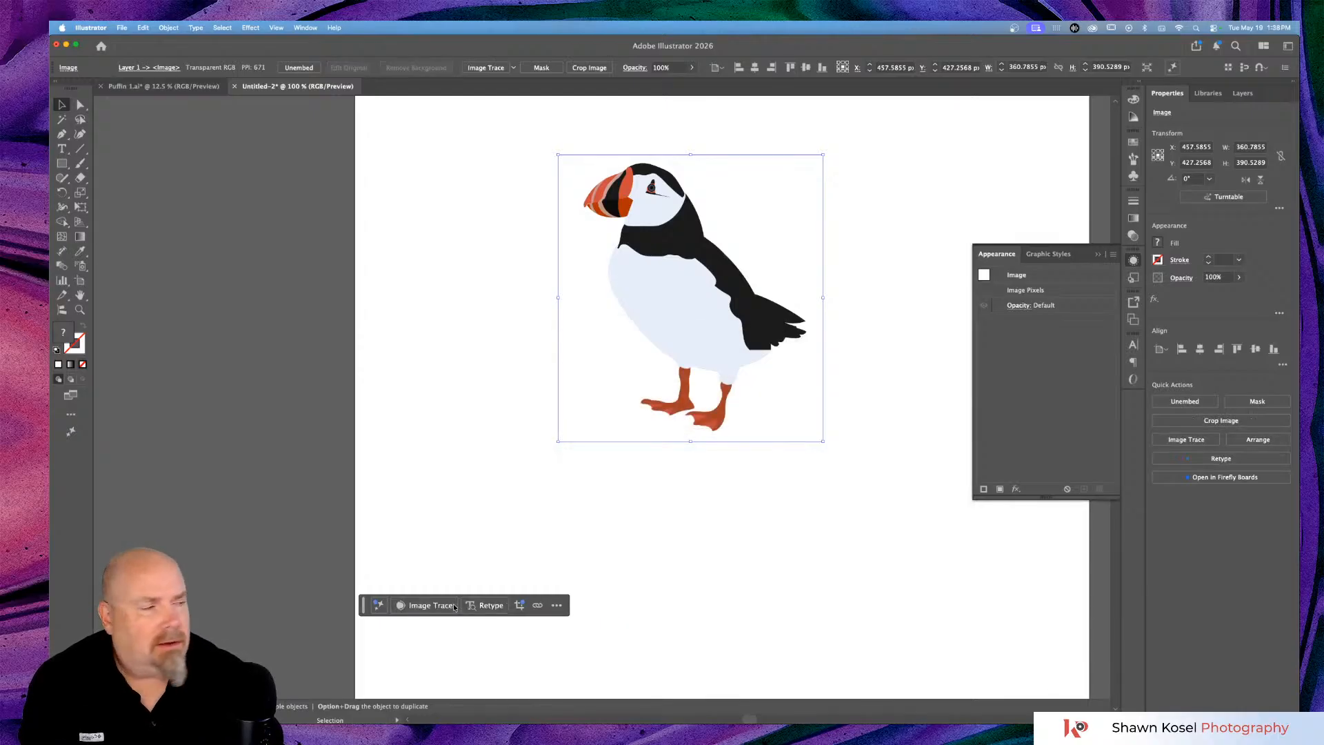
click(379, 605)
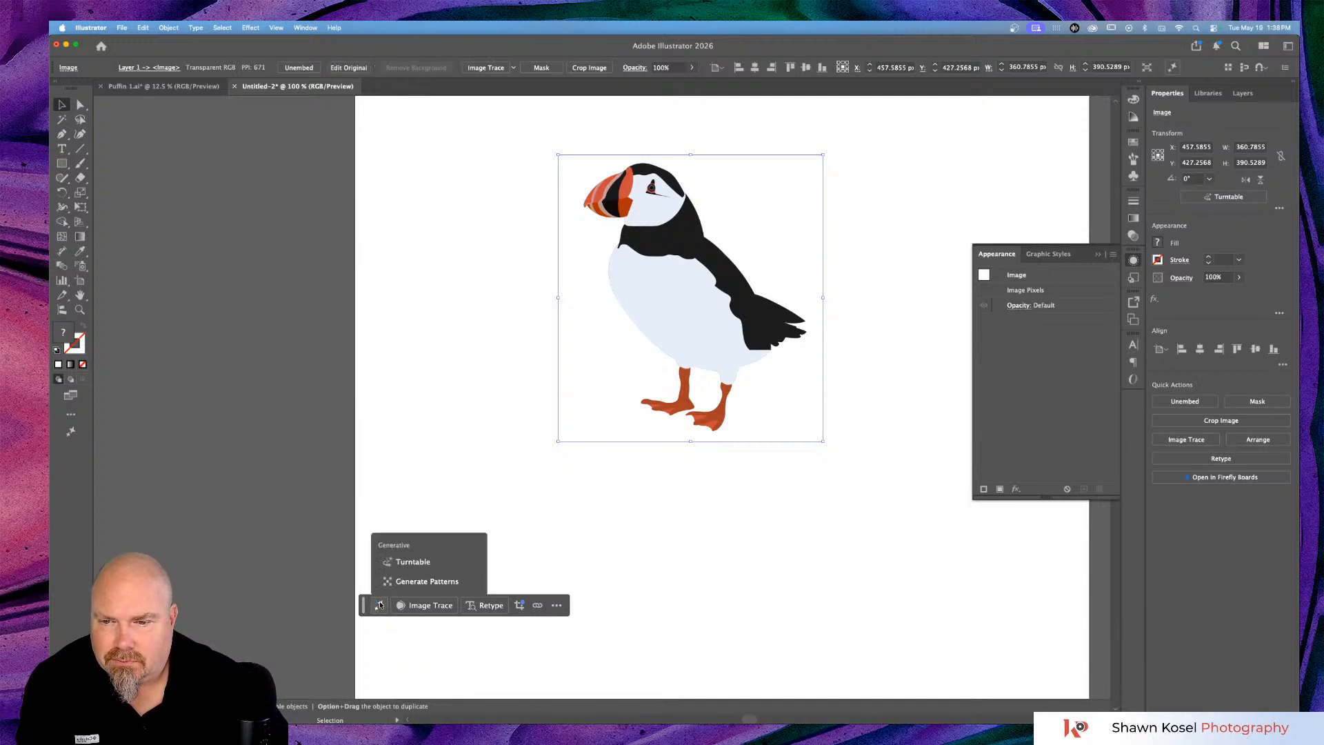
click(405, 562)
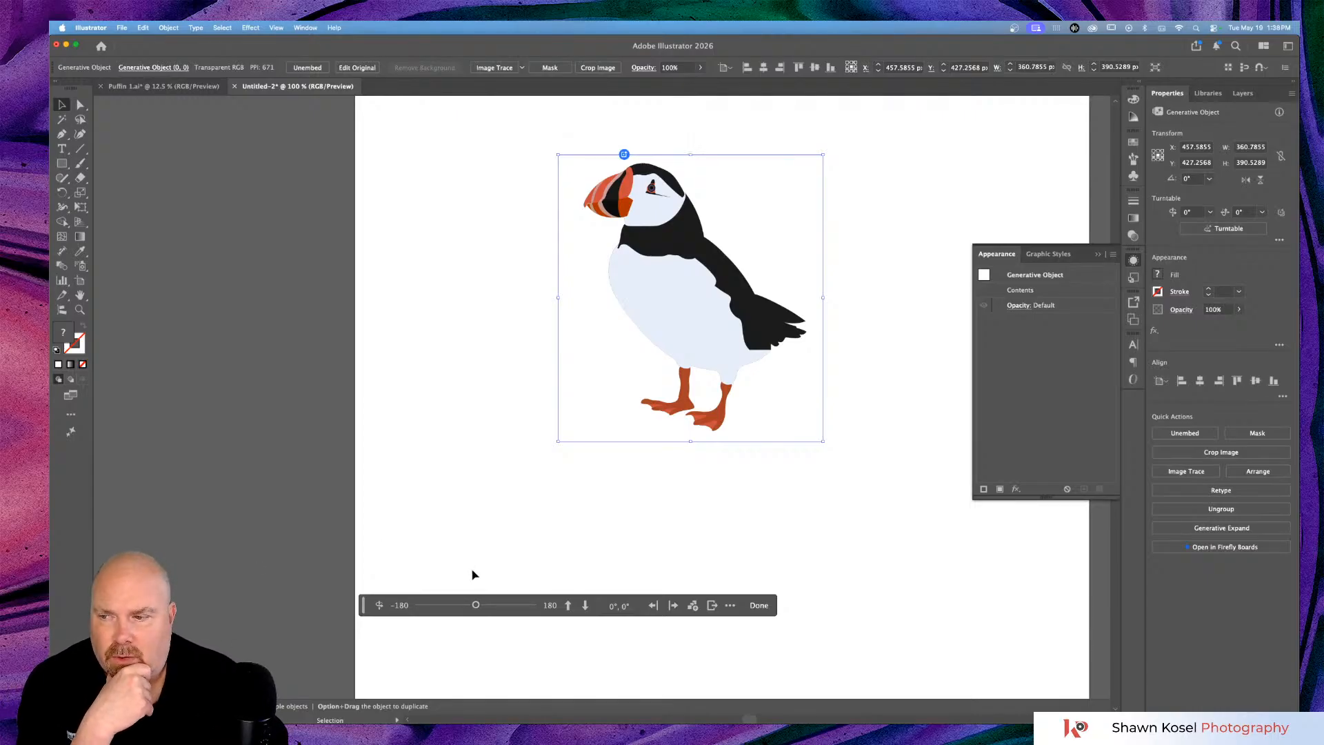
mouse_move(476, 604)
mouse_down()
mouse_move(543, 607)
mouse_move(420, 605)
mouse_move(476, 605)
mouse_up()
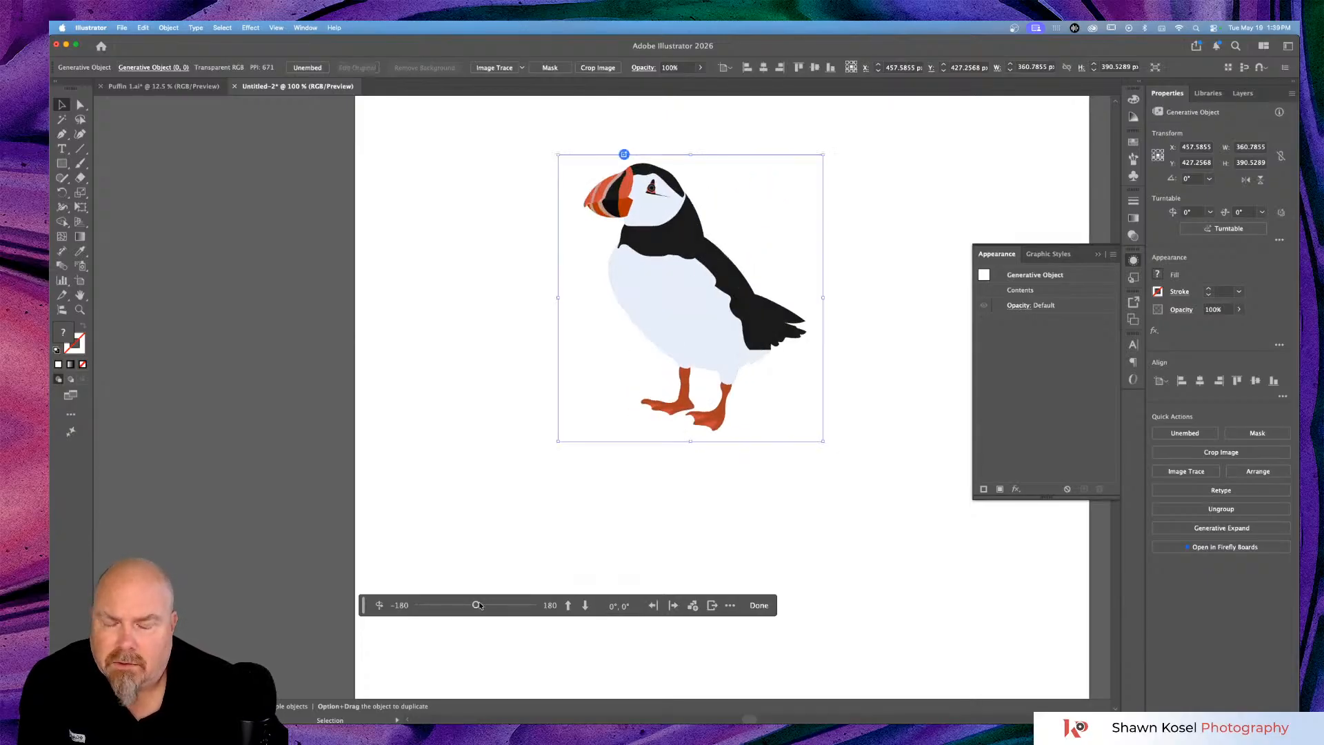
Draw a square of about 947 x 947 px over the puffin, nearly filling the artboard.
key(super+equal)
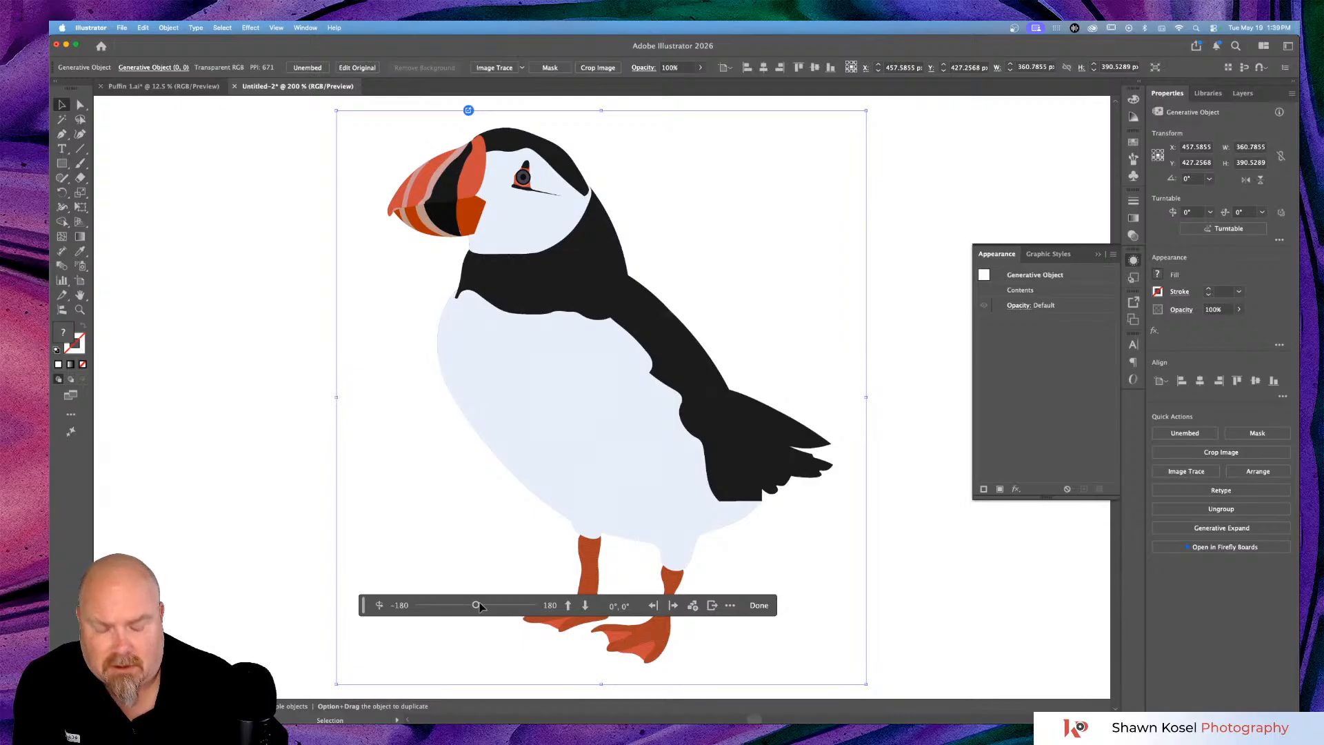
key(super+minus)
key(super+minus)
key(v)
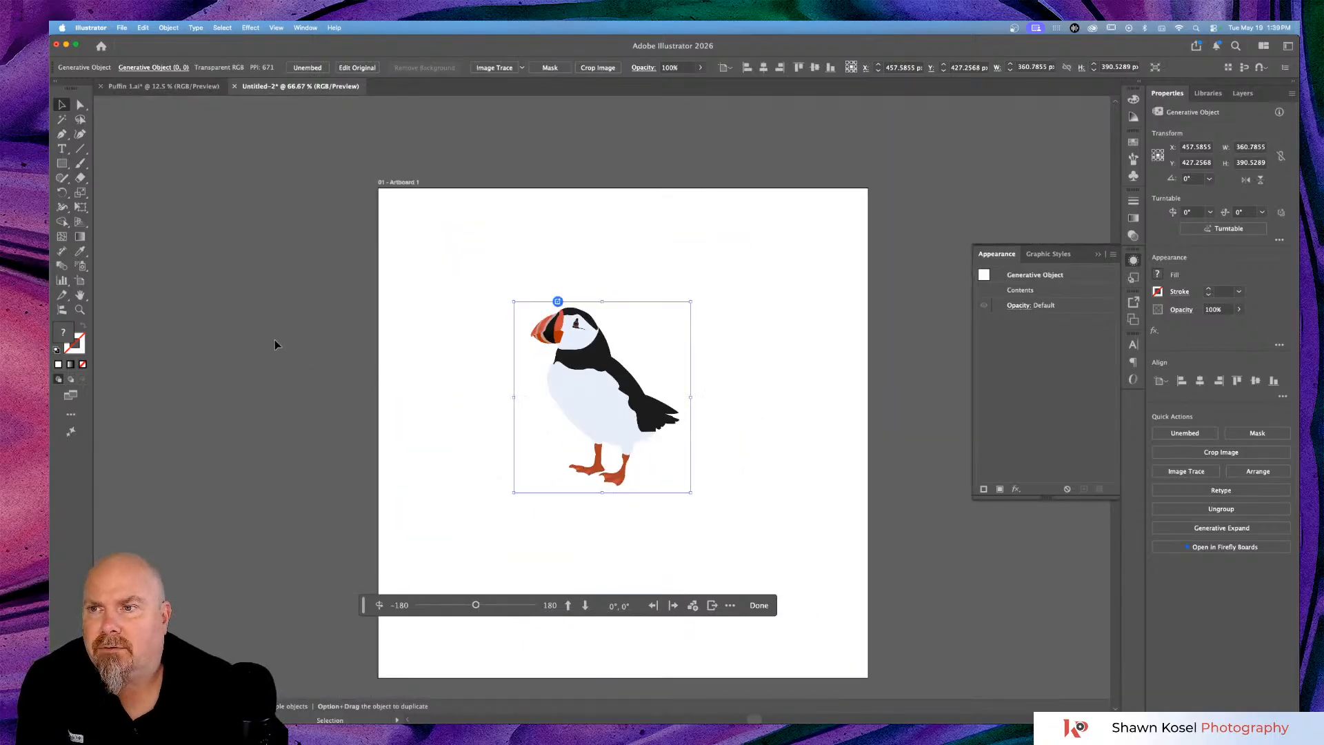
click(67, 167)
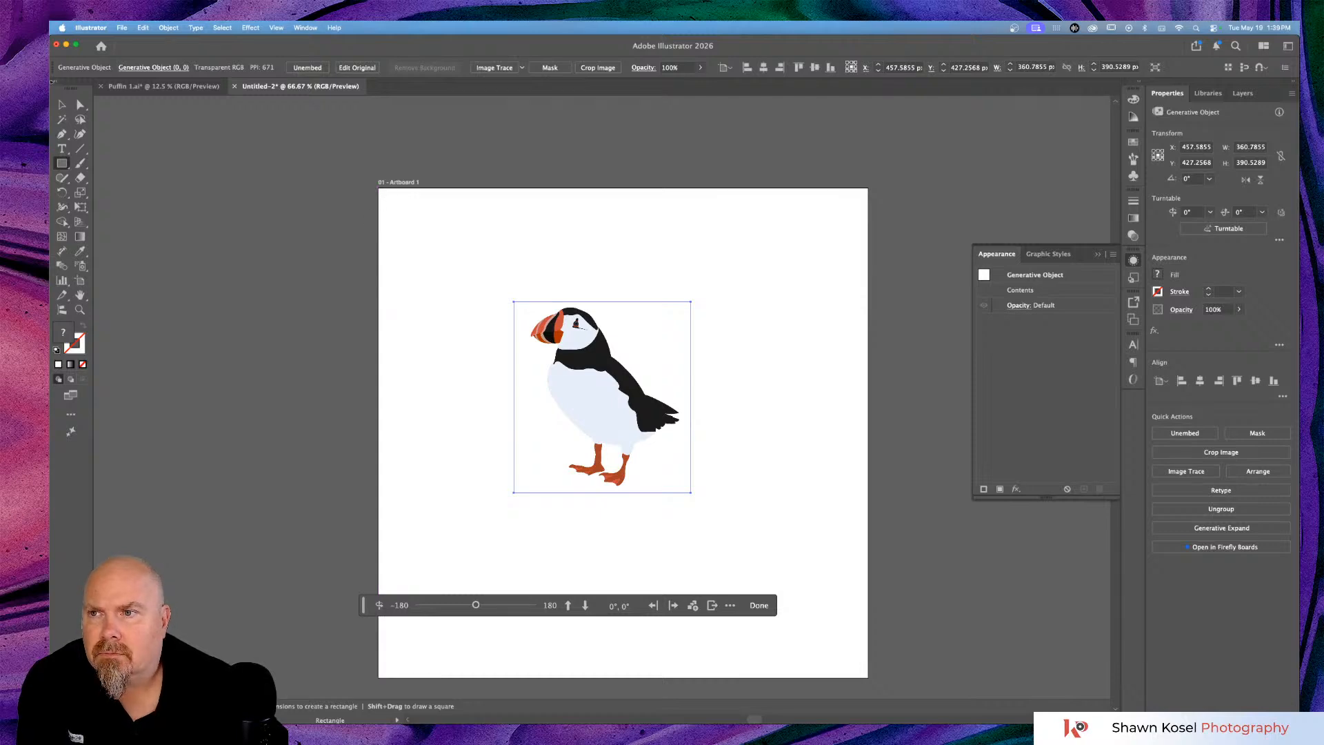
click(60, 108)
click(219, 235)
key(m)
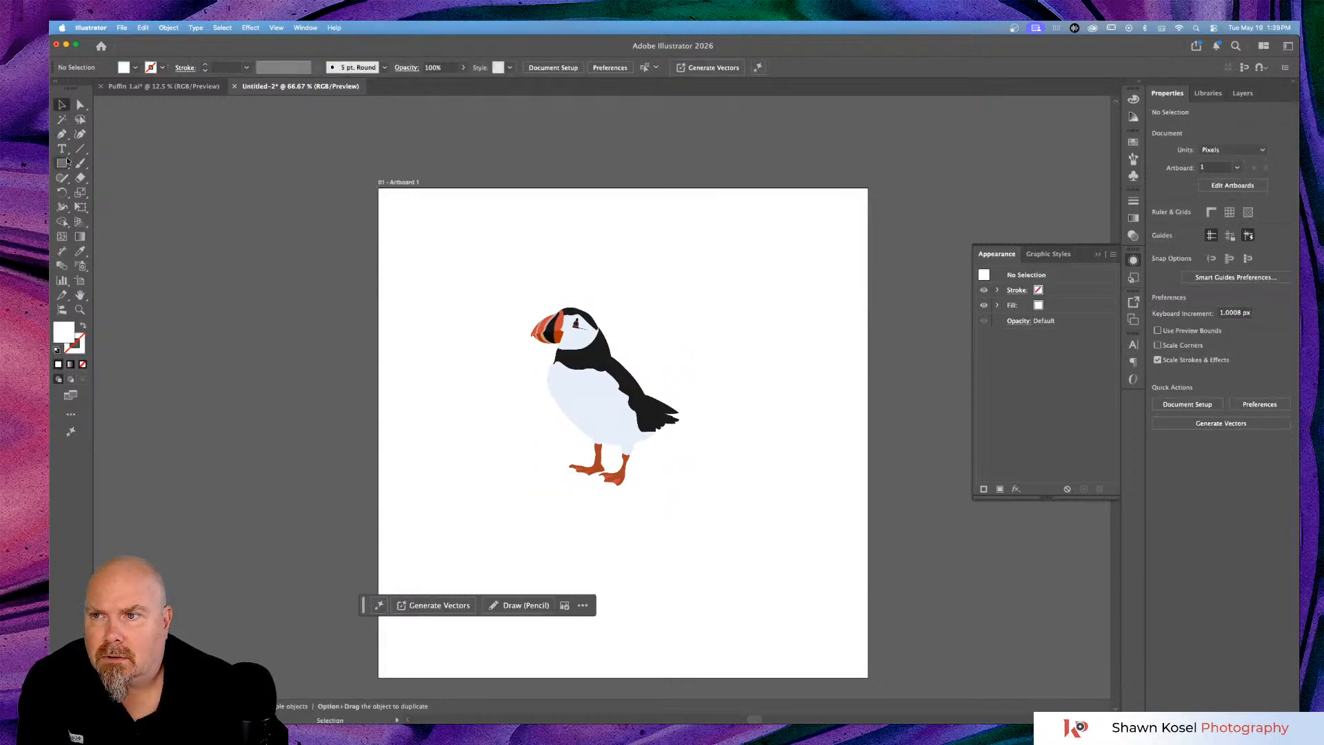
drag(394, 200, 858, 662)
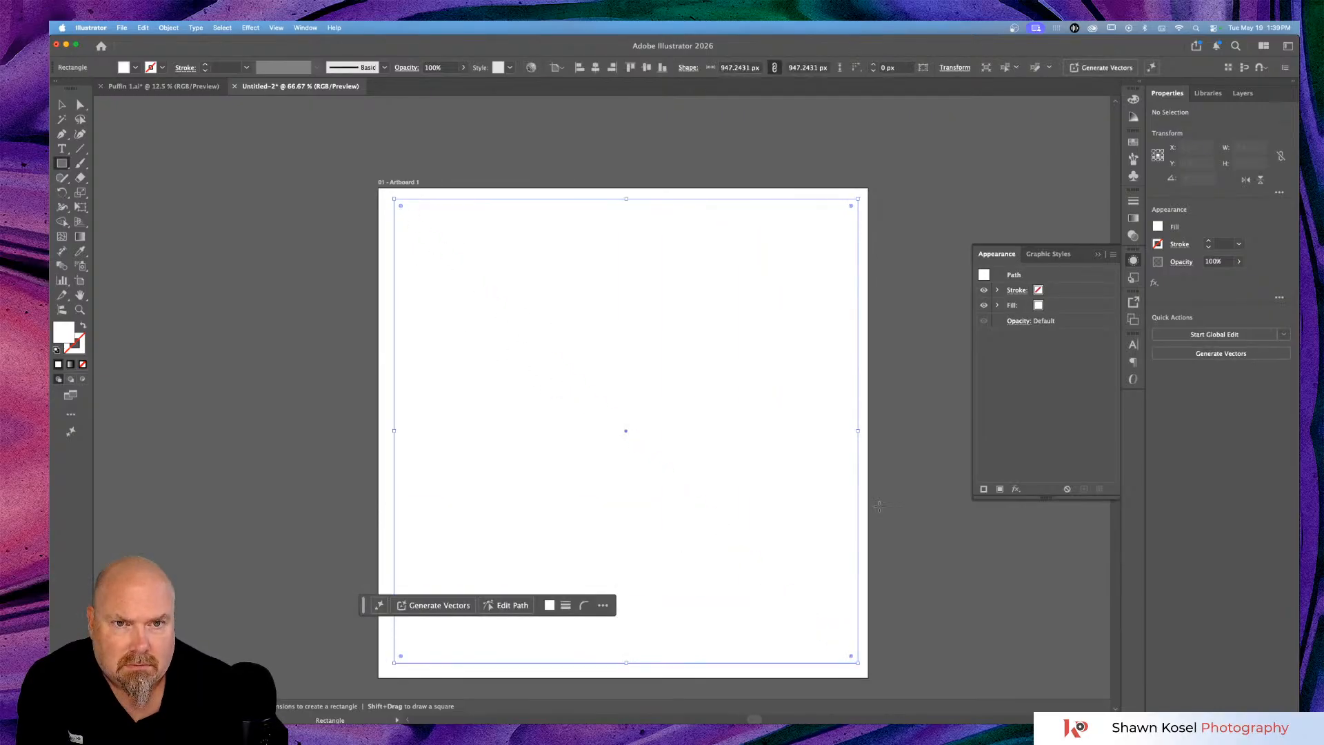
click(1208, 93)
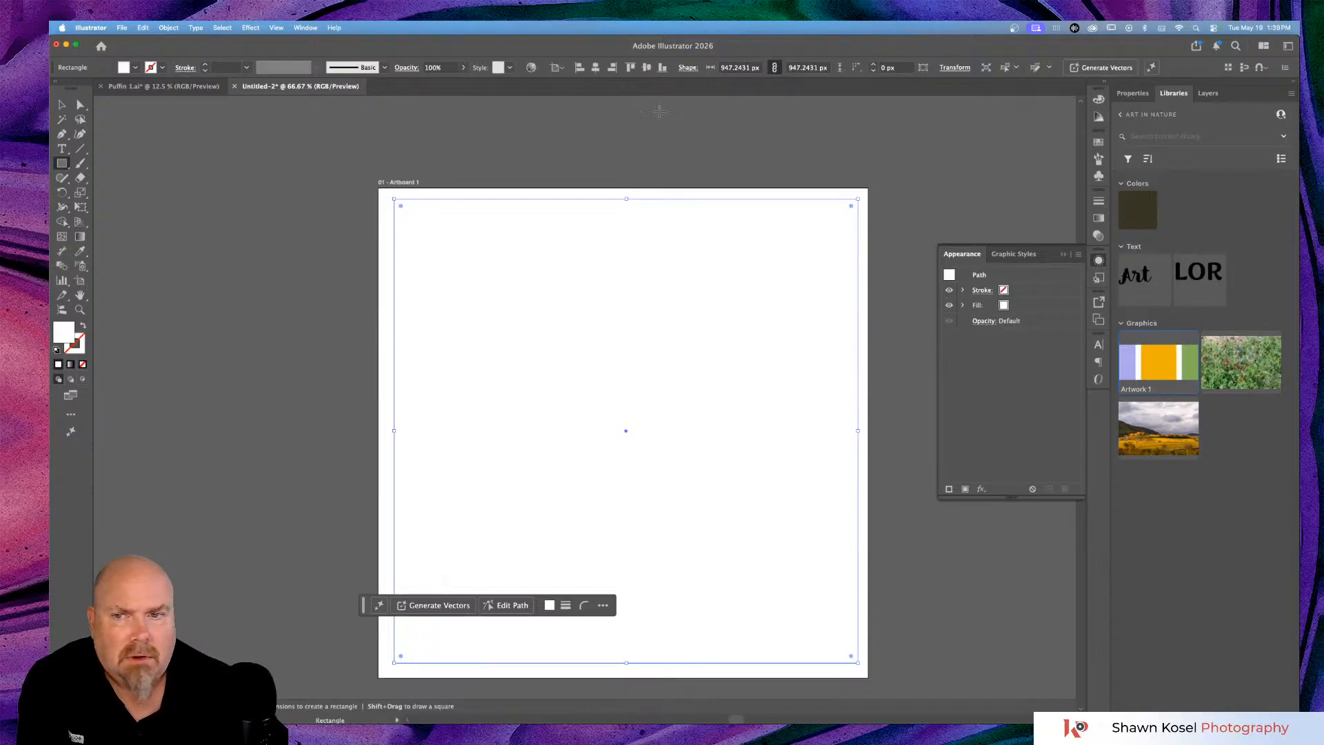
double_click(71, 333)
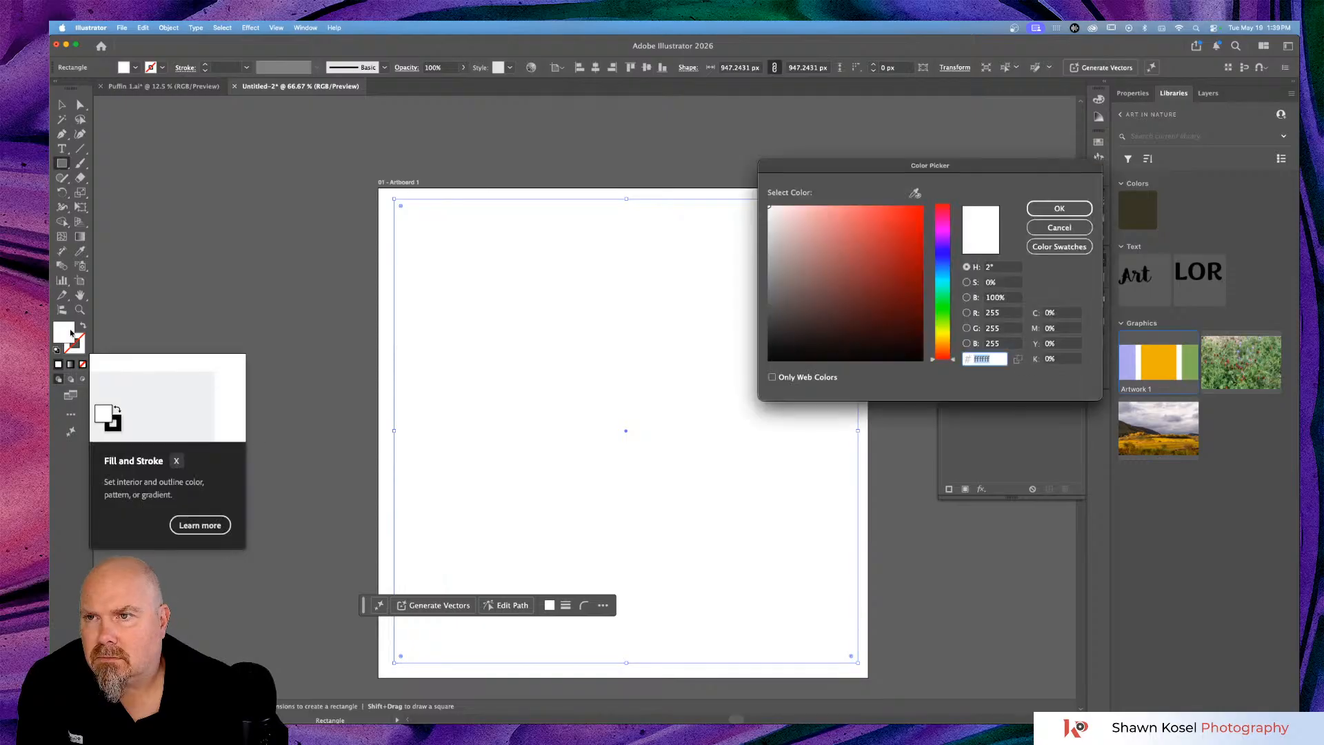
click(1059, 227)
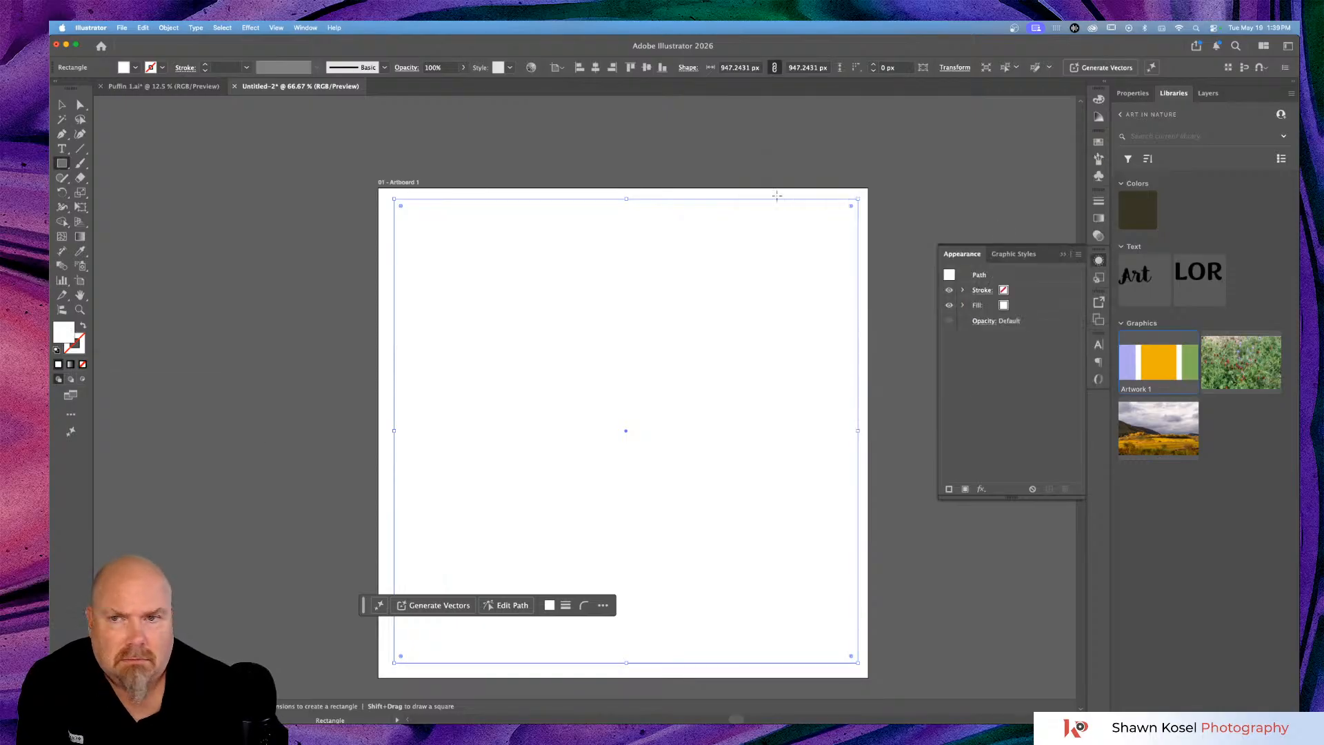
Fill the square with the green from the recent colors.
click(135, 70)
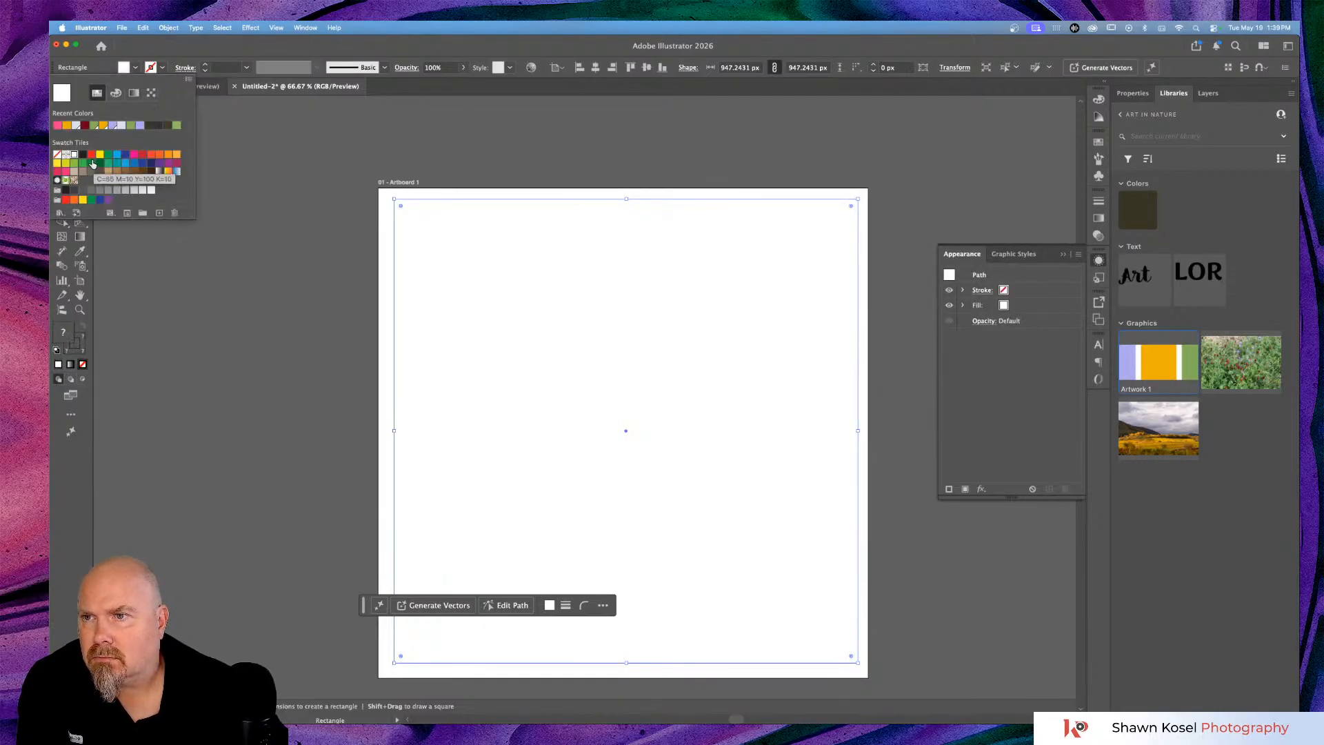
click(113, 126)
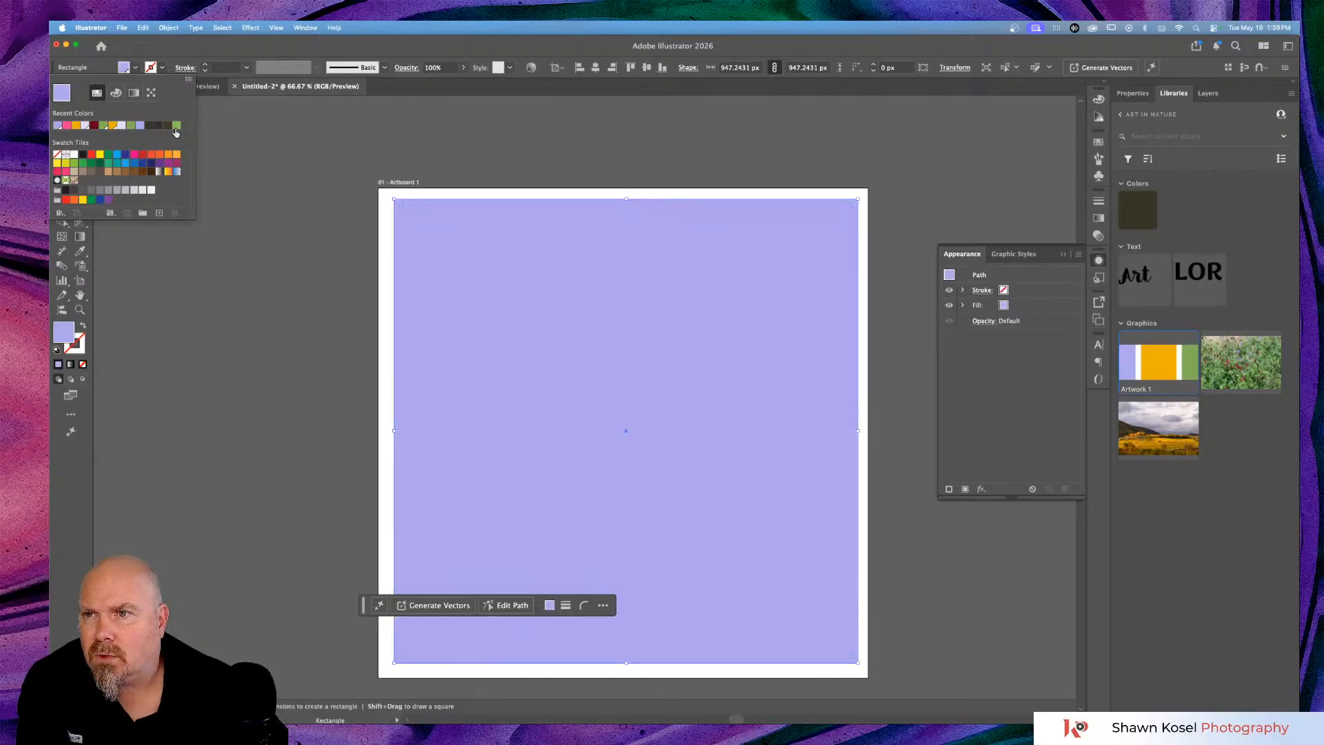
click(131, 126)
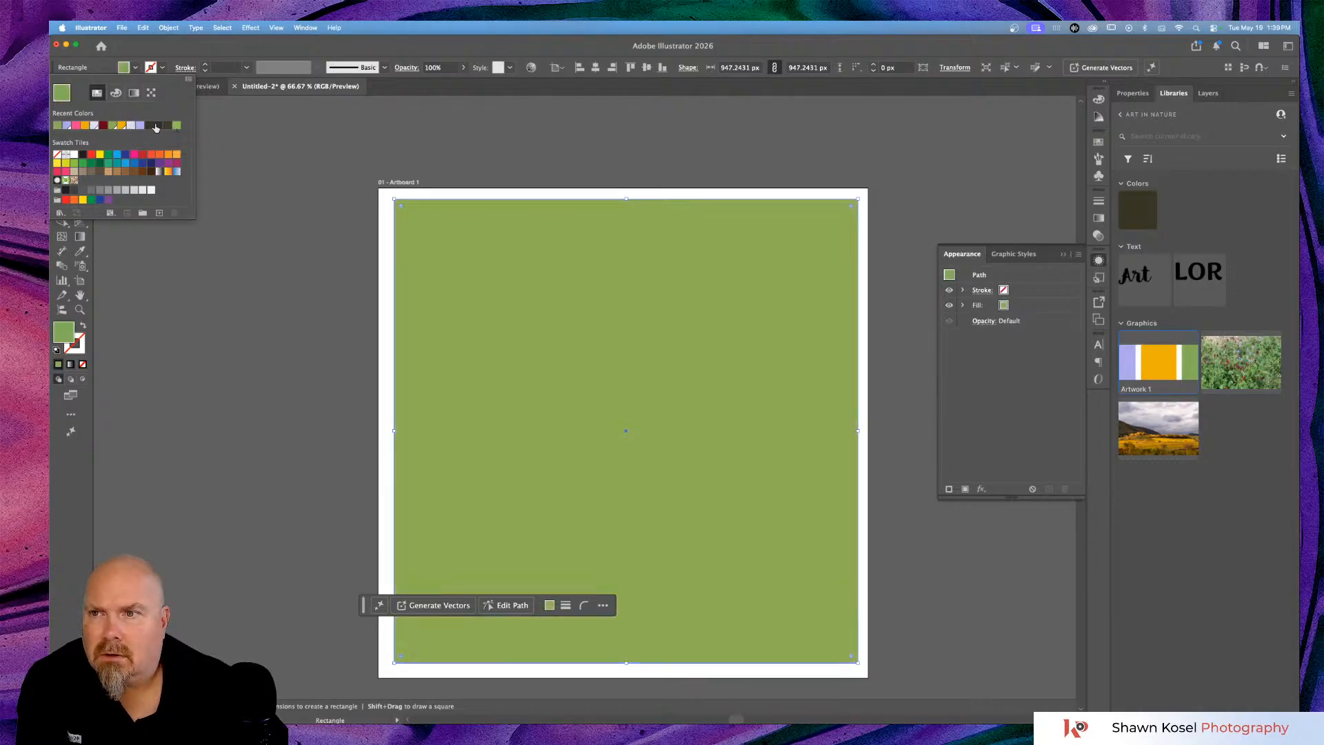
click(355, 140)
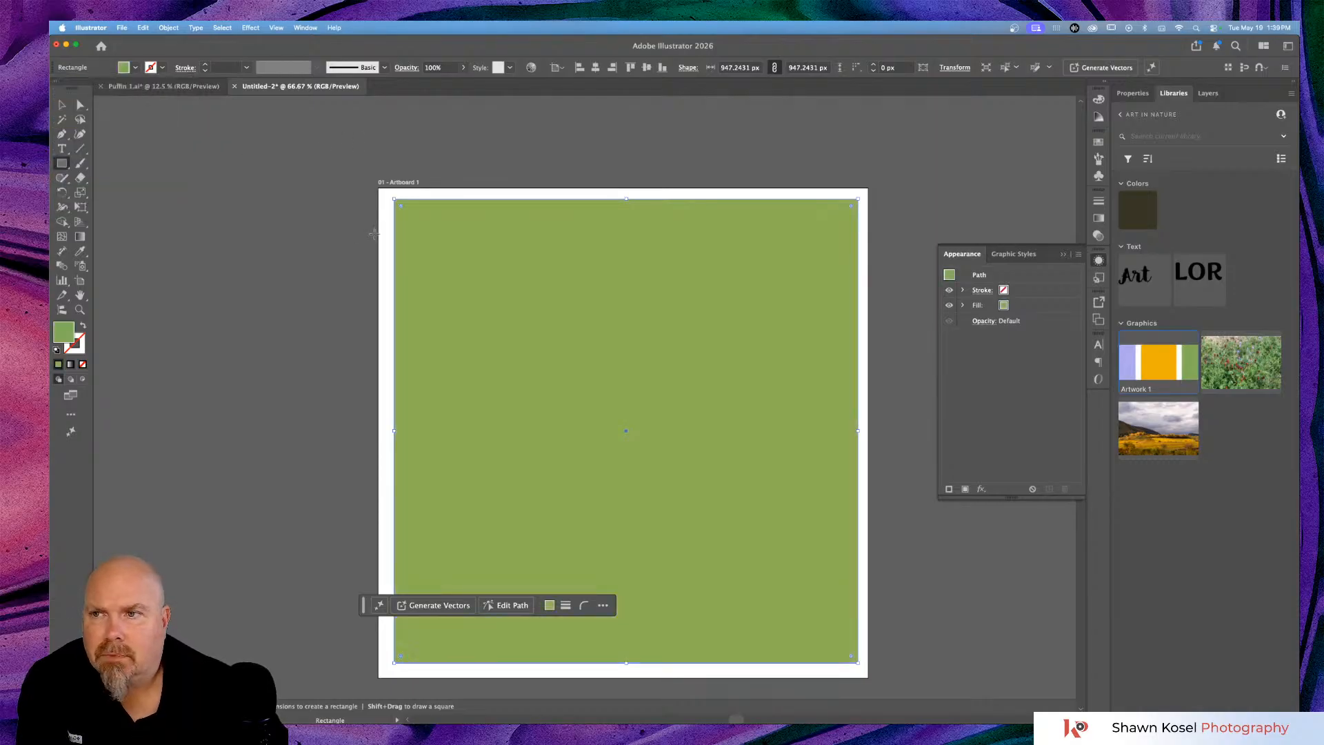
Send the green square to the back, behind the puffin.
key(v)
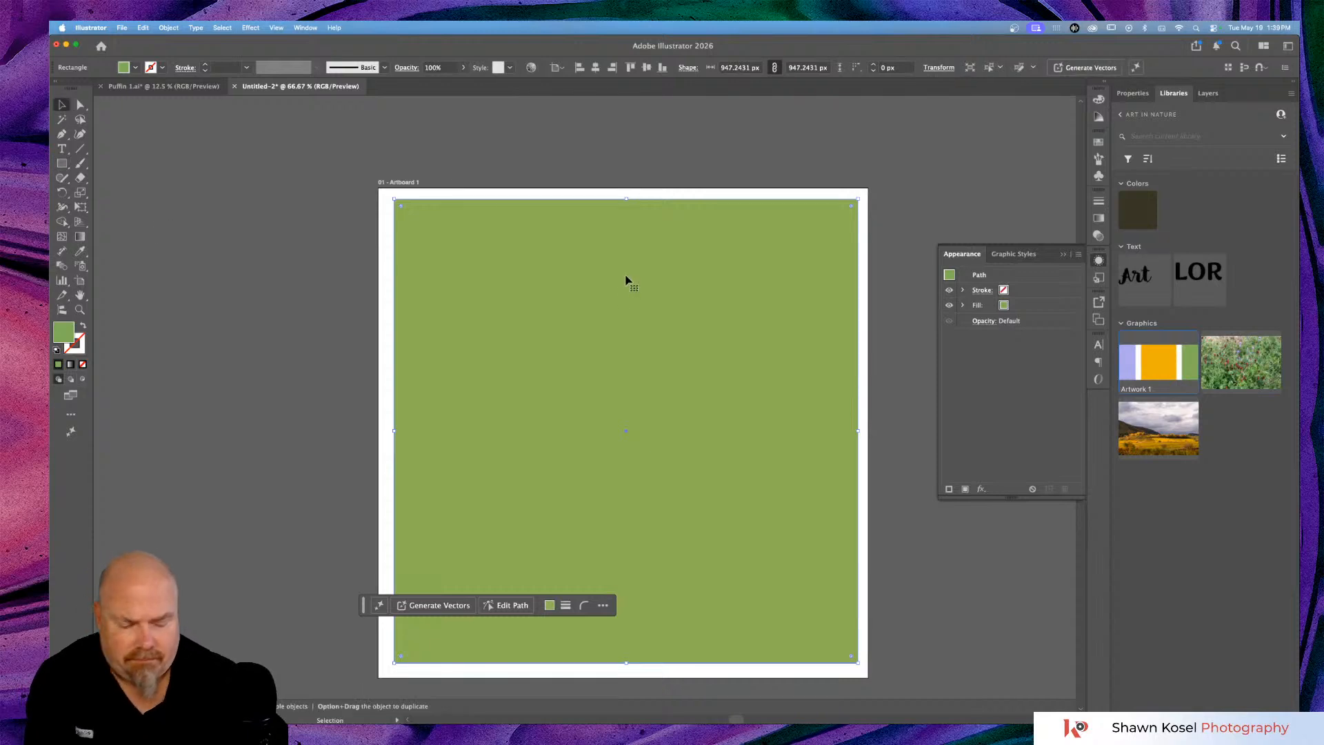
right_click(627, 282)
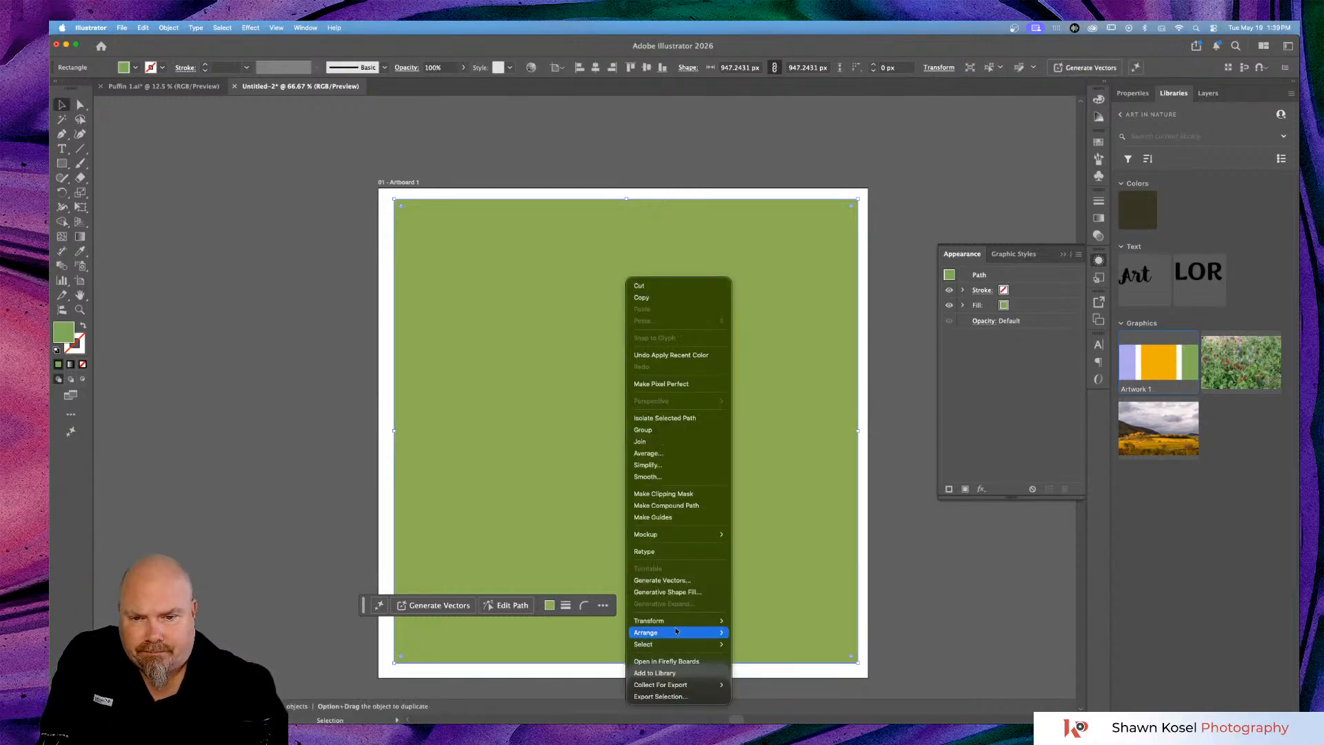
mouse_move(684, 630)
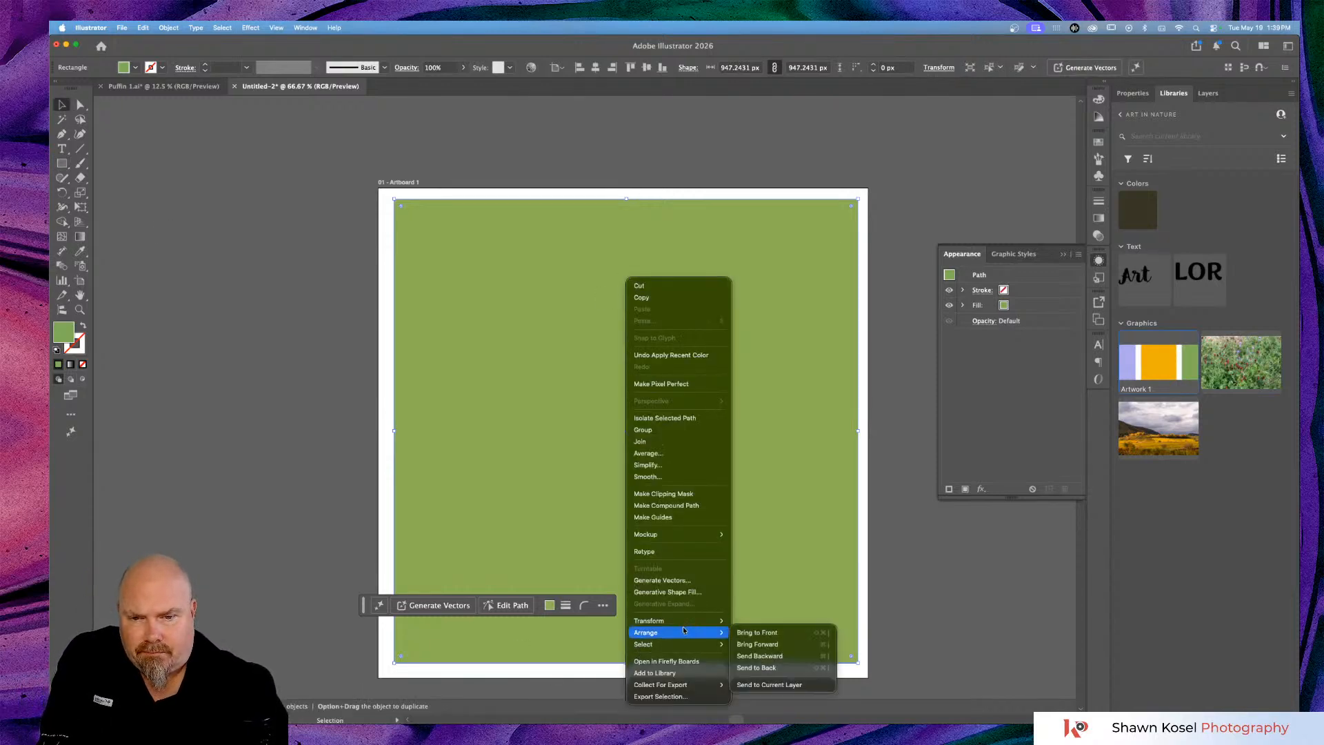
click(783, 662)
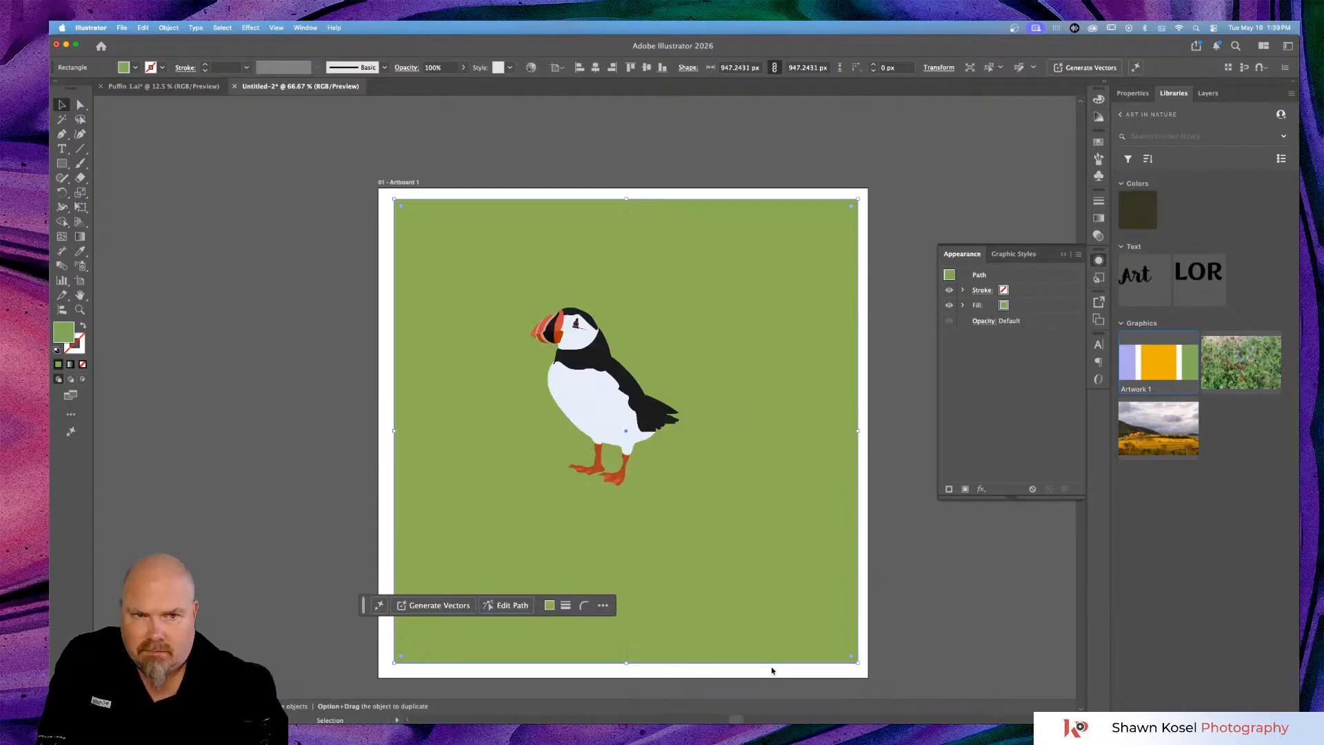
Expand Layer 1 and lock the green background rectangle.
click(1132, 93)
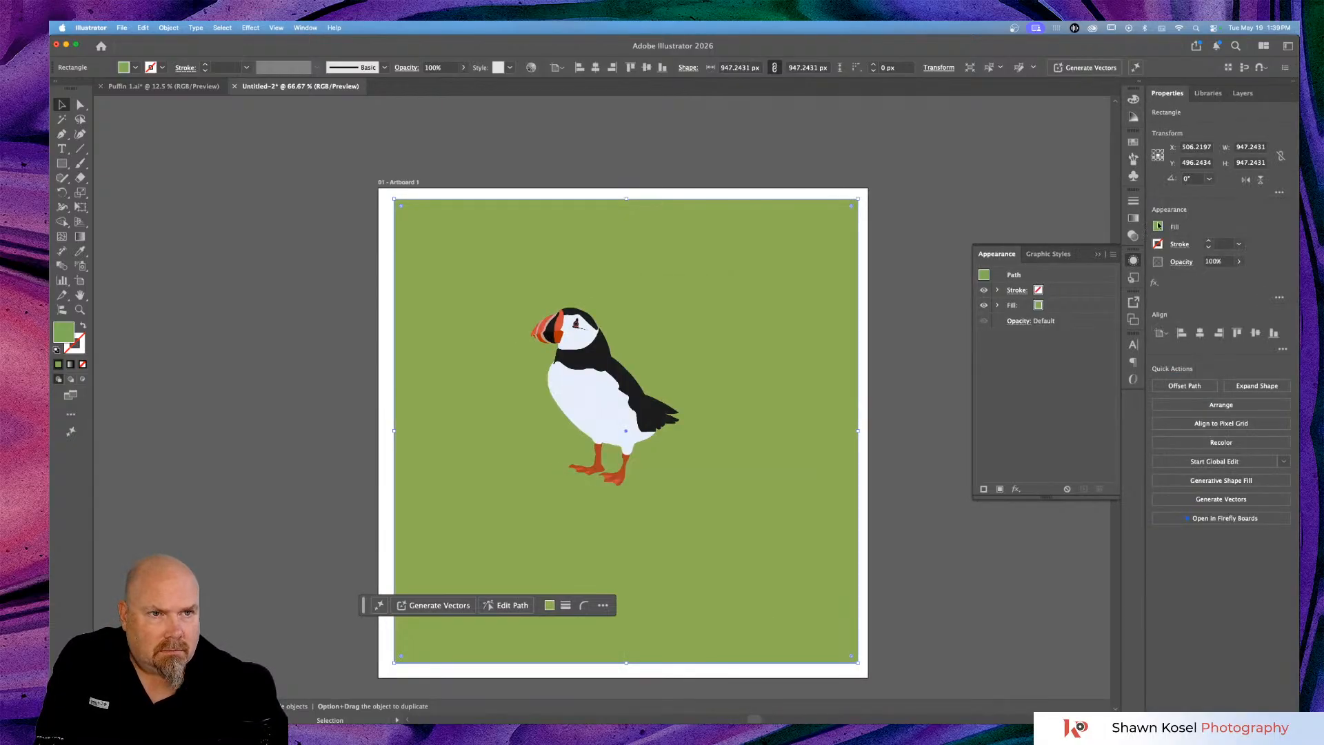
click(1241, 94)
click(1150, 135)
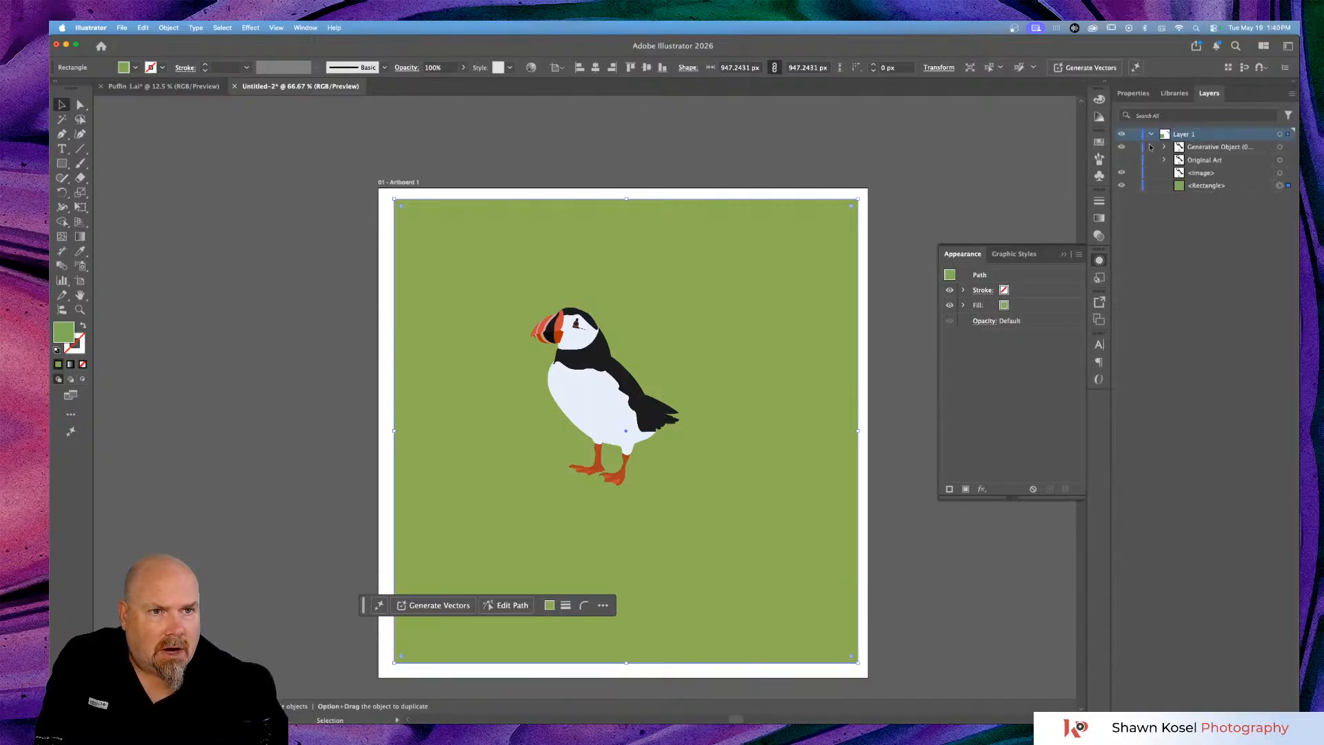
click(1134, 185)
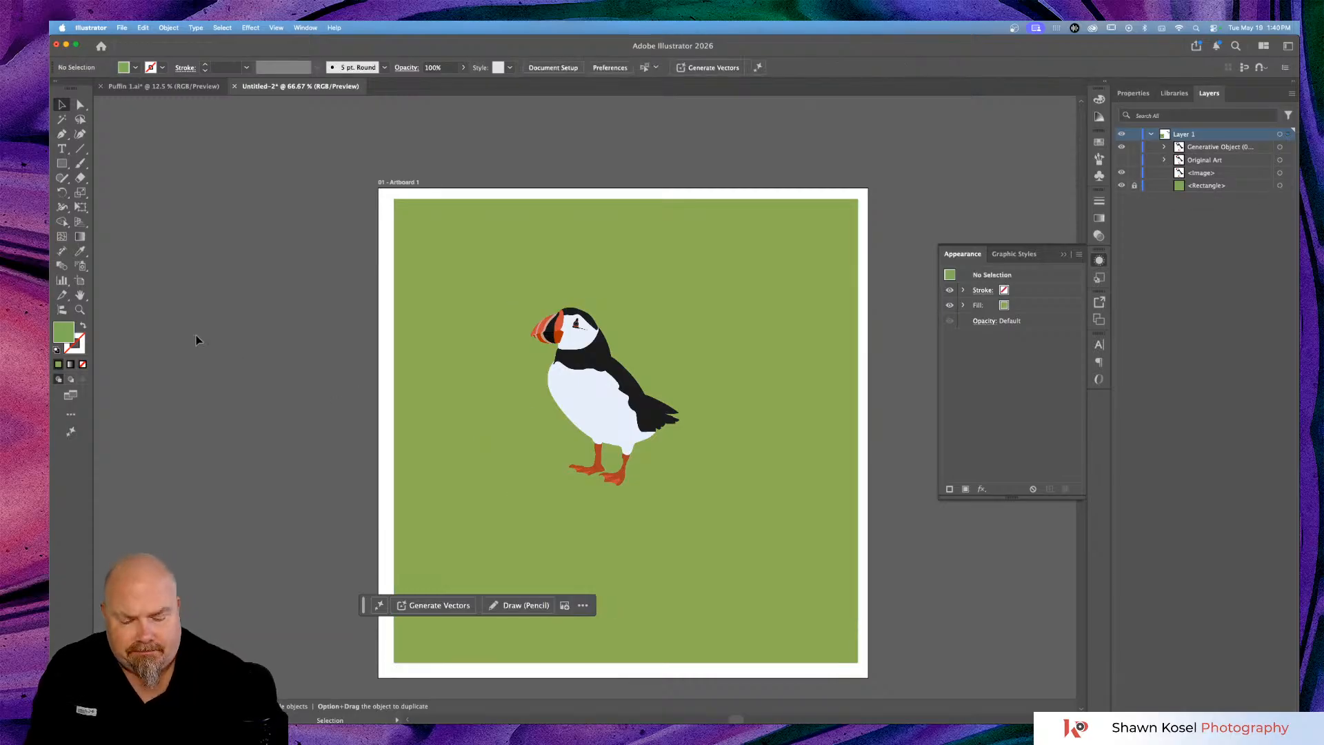
Examine the edges and details of the background-removed puffin against the green at 300% zoom.
key(super+equal)
key(super+equal)
key(super+equal)
key(super+equal)
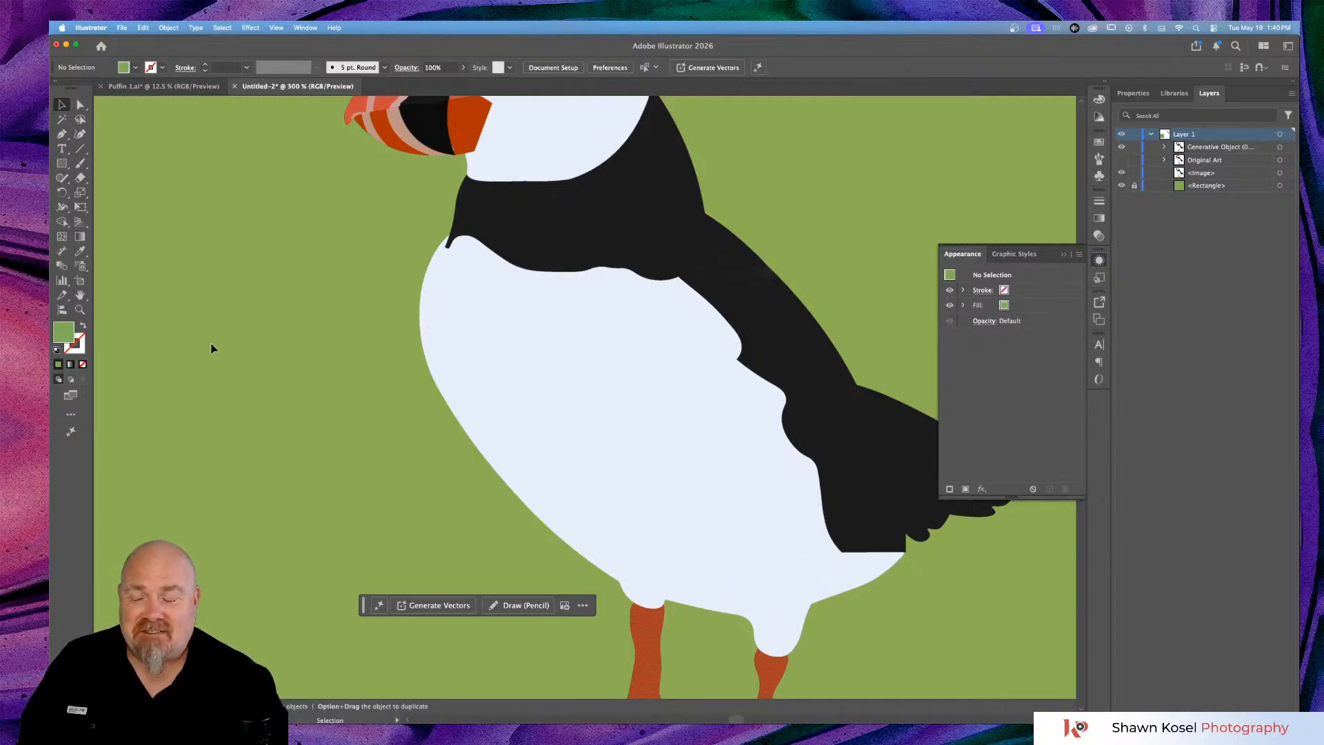
scroll(211, 348, up, 3)
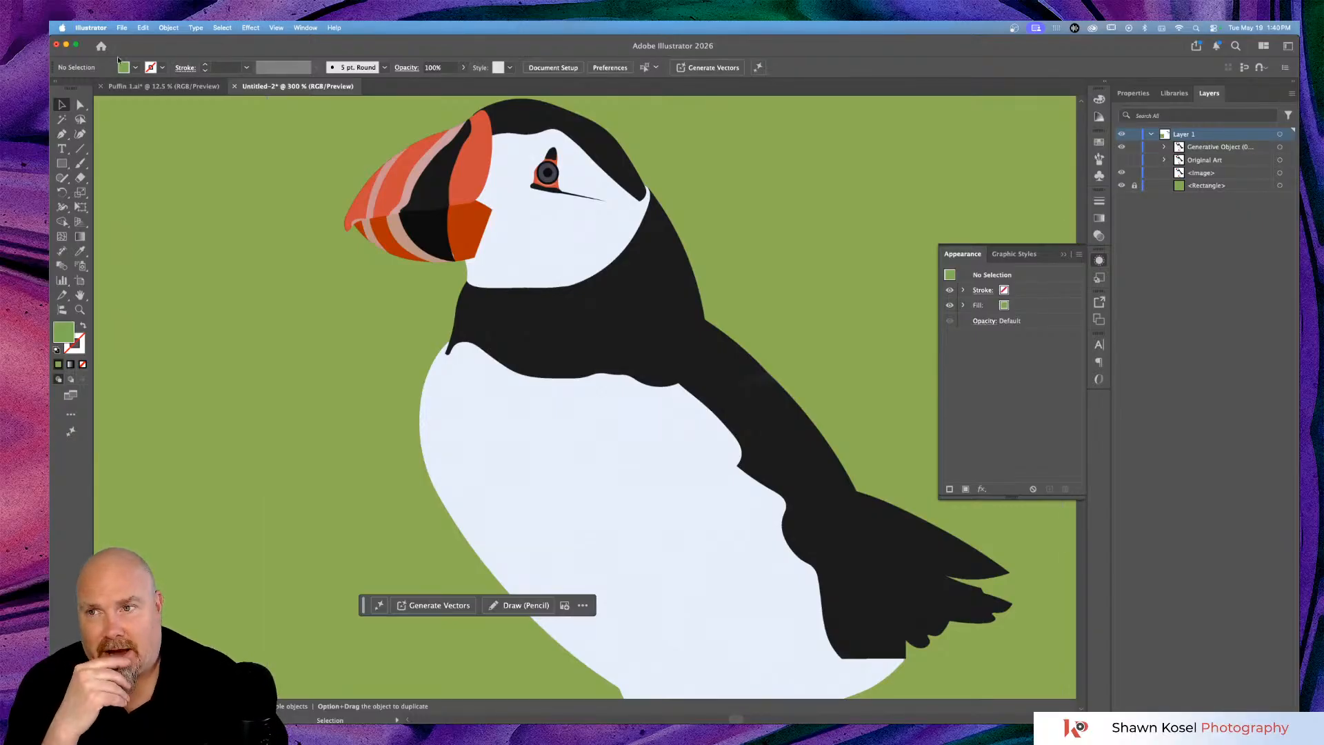
Switch to the Puffin 1.ai document and examine the original vector puffin's head, body and tail up close.
click(138, 86)
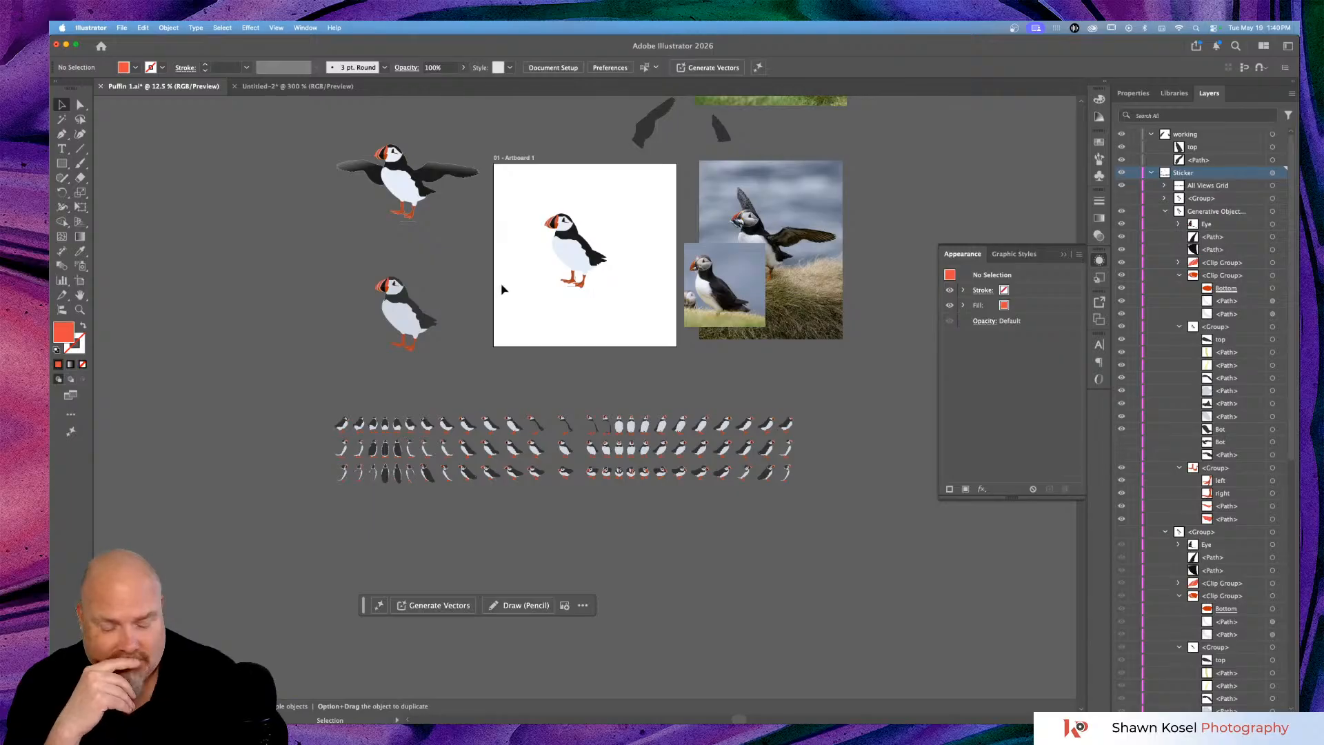
key(super+equal)
key(super+equal)
key(super+equal)
key(super+equal)
key(super+equal)
scroll(502, 290, up, 5)
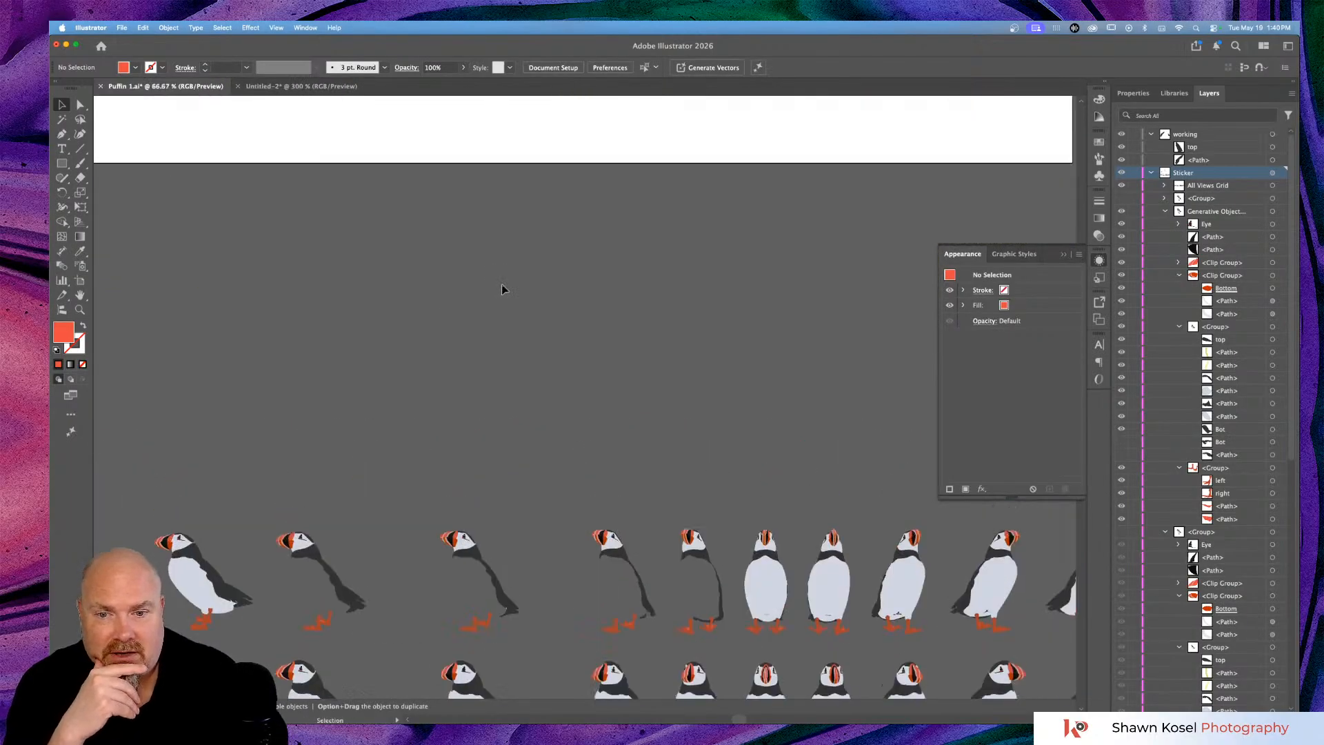
scroll(502, 289, up, 10)
scroll(501, 290, left, 2)
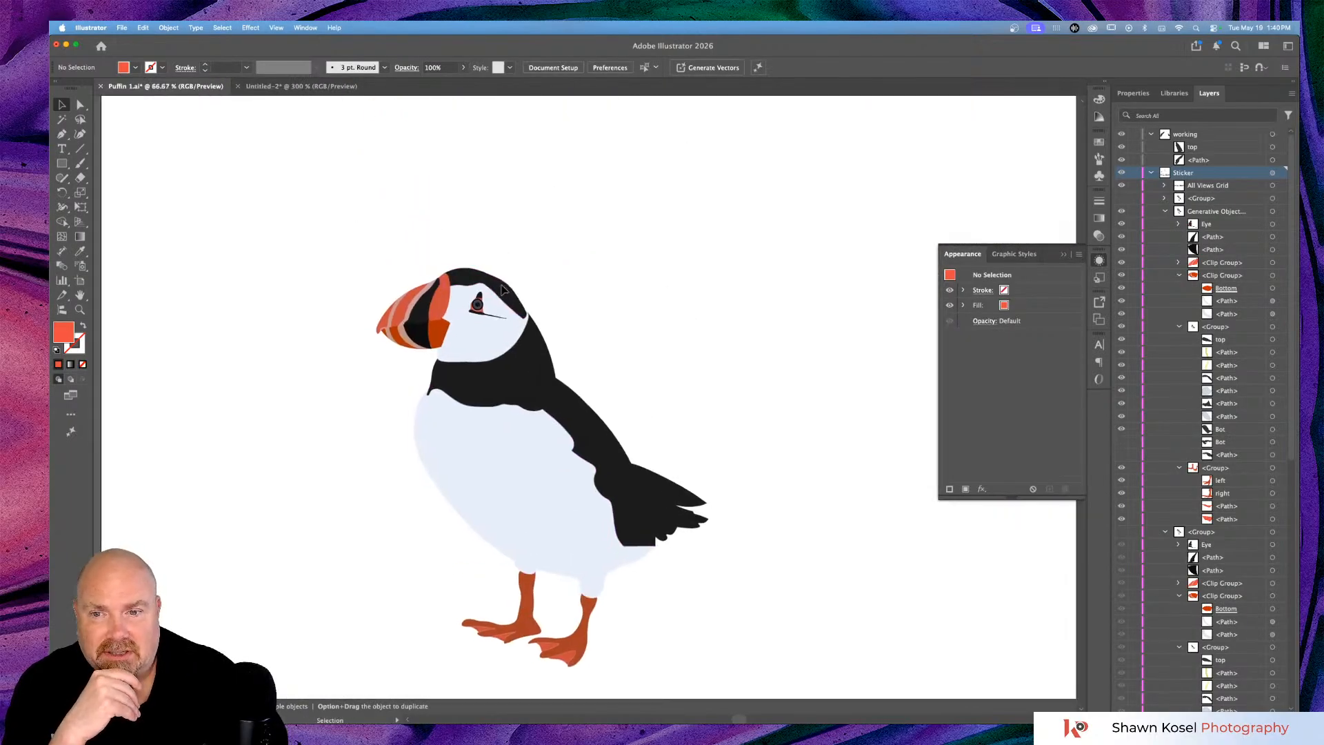
key(super+equal)
key(super+equal)
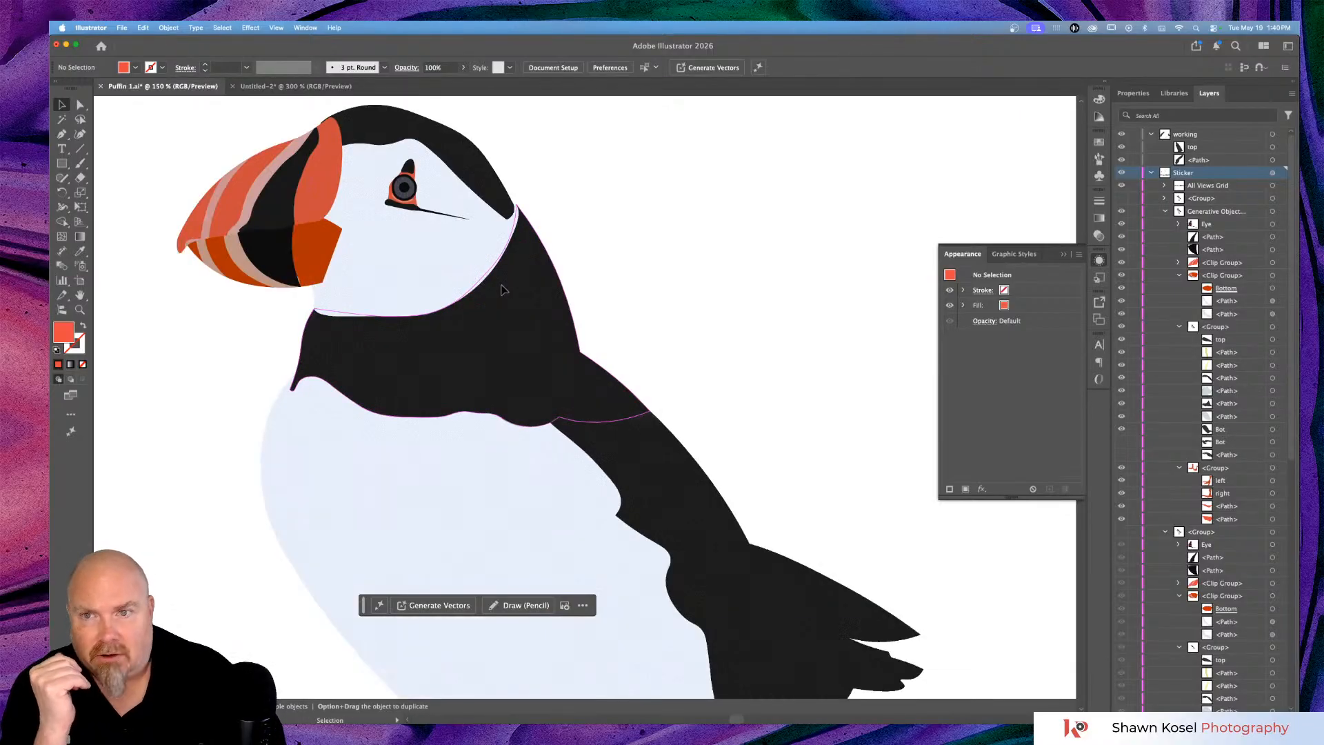
scroll(507, 385, left, 3)
scroll(507, 381, down, 5)
scroll(507, 381, left, 2)
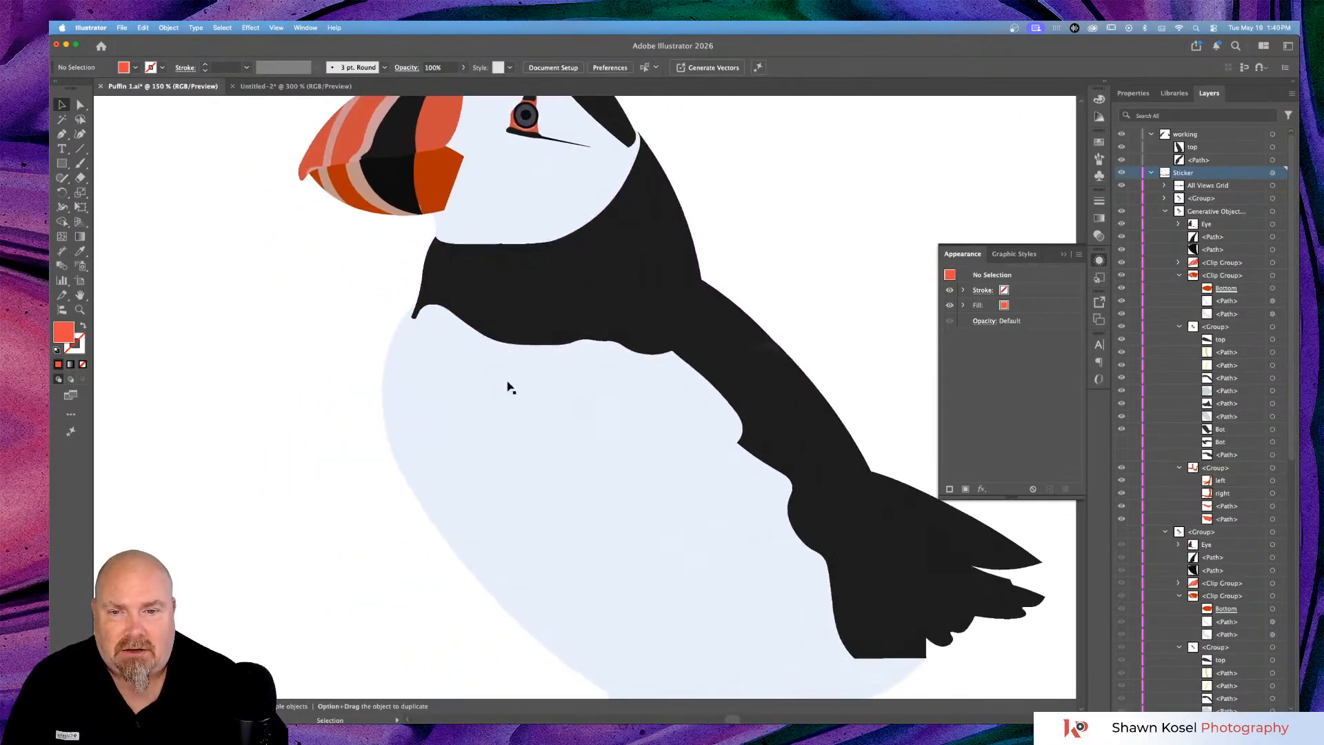
scroll(600, 455, down, 1)
scroll(604, 459, down, 3)
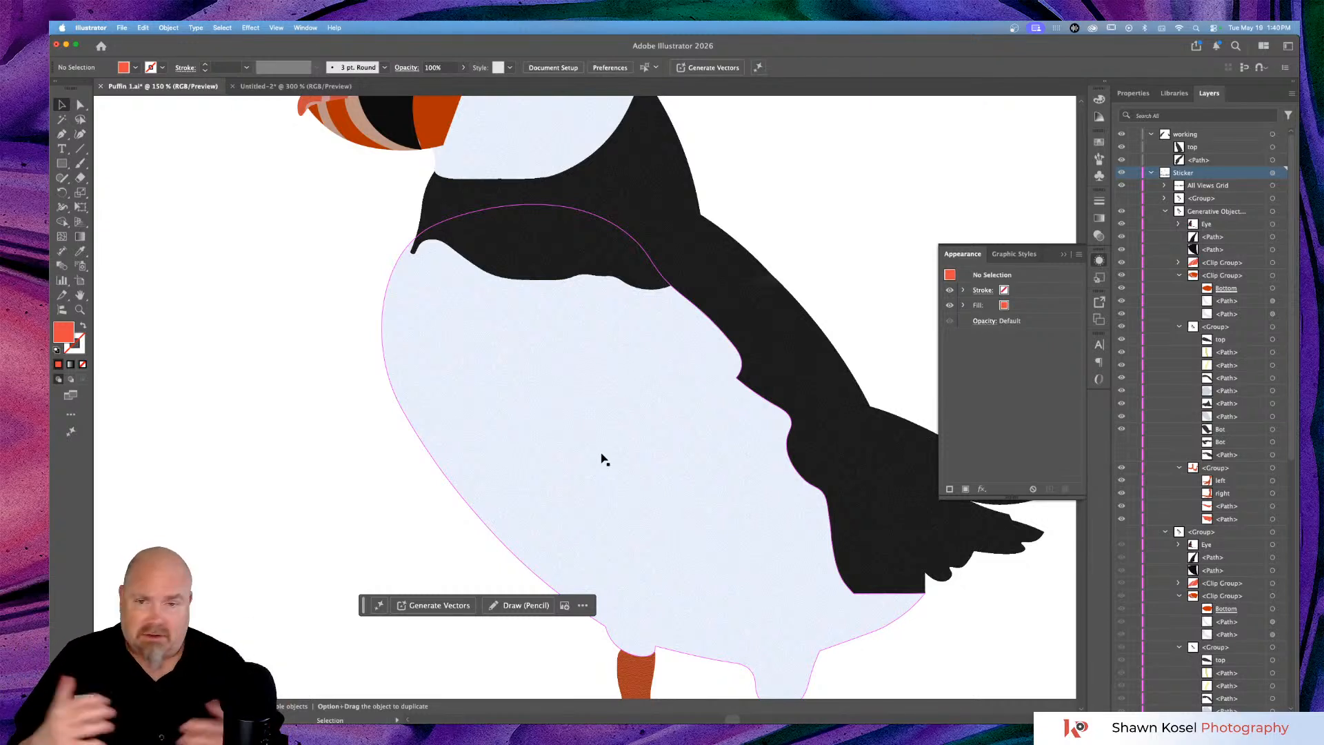
Inspect the original vector puffin's paths in Outline mode, return to Preview and view the whole bird at 50% zoom.
key(super+y)
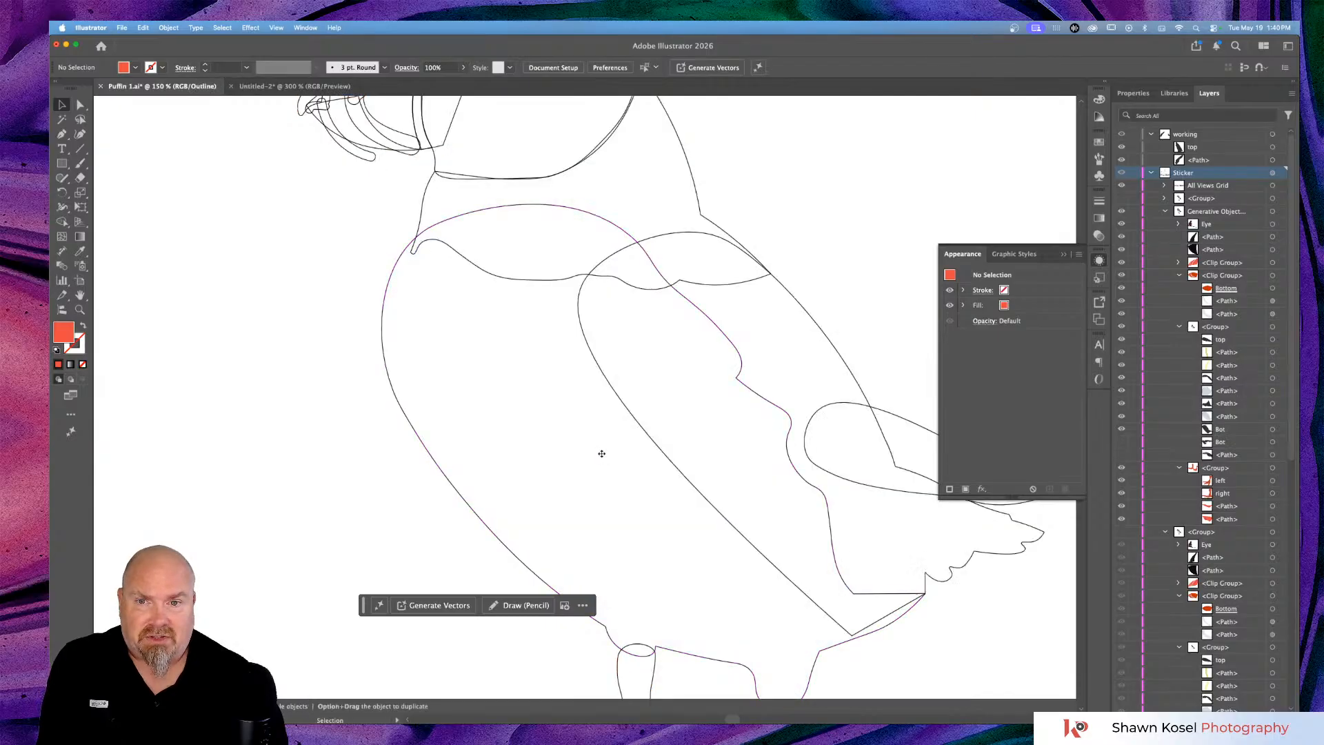
key(super+y)
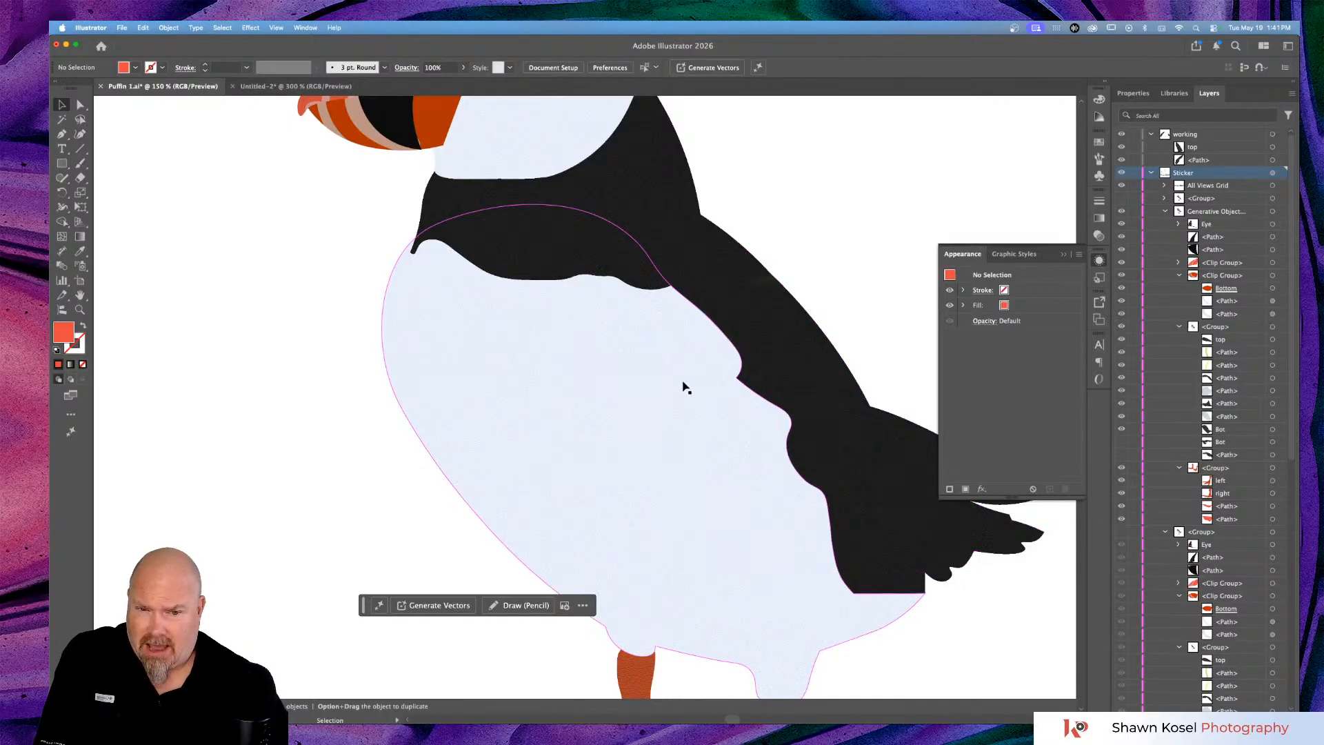
key(a)
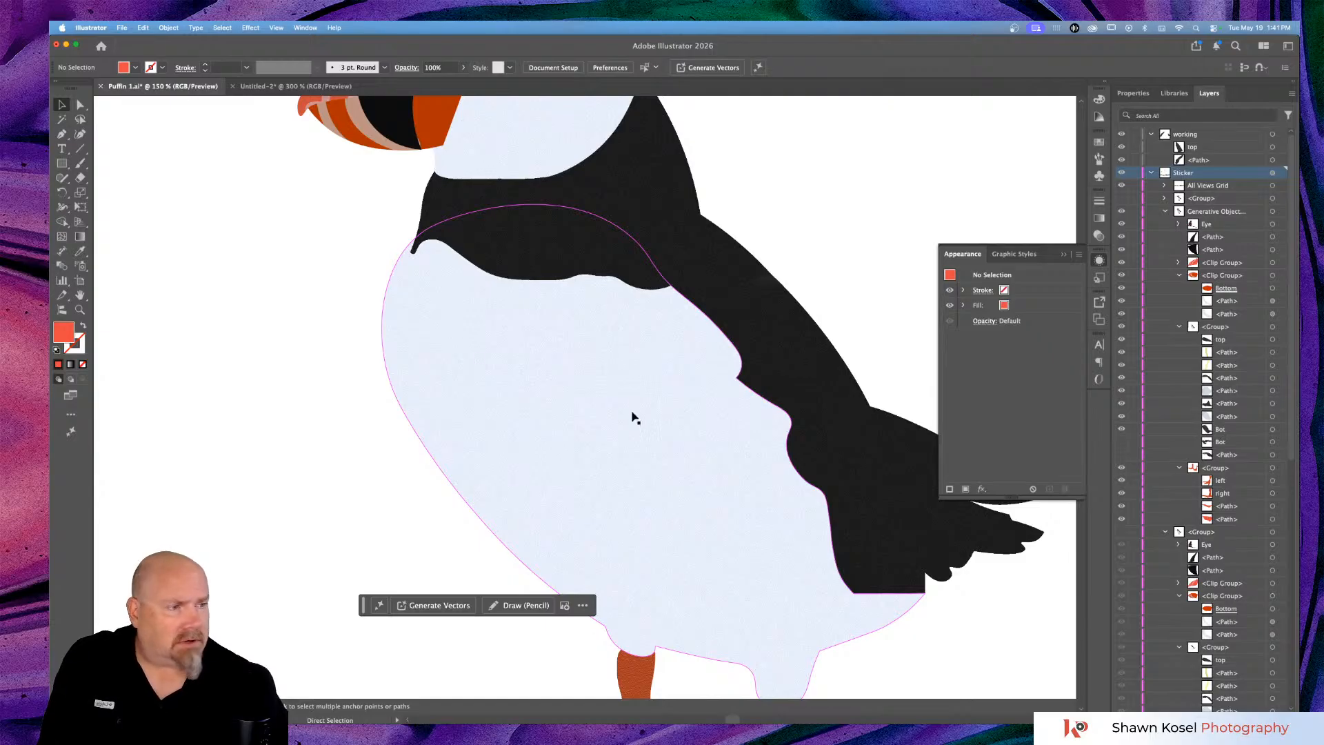
key(v)
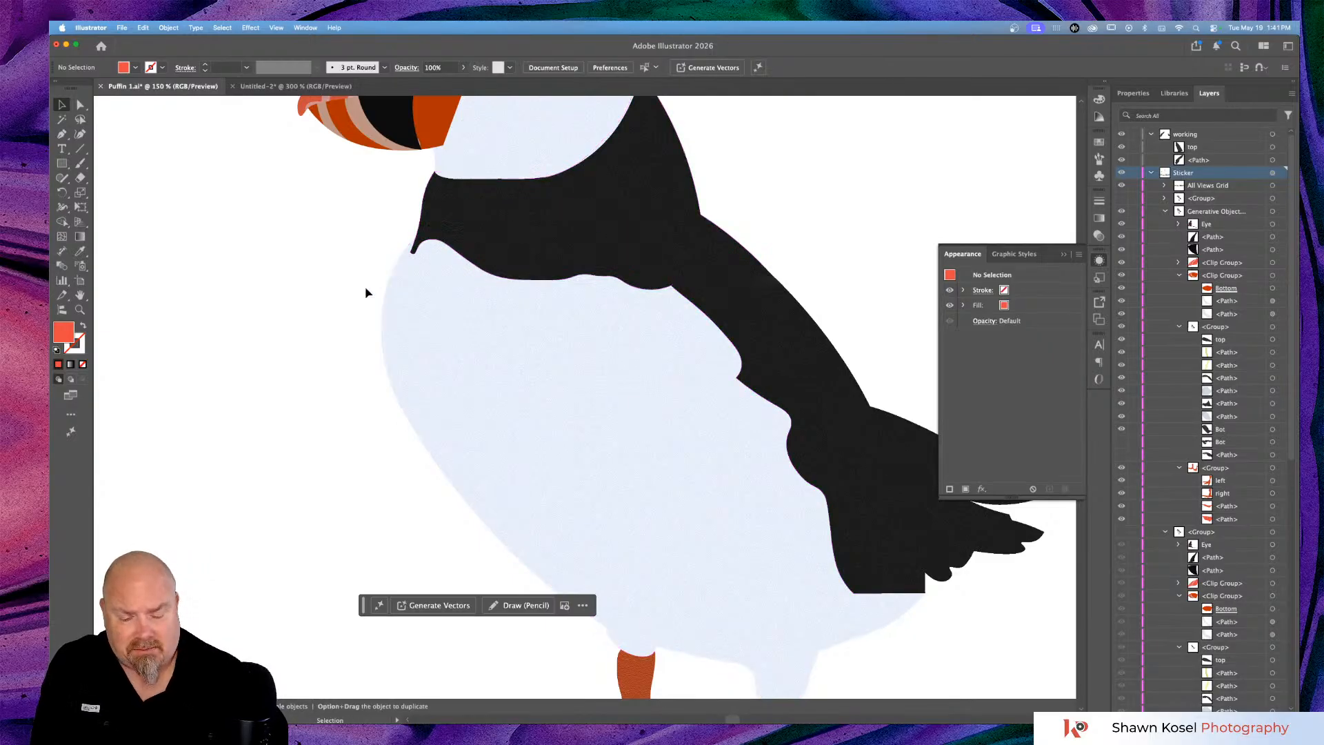
key(super+minus)
key(super+minus)
key(super+minus)
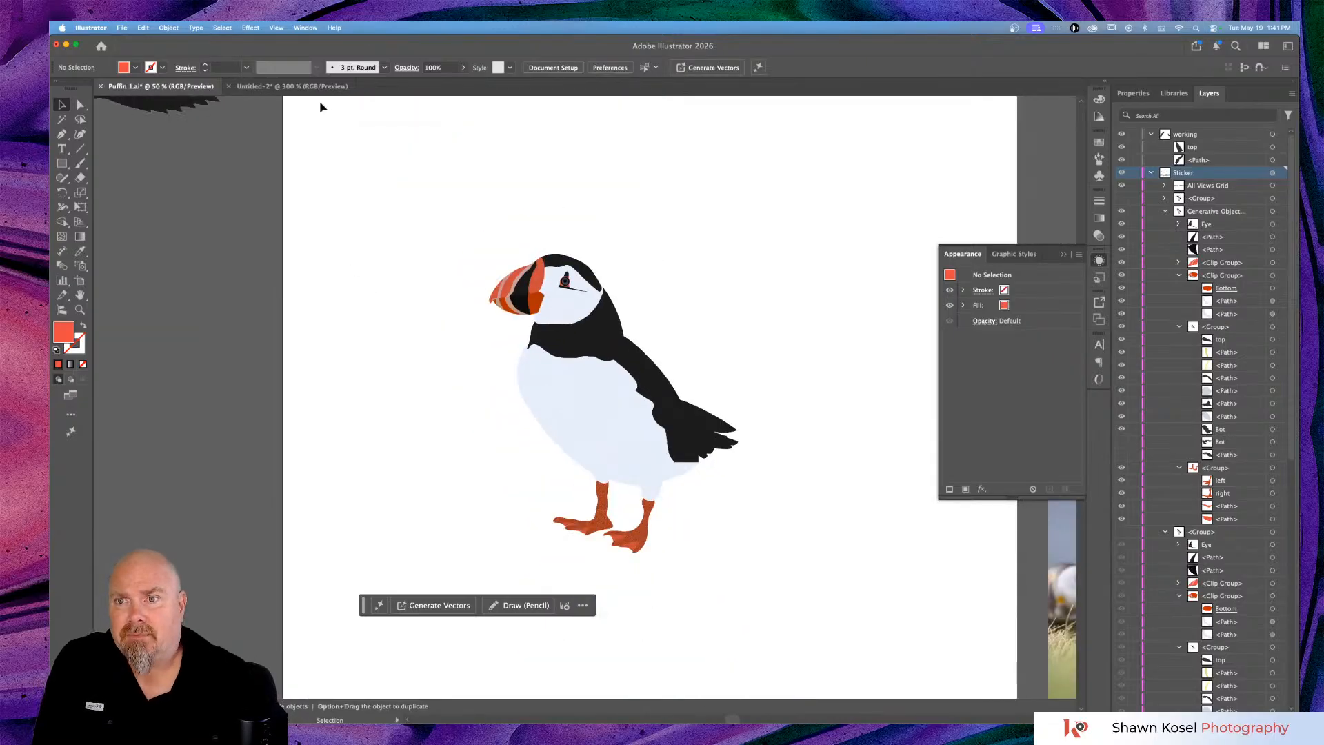
Switch to the Untitled-2 document and check the background-removed puffin up close and in Outline mode, returning to Preview.
click(295, 86)
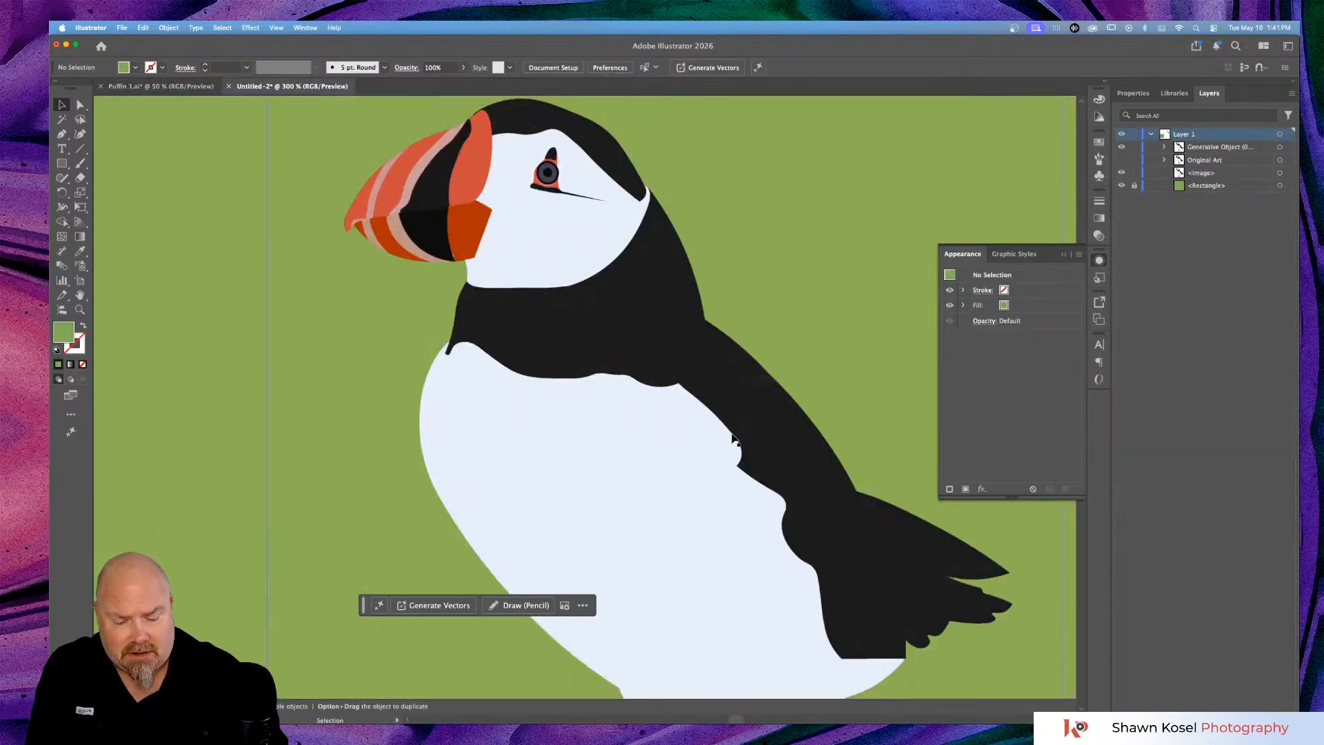
key(super+plus)
key(super+plus)
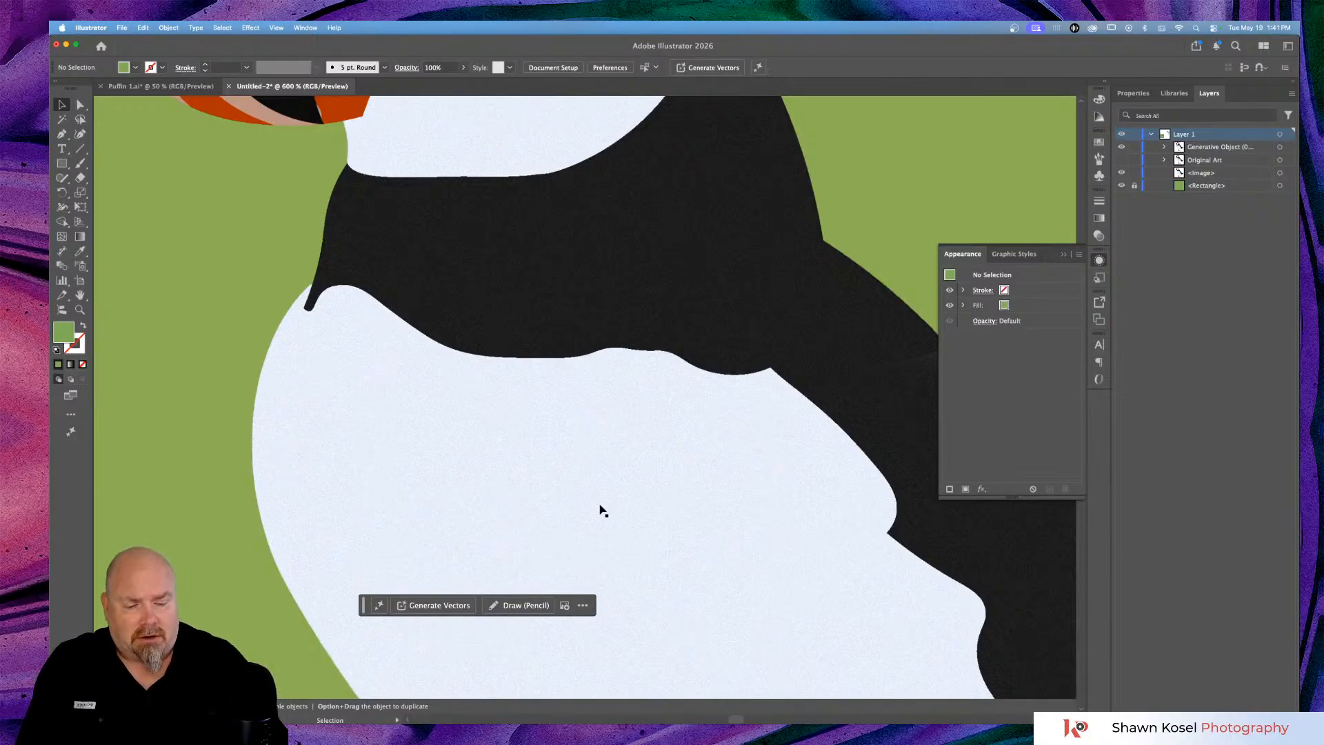
key(super+minus)
key(a)
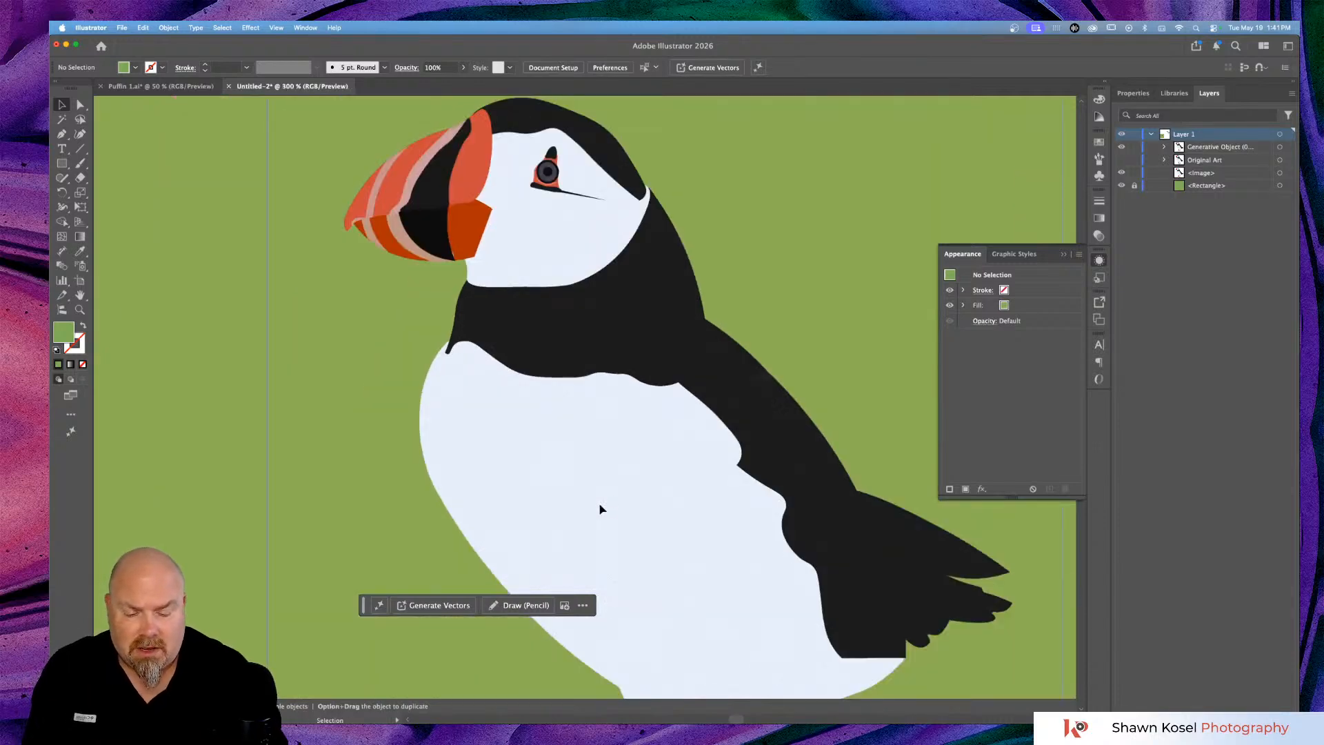
key(super+y)
key(v)
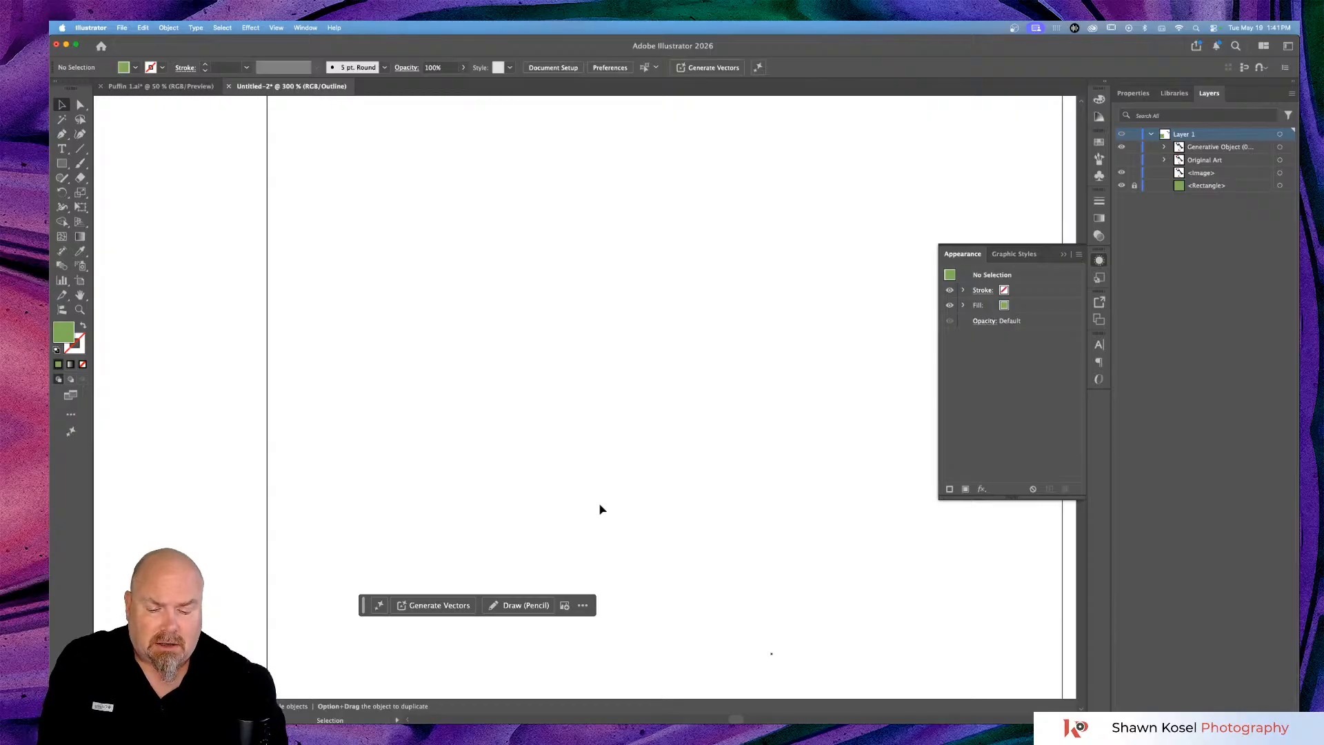
key(super+y)
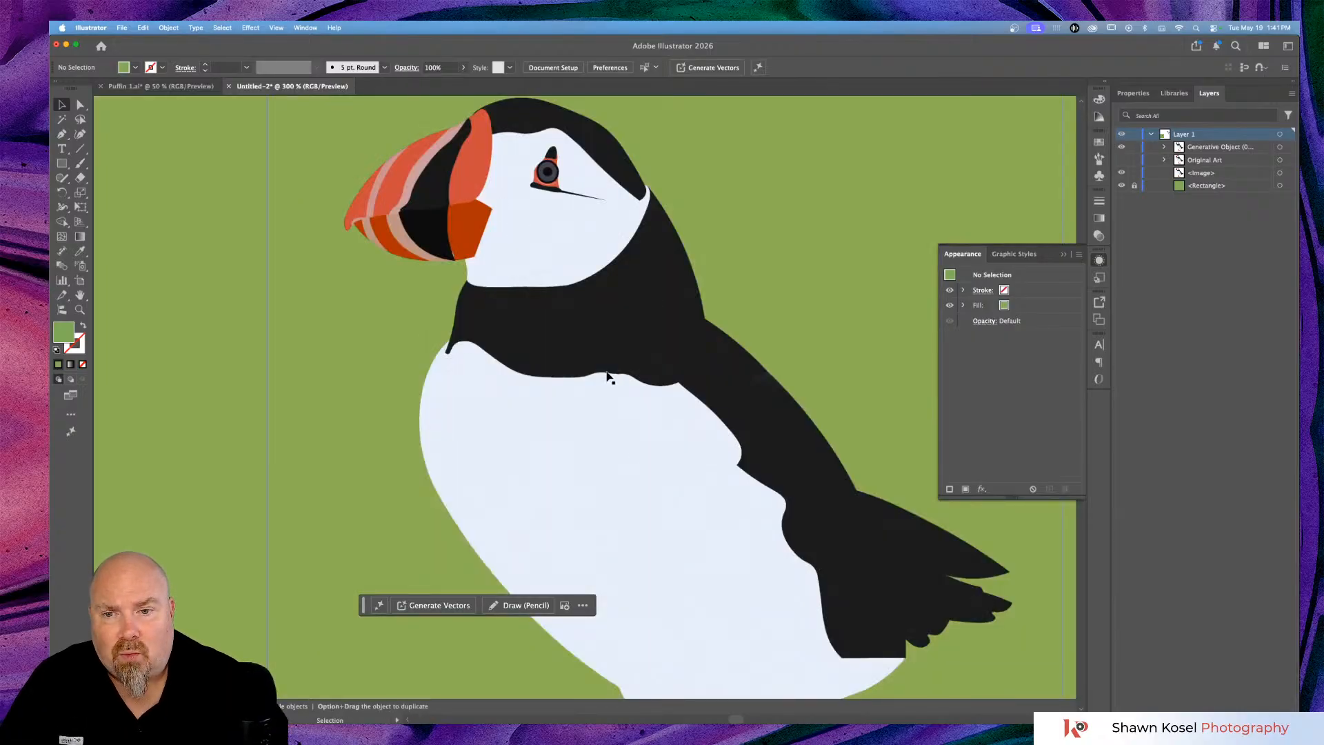
Examine the texture and edges of the puffin's legs and feet at 800% zoom and select the puffin's generative object.
key(super+minus)
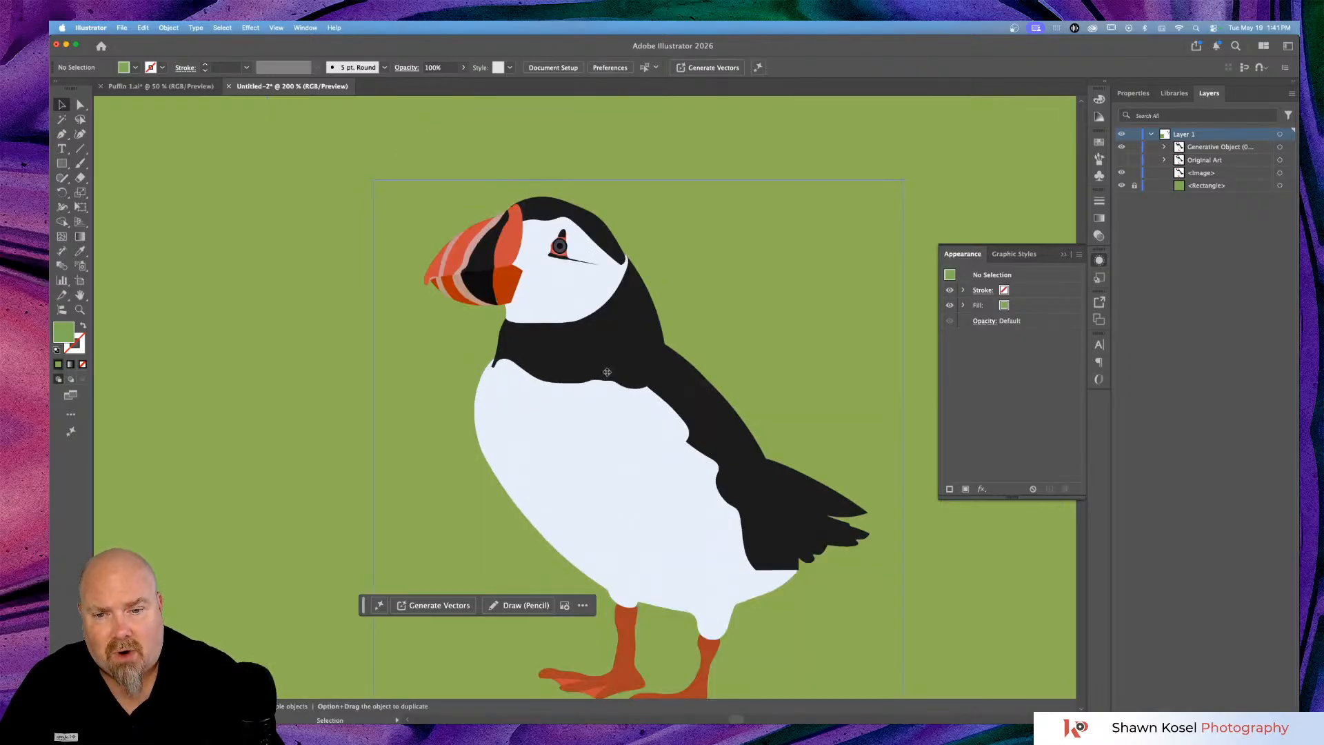
scroll(607, 375, down, 5)
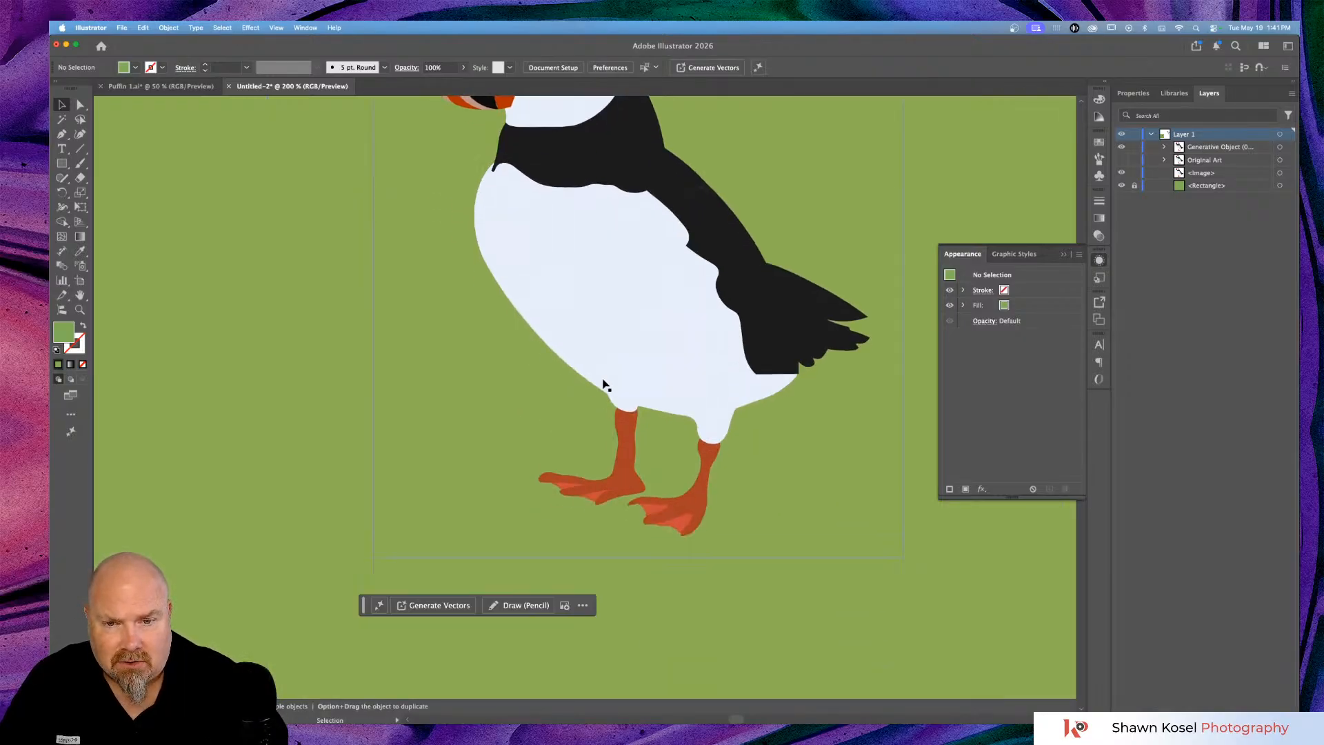
key(super+plus)
key(super+plus)
key(super+plus)
key(super+plus)
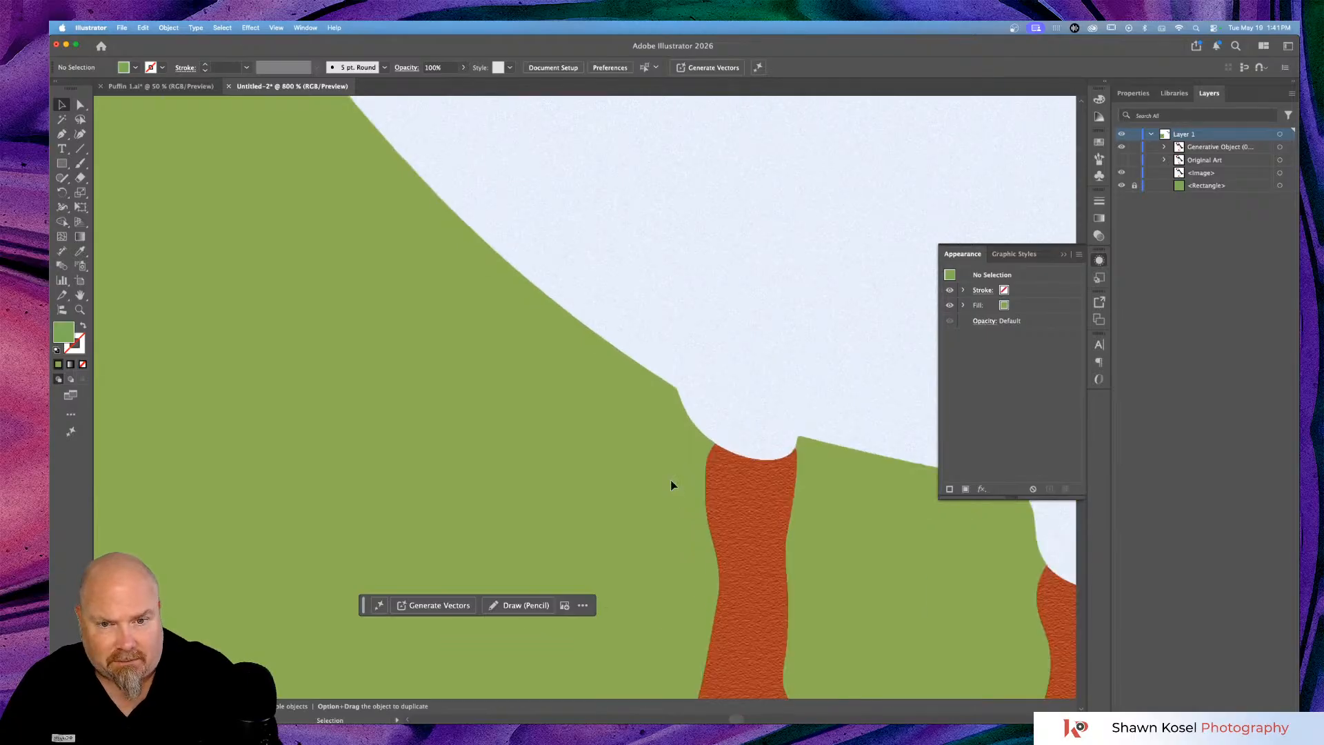
scroll(600, 460, down, 5)
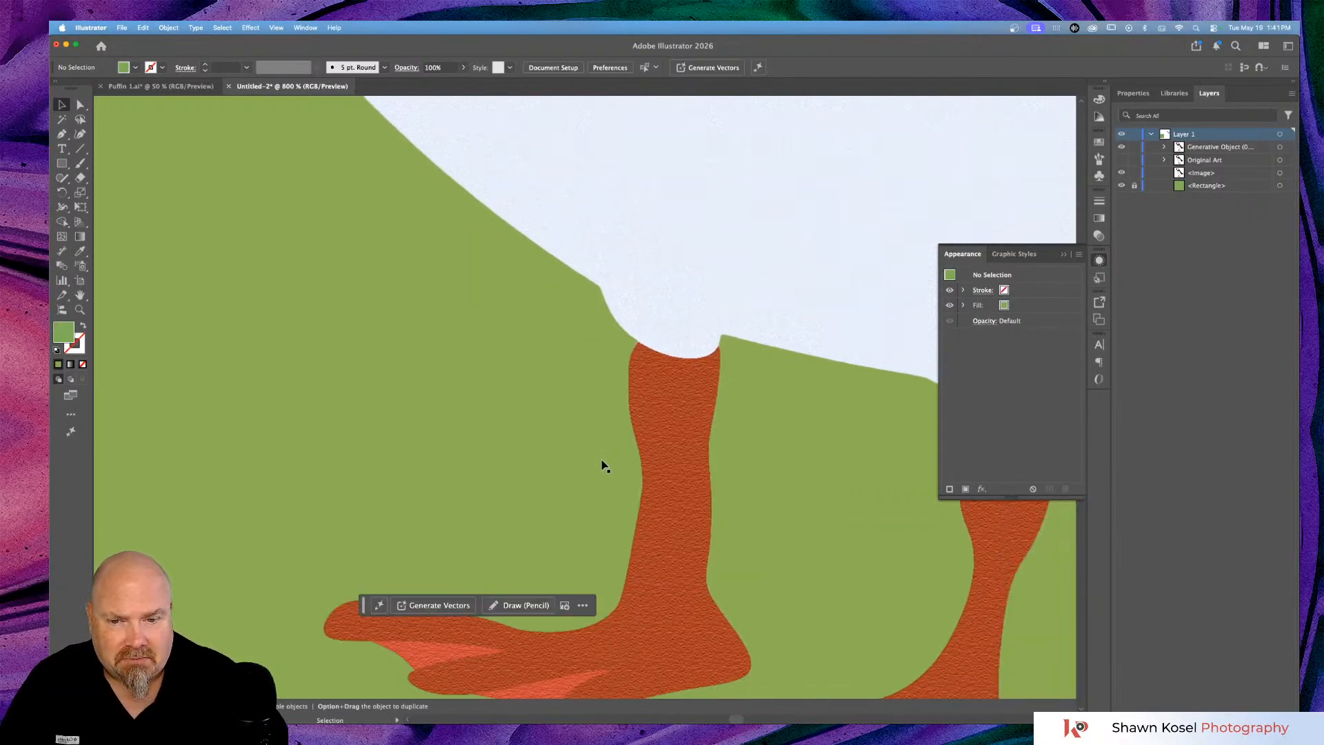
scroll(601, 459, right, 5)
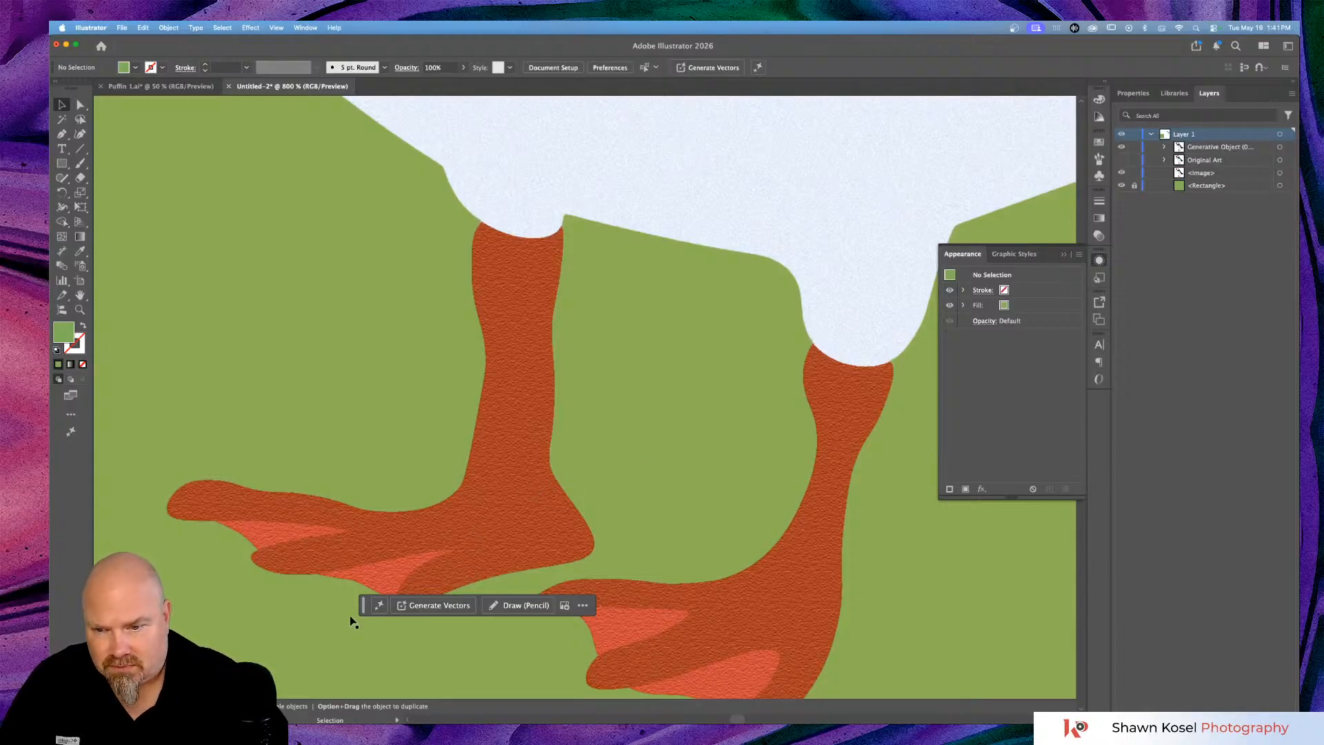
click(378, 605)
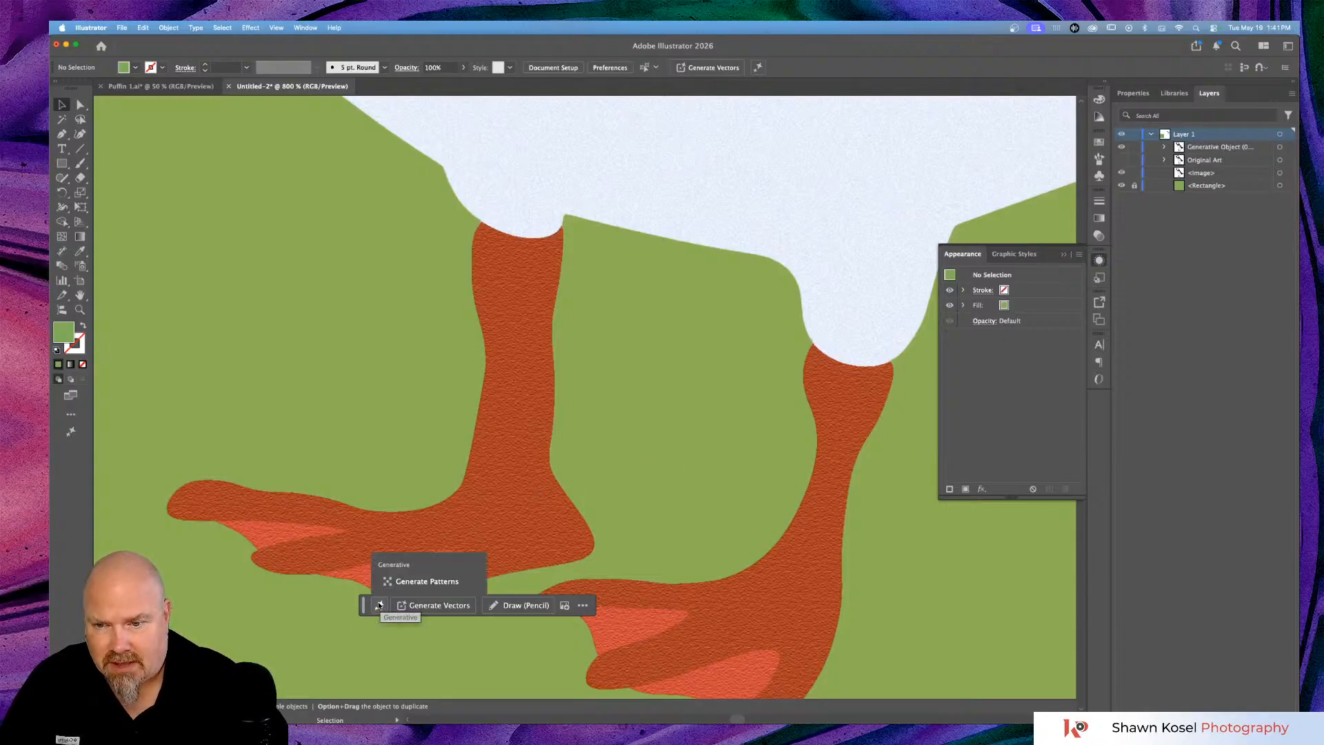
click(513, 462)
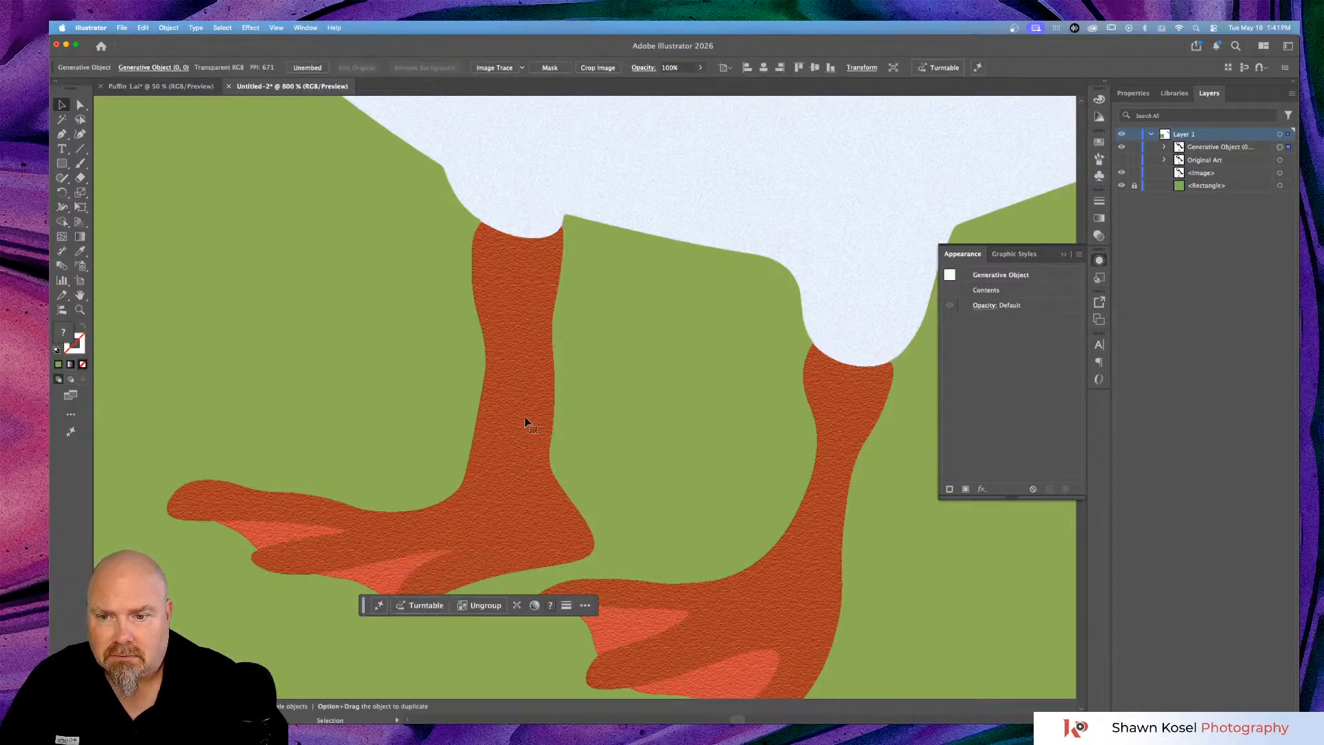
Start Turntable on the selected puffin artwork and rotate it horizontally to the 30° view.
click(426, 604)
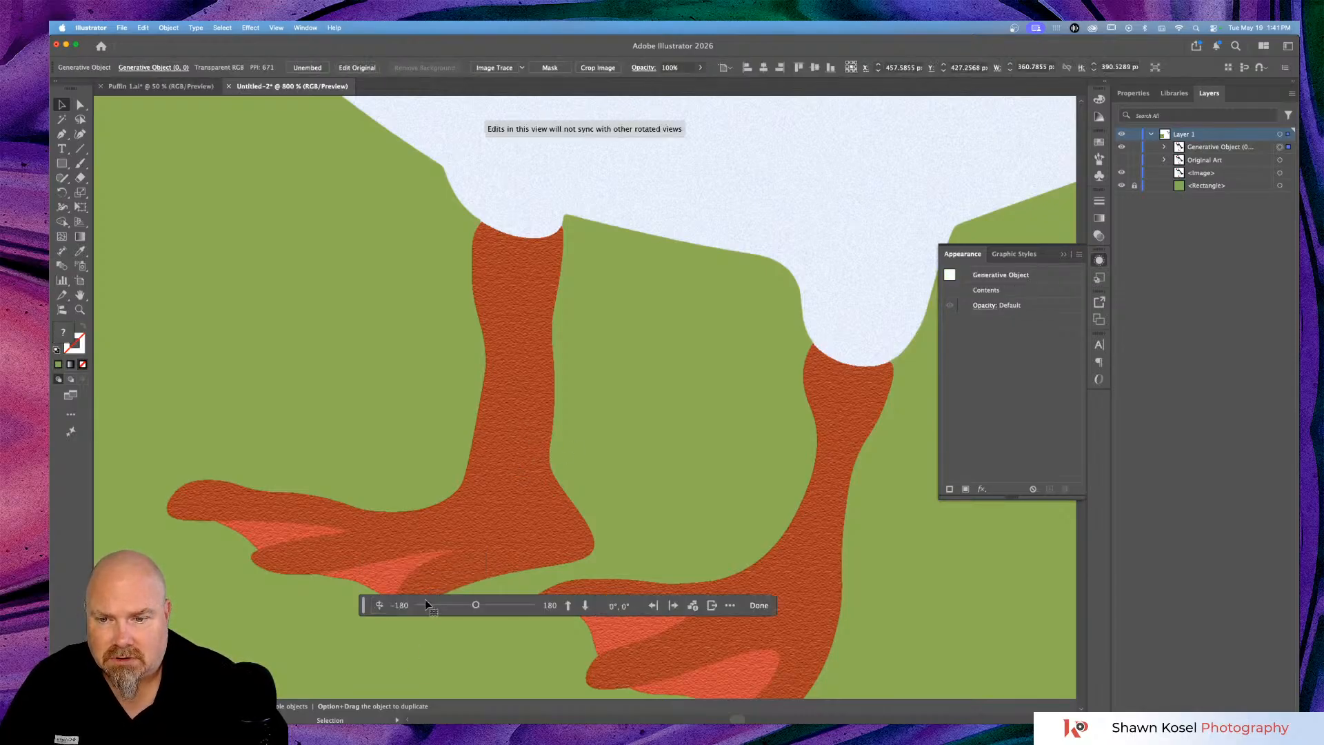
drag(477, 604, 486, 605)
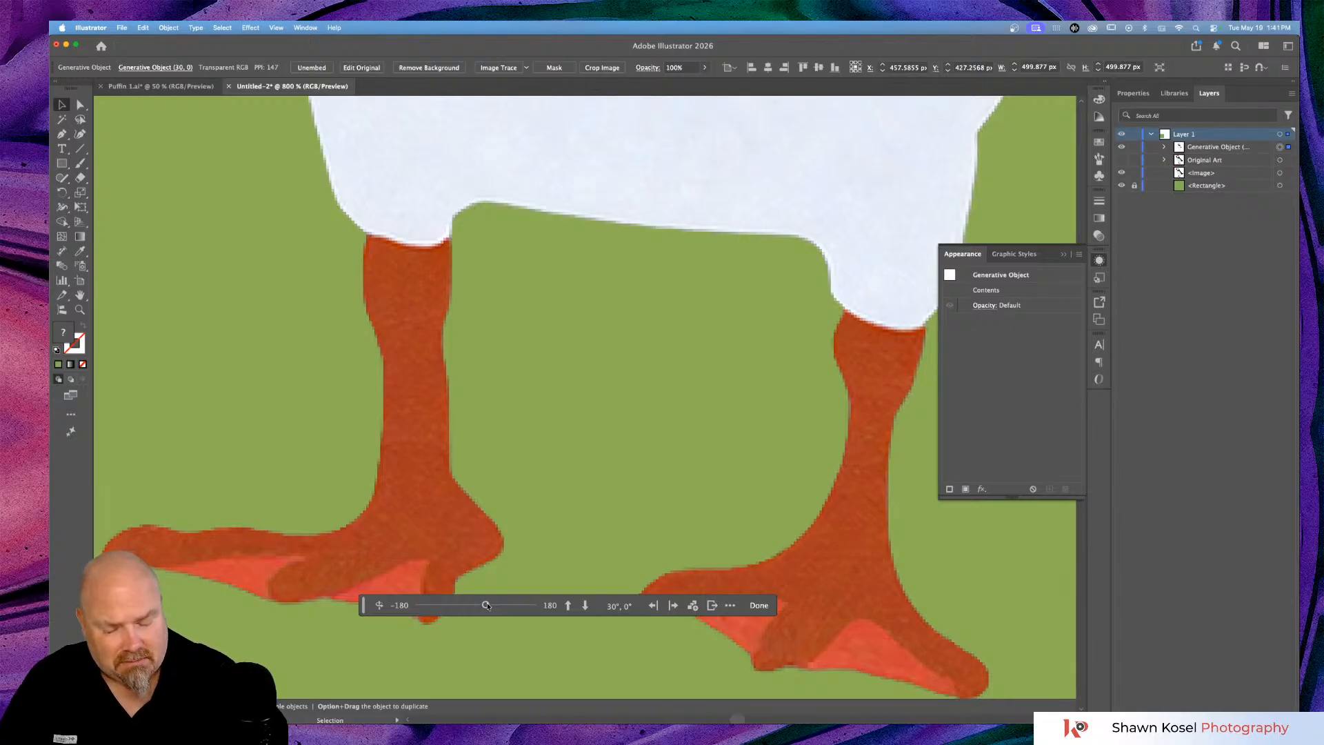
key(super+minus)
key(super+minus)
key(super+minus)
key(super+minus)
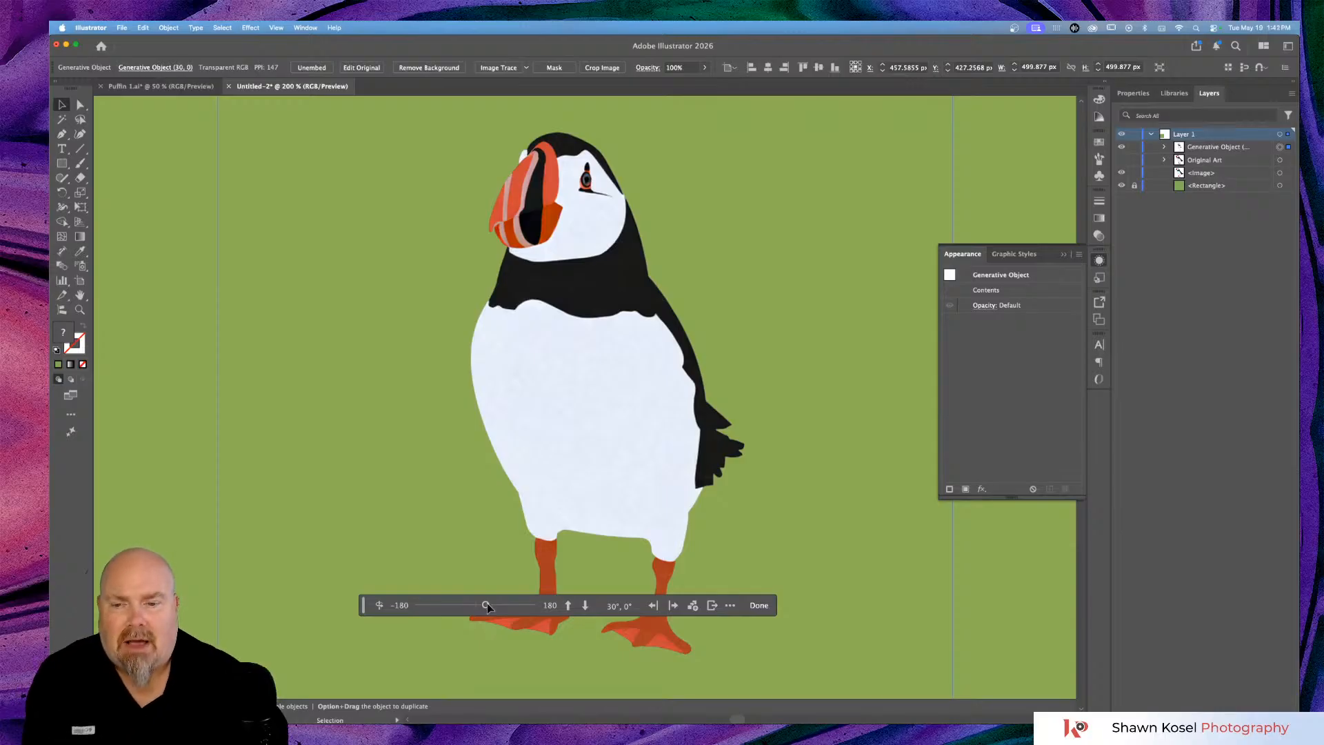
Return the Turntable rotation to 0° and move the puffin into the green square's upper-left corner.
mouse_move(487, 605)
mouse_down()
mouse_move(521, 604)
mouse_move(429, 605)
mouse_move(478, 605)
mouse_up()
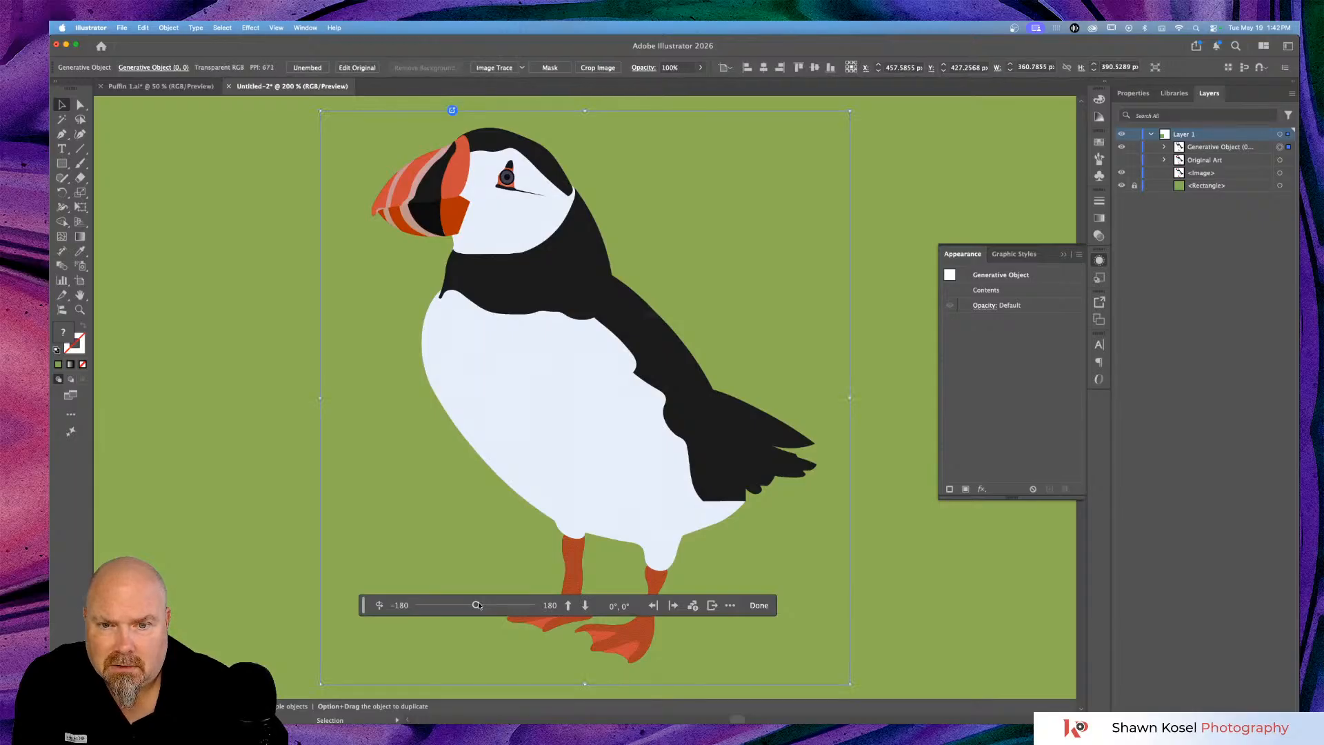
key(super+minus)
key(super+minus)
key(super+minus)
key(super+minus)
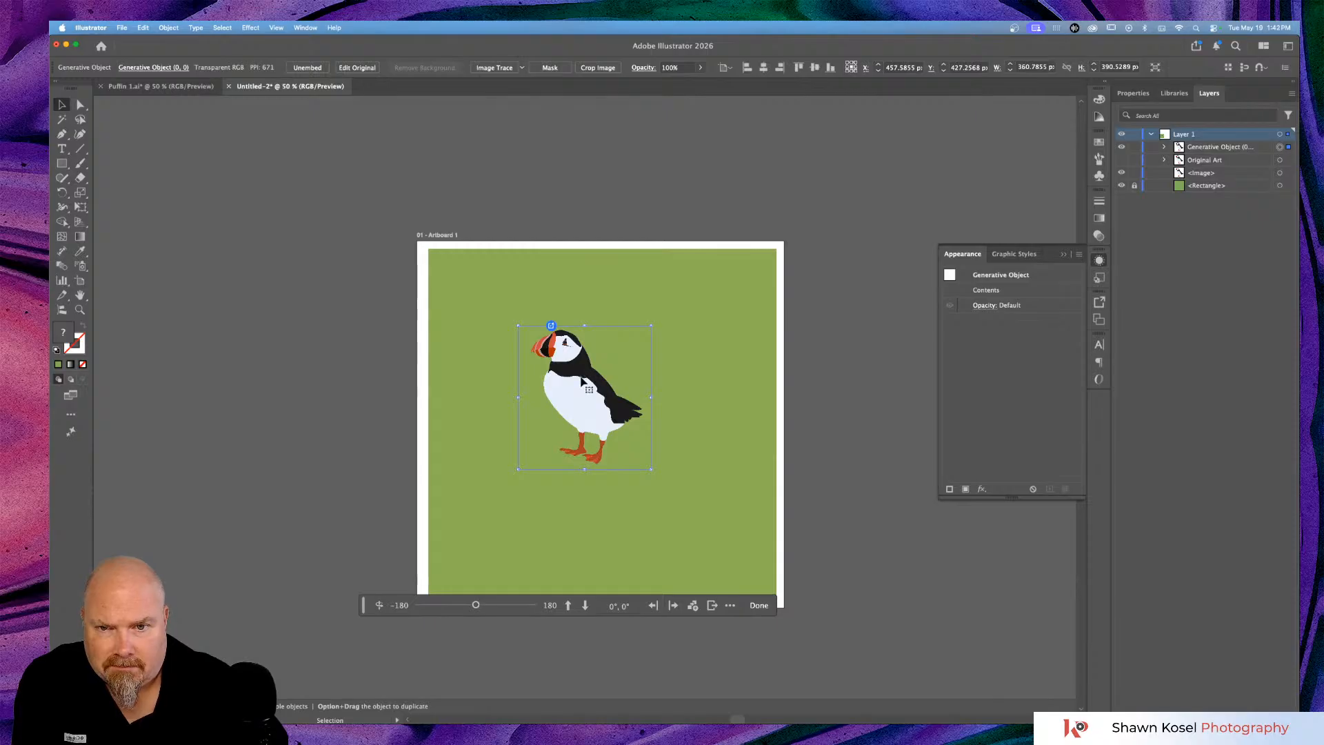
drag(581, 388, 512, 321)
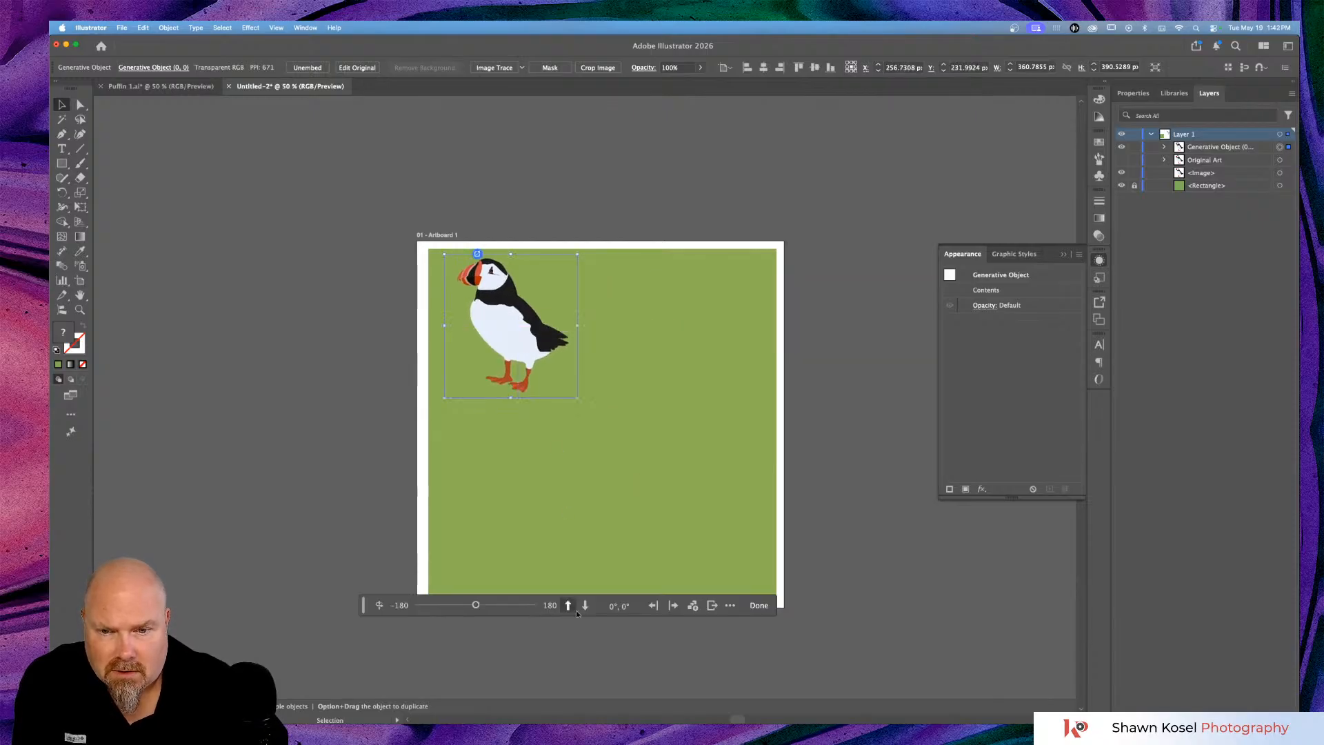
Place all Turntable views as a grid spanning the green square's width below the puffin.
click(693, 605)
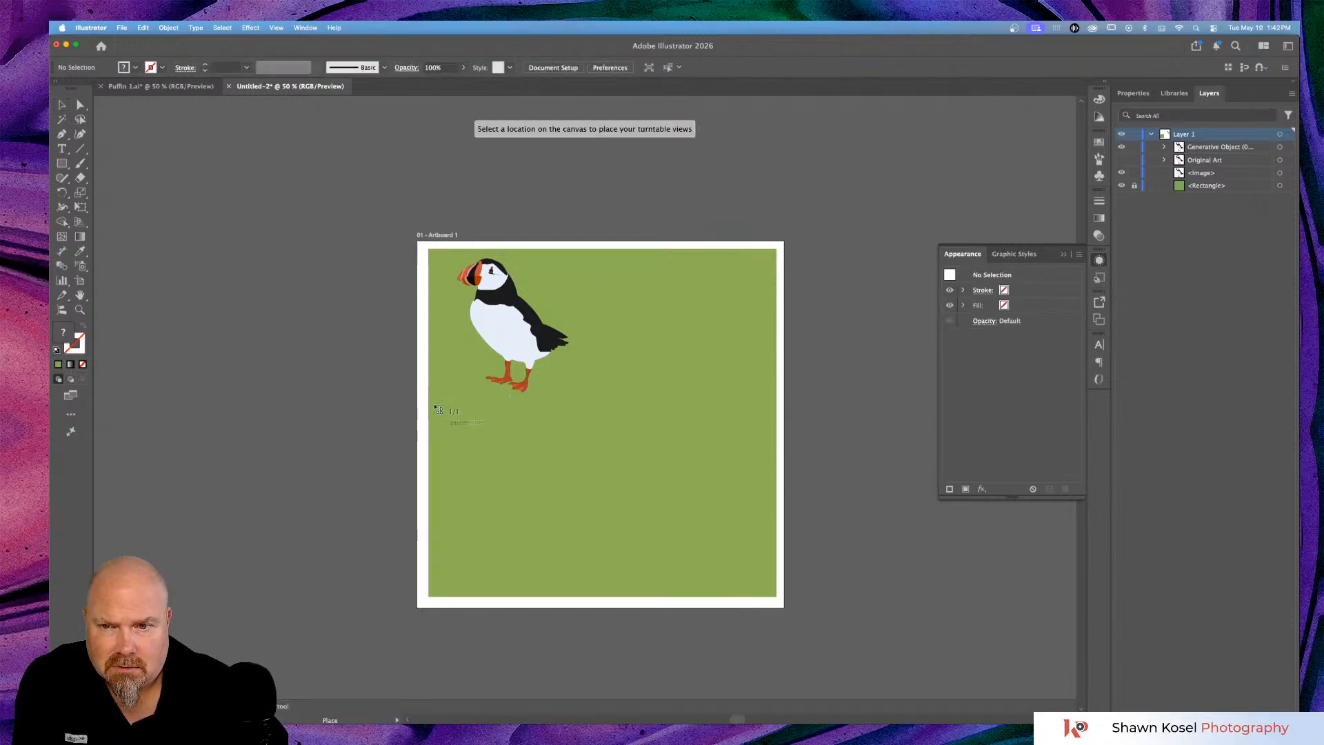
drag(435, 408, 771, 590)
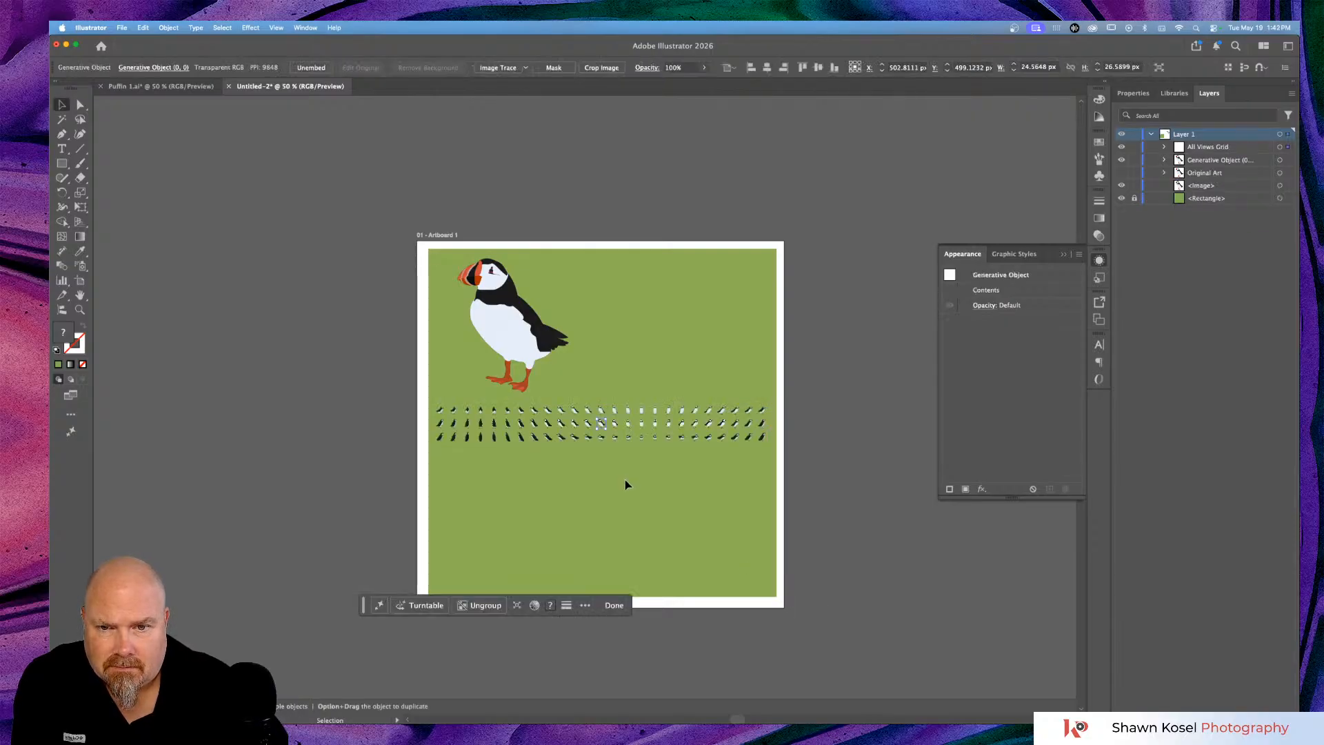
Examine the small puffins in all three rows of the views grid, from the original angle toward the rear-facing ones.
scroll(624, 479, up, 3)
key(super+1)
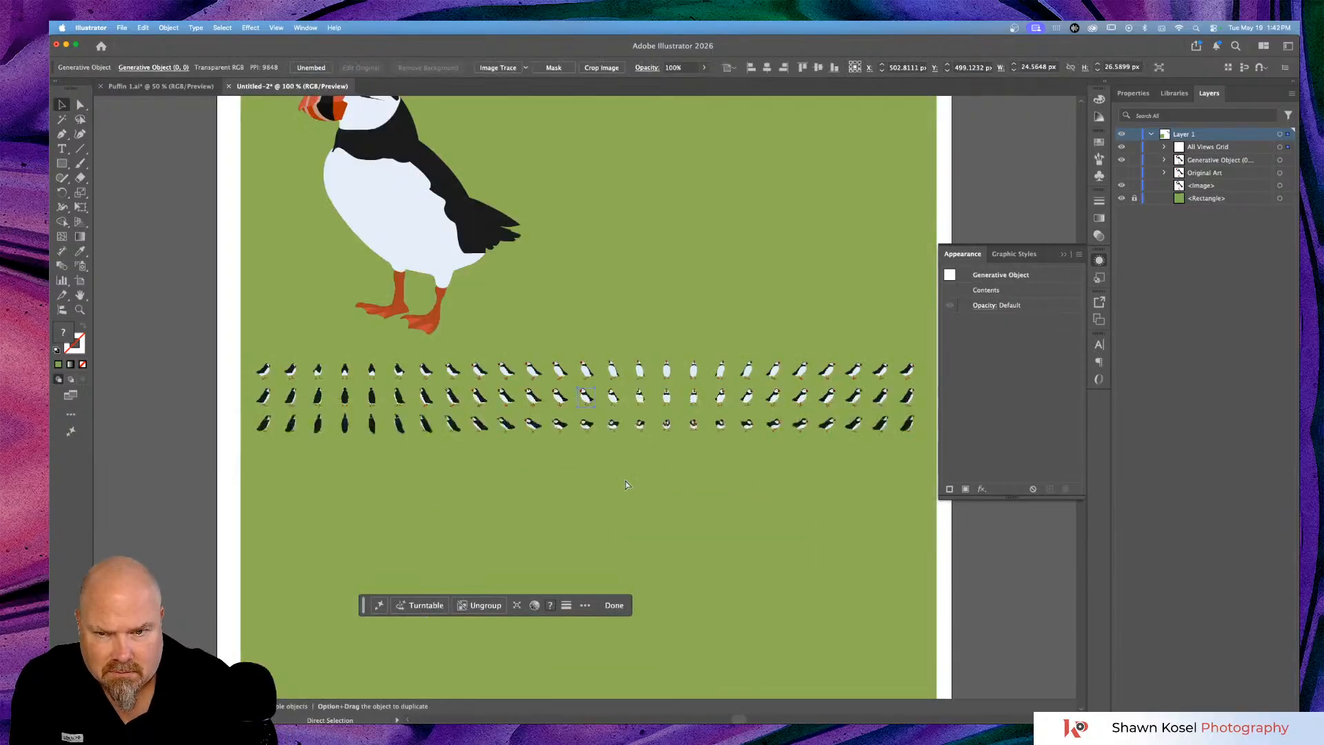
key(super+equal)
key(super+equal)
key(super+equal)
key(super+equal)
key(super+equal)
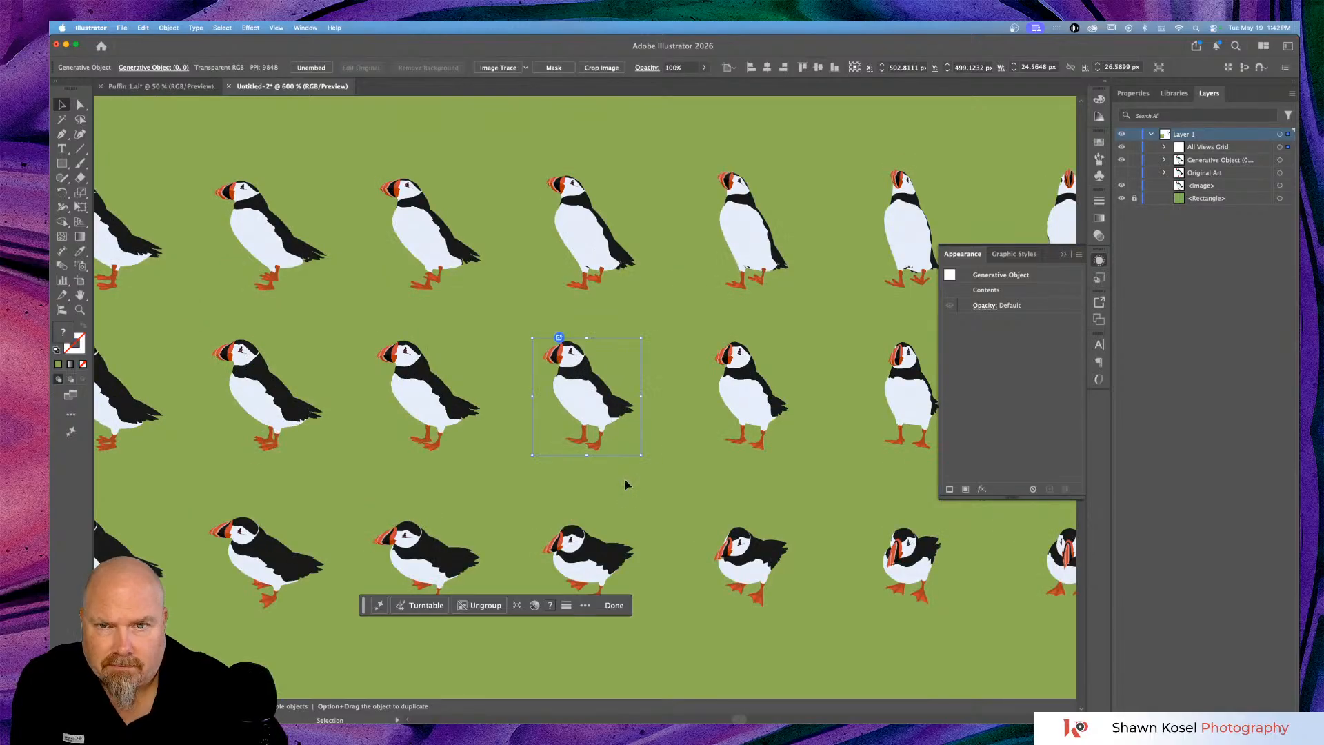
scroll(626, 483, left, 2)
scroll(624, 484, left, 4)
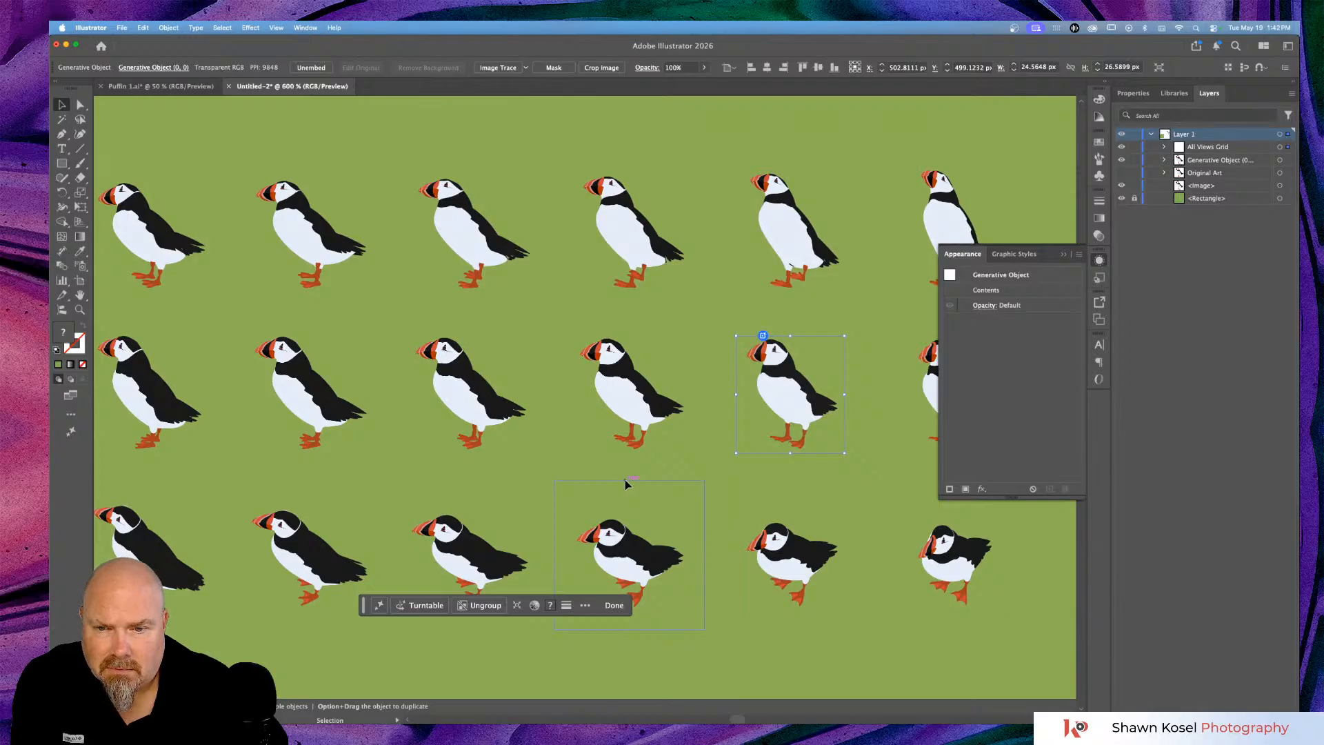
scroll(625, 483, left, 6)
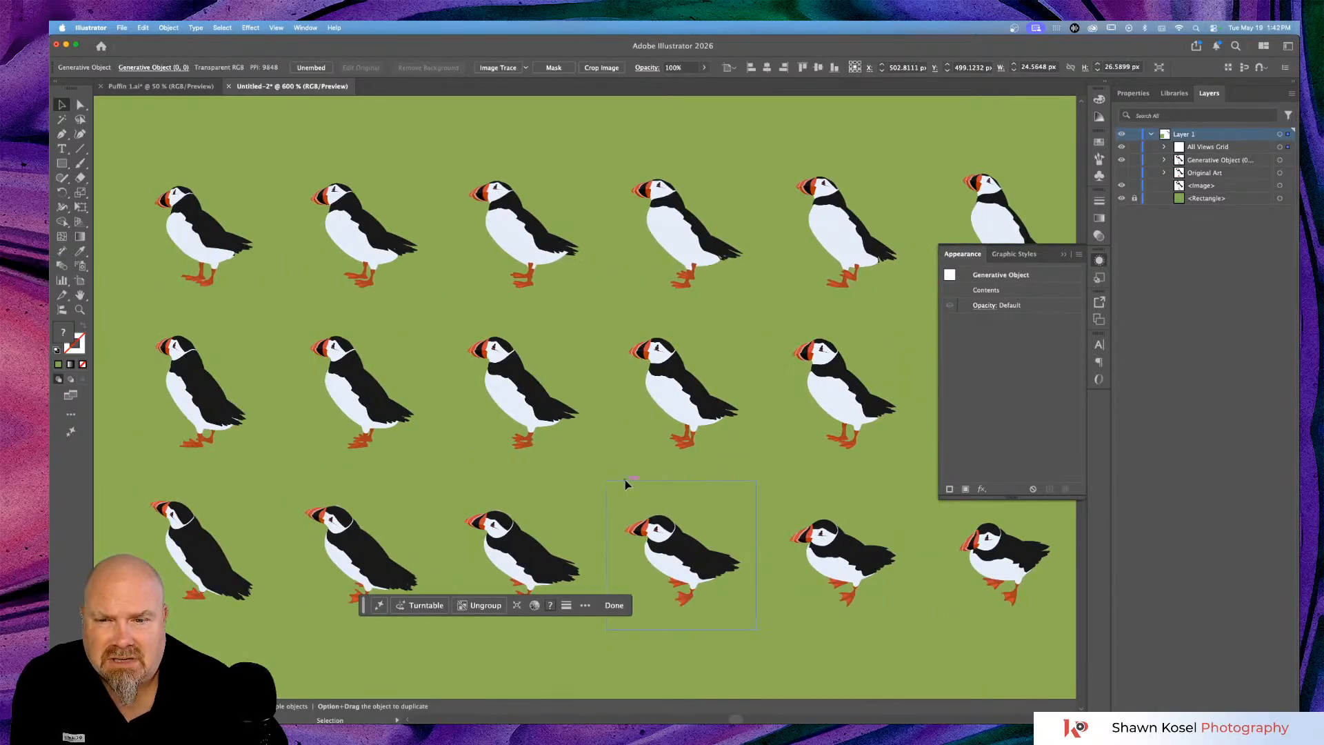
scroll(625, 482, left, 4)
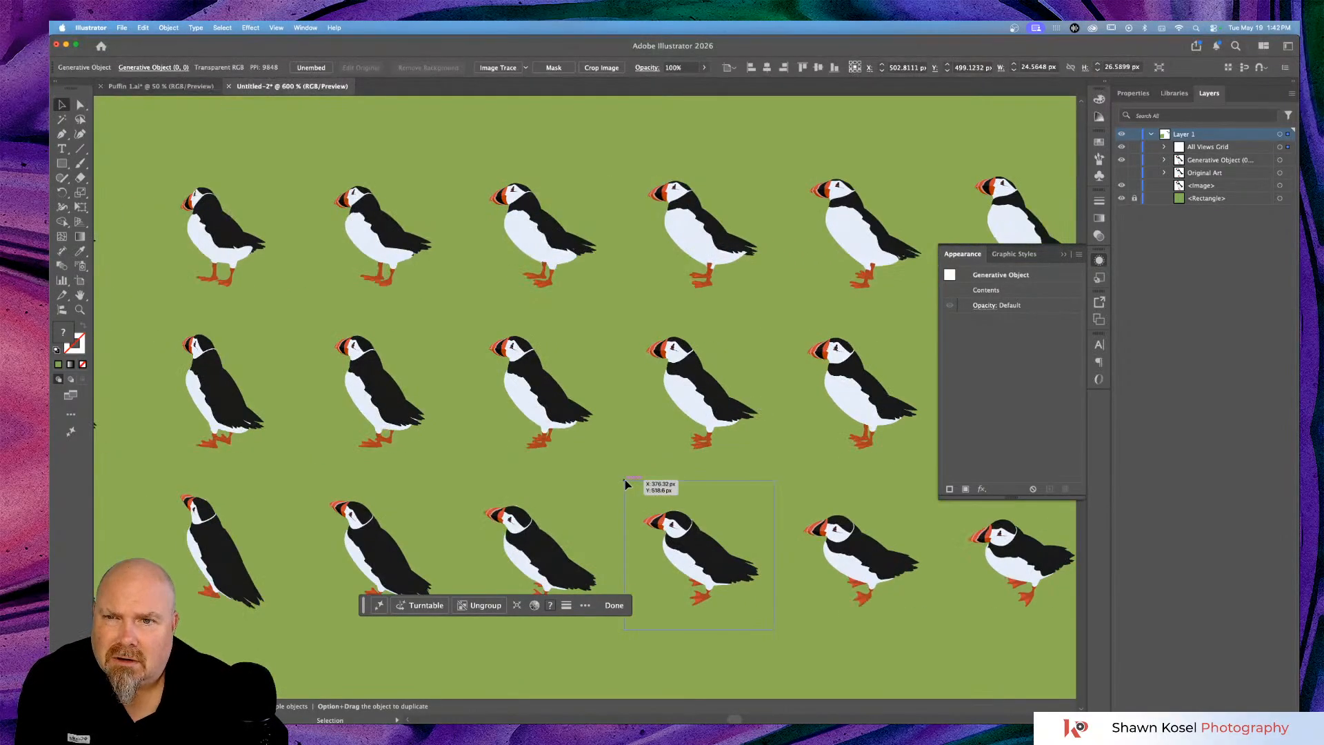
scroll(624, 480, left, 5)
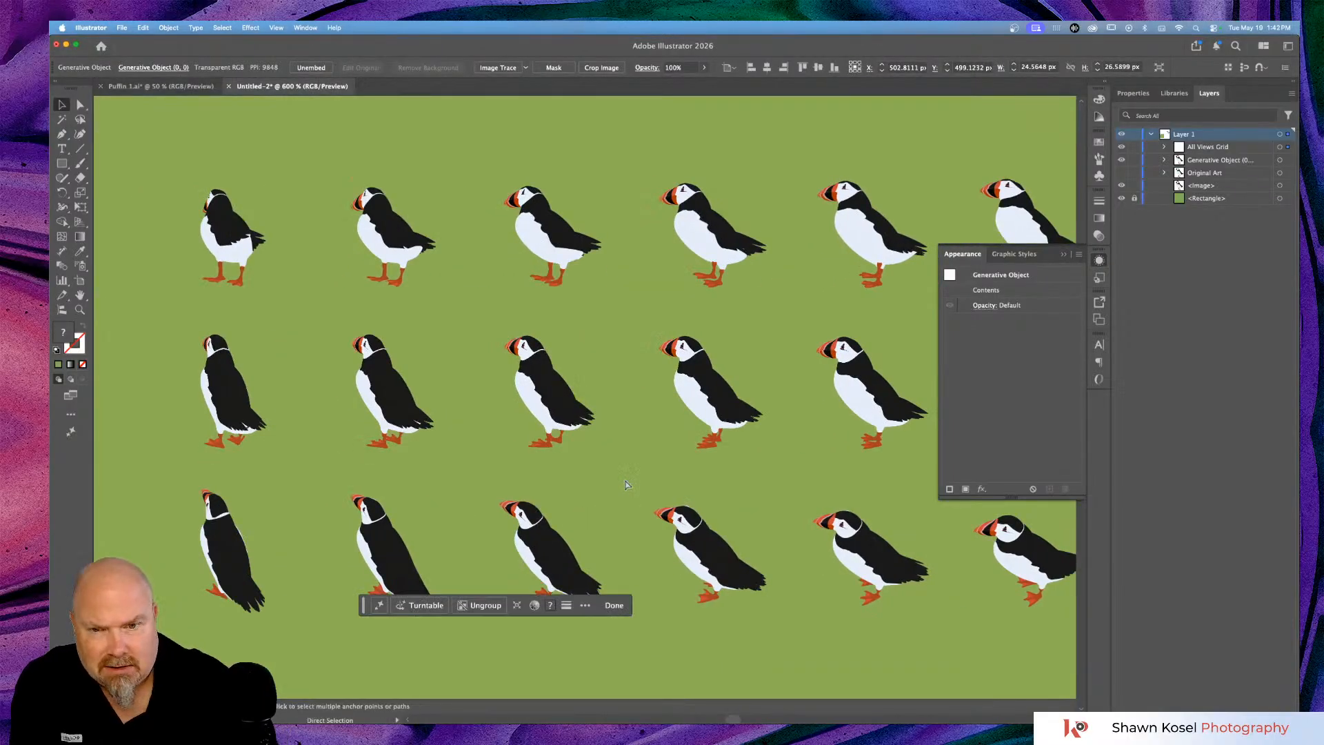
Inspect the puffins in the grid's middle and lower rows up close, checking shapes and edges at 1200% magnification.
key(super+equal)
key(super+equal)
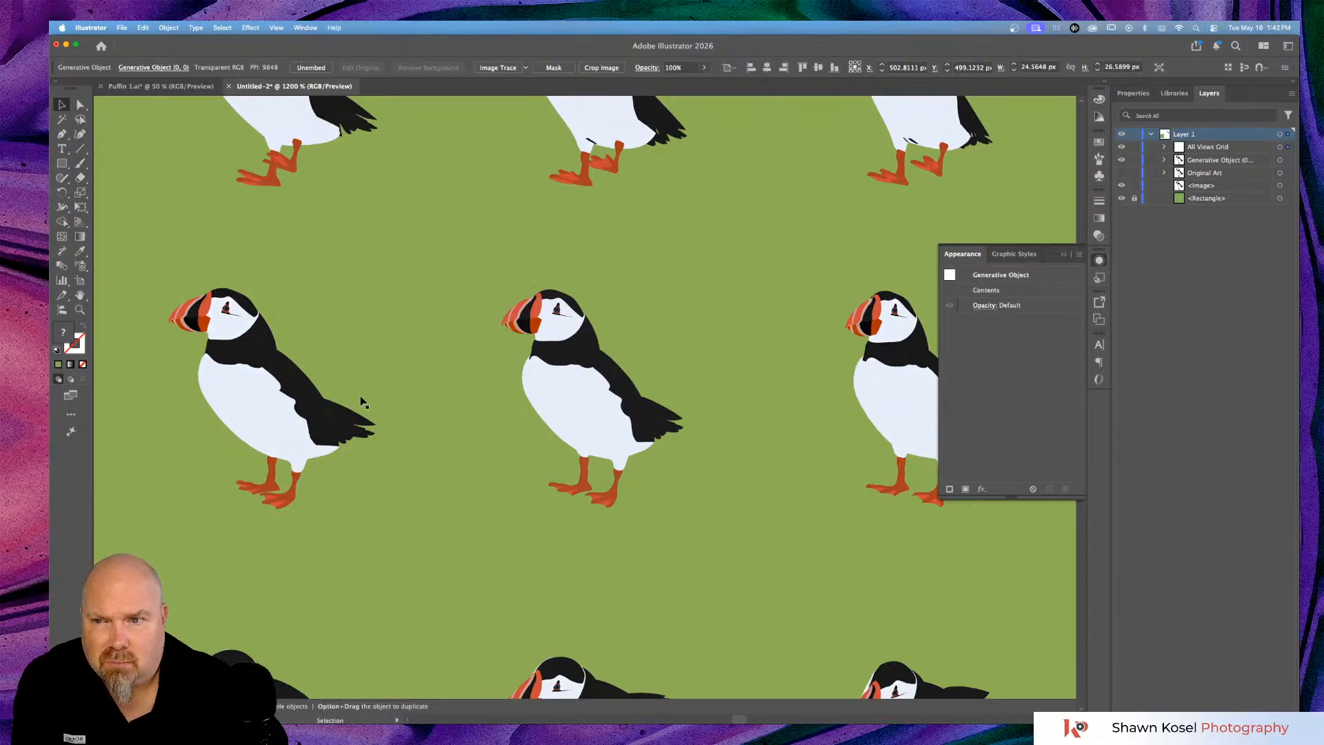
scroll(386, 352, left, 2)
click(508, 254)
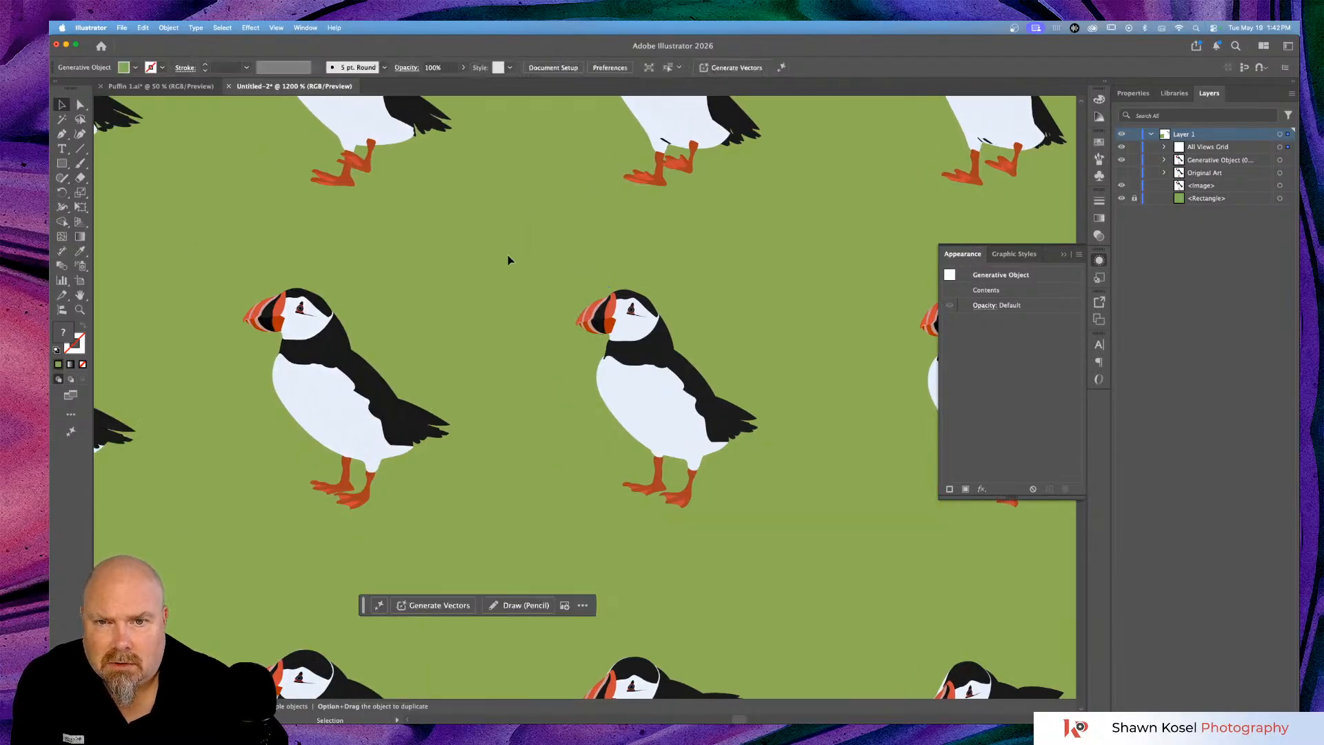
scroll(508, 259, left, 2)
scroll(509, 259, left, 2)
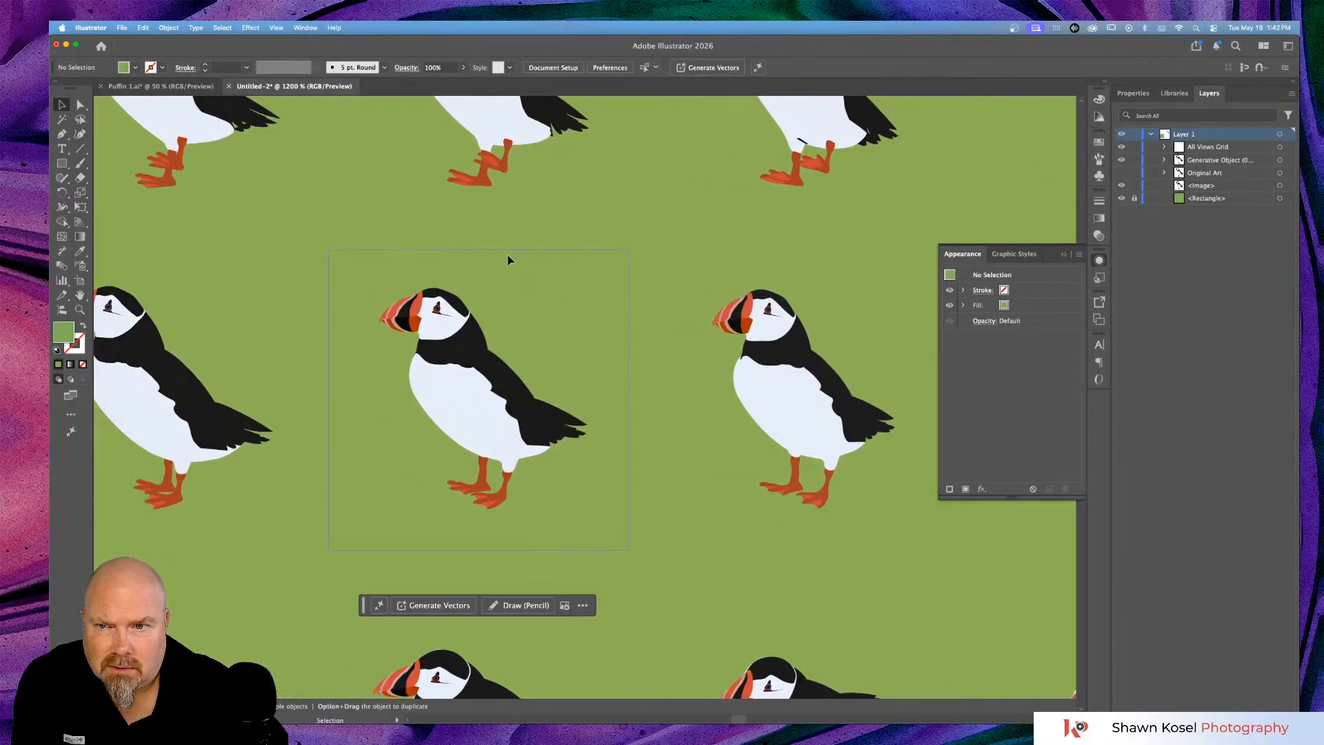
scroll(508, 259, down, 4)
scroll(508, 259, down, 4)
scroll(508, 259, left, 4)
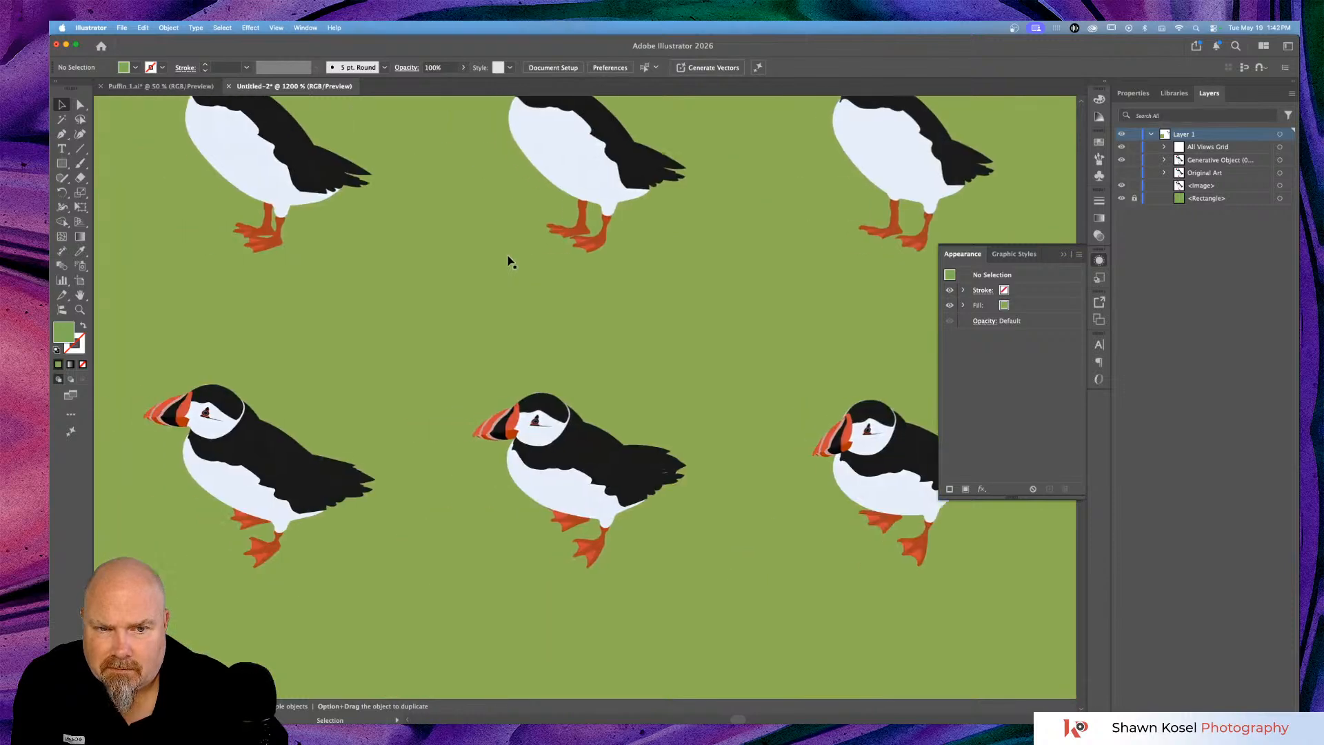
scroll(508, 259, left, 5)
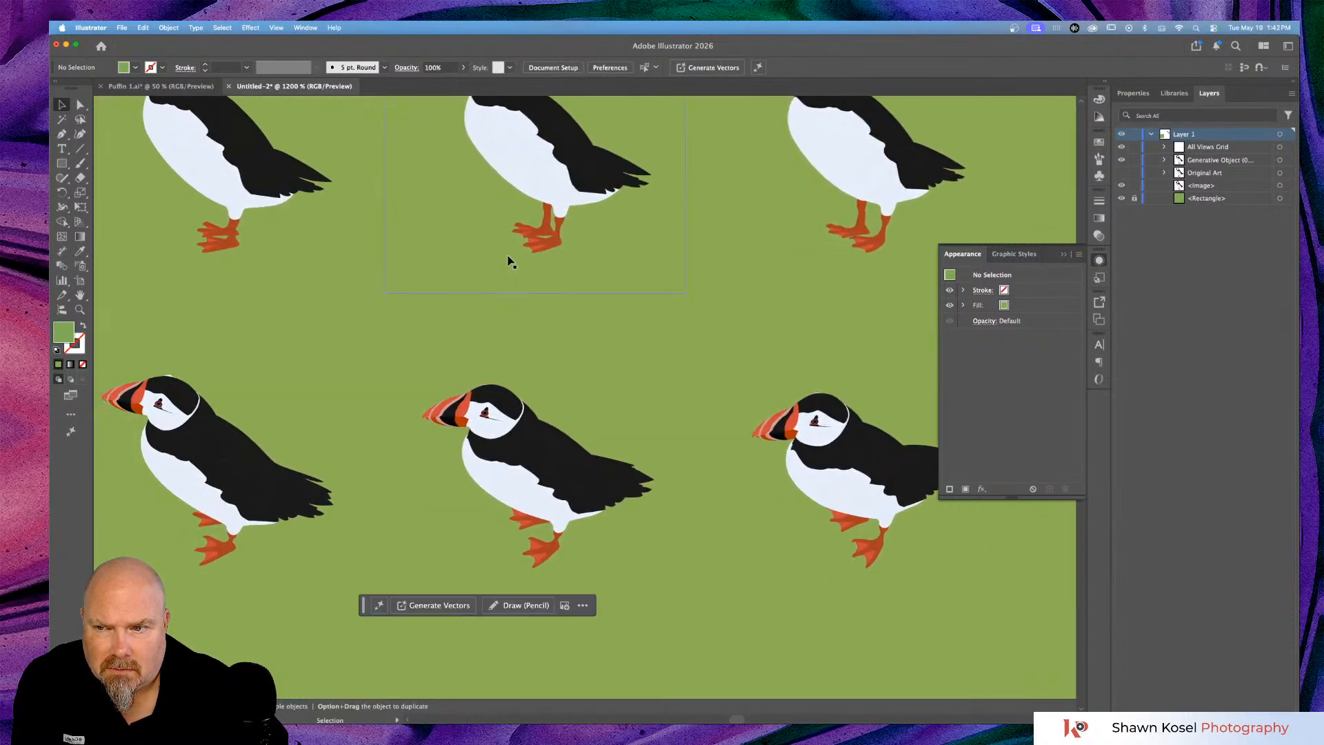
scroll(378, 343, down, 5)
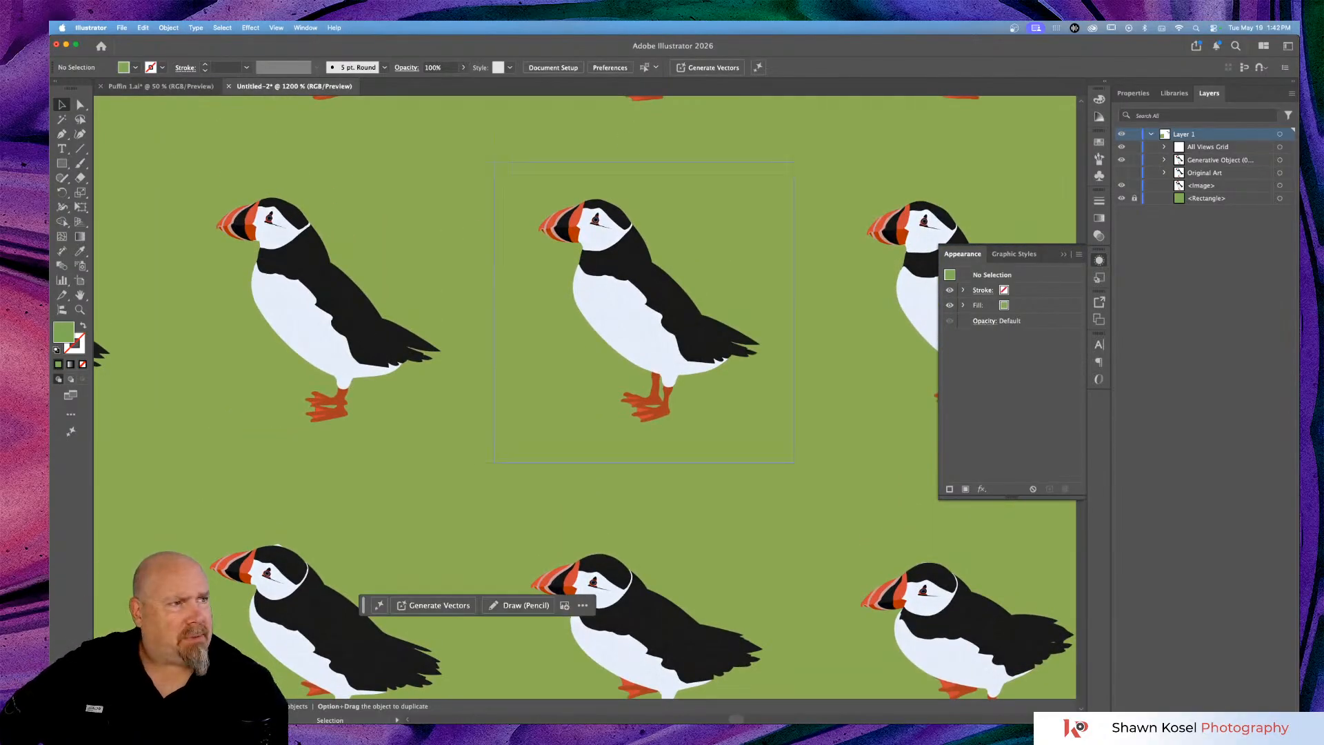
Compare how the feet, wing and head change across neighbouring side views in the grid's middle row.
key(super+Tab)
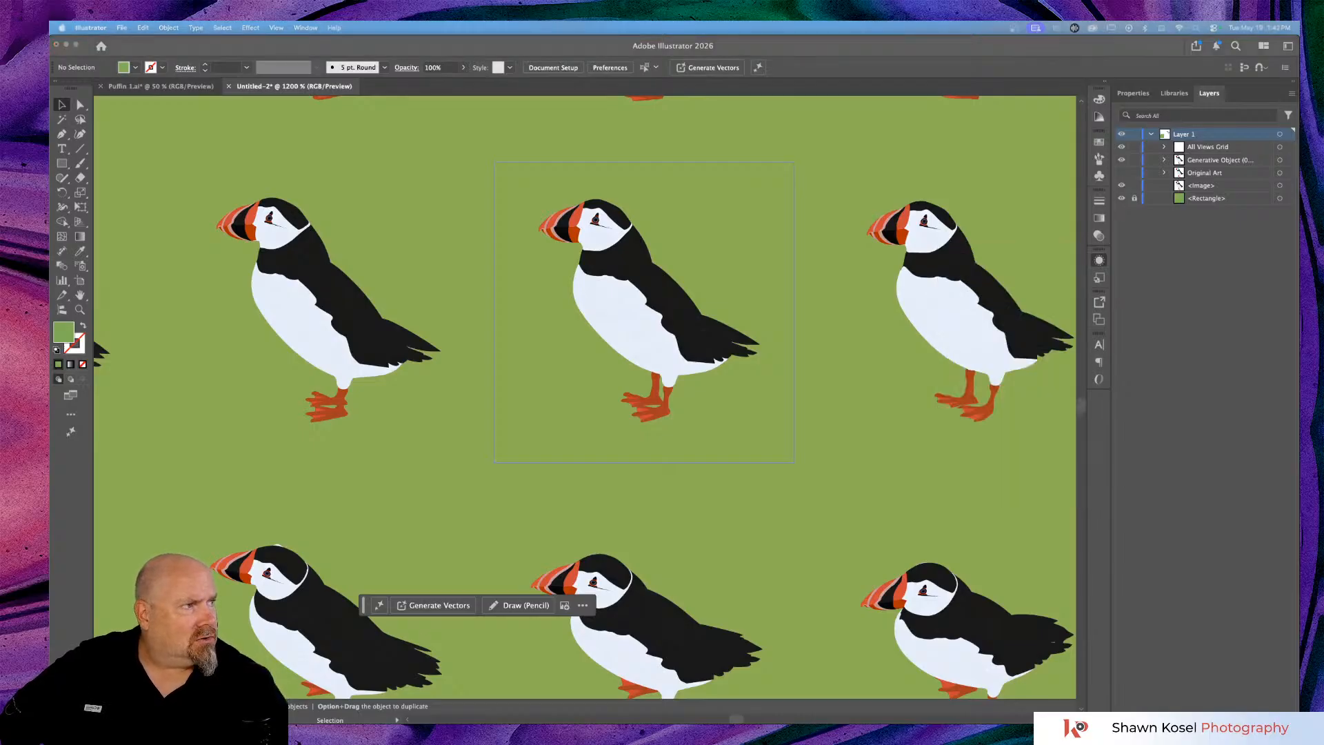
click(238, 488)
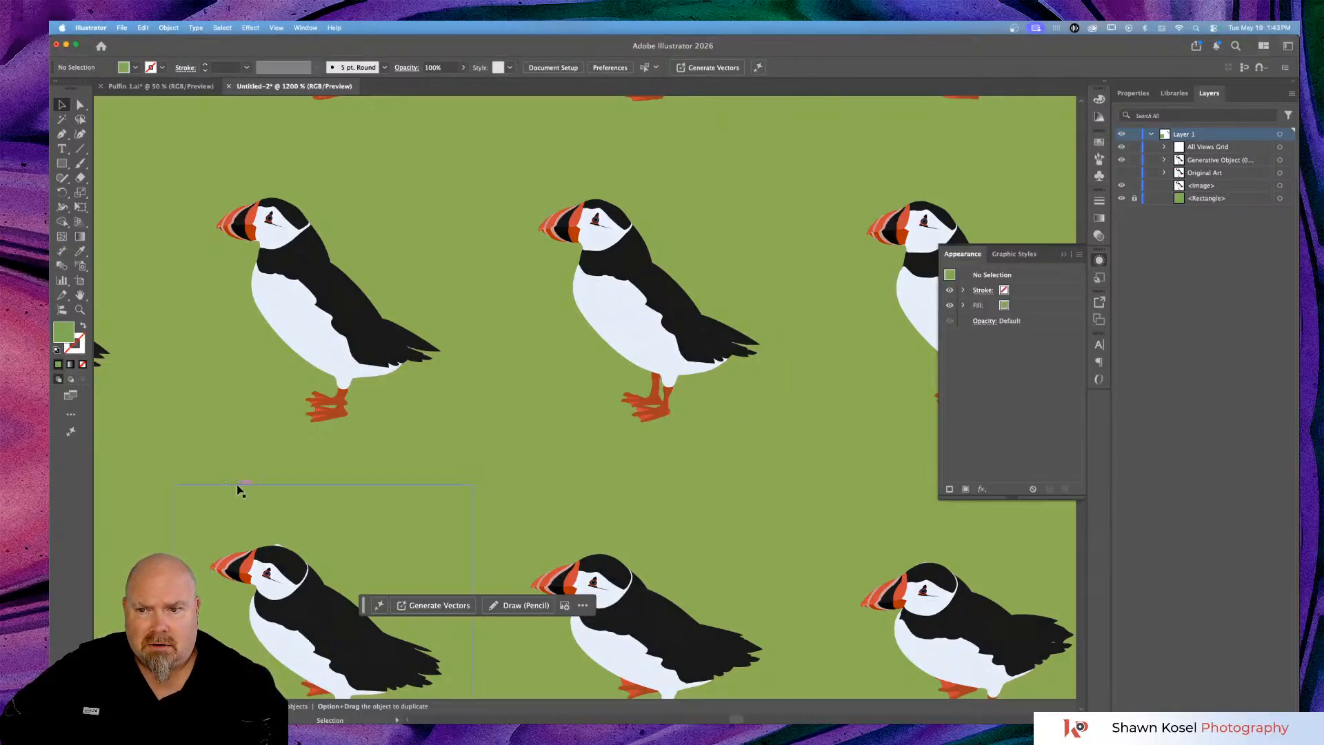
click(235, 457)
scroll(235, 457, left, 2)
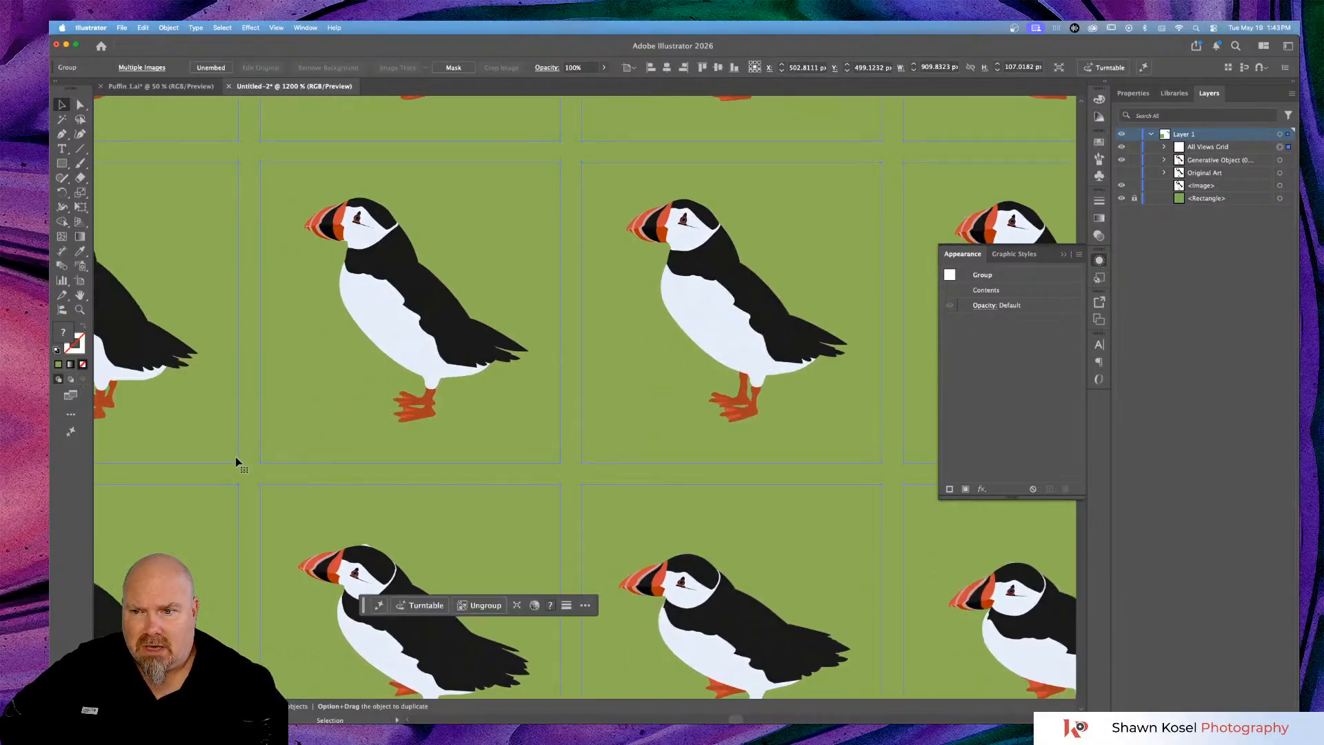
click(242, 471)
scroll(243, 469, left, 5)
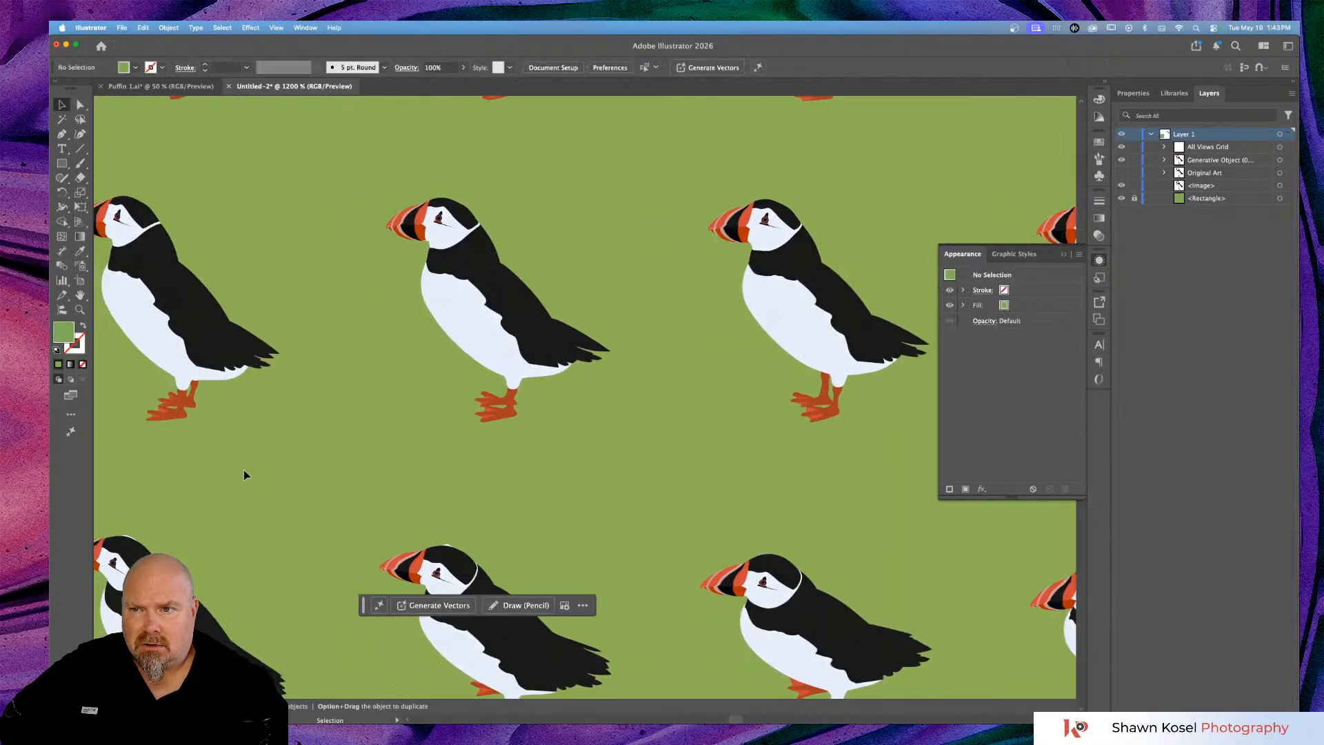
scroll(243, 470, left, 10)
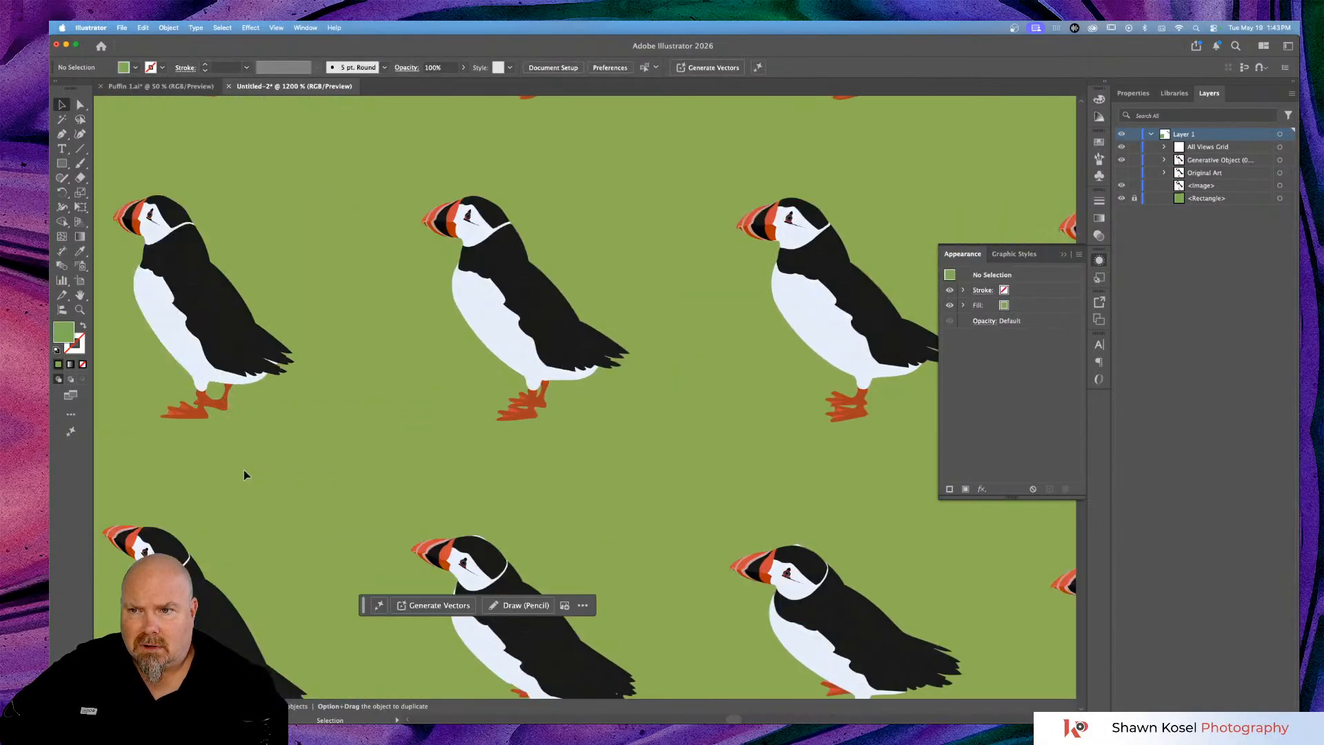
scroll(243, 470, right, 1)
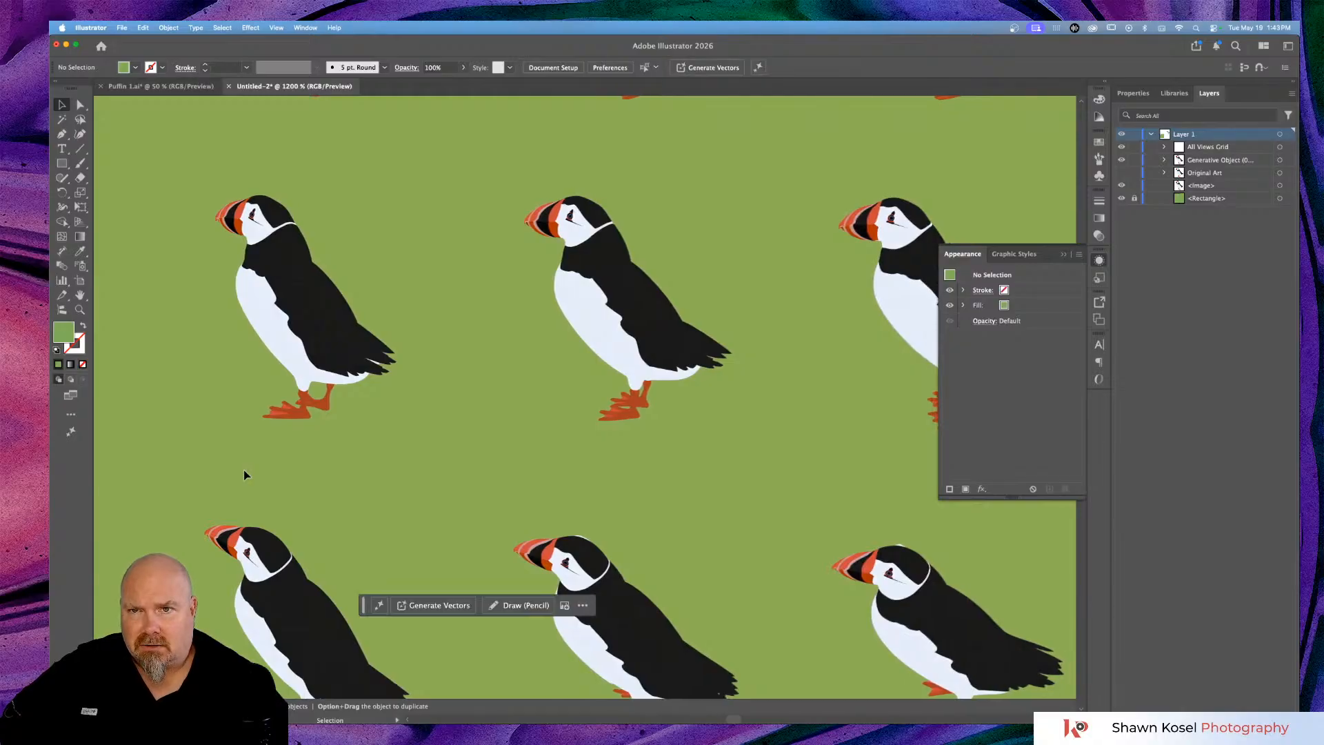
Switch to the Puffin 1.ai document and check its views grid in Outline mode, returning to Preview.
click(160, 87)
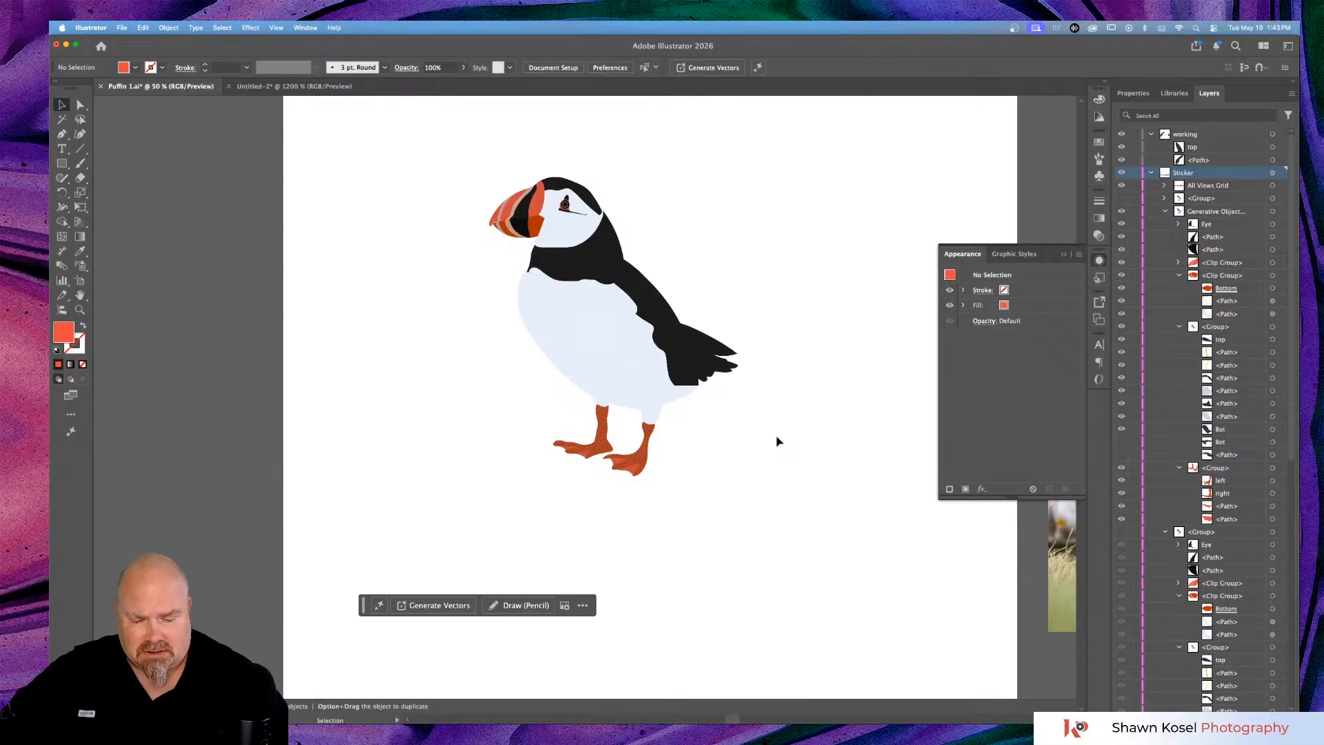
key(super+minus)
scroll(783, 448, down, 10)
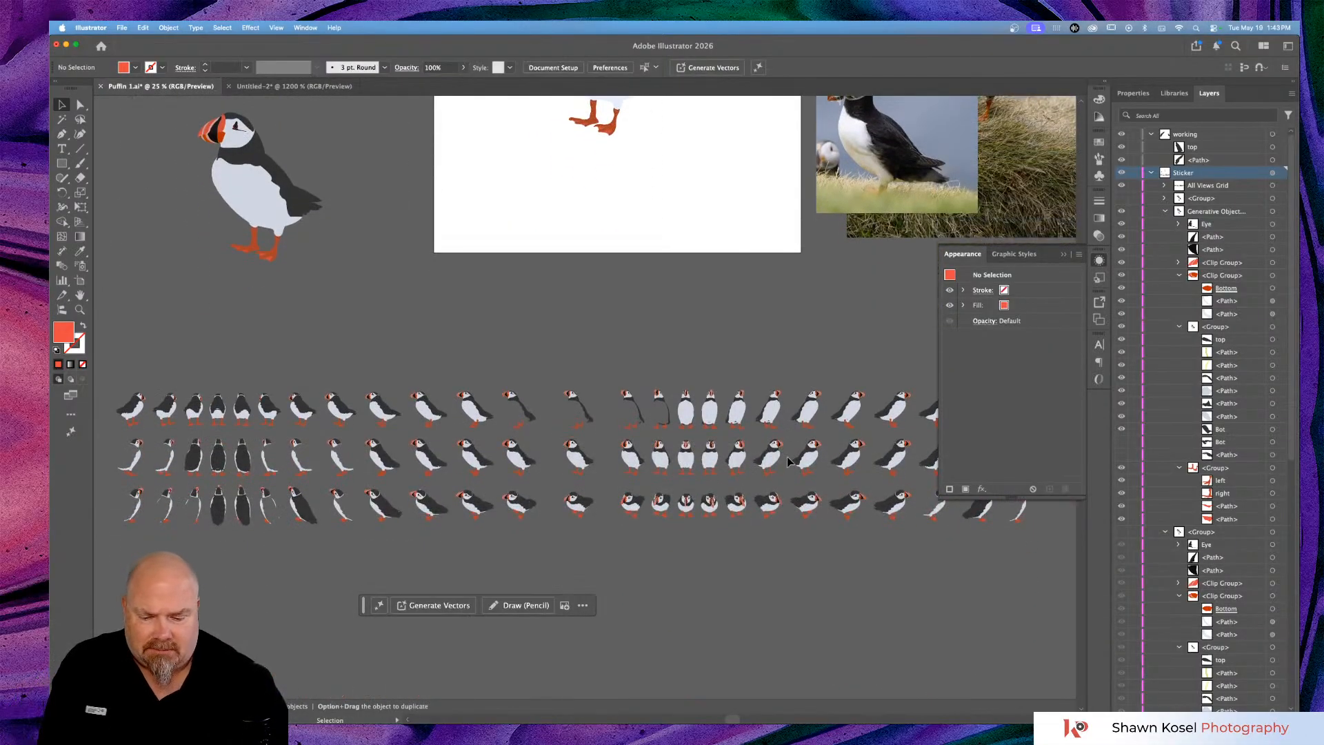
key(super+y)
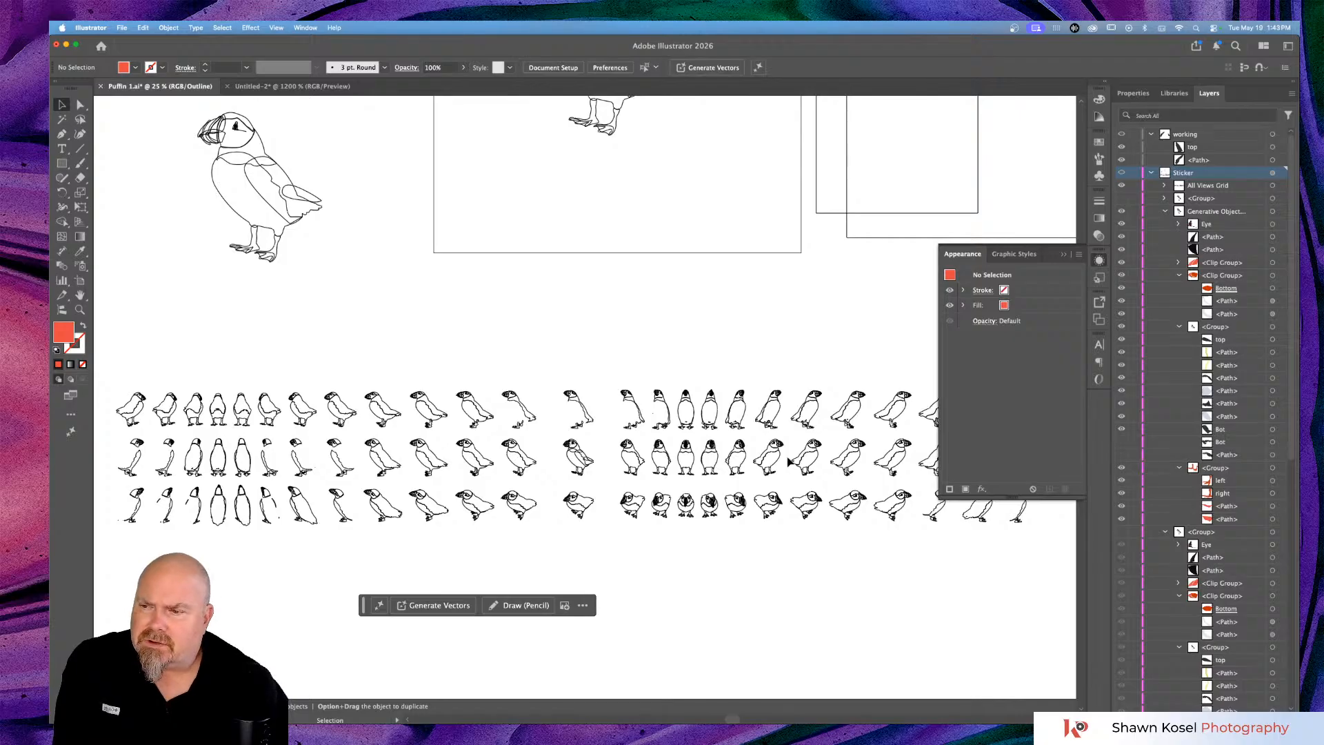
key(super+y)
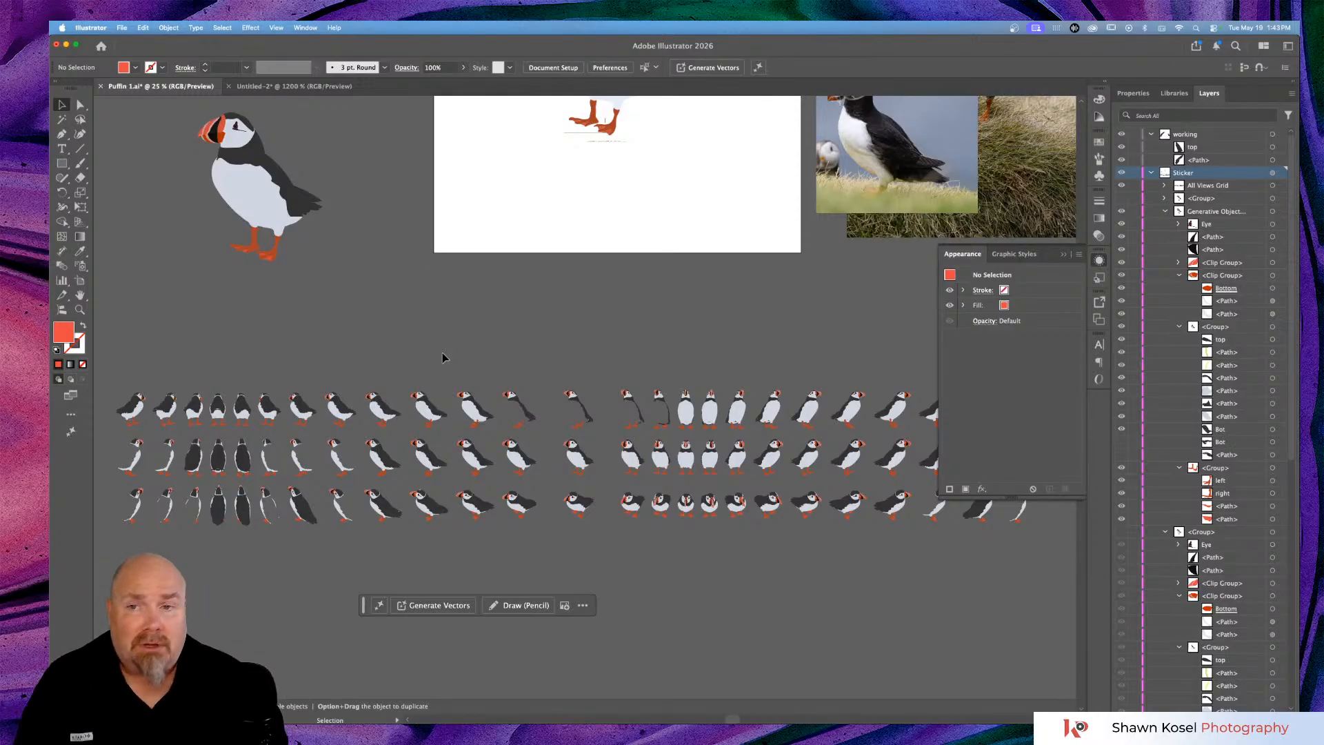
Go back to the untitled document and examine its grid of puffins from the side views through the front-facing ones.
click(294, 86)
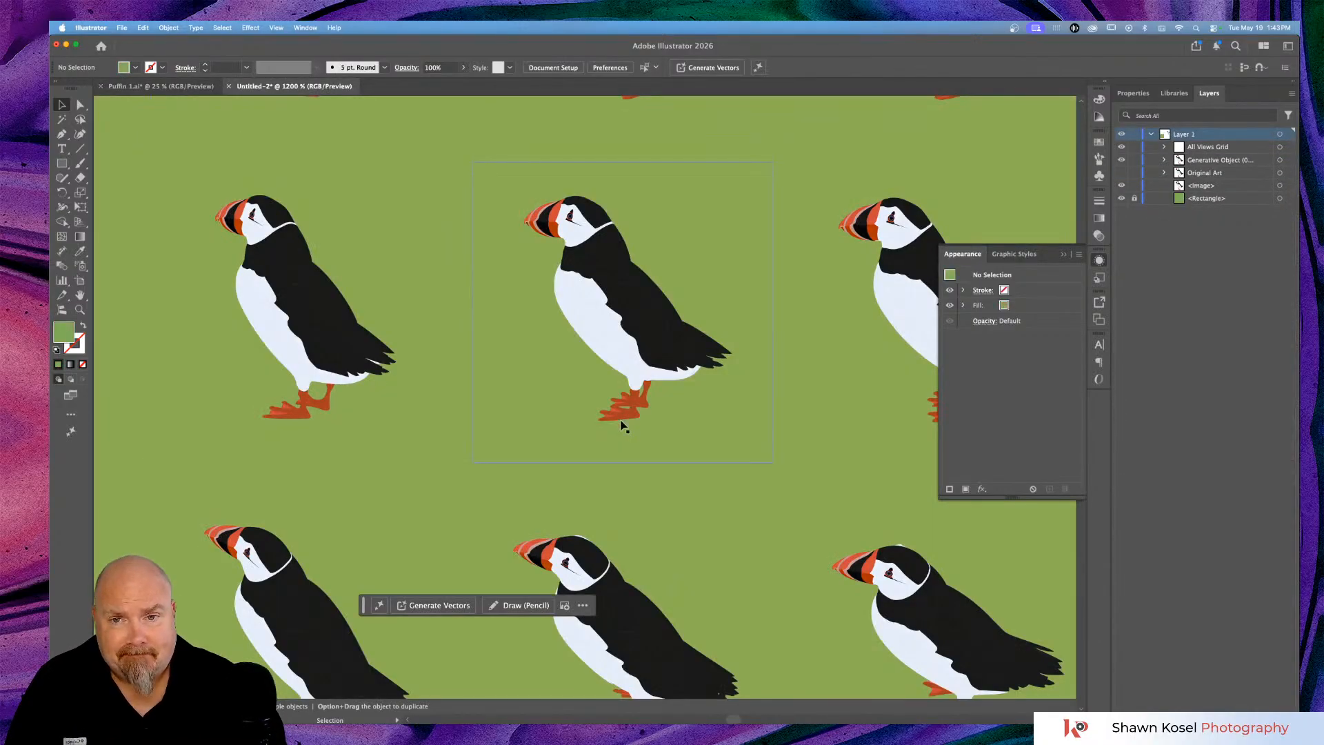
scroll(624, 426, right, 2)
scroll(624, 426, right, 10)
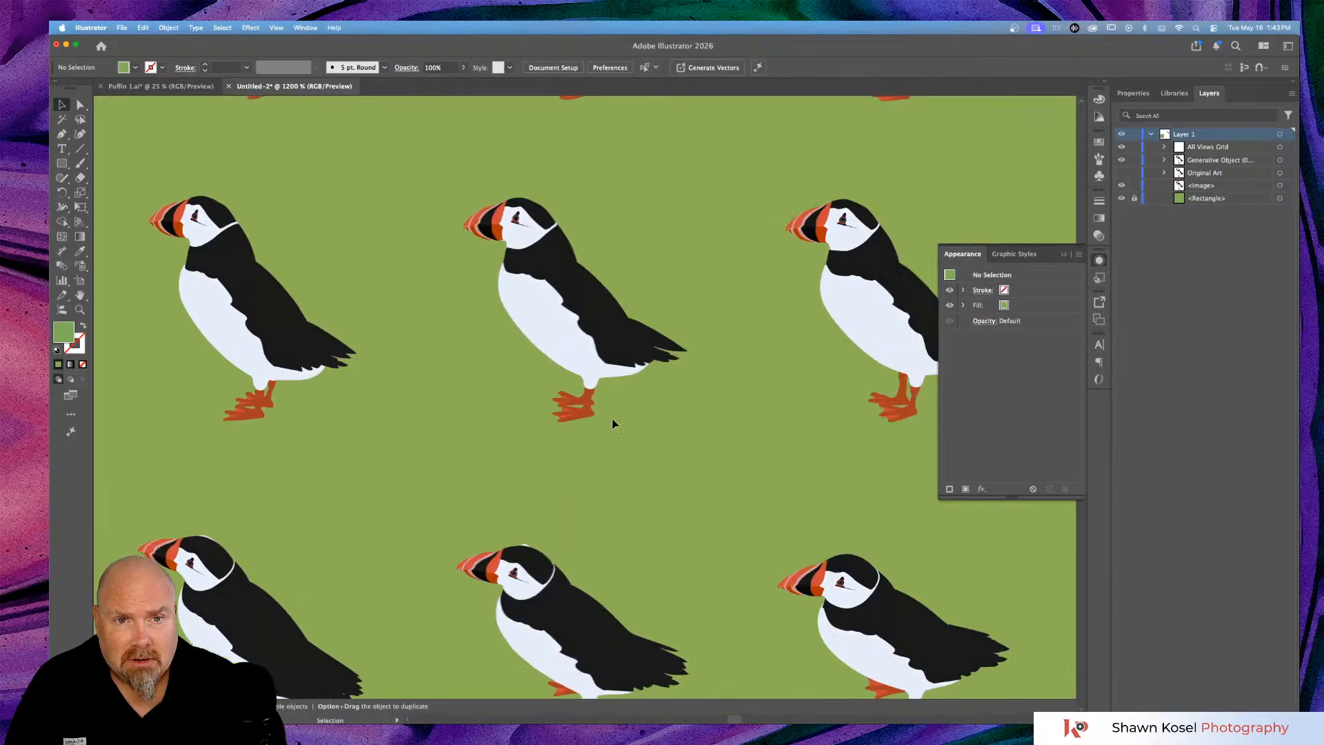
scroll(612, 422, left, 5)
scroll(612, 422, left, 10)
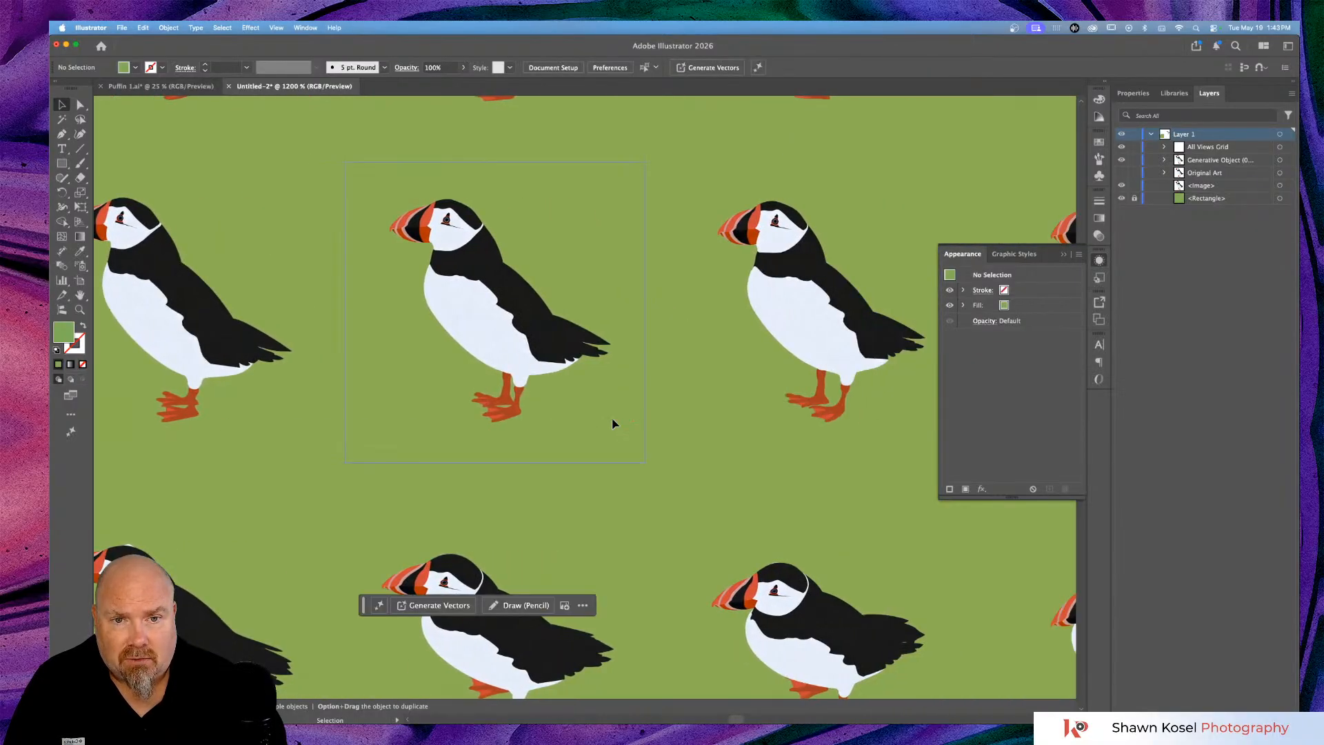
scroll(612, 422, left, 10)
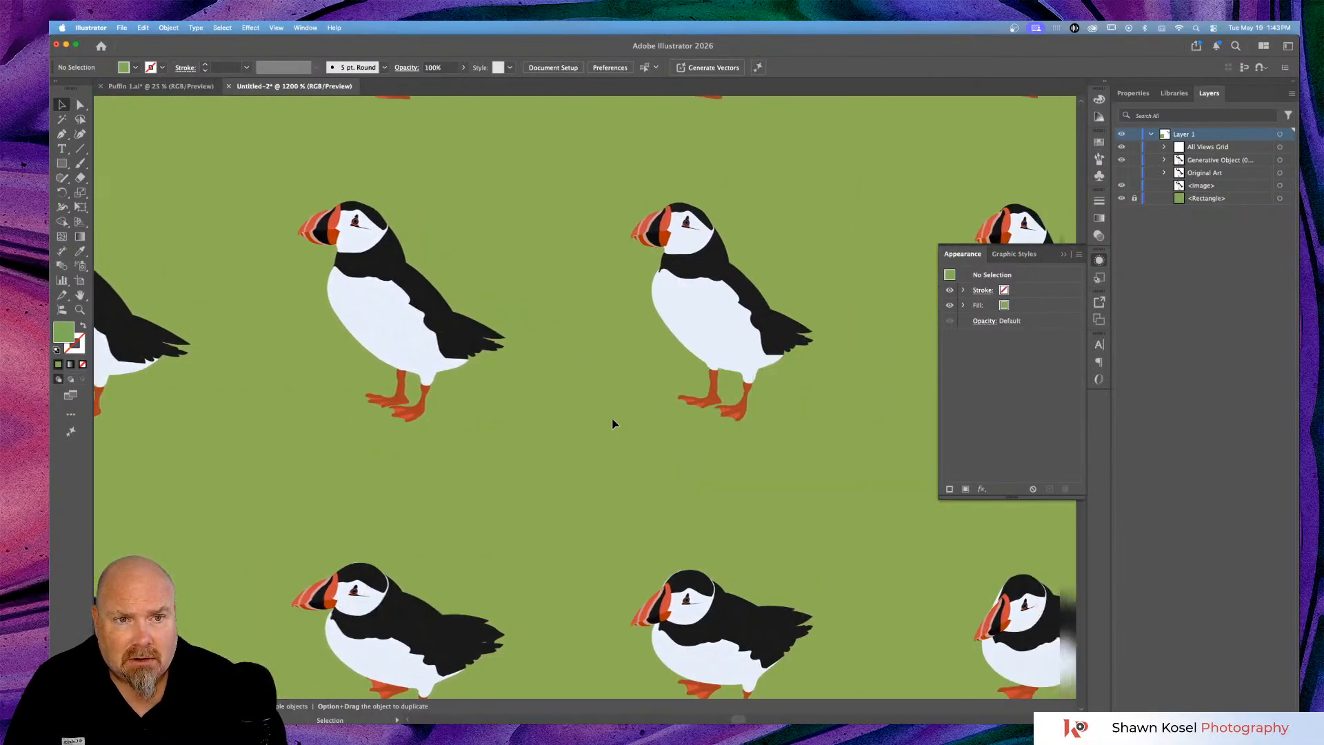
scroll(591, 421, right, 9)
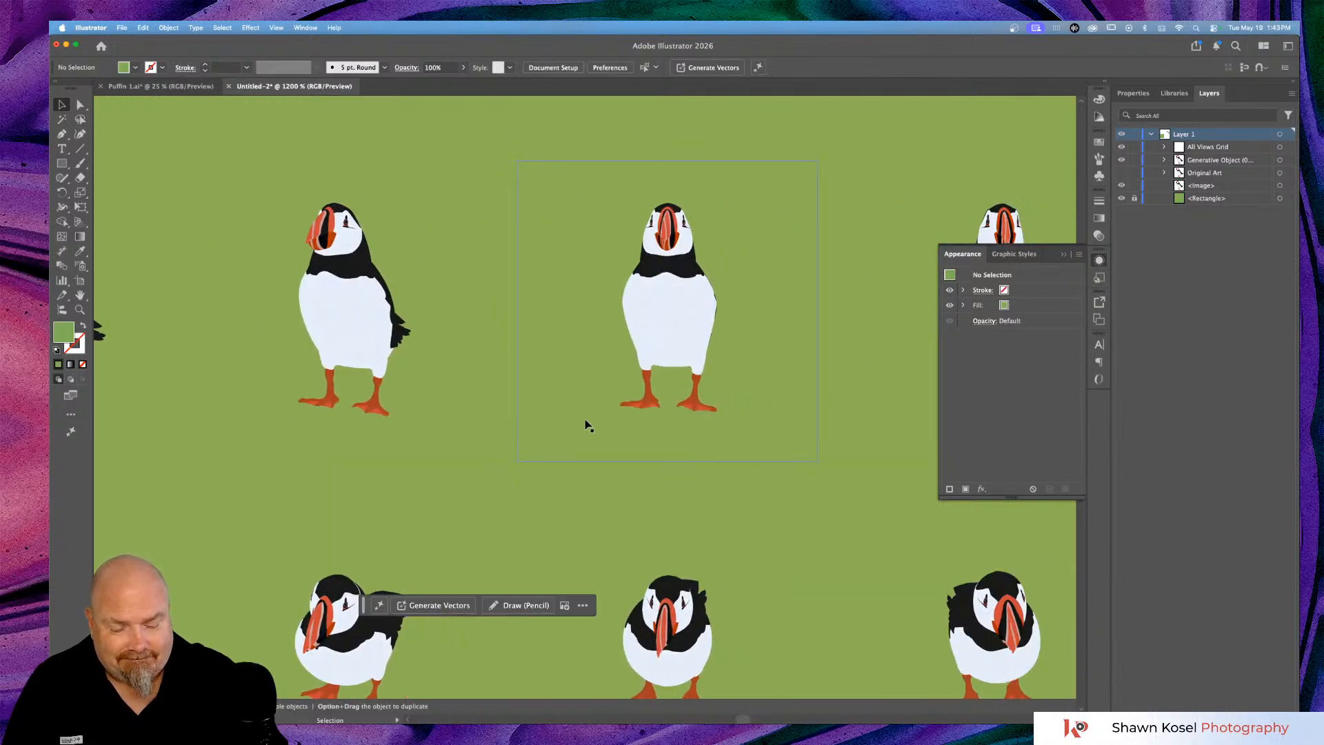
Examine the front-facing puffins in the grid's middle row at 2400% magnification.
key(super+equal)
key(super+equal)
scroll(586, 420, up, 5)
scroll(585, 419, right, 2)
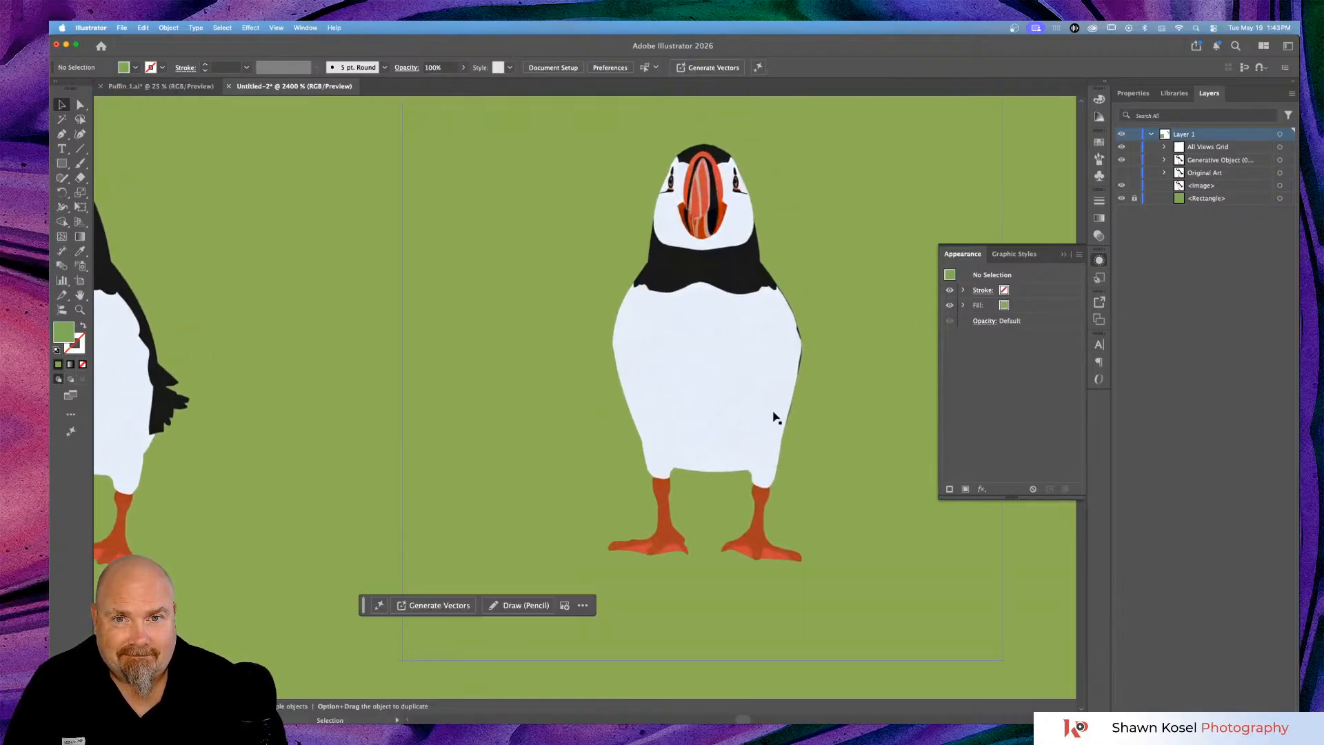
scroll(775, 416, right, 10)
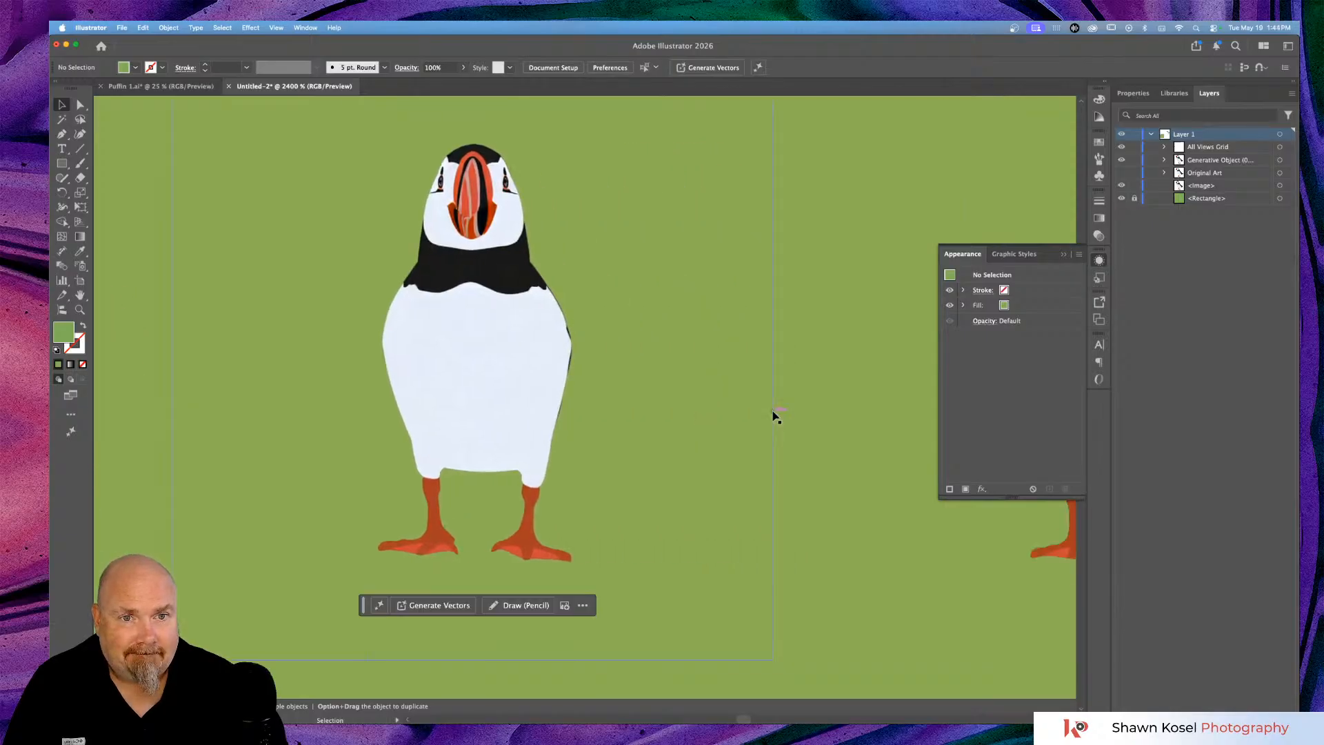
scroll(775, 416, right, 1)
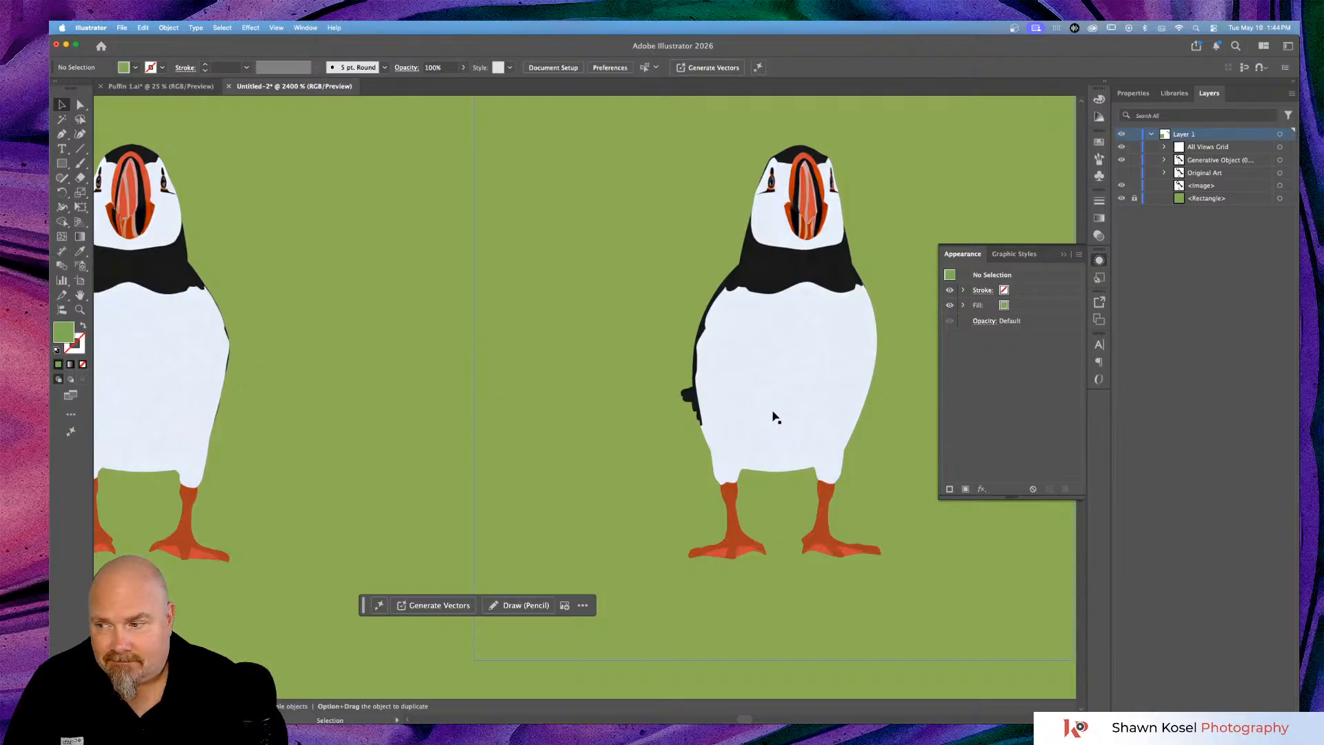
Inspect the top row's puffins at 2400%, from the front-facing view through the right-turning views, checking bellies, tails and feet.
scroll(775, 417, up, 15)
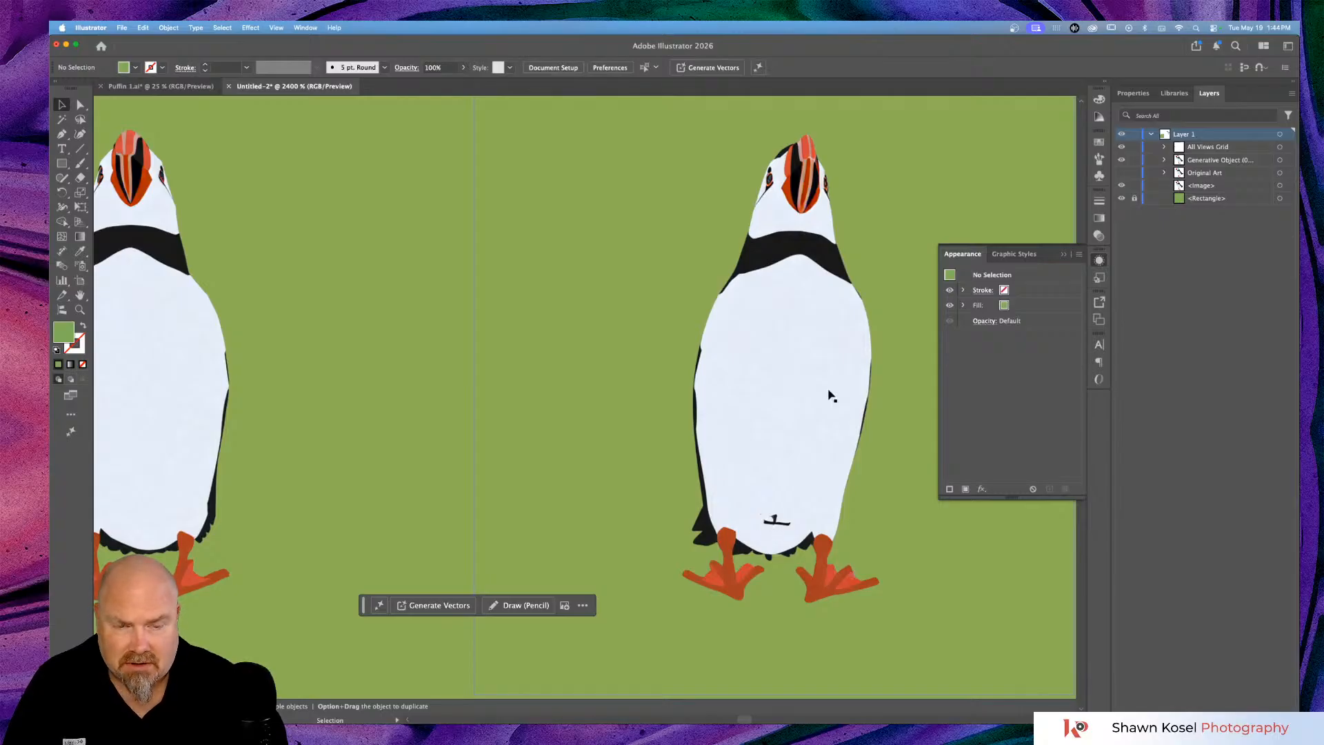
key(space)
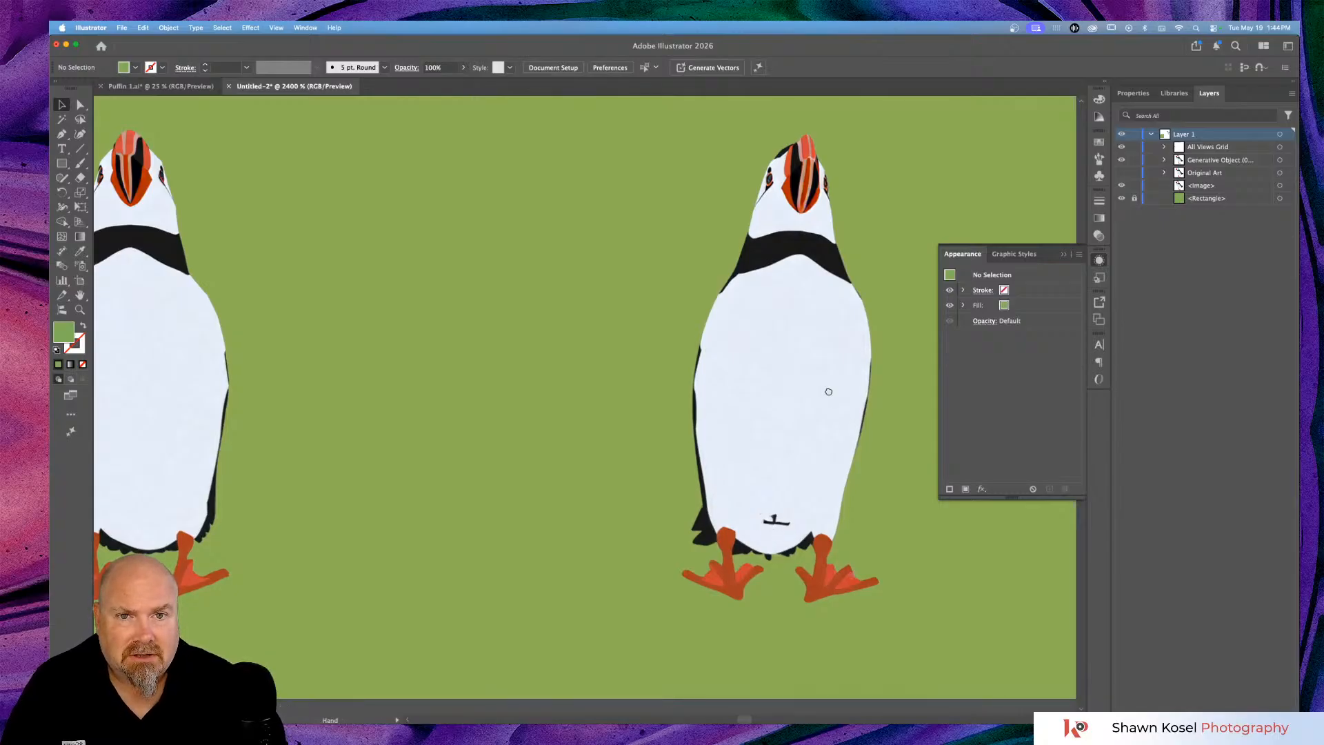
drag(829, 391, 322, 384)
drag(707, 411, 527, 412)
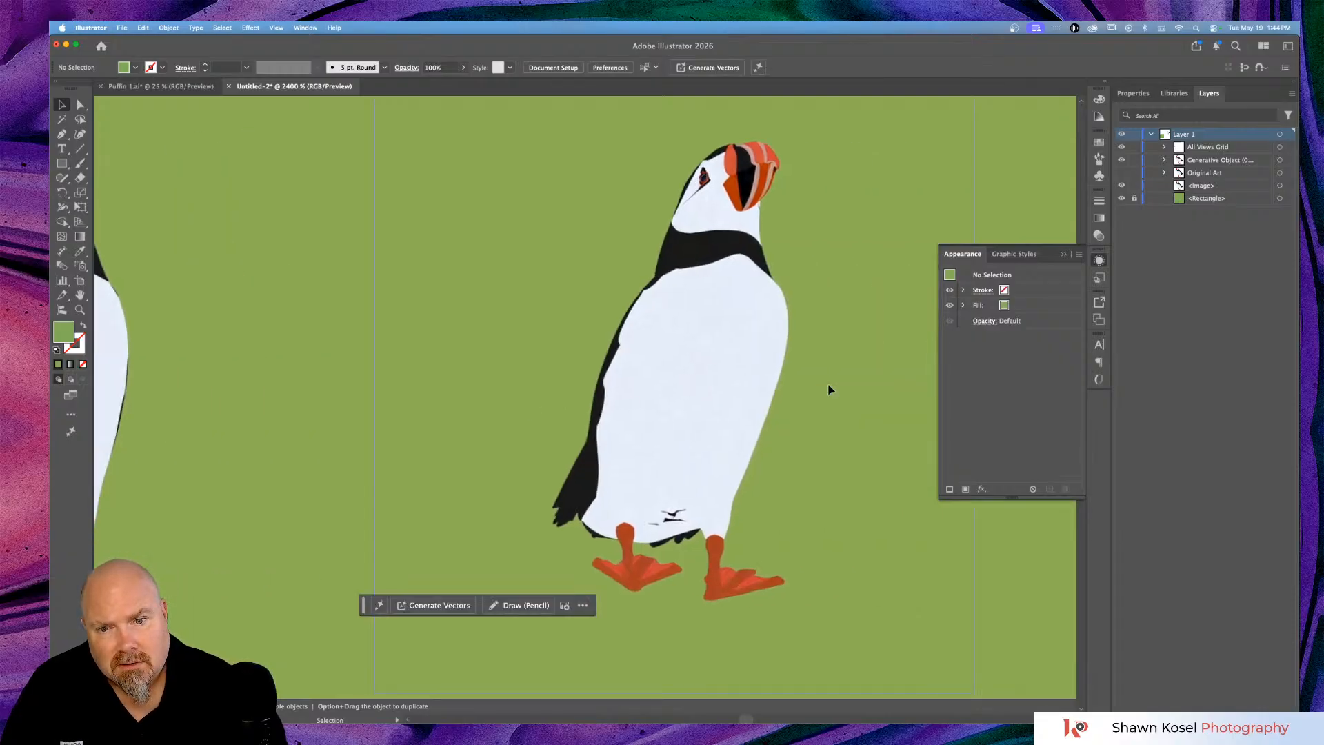
key(space)
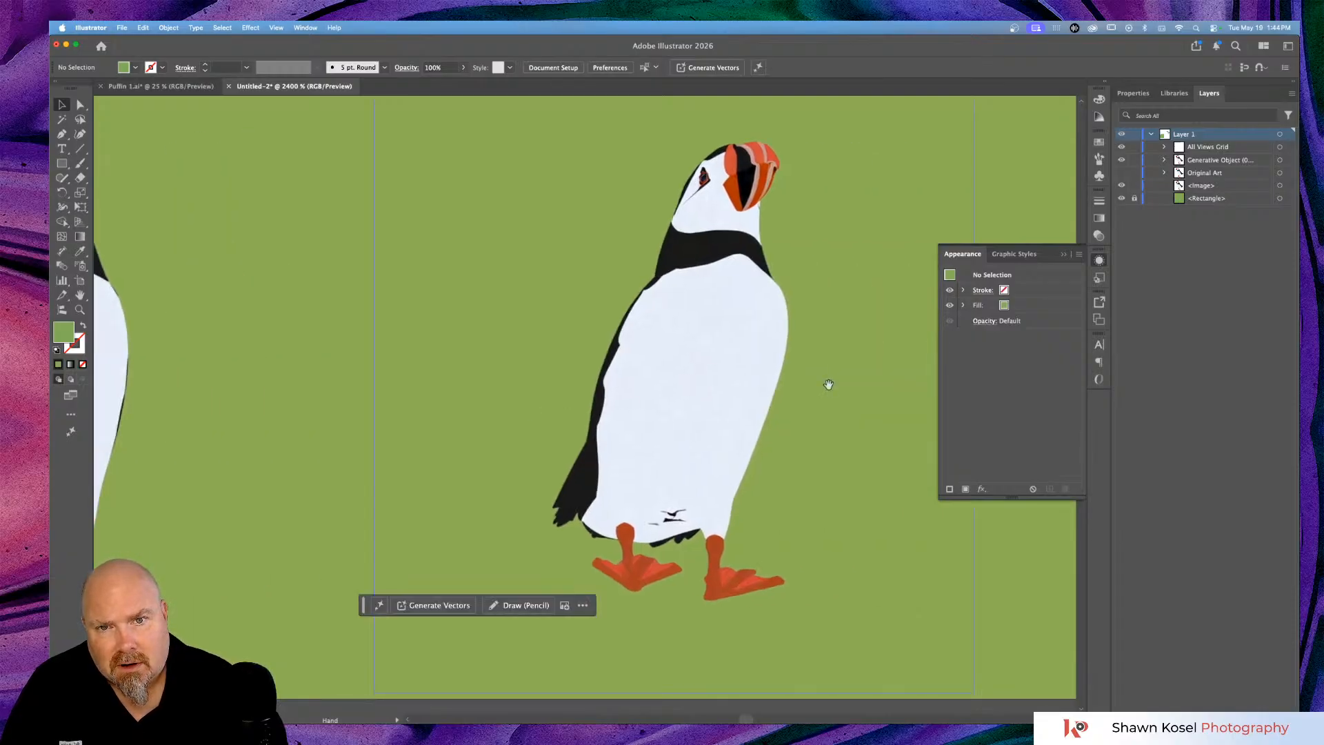
drag(829, 390, 391, 360)
drag(759, 360, 599, 362)
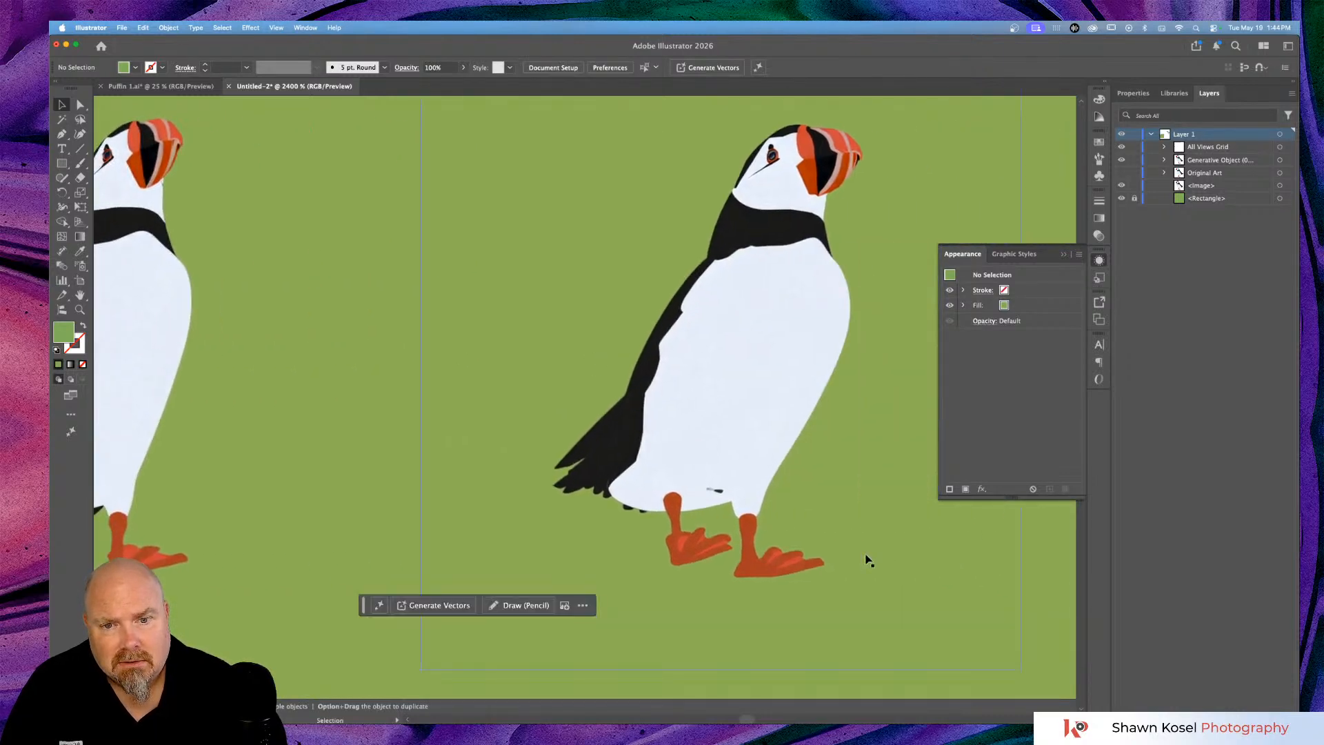
Compare the right-facing puffins across all three grid rows at 600% magnification.
key(super+minus)
key(super+minus)
key(super+minus)
key(super+minus)
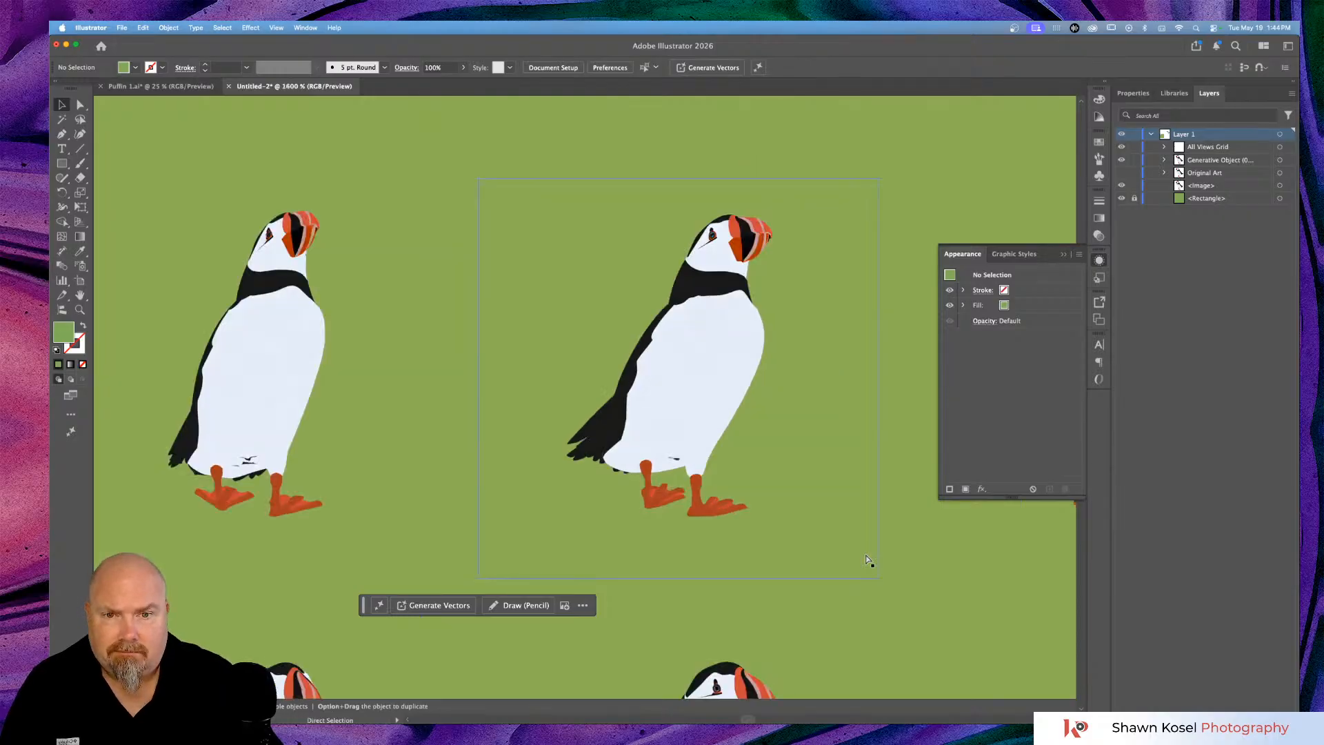
scroll(867, 559, right, 5)
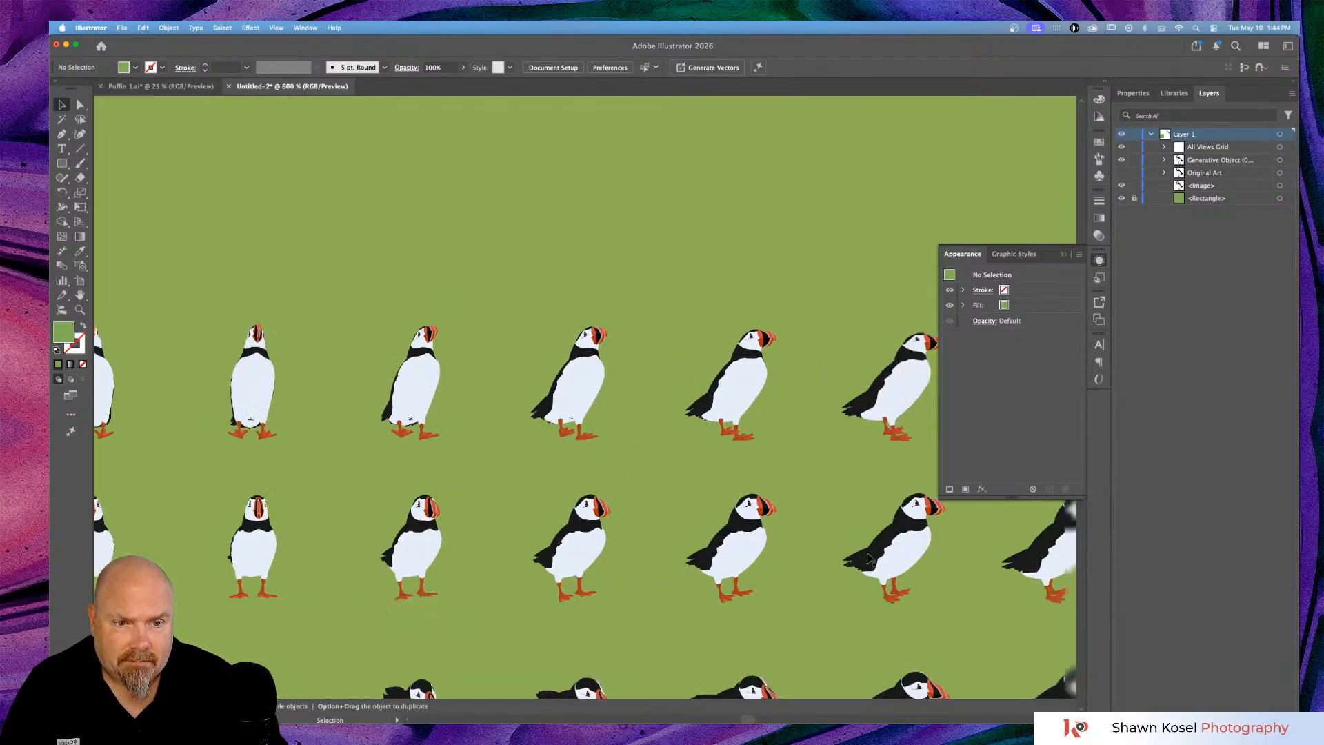
scroll(867, 559, right, 3)
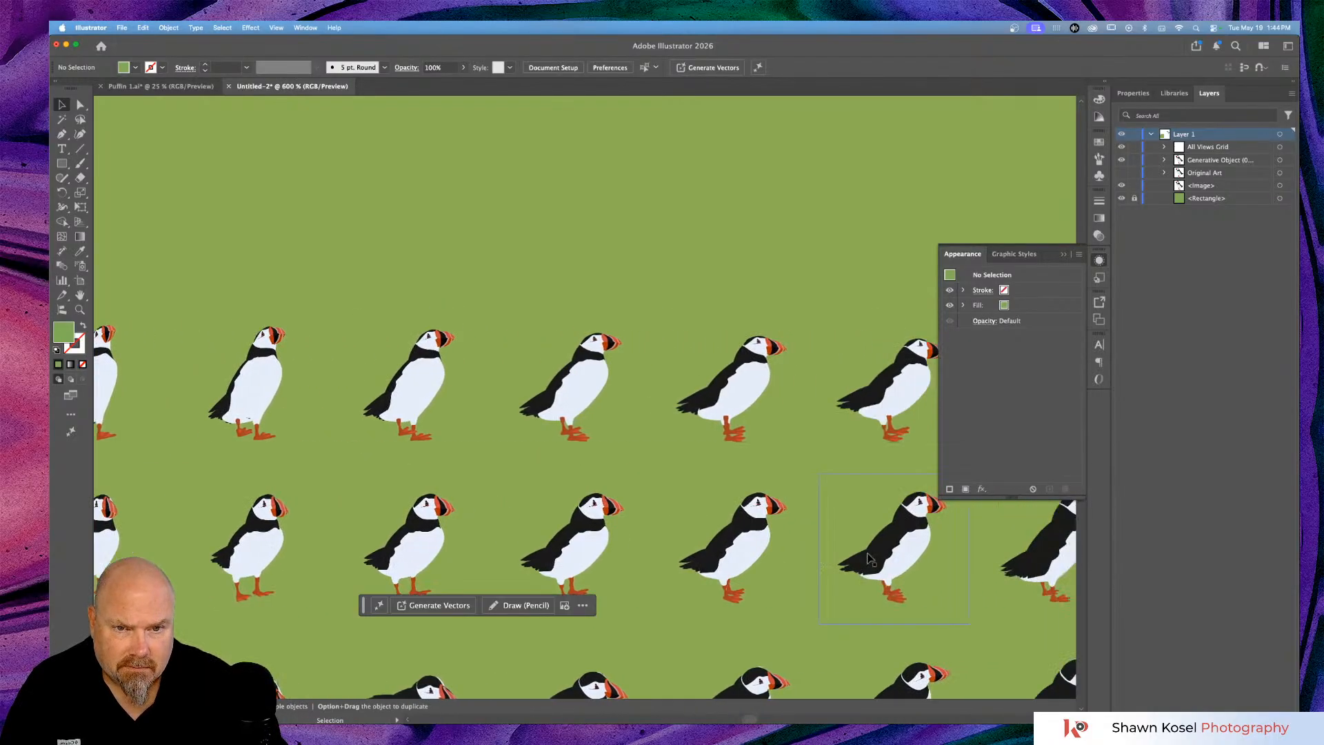
key(space)
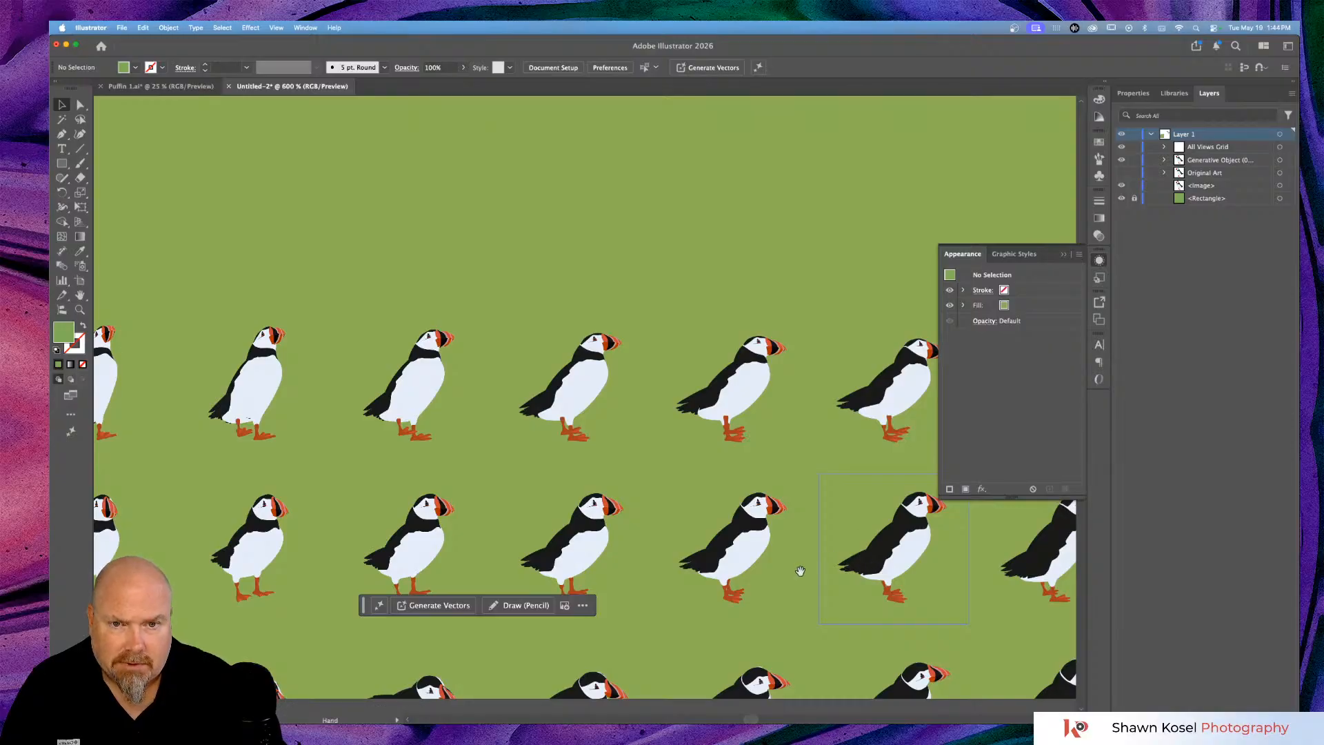
scroll(814, 211, down, 3)
scroll(814, 212, down, 3)
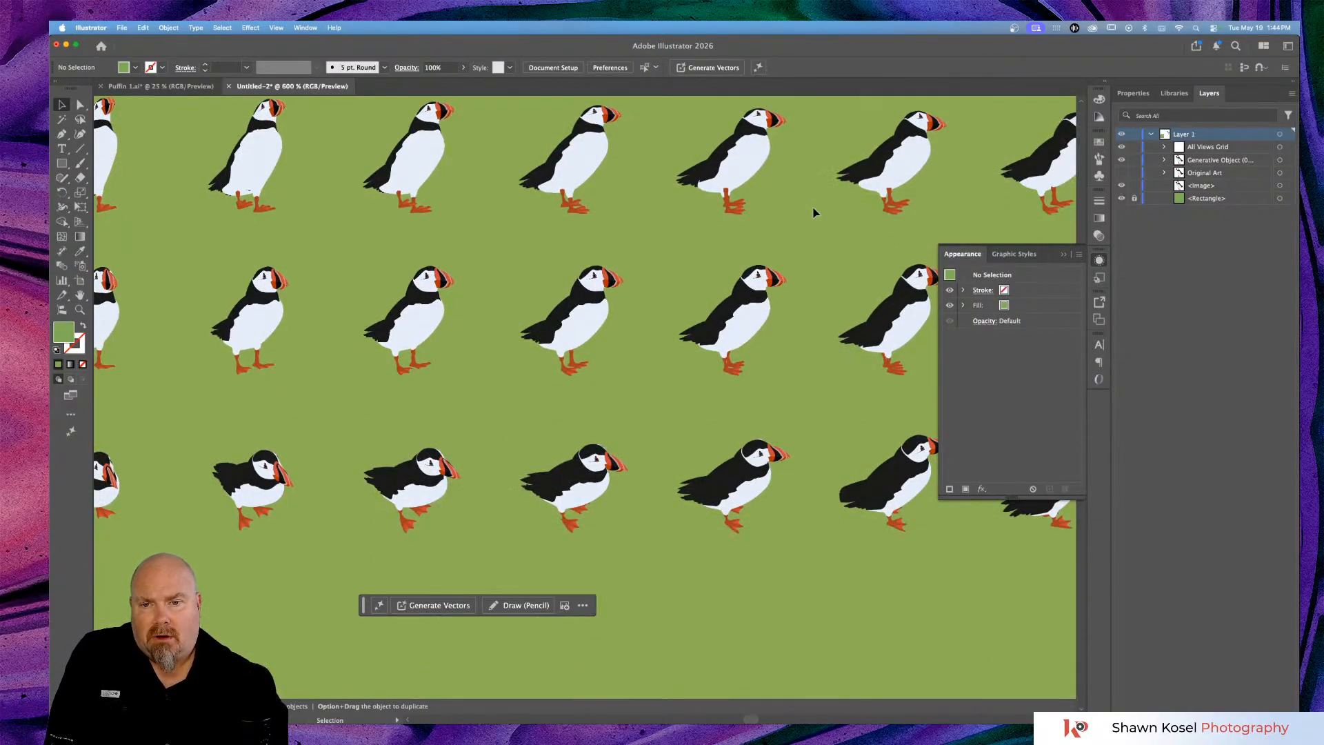
scroll(814, 212, up, 3)
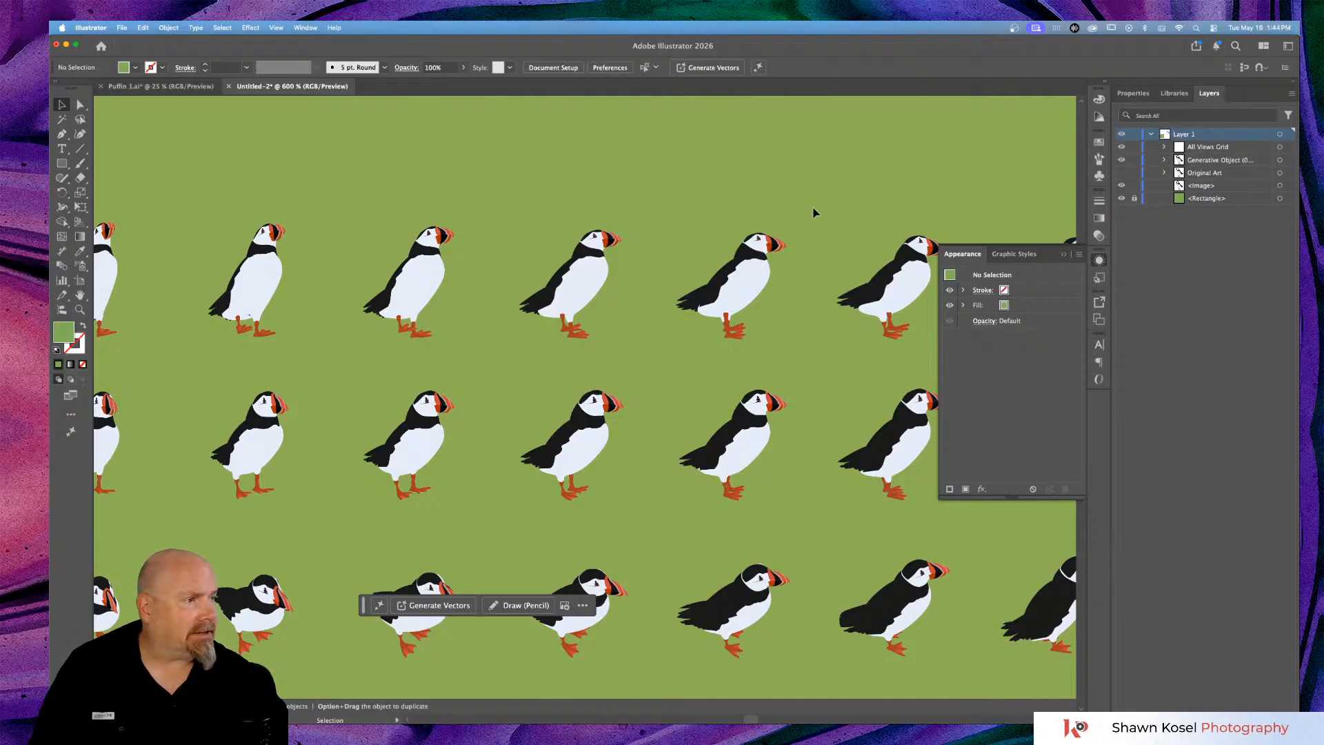
Collapse the open Appearance settings and fit the whole artboard in the window.
click(1065, 256)
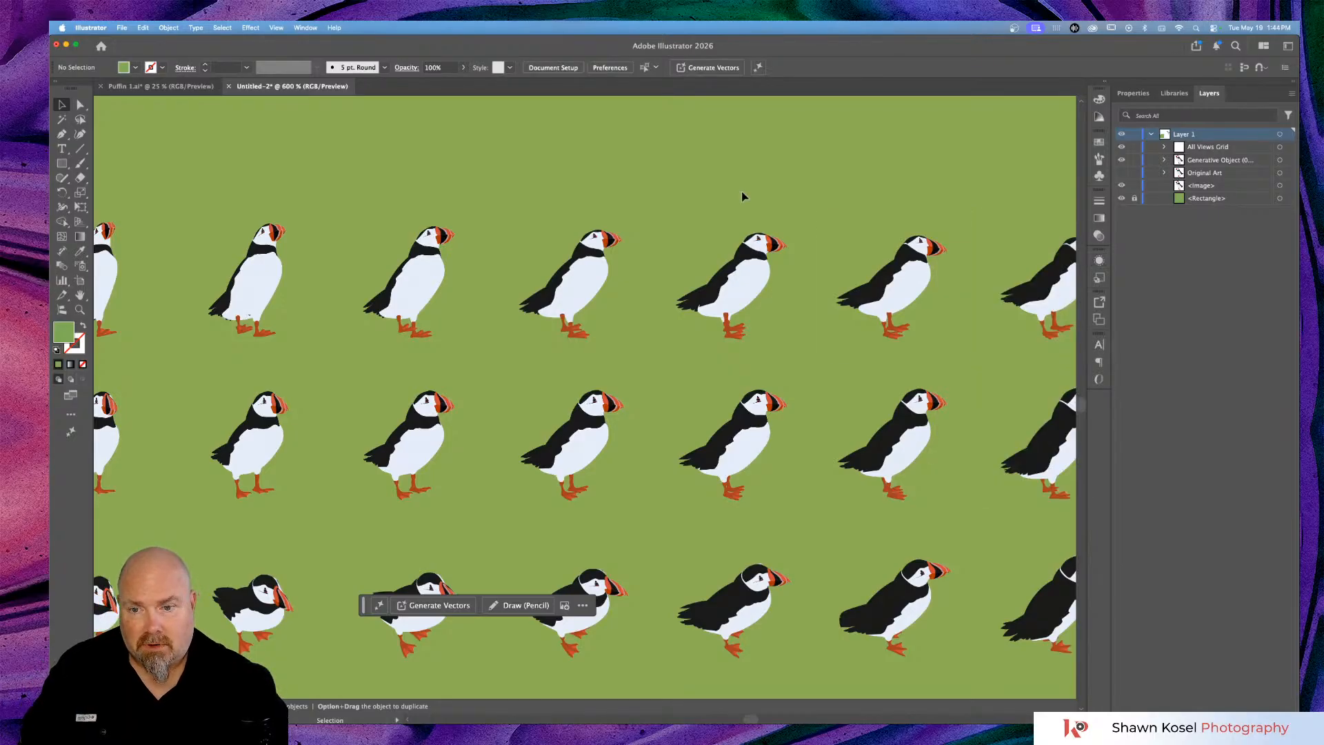
scroll(742, 196, left, 3)
key(a)
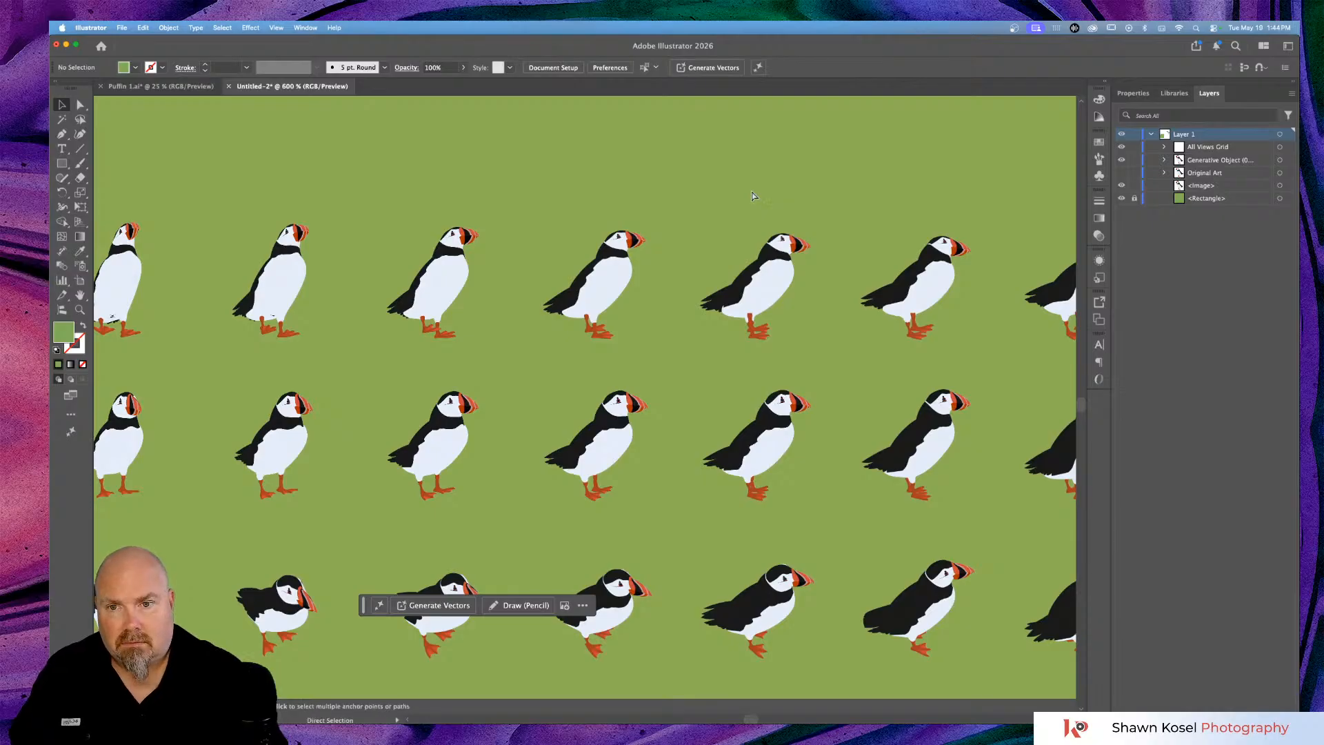
key(super+0)
key(v)
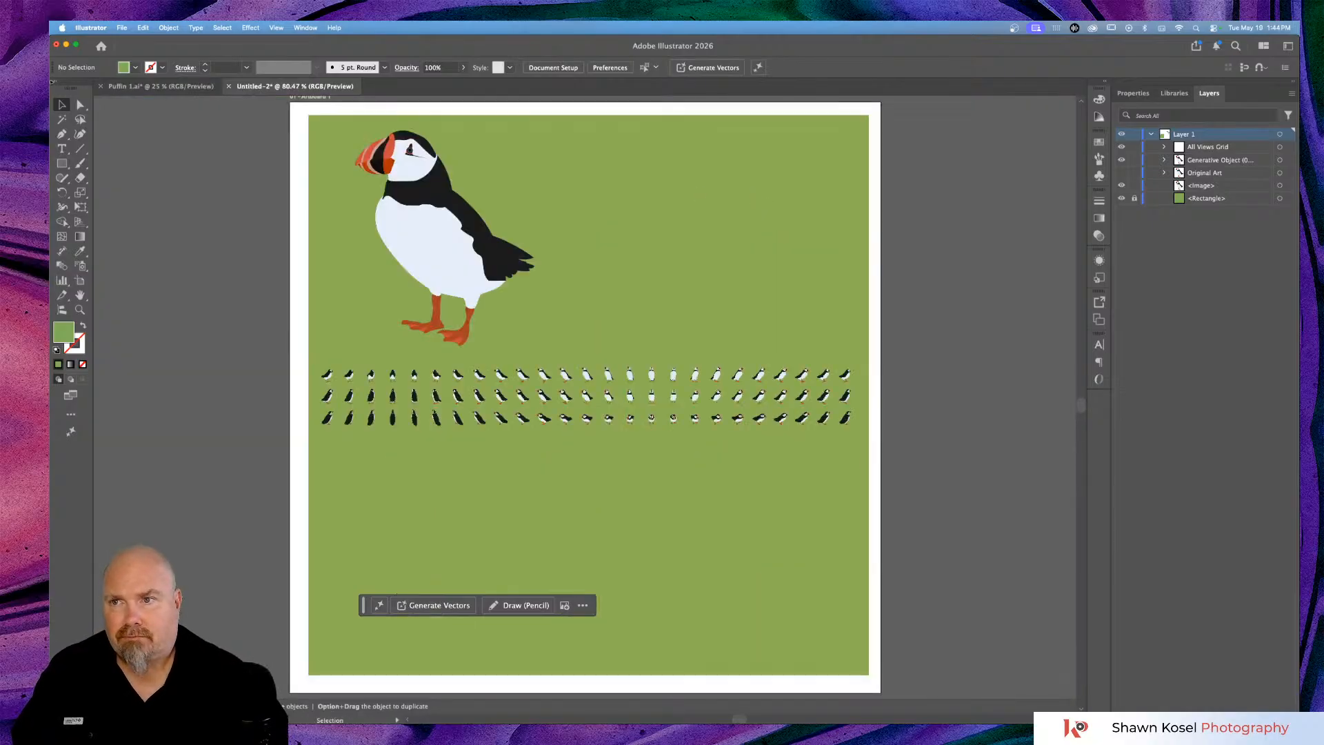
click(124, 28)
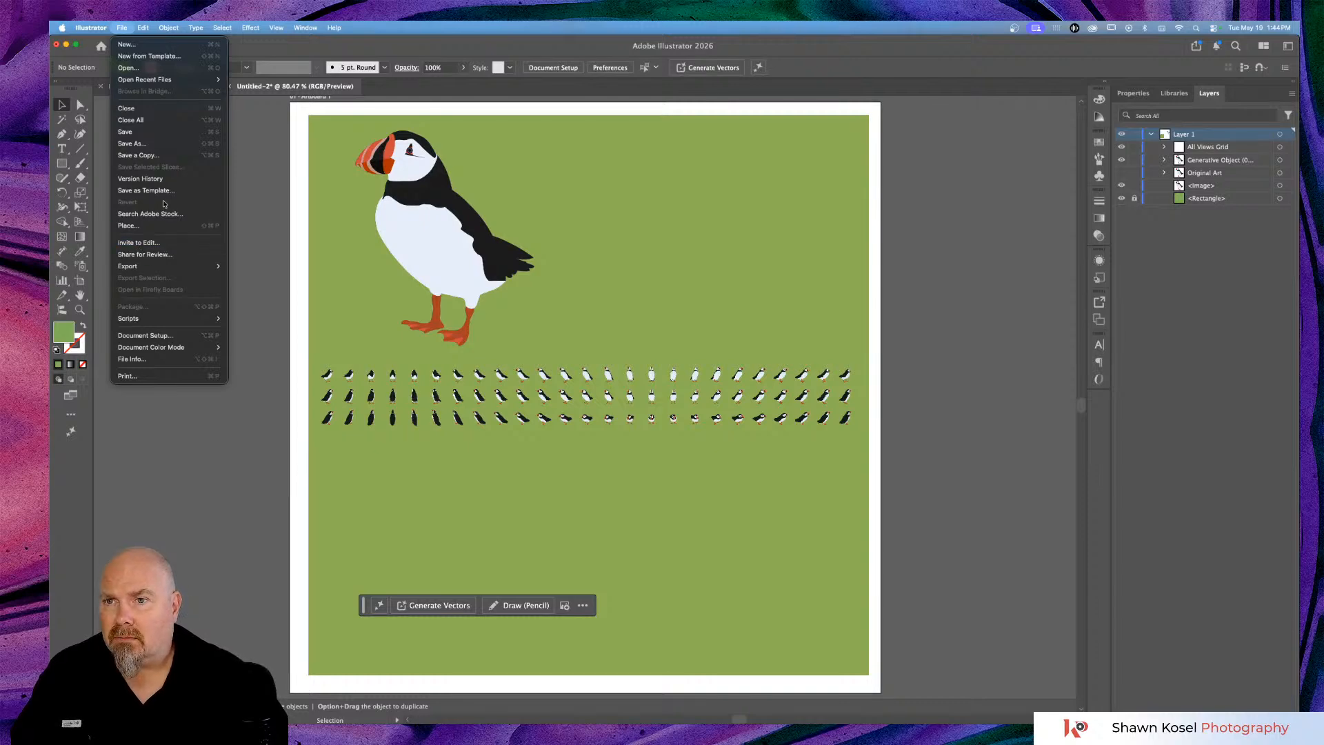
click(579, 112)
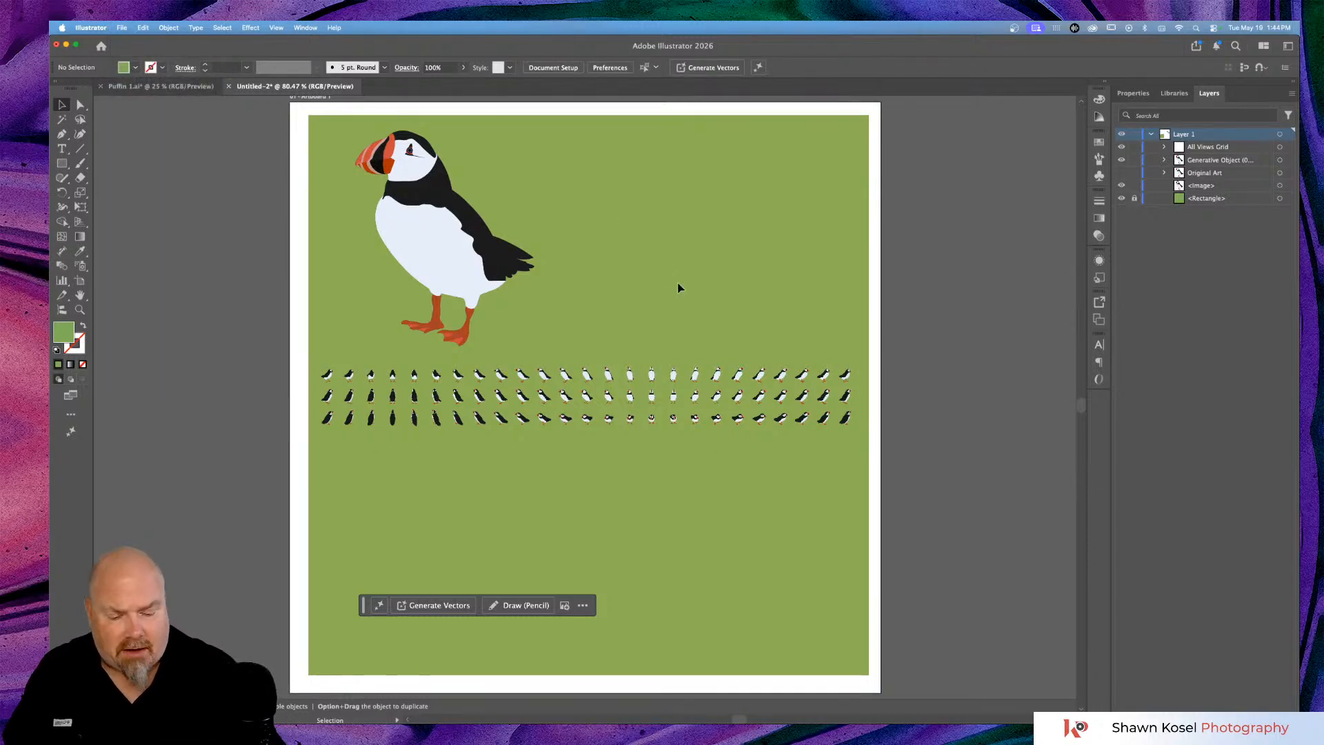
Check the views grid and the large puffin in Outline mode, returning to Preview.
key(super+equal)
key(super+equal)
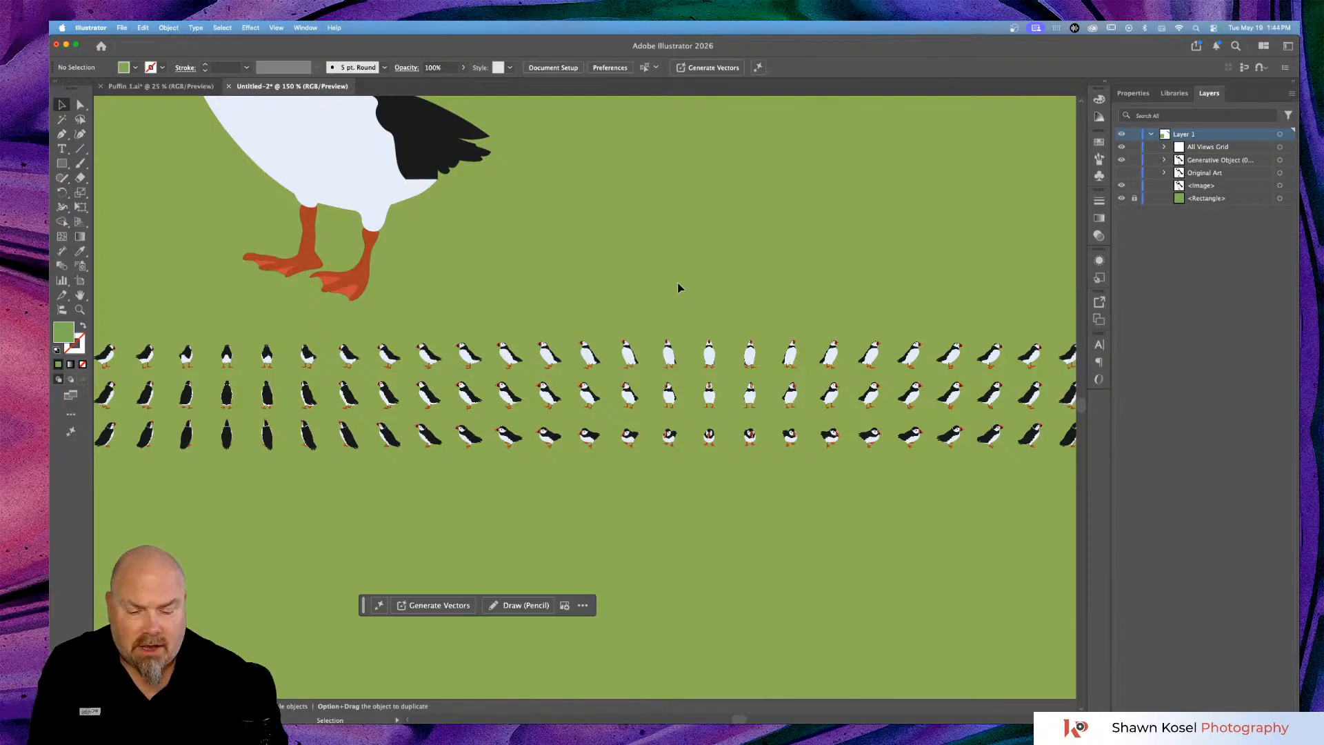
key(super+y)
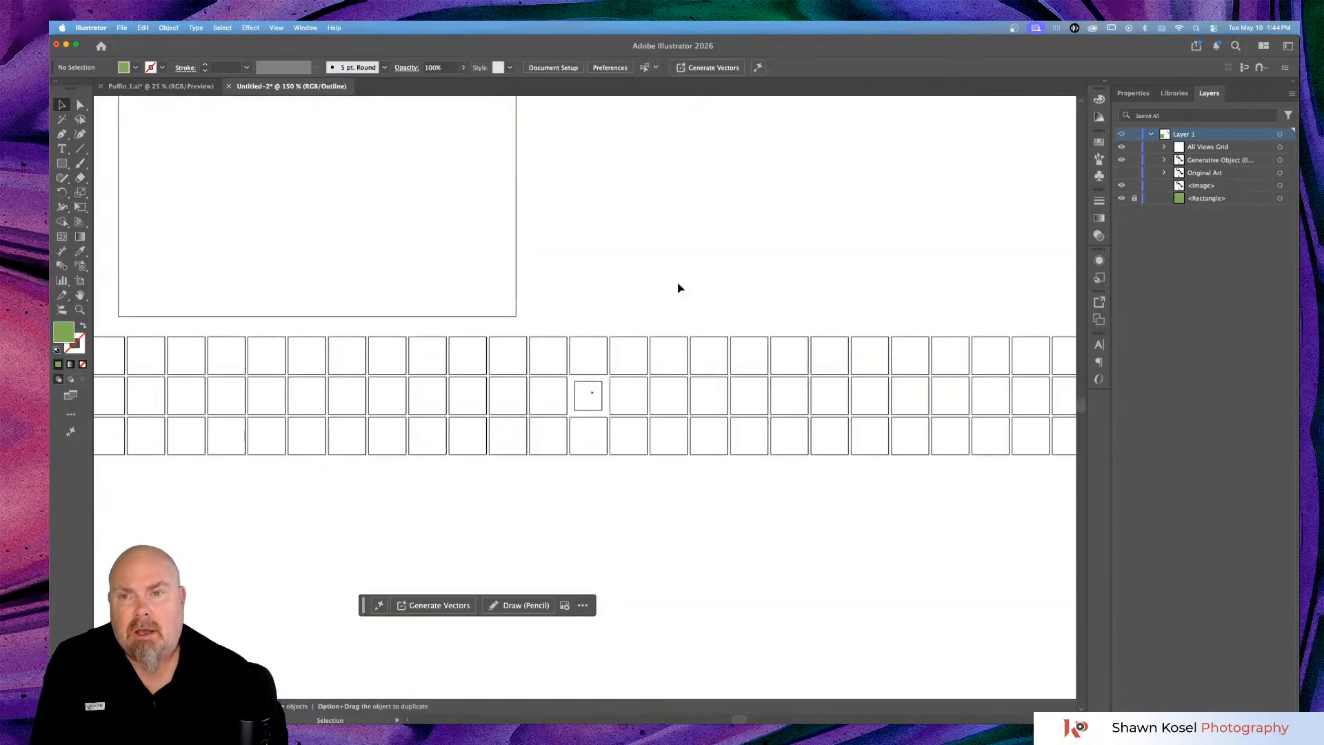
scroll(679, 287, left, 5)
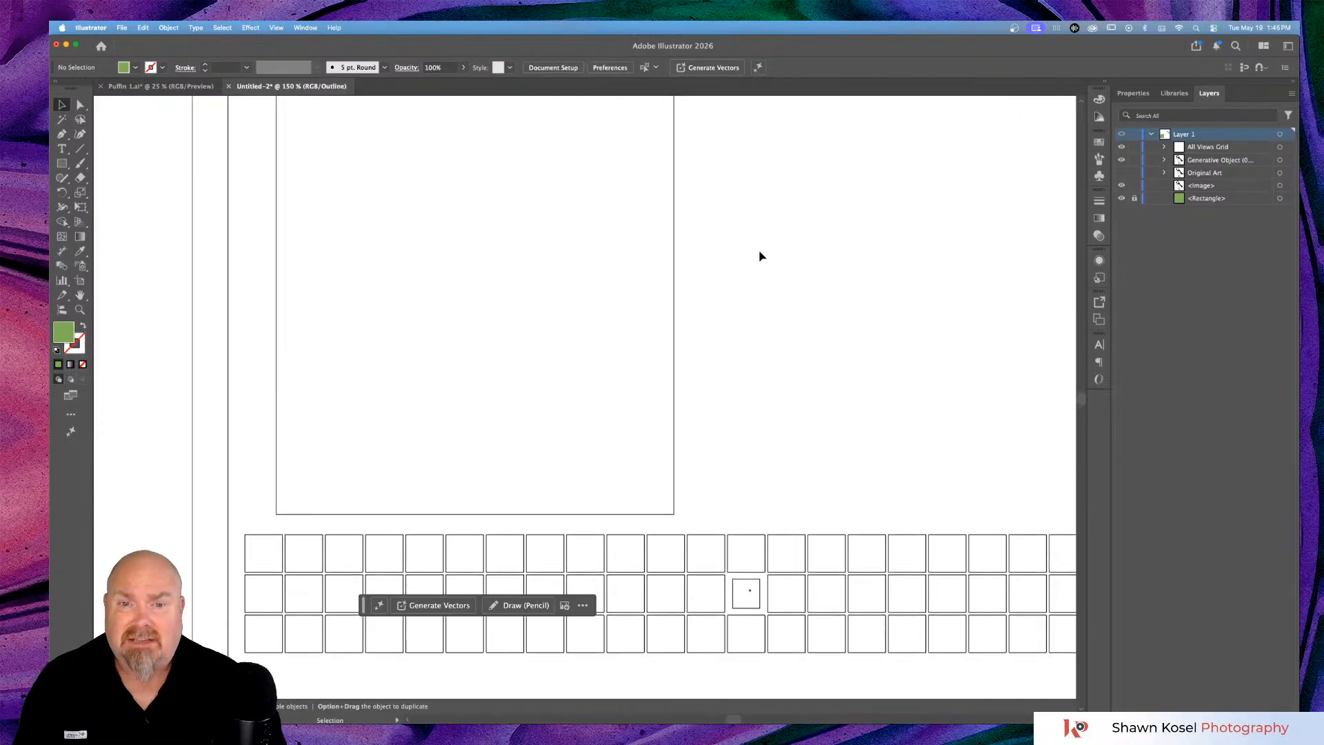
scroll(760, 256, up, 2)
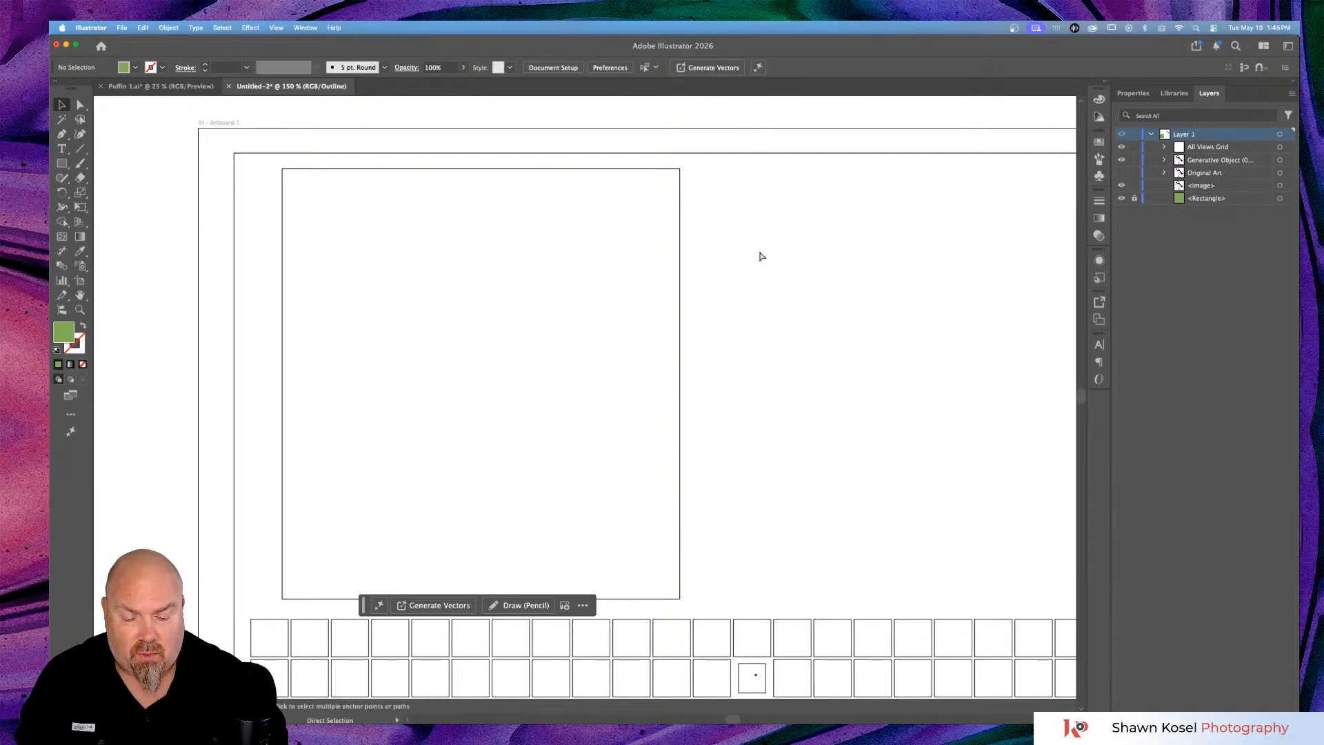
key(super+y)
Isolate the All Views Grid group and select the front-facing puffin in its middle row.
scroll(760, 256, down, 5)
scroll(760, 255, right, 10)
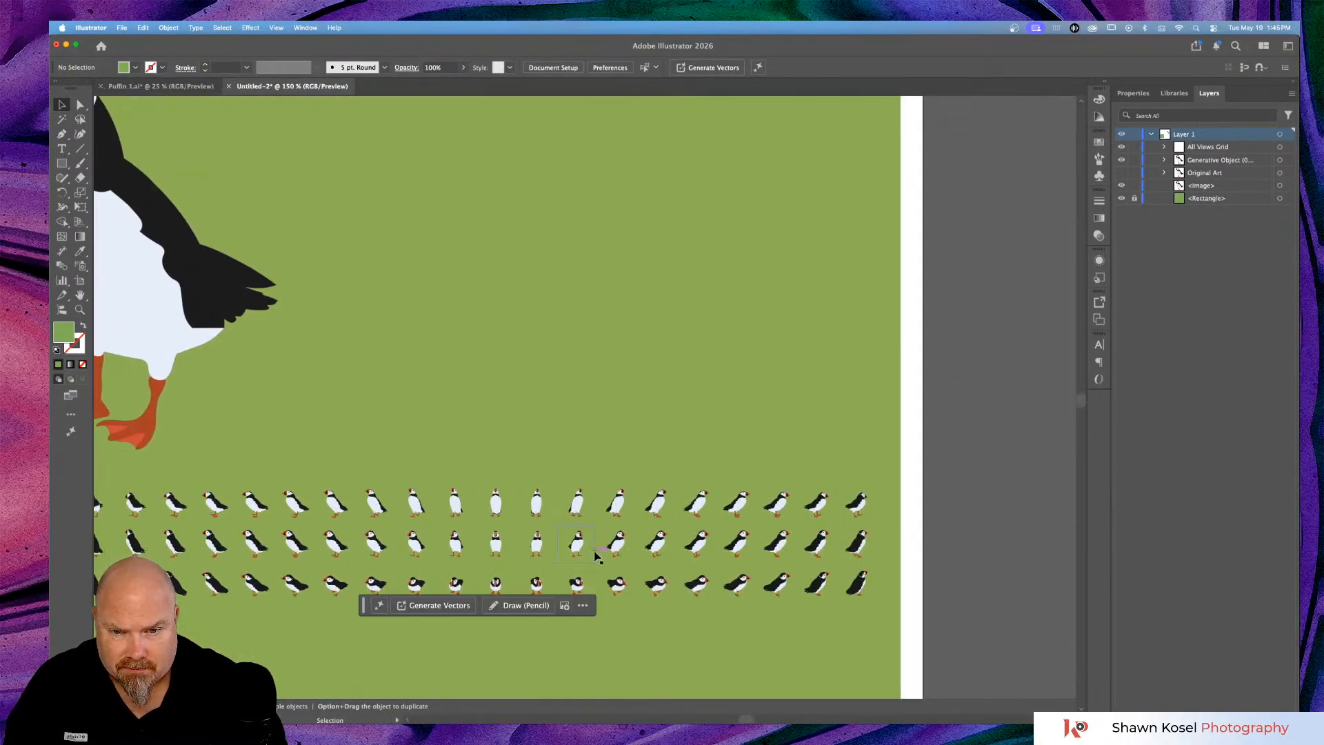
scroll(597, 556, left, 2)
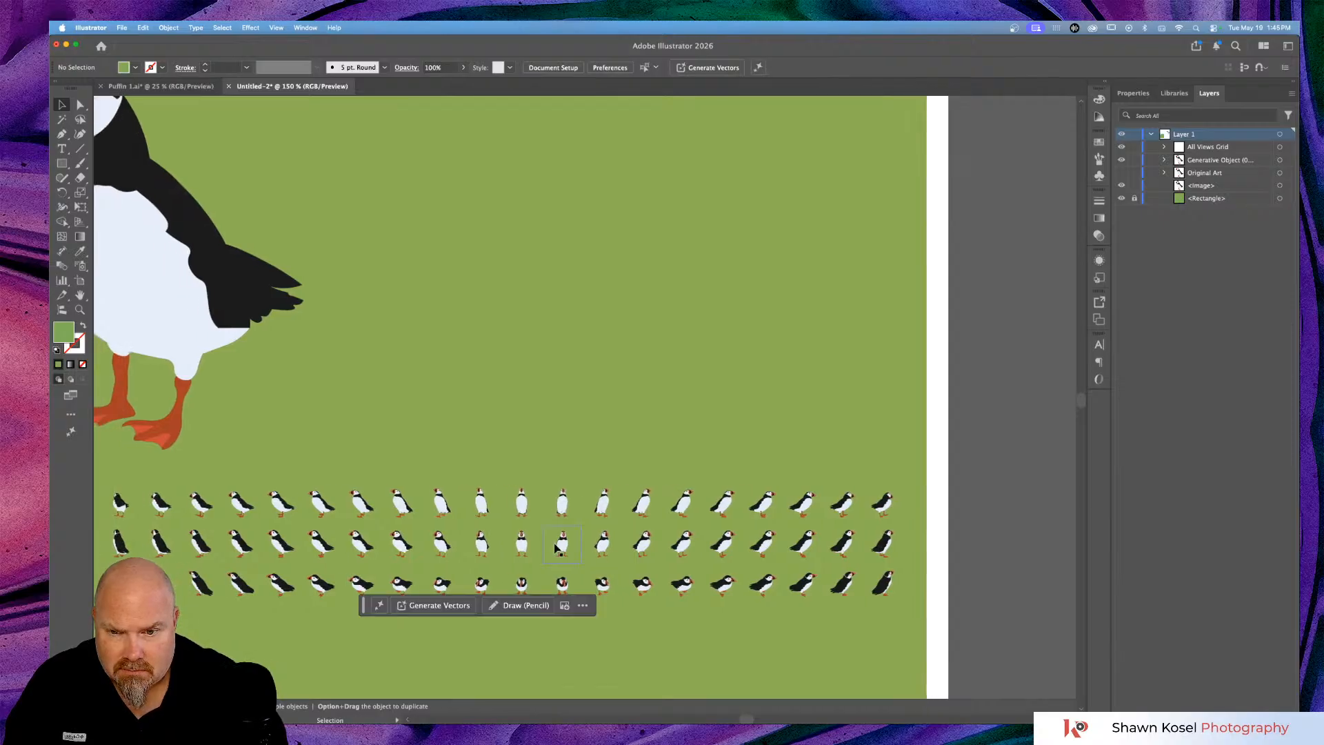
click(561, 548)
double_click(562, 548)
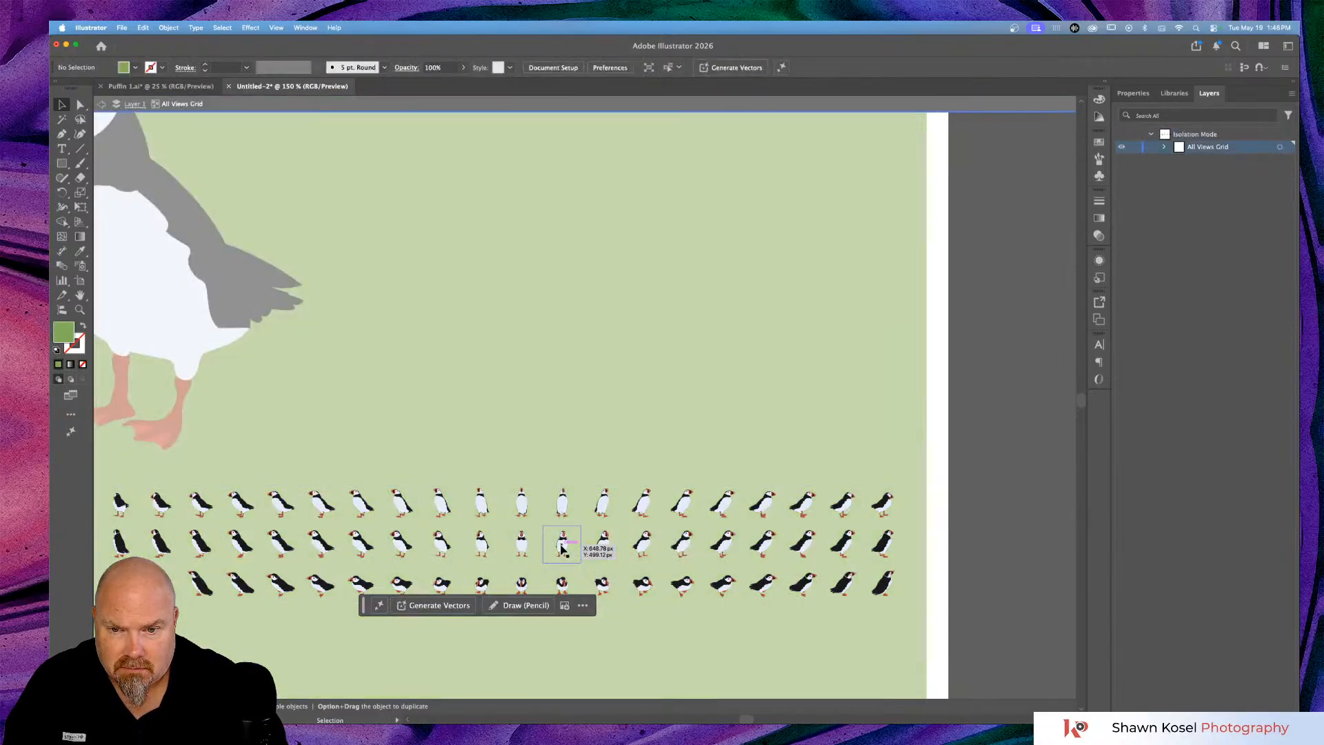
Open Asset Export and try to add the isolated front-facing puffin as an asset.
click(1099, 278)
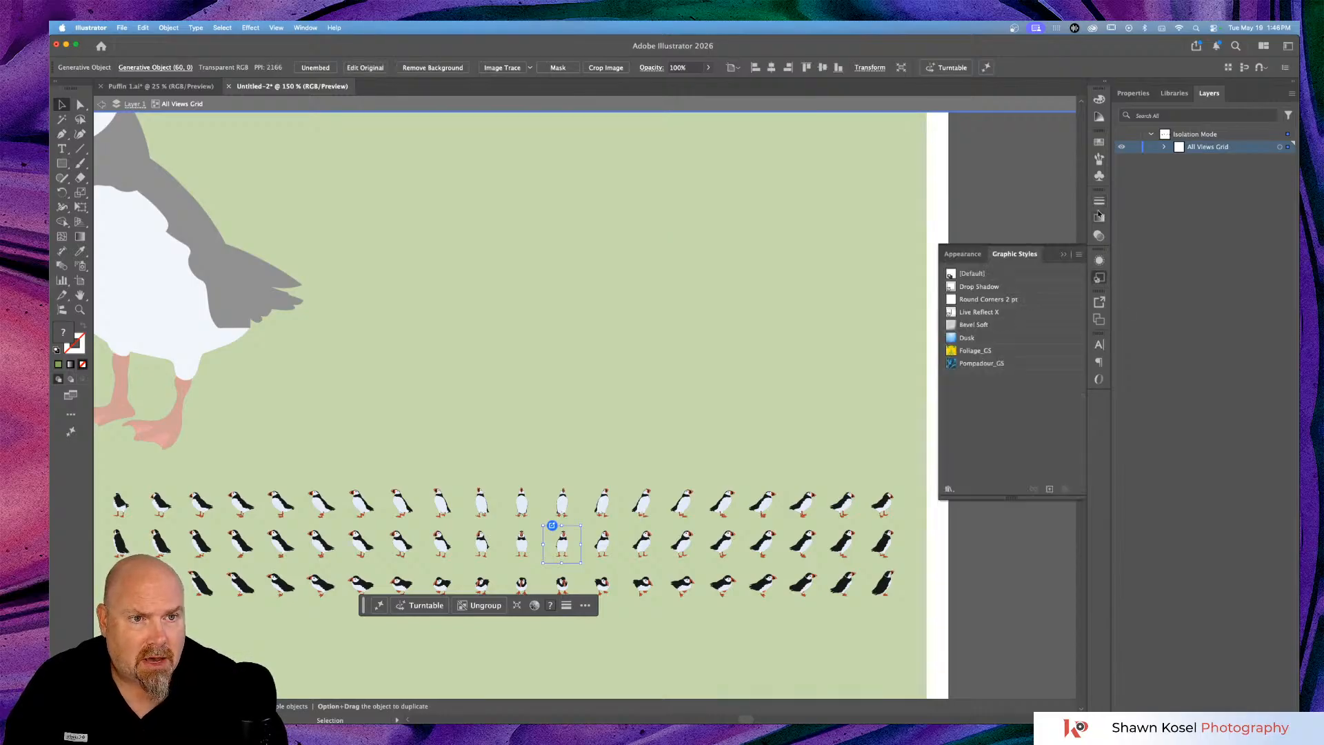
click(1099, 304)
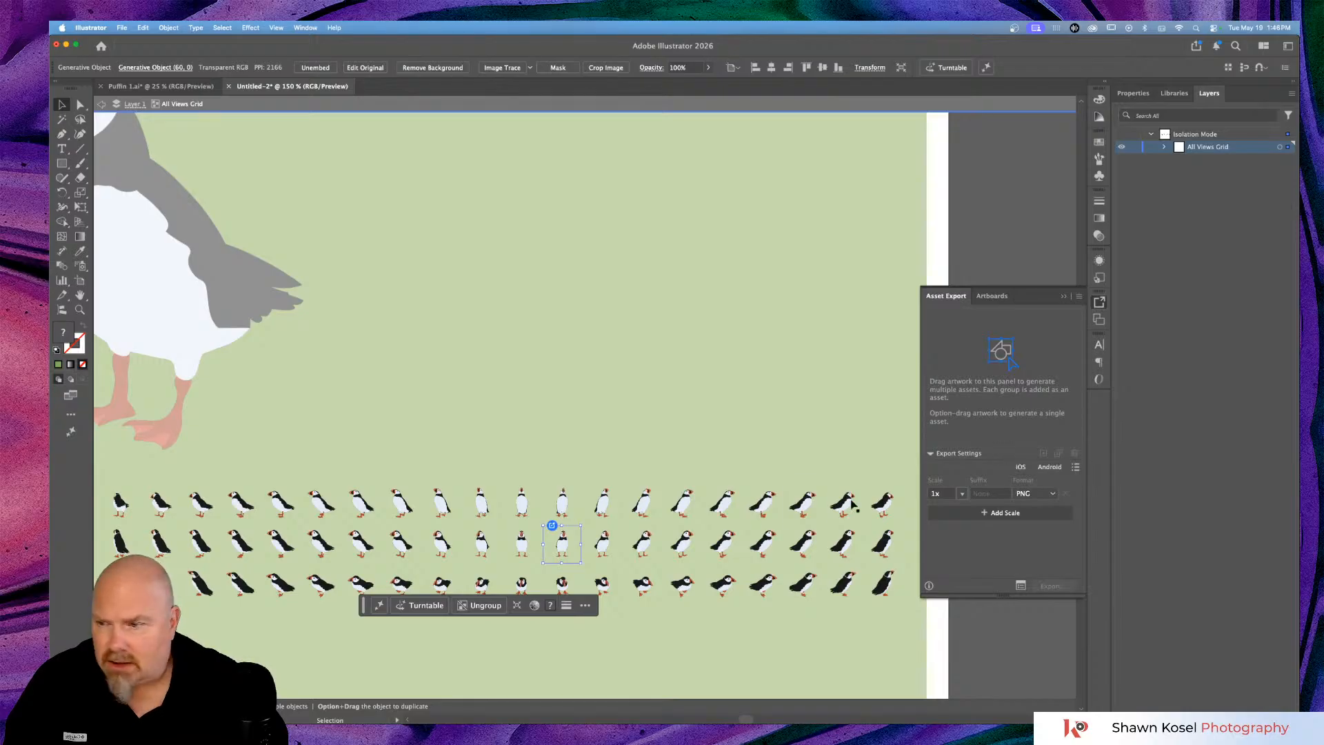
drag(562, 544, 986, 386)
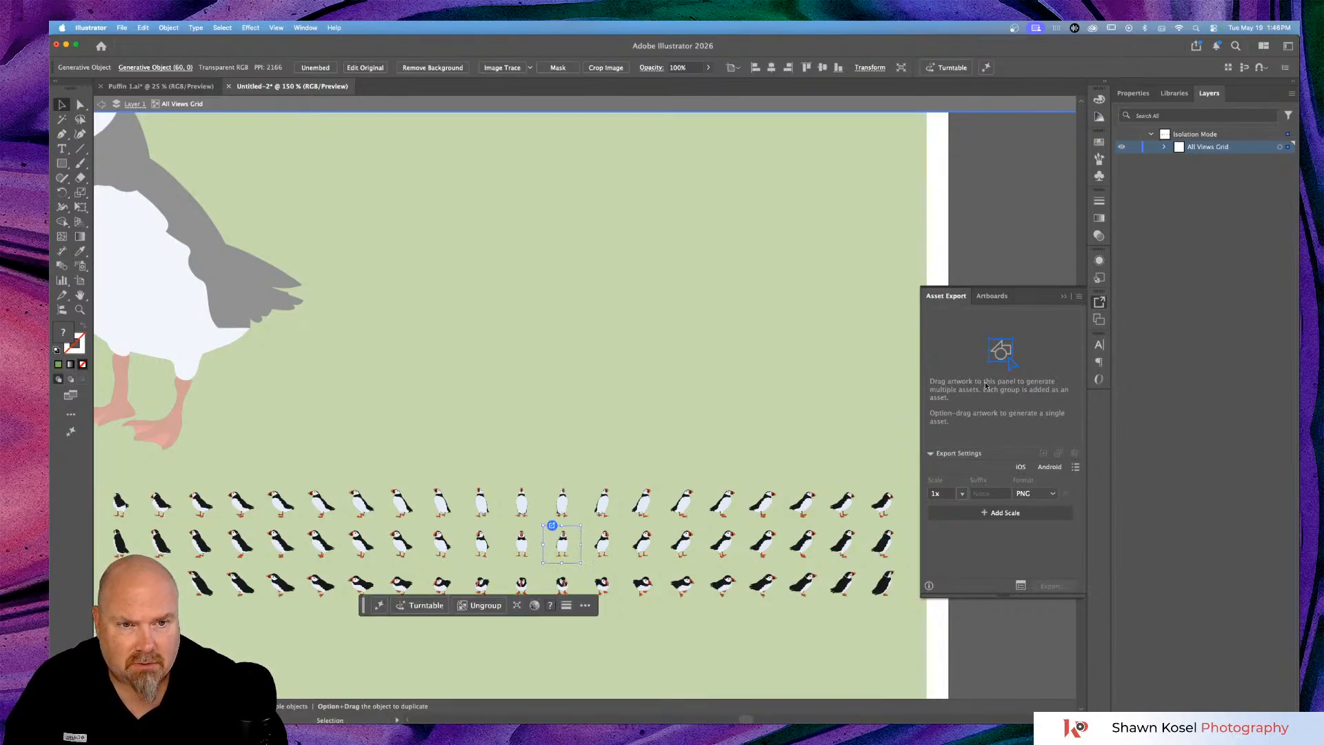
Exit isolation mode and export the selected front-facing puffin to the Desktop as a 1x PNG asset.
double_click(1008, 218)
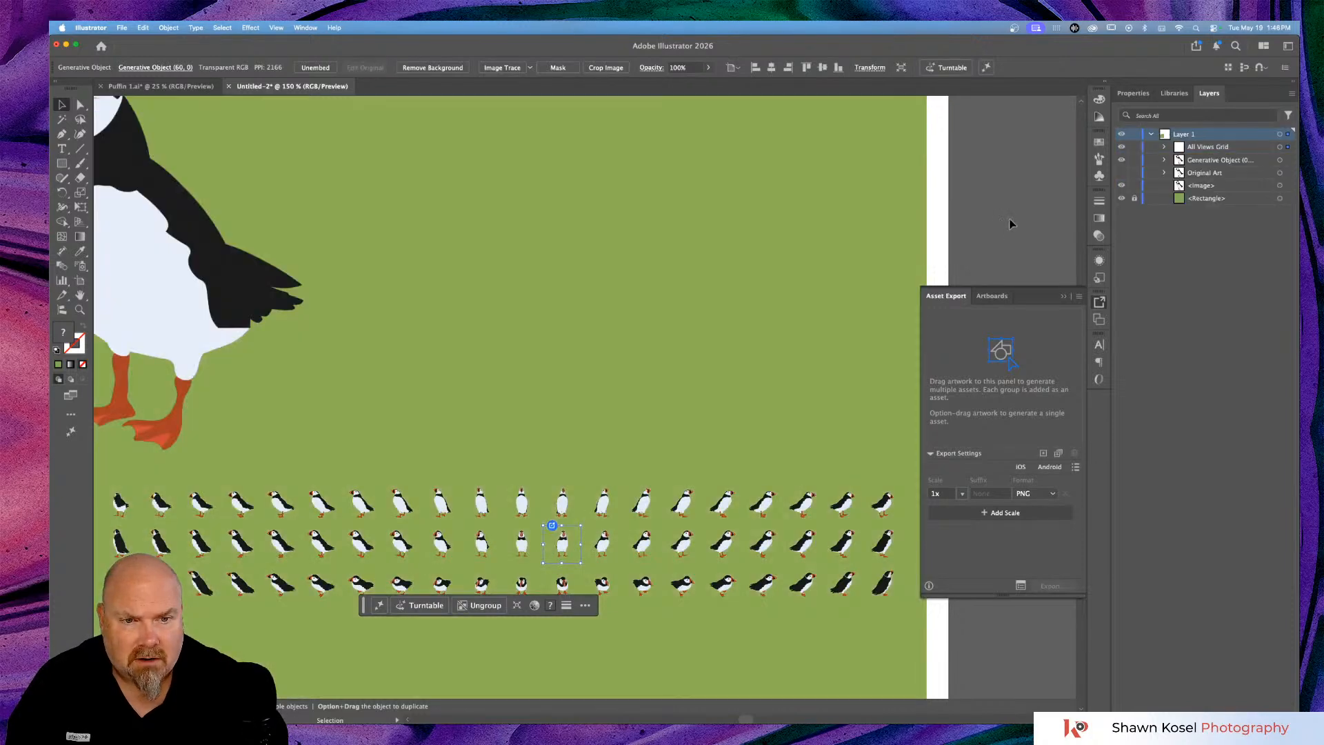
click(1042, 453)
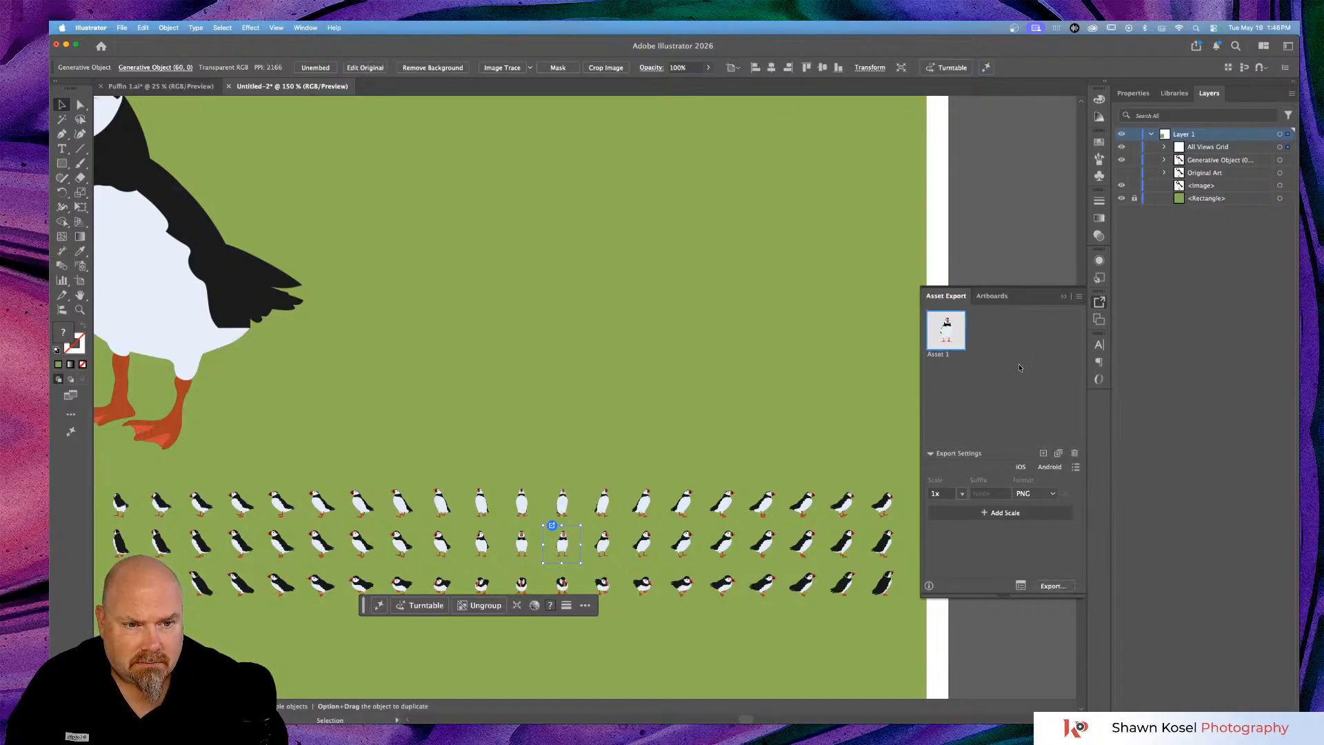
click(1055, 587)
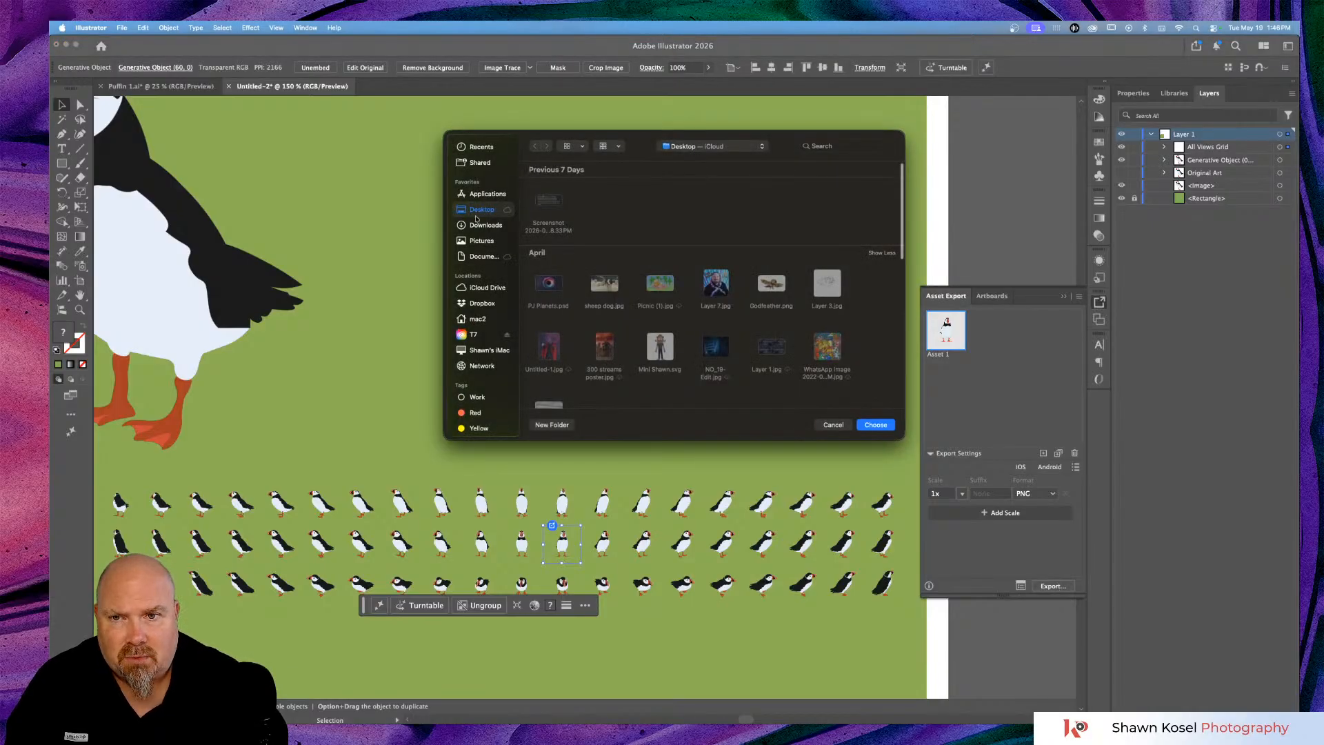
click(875, 424)
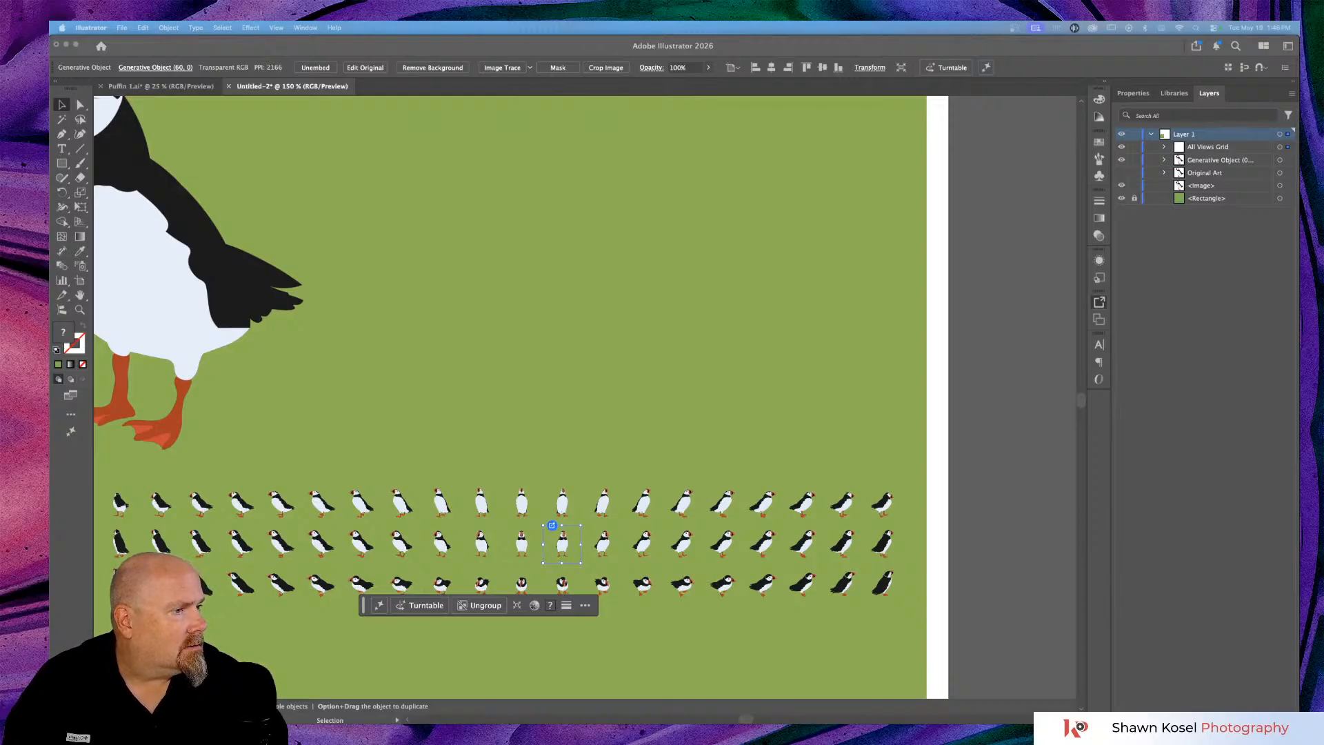
Preview the exported puffin PNG in Finder, checking its size, and return to Illustrator.
drag(1299, 210, 462, 209)
click(422, 265)
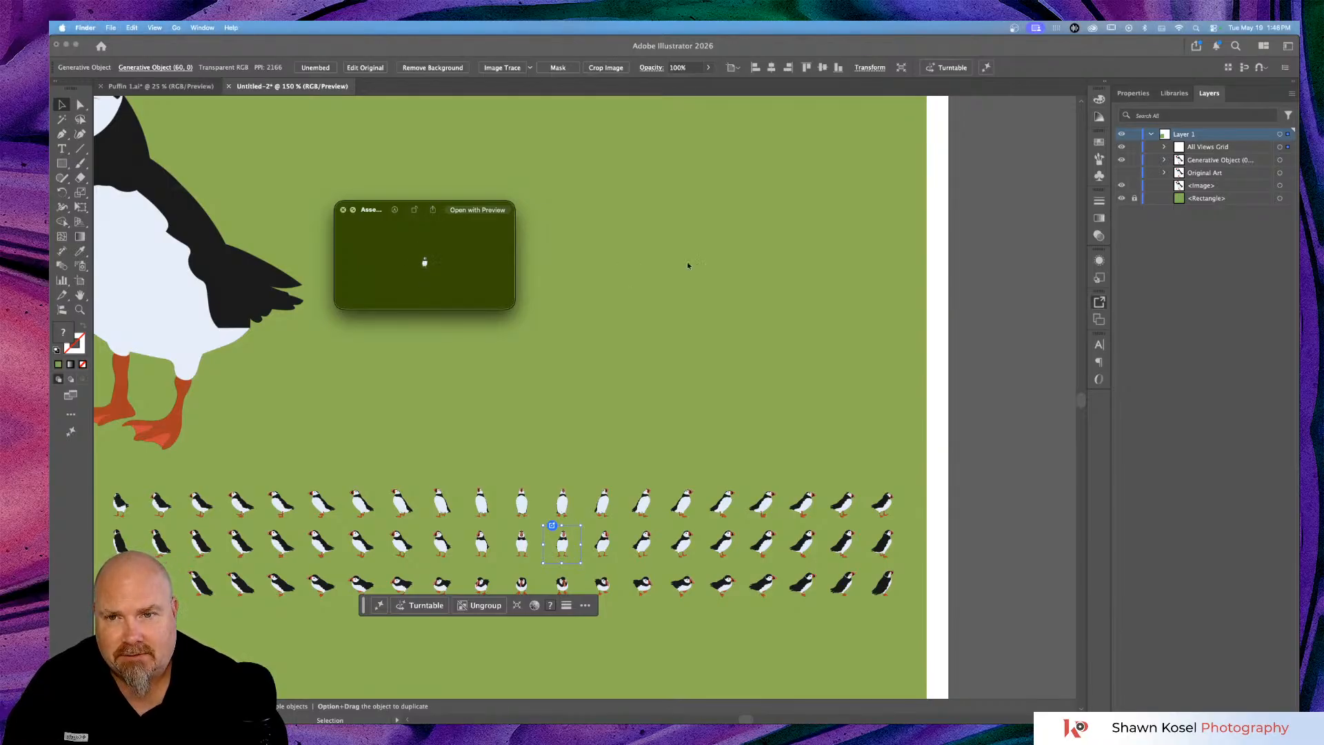
click(609, 273)
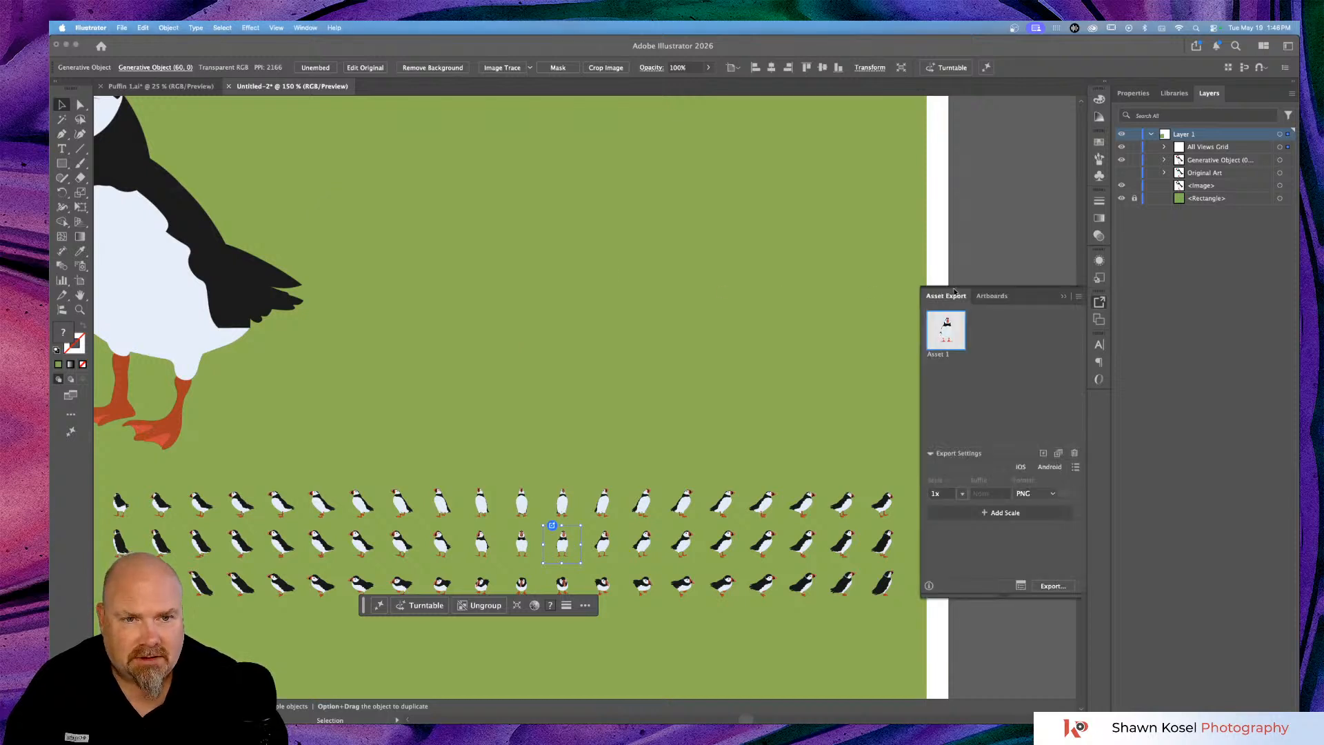
Remove the puffin asset from Asset Export, collapse the export panel and deselect the artwork.
click(1074, 454)
click(1062, 296)
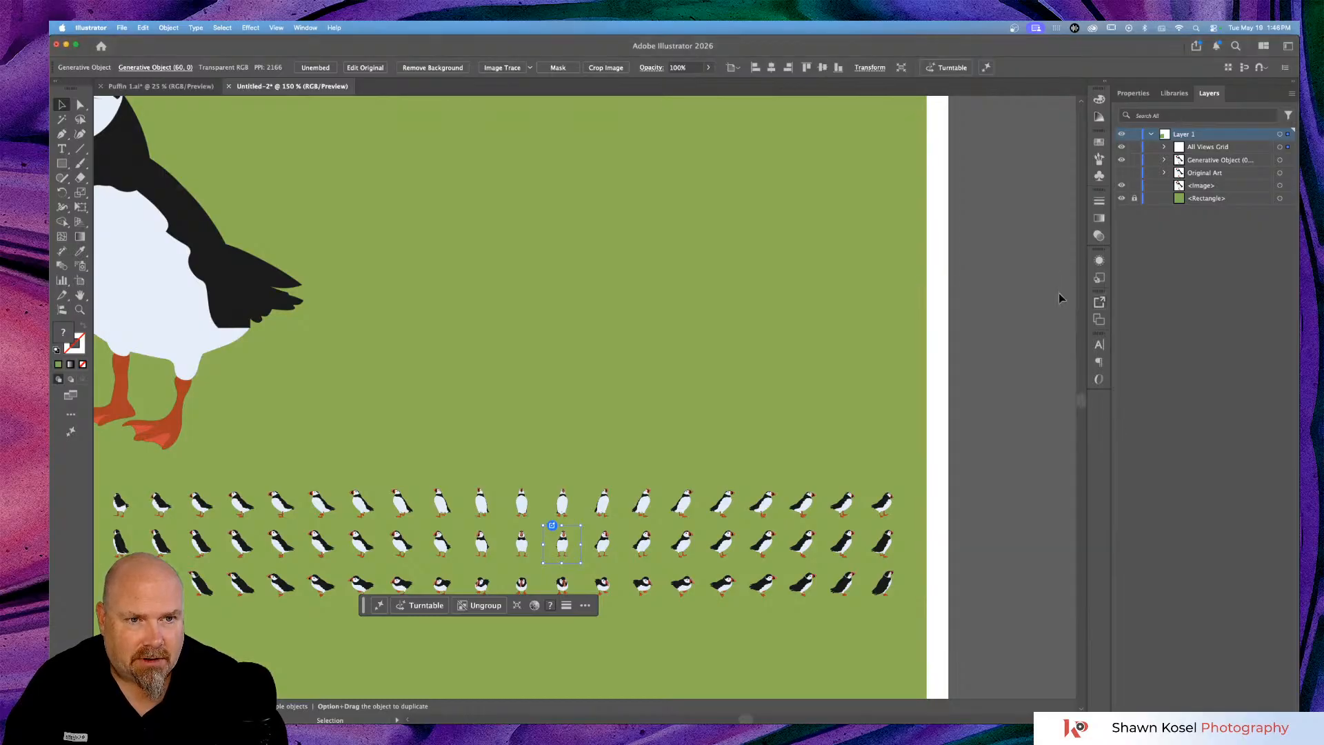
click(491, 373)
key(super+1)
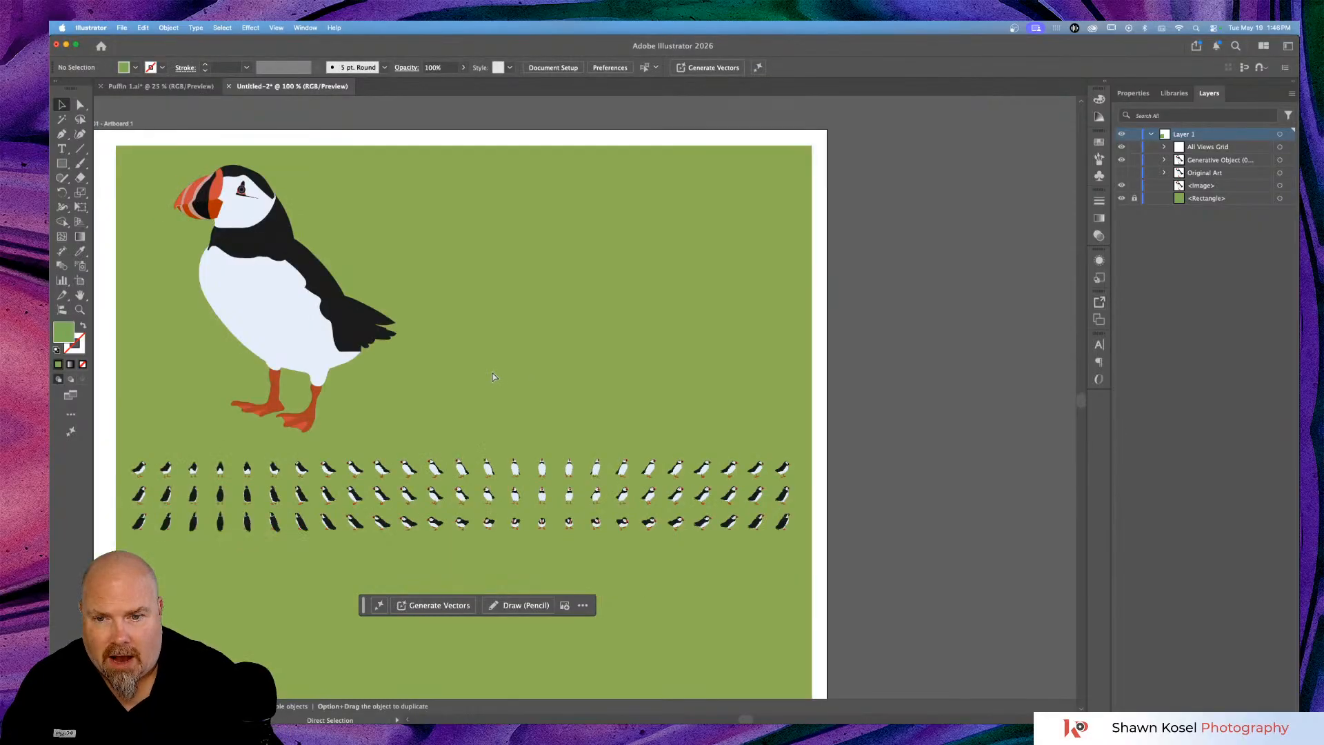
key(super+minus)
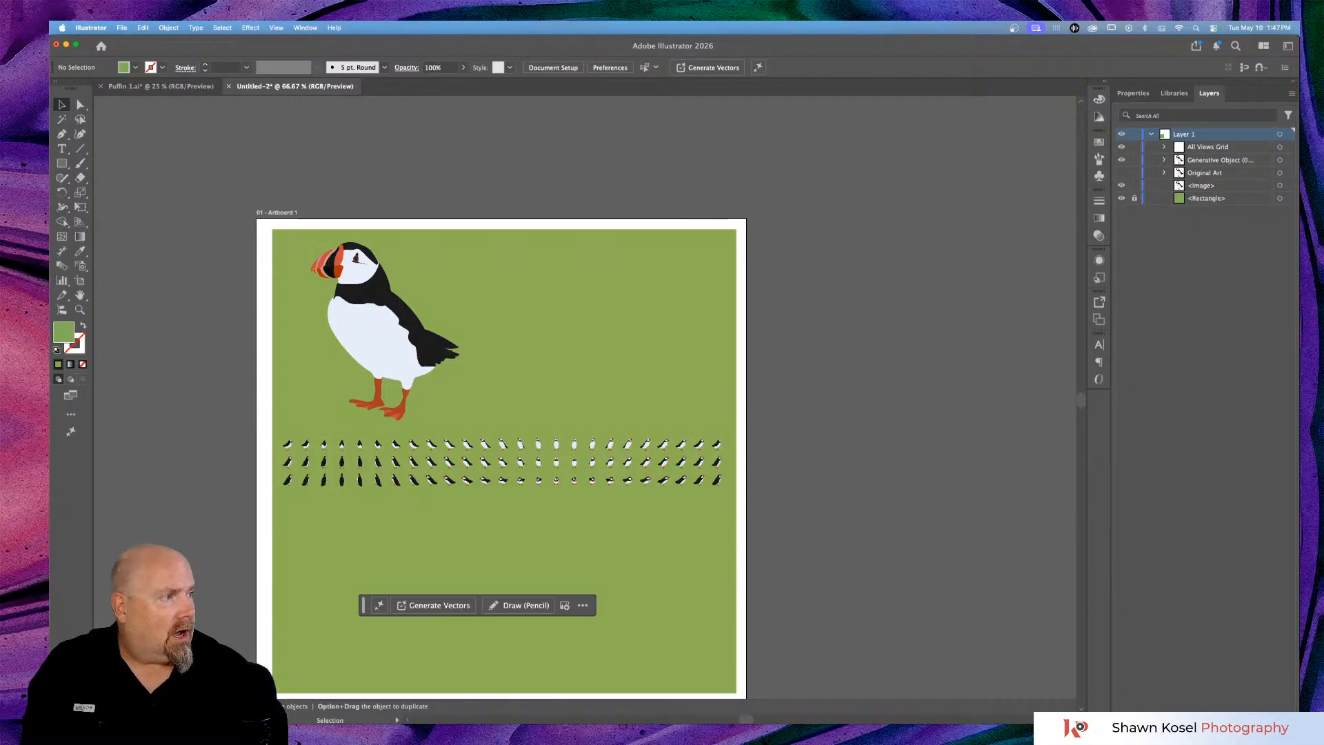
key(space)
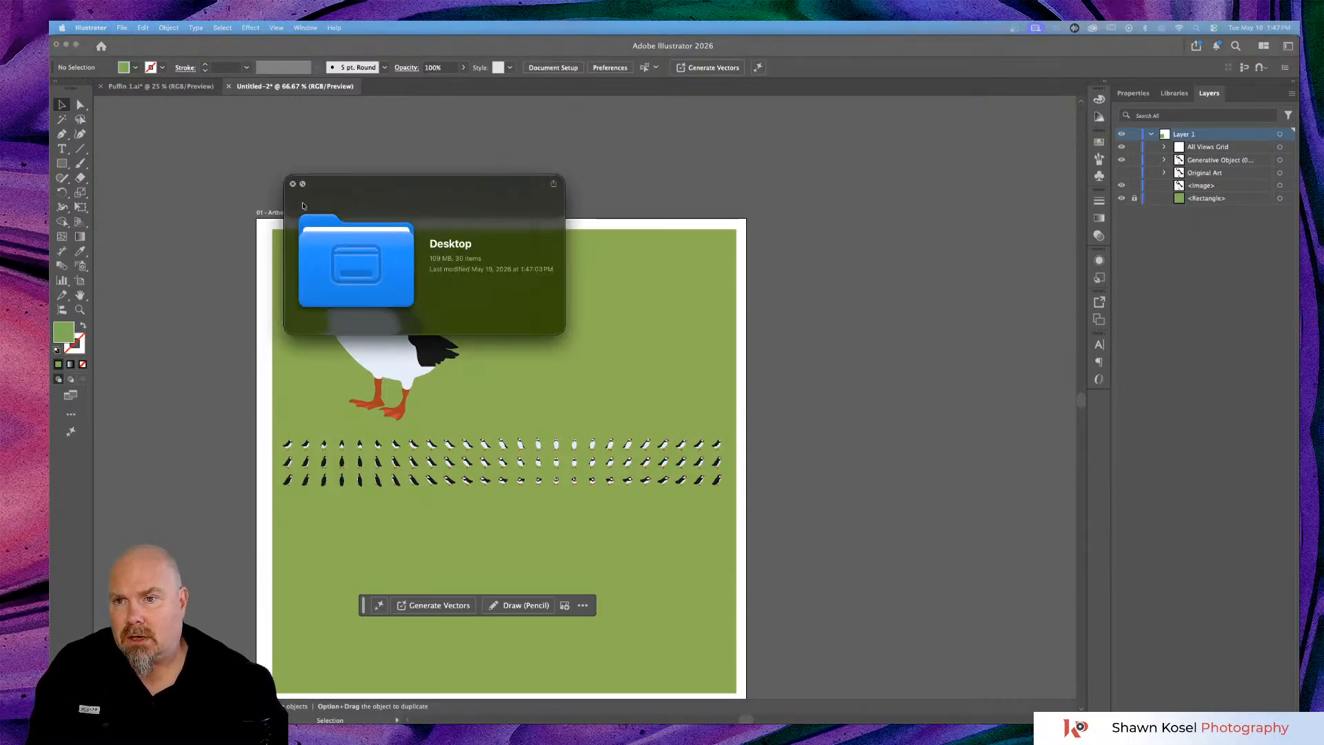
click(292, 184)
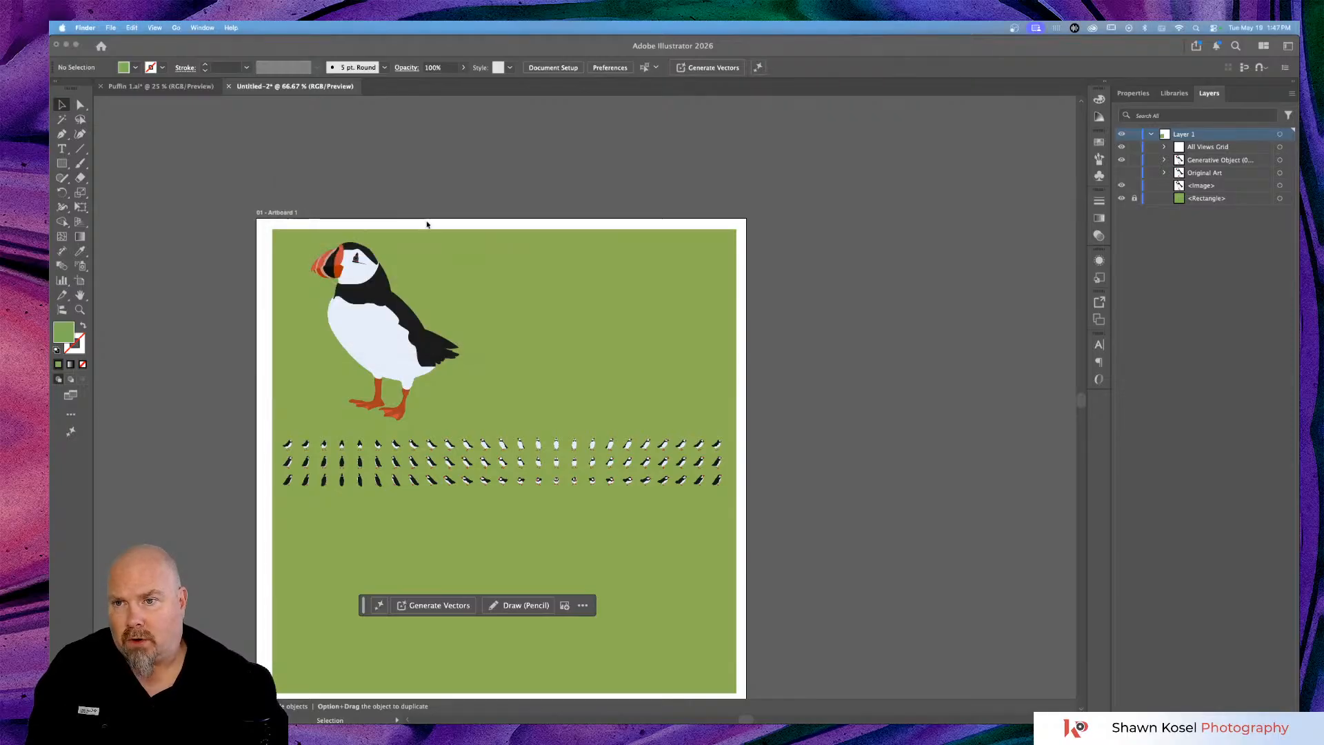
scroll(858, 245, down, 3)
scroll(858, 245, left, 2)
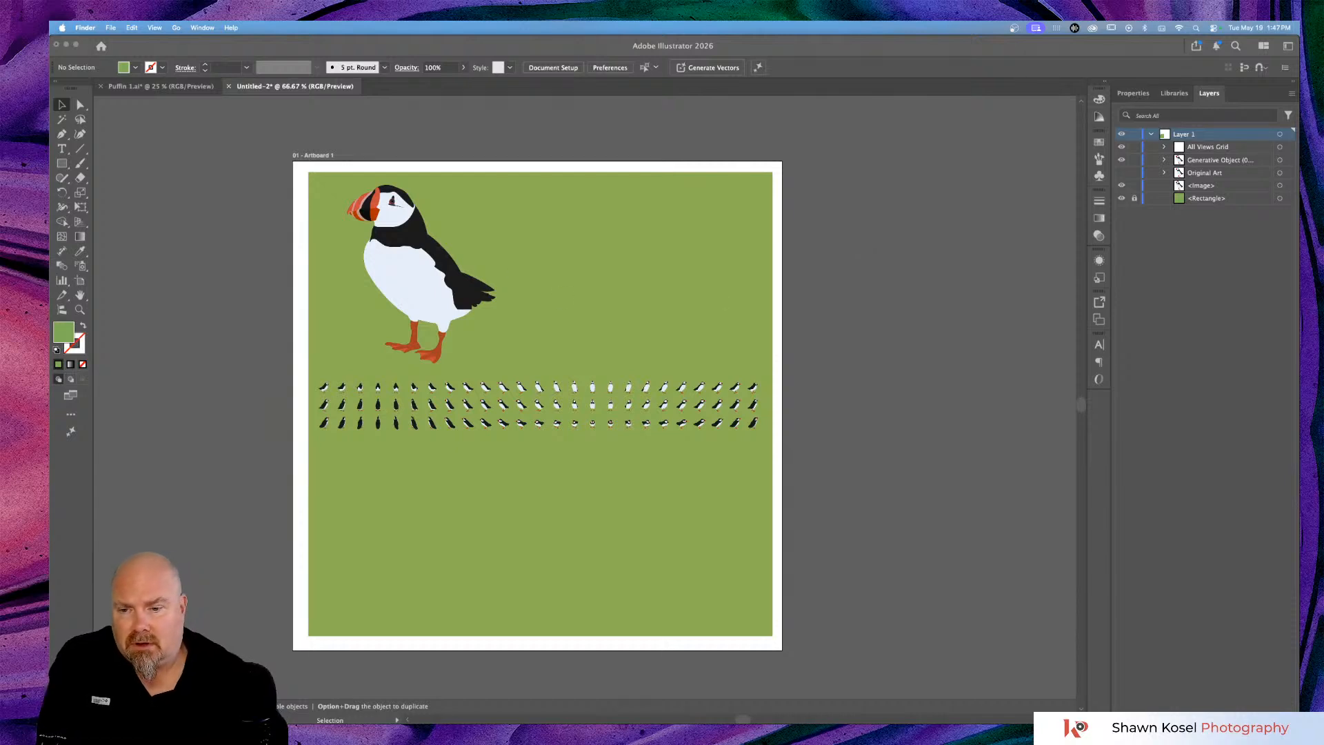
Switch to Photoshop and enlarge its window to fill the screen.
mouse_move(742, 737)
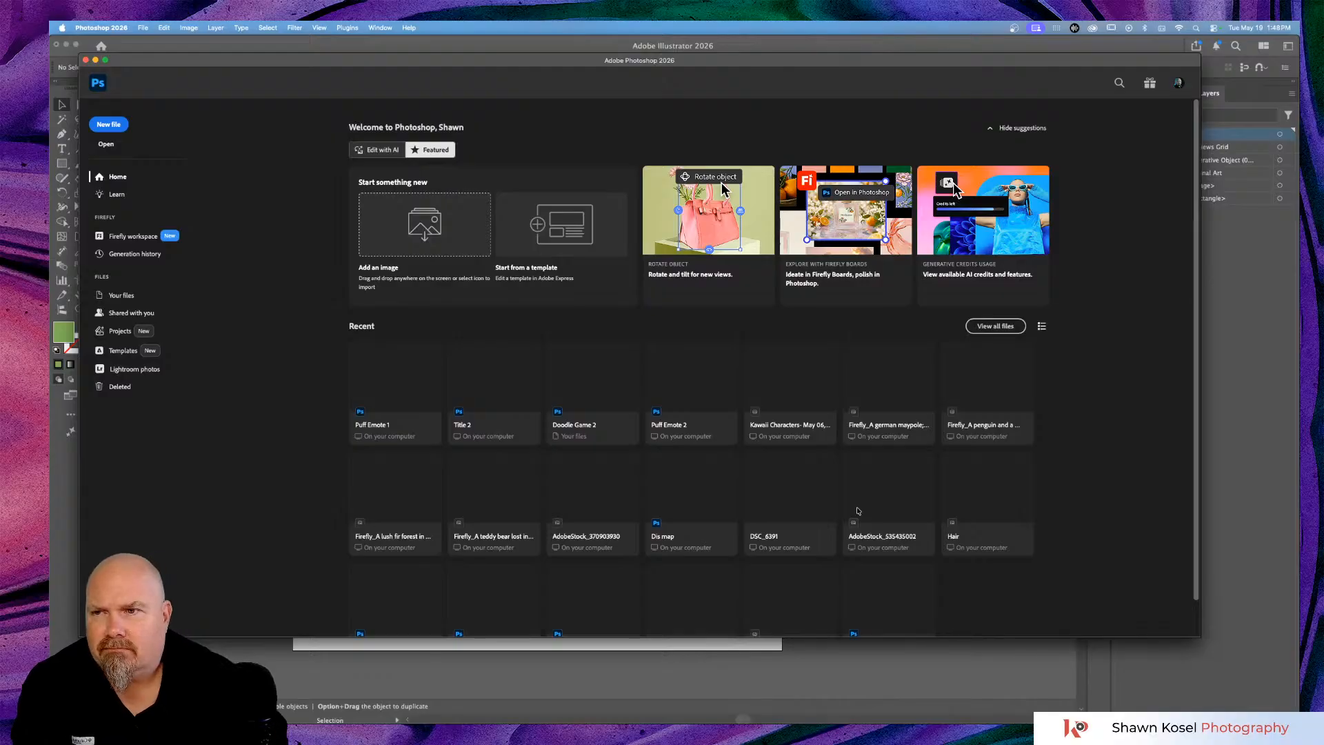
click(573, 49)
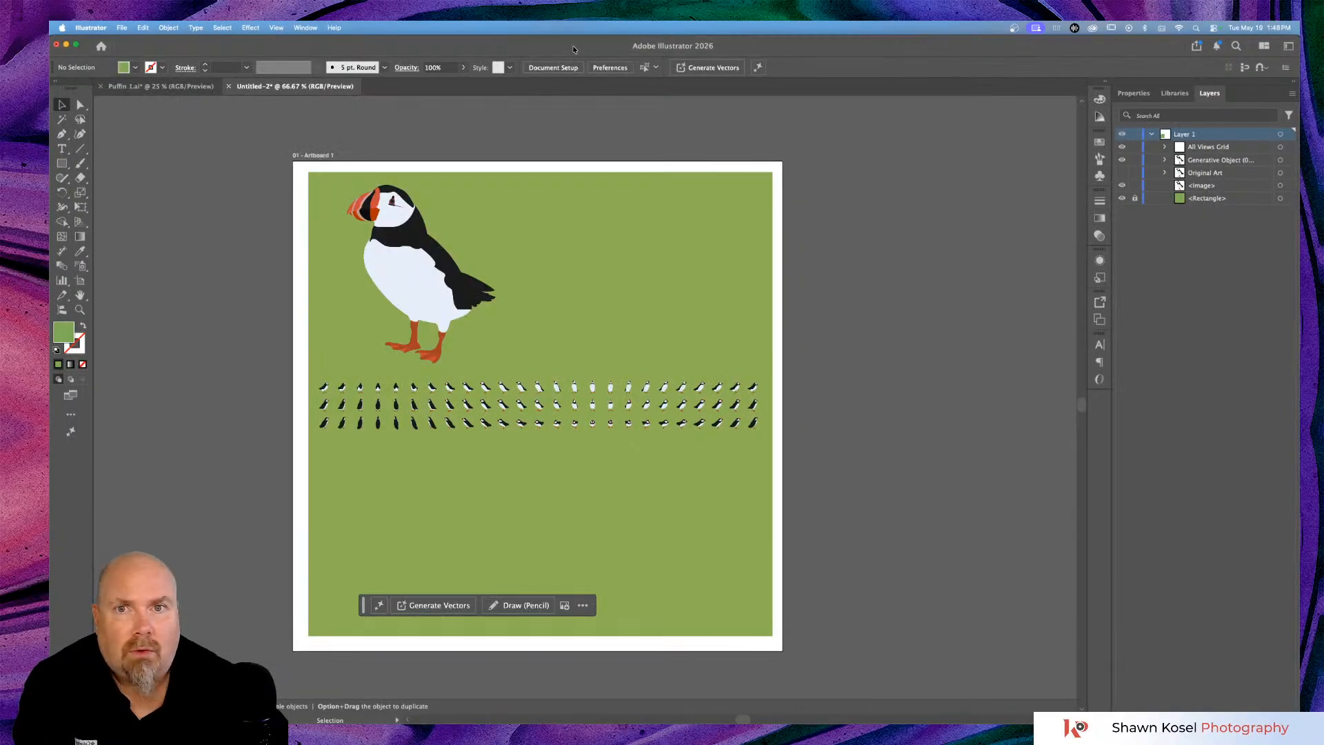
mouse_move(640, 713)
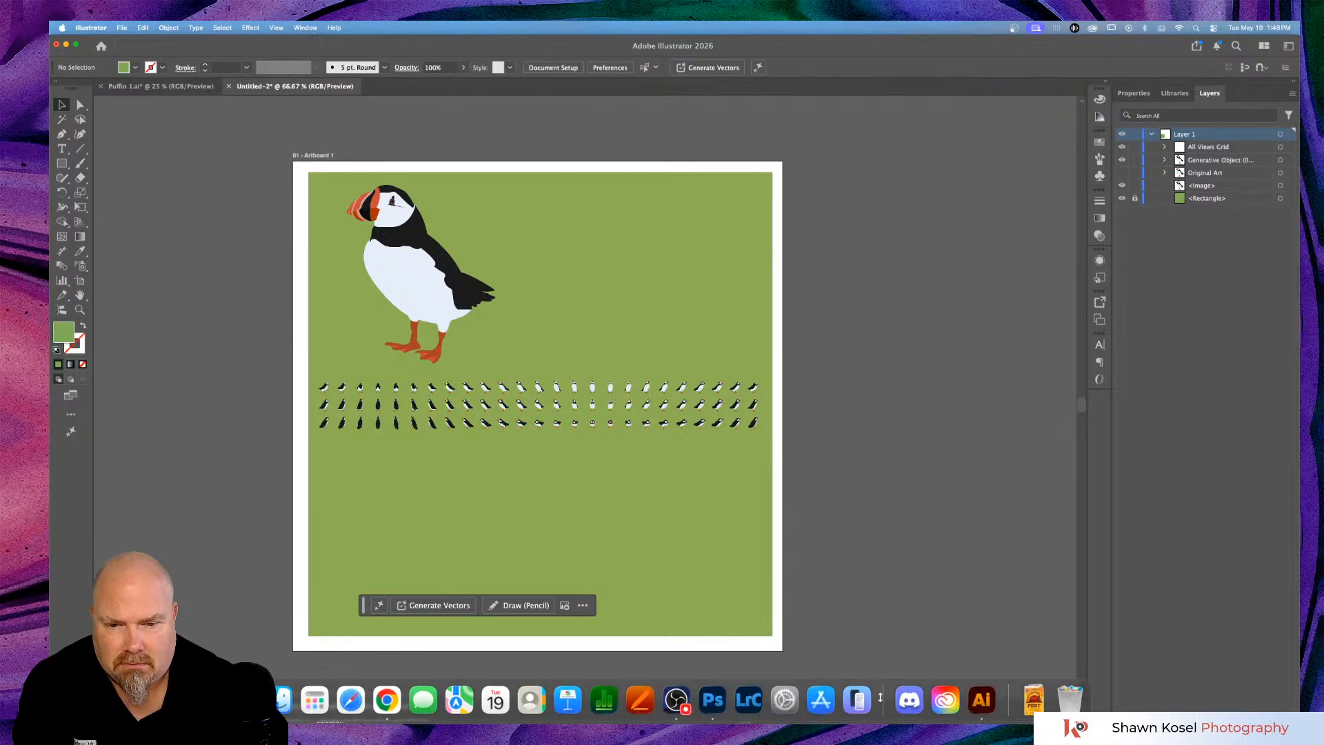
click(709, 698)
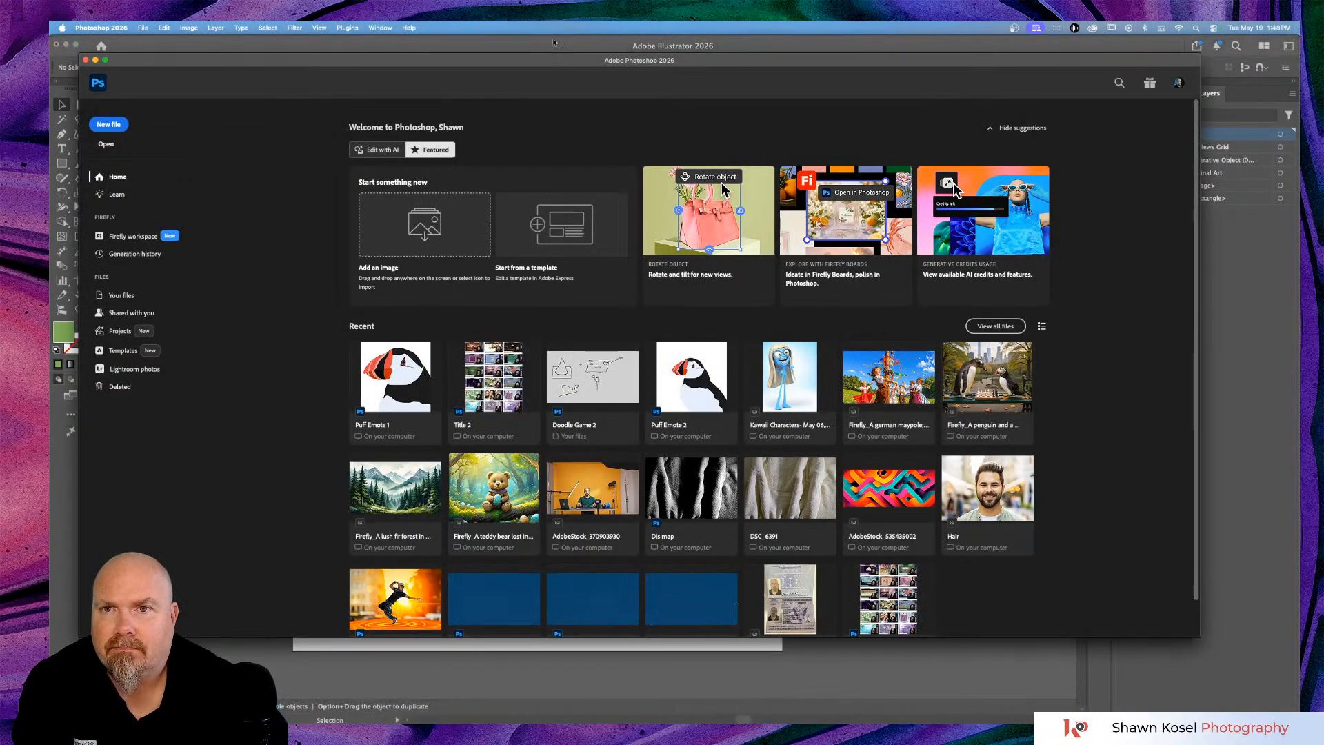
double_click(511, 61)
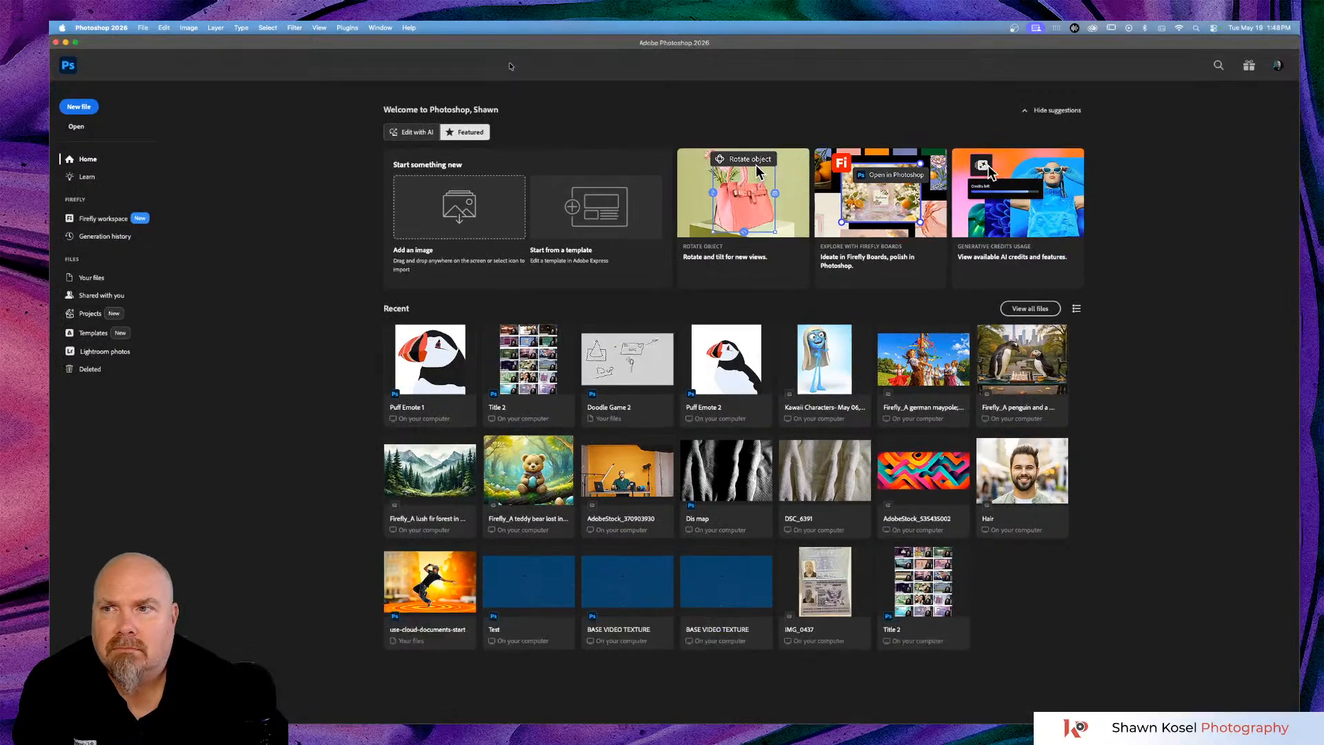
click(85, 106)
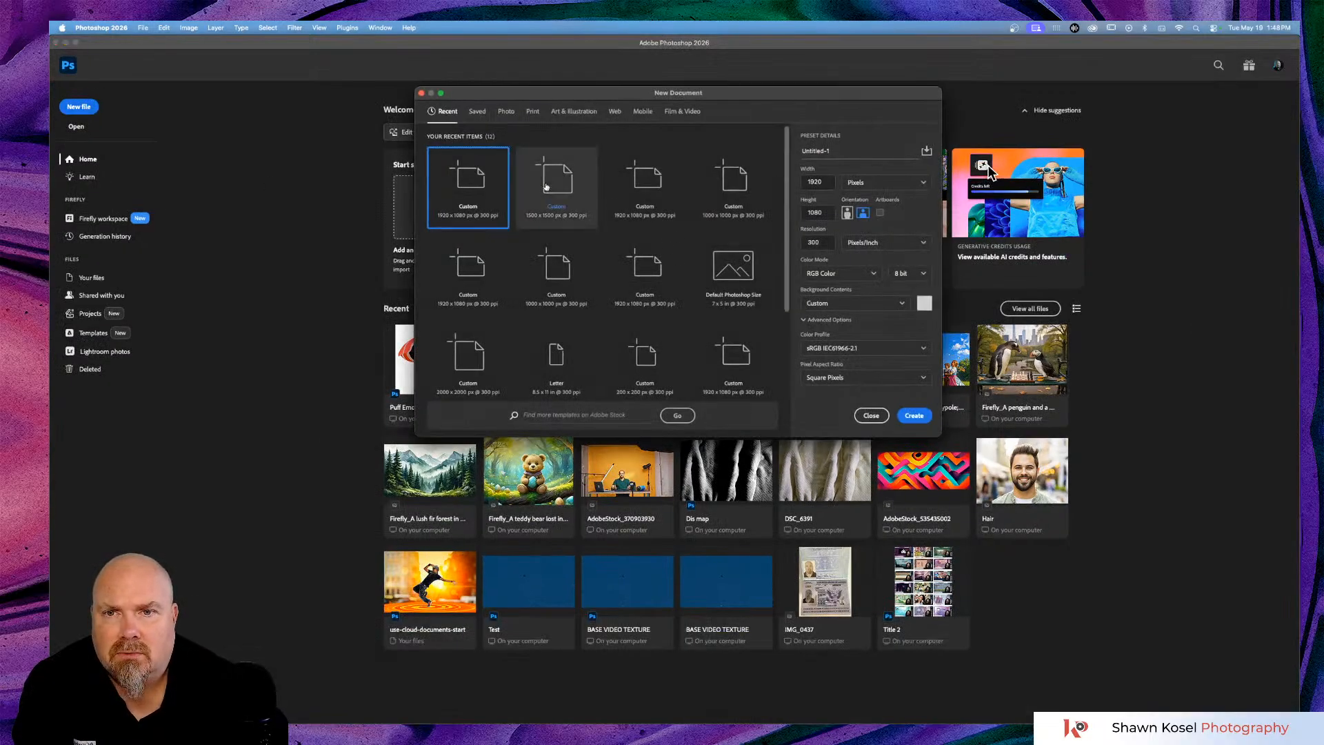
click(917, 415)
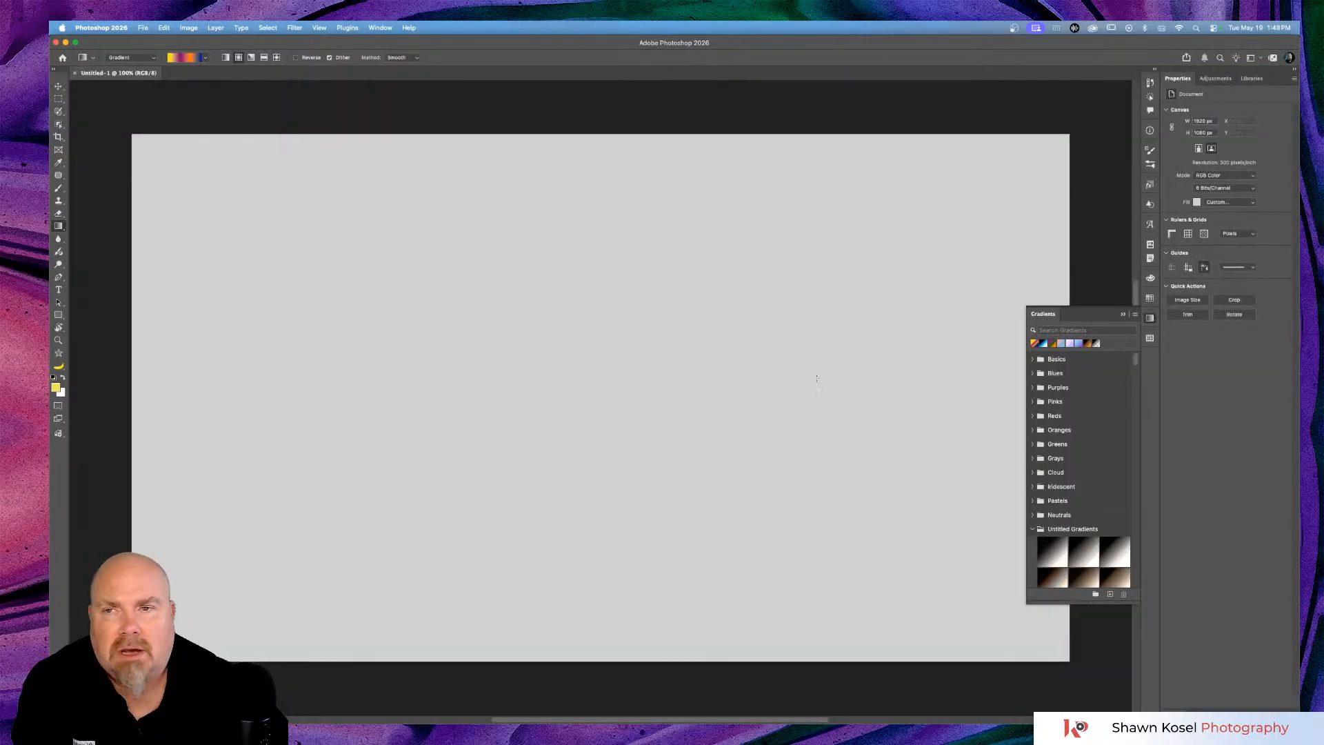
click(74, 73)
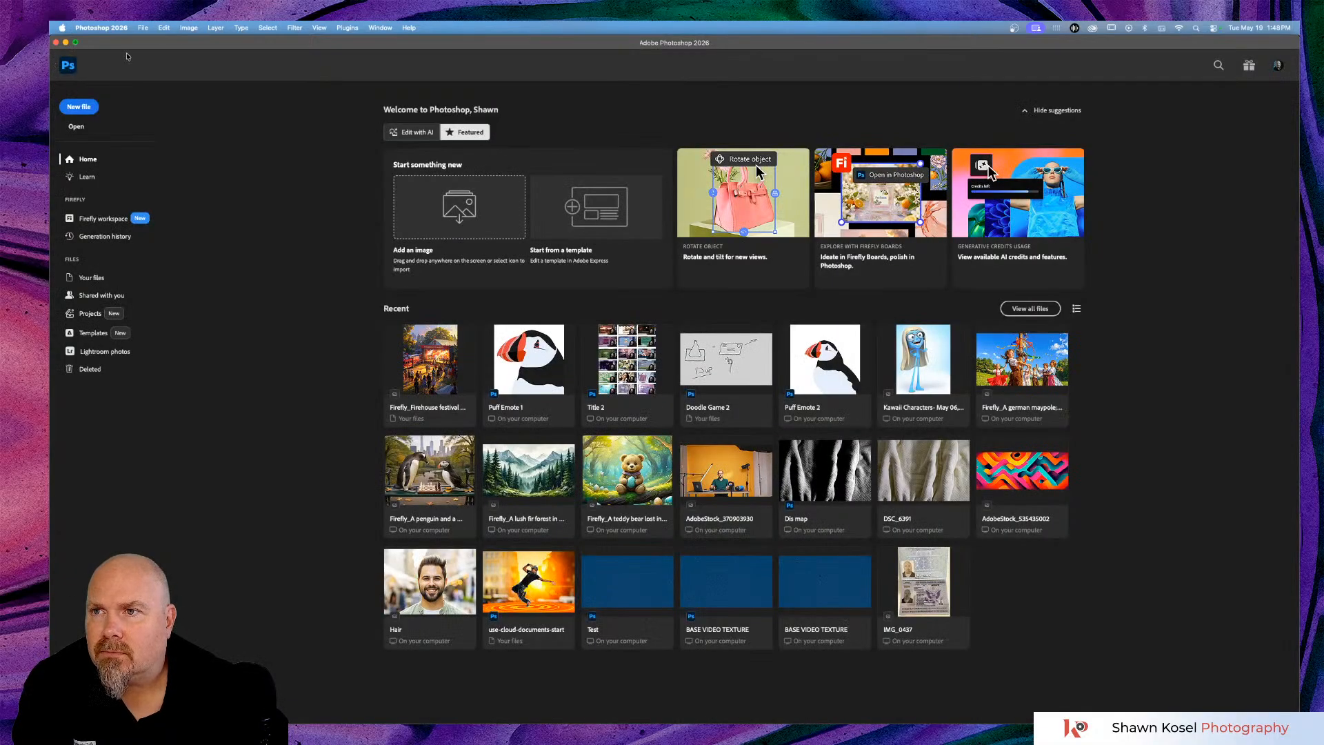
Create a new RGB document of 1500 × 1500 pixels at 300 pixels/inch.
click(80, 105)
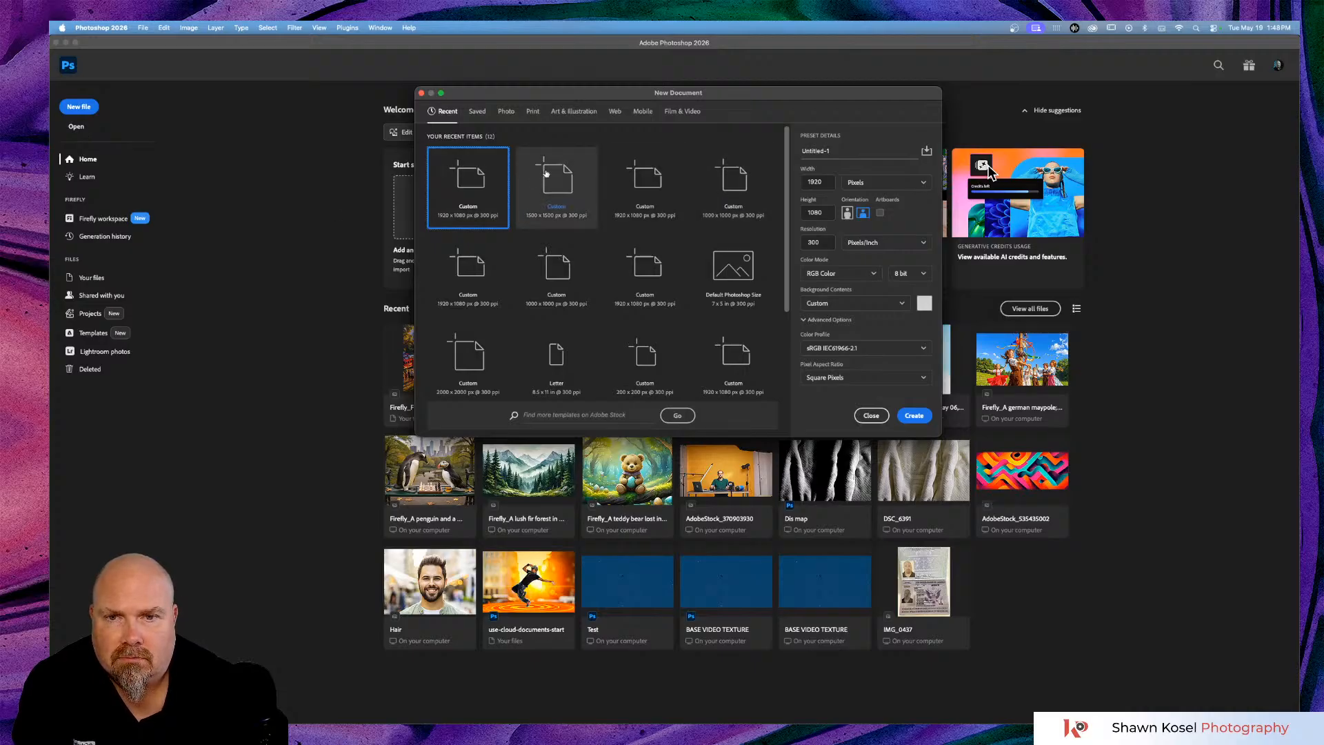
click(544, 173)
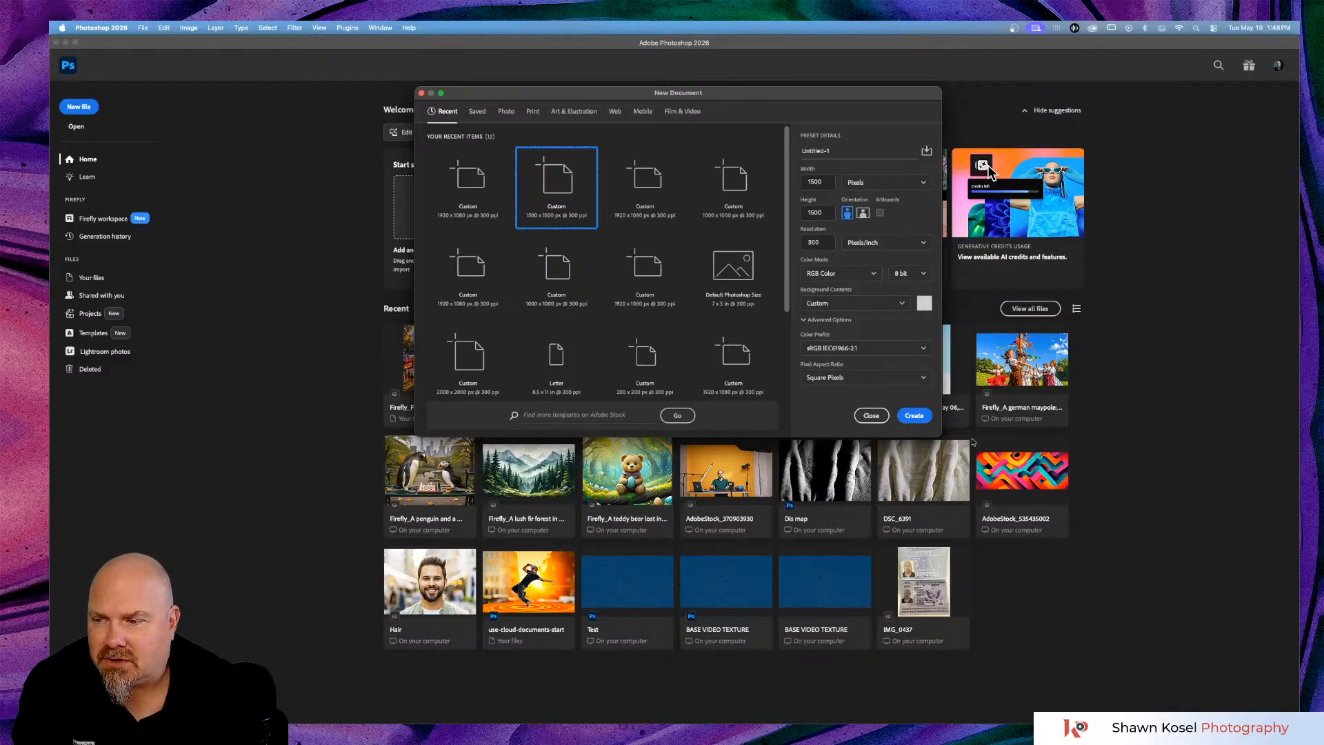
click(914, 415)
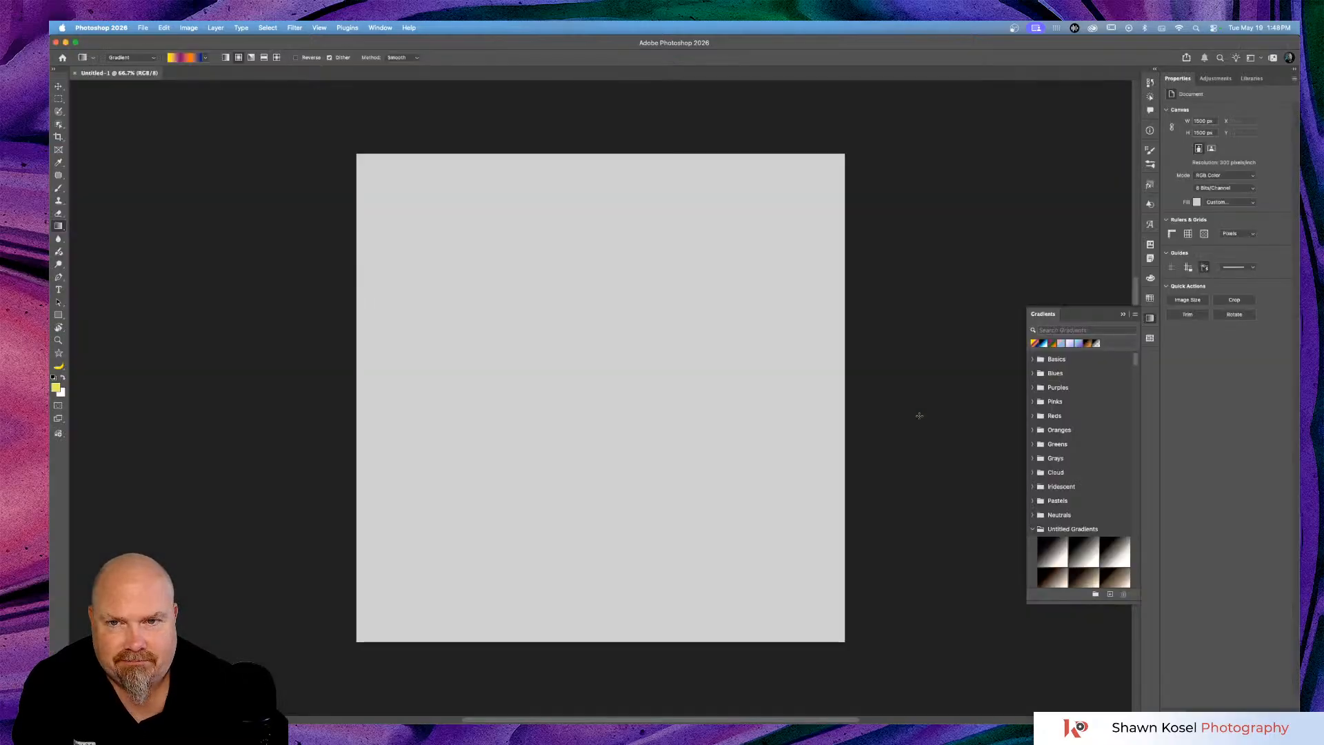
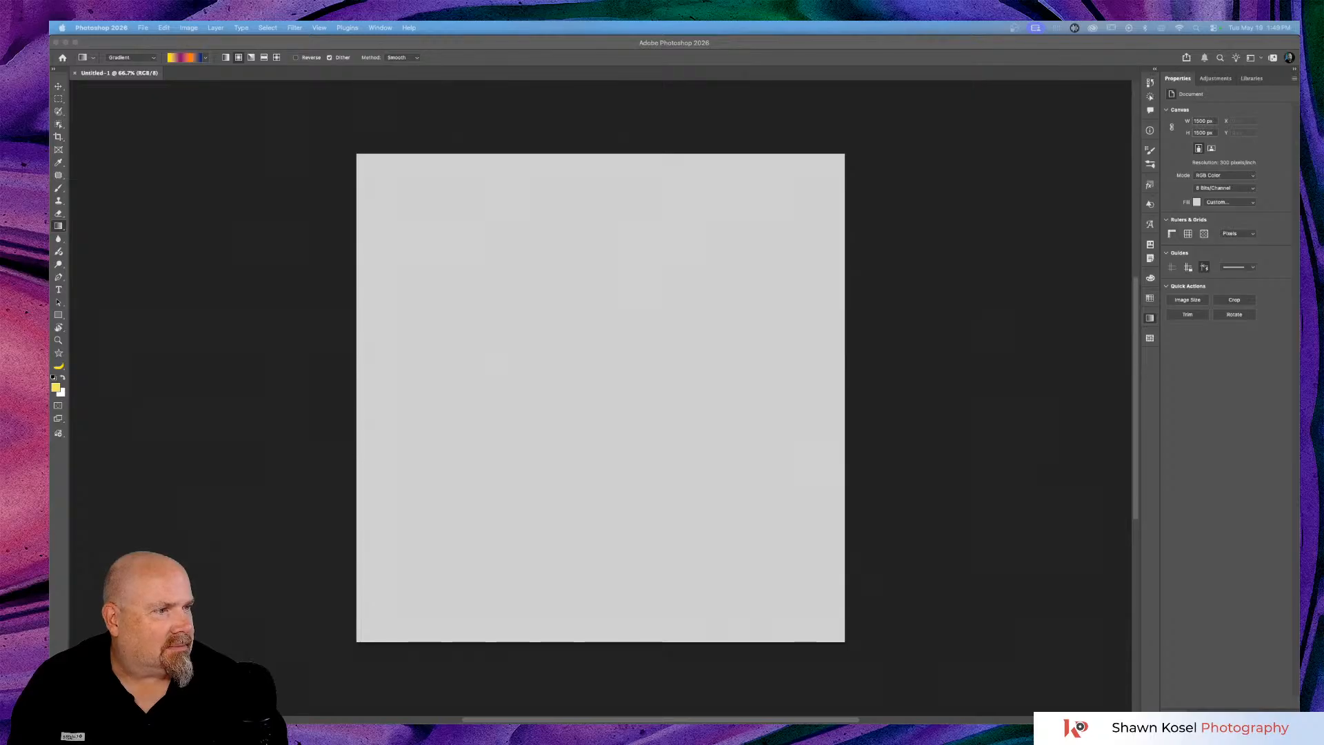
Place the exported puffin image Asset 63 into the blank document, centred and at its fitted size.
drag(1323, 410, 550, 383)
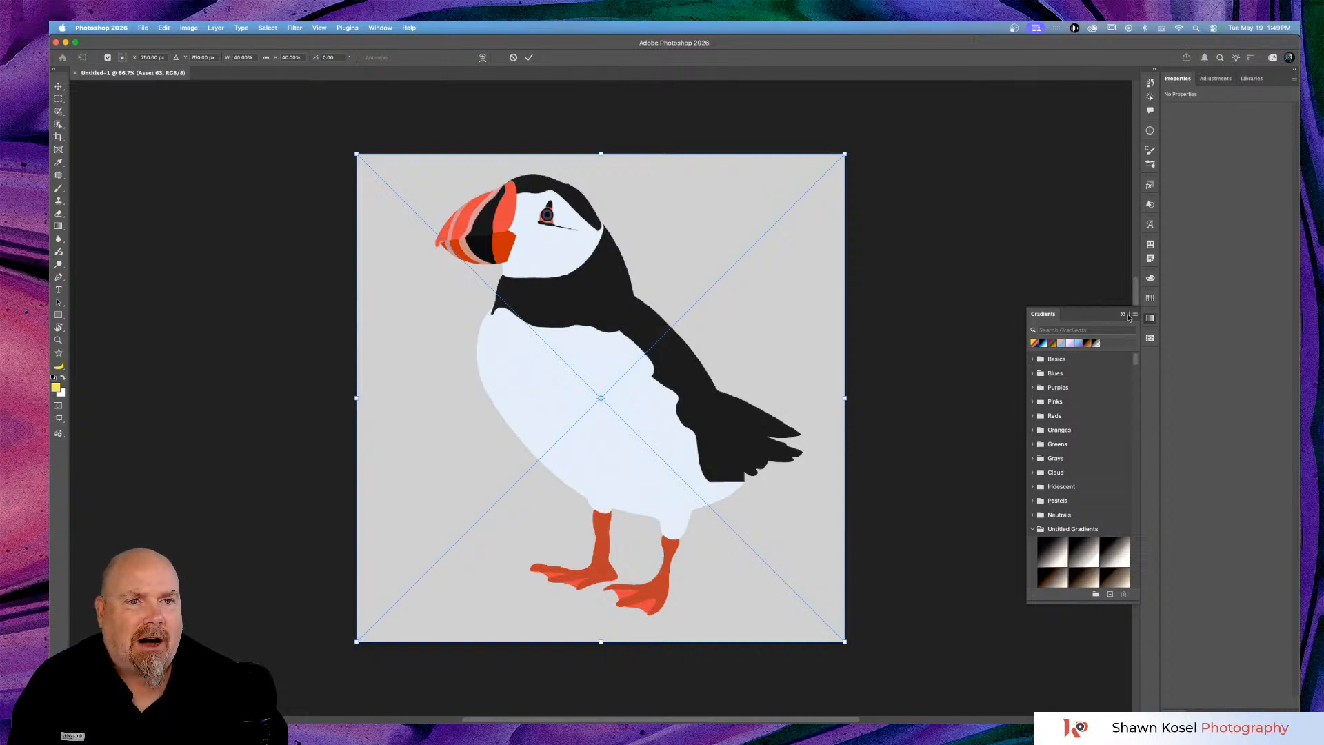
click(1124, 316)
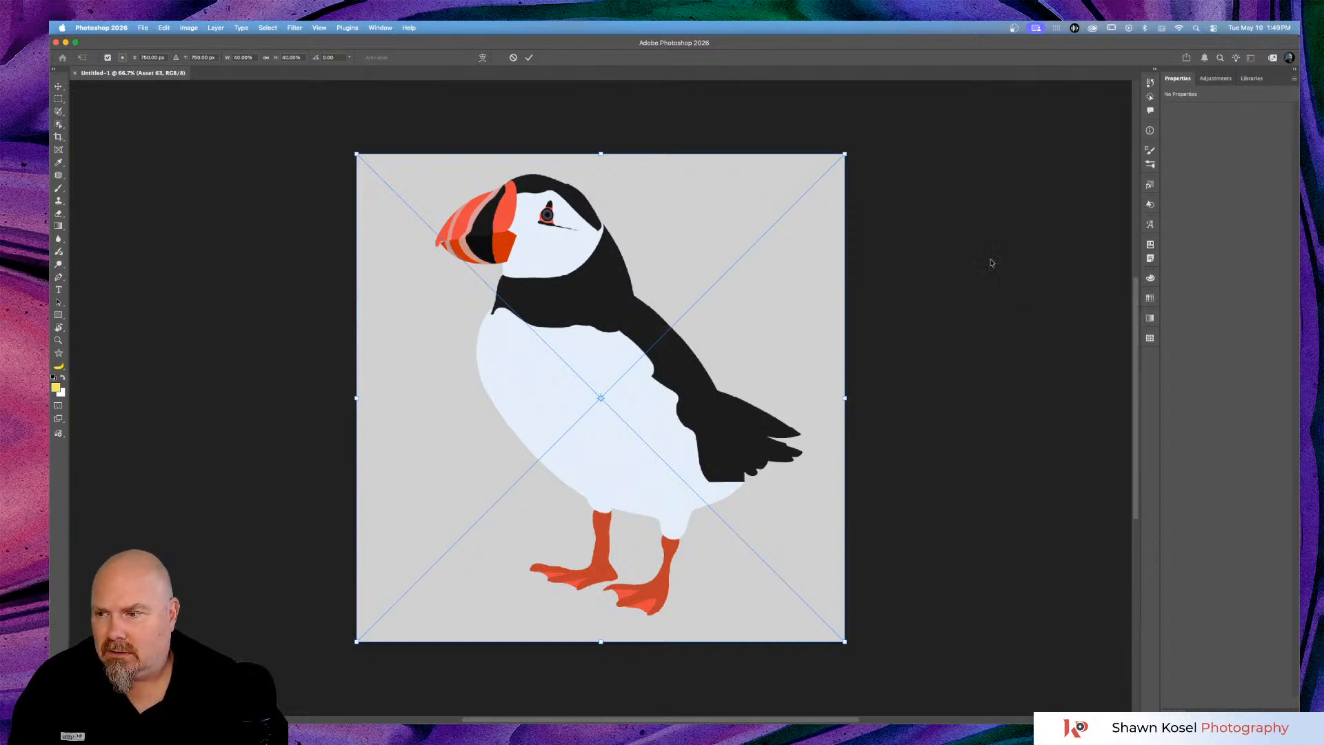
key(Return)
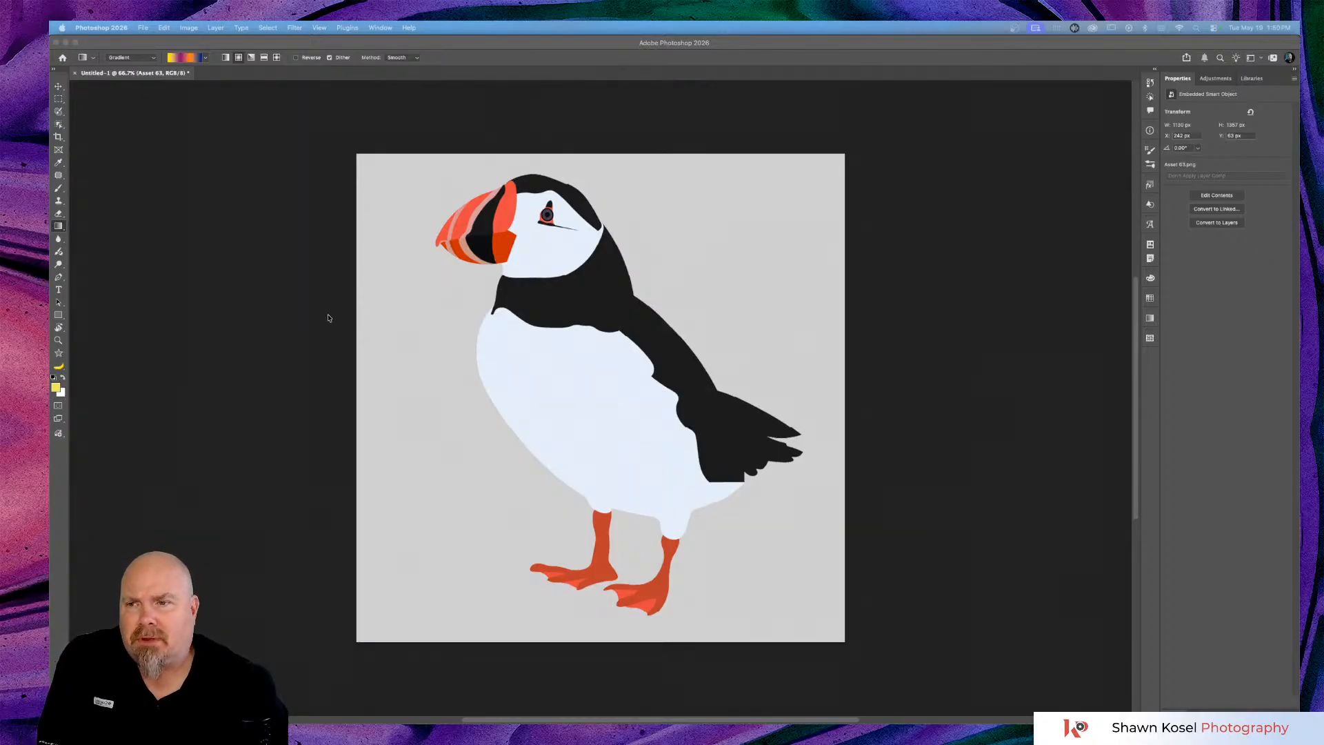
click(56, 315)
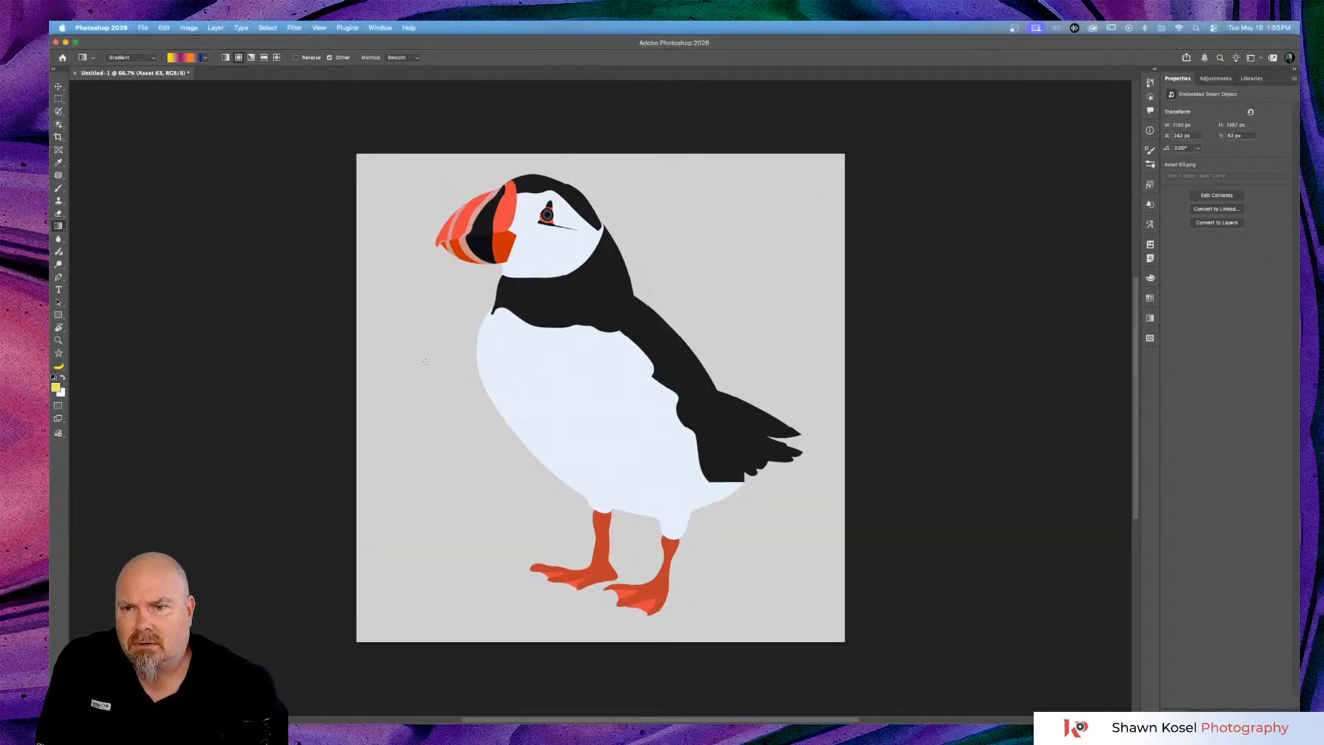
drag(381, 327, 532, 492)
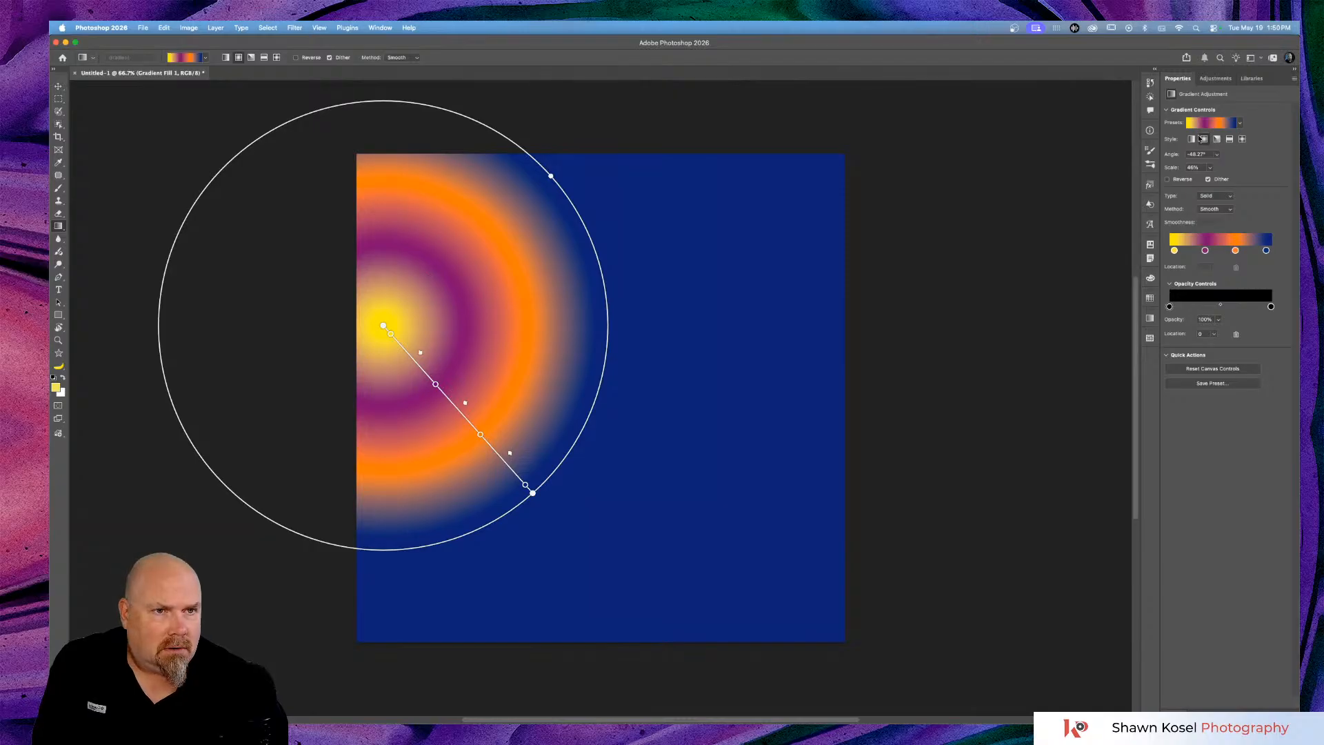
click(1192, 139)
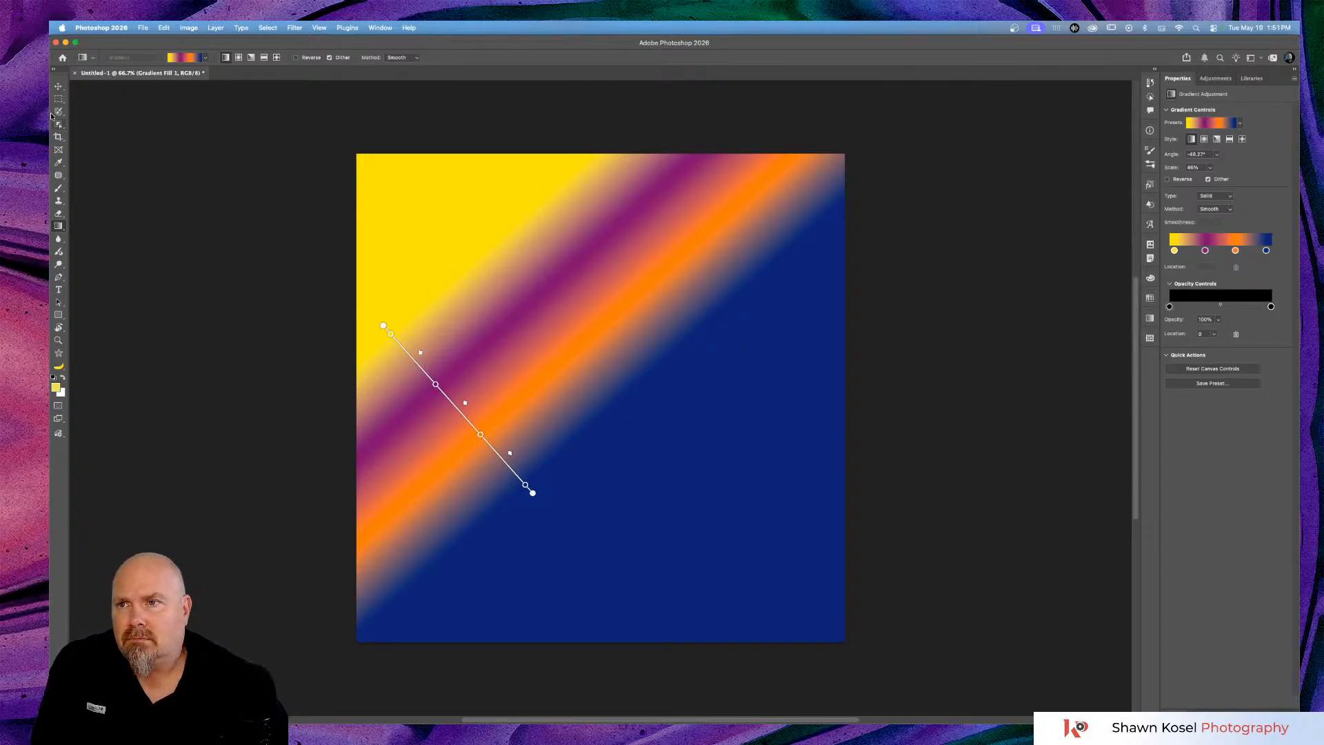
click(58, 87)
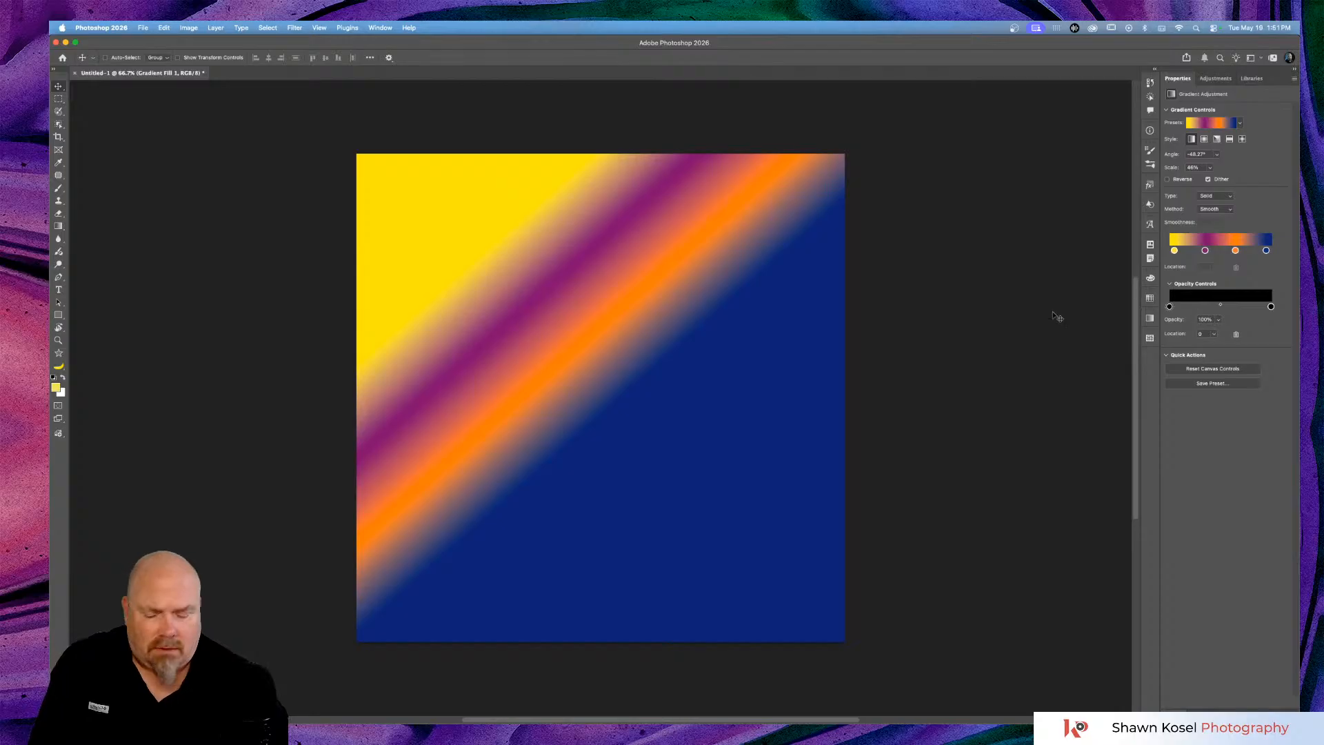
key(super+z)
key(super+z)
key(super+z)
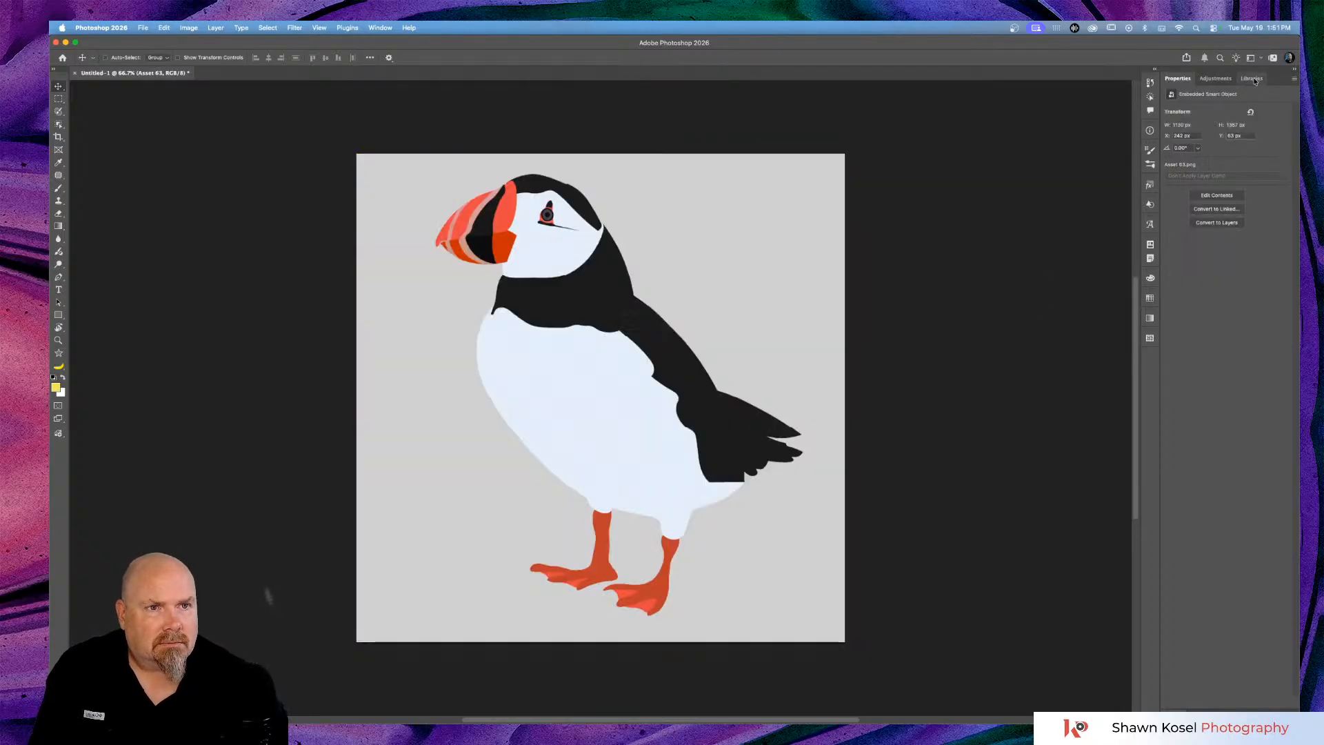
Add a new layer above the puffin and draw a rectangle shape about 1100 × 860 px over the bird.
click(1172, 714)
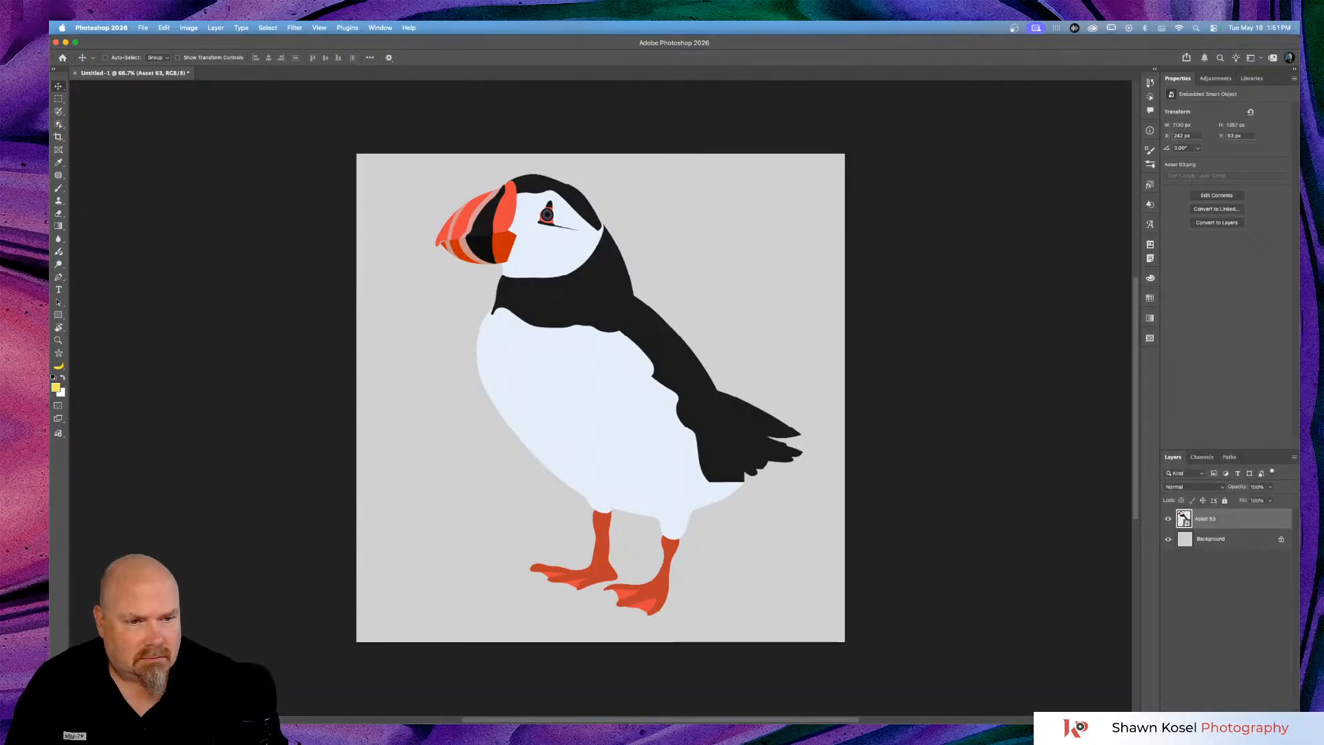
click(1267, 714)
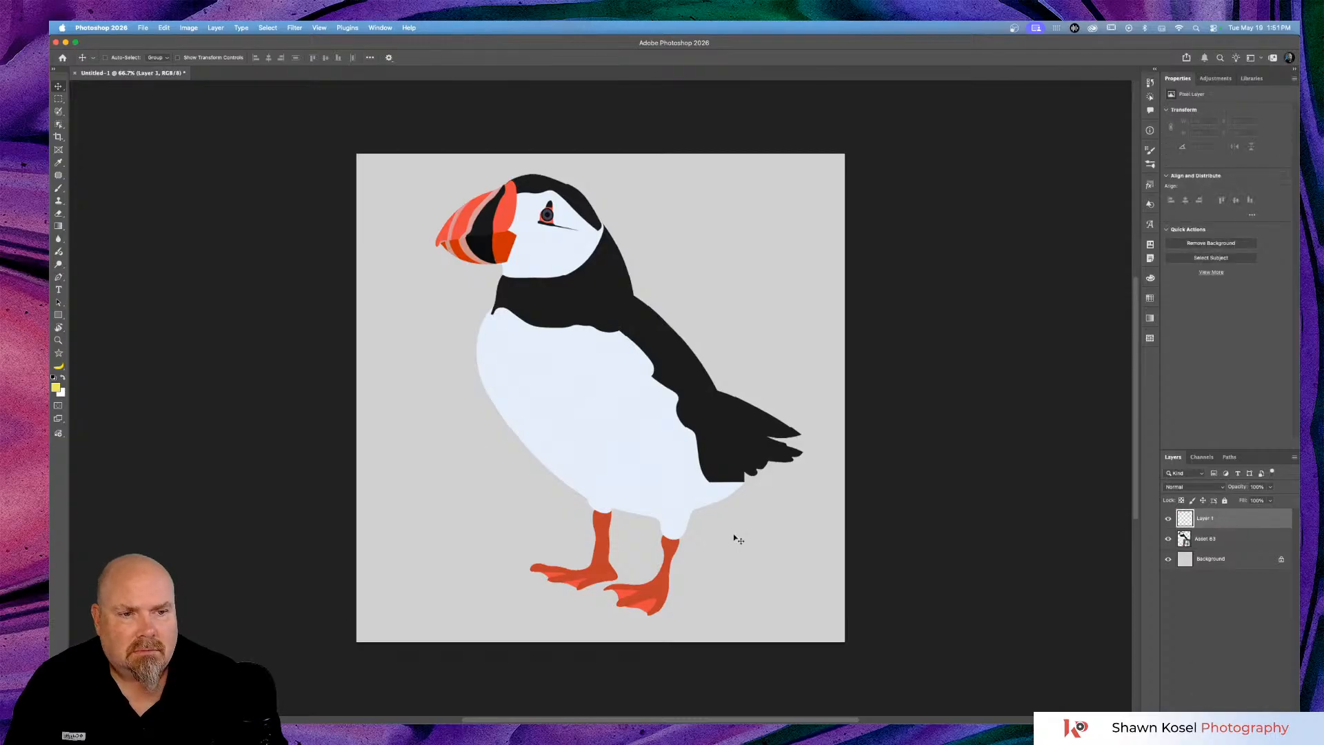
click(58, 313)
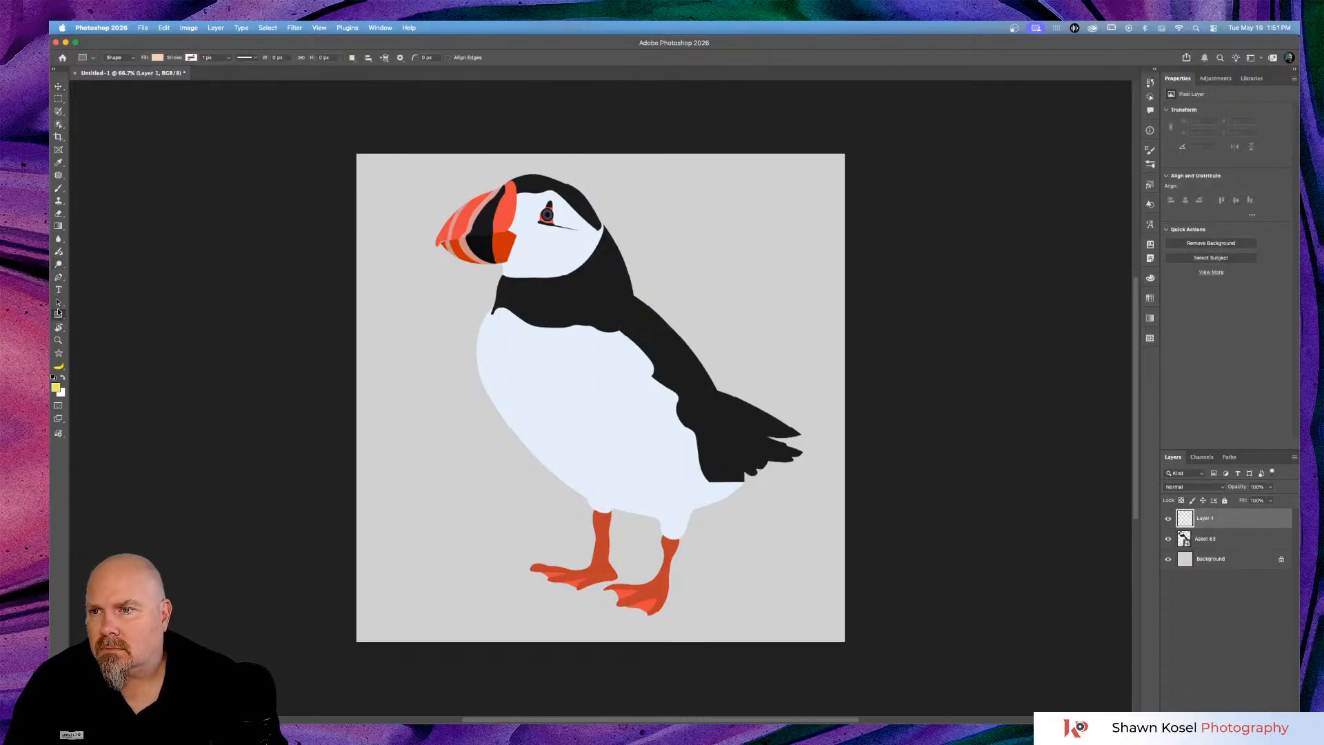
mouse_move(423, 186)
mouse_down()
mouse_move(697, 379)
mouse_move(786, 449)
mouse_move(781, 466)
mouse_up()
Fill the rectangle with the purple, green and orange preset as a linear gradient.
click(158, 58)
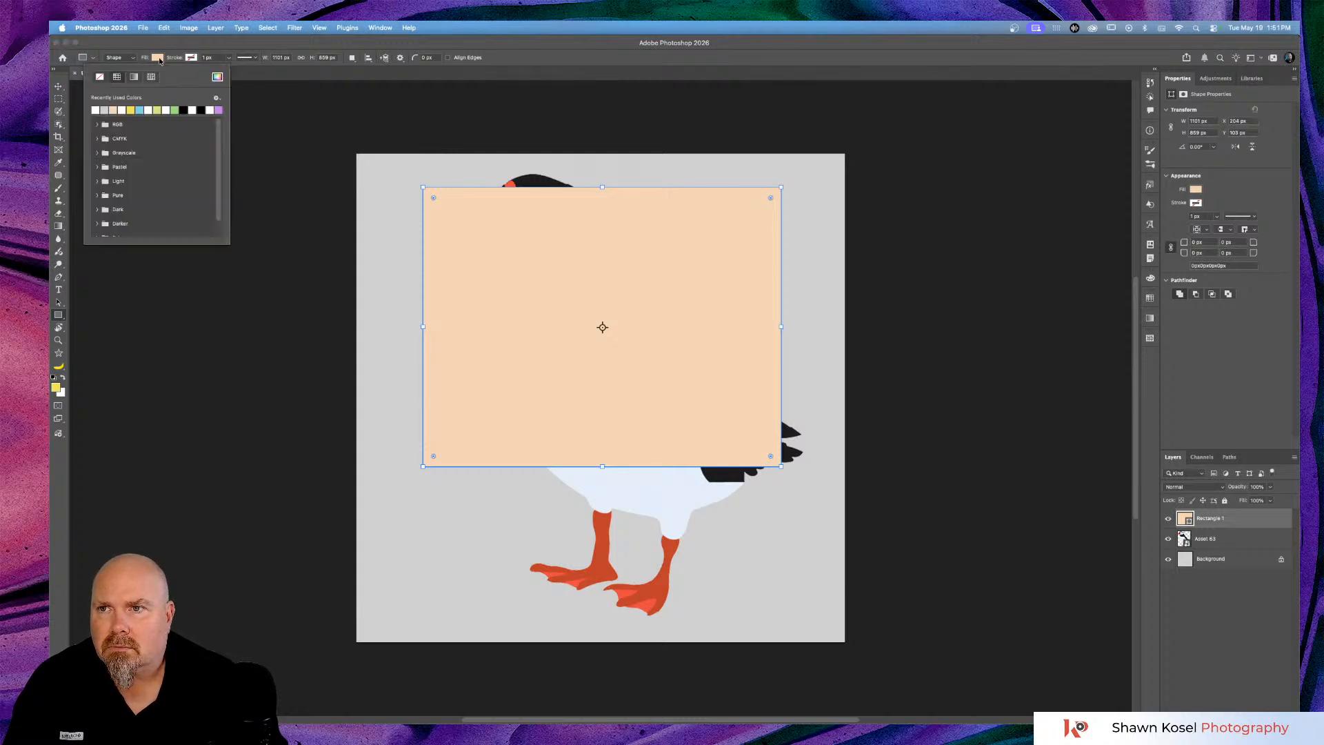
click(168, 45)
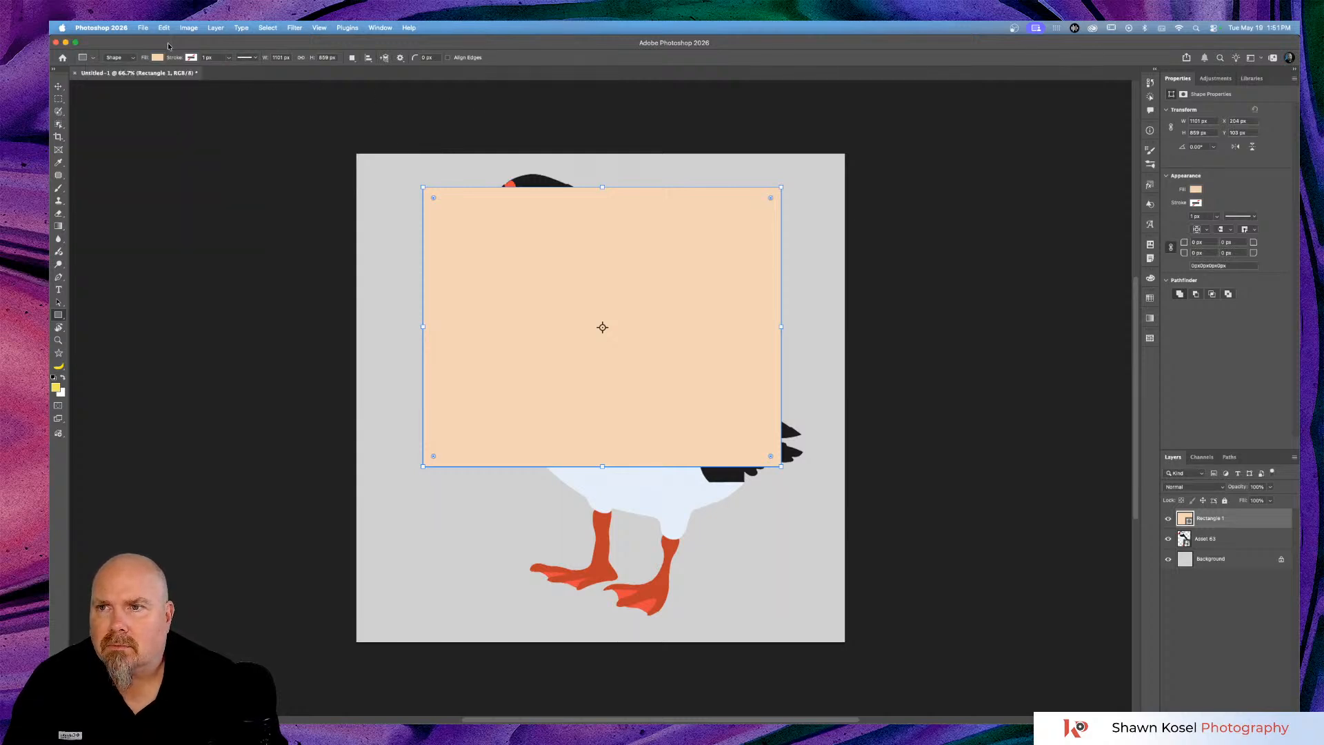
click(1195, 191)
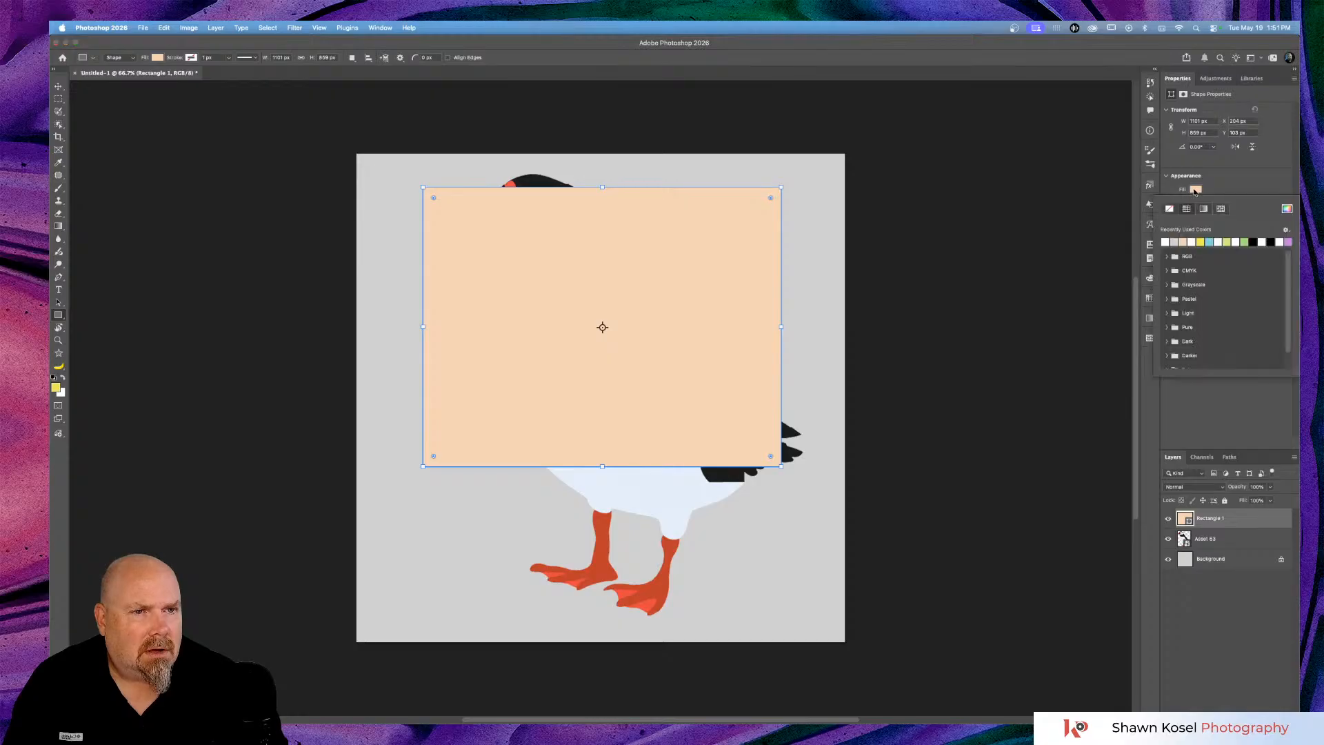
scroll(1217, 286, down, 1)
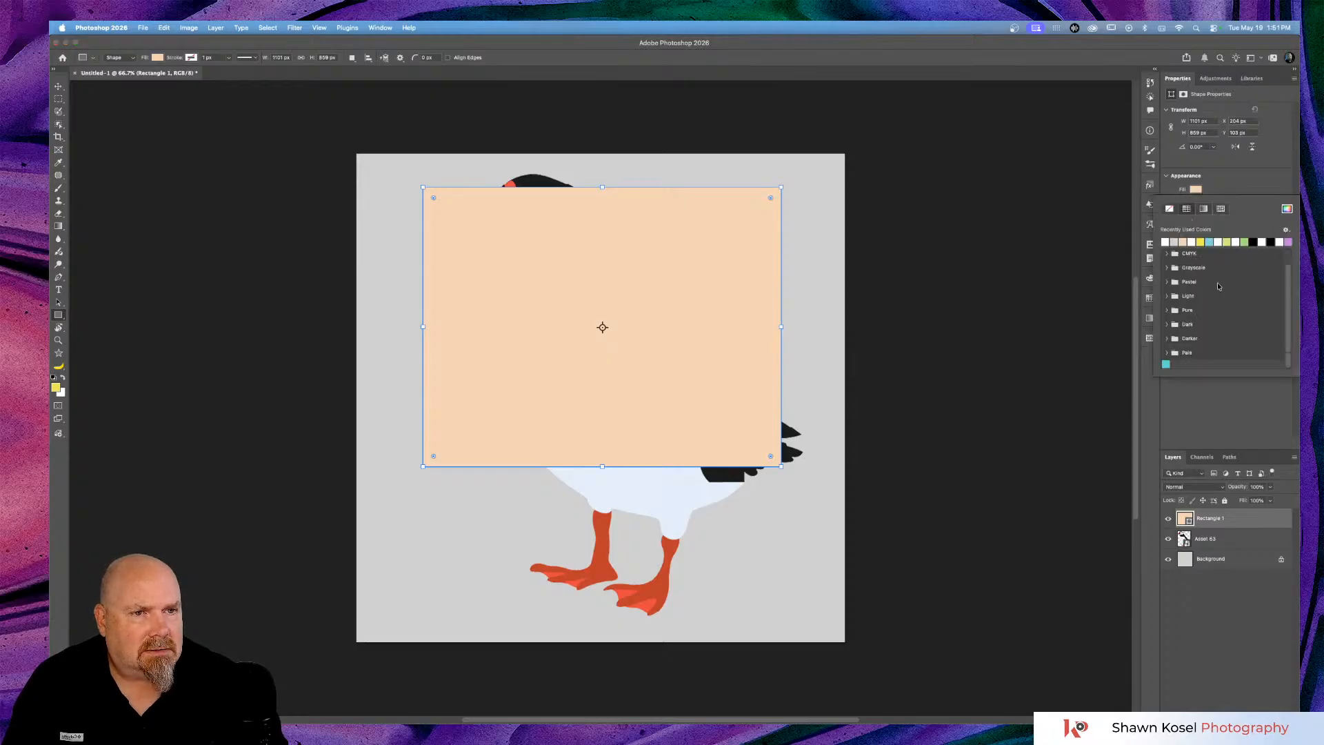
click(1203, 208)
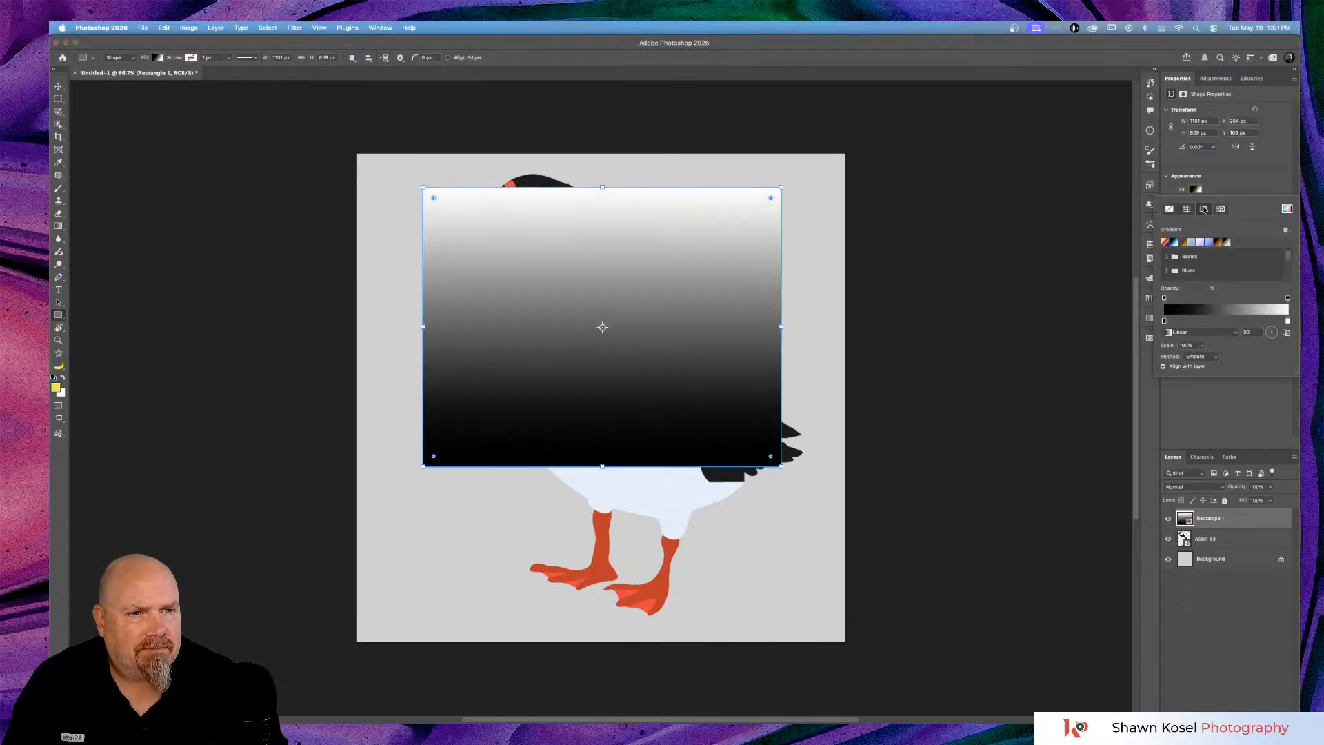
click(1183, 242)
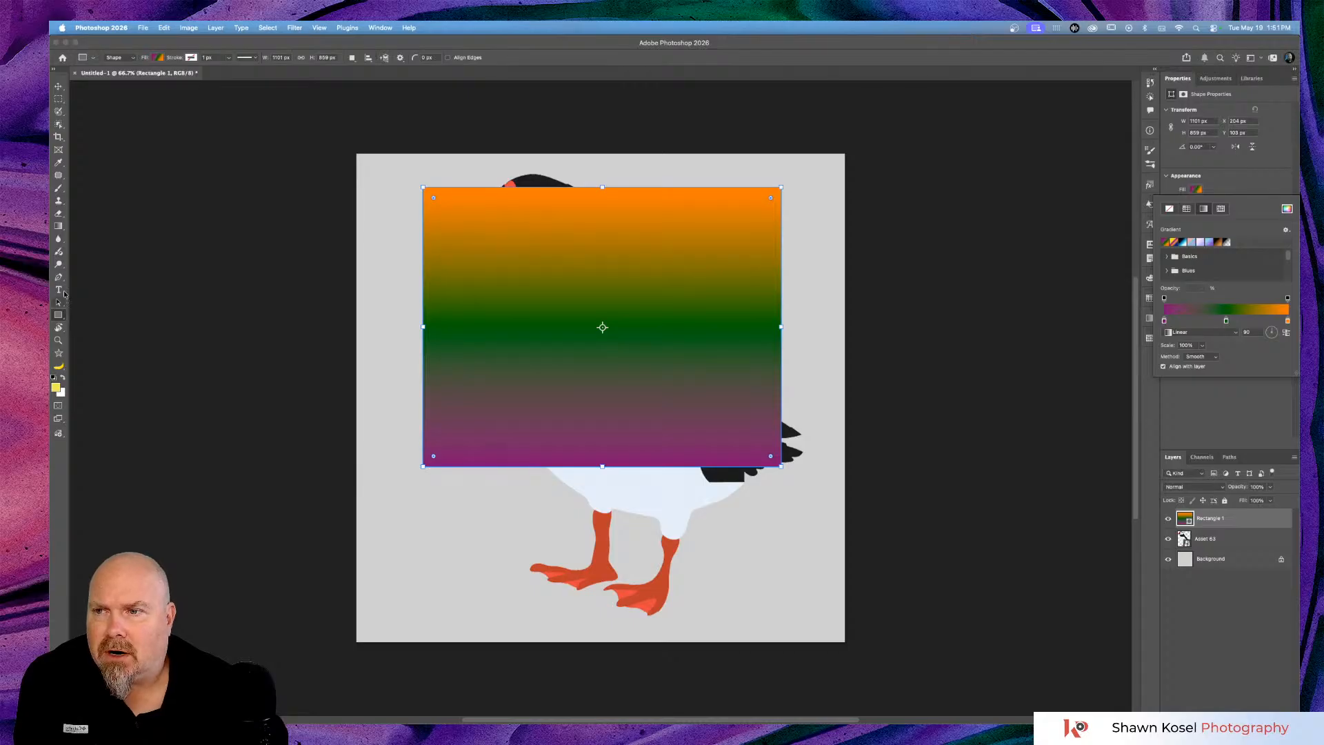
Recolour the middle green stop of the rectangle's gradient to a dark violet, #371d70.
click(60, 225)
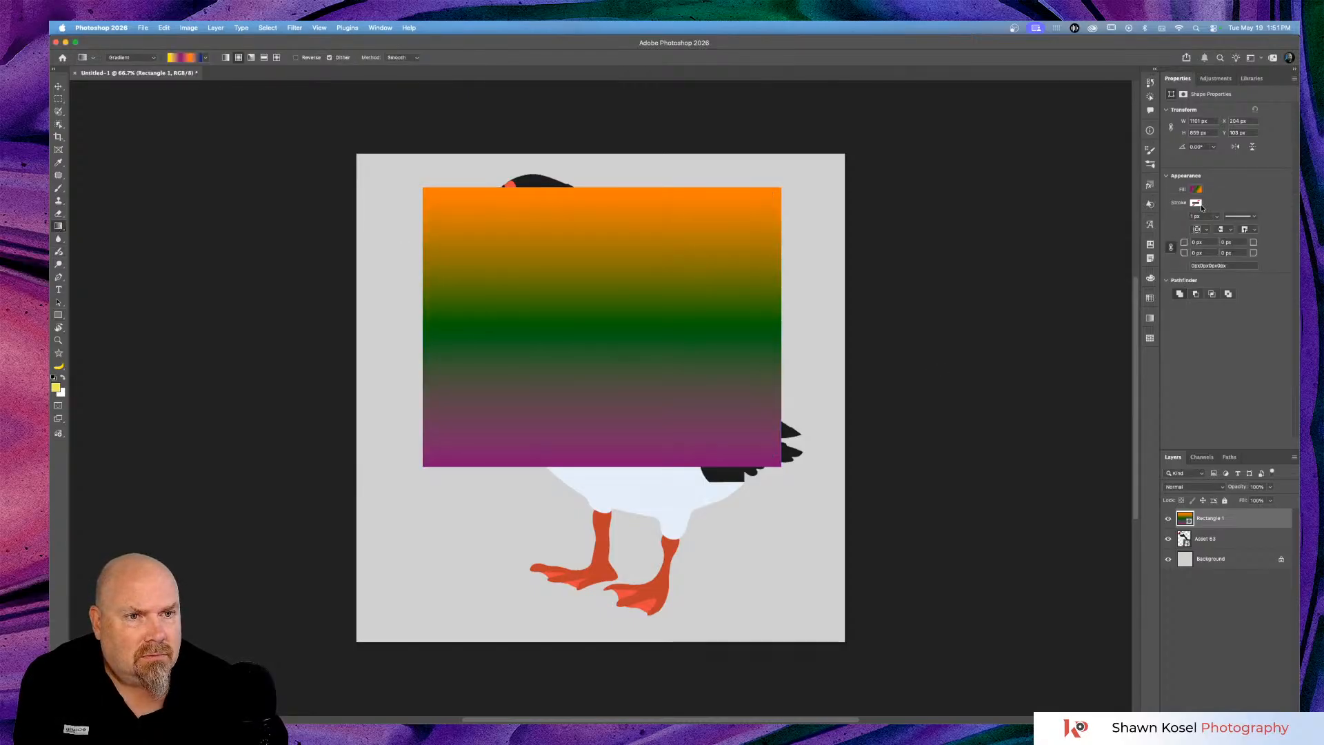
click(1149, 318)
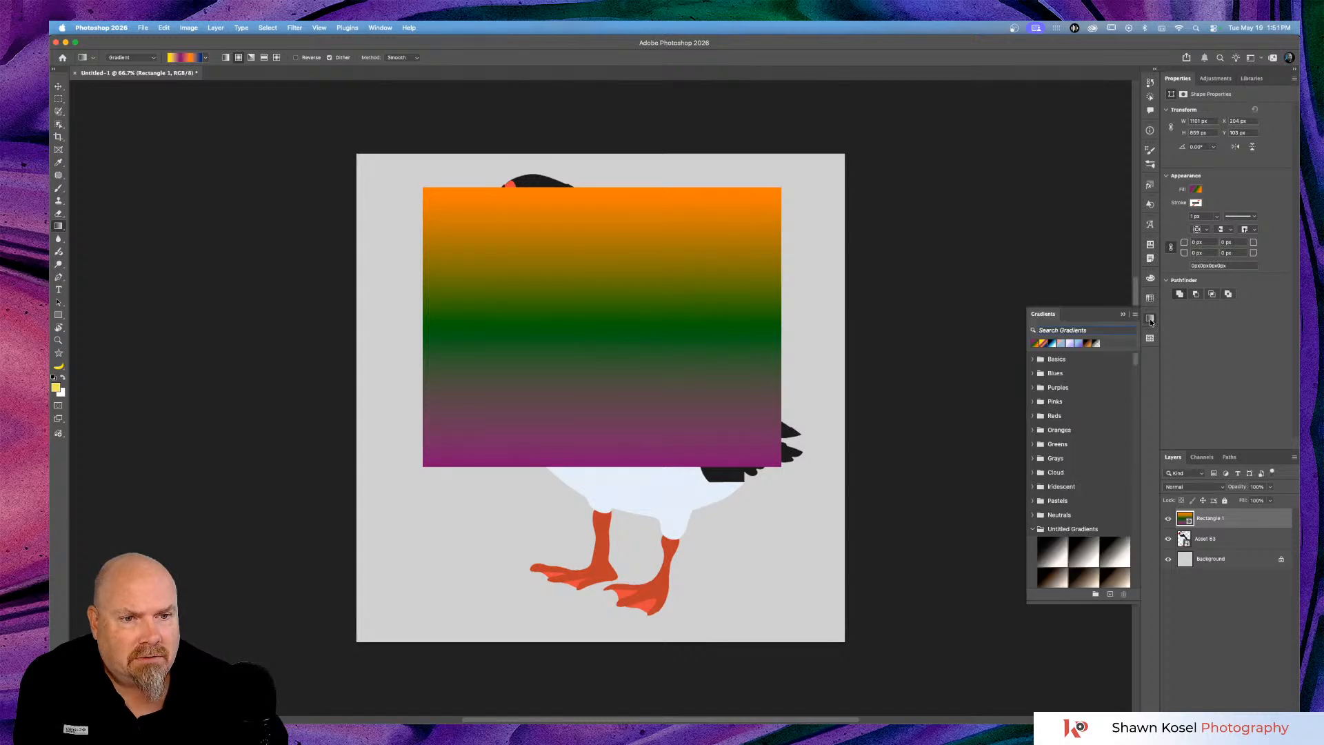
click(1197, 192)
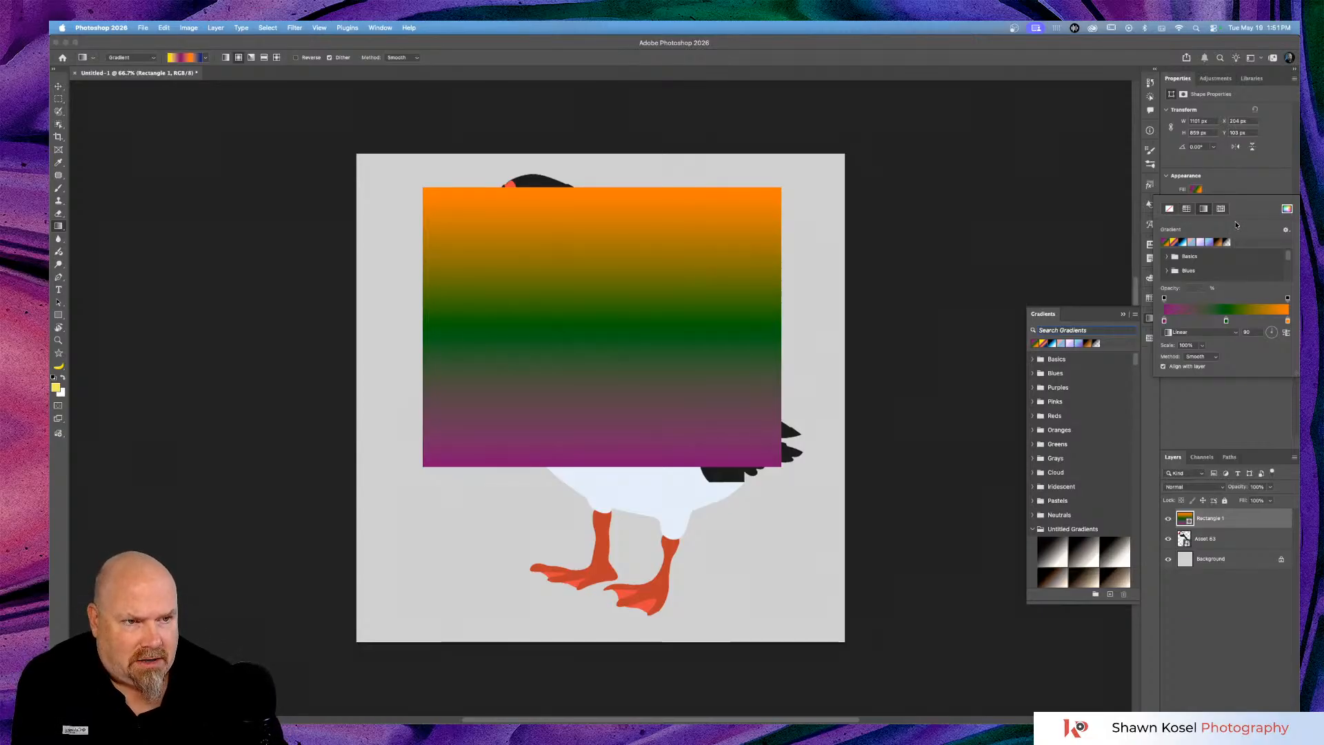
click(1284, 229)
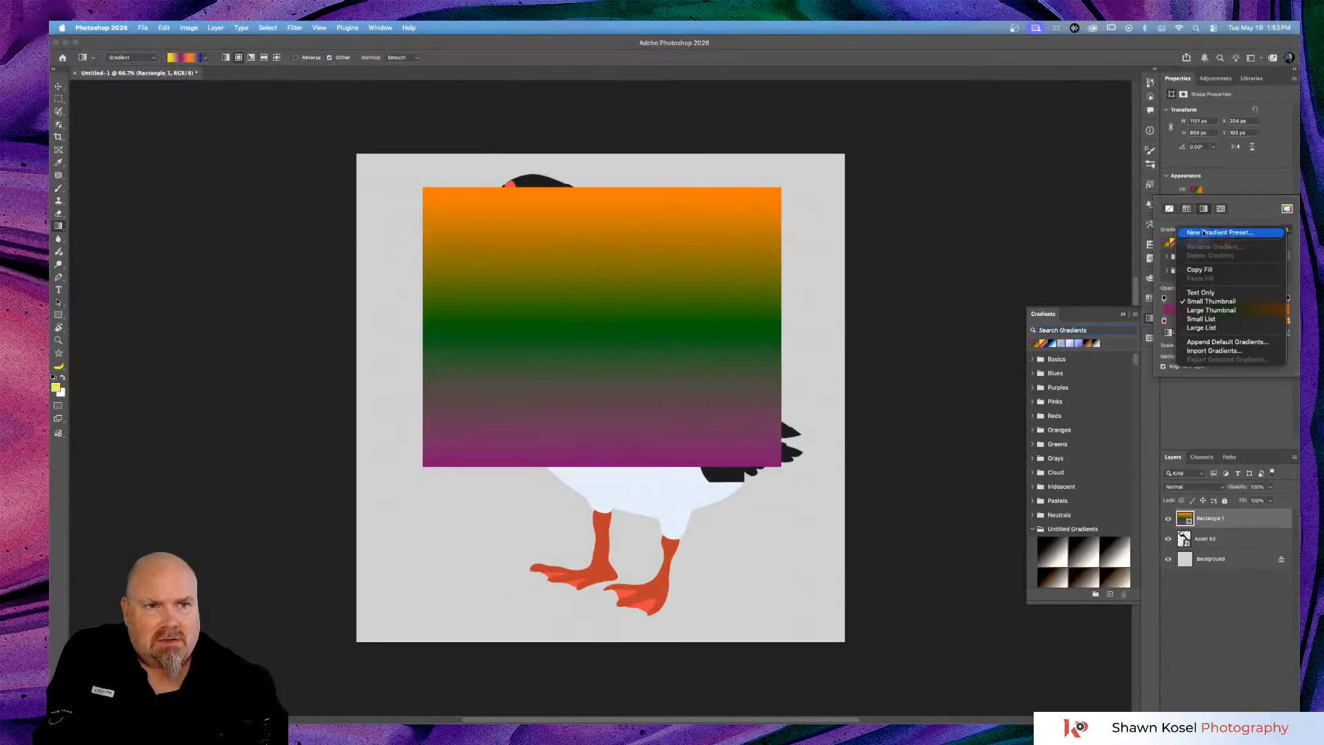
click(1226, 322)
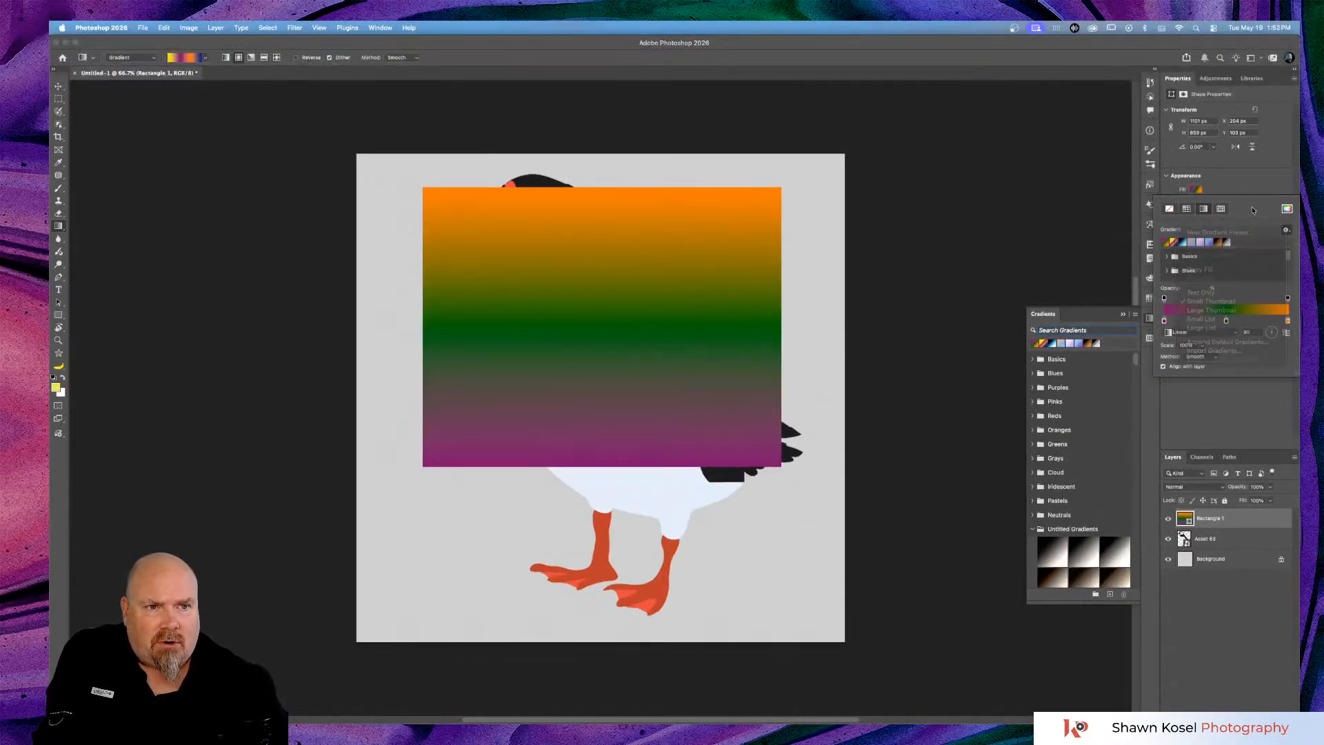
double_click(1225, 321)
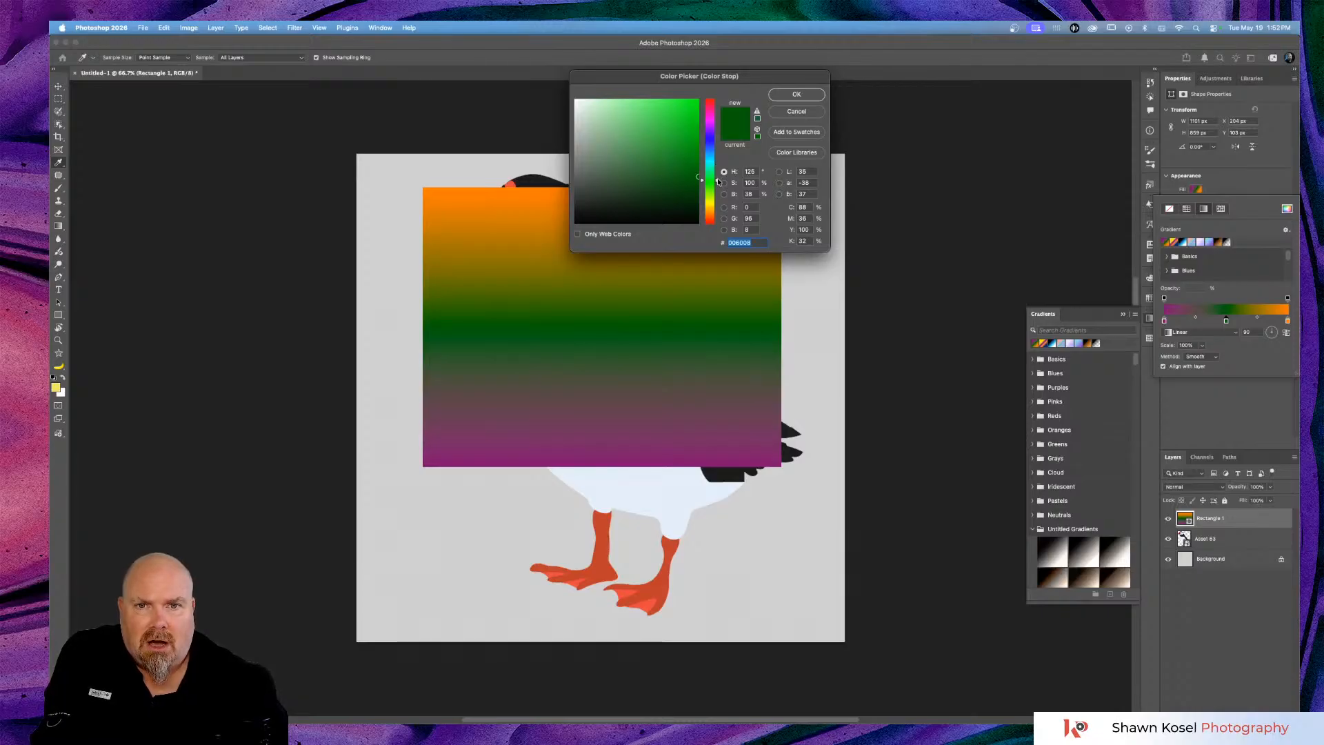
drag(707, 181, 717, 136)
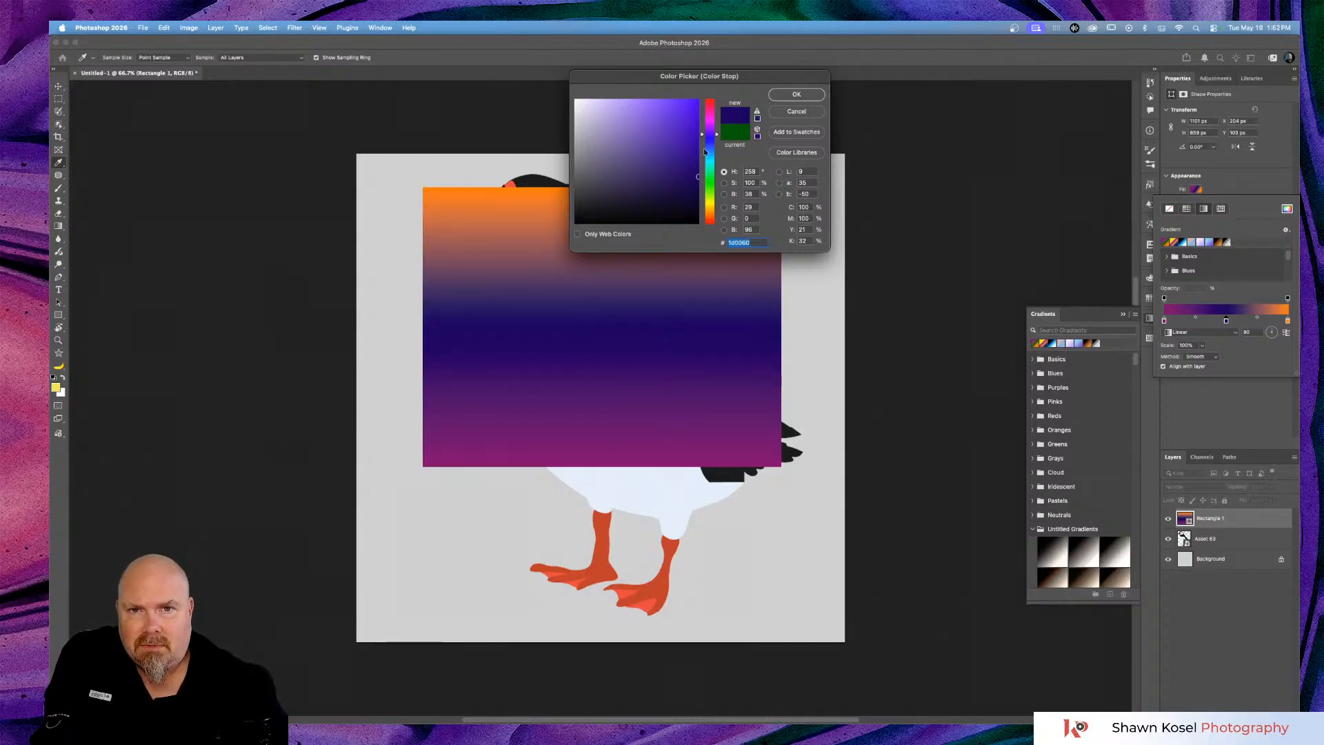
drag(695, 178, 668, 171)
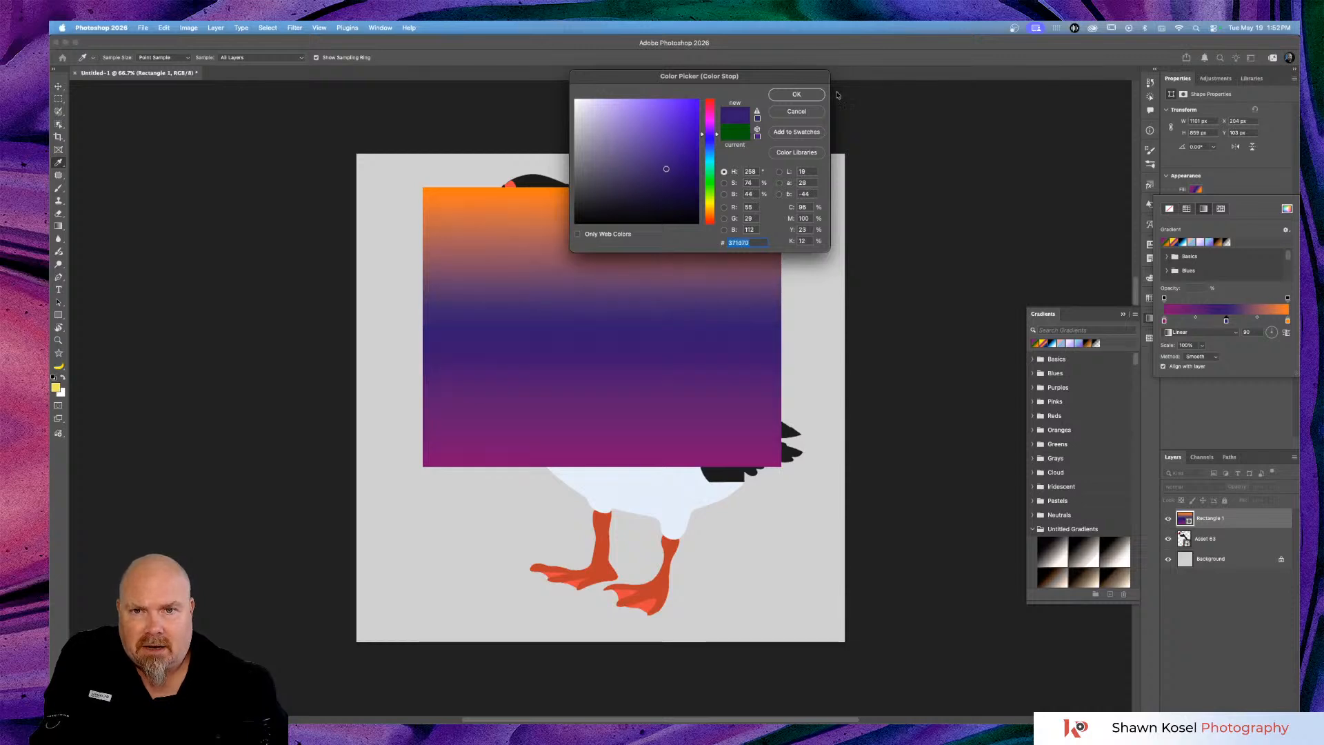
click(796, 93)
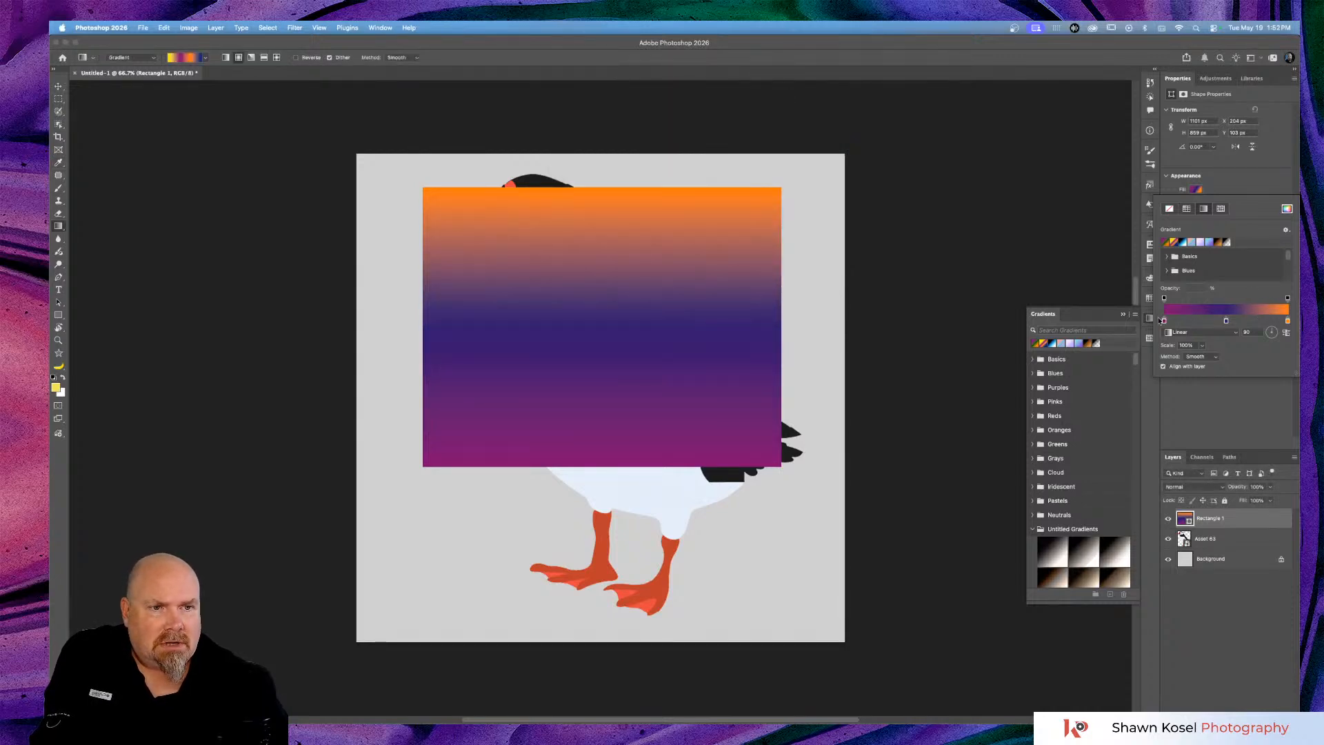
Try to save the rectangle's gradient as a new preset named with the owner's first name followed by "Playing".
click(1283, 230)
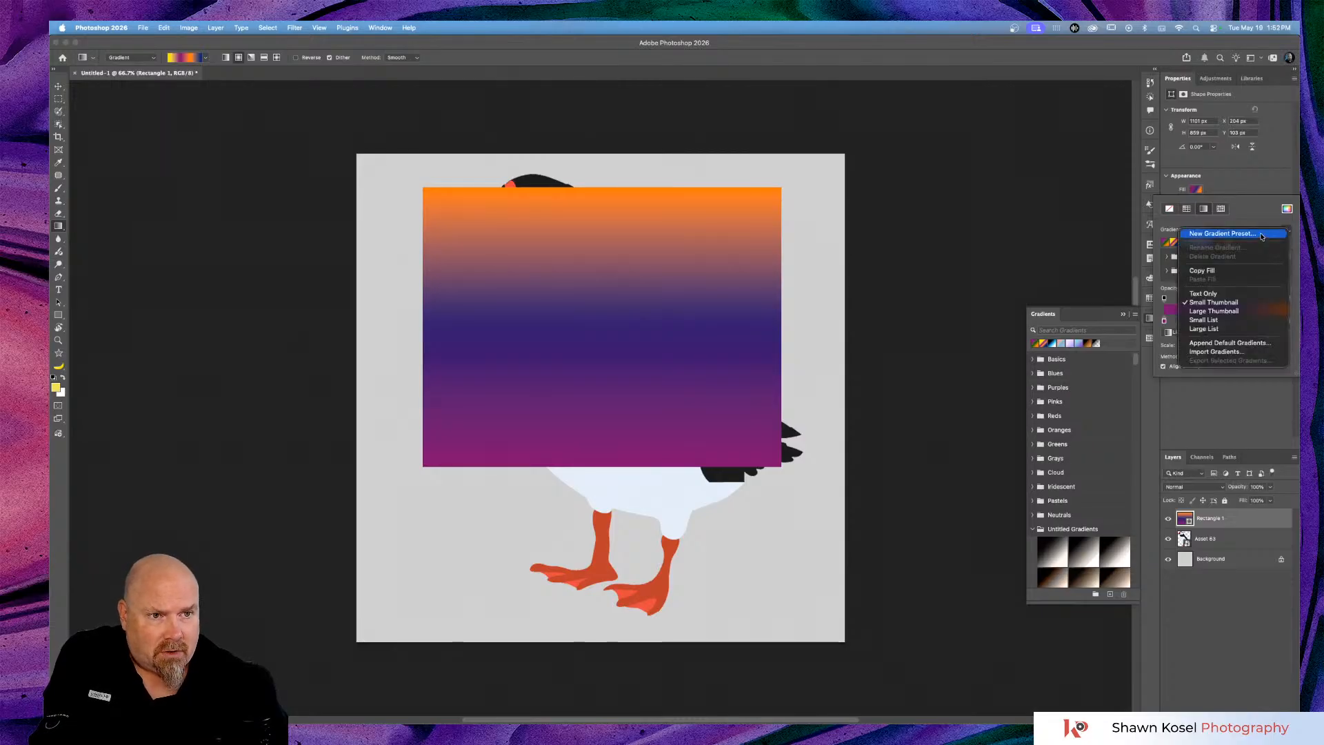
click(1262, 234)
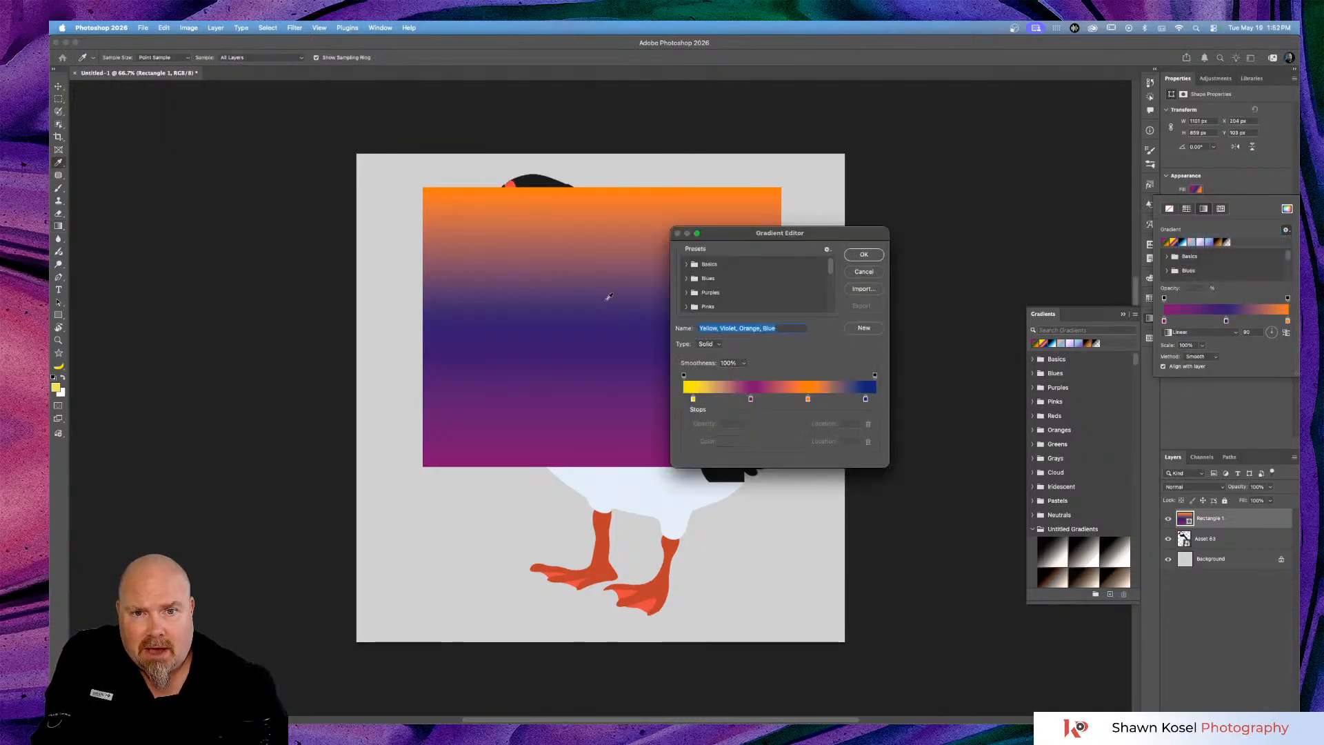
text(Sha)
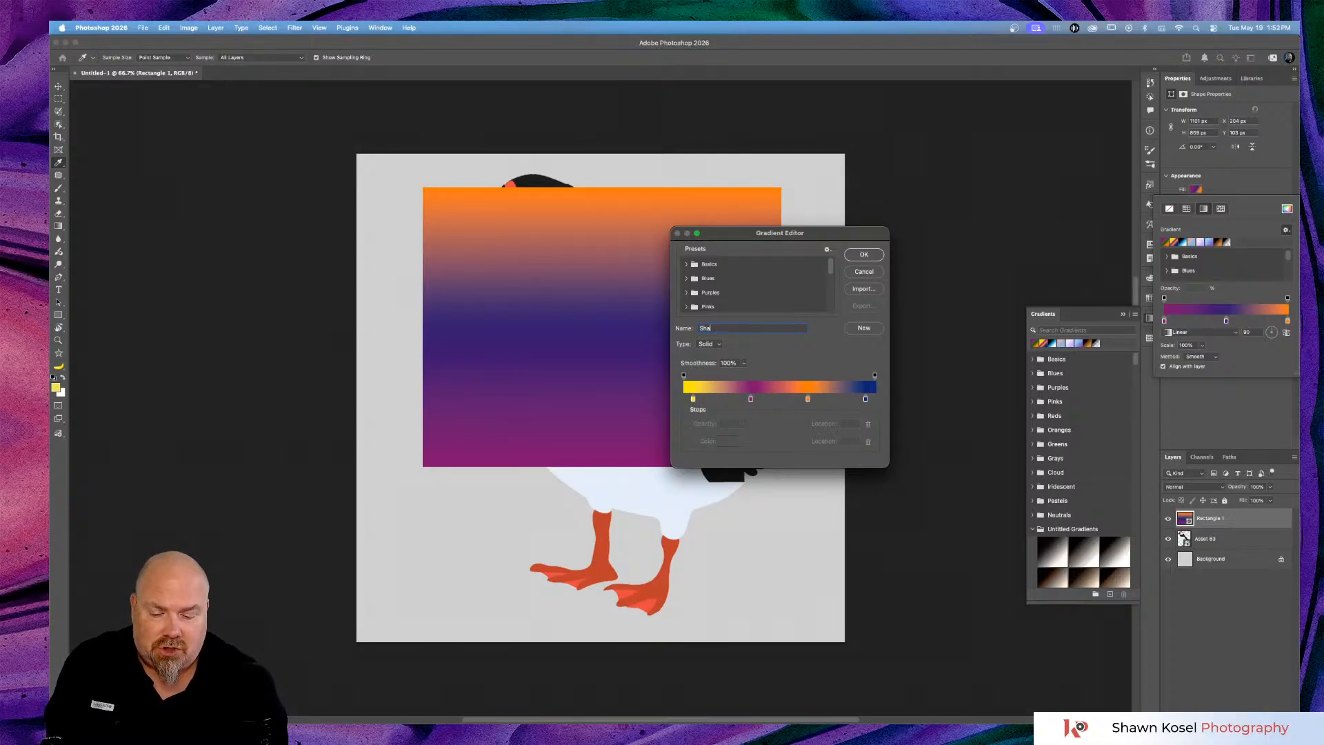
text(wn Playing)
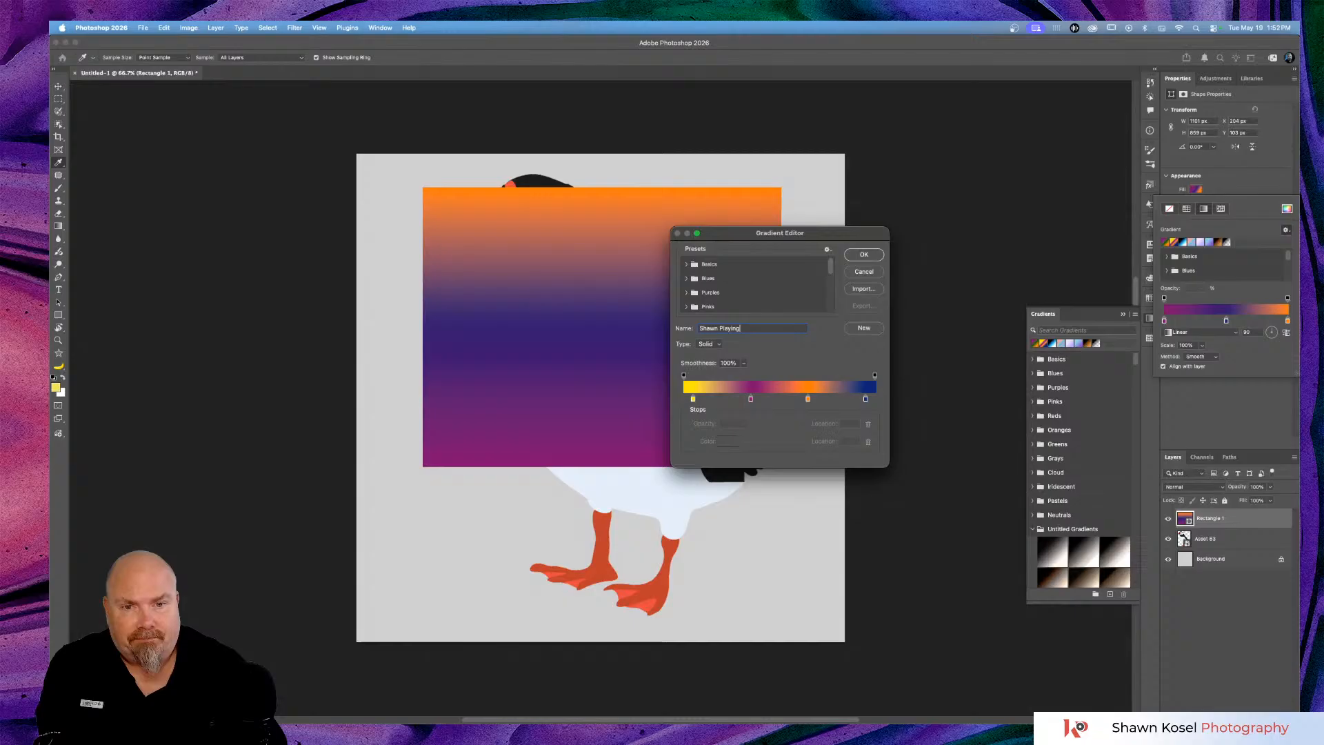
key(Return)
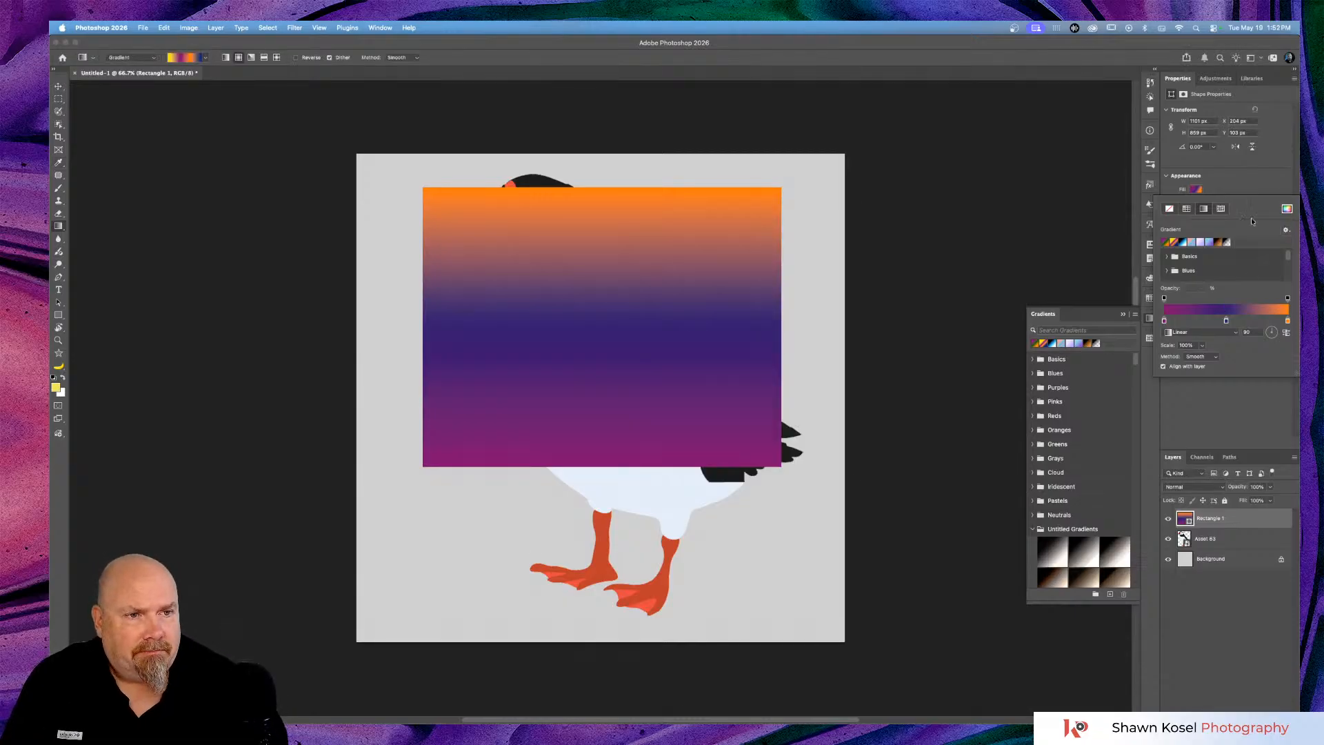
Look through the Untitled Gradients group for the custom gradient preset.
click(1252, 184)
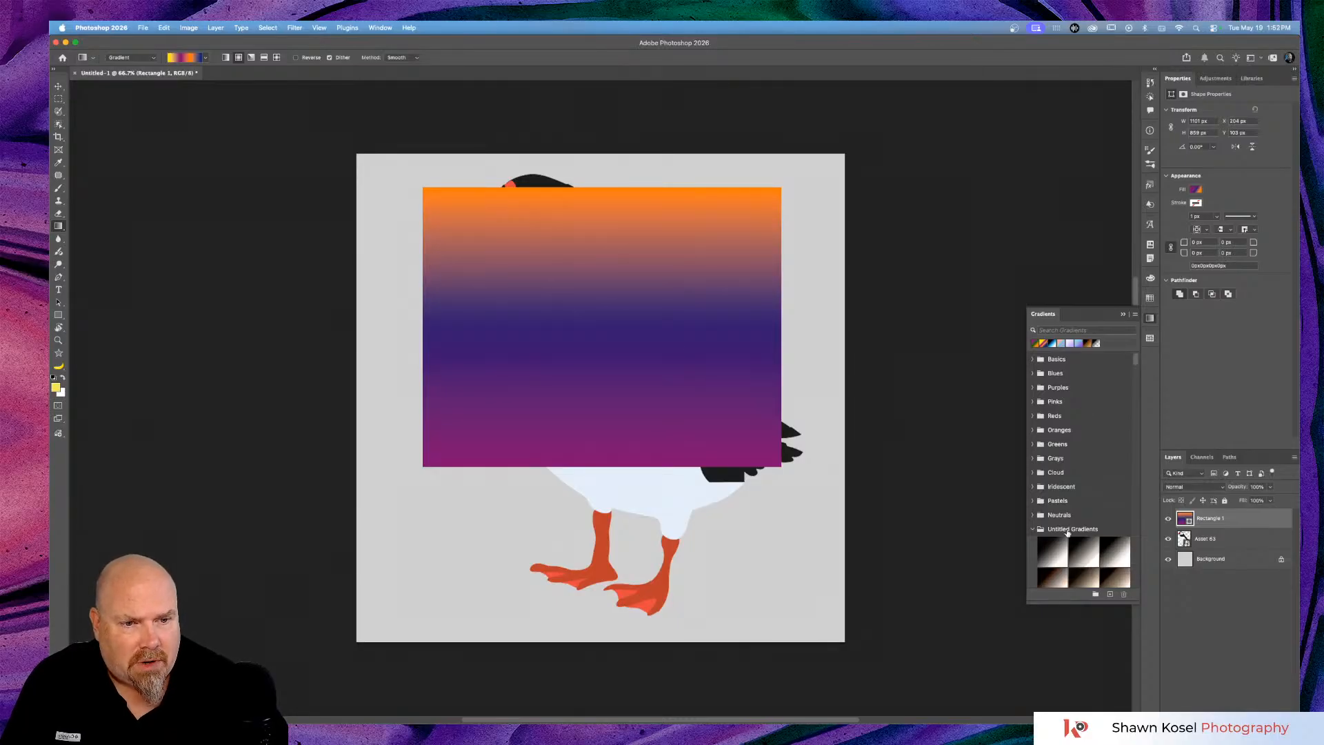
scroll(1084, 519, down, 2)
click(1033, 481)
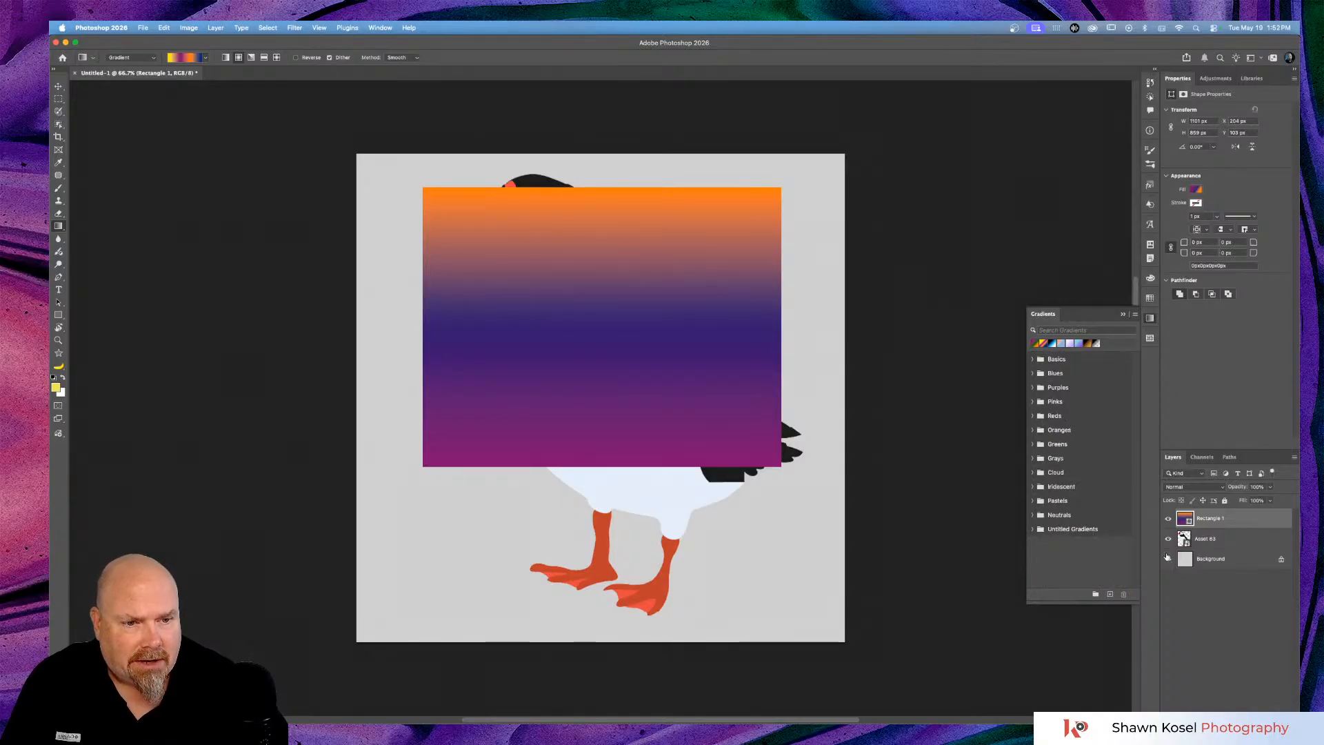
click(1032, 528)
scroll(1037, 531, down, 15)
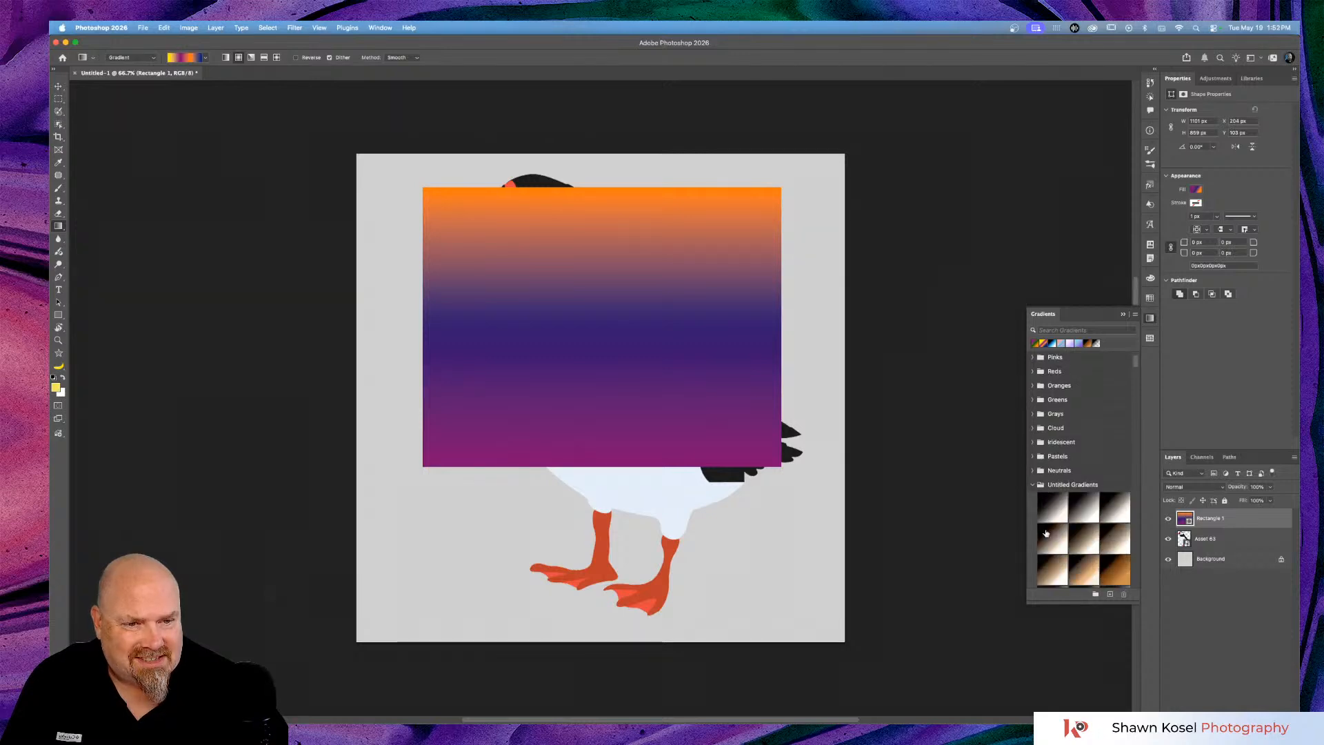
scroll(1045, 533, down, 15)
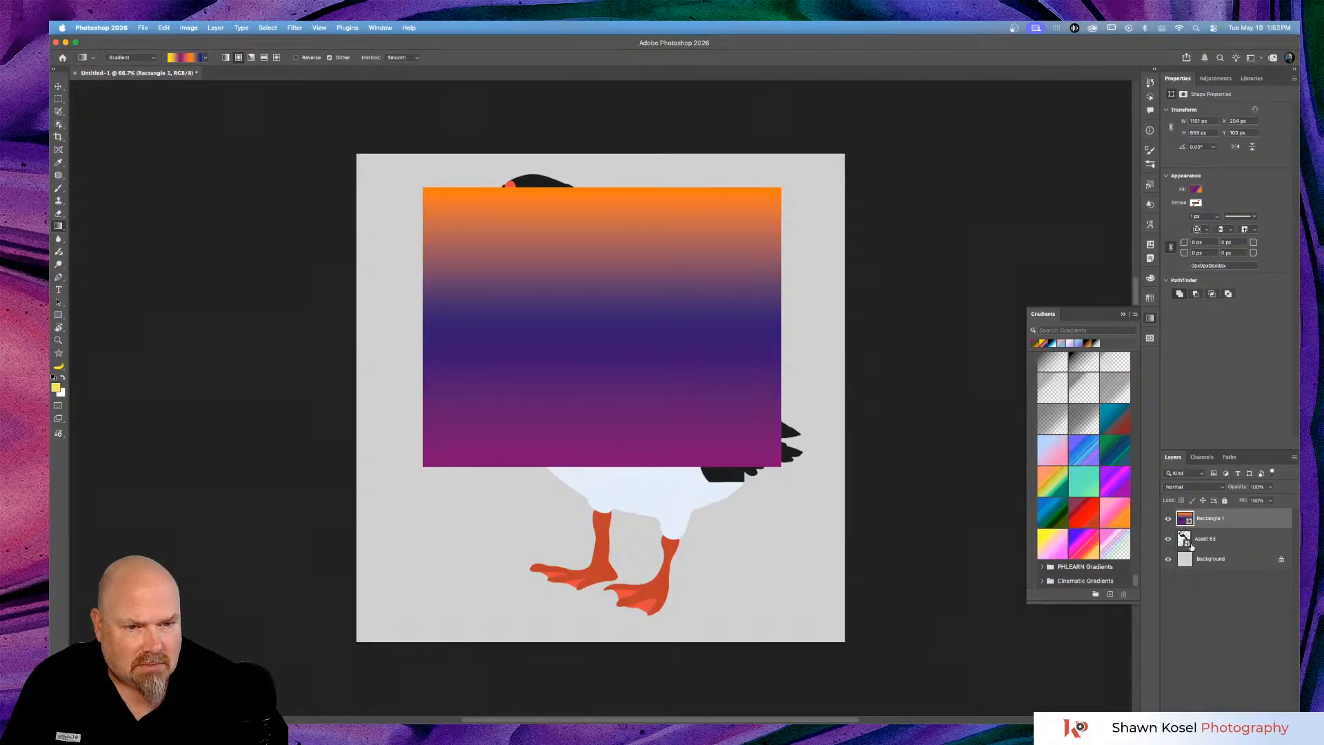
Search the gradient presets by the owner's first name.
click(1066, 330)
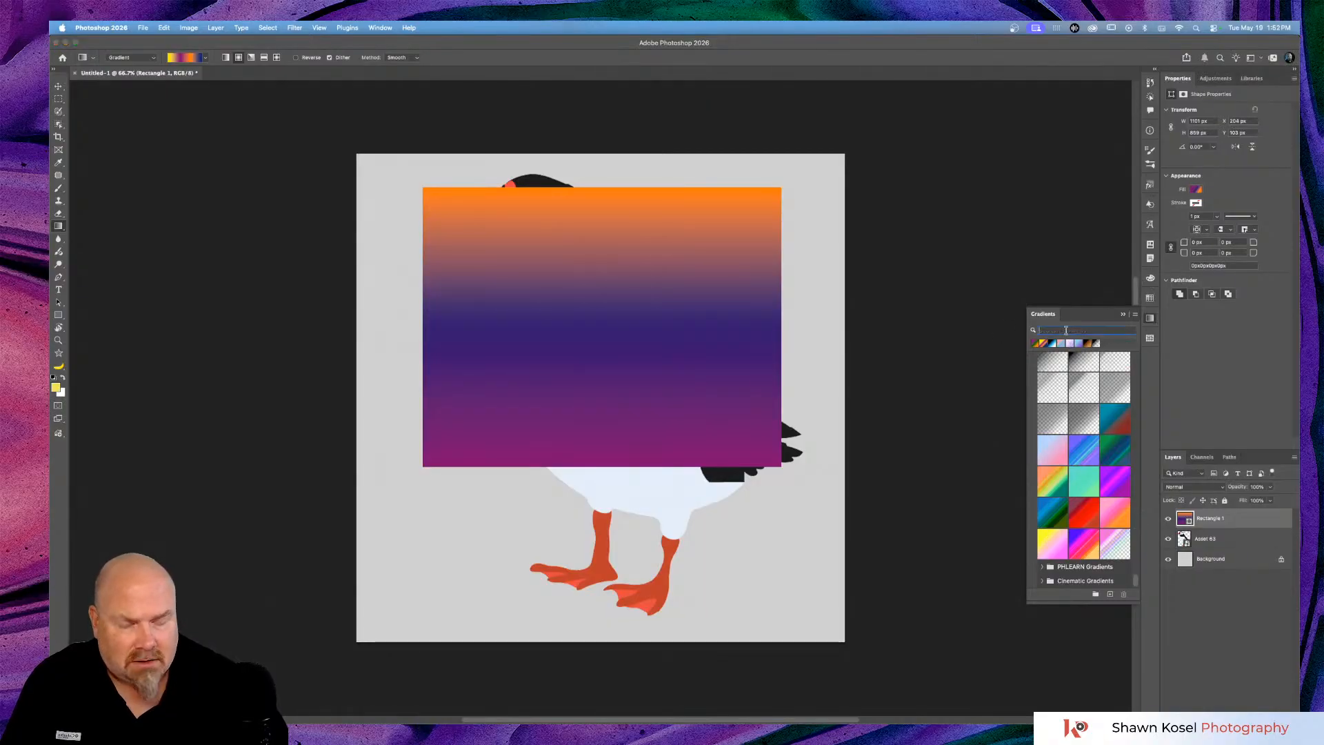
text(sha)
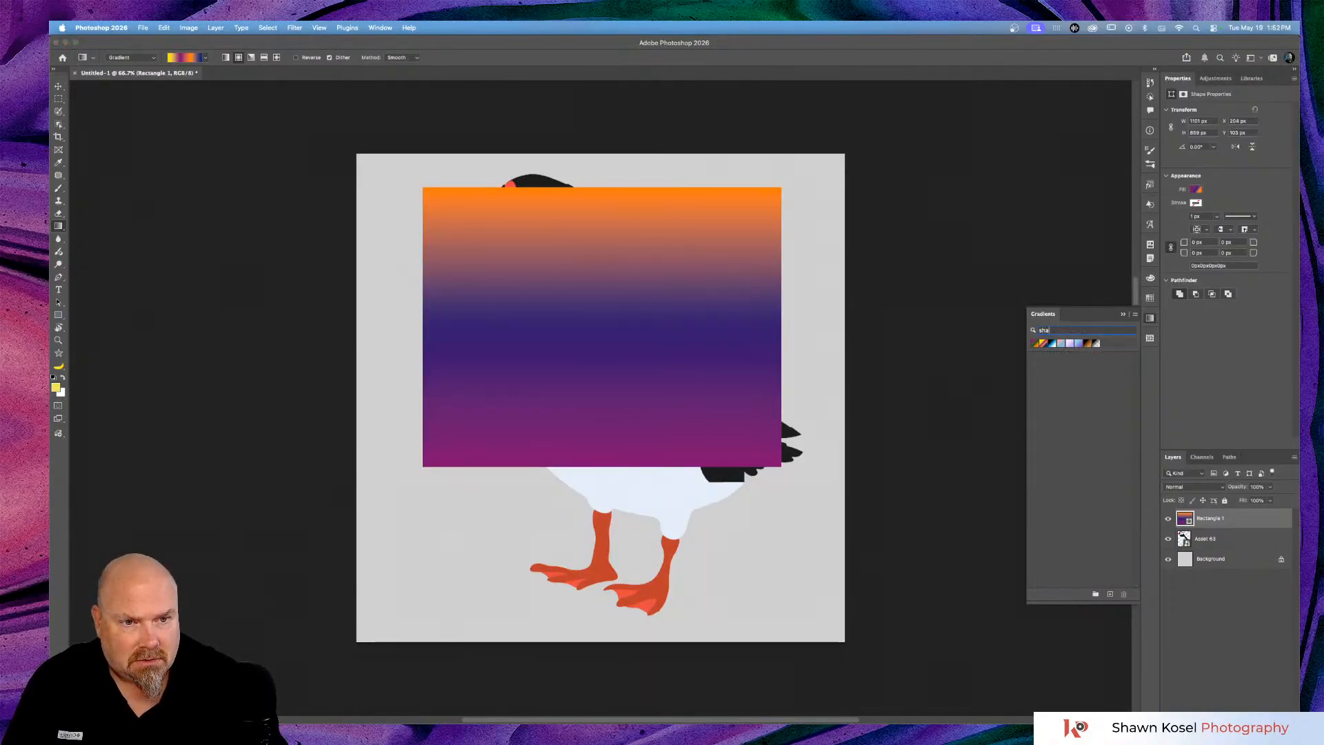
text(wn)
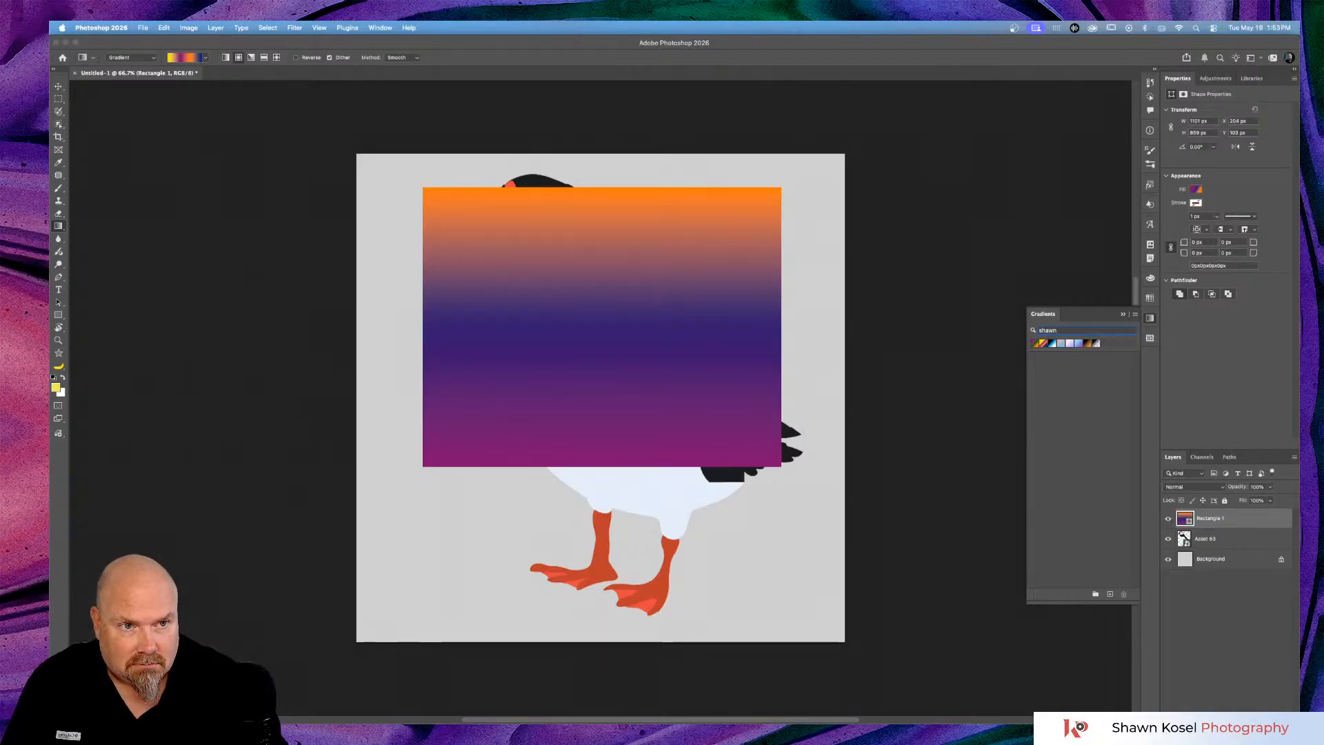
click(1134, 316)
key(Escape)
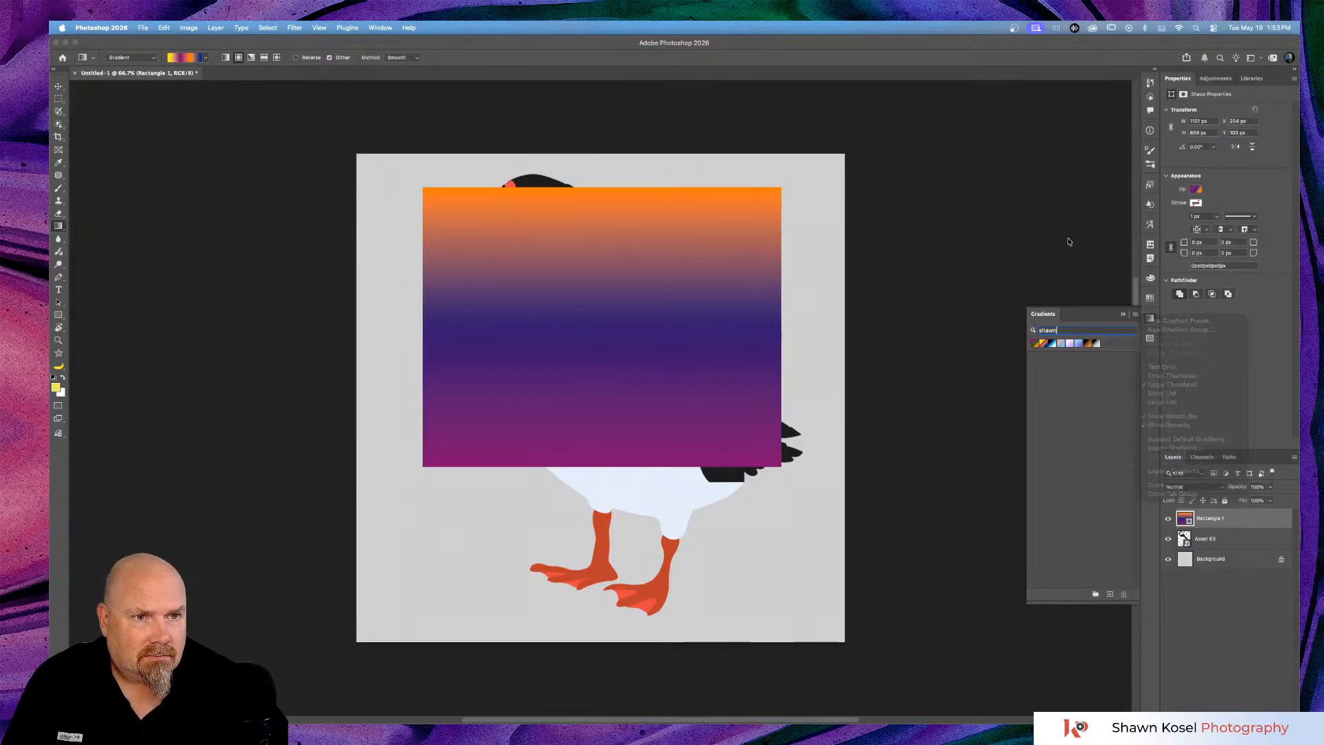
click(1238, 192)
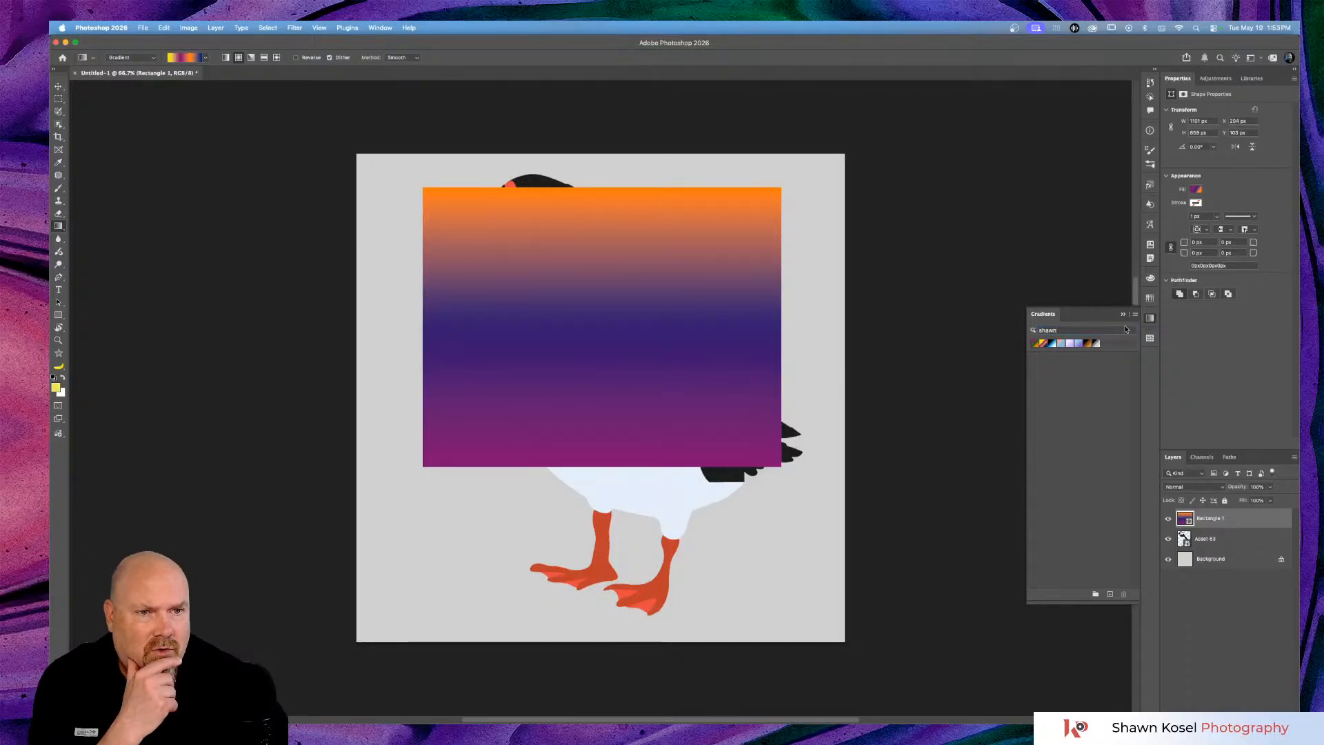
click(1149, 317)
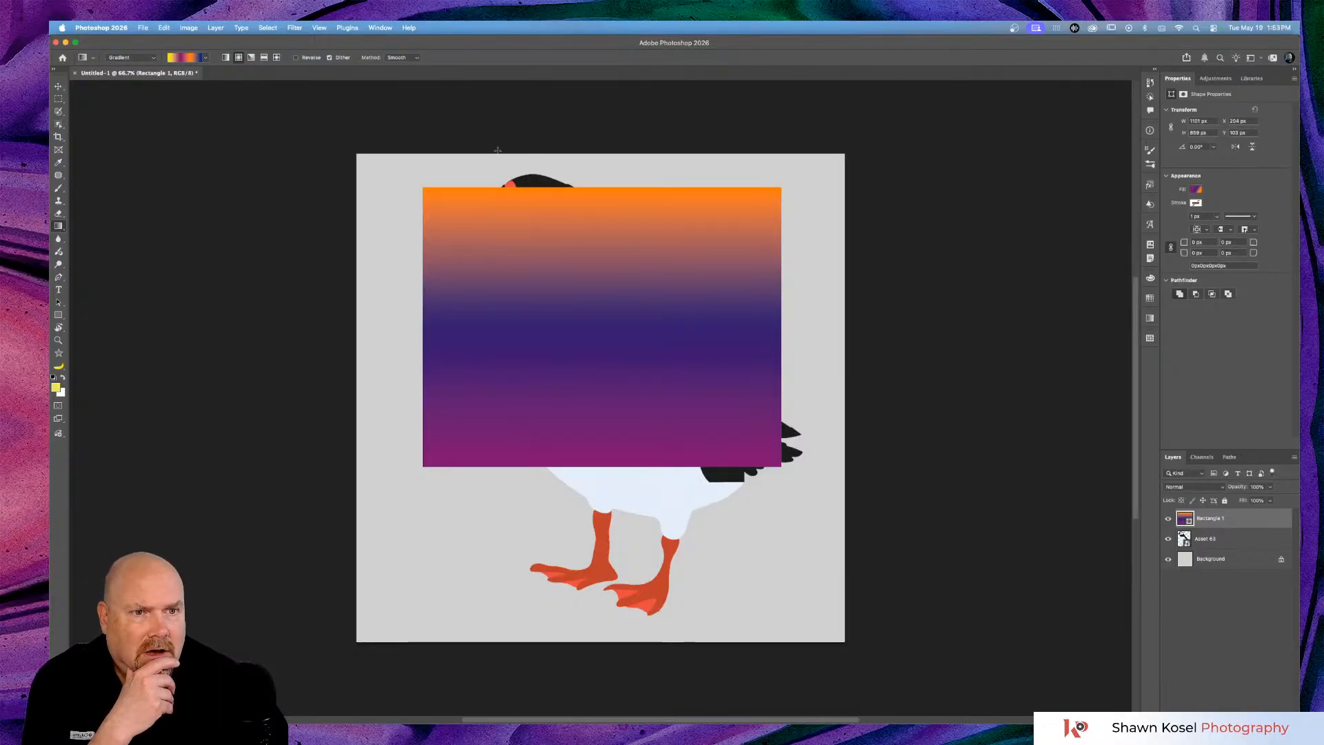
Check the saved colour swatches by searching for the first letters of the preset name, then clear the search.
click(1149, 298)
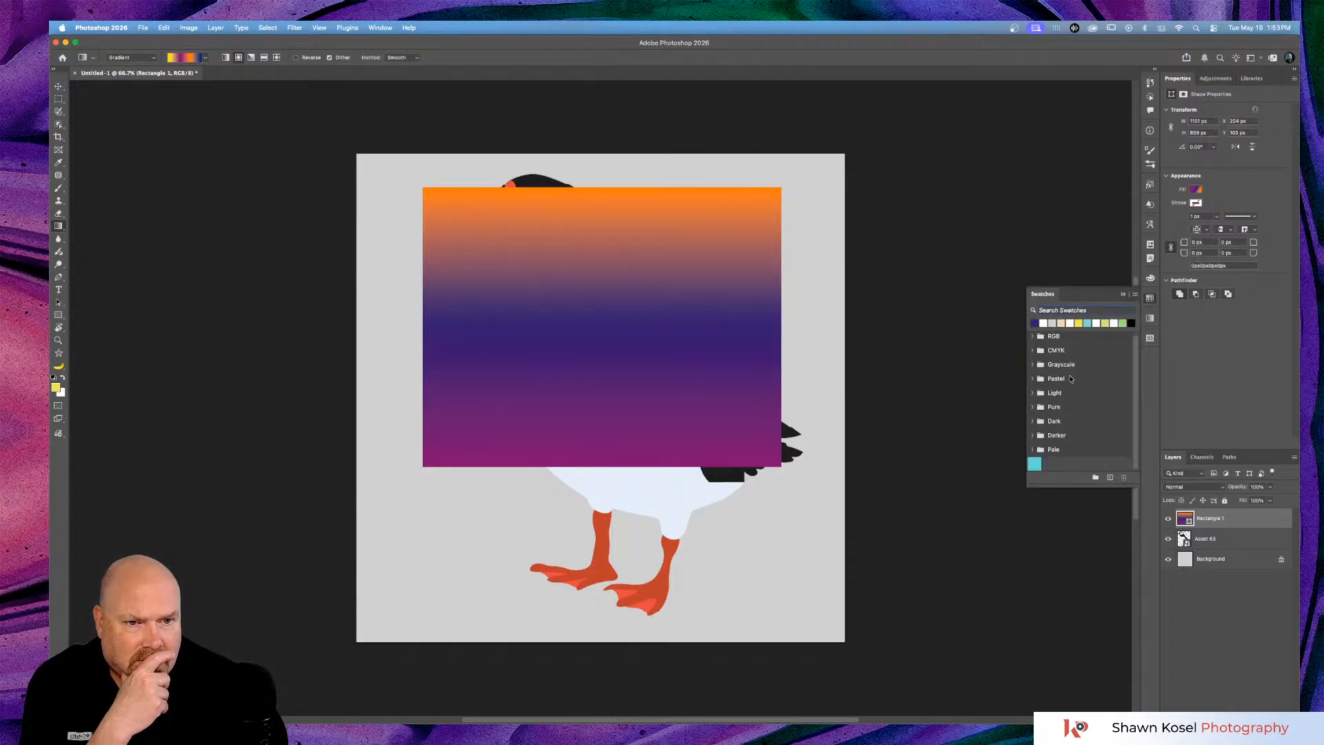
click(1068, 311)
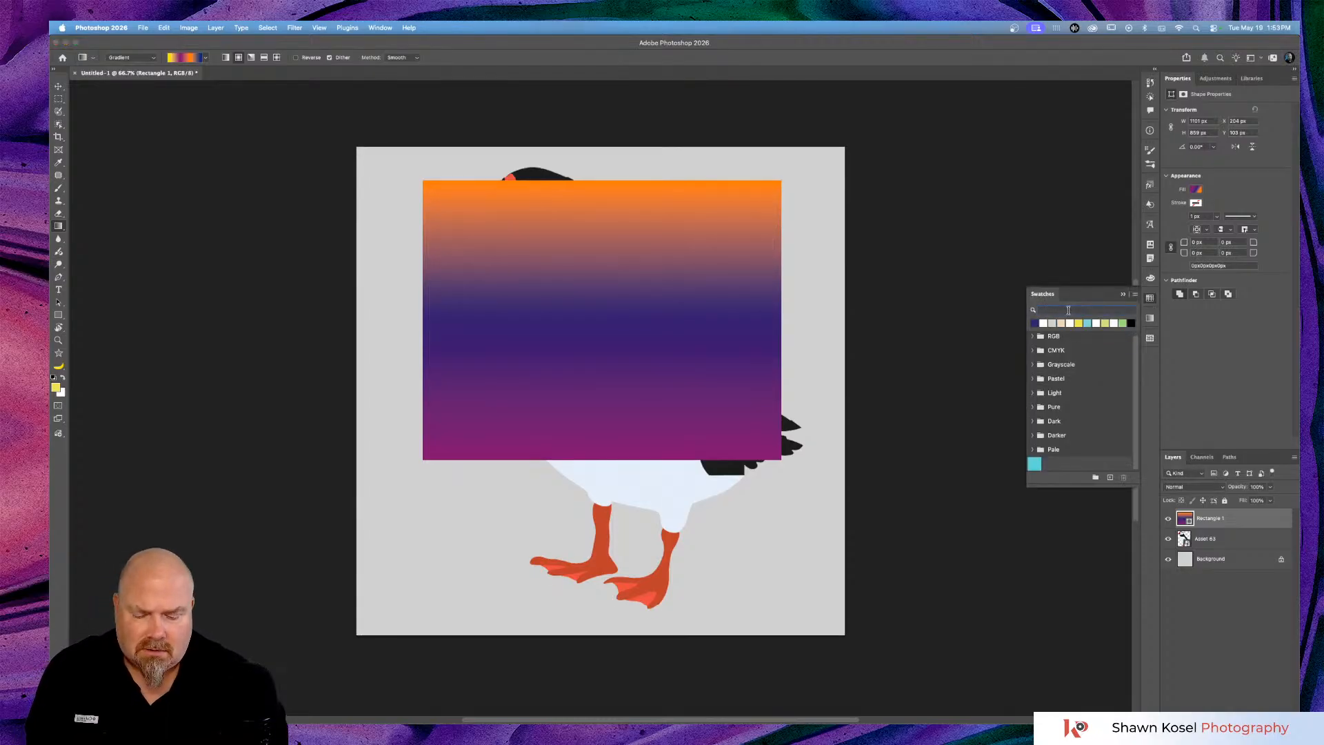
text(sha)
key(BackSpace)
key(BackSpace)
key(BackSpace)
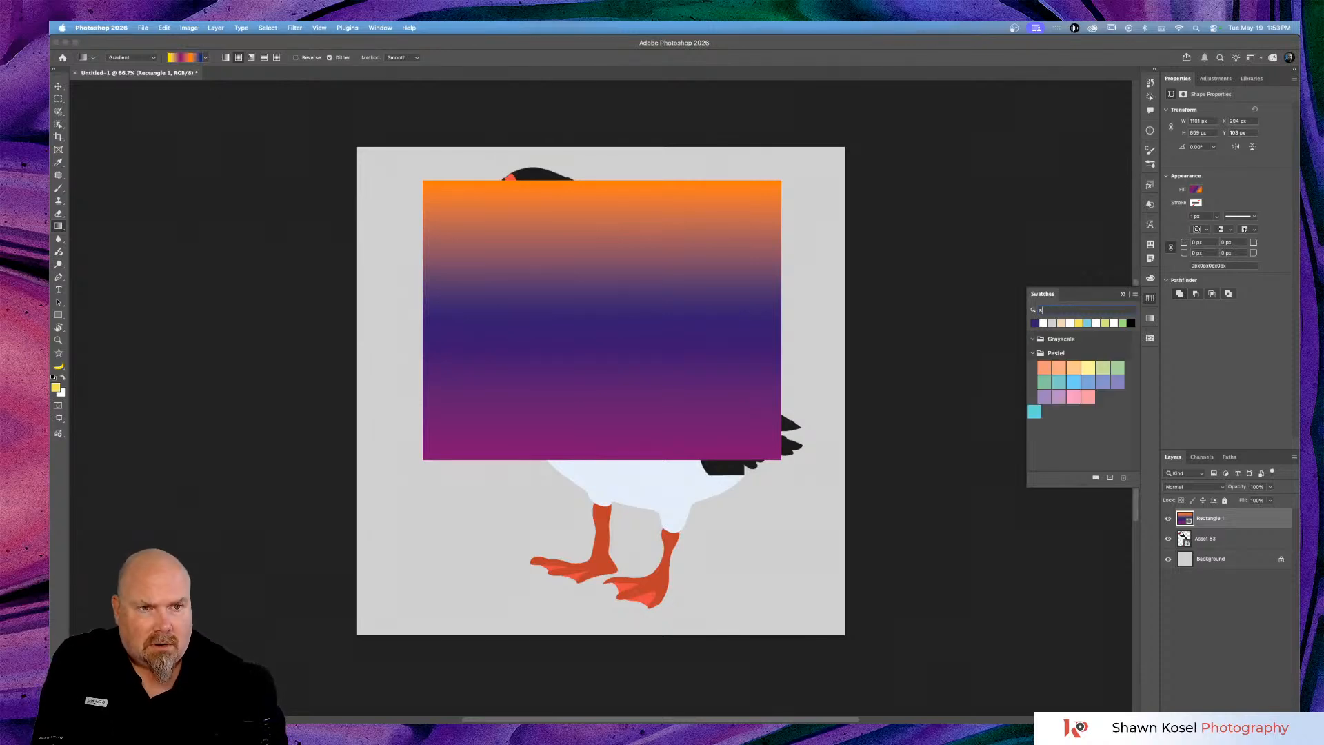
click(1121, 295)
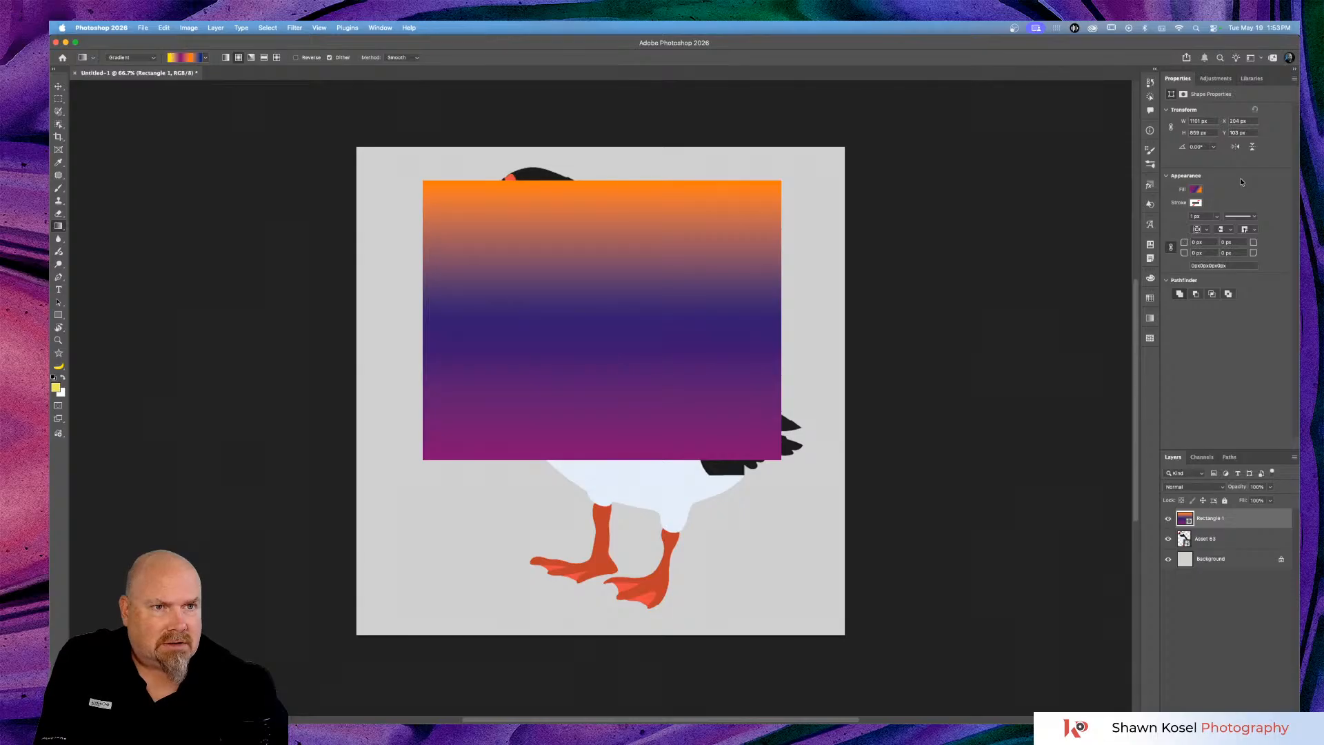
Save the yellow, violet, orange and blue gradient as a new preset under the owner's first name and check for it among the gradient presets.
click(1196, 189)
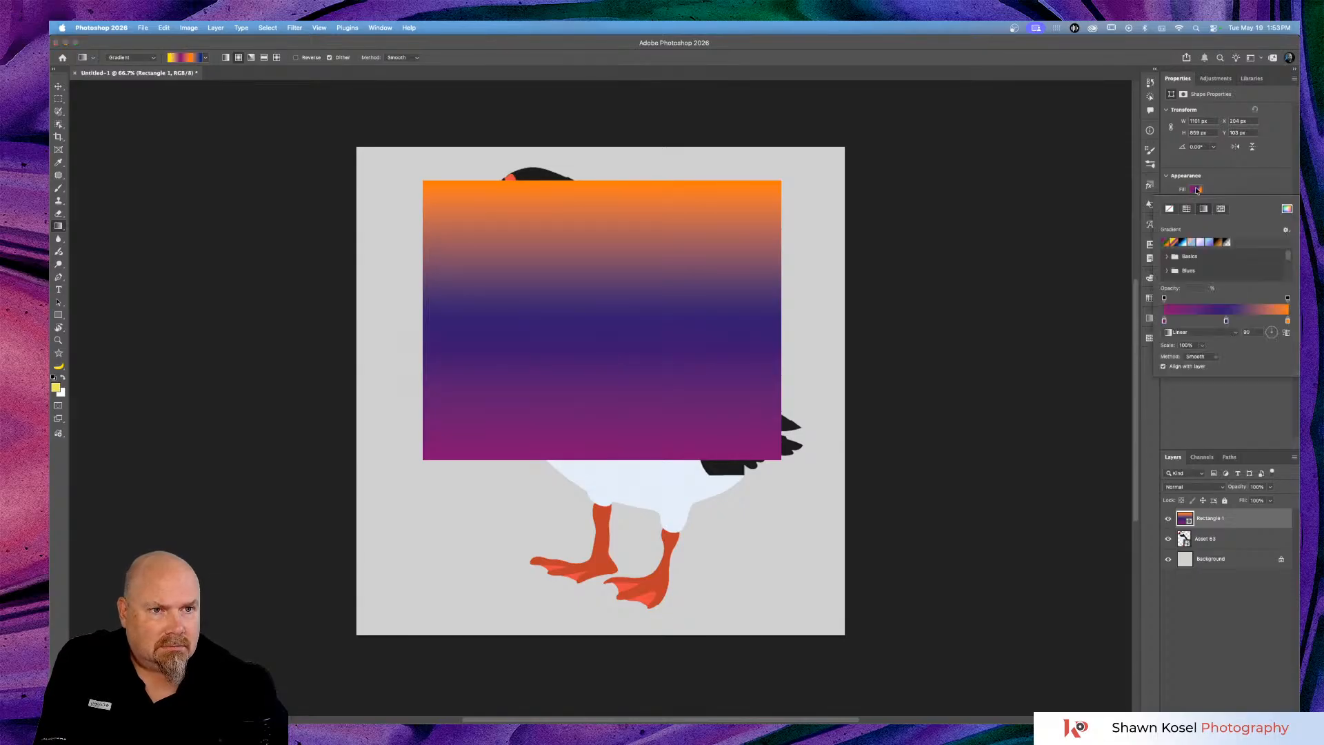
click(1285, 230)
click(1244, 234)
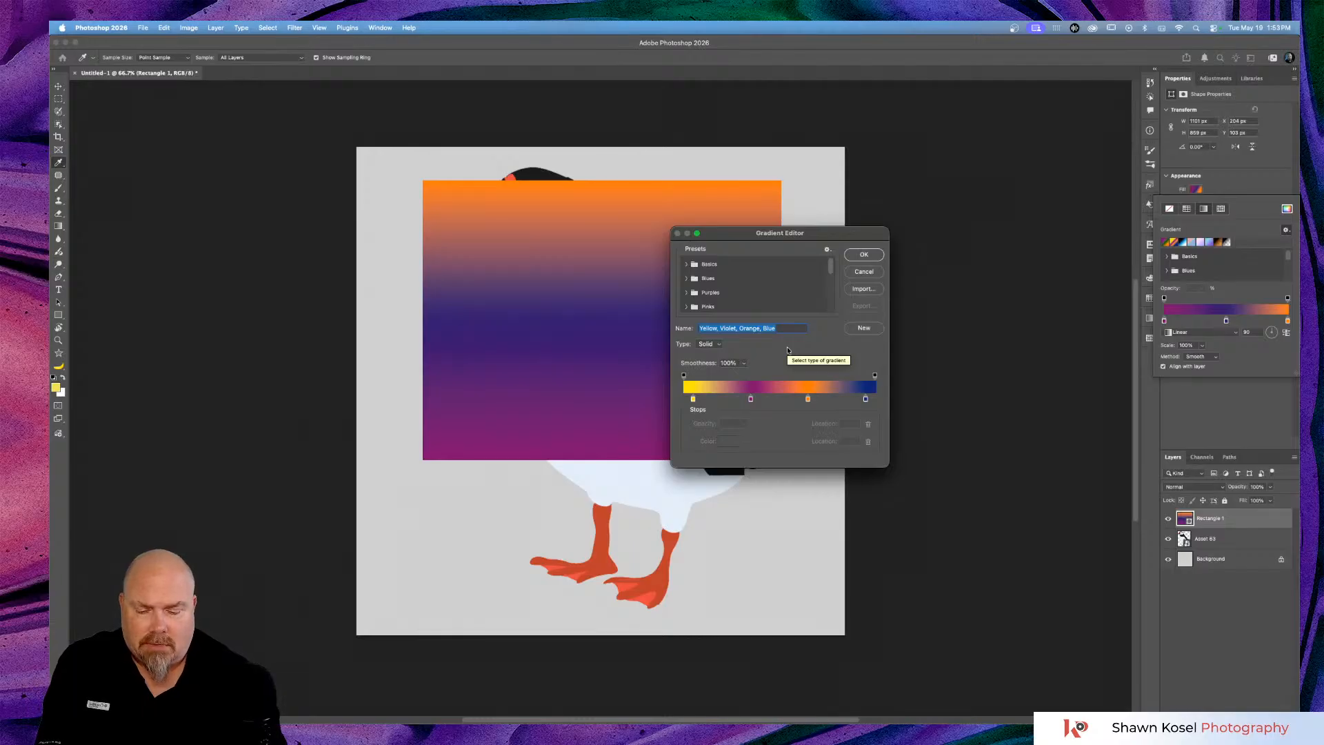
text(shawn t)
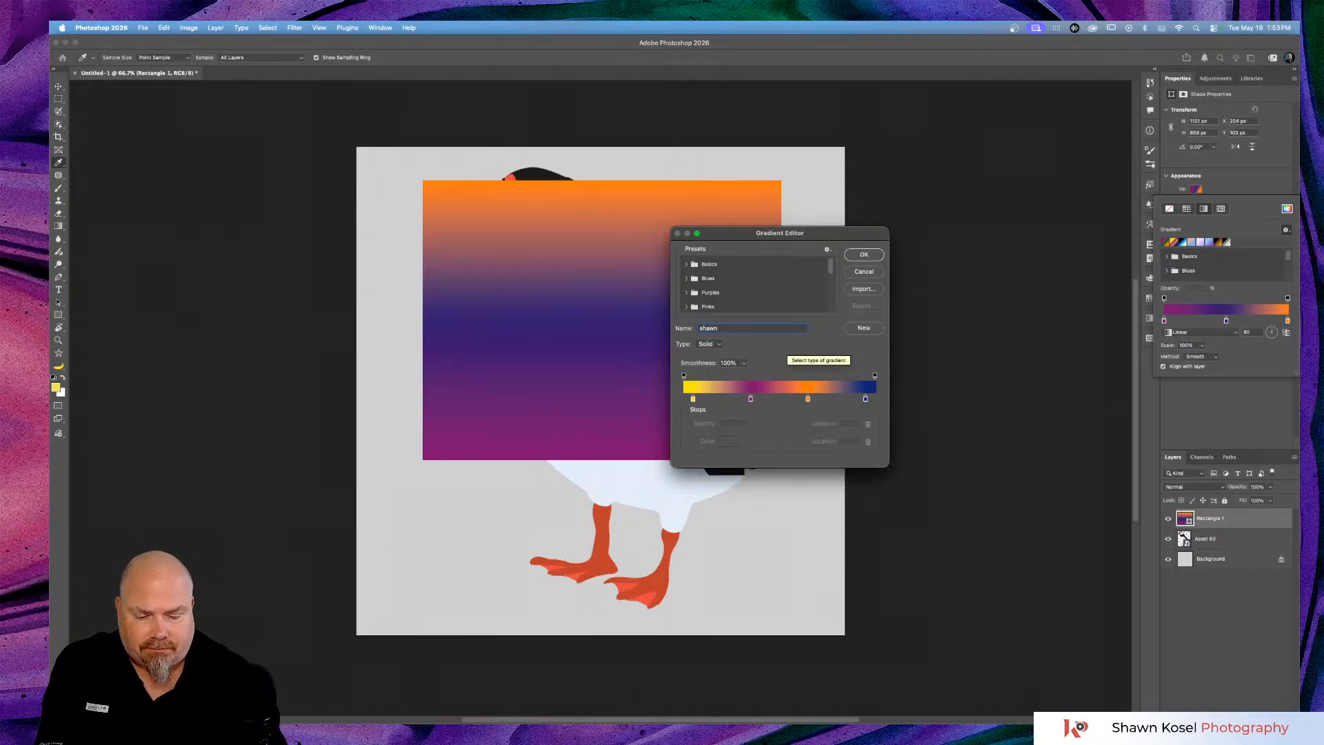
click(861, 329)
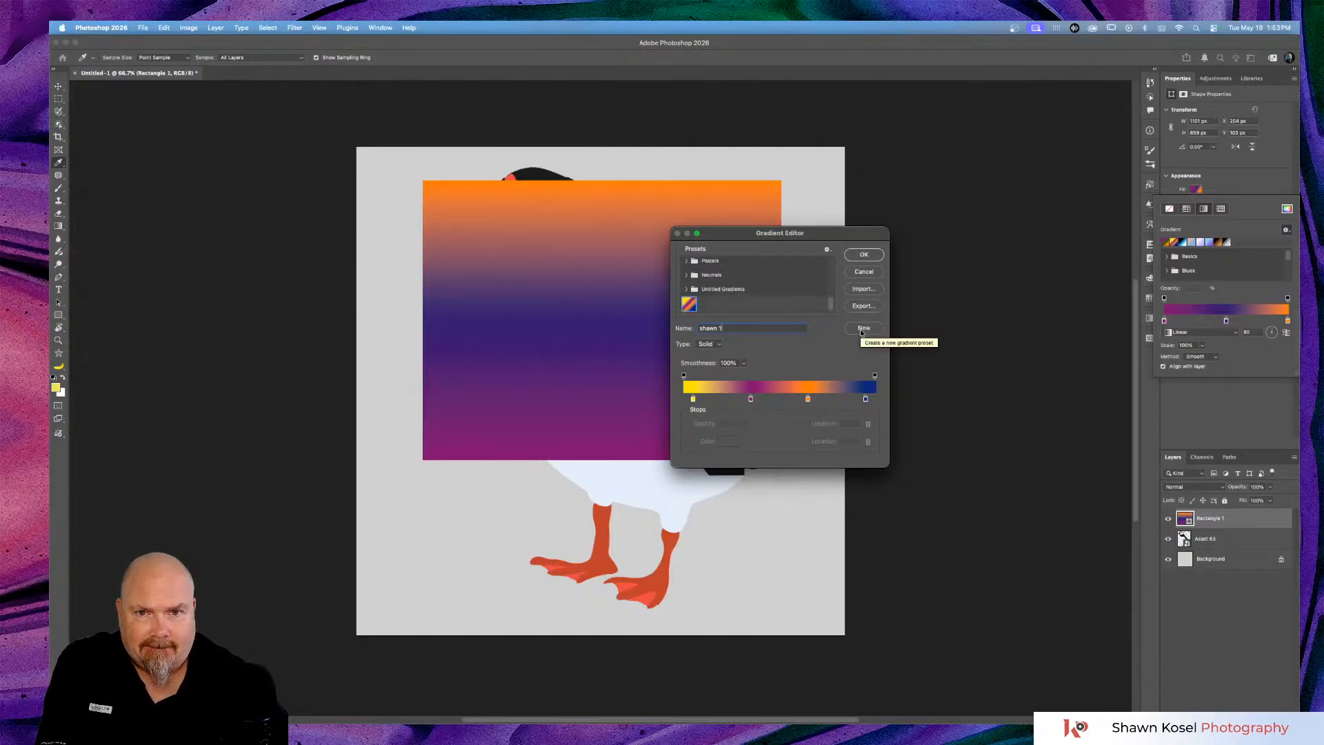
click(864, 255)
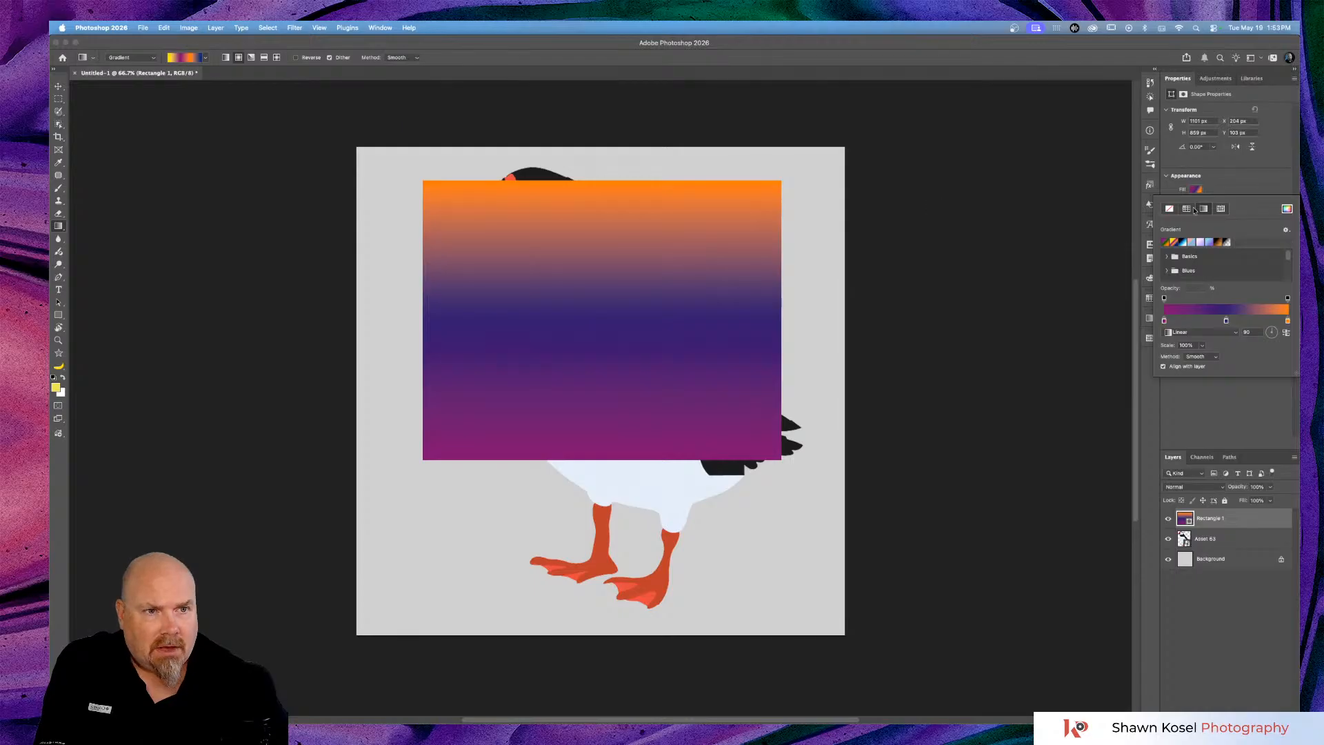
click(1243, 189)
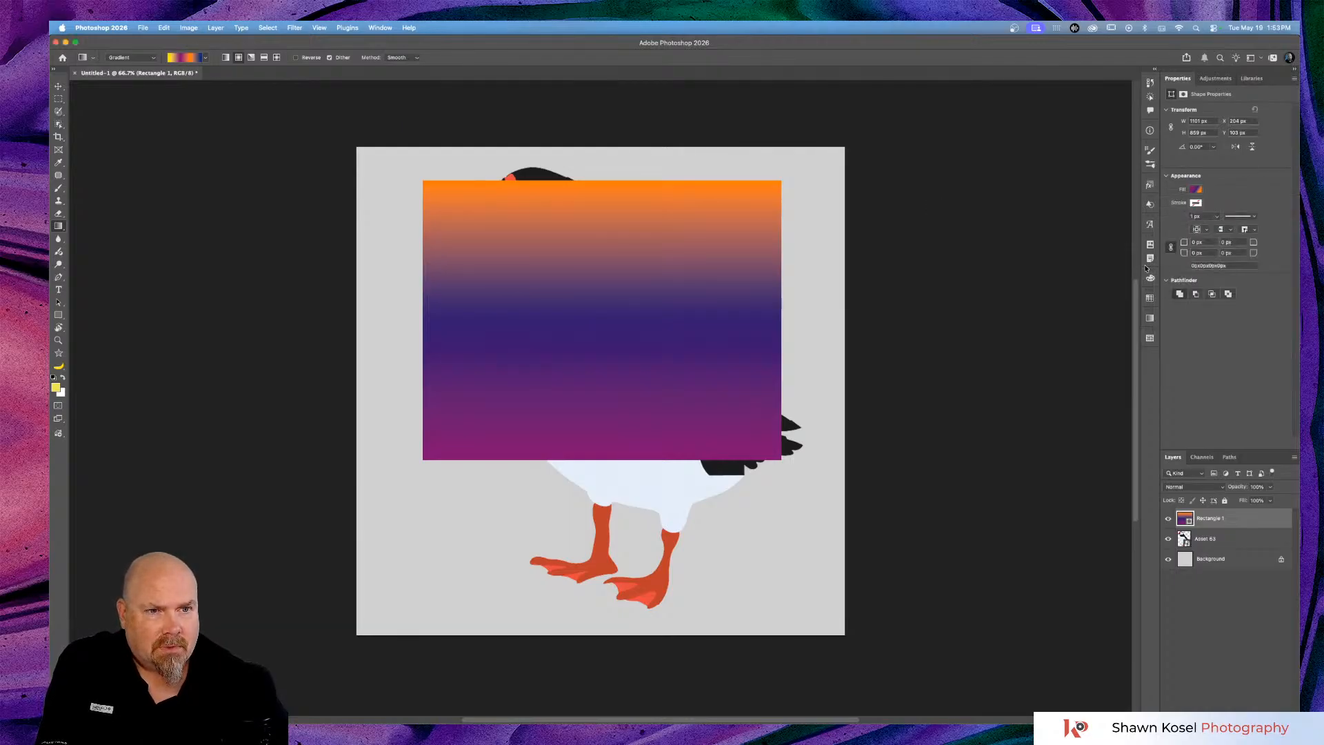
click(1151, 320)
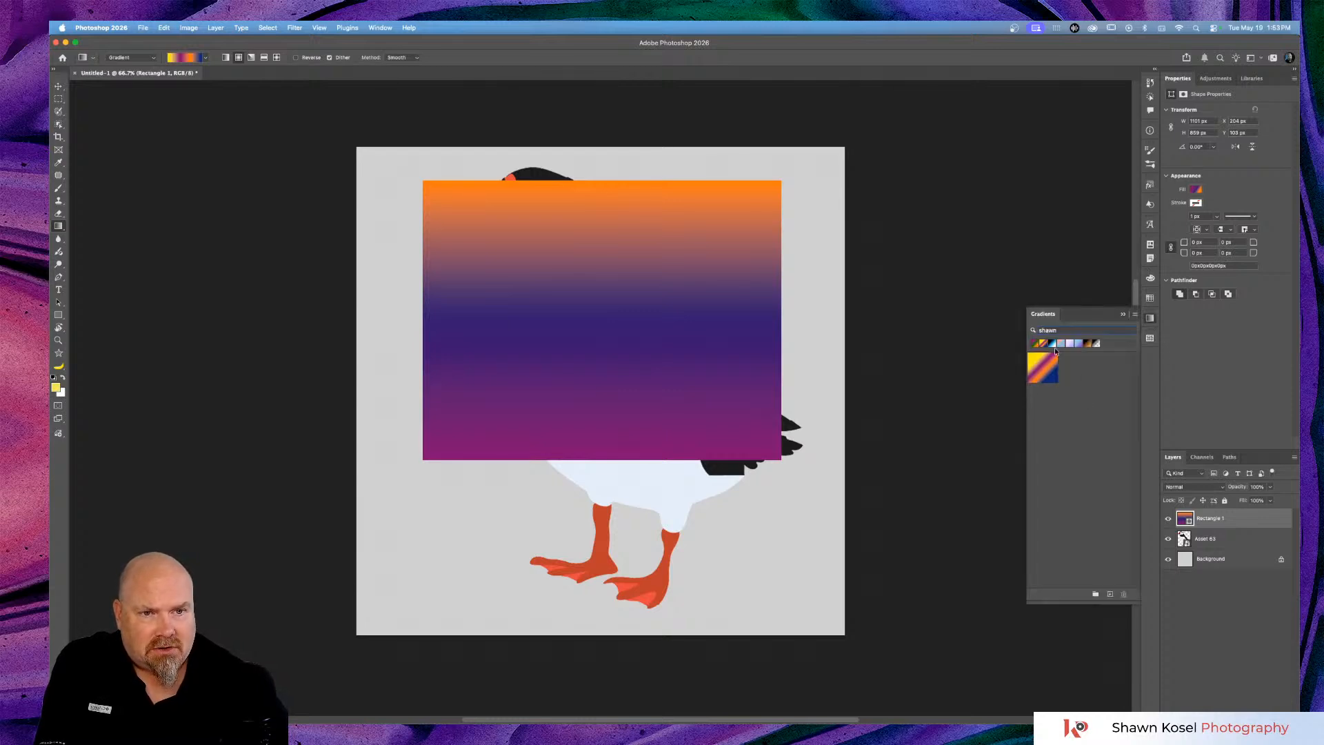
Search the gradient presets by the owner's first name and apply the saved yellow, violet, orange and blue preset to the rectangle.
double_click(1066, 329)
key(BackSpace)
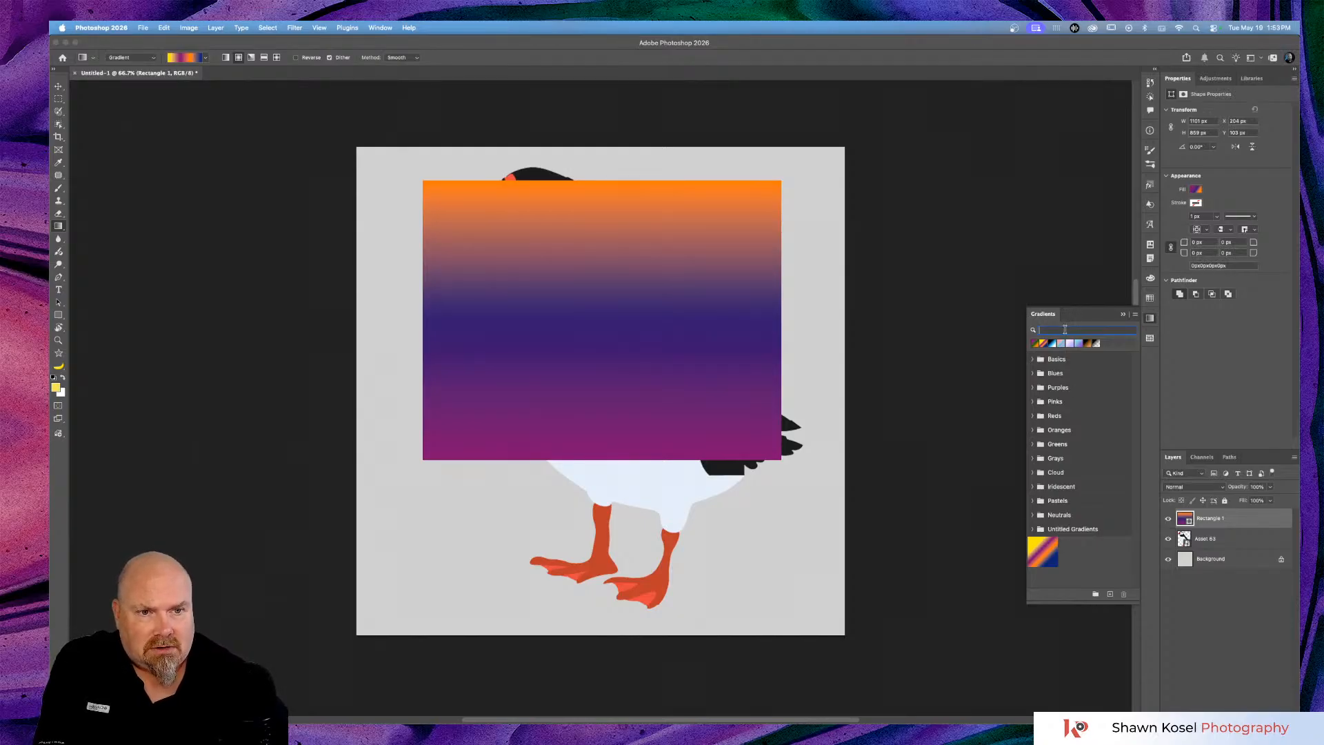
text(shawn)
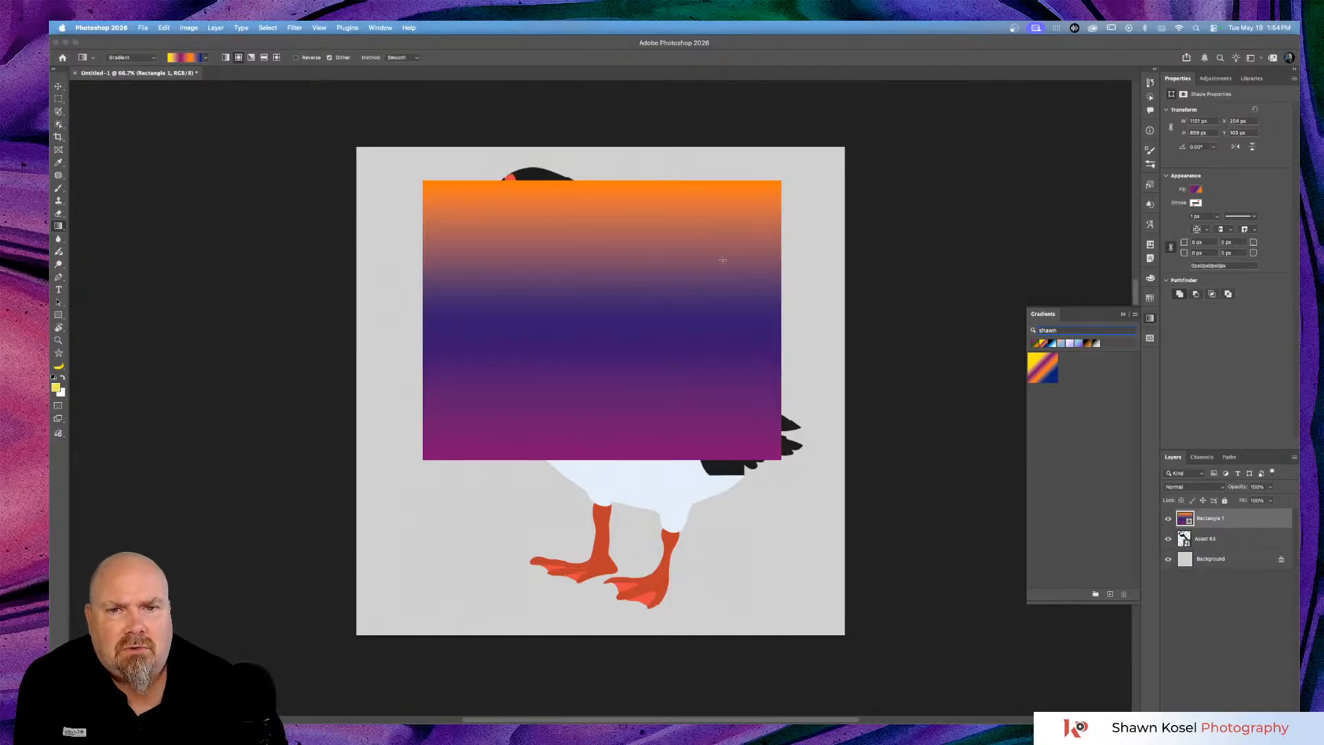
click(1041, 377)
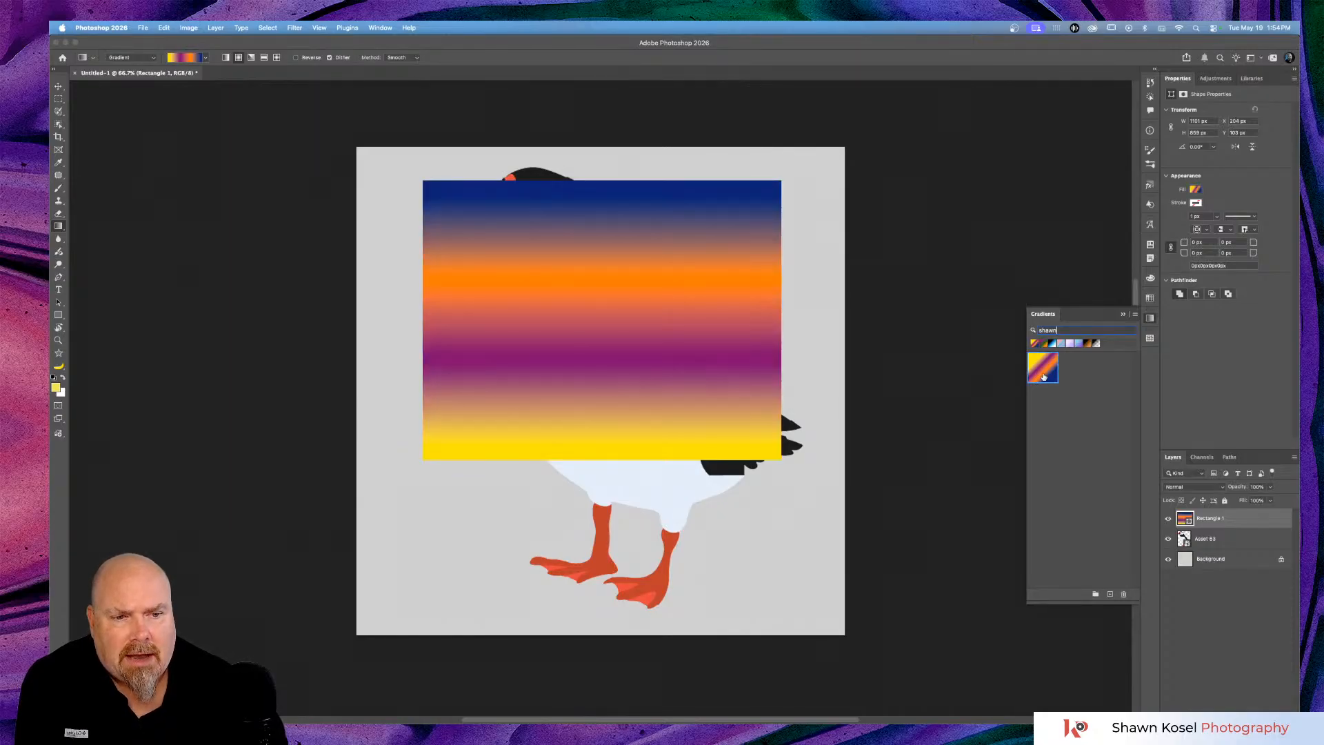
Check the saved preset's name in the rename dialog and look through the available gradient preset options without changing anything.
click(1134, 314)
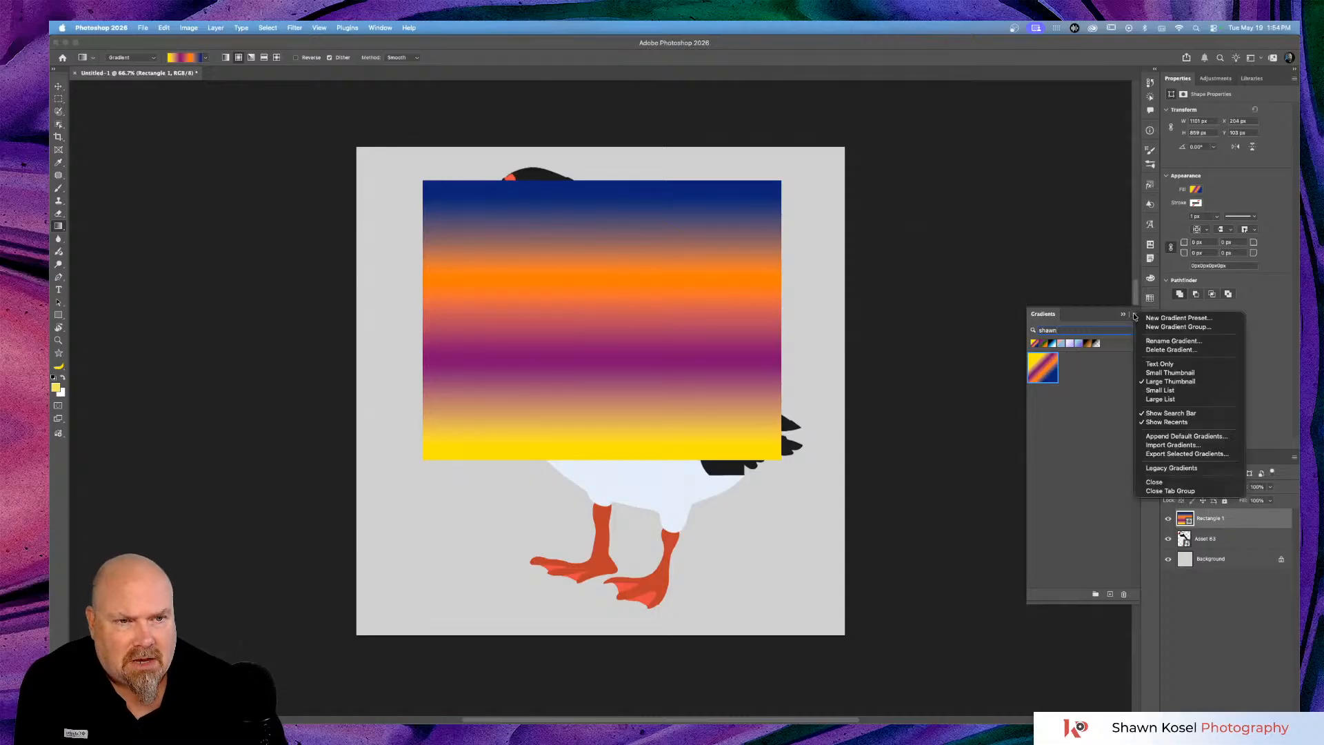
click(1174, 341)
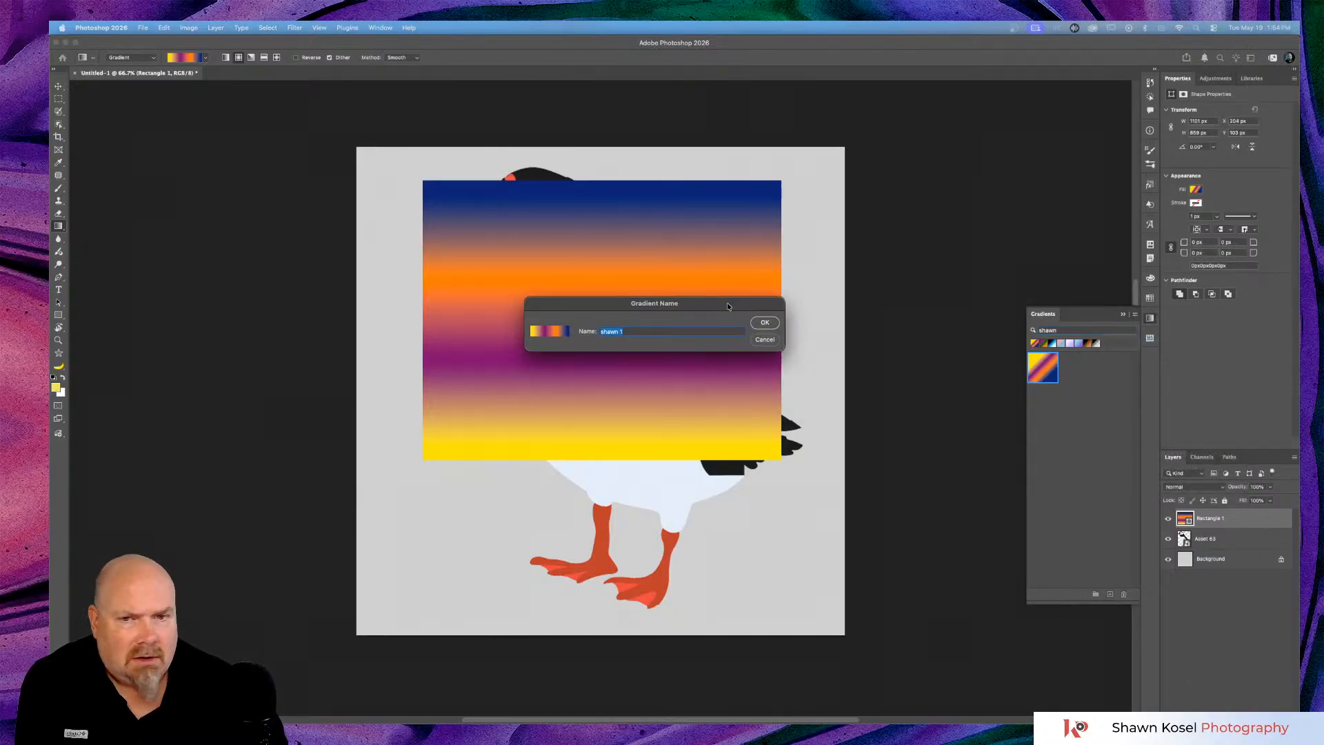
click(762, 339)
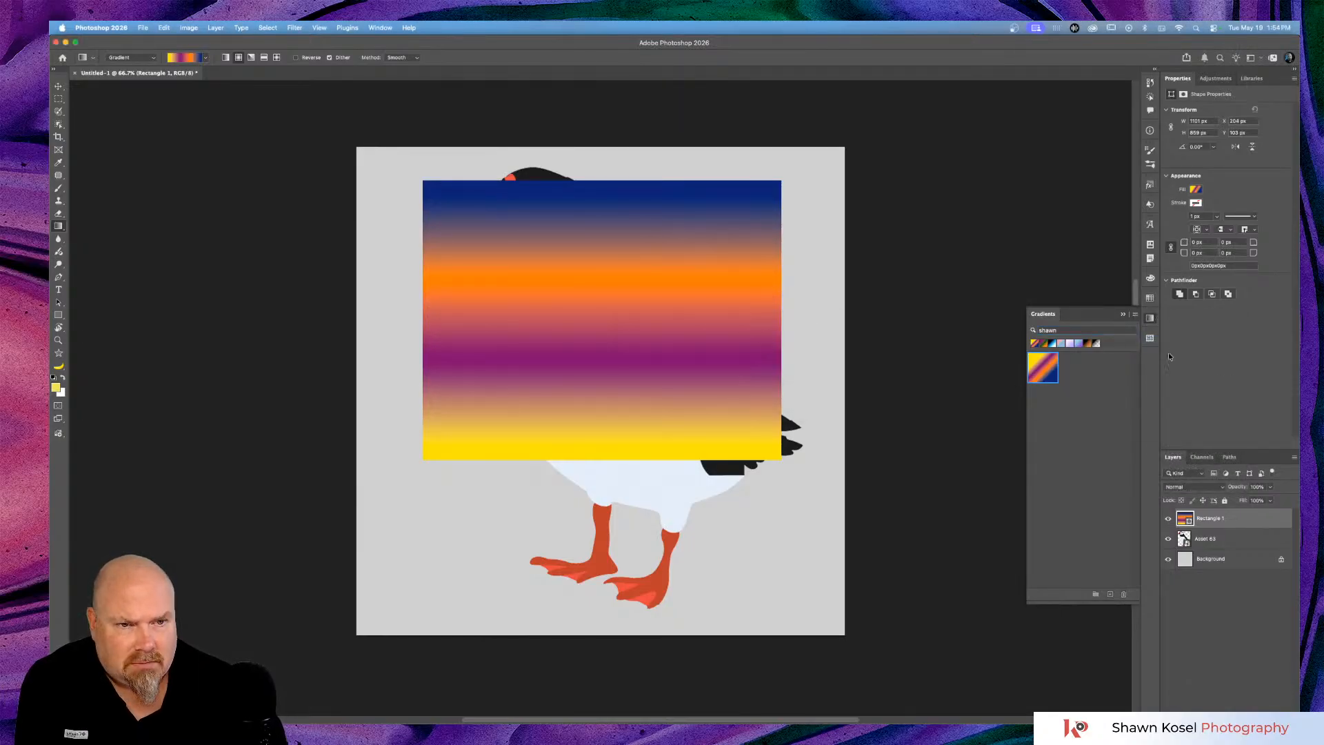
click(1134, 315)
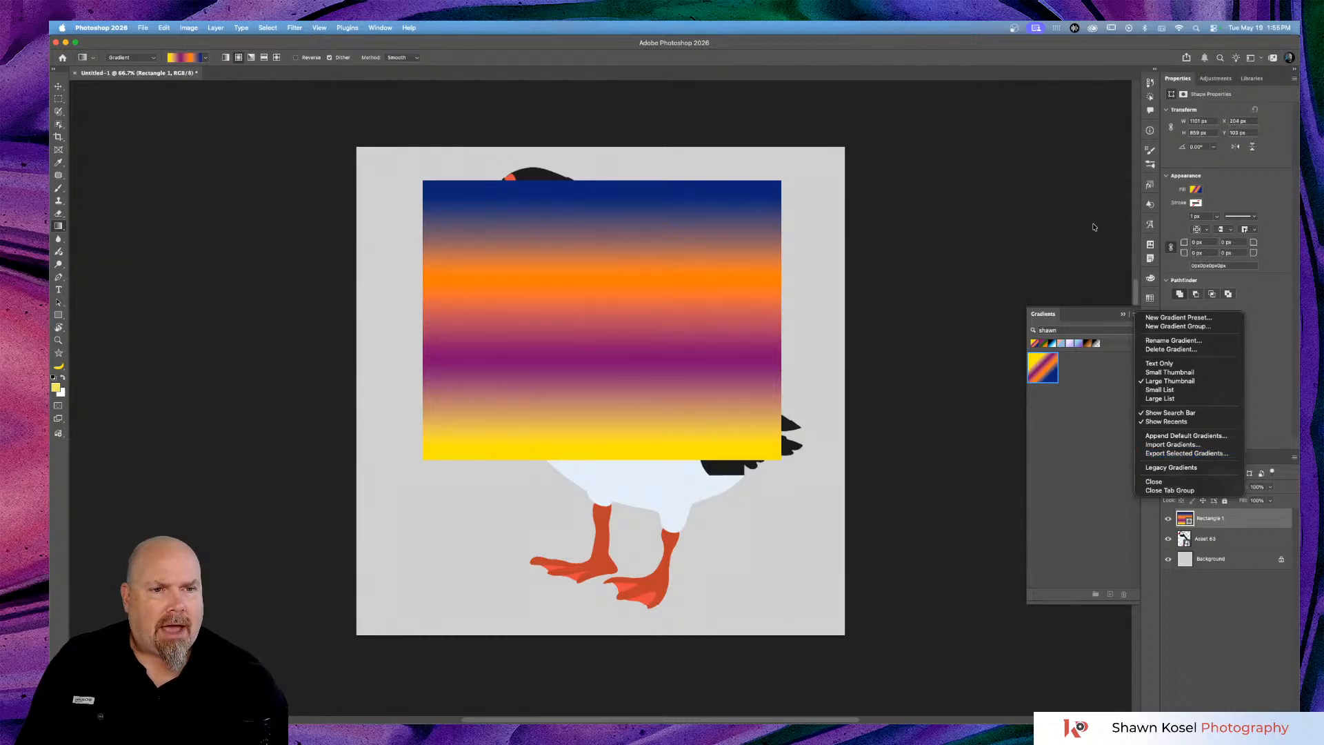
click(1085, 394)
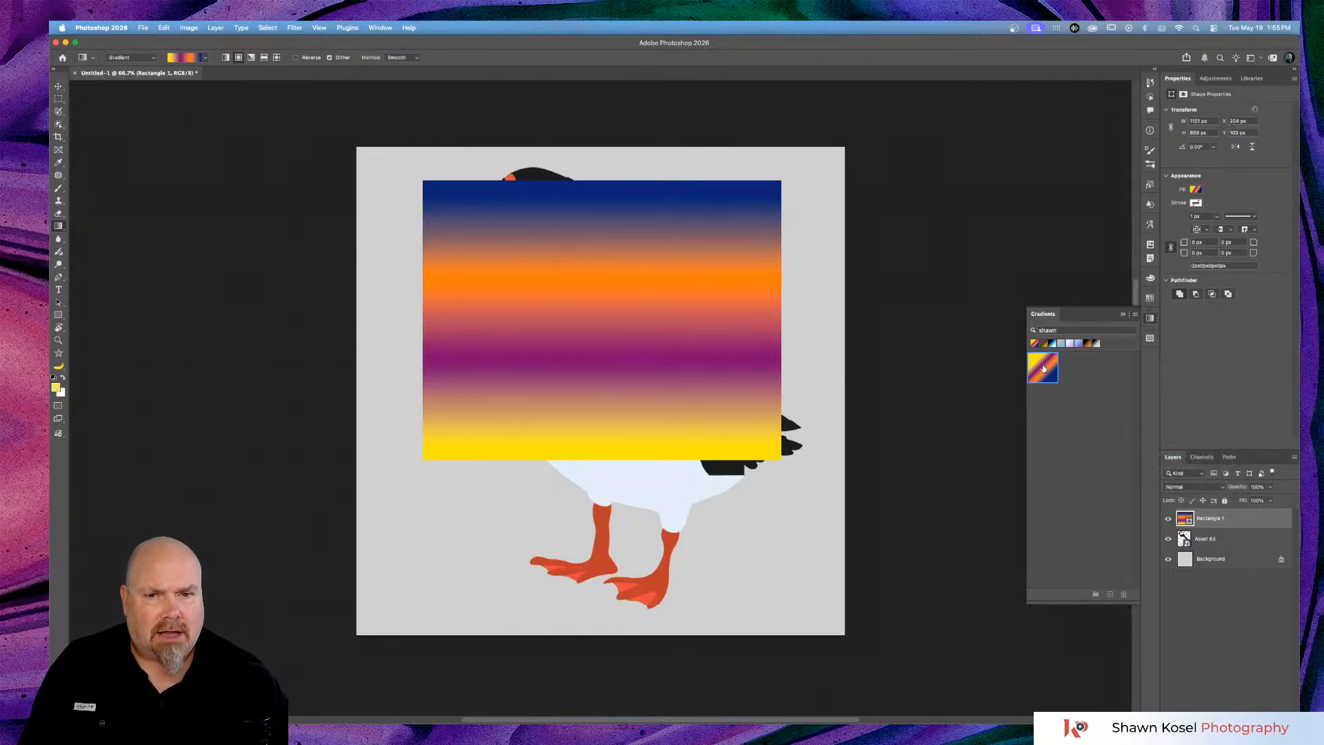
Place the saved gradient preset on the canvas as a new gradient fill layer above the rectangle.
drag(1044, 368, 603, 373)
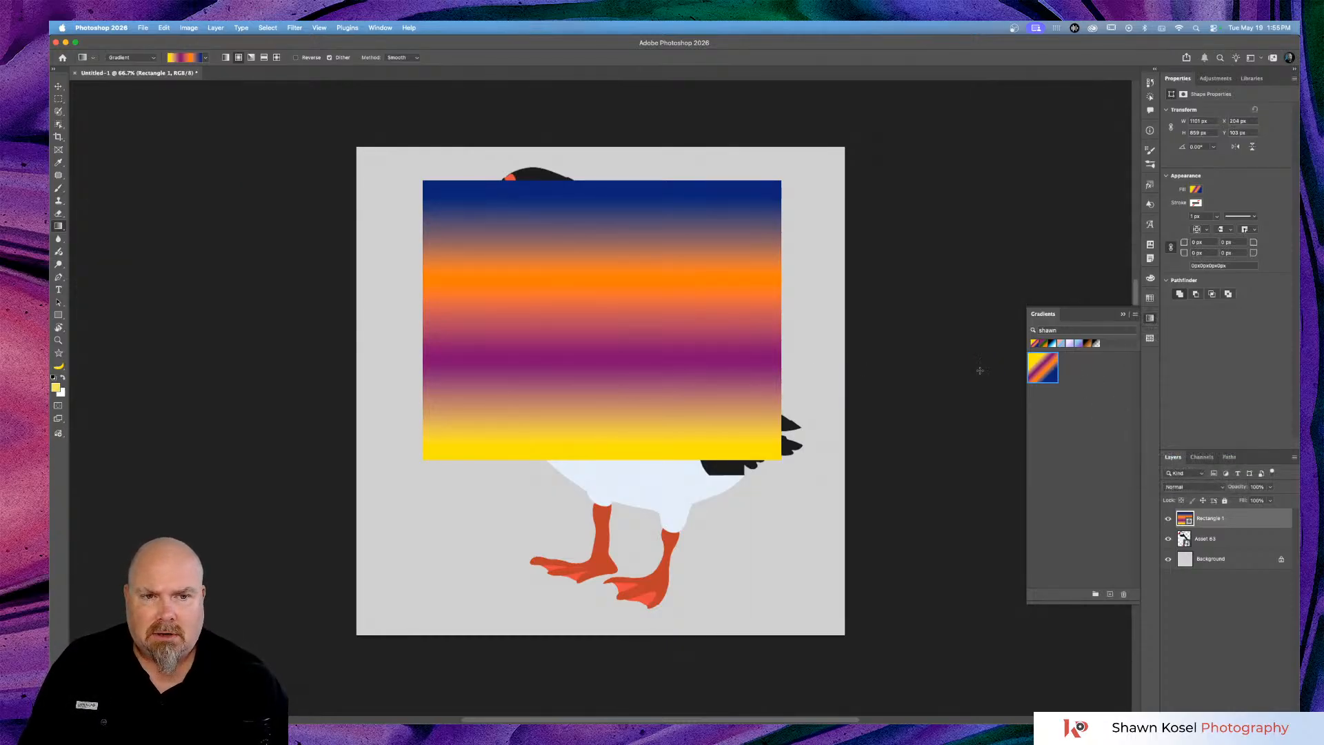
double_click(1050, 371)
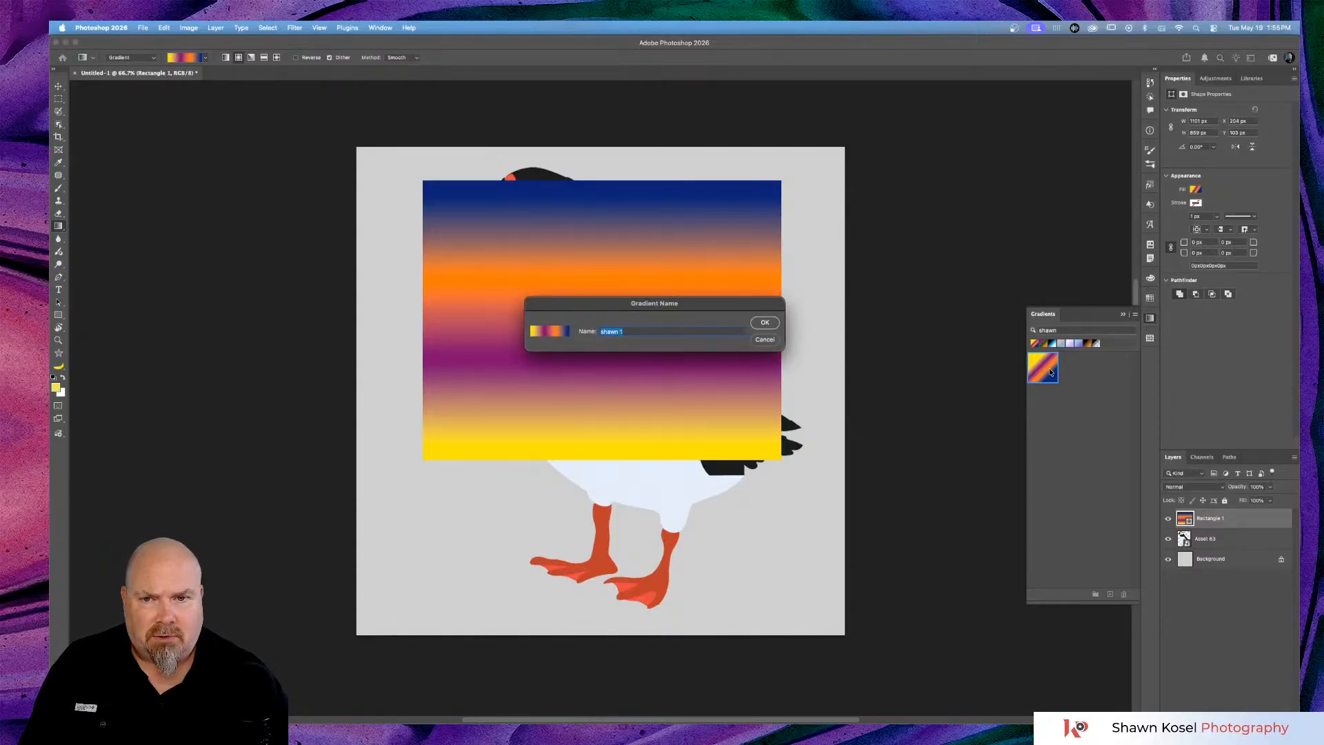
click(764, 339)
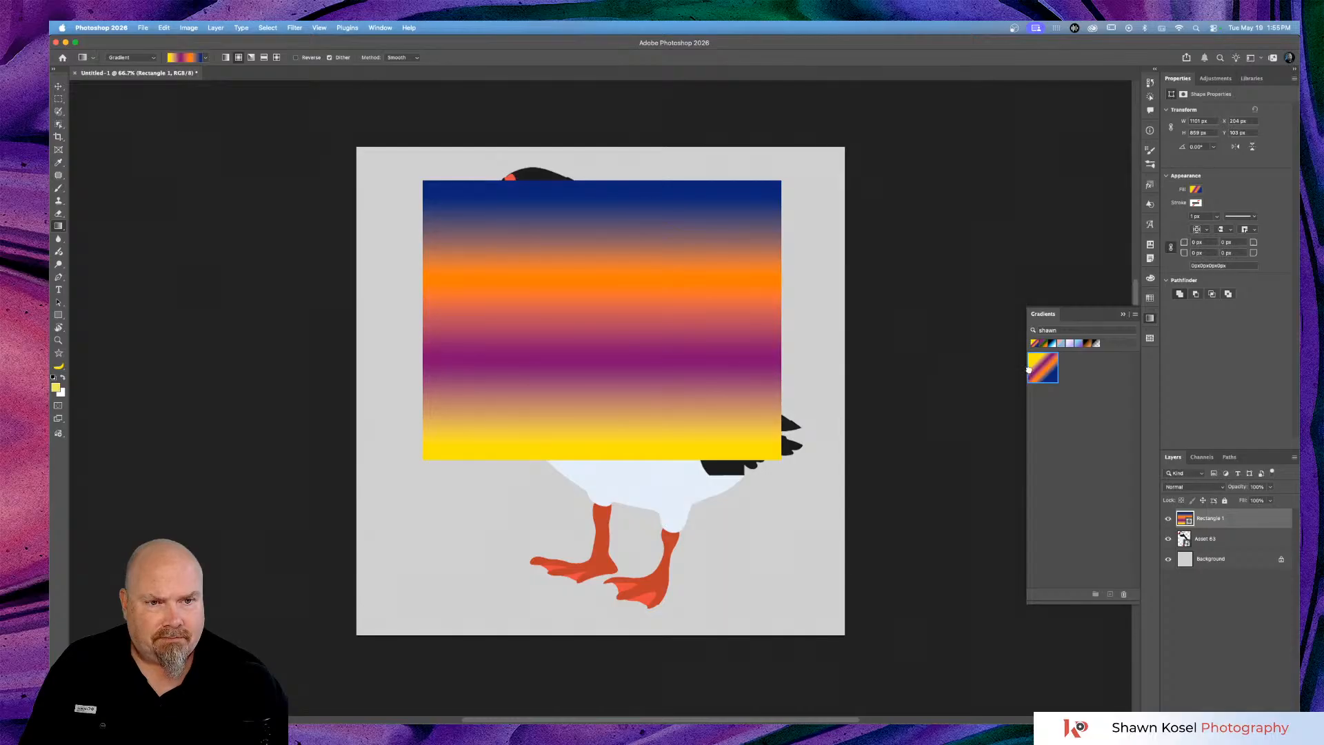
click(1065, 418)
drag(1046, 373, 693, 320)
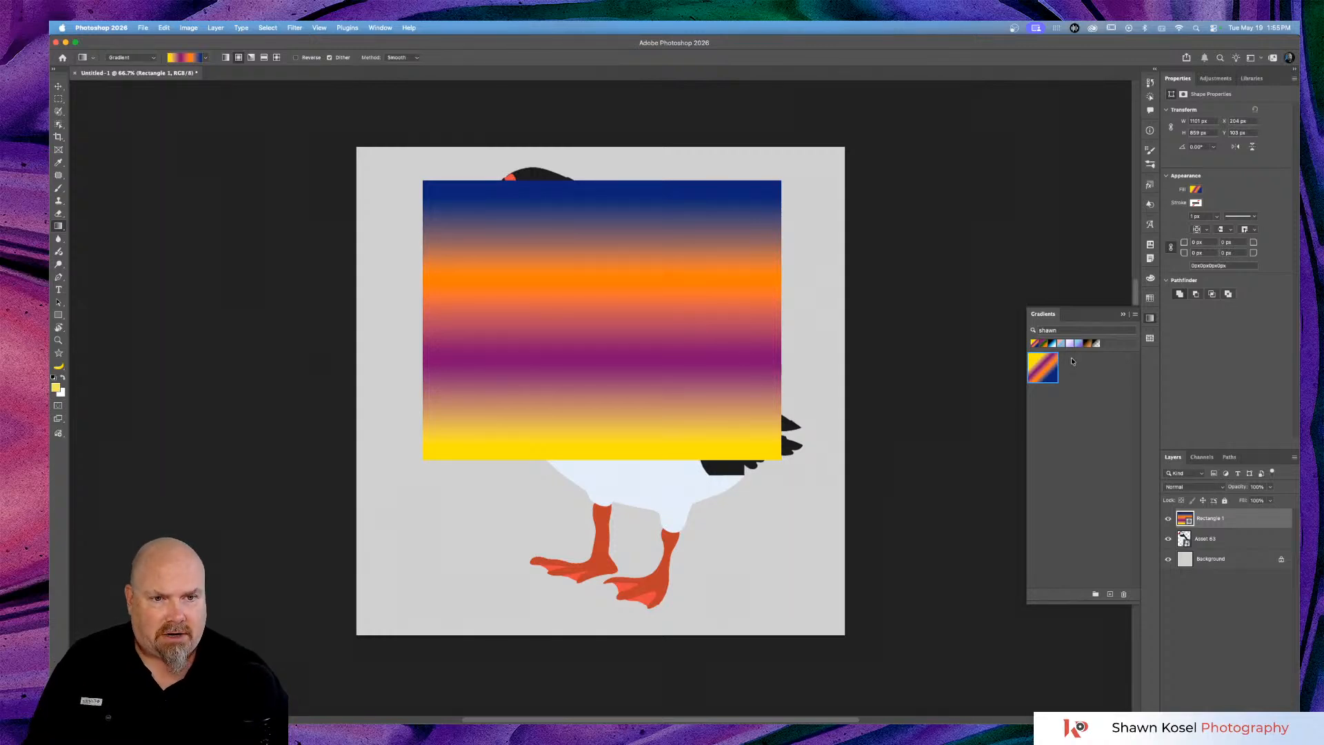
drag(1039, 373, 744, 368)
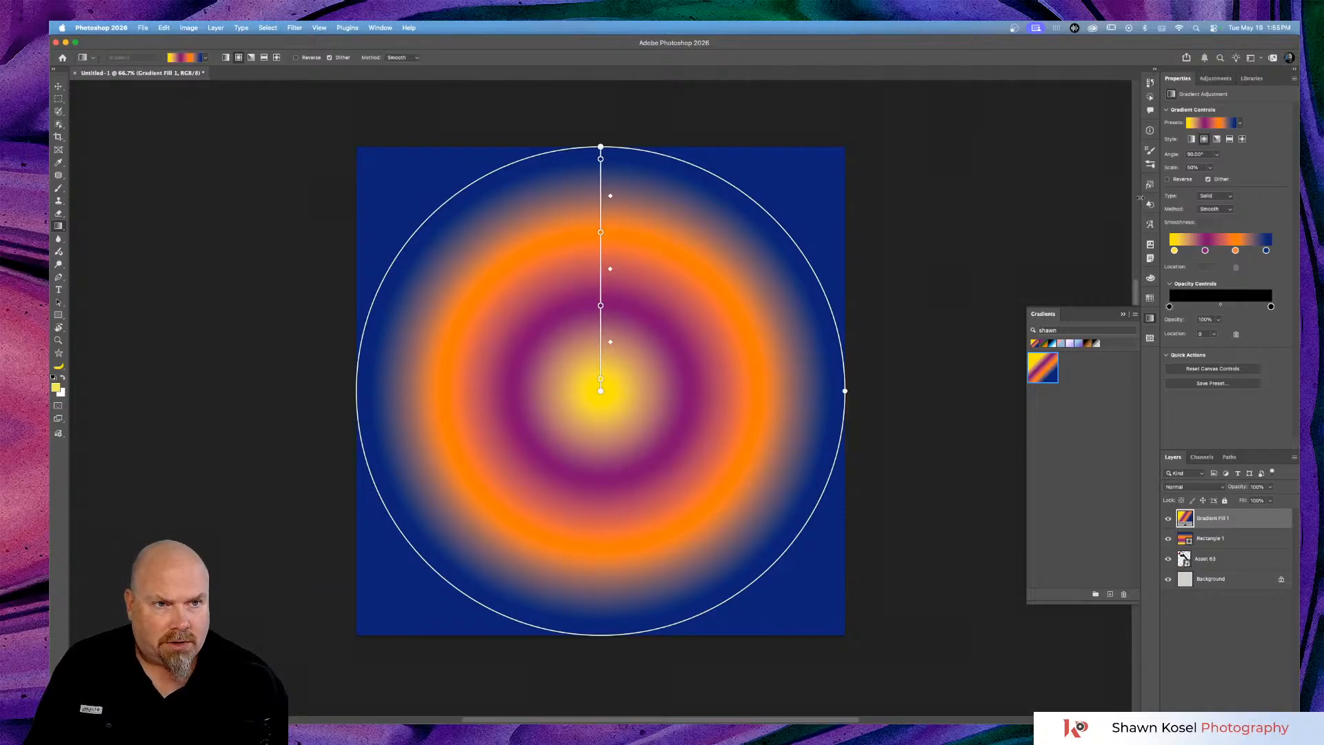
Make the gradient fill linear and shifted downward on the canvas, and recolour its violet stop to green 0d820d.
click(1190, 139)
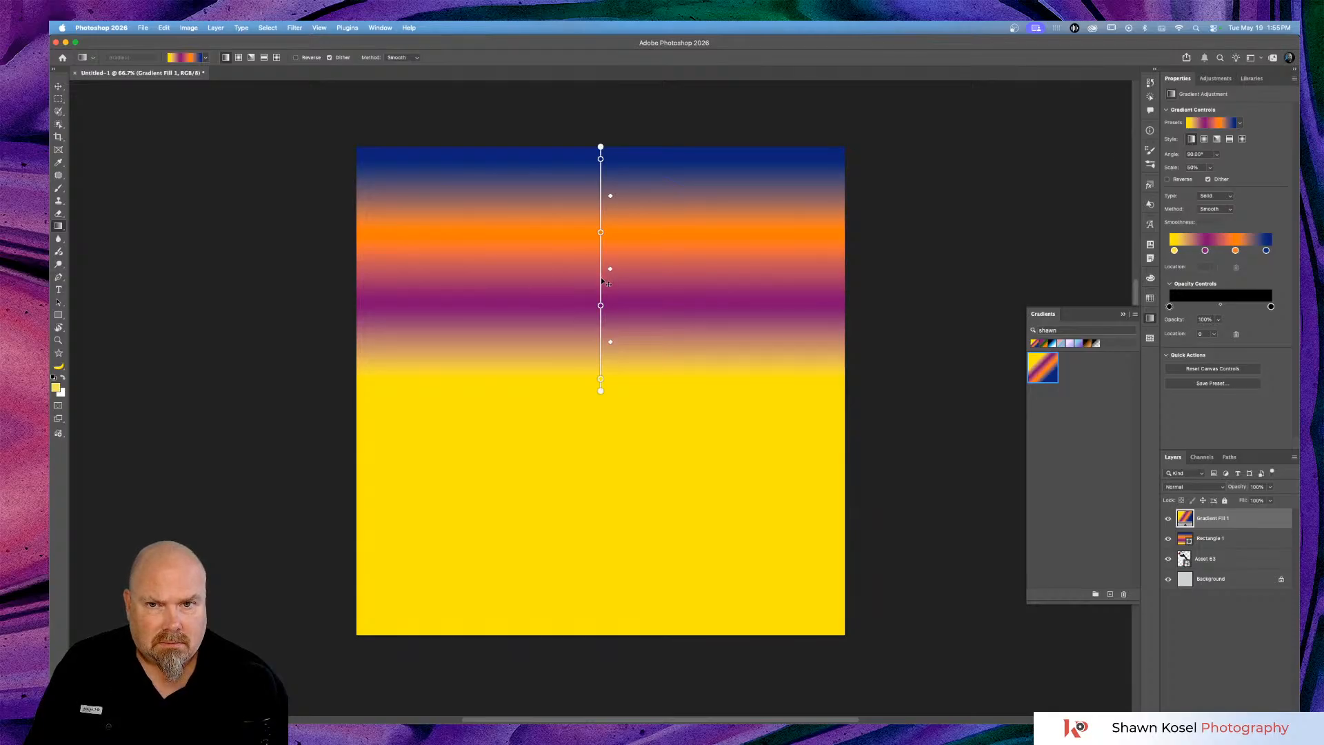
drag(602, 277, 602, 431)
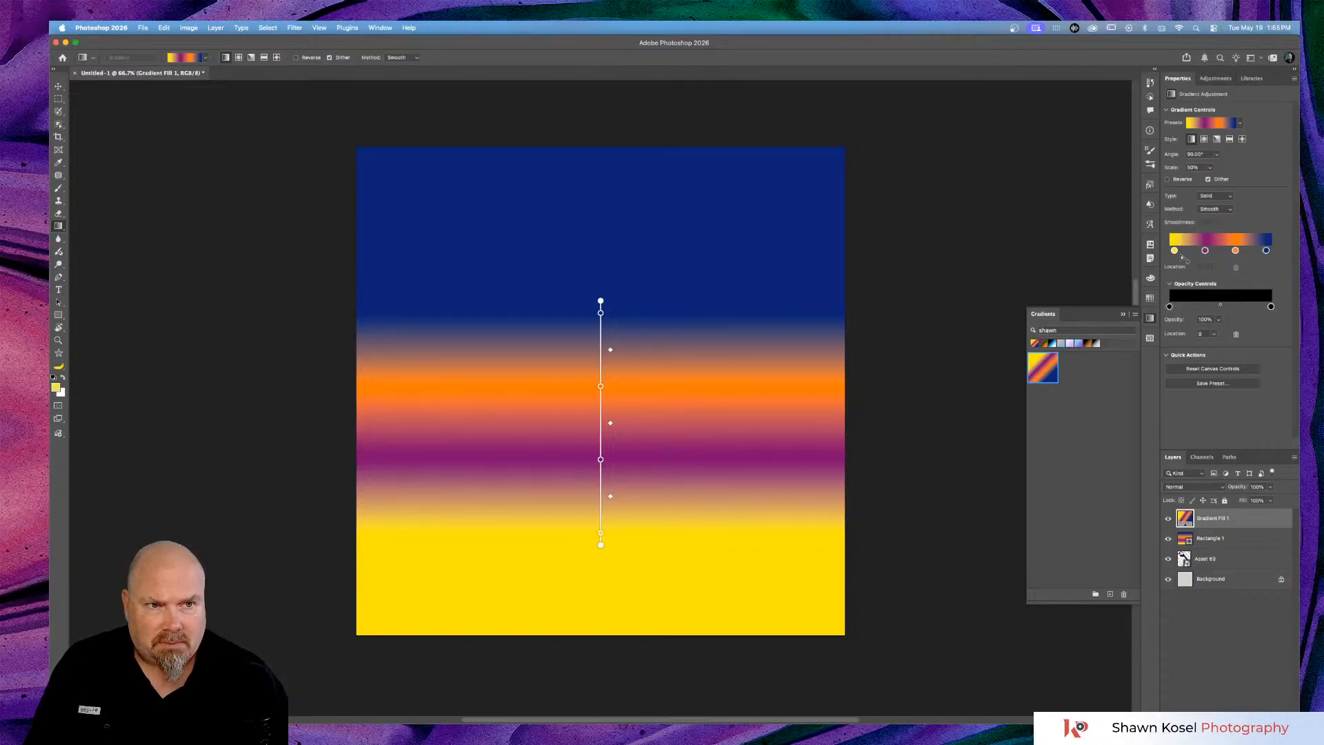
double_click(1205, 250)
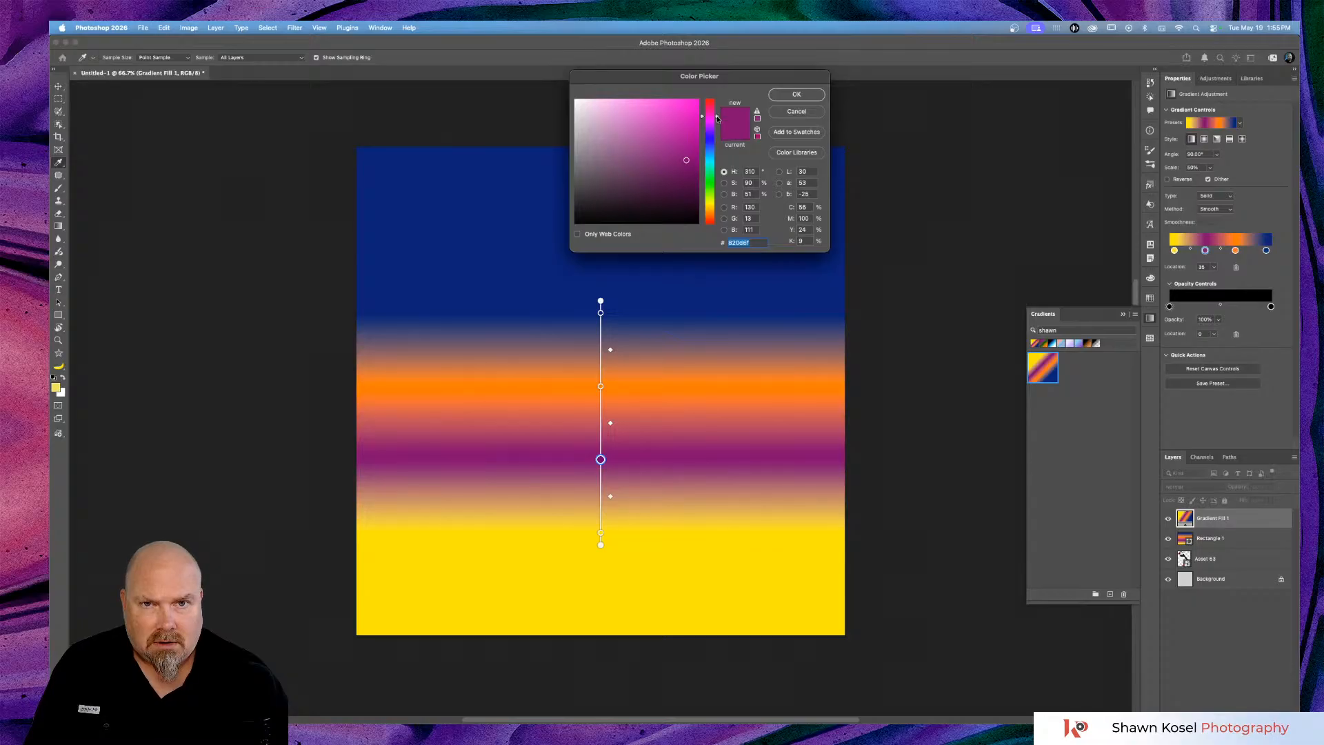
drag(717, 119, 715, 183)
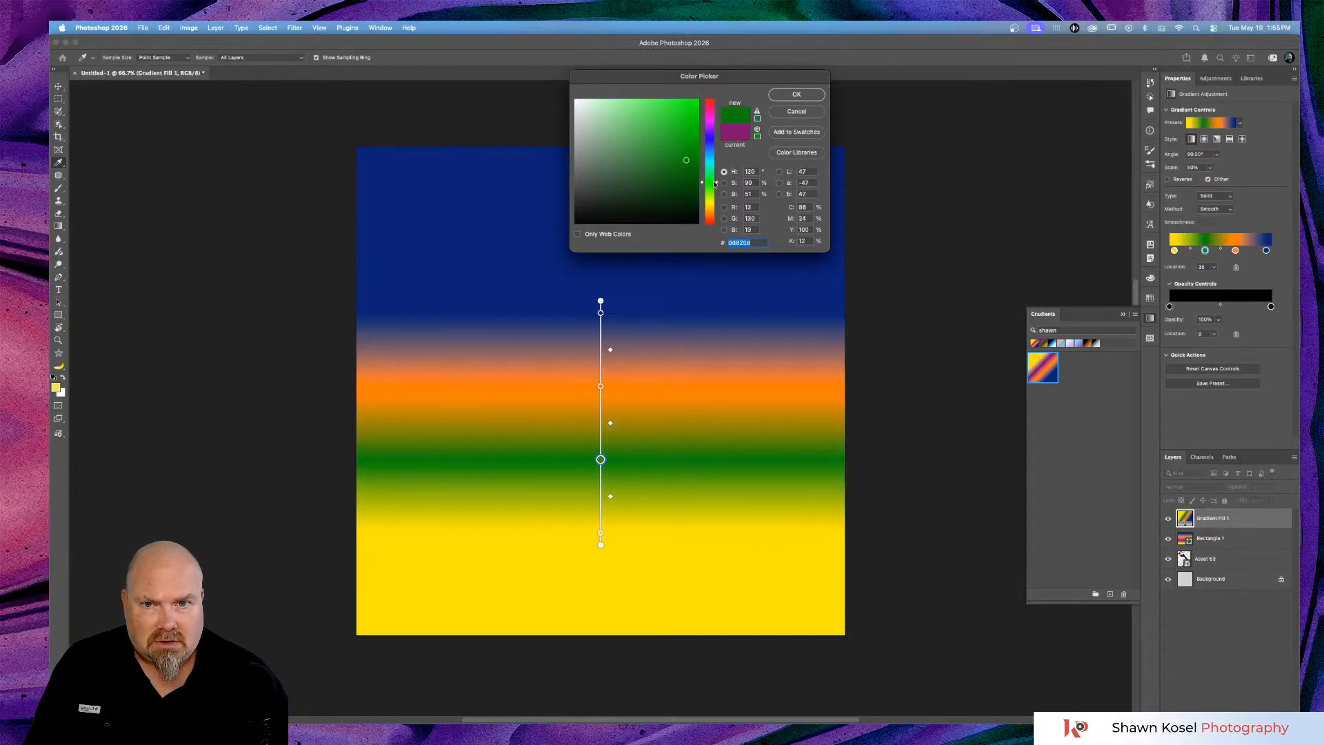
click(801, 96)
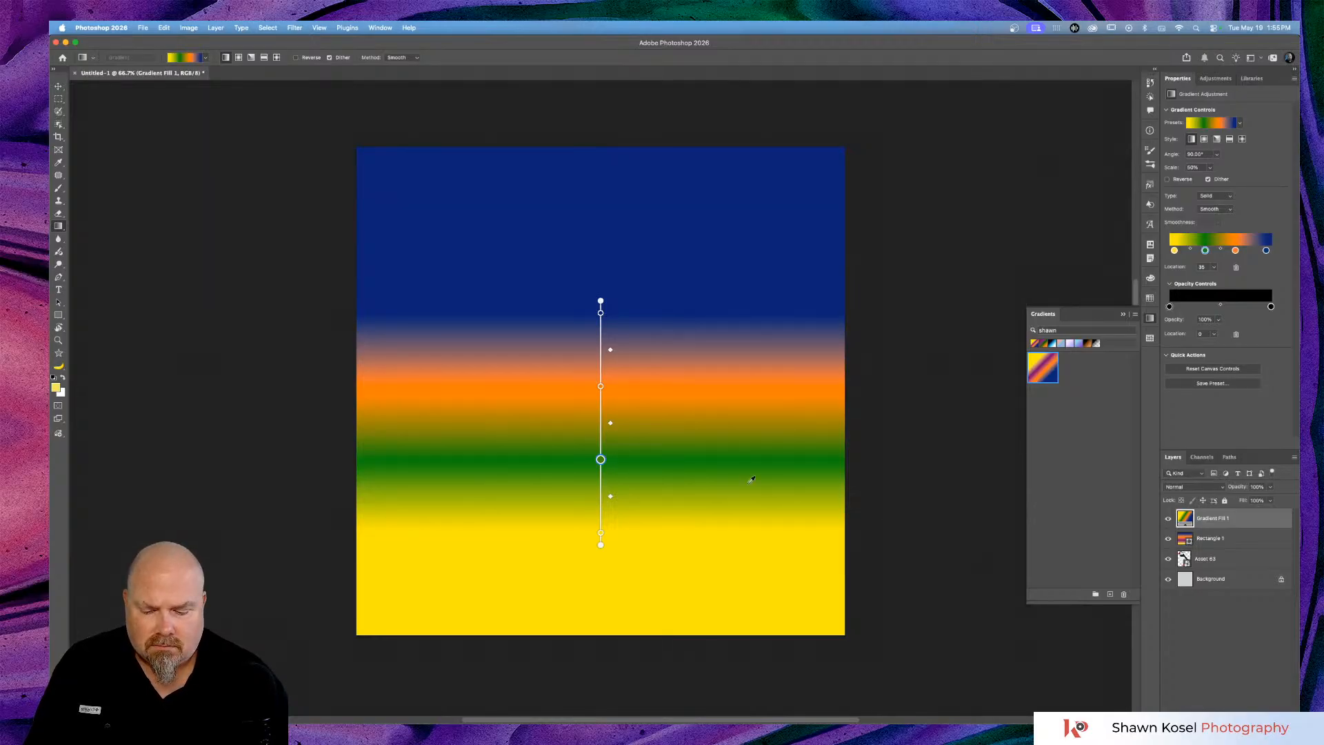
Try to add the edited gradient to the gradient presets by dropping its fill layer among them.
click(1134, 315)
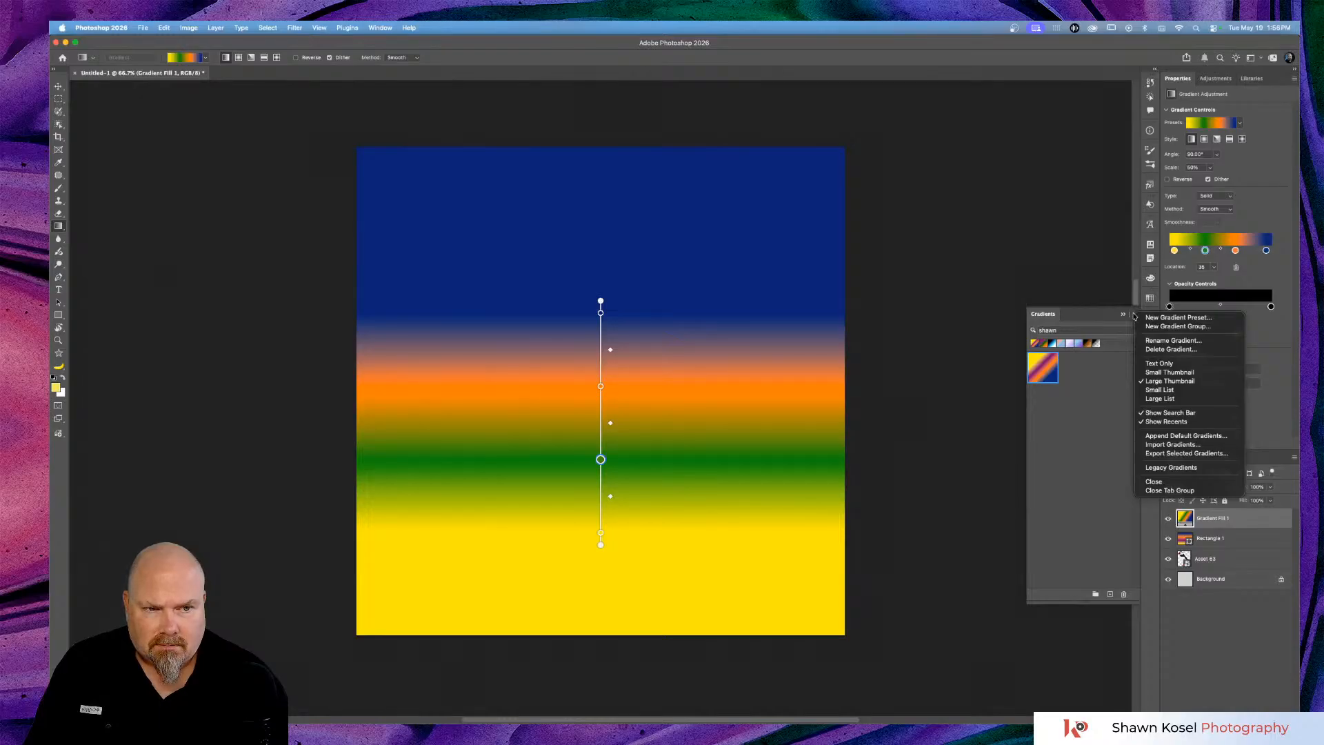
click(1089, 387)
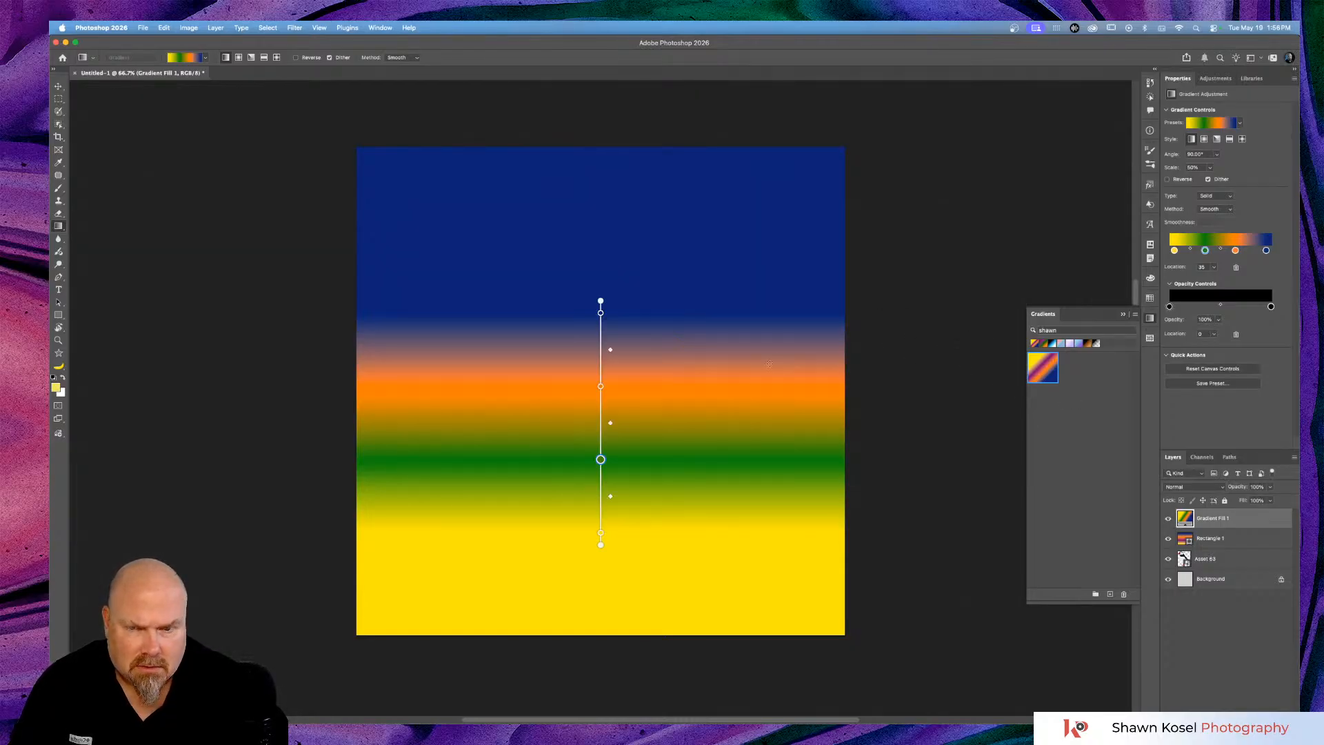
click(54, 87)
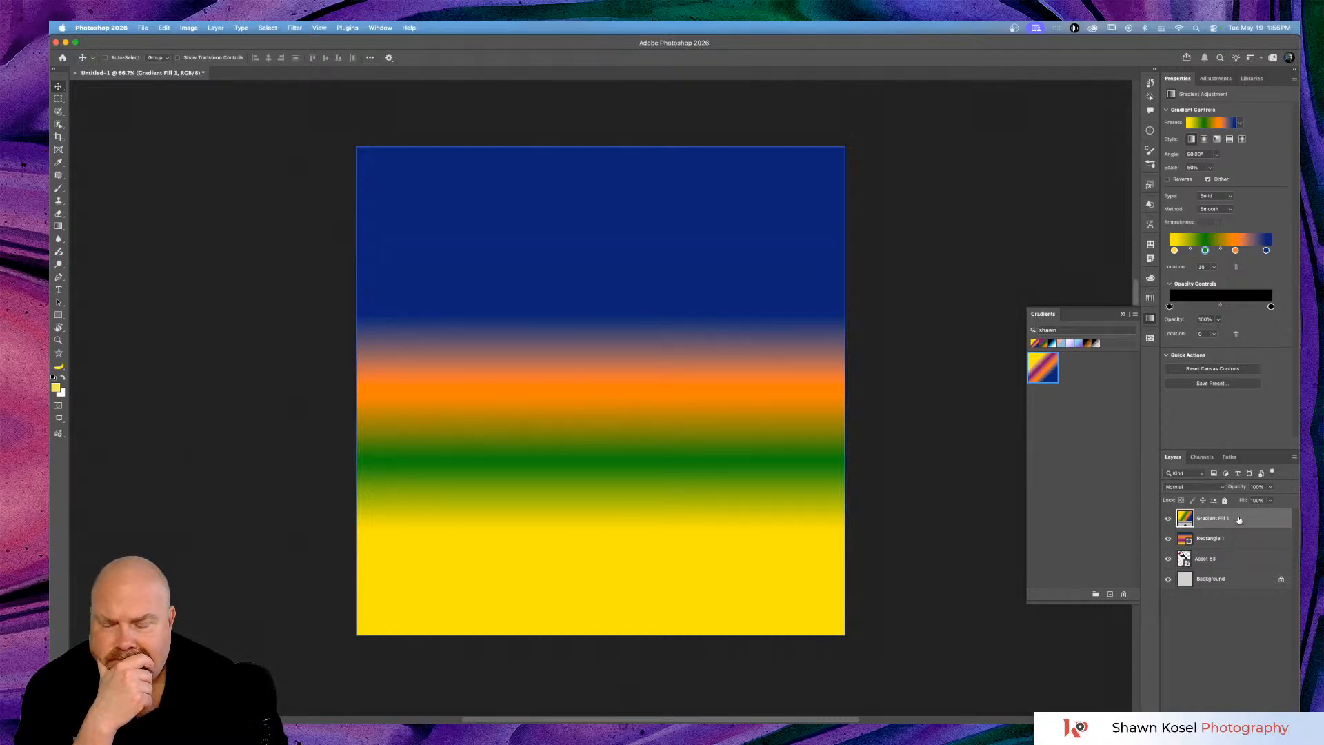
drag(1239, 520, 1049, 367)
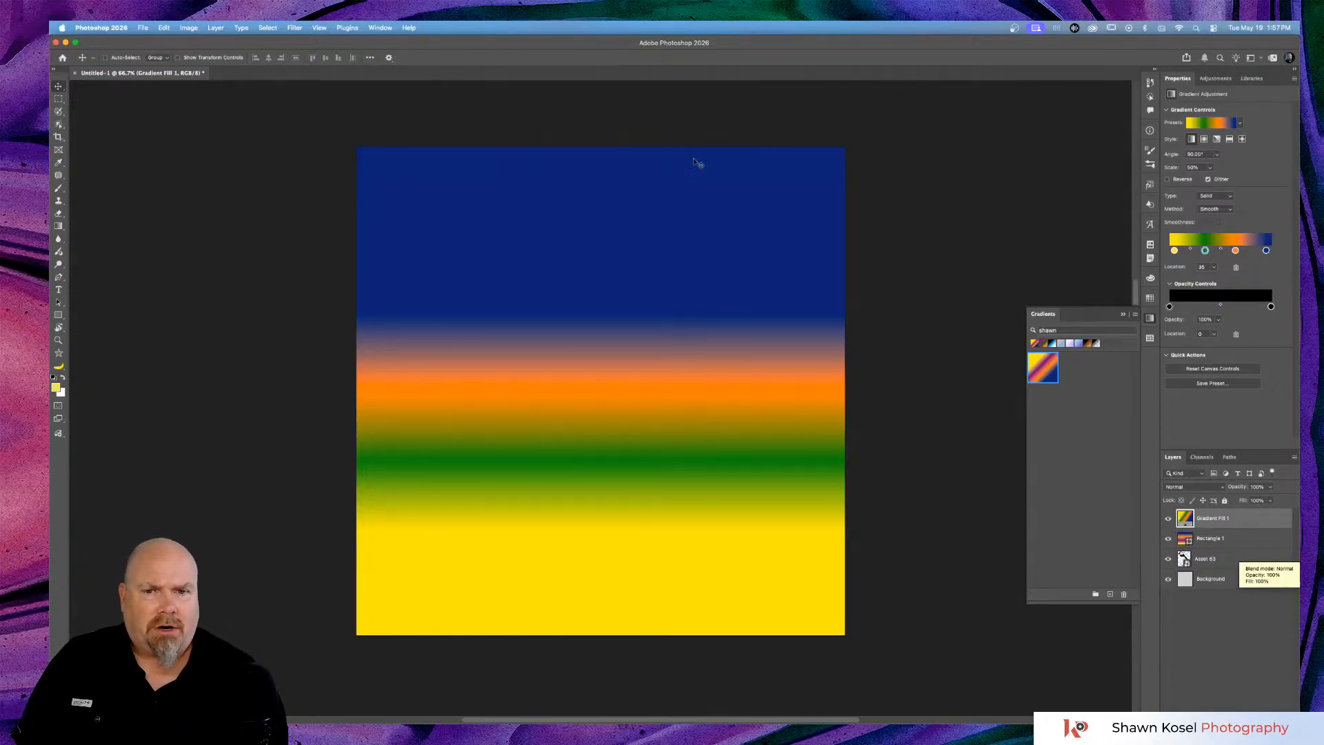
Recolour the gradient fill's green stop to dark blue 0d2382.
double_click(1204, 251)
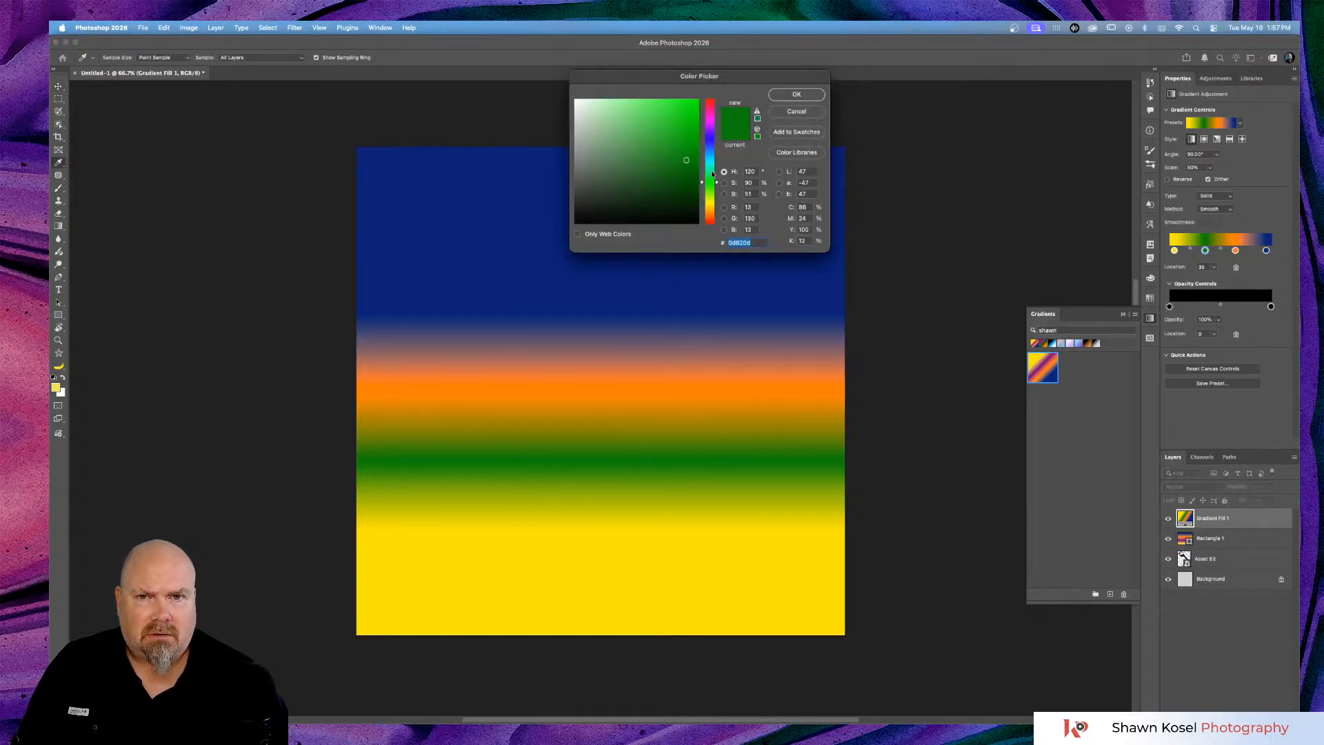
drag(716, 184, 715, 145)
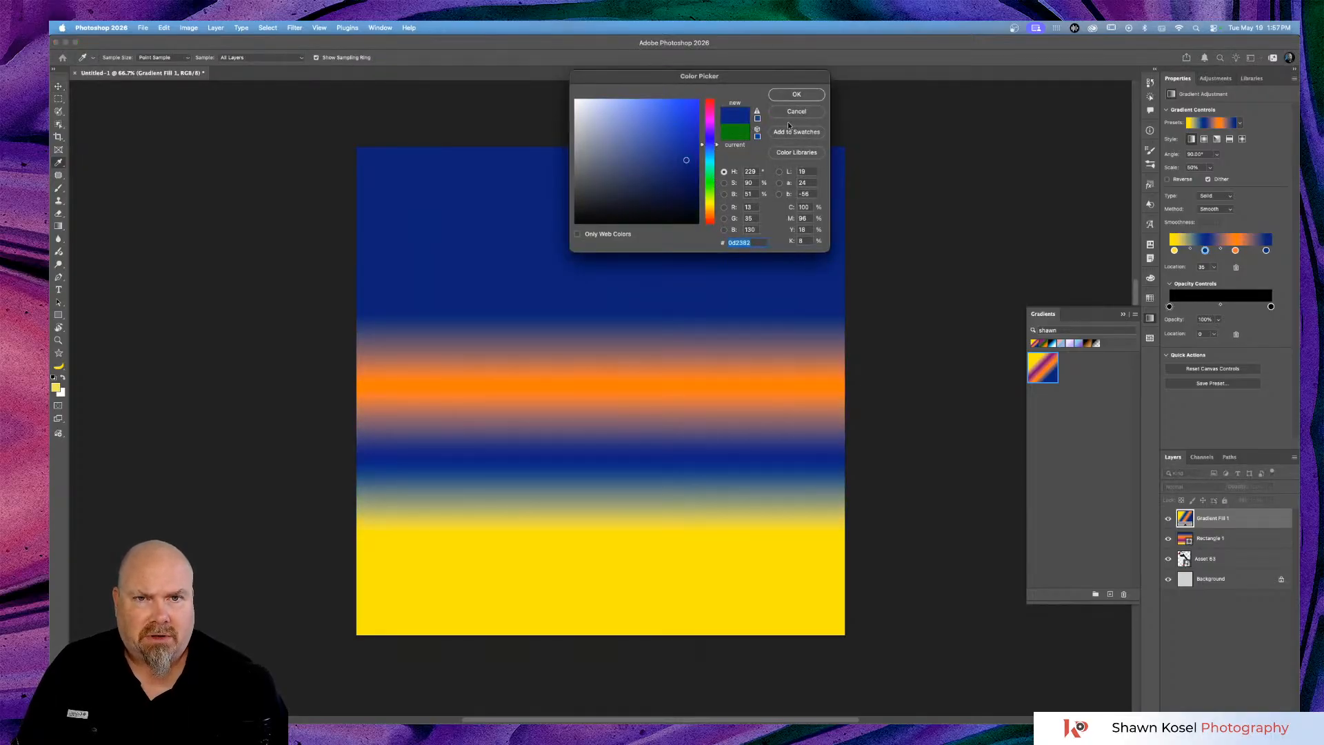
click(815, 94)
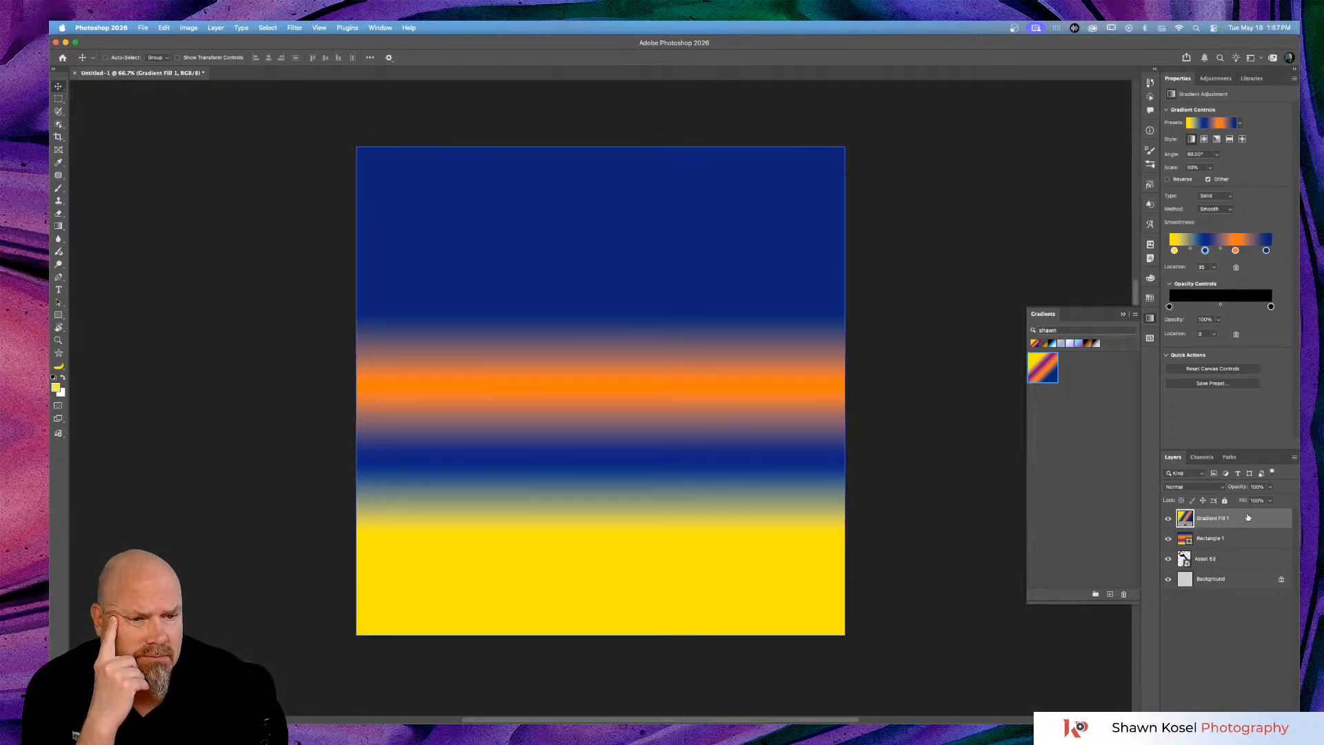
Delete the gradient fill layer and the rectangle layer above the puffin image.
key(Delete)
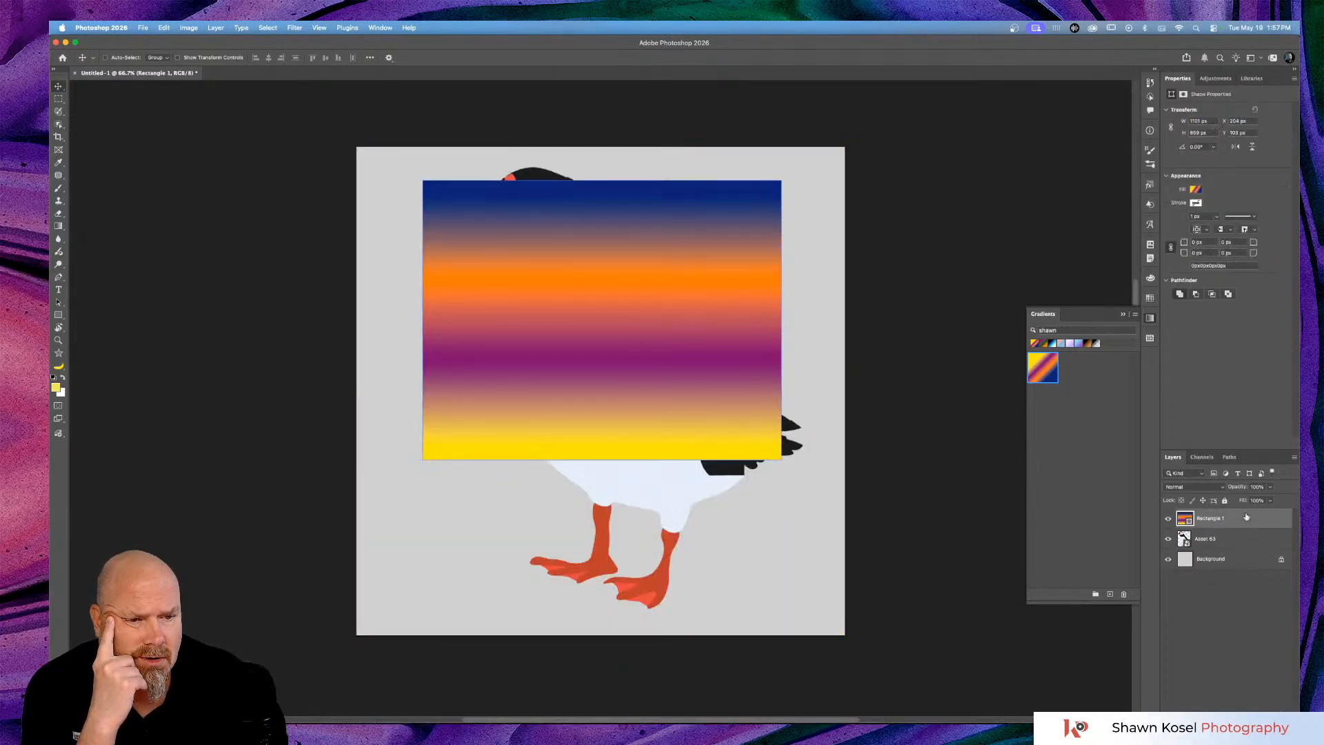
key(Delete)
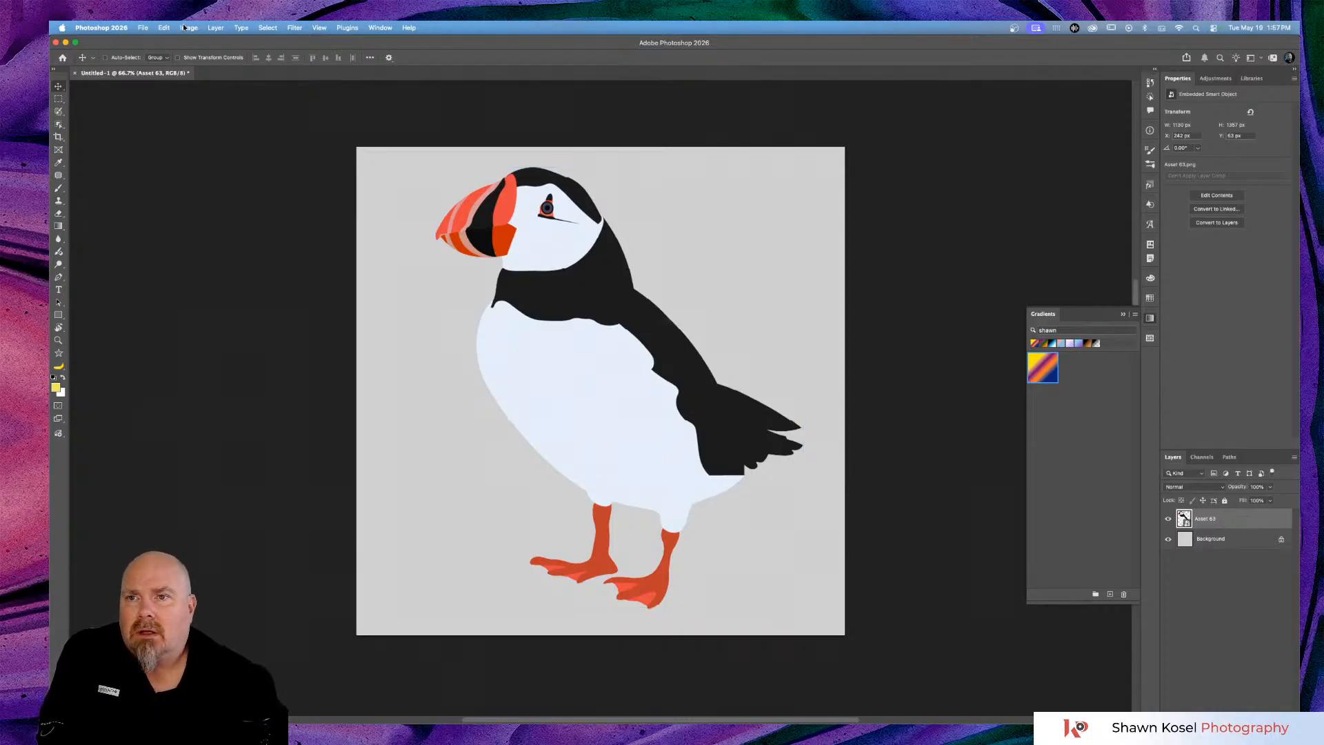
Turn on the Contextual Task Bar for the puffin layer.
click(378, 27)
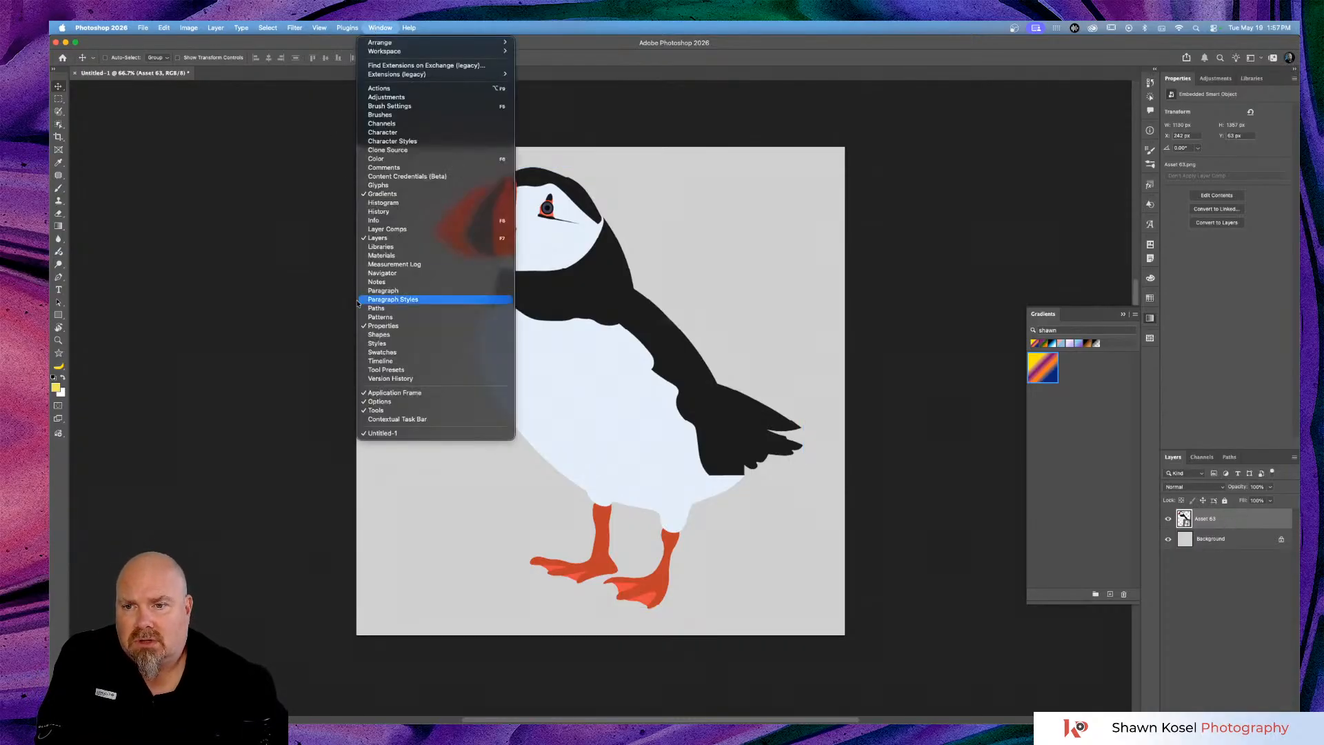
click(419, 433)
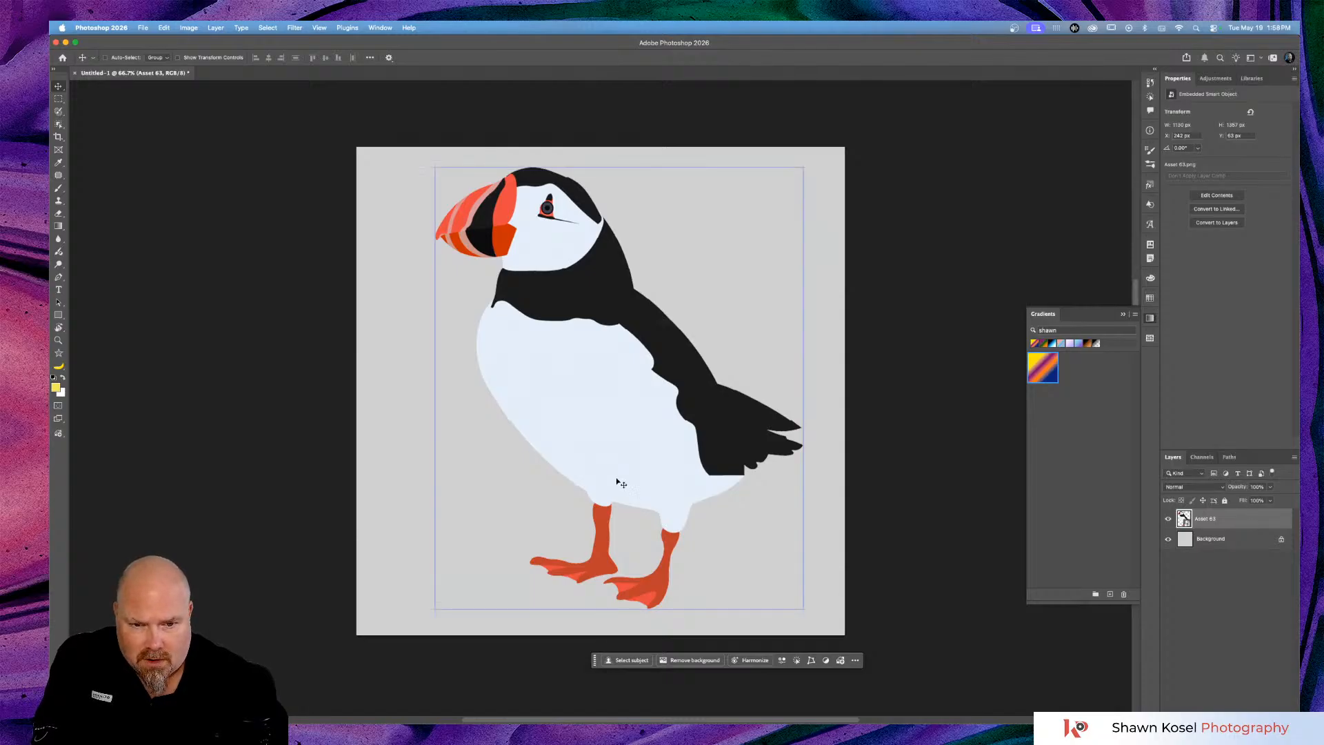
scroll(618, 466, down, 2)
scroll(618, 466, up, 2)
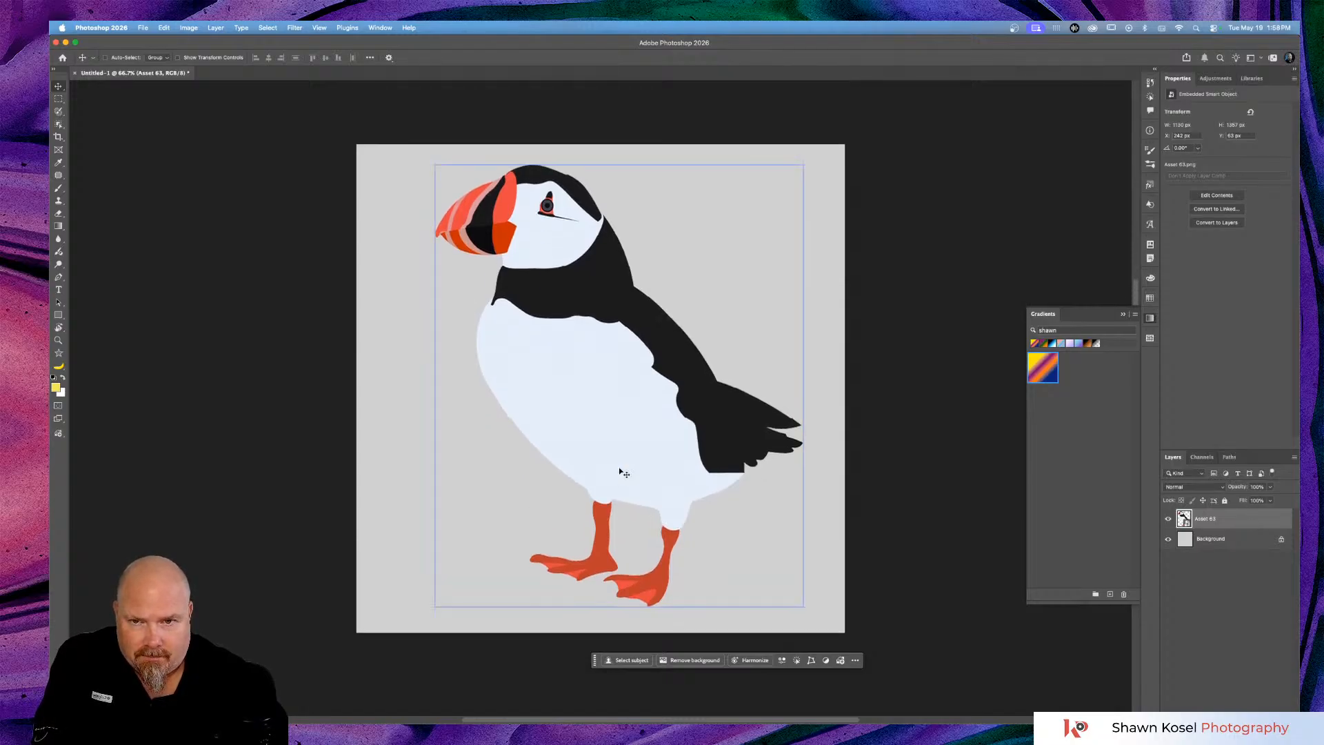
scroll(618, 466, down, 1)
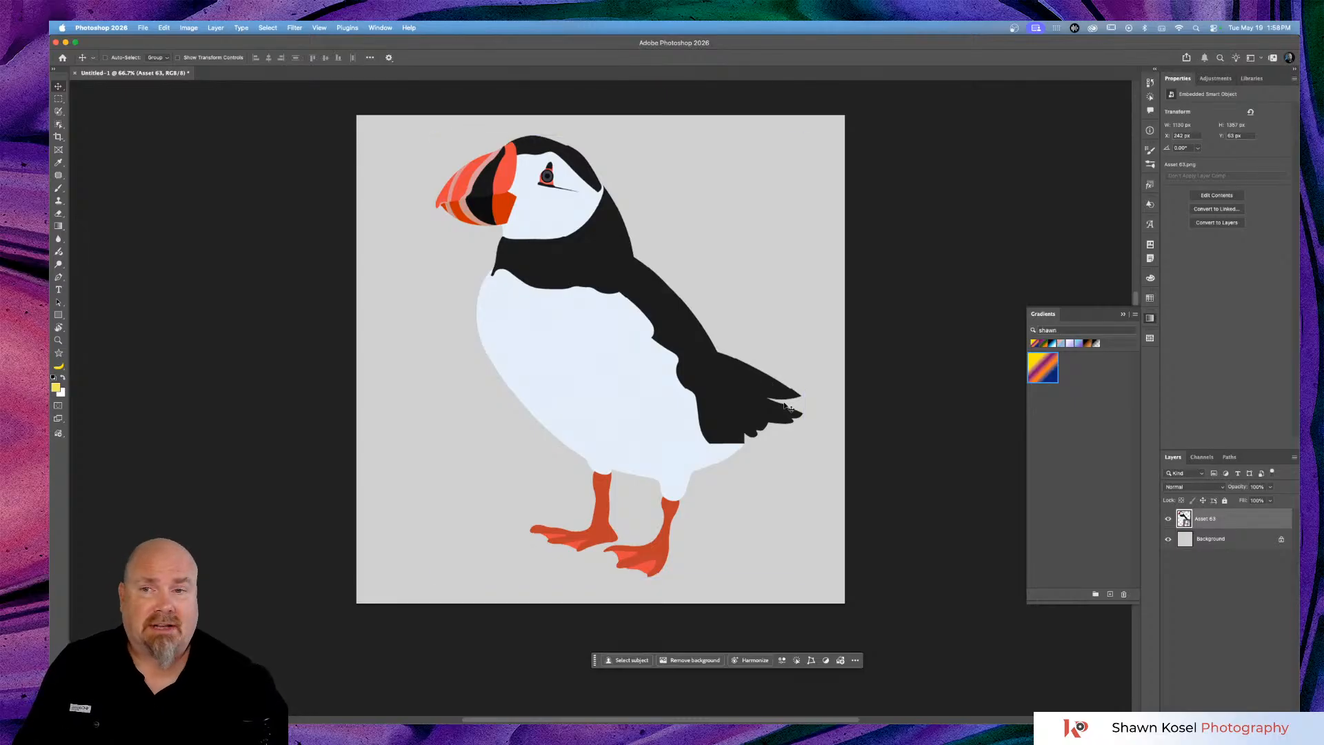
right_click(1239, 523)
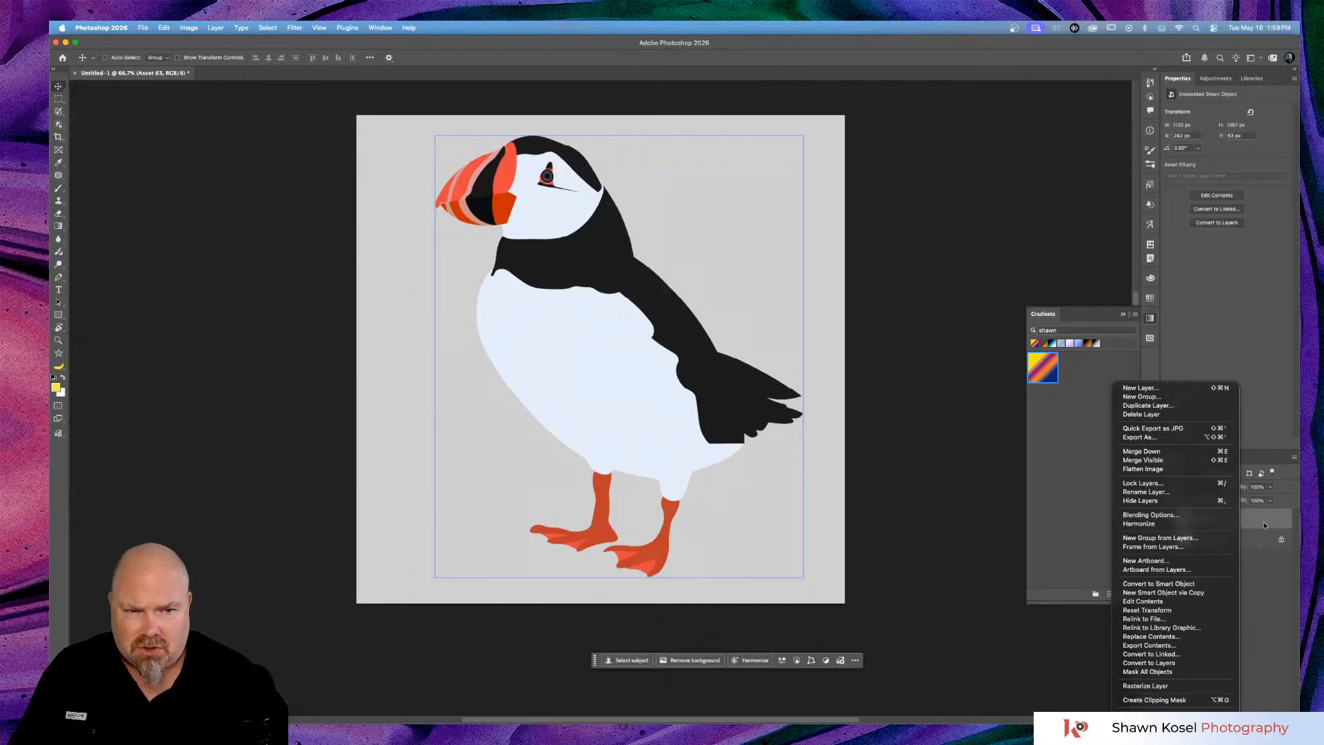
click(1265, 526)
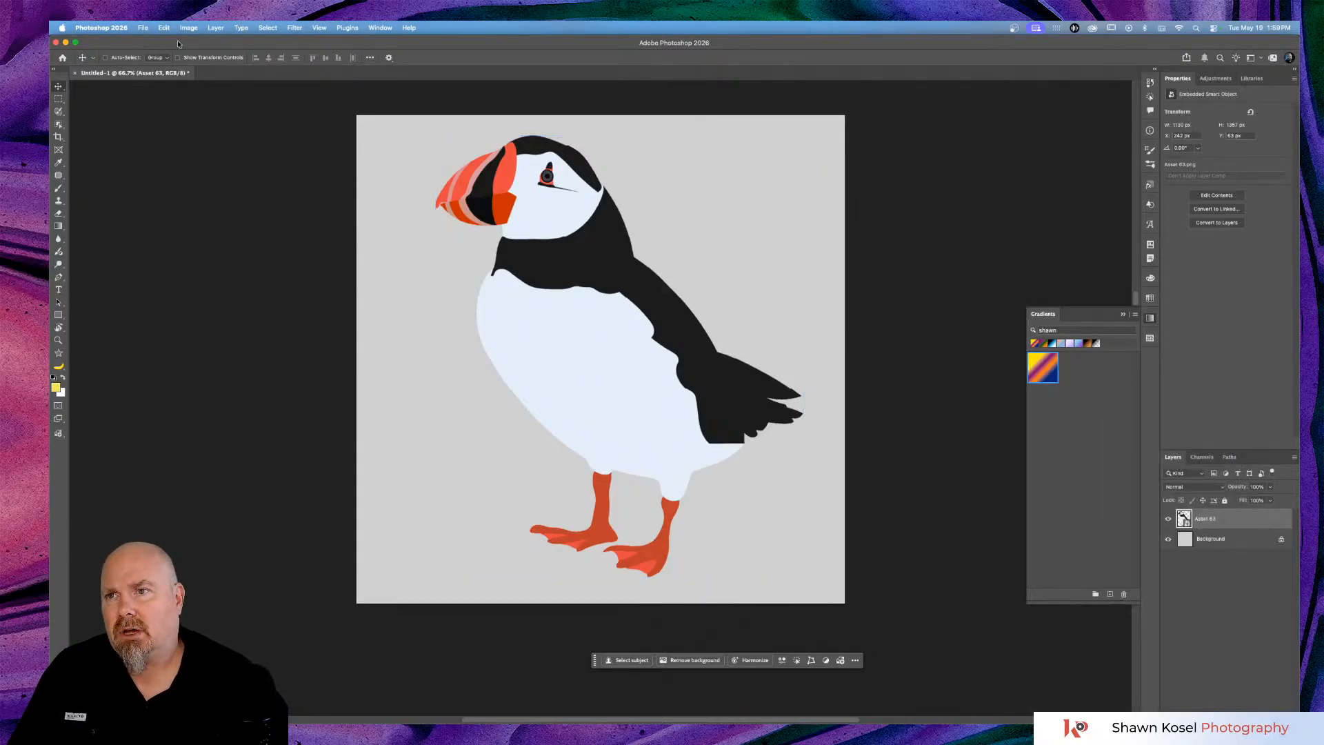
click(142, 28)
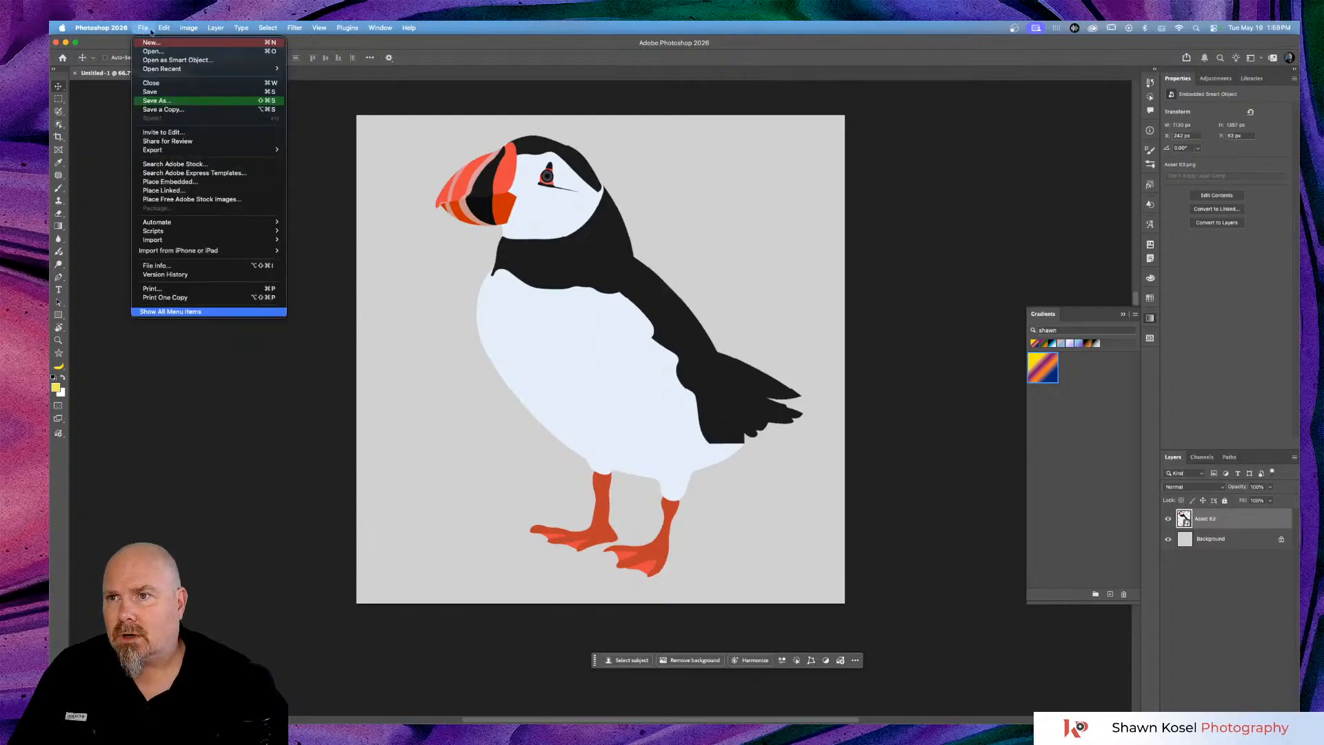
mouse_move(165, 28)
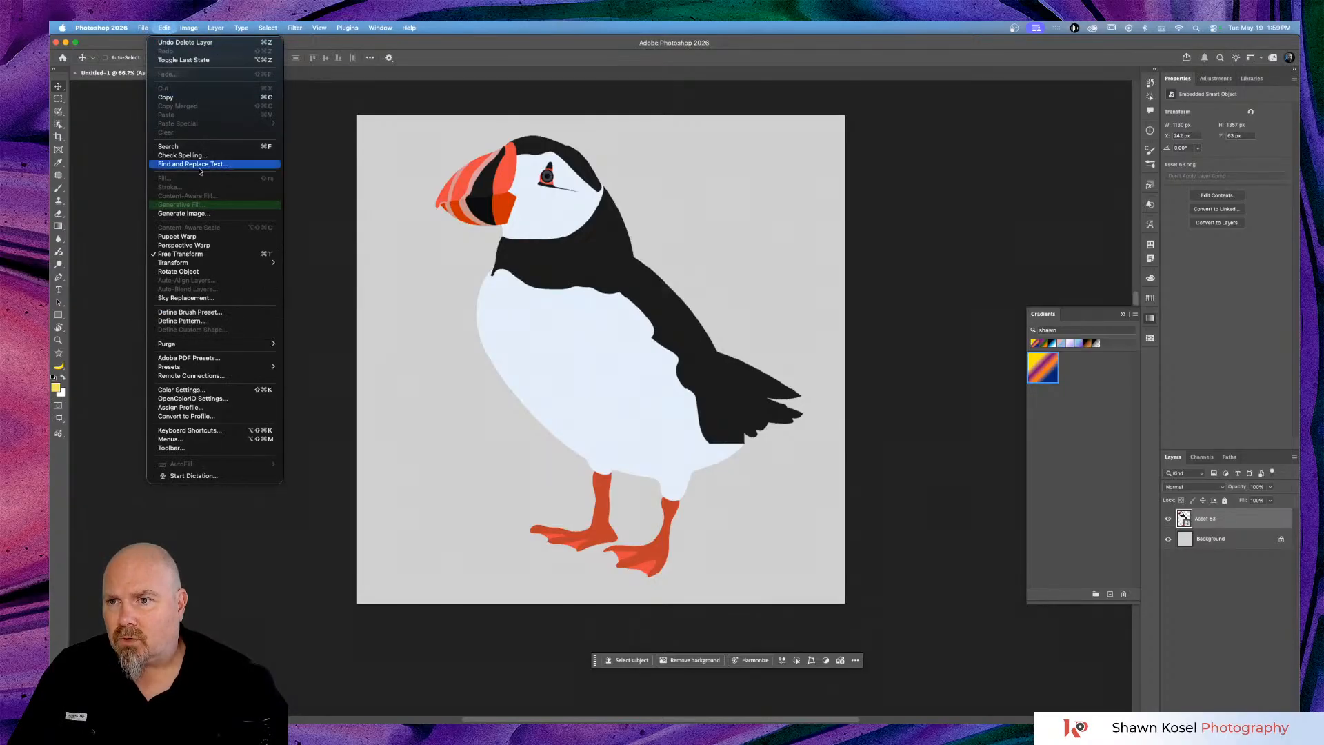
Start Rotate Object on the puffin layer, try turning the bird horizontally to about 110° and back, and reset the rotation.
click(203, 272)
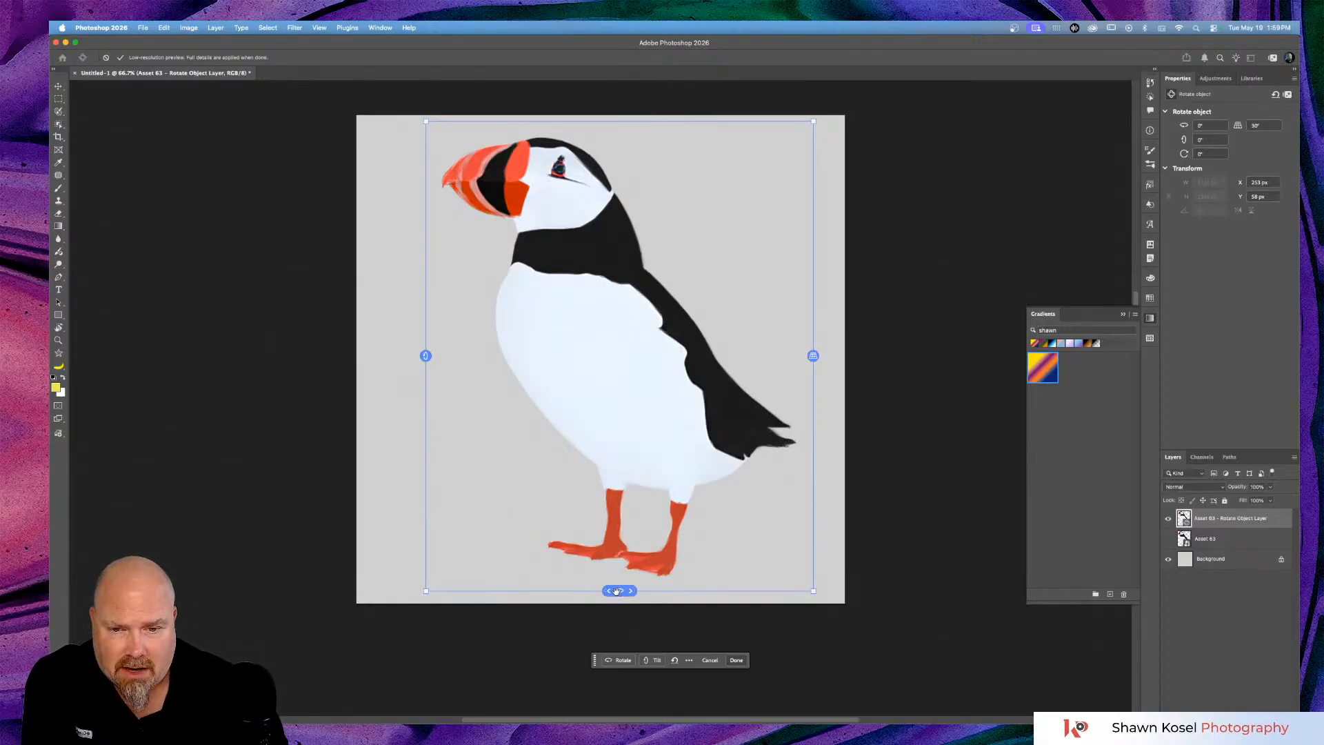
drag(616, 591, 966, 598)
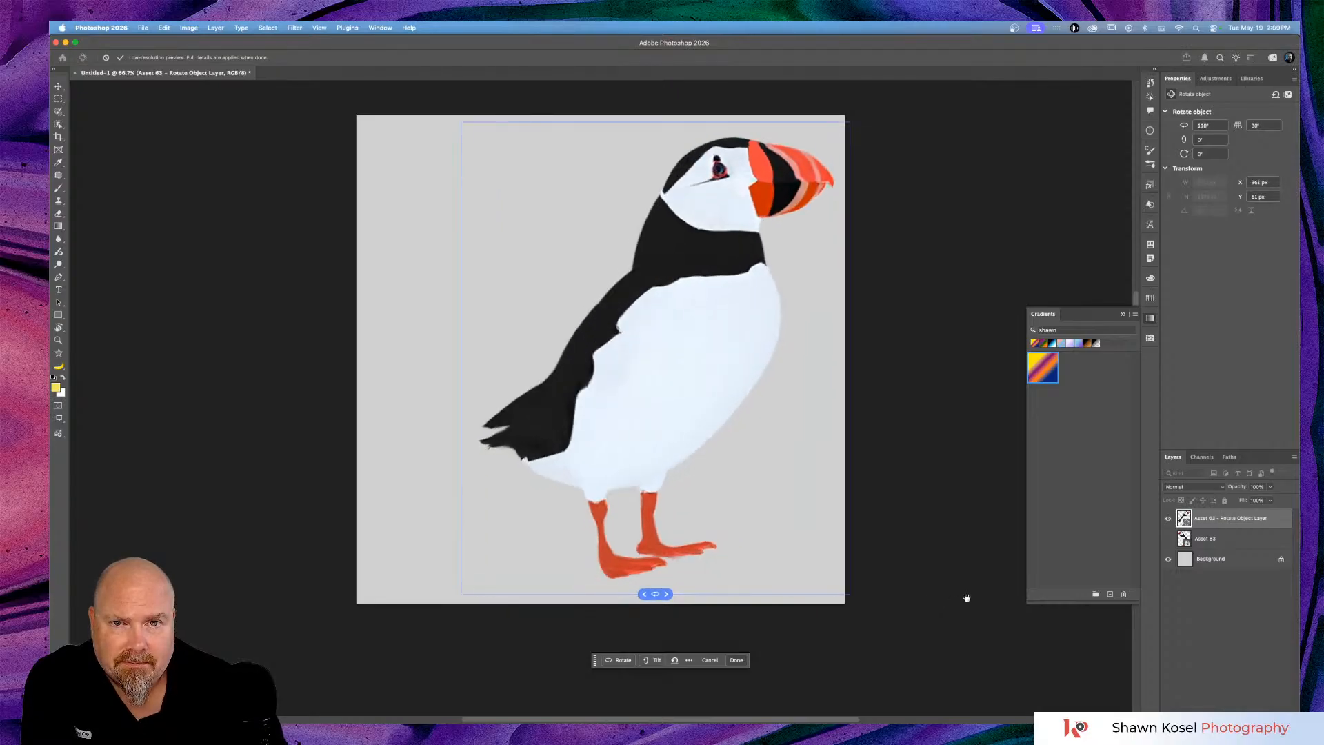
drag(935, 598, 660, 605)
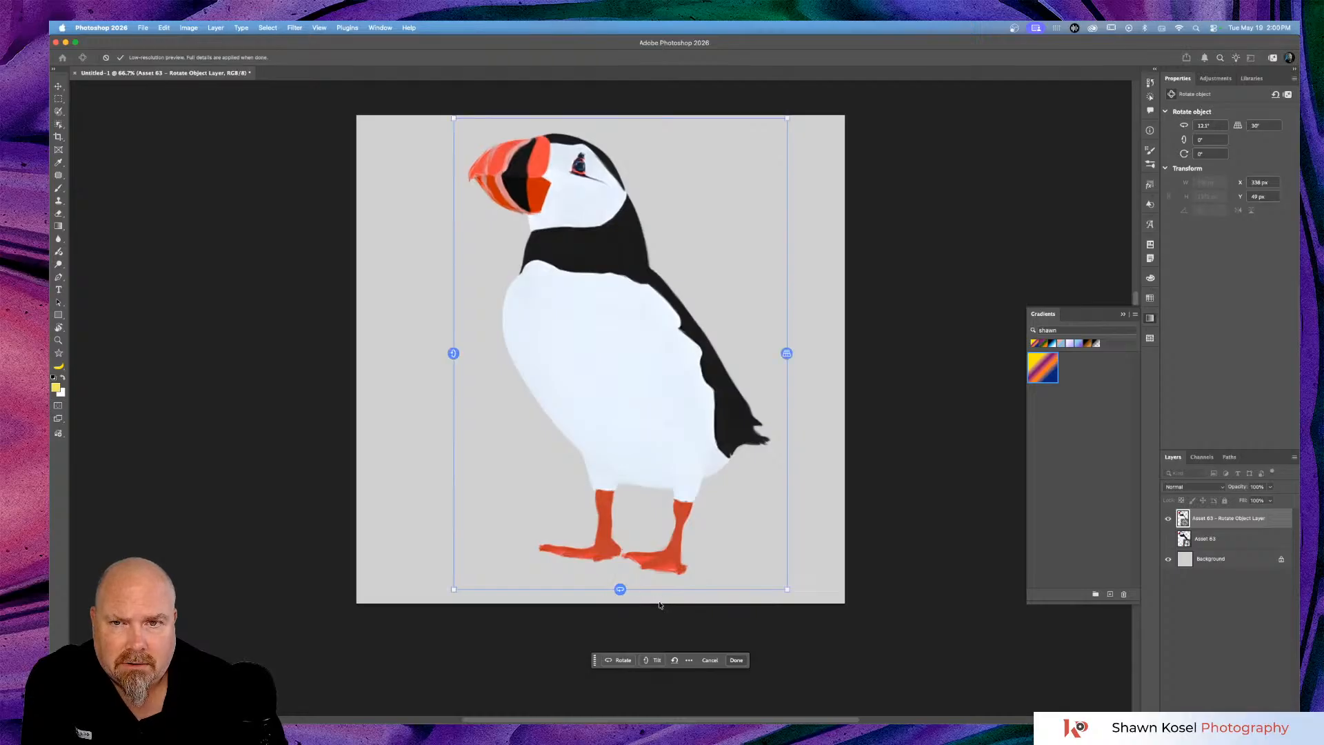
click(675, 660)
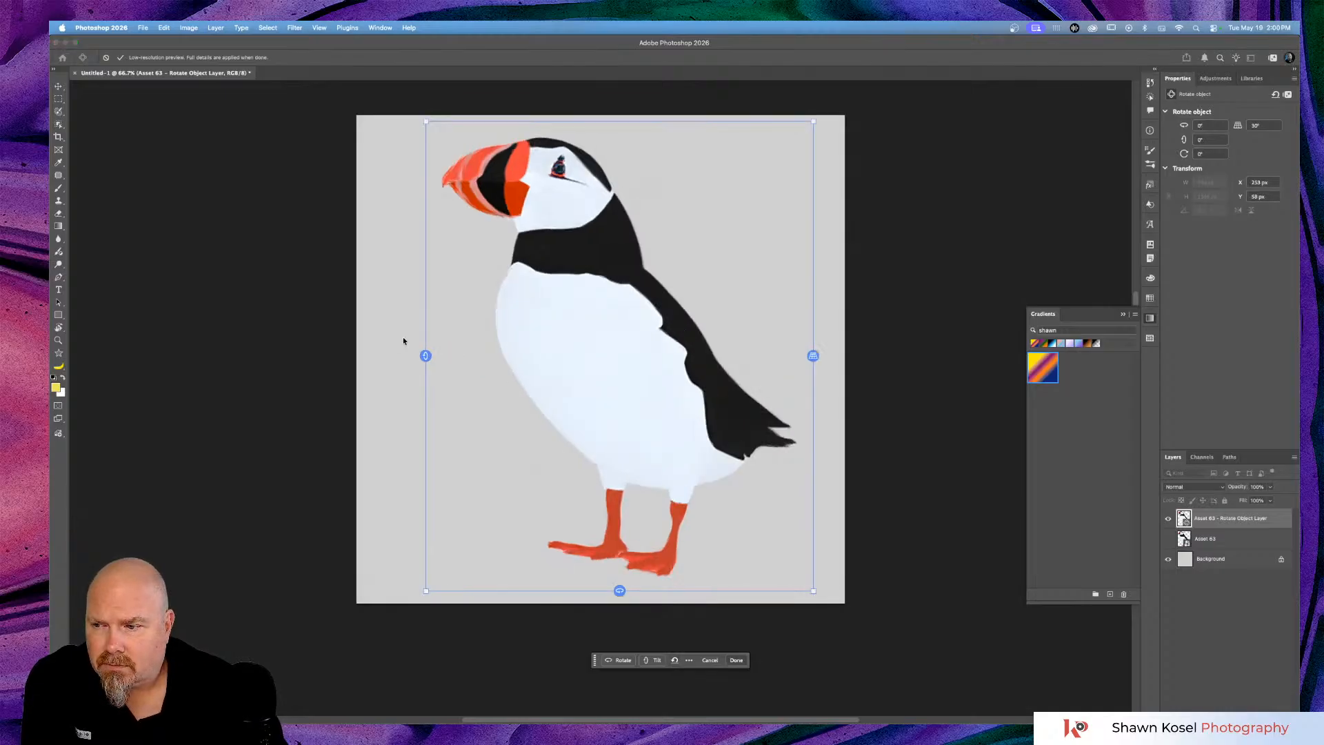
Turn the puffin about 57° horizontally with a tilt of about -3° so it faces forward, and apply the rotation.
mouse_move(425, 355)
mouse_down()
mouse_move(417, 521)
mouse_move(428, 228)
mouse_move(428, 337)
mouse_up()
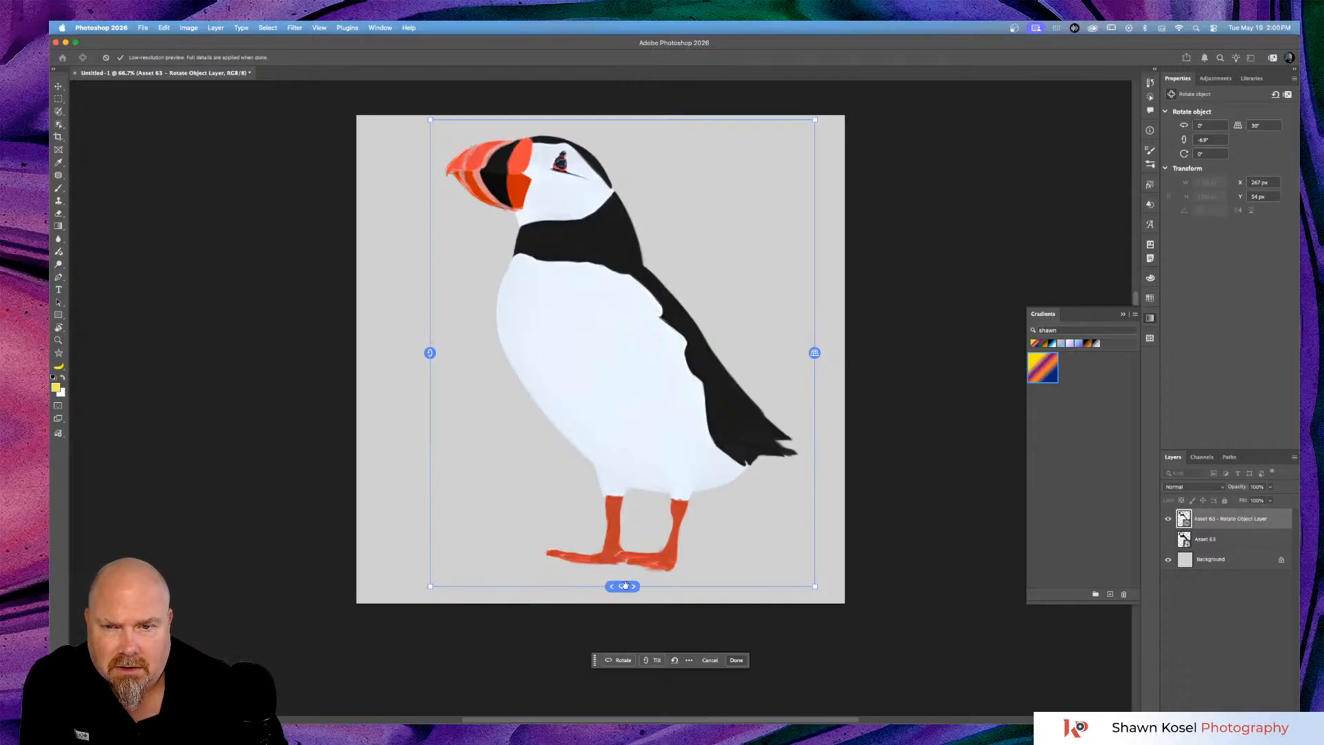
drag(625, 585, 809, 584)
drag(528, 348, 528, 364)
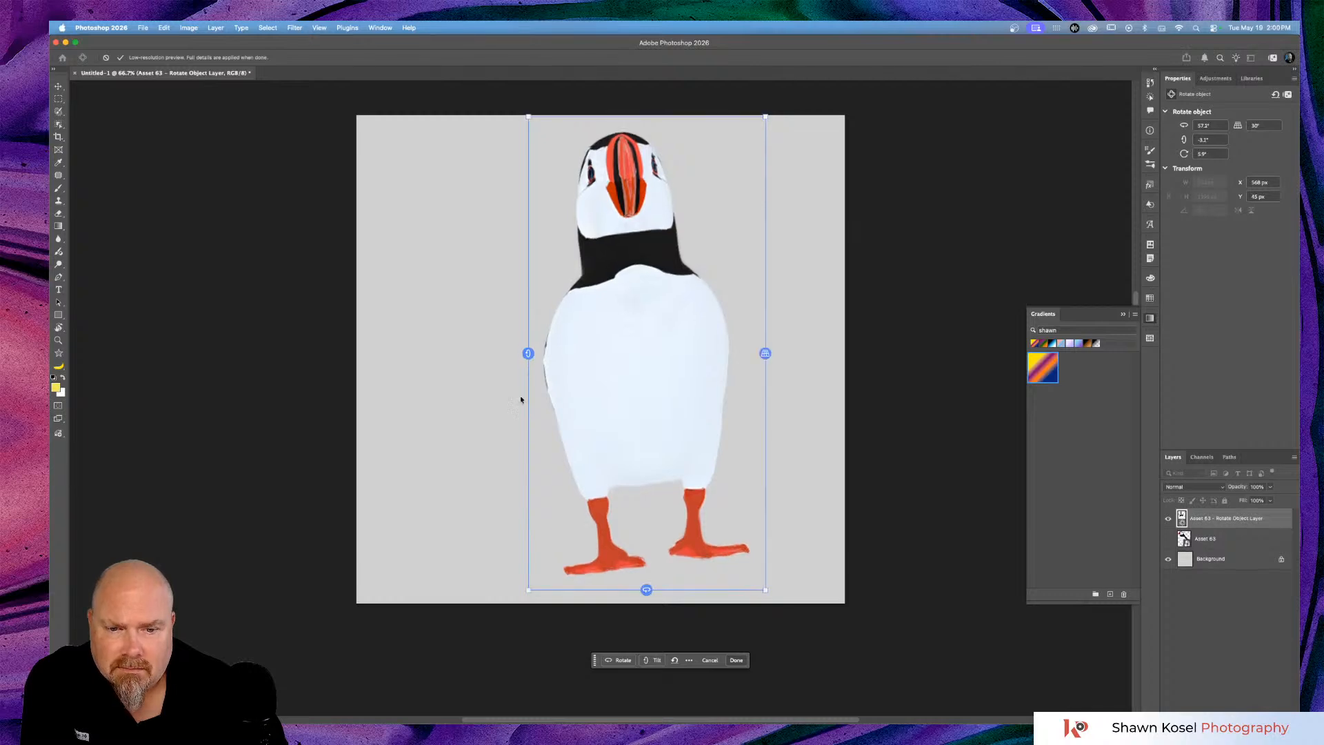
click(737, 662)
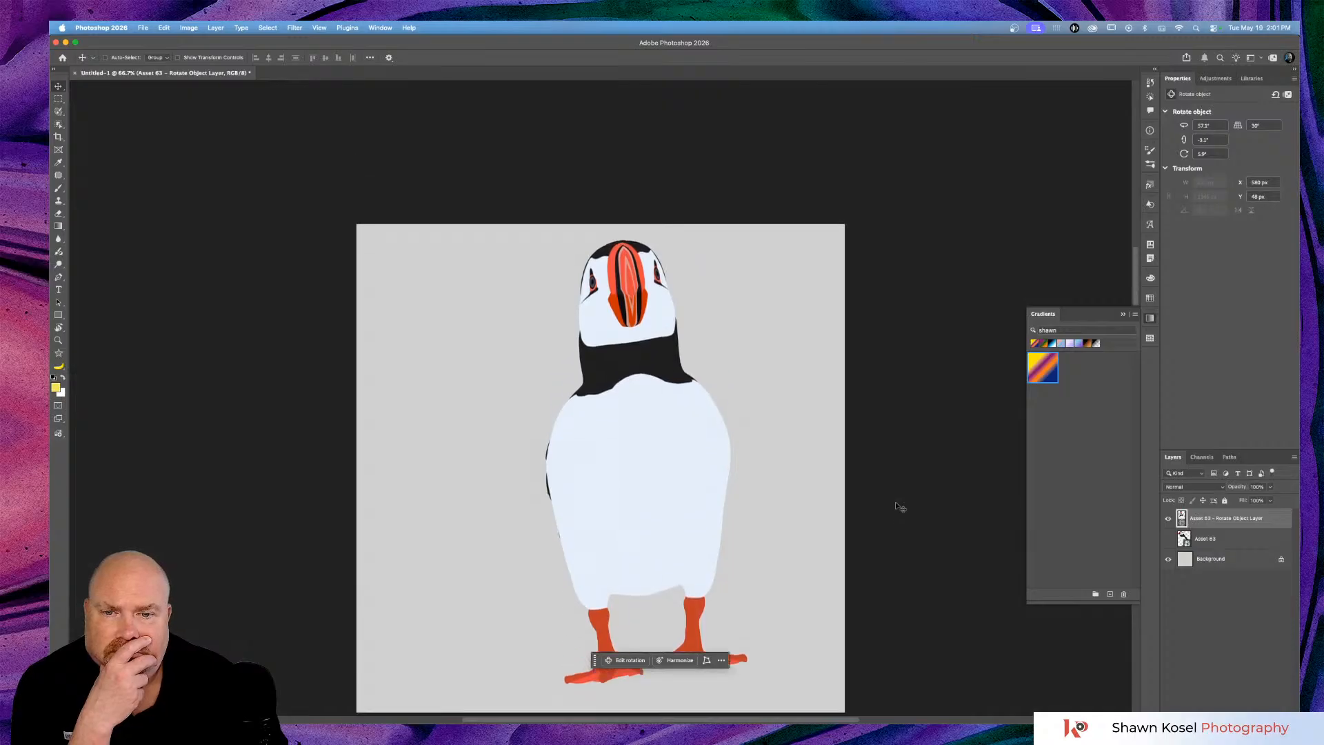
Examine the rotated puffin's beak, eyes and neck edges up close, and the whole figure on the canvas.
key(super+1)
key(super+equal)
key(super+equal)
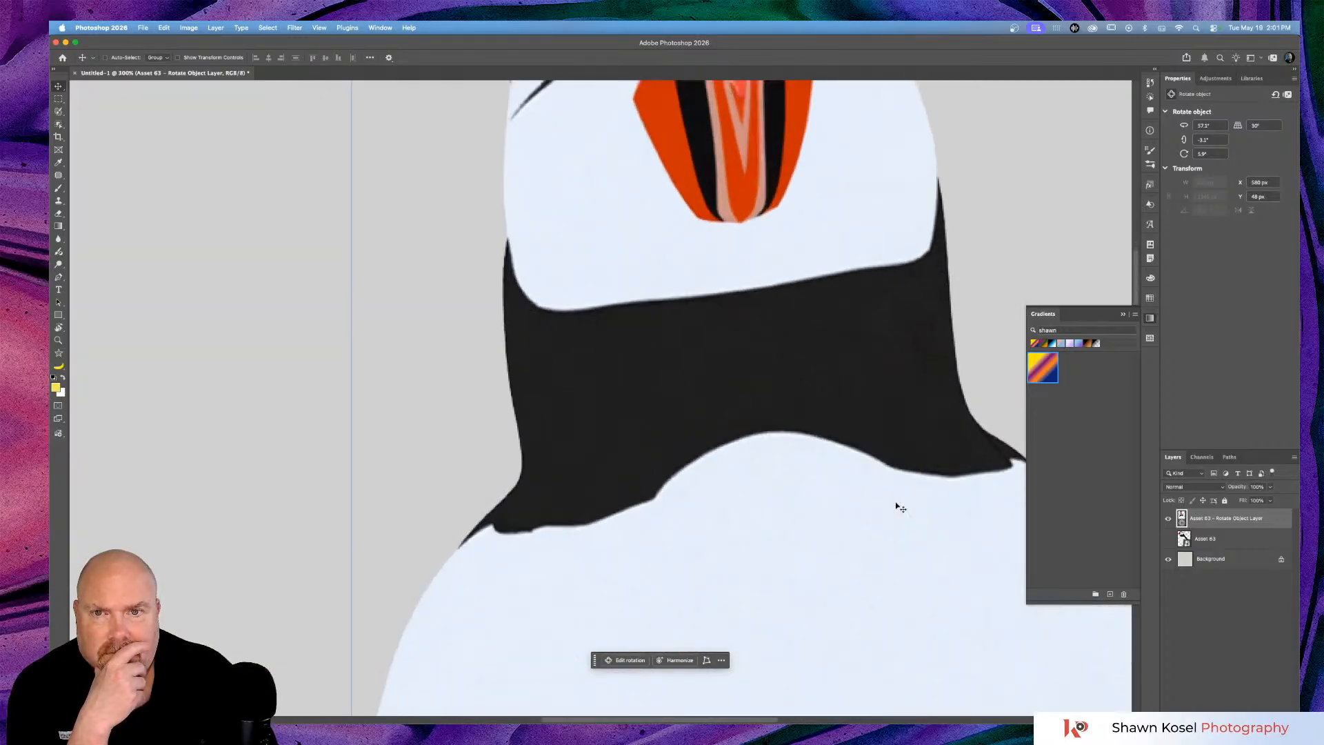
scroll(895, 502, down, 4)
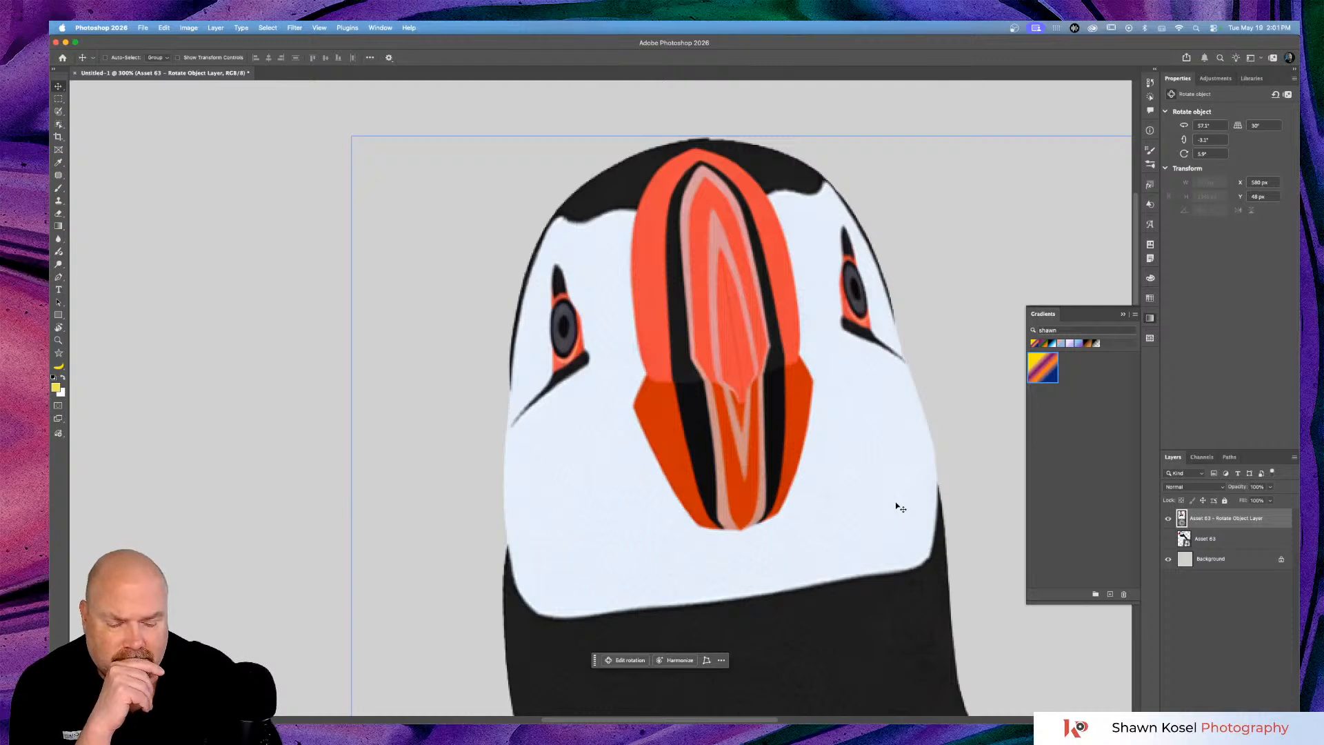
key(super+minus)
key(super+minus)
key(super+minus)
key(super+minus)
key(super+minus)
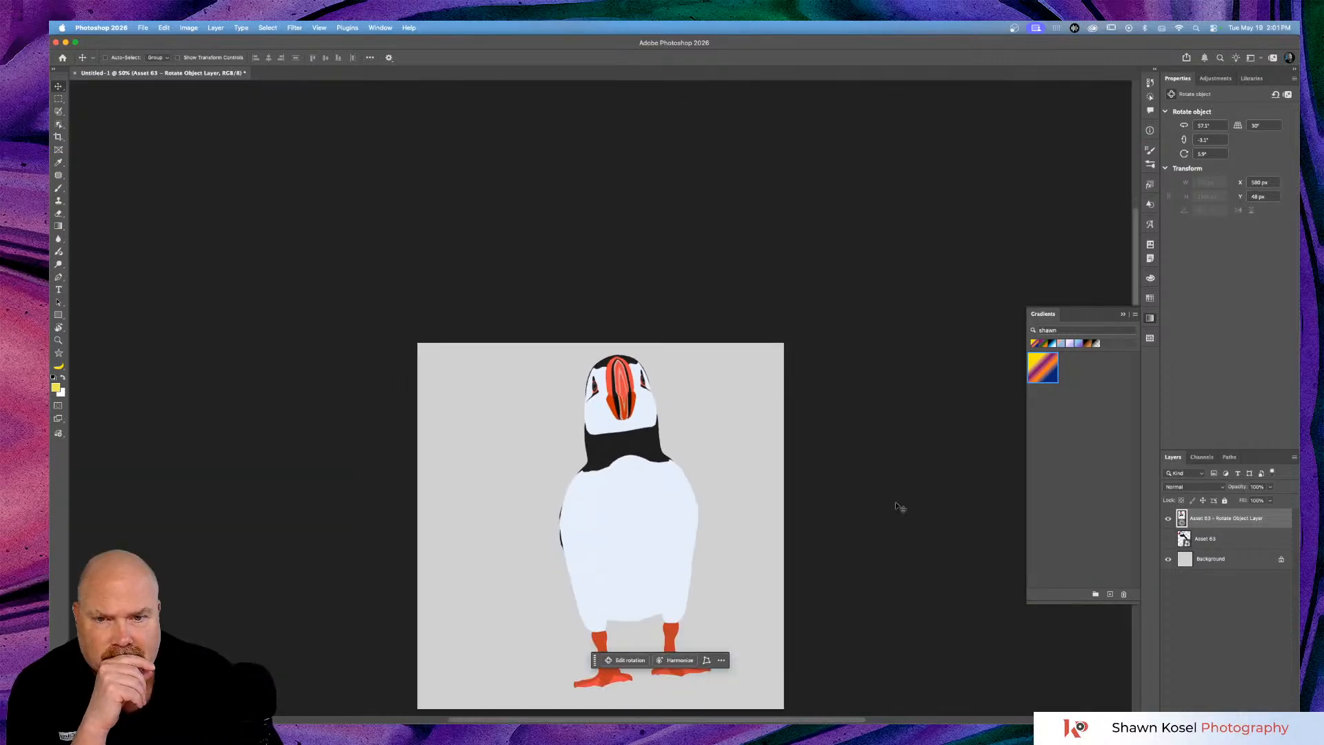
scroll(576, 403, down, 3)
scroll(572, 407, up, 2)
scroll(572, 409, up, 1)
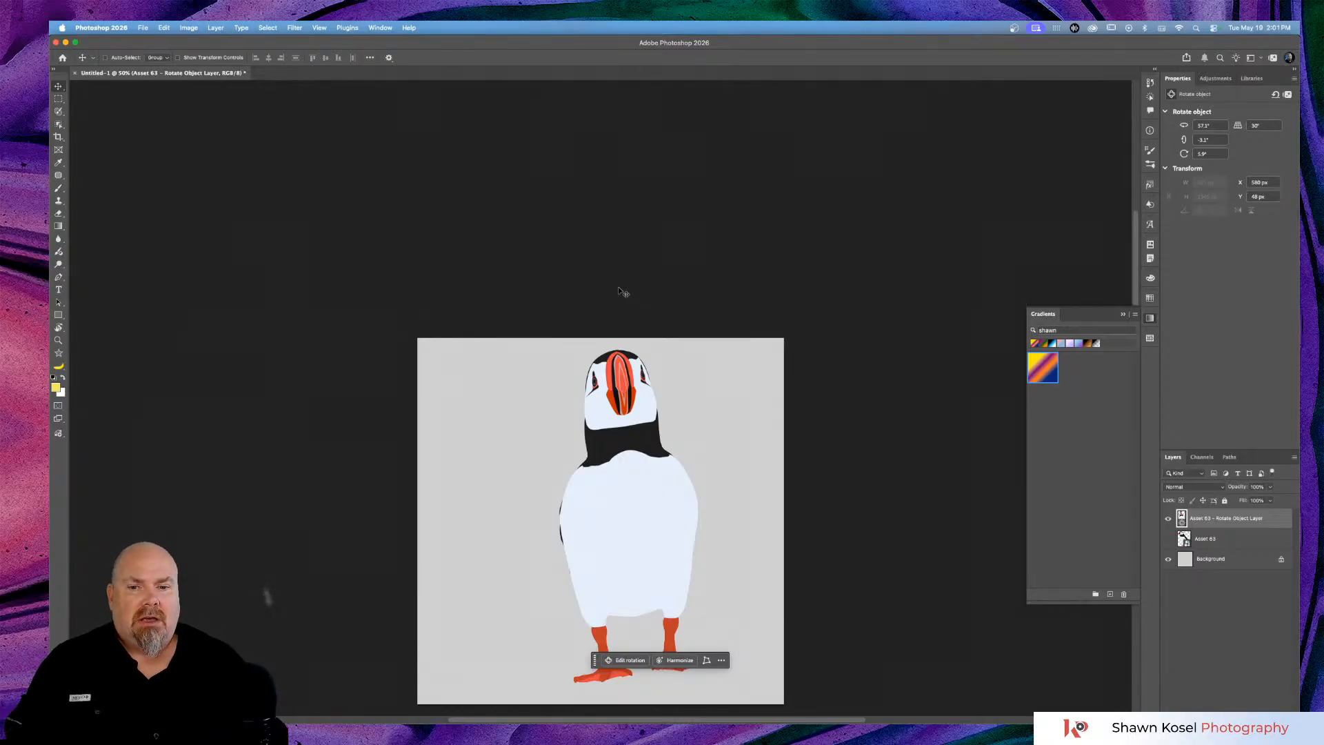
scroll(619, 286, down, 5)
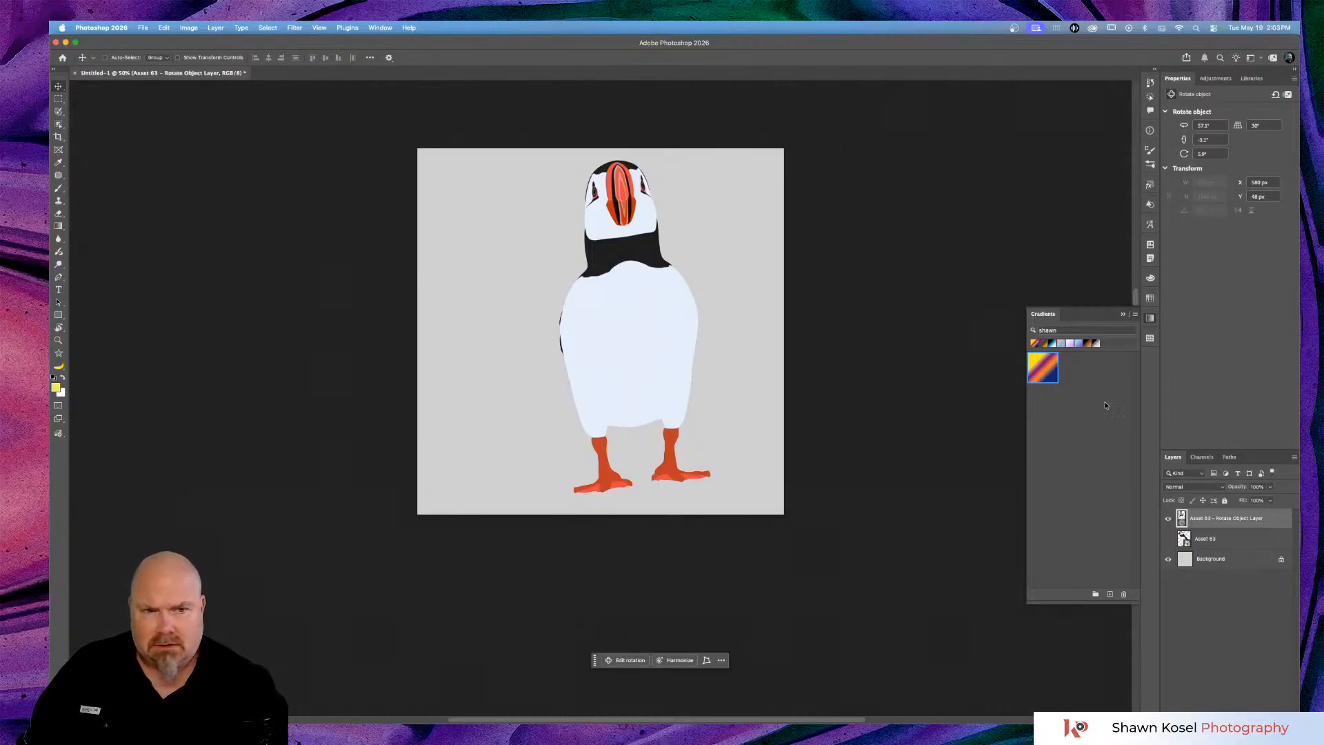
Try the saved custom gradient preset on the rotated puffin layer and undo it.
click(1047, 367)
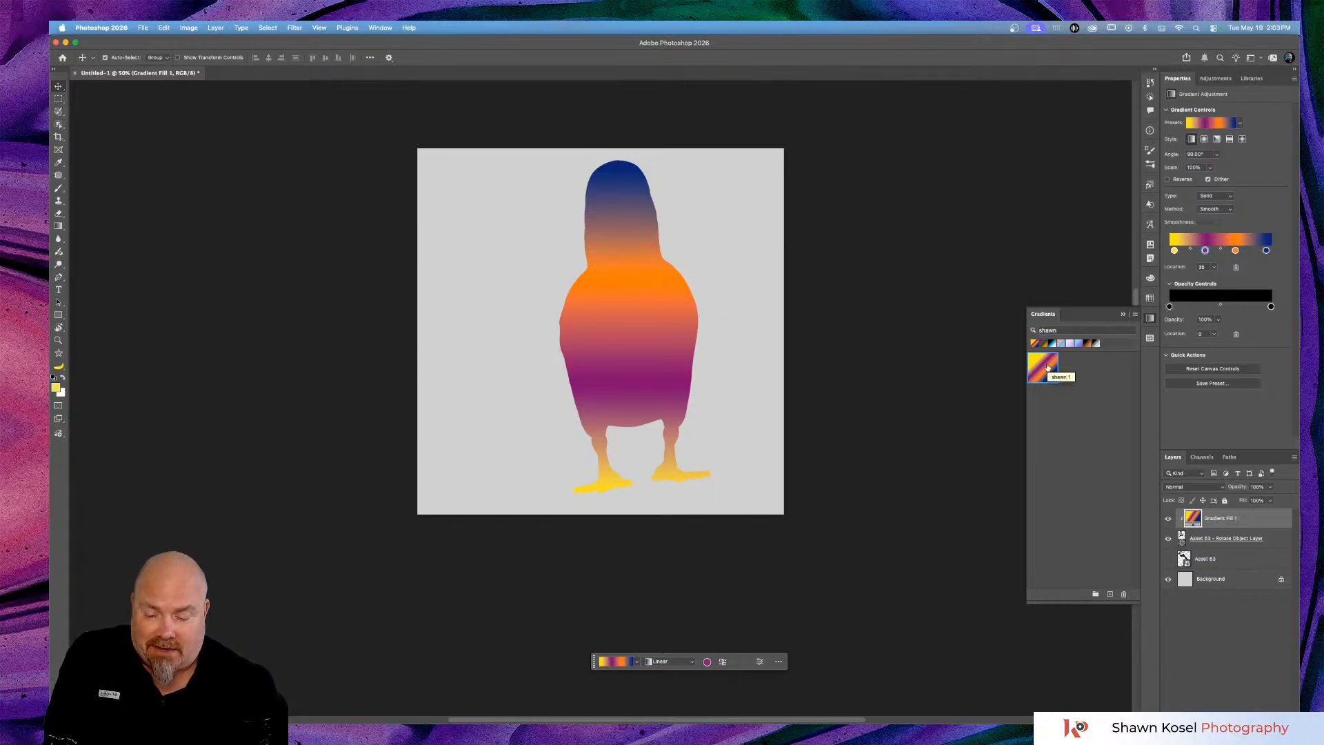
key(super+z)
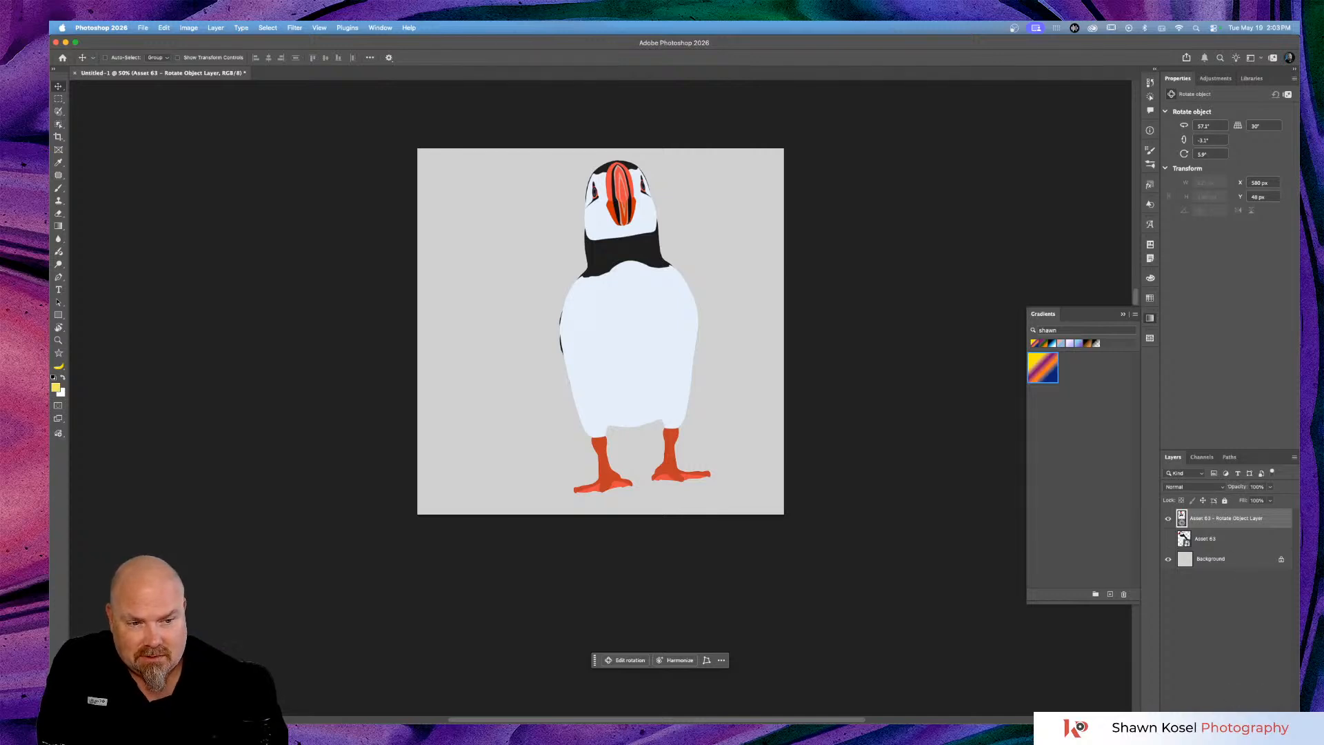
Add a new layer, draw a rectangle about 535 by 544 px beside the puffin's neck, and fill it with the saved gradient preset.
key(alt+shift+super+n)
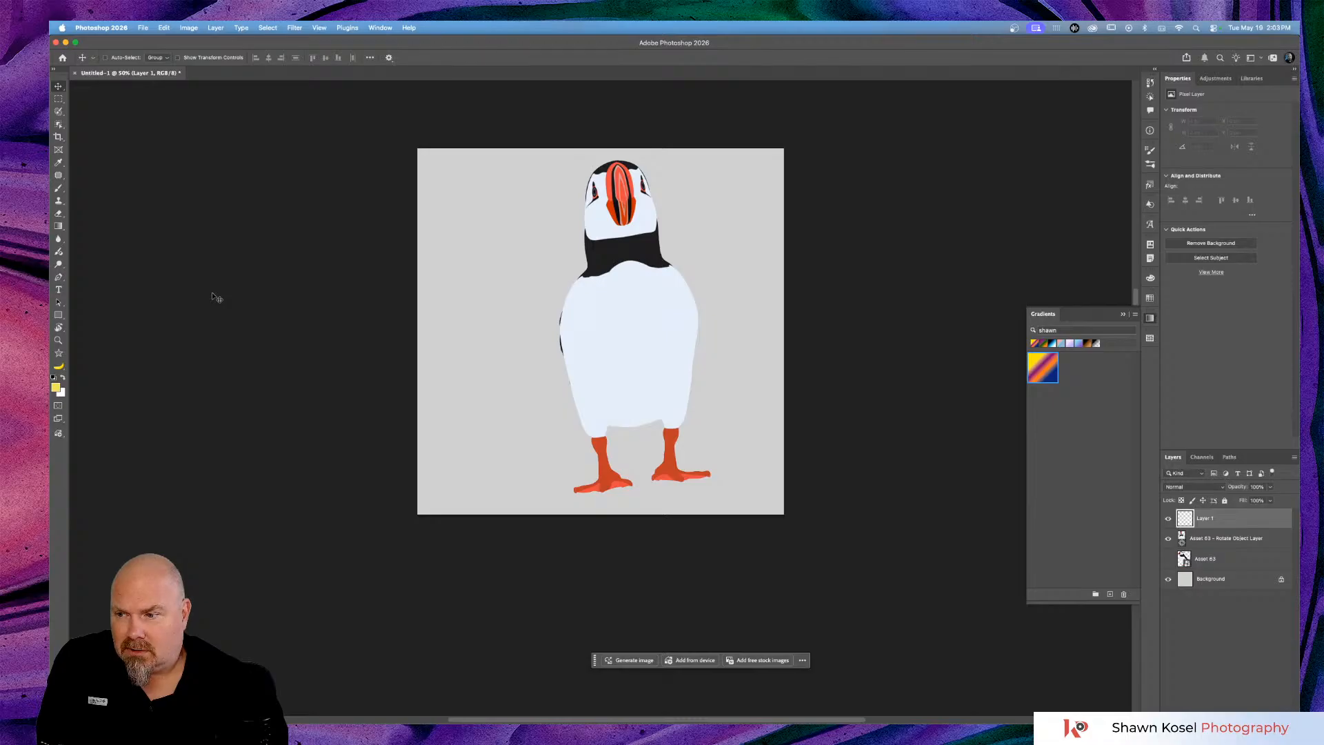
click(1136, 315)
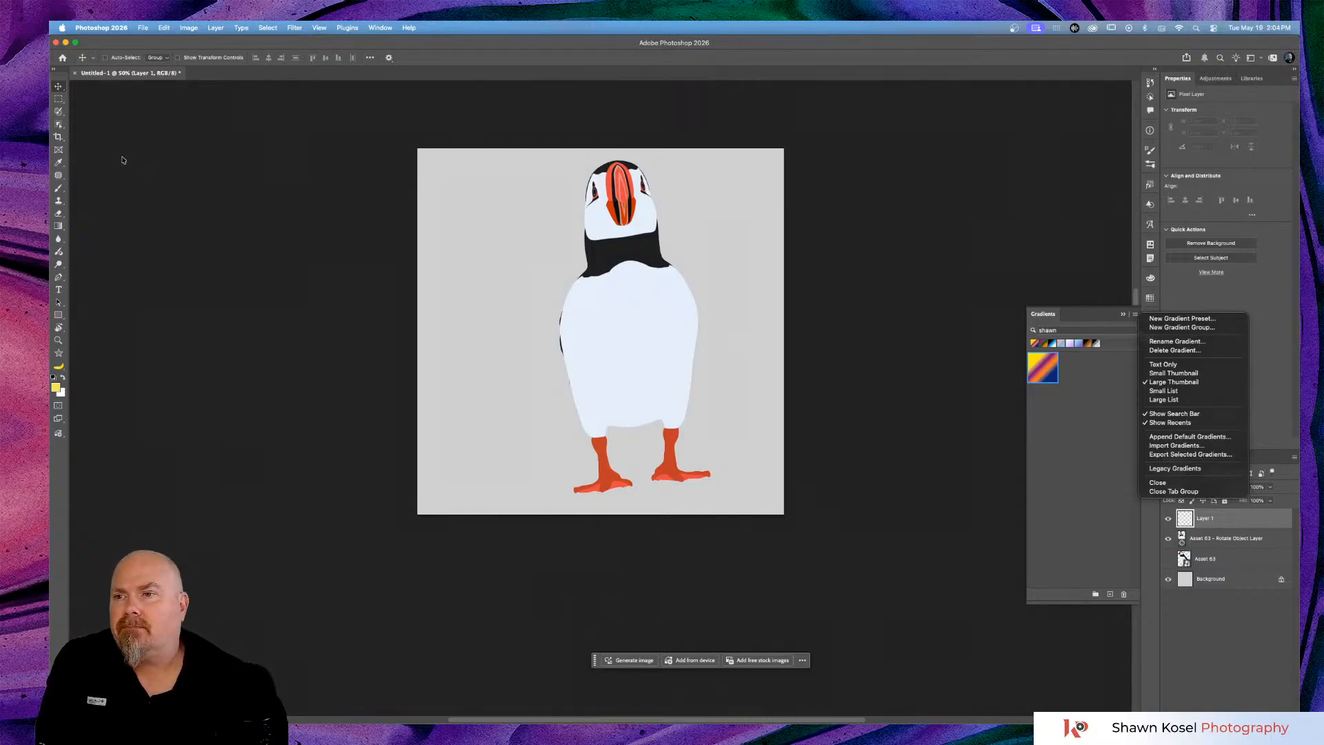
click(59, 315)
drag(441, 214, 572, 347)
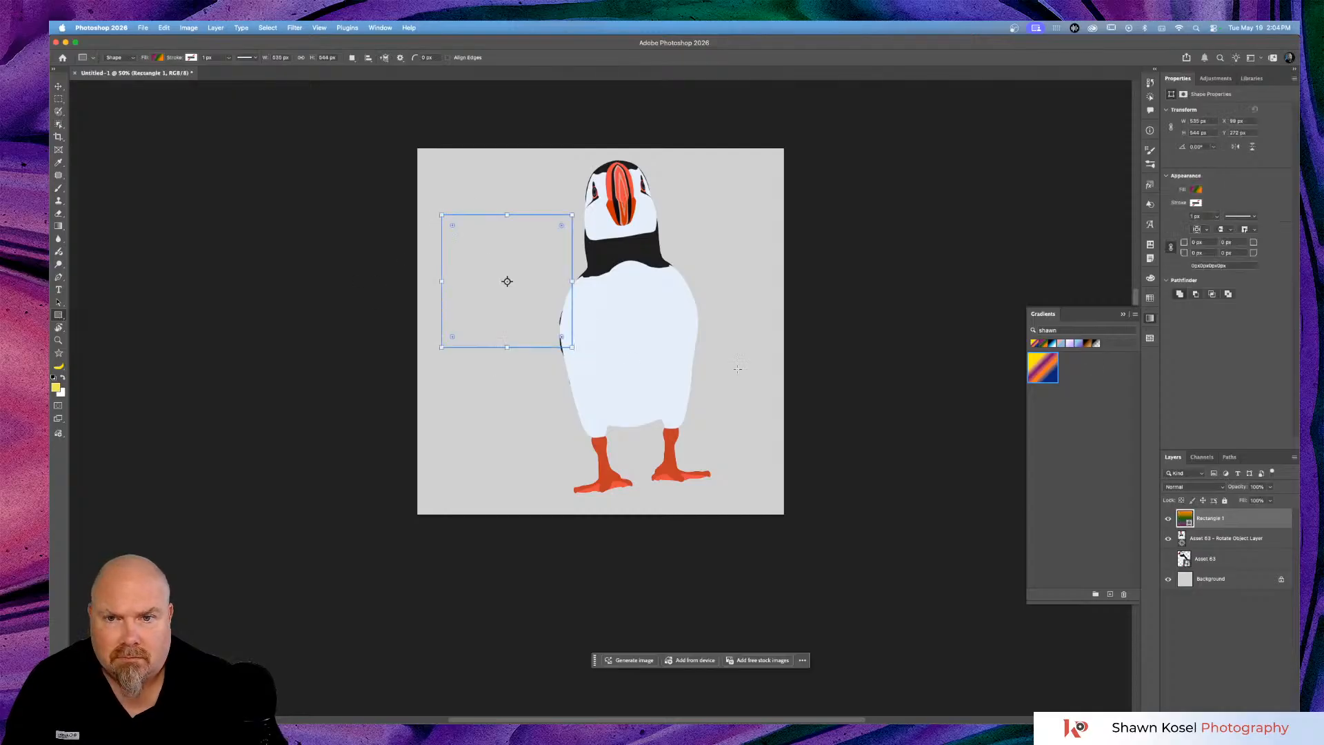
click(1044, 376)
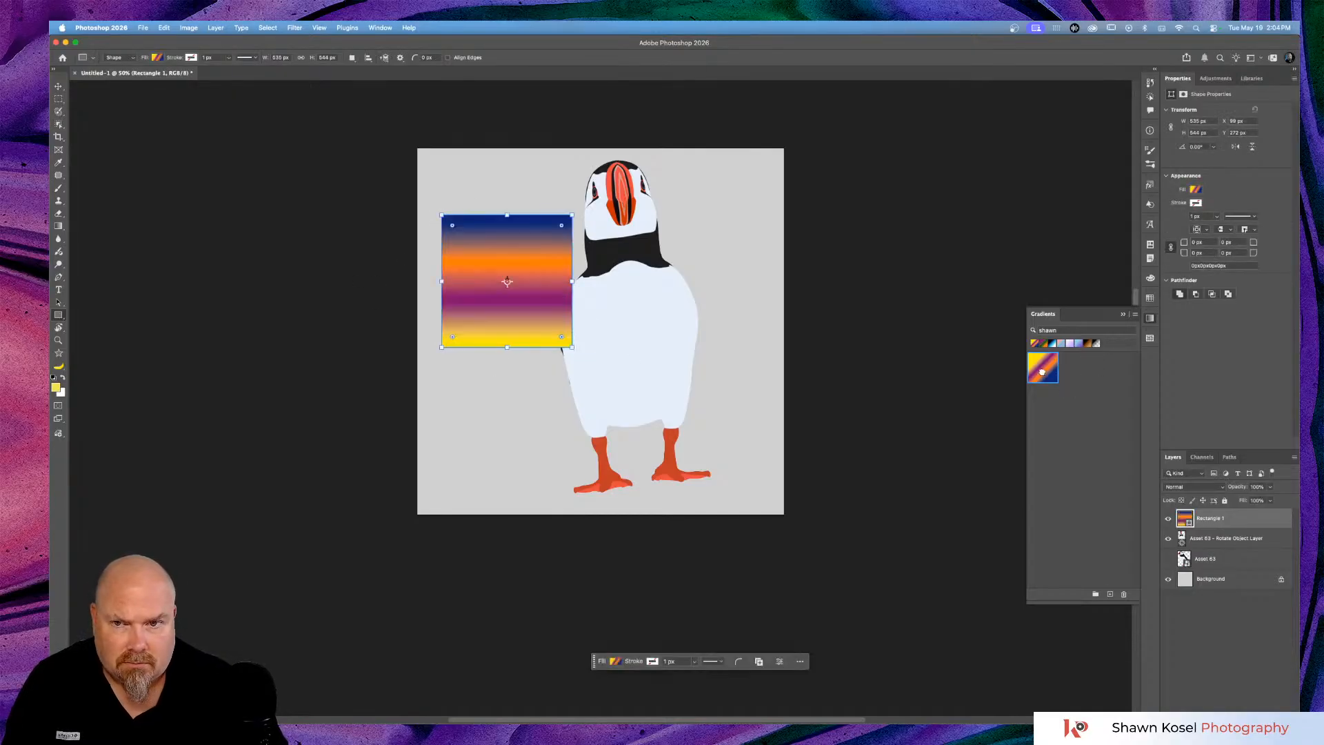
Duplicate the gradient rectangle three times and spread the copies around the puffin.
click(1134, 314)
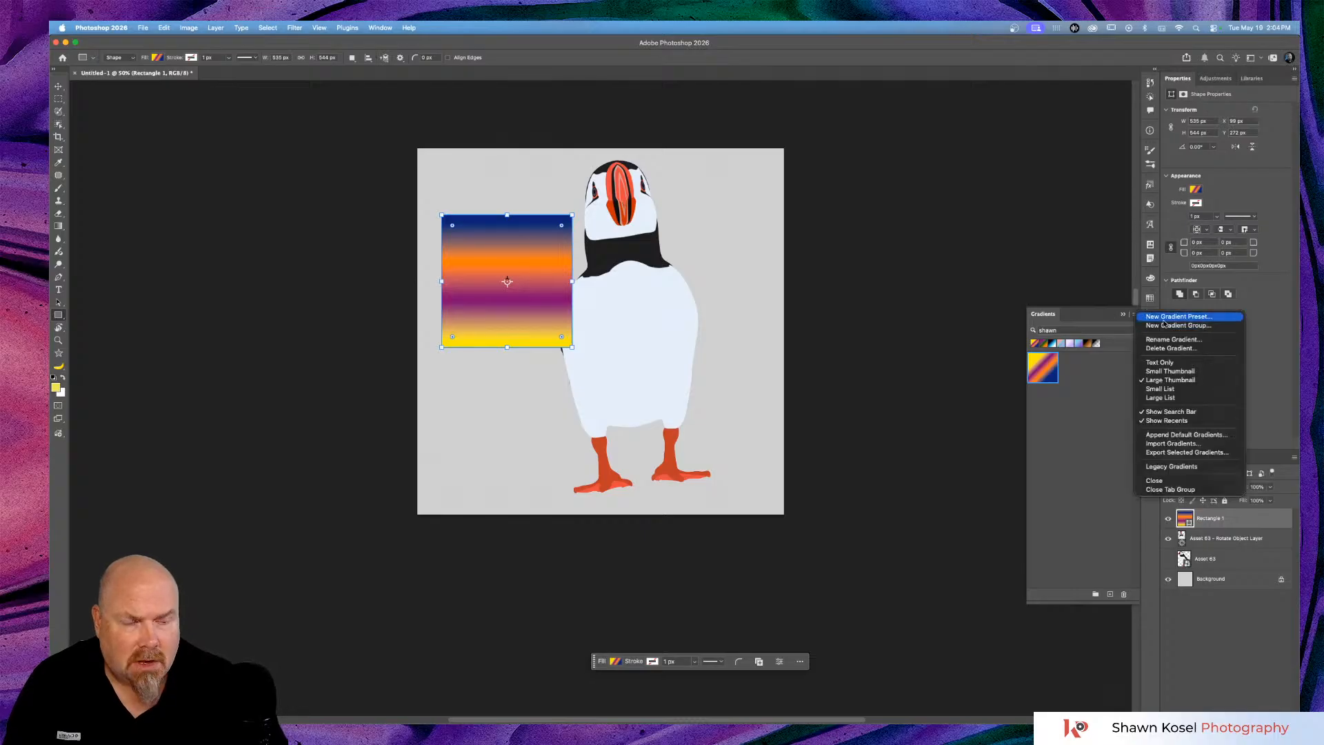
click(531, 317)
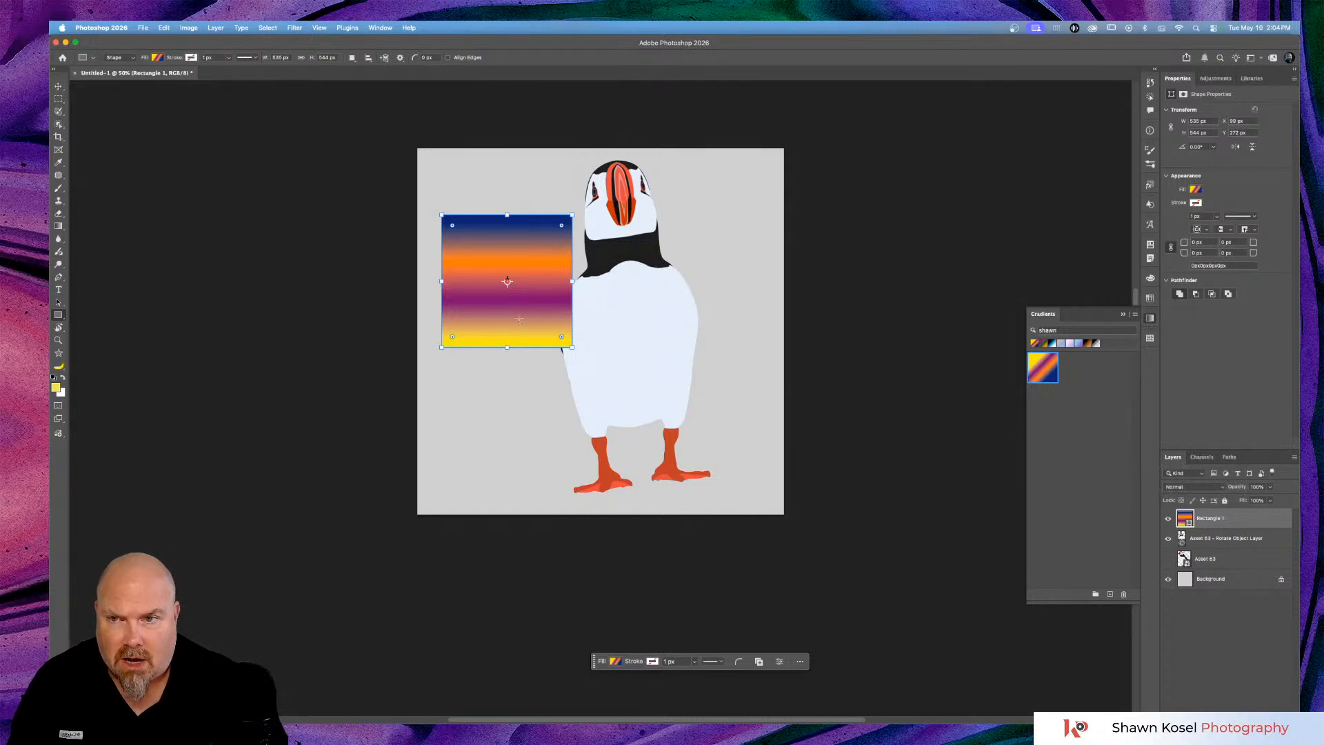
key(v)
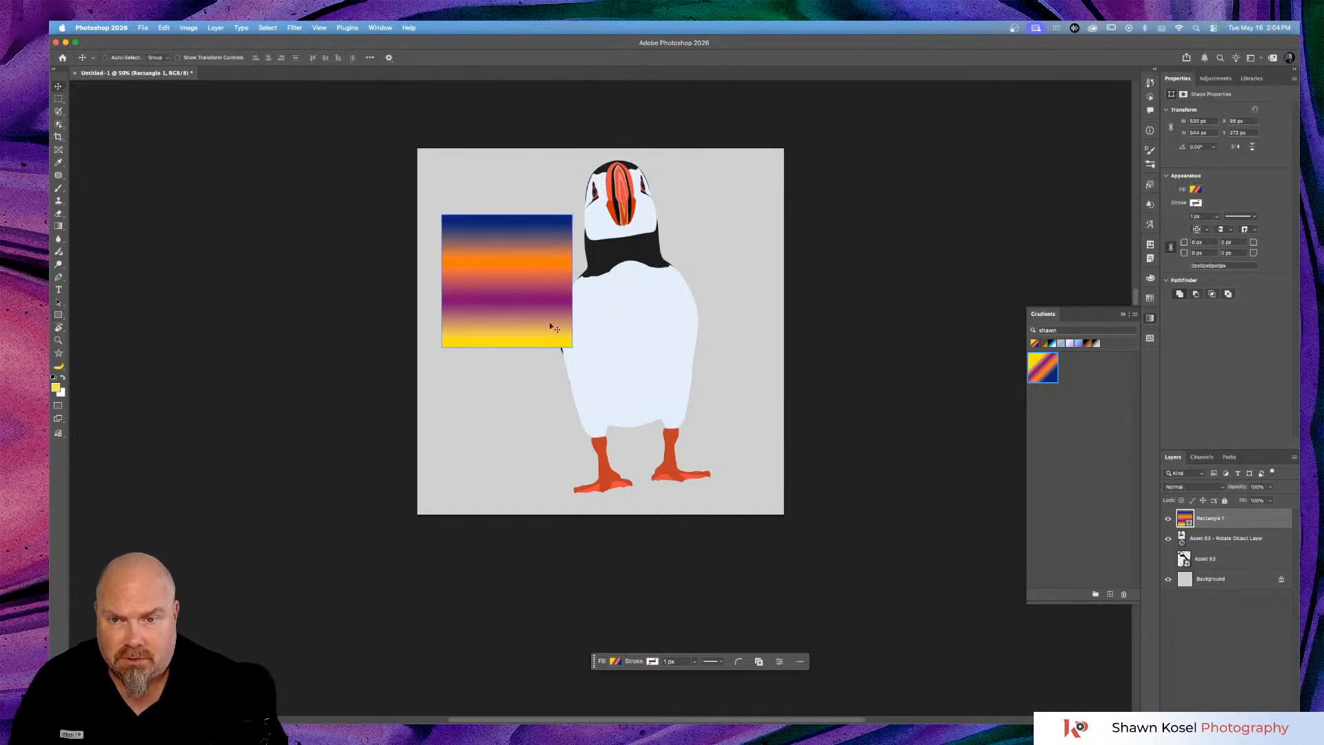
drag(491, 307, 502, 436)
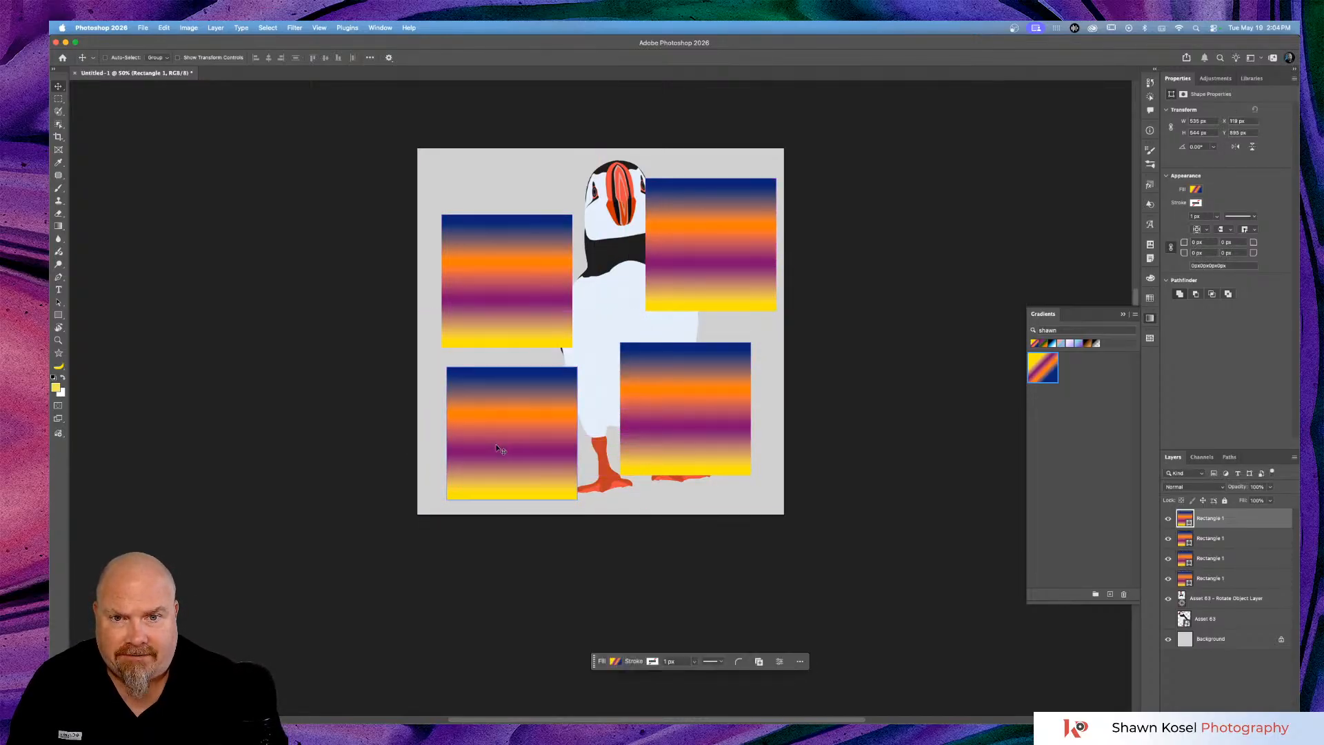
click(743, 231)
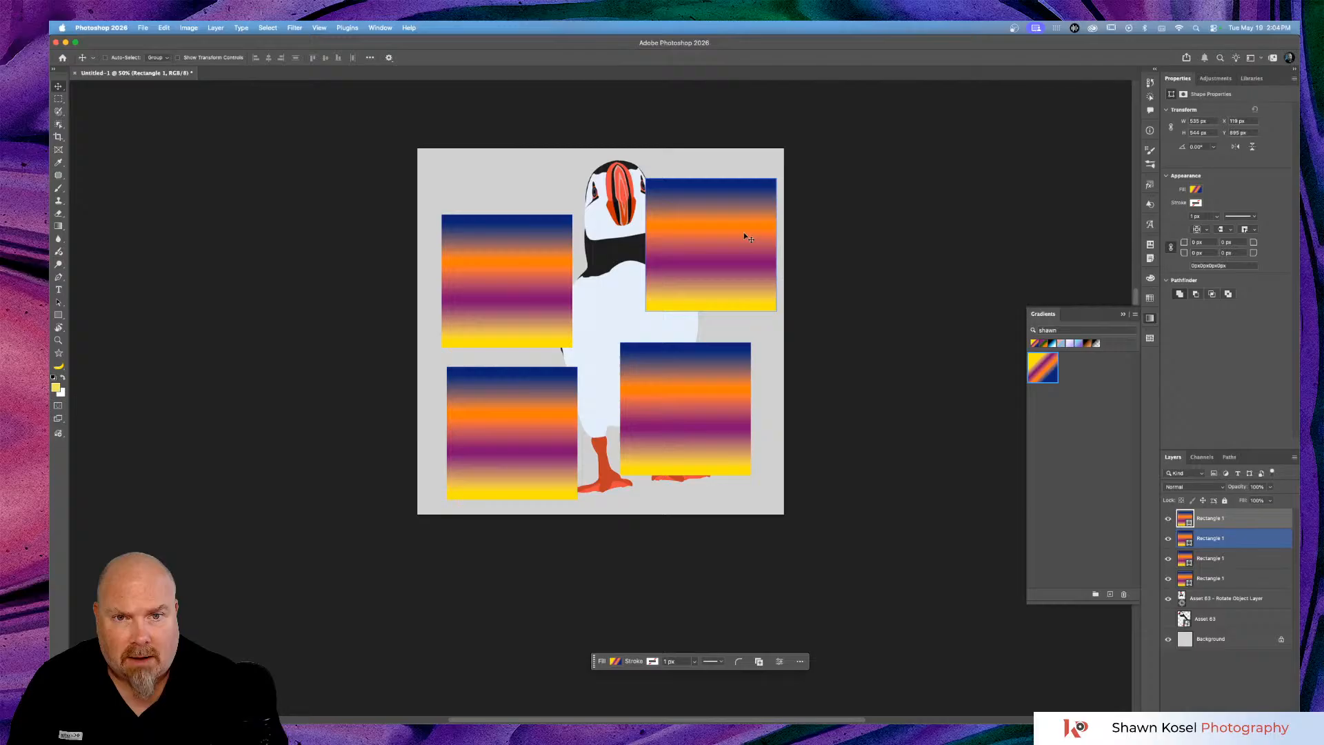
Recolour the orange stop in the lower-left rectangle's gradient fill to yellow-green d8ff00.
click(58, 315)
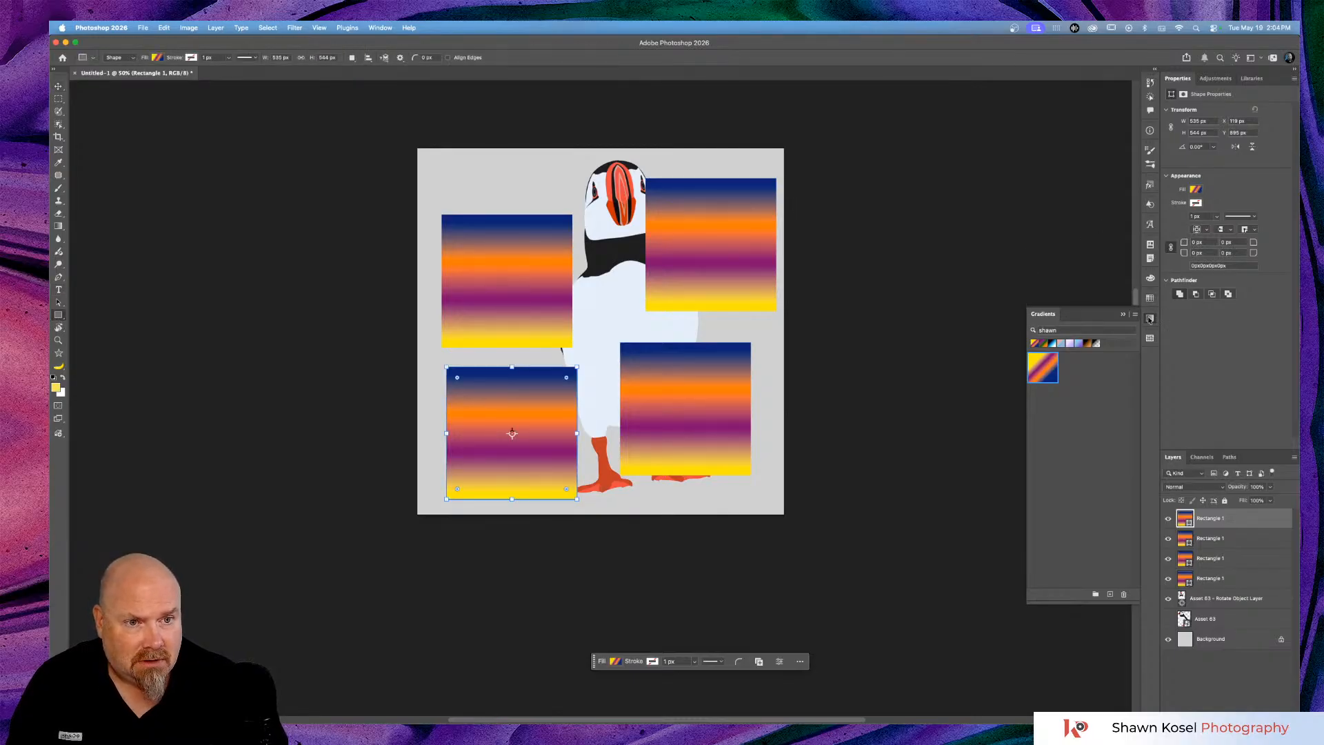
click(1195, 191)
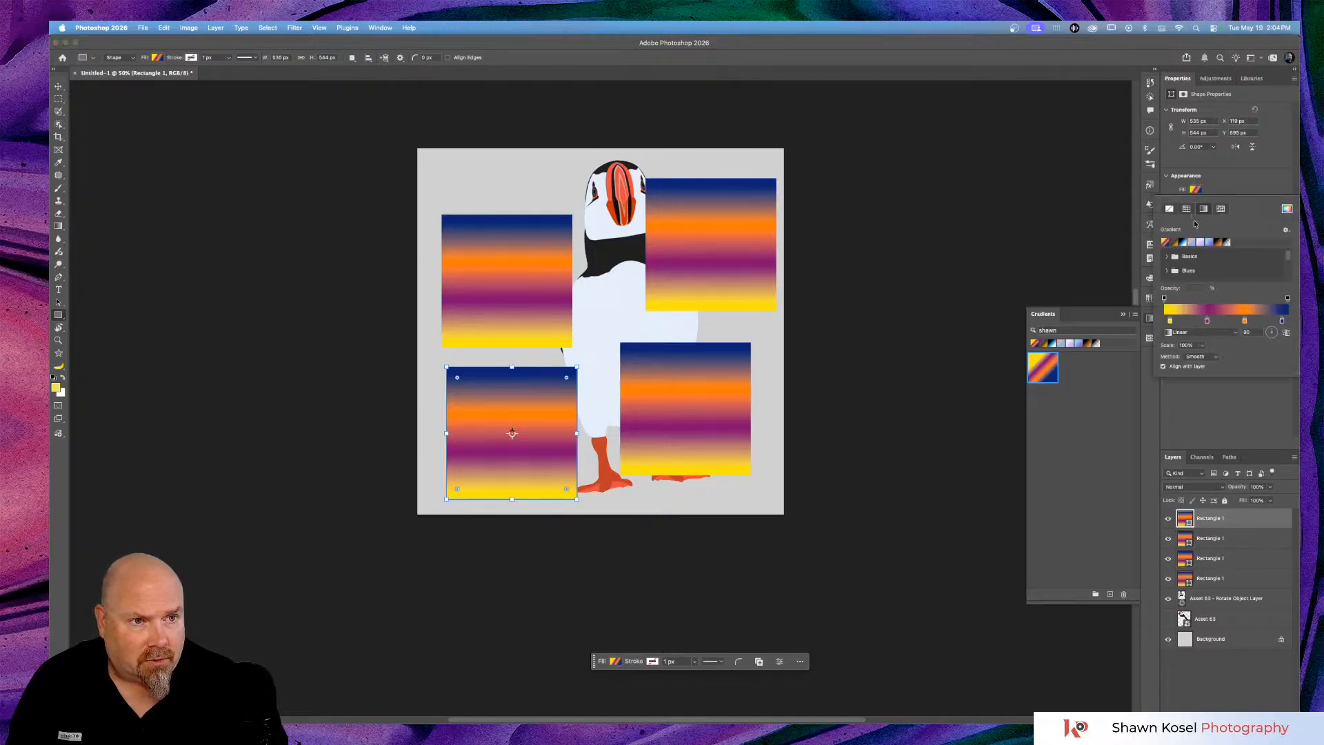
key(Escape)
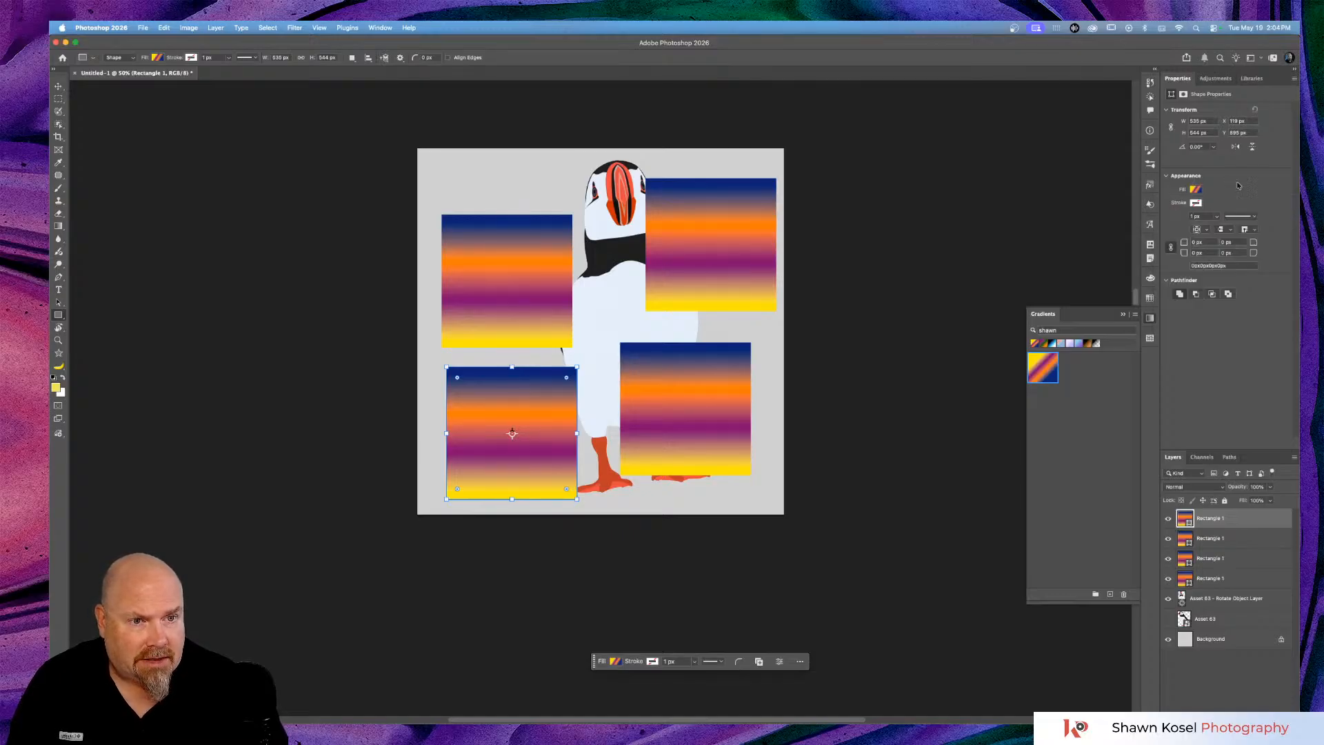
click(1135, 315)
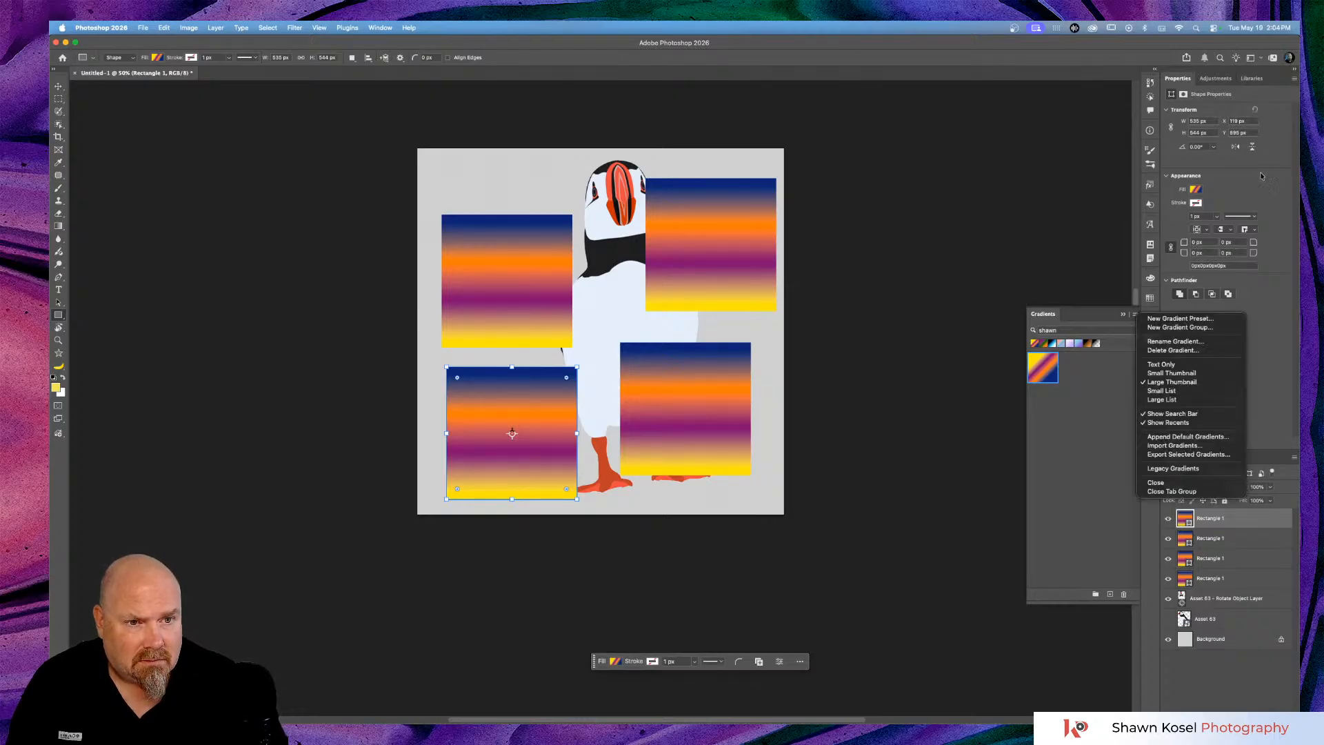
click(1245, 192)
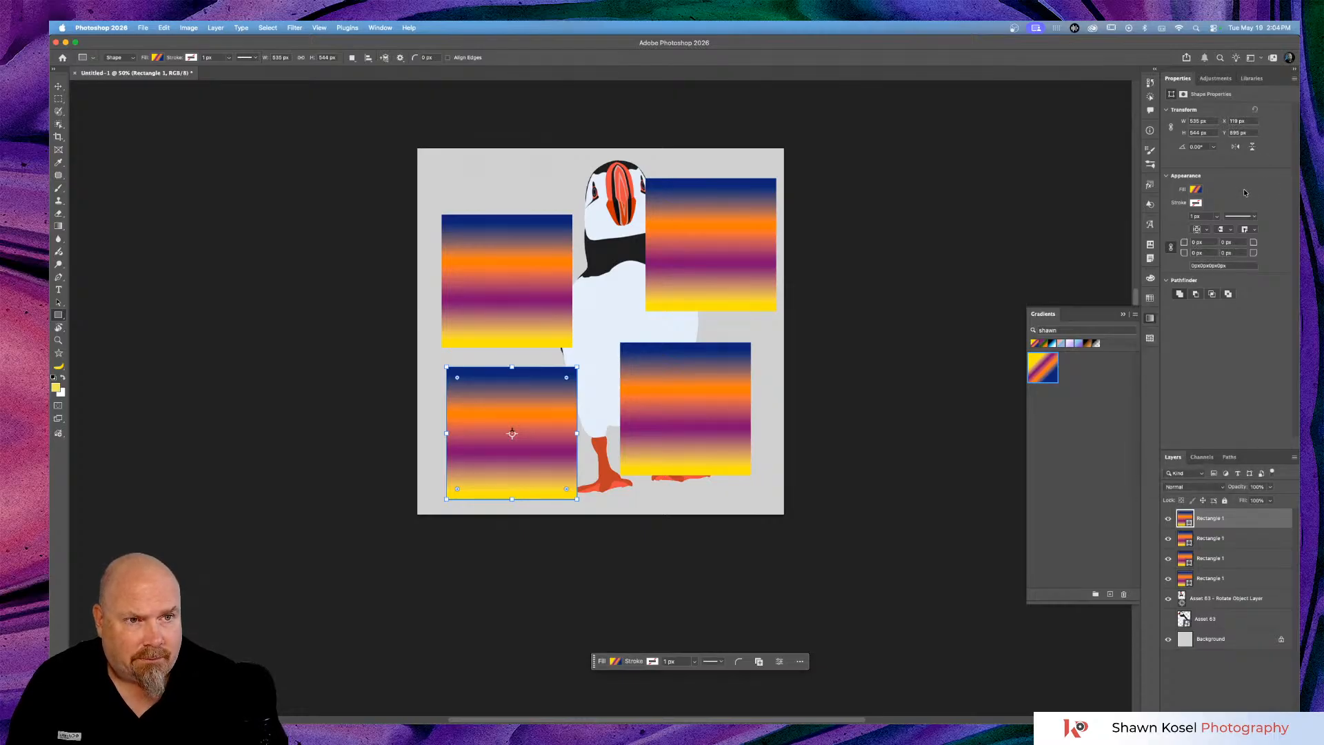
click(1196, 190)
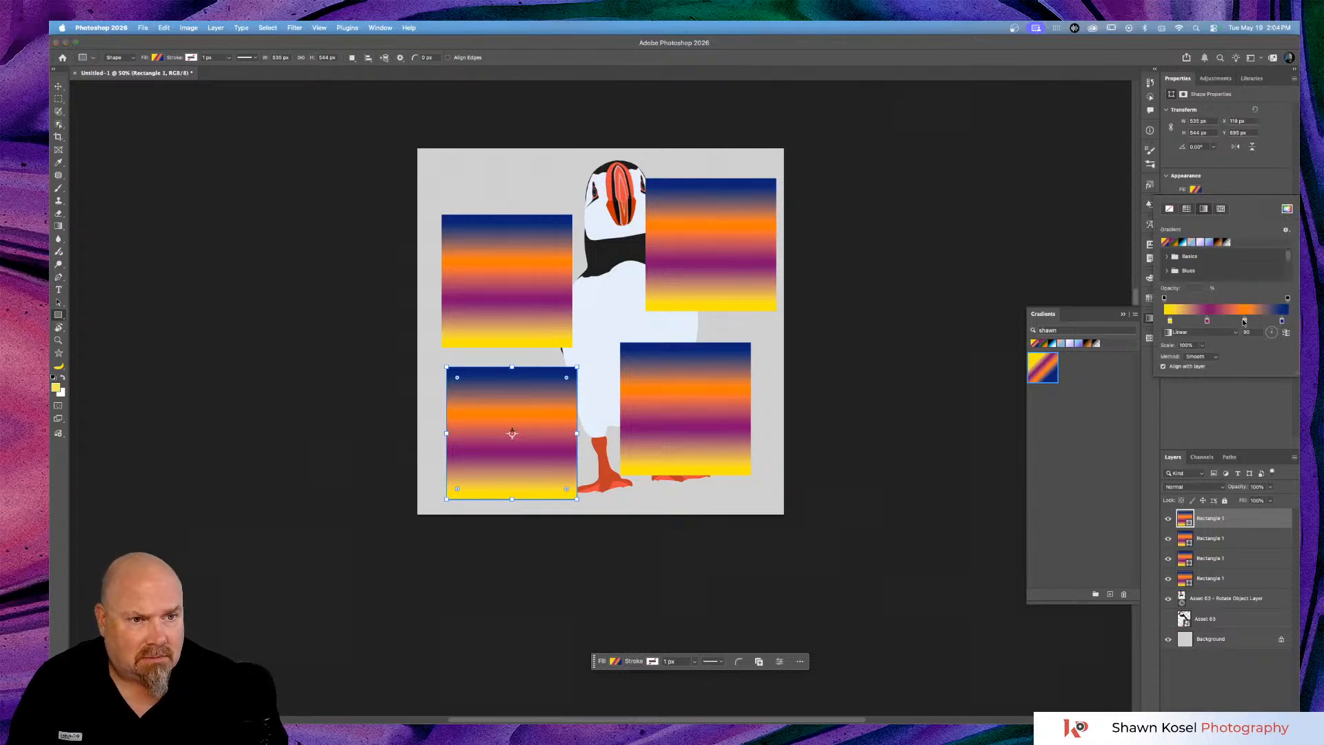
double_click(1243, 322)
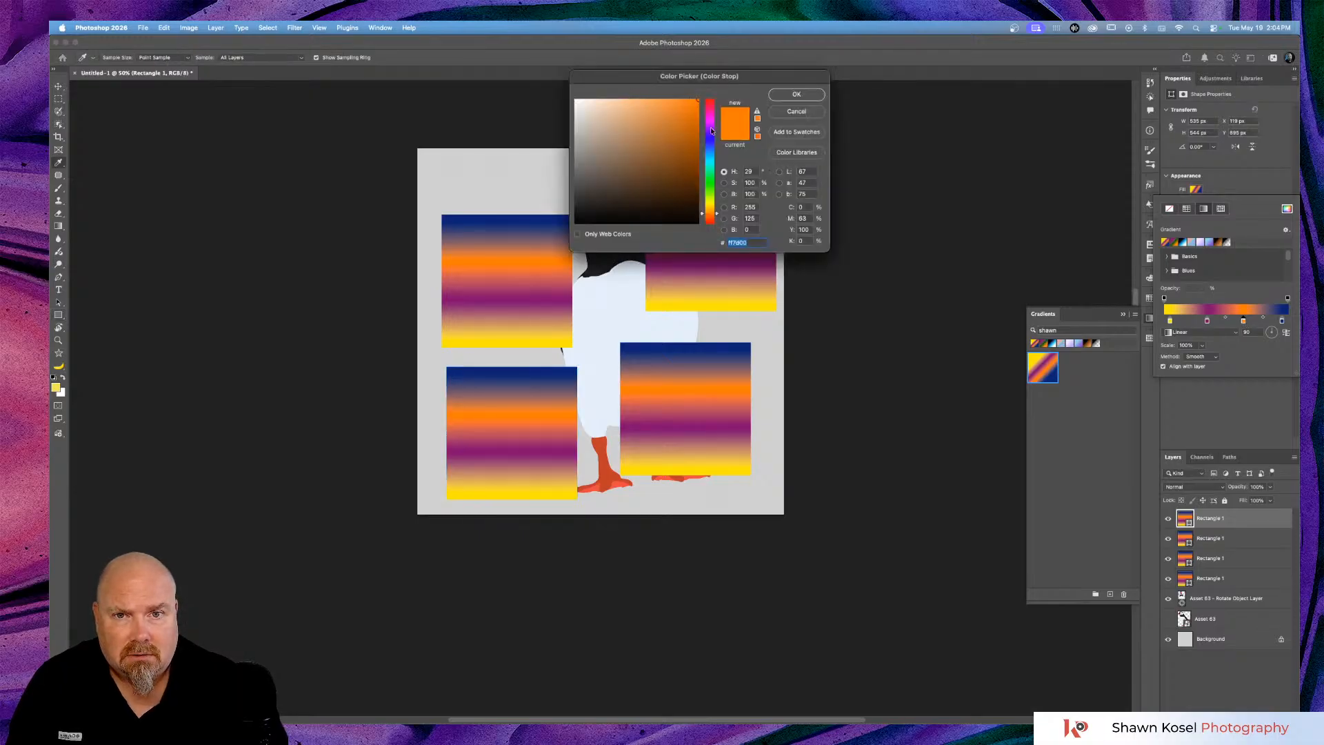
drag(719, 161, 705, 201)
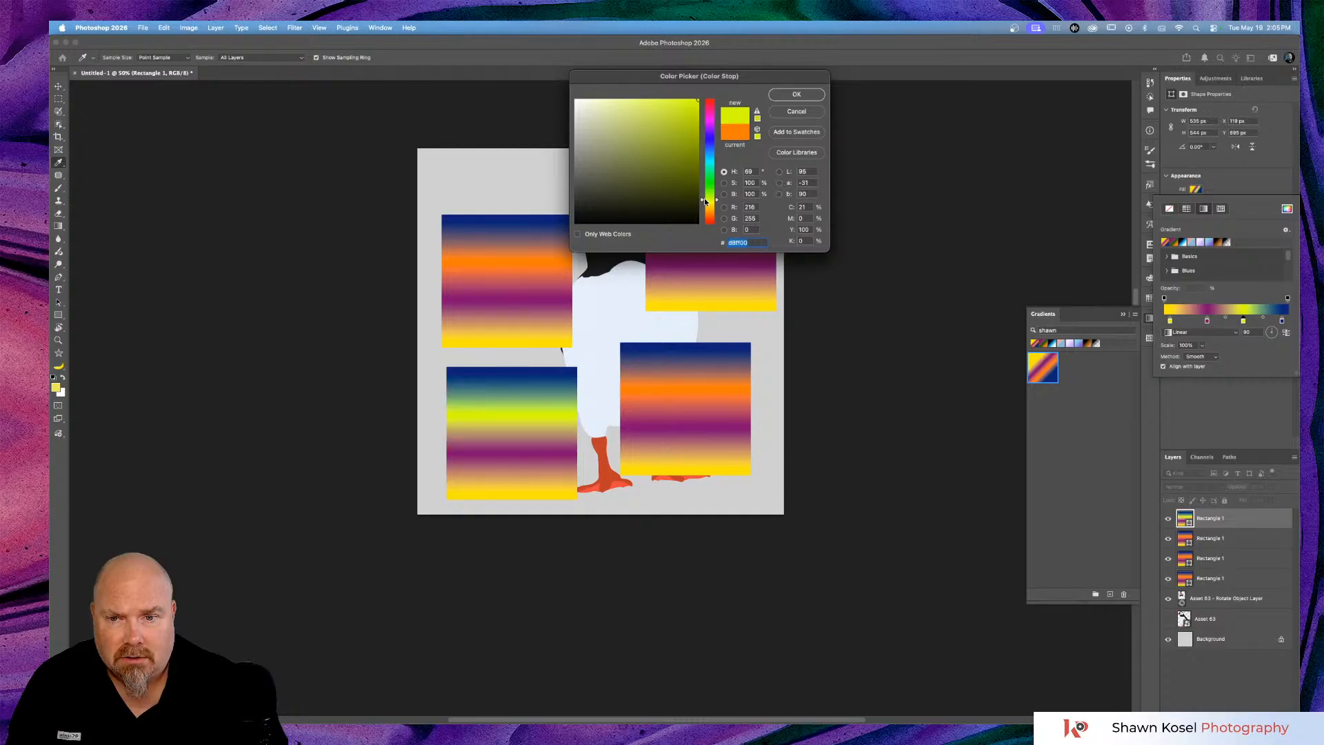
click(794, 95)
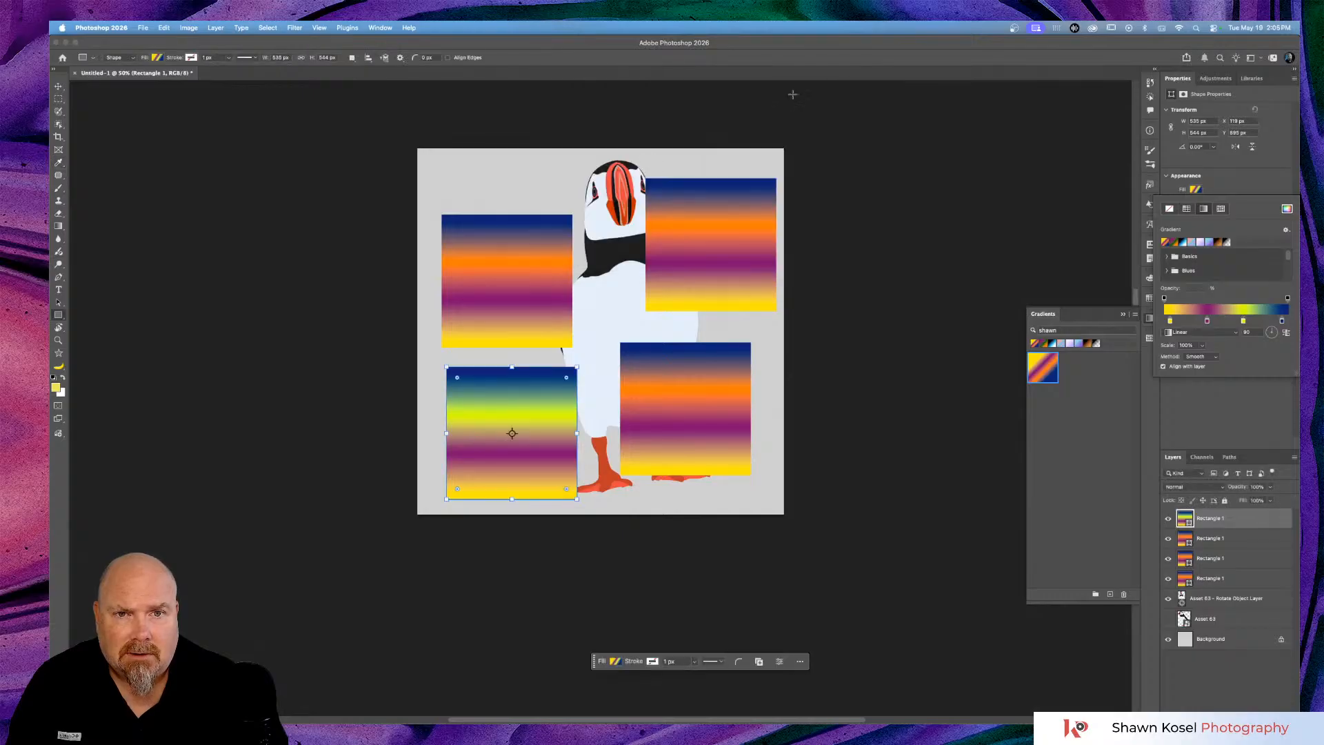
Check the options available for the edited rectangle's gradient fill, and close its fill settings.
click(1286, 231)
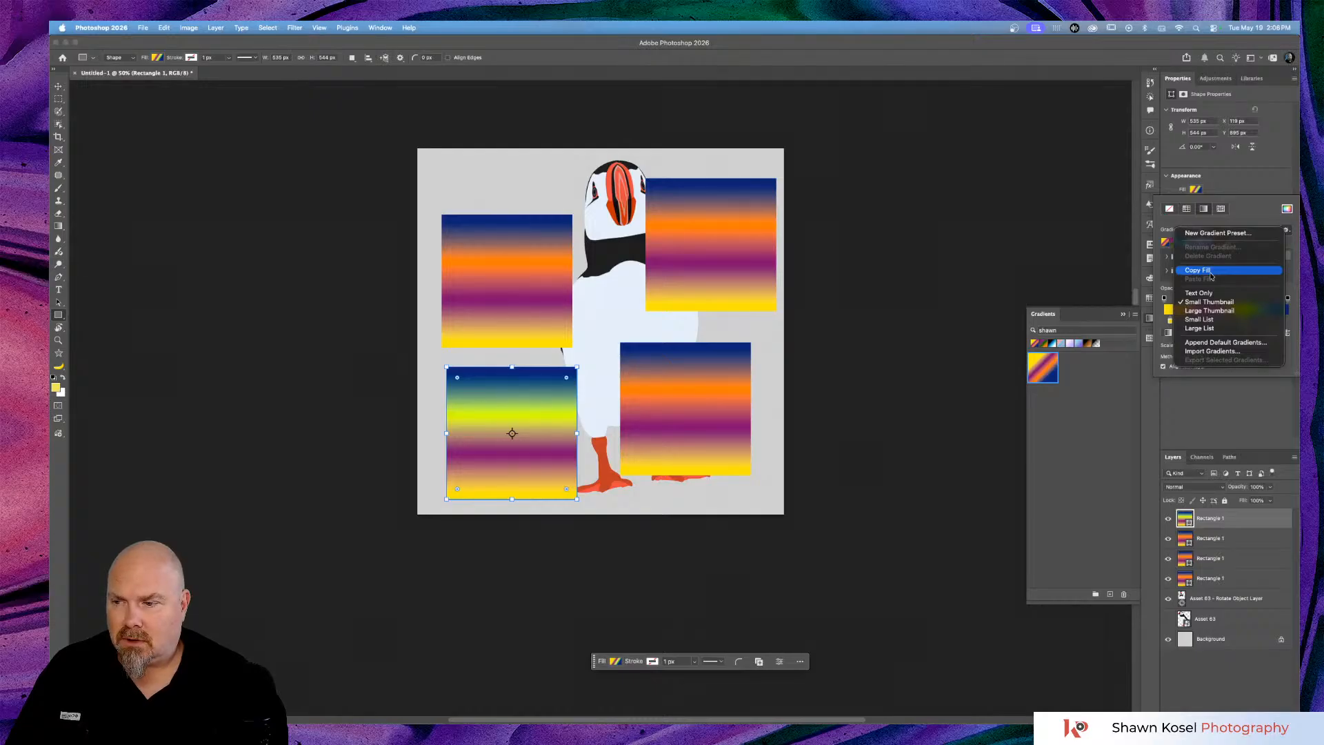
click(1198, 412)
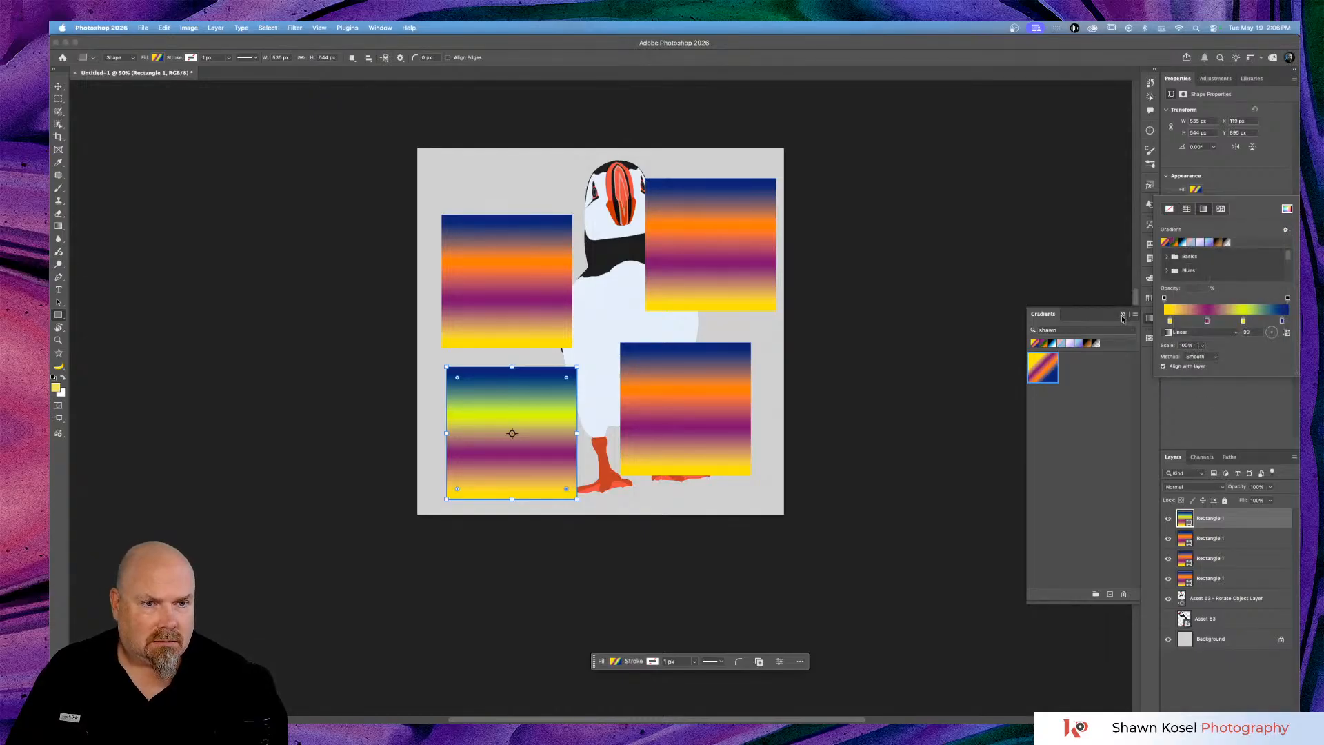
click(1219, 400)
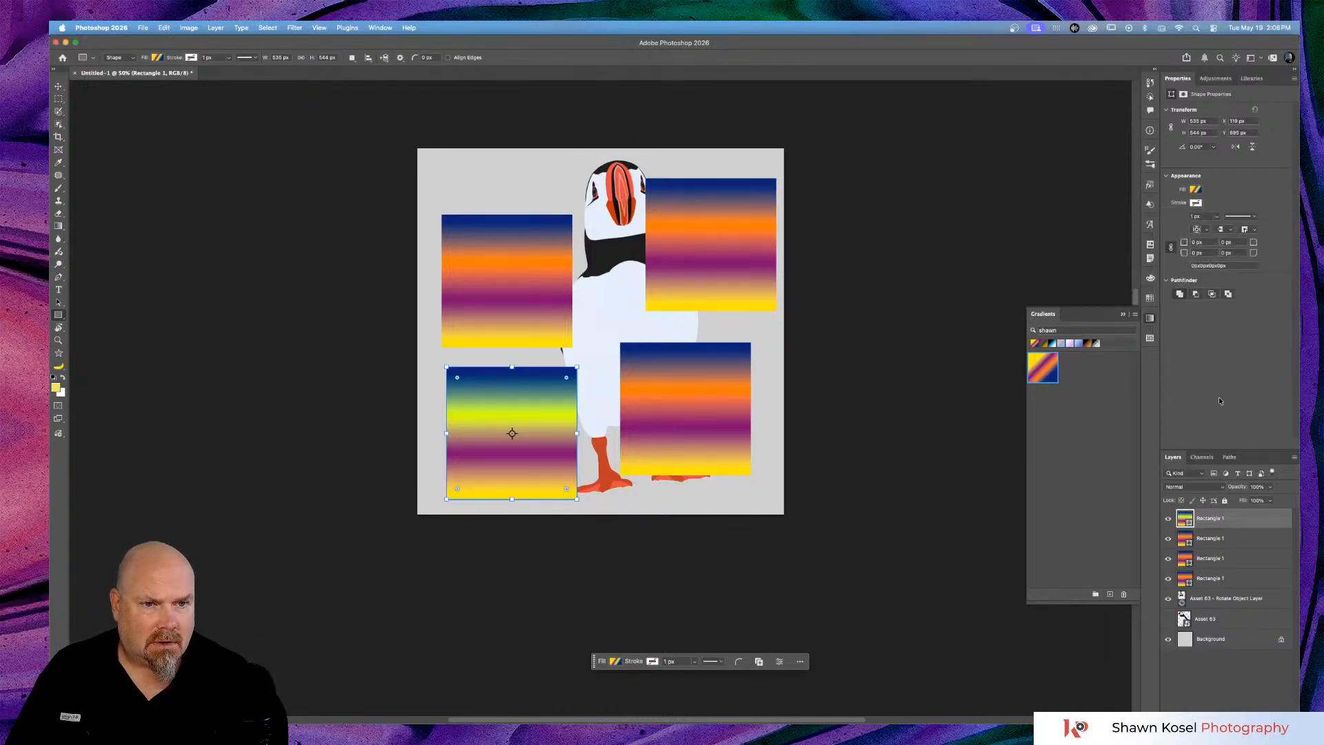
Try to recolour the saved gradient preset's orange stop to amber ffba00 through the new gradient preset settings.
click(1134, 314)
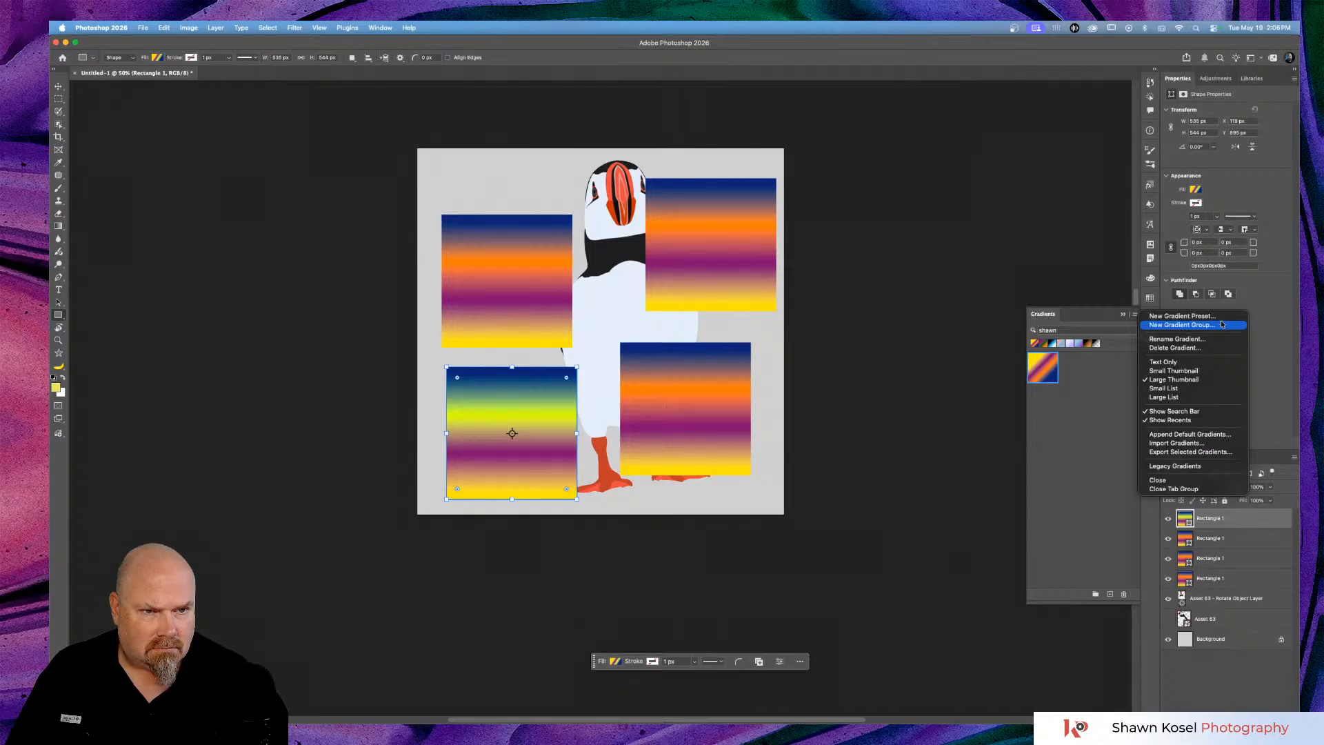
click(1175, 319)
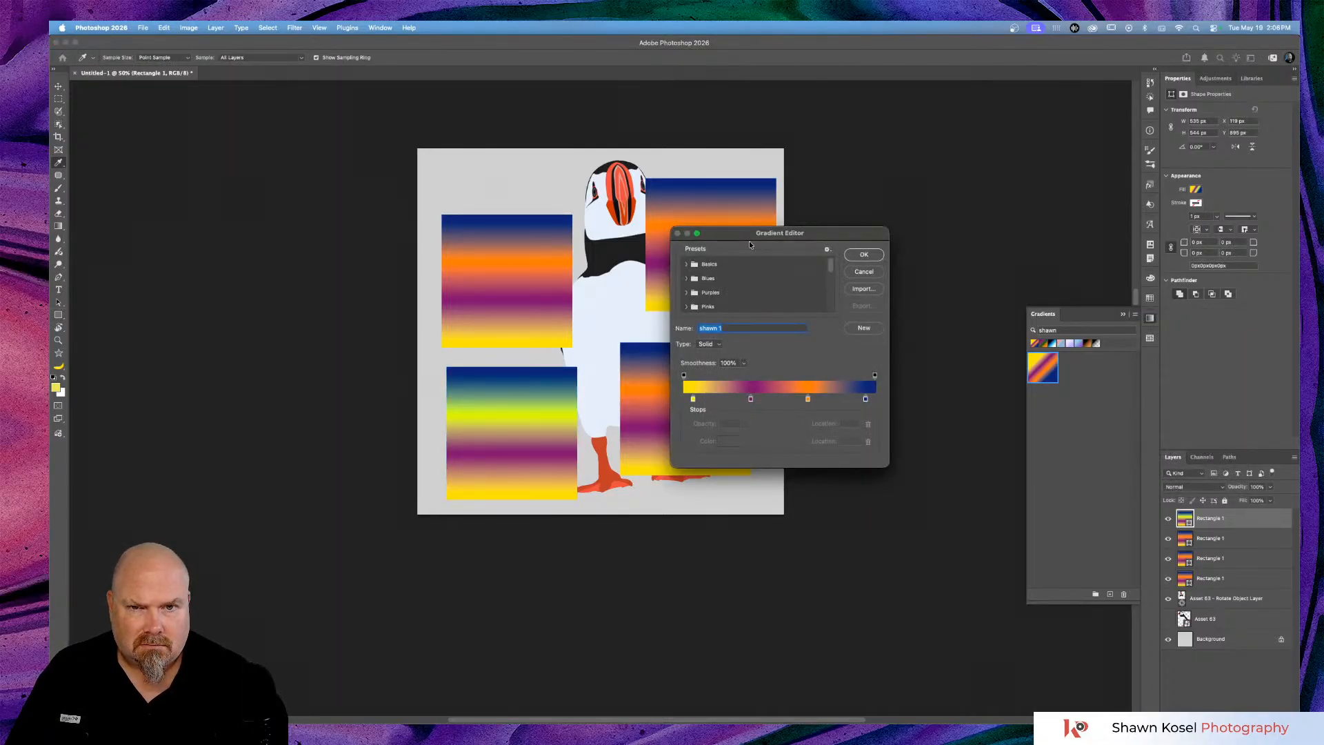
drag(751, 236, 860, 178)
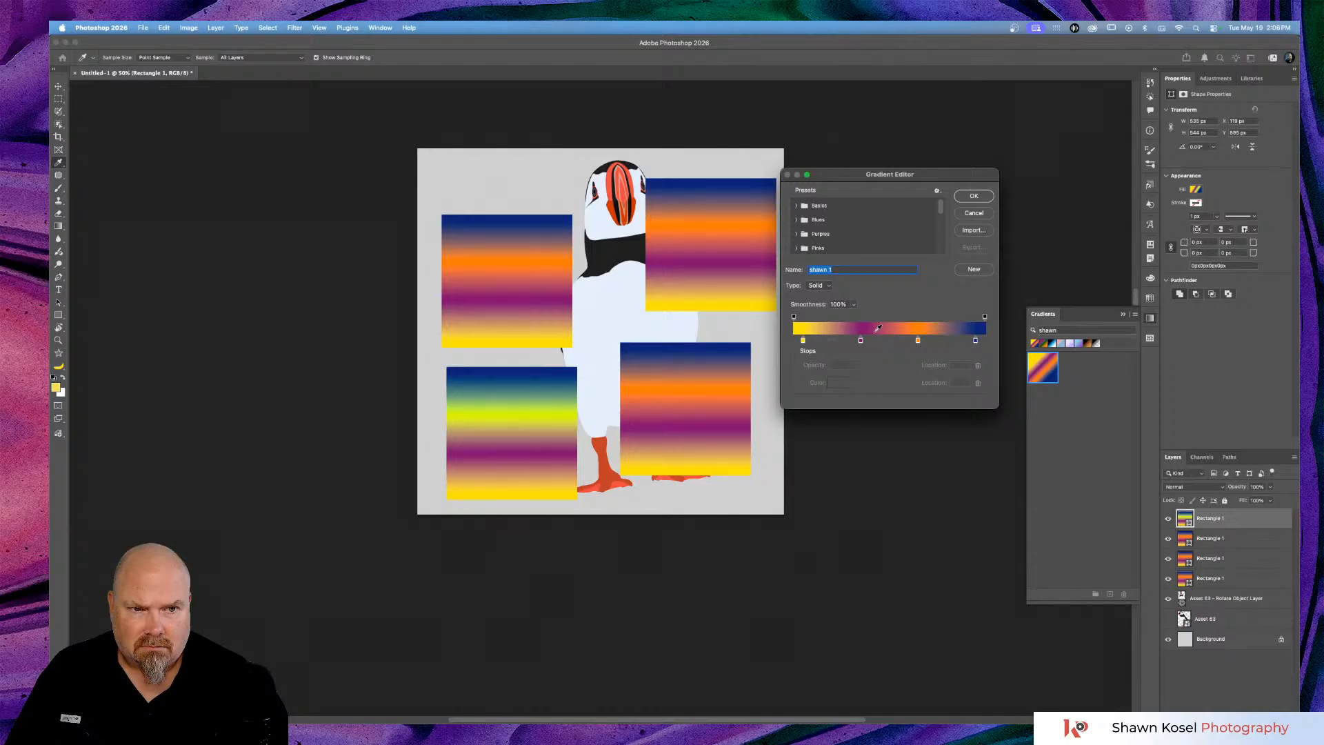
double_click(918, 341)
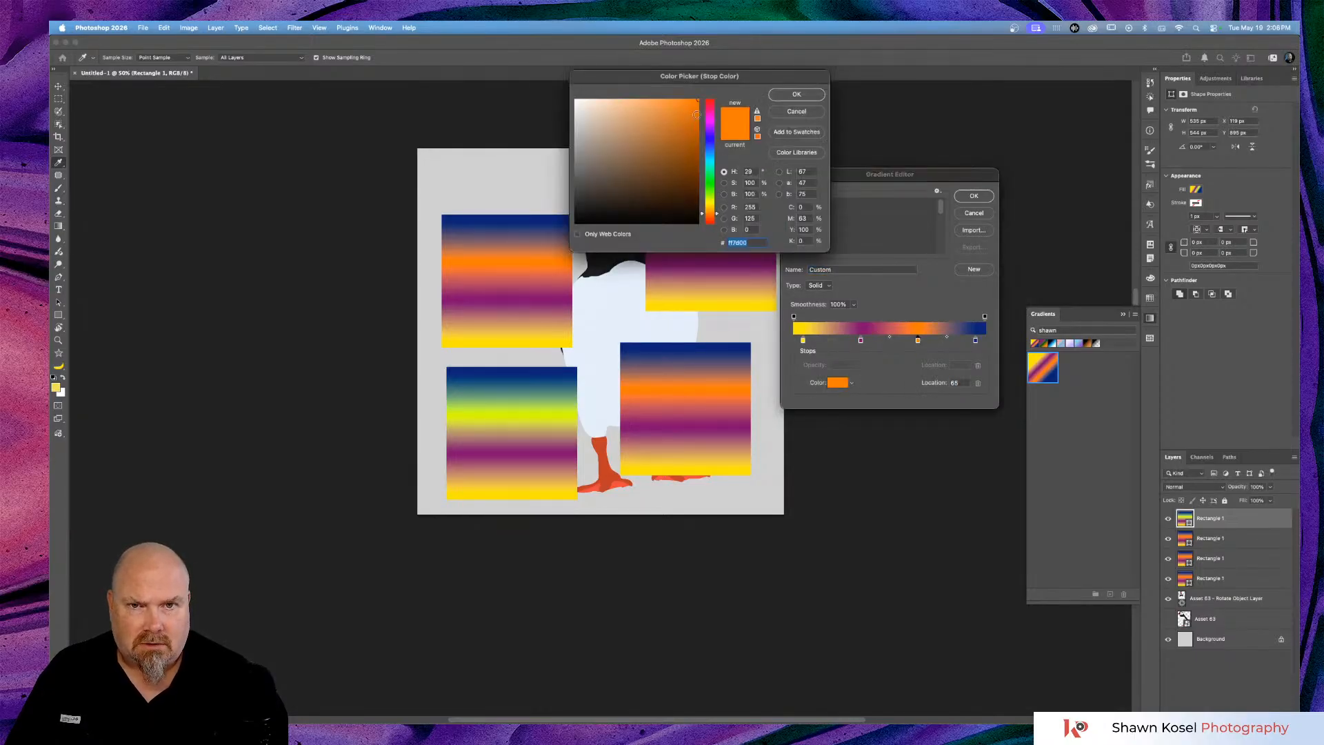
mouse_move(709, 204)
mouse_down()
mouse_move(709, 133)
mouse_move(709, 209)
mouse_up()
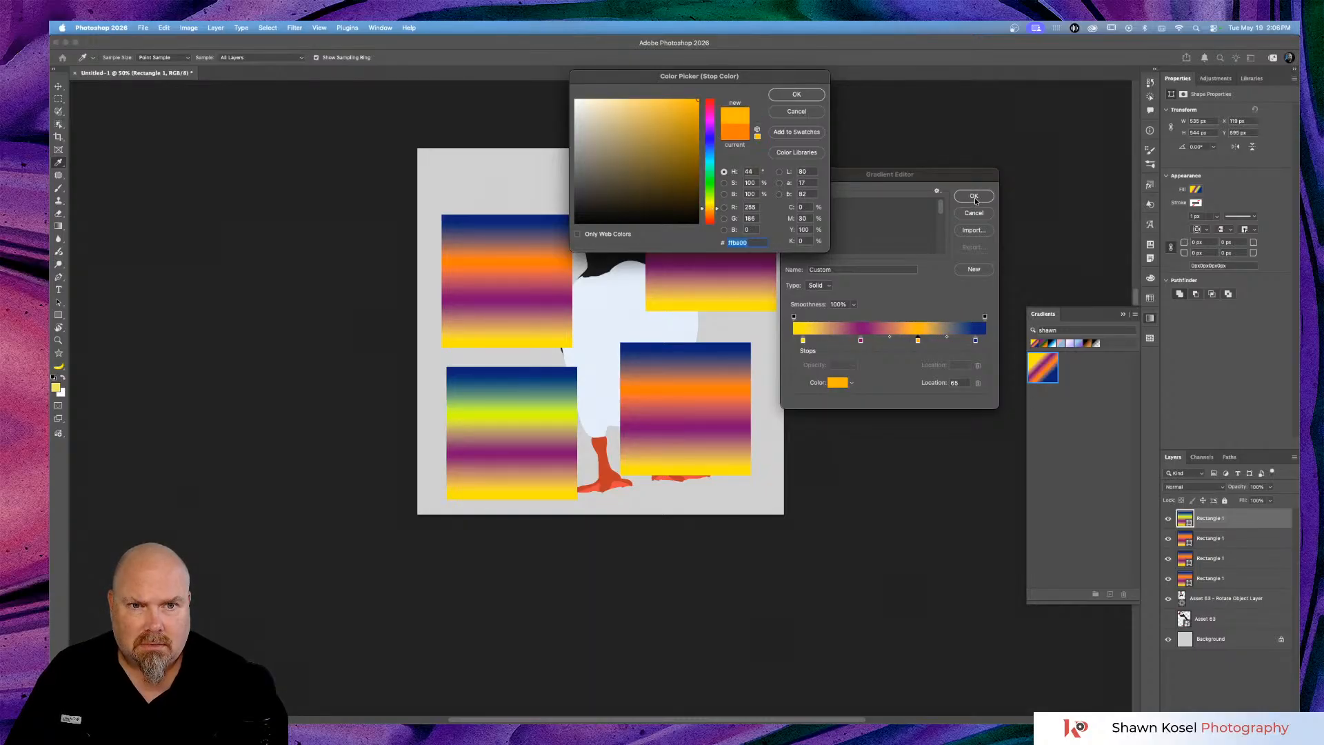
click(782, 95)
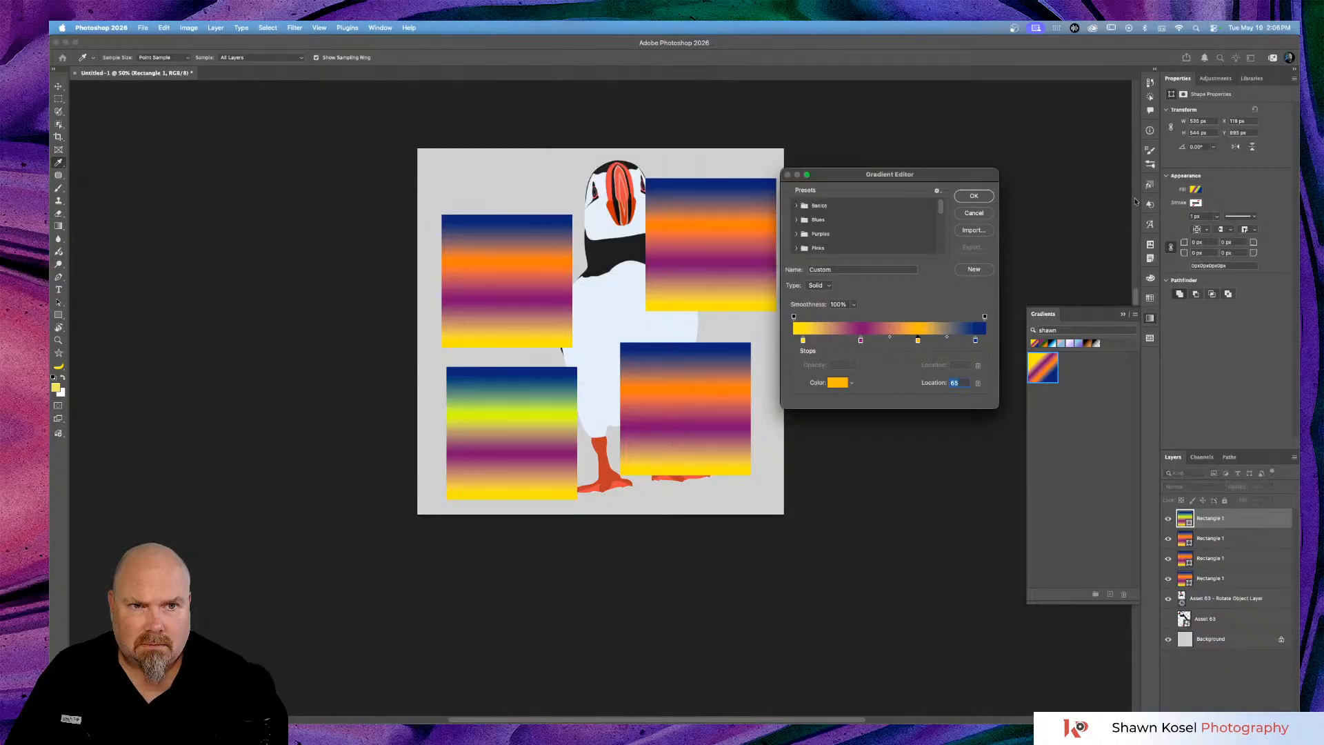
click(974, 196)
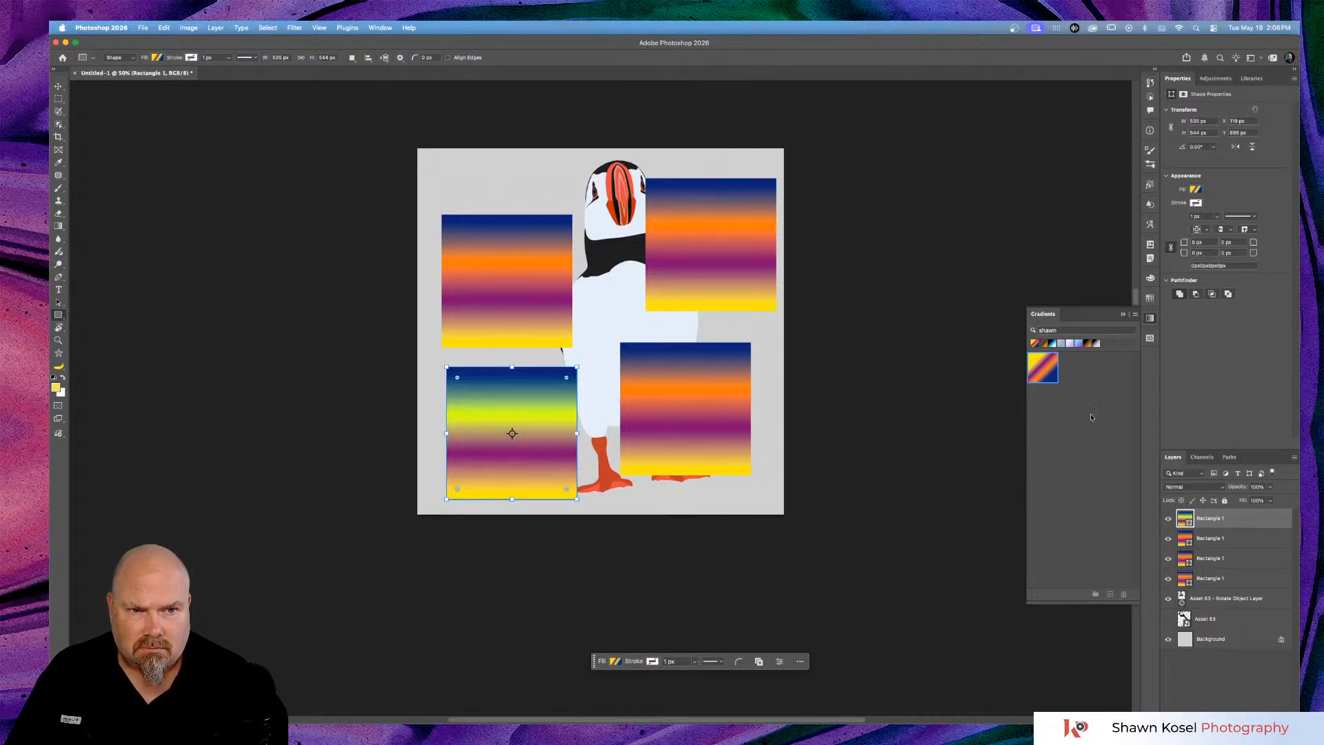
Reapply the saved gradient to the lower-left rectangle, and save a new gradient preset variant with the purple stop changed to white ffffff.
click(1044, 369)
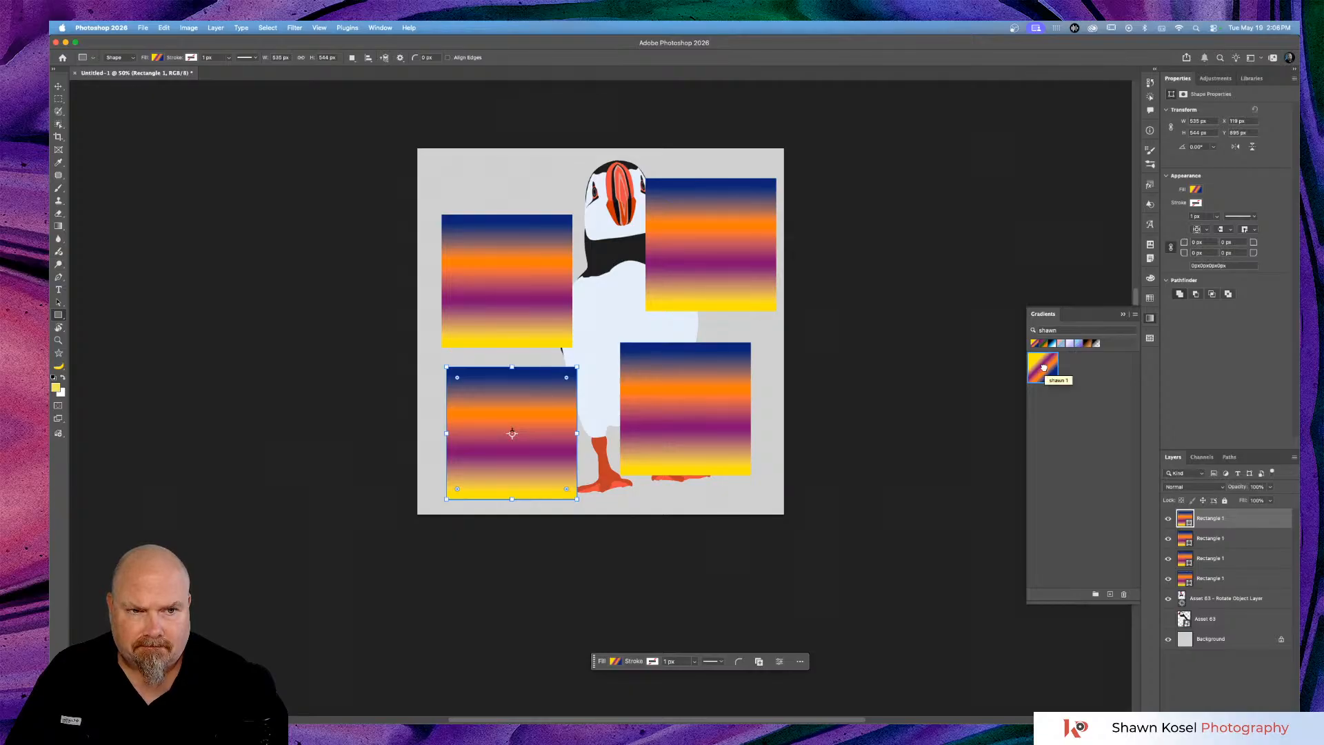
click(1135, 314)
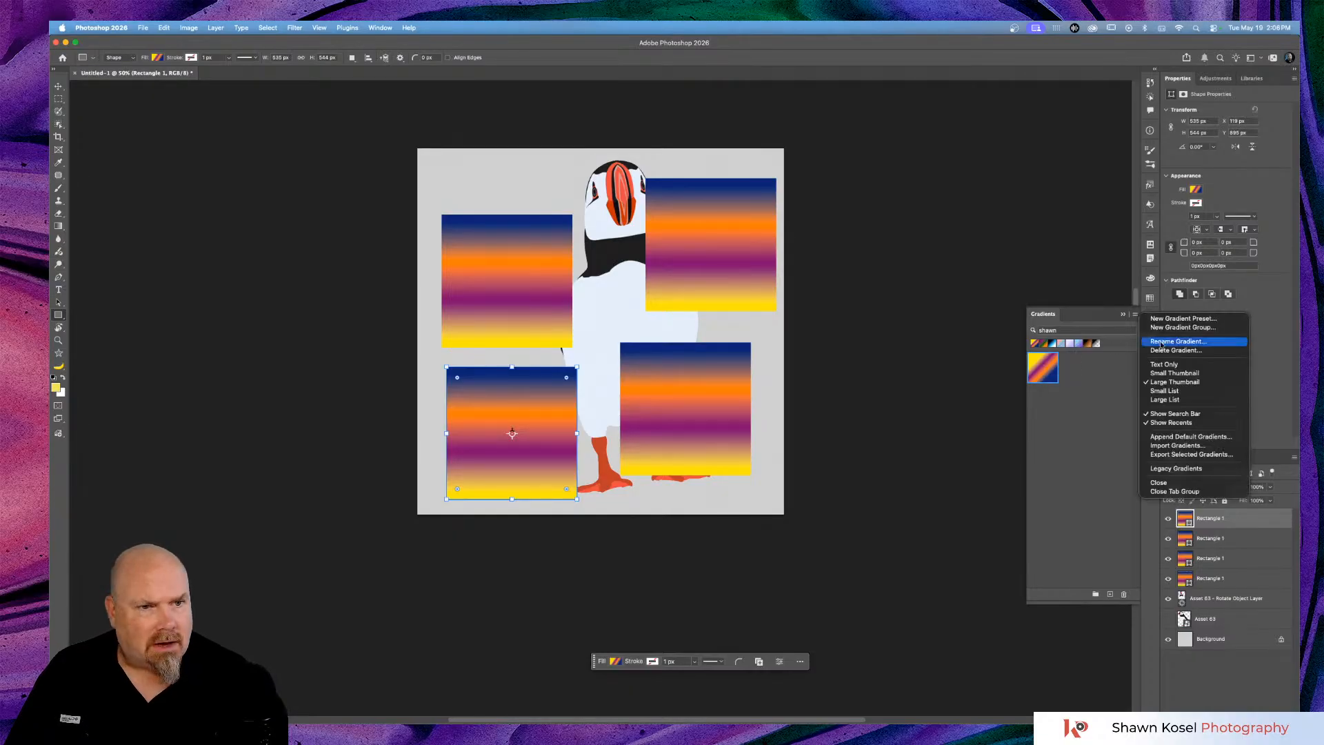
click(1172, 318)
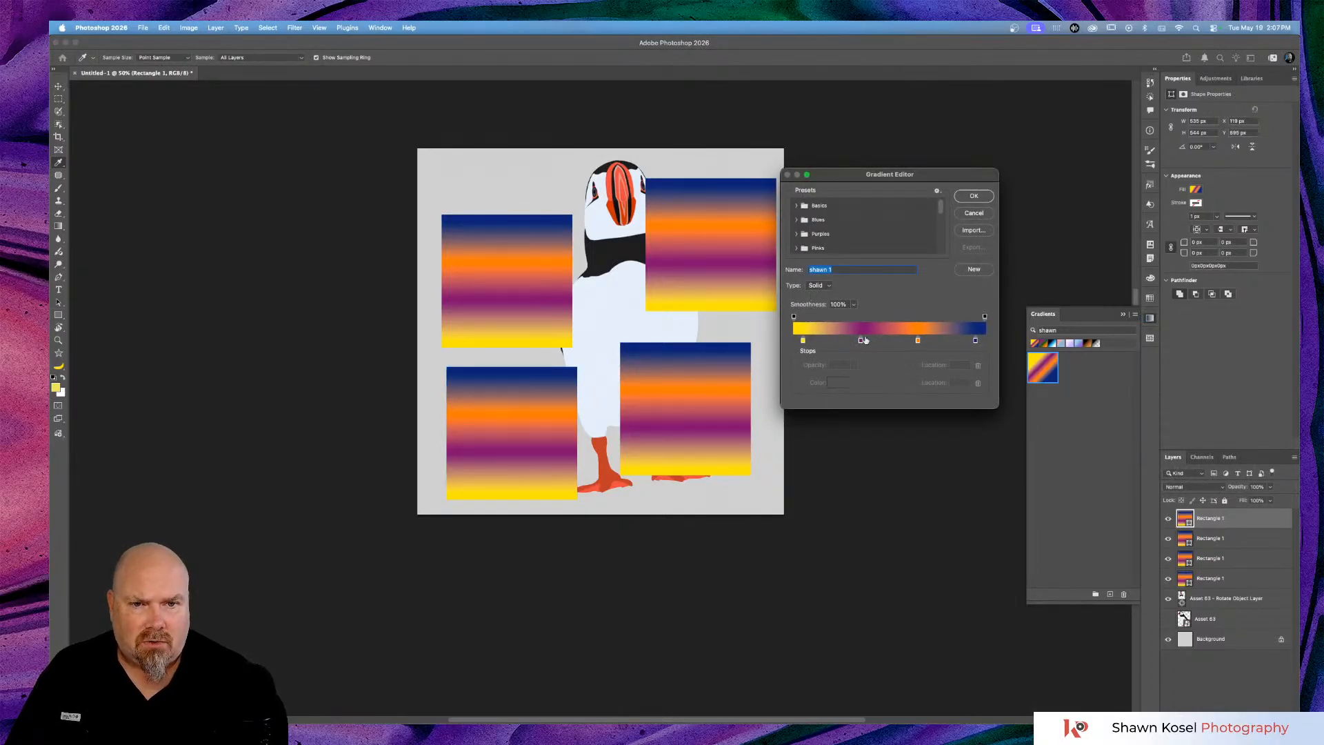
double_click(861, 341)
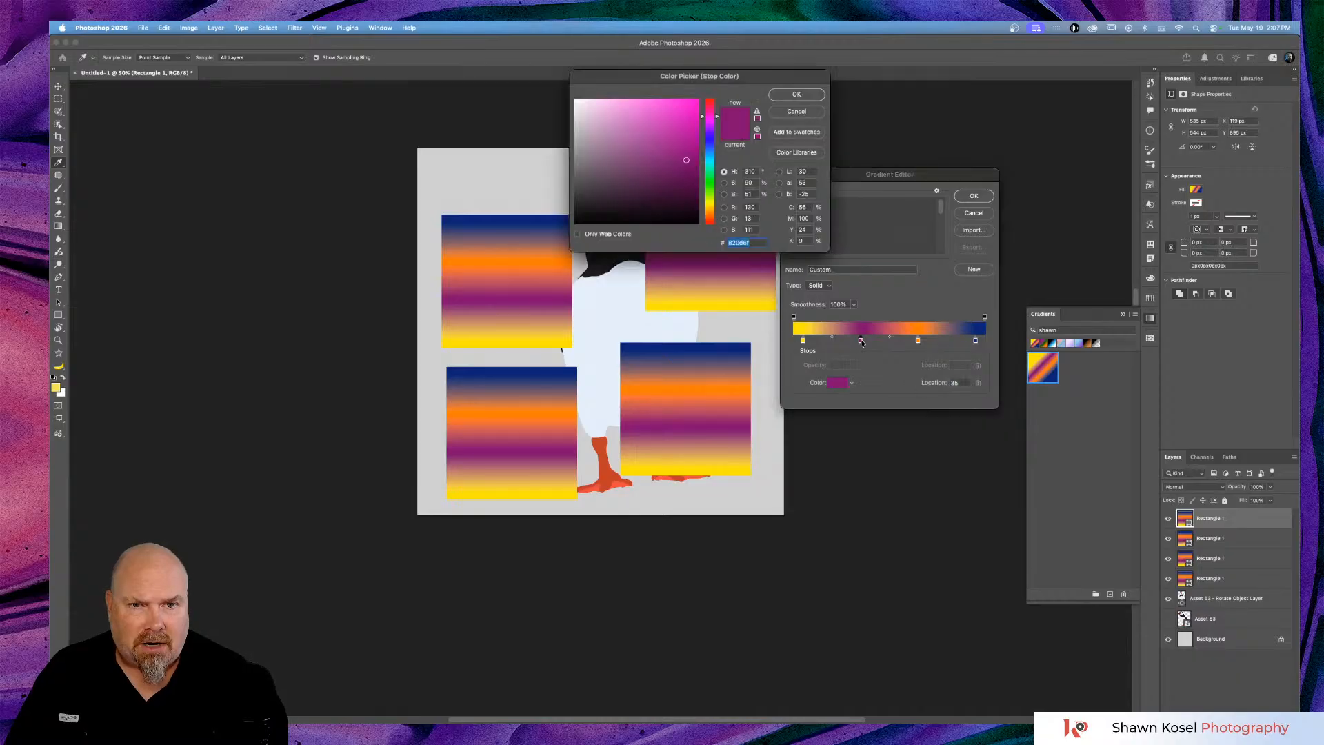
drag(686, 158, 520, 90)
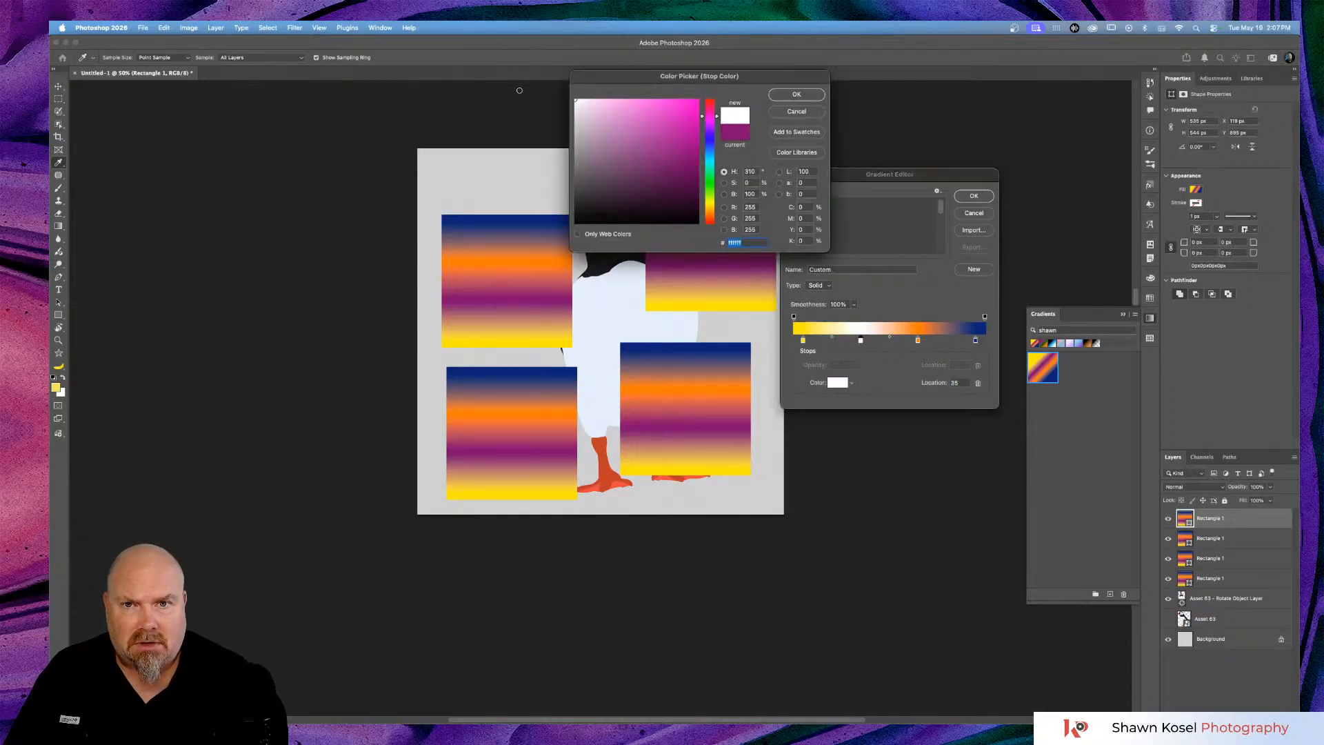
click(784, 98)
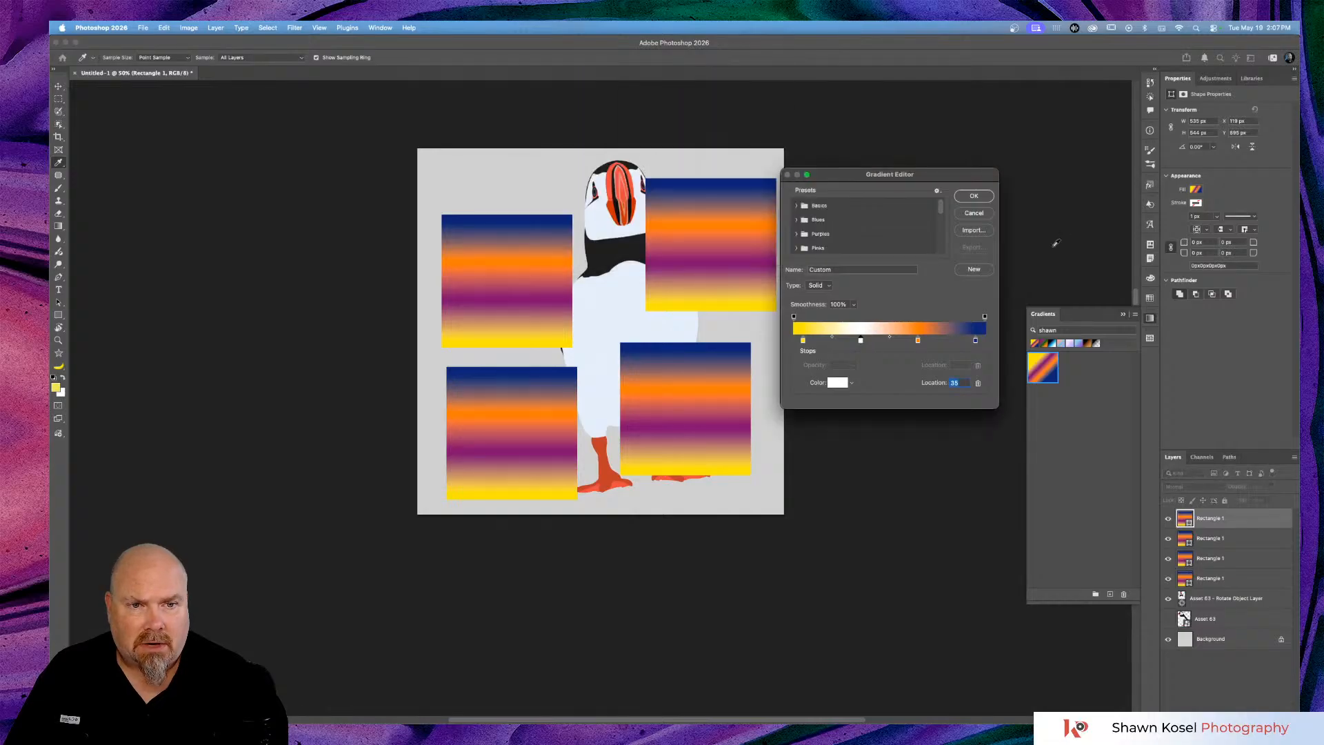
click(981, 271)
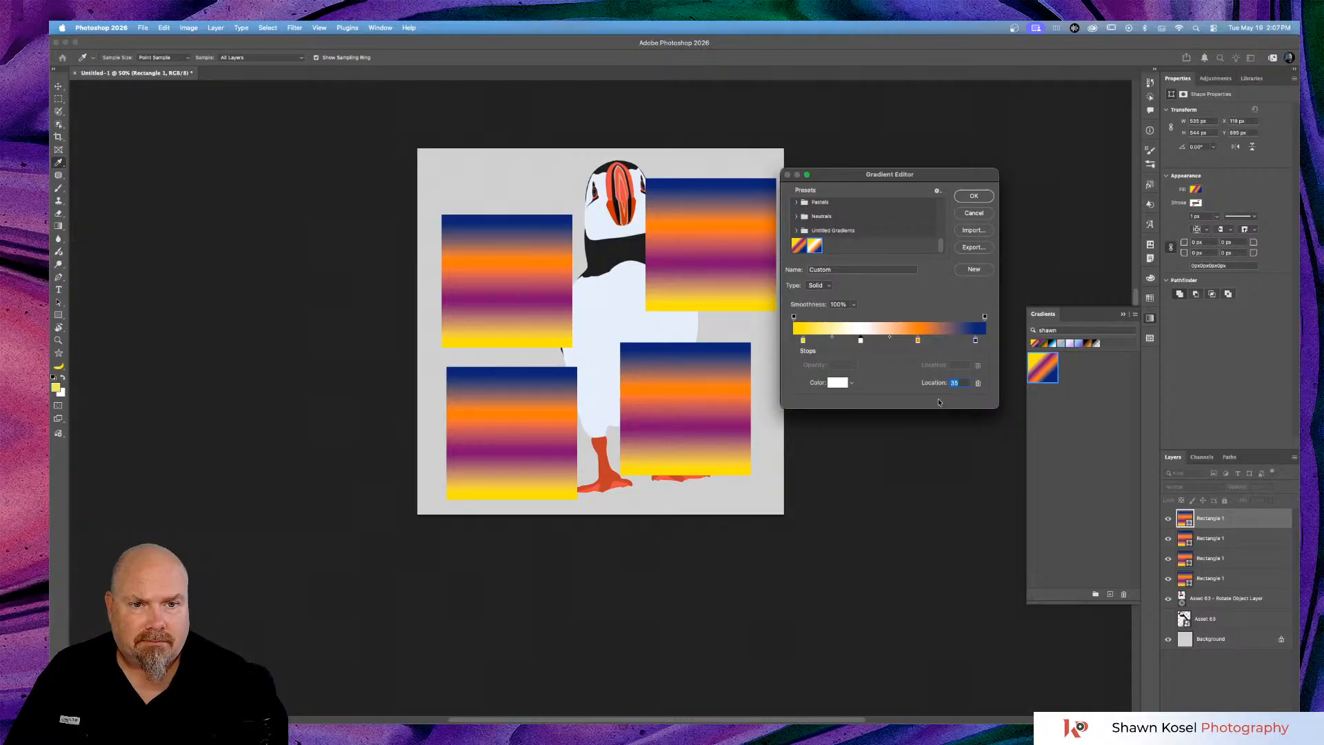
click(973, 196)
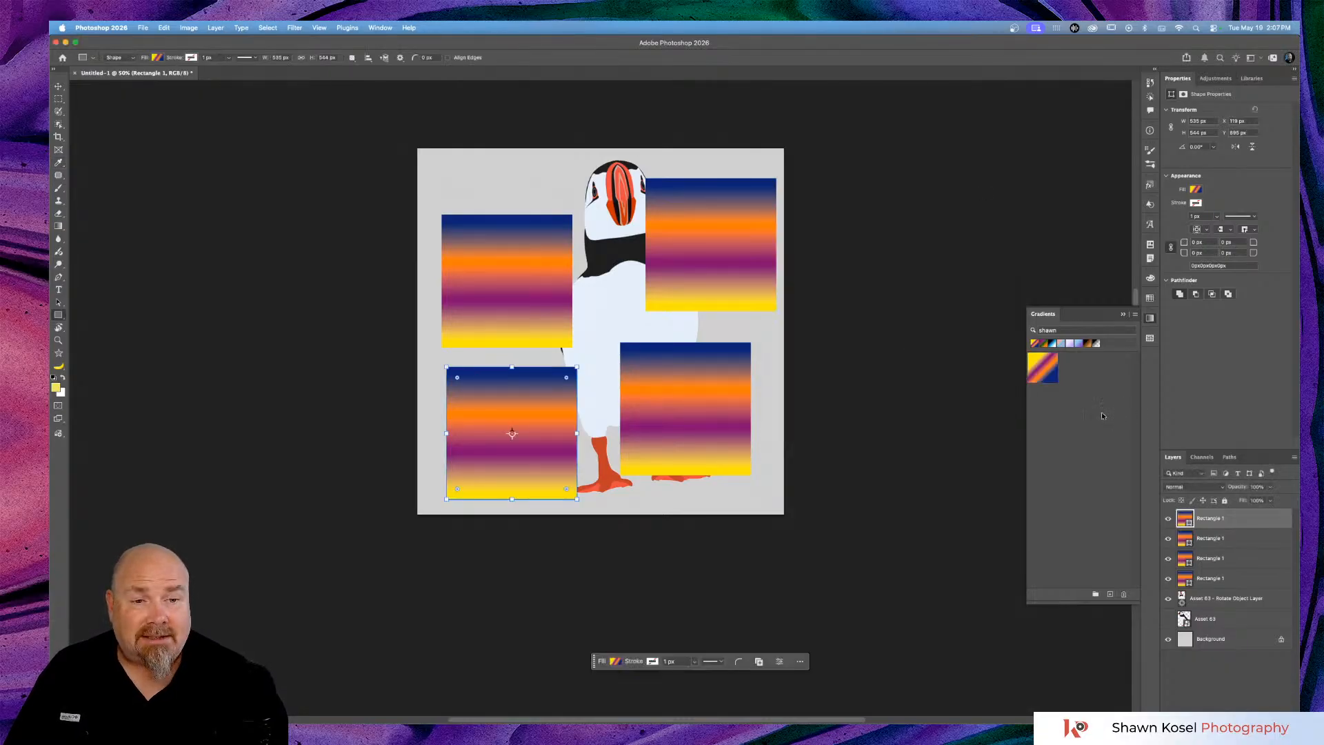
Clear the gradient preset search and delete the three duplicate rectangles, keeping only the one beside the puffin's neck.
double_click(1070, 330)
key(BackSpace)
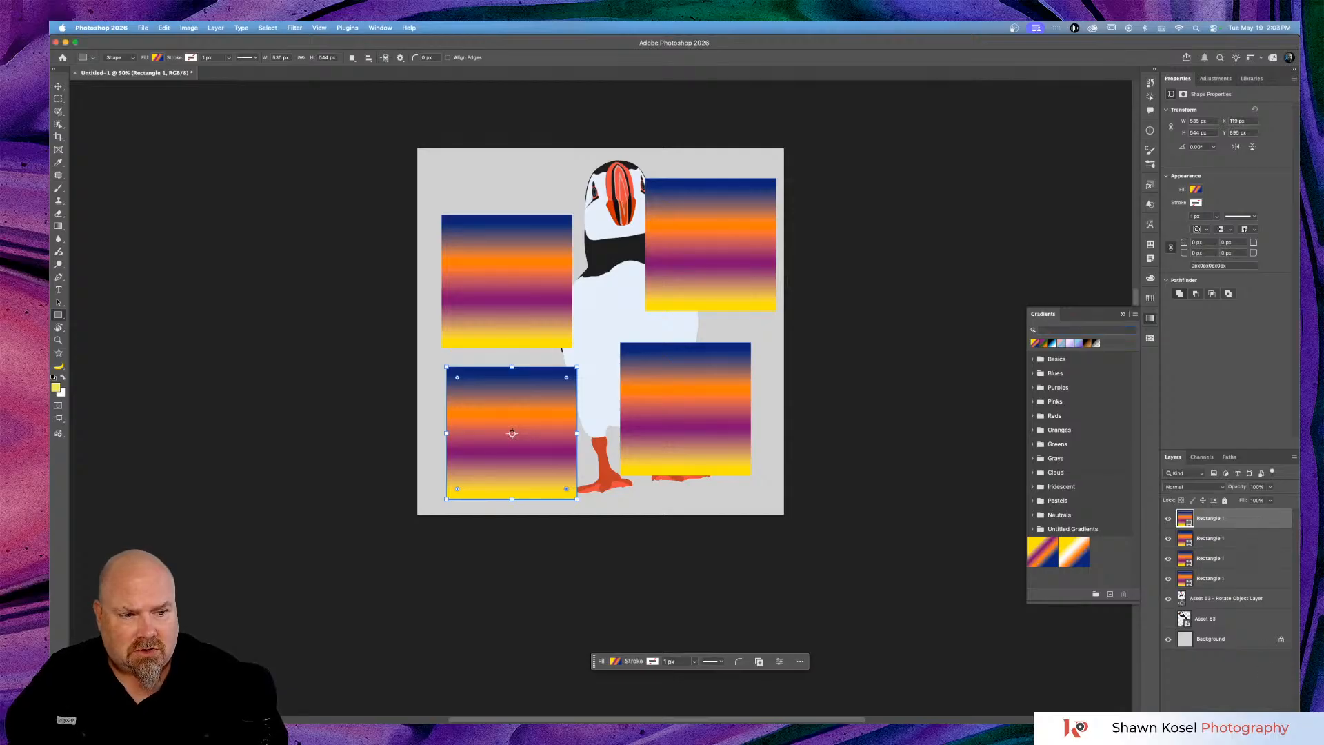
key(Delete)
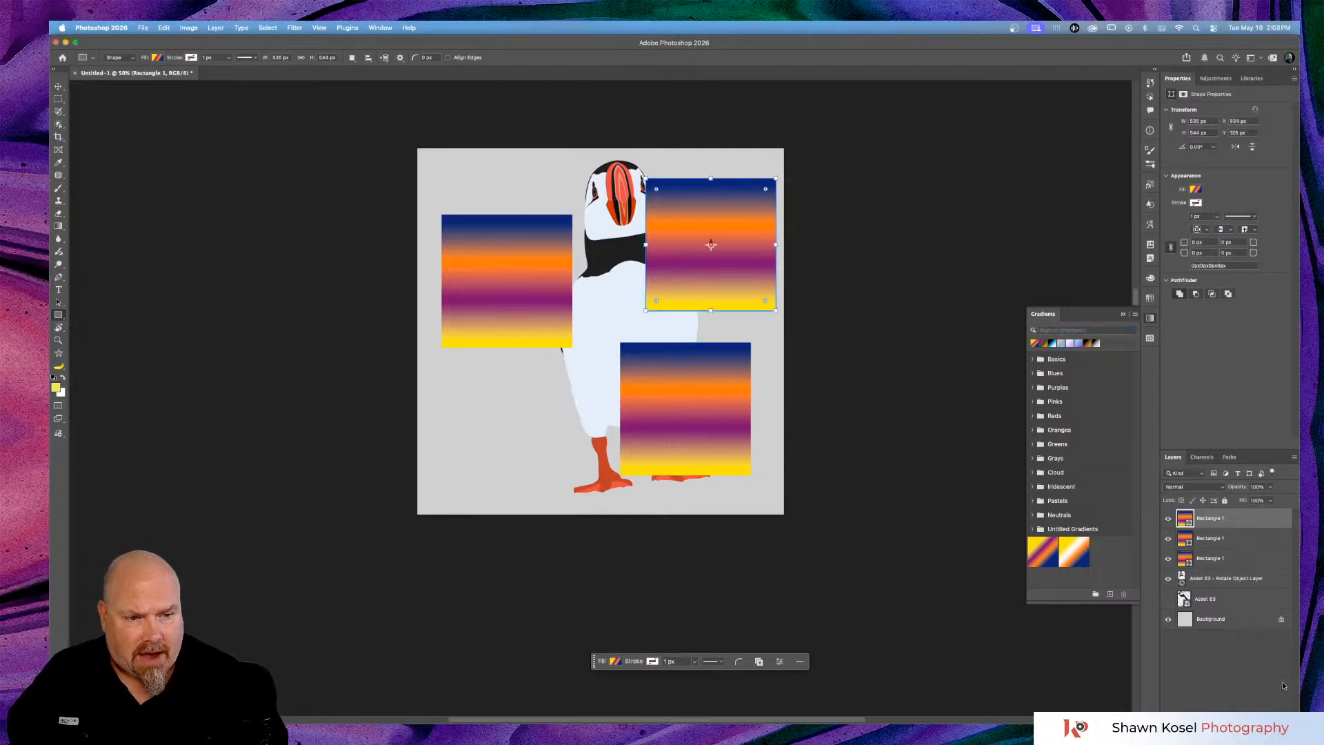
key(Delete)
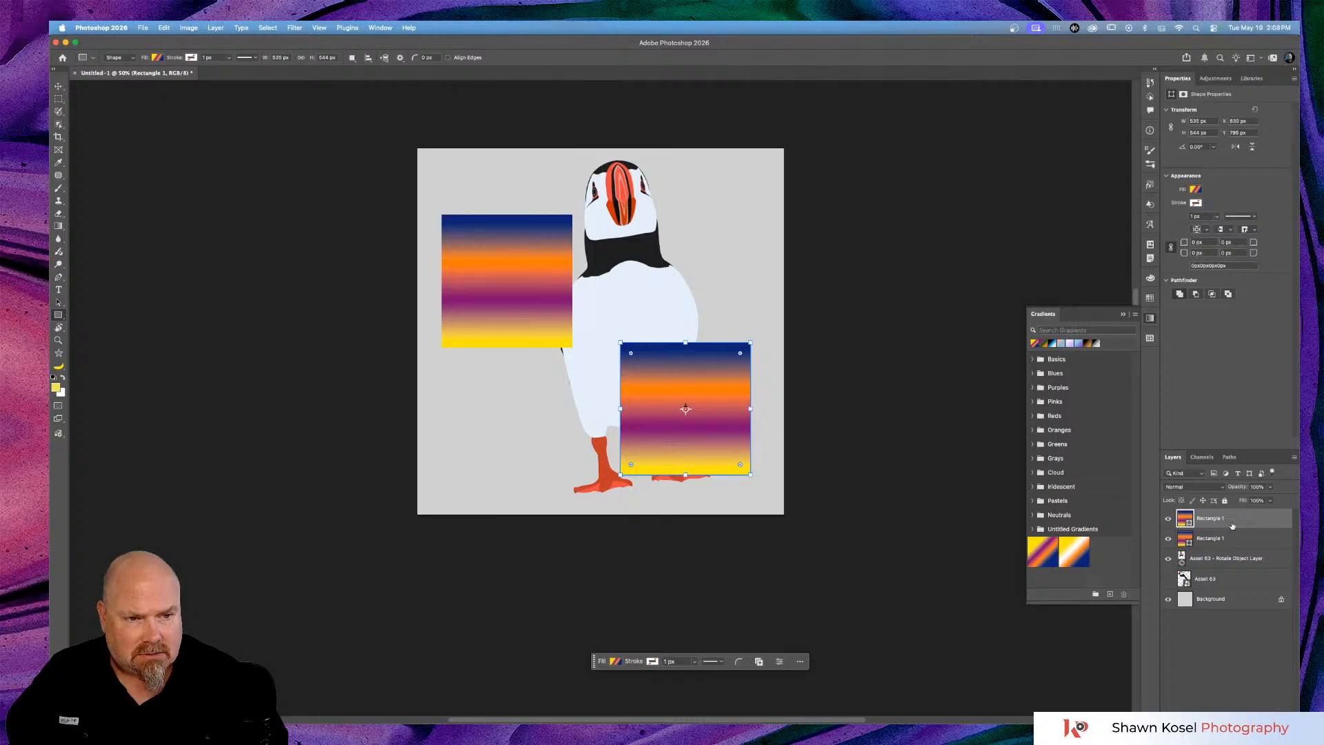
key(Delete)
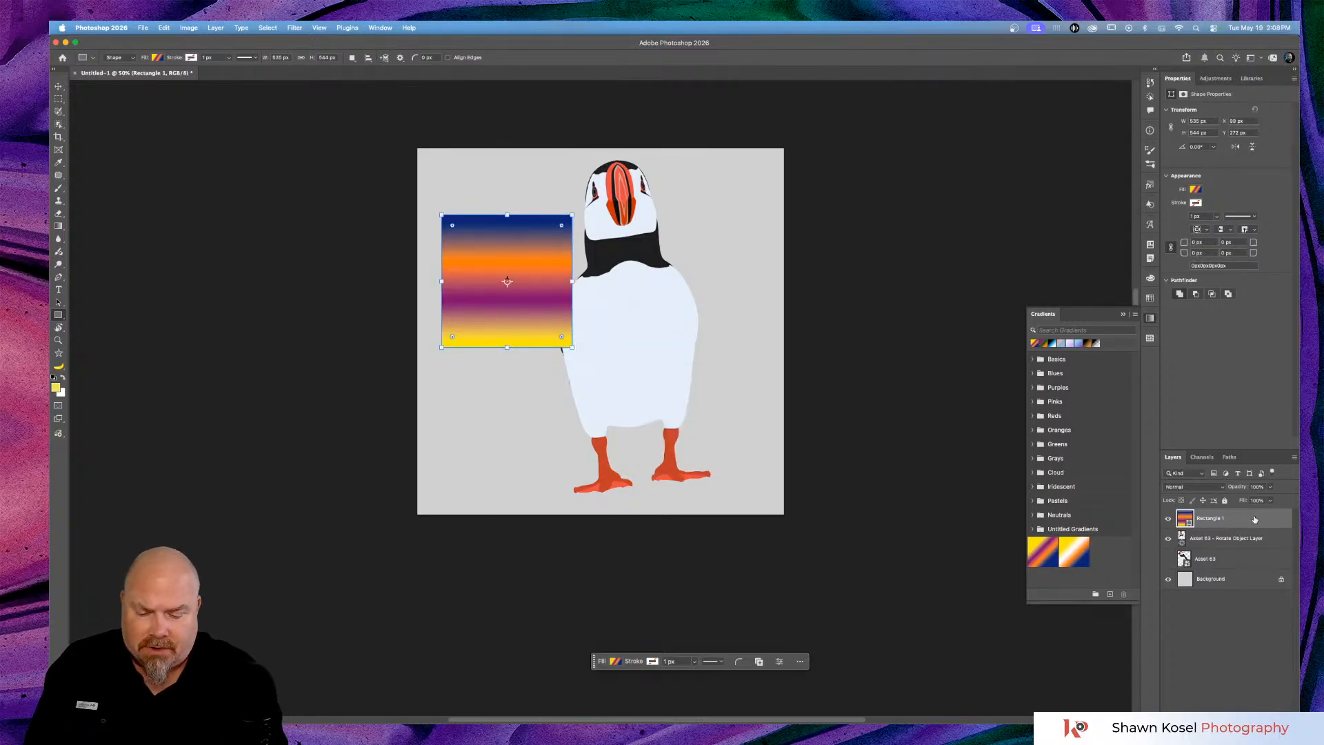
Convert the remaining gradient rectangle to a smart object, and place three copies of it around the puffin.
key(super+shift+o)
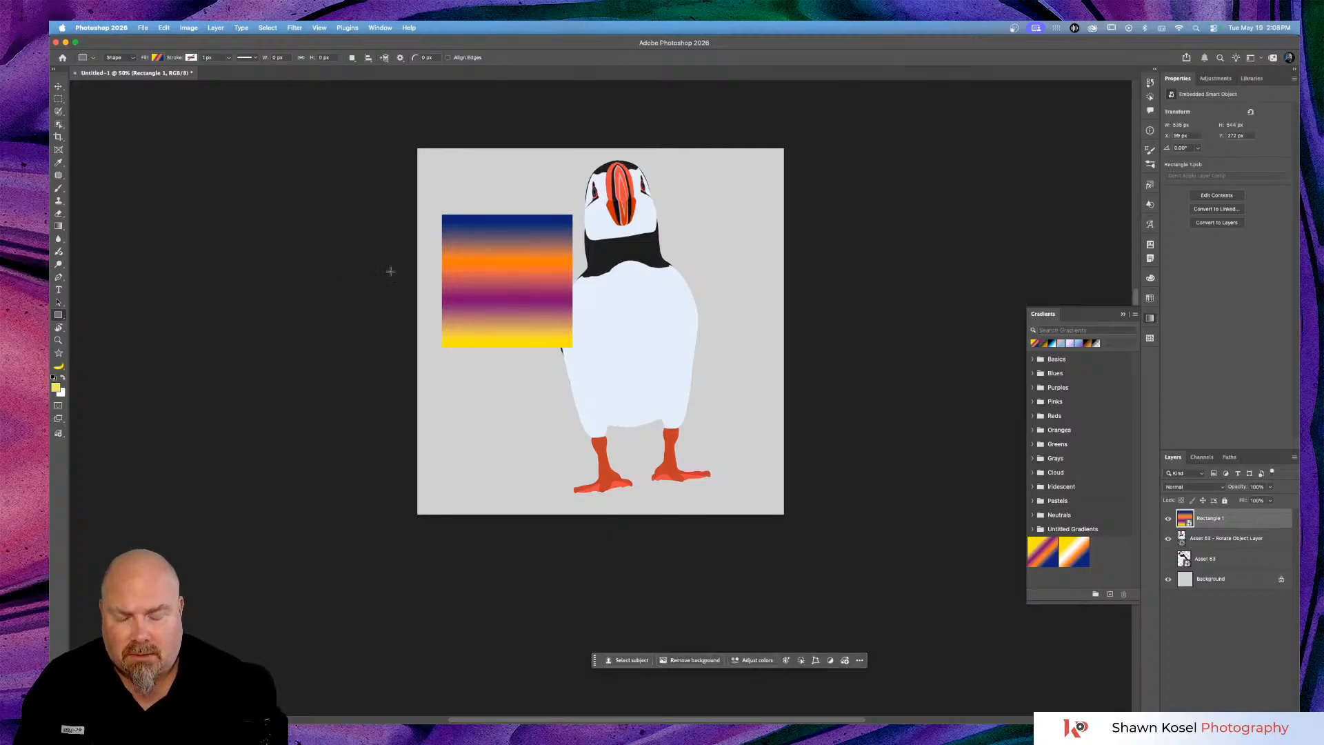
key(v)
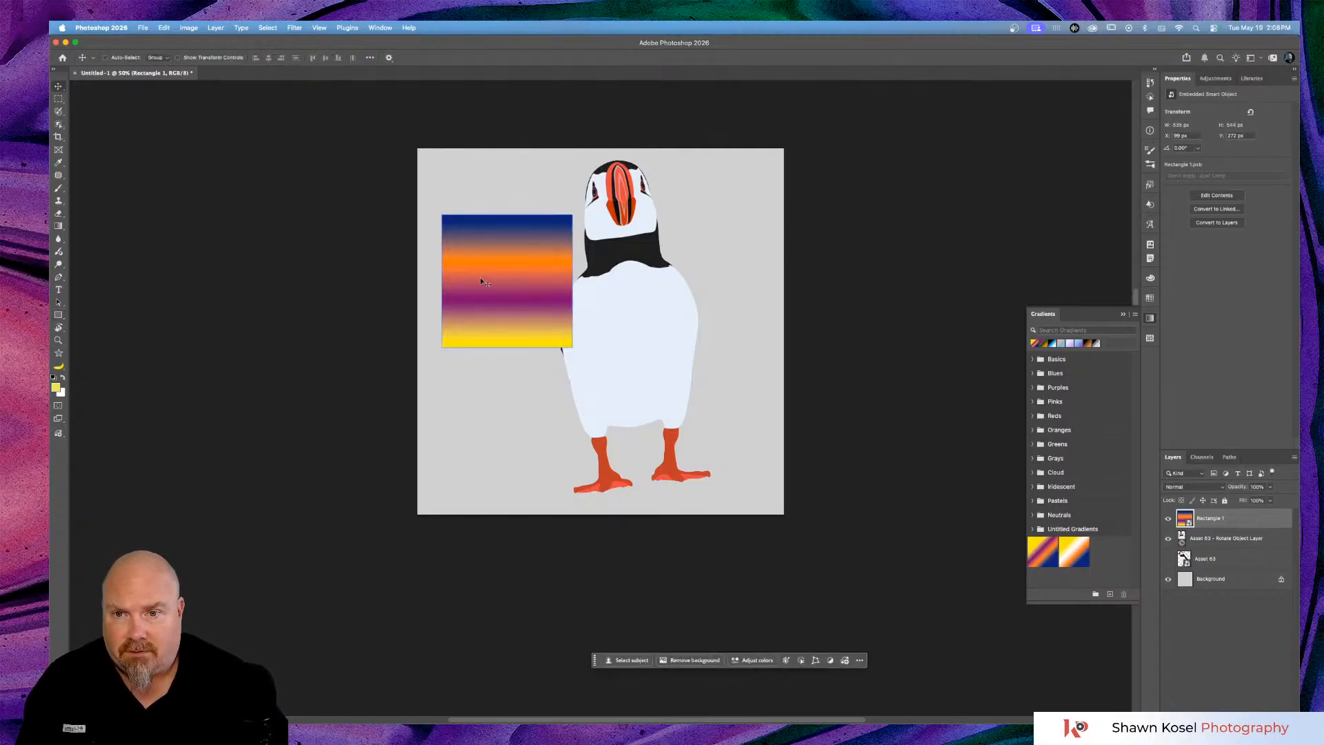
drag(528, 279, 701, 242)
click(504, 267)
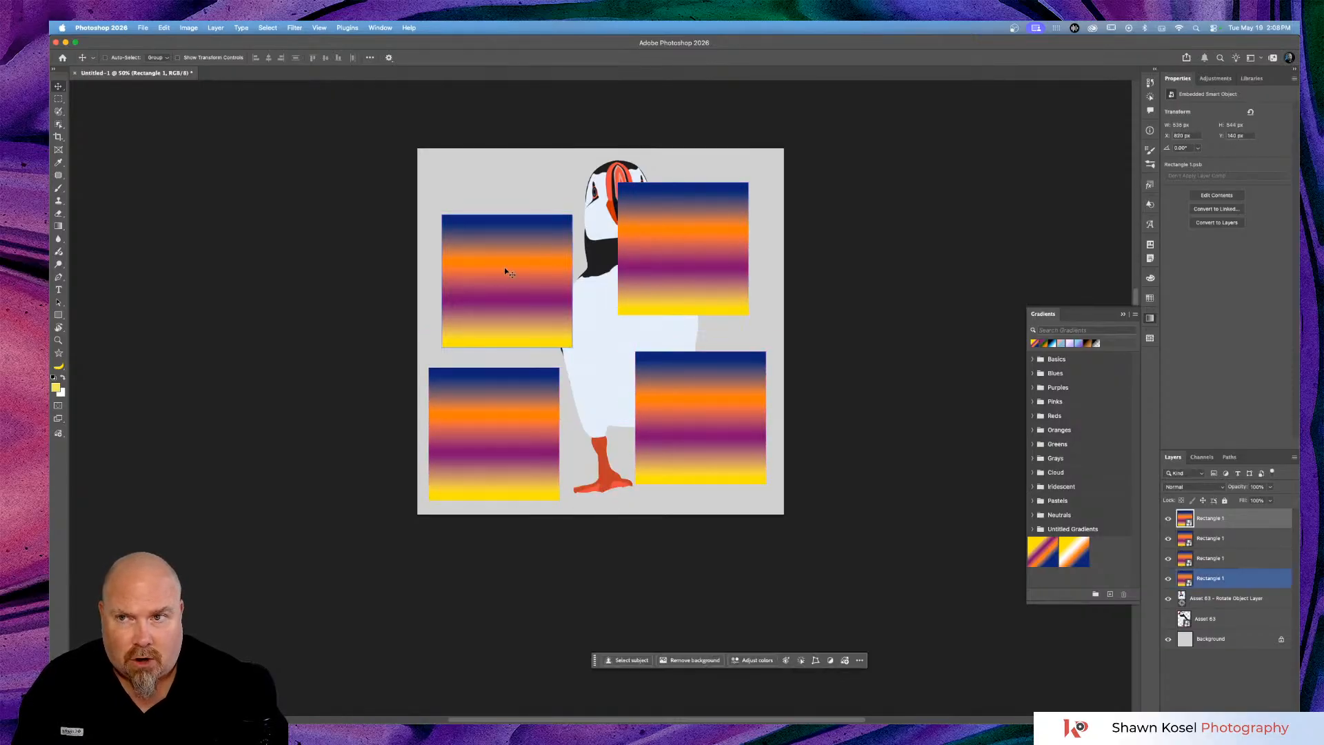
click(399, 192)
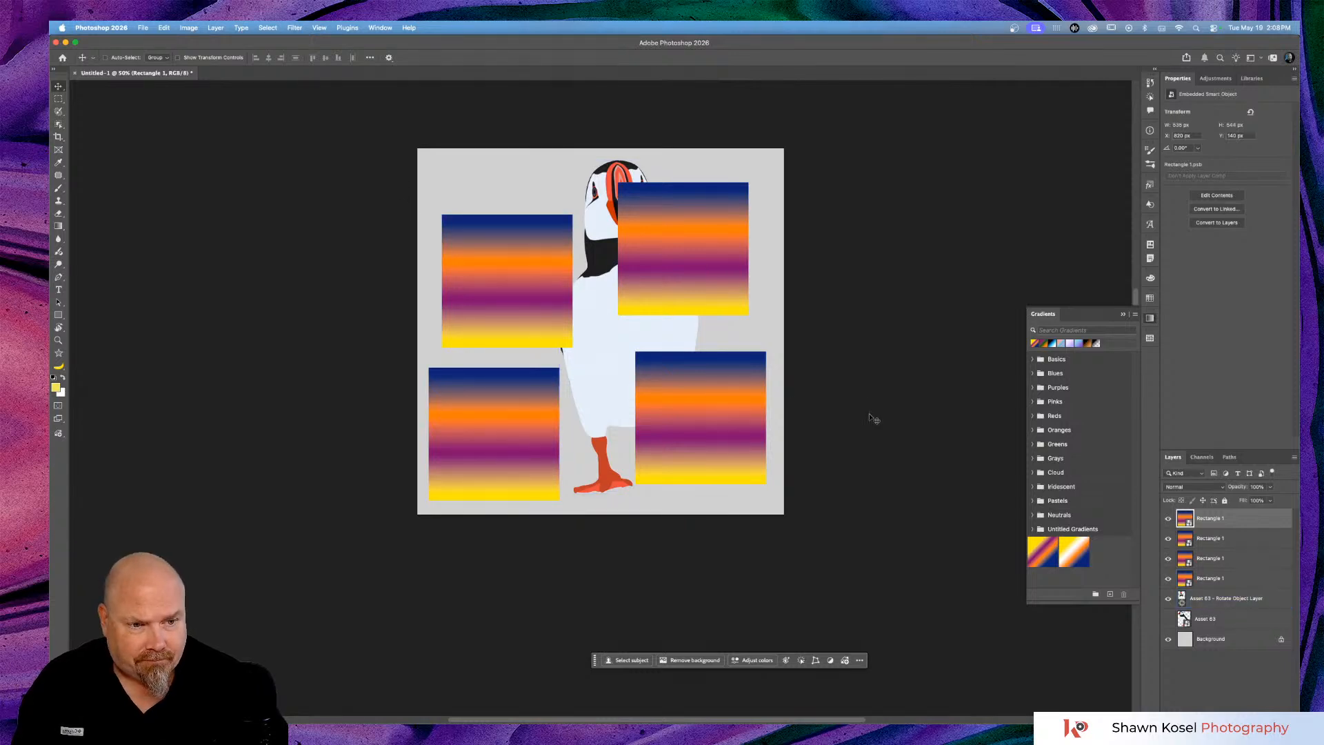
Recolour the purple gradient stop to near-white inside the original rectangle's smart object, and save it to update every copy in the puffin document.
click(1218, 577)
double_click(1188, 583)
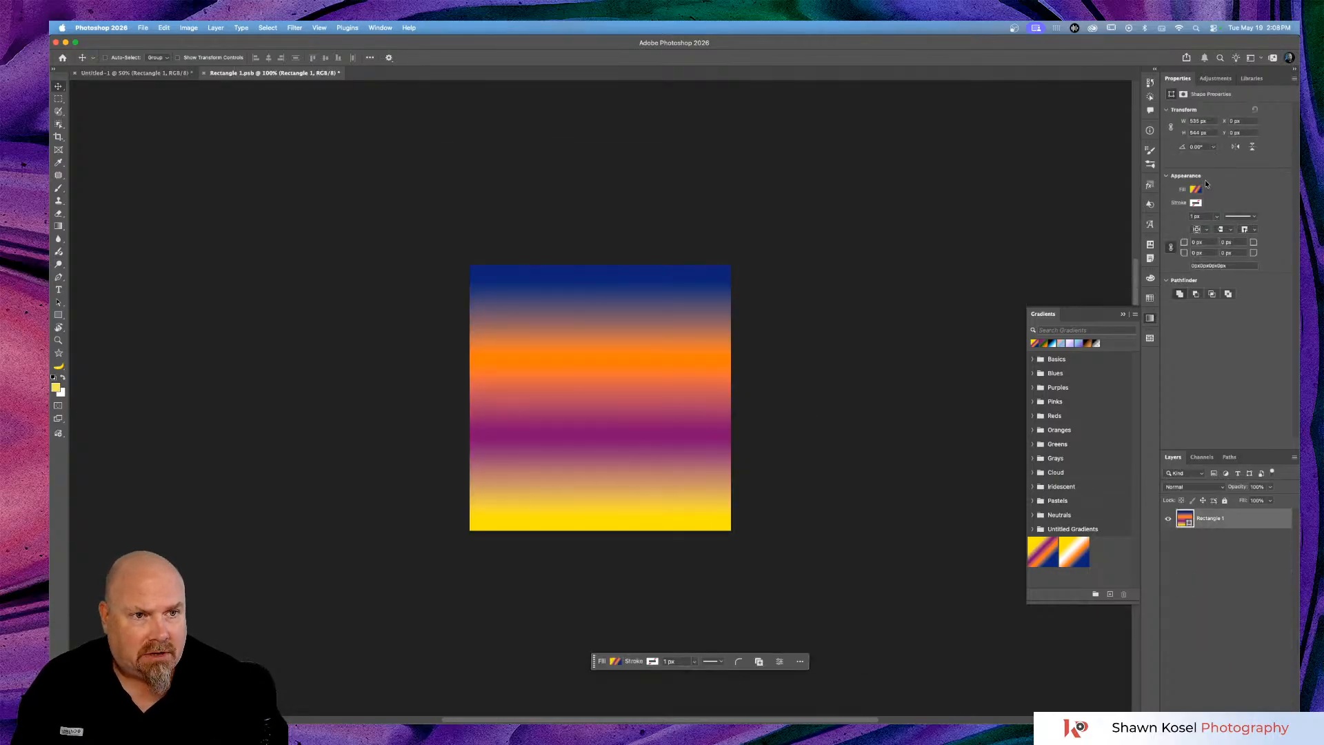
click(1196, 190)
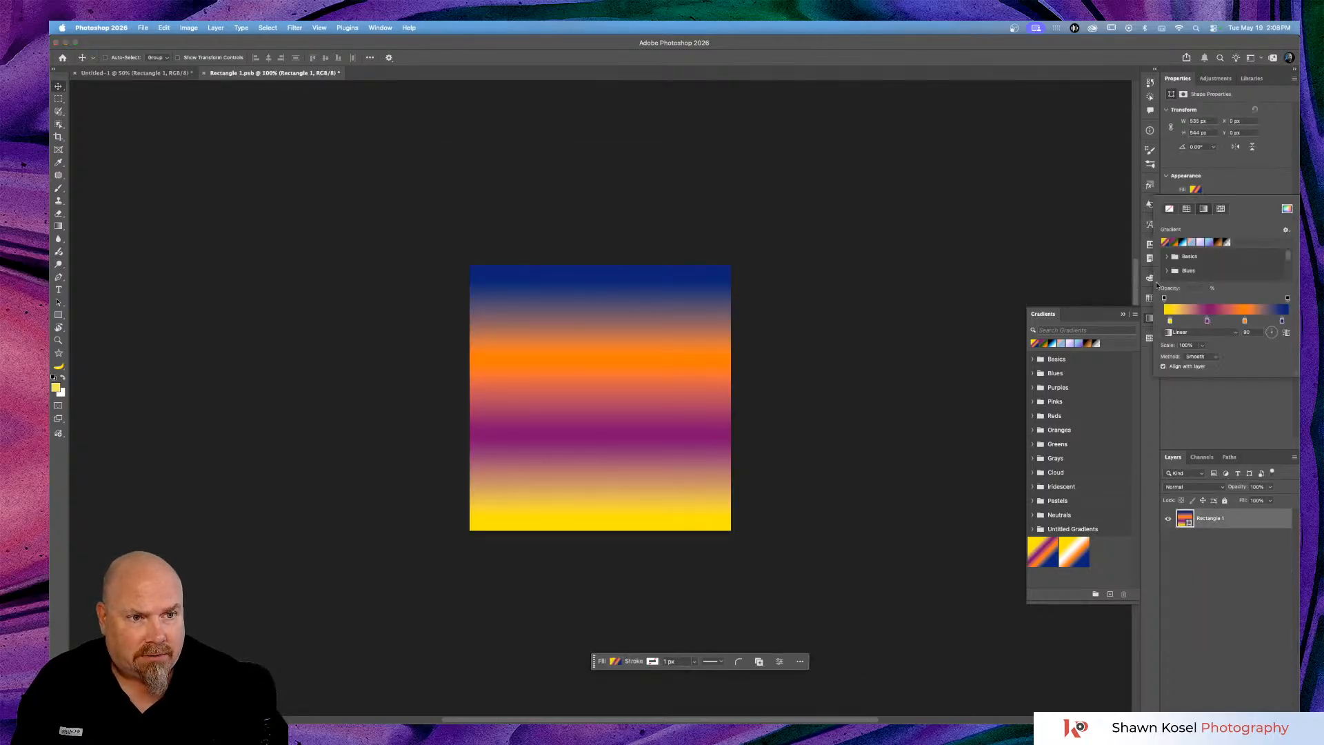
double_click(1207, 321)
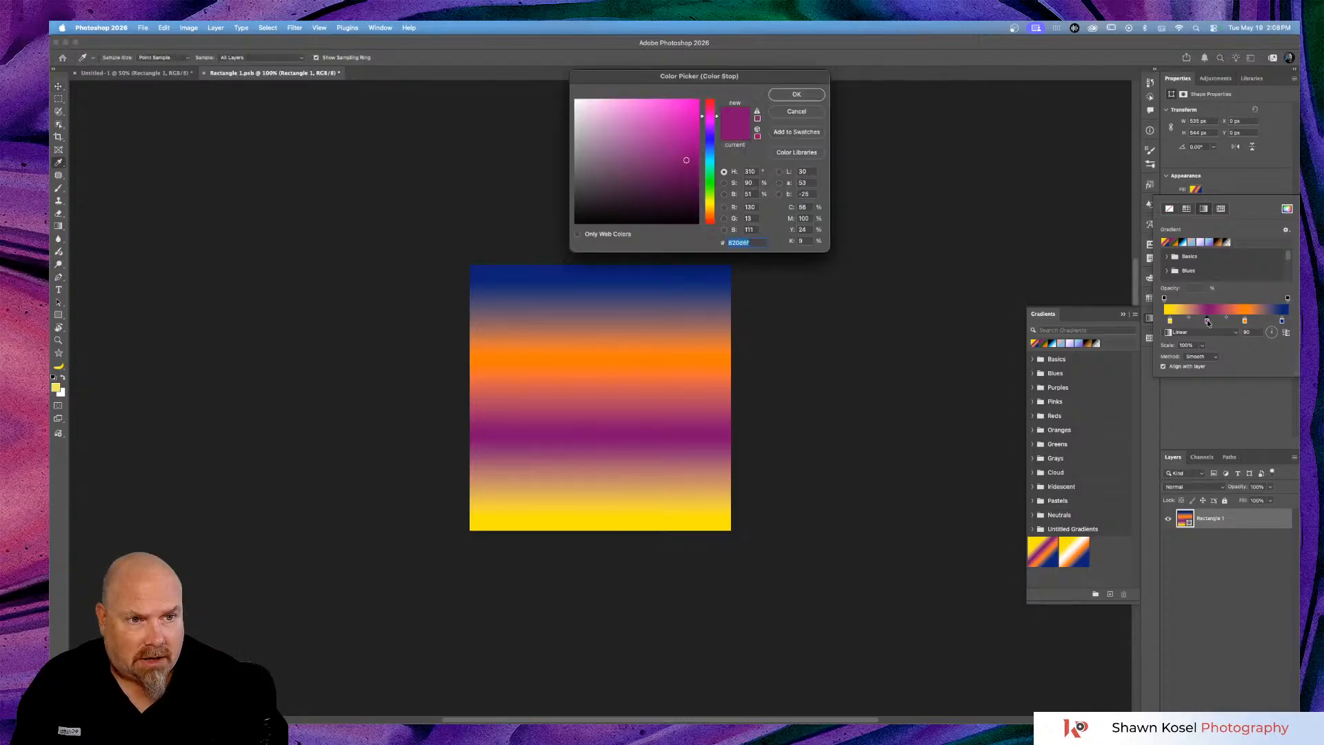
click(575, 106)
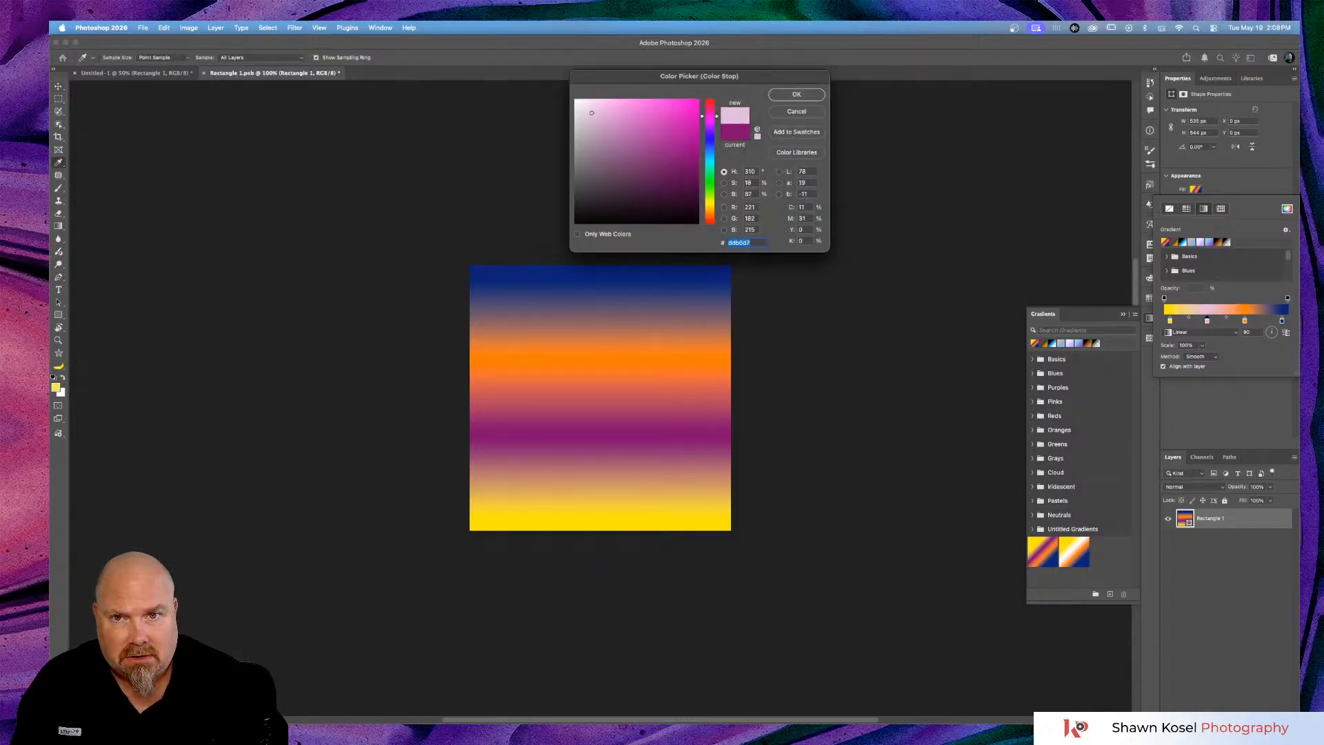
click(786, 98)
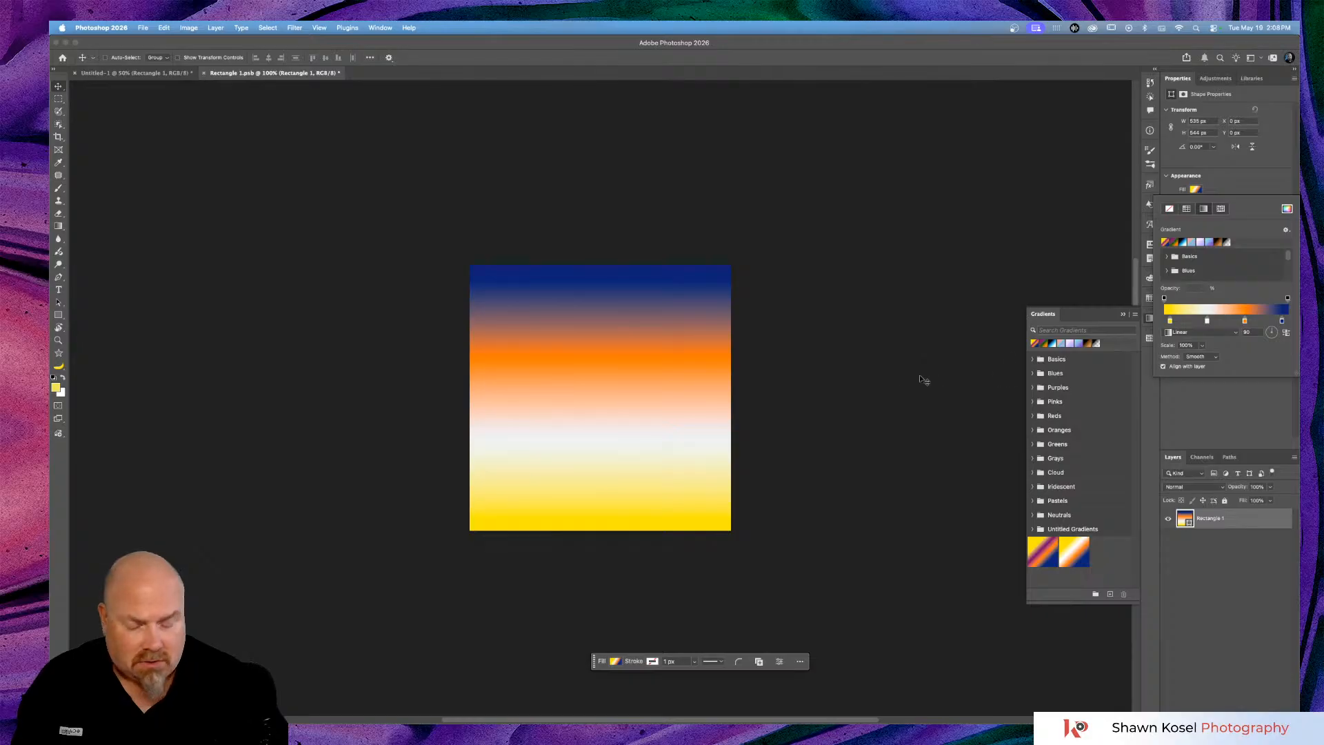
click(1239, 161)
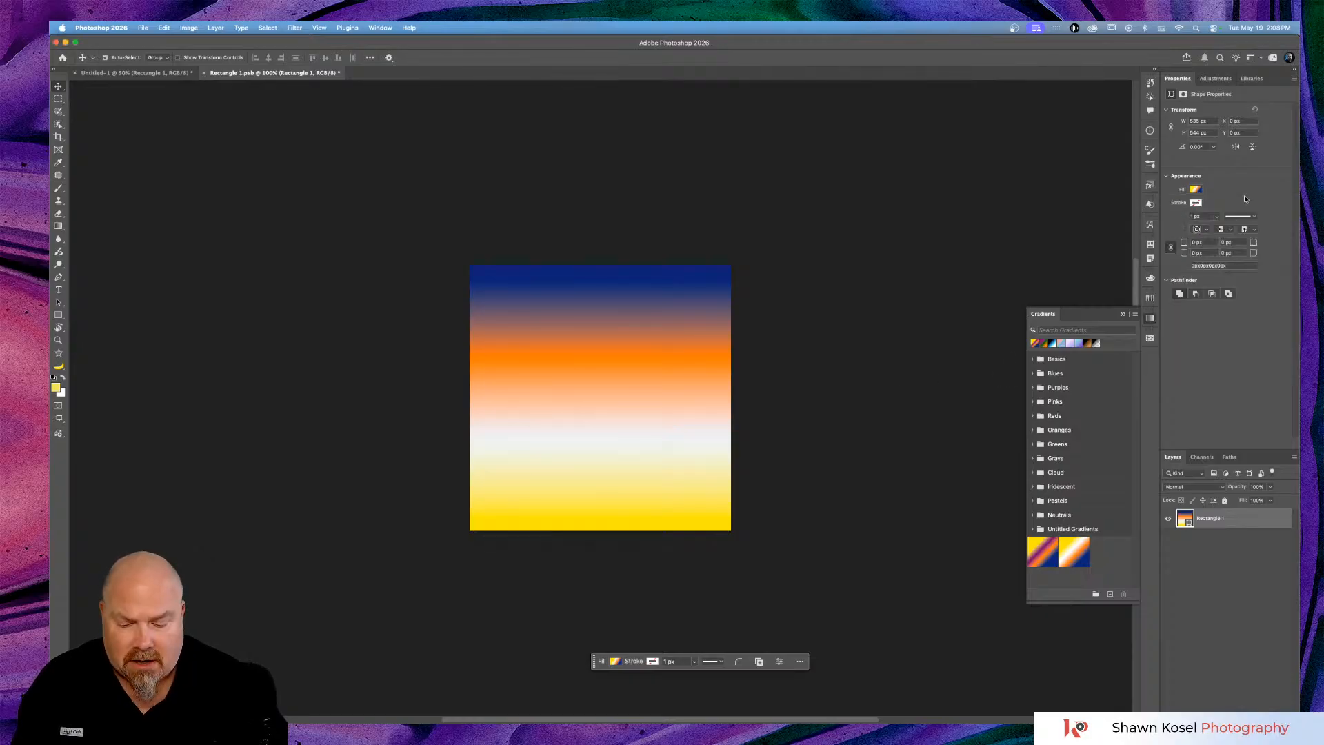
key(super+s)
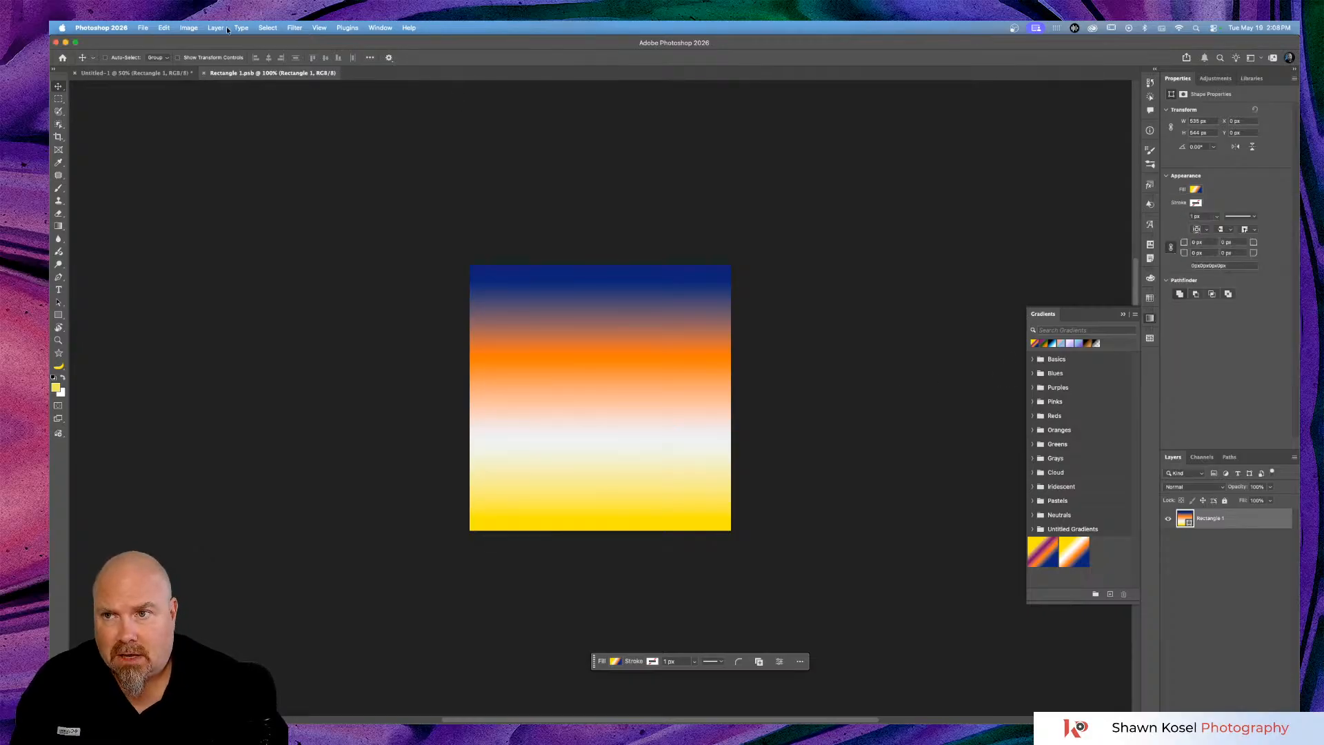
click(134, 72)
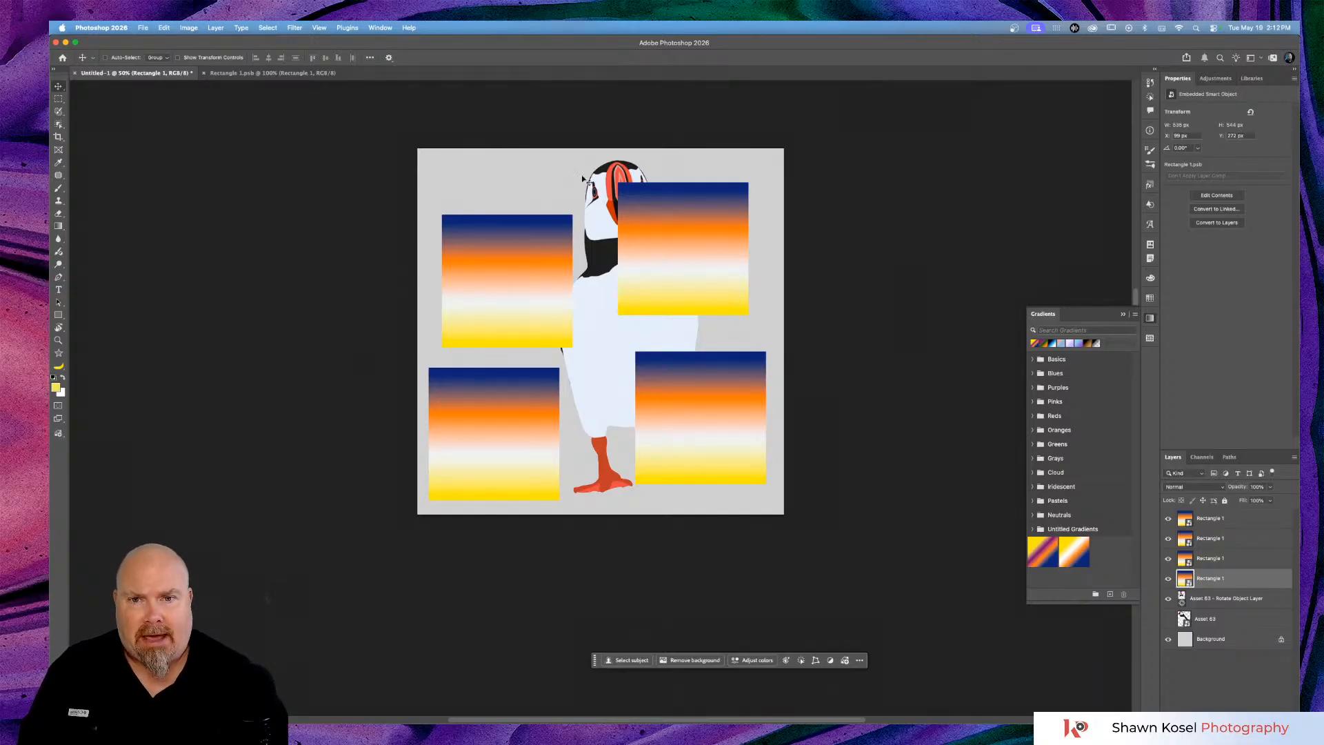
Draw a linear gradient fill diagonally across the canvas, above all the gradient rectangle layers.
click(629, 298)
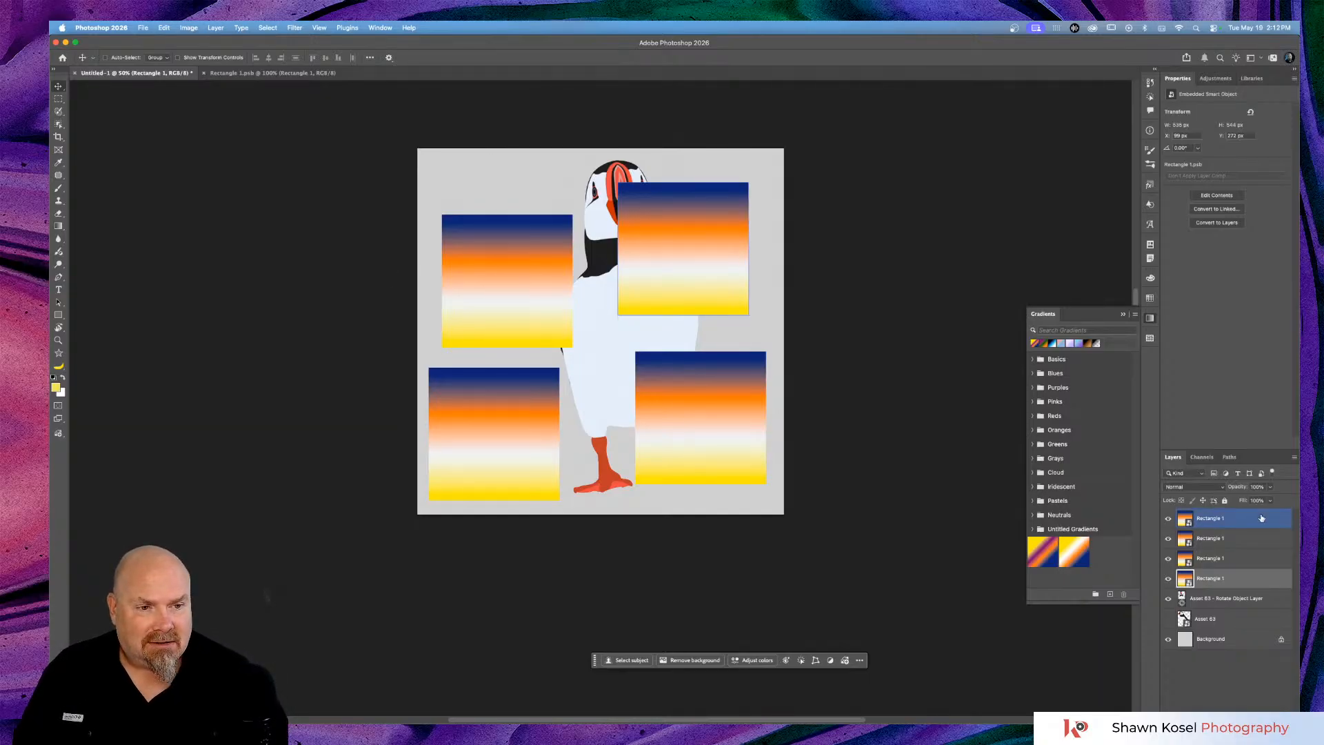
click(1259, 520)
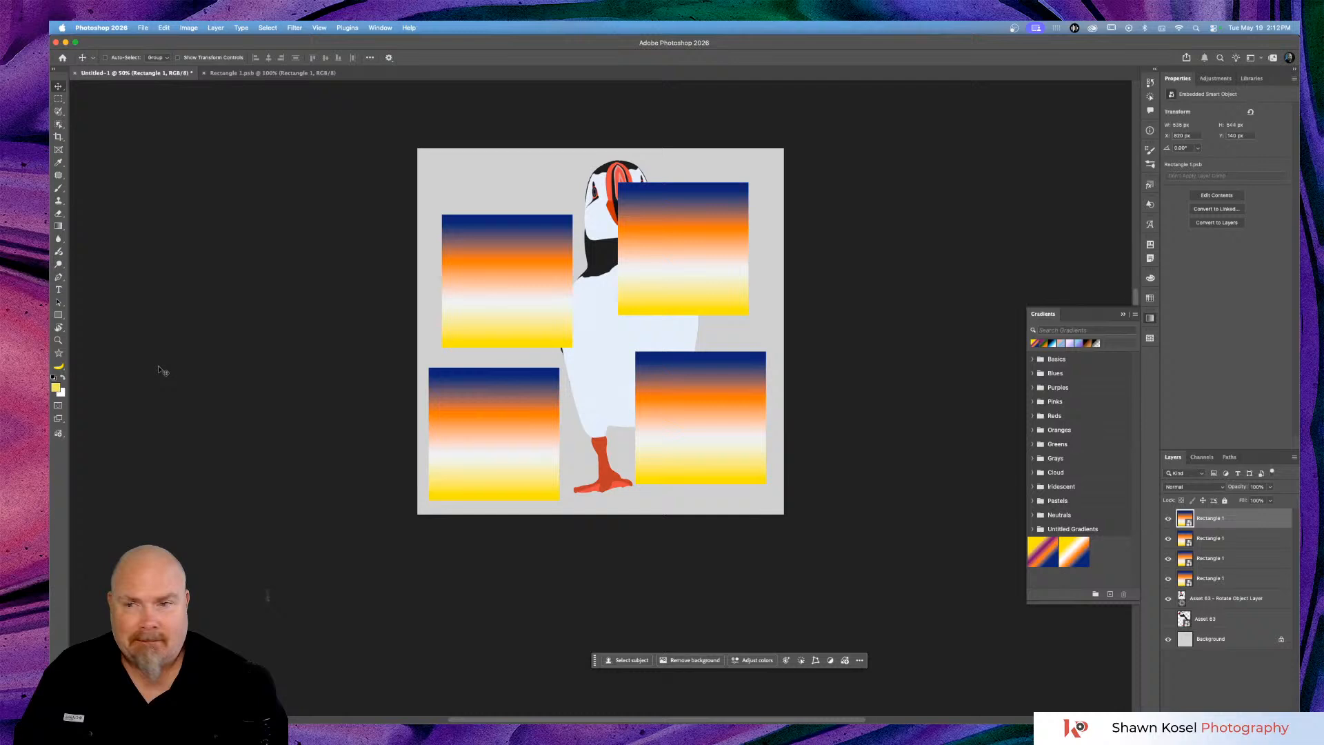
click(60, 316)
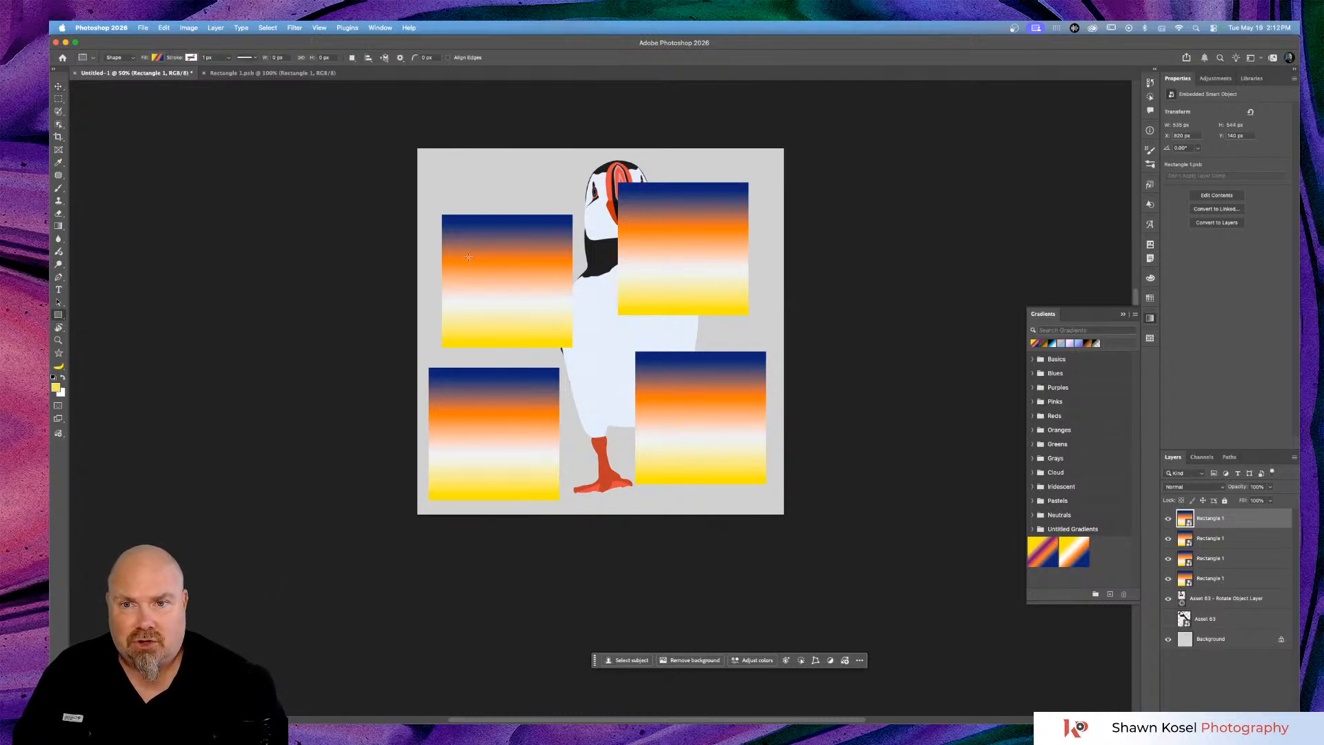
click(58, 226)
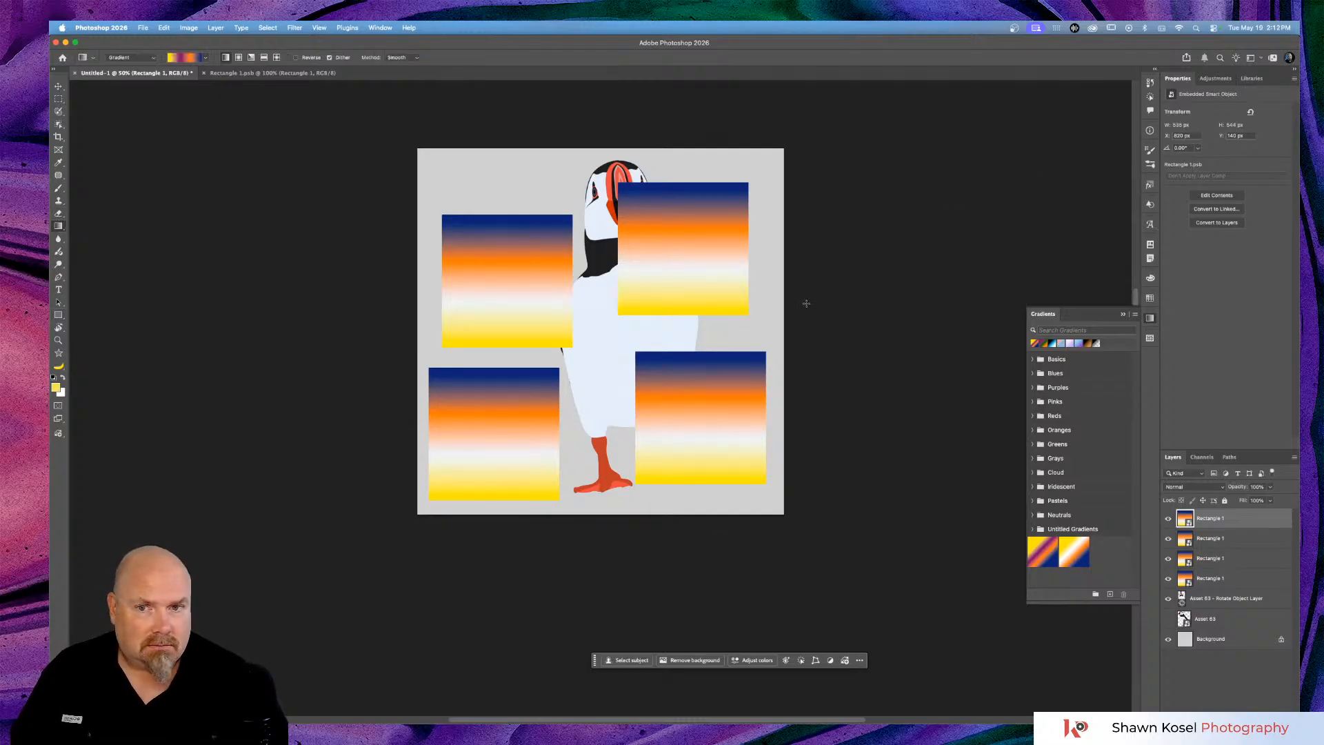
drag(489, 181, 695, 426)
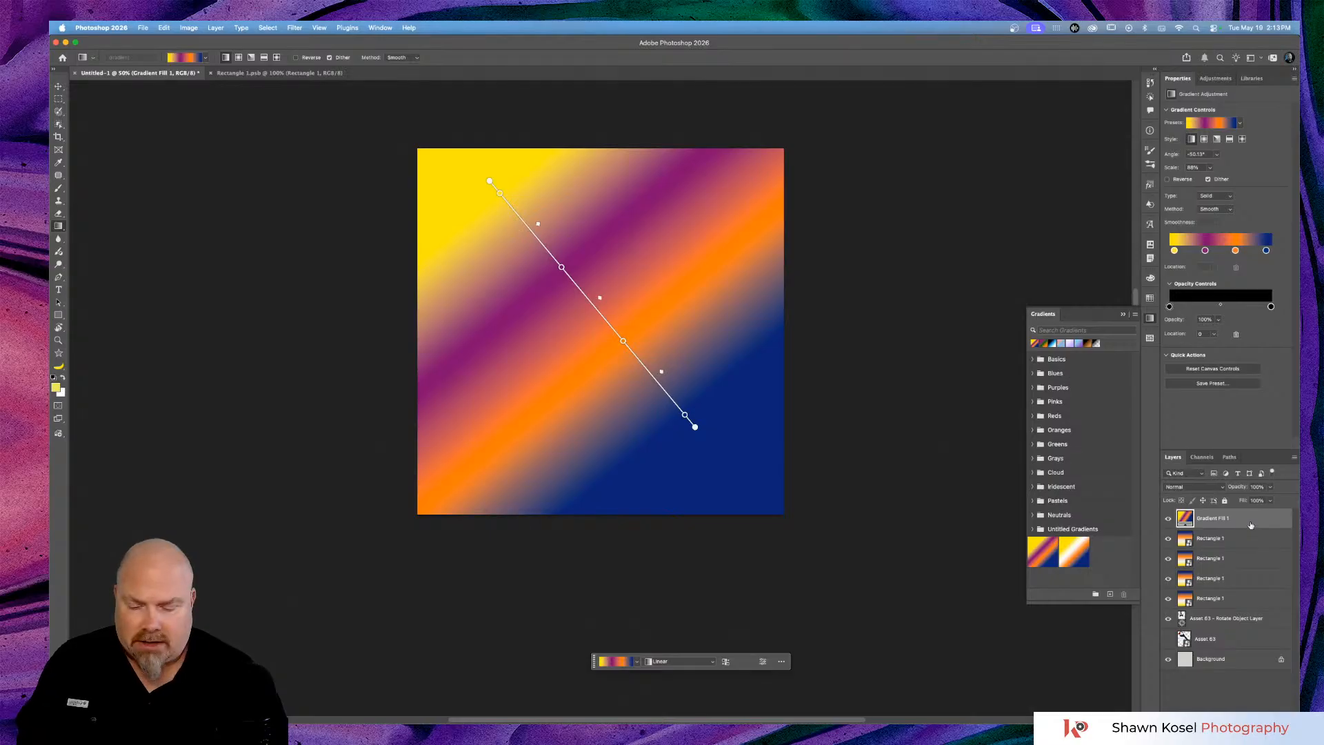
Delete the gradient fill layer together with the four gradient rectangle smart objects.
shift+click(1244, 600)
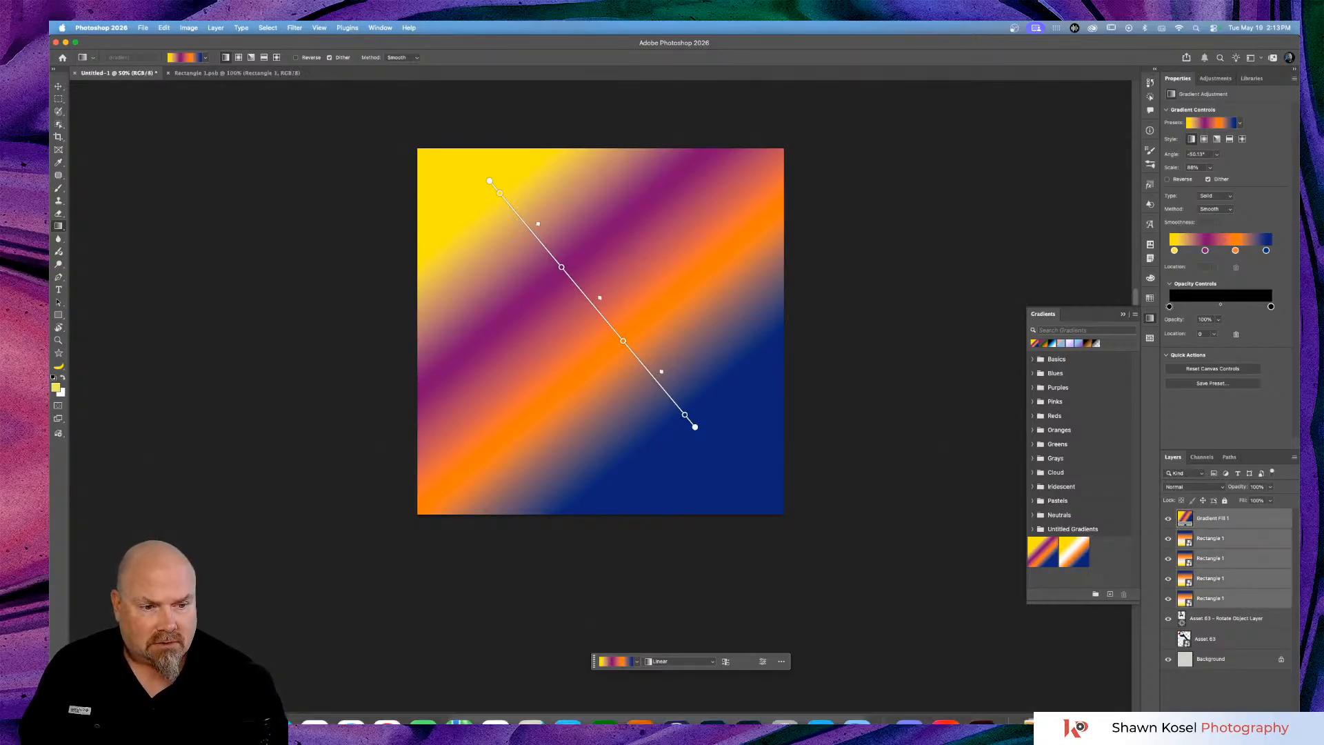
key(Delete)
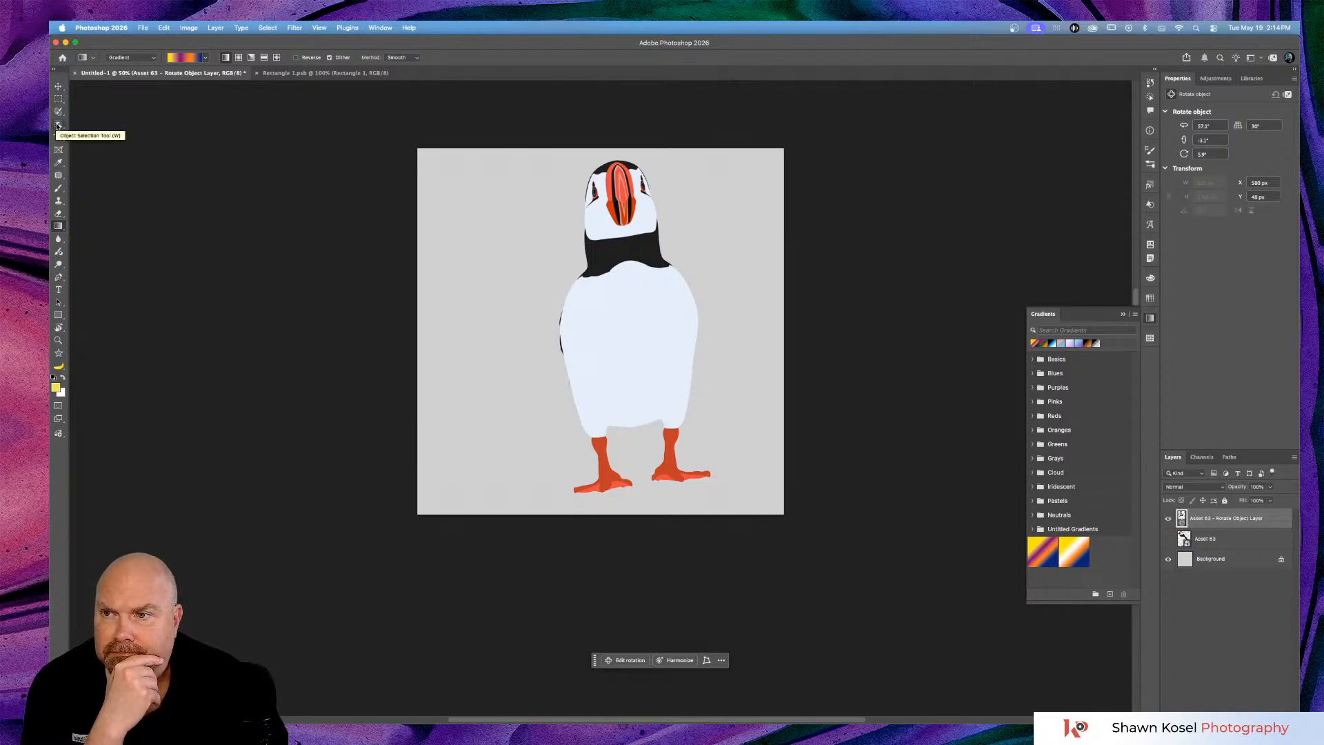
Draw a rectangle about 427 × 501 px beside the puffin's head and give it the wood-plank style from the Natural group.
click(58, 315)
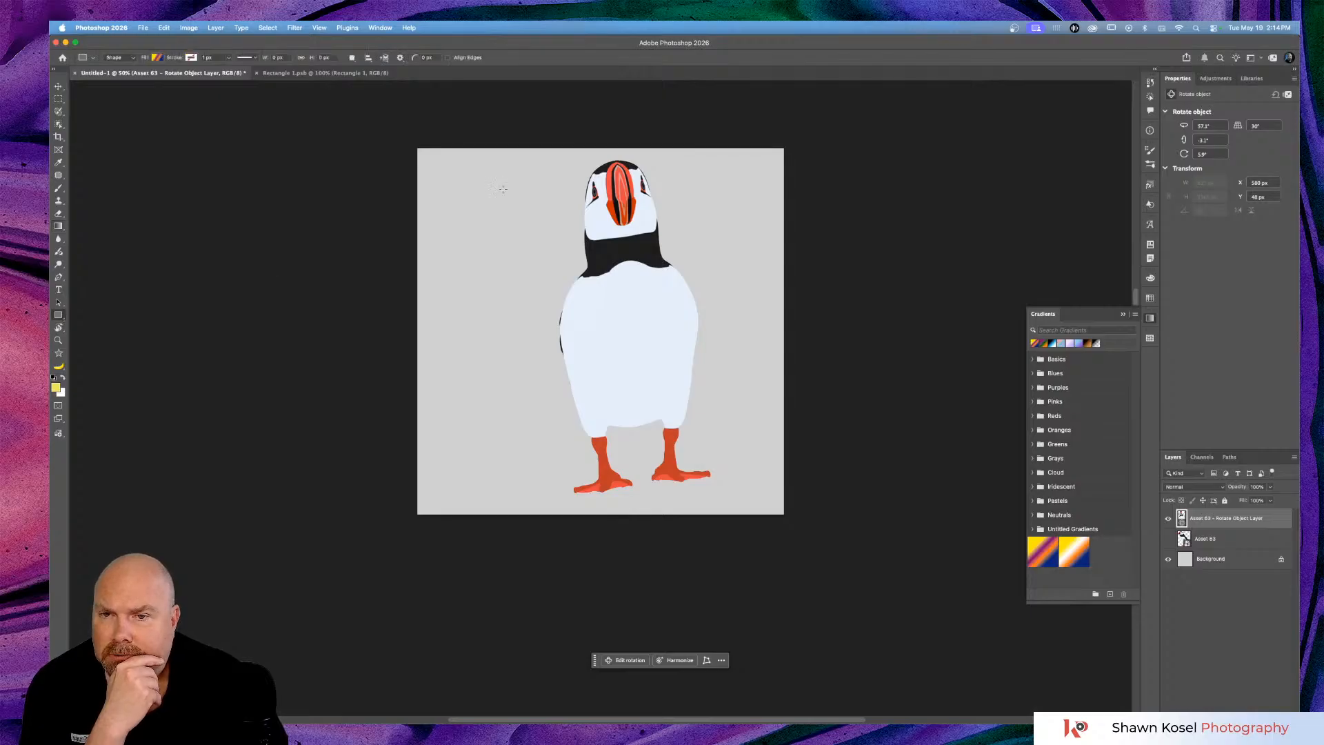
drag(463, 192, 567, 315)
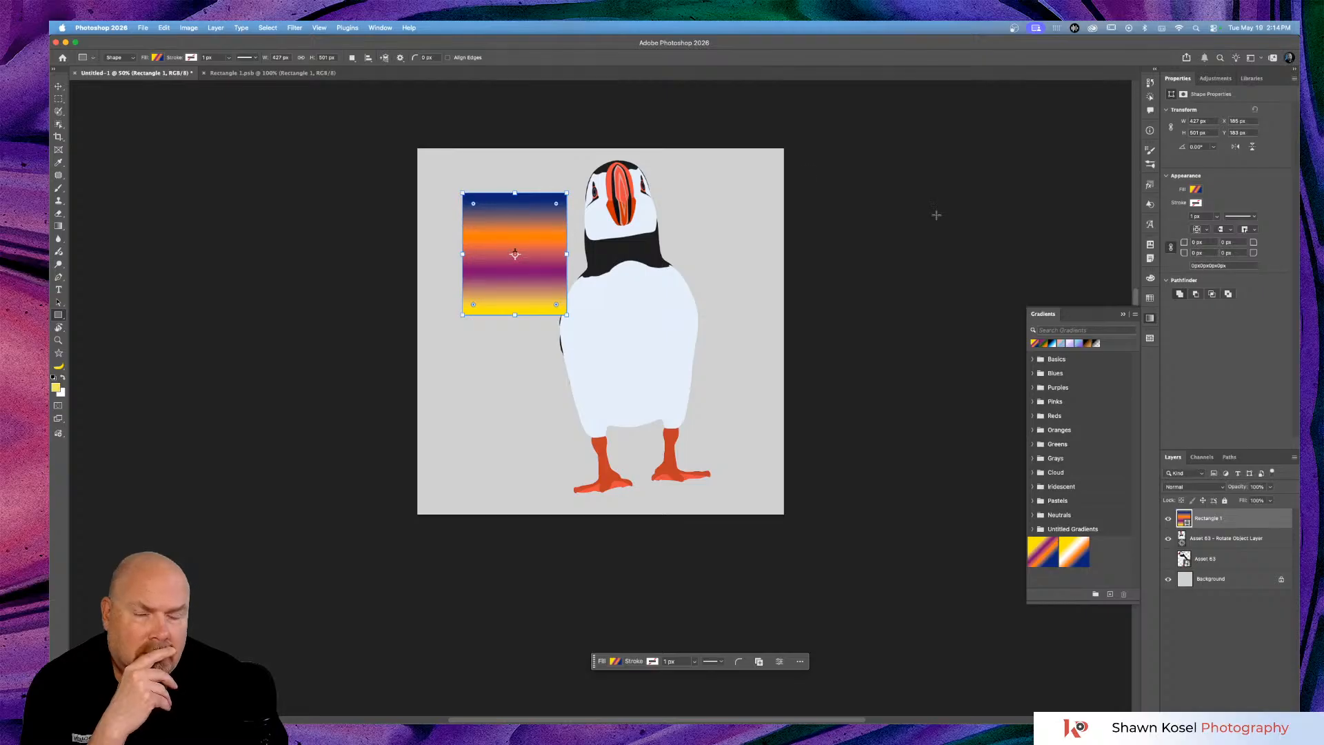
click(379, 28)
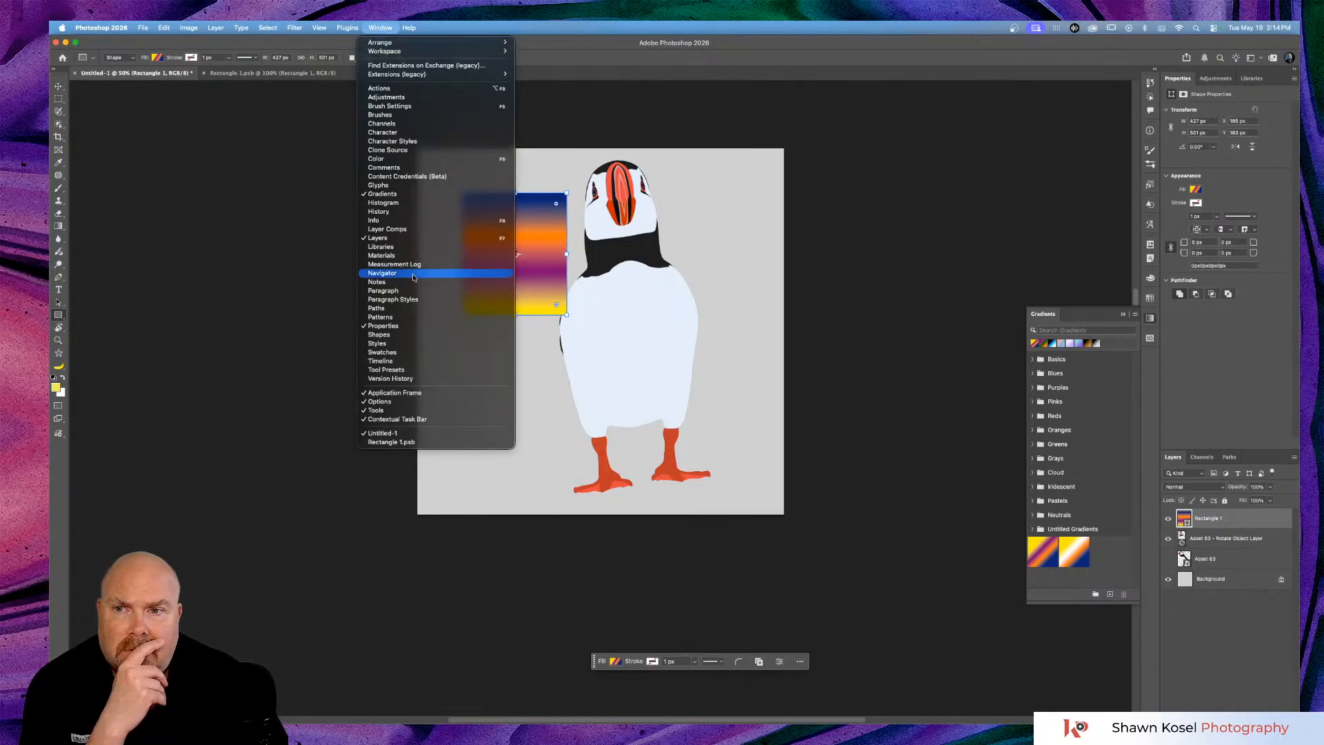
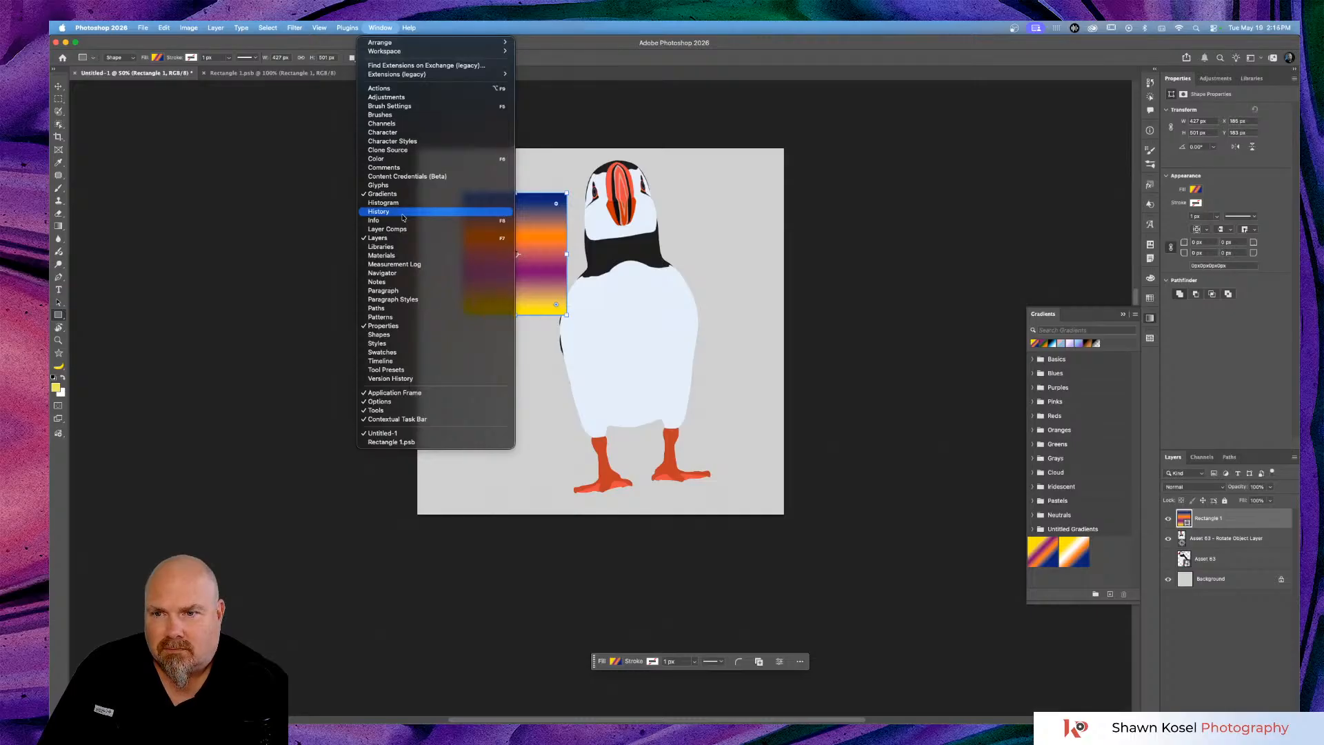
click(386, 343)
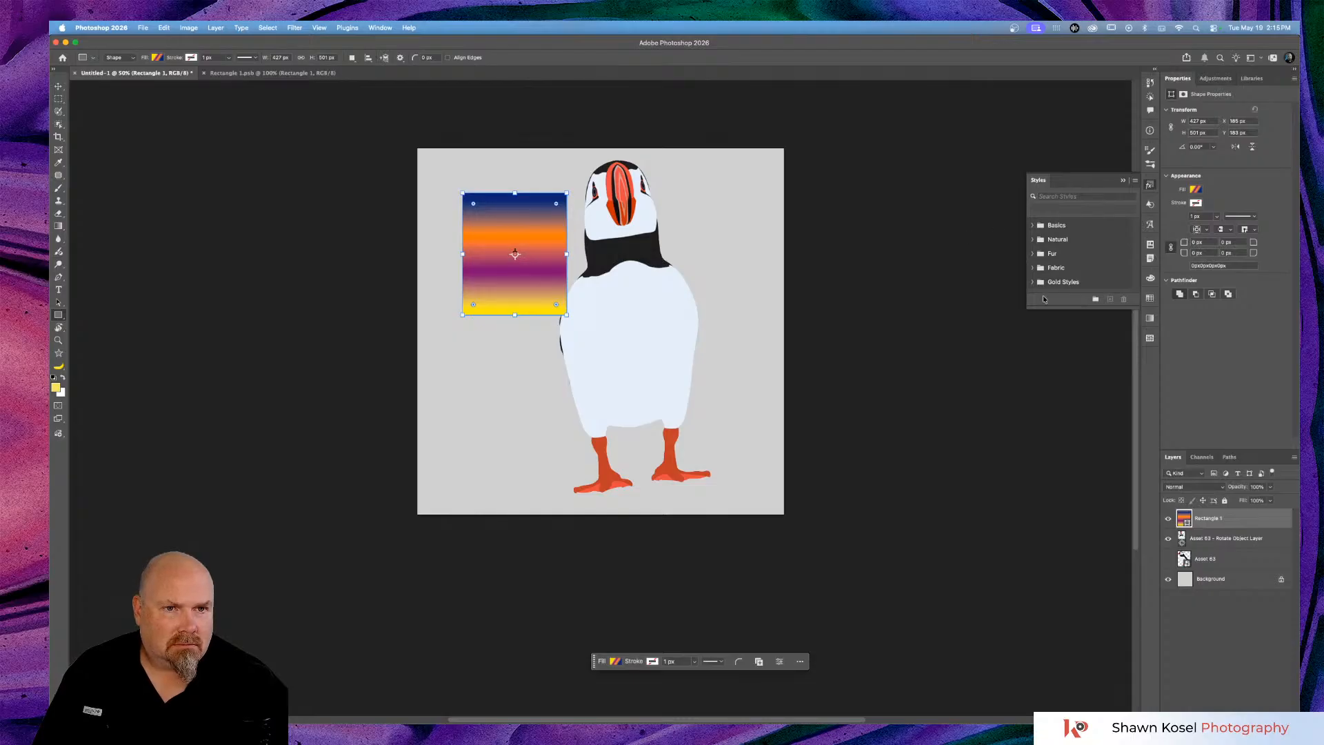
drag(1083, 308, 1096, 472)
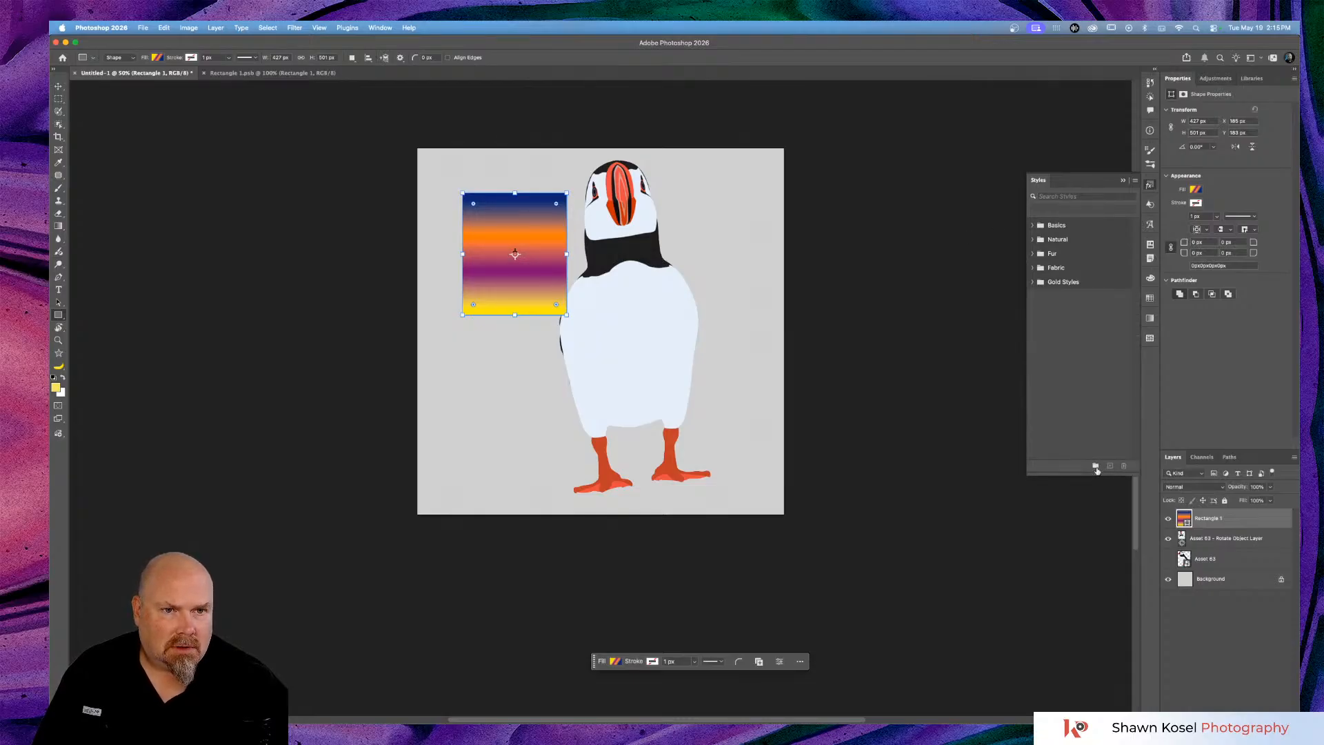
click(1032, 254)
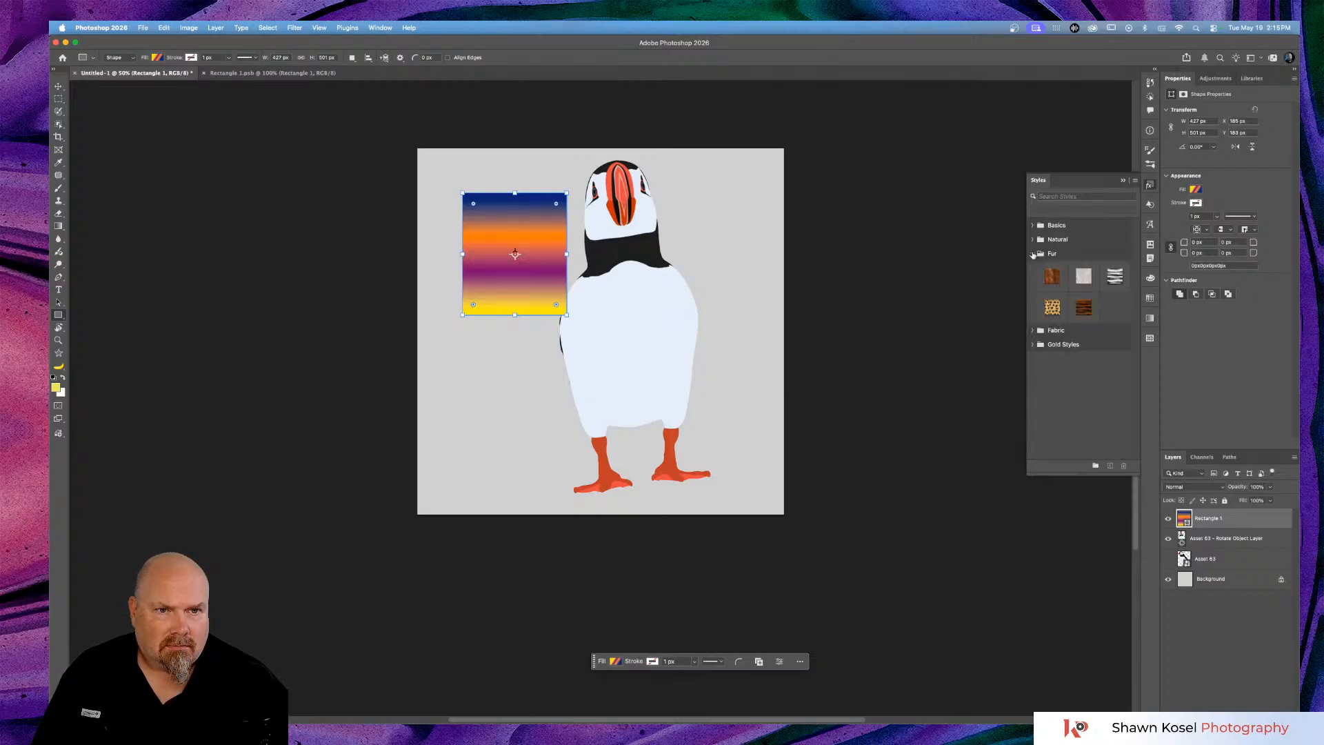
click(1032, 239)
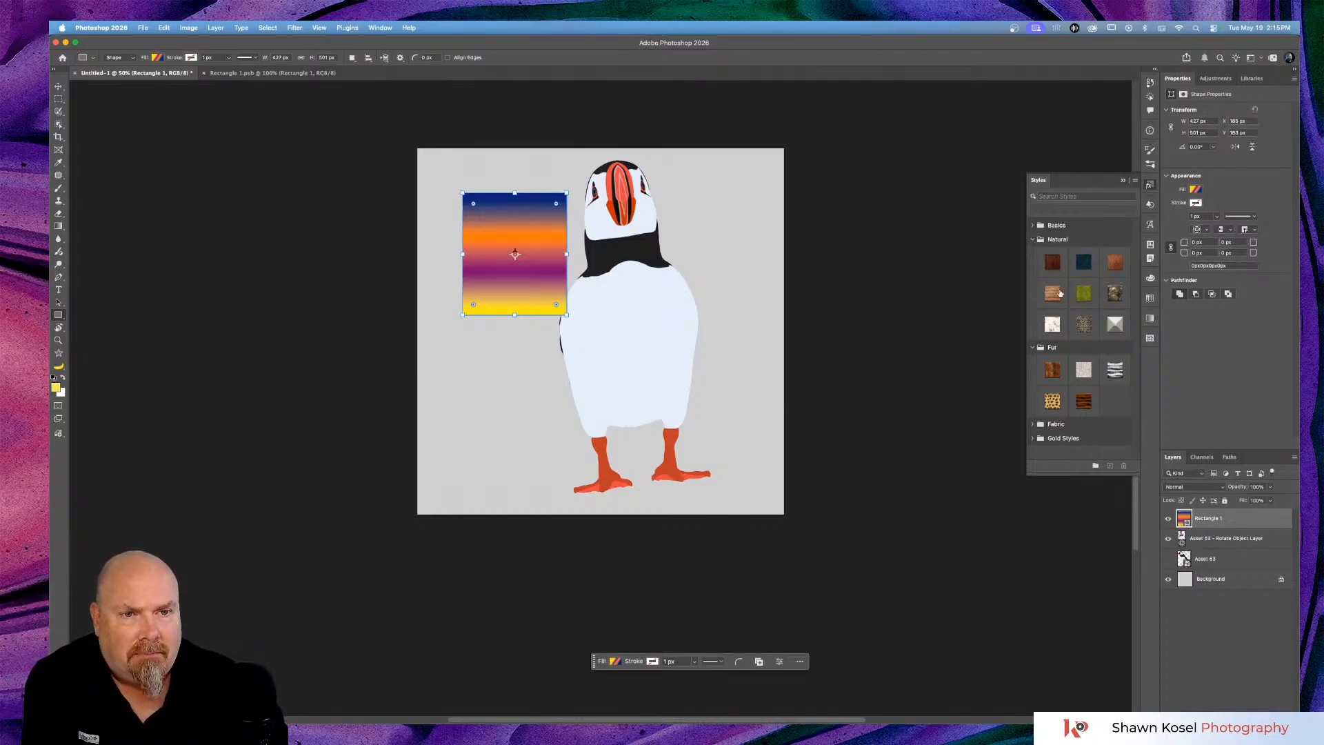
click(1060, 293)
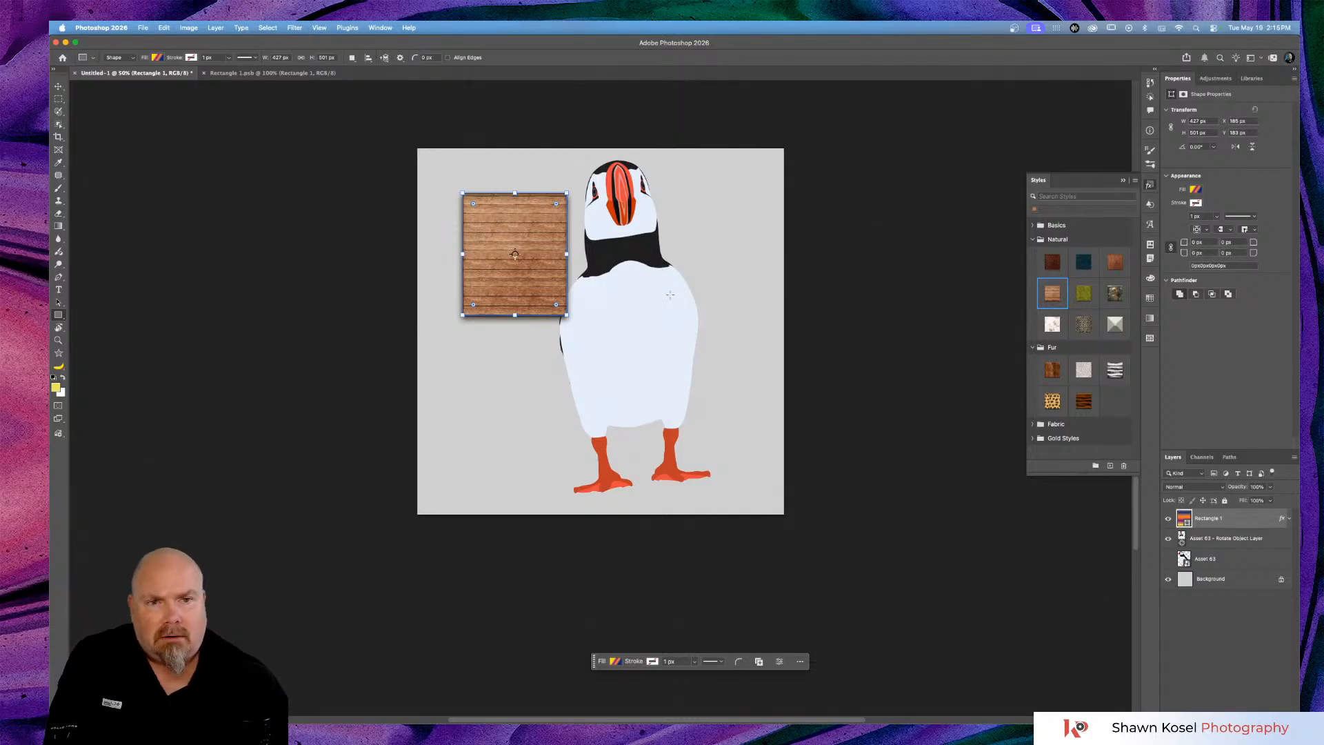
Delete the wood-styled rectangle and close the style presets.
key(BackSpace)
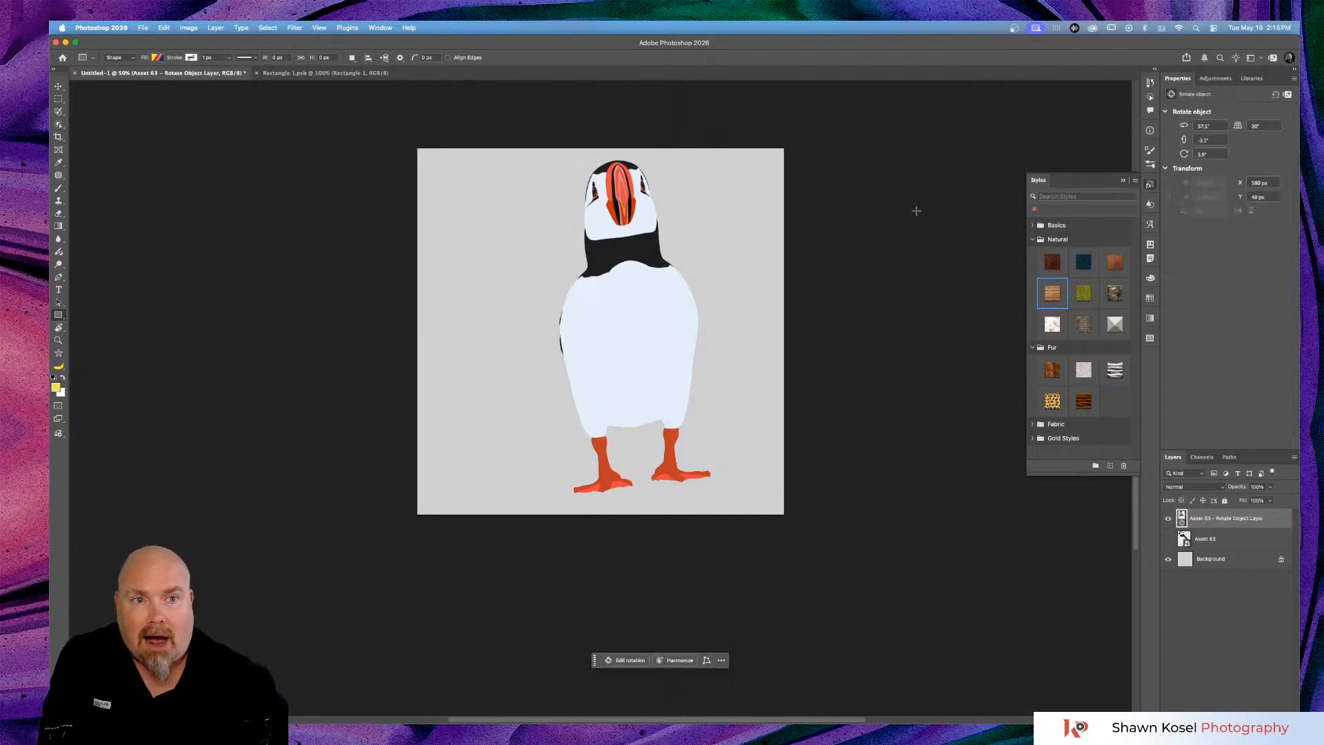
click(1123, 180)
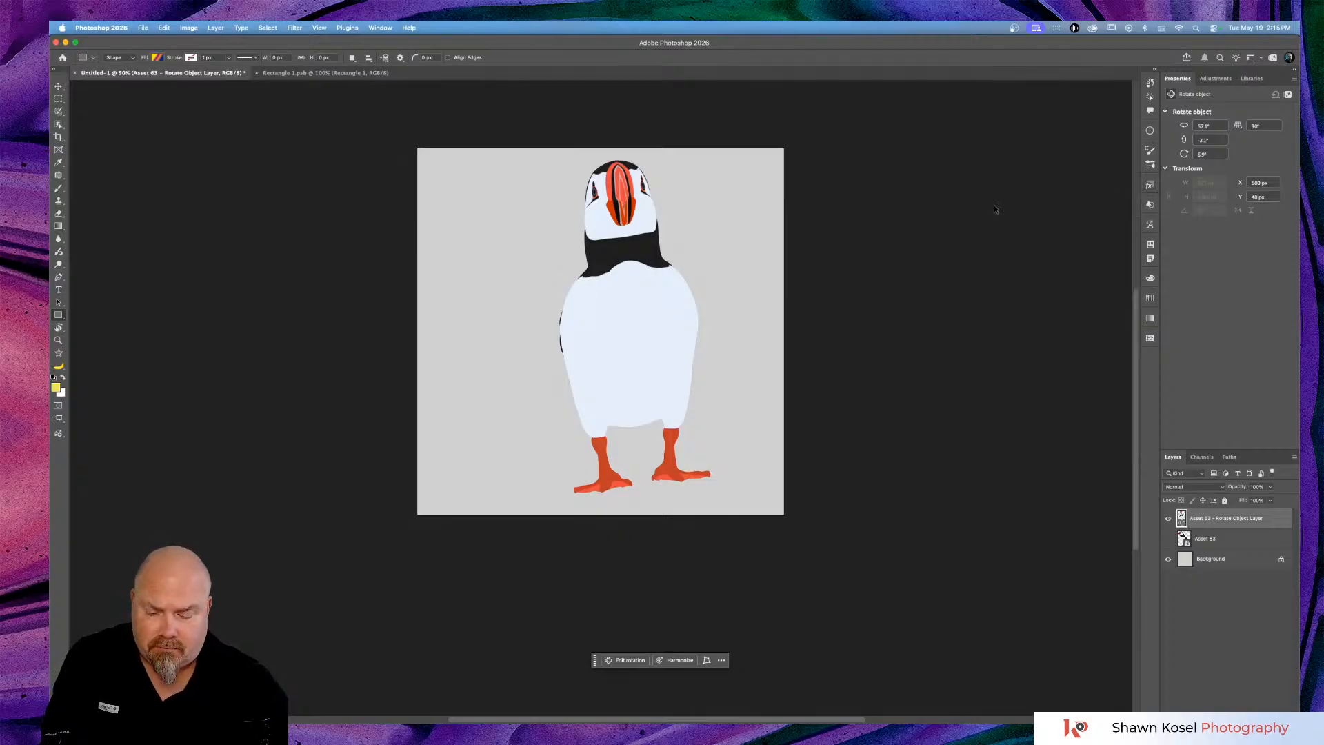
Switch to the puffin artwork in Illustrator.
key(super+Tab)
key(super+Tab)
key(super+Tab)
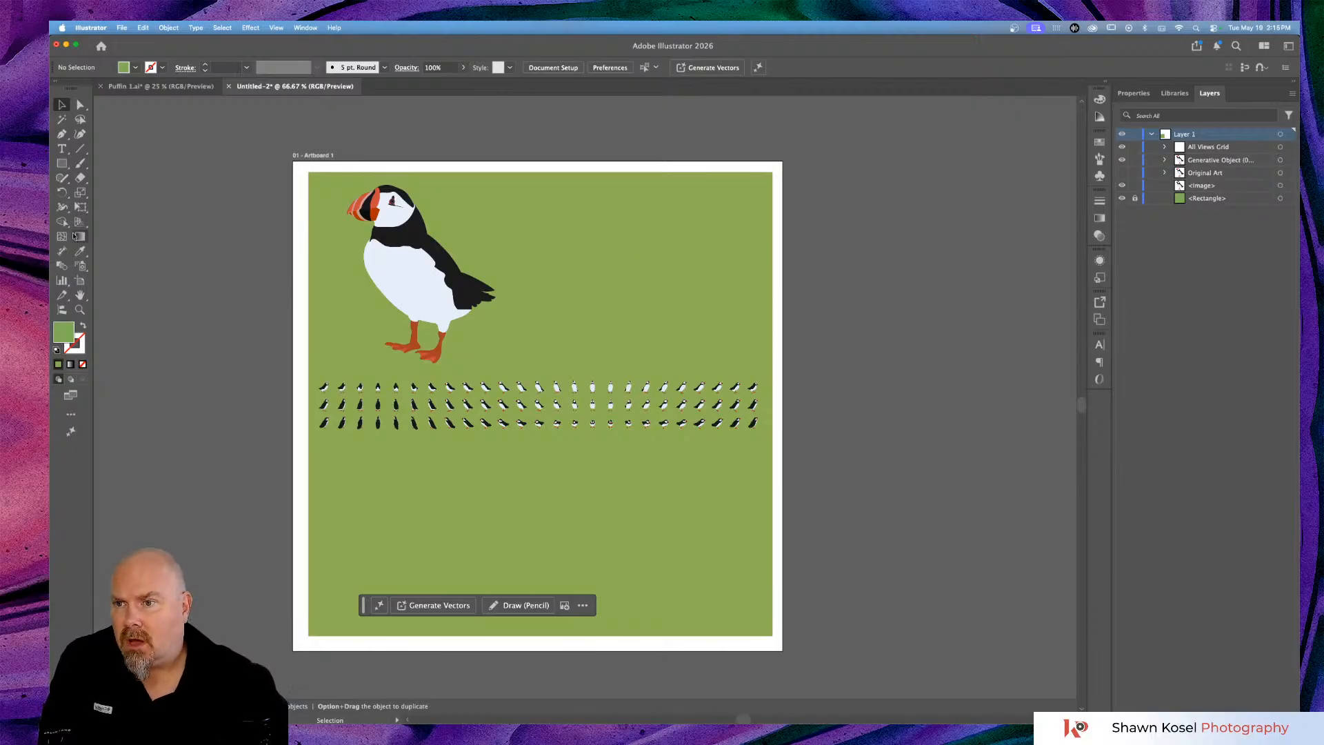
Draw a rectangle about 441 × 284 px beside the large puffin and fill it with the yellow-to-orange gradient swatch.
click(62, 164)
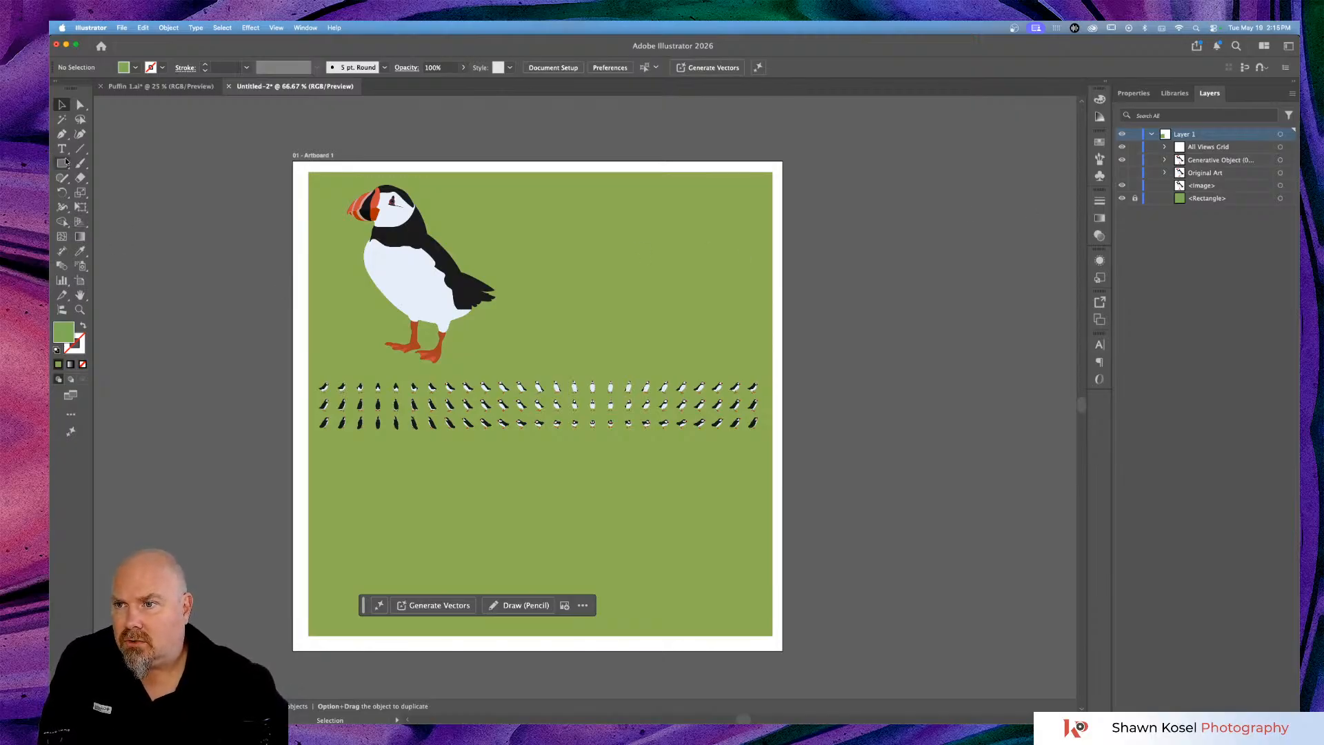
drag(541, 195, 757, 334)
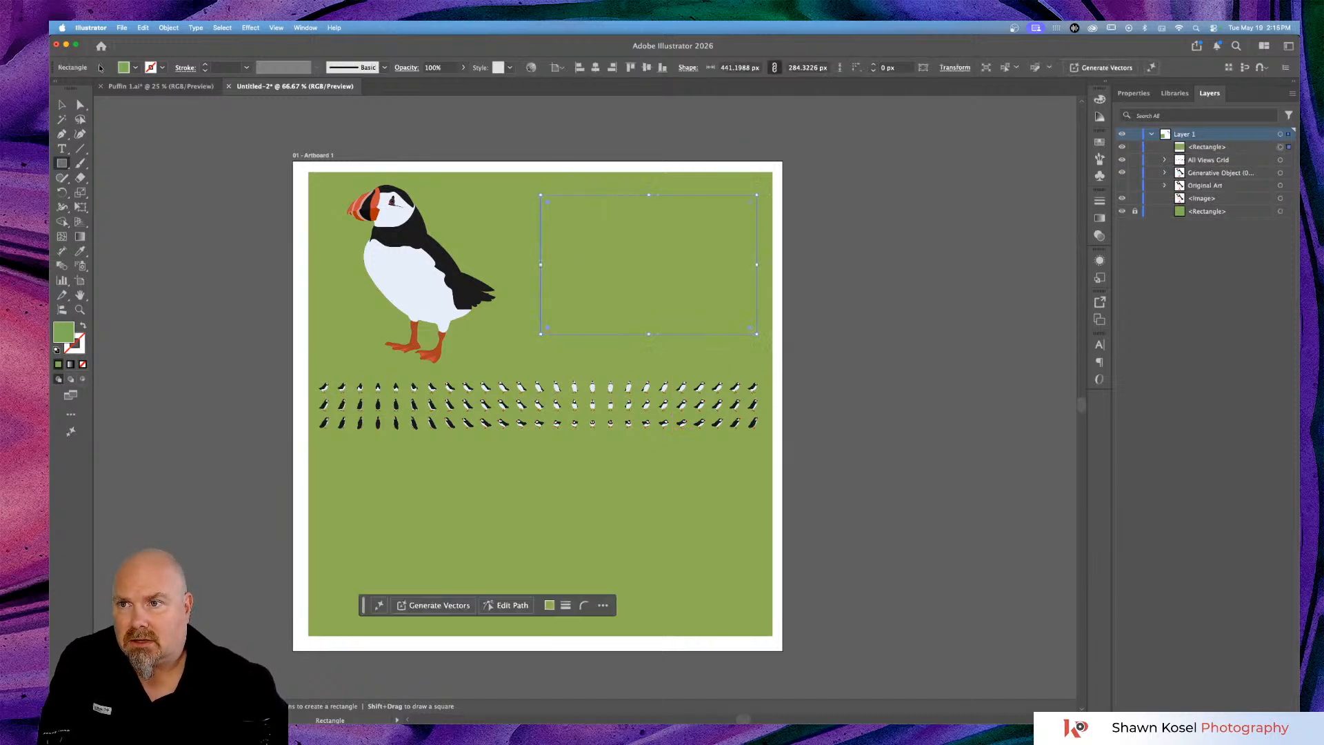
click(125, 67)
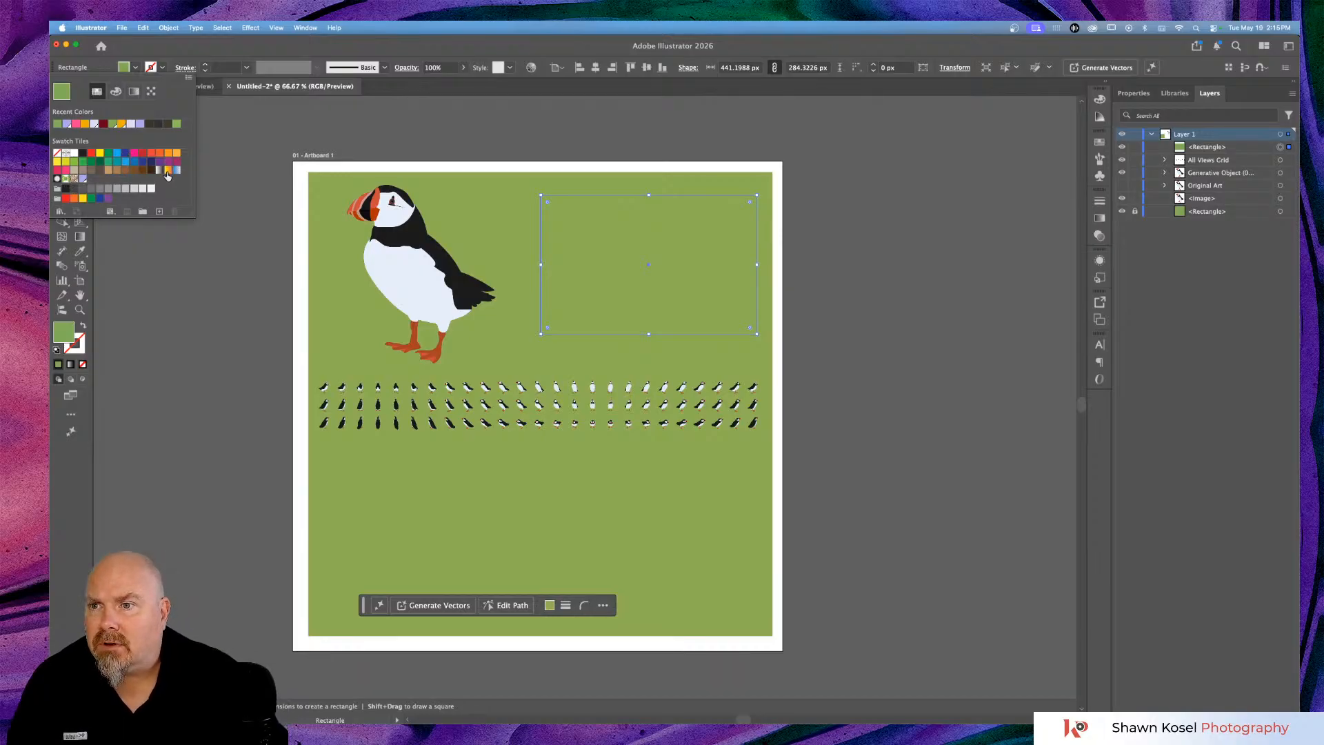
click(169, 169)
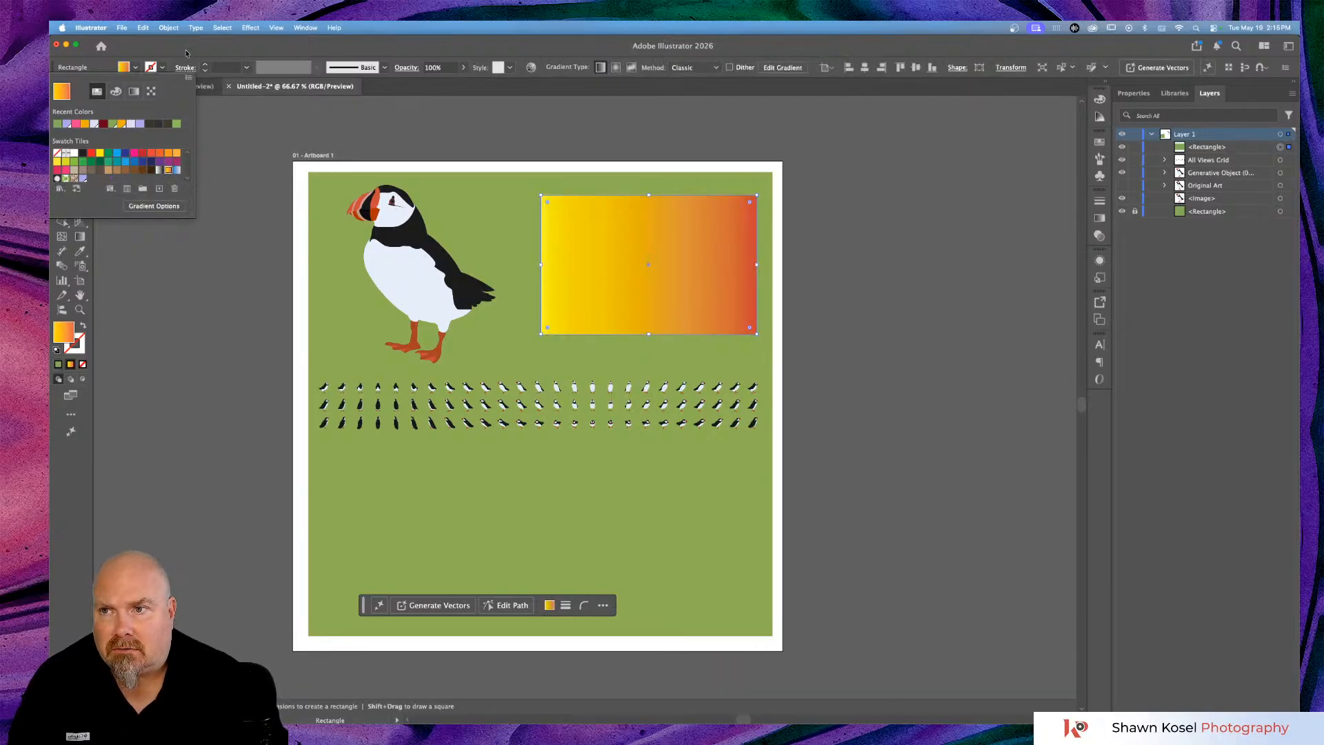
Recolour the orange stop at about 67% in the rectangle's gradient to dark blue 000b5f, and deselect the rectangle.
click(1101, 217)
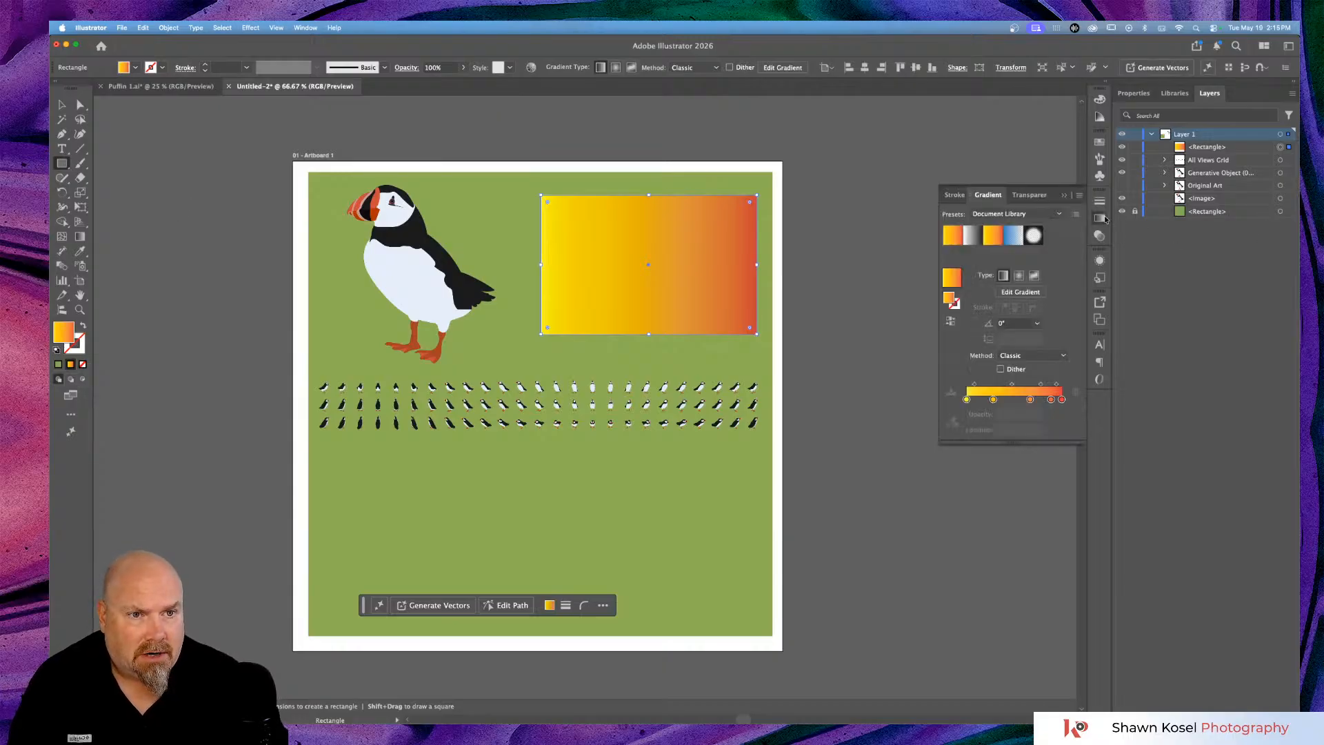
click(1143, 94)
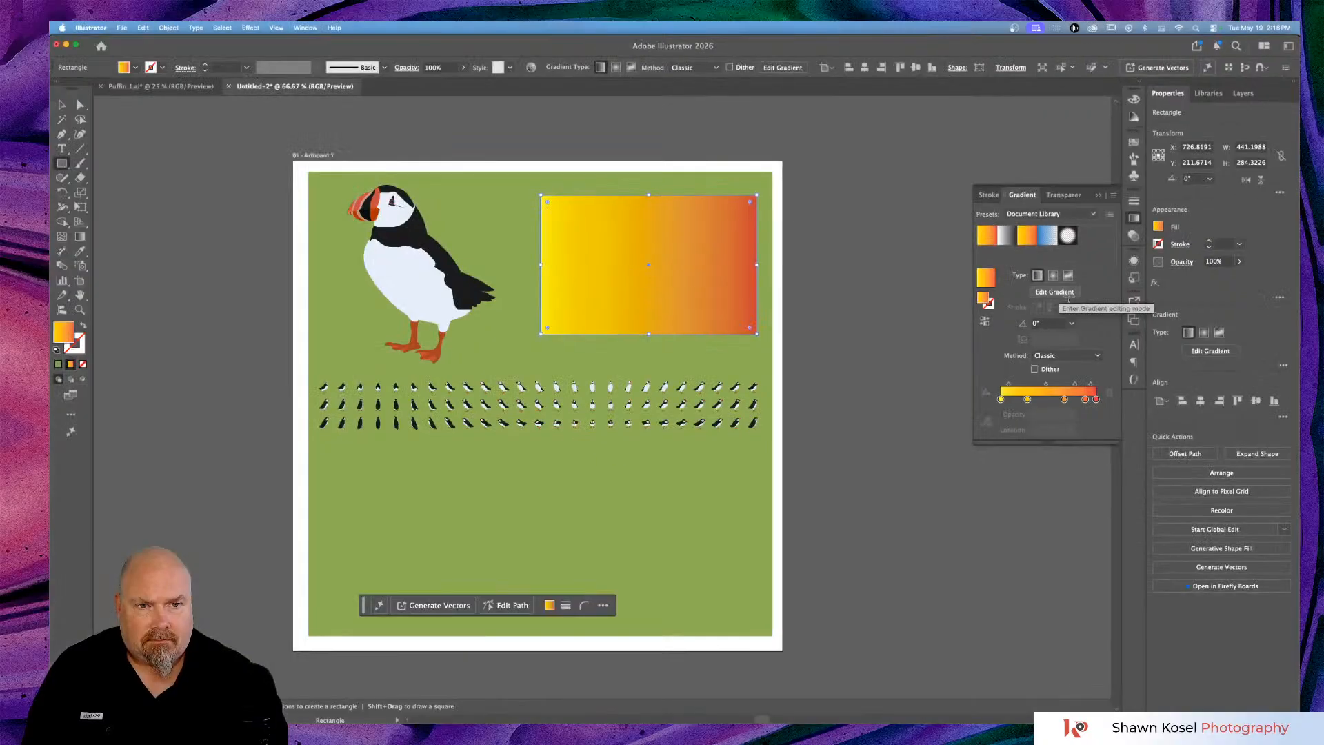
click(1068, 292)
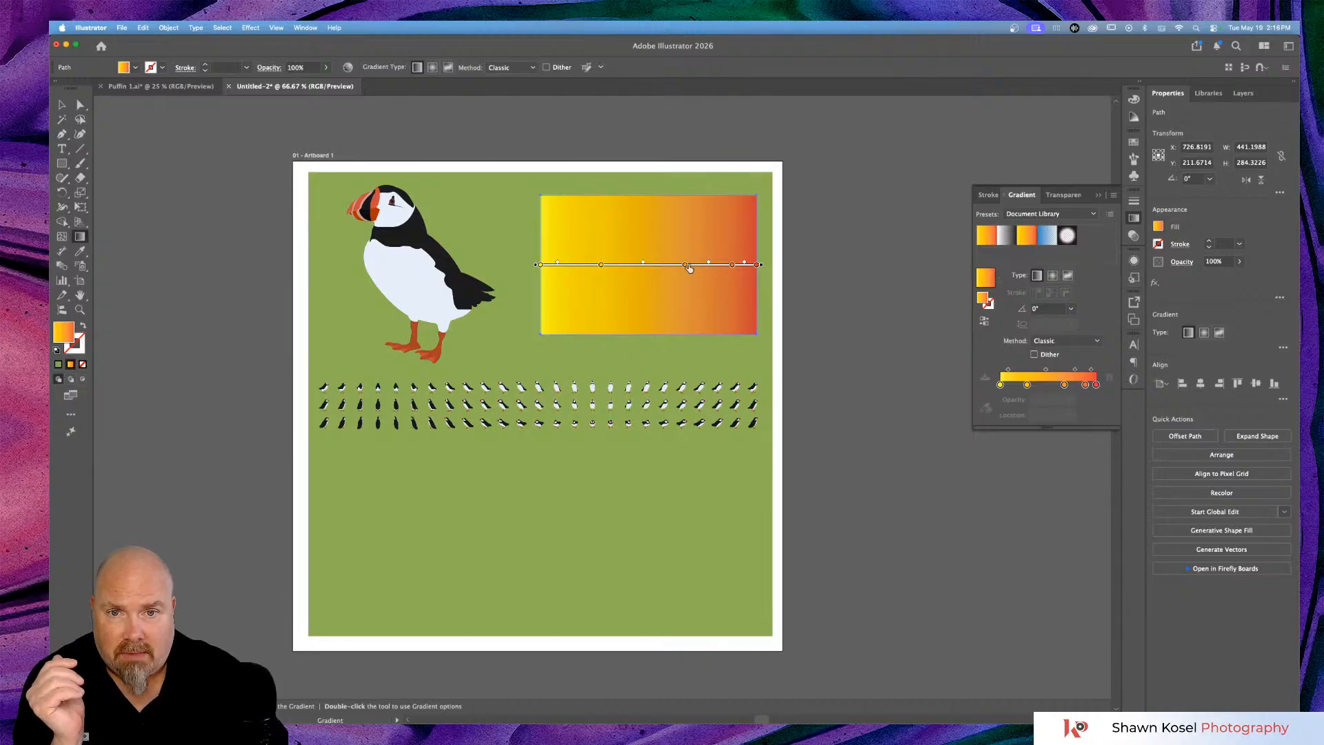
double_click(685, 265)
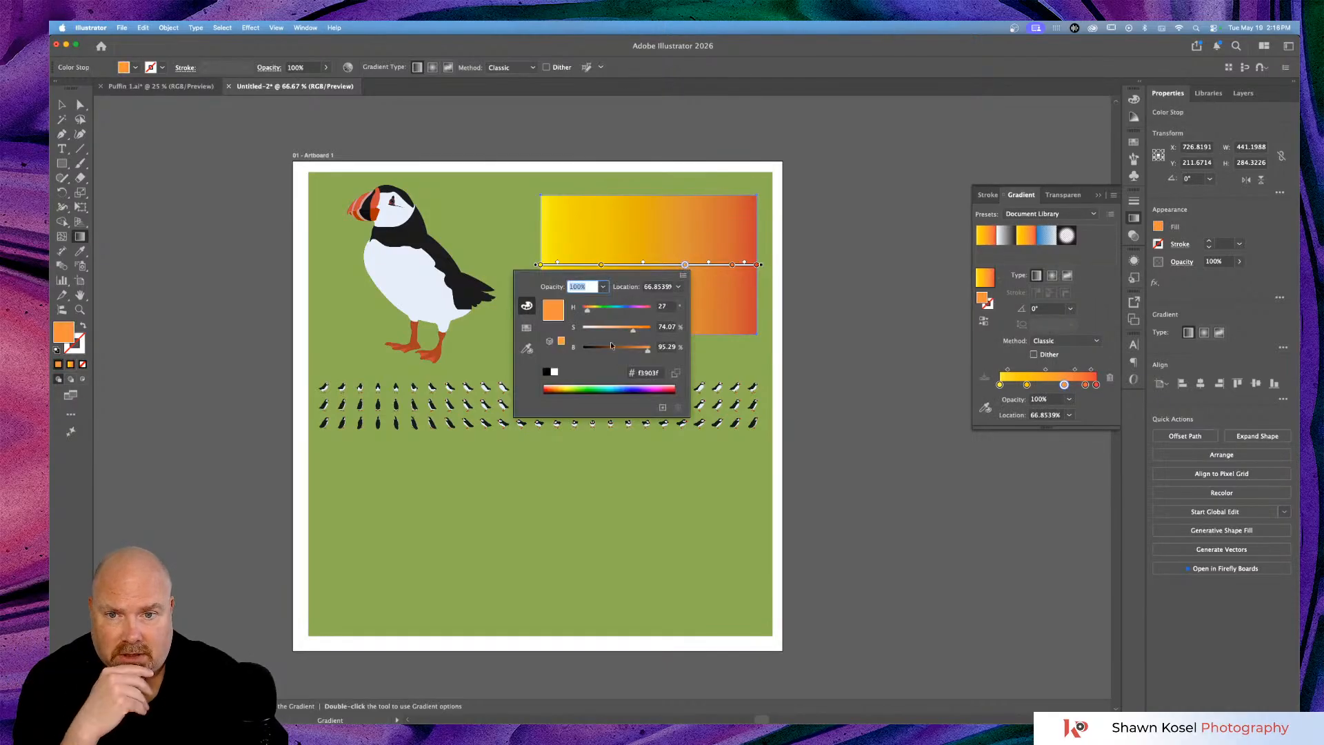
click(628, 391)
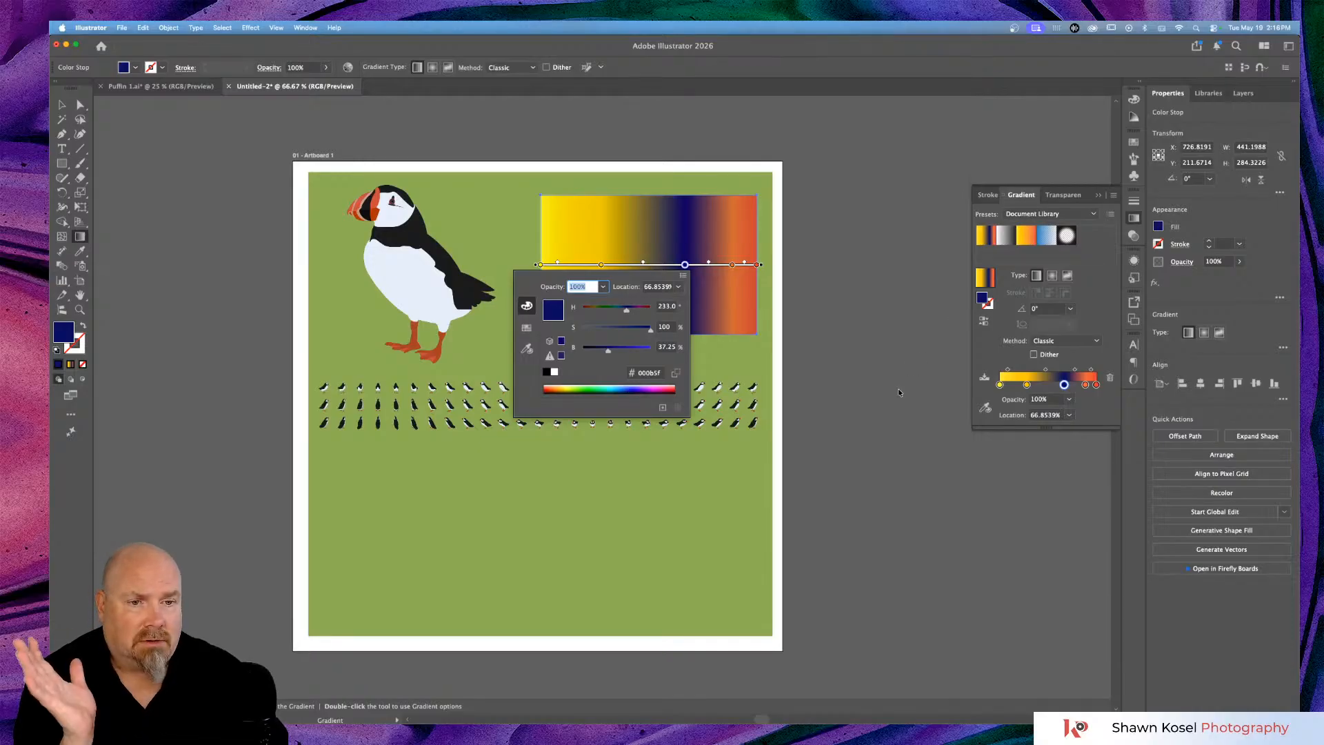
key(Escape)
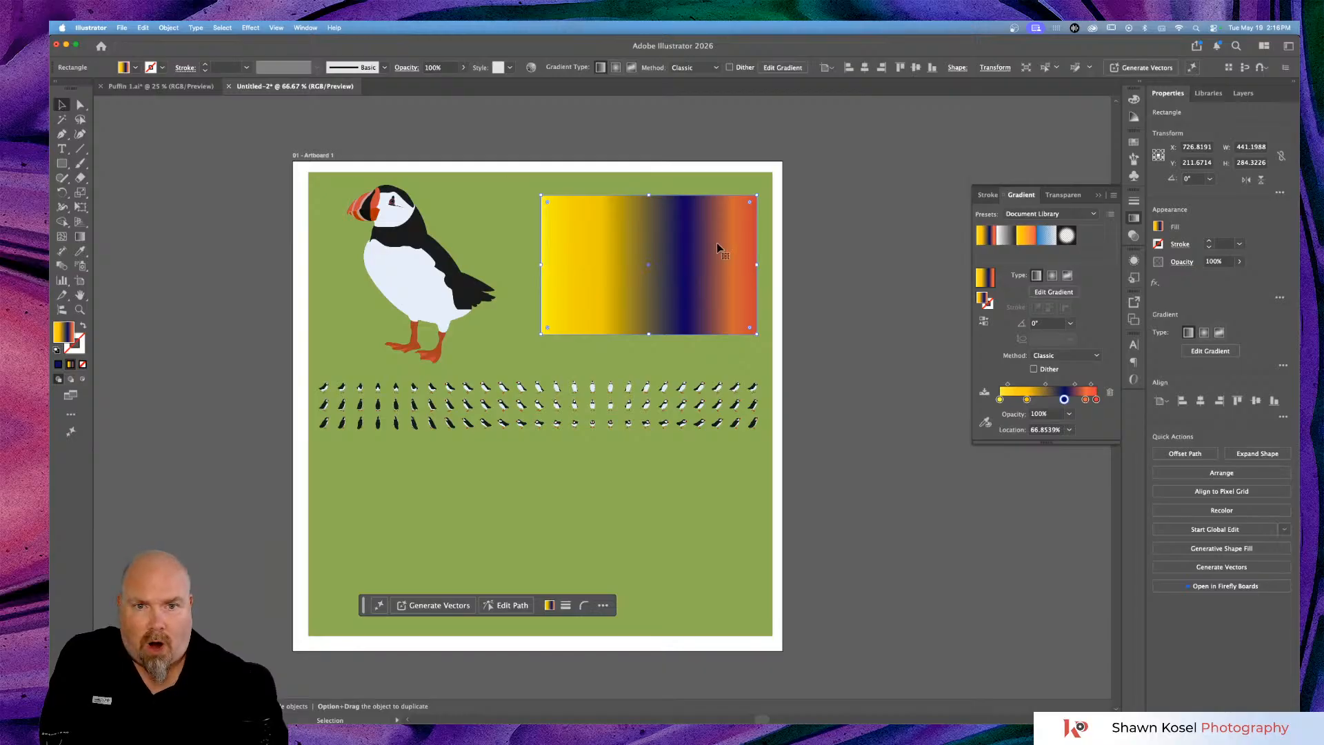
click(815, 231)
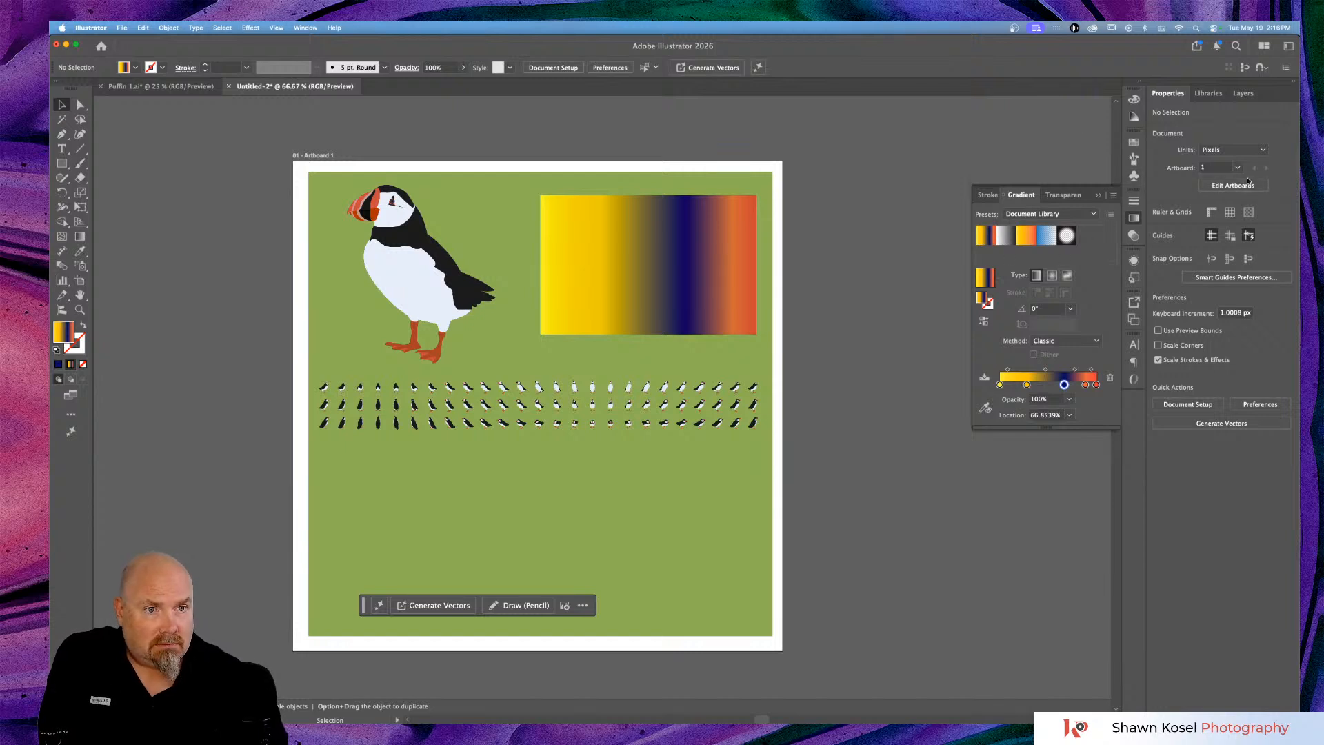
Compare the document's saved swatches with its gradient presets and the recoloured gradient.
click(1133, 142)
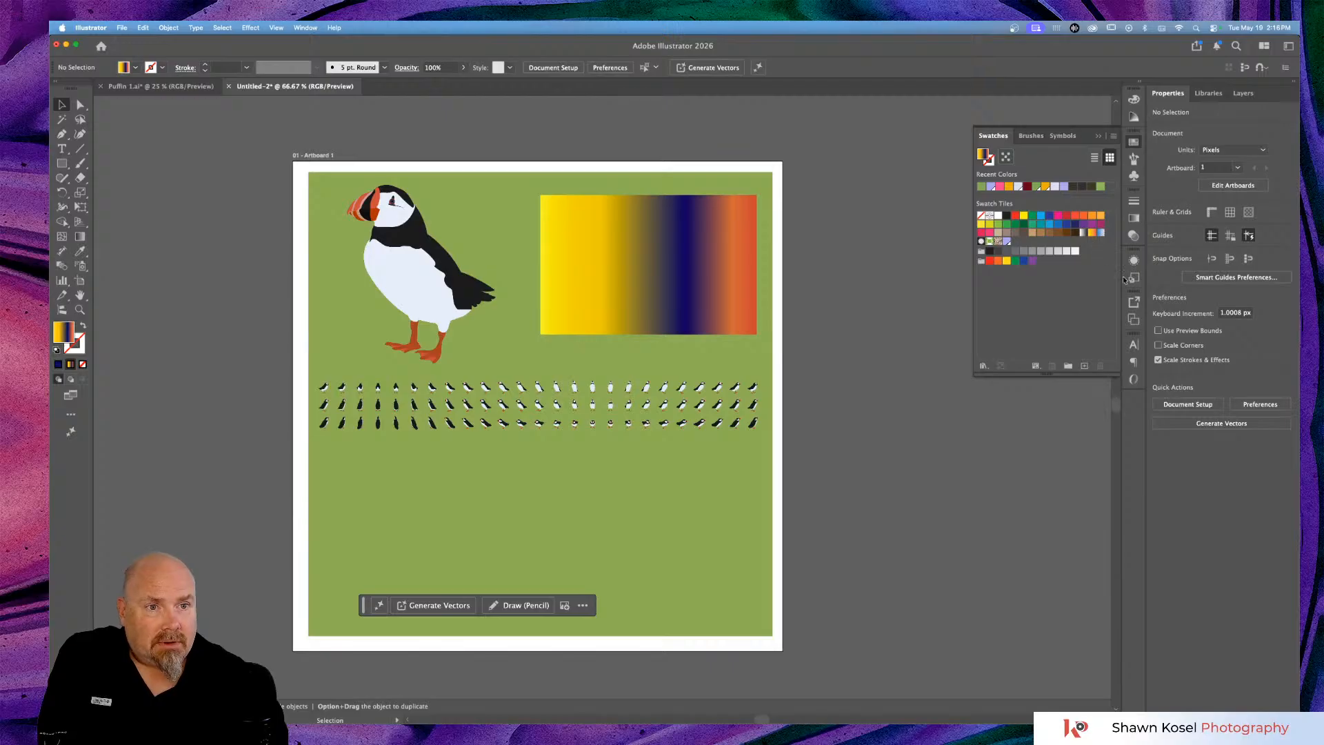
click(1132, 217)
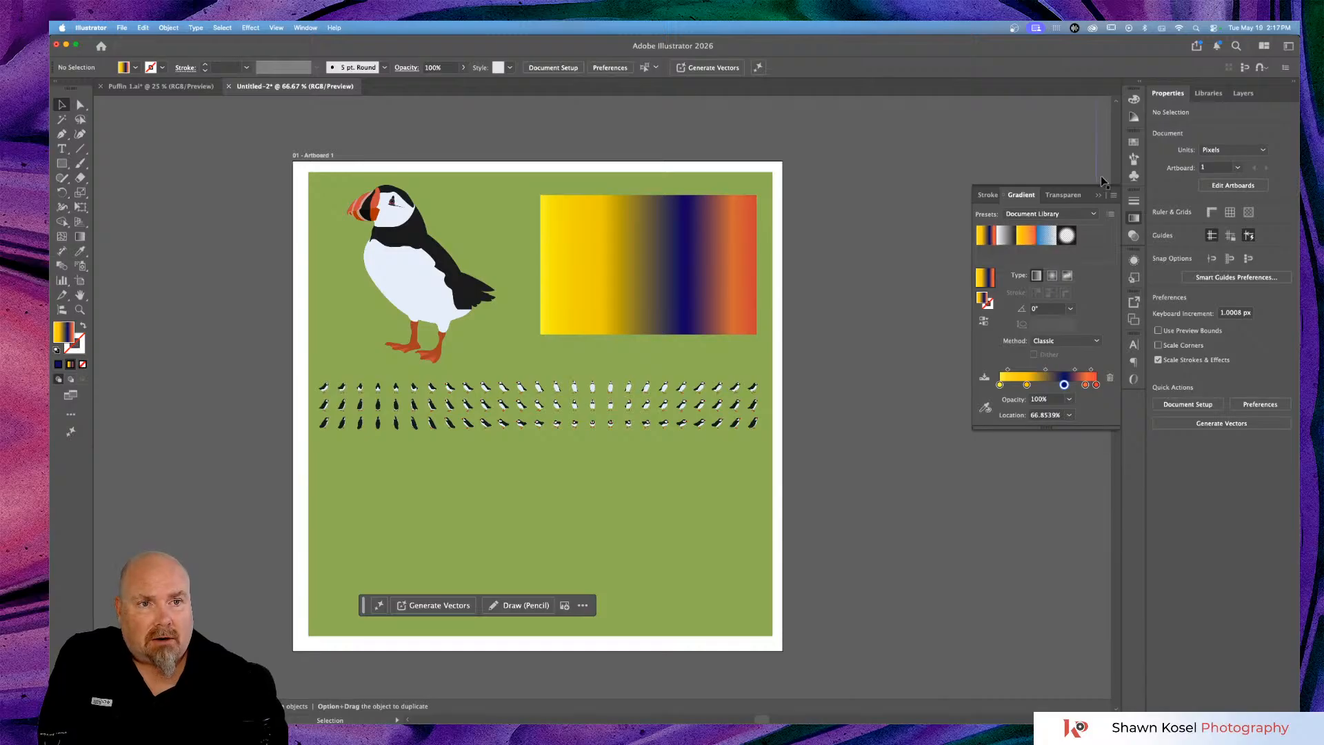
click(1133, 145)
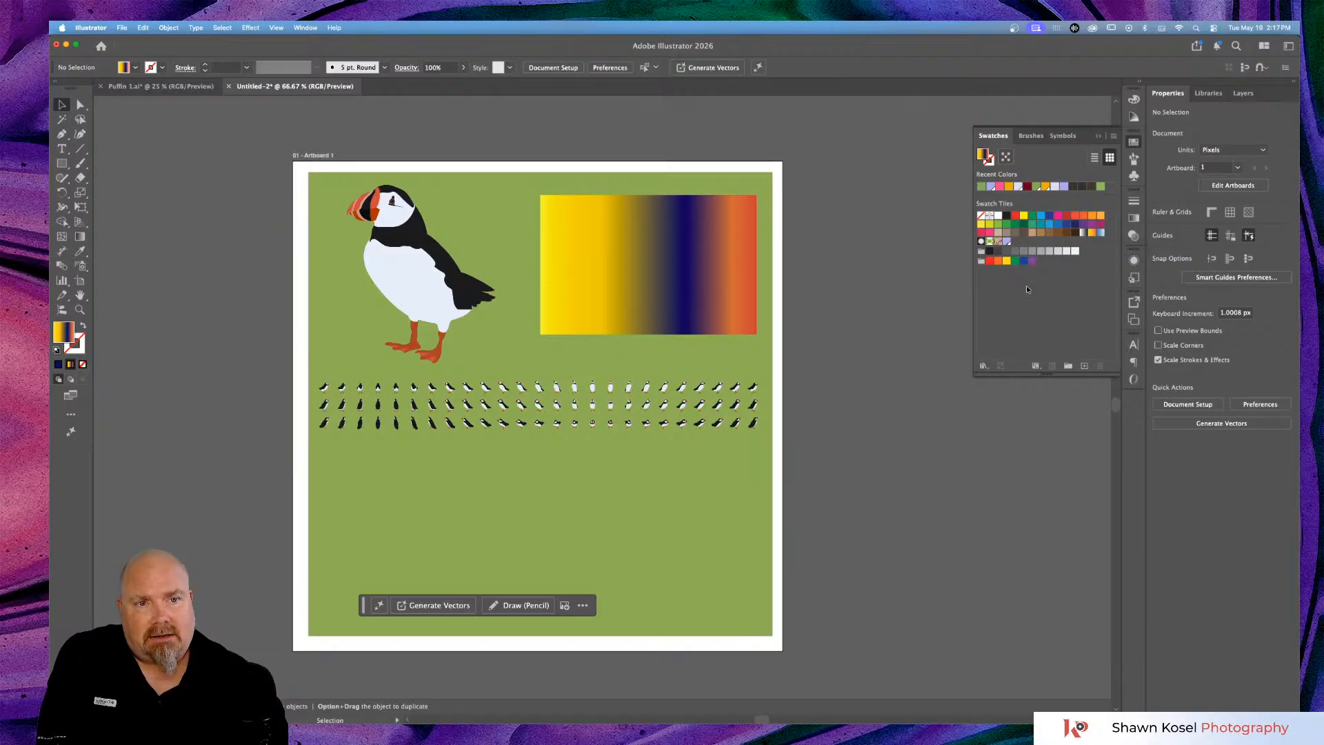
click(1098, 136)
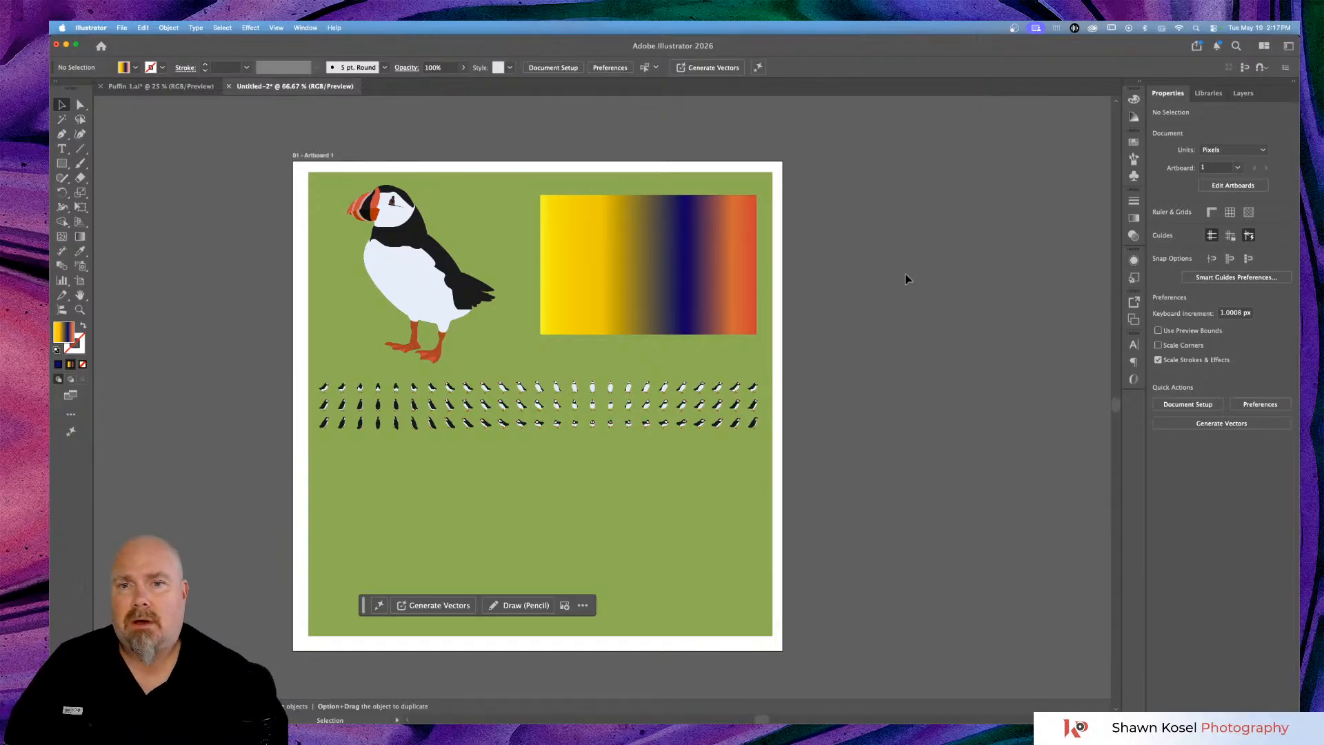
Delete the gradient rectangle beside the large puffin.
click(599, 248)
key(BackSpace)
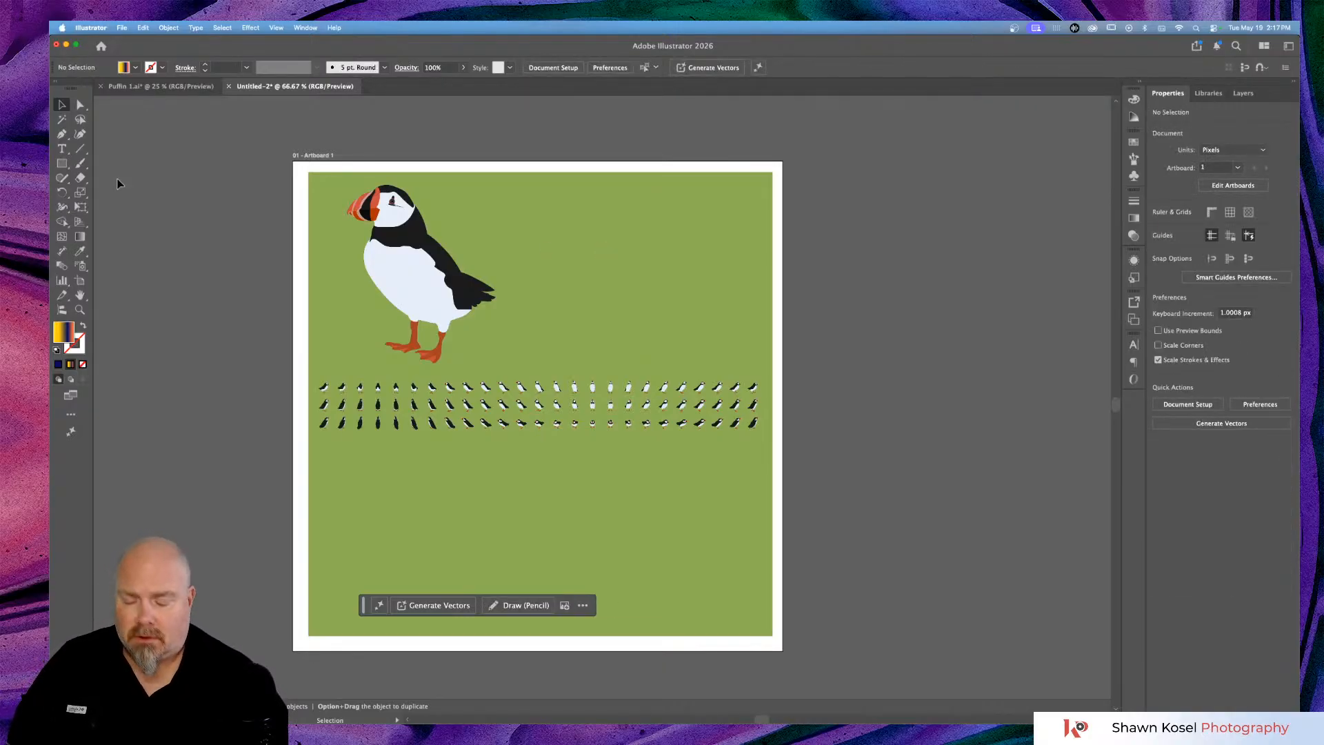
Switch to Photoshop and convert the puffin's Rotate Object layer to a smart object.
key(super+Tab)
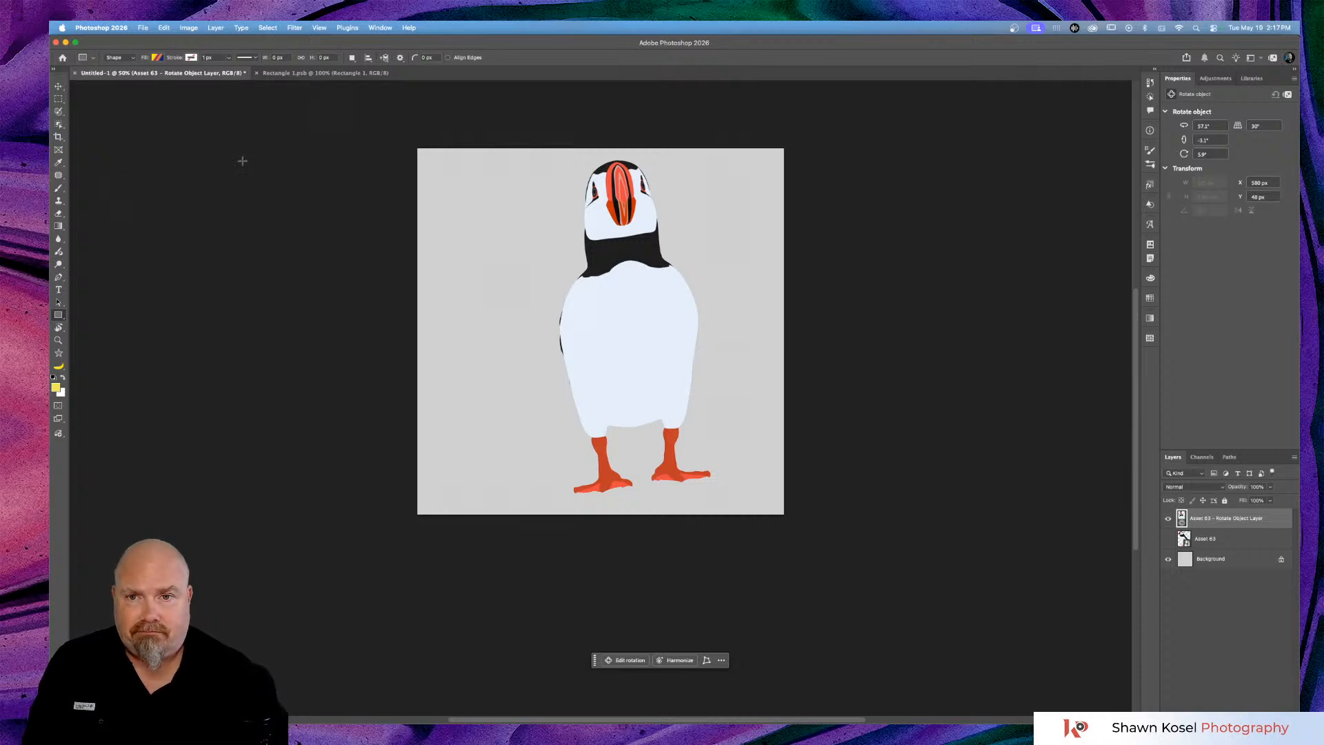
click(59, 86)
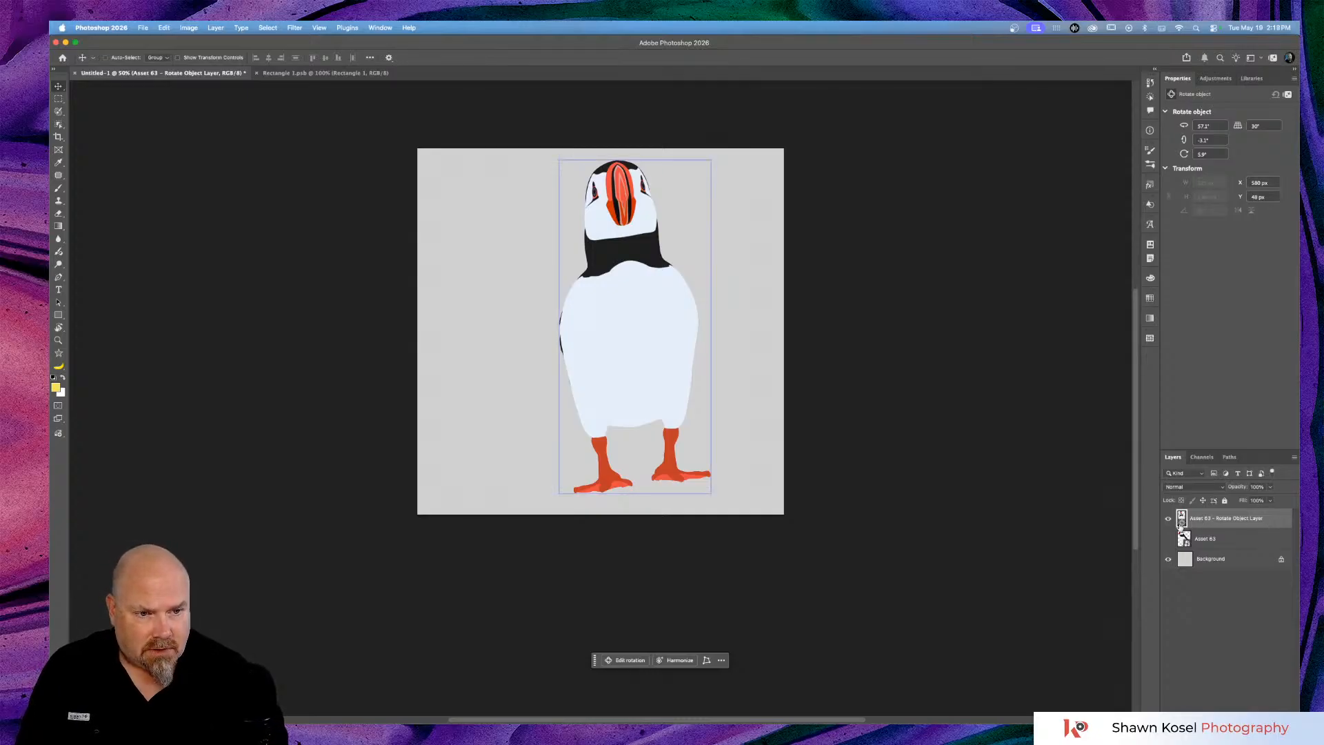
right_click(1180, 523)
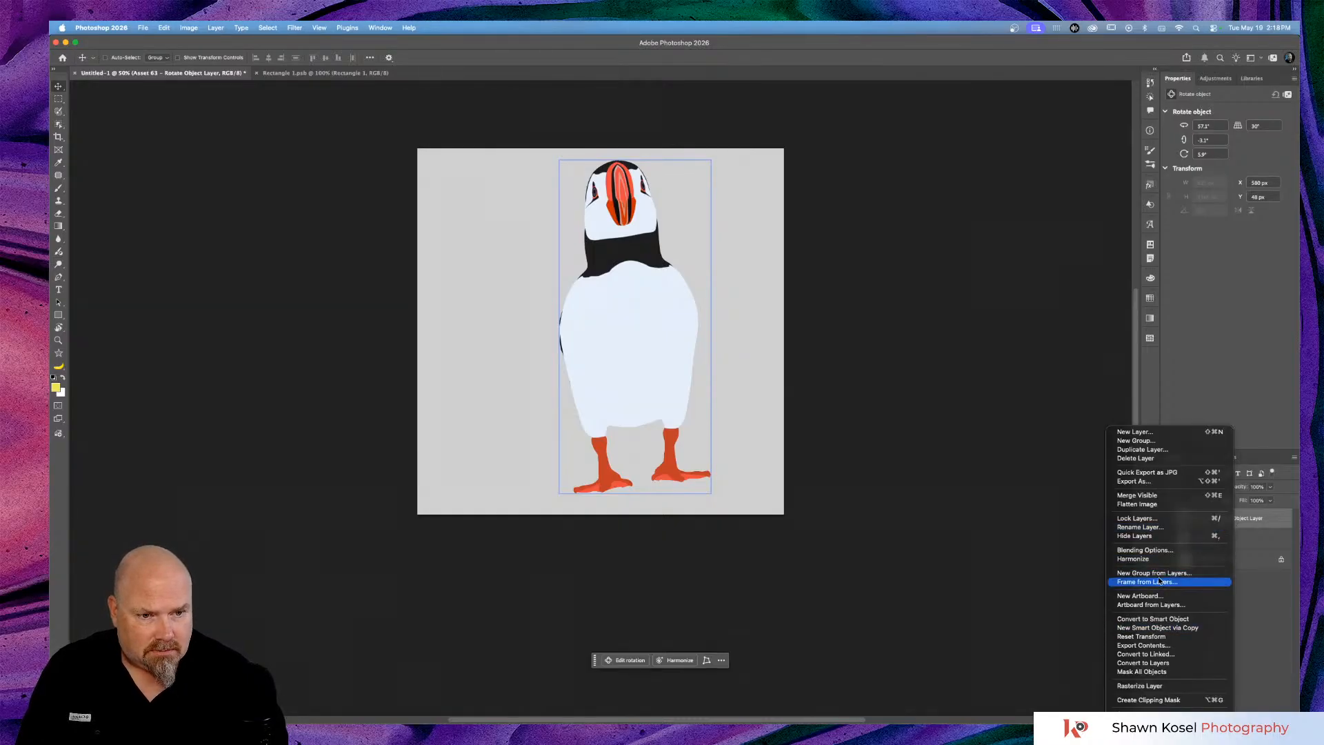
click(1164, 619)
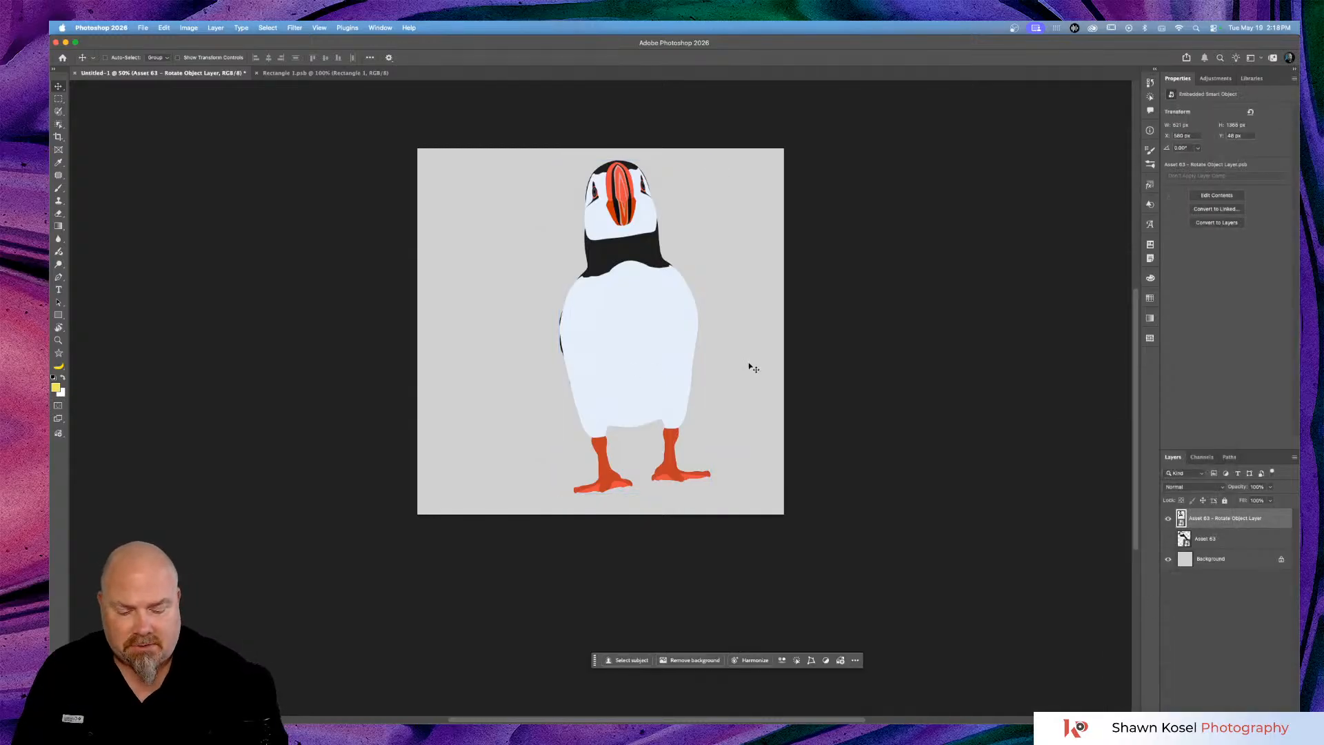
Scale the puffin smart object to about 171% and reposition it so its head and upper body fill the canvas.
key(super+t)
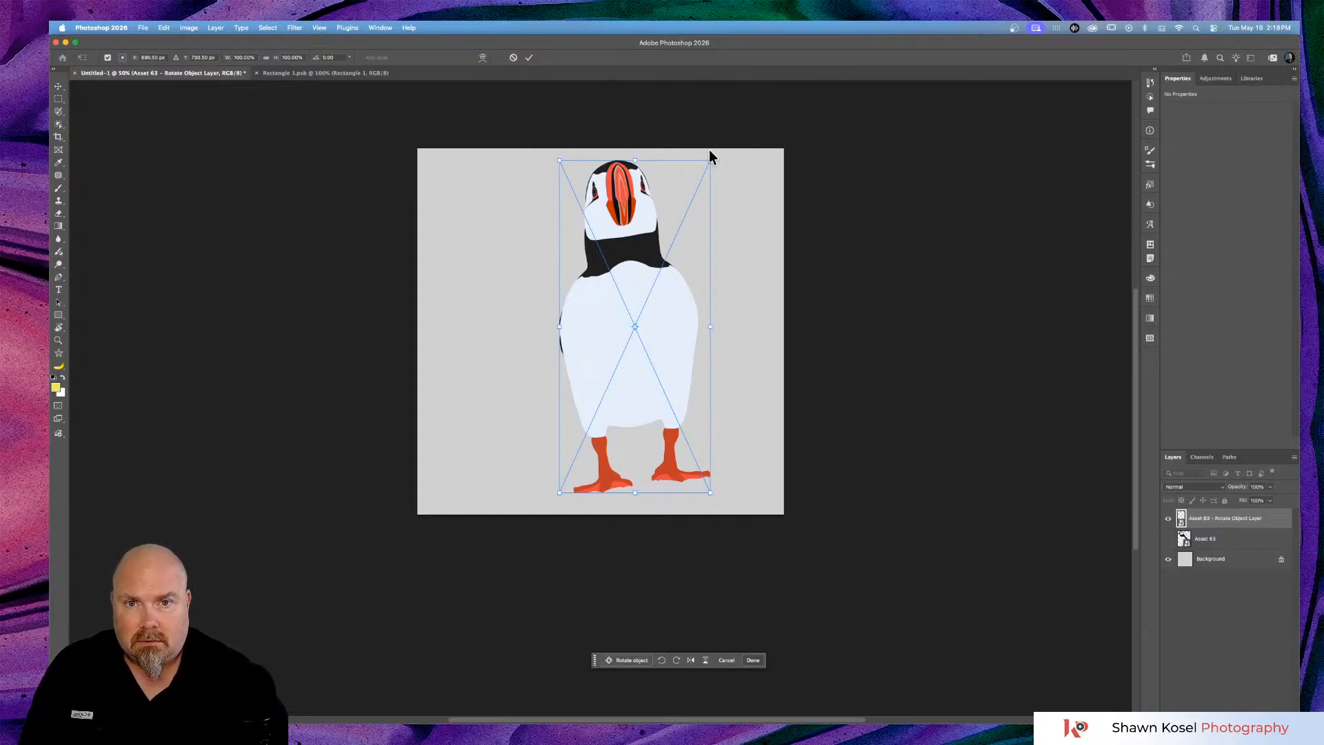
drag(713, 157, 756, 59)
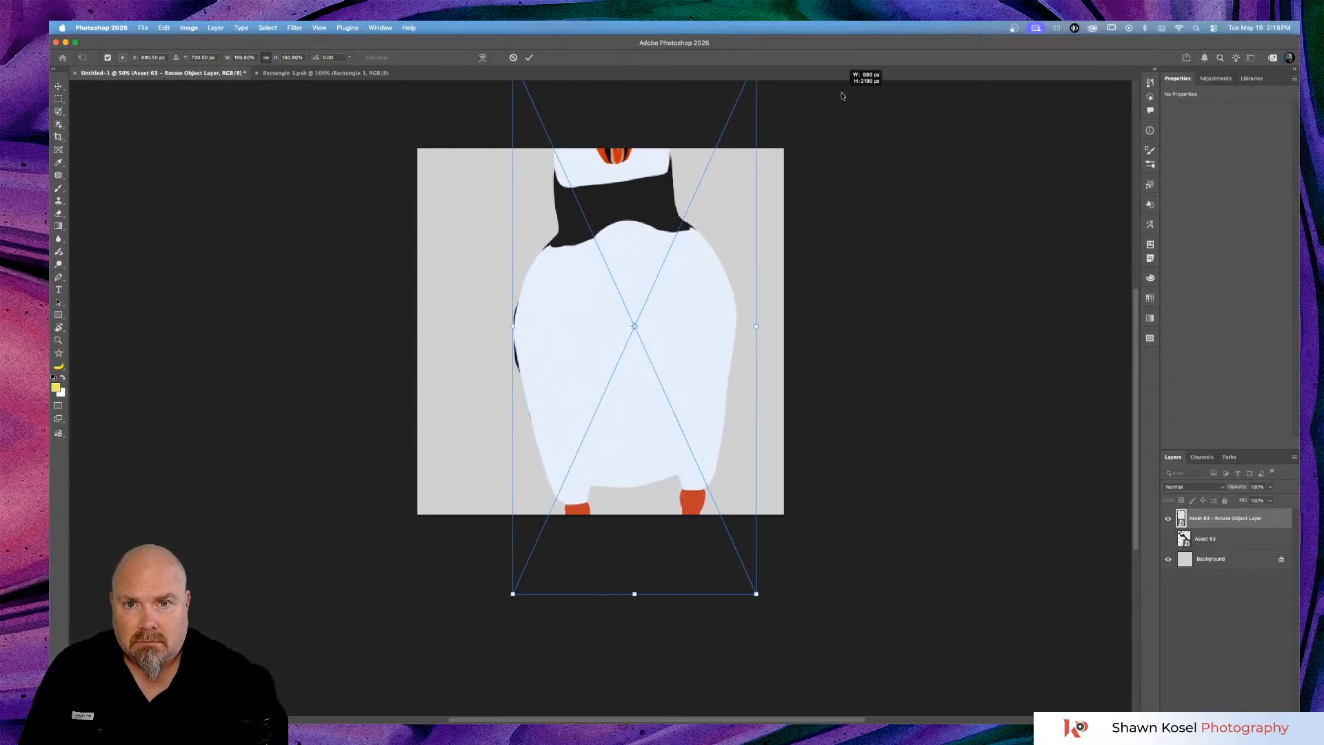
drag(598, 255, 586, 362)
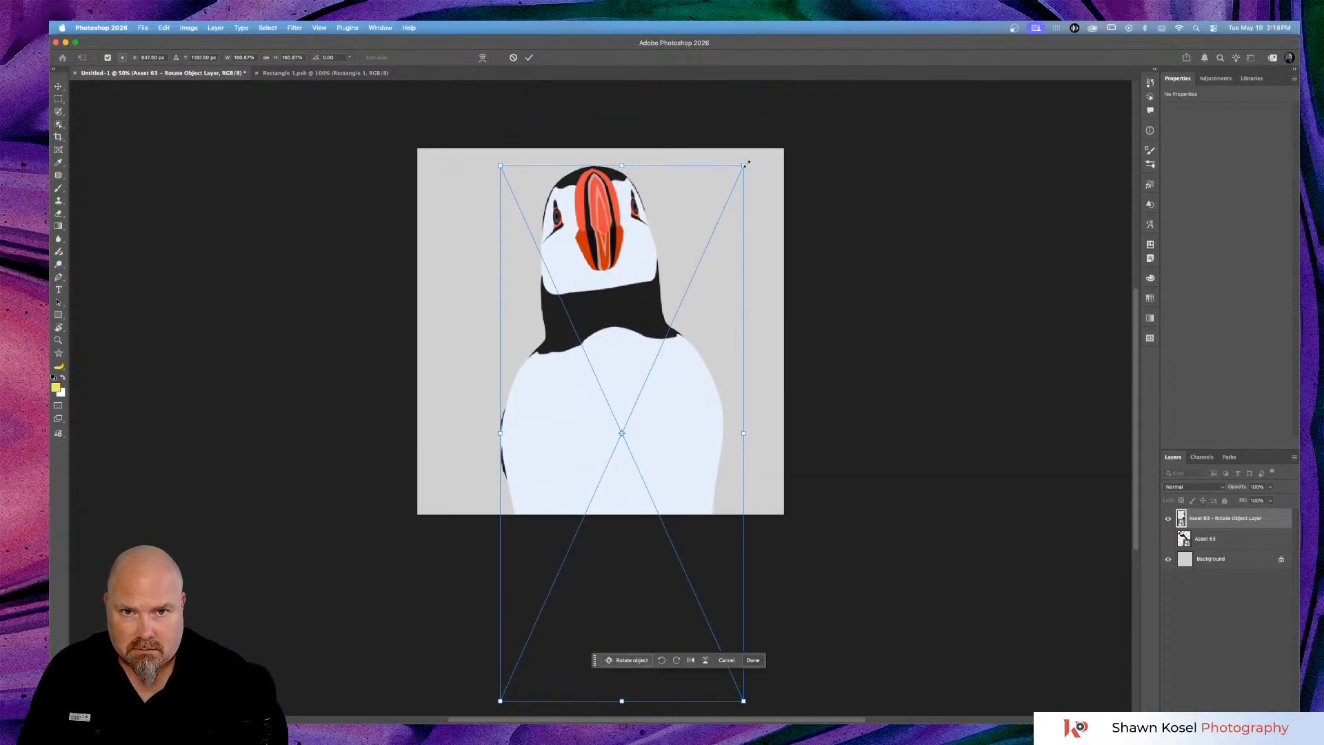
drag(746, 163, 761, 155)
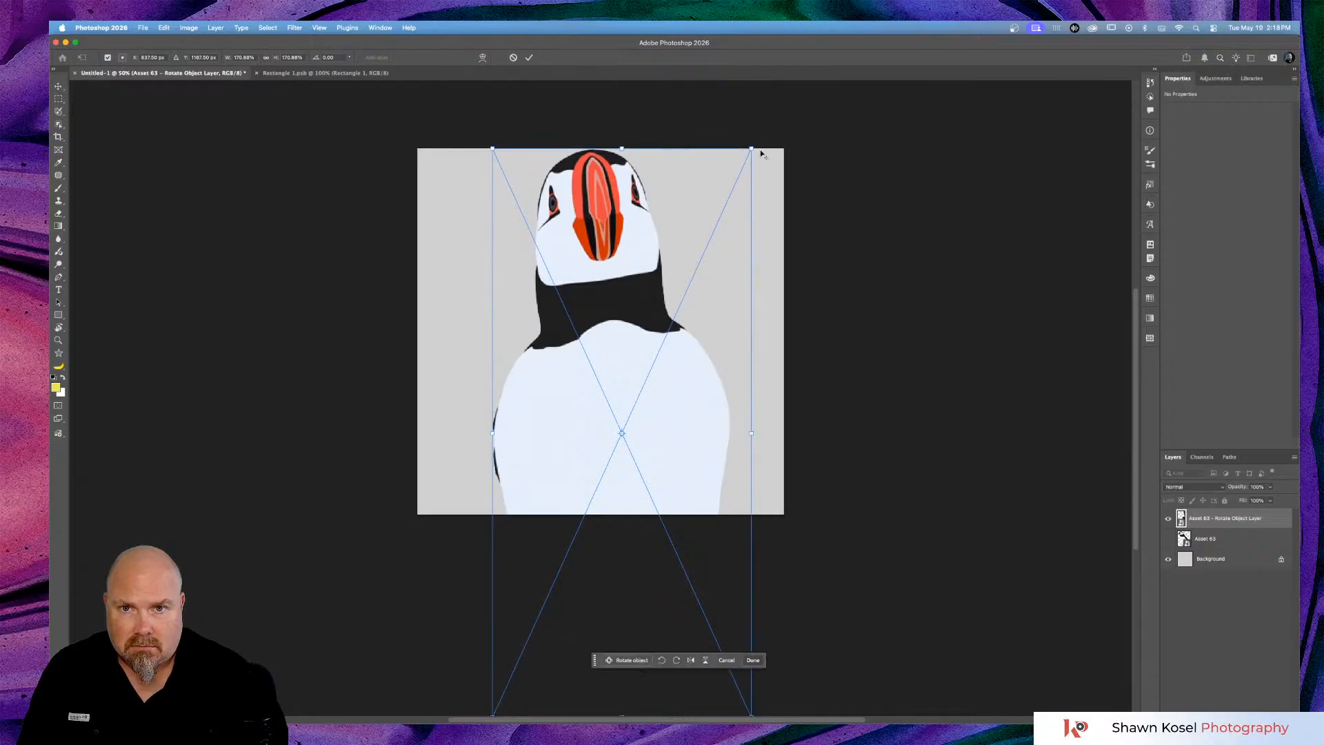
drag(628, 258, 641, 270)
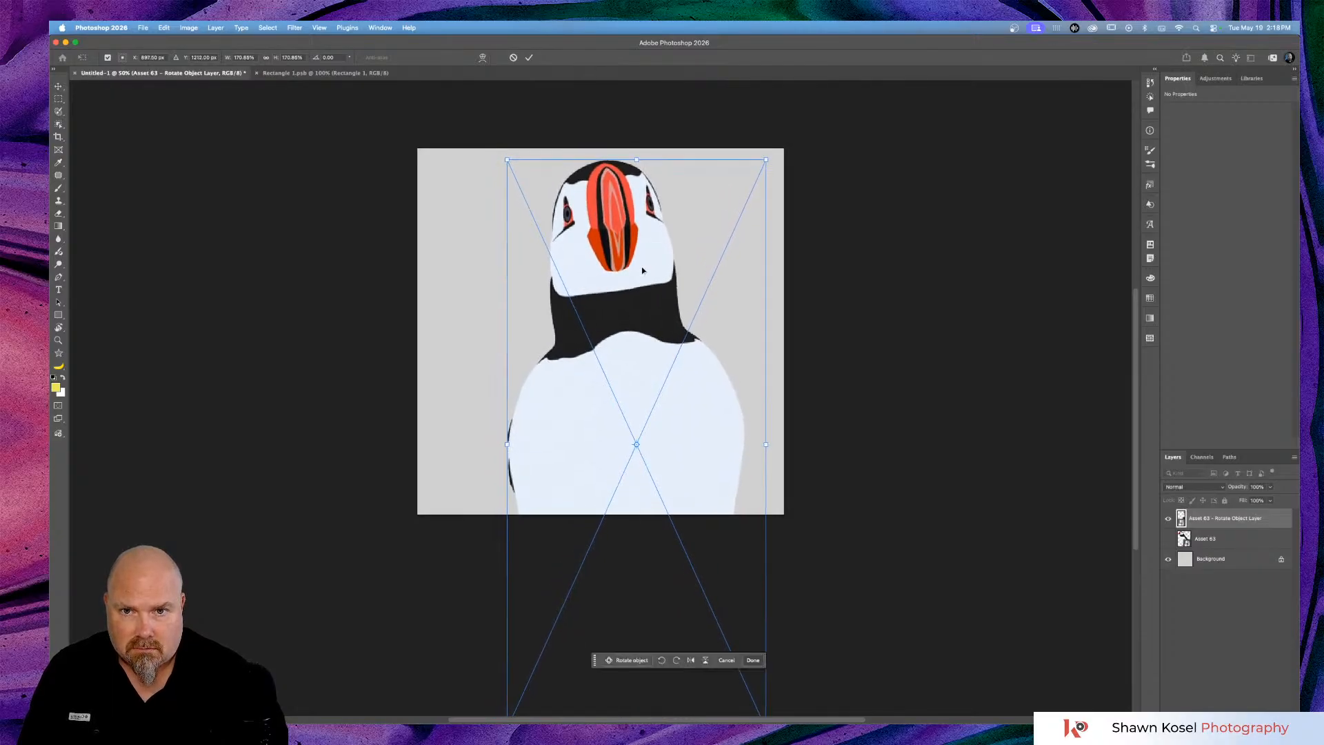
click(529, 58)
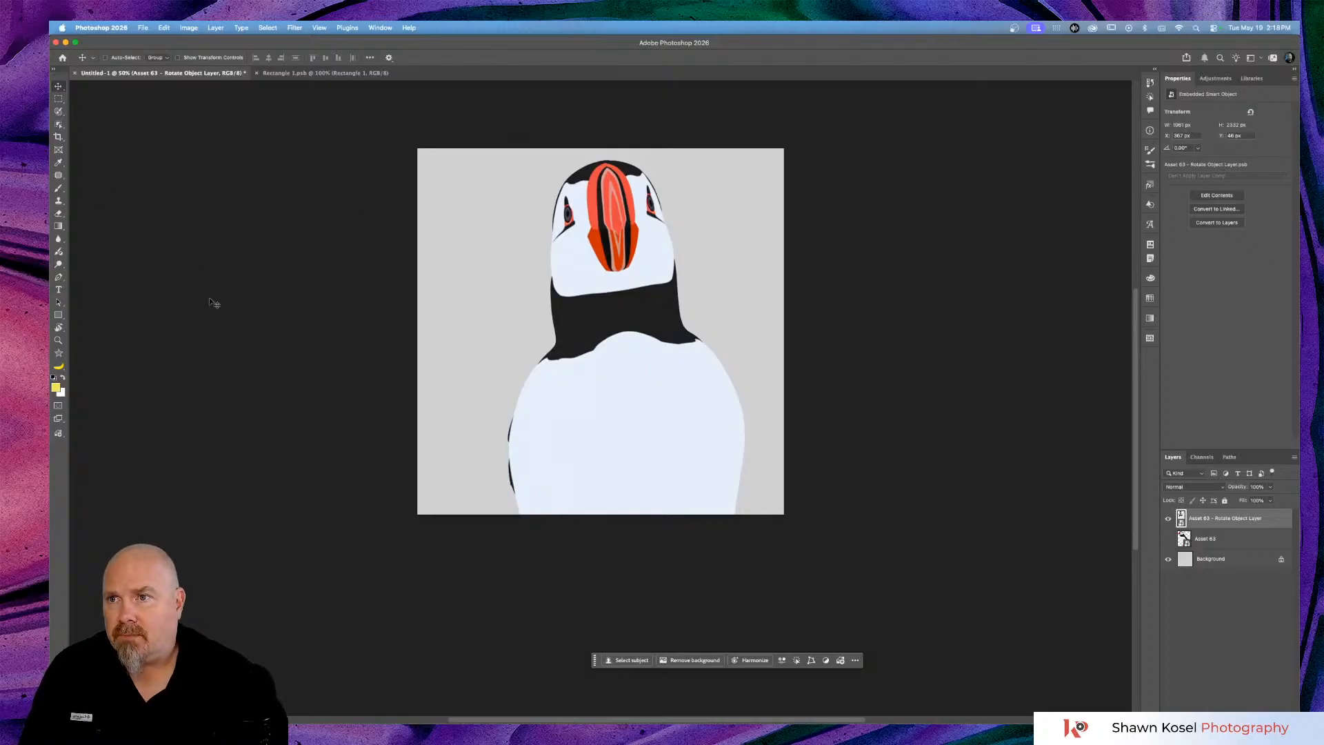
click(162, 28)
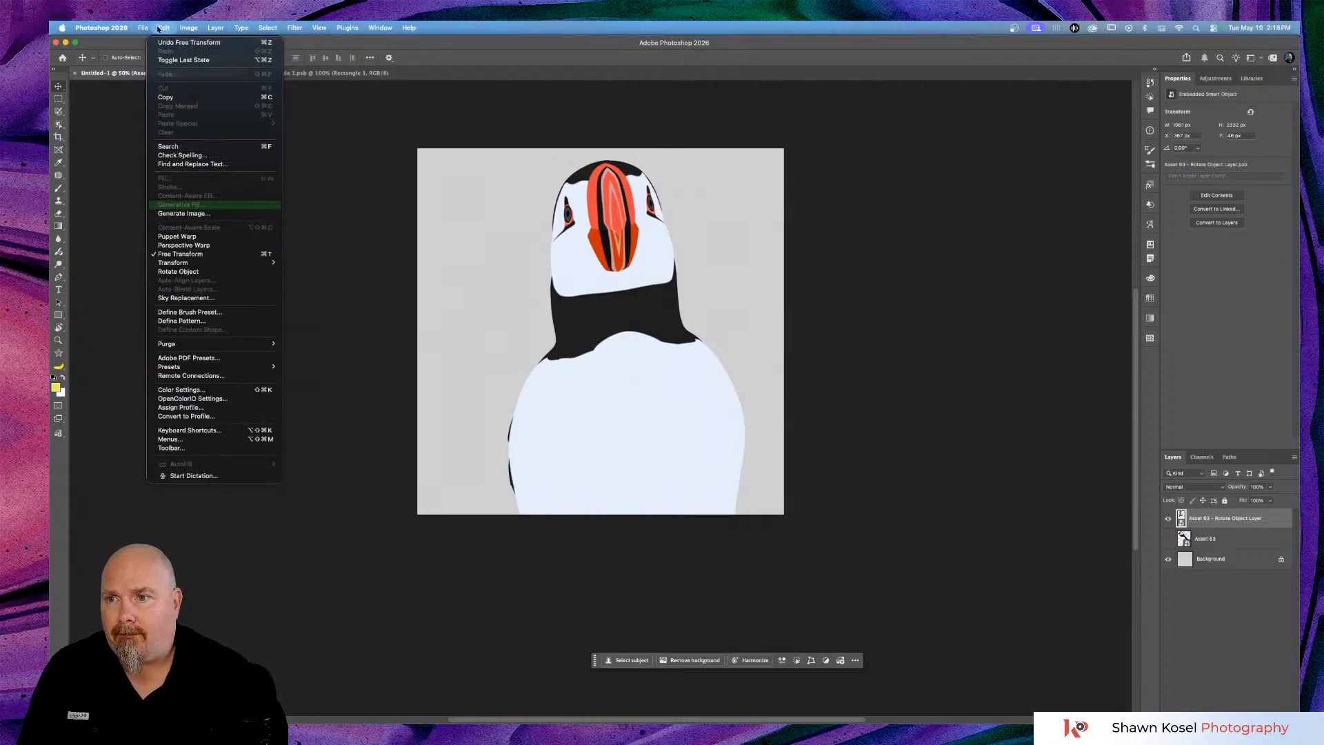
click(185, 238)
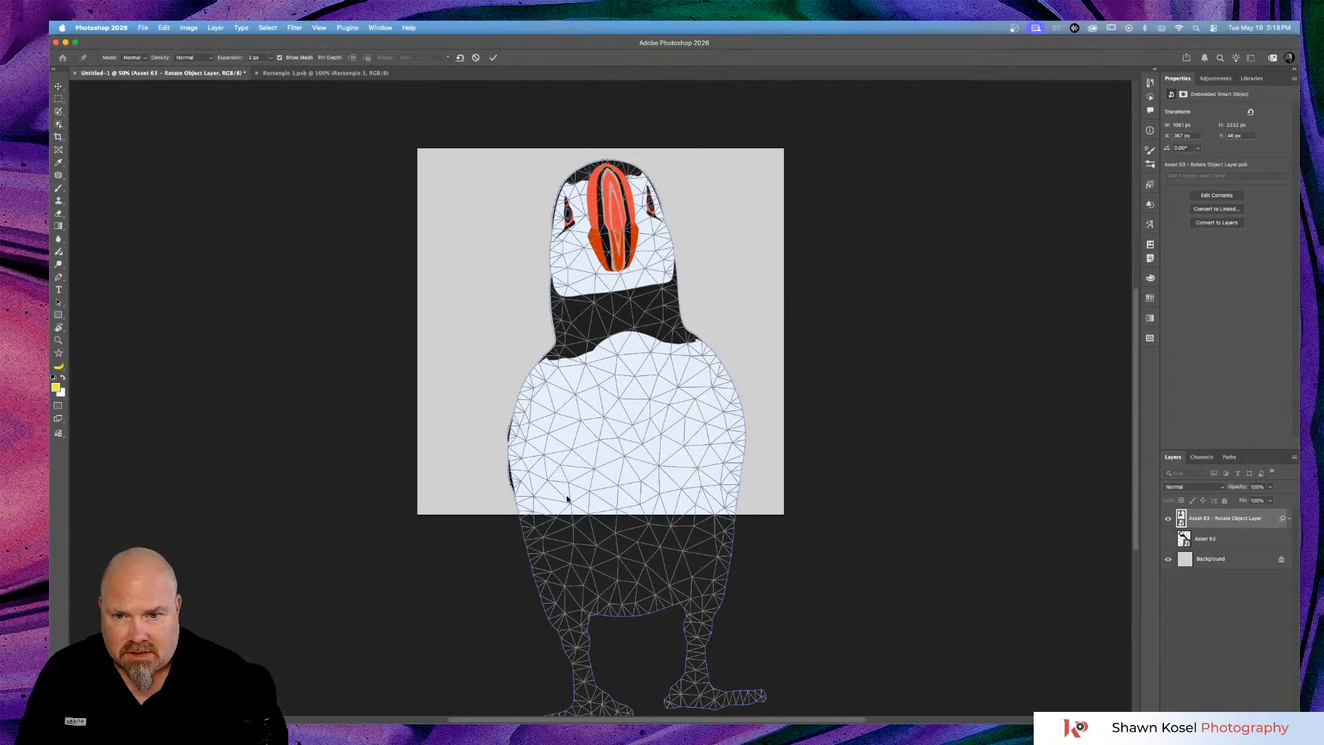
click(546, 479)
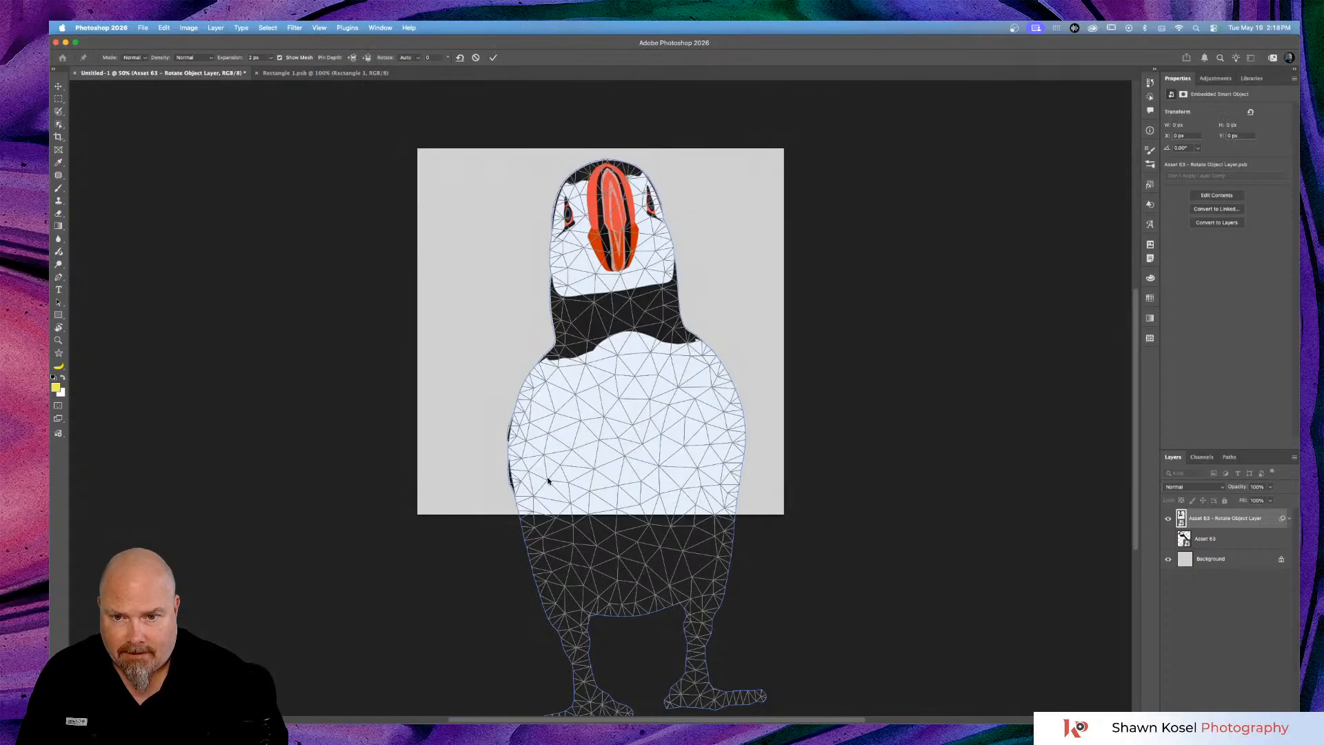
click(698, 468)
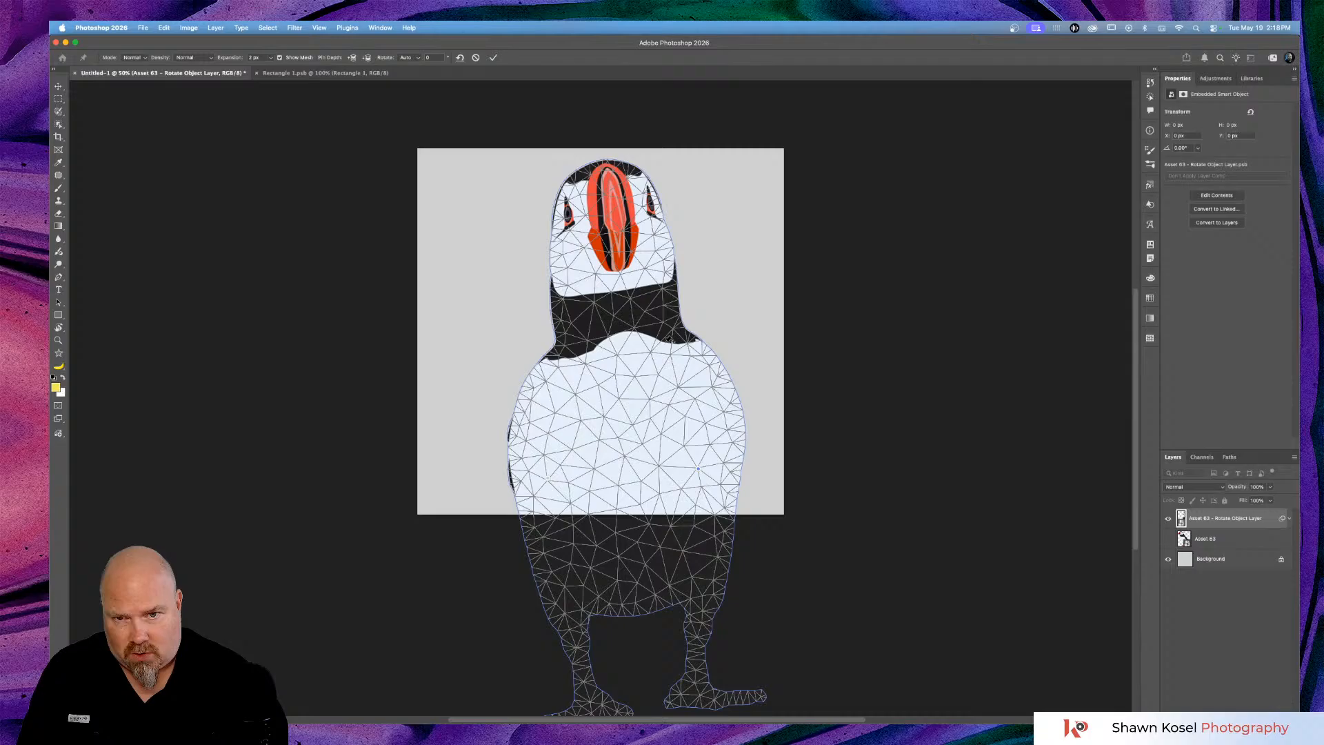
click(620, 311)
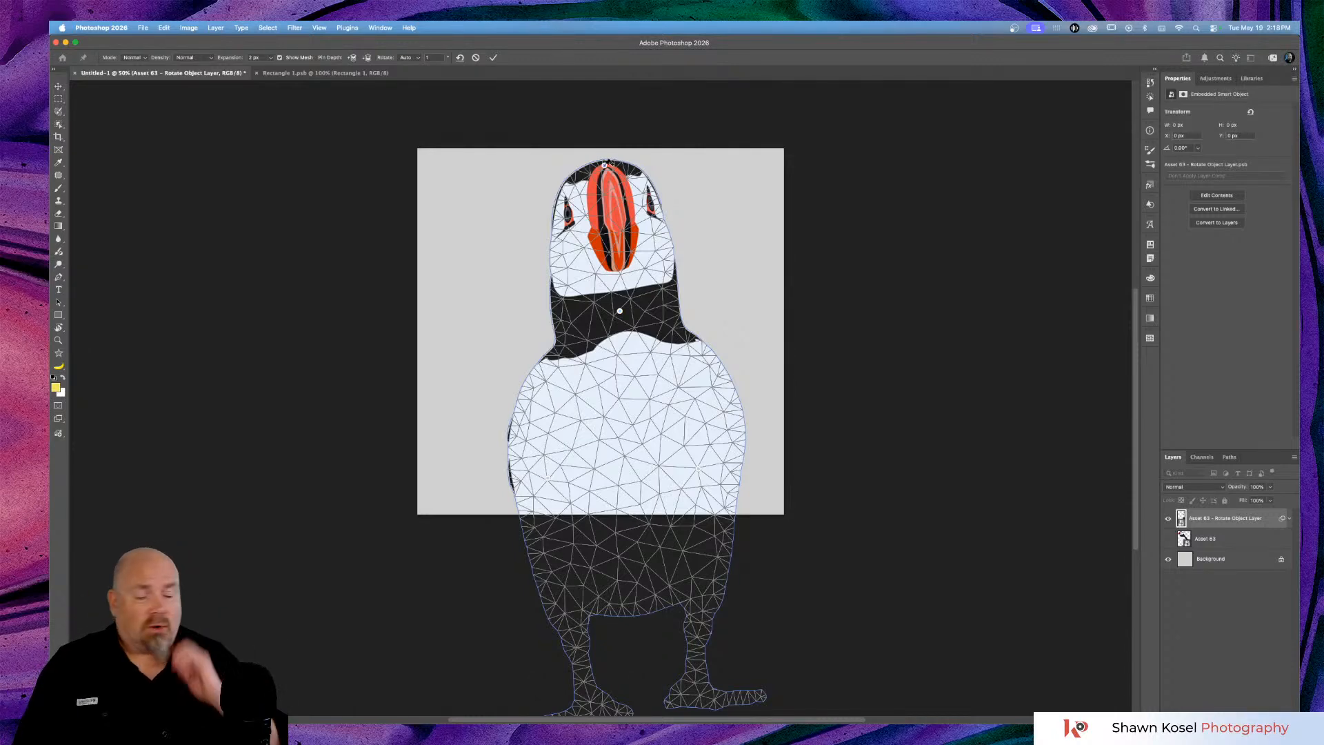
drag(605, 164, 536, 182)
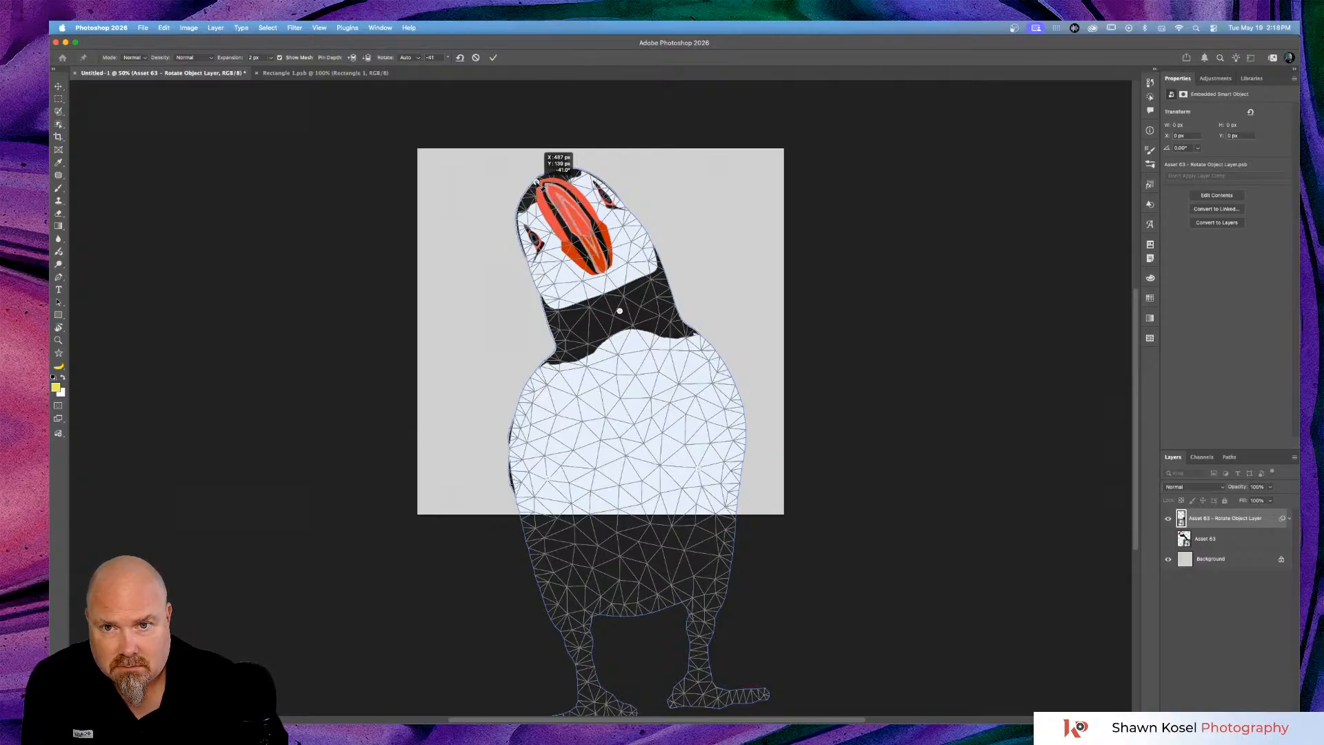
drag(537, 183, 537, 183)
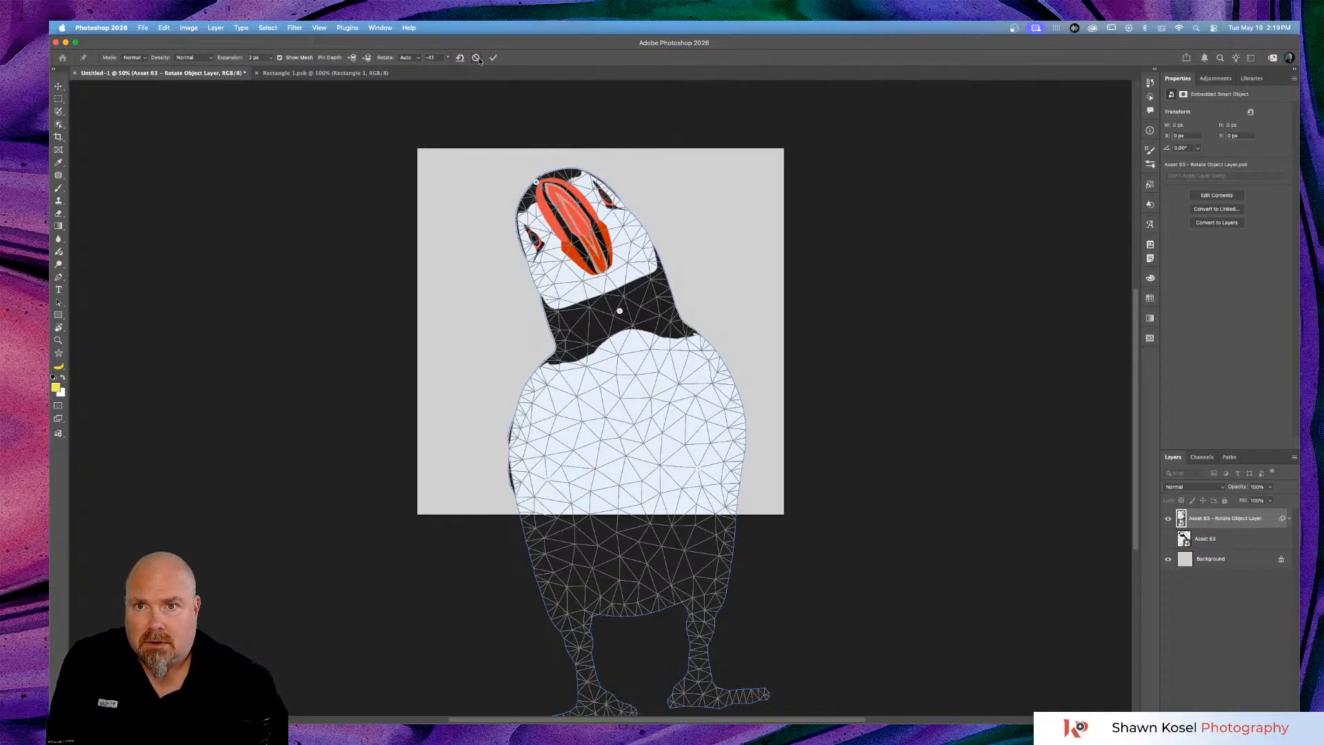
click(477, 58)
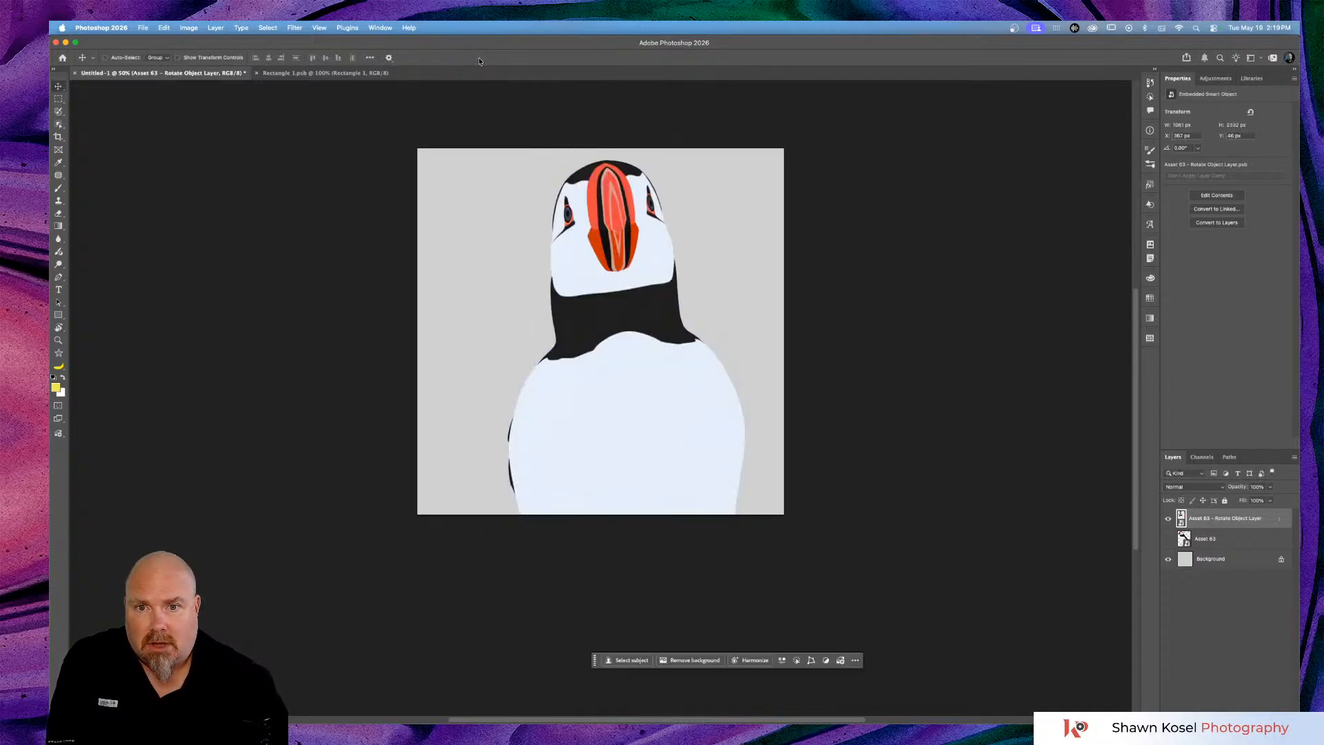
Puppet Warp the puffin with pins on both sides of the lower body, the neck and the beak, tilting its head to the left.
click(163, 29)
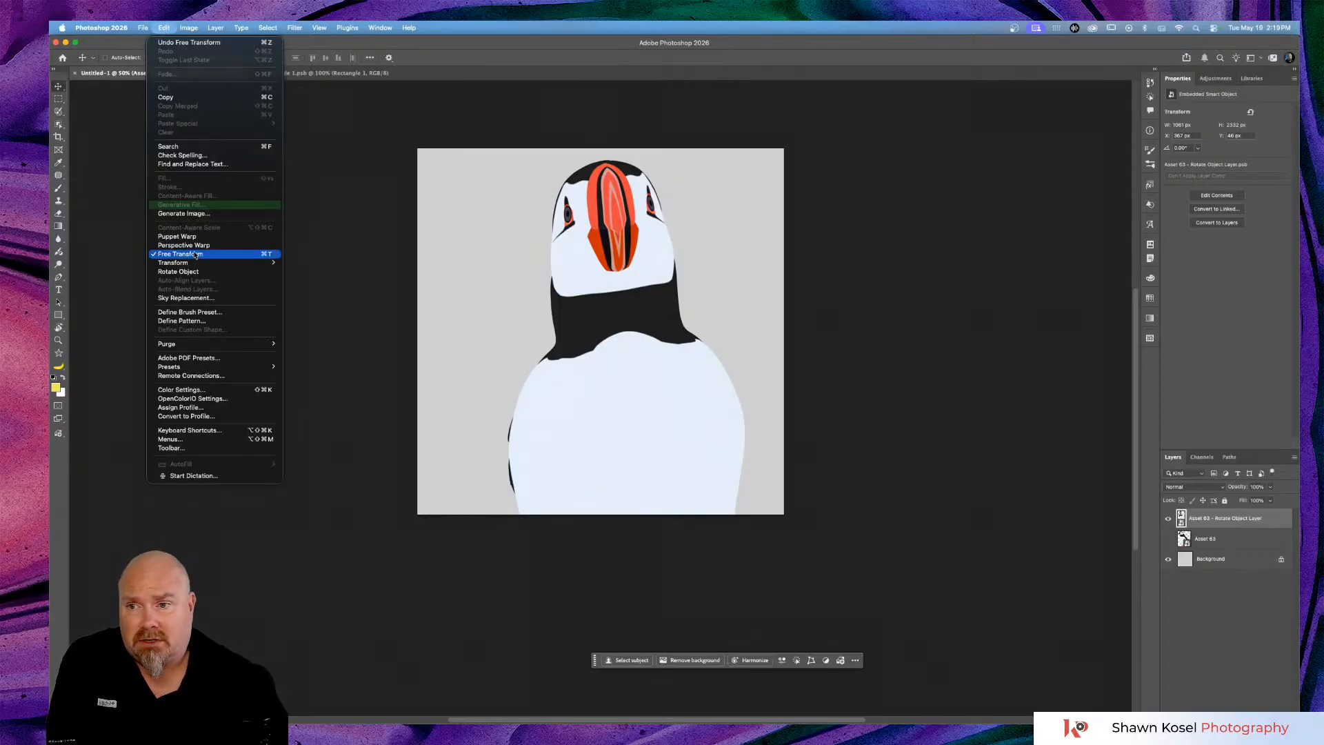
click(192, 237)
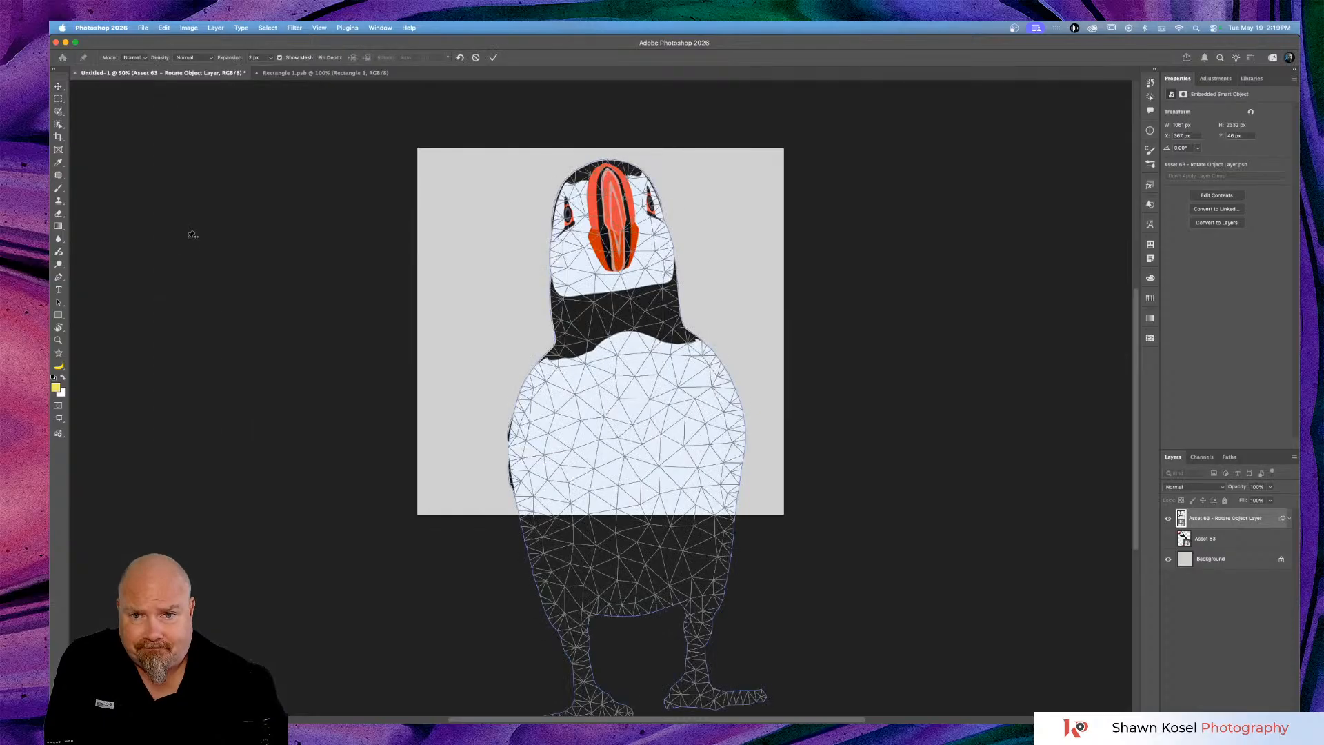
click(545, 480)
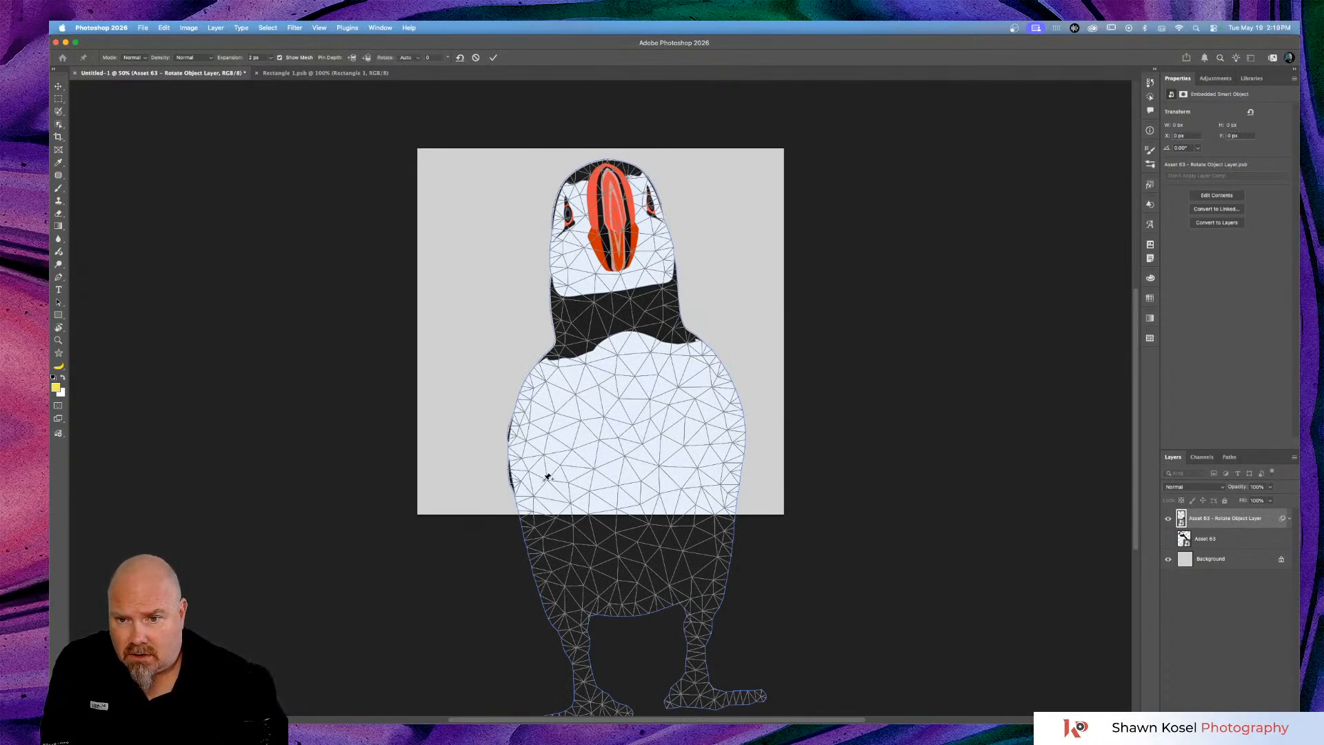
click(723, 463)
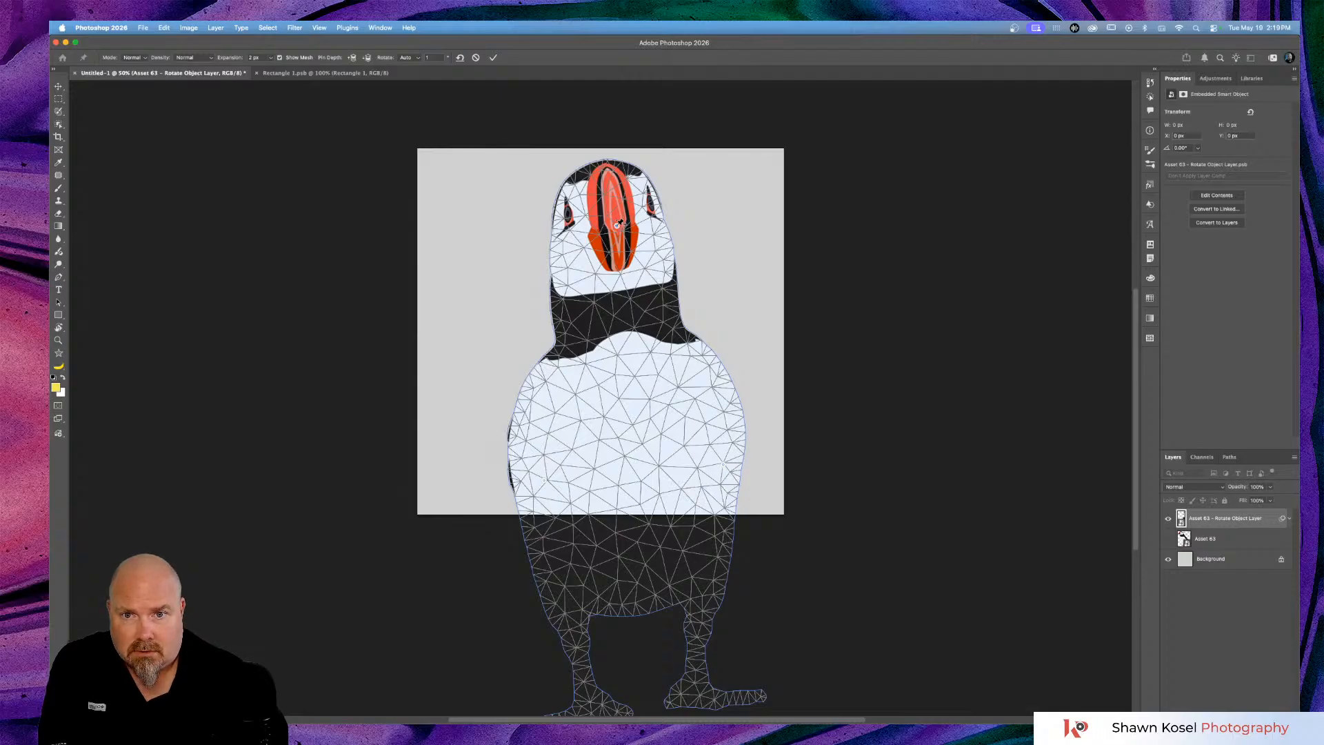
click(616, 314)
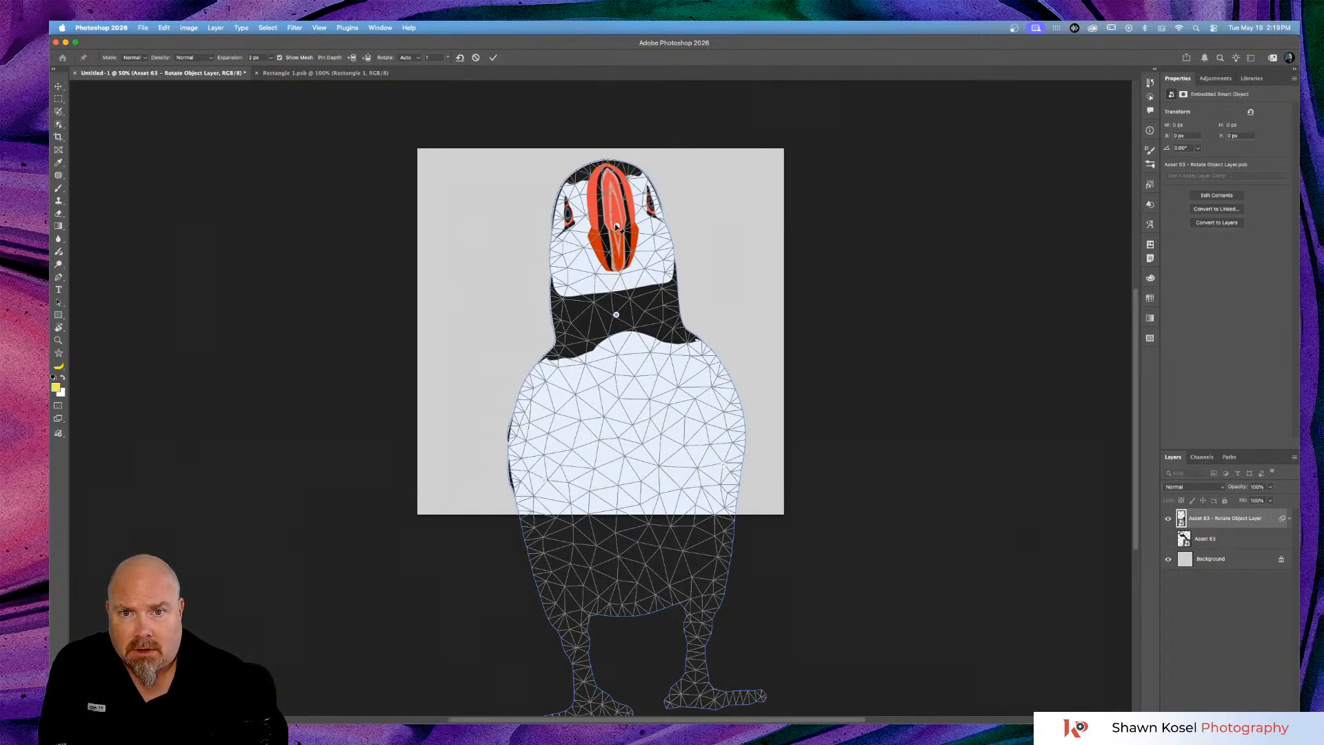
drag(617, 227, 581, 233)
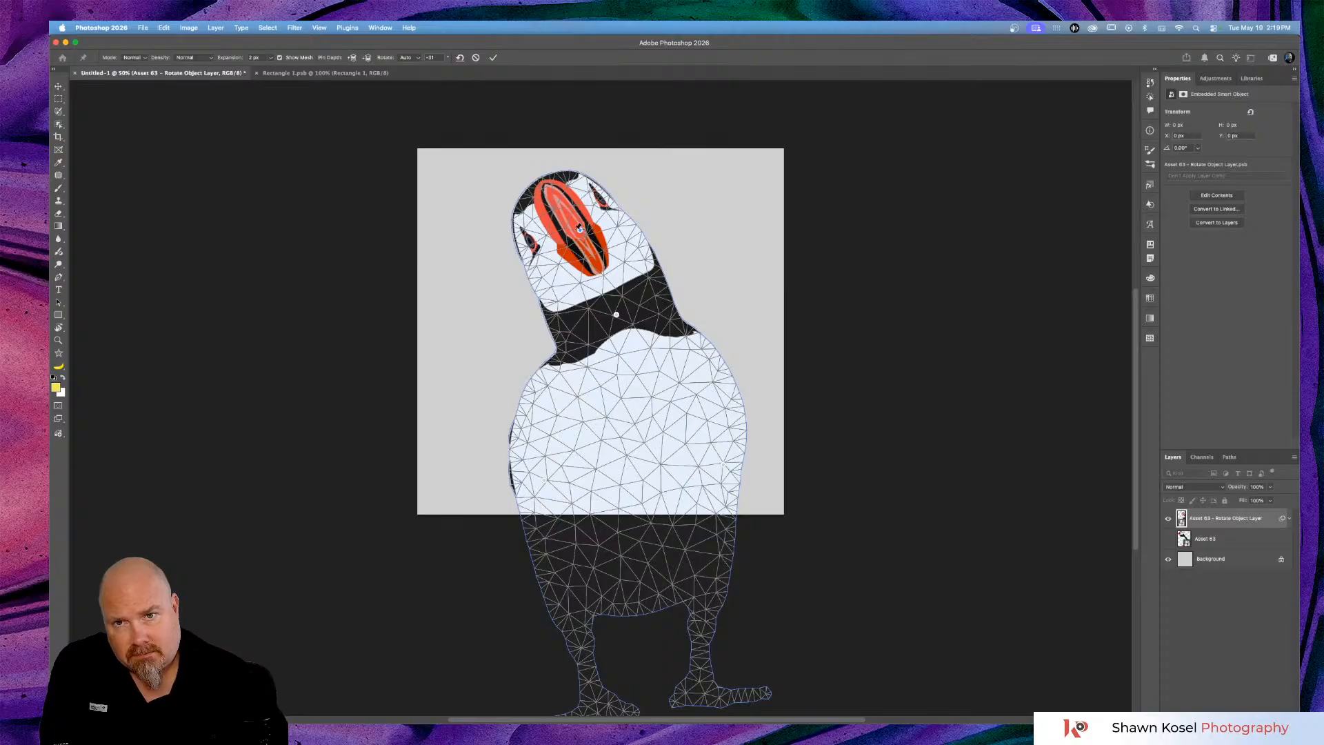
click(494, 58)
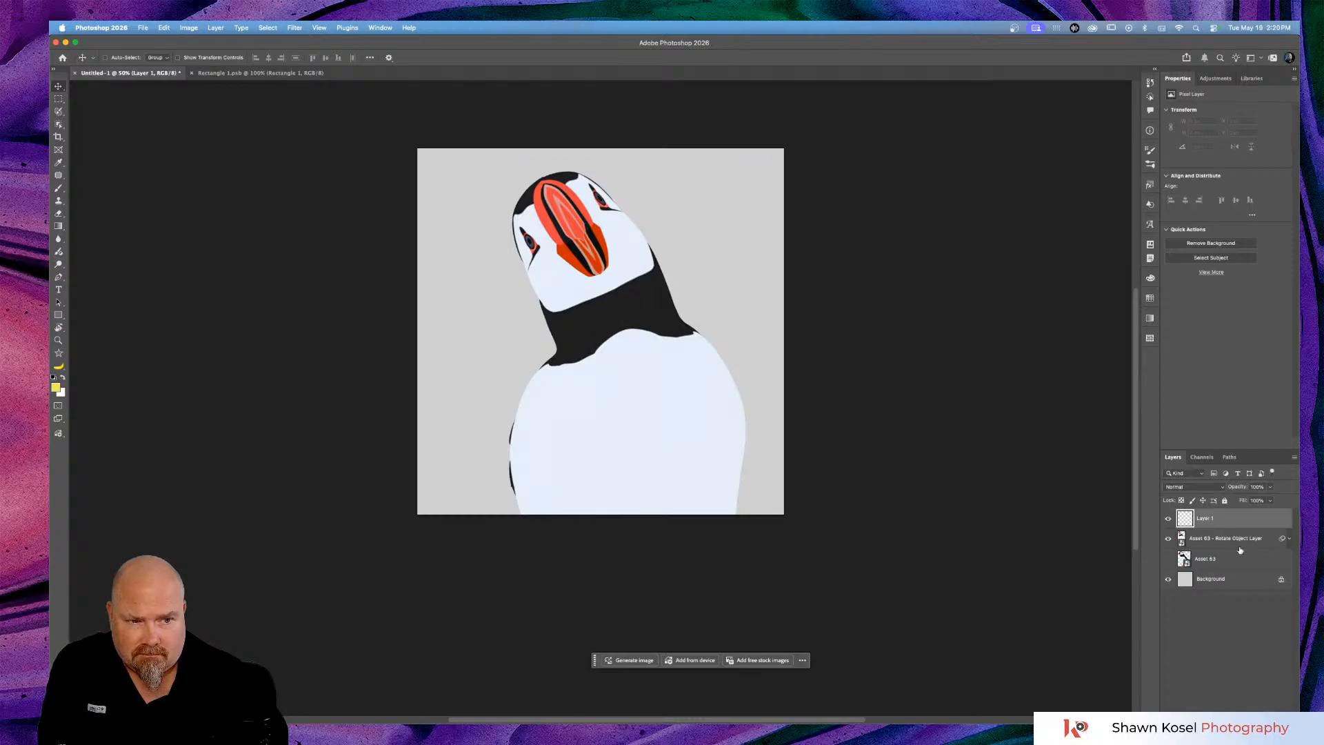
Add an empty layer clipped to the puffin layer and choose the Hard Round brush from General Brushes.
alt+click(1222, 528)
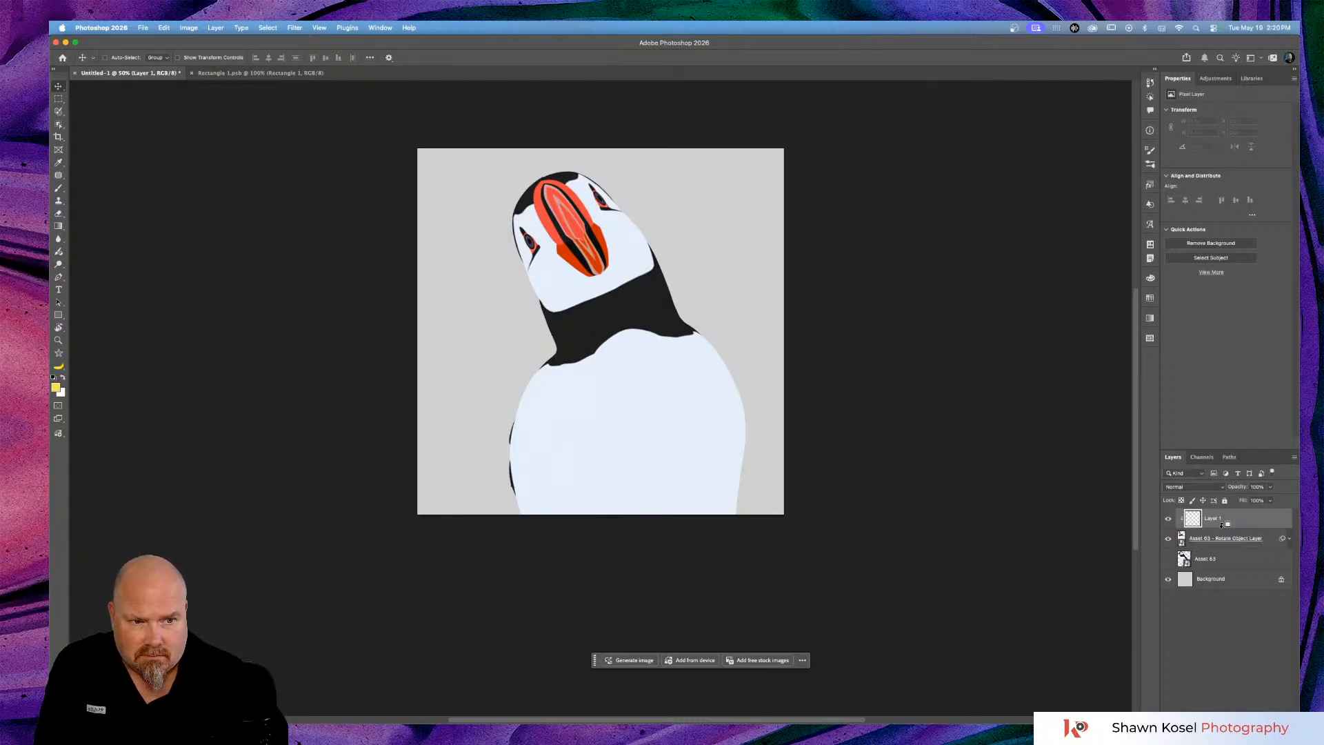
key(b)
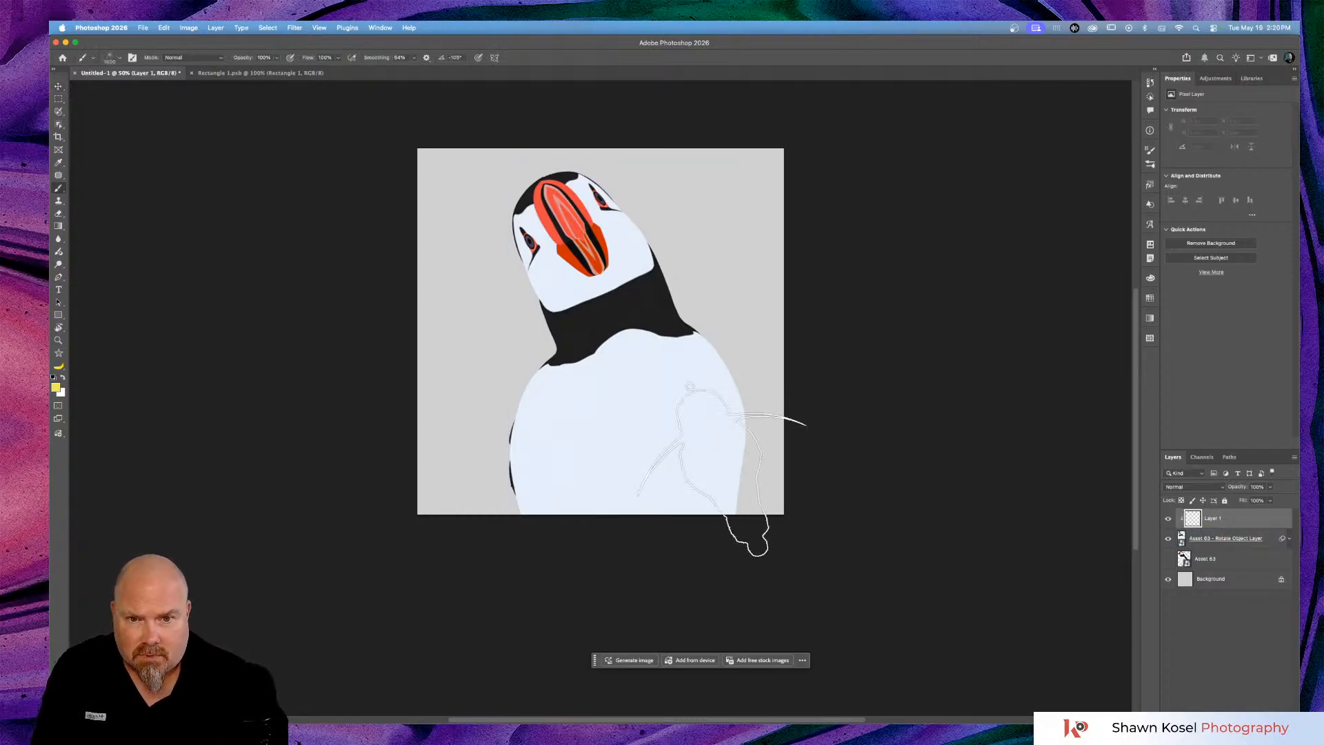
click(116, 57)
scroll(87, 212, up, 10)
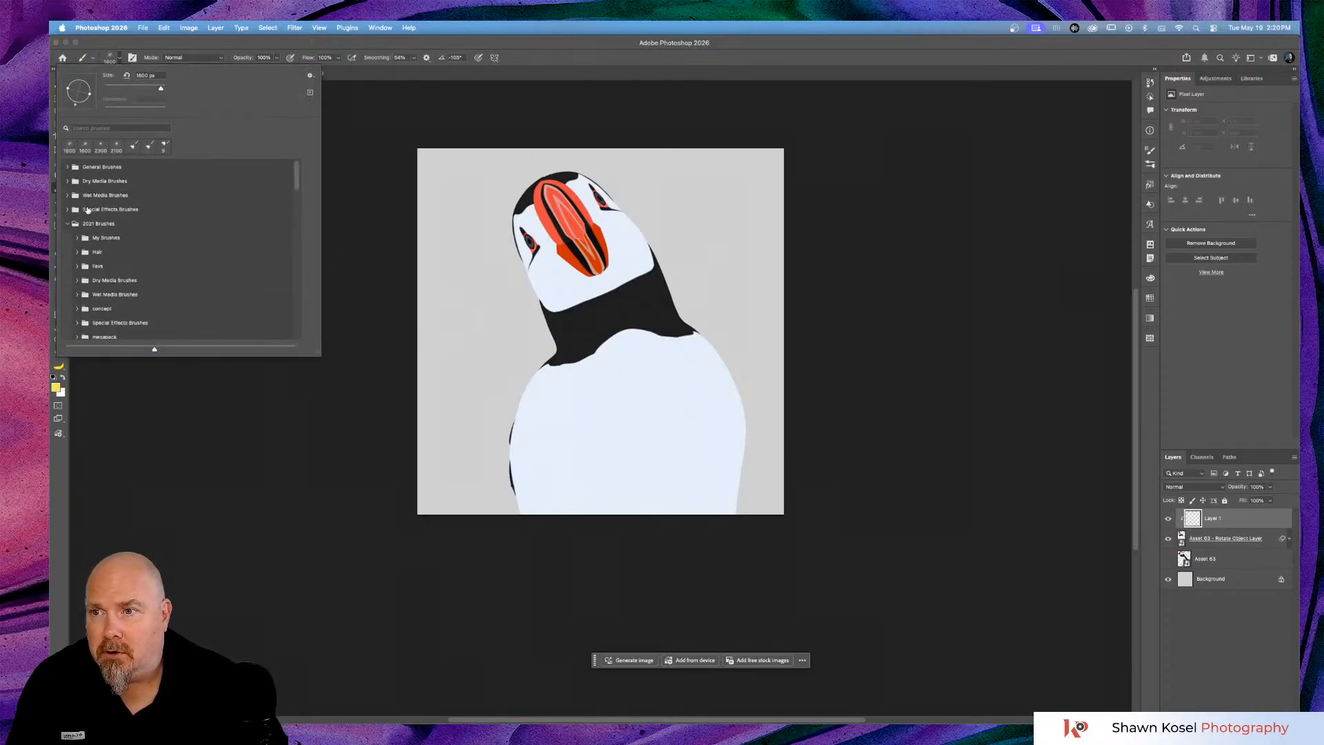
scroll(83, 151, up, 1)
click(67, 166)
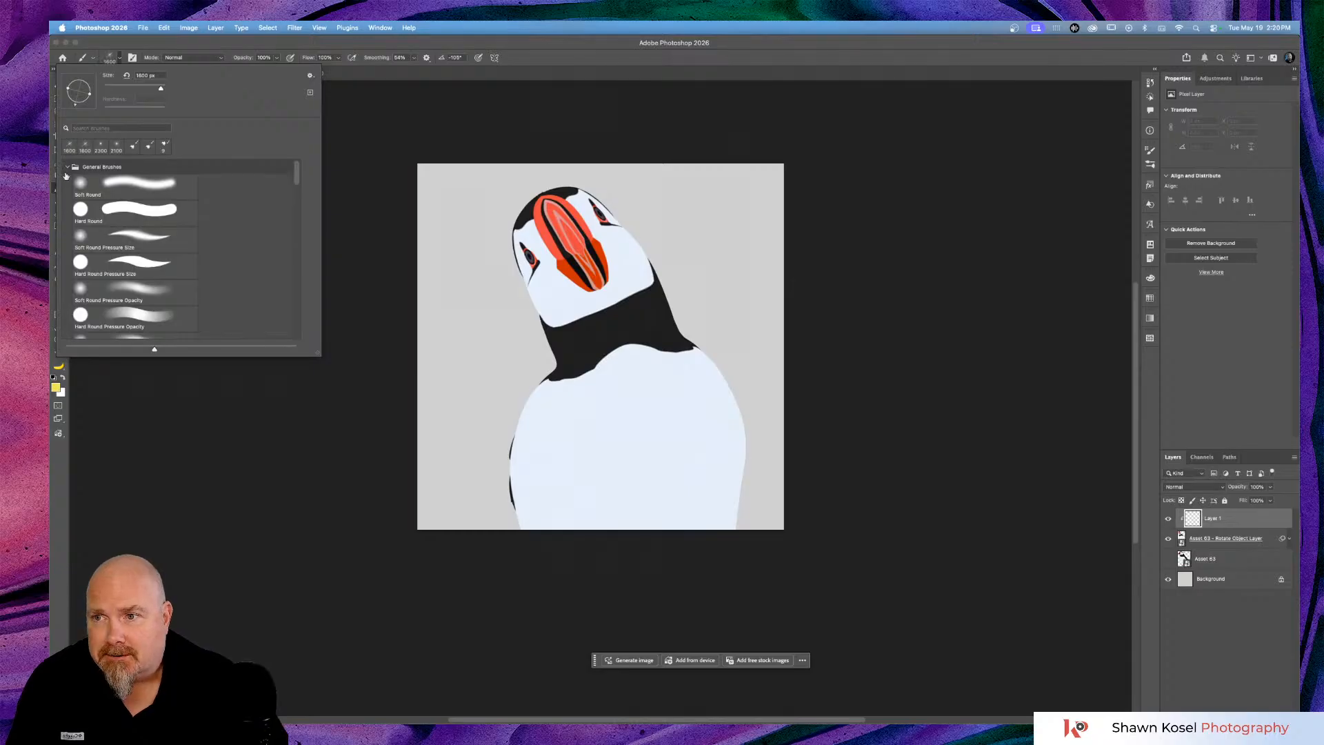
click(107, 205)
key(Return)
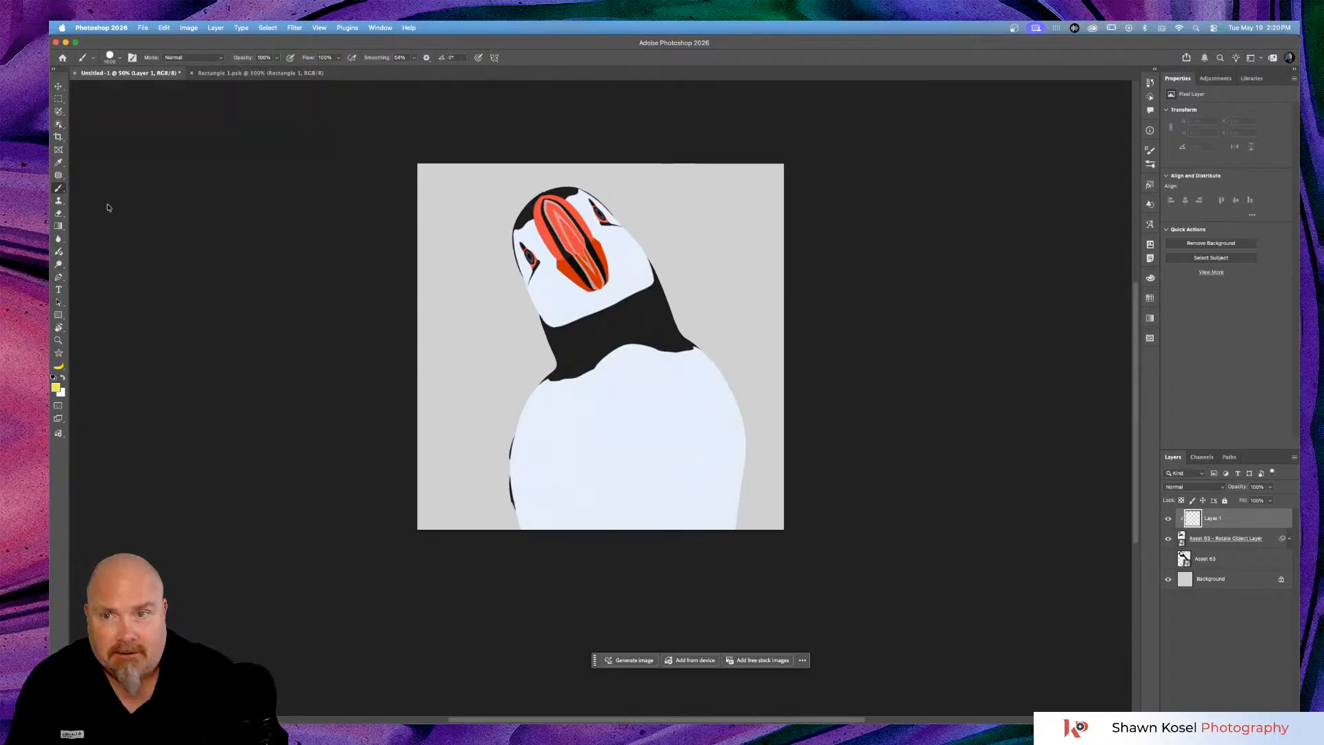
Shrink the brush to a fraction of the puffin's width and sample the pale body colour as the painting colour.
key(bracketleft)
key(bracketleft)
key(bracketleft)
key(bracketleft)
key(bracketleft)
key(bracketleft)
key(bracketleft)
key(bracketleft)
key(bracketleft)
key(bracketleft)
key(bracketleft)
key(bracketleft)
key(bracketleft)
key(bracketleft)
key(bracketleft)
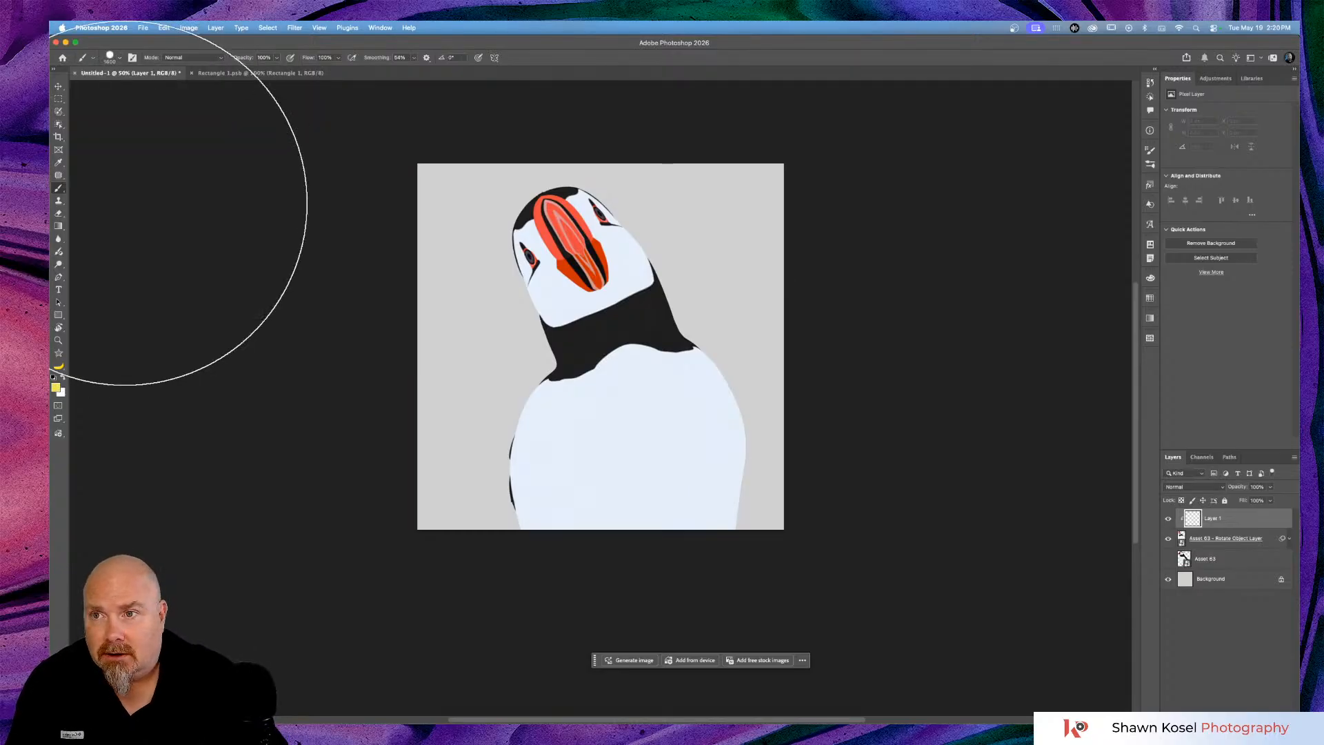
key(bracketright)
key(bracketright)
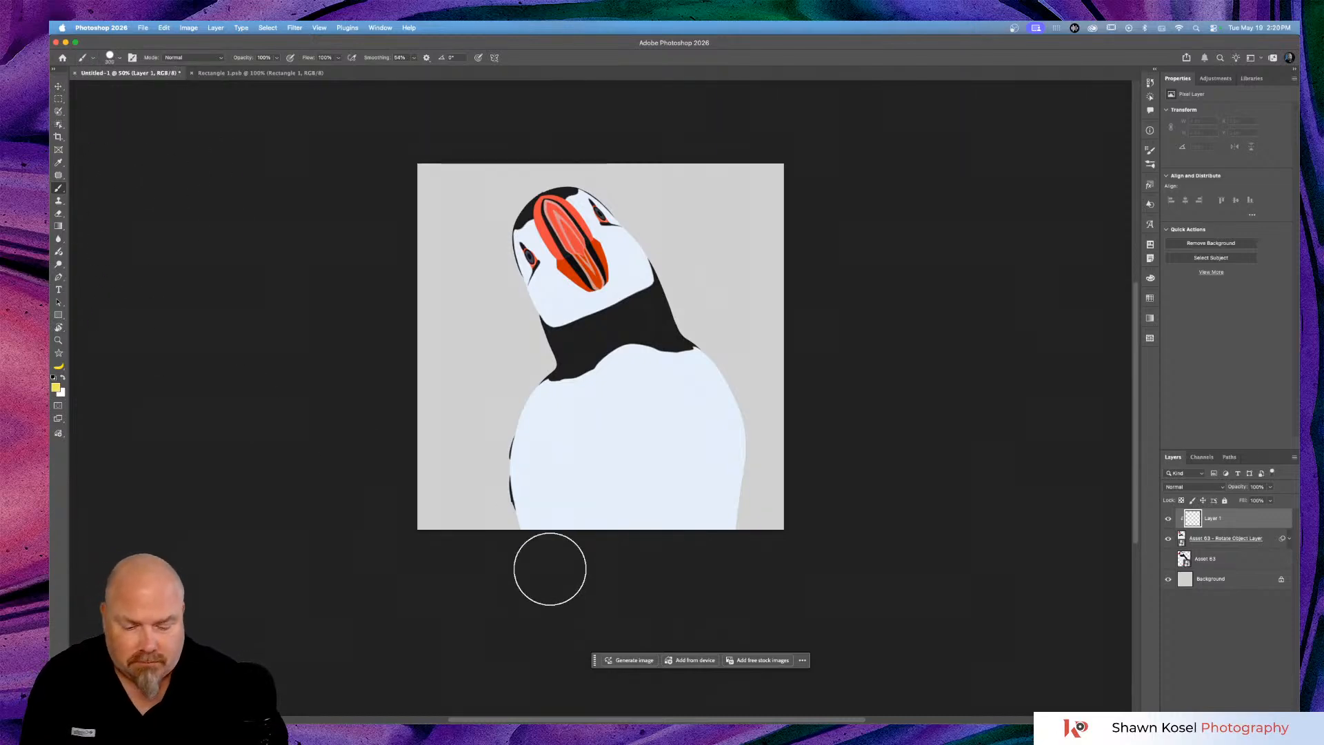
key(i)
click(566, 464)
key(b)
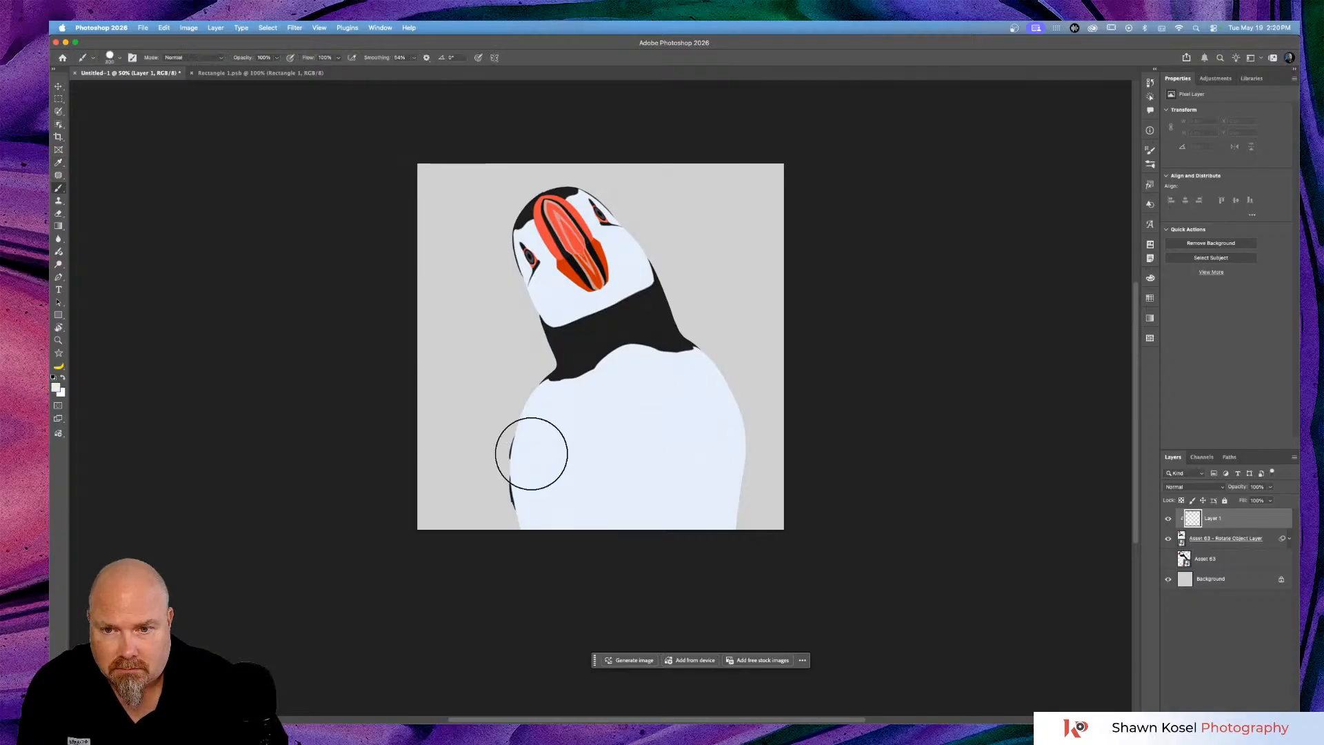
Paint over the upper dark sliver on the left edge of the puffin's body with a smaller brush in the pale body colour.
scroll(531, 453, up, 5)
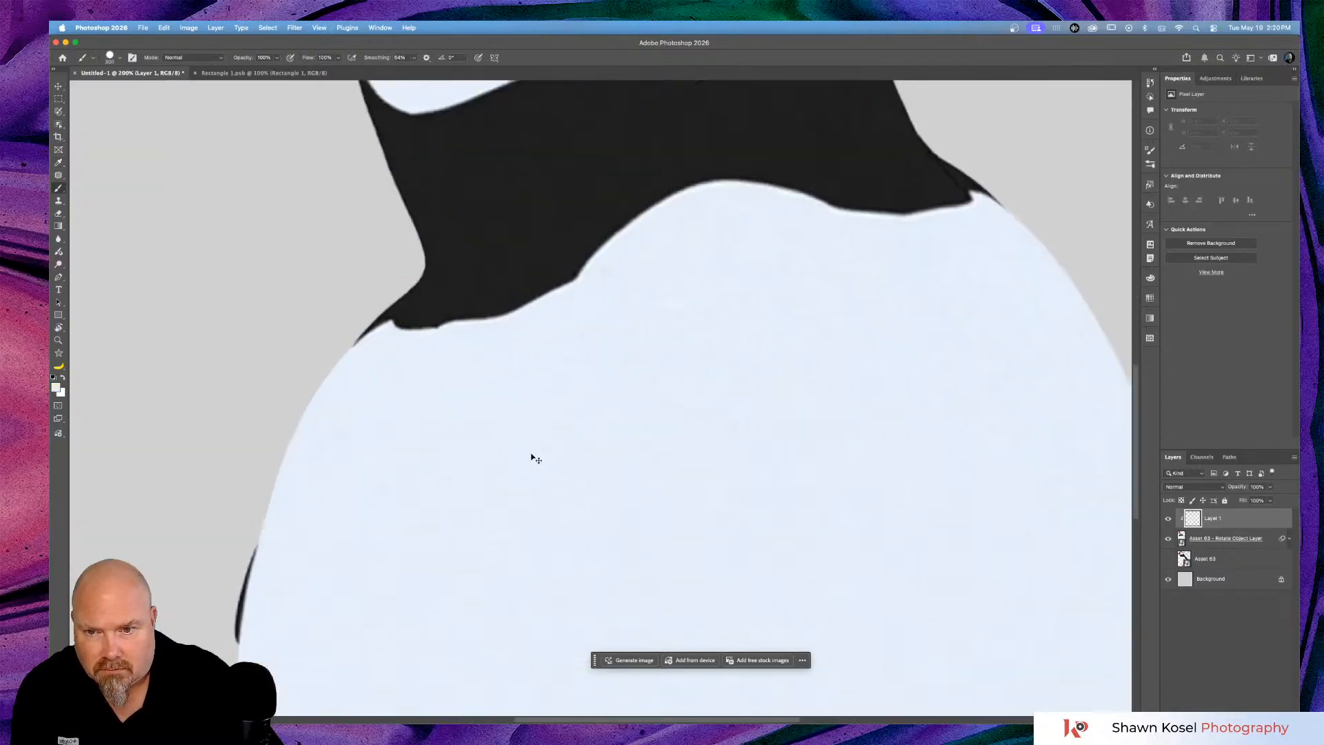
scroll(545, 410, left, 10)
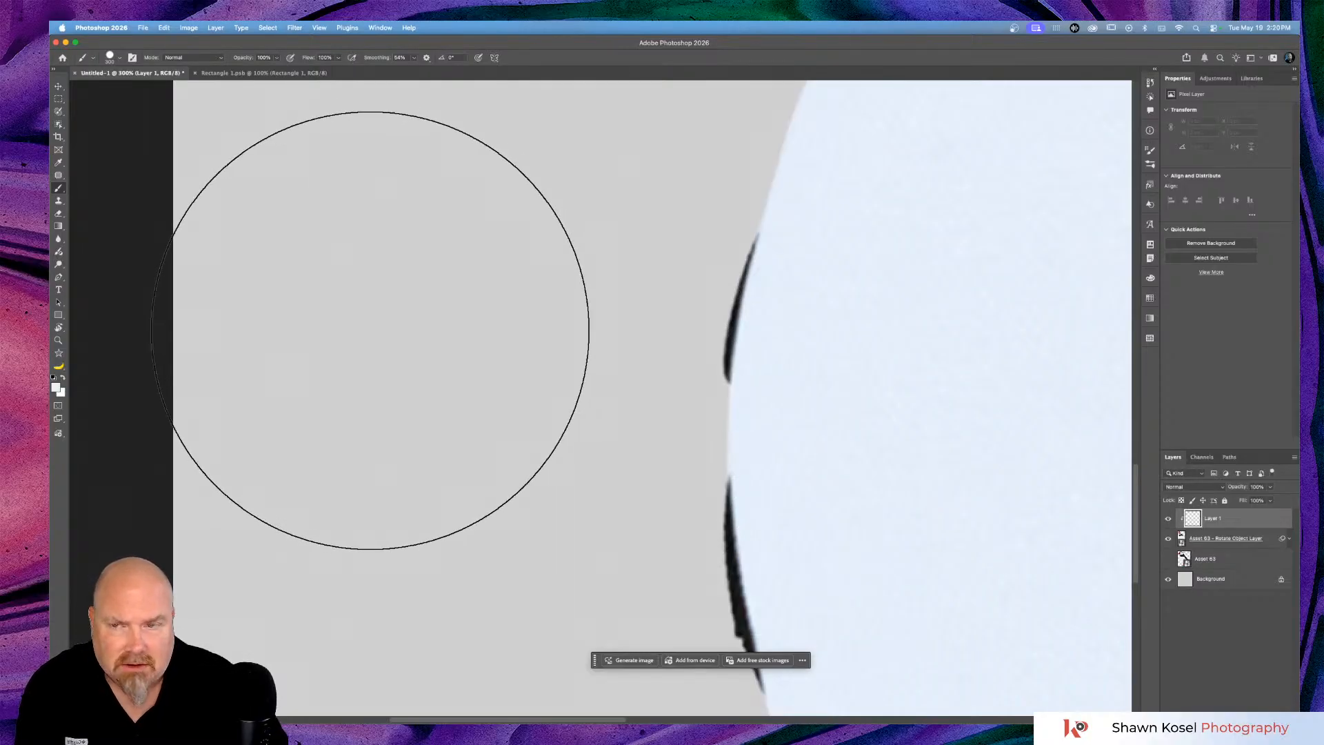
key(bracketleft)
key(bracketleft)
key(bracketleft)
key(bracketleft)
key(bracketleft)
key(bracketleft)
key(bracketleft)
key(bracketleft)
key(bracketleft)
key(bracketleft)
key(bracketleft)
key(bracketleft)
key(bracketleft)
key(bracketleft)
key(bracketleft)
key(bracketleft)
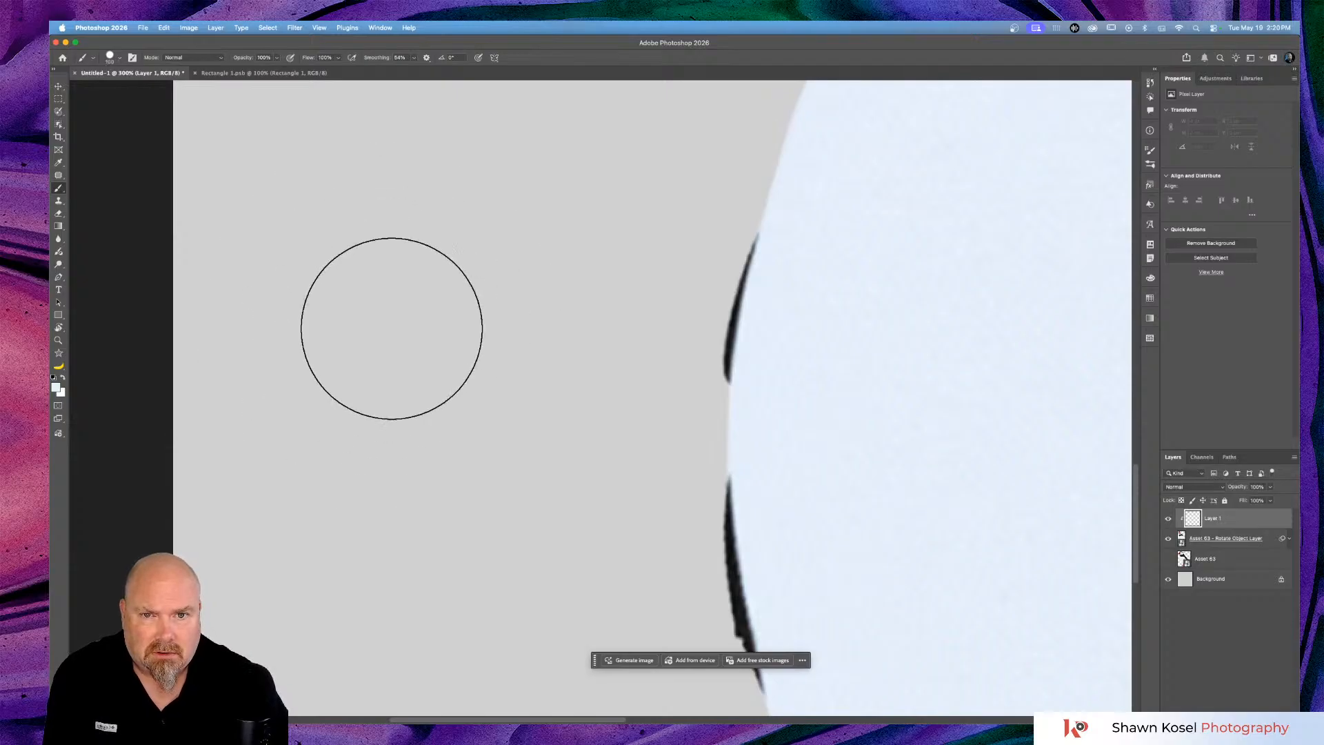
key(bracketleft)
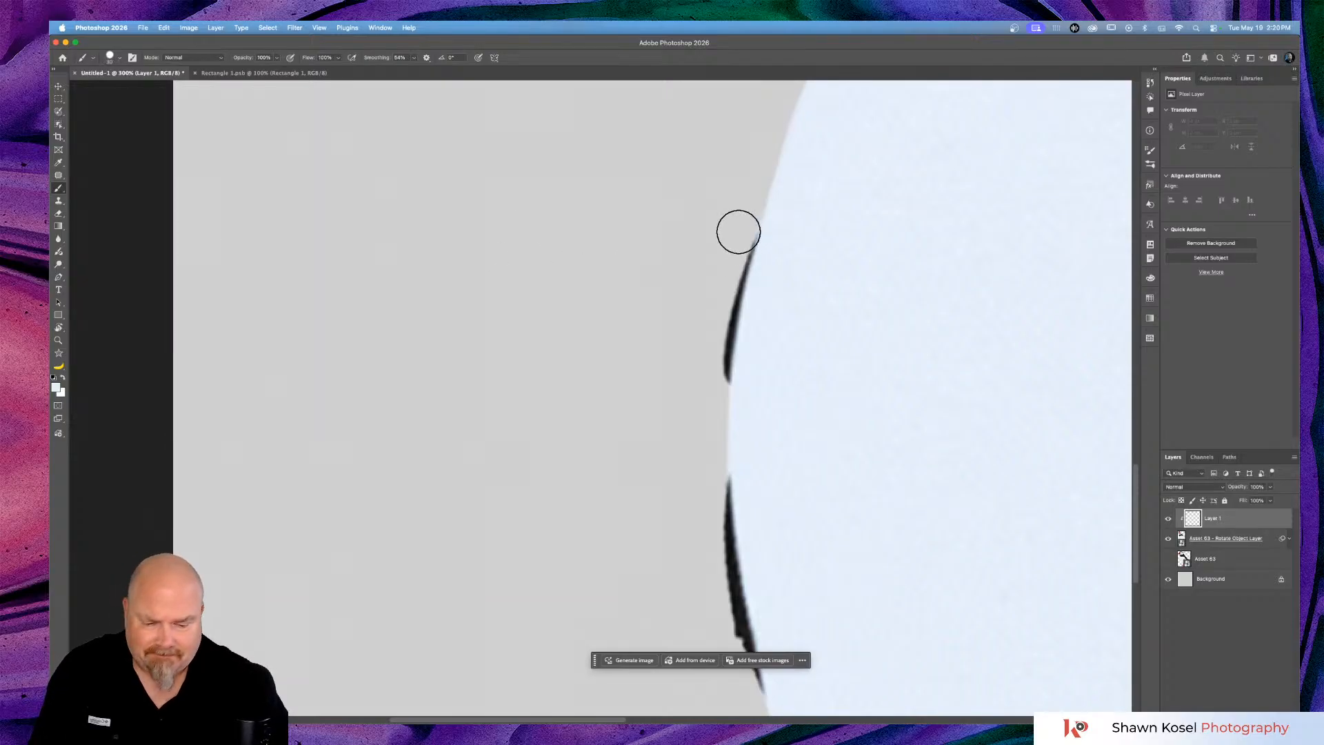
key(alt)
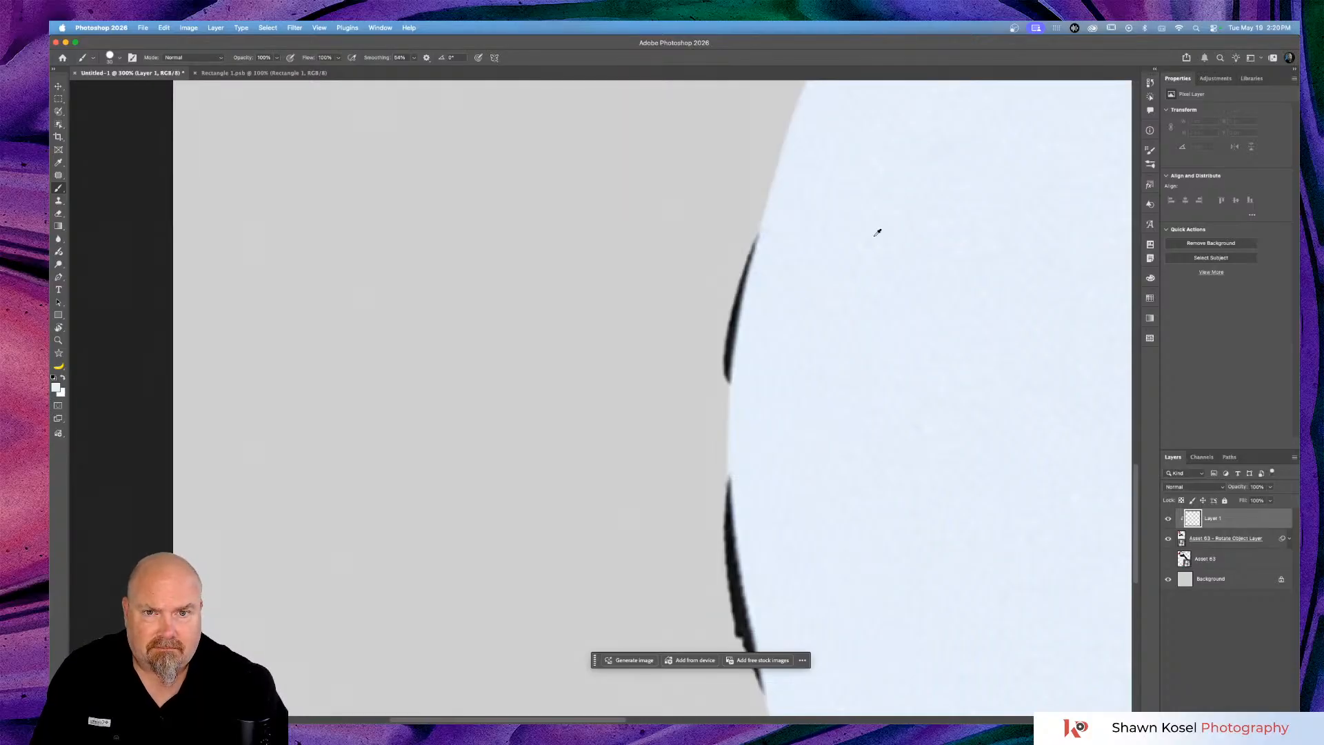
drag(740, 226, 713, 388)
scroll(691, 407, down, 3)
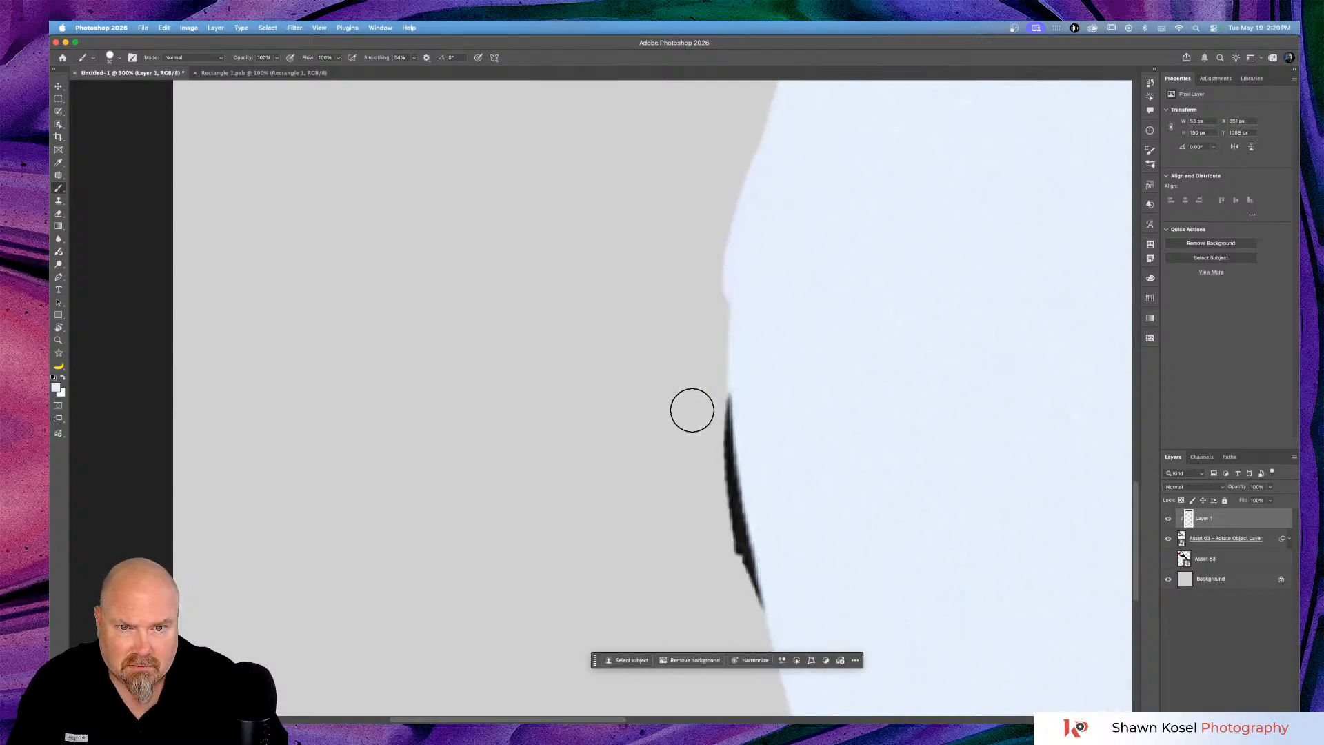
Paint over the black sliver along the puffin's lower body edge with the white brush and hide the Background layer.
scroll(692, 410, down, 3)
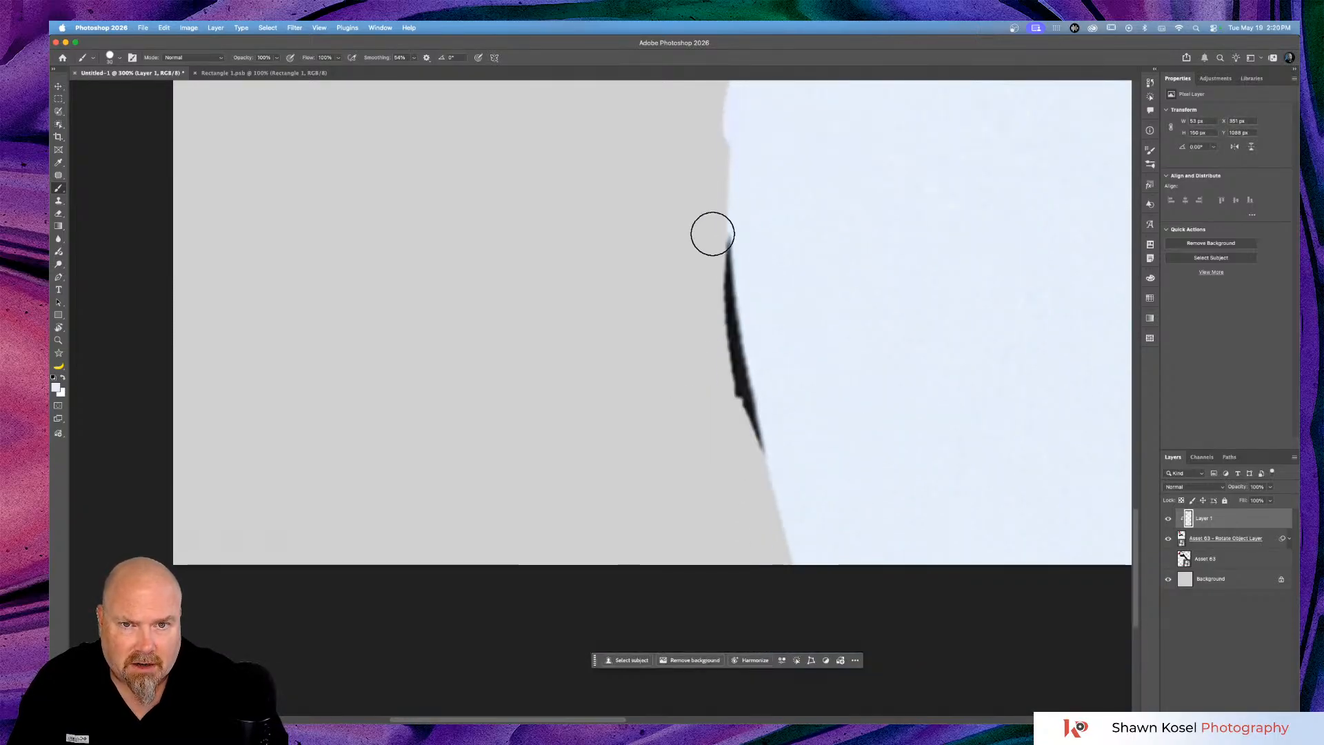
mouse_move(712, 234)
mouse_down()
mouse_move(717, 345)
mouse_move(720, 298)
mouse_move(751, 469)
mouse_up()
key(super+minus)
key(super+minus)
key(super+minus)
key(super+minus)
key(super+minus)
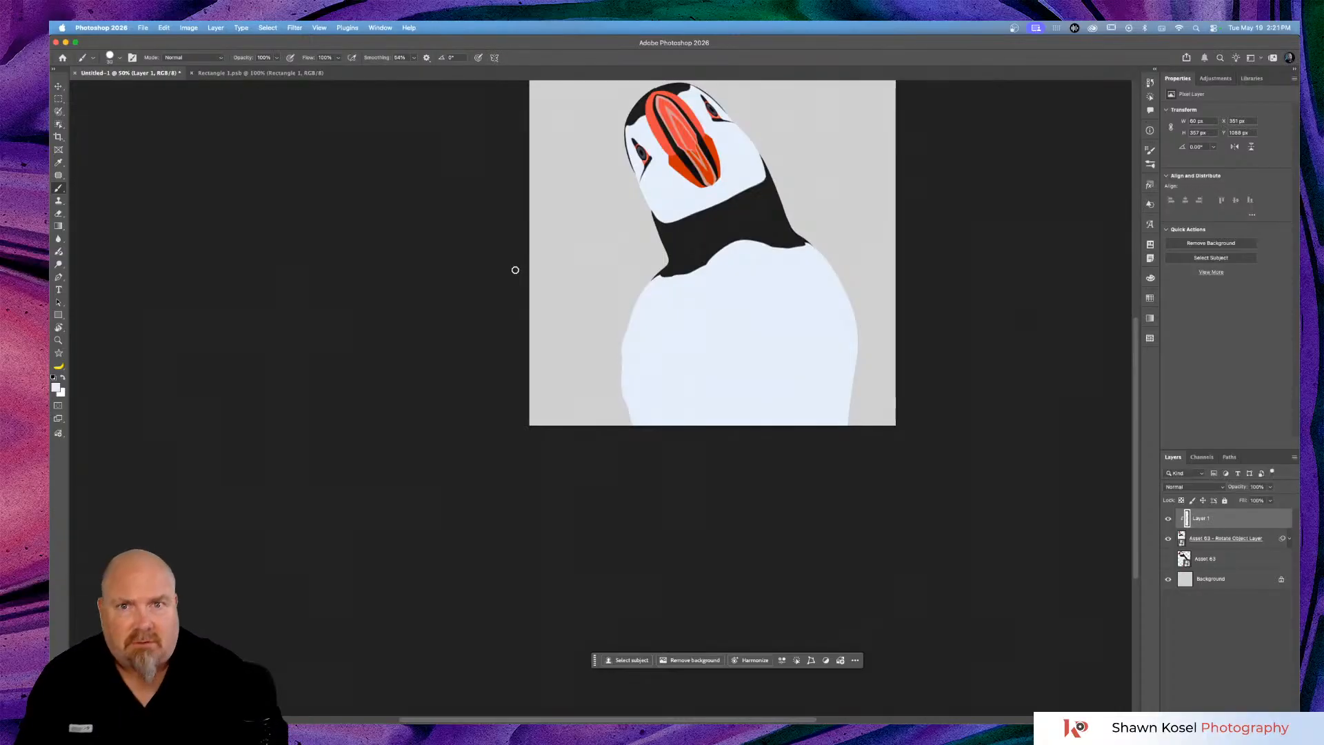
scroll(309, 106, up, 3)
scroll(309, 107, right, 3)
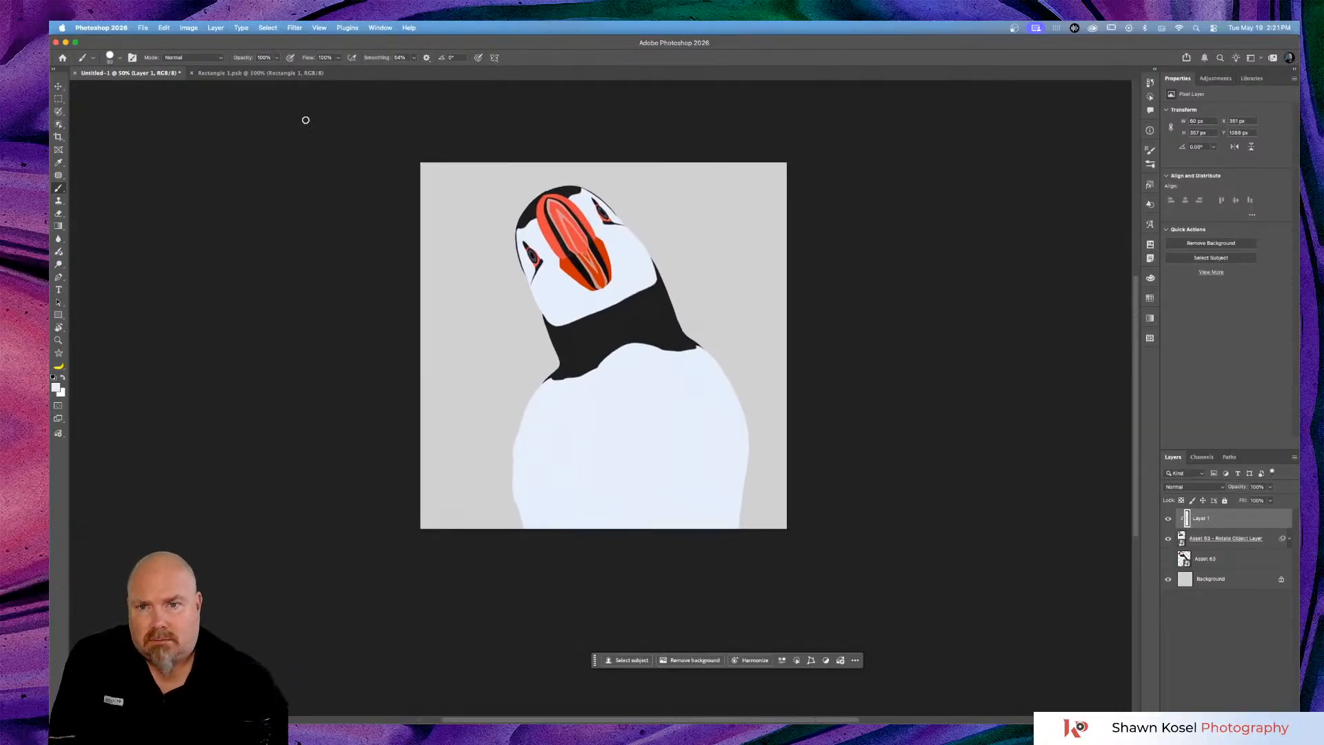
click(1169, 581)
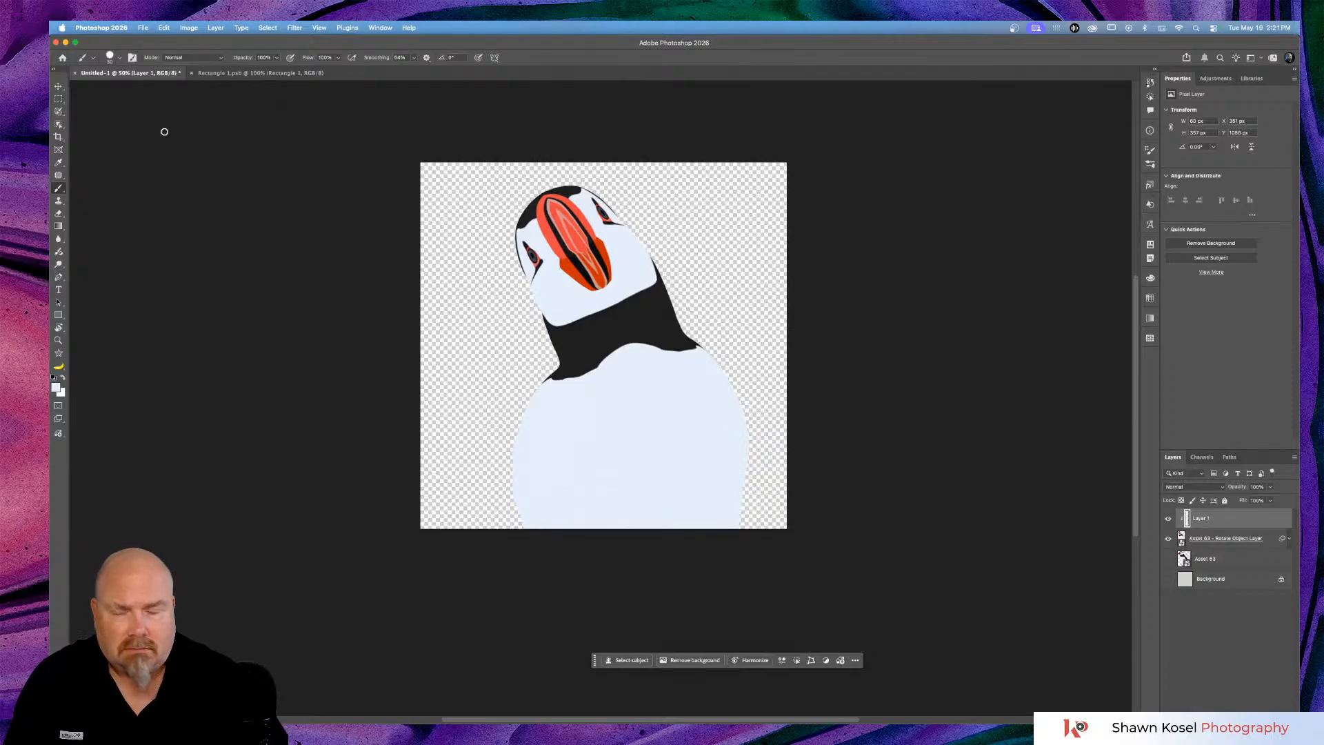
click(141, 28)
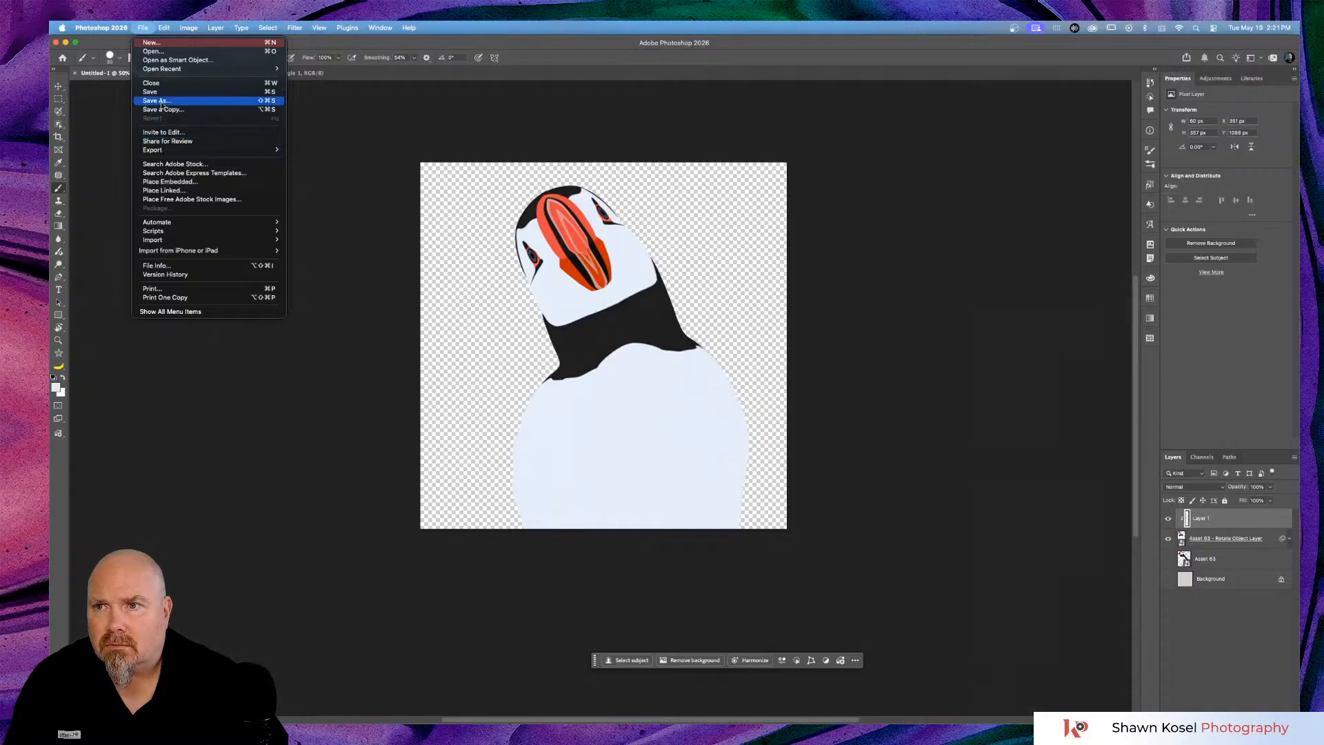
click(161, 102)
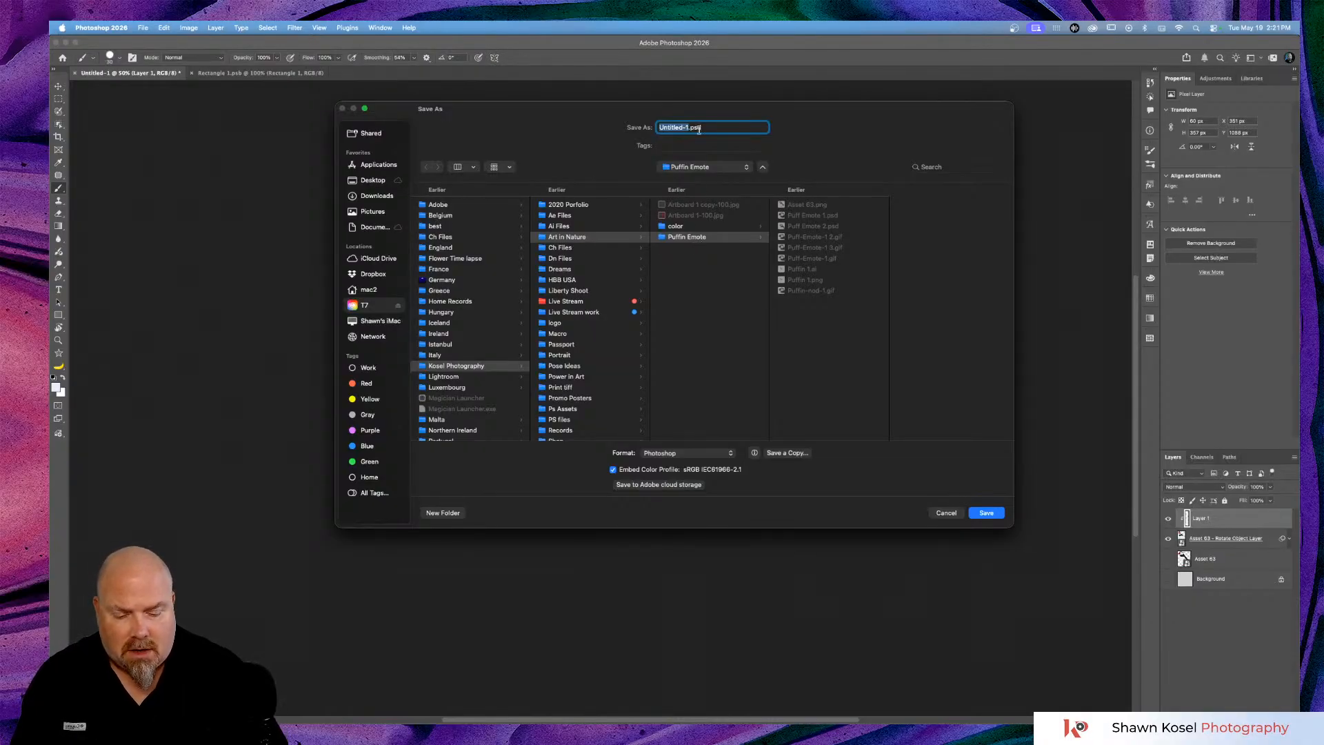
text(L)
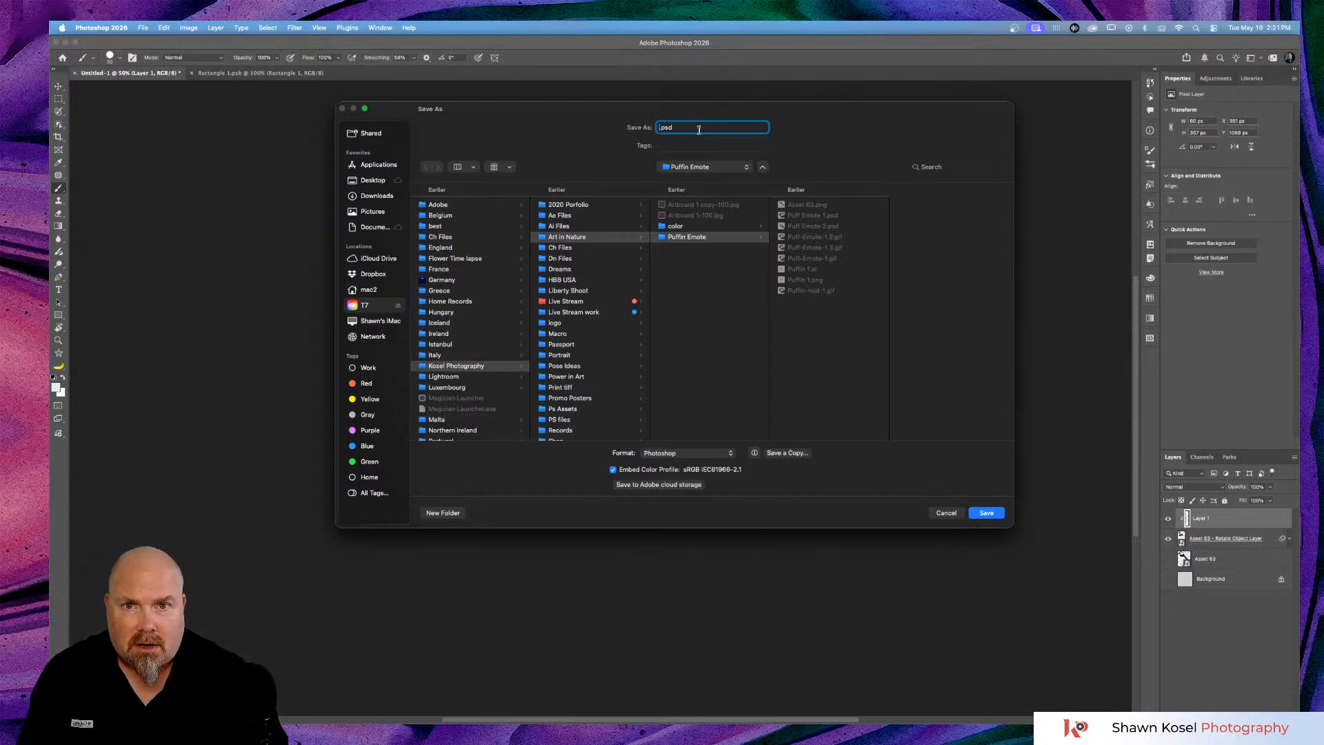
text(He)
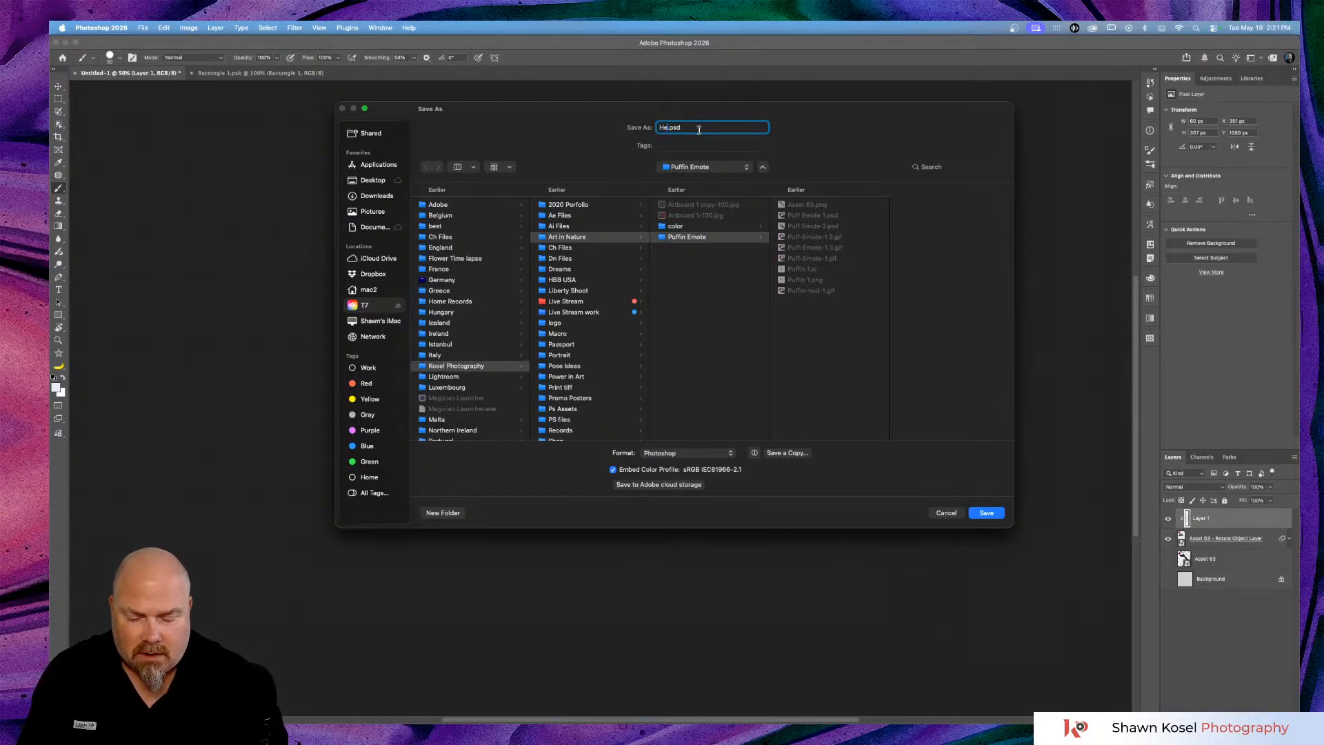
text(adcock)
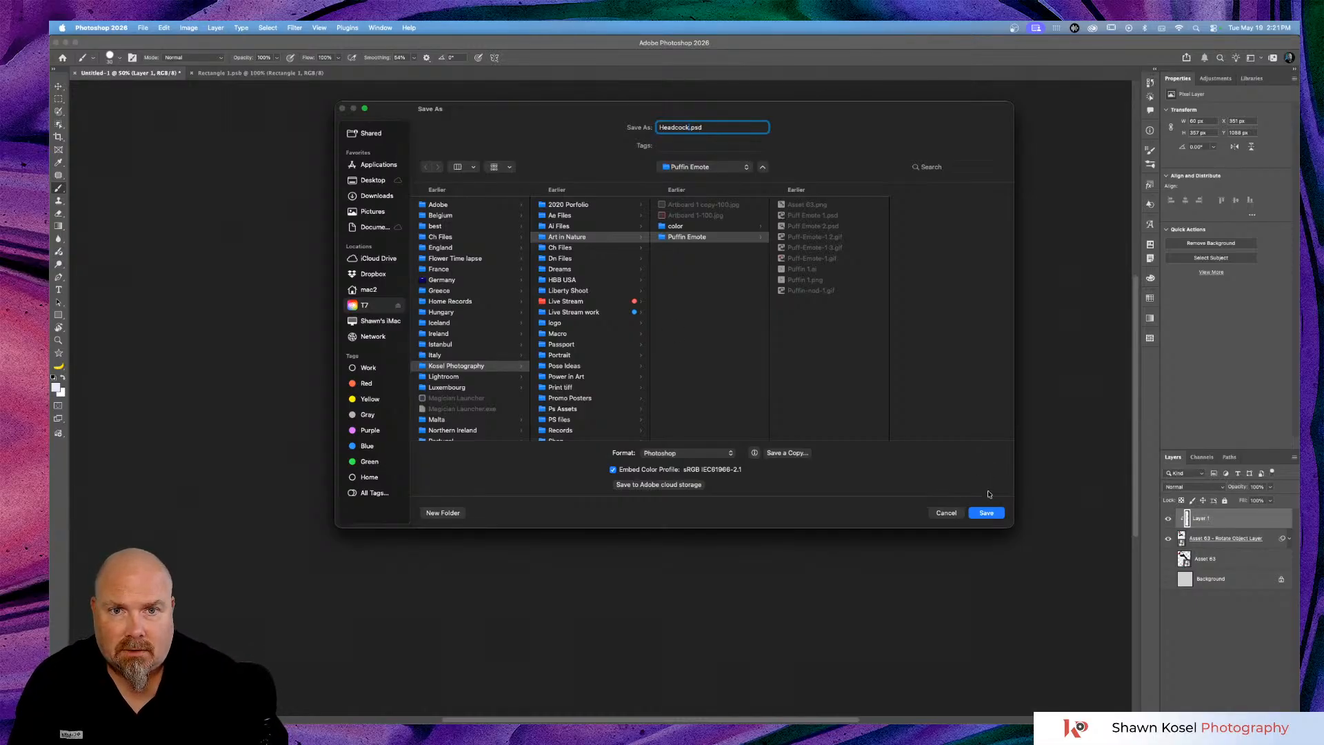
click(710, 454)
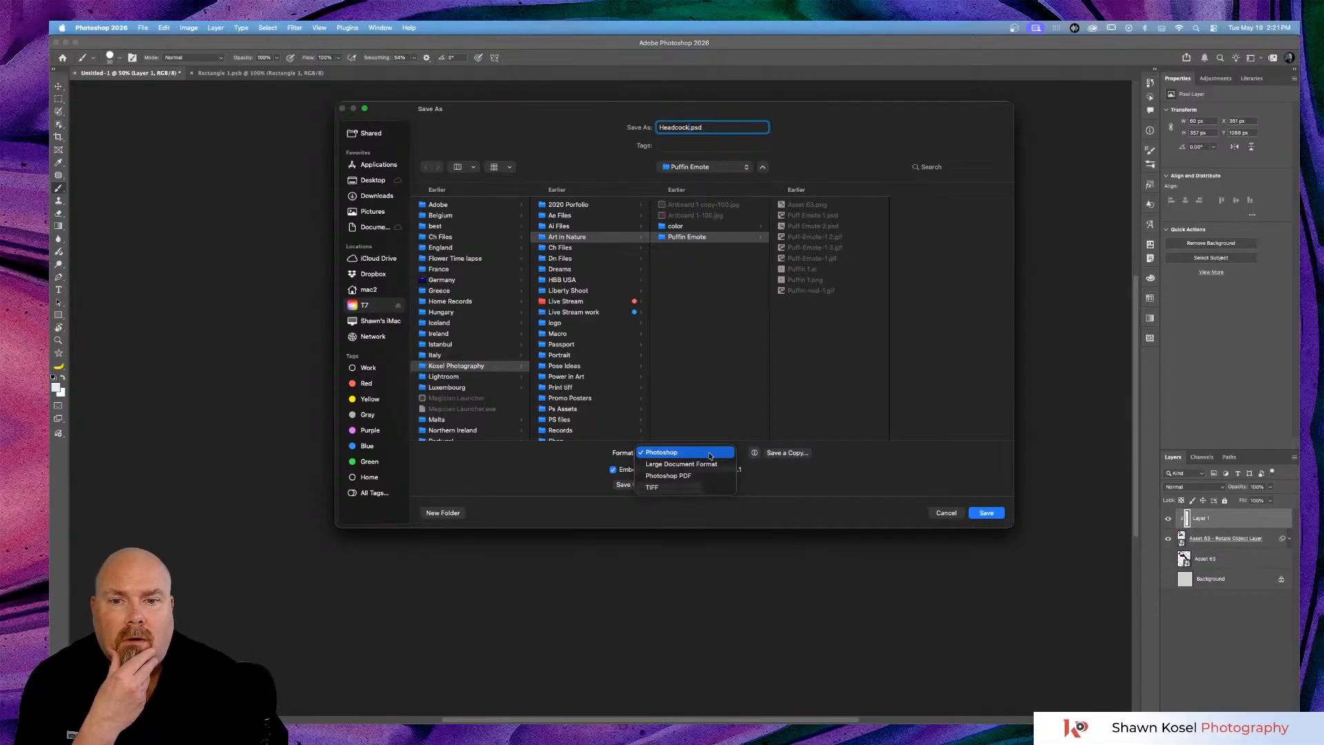
click(710, 453)
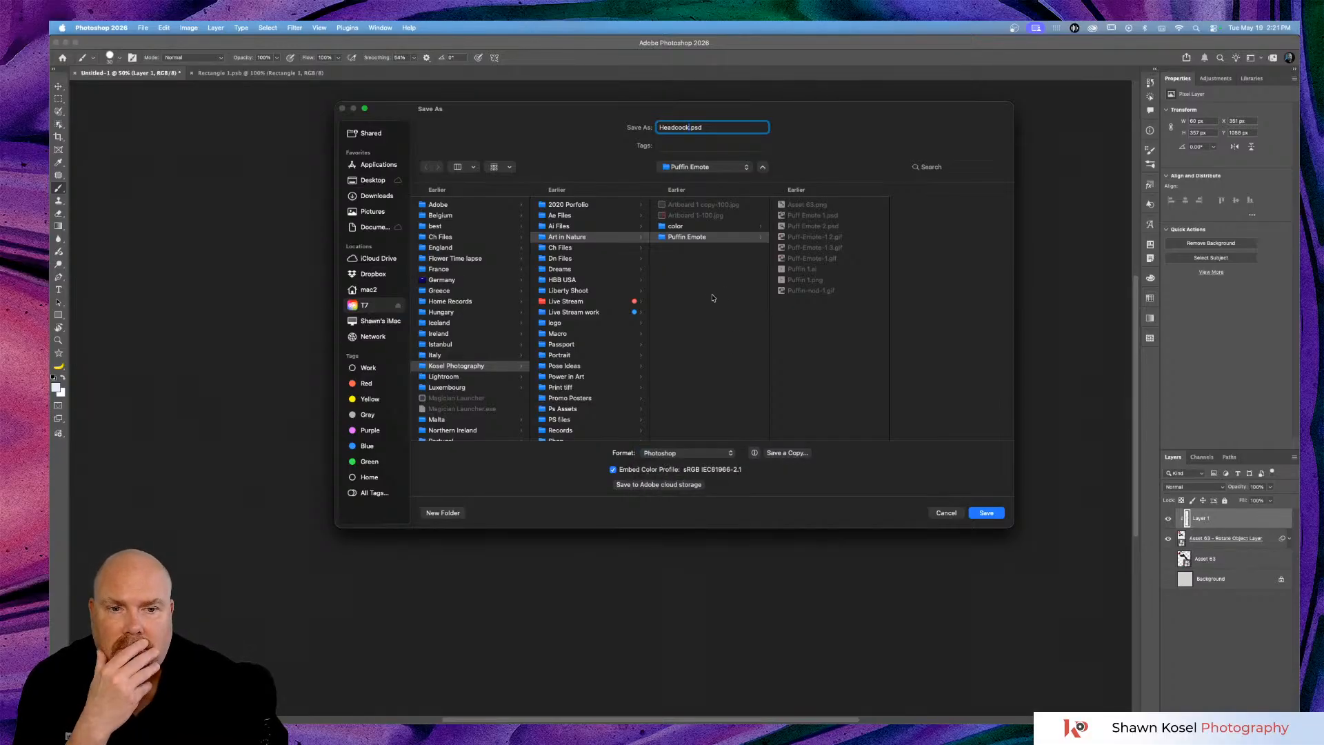
click(945, 512)
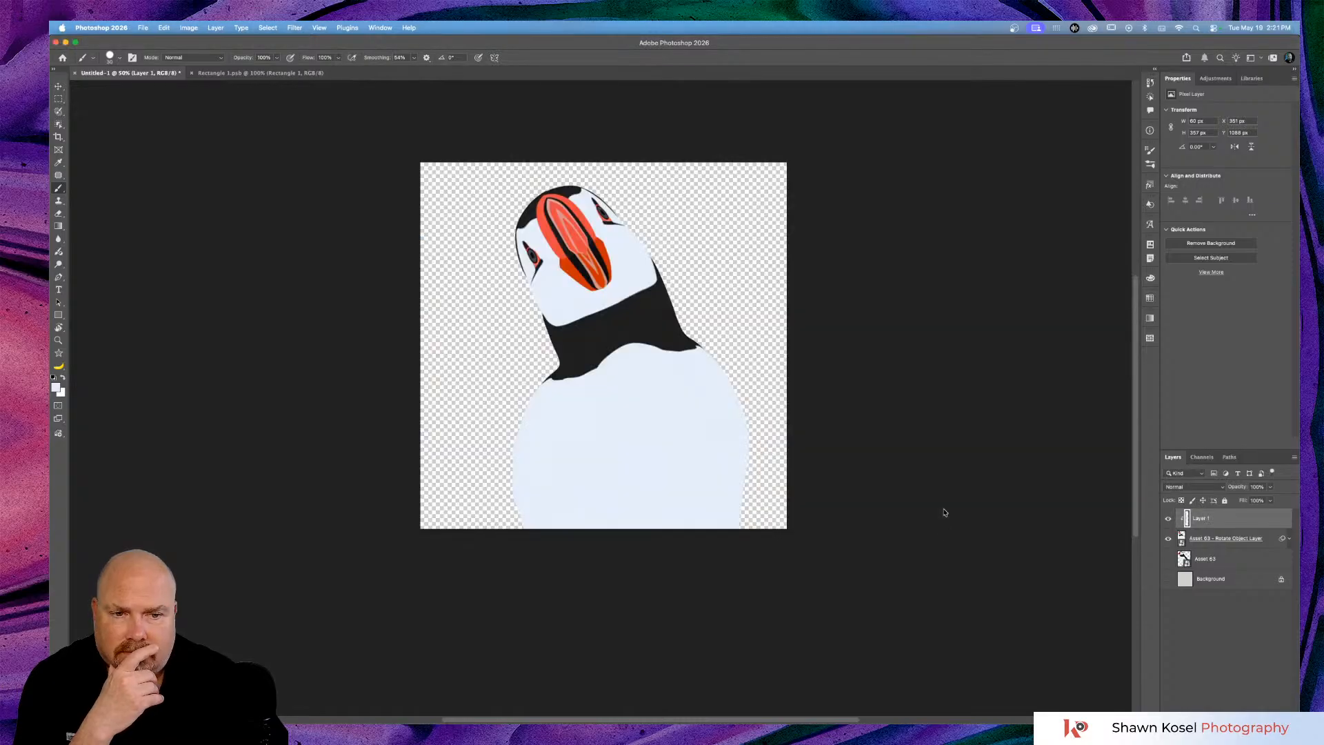
Save the document in Photoshop format as "puffin 3.psd" in the Puffin Emote folder.
click(141, 28)
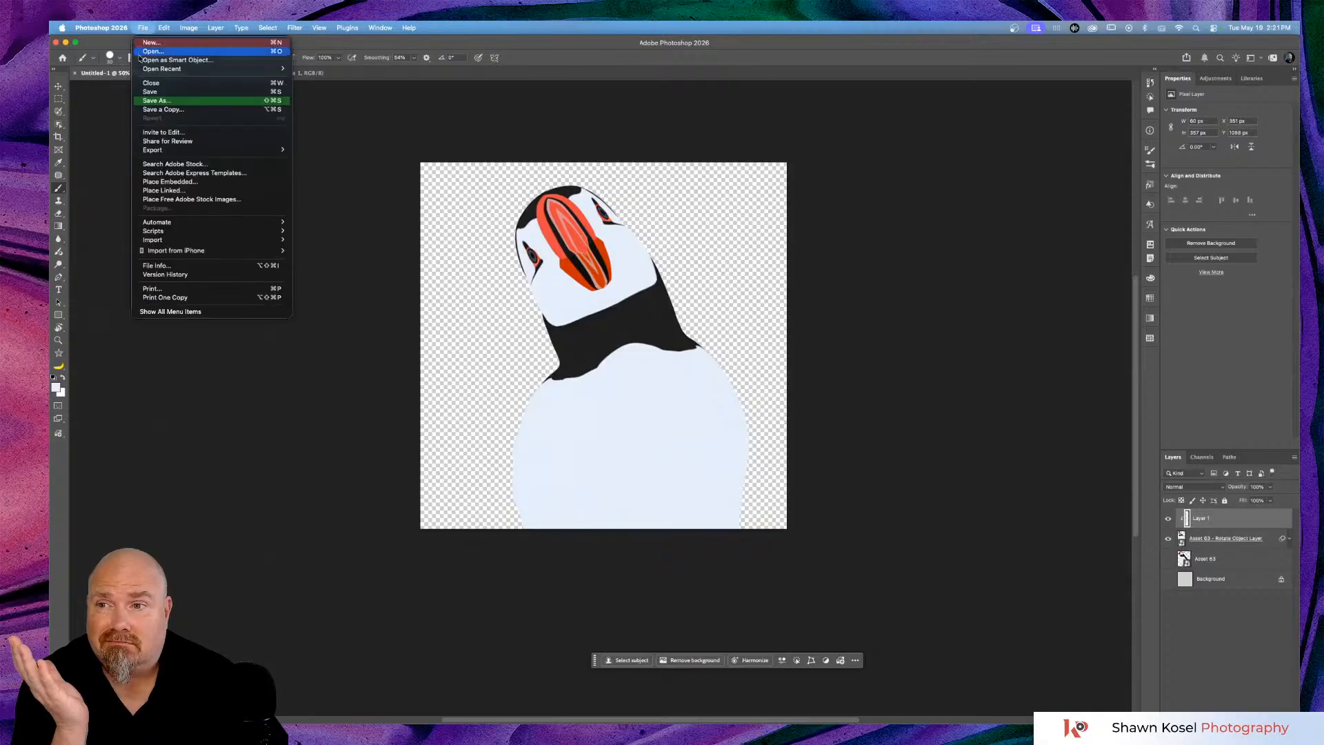
click(182, 101)
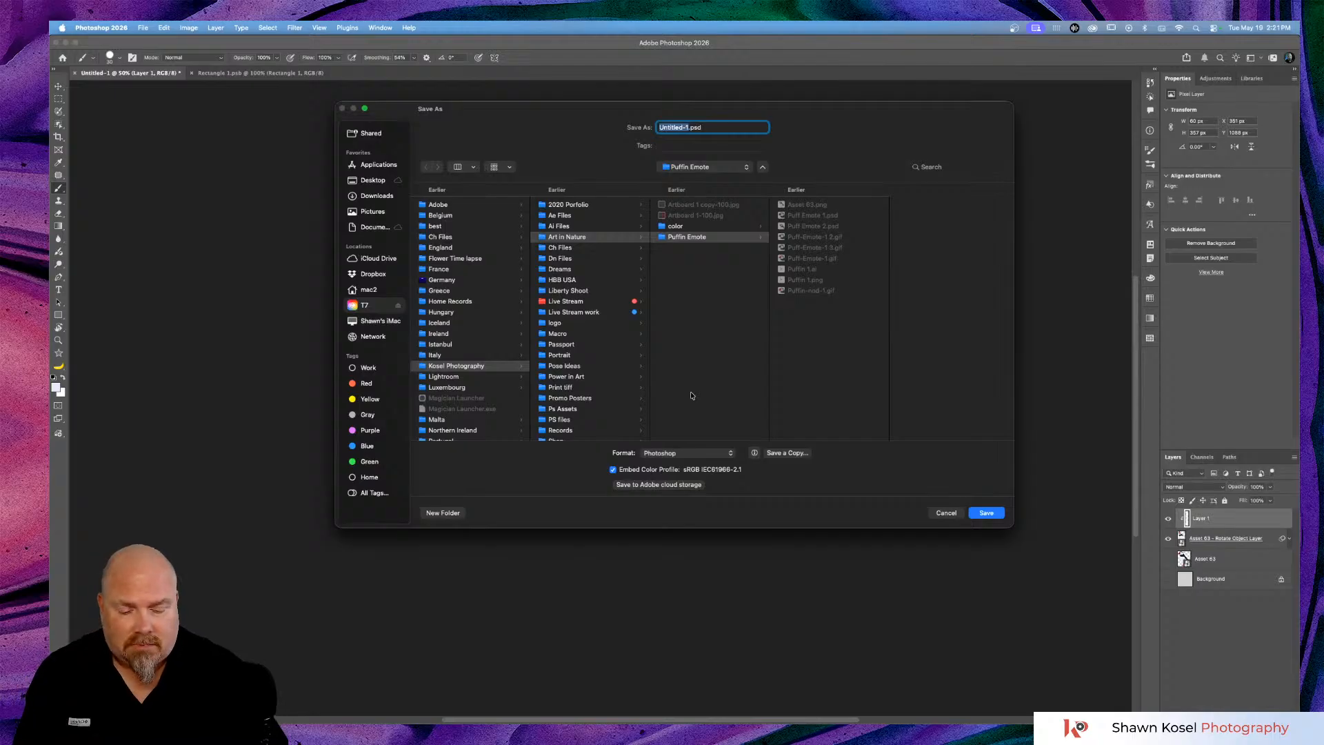
text(p)
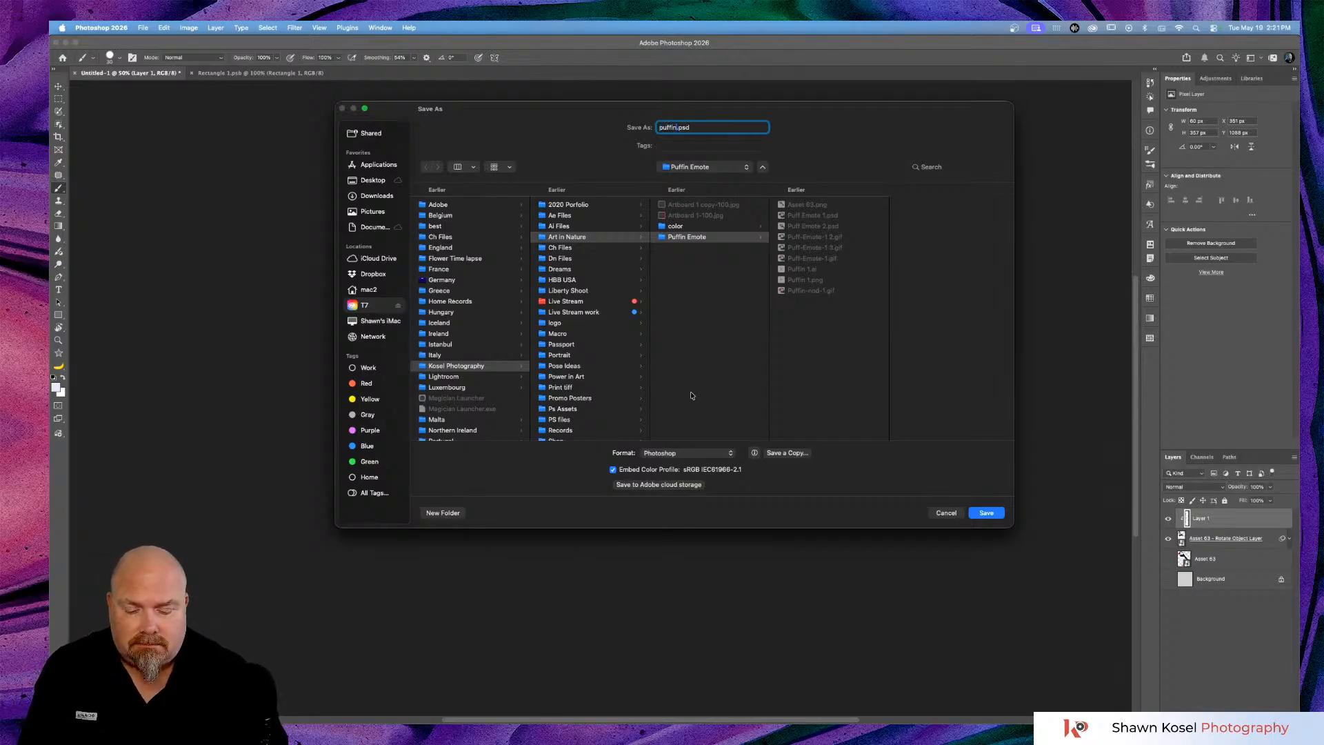
text(uffin 3)
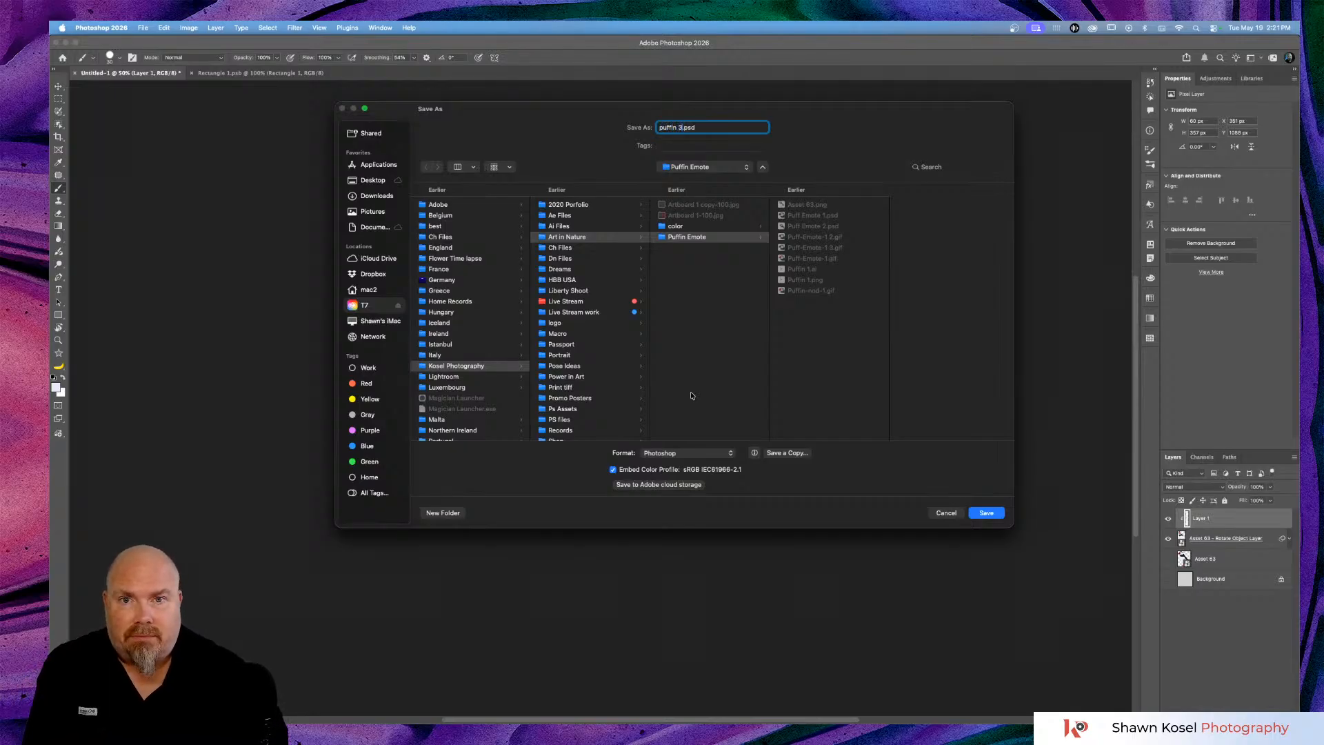
click(1001, 513)
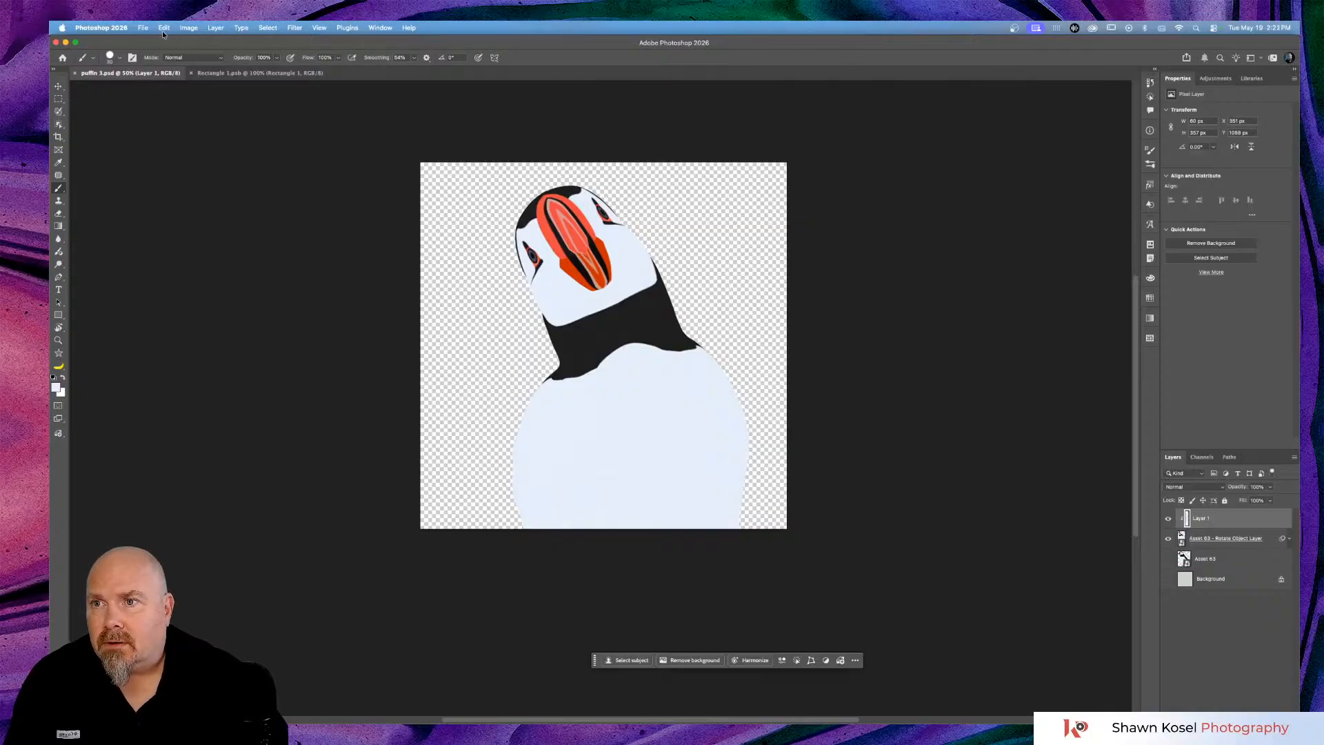
Start an Export As of the puffin document and choose PNG as the file format.
click(143, 29)
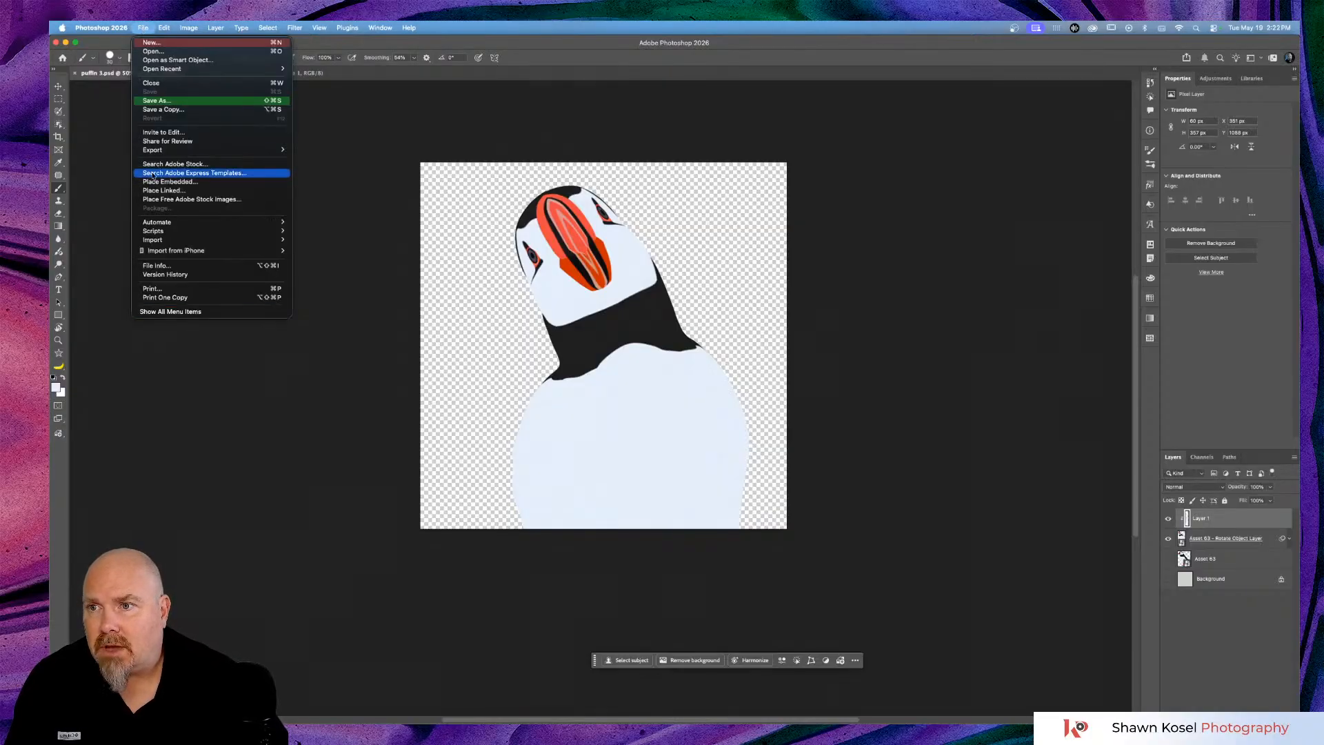
mouse_move(220, 150)
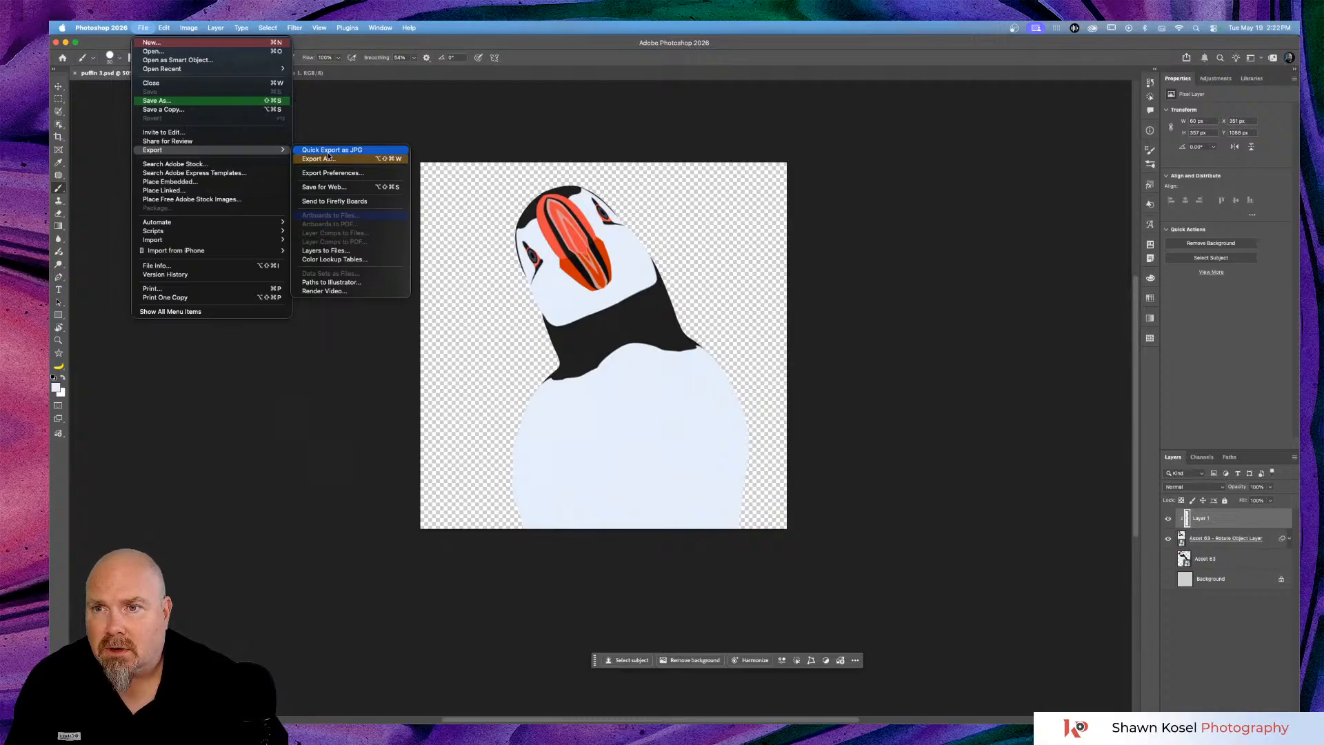
click(328, 158)
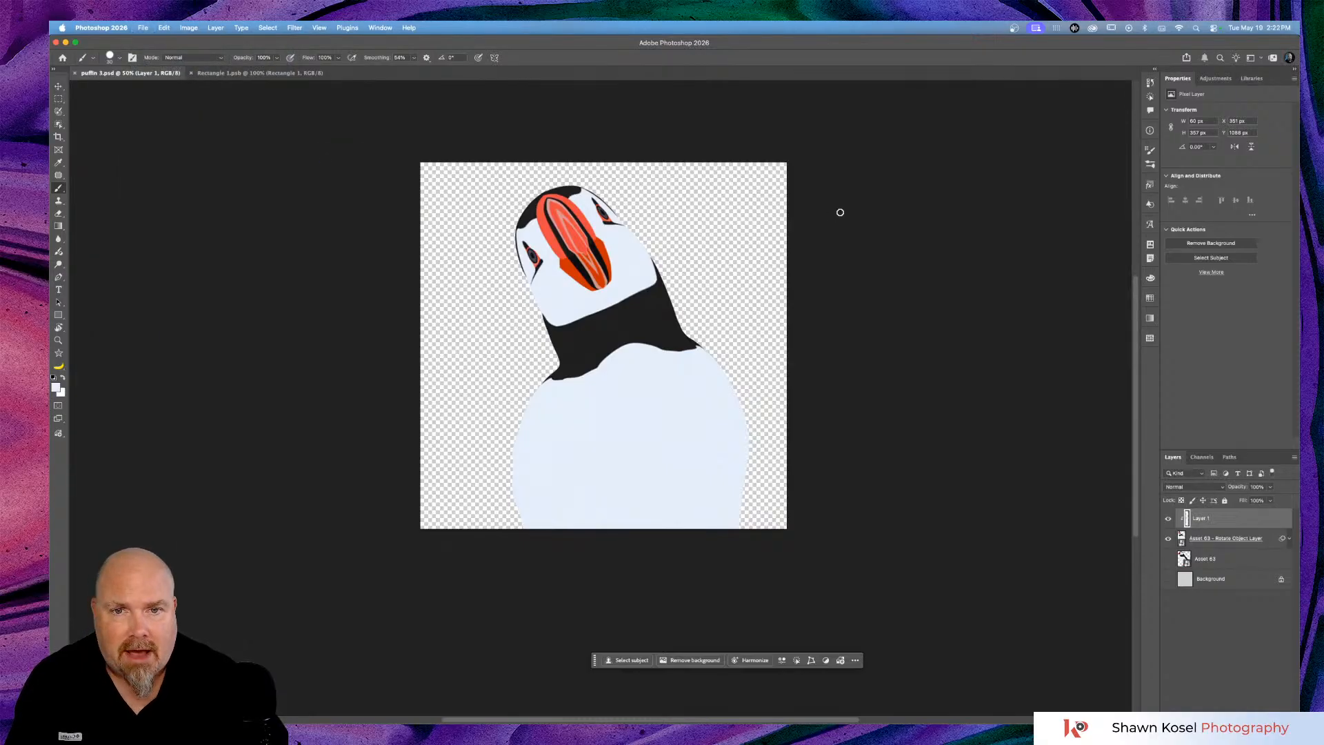
click(896, 198)
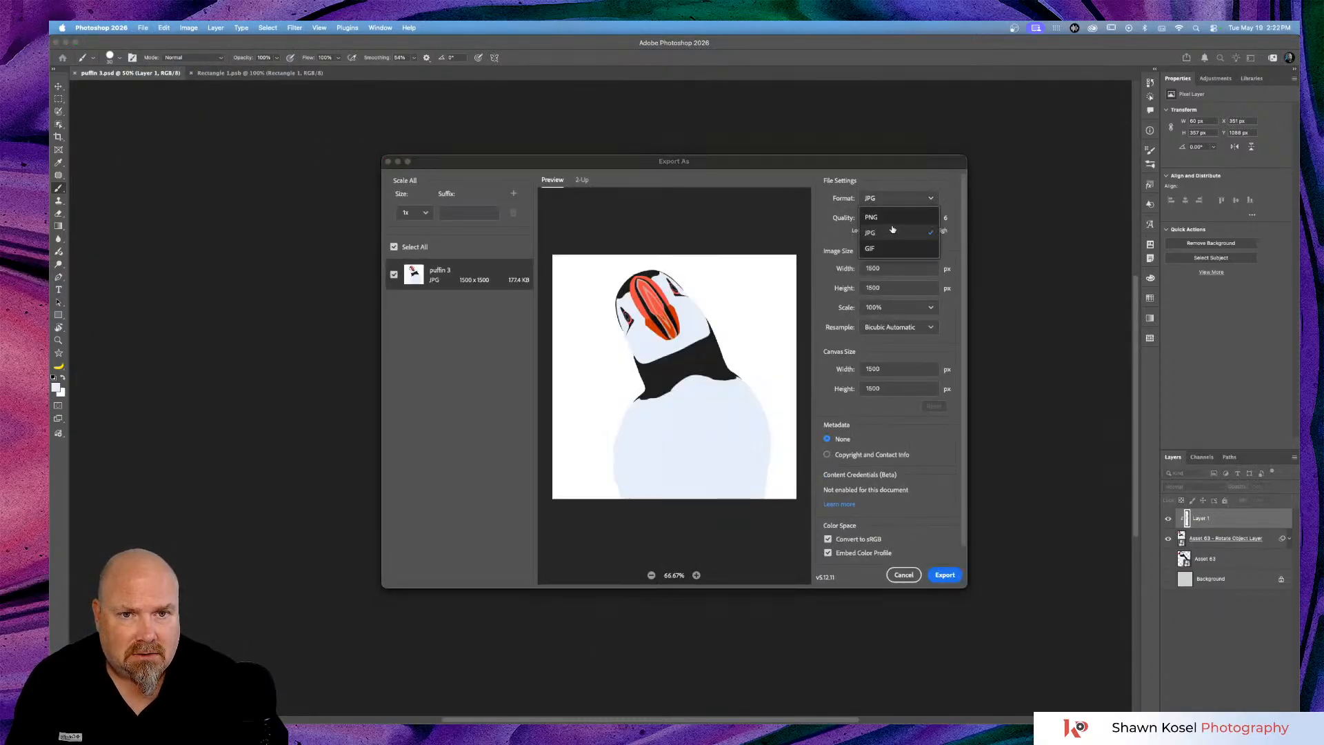
click(892, 215)
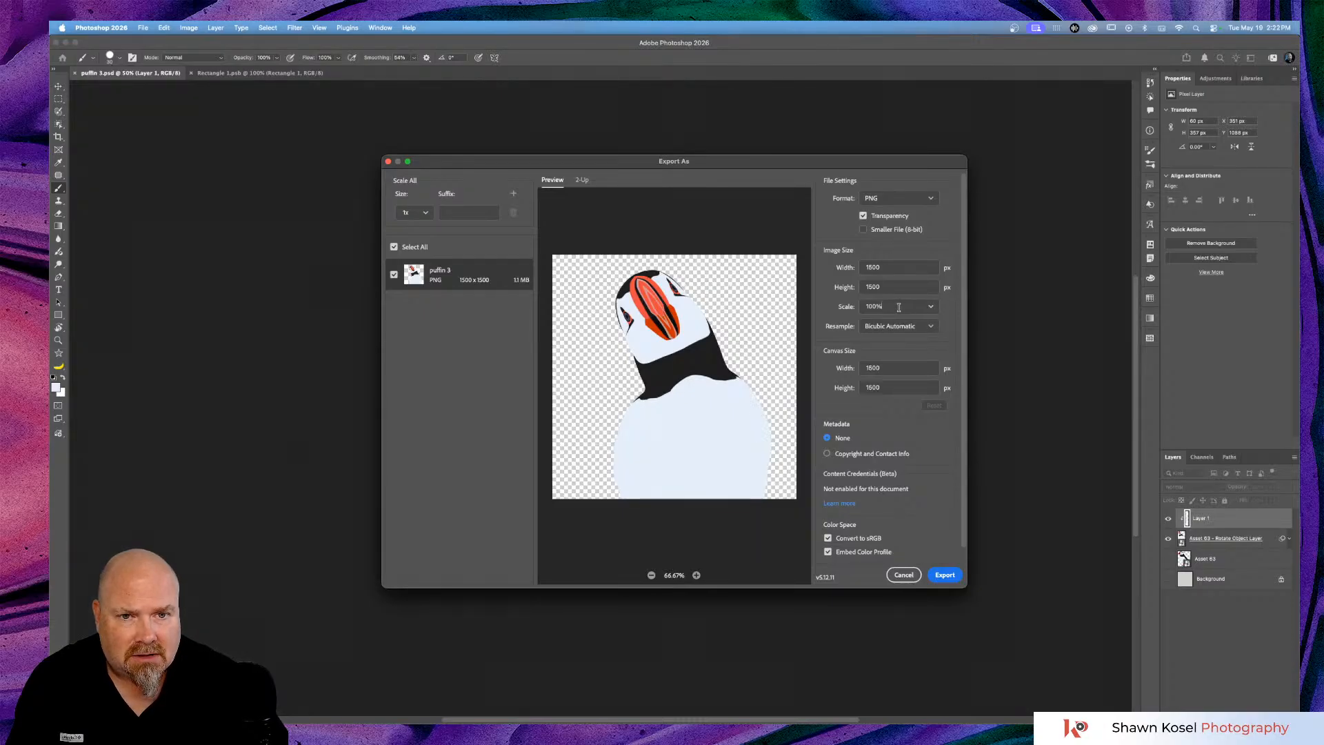
Set the export image scale to 80%.
click(837, 305)
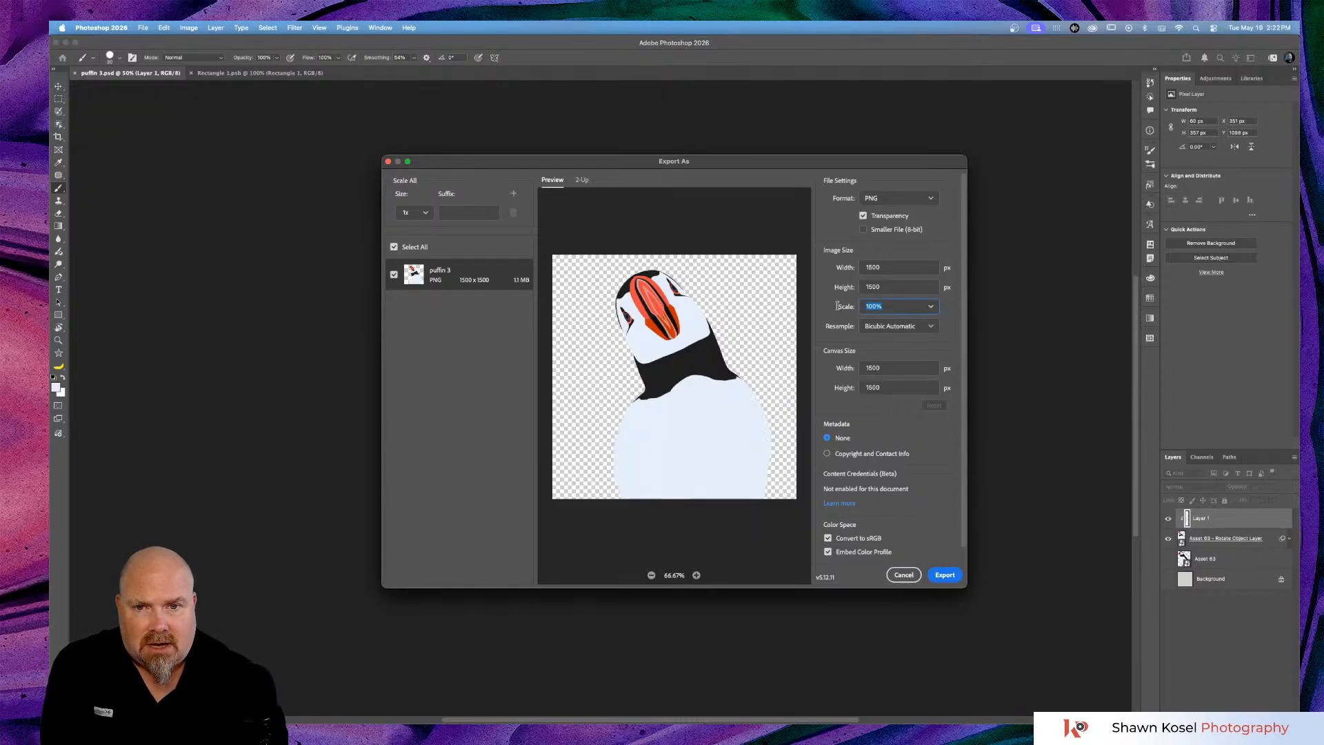
text(9)
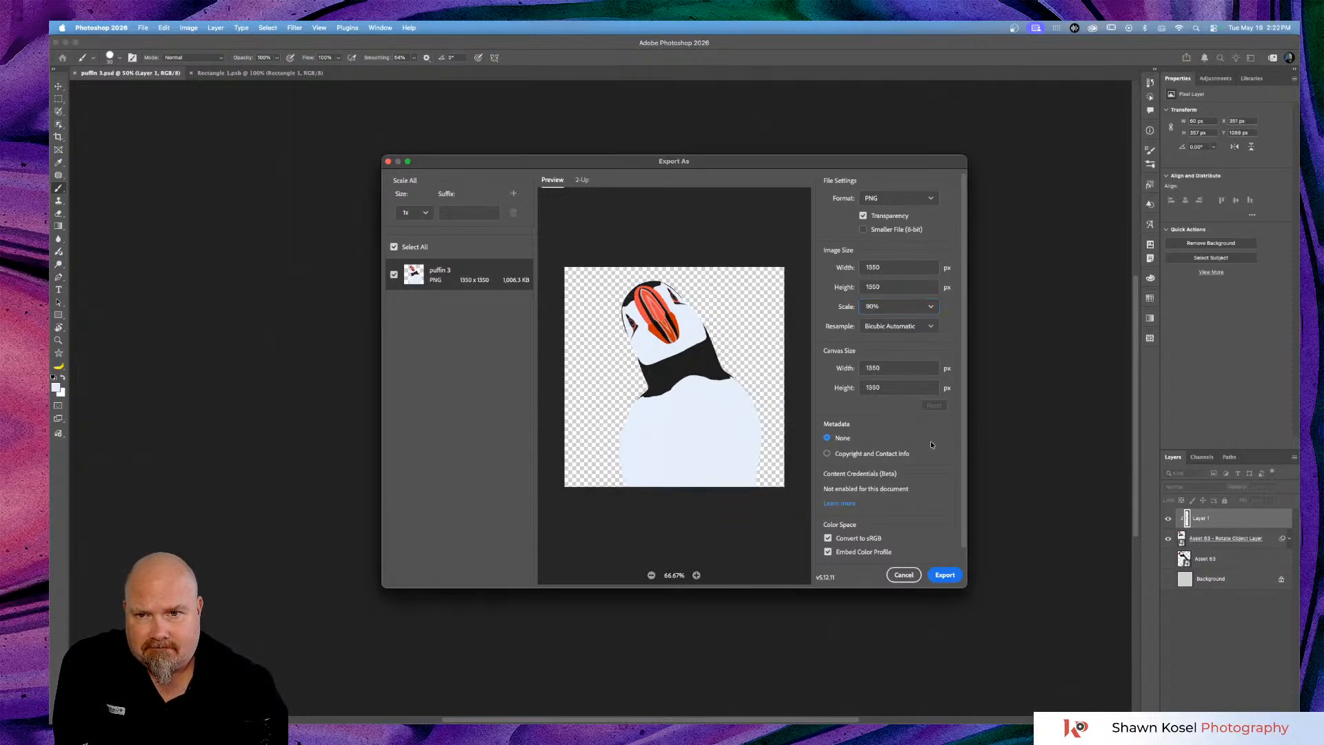
click(929, 444)
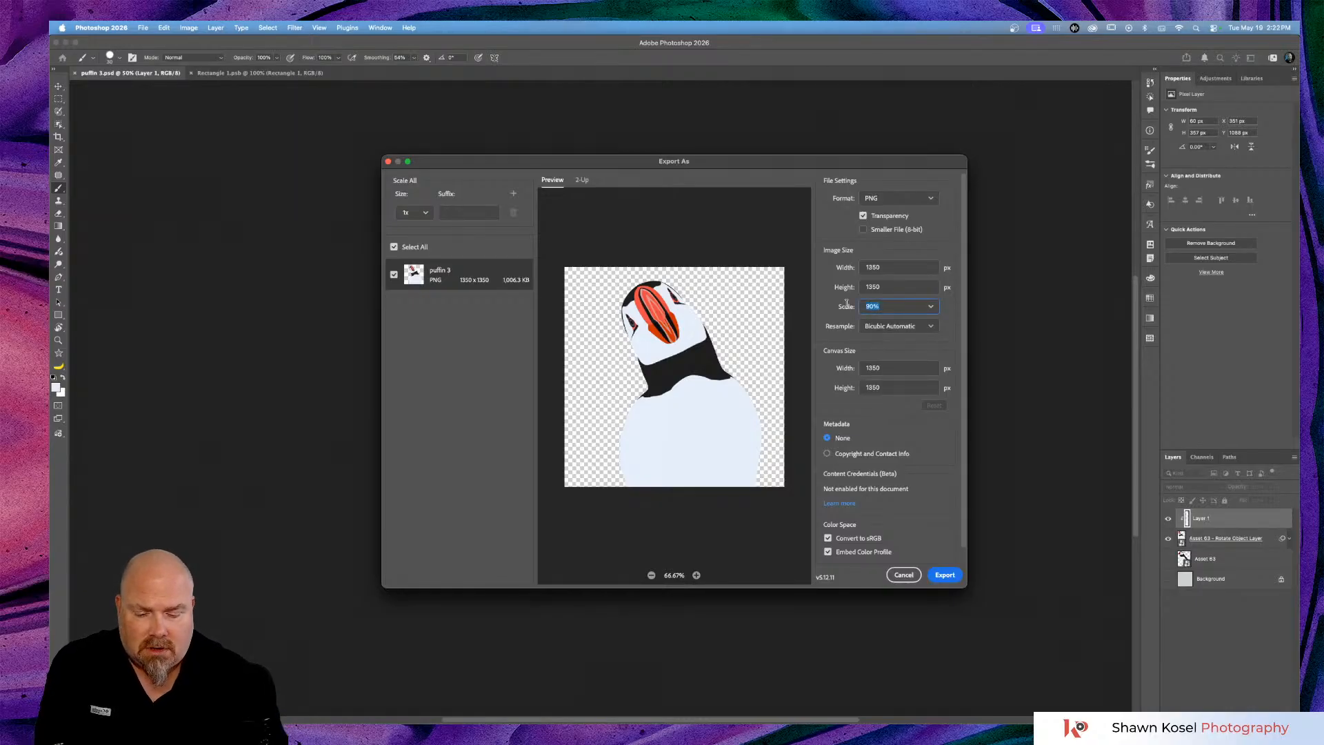
text(80)
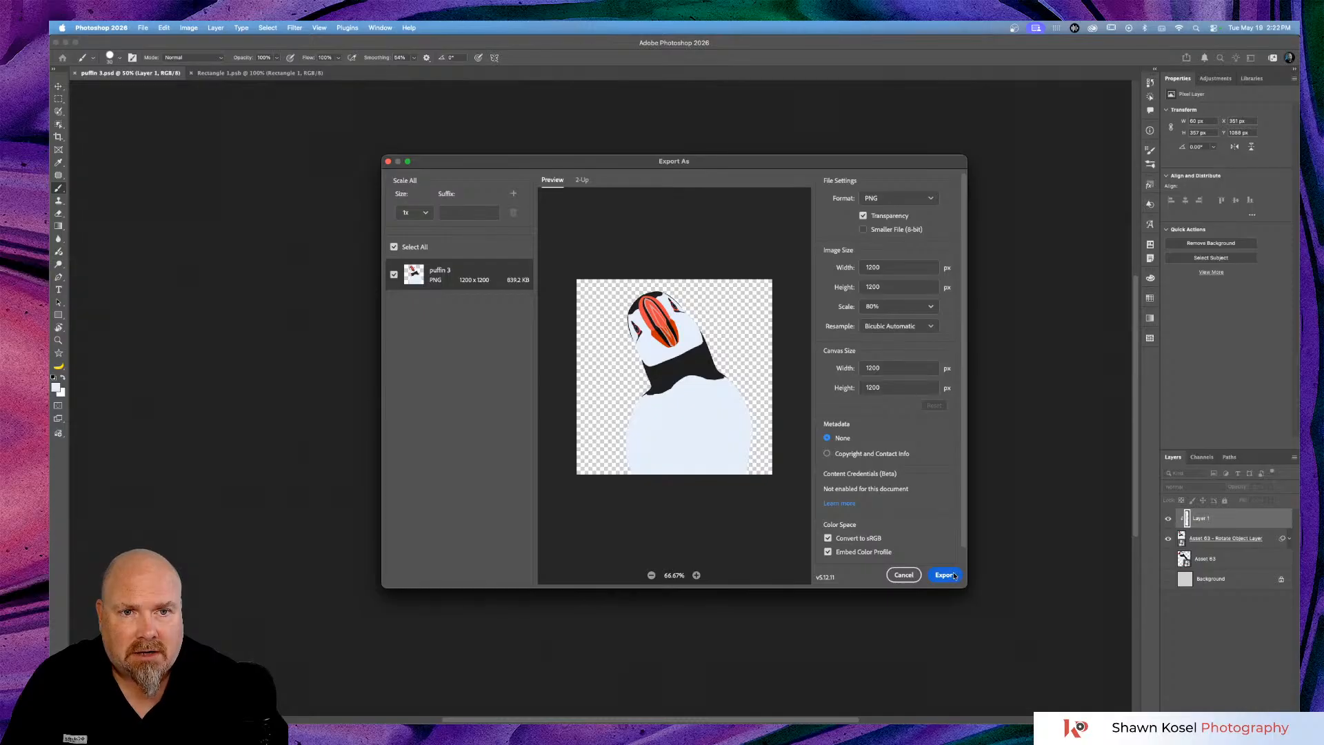
Export the image to the Desktop as "puffin 3.png".
click(944, 575)
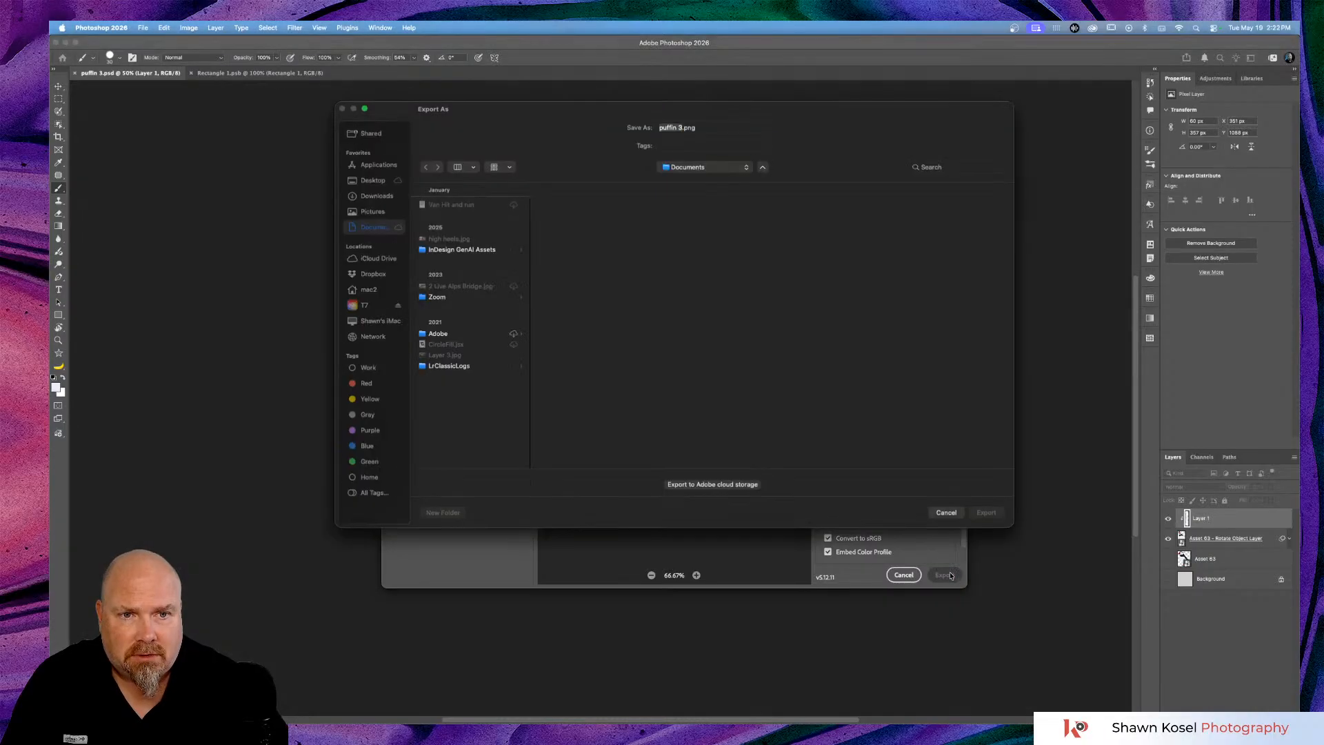
click(373, 180)
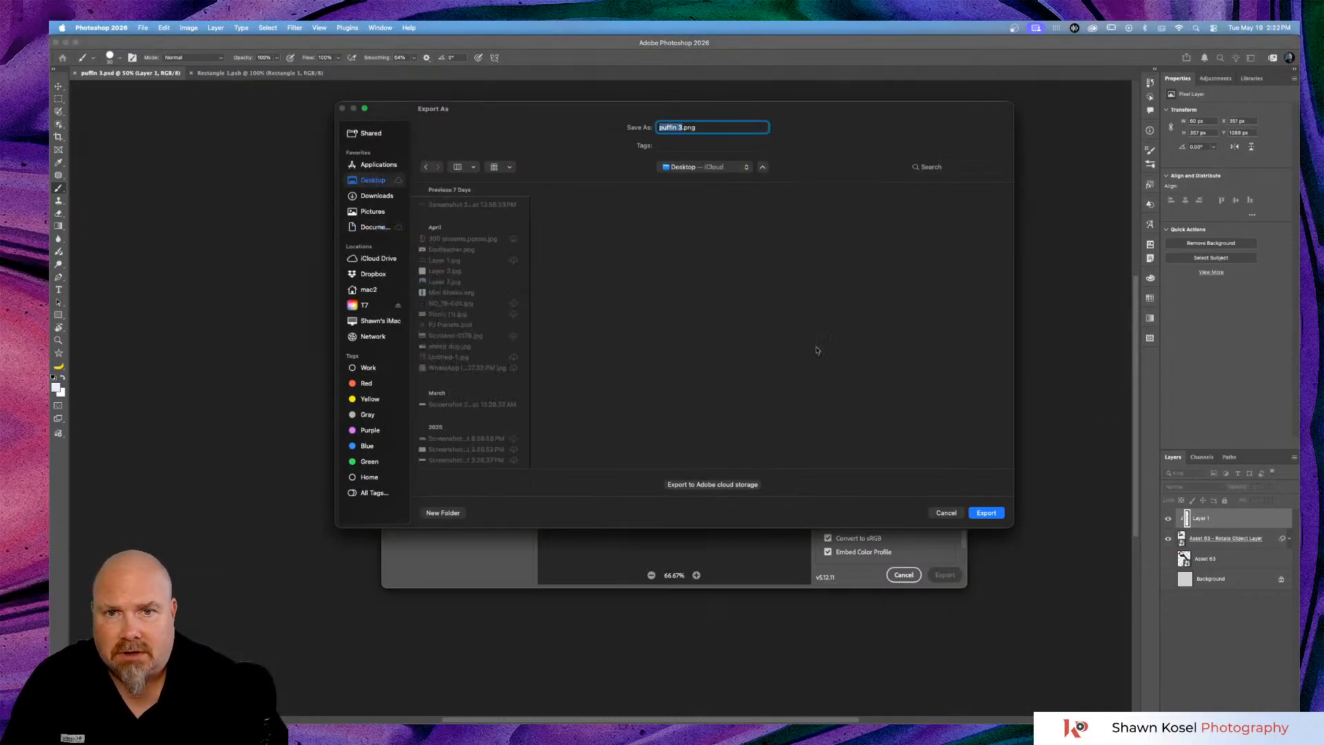
click(974, 515)
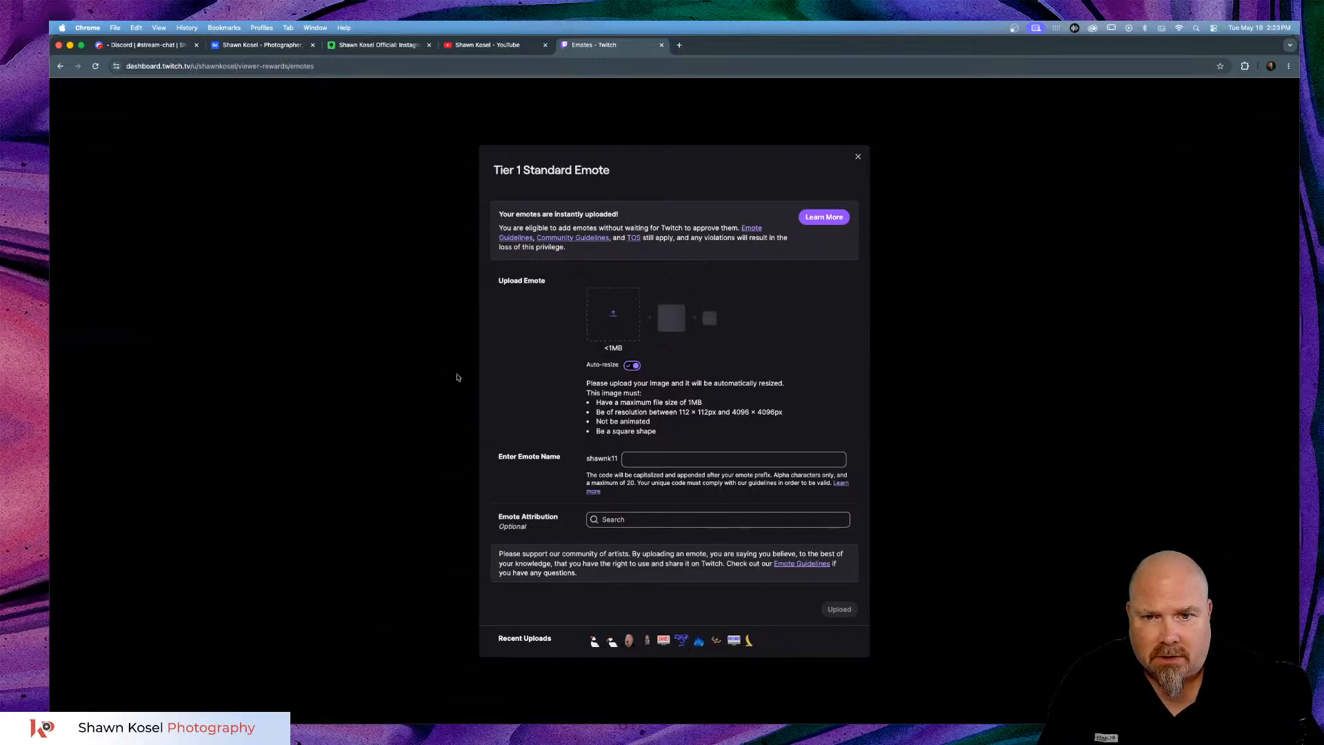
In Twitch's Tier 1 Standard Emote form in Chrome, load "puffin 3.png" from the Desktop as the emote image.
click(614, 314)
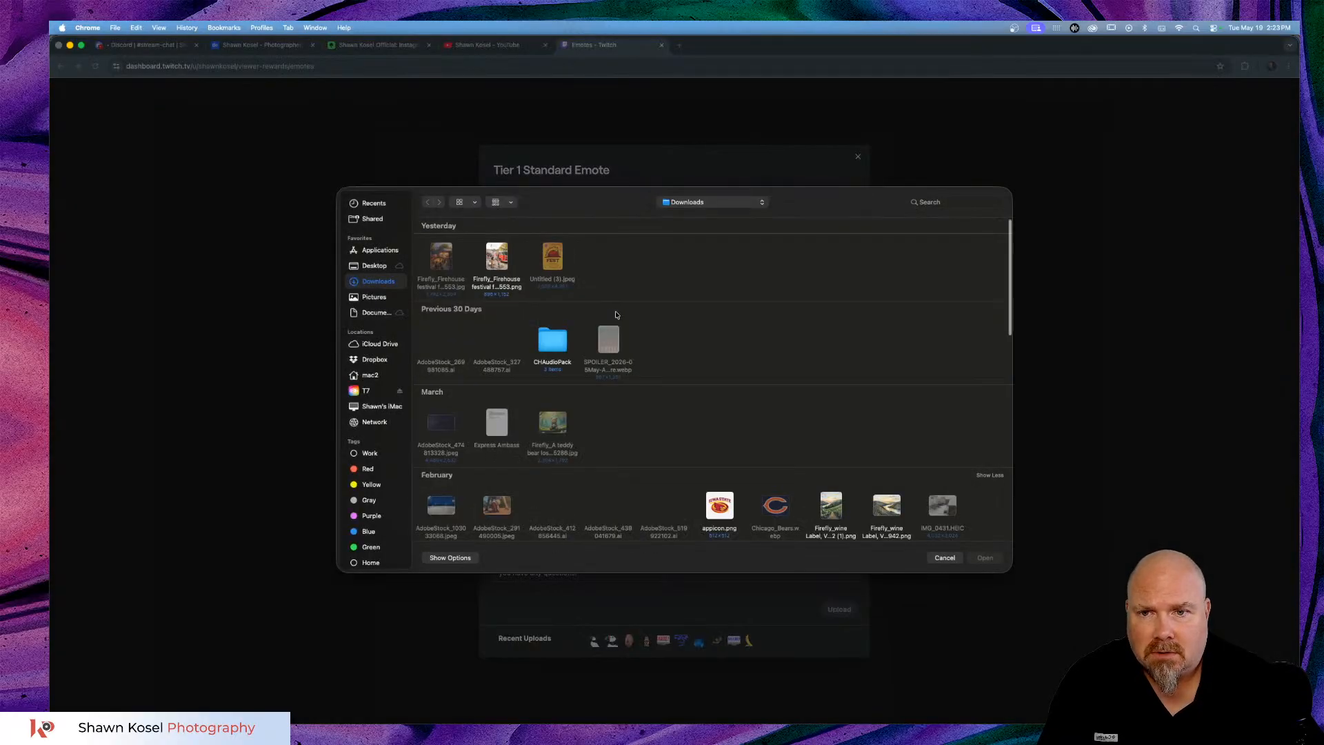
click(374, 266)
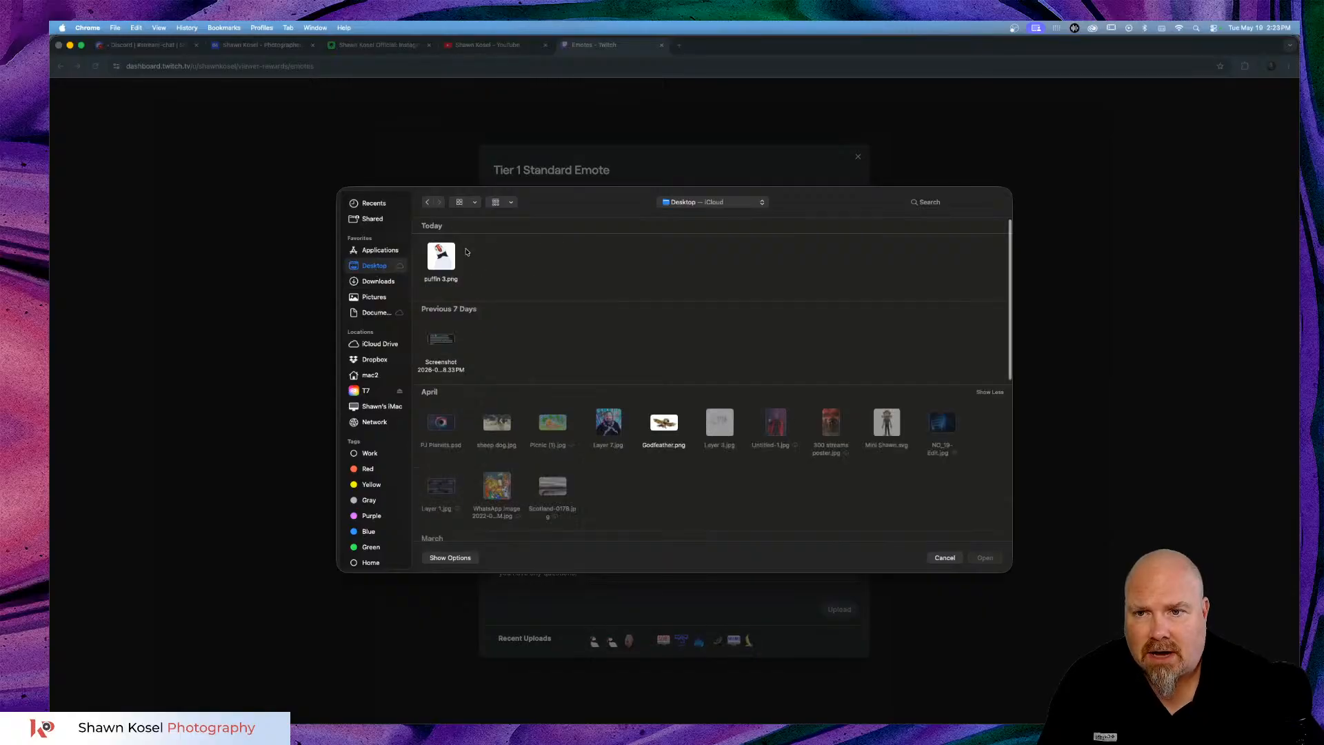
click(441, 256)
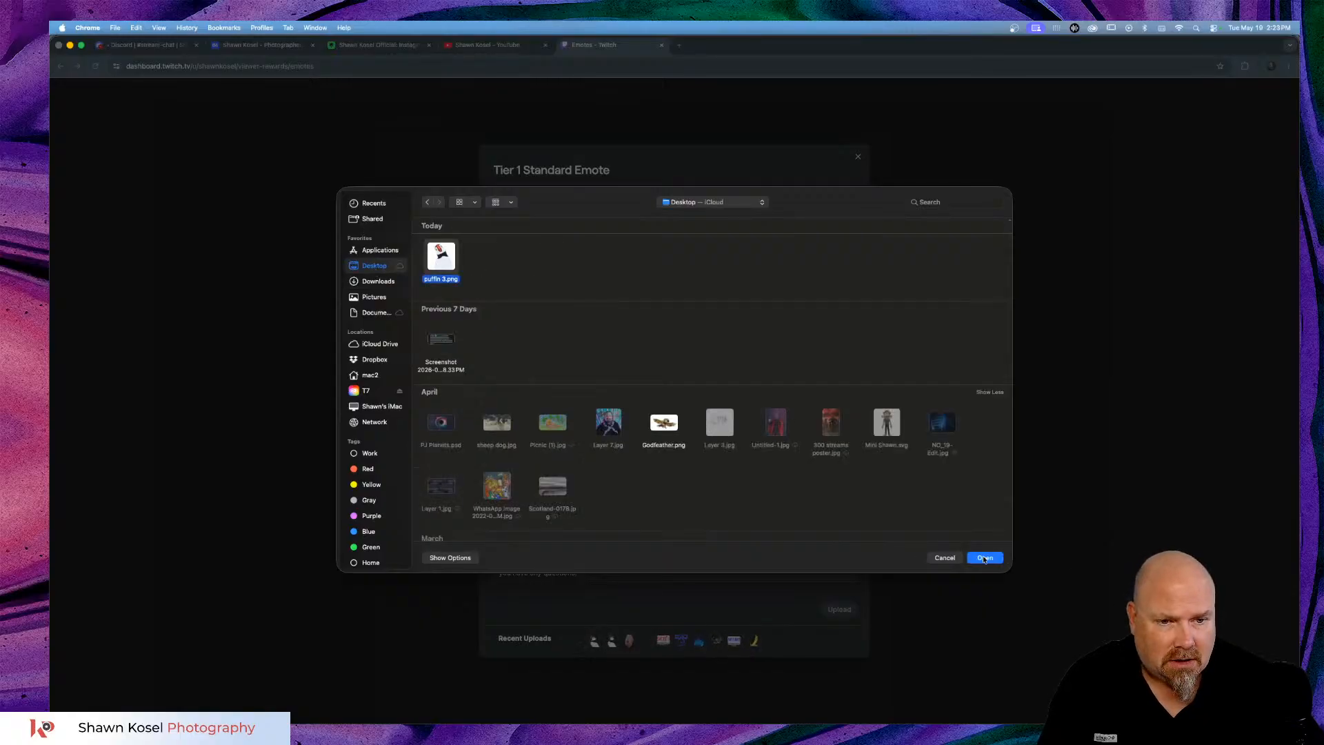
click(984, 557)
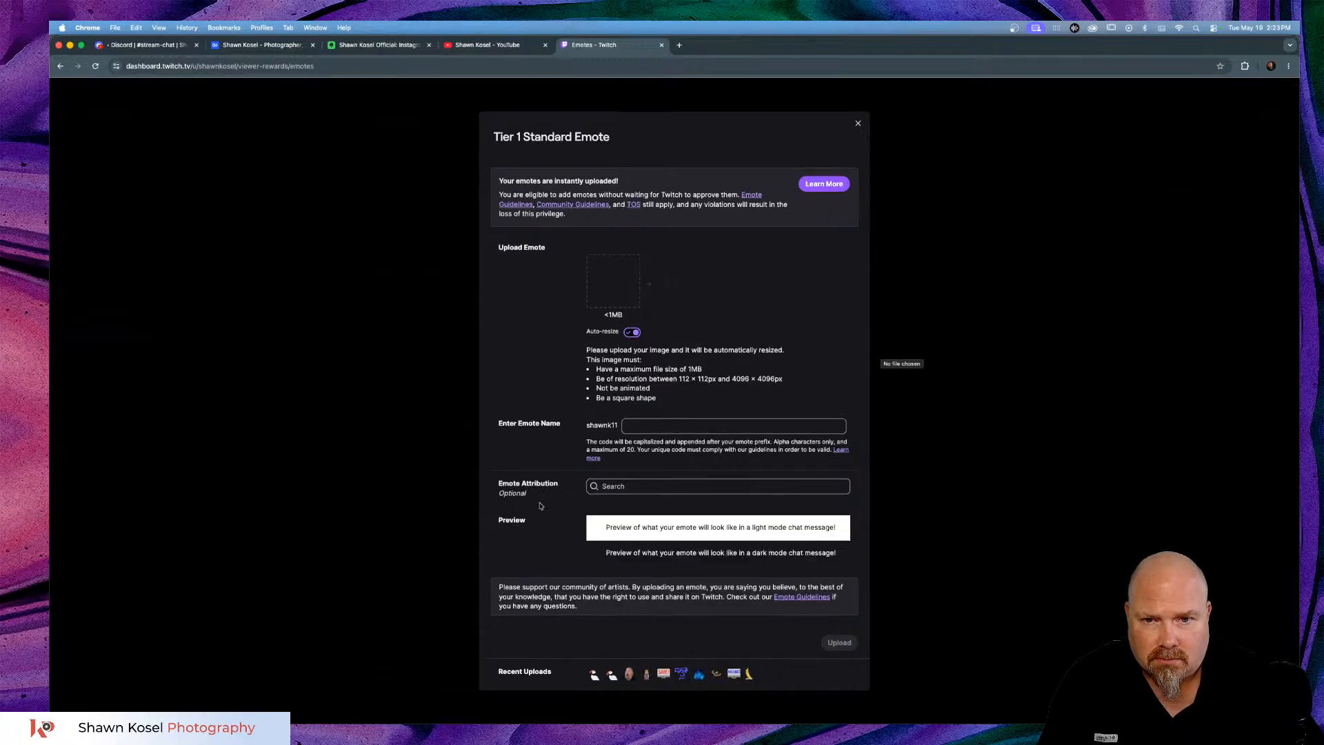
Name the new Tier 1 emote "Headtilt" and upload it to the Twitch collection.
click(653, 425)
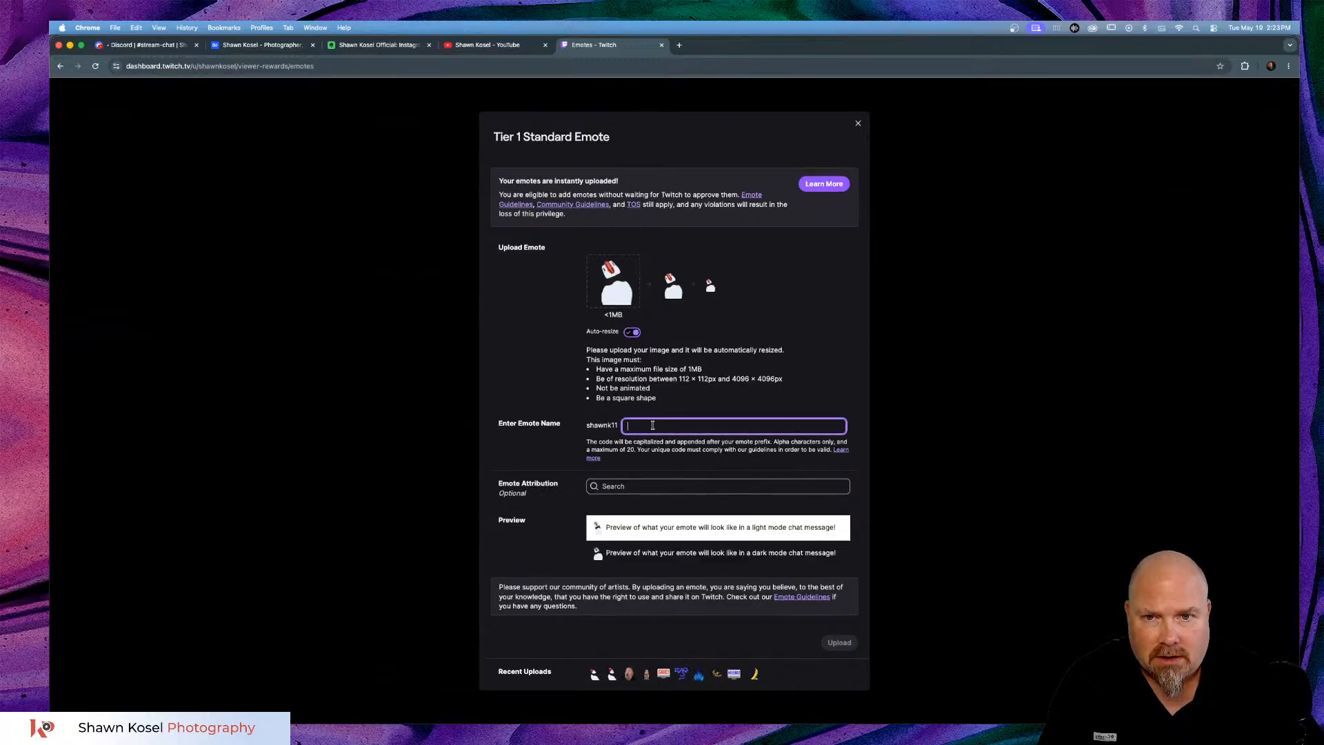
text(Headt)
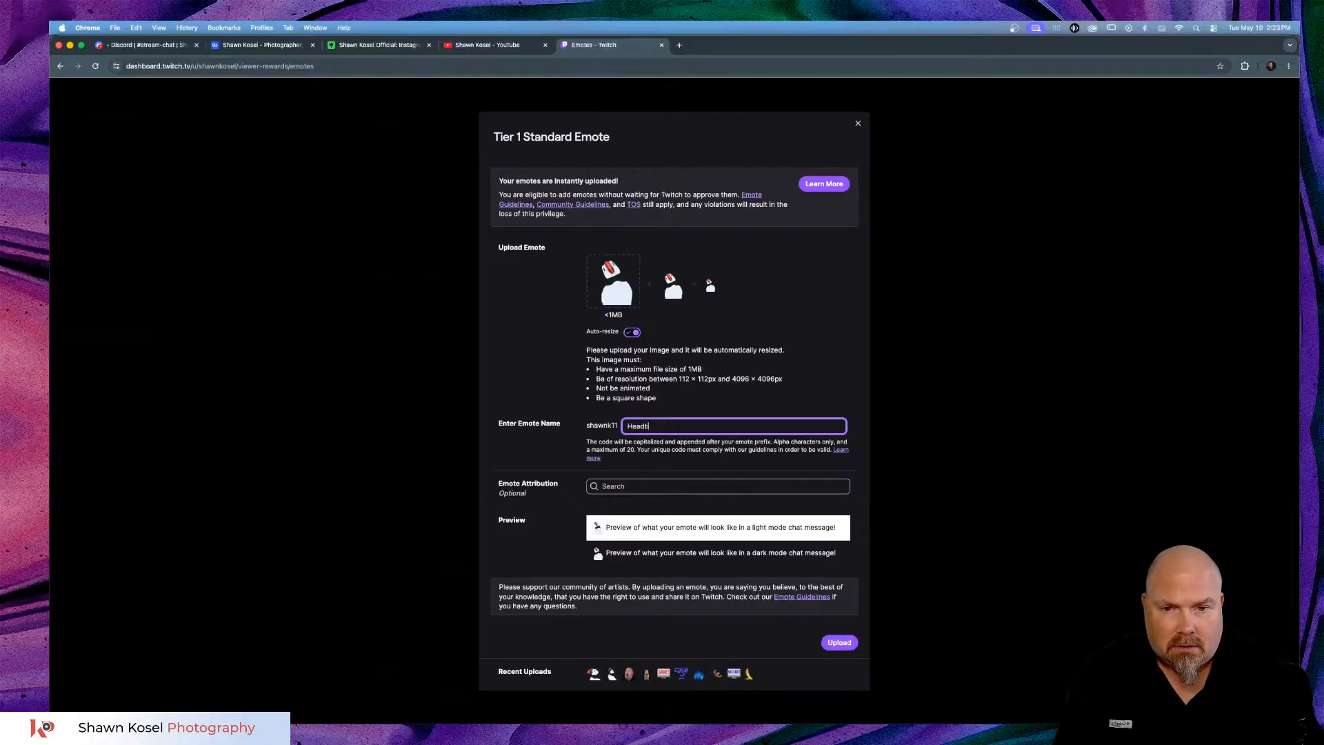
key(BackSpace)
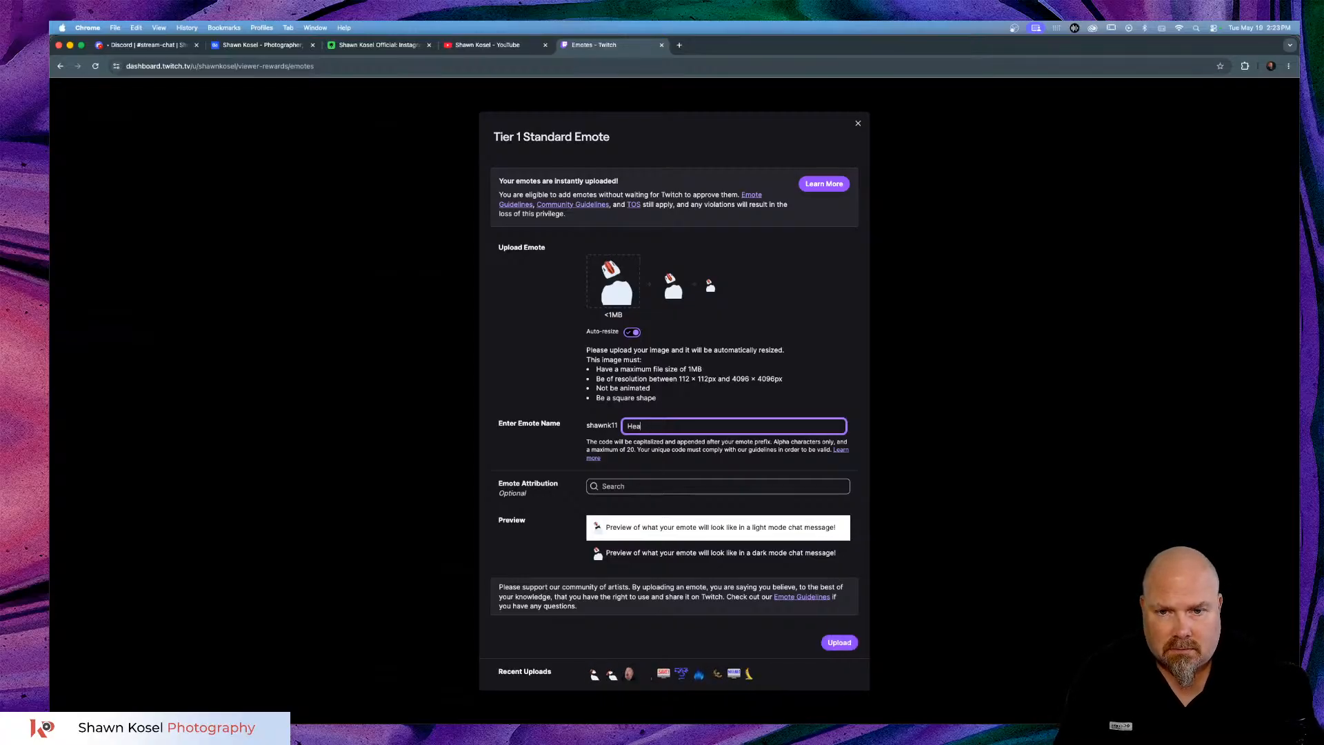
text(tilt)
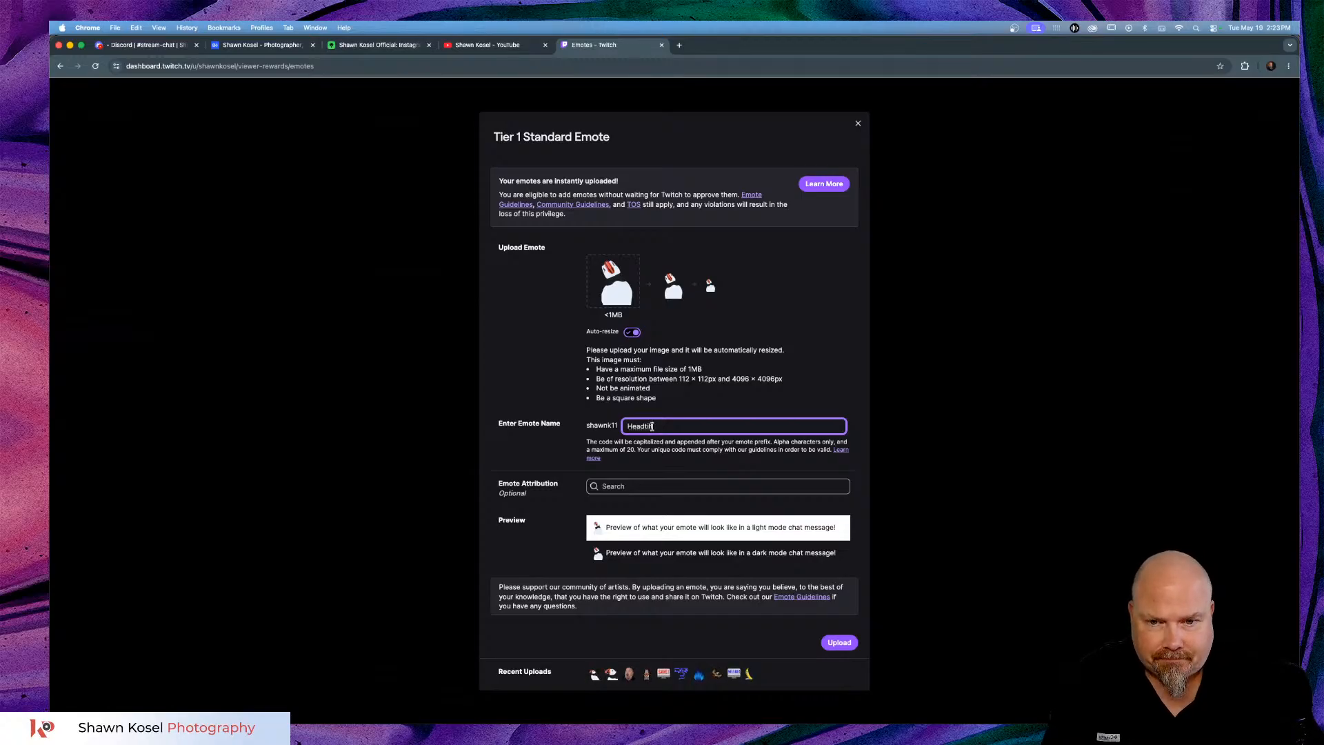
click(844, 644)
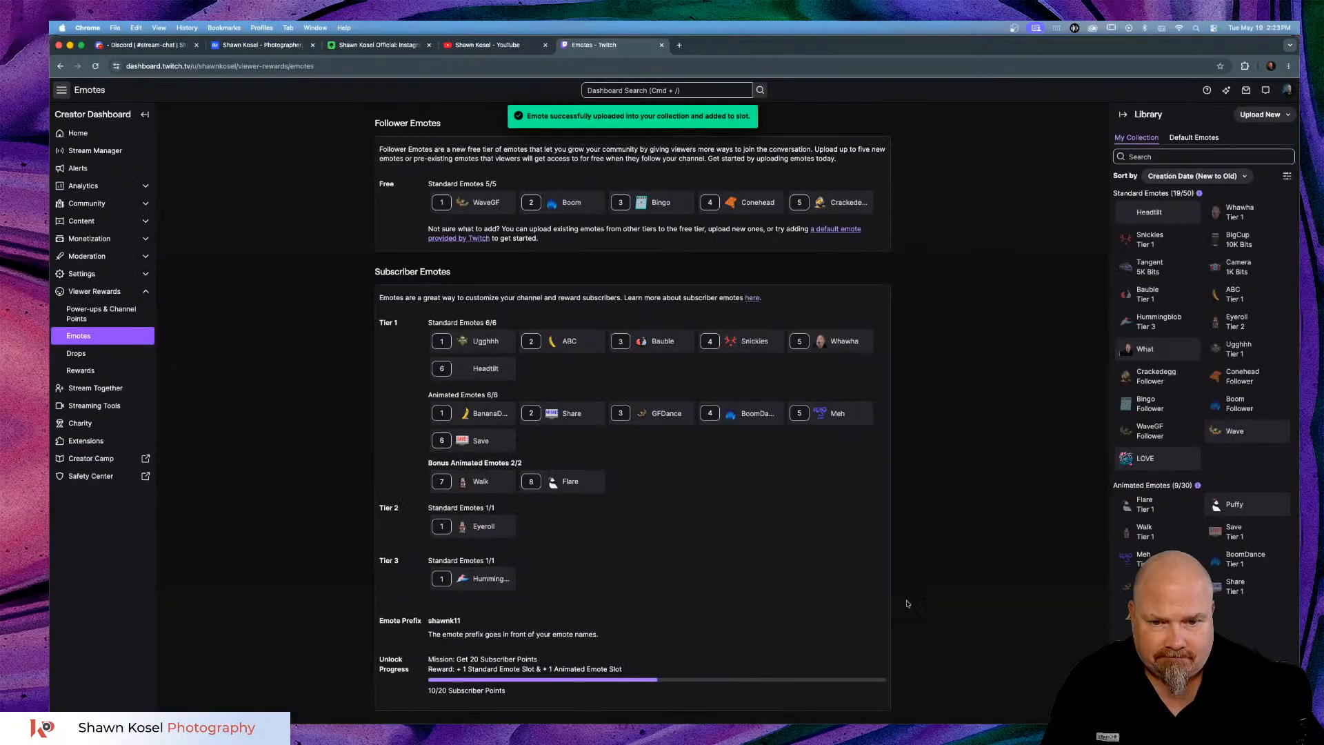
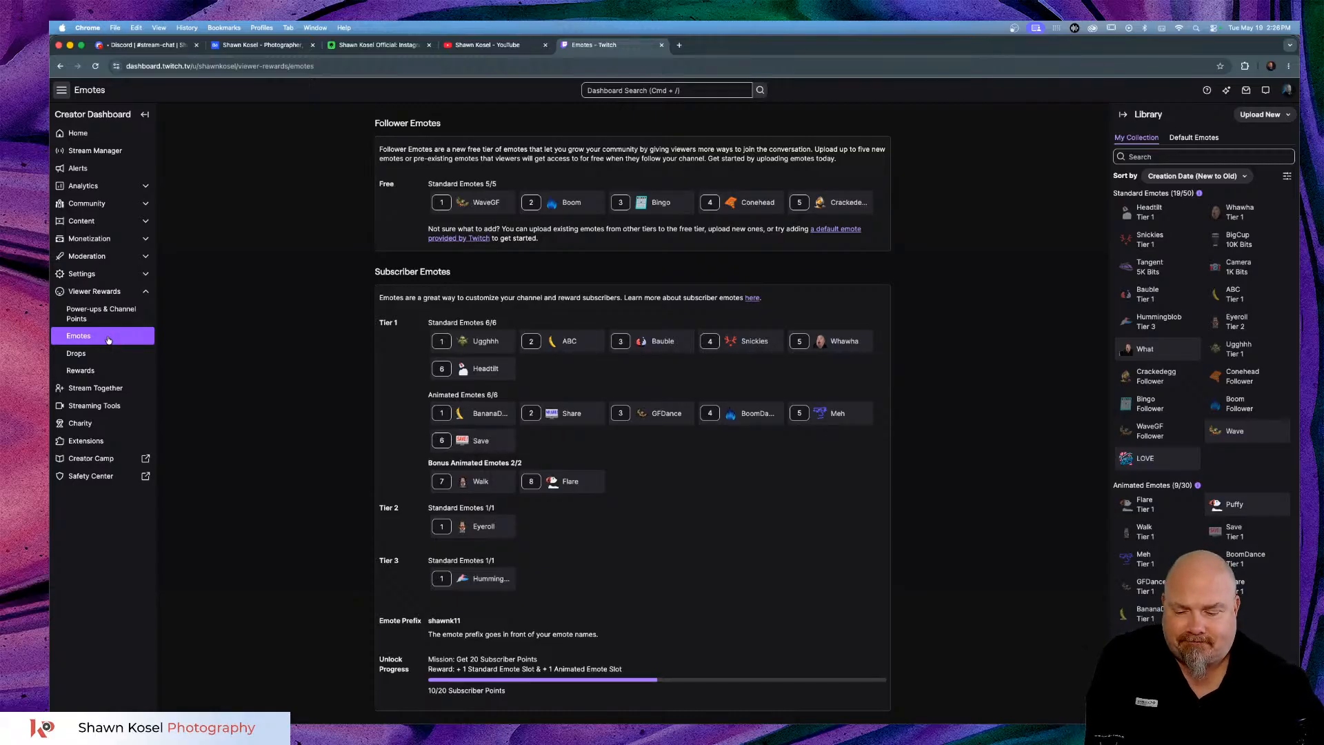
Switch to Photoshop and delete the clipped Layer 1 above the puffin's Rotate Object Layer.
key(super+Tab)
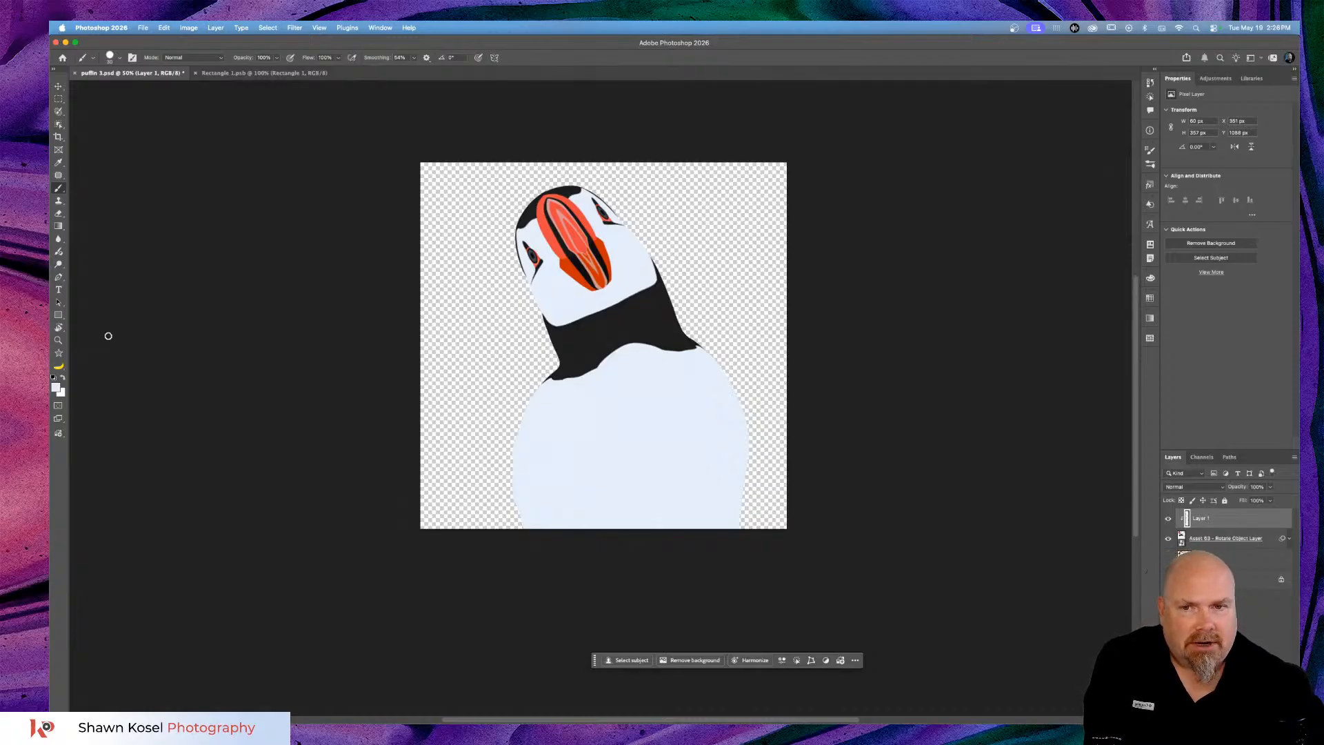
click(1241, 541)
click(1242, 520)
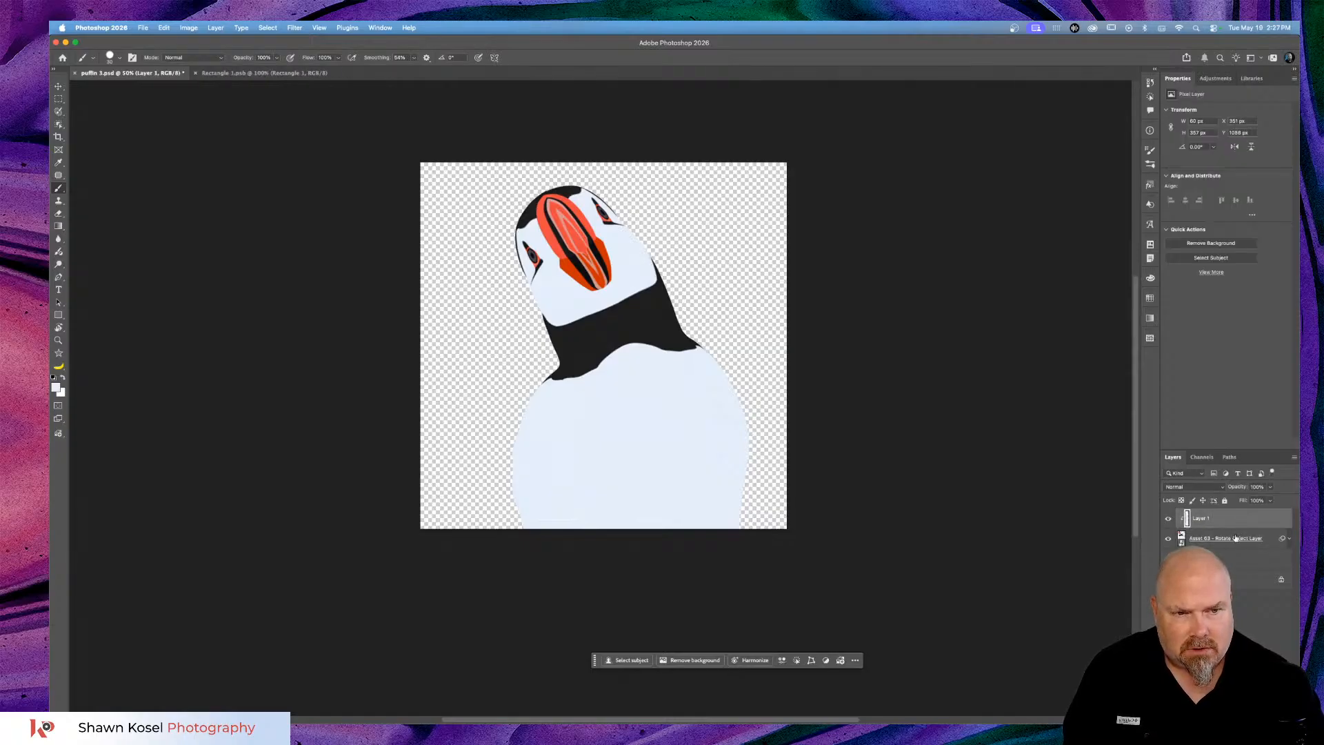
click(1237, 537)
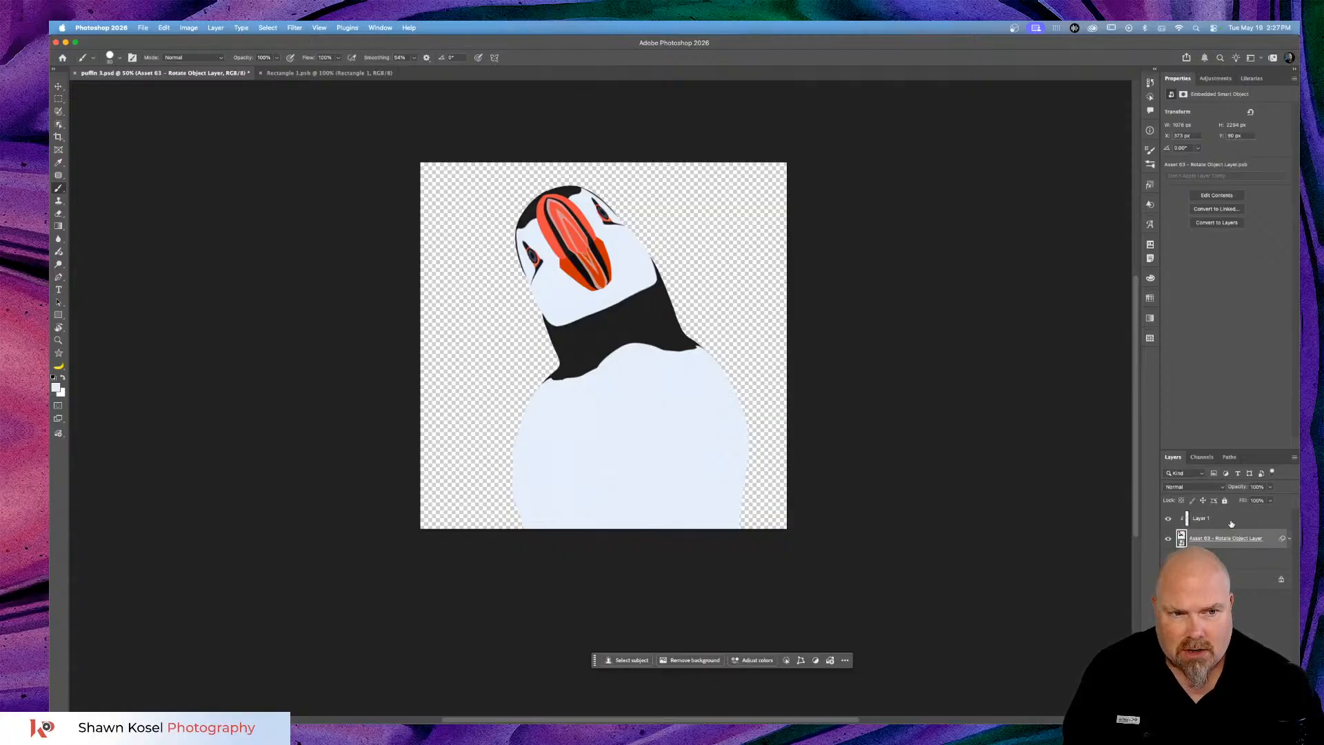
click(1234, 518)
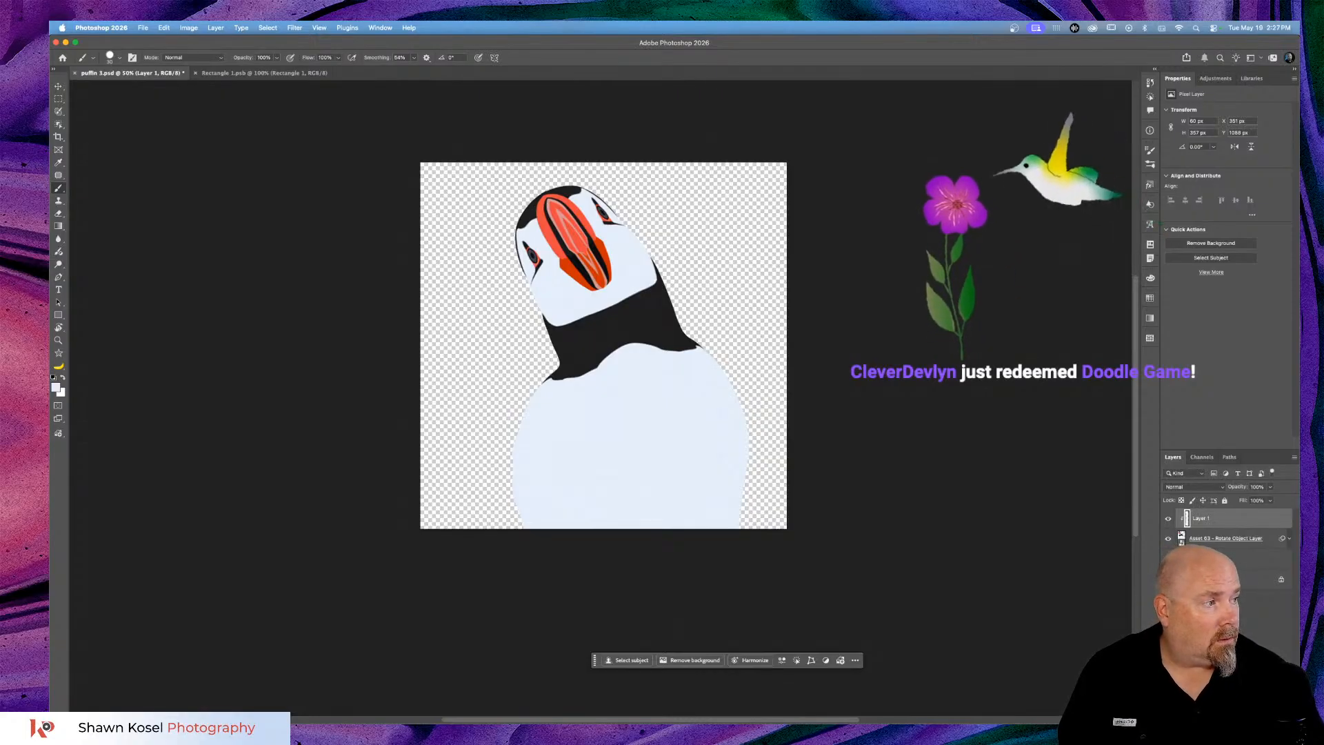
key(BackSpace)
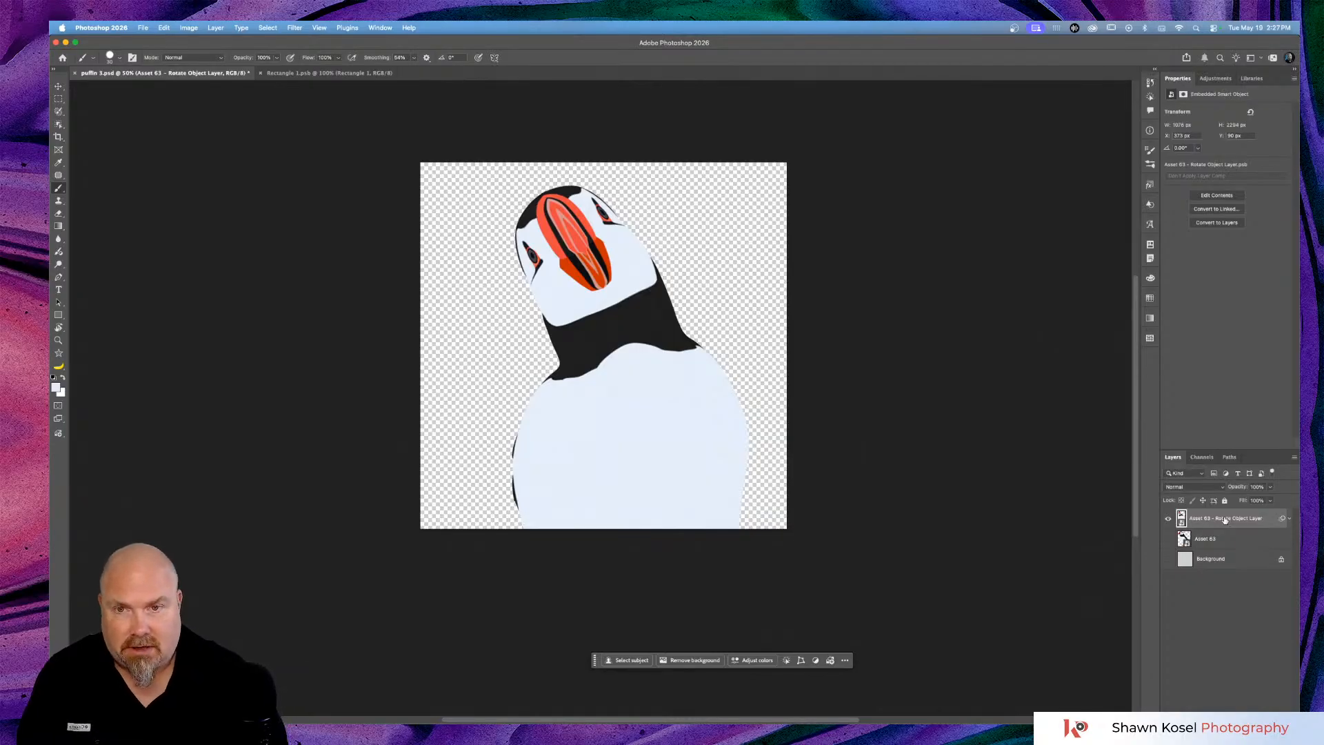
Free-transform the puffin layer to about 255% scale, moved down so the tilted head and shoulders fill the canvas.
key(super+t)
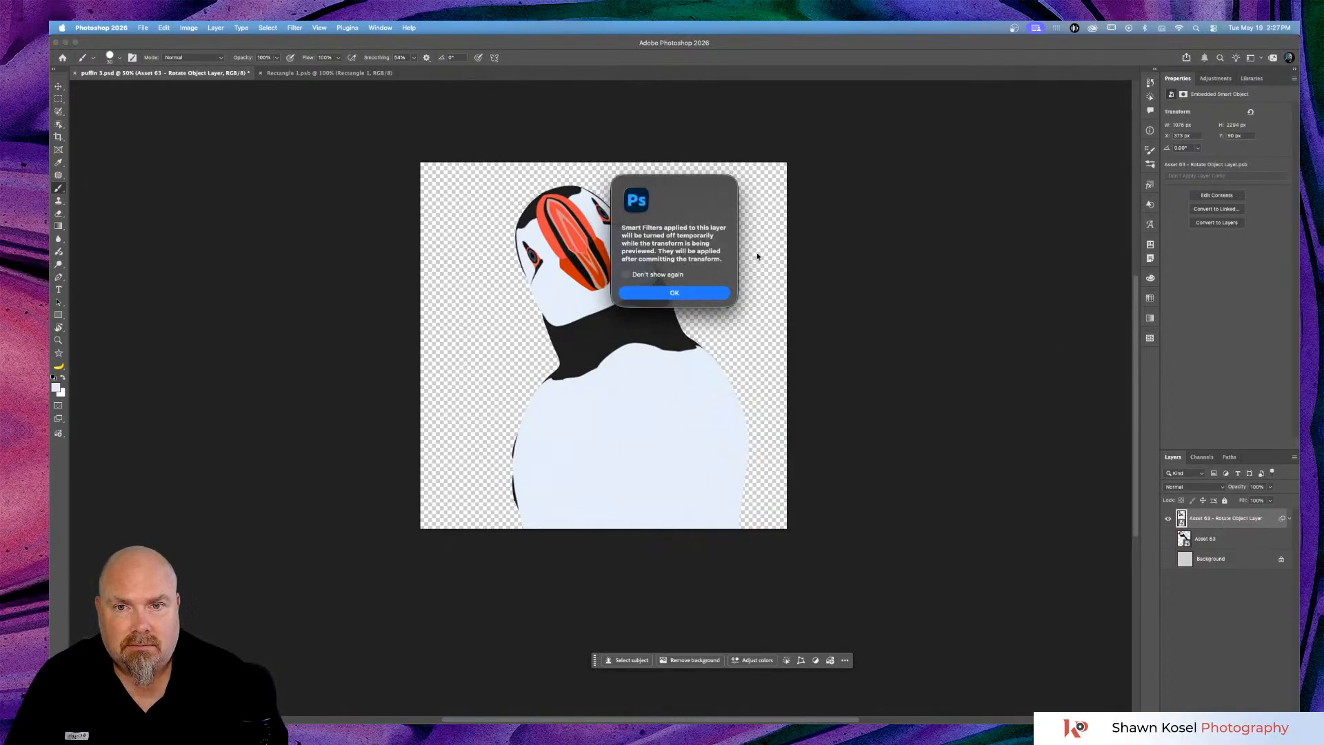
click(676, 293)
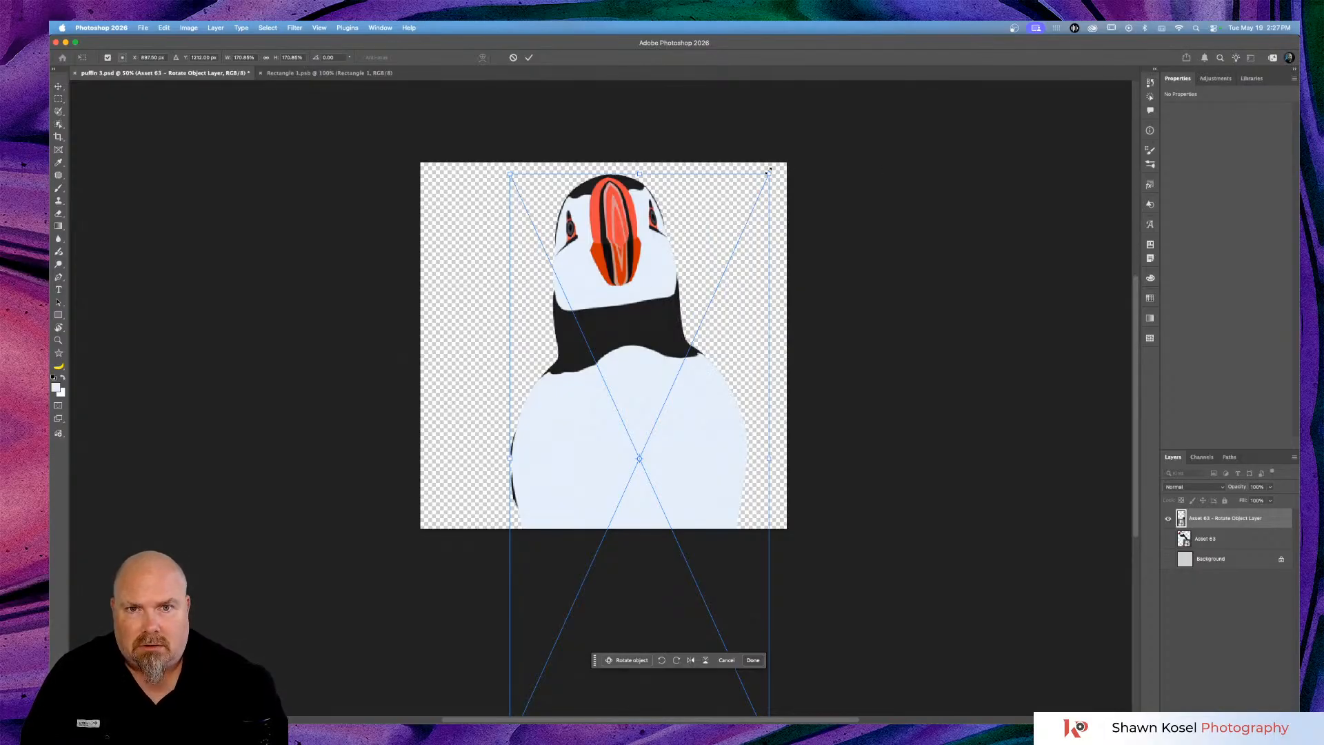
drag(769, 169, 870, 103)
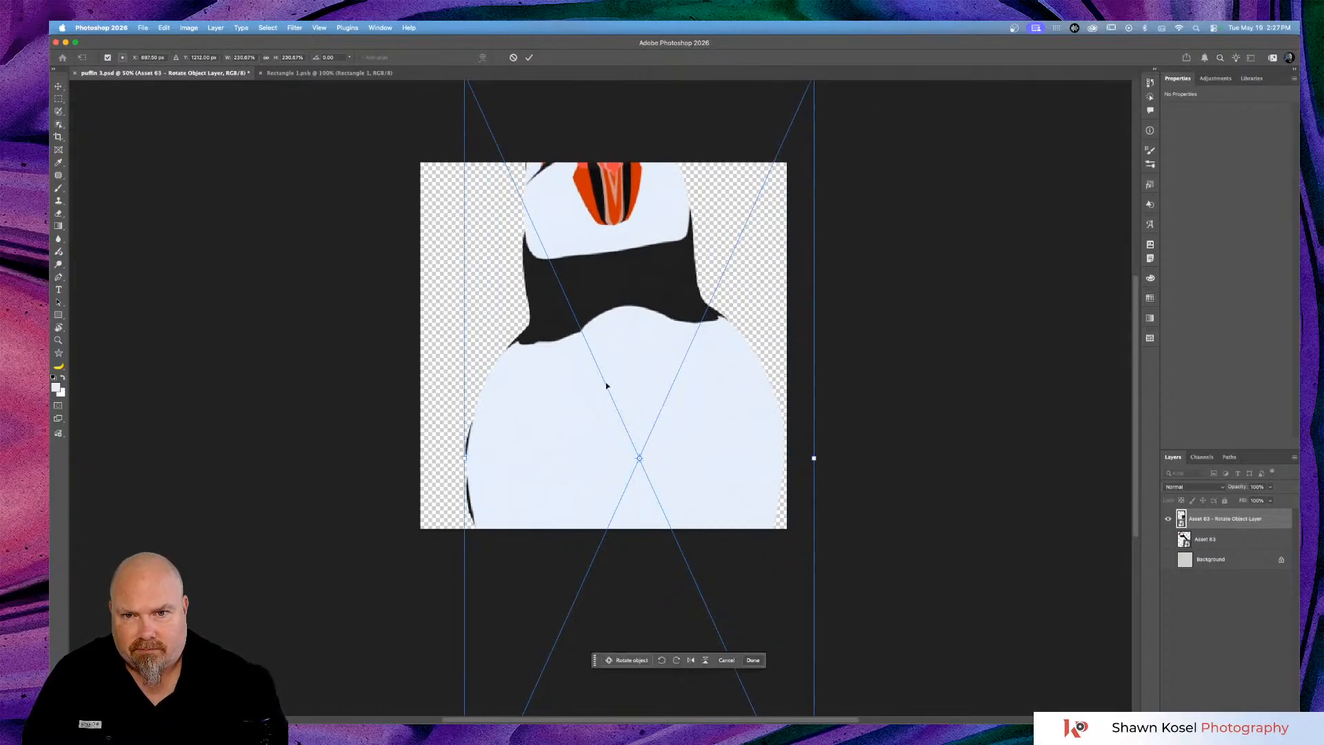
drag(606, 385, 624, 490)
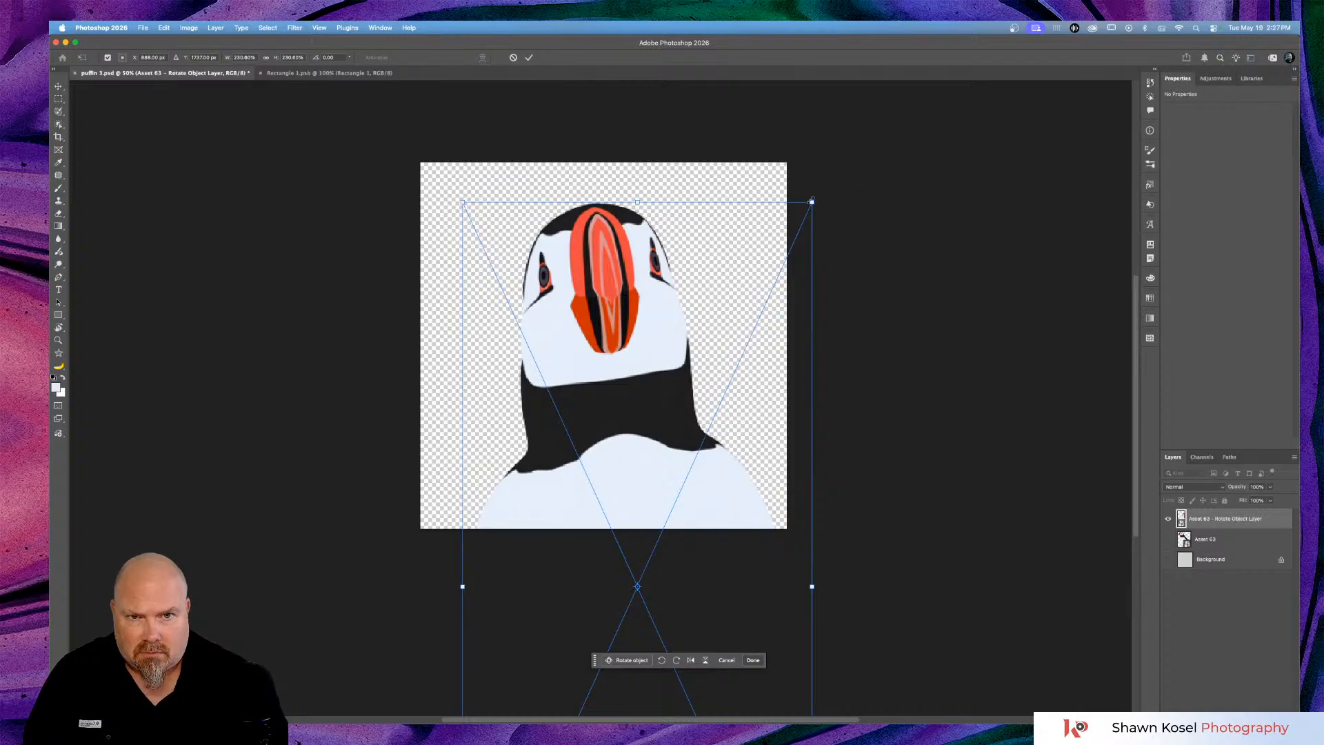
drag(811, 201, 831, 162)
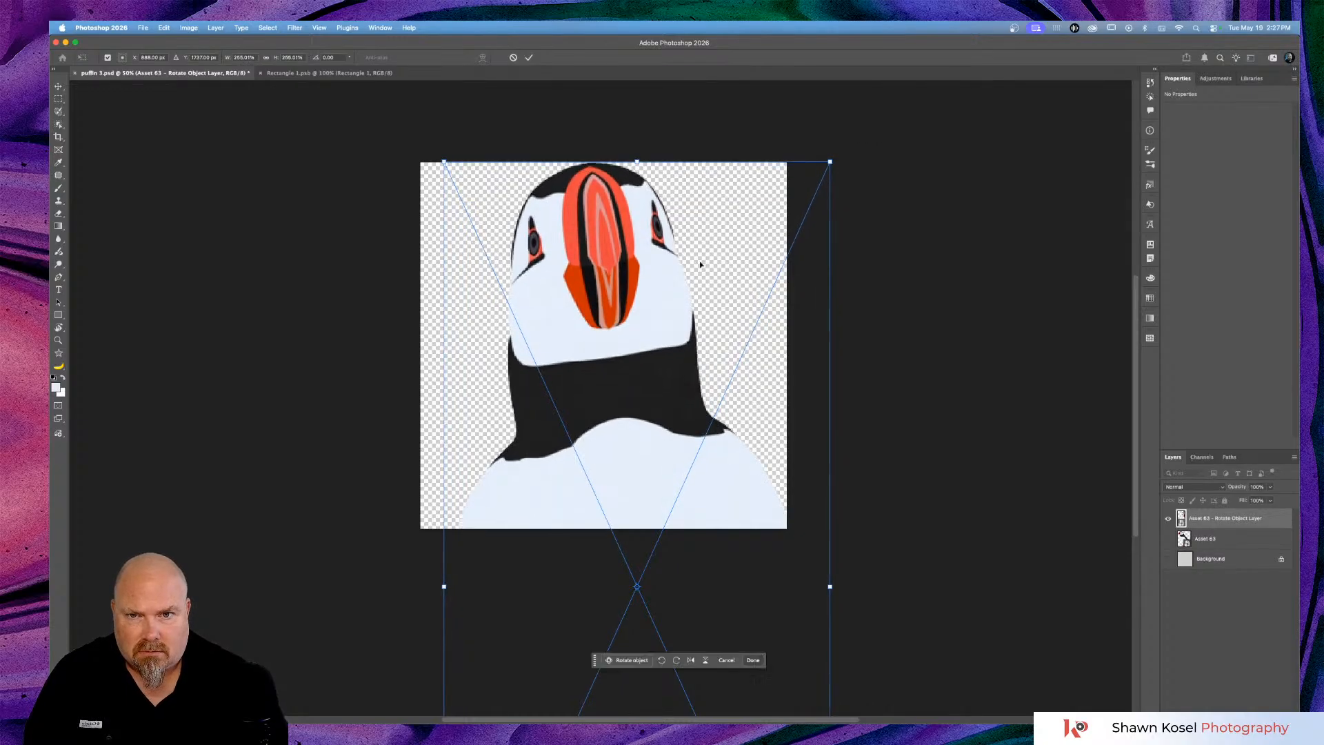
drag(632, 305, 645, 320)
click(528, 57)
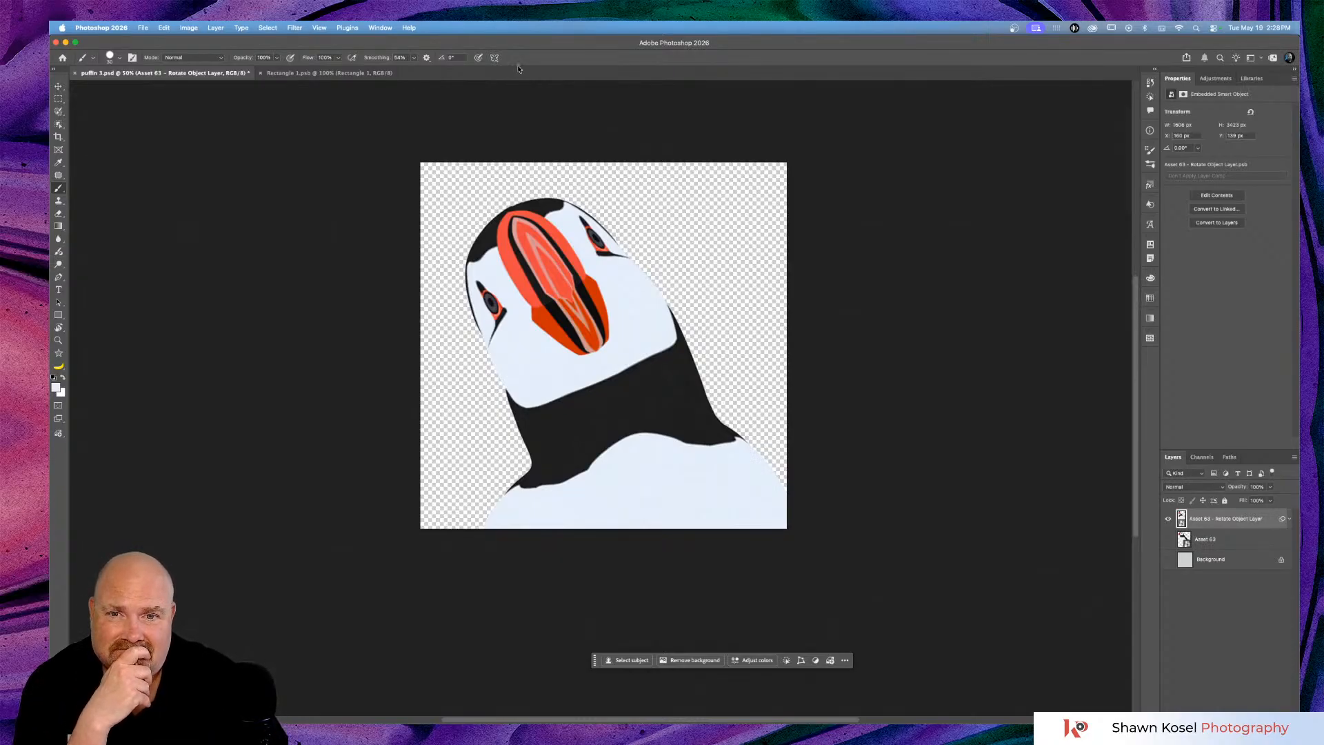
Examine how the enlarged tilted-head puffin reads at small emote sizes compared with a larger view.
key(super+minus)
key(super+minus)
key(super+minus)
key(super+minus)
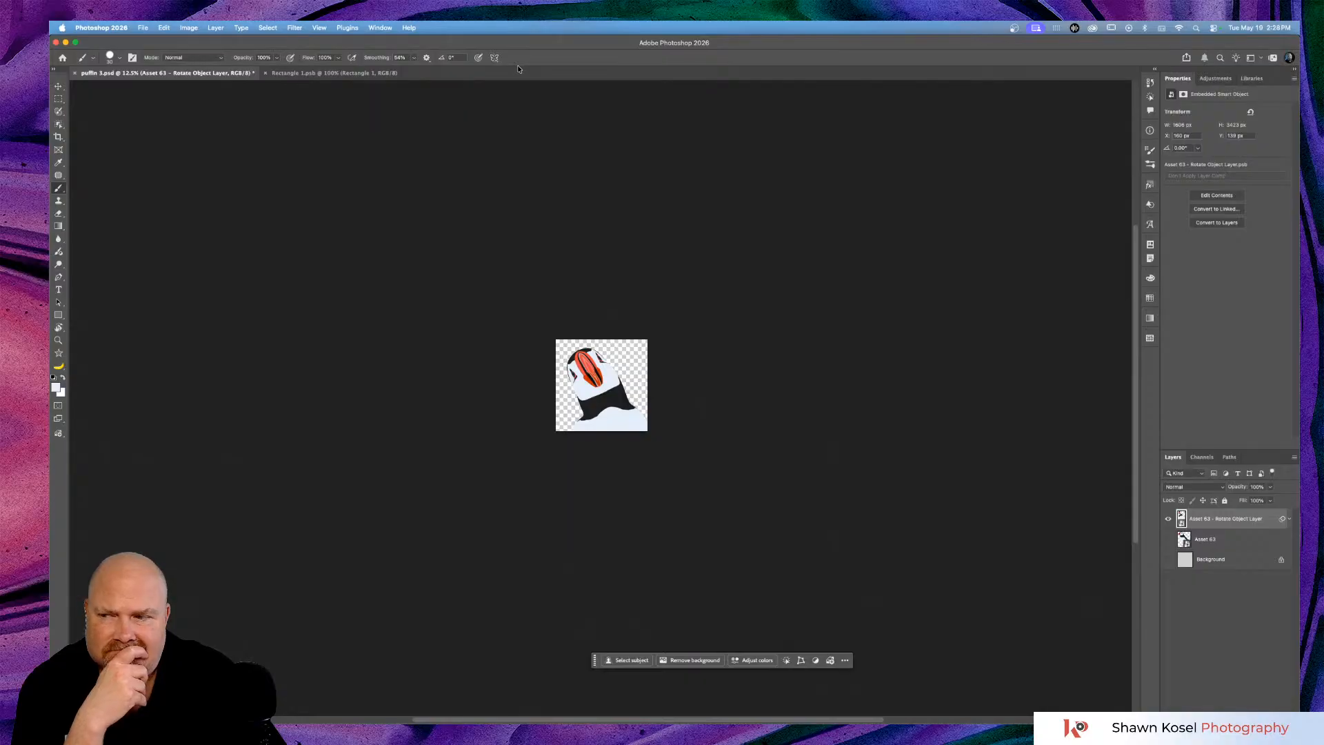
key(super+equal)
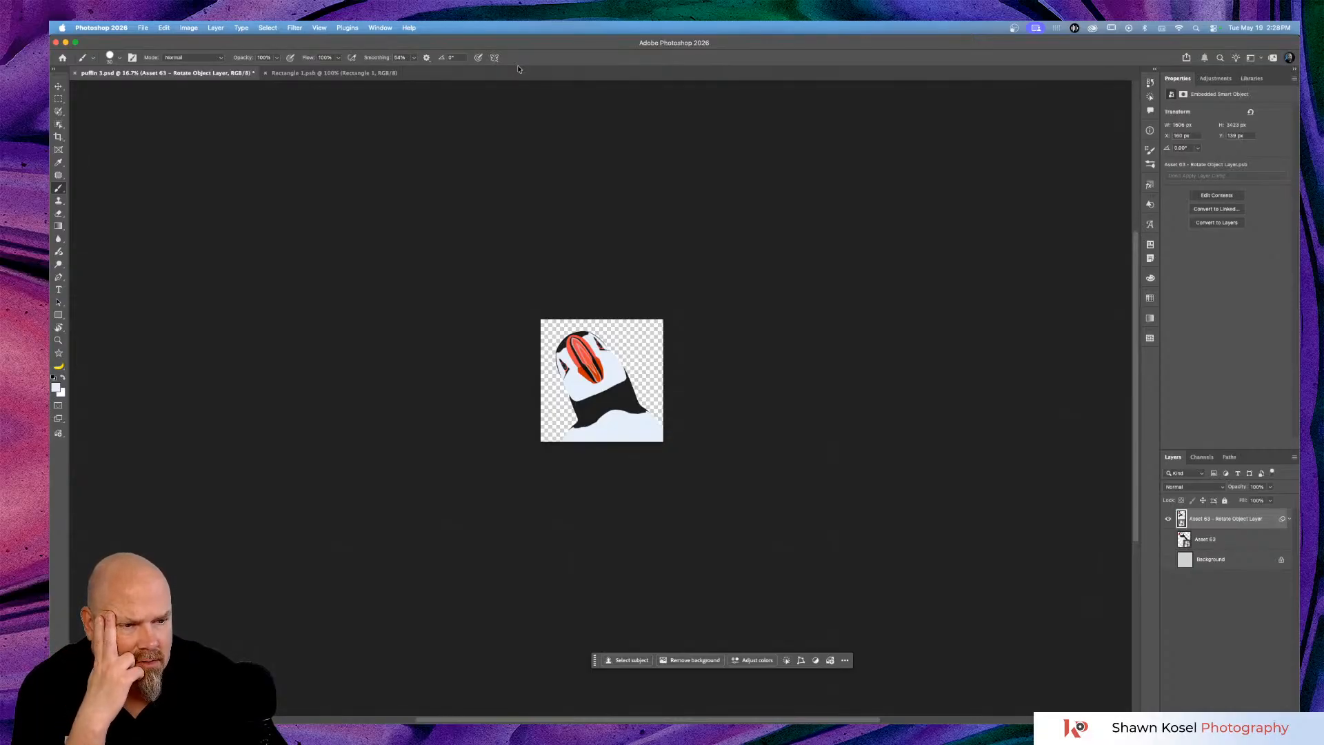
key(super+plus)
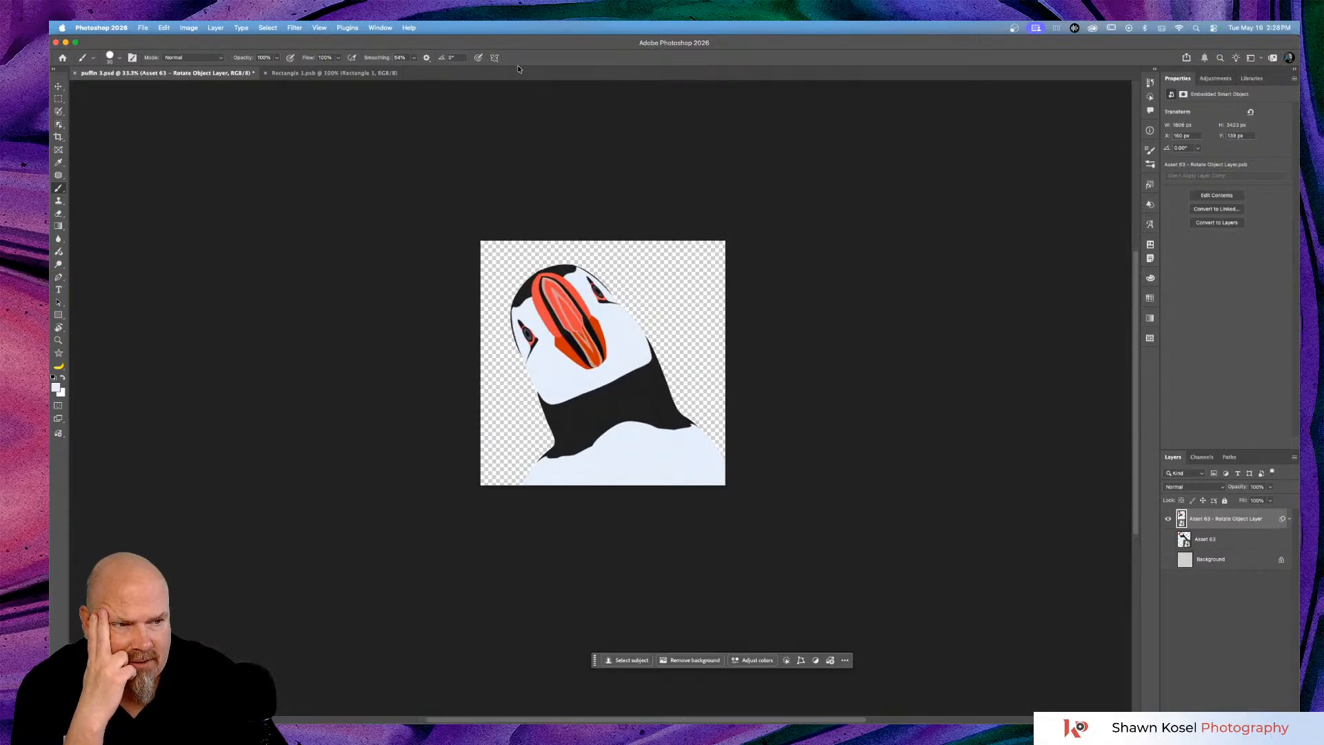
key(super+plus)
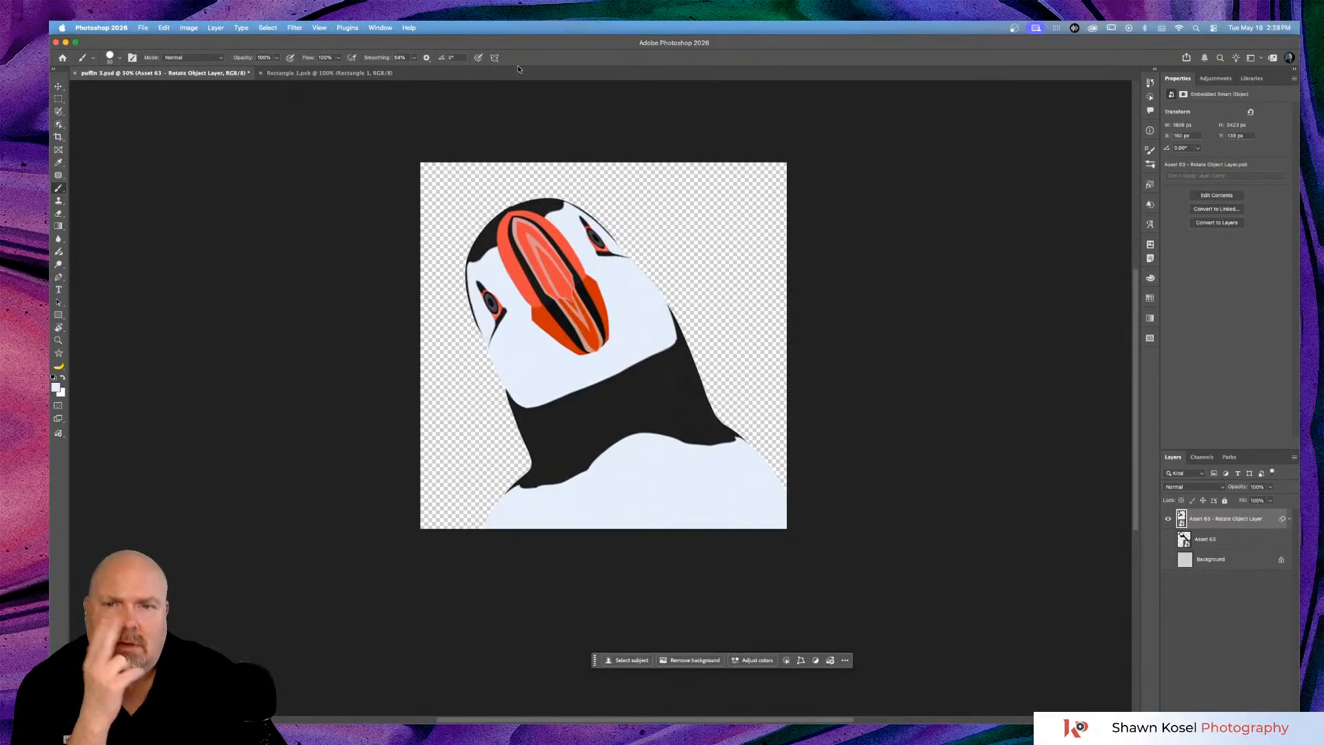
key(super+minus)
key(super+minus)
key(super+minus)
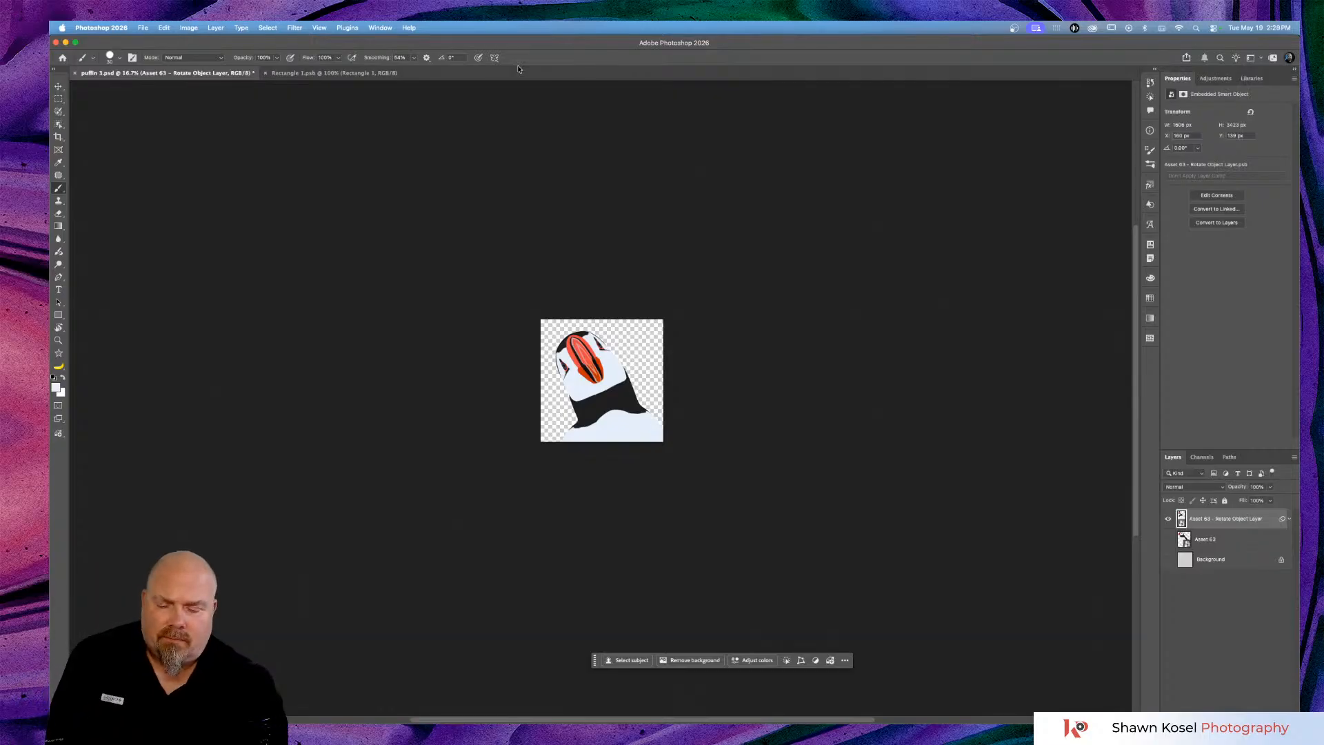
Switch to Illustrator and examine the rows of small rotated puffin views on the green artboard.
key(super+Tab)
key(super+Tab)
key(super+Tab)
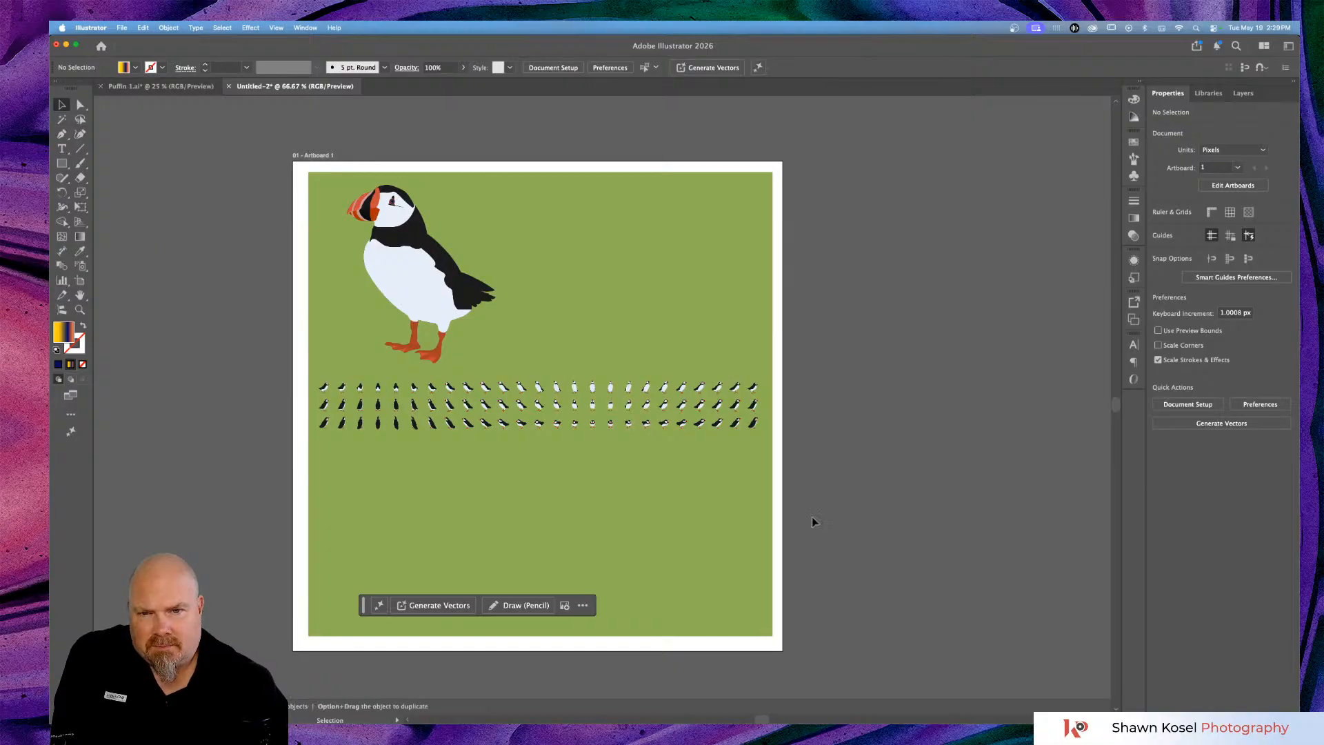
scroll(722, 429, up, 5)
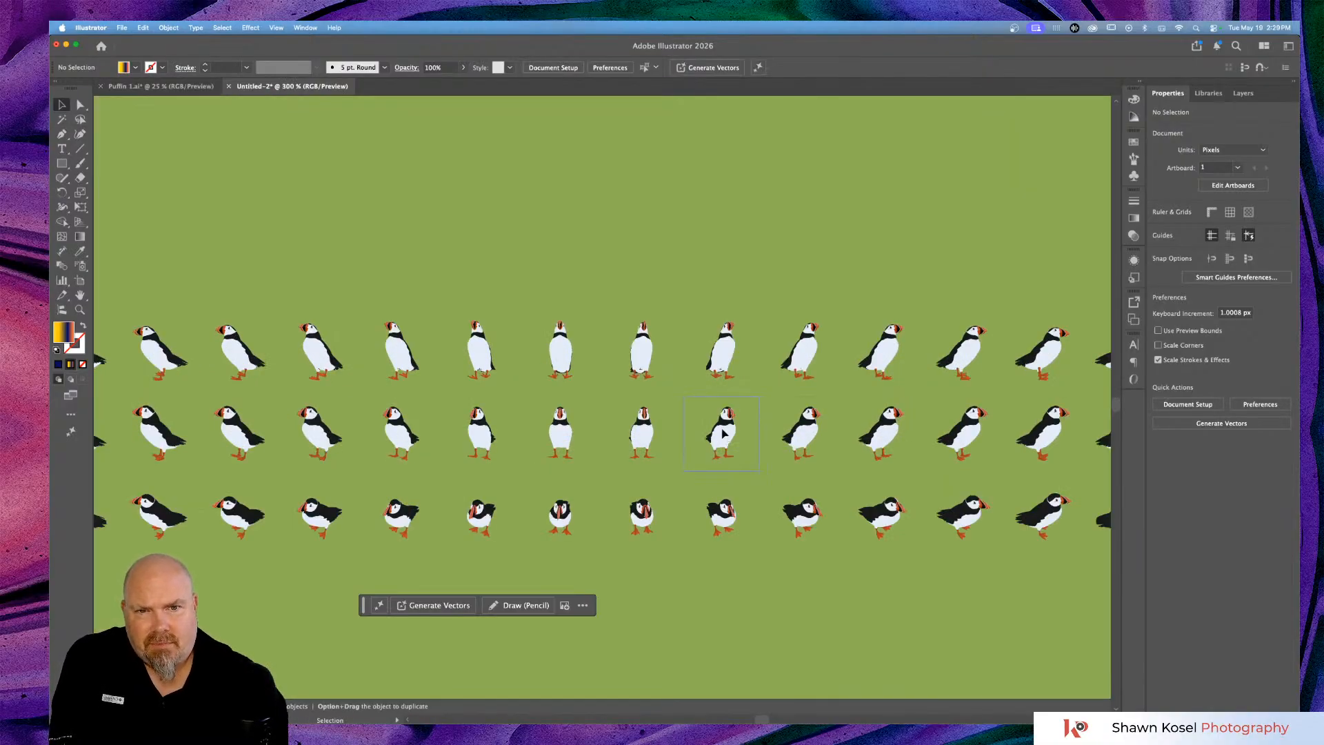
scroll(723, 432, up, 2)
scroll(723, 433, right, 2)
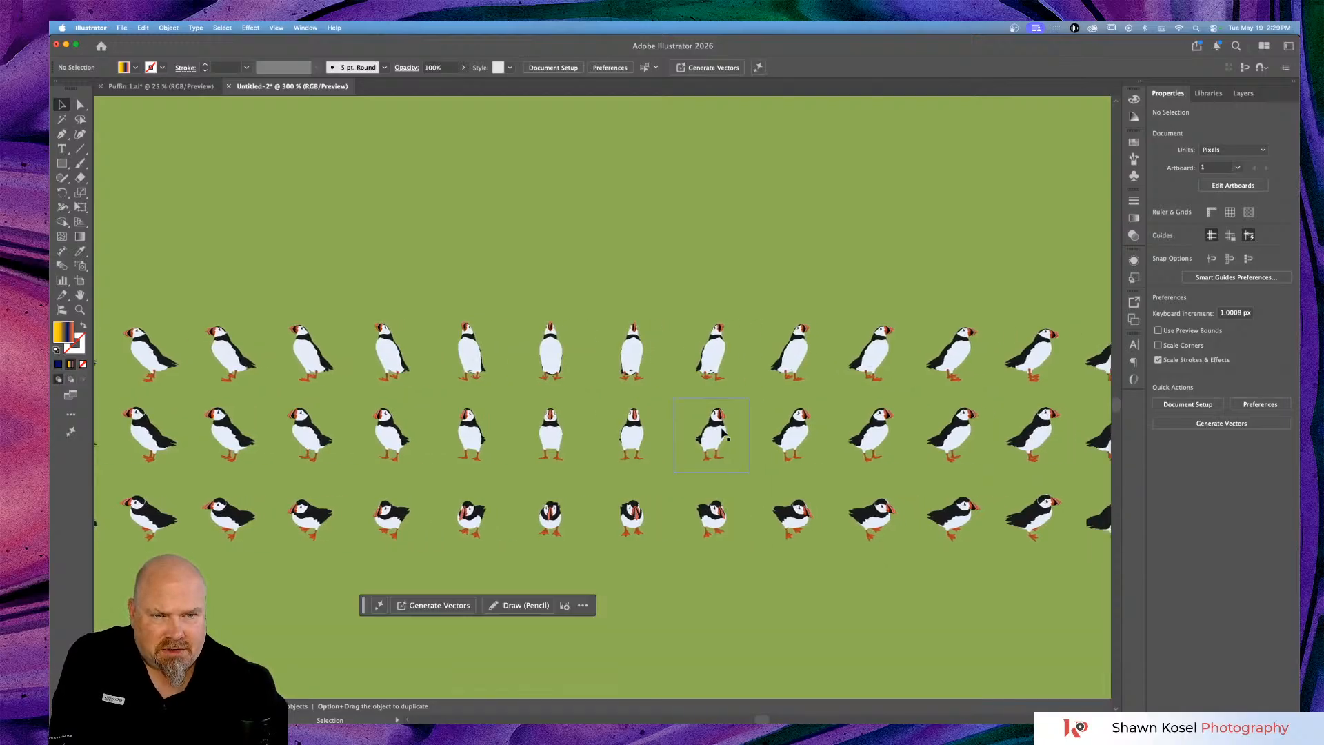
scroll(723, 433, left, 3)
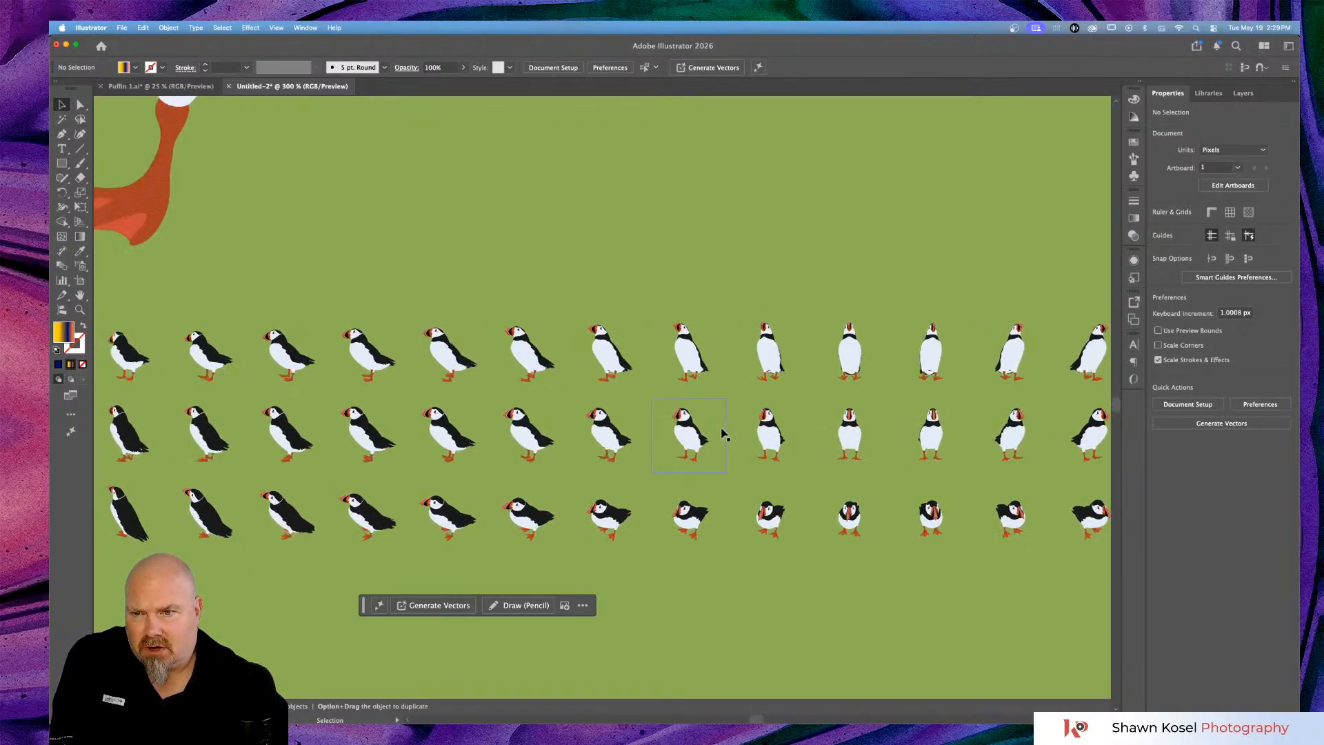
scroll(722, 433, left, 5)
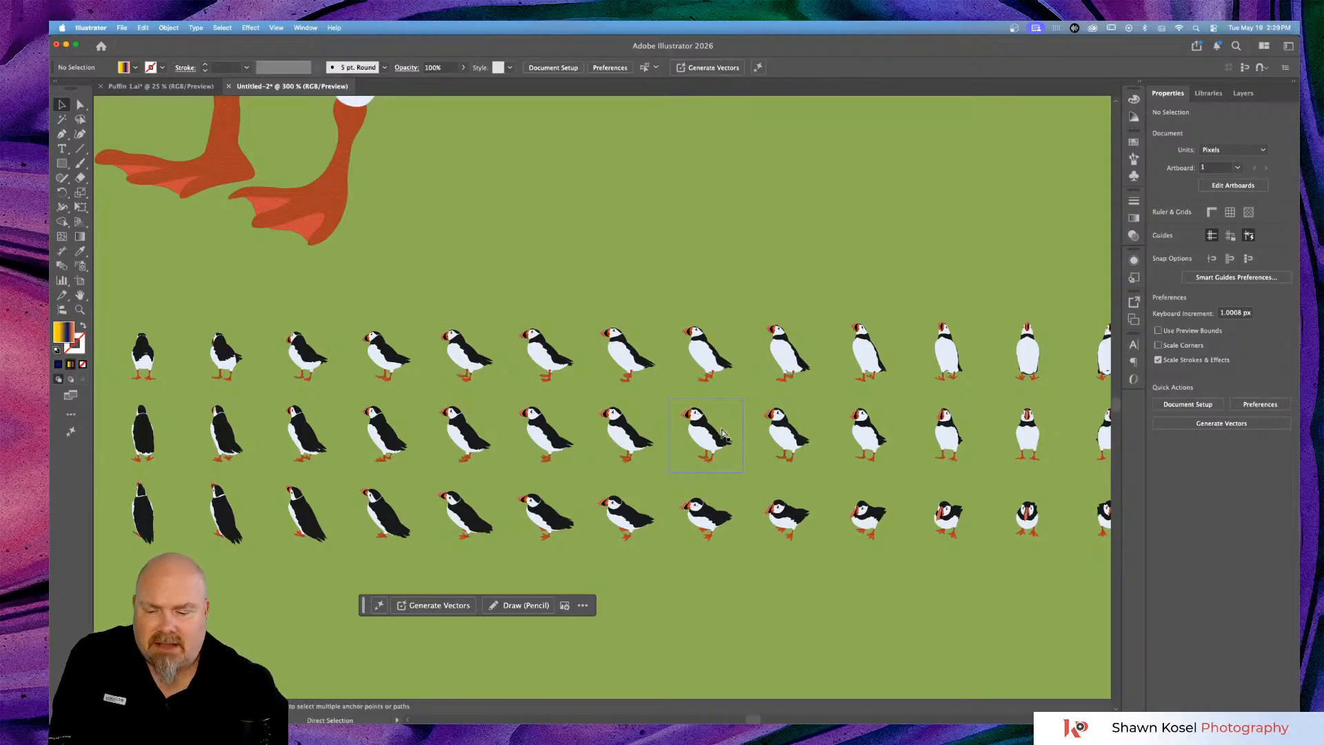
On Twitch's Emotes page in Chrome, remove the Headtilt emote from its Tier 1 slot and close its details.
key(super+Tab)
key(super+Tab)
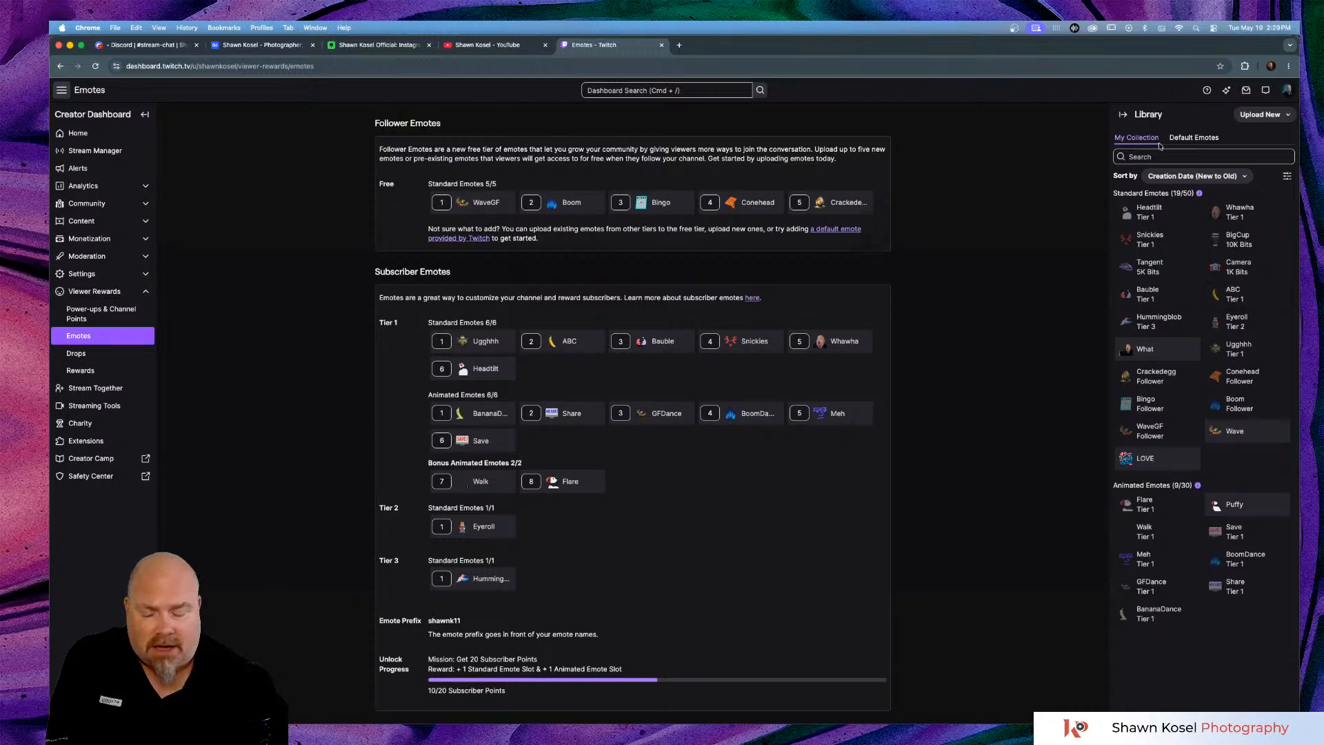
scroll(1165, 179, down, 2)
scroll(1159, 147, up, 2)
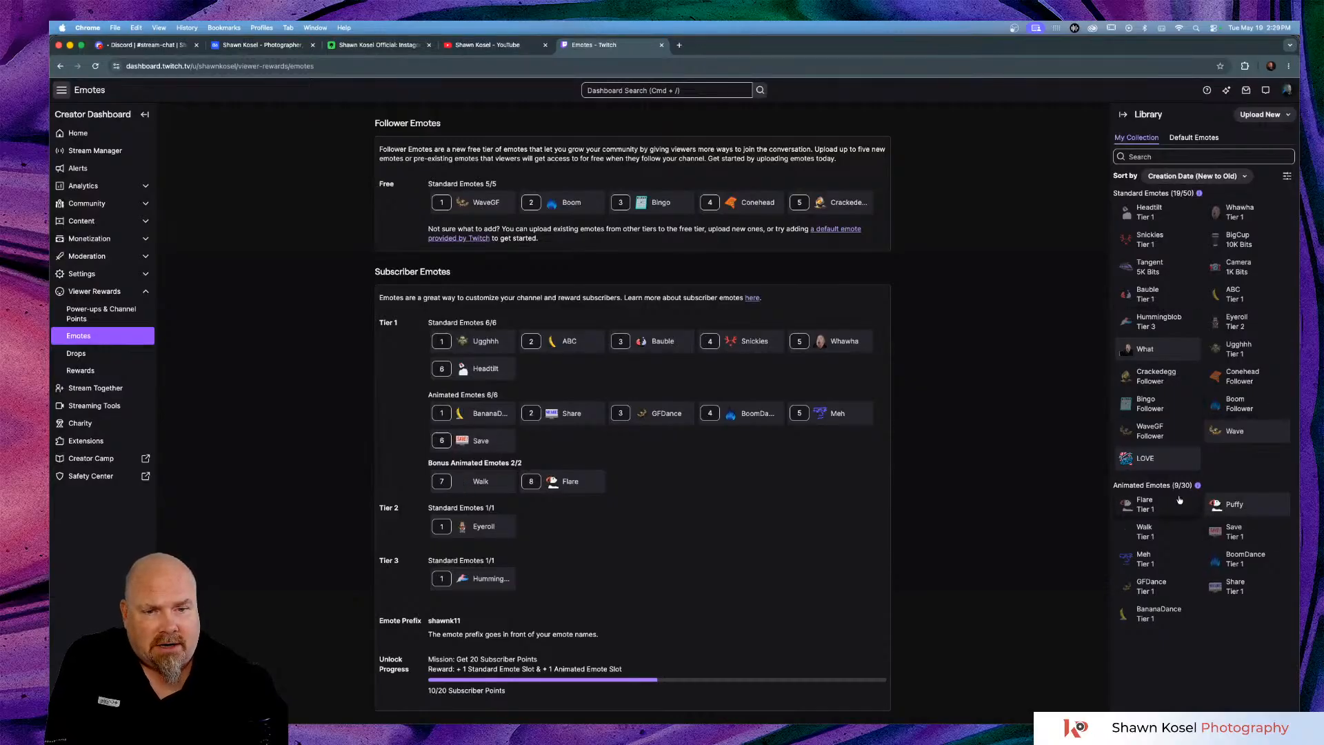
click(509, 368)
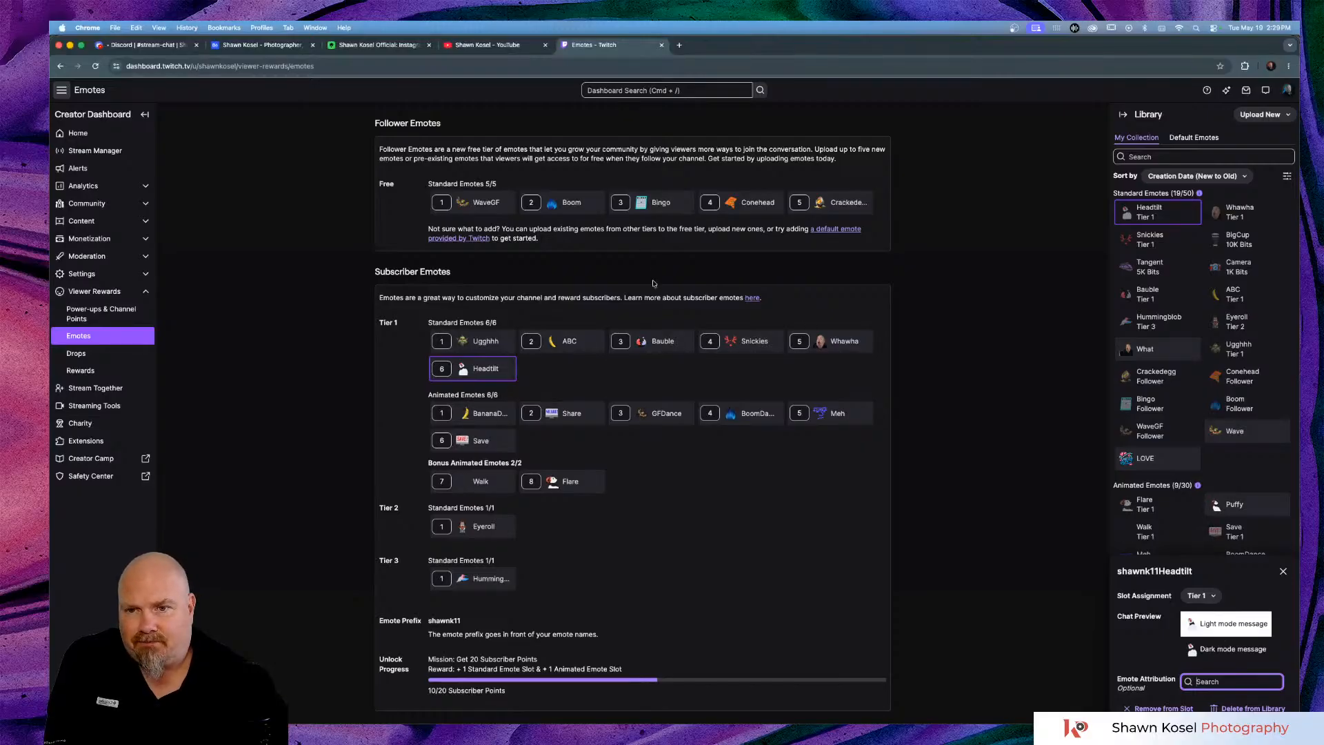
click(514, 362)
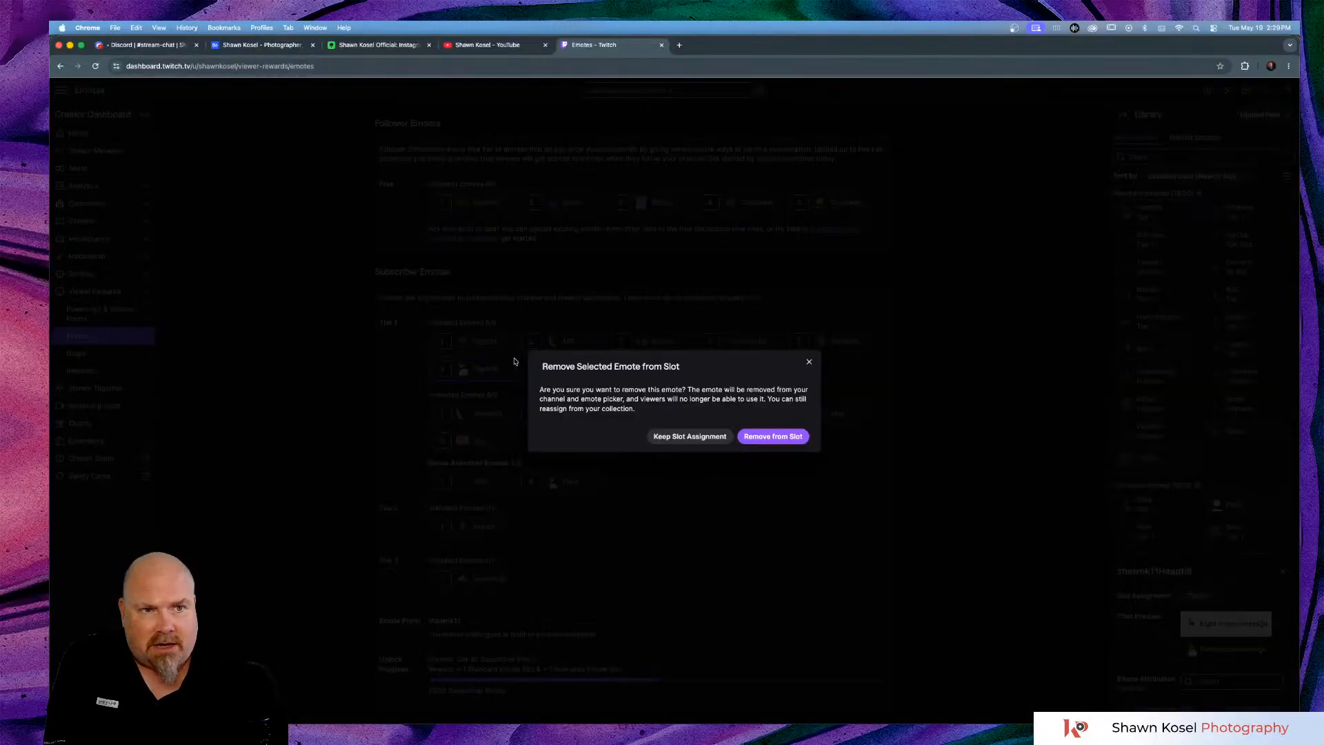
click(796, 436)
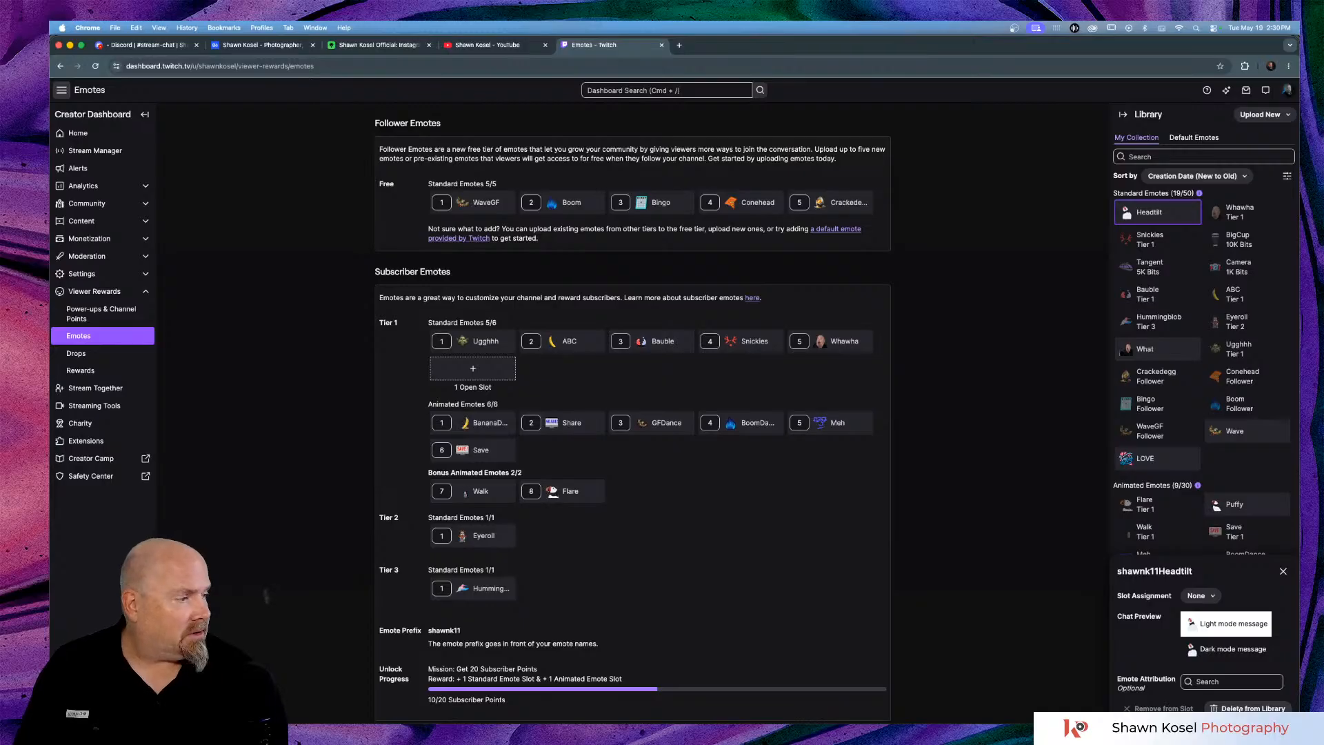
scroll(838, 413, down, 1)
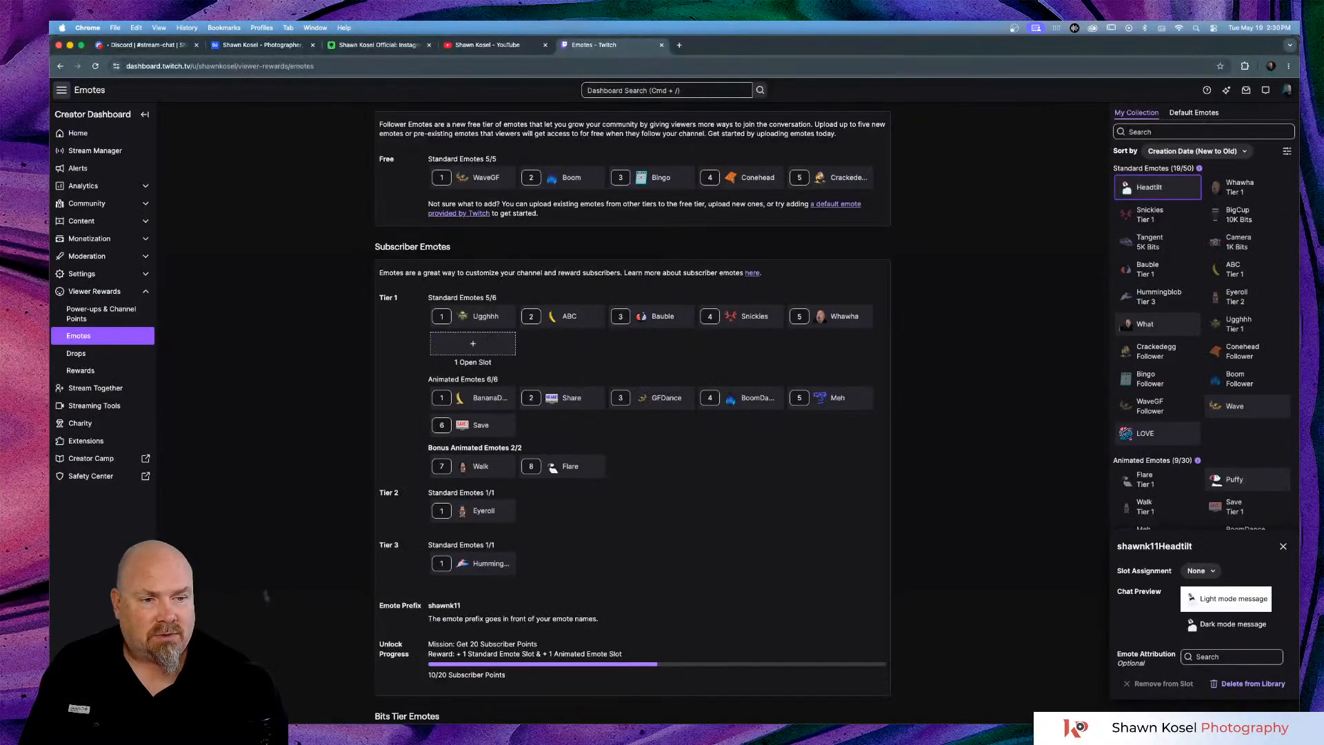
click(1282, 545)
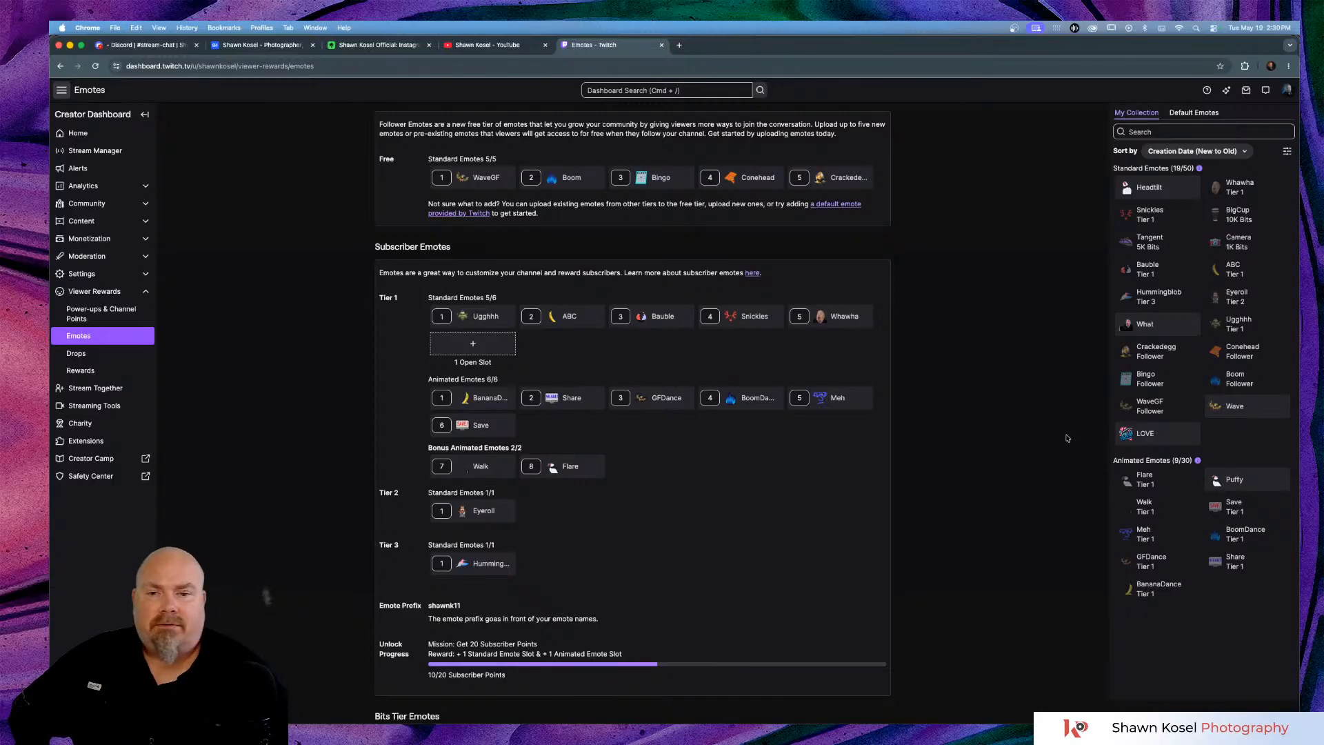
Open the details of the Flare emote in the Tier 1 bonus animated slots.
click(578, 466)
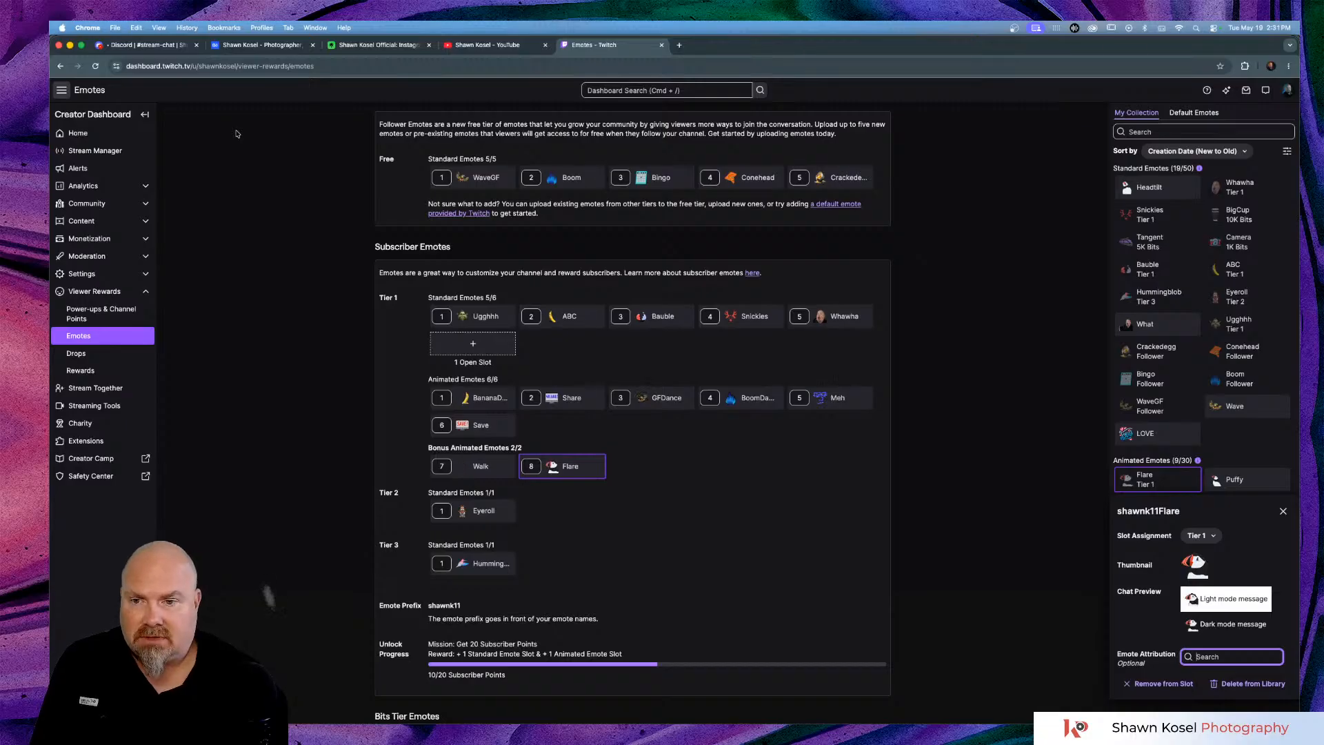
Switch to Photoshop and export the tilted-head puffin to the Desktop as puffin 3.png, a 1200 × 1200 px PNG with transparency.
key(super+Tab)
key(super+Tab)
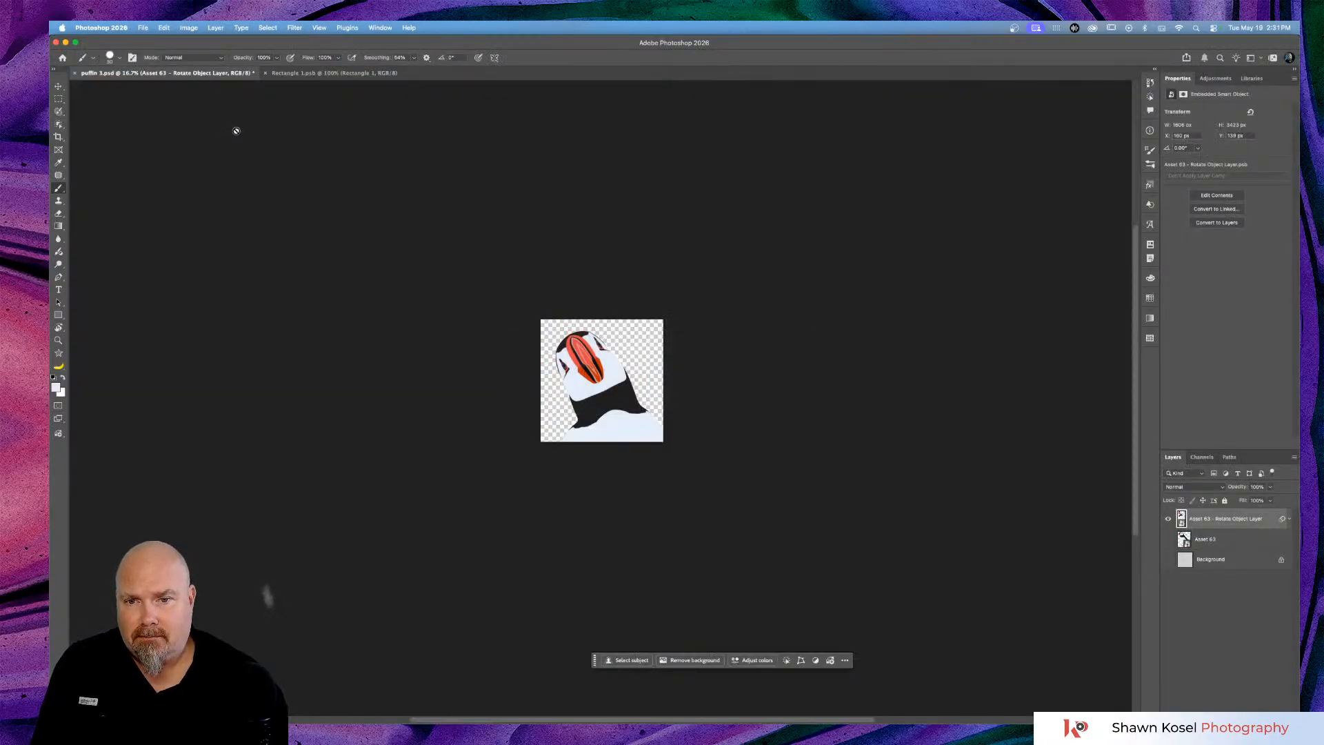
click(143, 28)
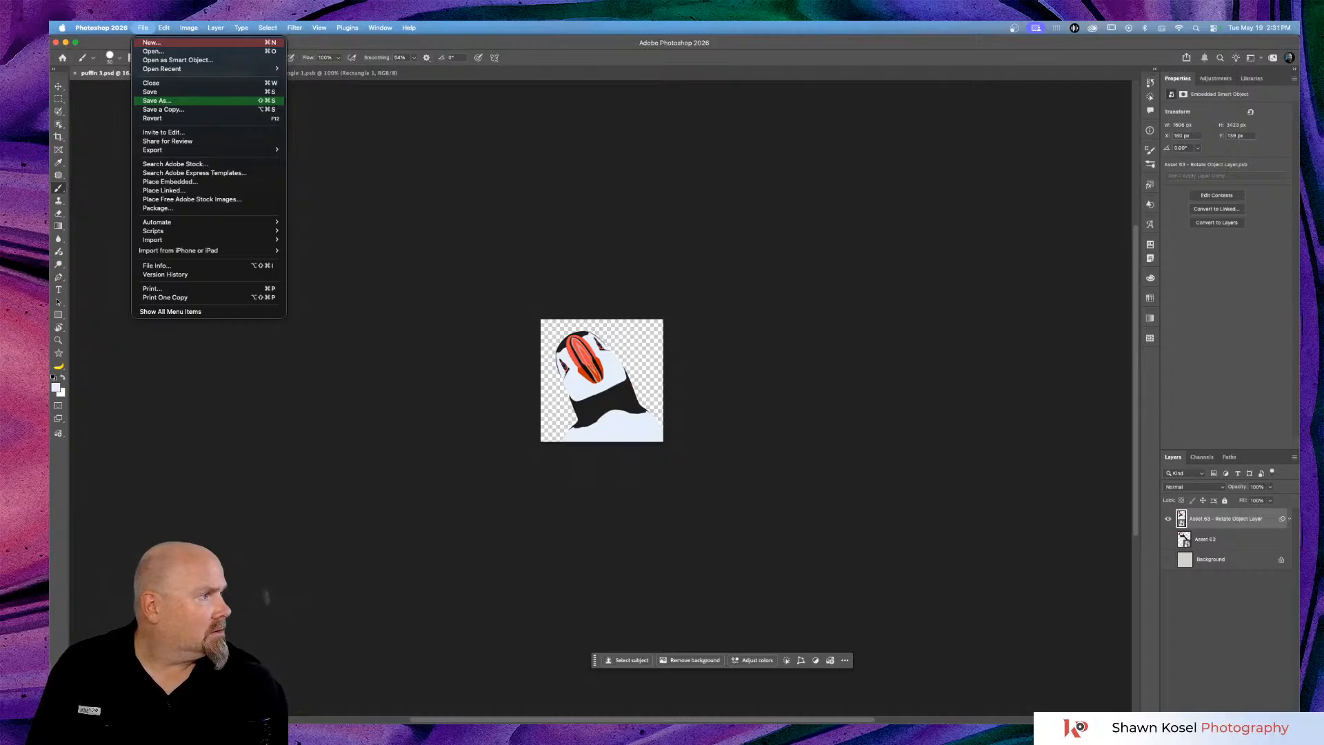
click(157, 100)
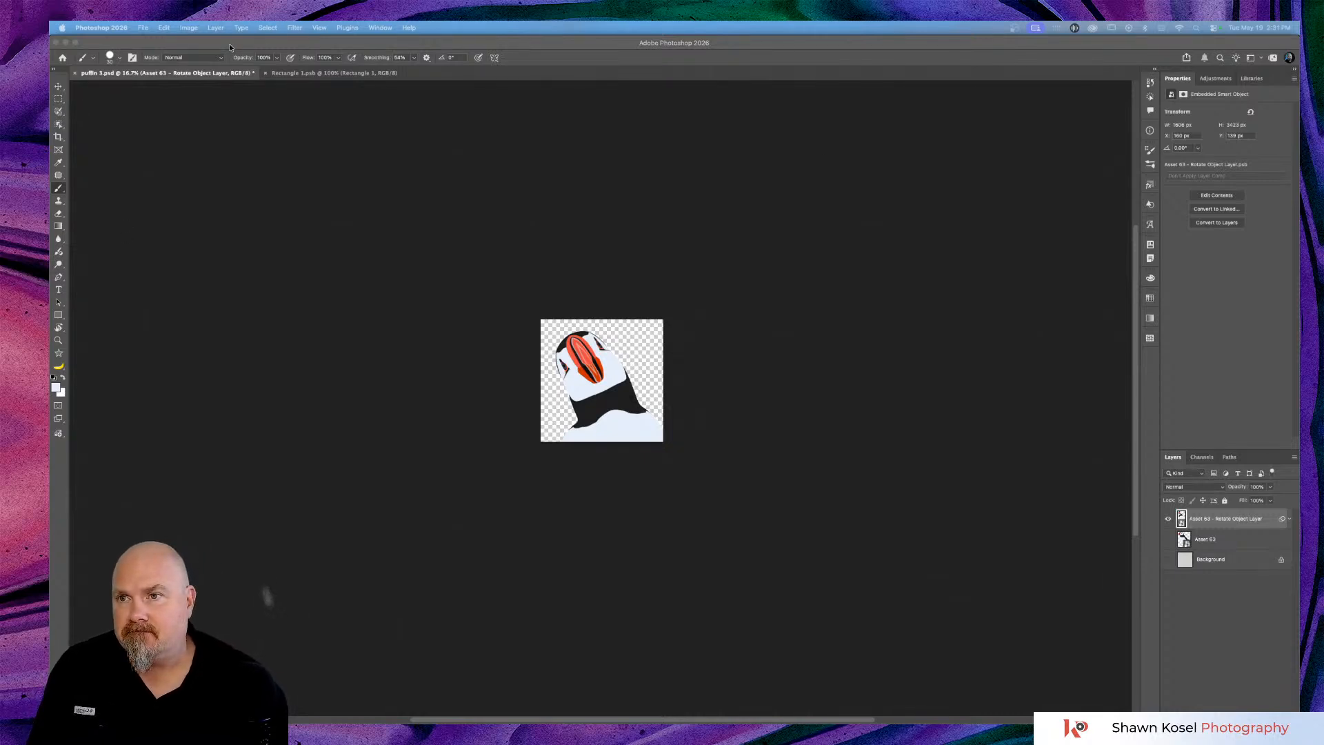
click(143, 28)
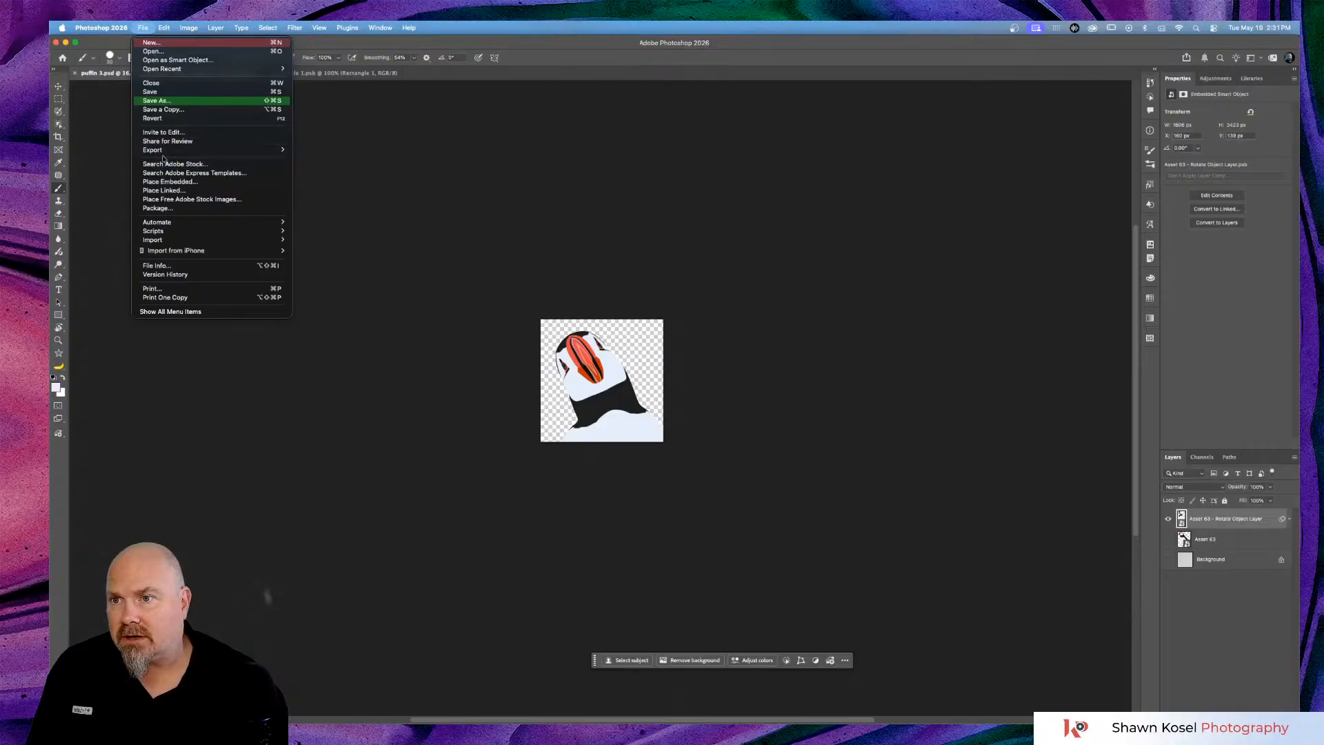
mouse_move(166, 153)
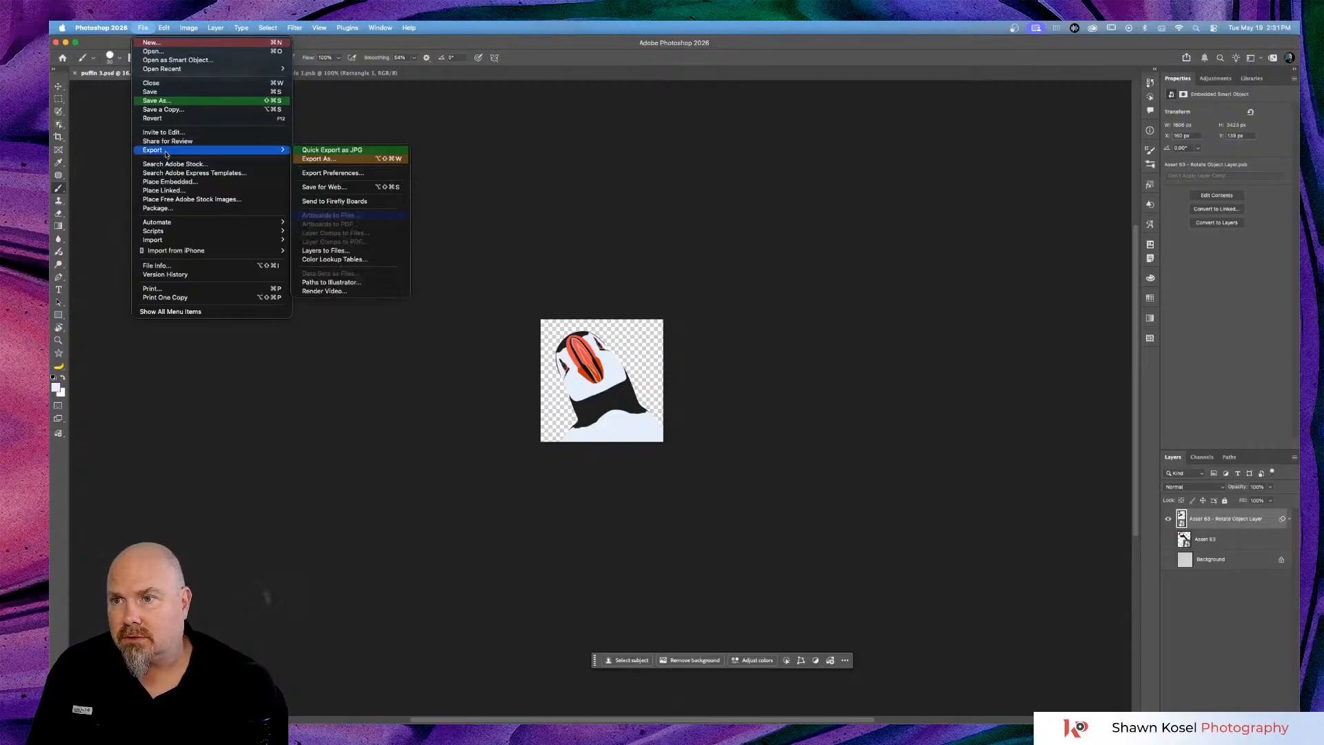
click(361, 163)
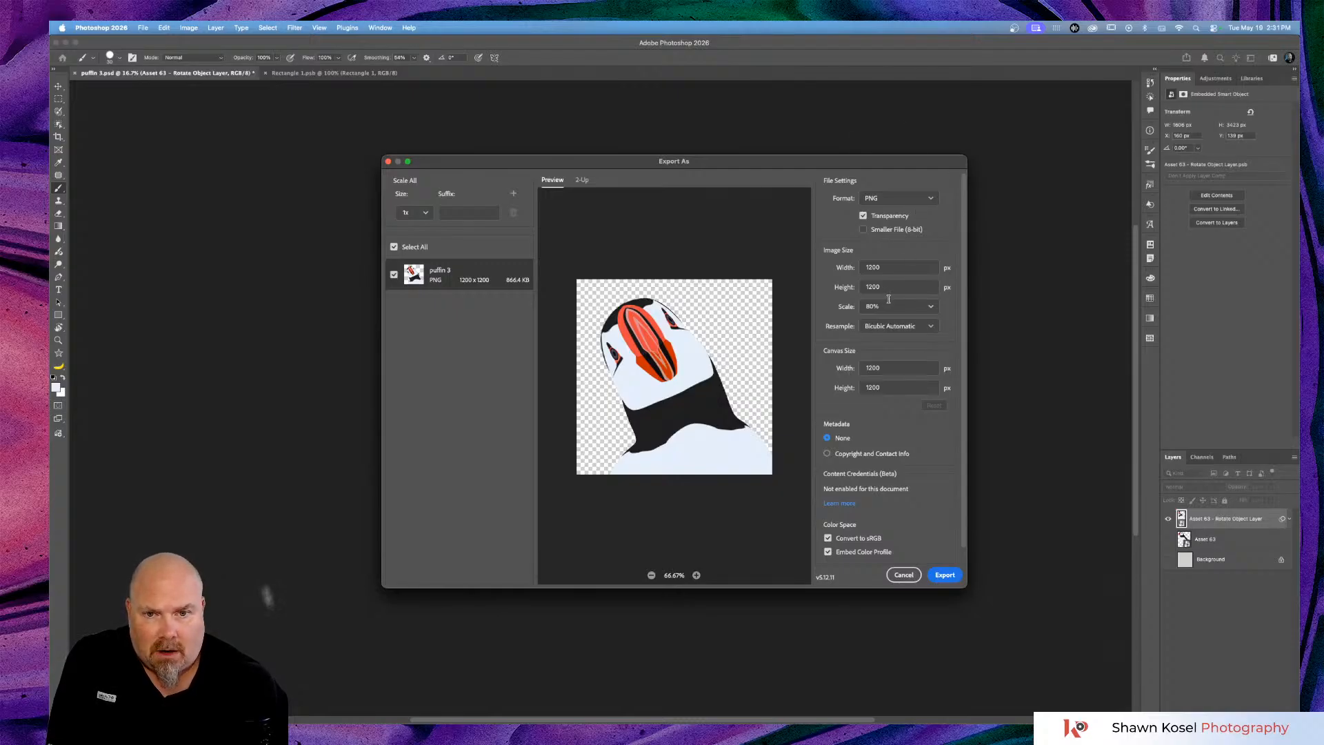
click(944, 574)
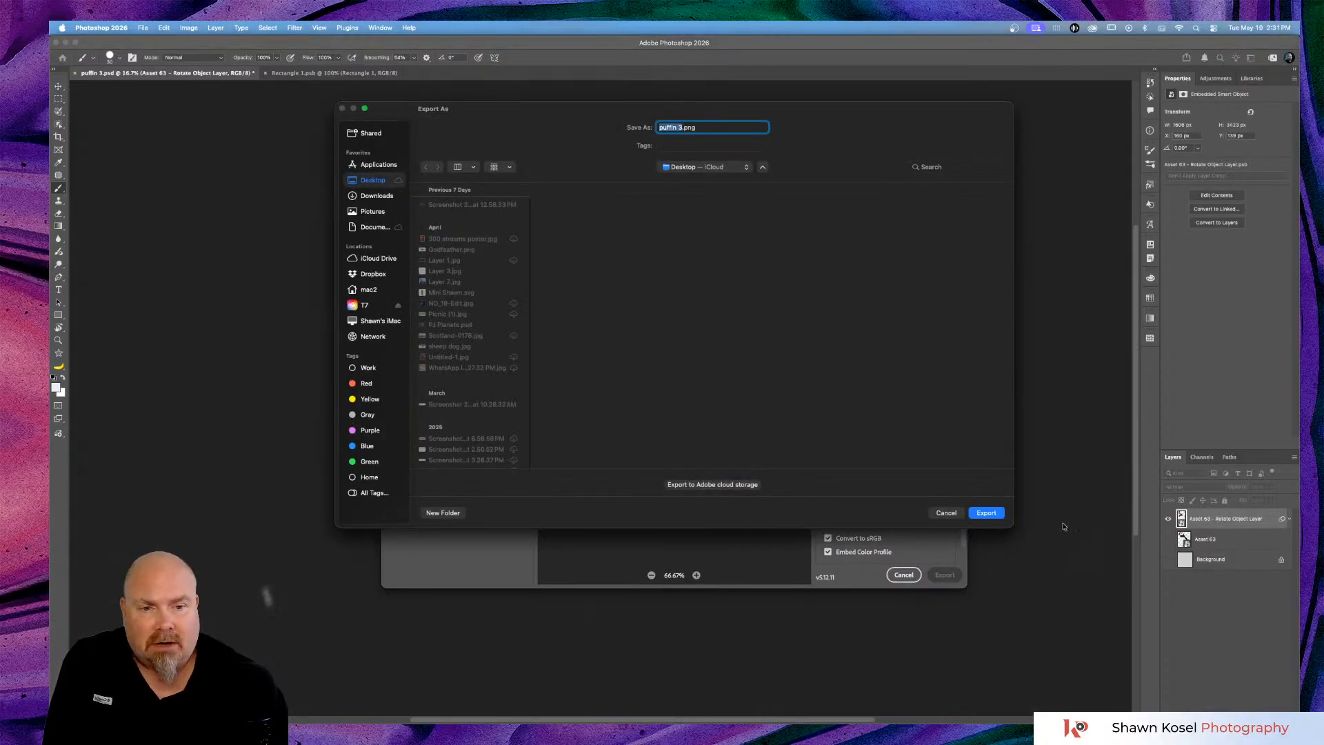
click(987, 513)
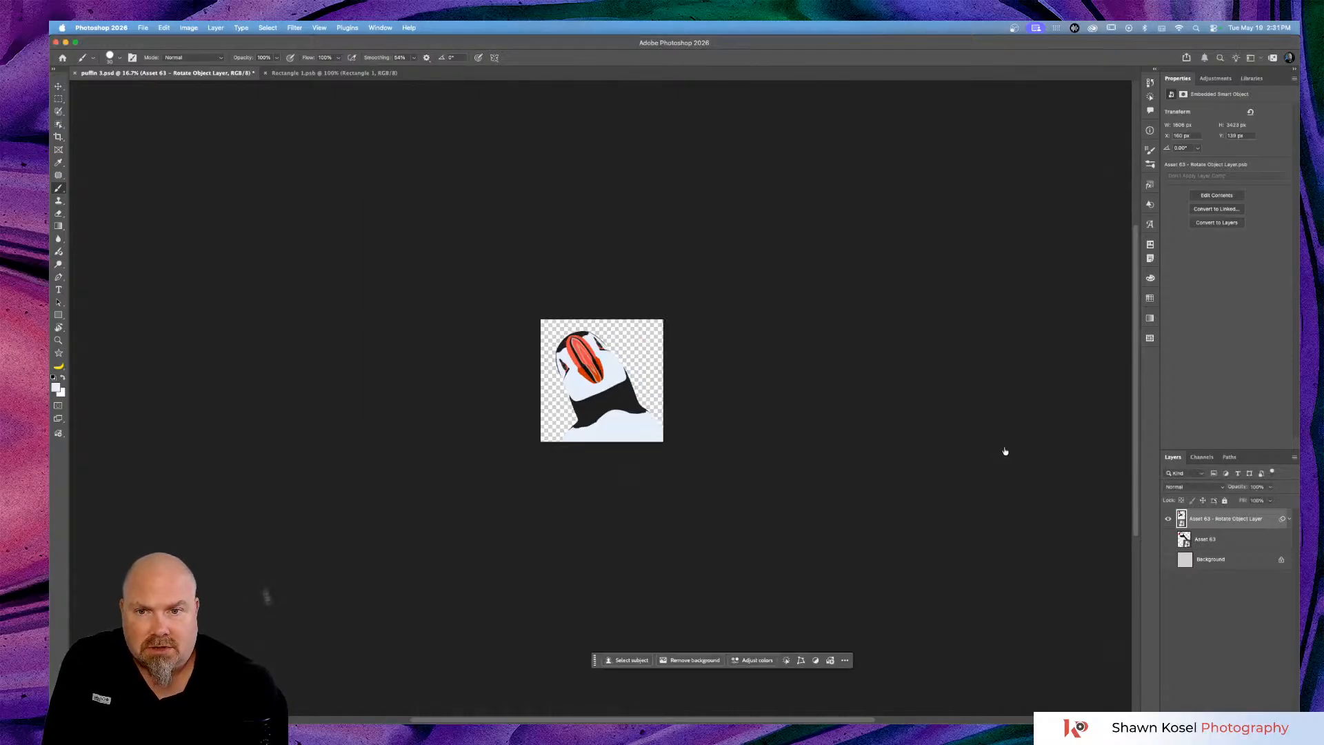
Switch to Illustrator's Puffin 1.ai and examine the spread-wing puffin beside the folded-wing puffin on the artboard.
key(super+Tab)
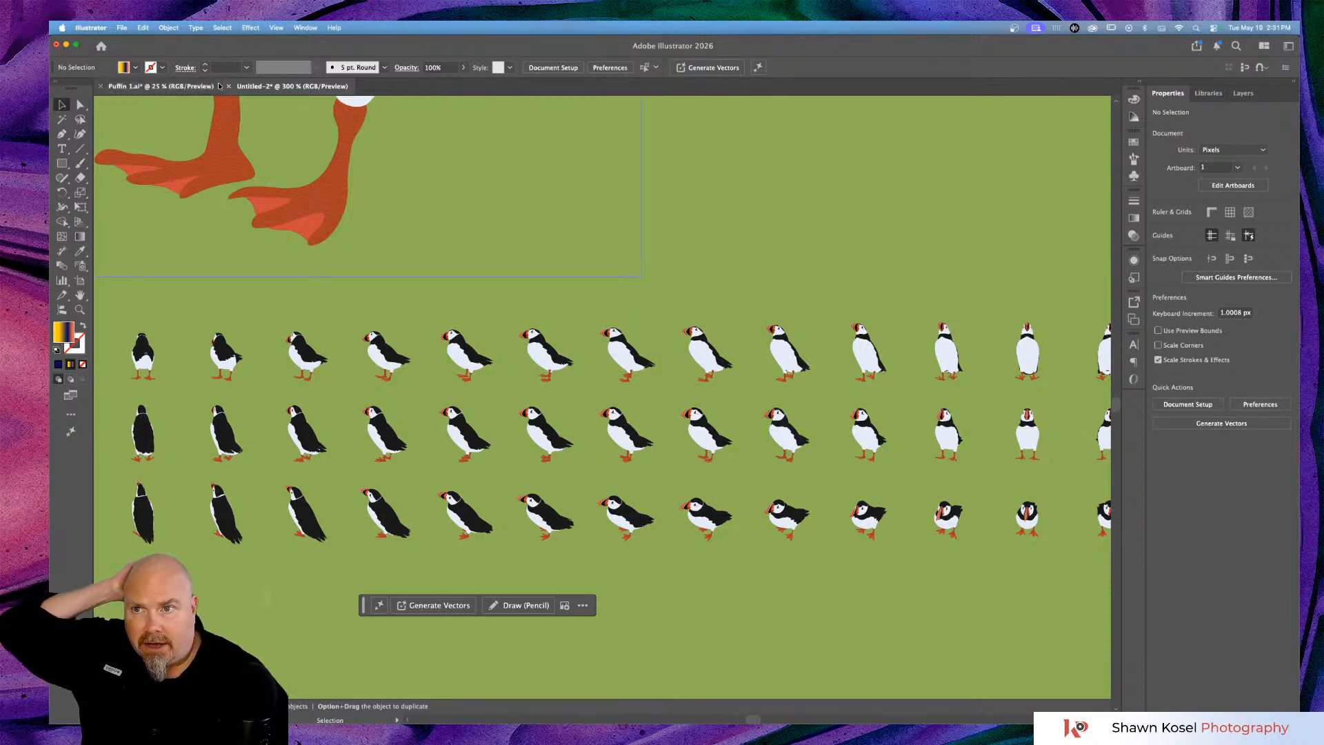
click(161, 87)
scroll(714, 424, up, 2)
scroll(715, 423, up, 15)
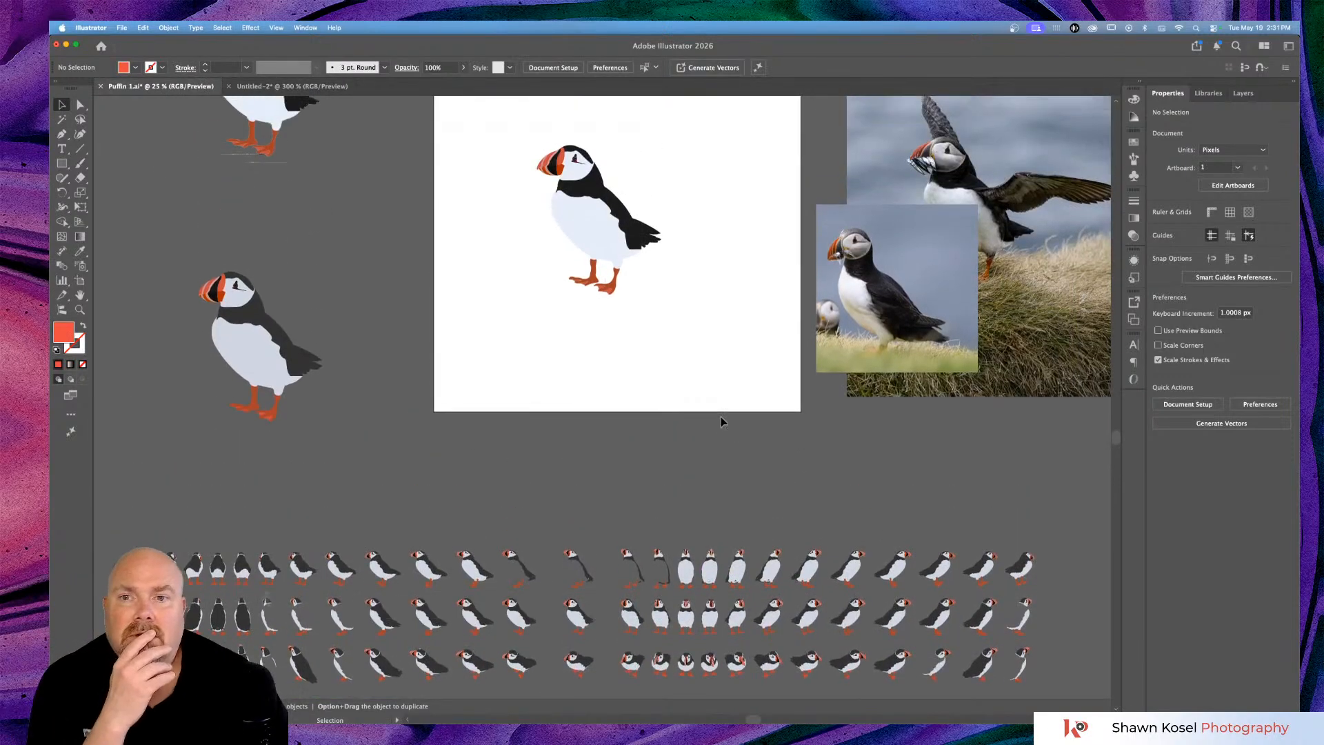
scroll(721, 417, left, 6)
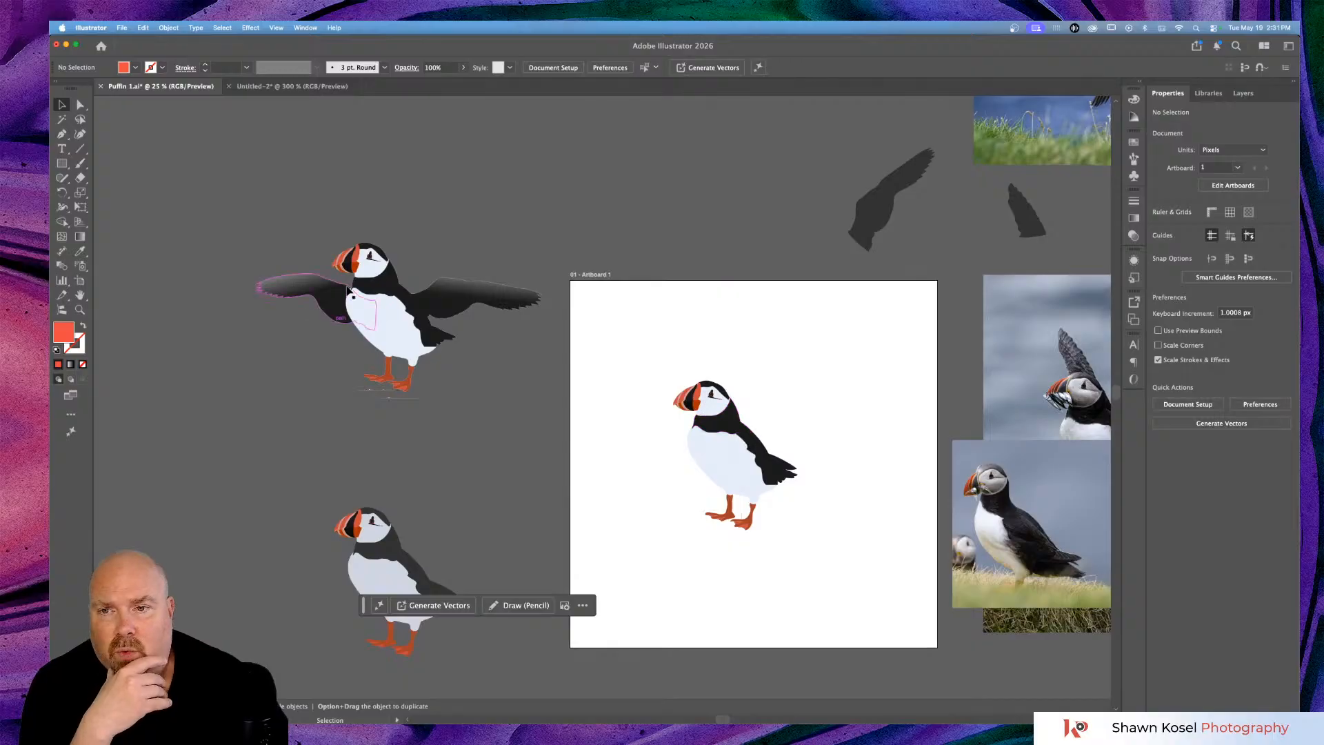
scroll(362, 287, left, 5)
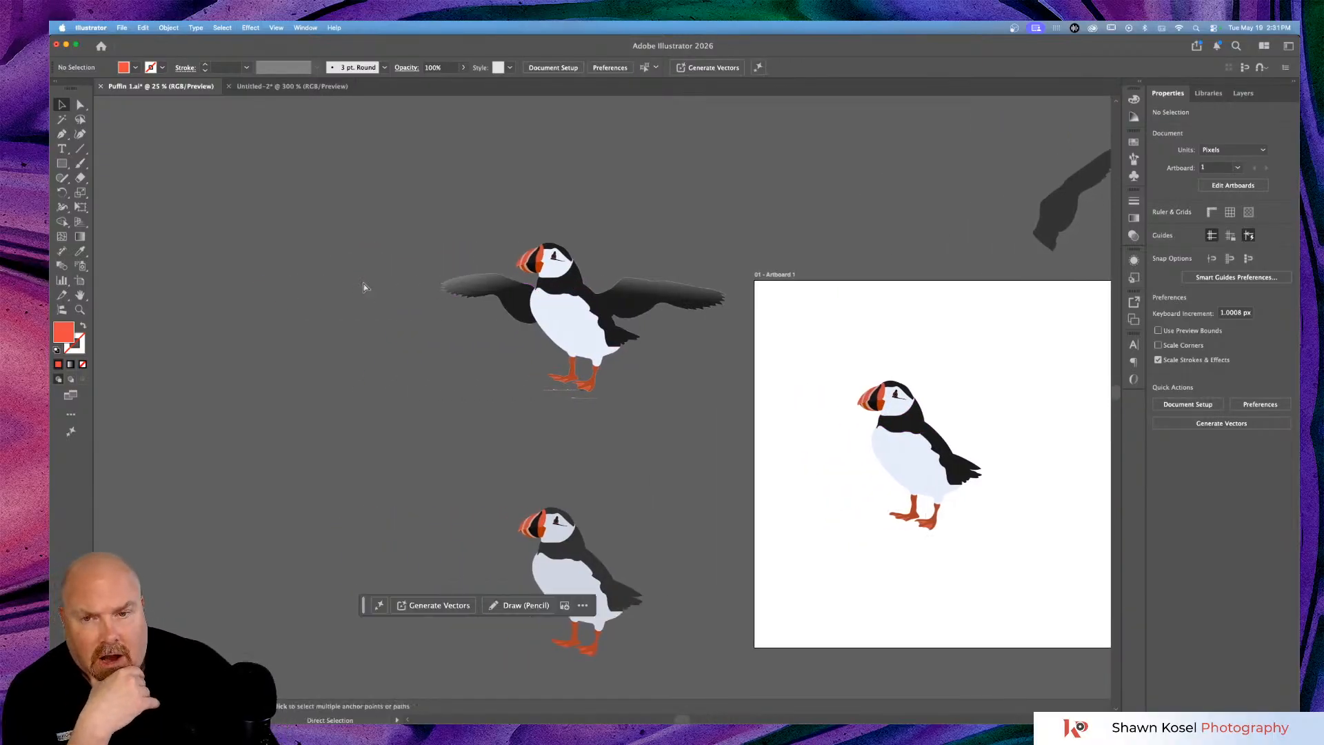
key(super+equal)
scroll(362, 284, up, 4)
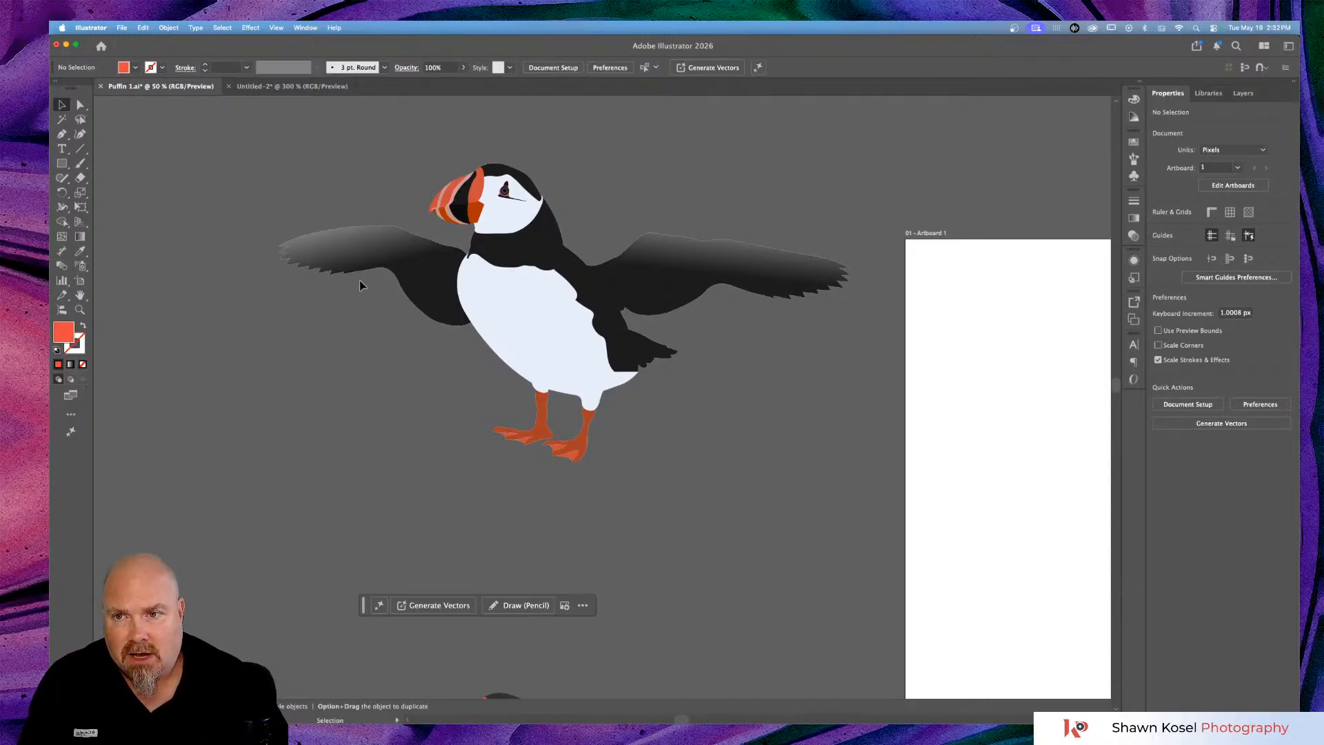
scroll(422, 281, right, 20)
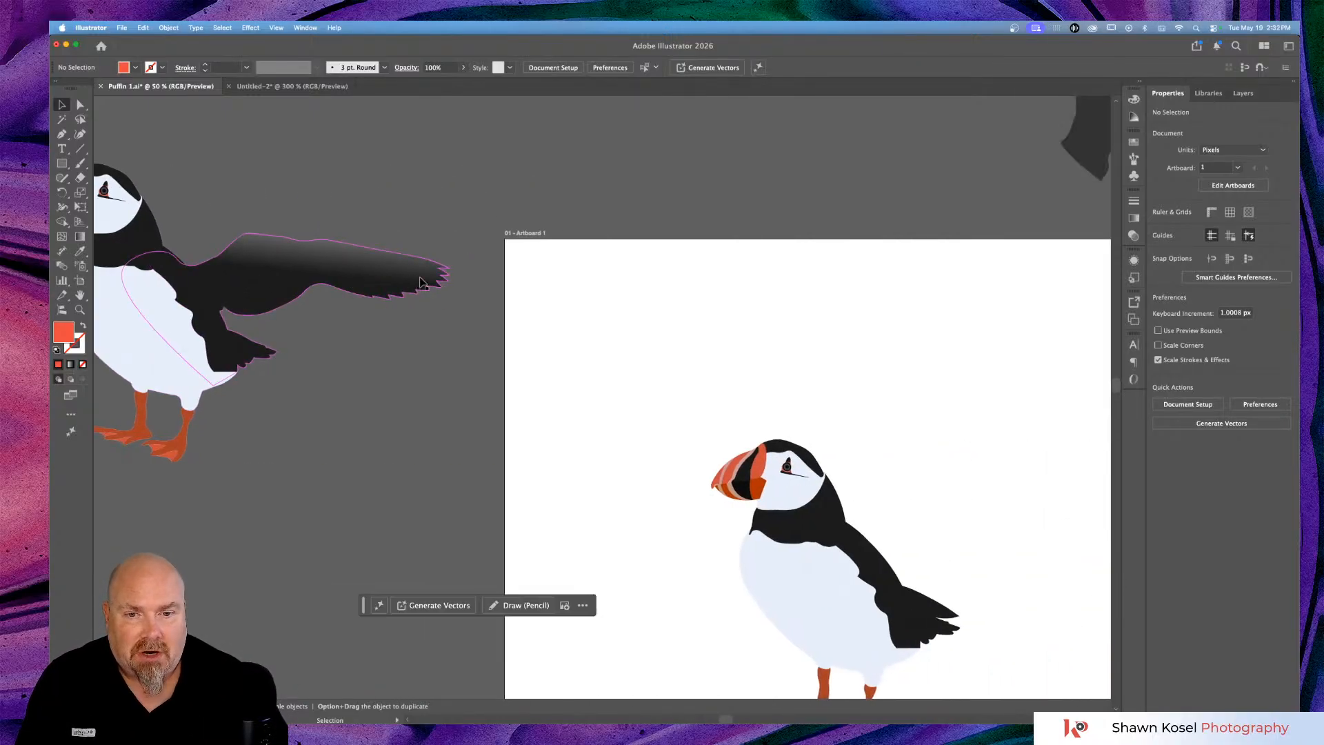
scroll(422, 281, down, 10)
scroll(422, 281, right, 7)
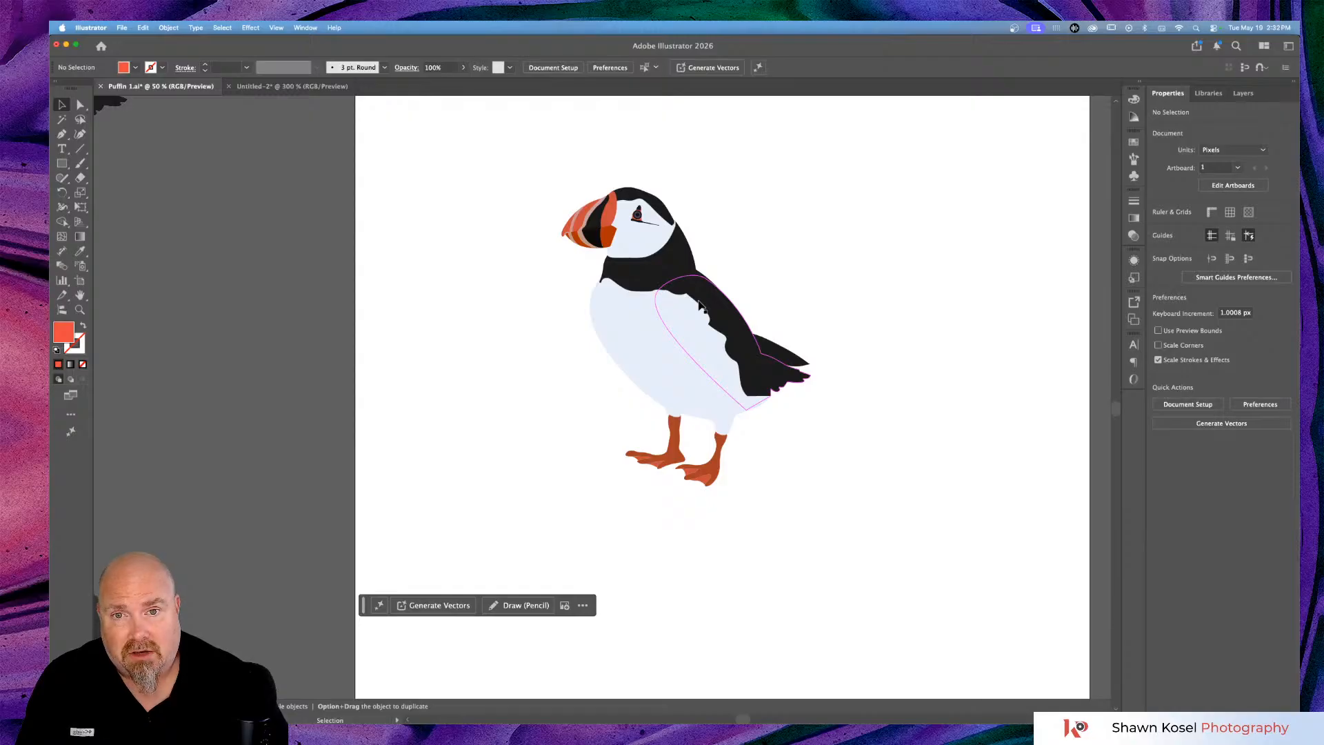
key(super+minus)
key(super+minus)
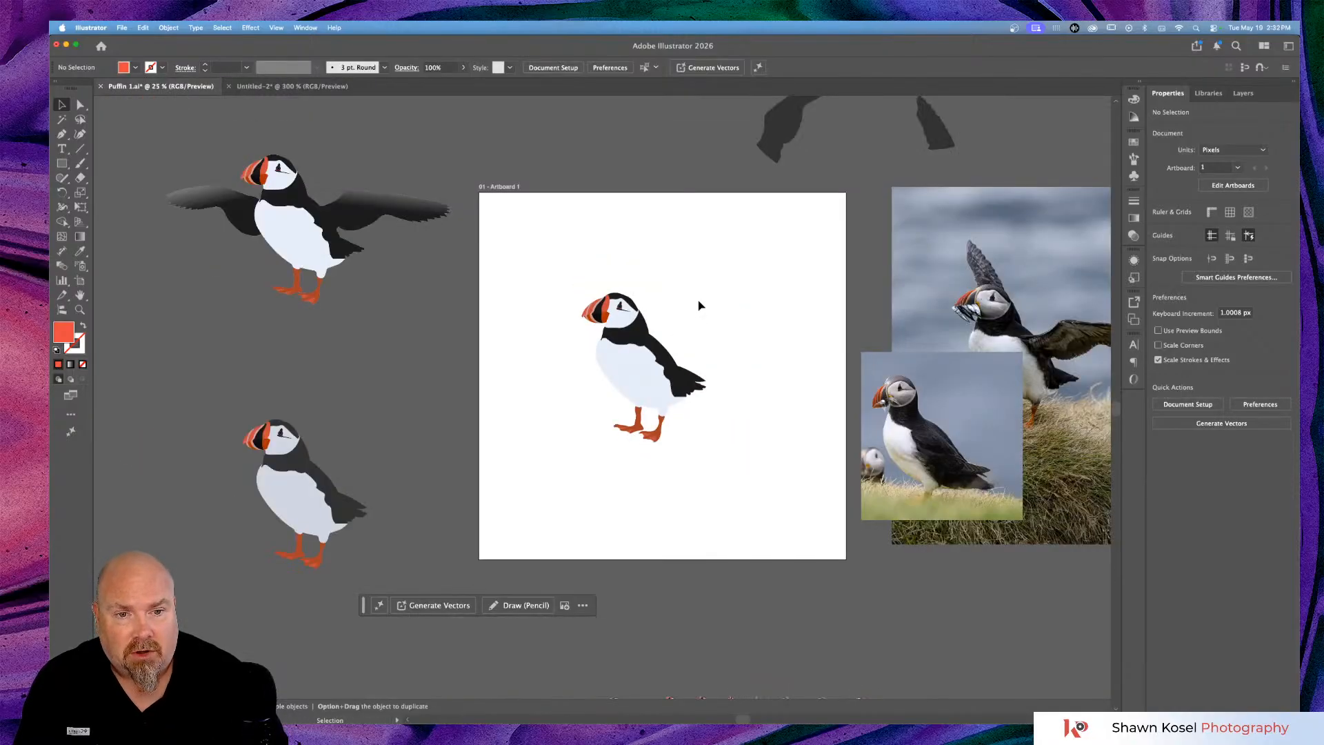
Examine the puffin reference photos and compare their wing and body shapes with the illustrated puffin on the artboard.
scroll(923, 431, right, 5)
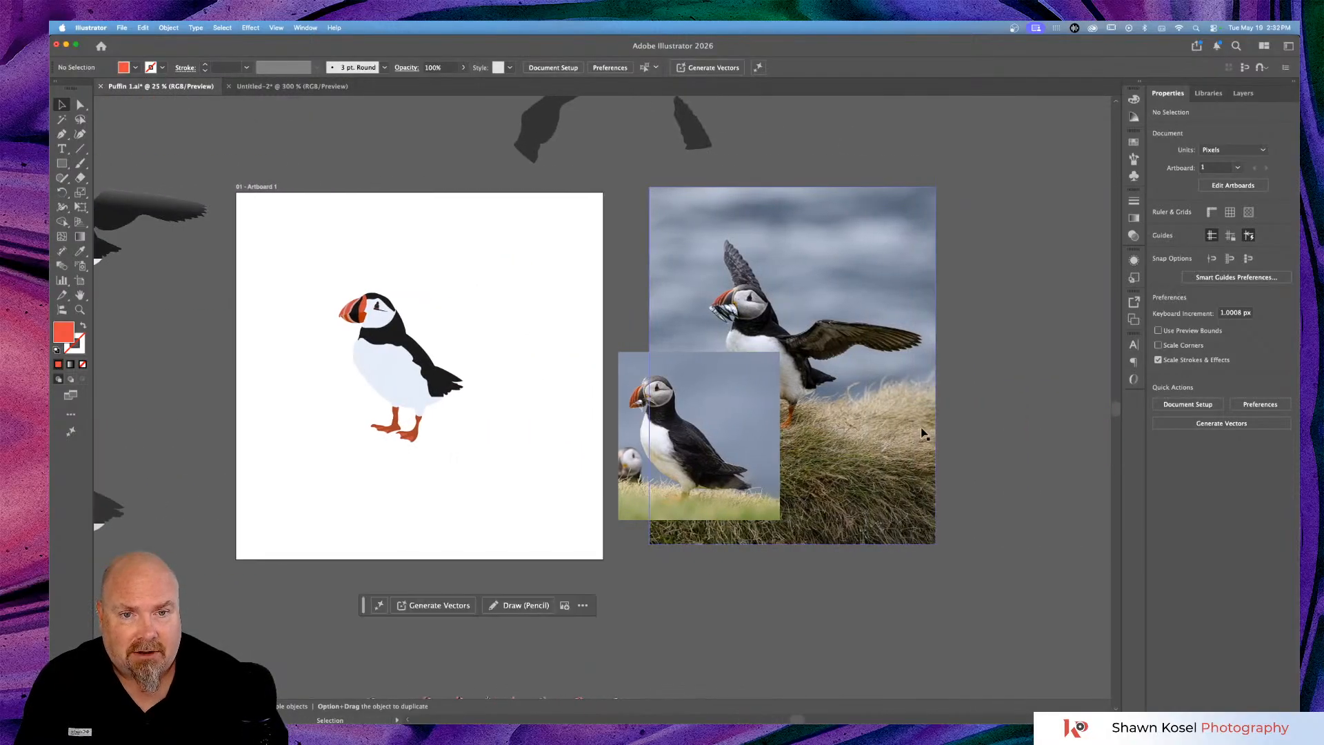
key(super+plus)
key(super+plus)
key(super+plus)
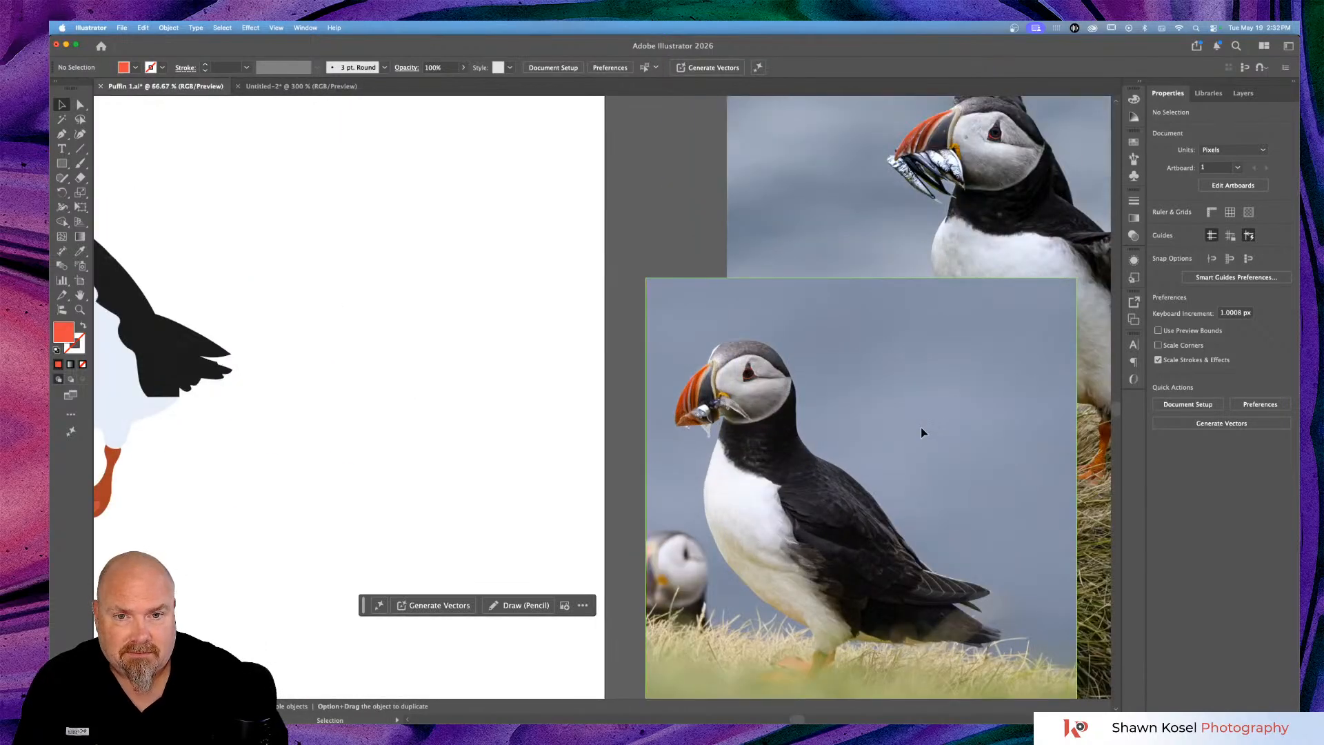
scroll(921, 427, down, 2)
scroll(921, 427, right, 2)
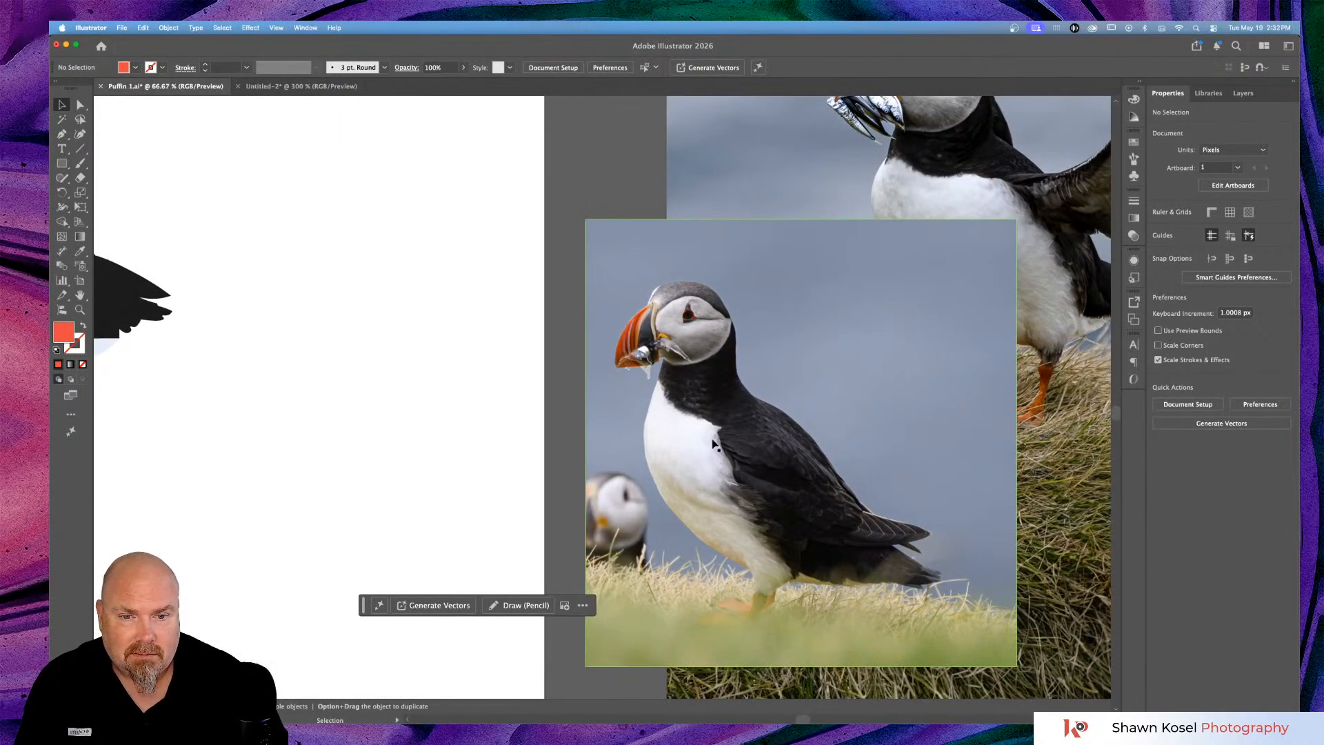
scroll(269, 315, left, 5)
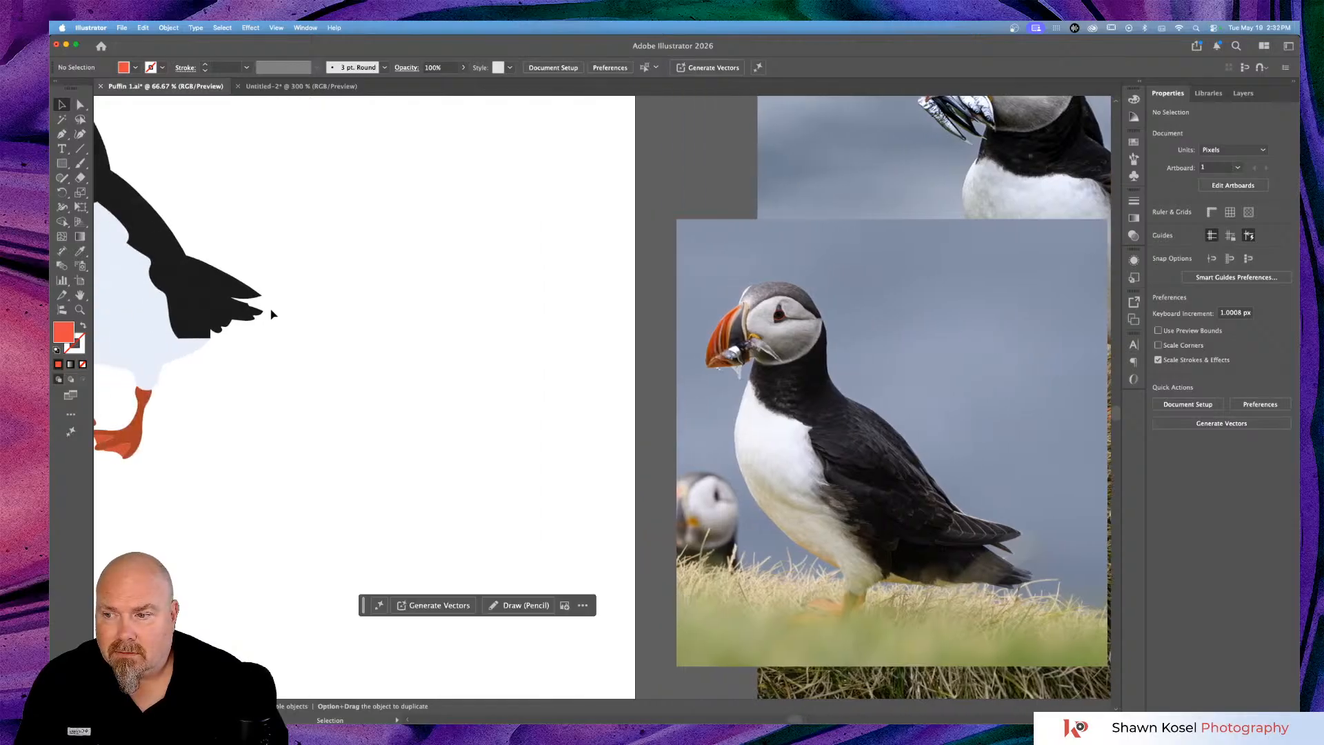
scroll(271, 314, left, 7)
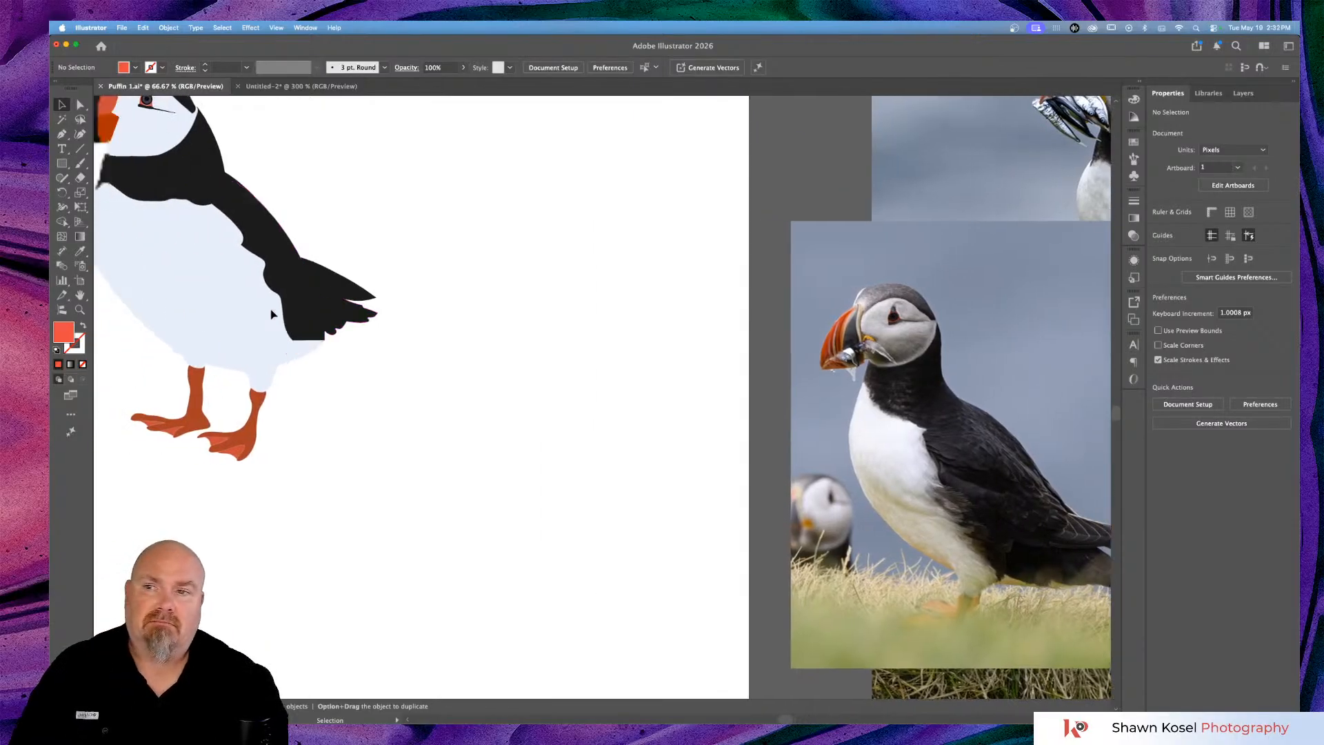
scroll(270, 313, up, 3)
scroll(270, 314, left, 2)
scroll(270, 314, up, 1)
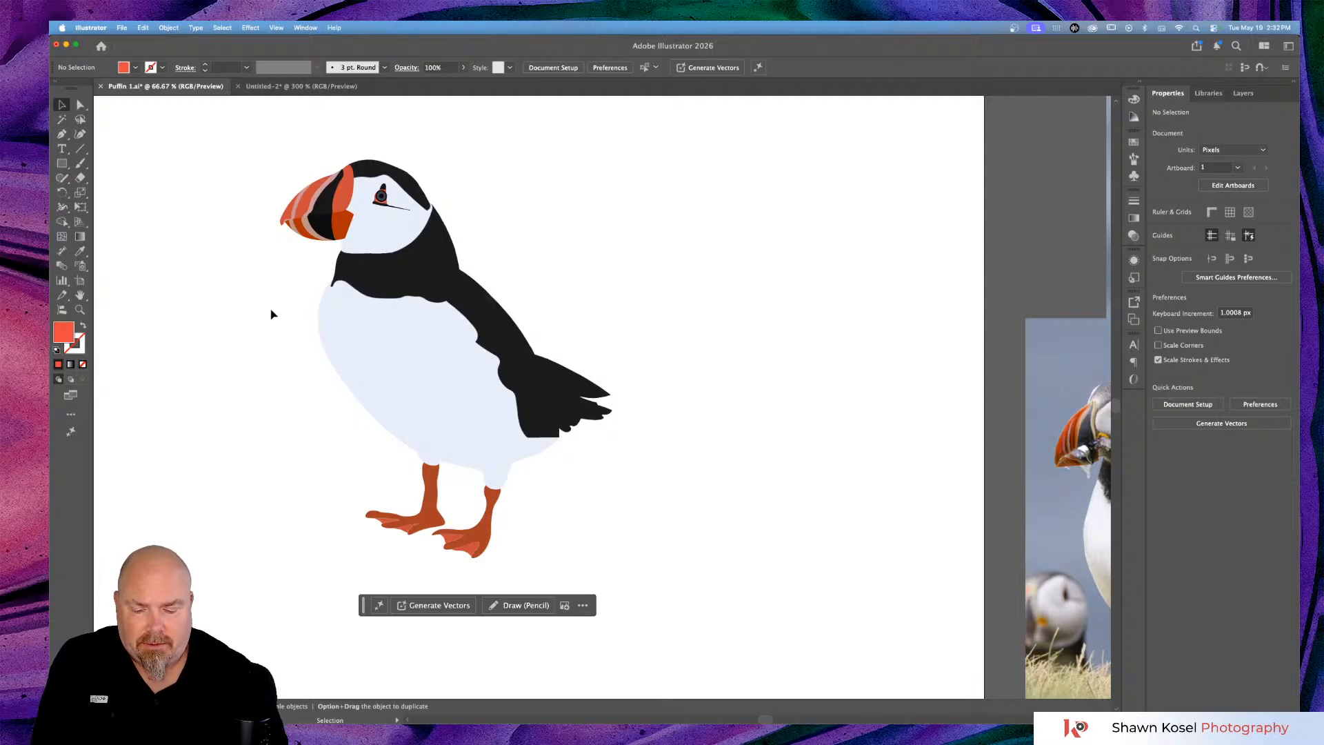
Switch to Twitch's Emotes page in Chrome and load puffin 3.png into the open Tier 1 standard emote slot.
key(a)
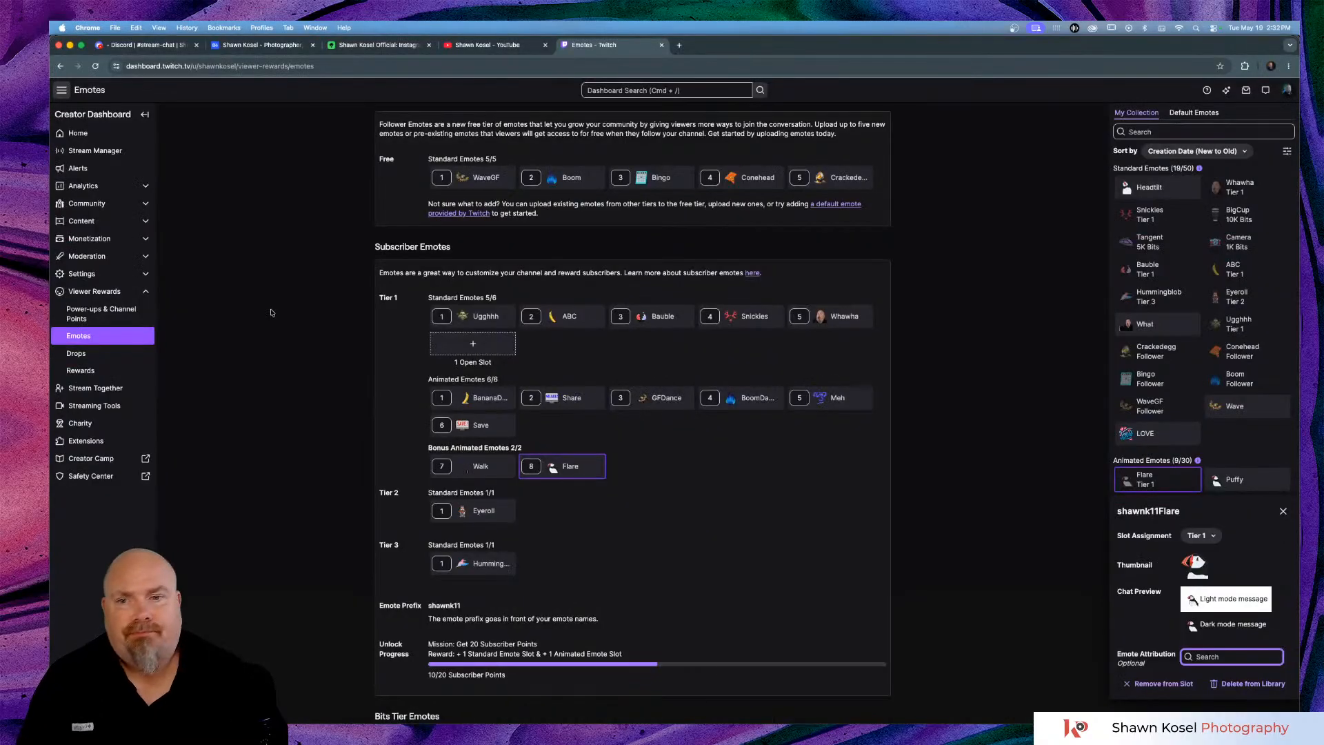
click(469, 345)
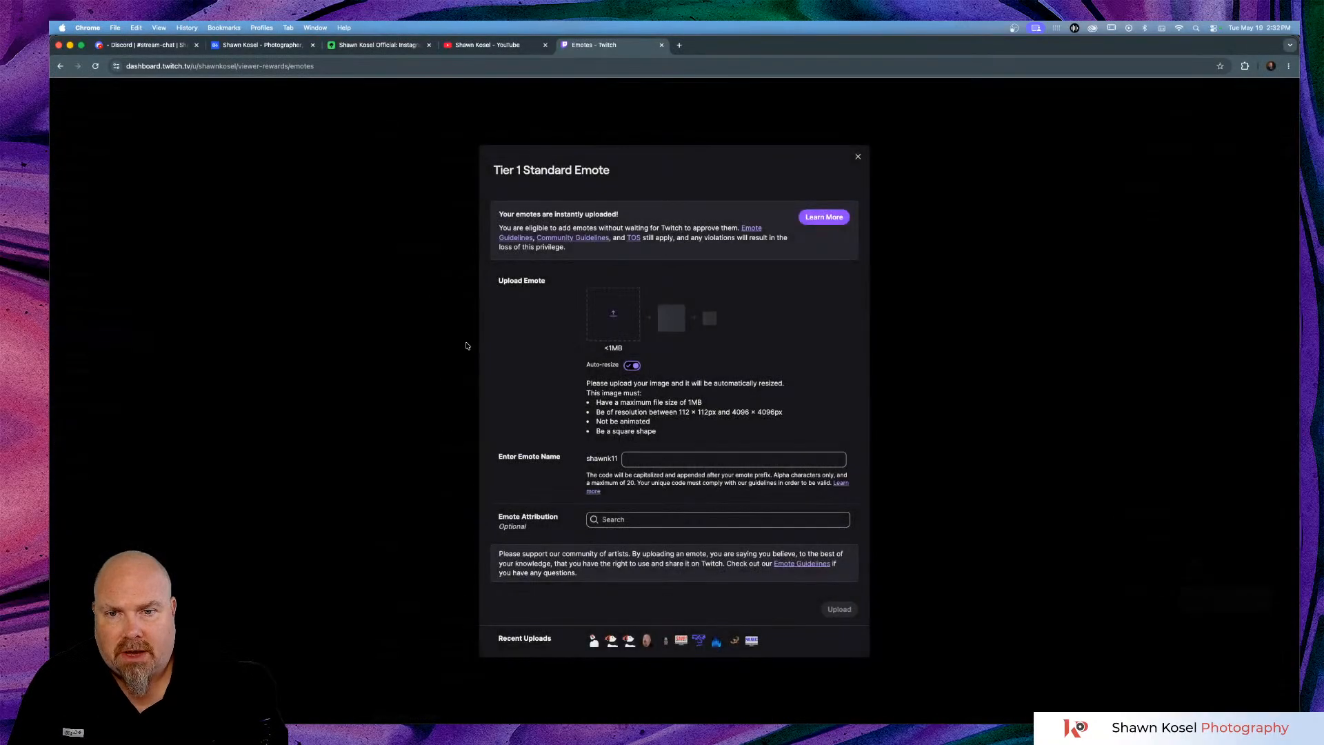
click(617, 317)
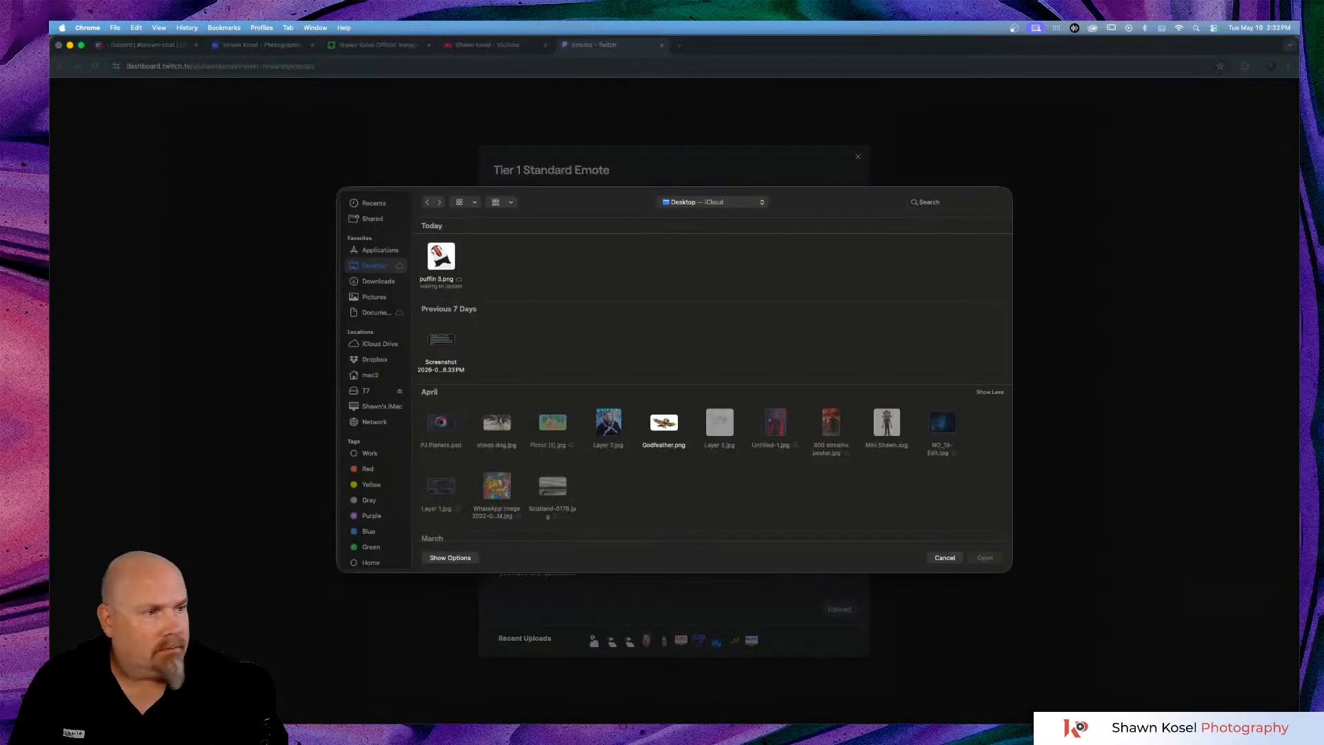
click(431, 254)
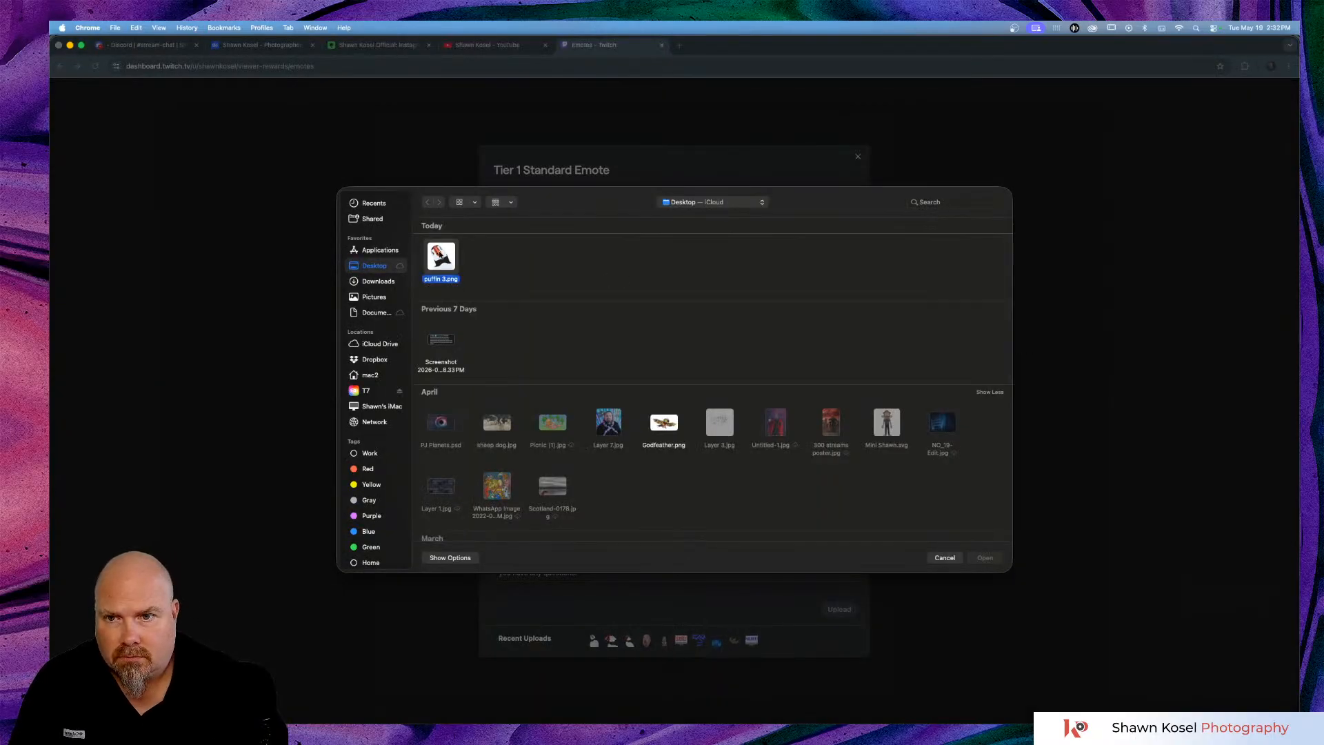
click(985, 557)
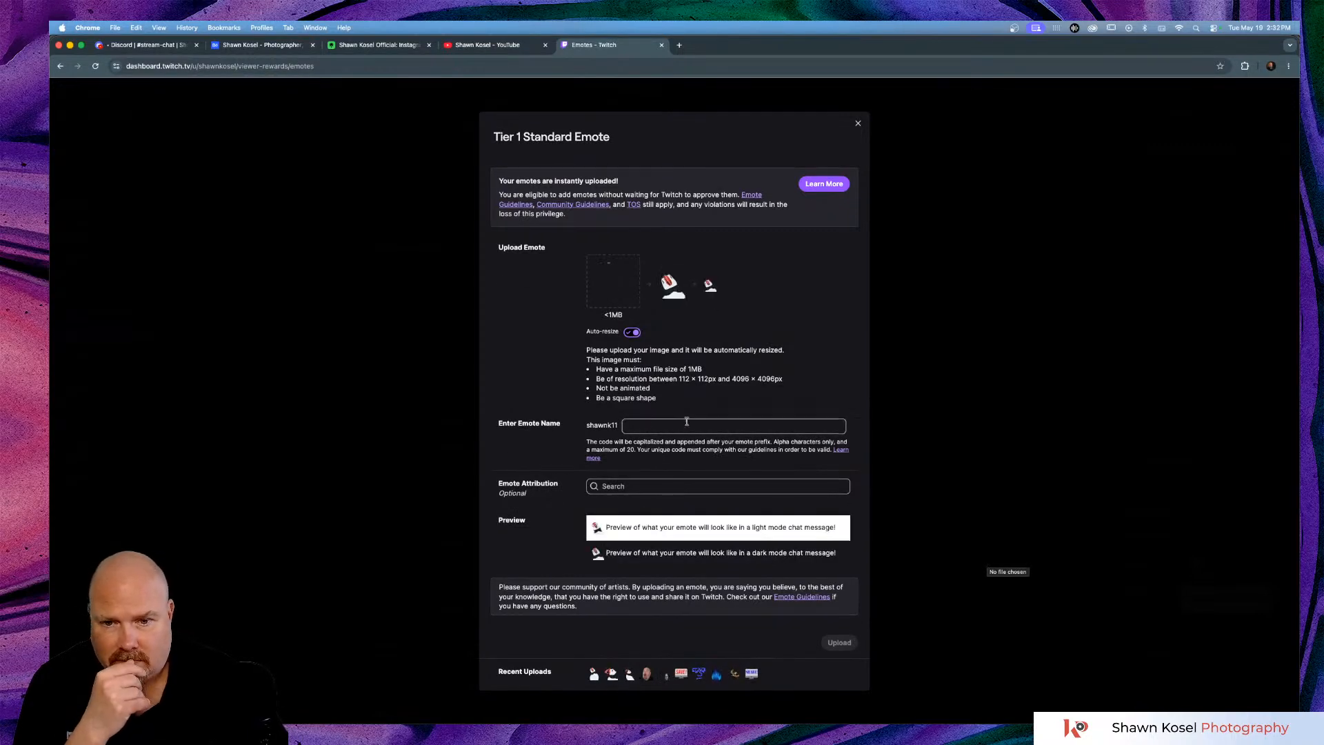
Name the new emote headtilt2, upload it to the Tier 1 slot and open its details to view the chat preview.
click(647, 425)
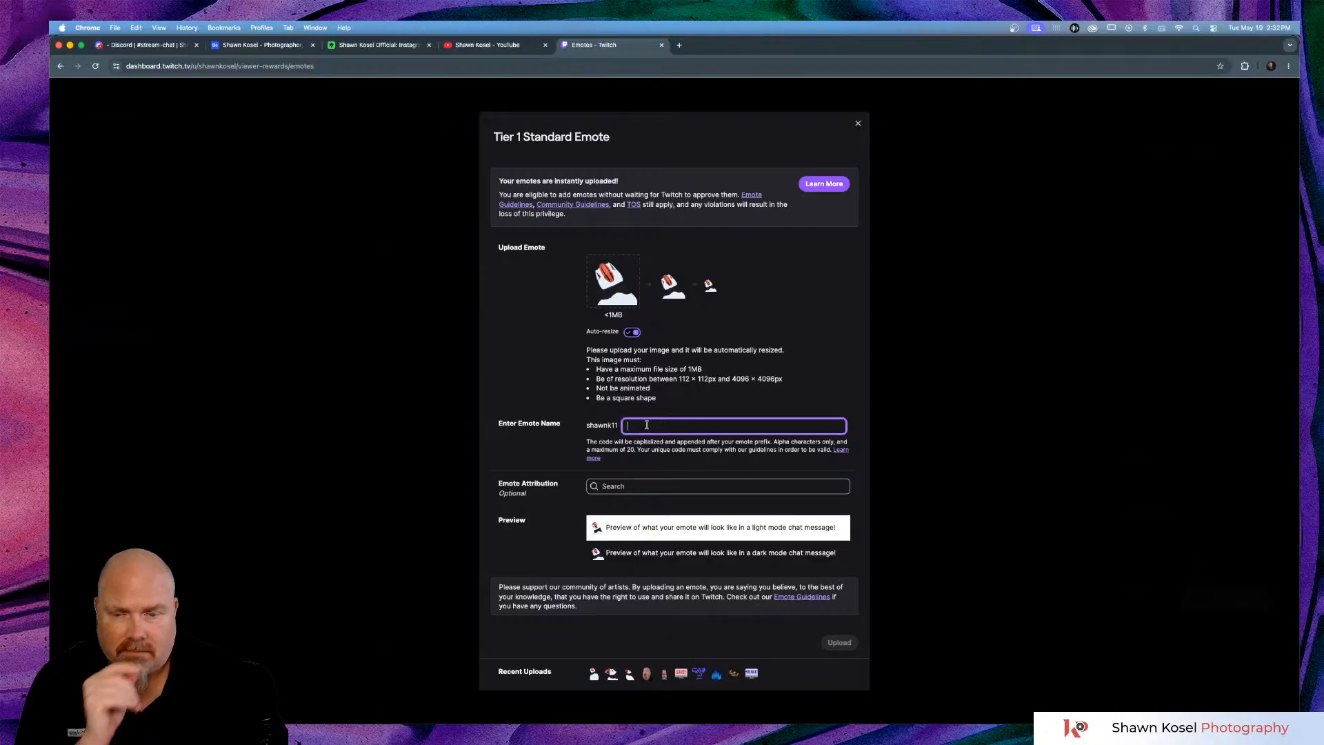
text(head)
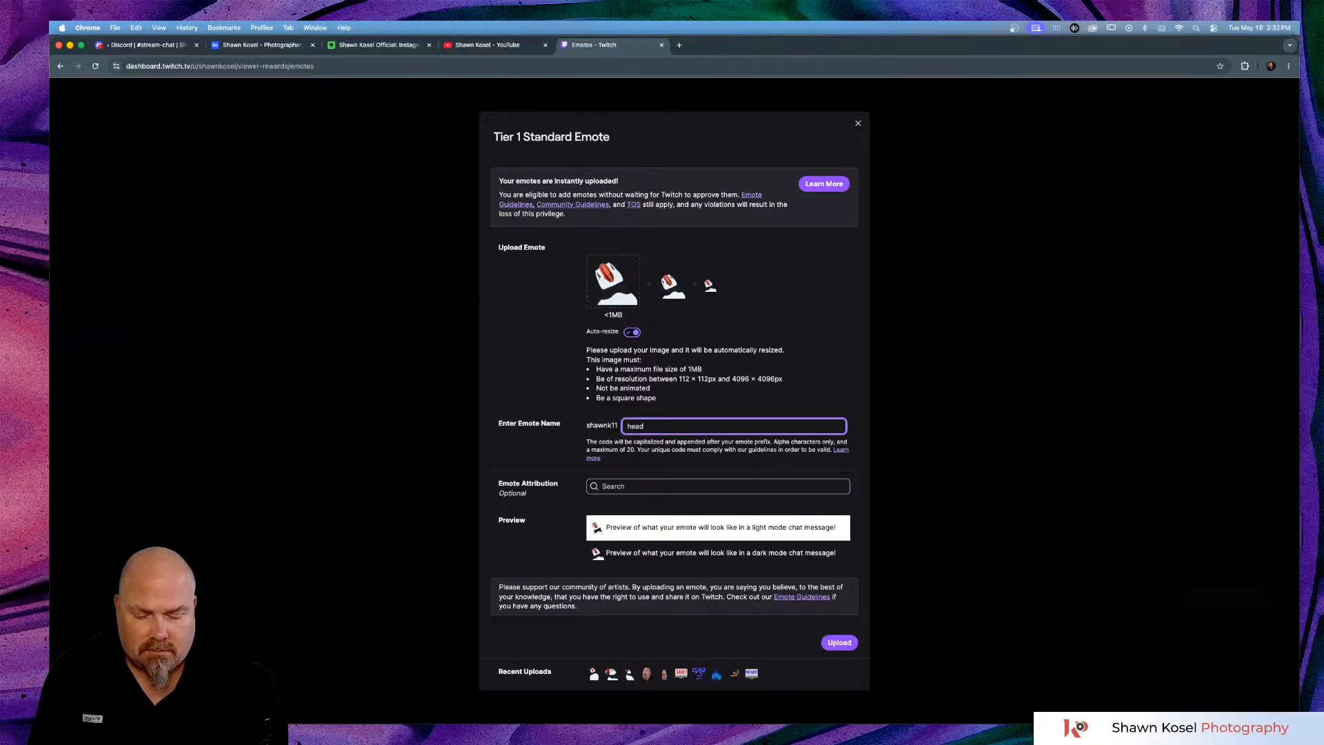
text(tilt2)
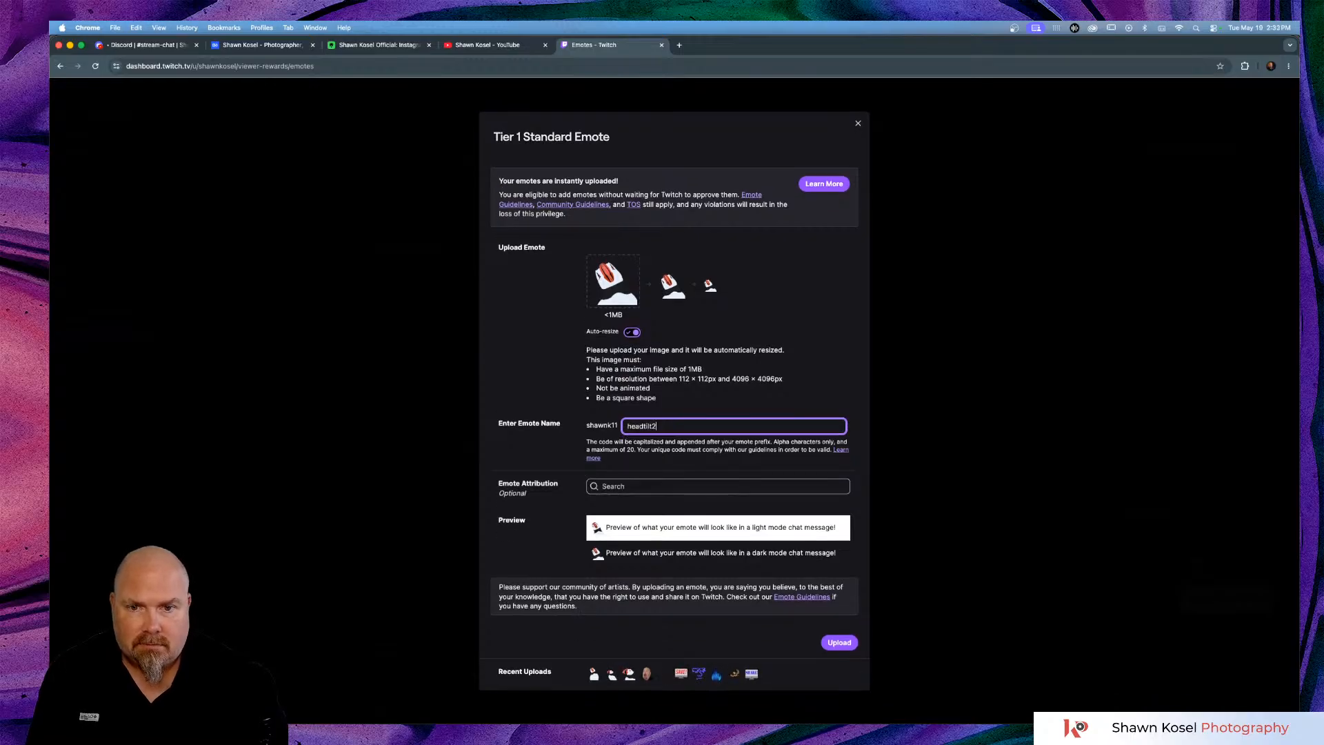
click(839, 642)
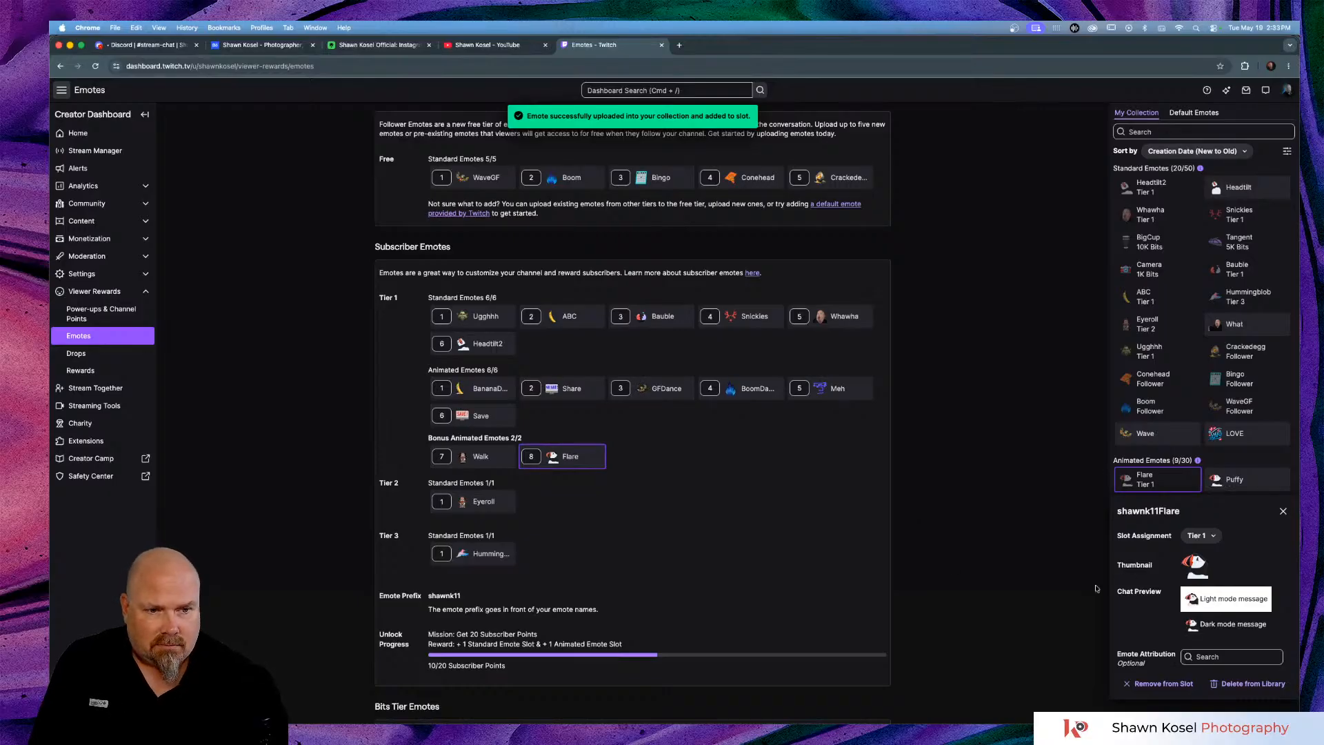
click(487, 348)
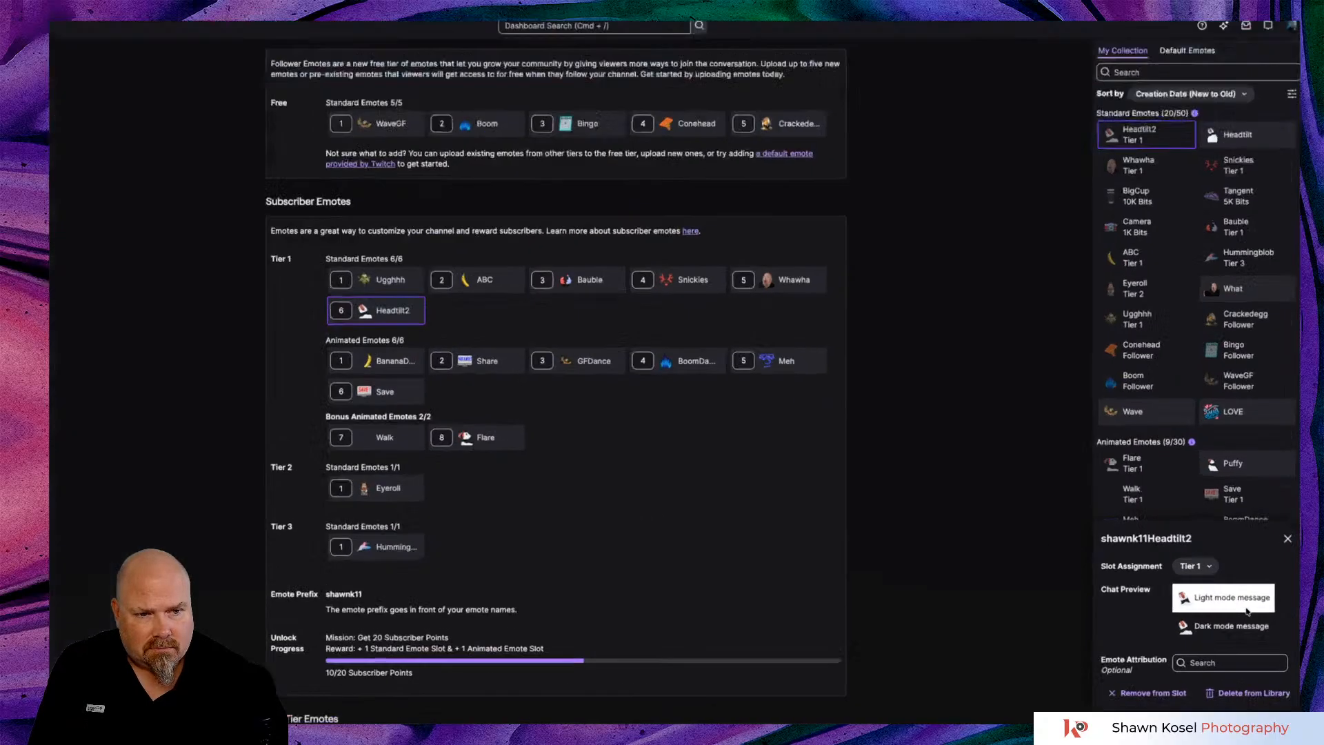
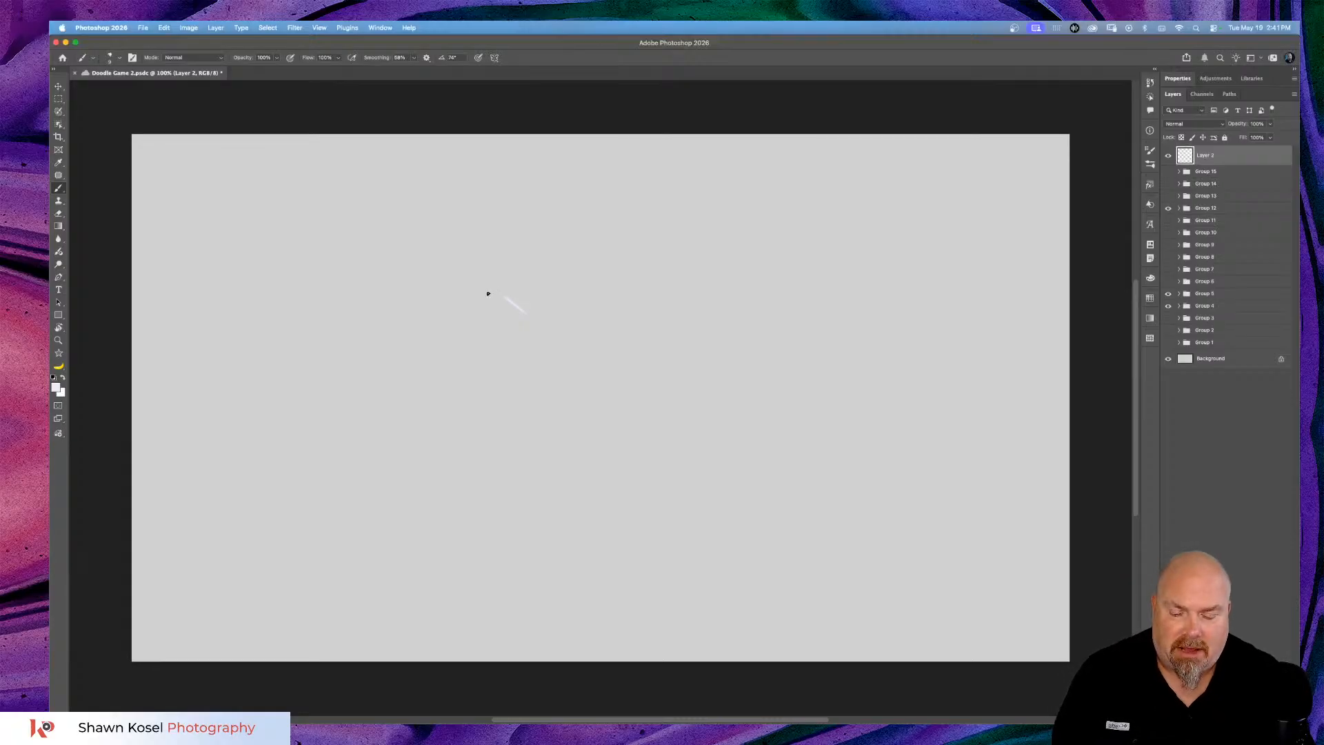
Undo the stray white stroke and draw a black heart pierced by an arrow near the middle of the canvas.
key(super+z)
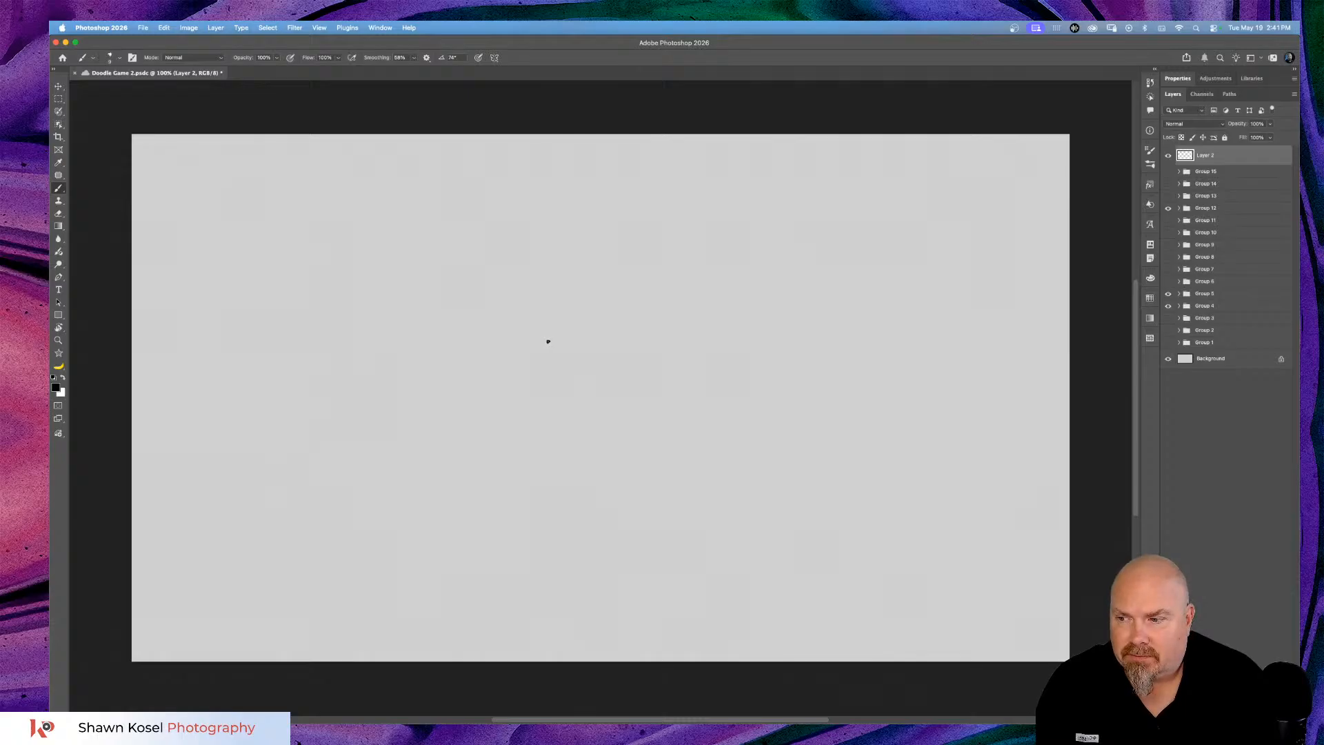
mouse_move(544, 337)
mouse_down()
mouse_move(530, 322)
mouse_move(477, 329)
mouse_move(444, 386)
mouse_move(448, 418)
mouse_move(549, 509)
mouse_move(552, 531)
mouse_up()
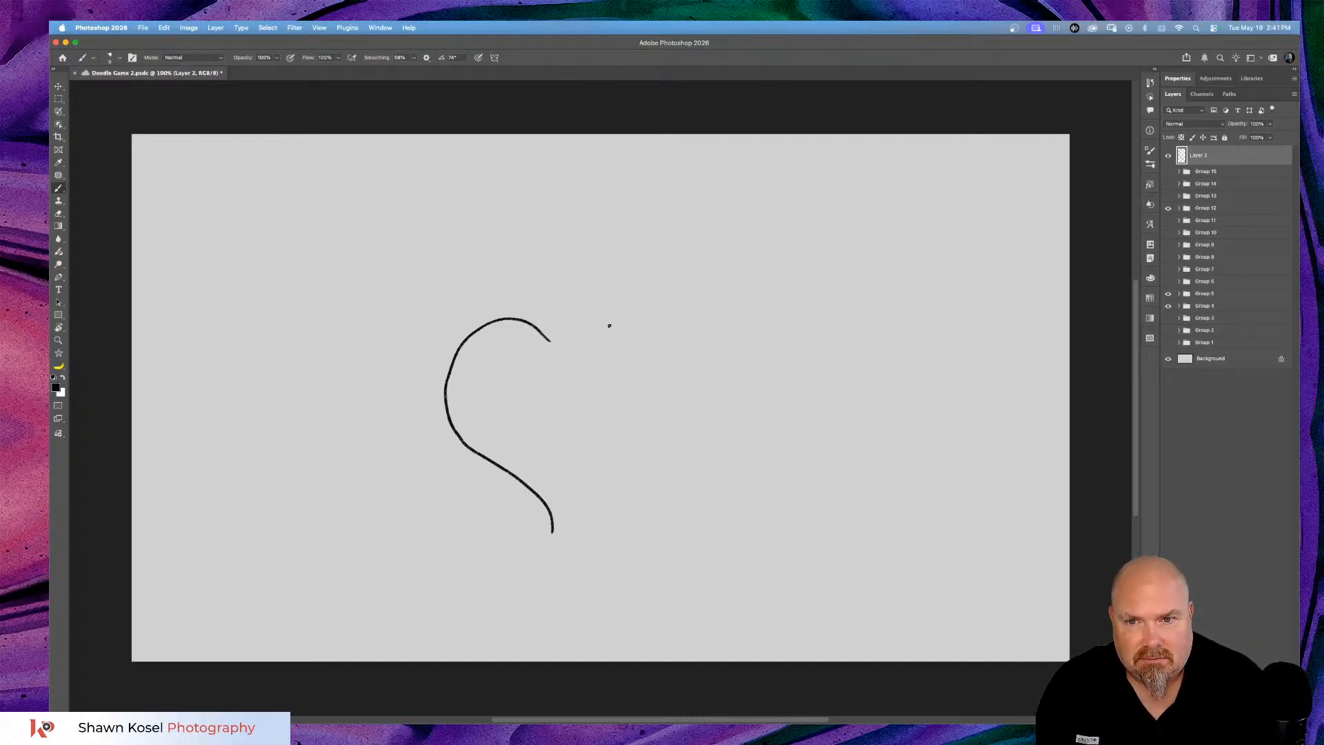
mouse_move(560, 344)
mouse_down()
mouse_move(576, 324)
mouse_move(615, 319)
mouse_move(644, 336)
mouse_move(644, 386)
mouse_move(569, 475)
mouse_move(552, 533)
mouse_up()
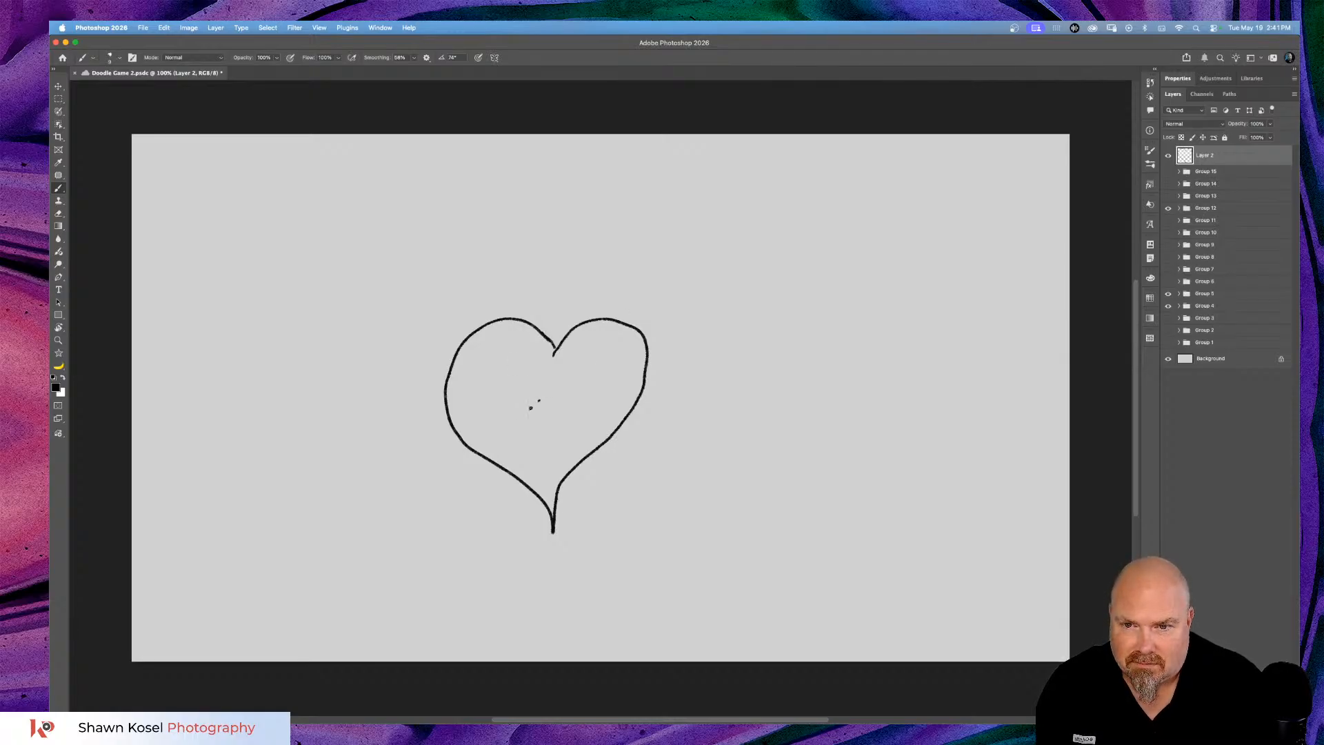
drag(538, 400, 421, 502)
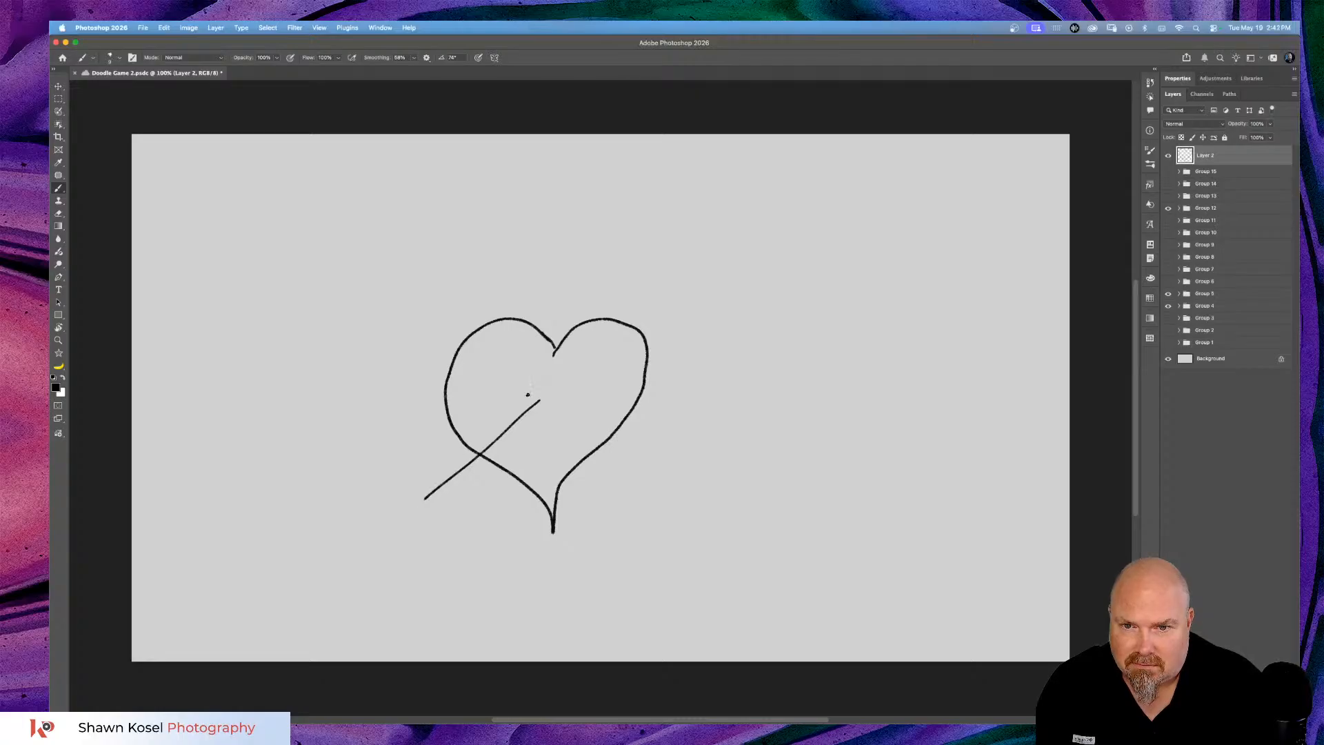
drag(540, 398, 548, 409)
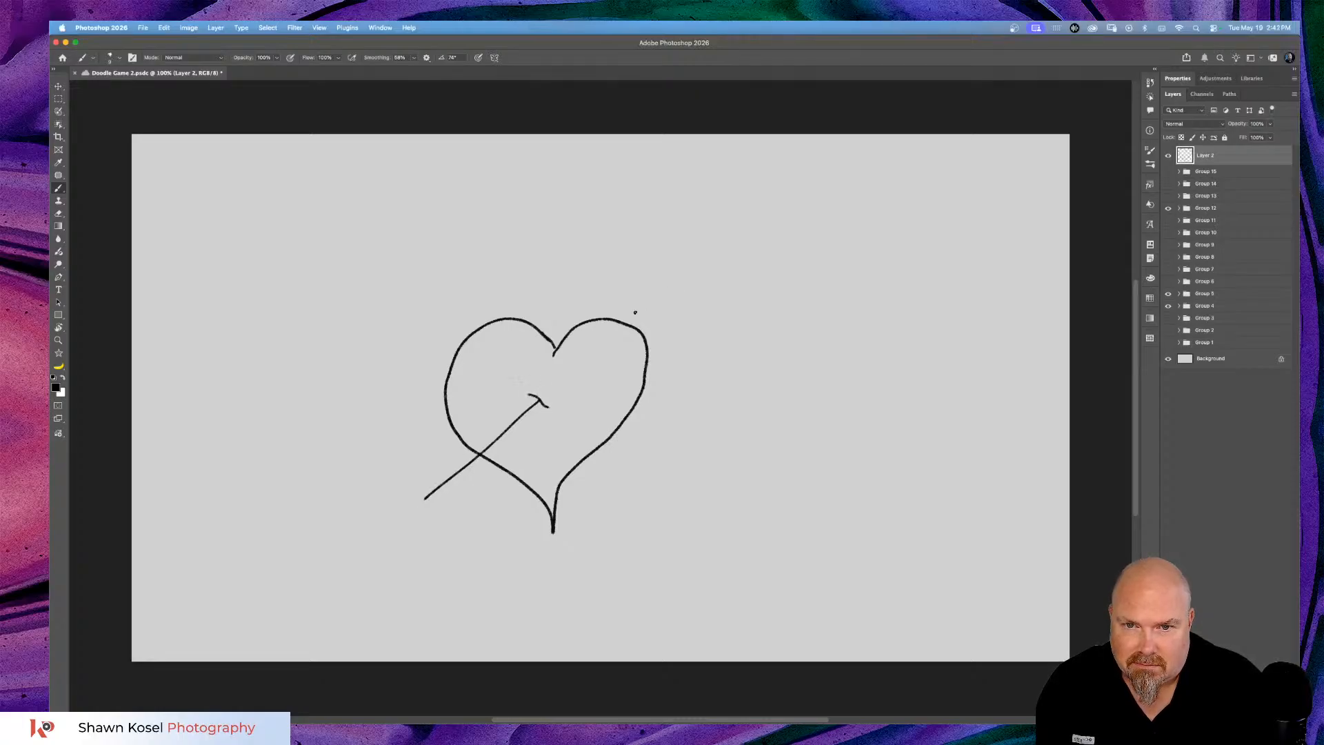
mouse_move(645, 305)
mouse_down()
mouse_move(679, 277)
mouse_move(658, 299)
mouse_up()
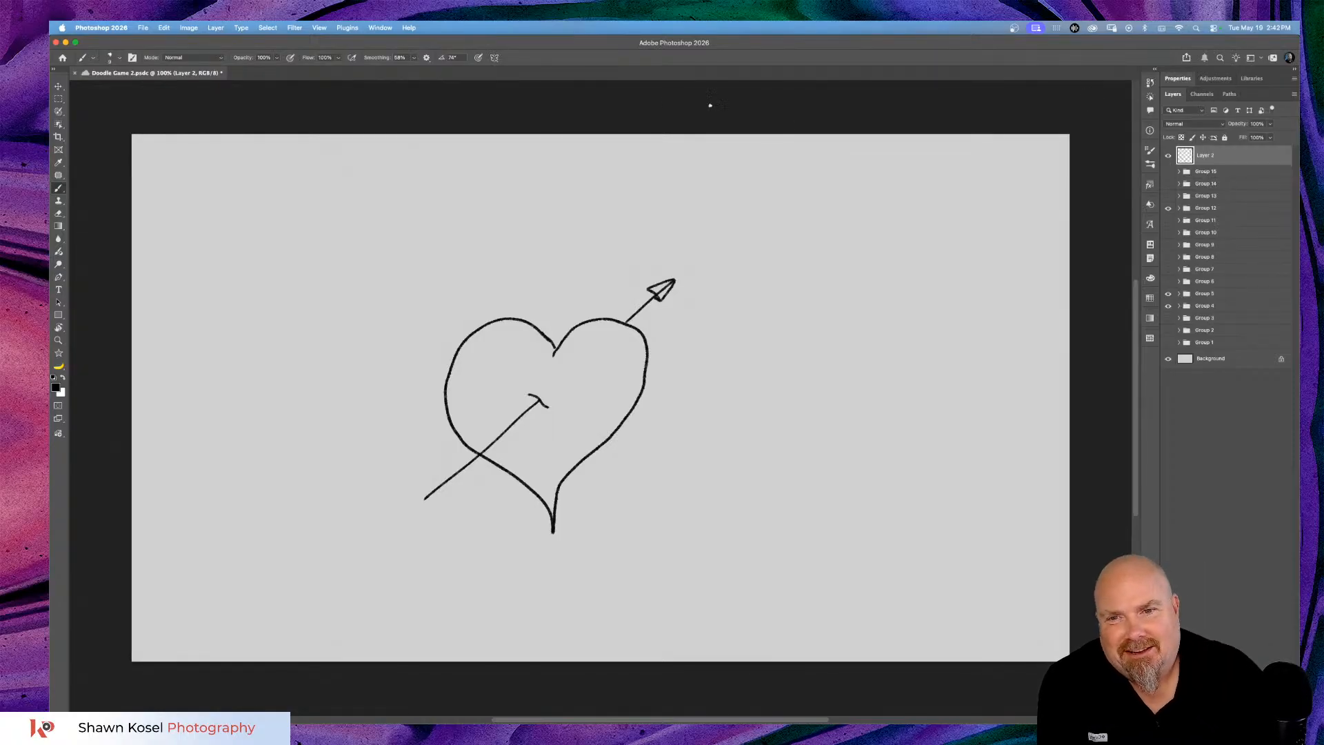
Handwrite an underlined "Dup" above the heart and rename the drawing's layer Love.
drag(473, 188, 468, 236)
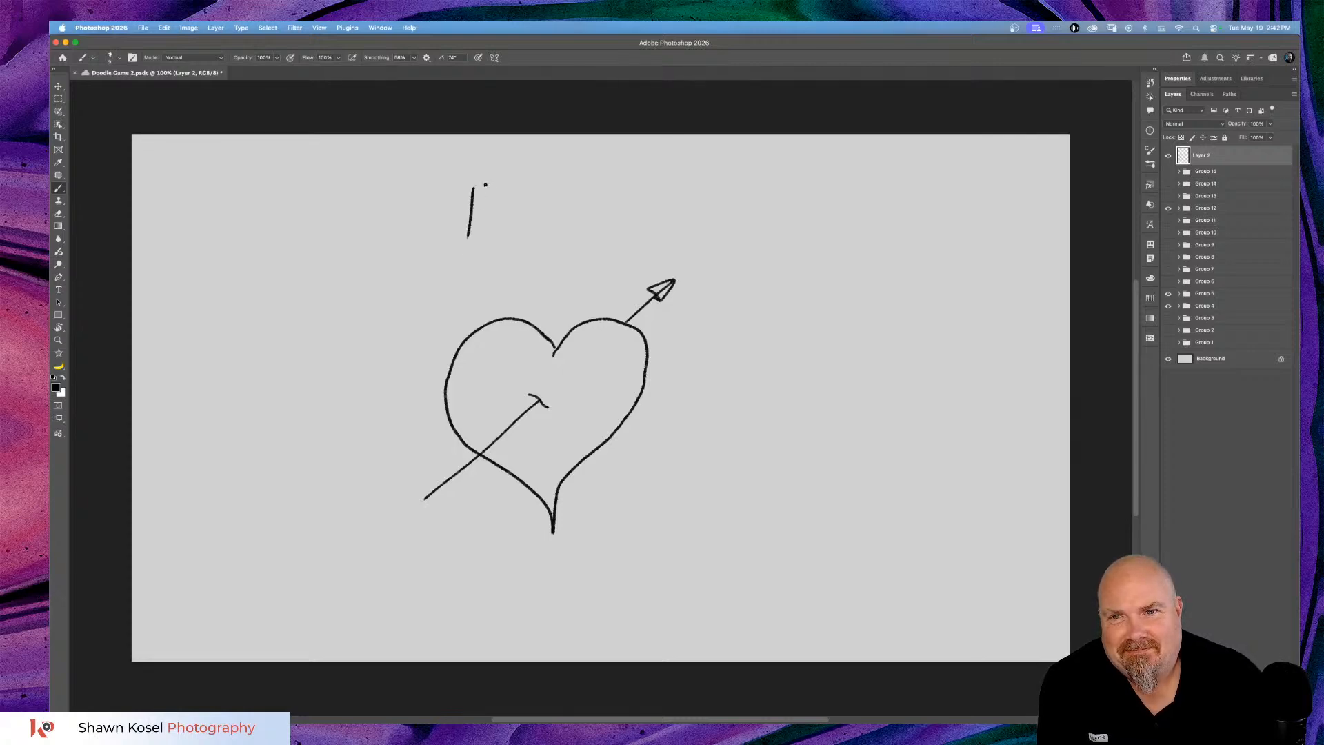
mouse_move(476, 187)
mouse_down()
mouse_move(515, 207)
mouse_move(460, 234)
mouse_move(526, 236)
mouse_move(541, 223)
mouse_move(546, 253)
mouse_move(546, 230)
mouse_up()
drag(433, 254, 573, 235)
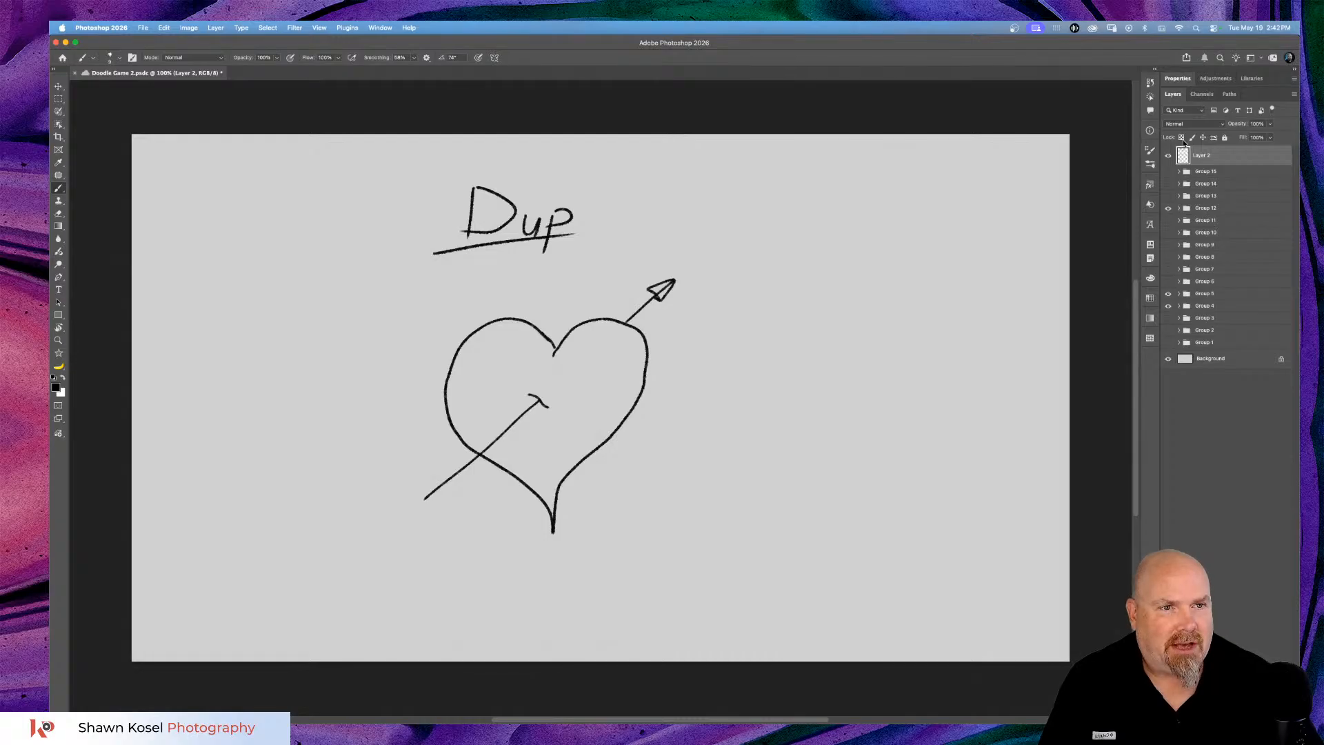
key(BackSpace)
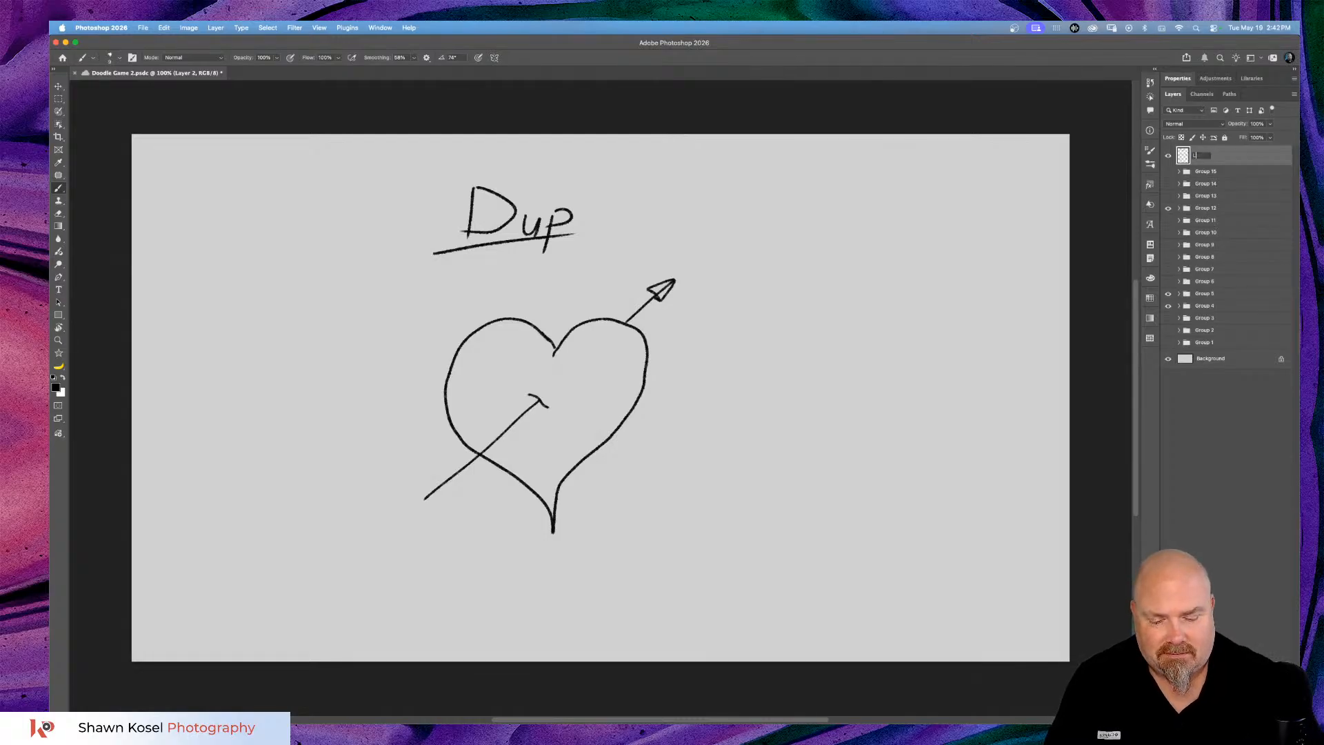
key(Return)
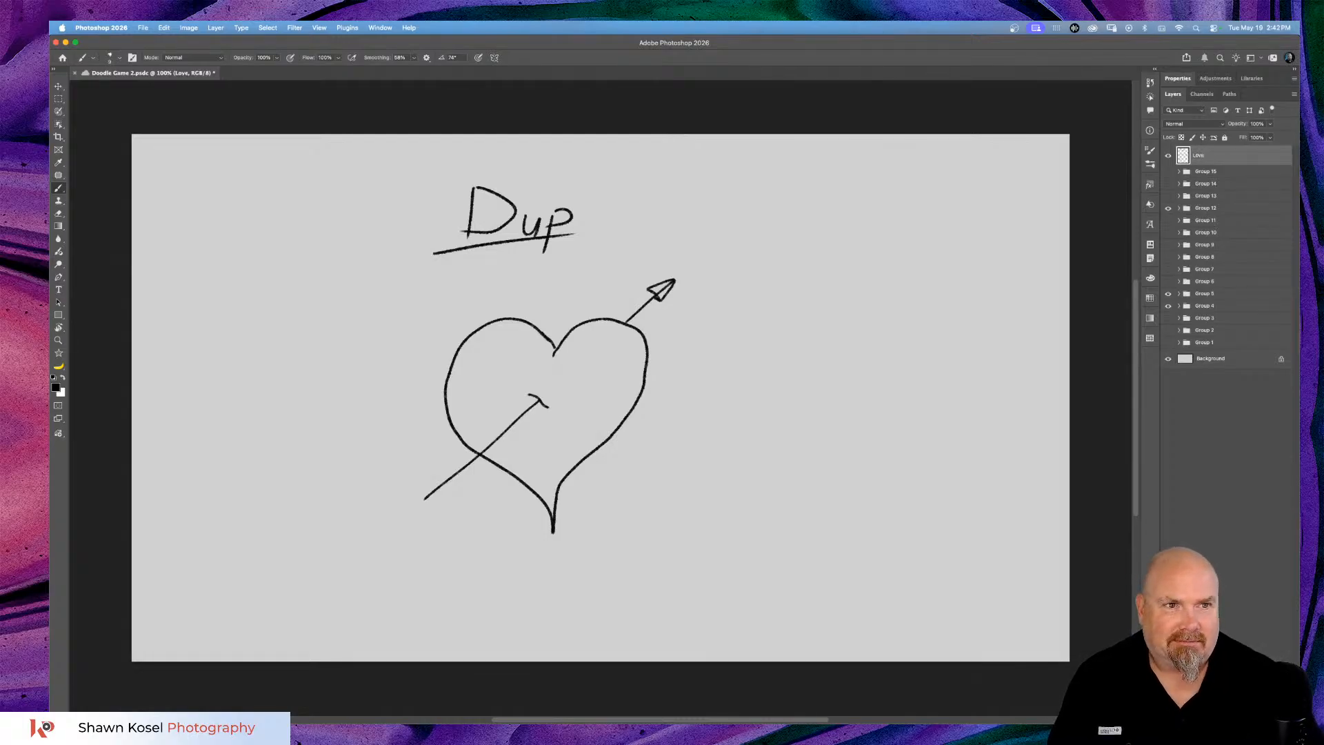
Hide the Love layer and add a new empty layer above it.
click(1167, 154)
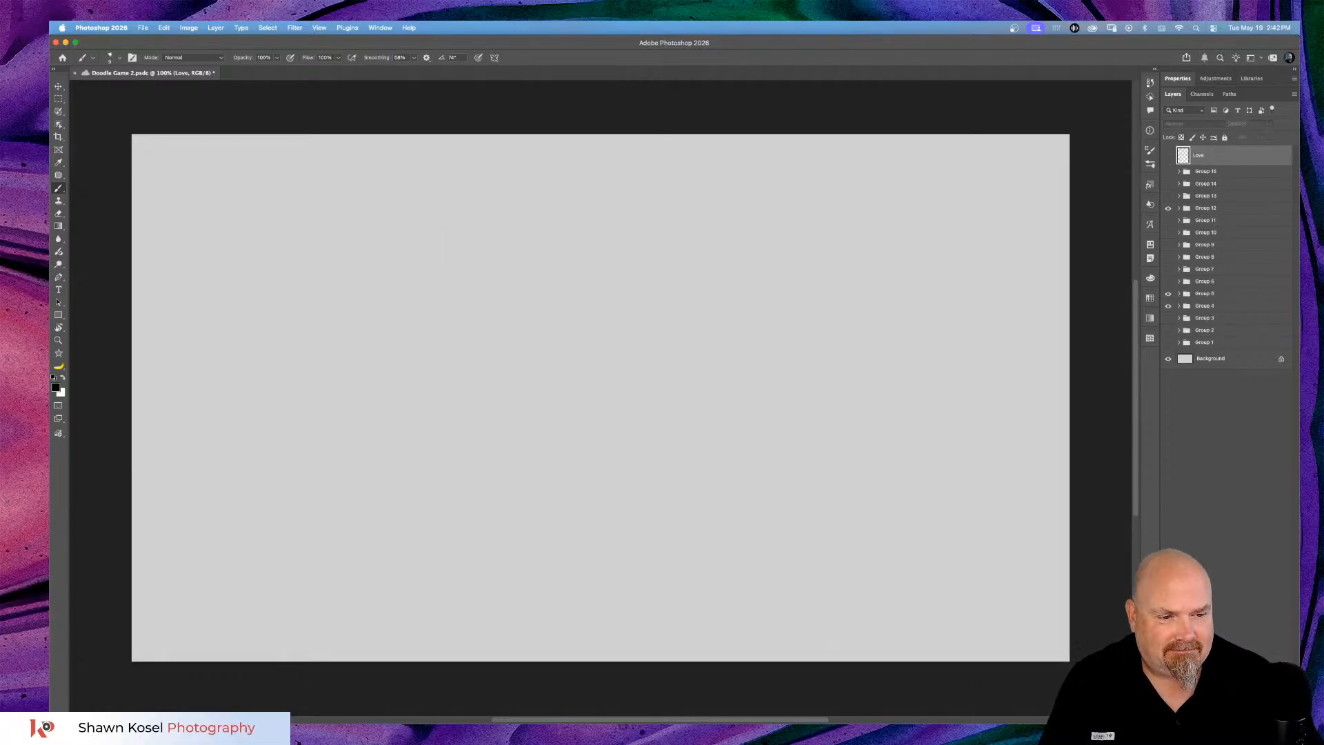
key(super+shift+alt+n)
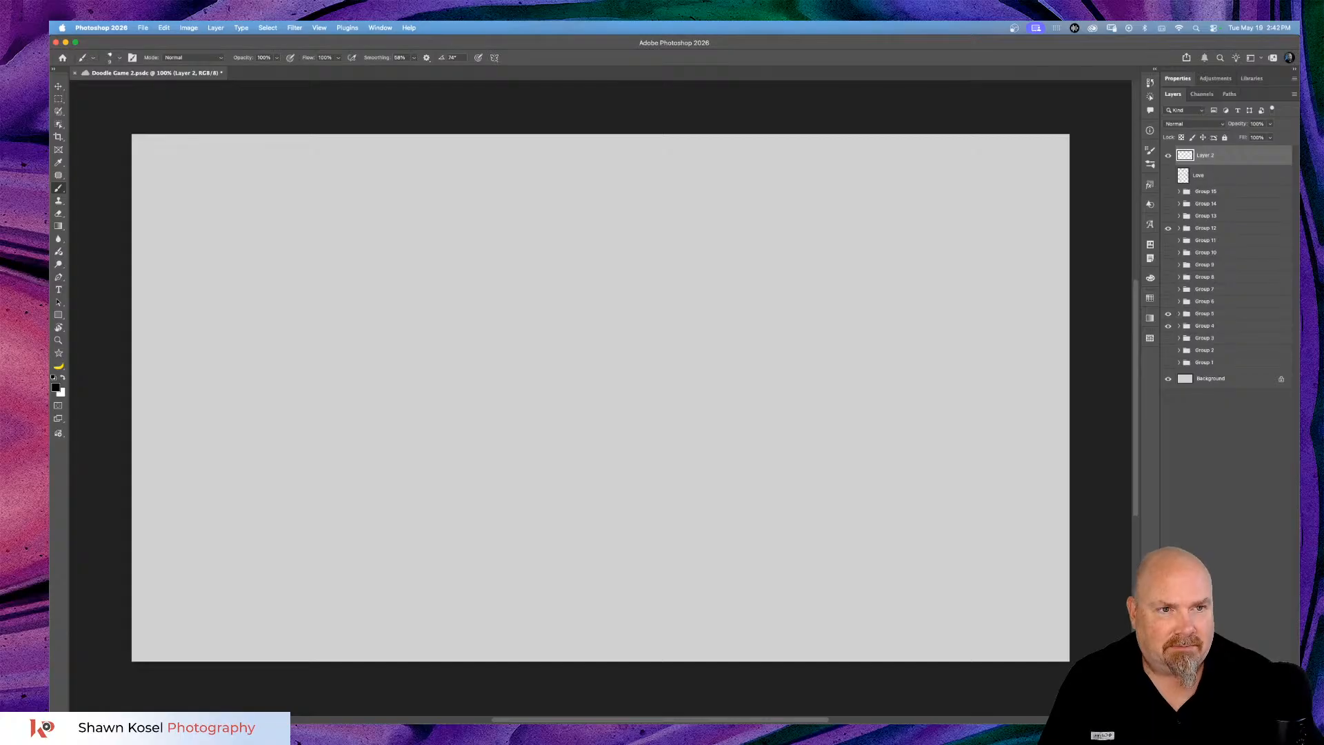
Start a table drawing with a footed front leg and the tabletop's short slanted edge above it.
key(super+Tab)
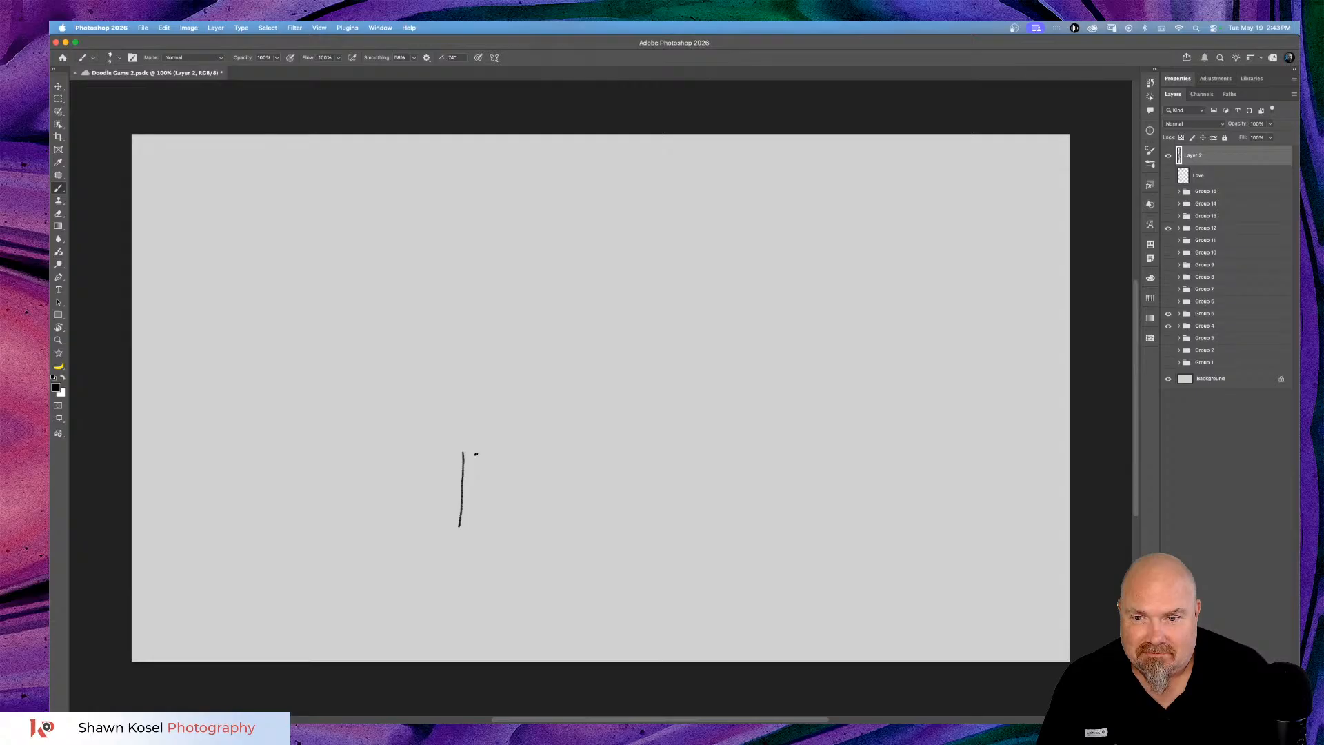
drag(476, 453, 473, 519)
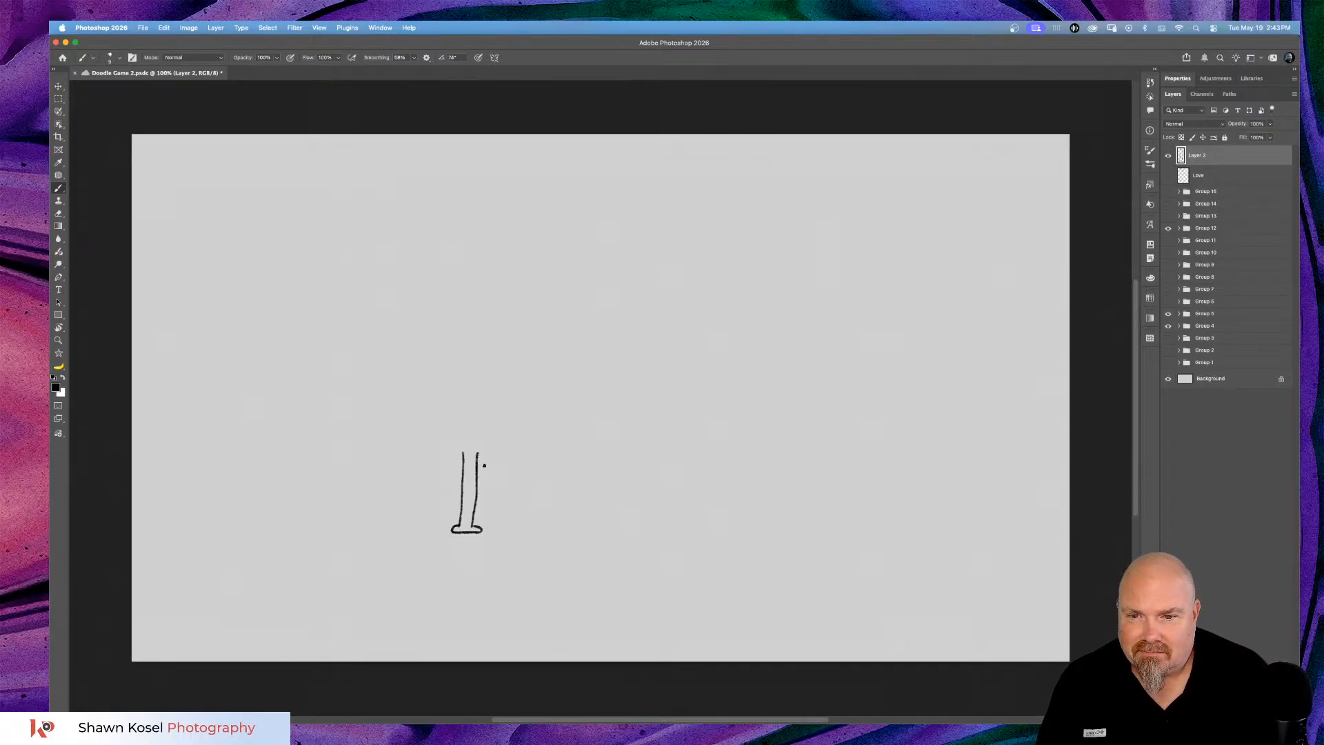
drag(485, 461, 381, 406)
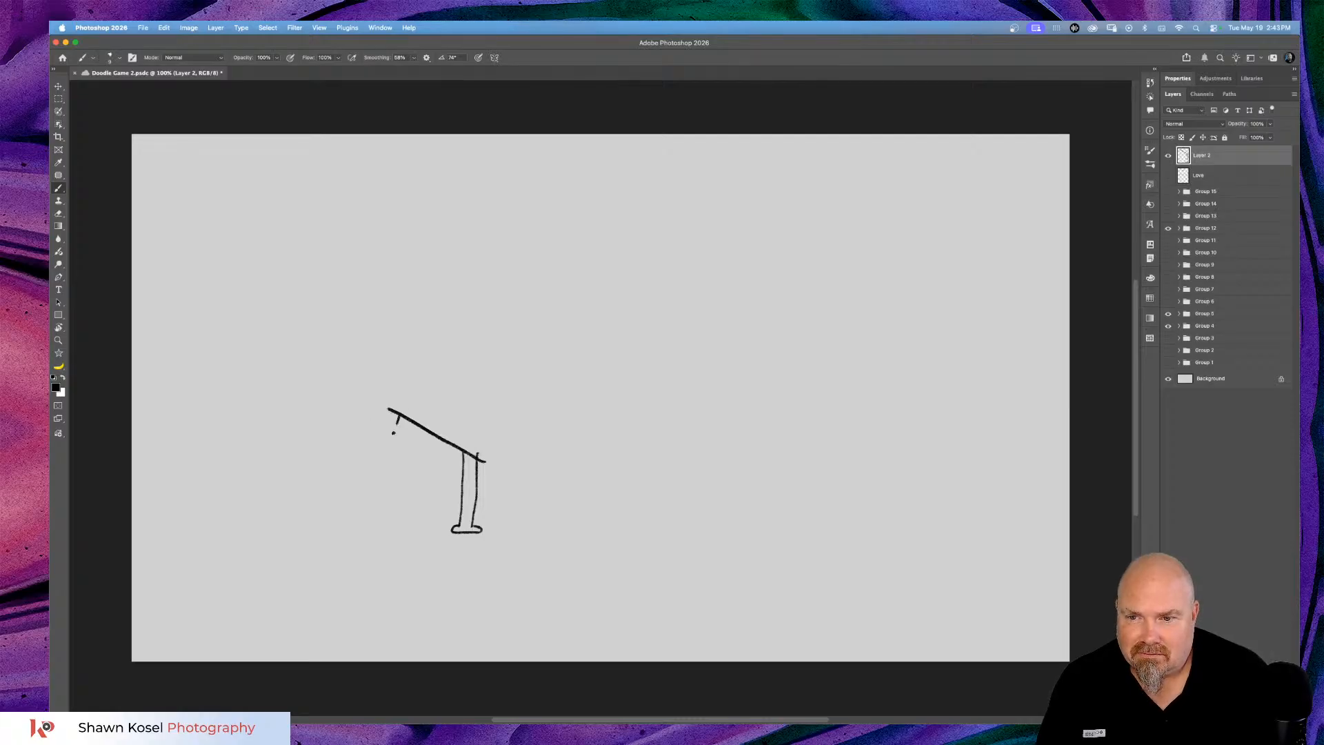
drag(390, 454, 389, 480)
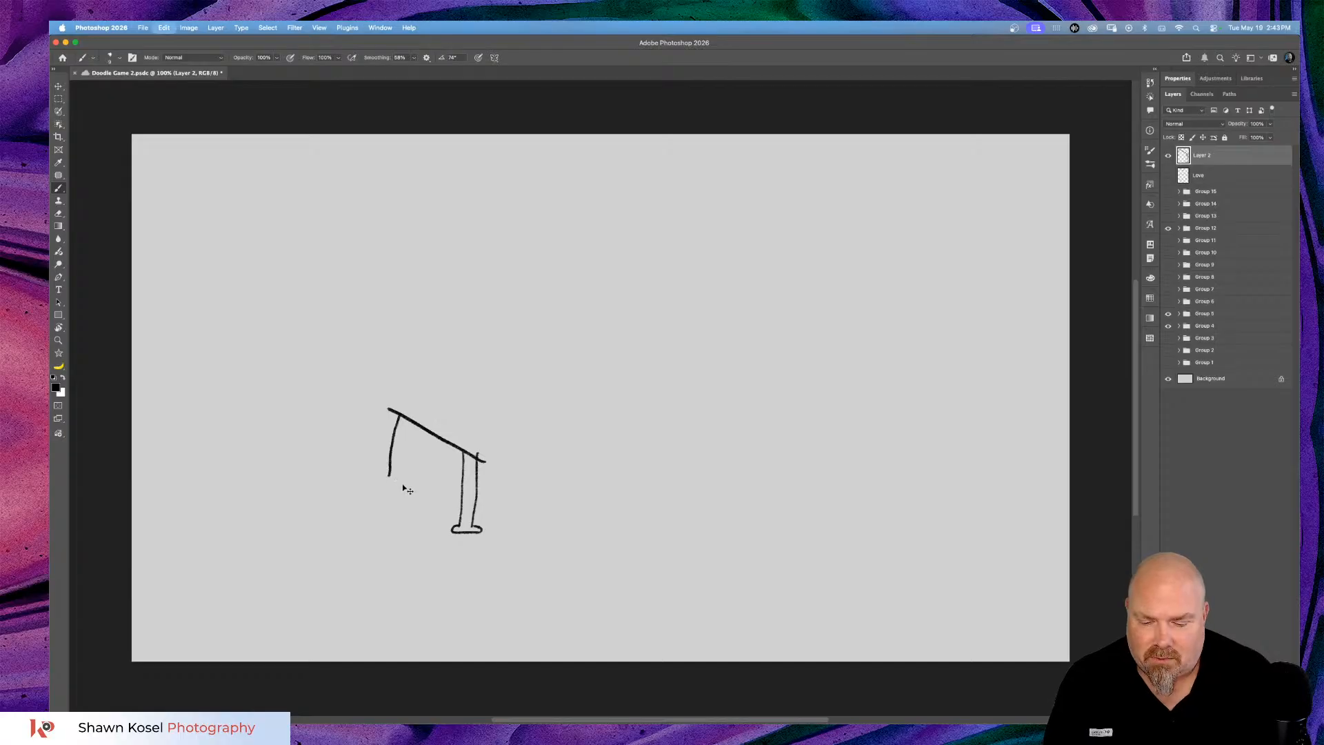
key(ctrl+z)
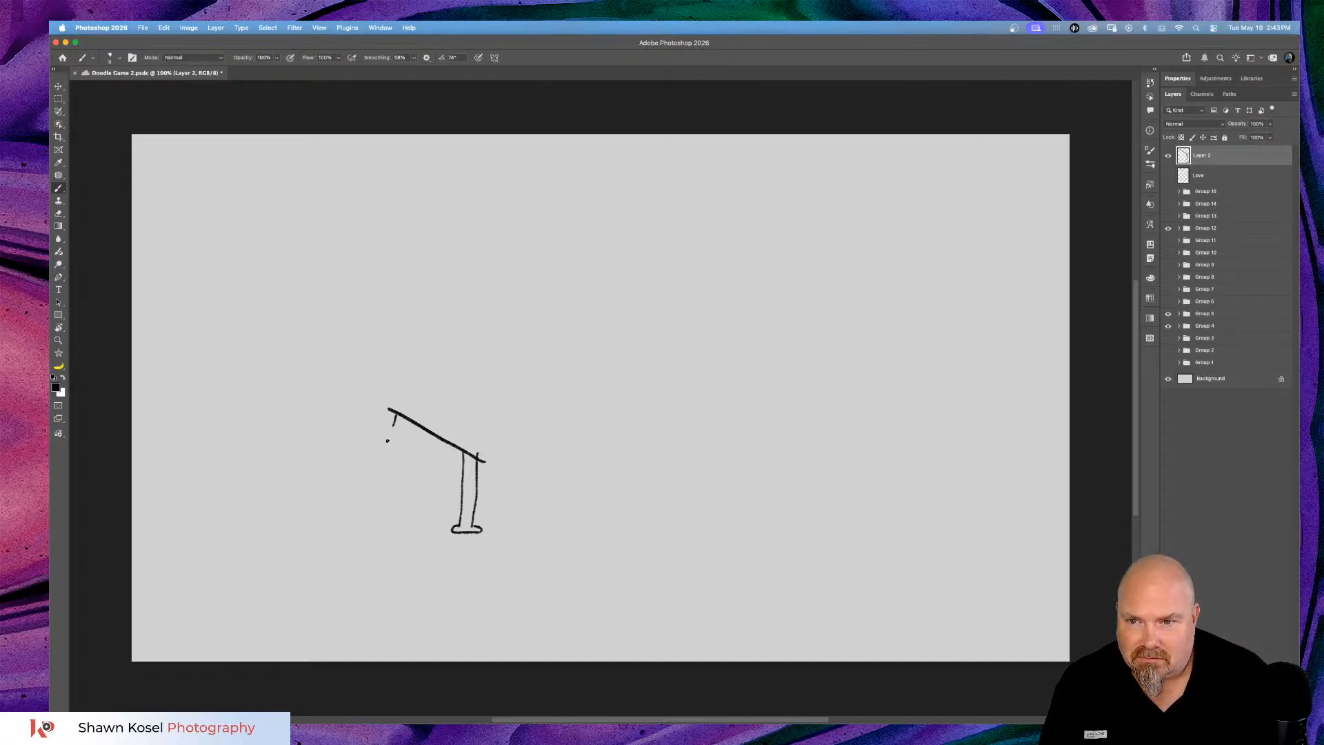
drag(387, 440, 390, 458)
key(ctrl+z)
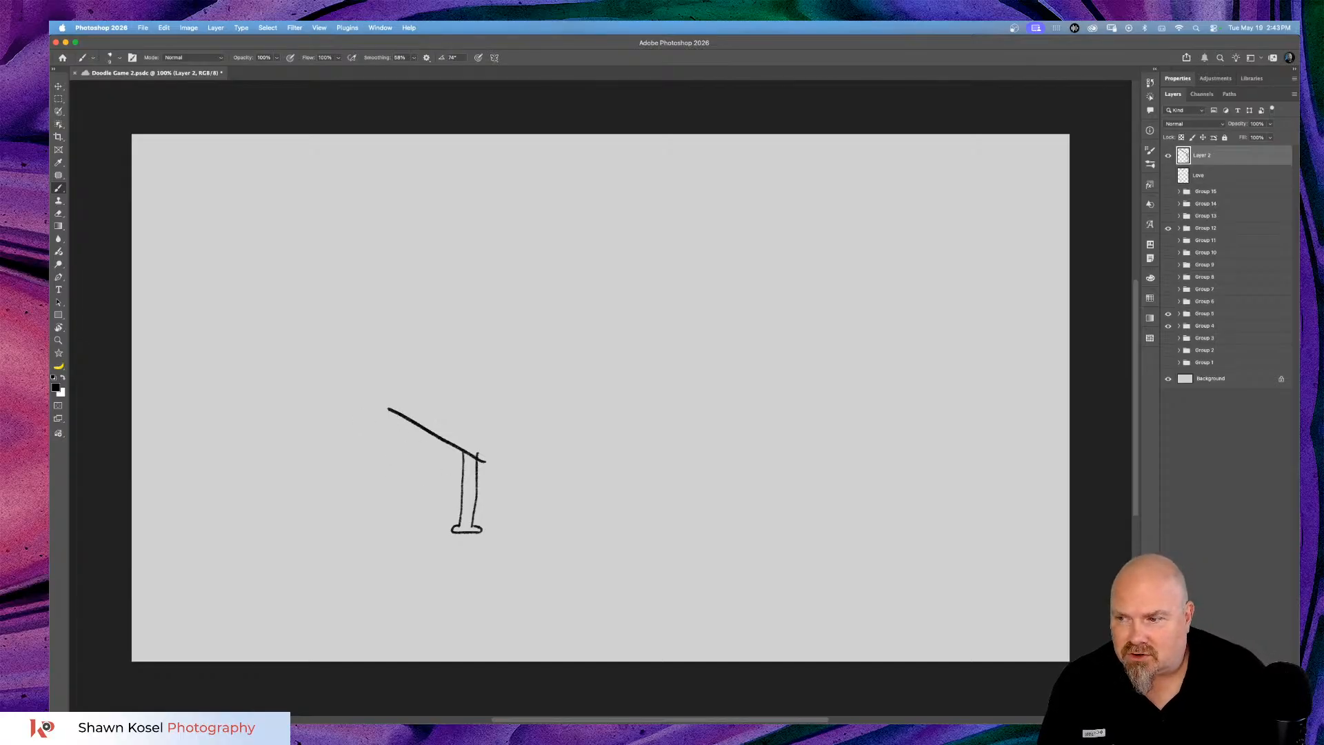
Complete the table with a second footed leg under the short edge, the tabletop outline and a leg at the far corner, and save.
mouse_move(394, 415)
mouse_down()
mouse_move(392, 489)
mouse_move(405, 435)
mouse_move(401, 491)
mouse_up()
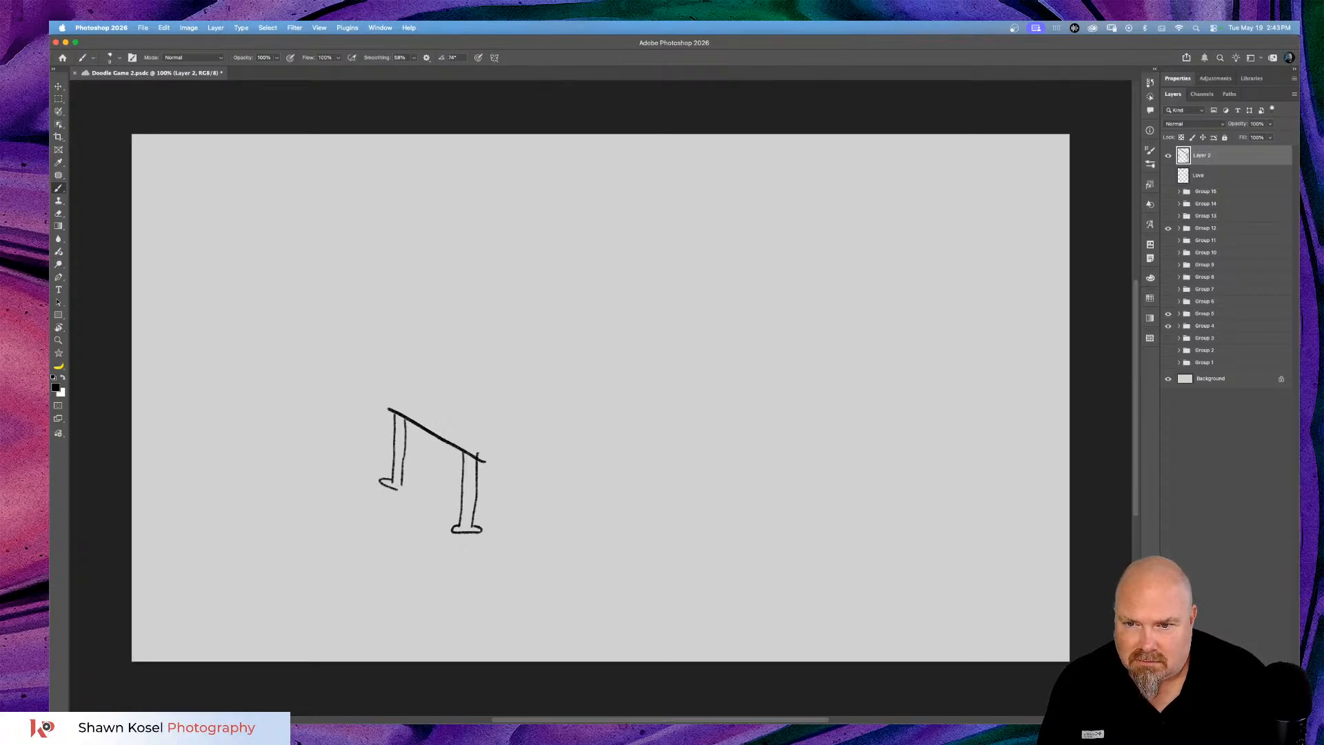
drag(413, 492, 411, 487)
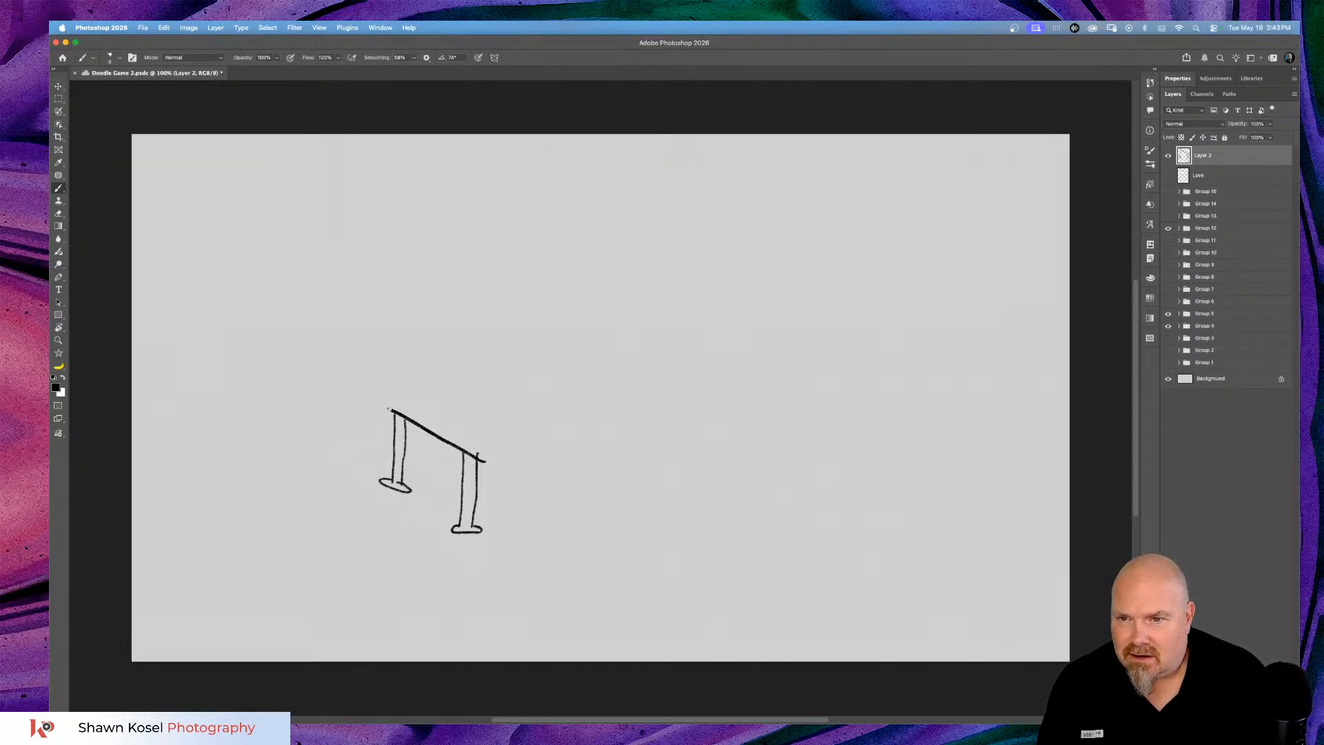
drag(388, 409, 572, 315)
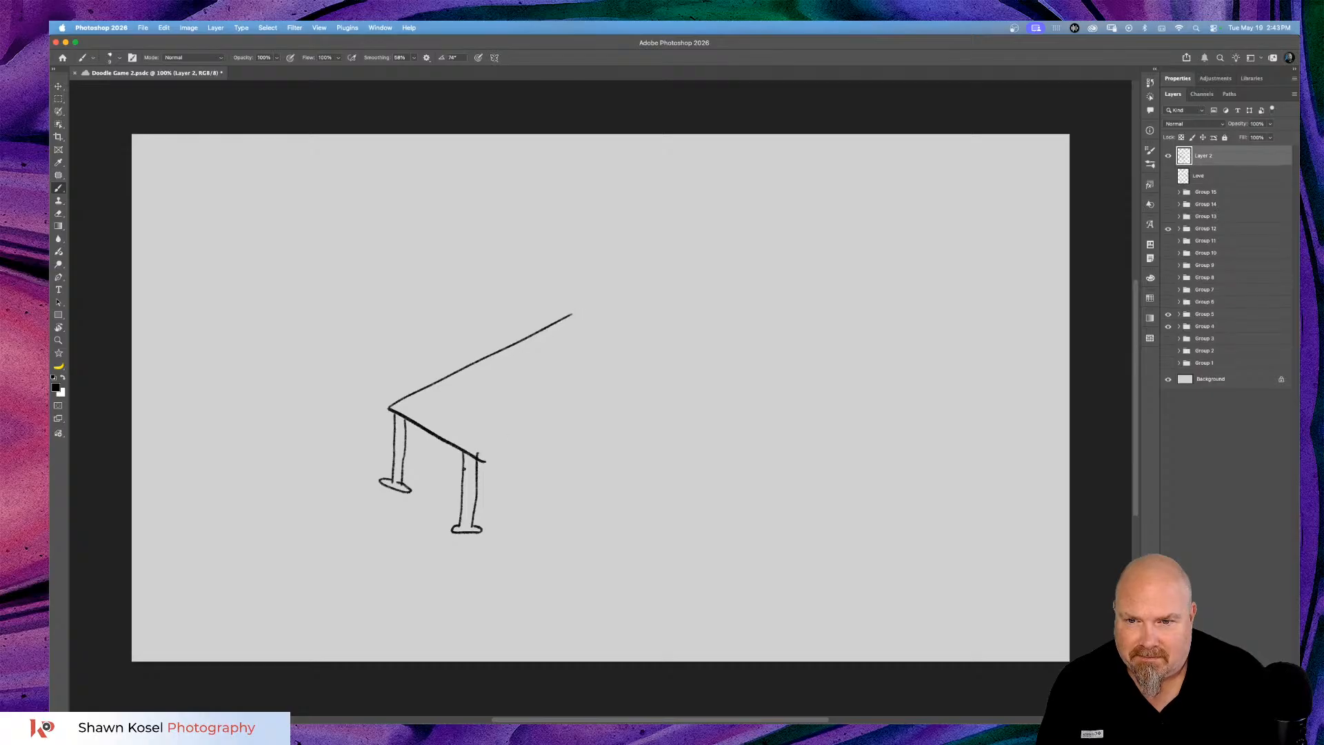
drag(486, 460, 643, 373)
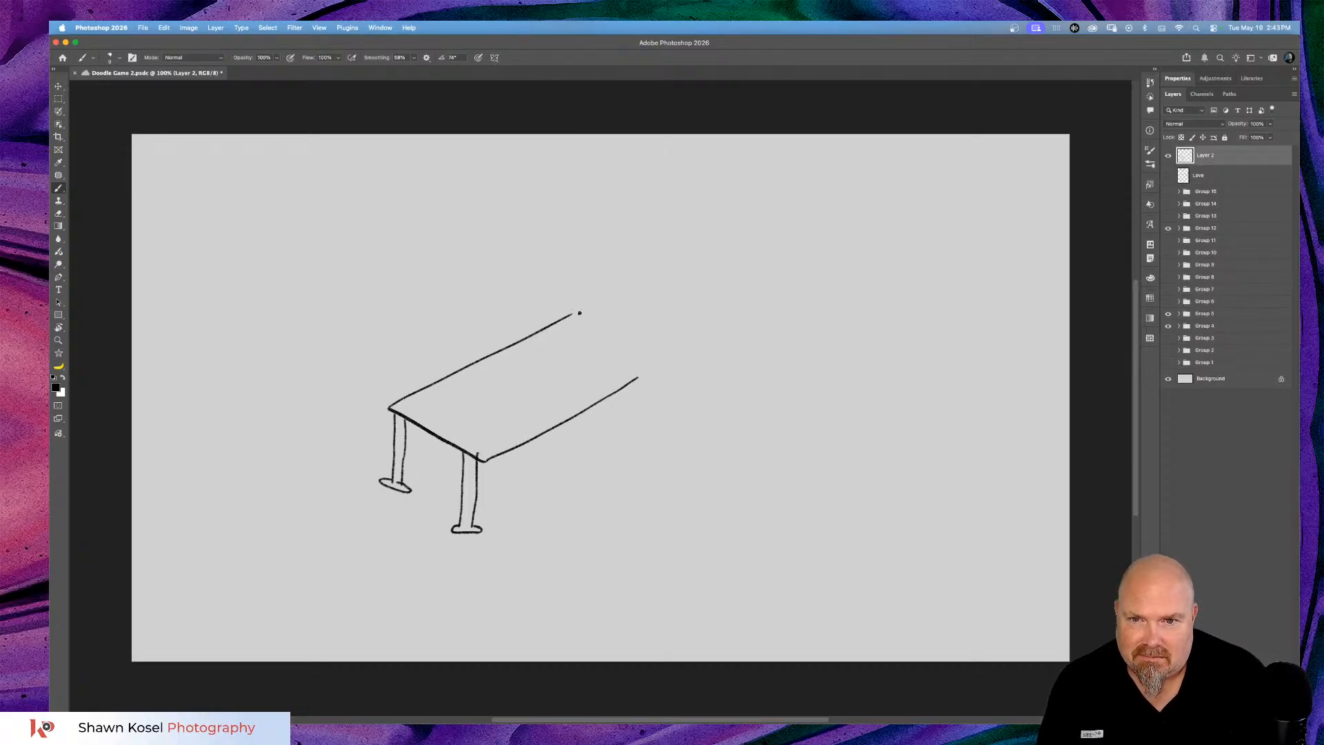
mouse_move(579, 313)
mouse_down()
mouse_move(648, 368)
mouse_move(619, 384)
mouse_move(634, 375)
mouse_move(628, 450)
mouse_up()
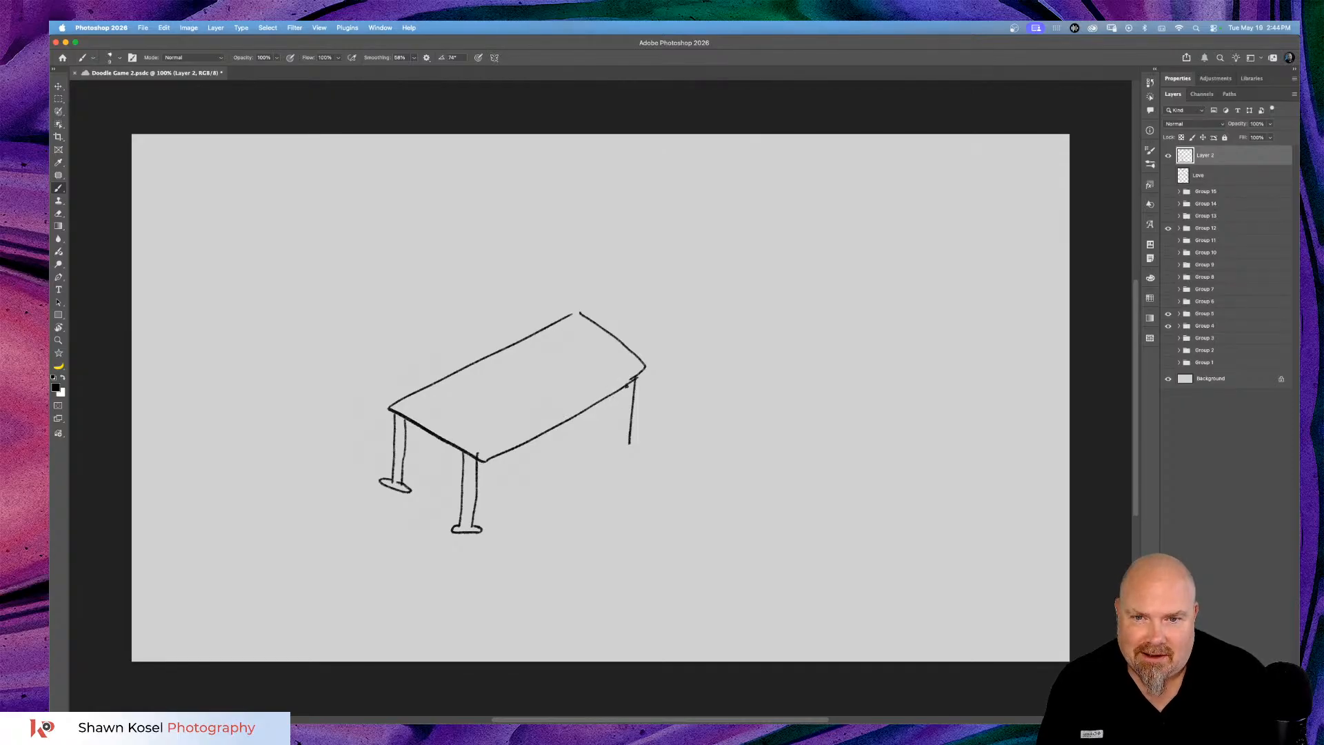
mouse_move(627, 386)
mouse_down()
mouse_move(612, 447)
mouse_move(643, 448)
mouse_up()
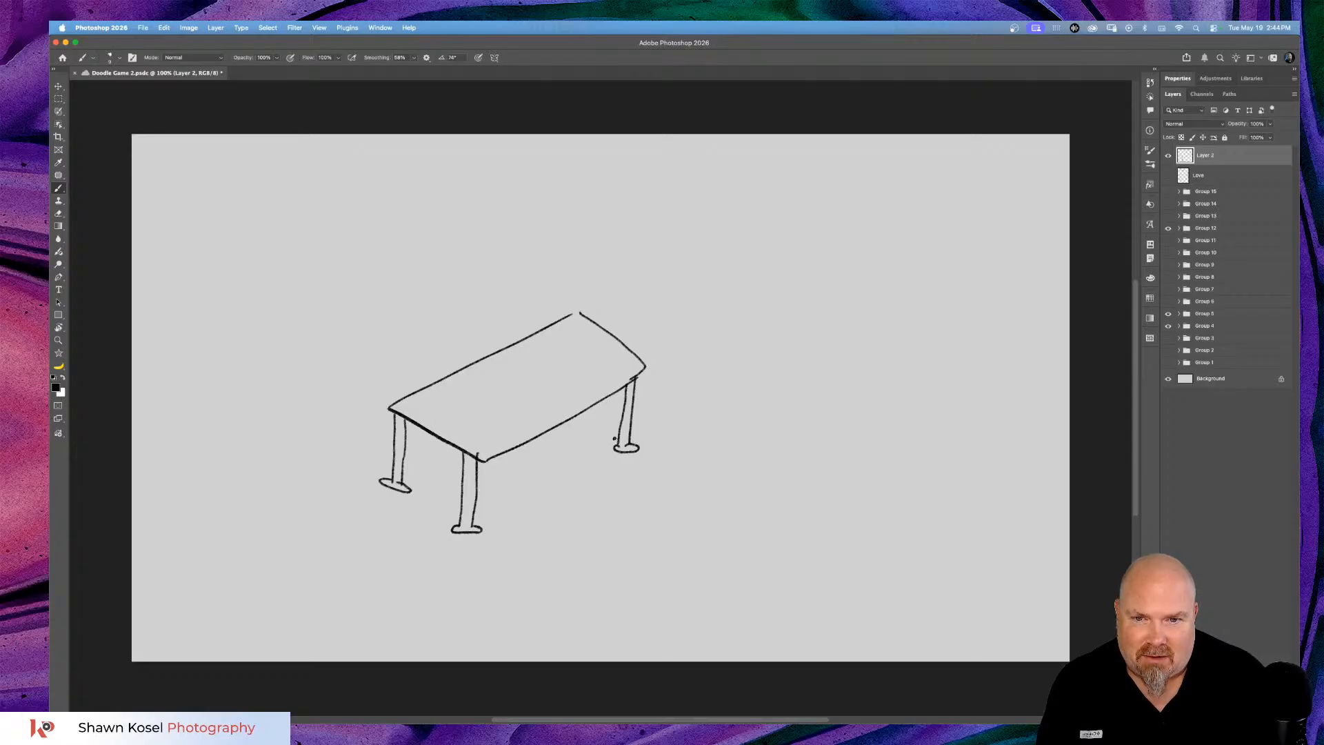
key(super+s)
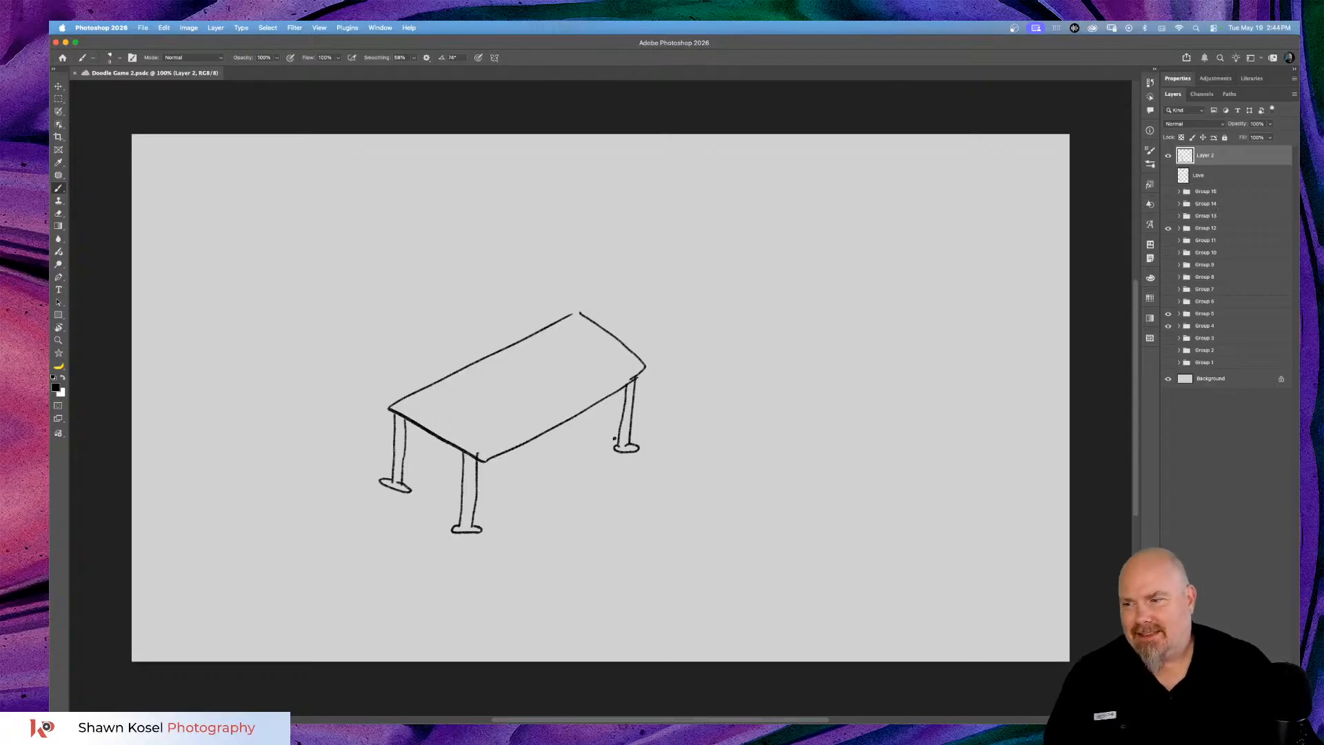
Handwrite an underlined "Bru" above the table and rename the drawing's layer Table.
drag(585, 219, 592, 275)
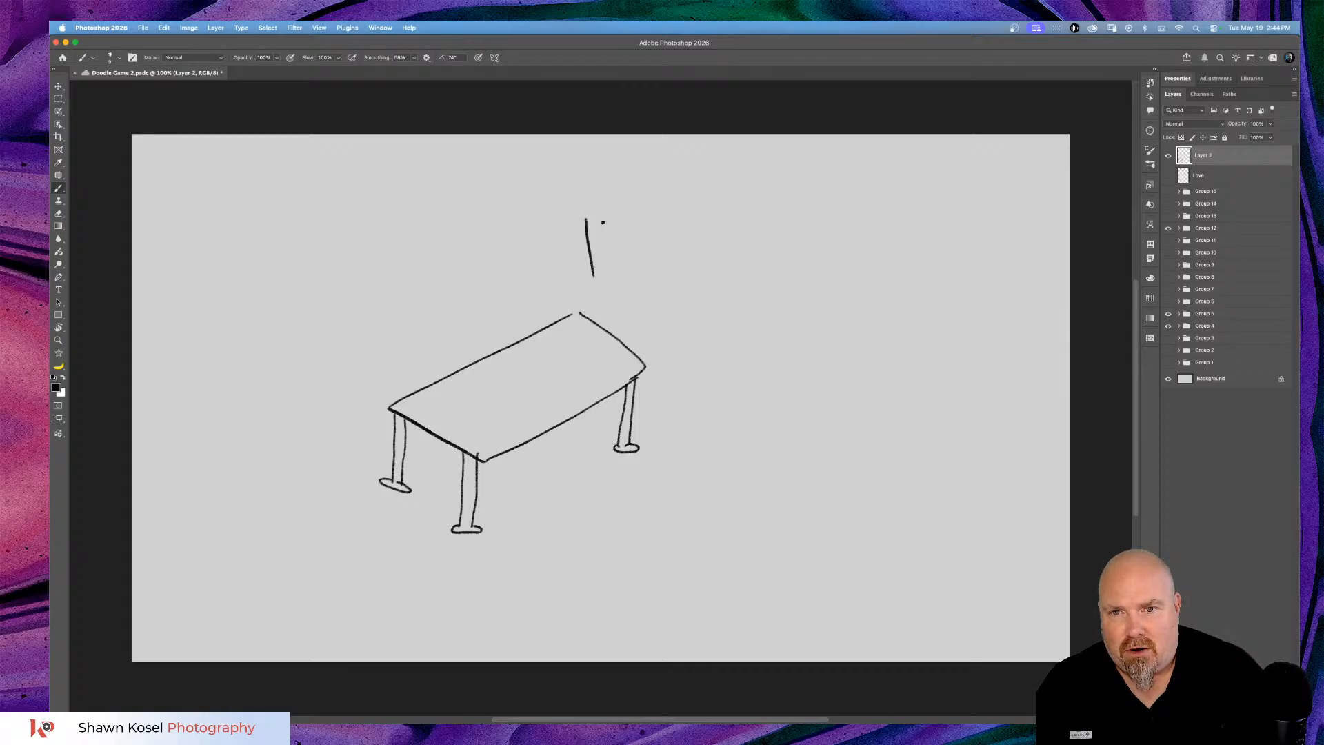
mouse_move(587, 216)
mouse_down()
mouse_move(611, 227)
mouse_move(624, 260)
mouse_move(591, 267)
mouse_move(649, 235)
mouse_move(688, 242)
mouse_up()
drag(598, 297, 741, 260)
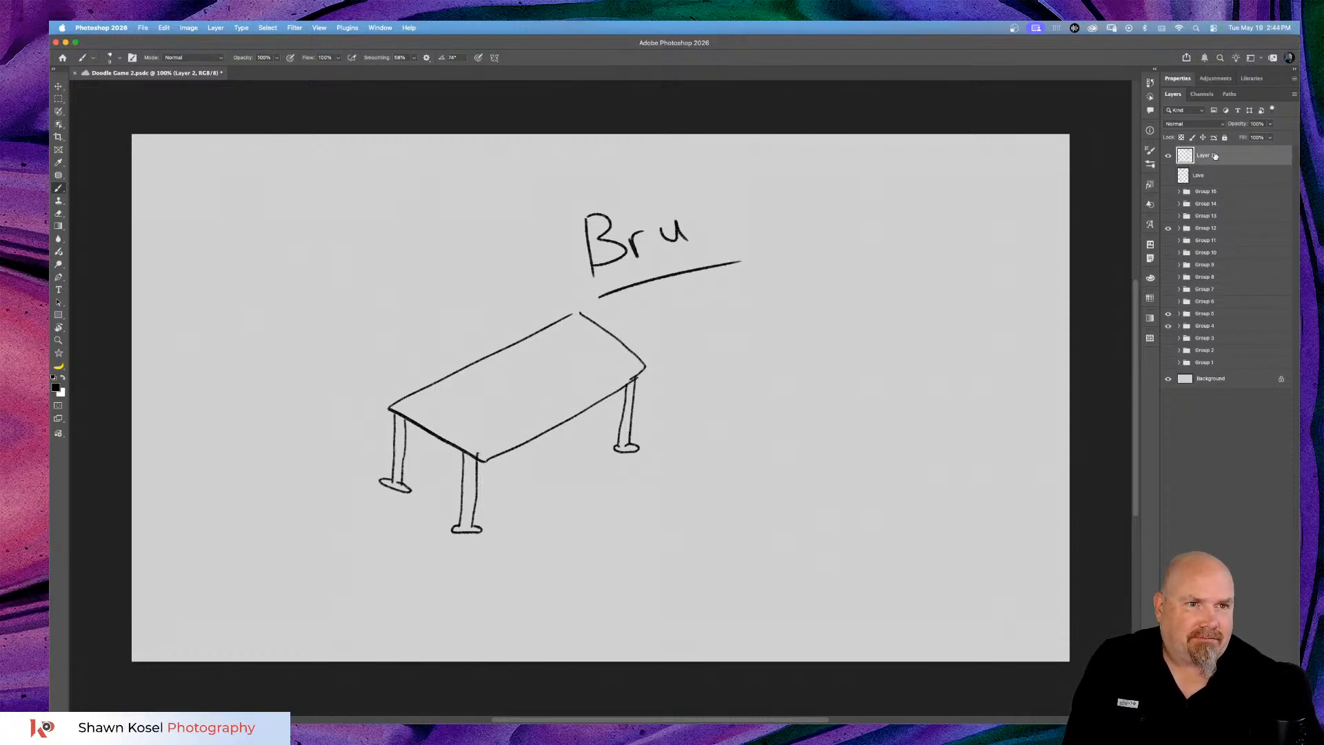
text(Table)
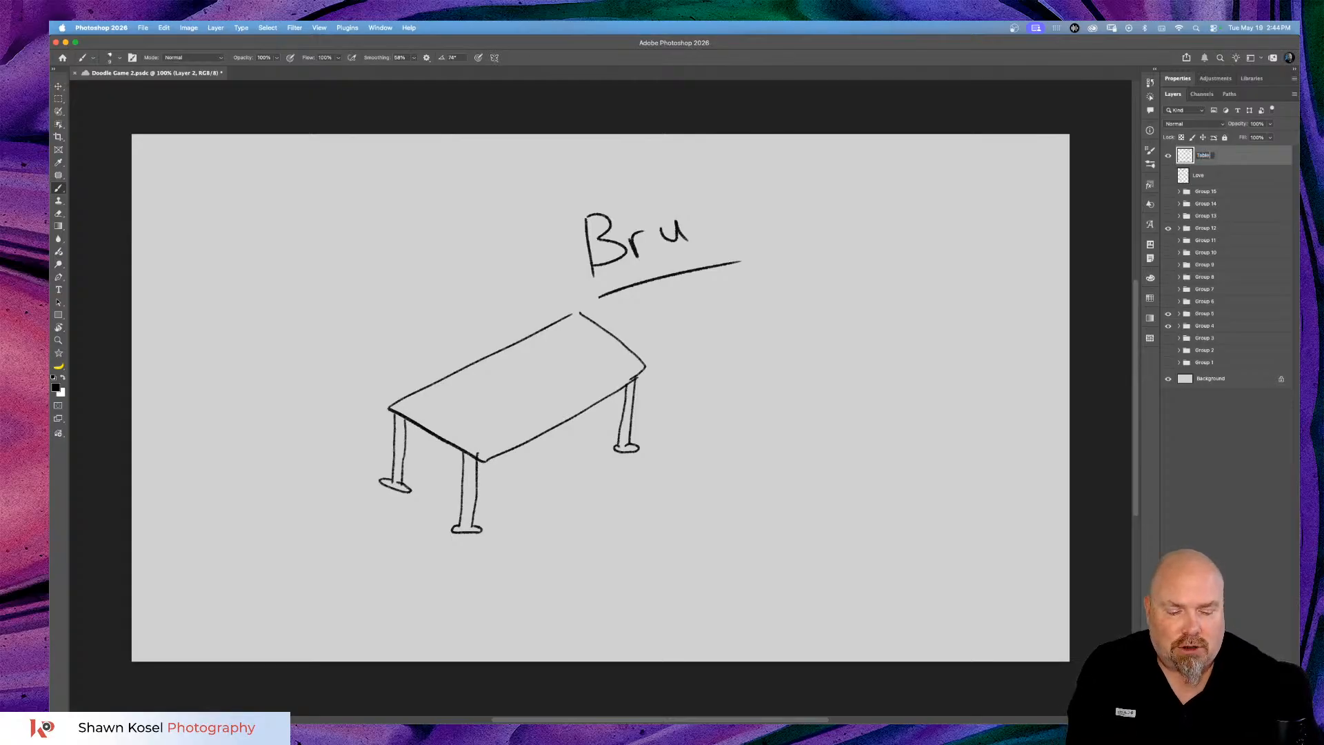
key(Return)
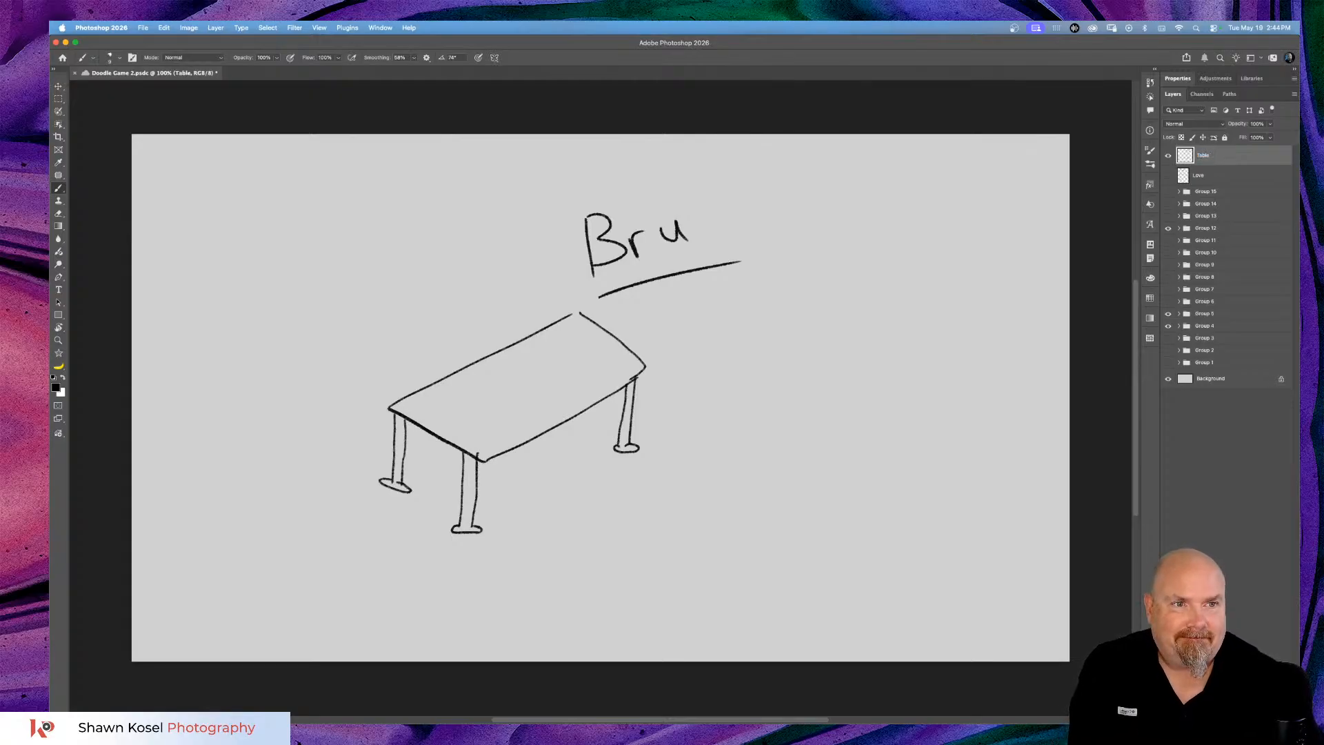
Hide the Table layer and add a new empty layer above it.
click(1168, 156)
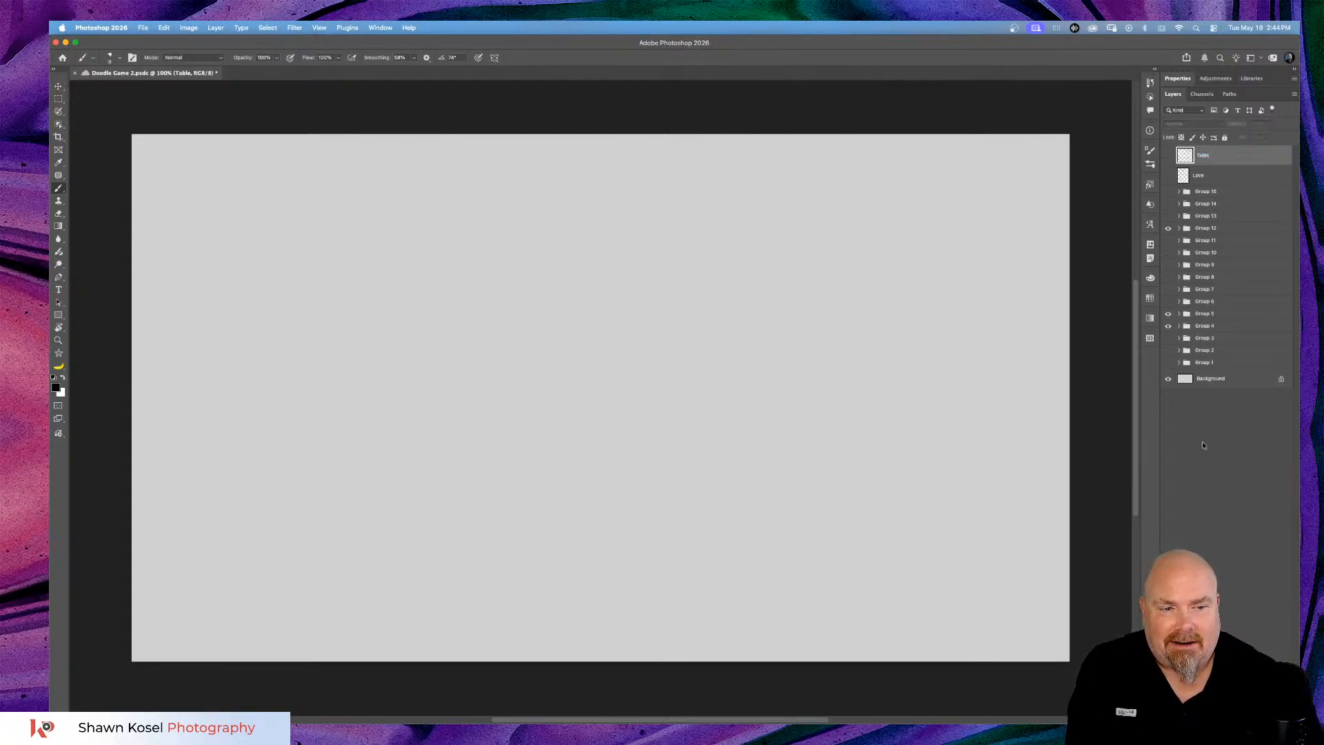
click(1268, 717)
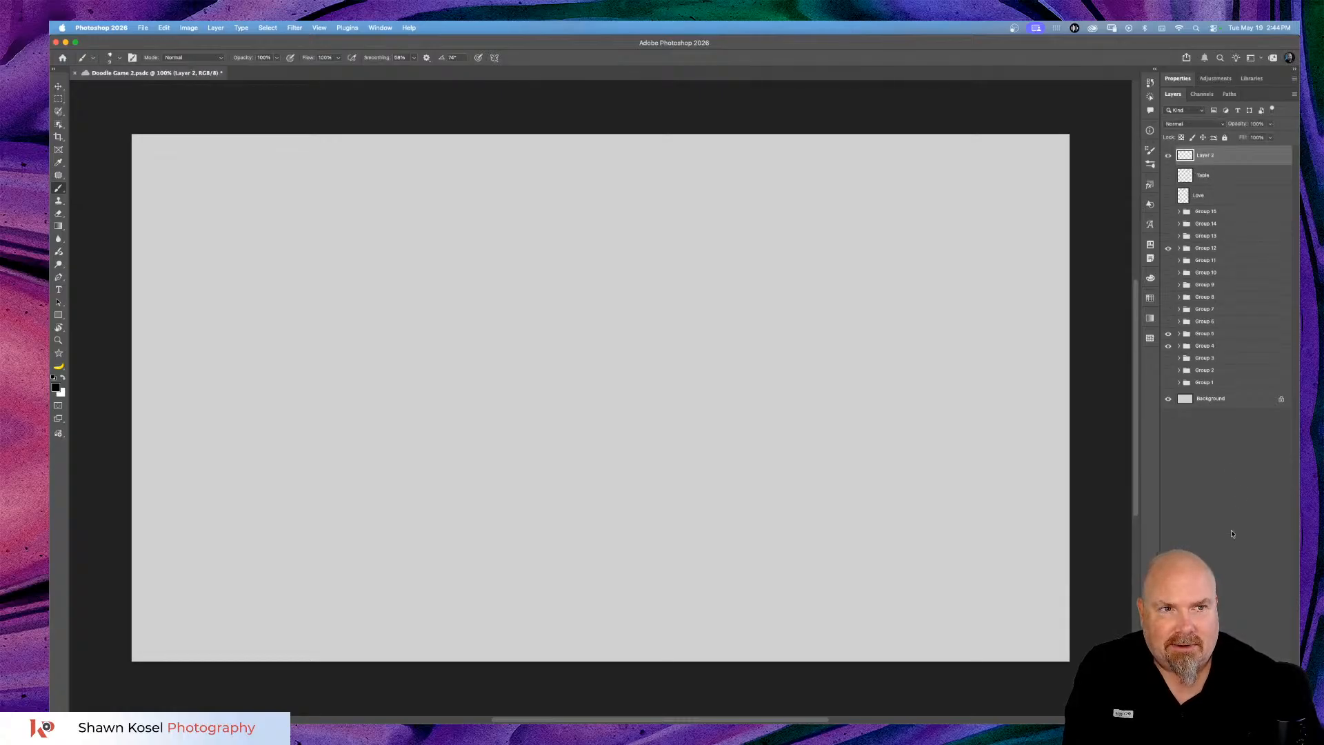
Draw a black square outline in the upper-left area of the canvas on the new layer.
key(super+Tab)
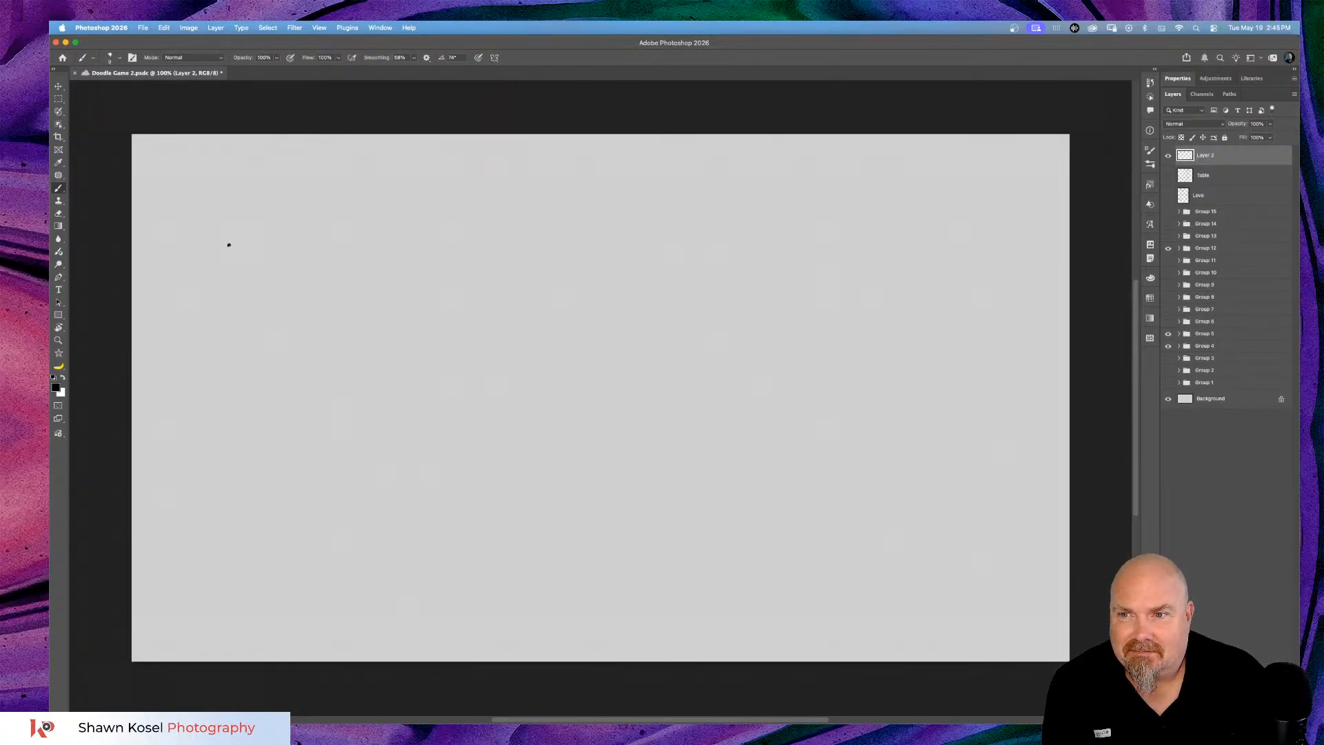
drag(231, 273, 230, 373)
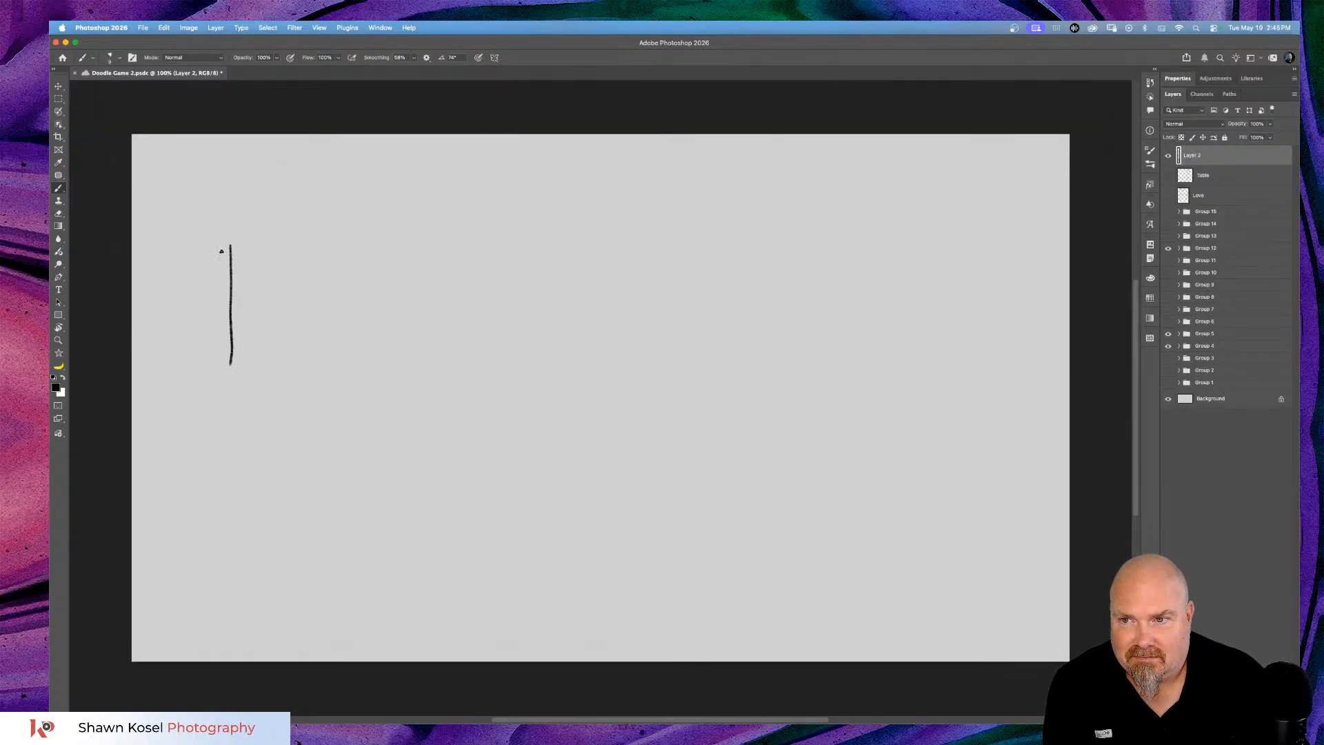
mouse_move(229, 246)
mouse_down()
mouse_move(361, 247)
mouse_move(348, 253)
mouse_move(350, 376)
mouse_up()
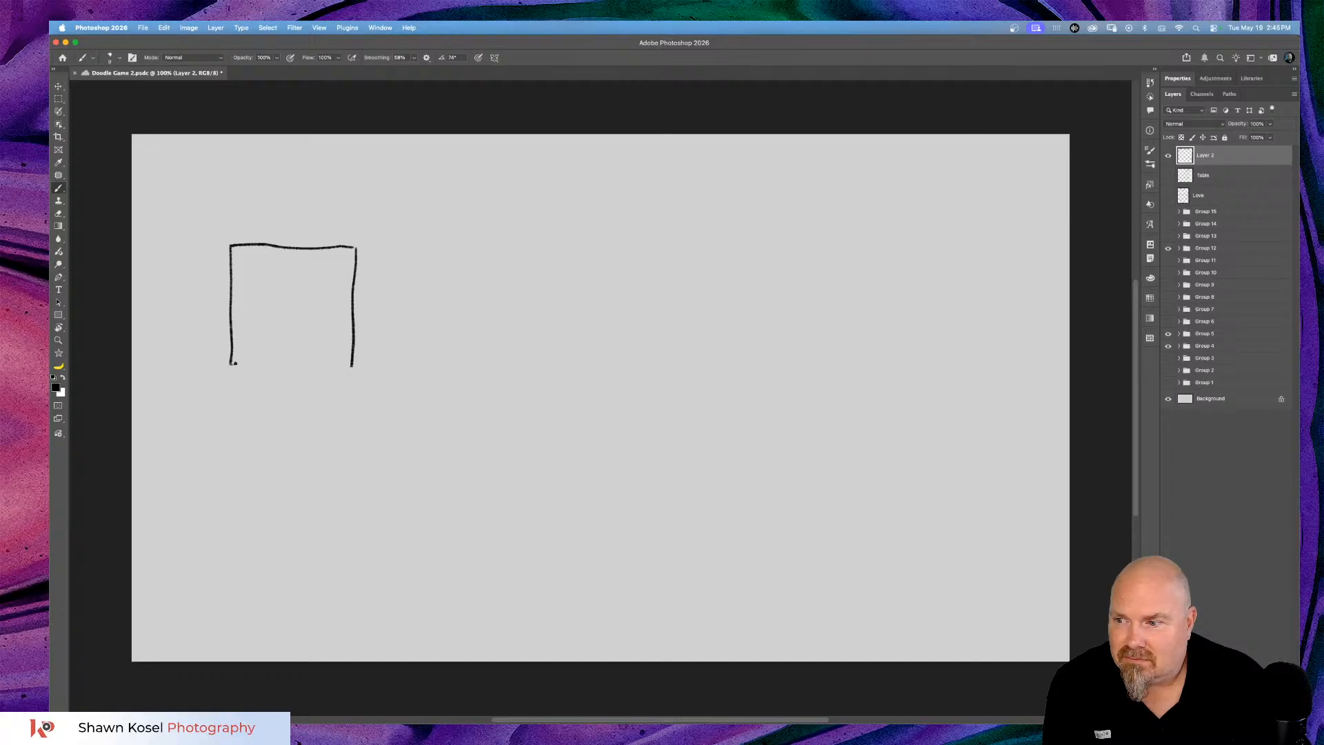
drag(234, 363, 344, 359)
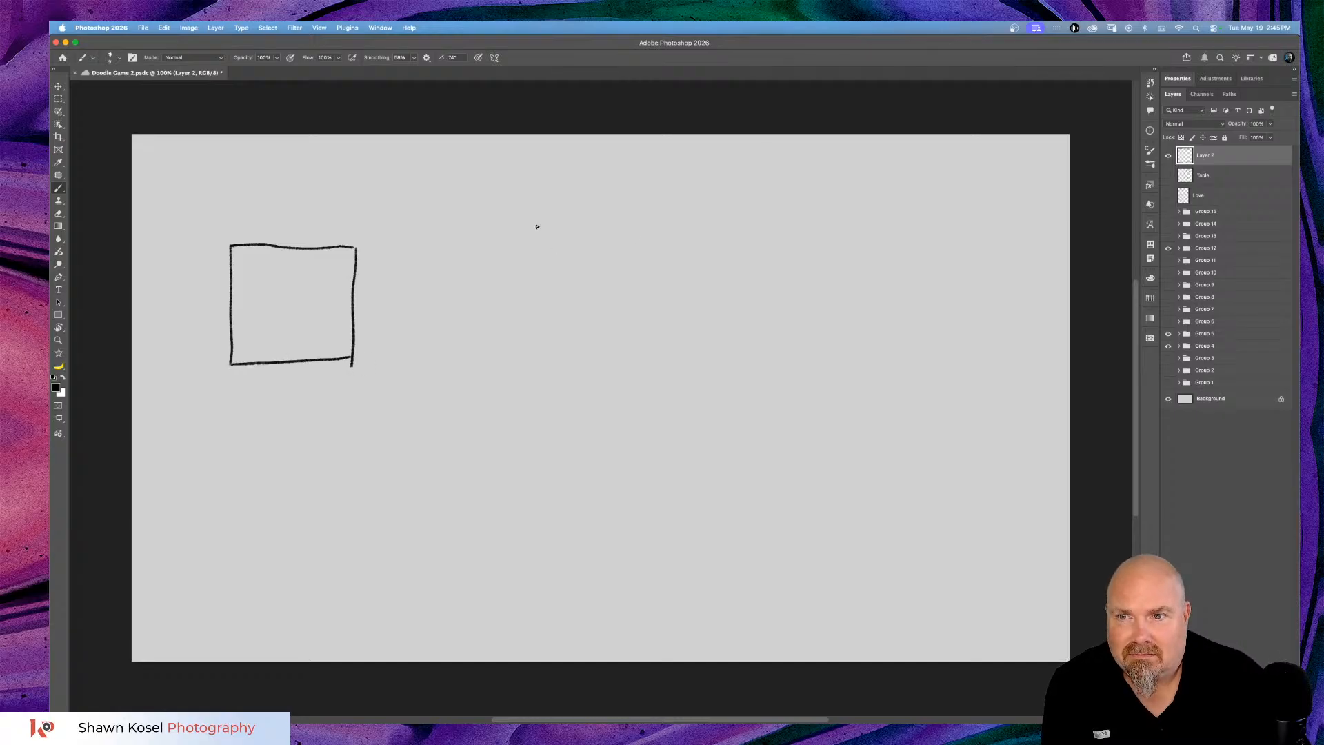
Draw a tall portrait rectangle beside the square and a wide landscape rectangle next to it.
drag(446, 283, 431, 482)
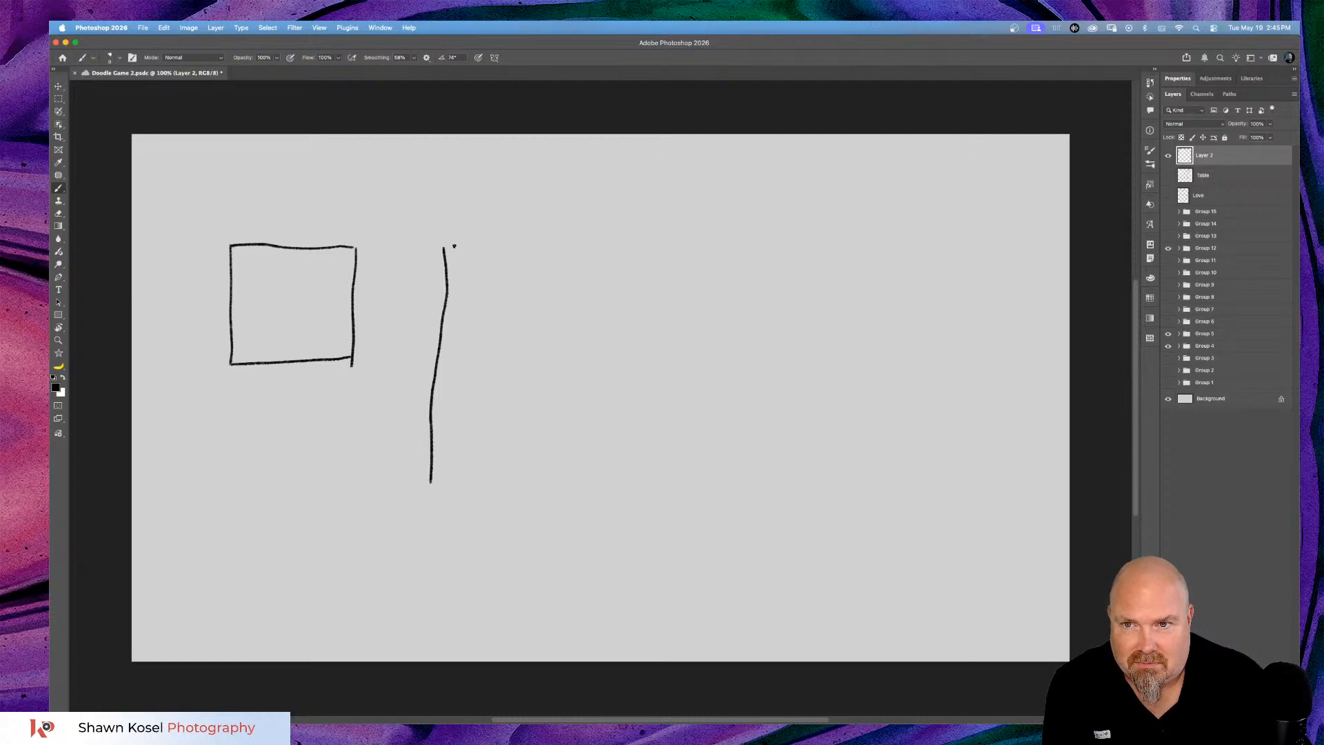
mouse_move(445, 245)
mouse_down()
mouse_move(605, 250)
mouse_move(591, 482)
mouse_move(589, 497)
mouse_move(428, 493)
mouse_up()
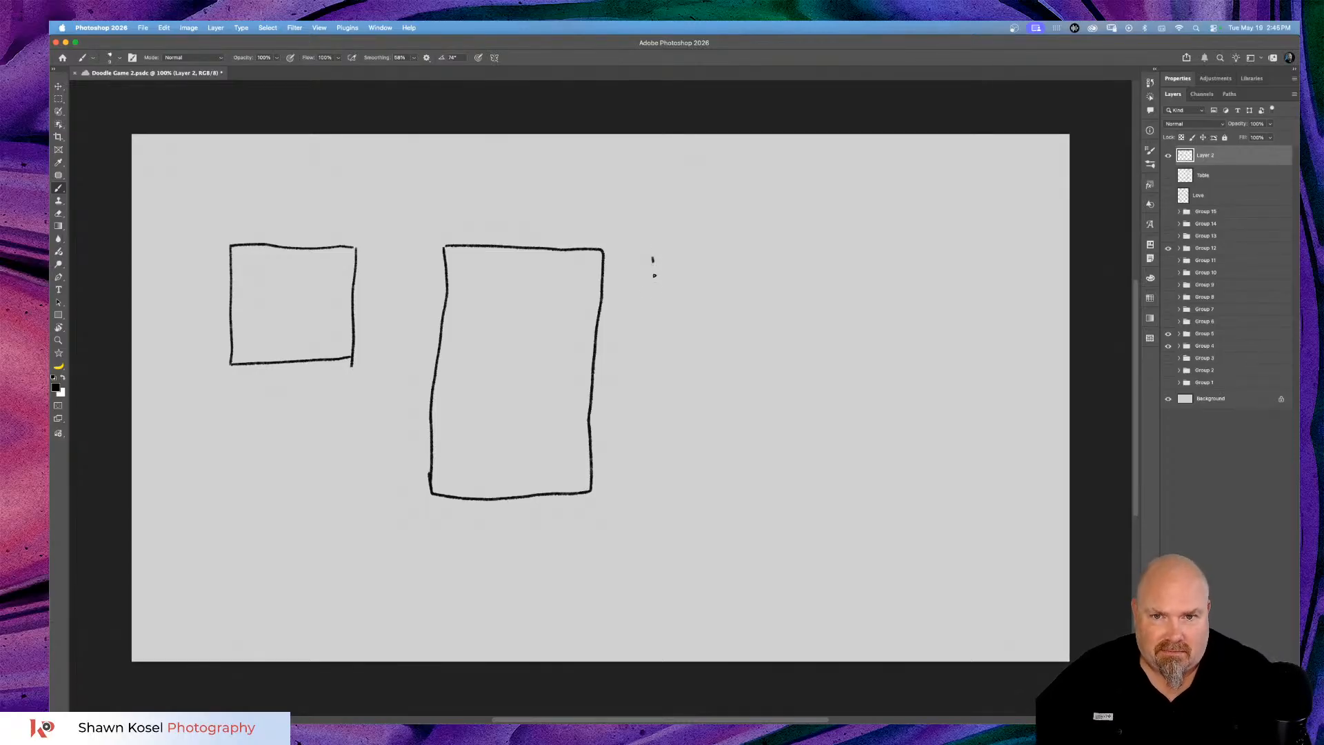
drag(654, 275, 656, 353)
drag(653, 420, 881, 417)
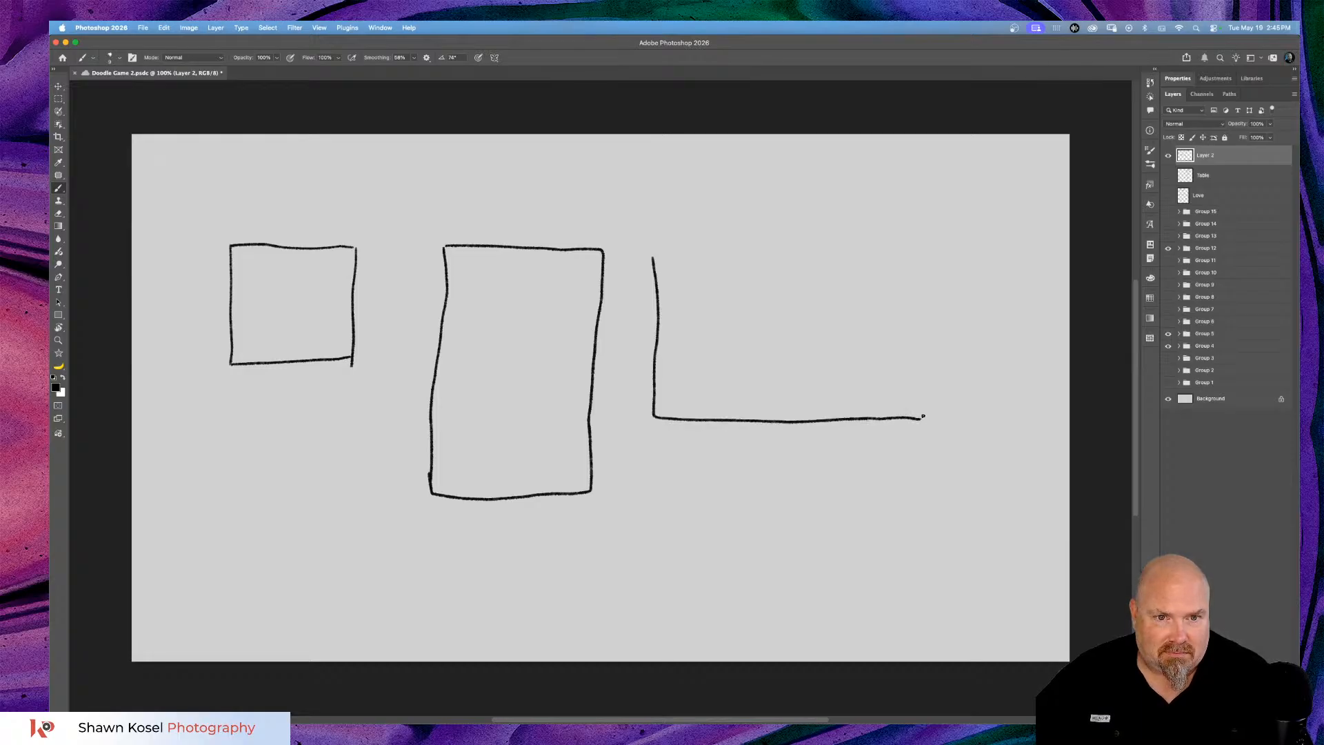
mouse_move(916, 339)
mouse_down()
mouse_move(910, 253)
mouse_move(642, 254)
mouse_up()
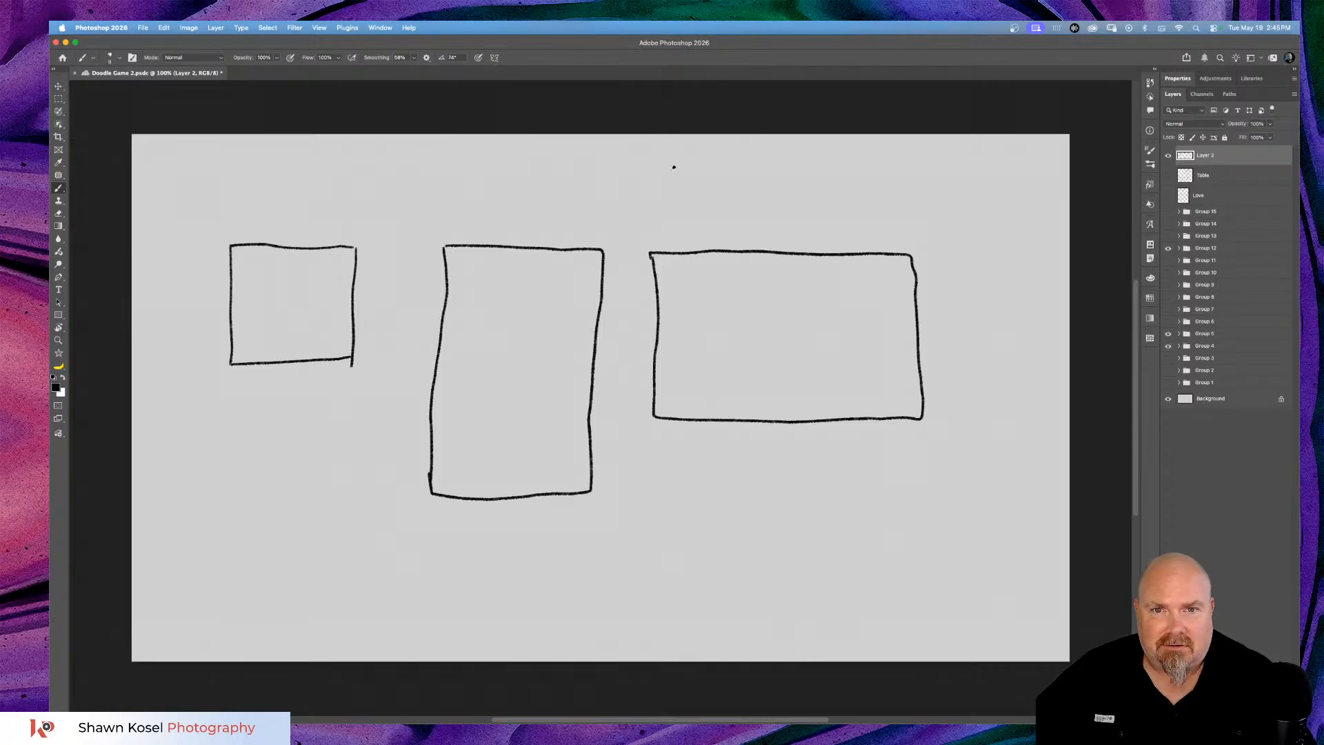
Draw an arrow pointing down at the wide rectangle and sketch a central mountain with low hills behind it inside.
mouse_move(673, 163)
mouse_down()
mouse_move(703, 225)
mouse_move(664, 200)
mouse_move(705, 192)
mouse_up()
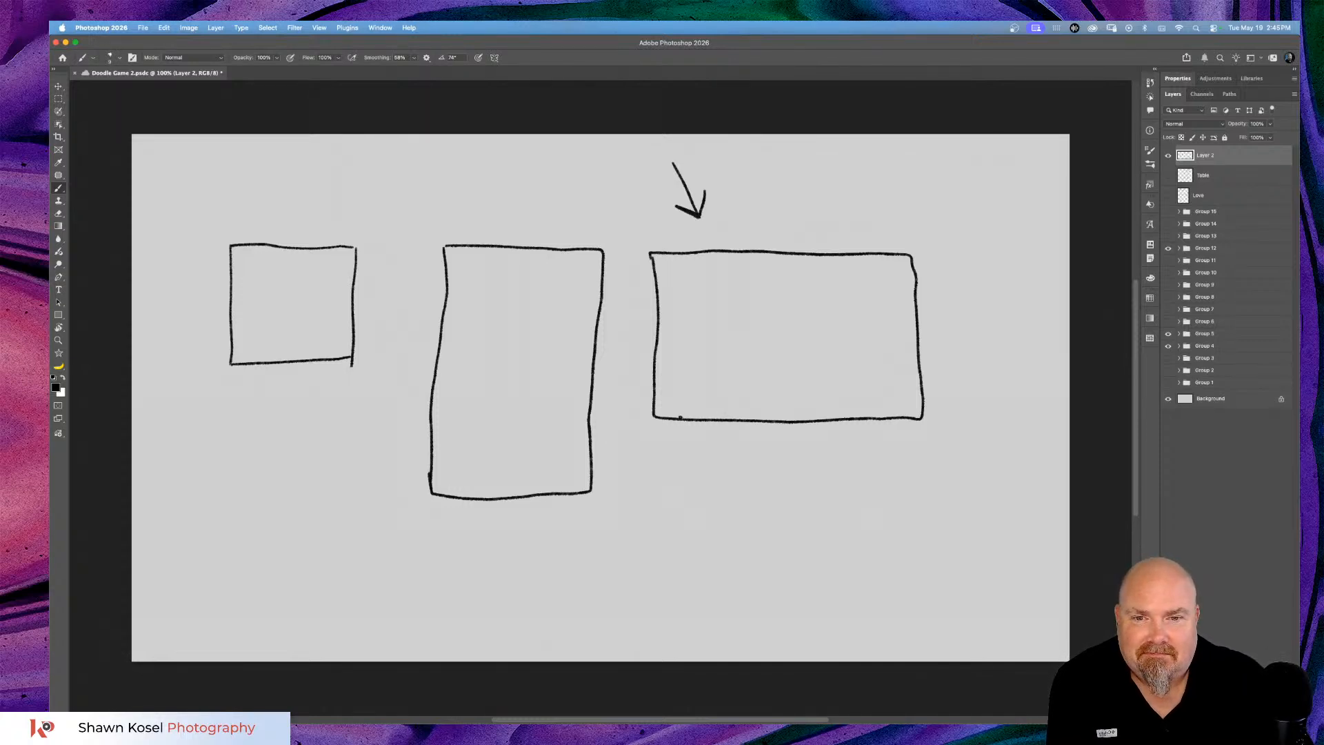
drag(710, 373, 720, 341)
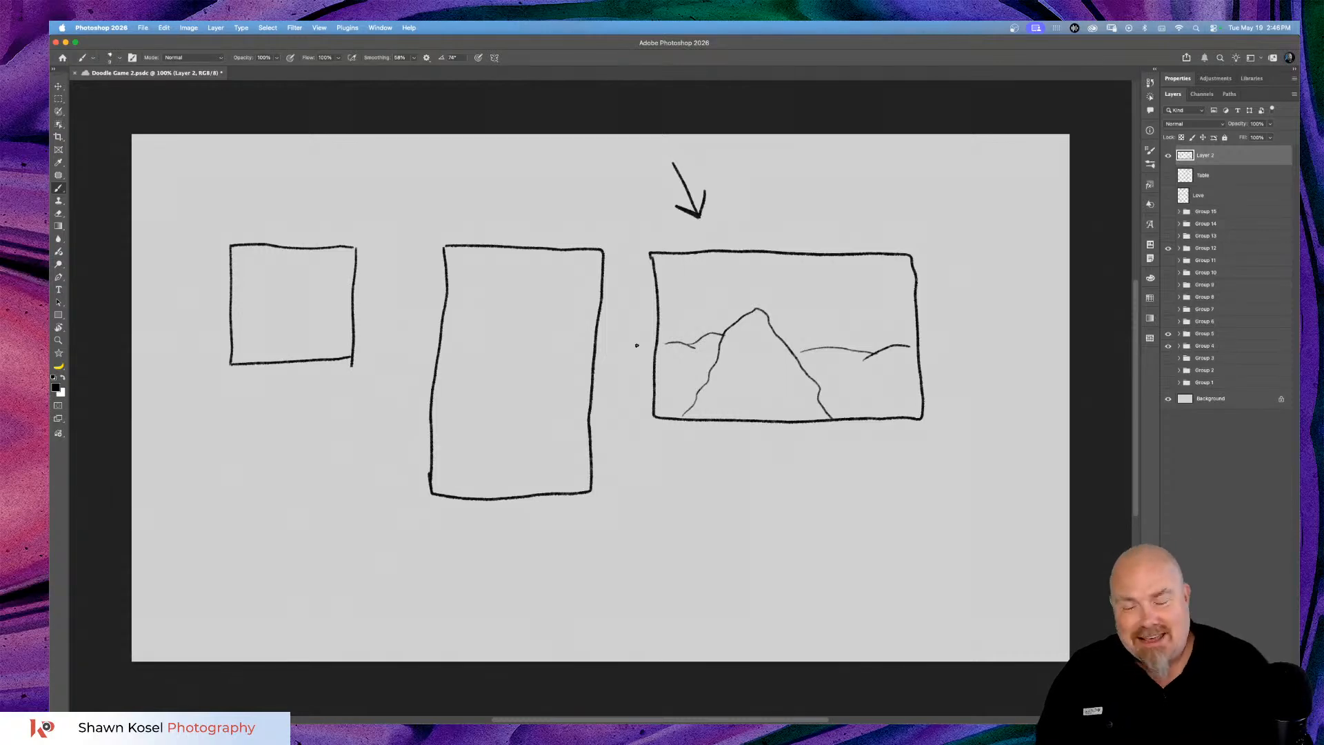
Handwrite the guesser's short name, underlined, below the wide rectangle and rename the drawing's layer landscape.
mouse_move(725, 488)
mouse_down()
mouse_move(728, 521)
mouse_move(793, 499)
mouse_move(796, 521)
mouse_up()
drag(819, 476, 821, 480)
drag(724, 567, 848, 555)
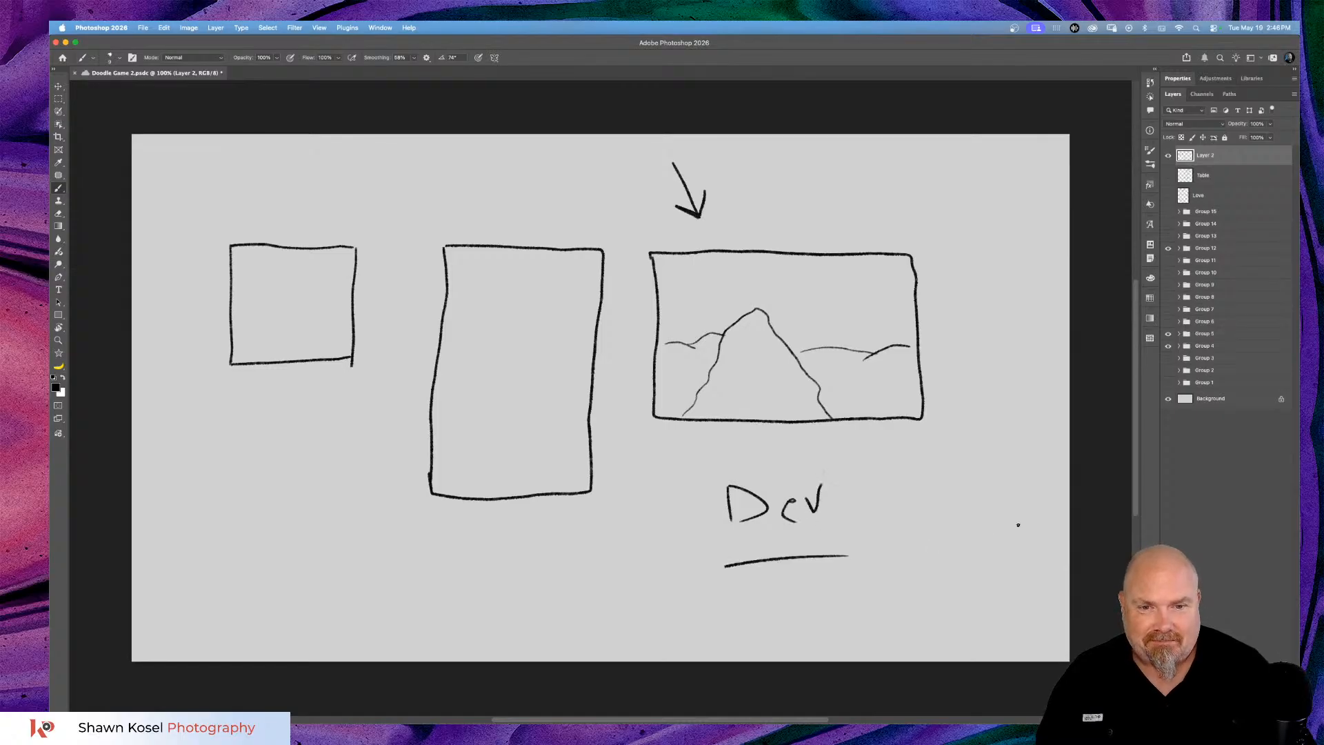
double_click(1208, 155)
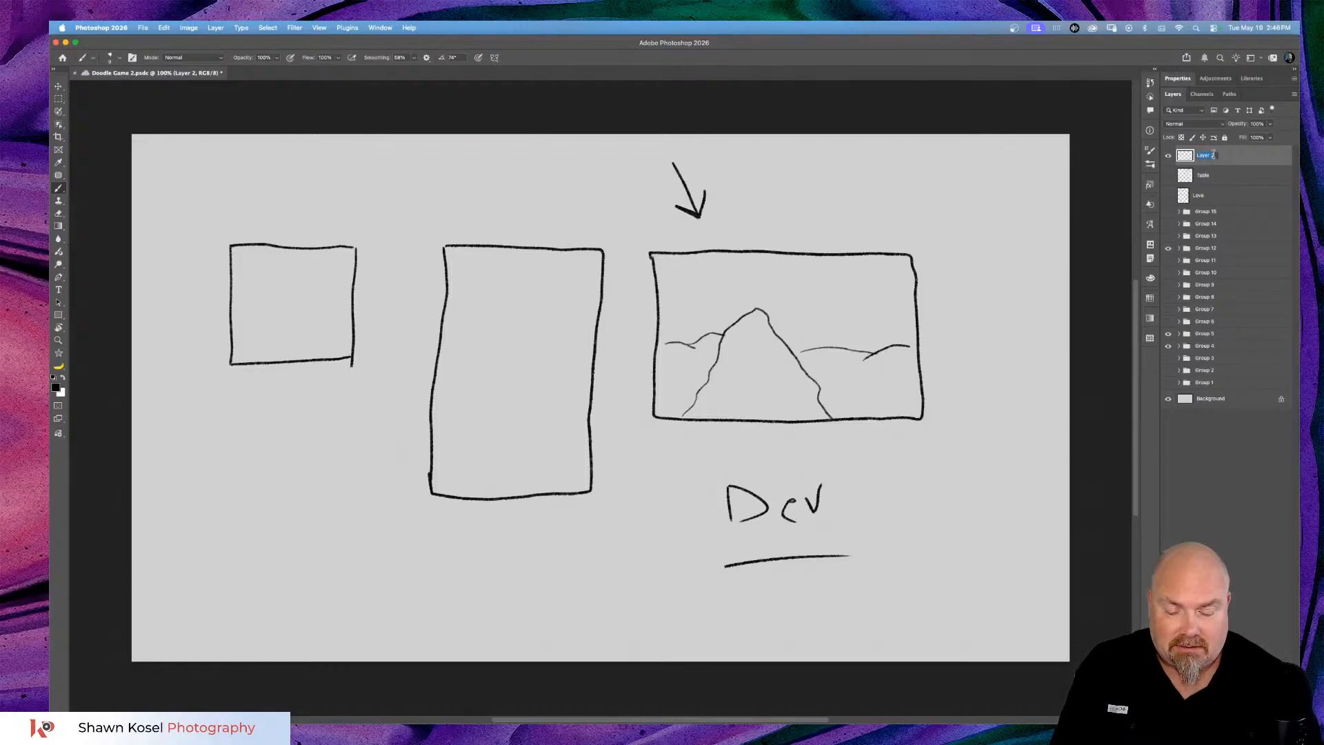
key(BackSpace)
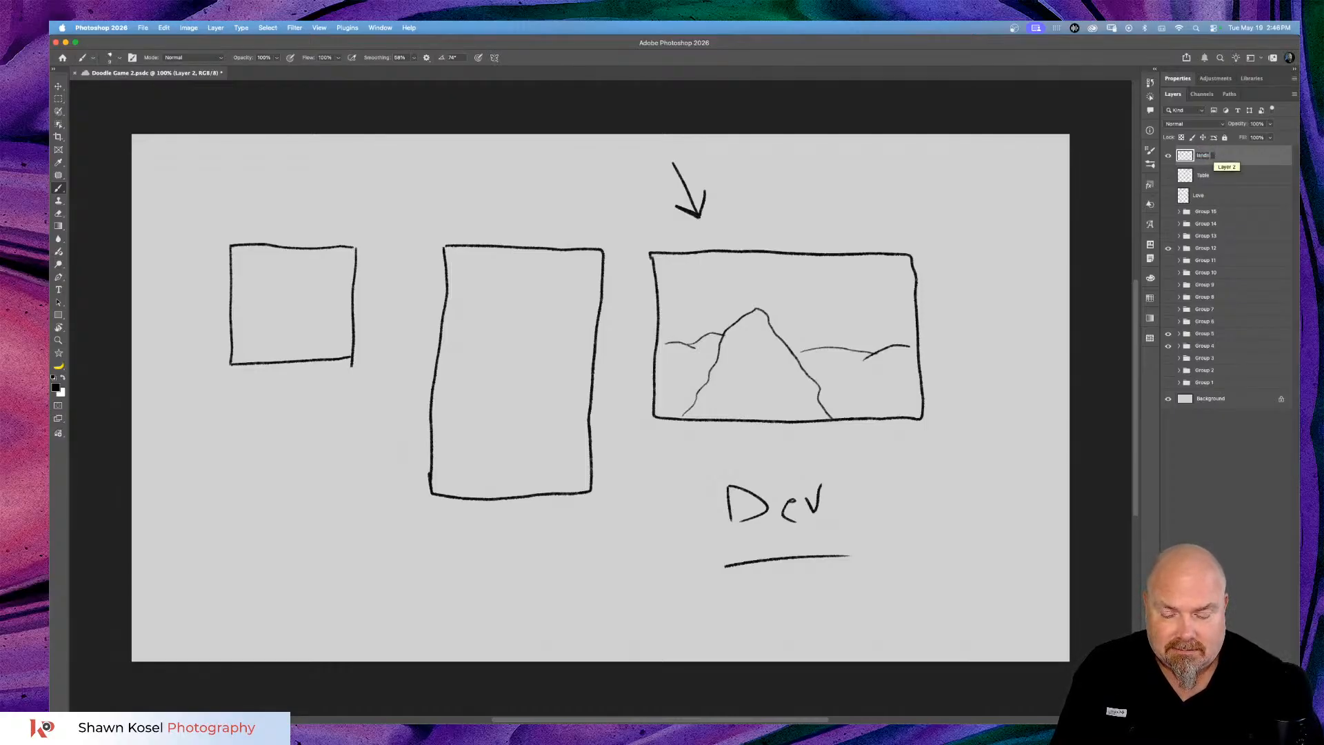
text(landscape)
key(Return)
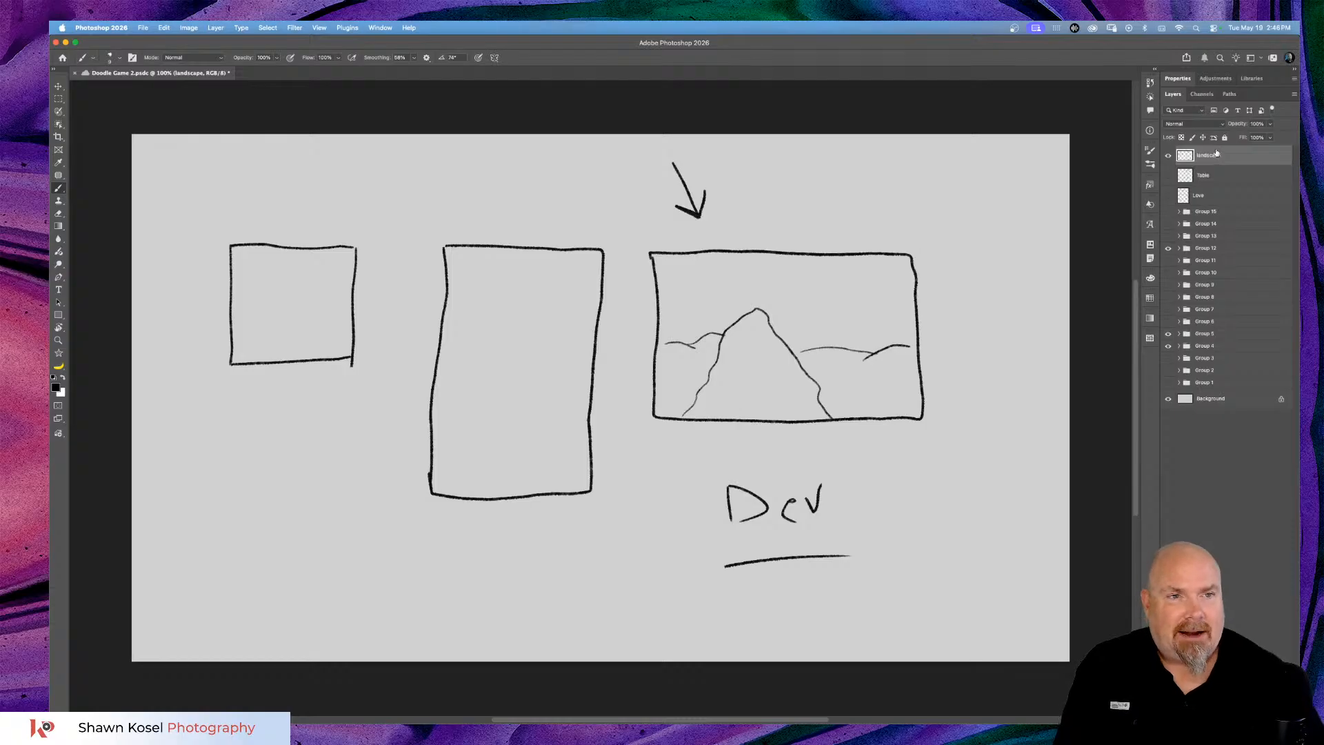
Hide the landscape layer and add a new empty layer above it.
click(1170, 156)
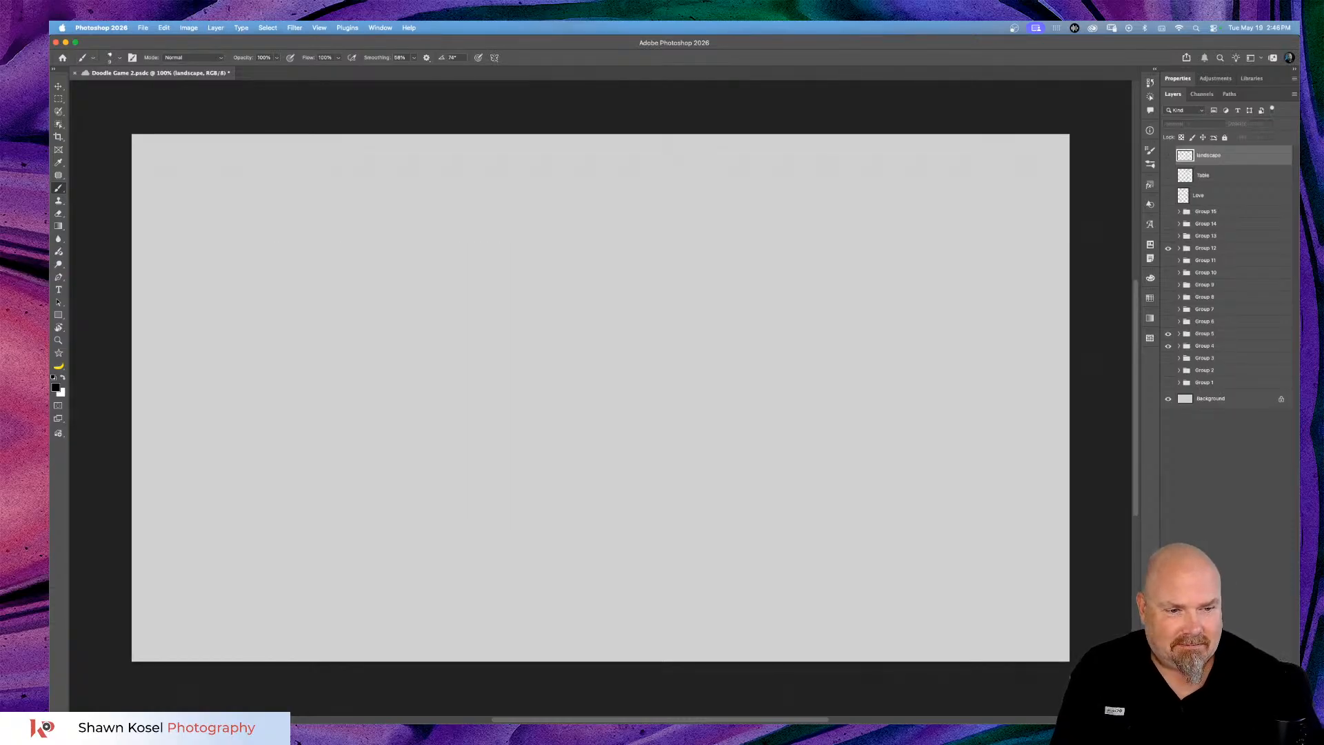
click(1258, 588)
key(super+Tab)
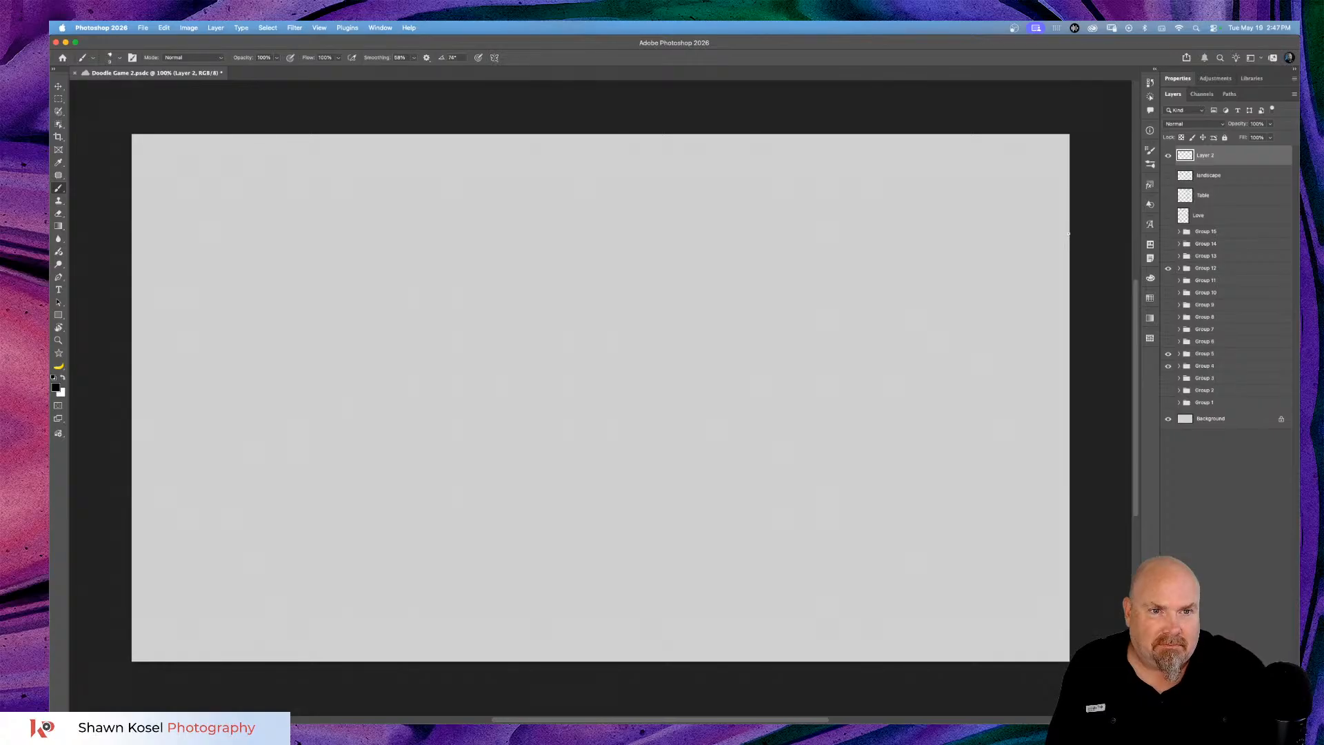
Draw a long hill slope descending from the canvas's right edge, with a wheeled car heading downhill and speed lines behind it.
click(1067, 236)
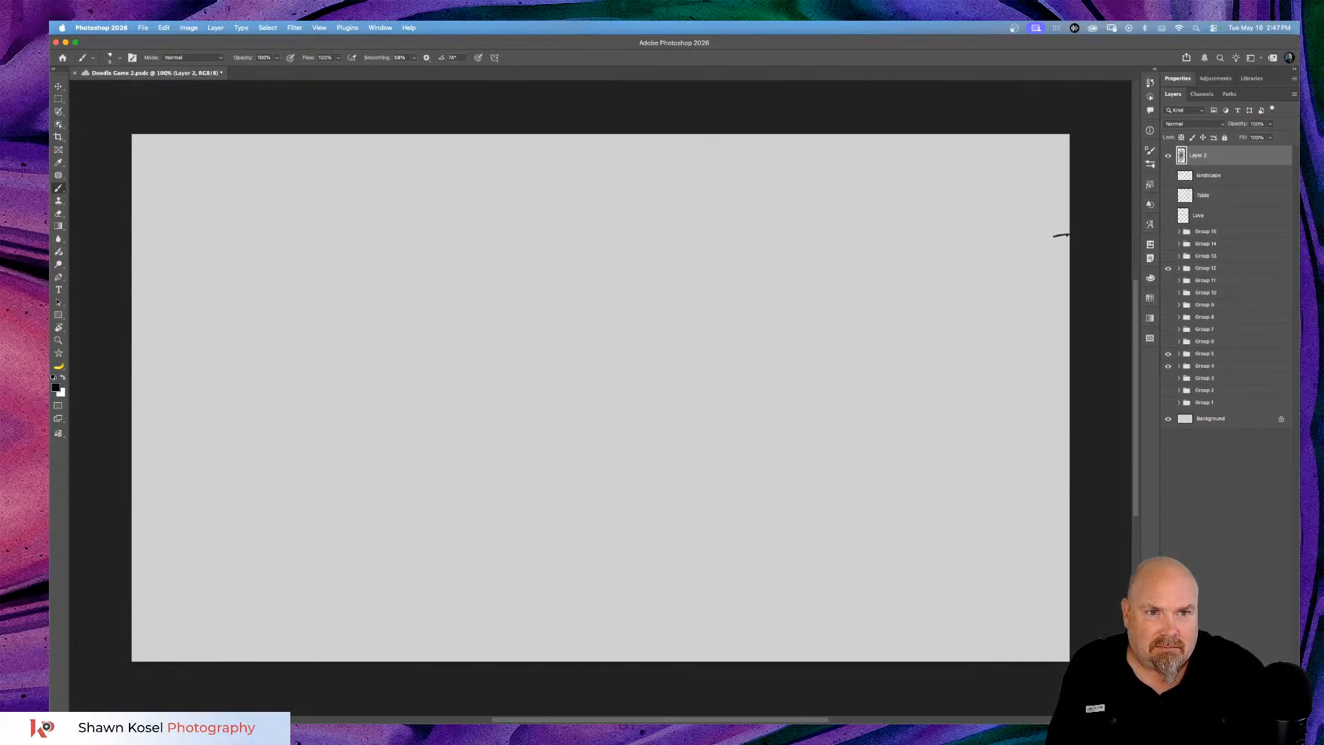
mouse_move(1053, 236)
mouse_down()
mouse_move(975, 260)
mouse_move(904, 304)
mouse_move(662, 525)
mouse_move(549, 582)
mouse_move(344, 625)
mouse_move(288, 623)
mouse_up()
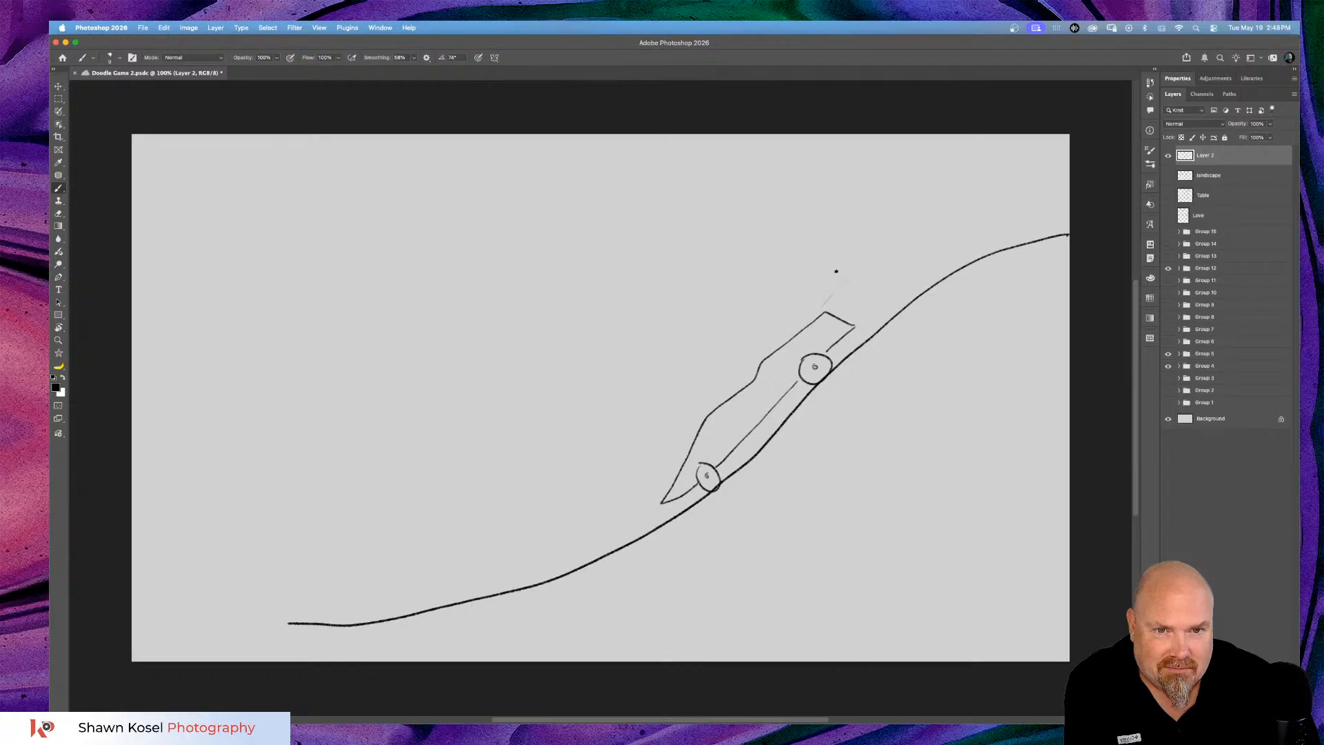
mouse_move(834, 308)
mouse_down()
mouse_move(854, 292)
mouse_move(892, 293)
mouse_up()
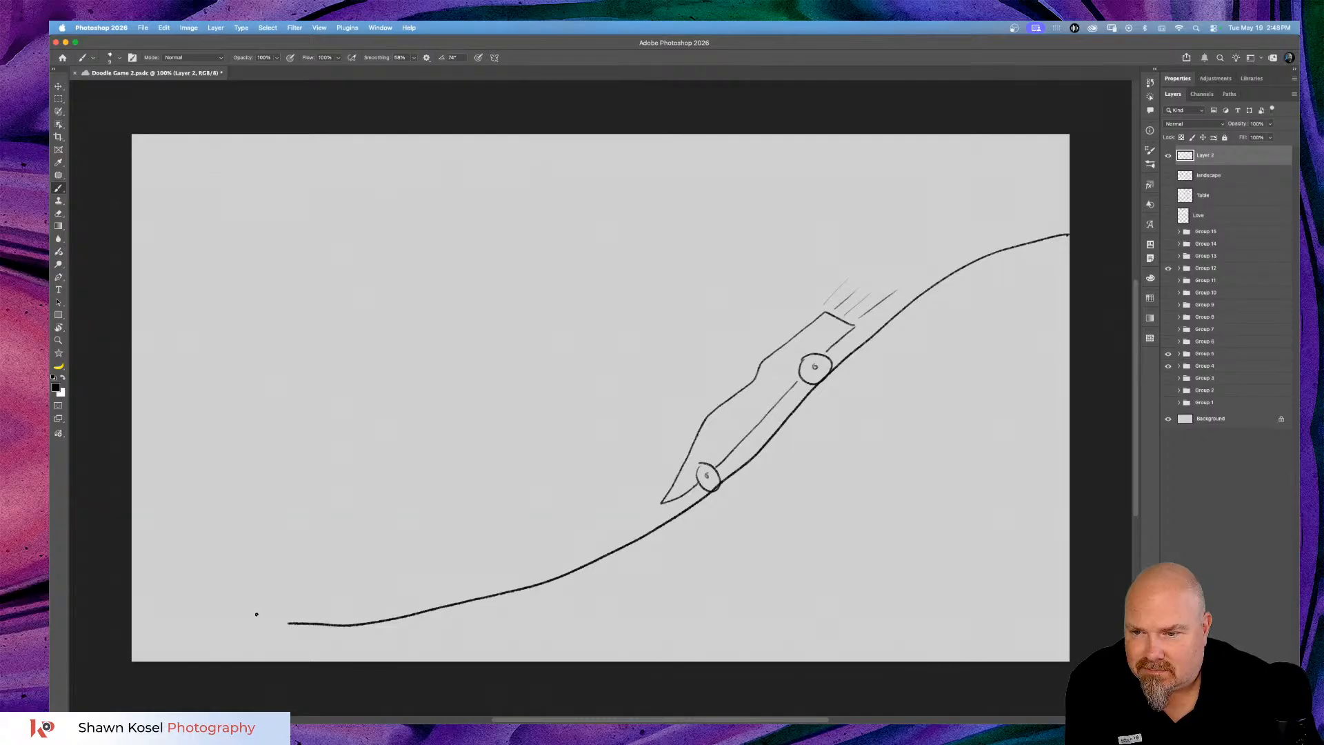
Draw a gate with a crossed banner at the foot of the slope and a smaller similar gate at its top.
mouse_move(240, 631)
mouse_down()
mouse_move(232, 524)
mouse_move(312, 430)
mouse_move(340, 553)
mouse_up()
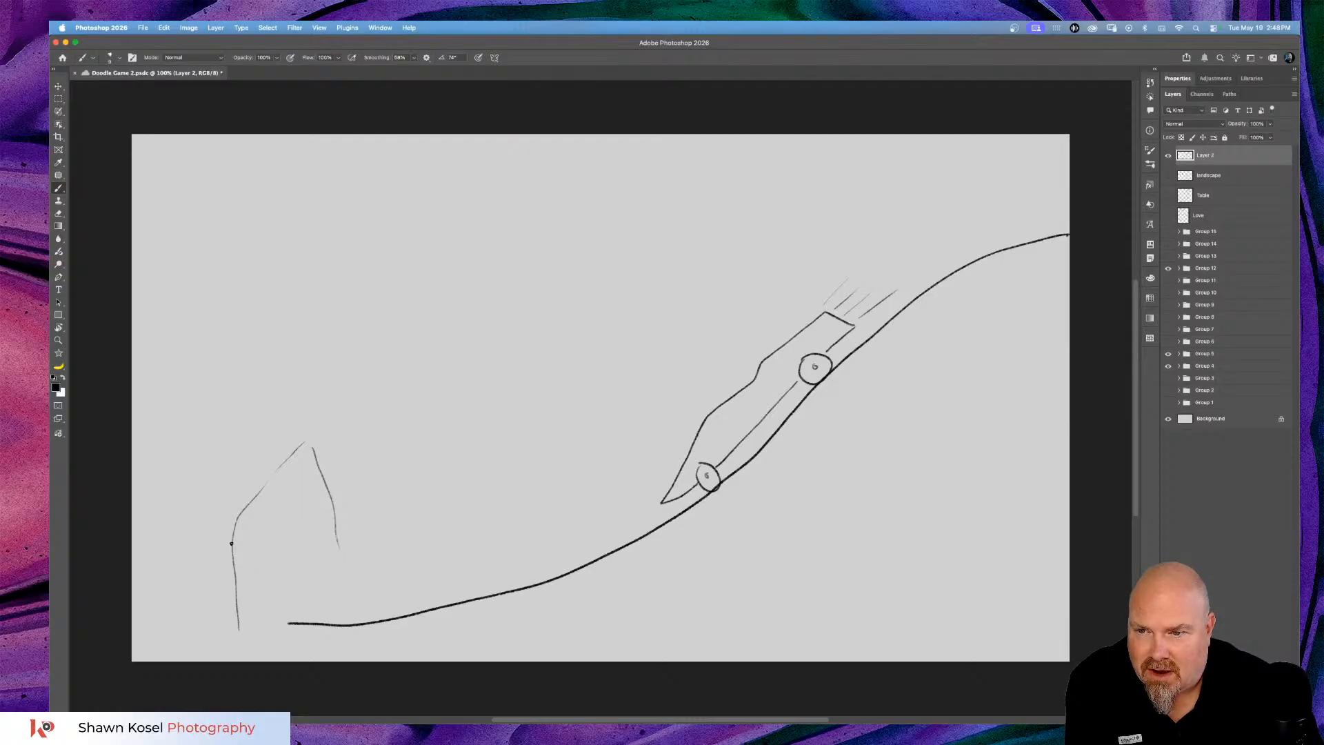
drag(249, 532, 309, 448)
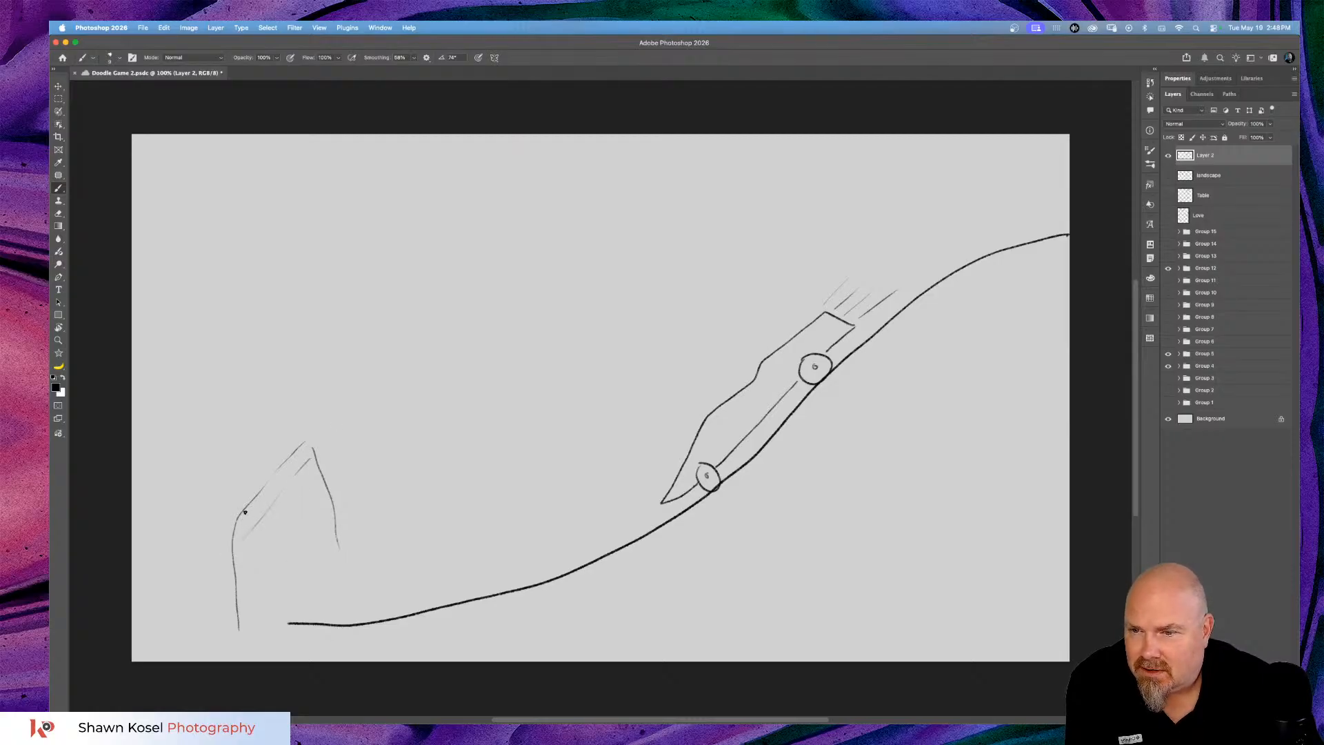
mouse_move(240, 517)
mouse_down()
mouse_move(257, 523)
mouse_move(307, 455)
mouse_up()
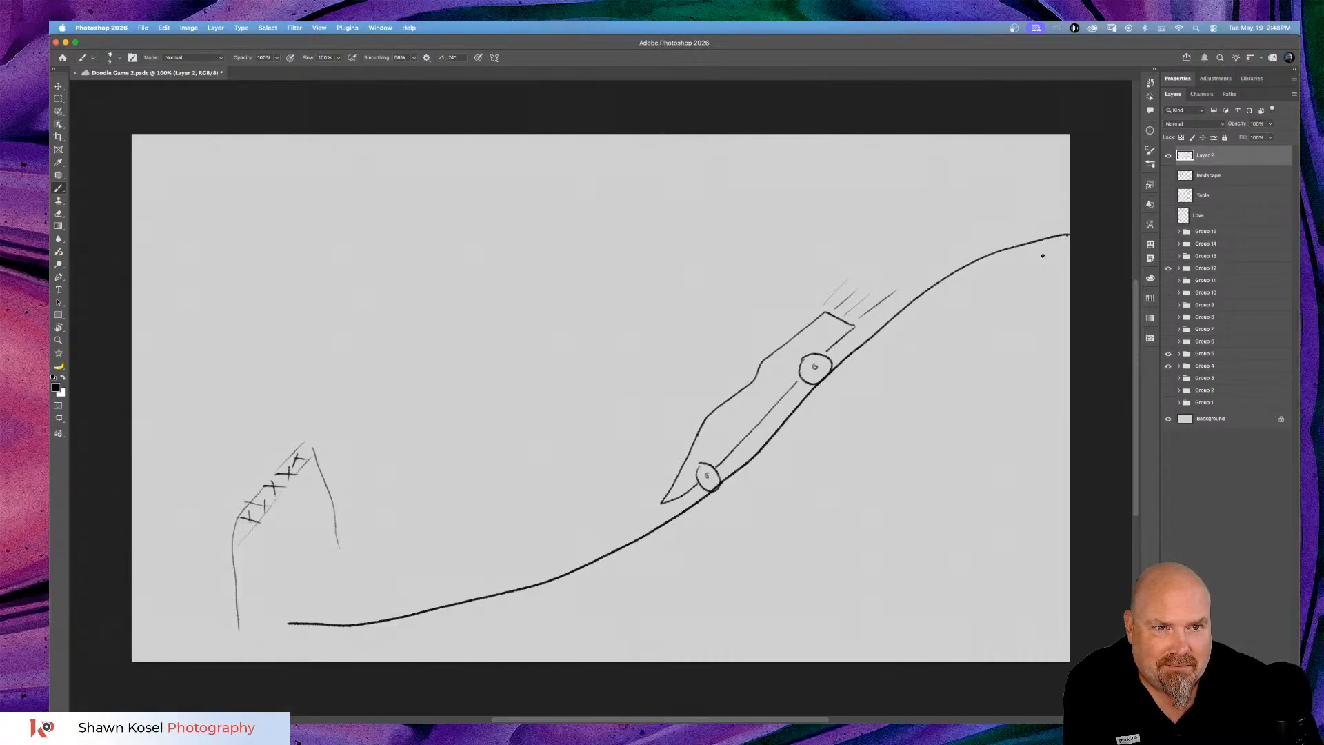
mouse_move(1046, 249)
mouse_down()
mouse_move(1039, 171)
mouse_move(972, 185)
mouse_move(977, 238)
mouse_up()
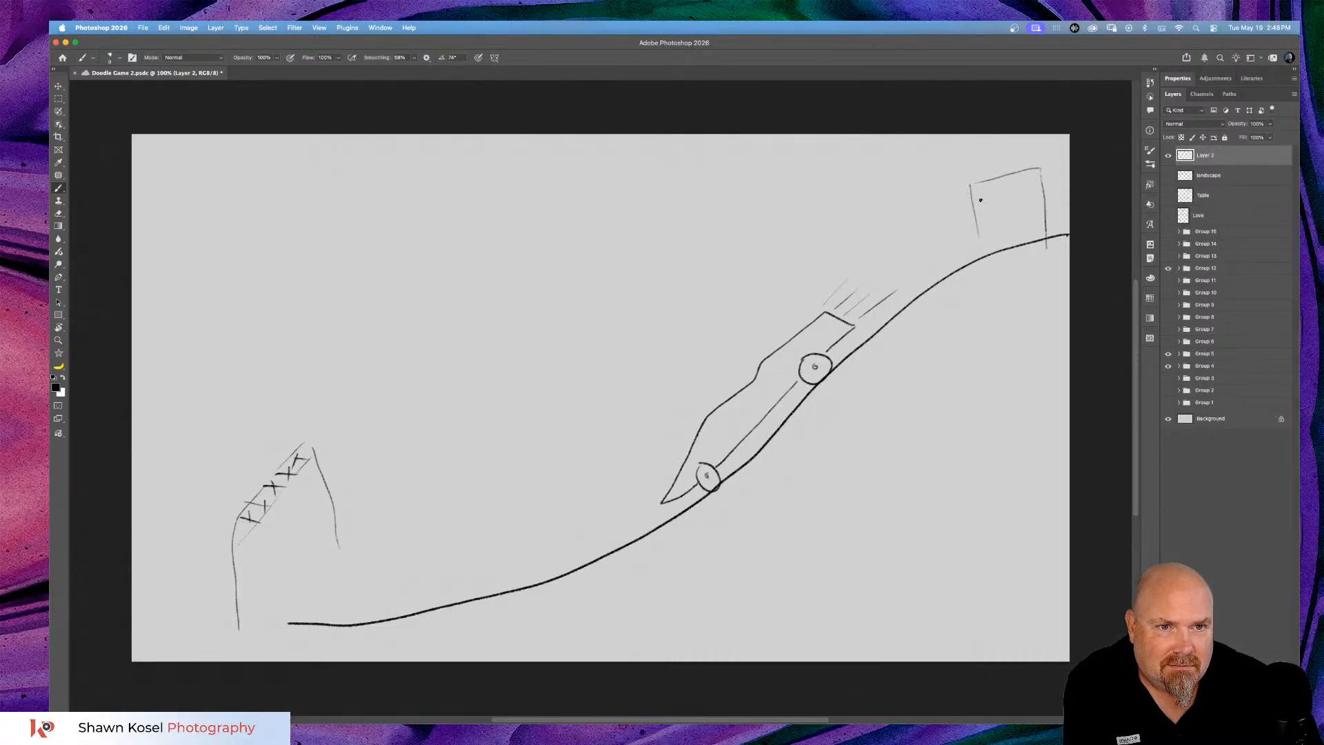
mouse_move(1014, 187)
mouse_down()
mouse_move(1045, 179)
mouse_move(980, 189)
mouse_move(989, 182)
mouse_move(967, 200)
mouse_move(1014, 175)
mouse_move(993, 186)
mouse_move(1034, 194)
mouse_move(1033, 169)
mouse_move(1012, 185)
mouse_move(1039, 177)
mouse_up()
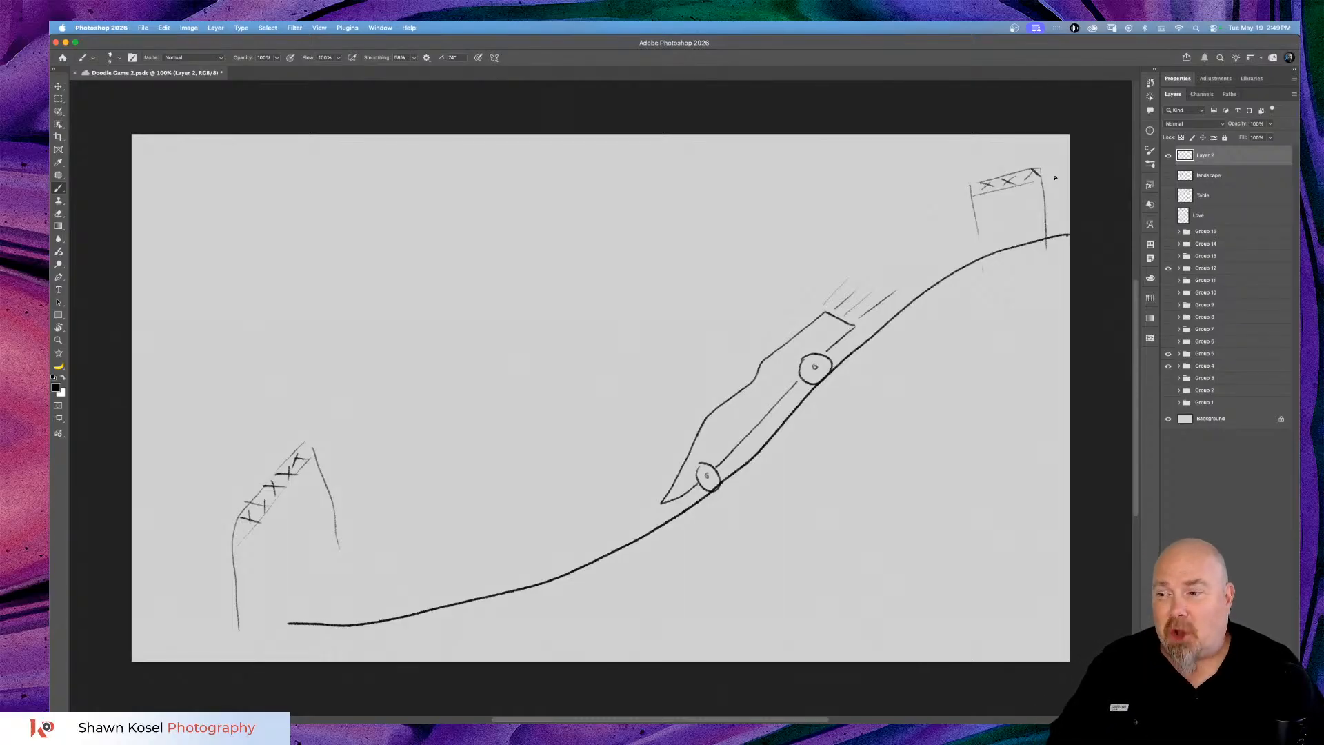
Save the document and add longer speed lines behind the car.
key(super+s)
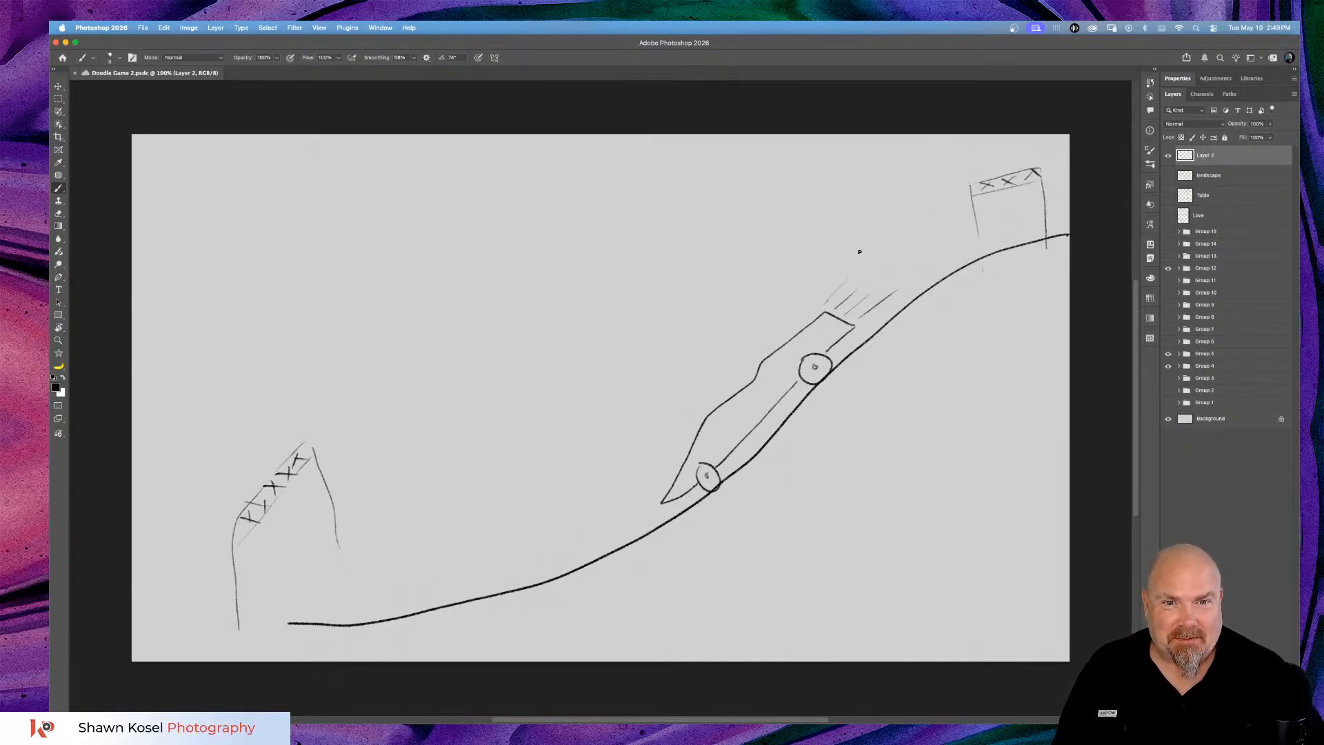
mouse_move(854, 258)
mouse_down()
mouse_move(825, 303)
mouse_move(860, 282)
mouse_move(909, 289)
mouse_up()
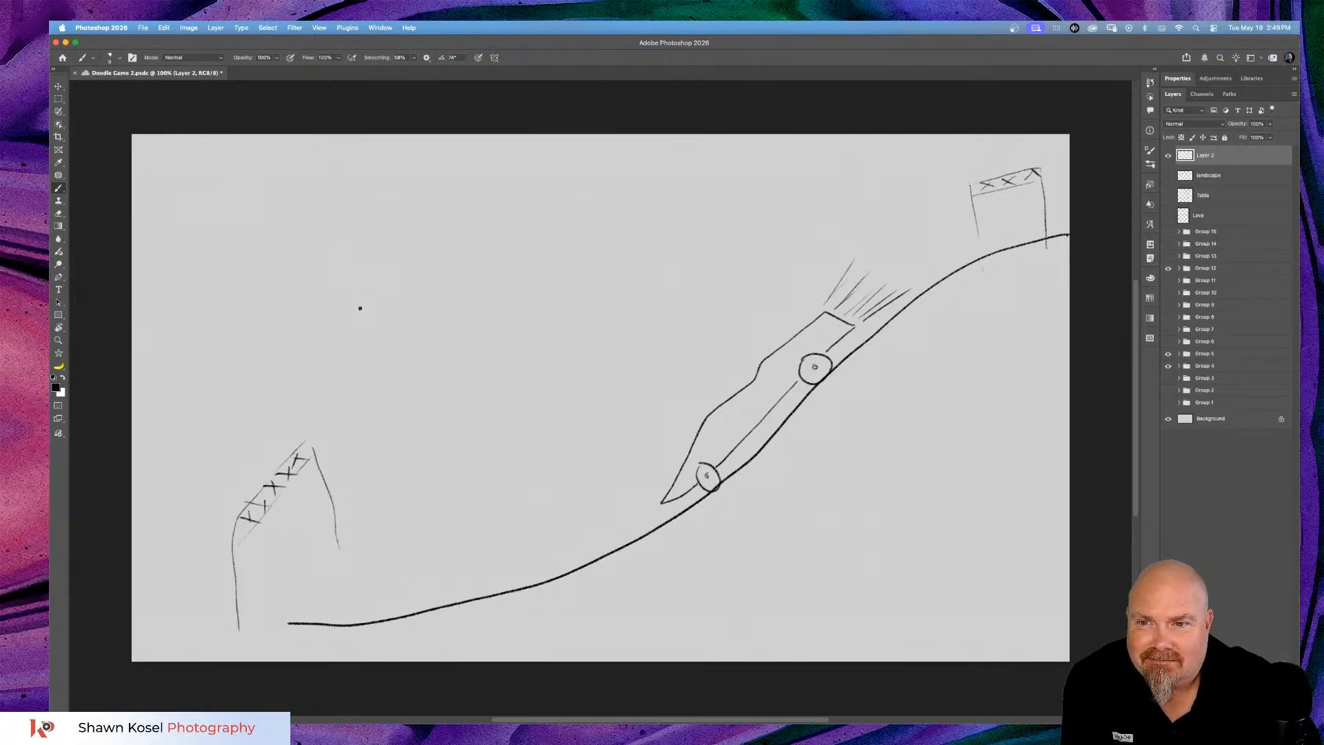
Draw a sloping beach line in the upper-left area of the canvas, with curling waves running into it.
mouse_move(366, 306)
mouse_down()
mouse_move(493, 259)
mouse_move(600, 252)
mouse_up()
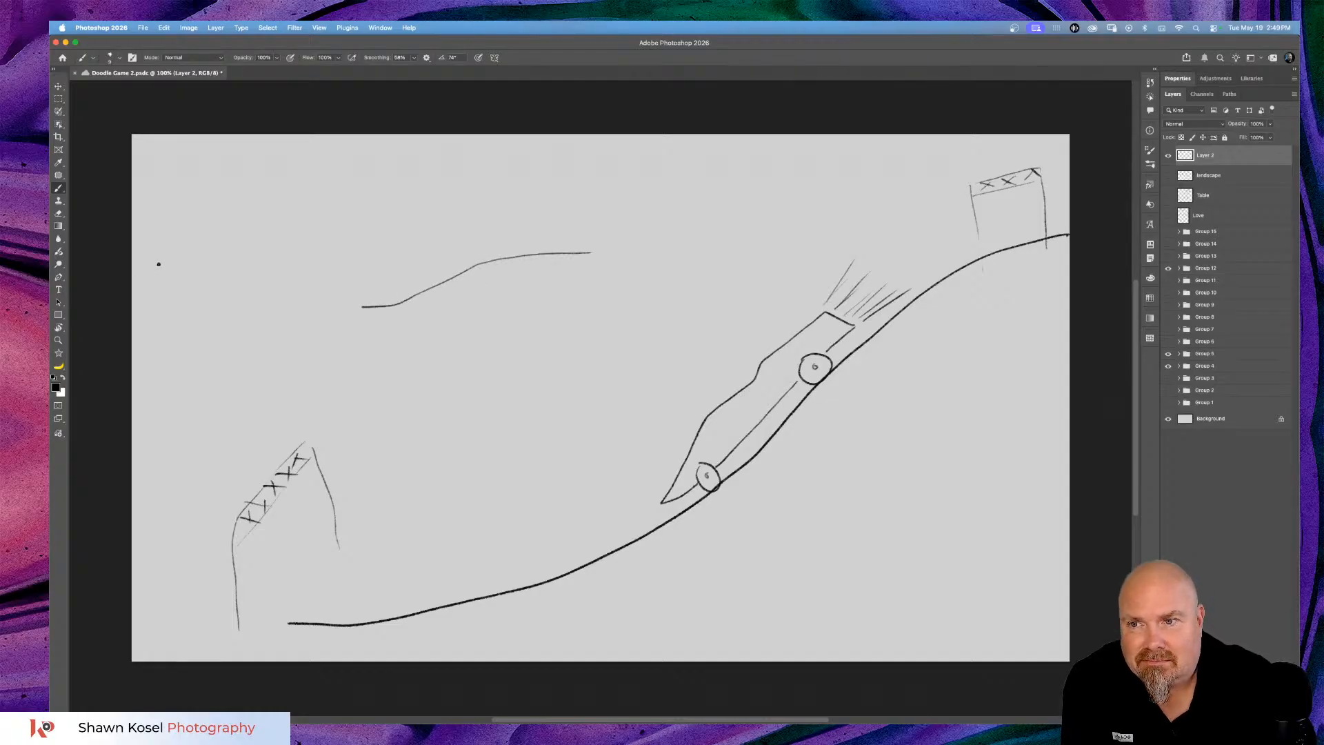
mouse_move(177, 271)
mouse_down()
mouse_move(212, 270)
mouse_move(235, 244)
mouse_move(262, 244)
mouse_move(244, 260)
mouse_move(262, 267)
mouse_move(269, 249)
mouse_move(303, 238)
mouse_move(298, 265)
mouse_move(319, 268)
mouse_move(361, 234)
mouse_move(385, 246)
mouse_move(357, 258)
mouse_move(364, 270)
mouse_move(488, 262)
mouse_up()
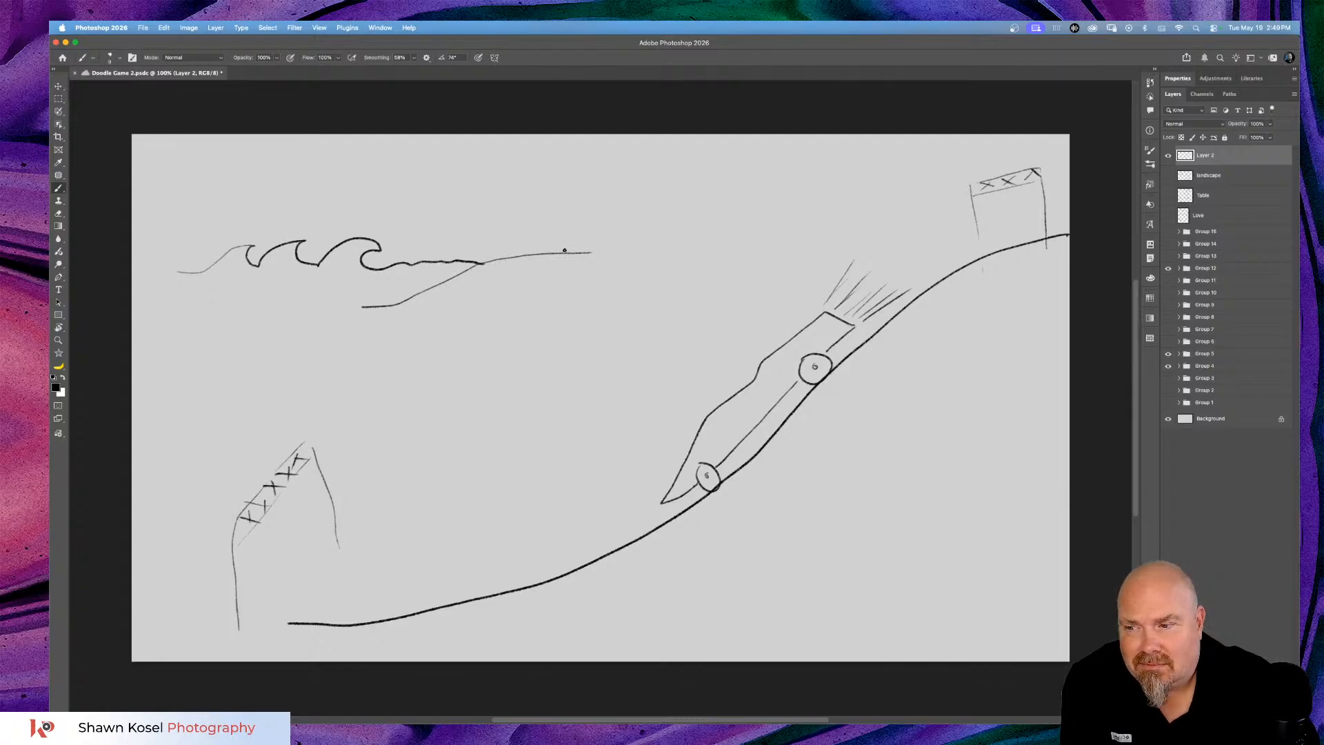
Draw a palm tree with jagged fronds on the beach and an arrow pointing to where the water meets the shore.
drag(564, 251, 552, 206)
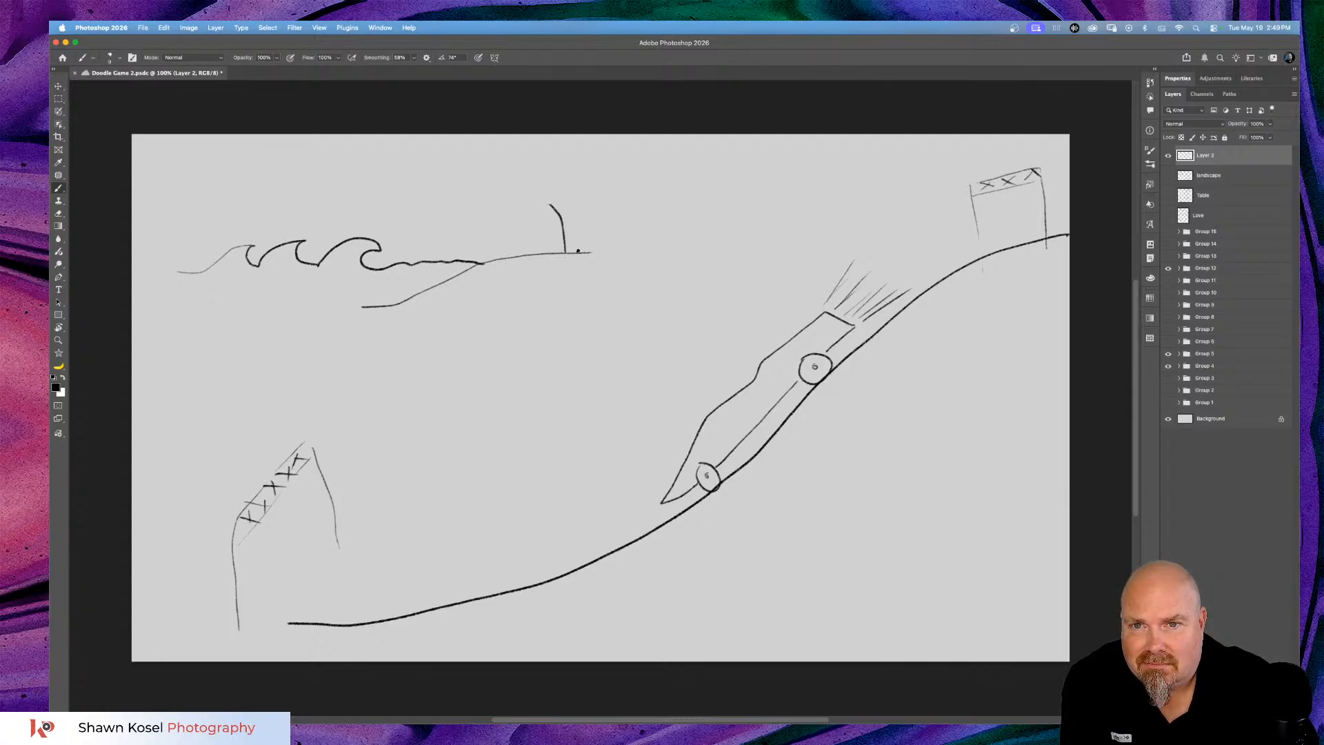
mouse_move(578, 251)
mouse_down()
mouse_move(567, 201)
mouse_move(545, 195)
mouse_move(518, 230)
mouse_move(528, 244)
mouse_move(500, 201)
mouse_move(501, 219)
mouse_move(511, 181)
mouse_move(595, 171)
mouse_move(611, 204)
mouse_move(582, 166)
mouse_up()
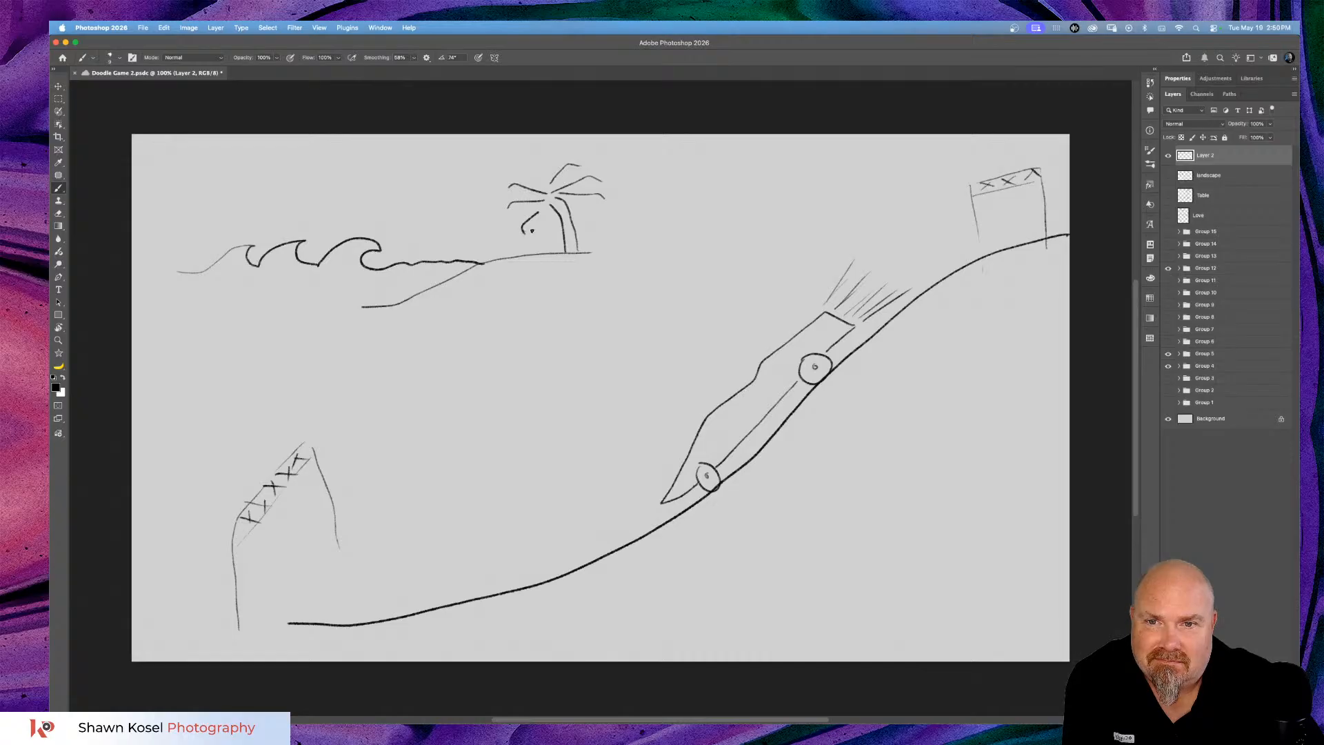
drag(523, 229, 537, 216)
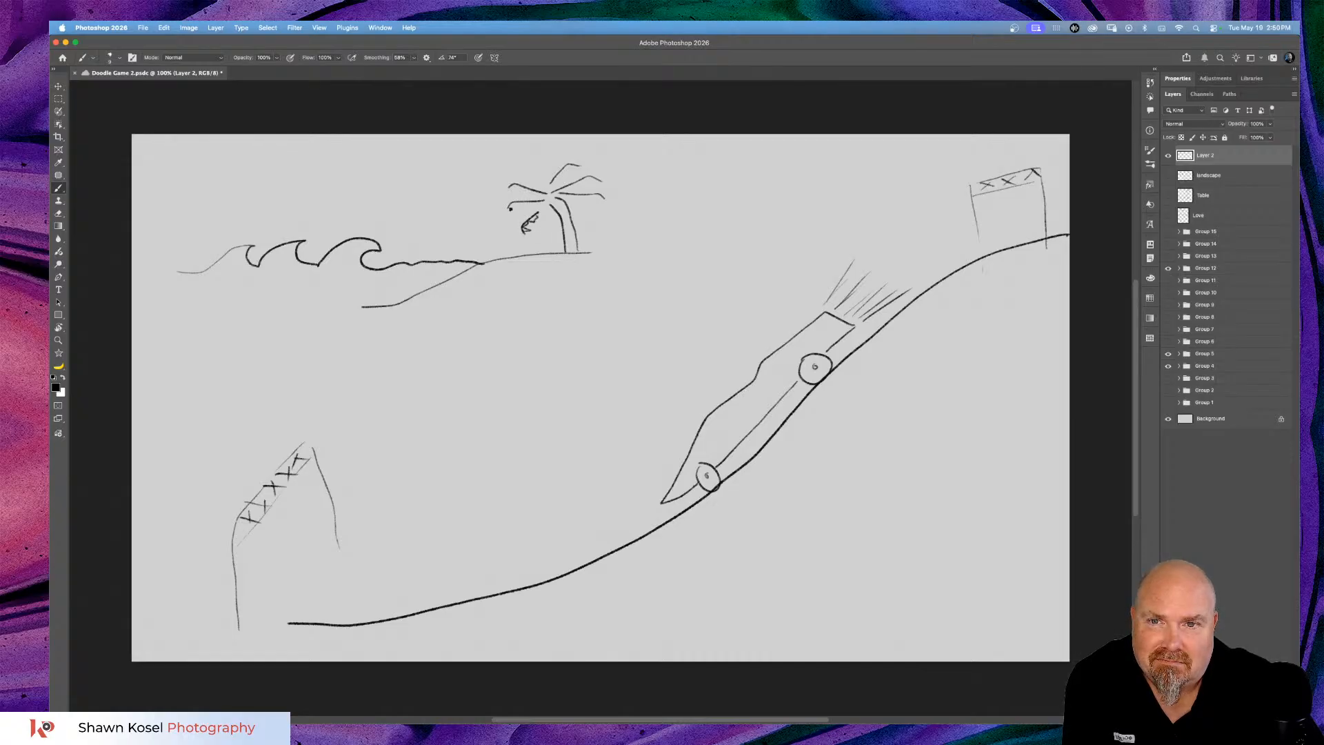
click(513, 206)
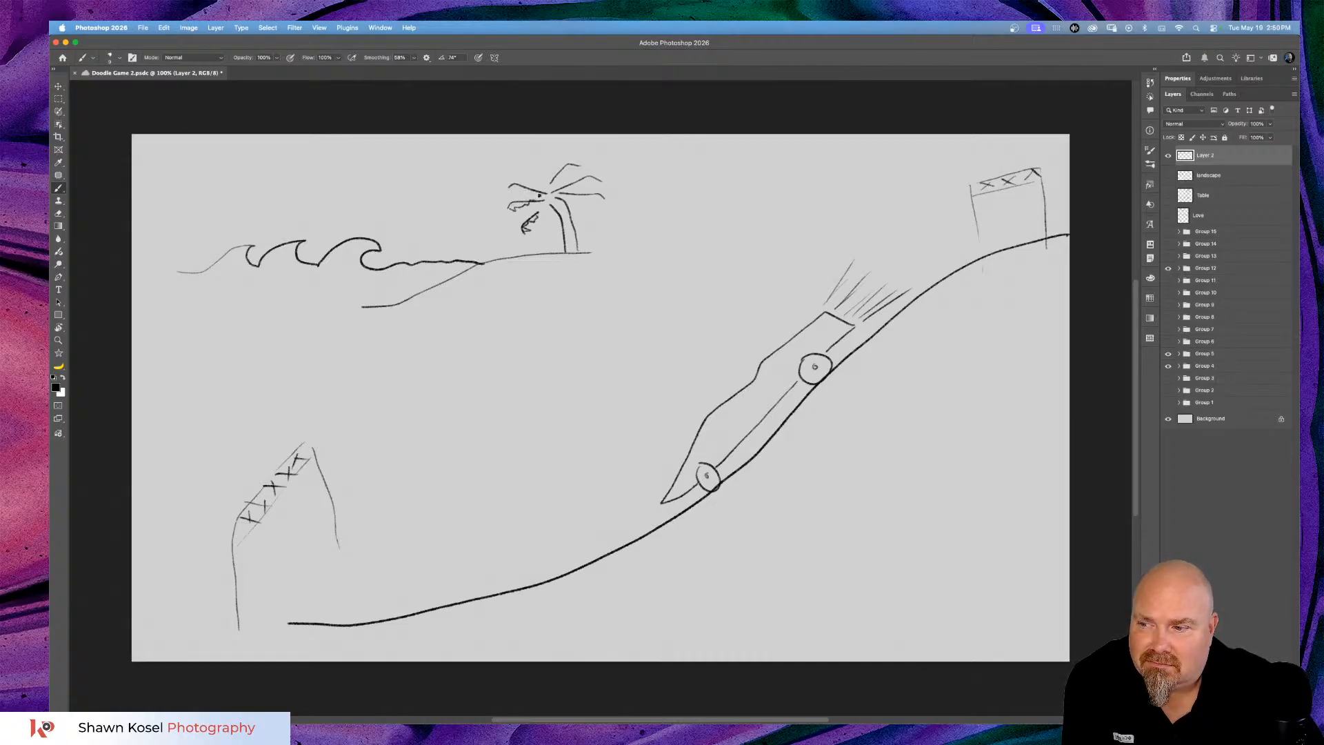
mouse_move(513, 190)
mouse_down()
mouse_move(572, 165)
mouse_move(574, 178)
mouse_move(605, 178)
mouse_move(604, 201)
mouse_up()
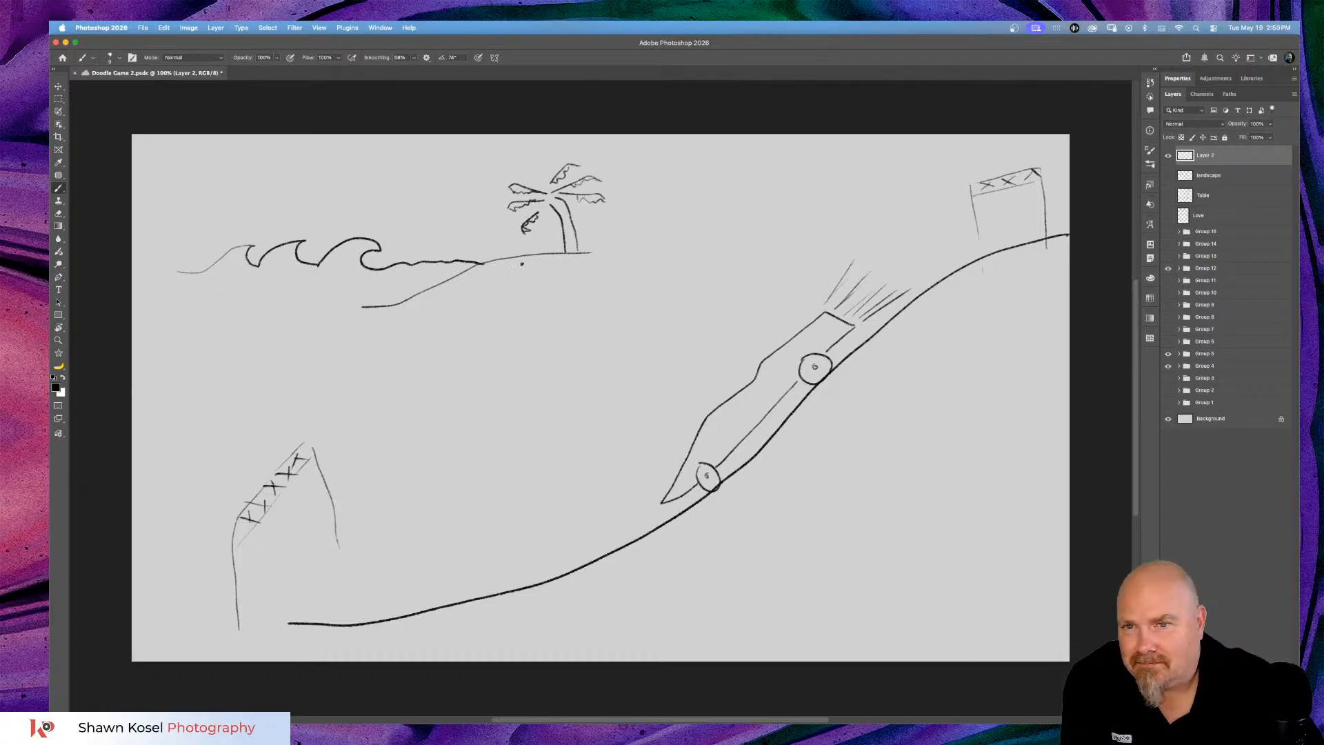
drag(436, 168, 486, 243)
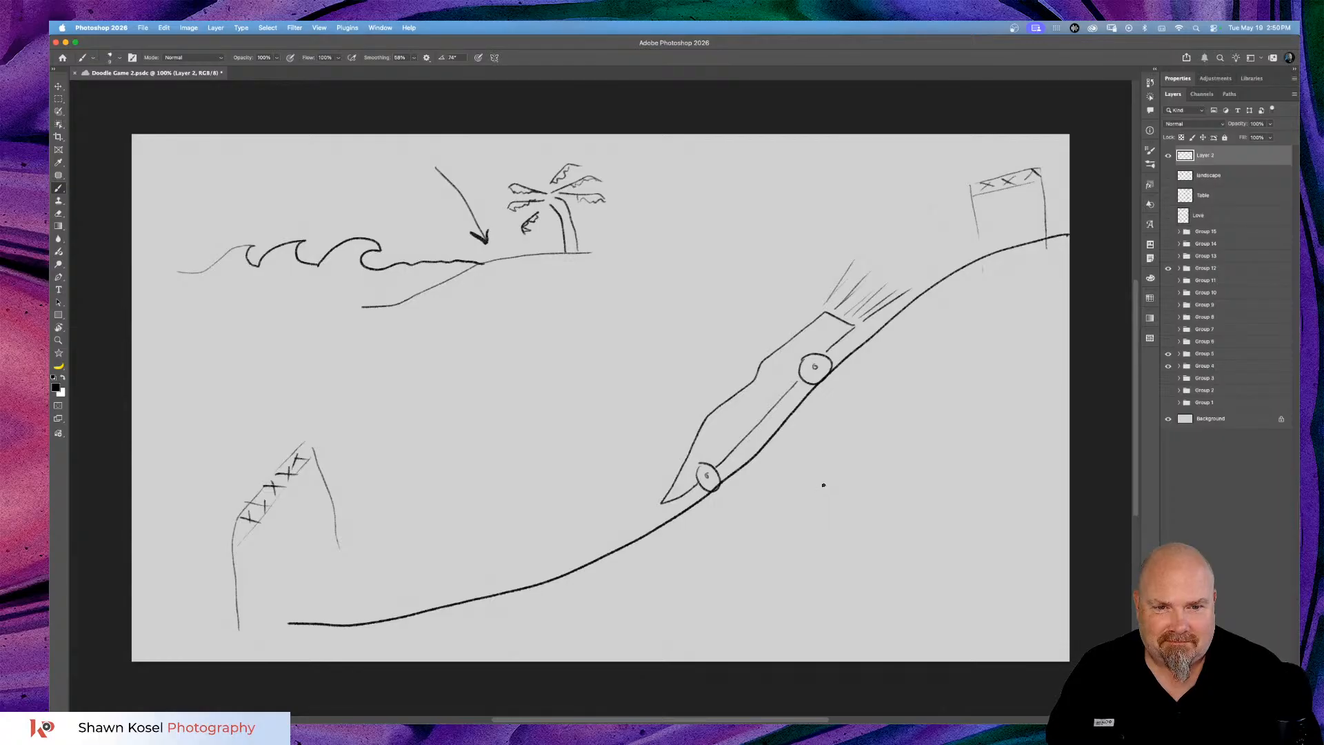
Draw a rough outline map of the United States in the lower-right area of the canvas.
mouse_move(823, 485)
mouse_down()
mouse_move(992, 487)
mouse_move(993, 604)
mouse_move(959, 555)
mouse_move(929, 594)
mouse_move(888, 613)
mouse_move(826, 566)
mouse_up()
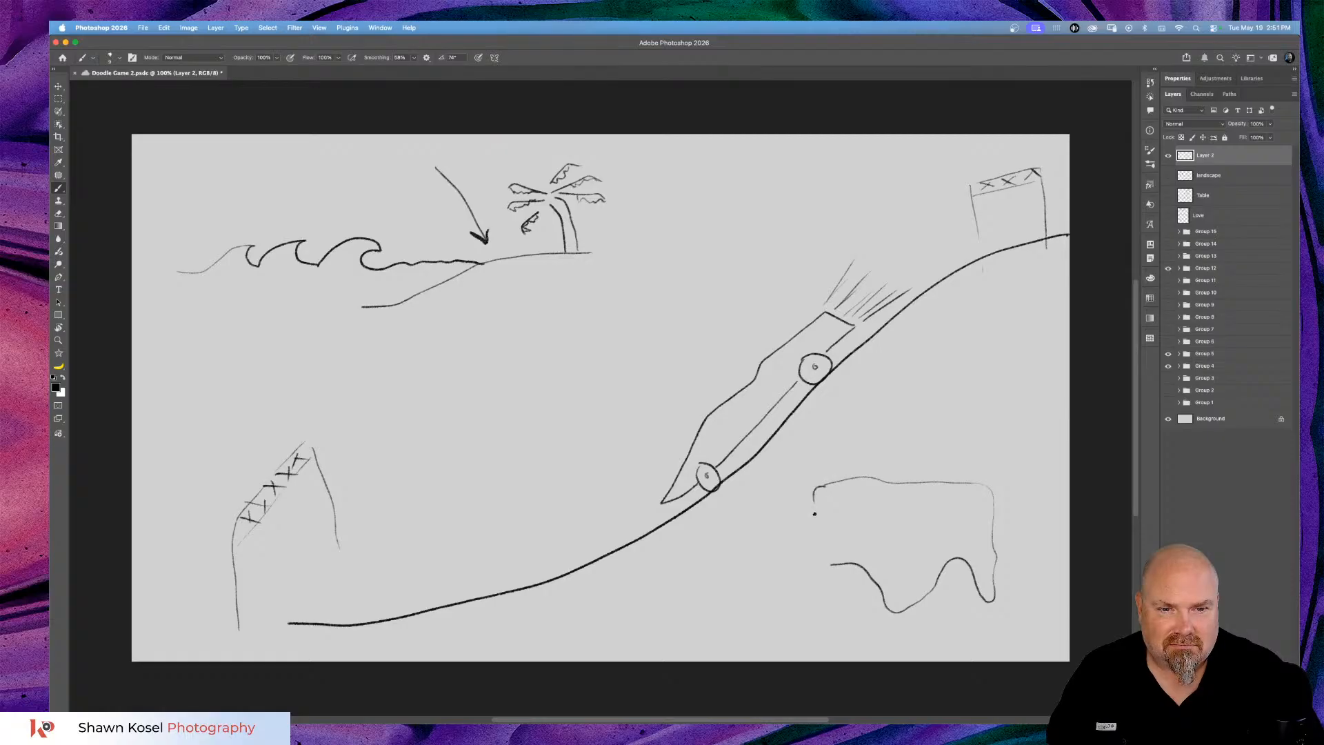
drag(814, 513, 825, 552)
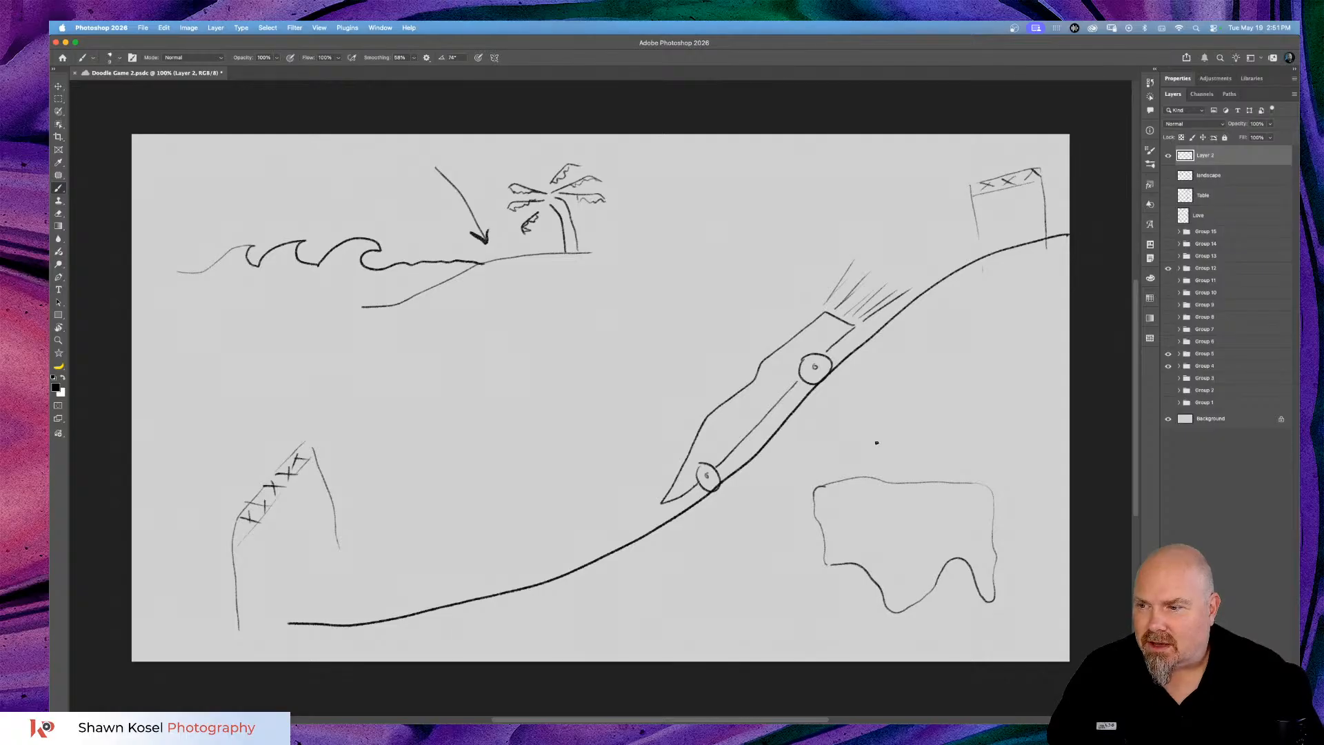
Draw a compass cross above the map and letter its points N, S, W and E.
mouse_move(949, 381)
mouse_down()
mouse_move(954, 447)
mouse_move(940, 406)
mouse_move(987, 410)
mouse_up()
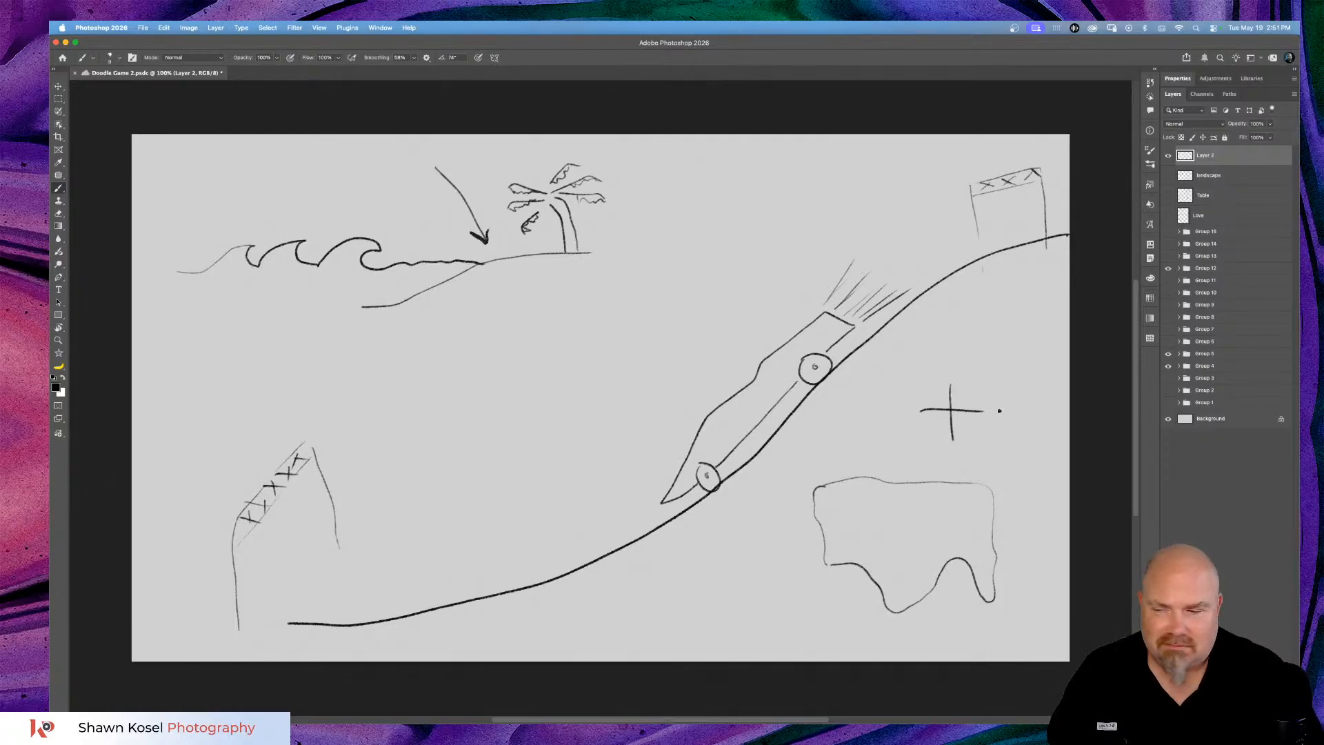
mouse_move(943, 355)
mouse_down()
mouse_move(943, 380)
mouse_move(959, 349)
mouse_up()
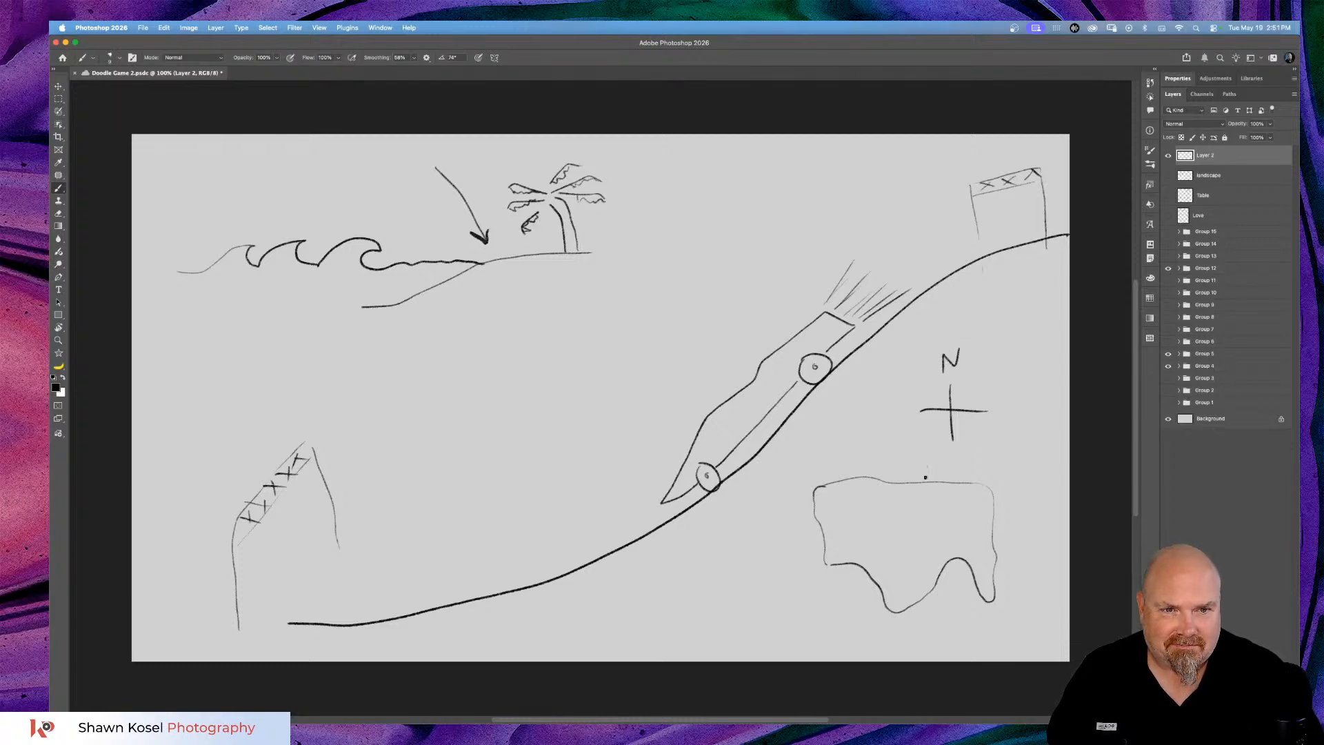
drag(962, 460, 944, 461)
drag(882, 405, 910, 407)
mouse_move(991, 401)
mouse_down()
mouse_move(993, 416)
mouse_move(1006, 397)
mouse_move(1017, 422)
mouse_up()
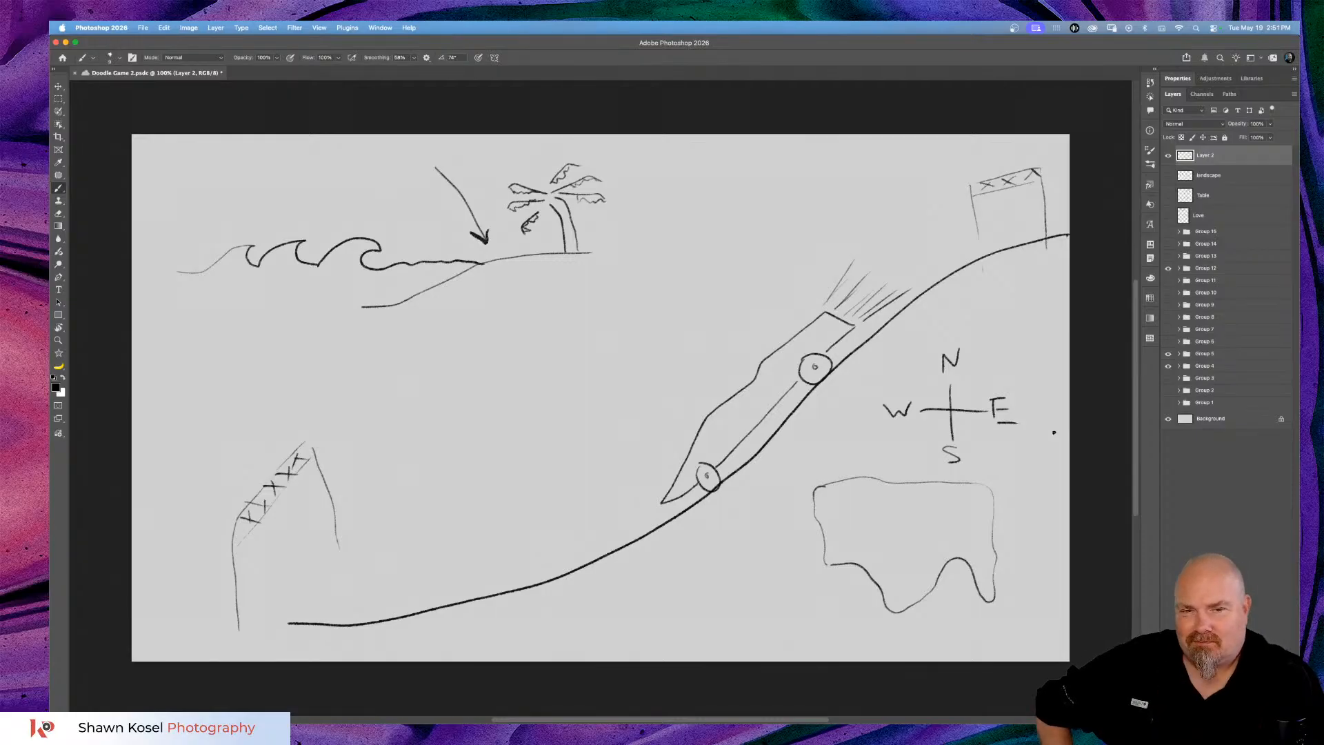
Draw two arrows pointing at the map's west coast and two pointing at its east coast.
mouse_move(745, 532)
mouse_down()
mouse_move(807, 520)
mouse_move(798, 537)
mouse_up()
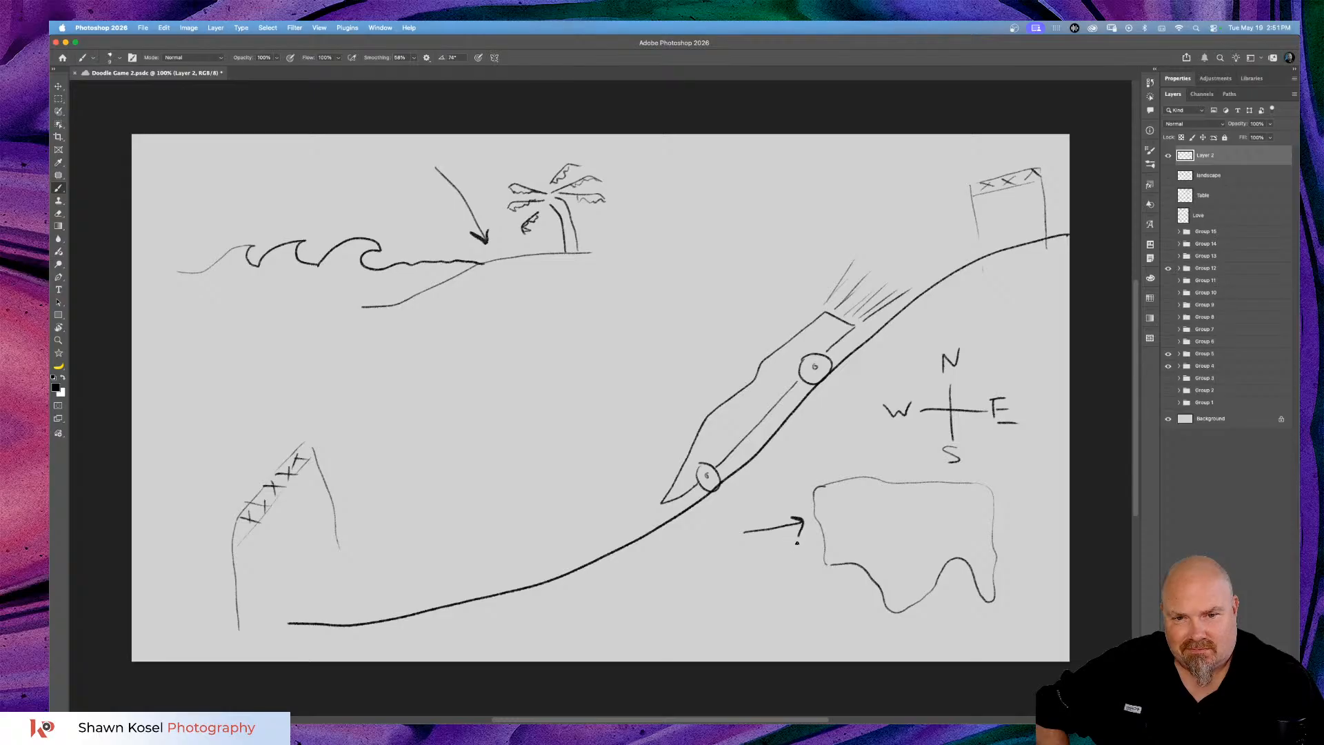
mouse_move(1052, 495)
mouse_down()
mouse_move(1004, 517)
mouse_move(1015, 522)
mouse_up()
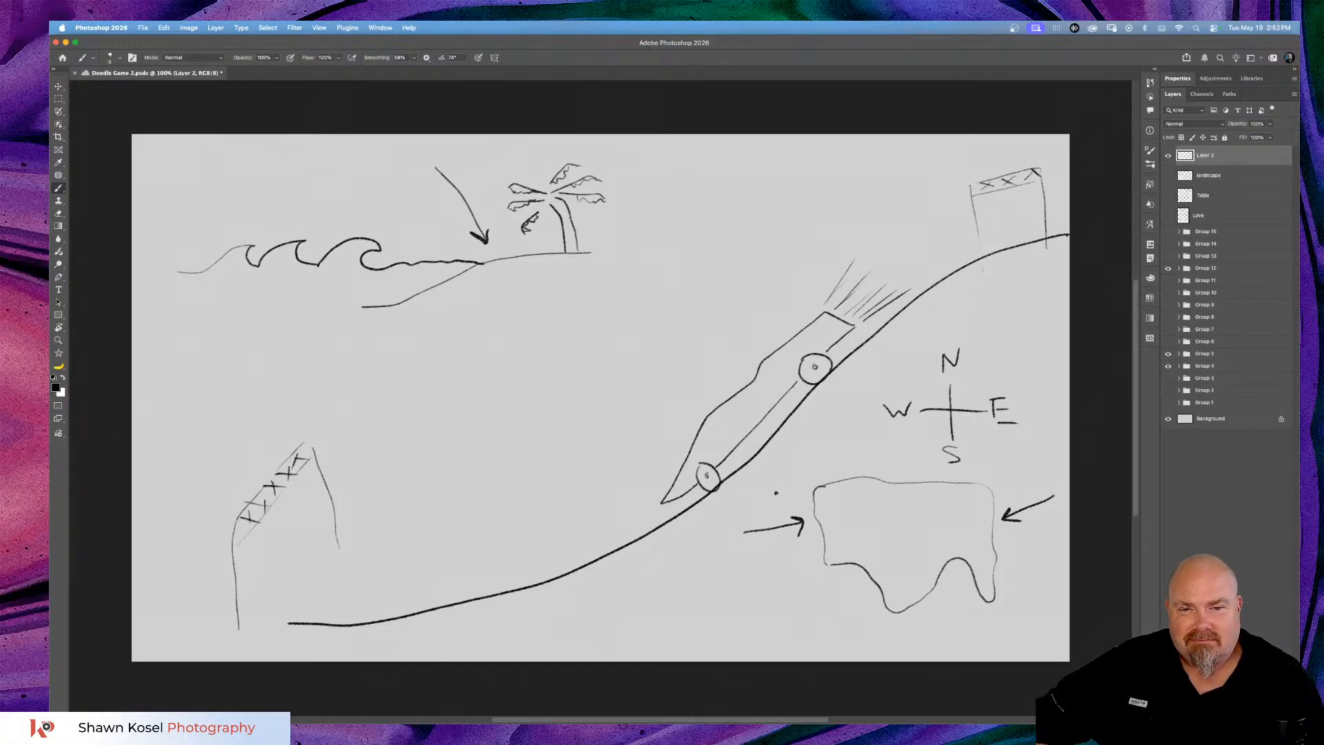
drag(777, 494, 798, 508)
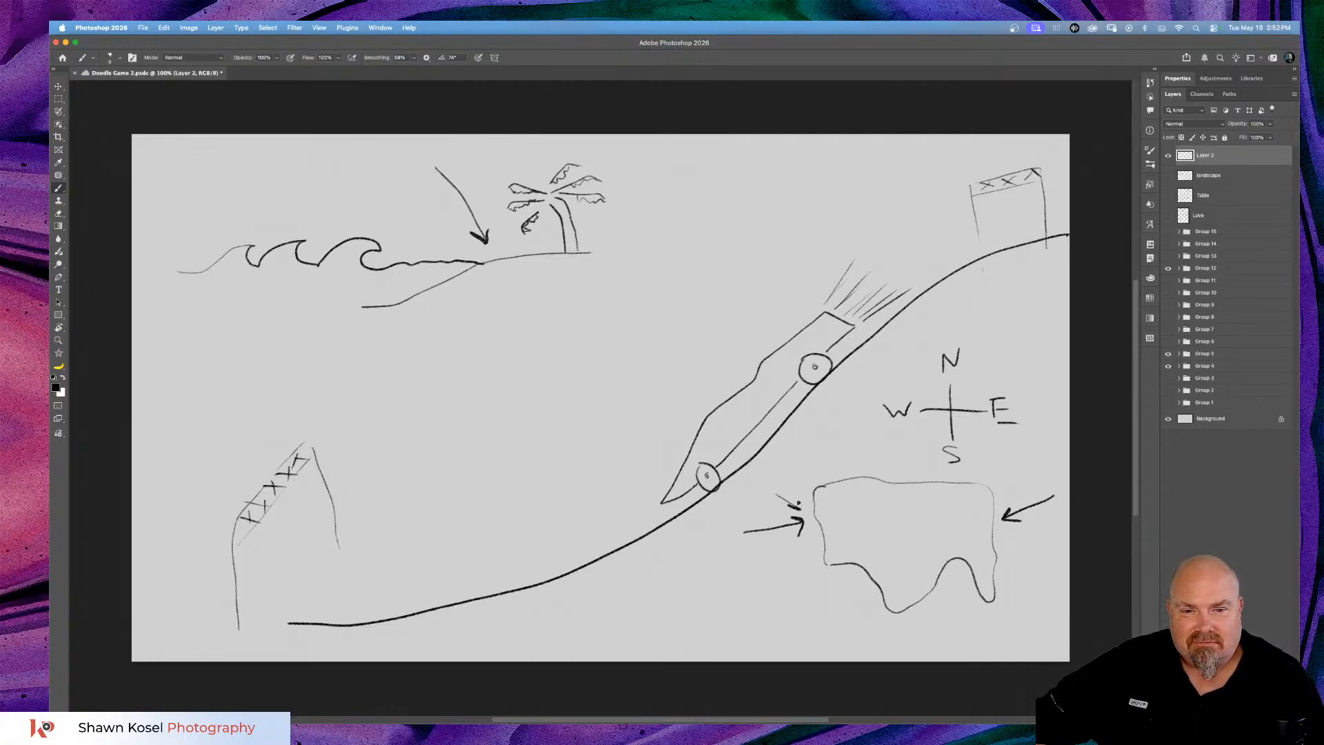
mouse_move(1010, 535)
mouse_down()
mouse_move(1045, 552)
mouse_move(1024, 528)
mouse_move(1015, 545)
mouse_up()
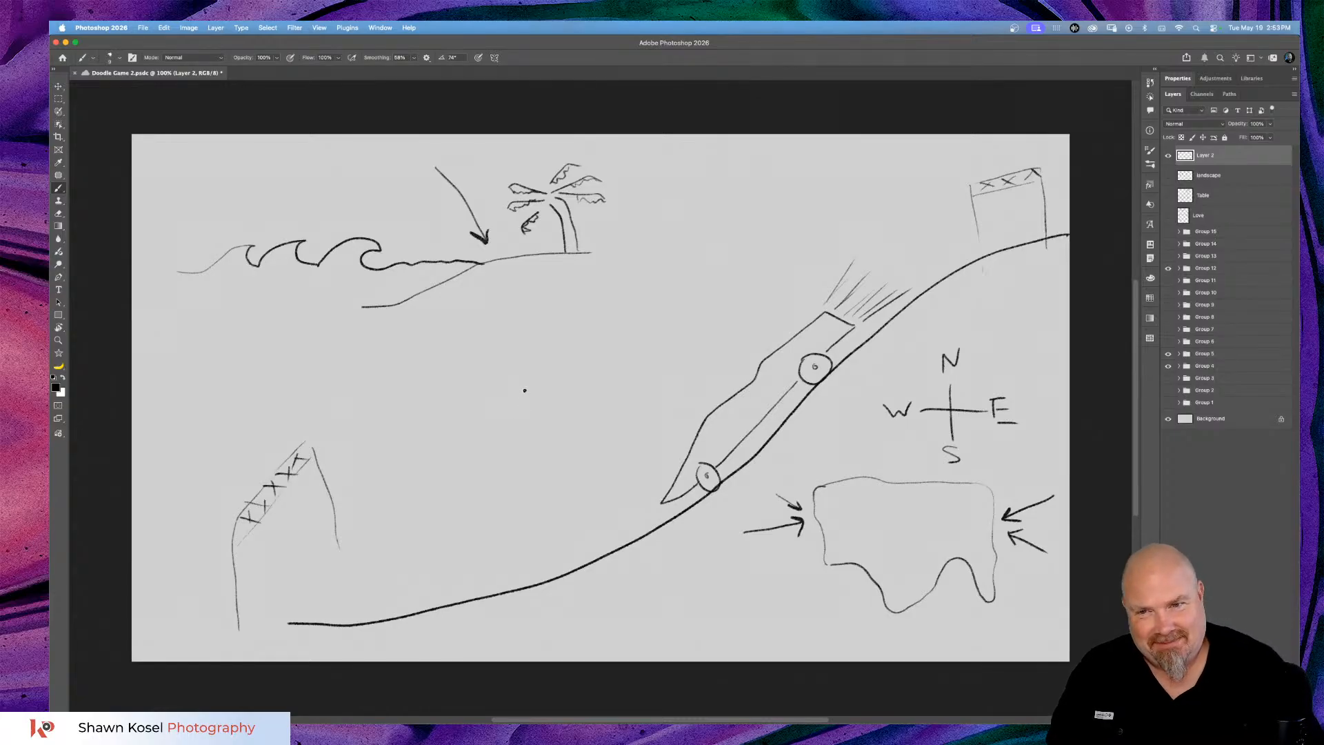
Write "Dup" and "Bru" one above the other in the open area beneath the beach, and underline them.
mouse_move(433, 337)
mouse_down()
mouse_move(436, 375)
mouse_move(502, 351)
mouse_move(500, 382)
mouse_move(520, 381)
mouse_move(524, 364)
mouse_up()
mouse_move(435, 411)
mouse_down()
mouse_move(446, 462)
mouse_move(471, 418)
mouse_move(455, 453)
mouse_move(548, 417)
mouse_move(555, 437)
mouse_up()
drag(416, 492, 515, 476)
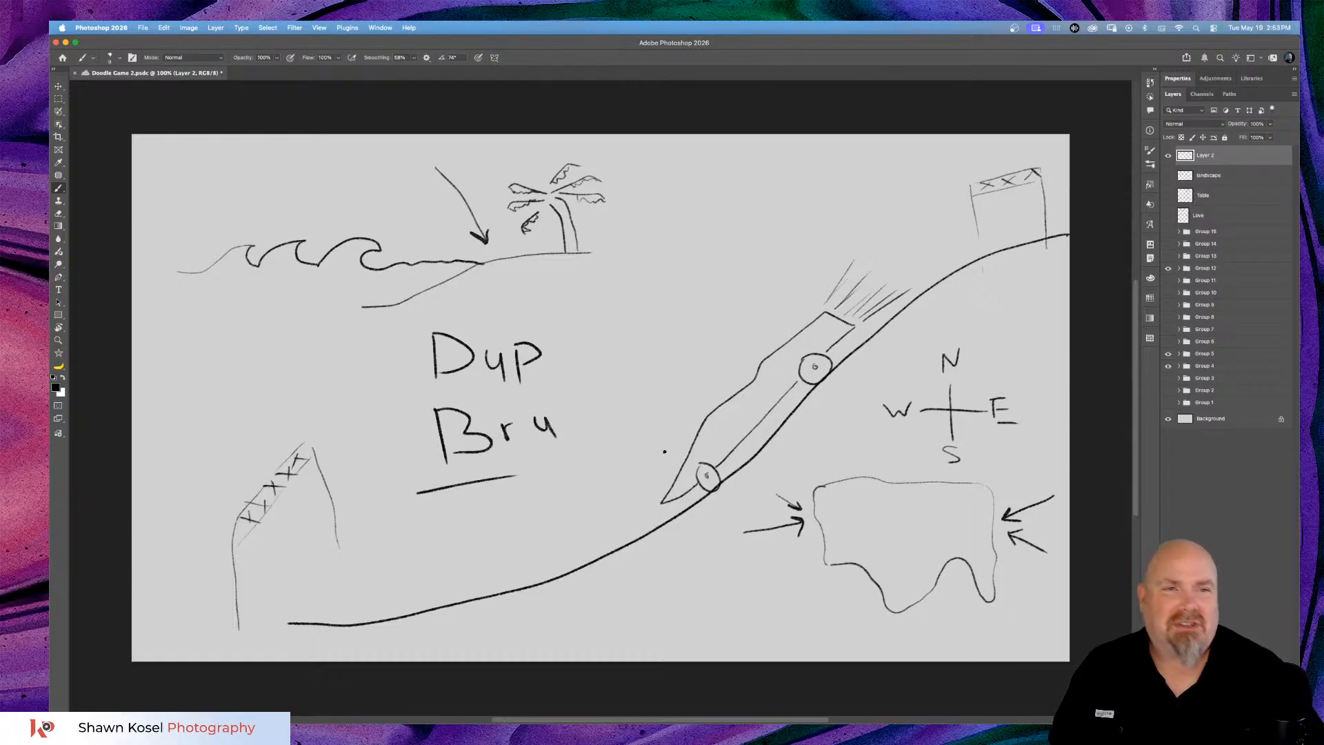
Rename the doodle's layer, Layer 2, as coast.
double_click(1200, 154)
text(car)
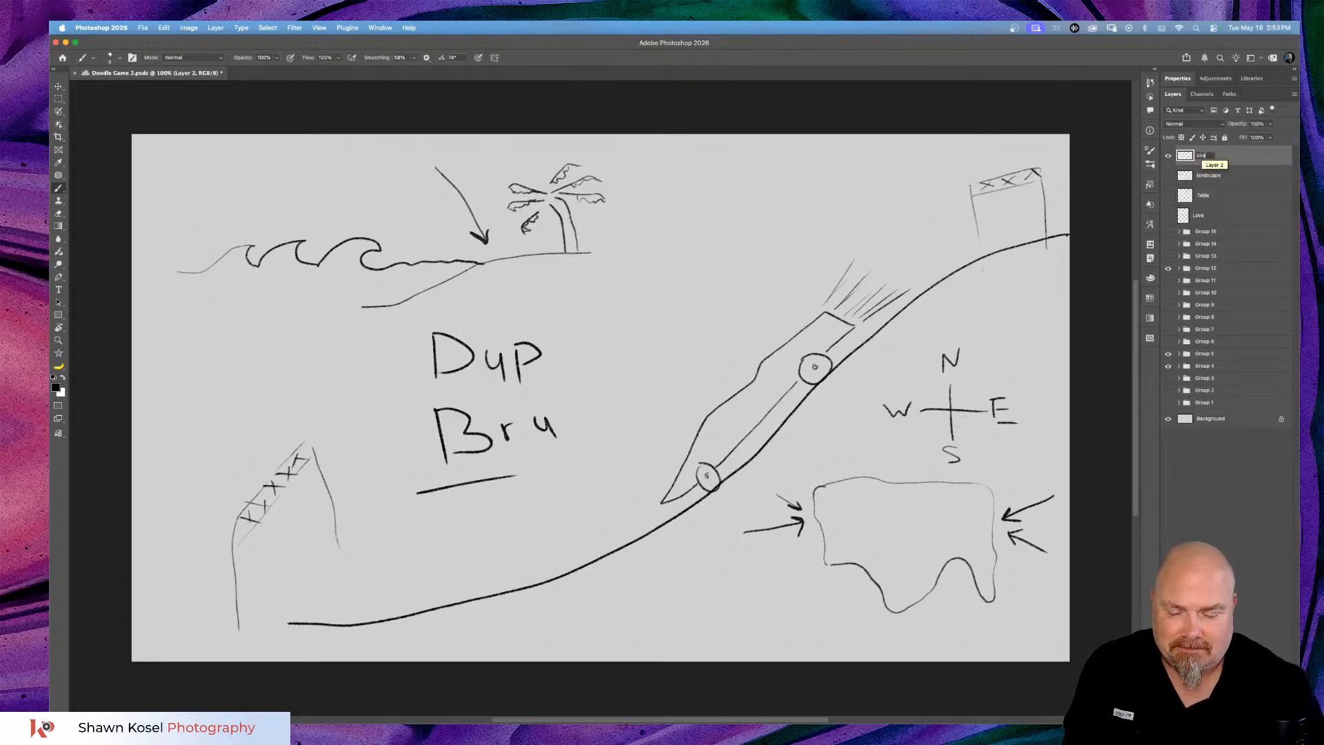
text(st)
key(Return)
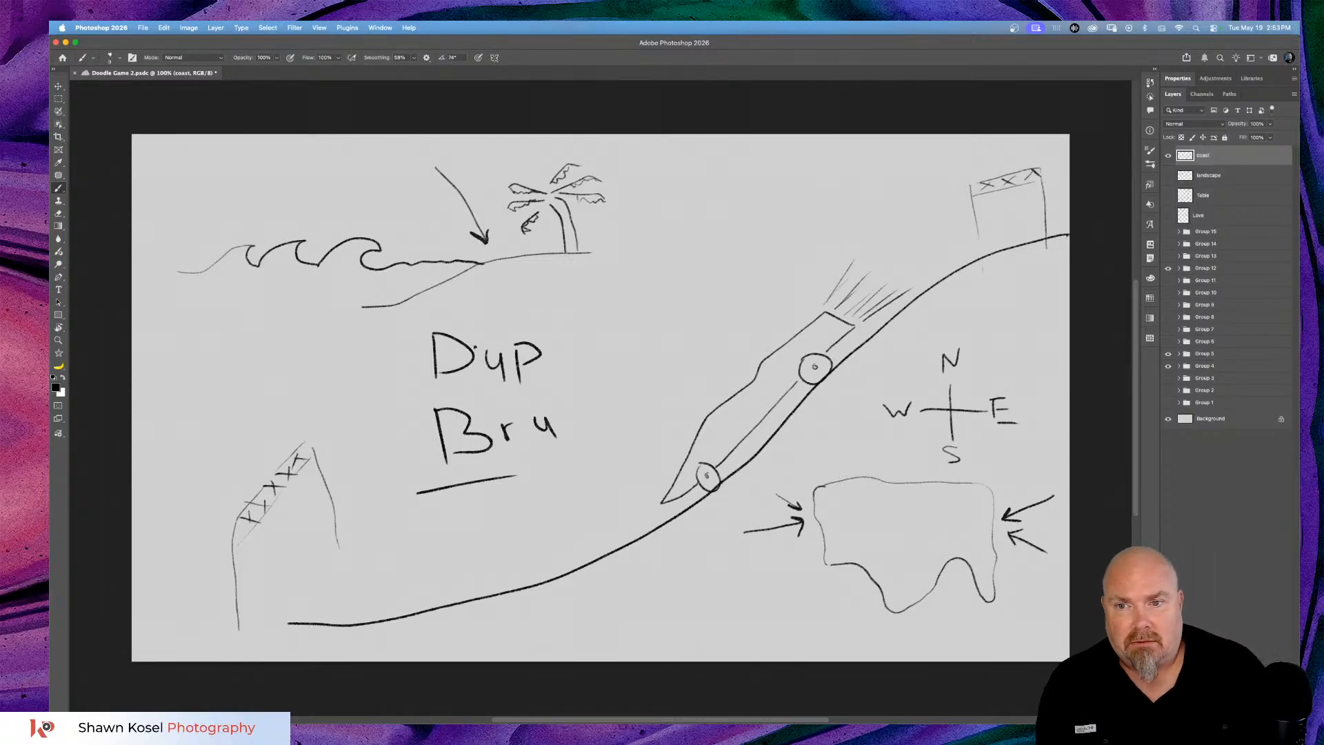
Strike through both handwritten words and write an underlined "GEN" with a "K" beneath it beside the palm tree.
drag(411, 355, 544, 351)
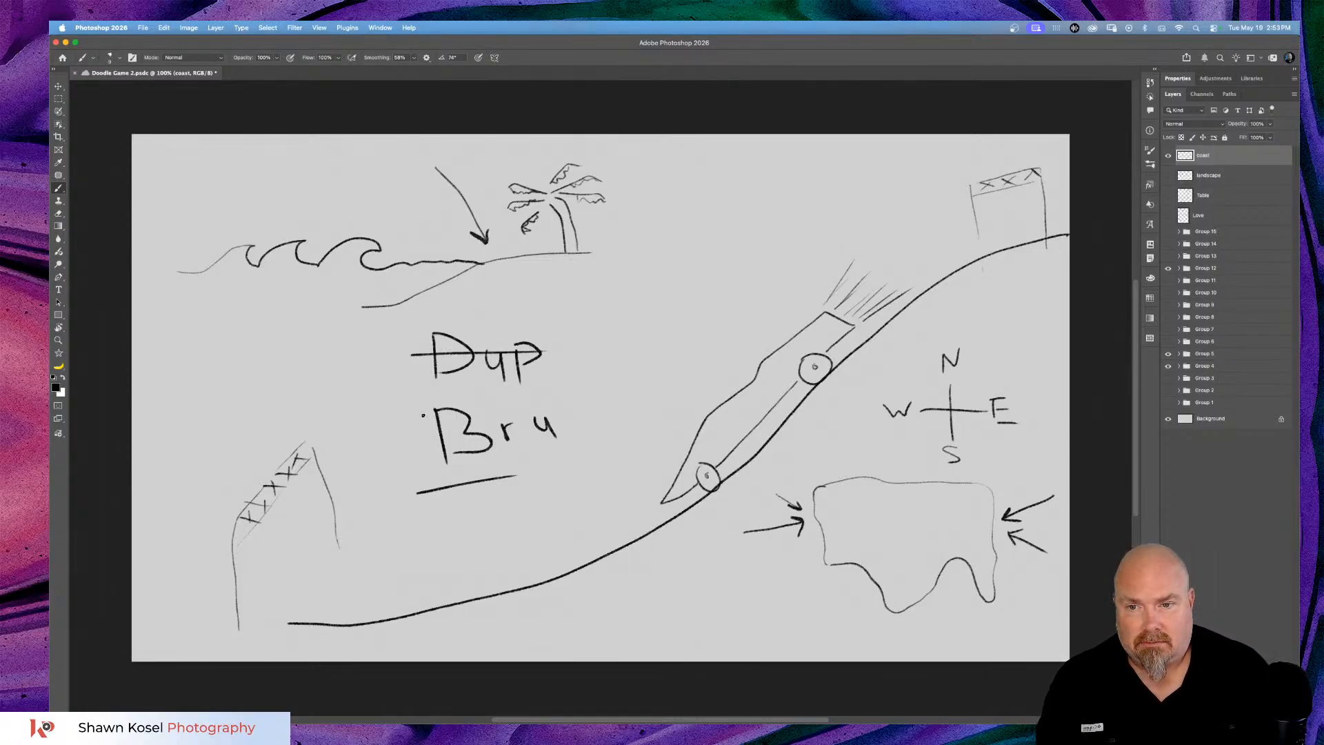
drag(412, 424, 571, 410)
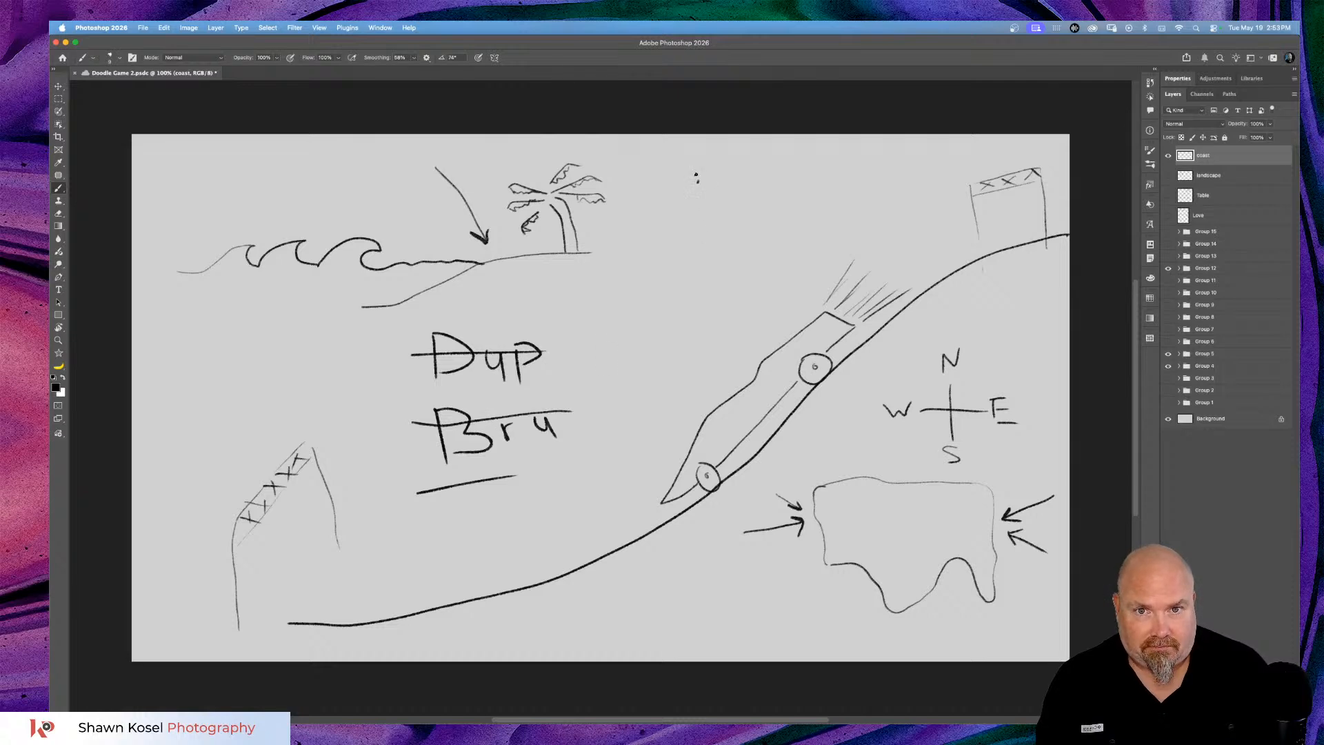
mouse_move(696, 176)
mouse_down()
mouse_move(672, 219)
mouse_move(691, 201)
mouse_move(723, 219)
mouse_move(753, 183)
mouse_move(741, 205)
mouse_move(763, 220)
mouse_move(809, 178)
mouse_up()
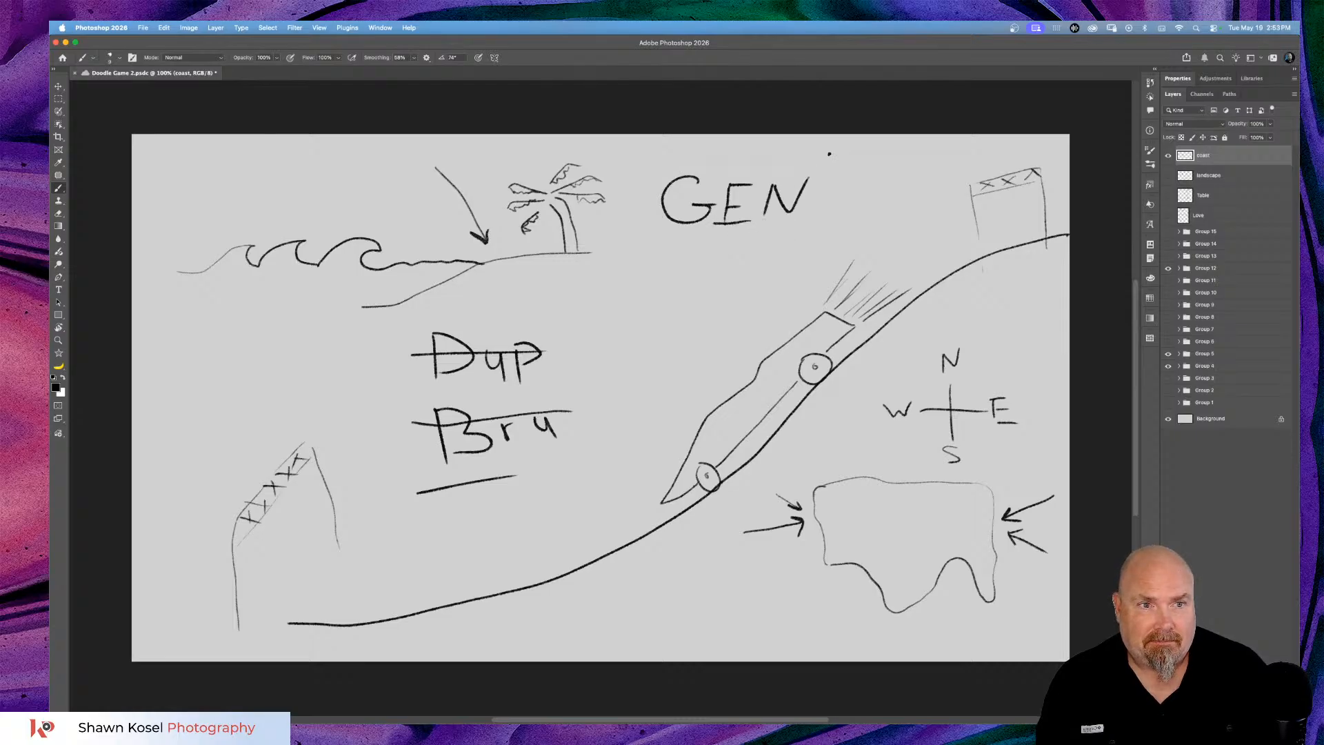
drag(652, 256, 819, 232)
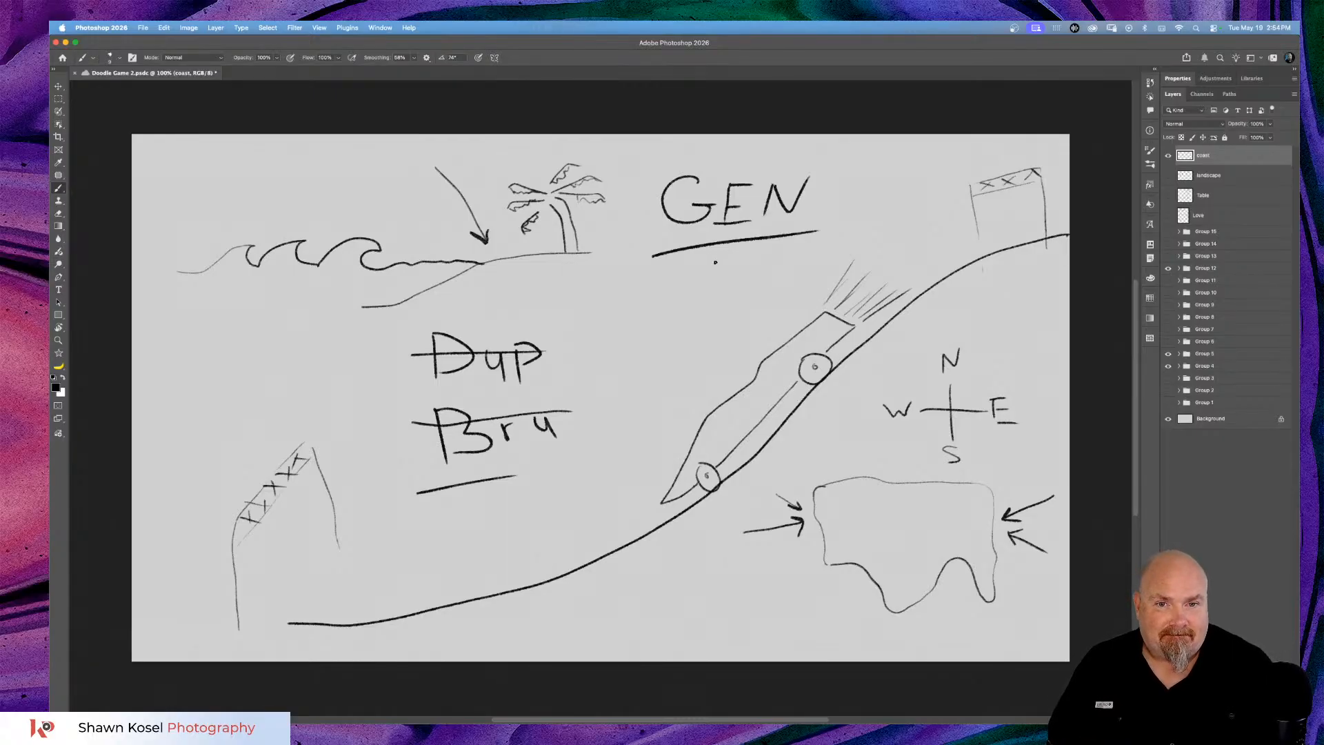
drag(718, 265, 723, 301)
mouse_move(745, 256)
mouse_down()
mouse_move(733, 294)
mouse_move(758, 304)
mouse_up()
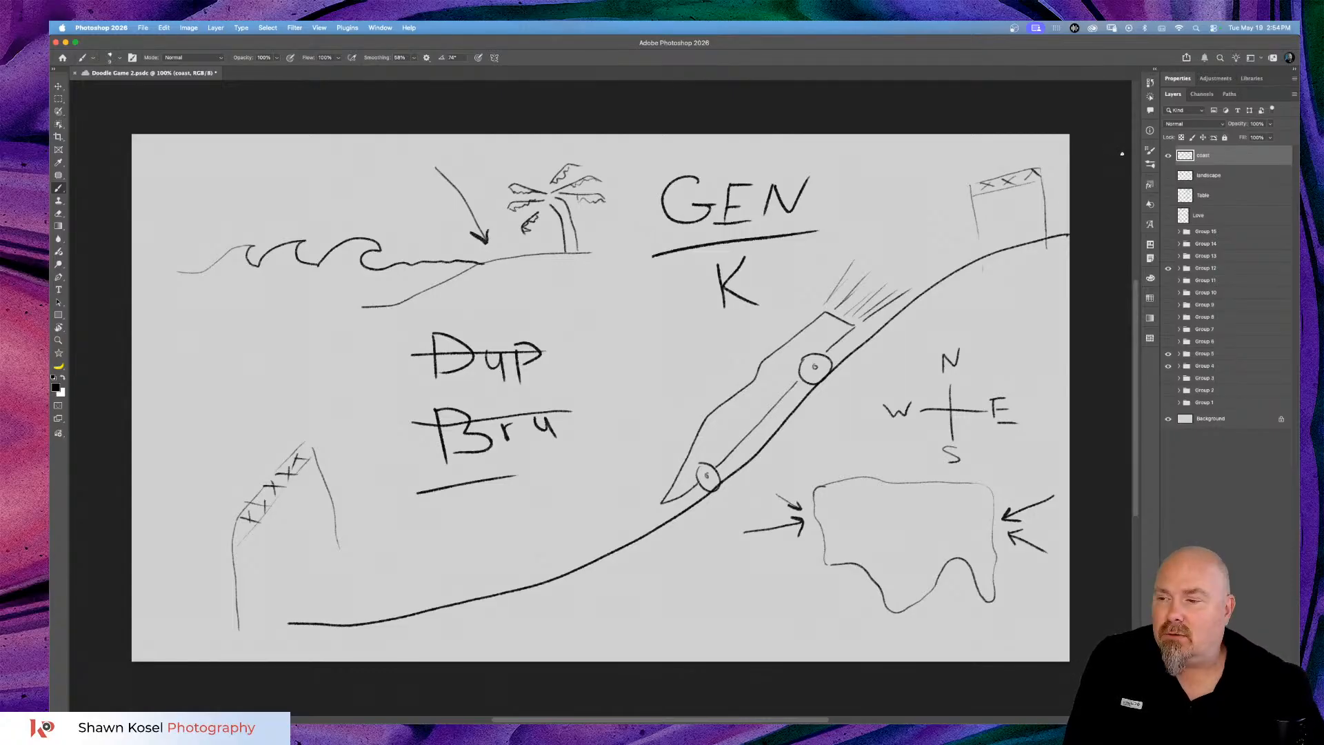
Save the document, then hide the coast layer and add a new empty layer above it.
key(super+s)
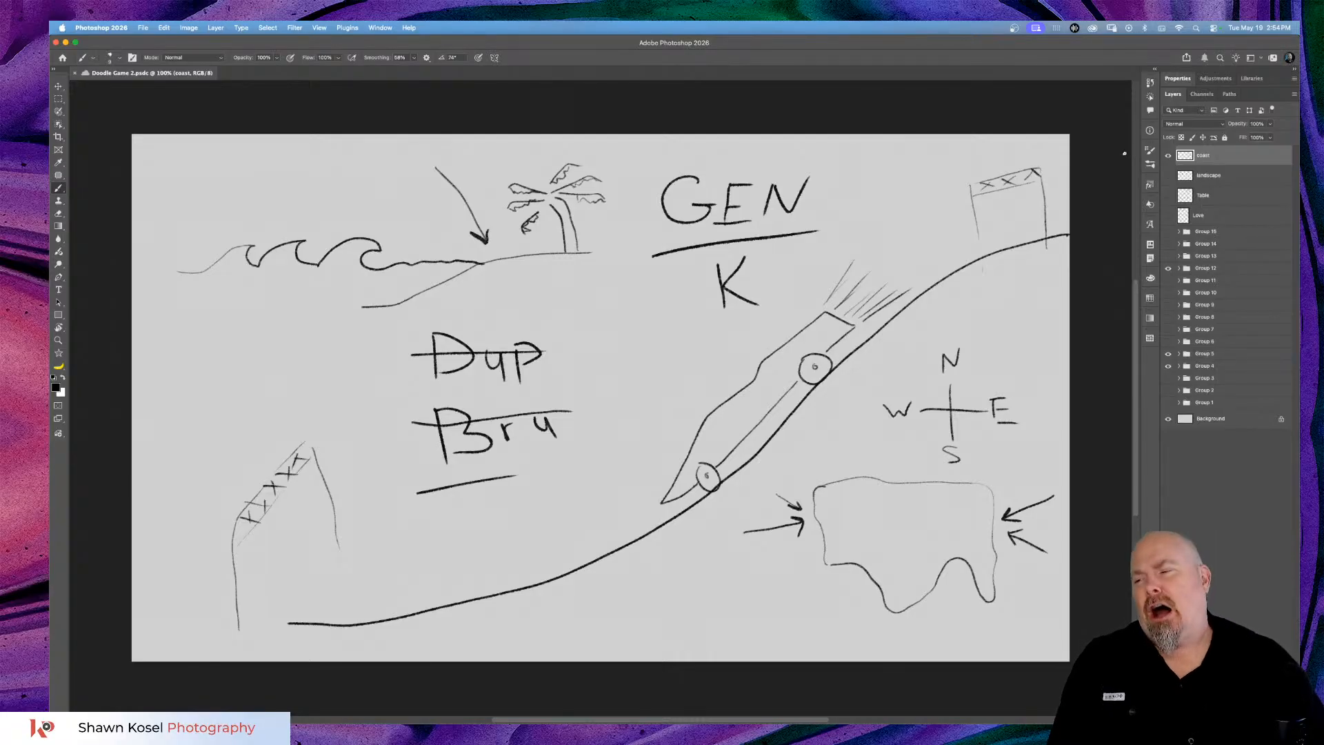
click(1168, 158)
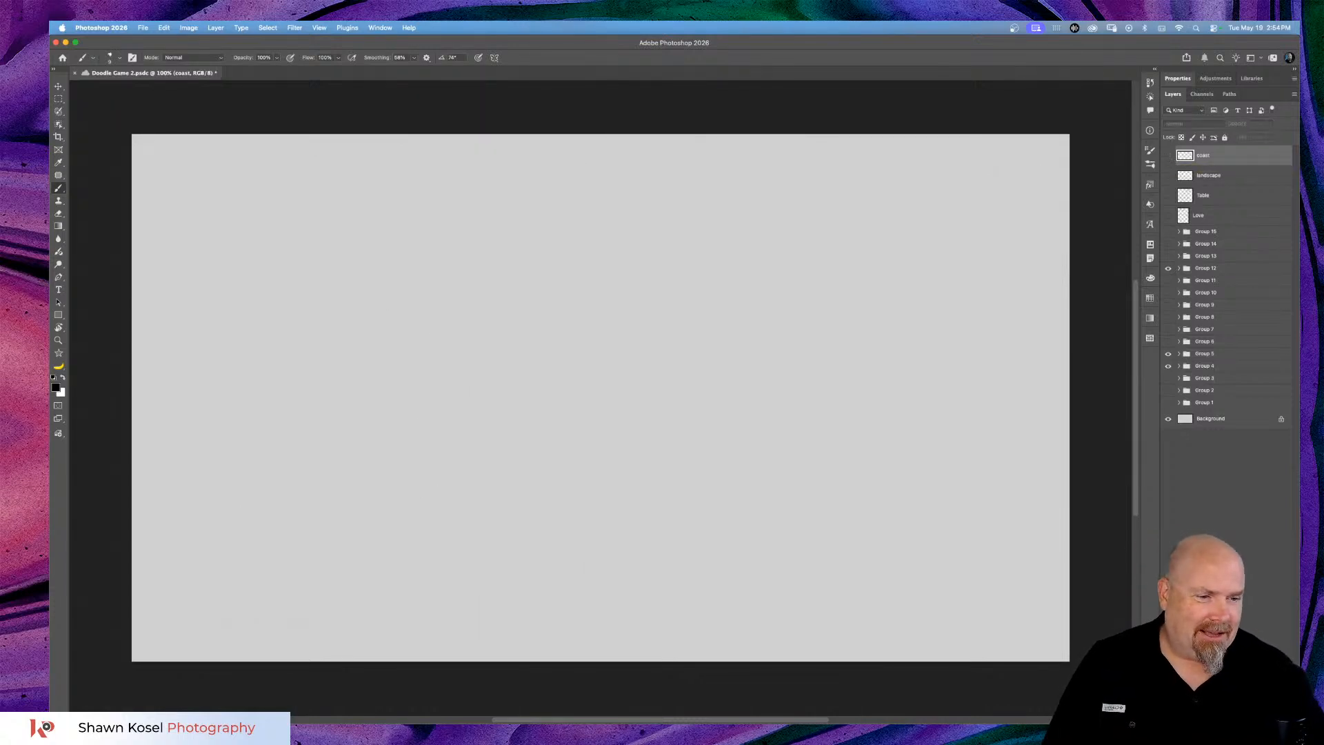
key(super+shift+alt+n)
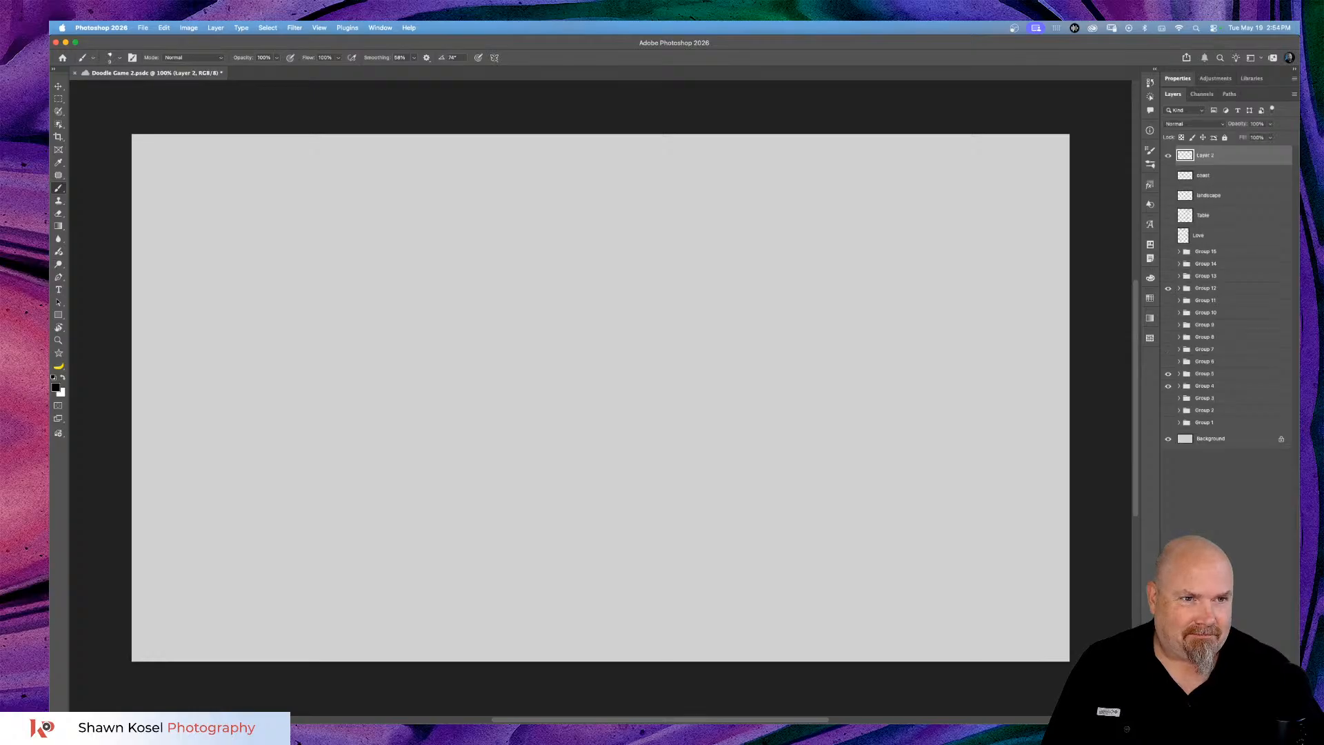
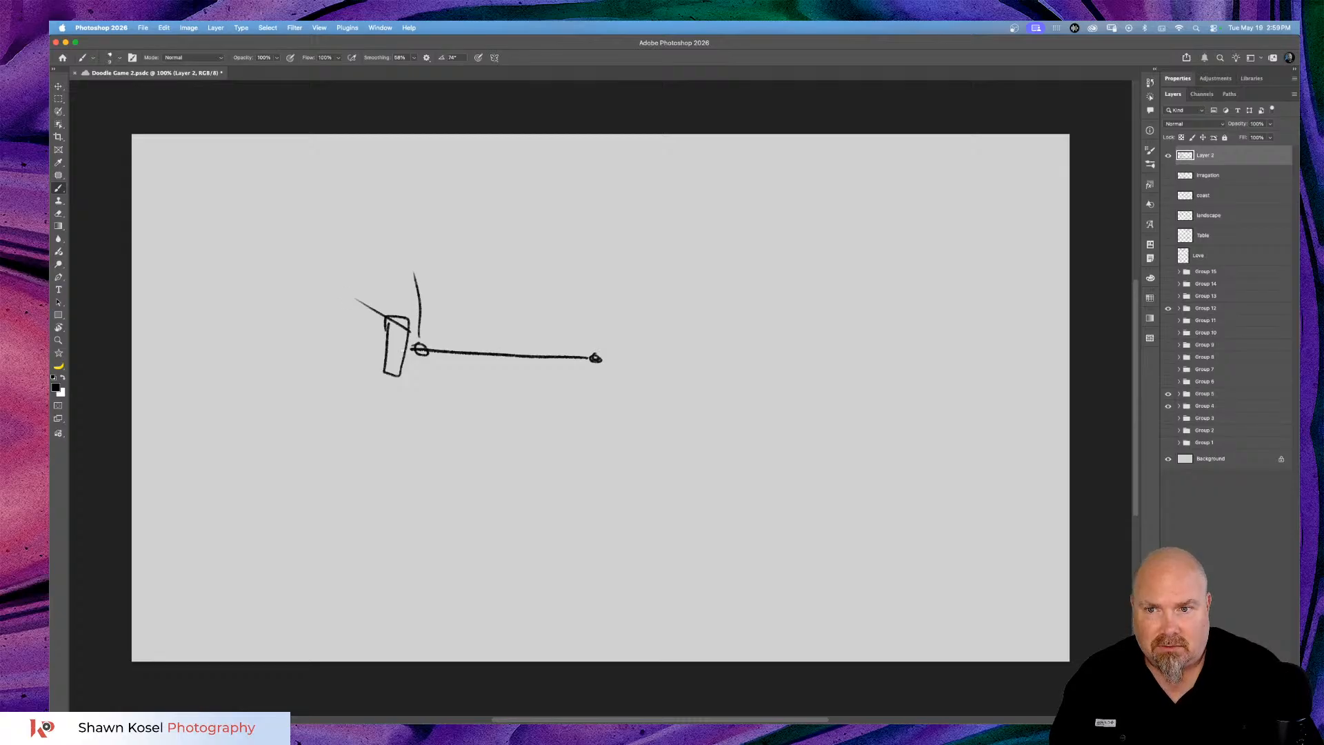
Draw radiating strokes below the small upright rectangle and a curved arrow arcing over the horizontal line to the right.
drag(406, 353, 343, 407)
mouse_move(405, 374)
mouse_down()
mouse_move(438, 430)
mouse_move(452, 393)
mouse_up()
mouse_move(480, 319)
mouse_down()
mouse_move(566, 232)
mouse_move(643, 246)
mouse_move(631, 233)
mouse_move(641, 248)
mouse_move(611, 255)
mouse_up()
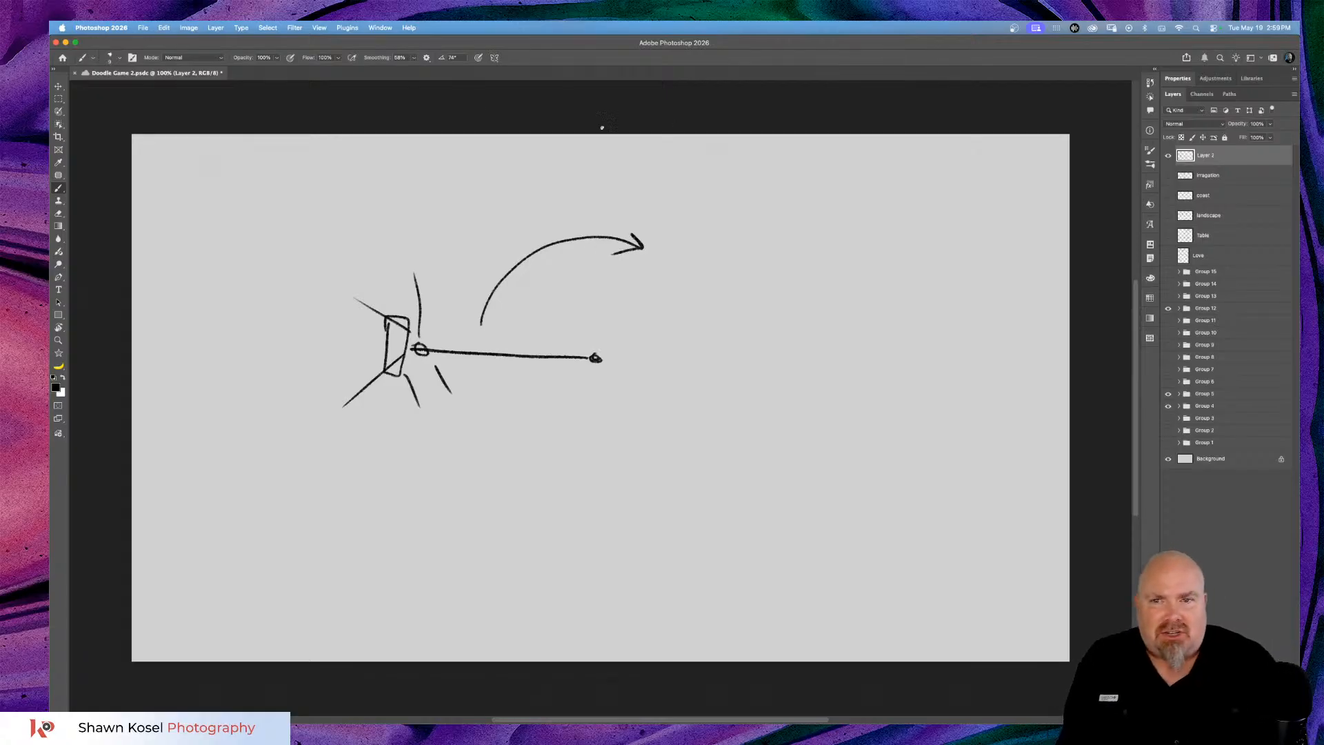
Draw a large open-topped oval around the small doodle, undoing the first attempt and redrawing it wider.
mouse_move(348, 168)
mouse_down()
mouse_move(287, 199)
mouse_move(256, 247)
mouse_move(264, 355)
mouse_move(297, 419)
mouse_move(380, 460)
mouse_move(521, 485)
mouse_move(687, 471)
mouse_move(751, 449)
mouse_move(777, 408)
mouse_move(586, 244)
mouse_move(403, 215)
mouse_up()
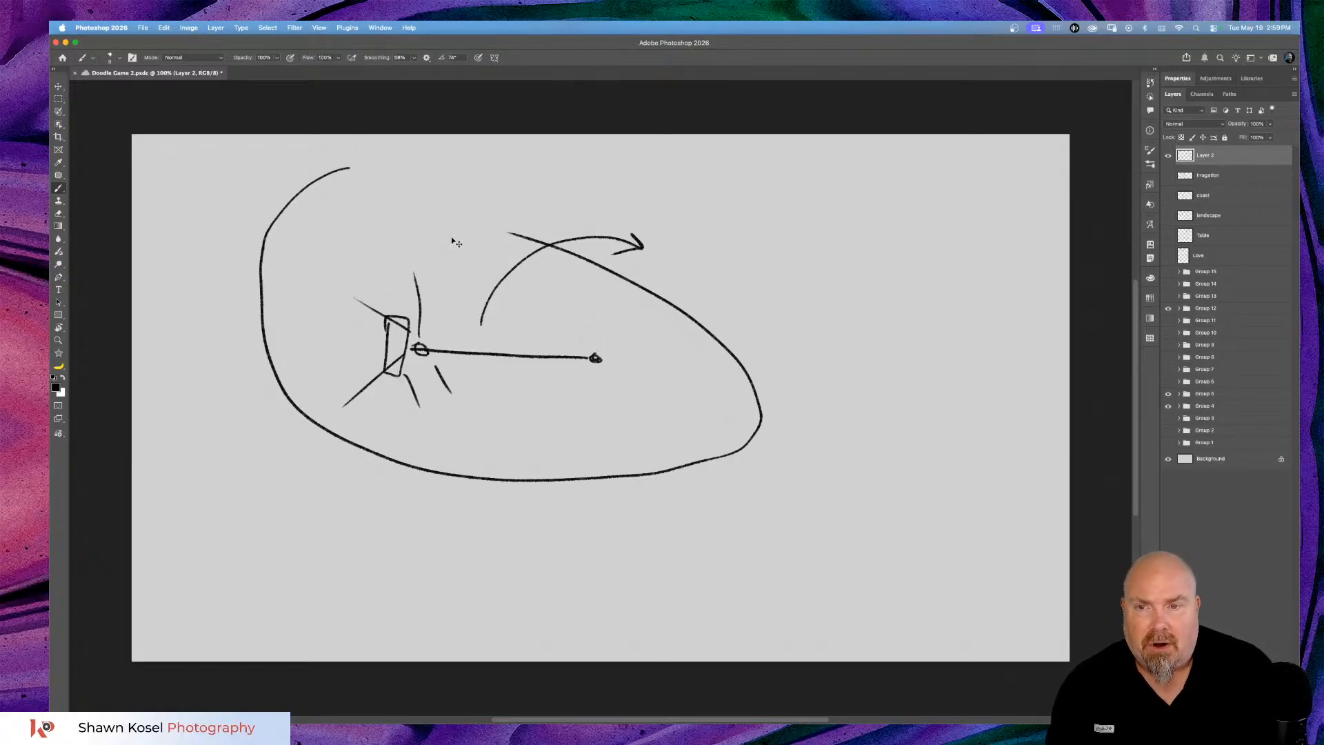
key(super+z)
mouse_move(316, 148)
mouse_down()
mouse_move(253, 179)
mouse_move(222, 222)
mouse_move(212, 315)
mouse_move(249, 391)
mouse_up()
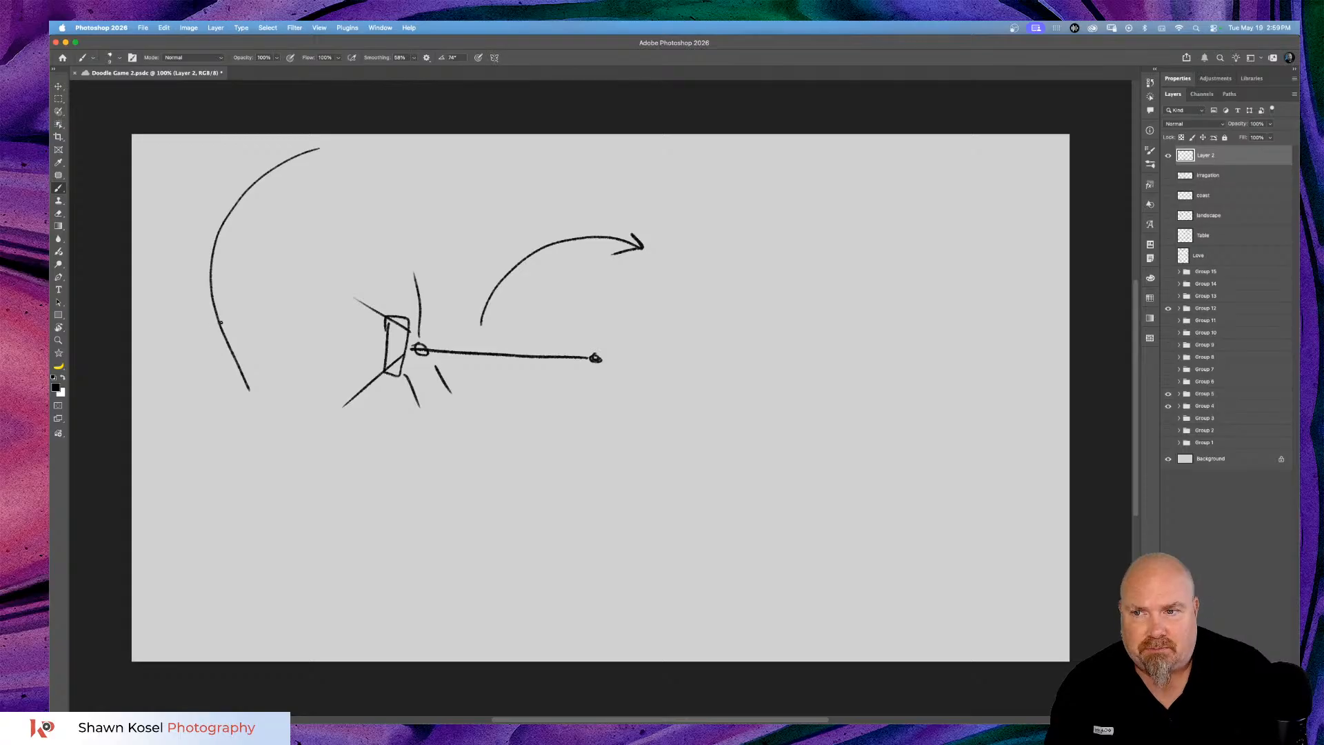
mouse_move(220, 322)
mouse_down()
mouse_move(251, 408)
mouse_move(351, 479)
mouse_move(526, 508)
mouse_move(861, 330)
mouse_move(696, 157)
mouse_up()
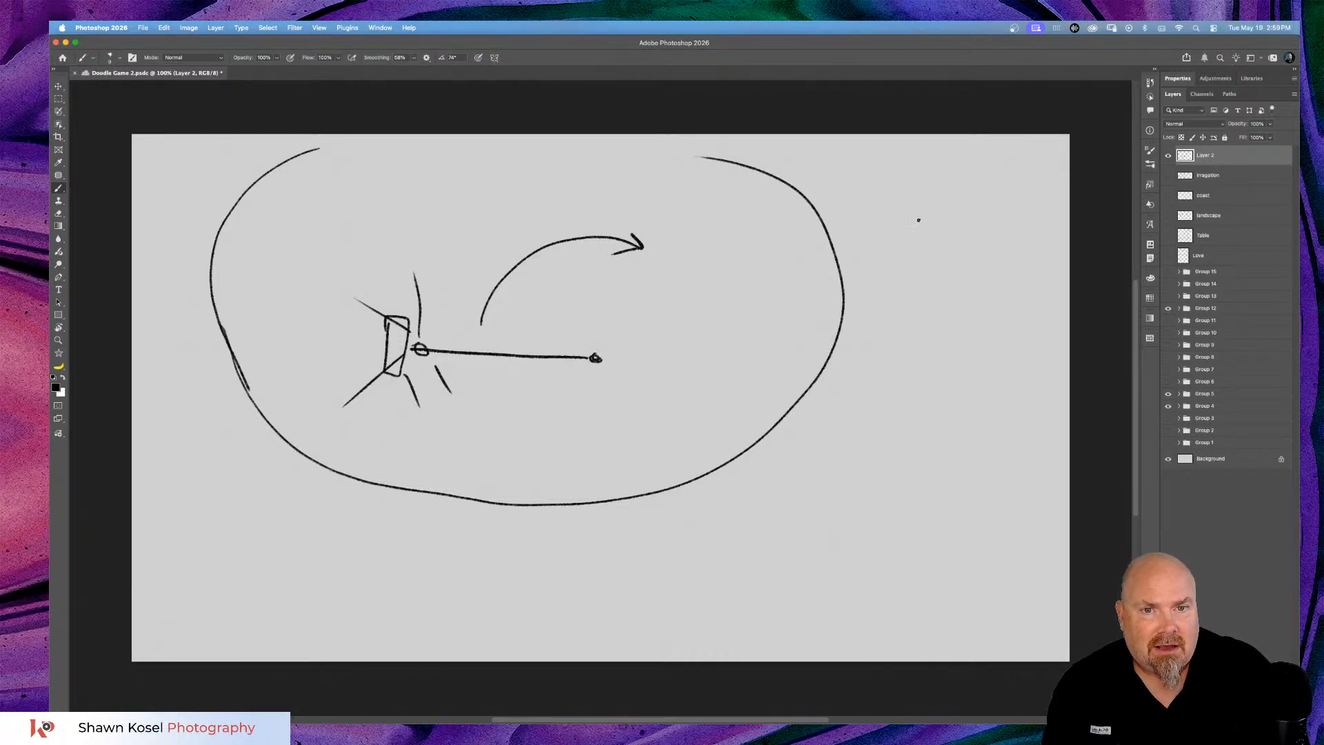
Draw a second large curve crossing the oval's right side, with short strokes above and below where they meet.
mouse_move(987, 134)
mouse_down()
mouse_move(870, 213)
mouse_move(834, 314)
mouse_move(972, 468)
mouse_move(1070, 497)
mouse_up()
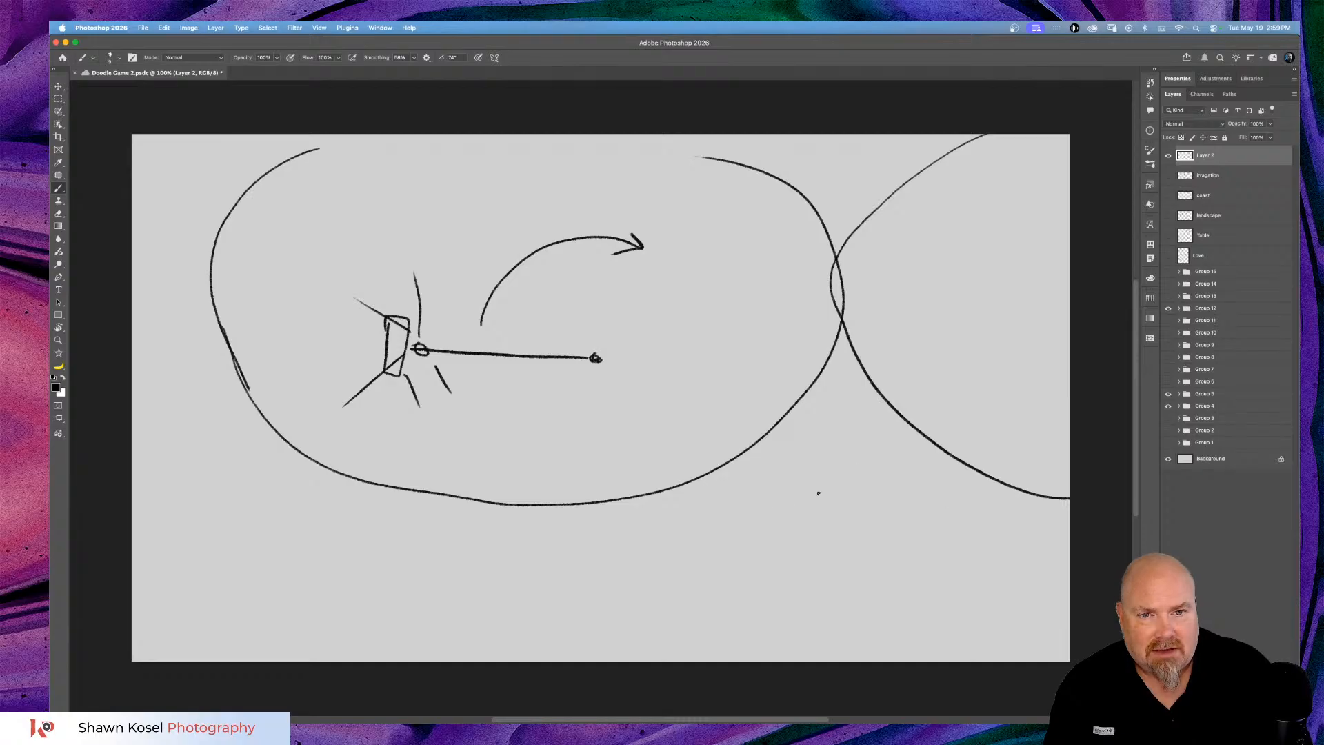
drag(851, 399, 779, 493)
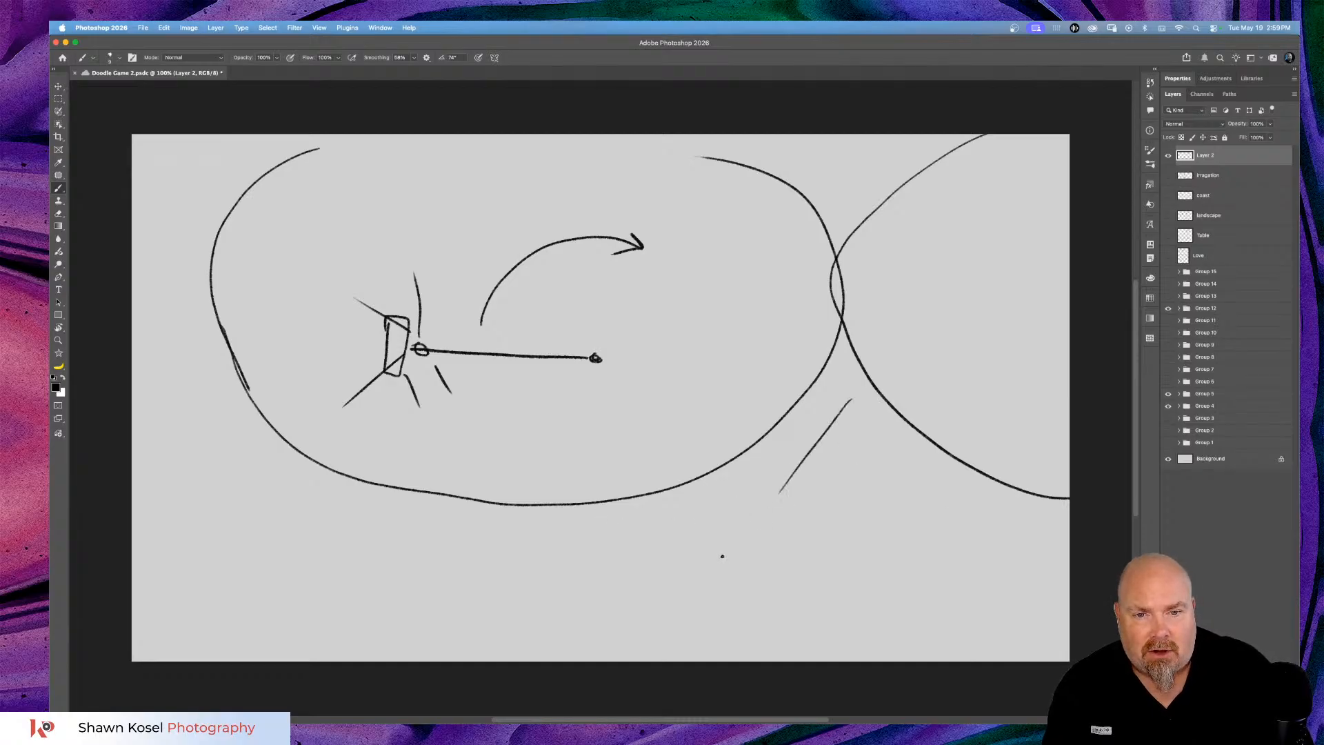
mouse_move(877, 433)
mouse_down()
mouse_move(924, 492)
mouse_move(885, 581)
mouse_up()
drag(779, 475, 815, 525)
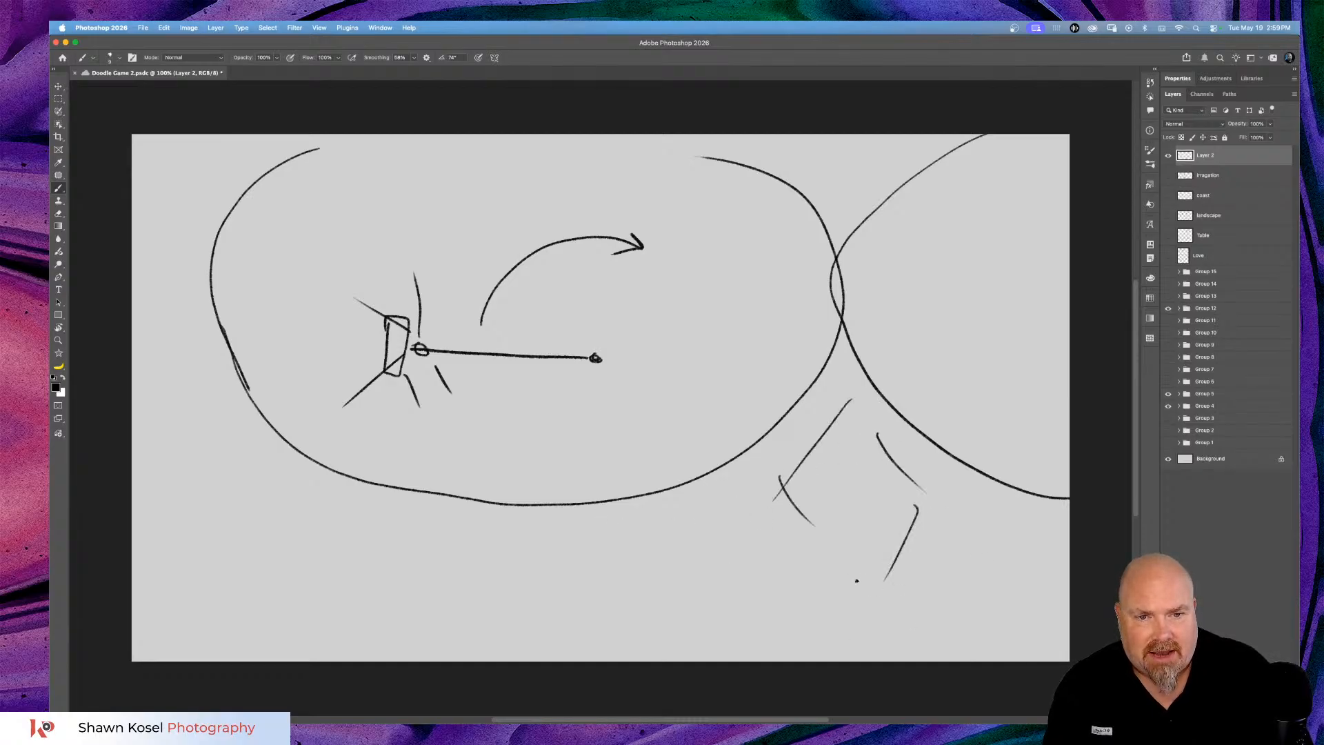
mouse_move(848, 187)
mouse_down()
mouse_move(833, 139)
mouse_move(800, 165)
mouse_move(786, 146)
mouse_up()
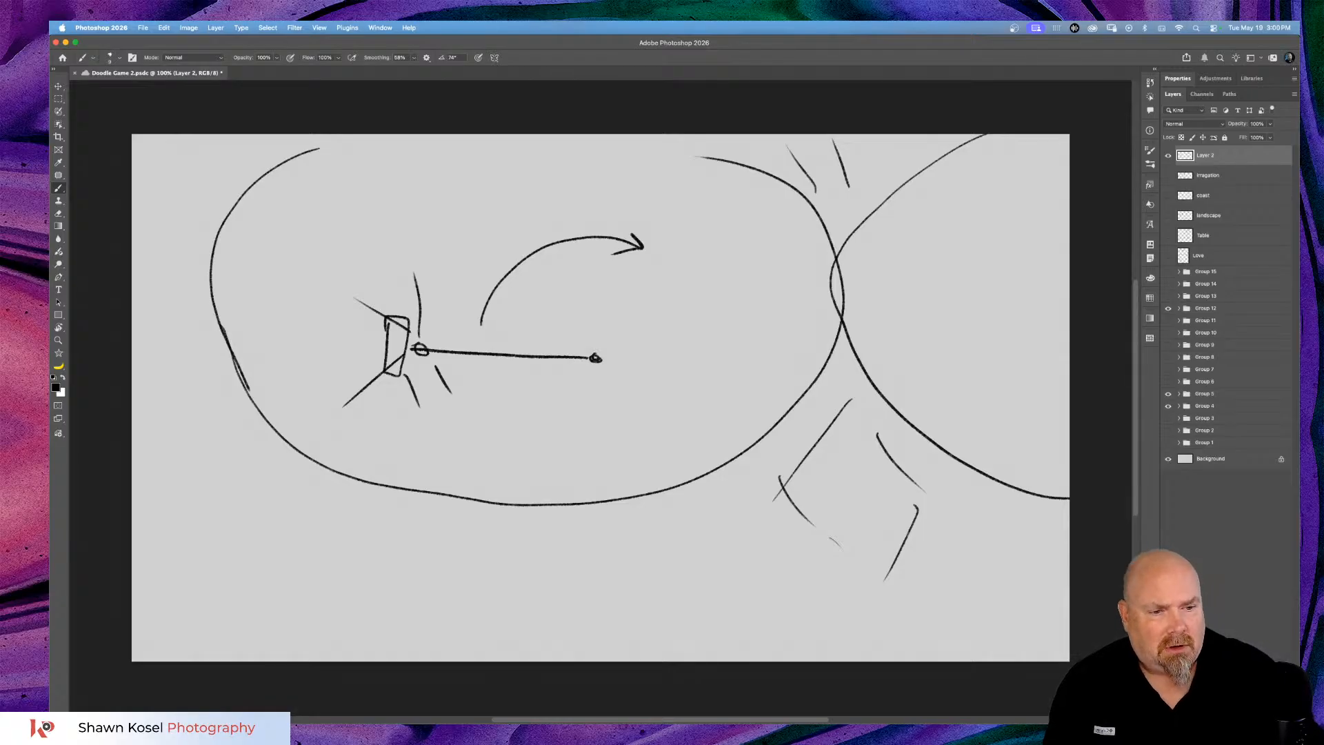
Delete the layer holding the oval doodle and add a new empty layer.
key(BackSpace)
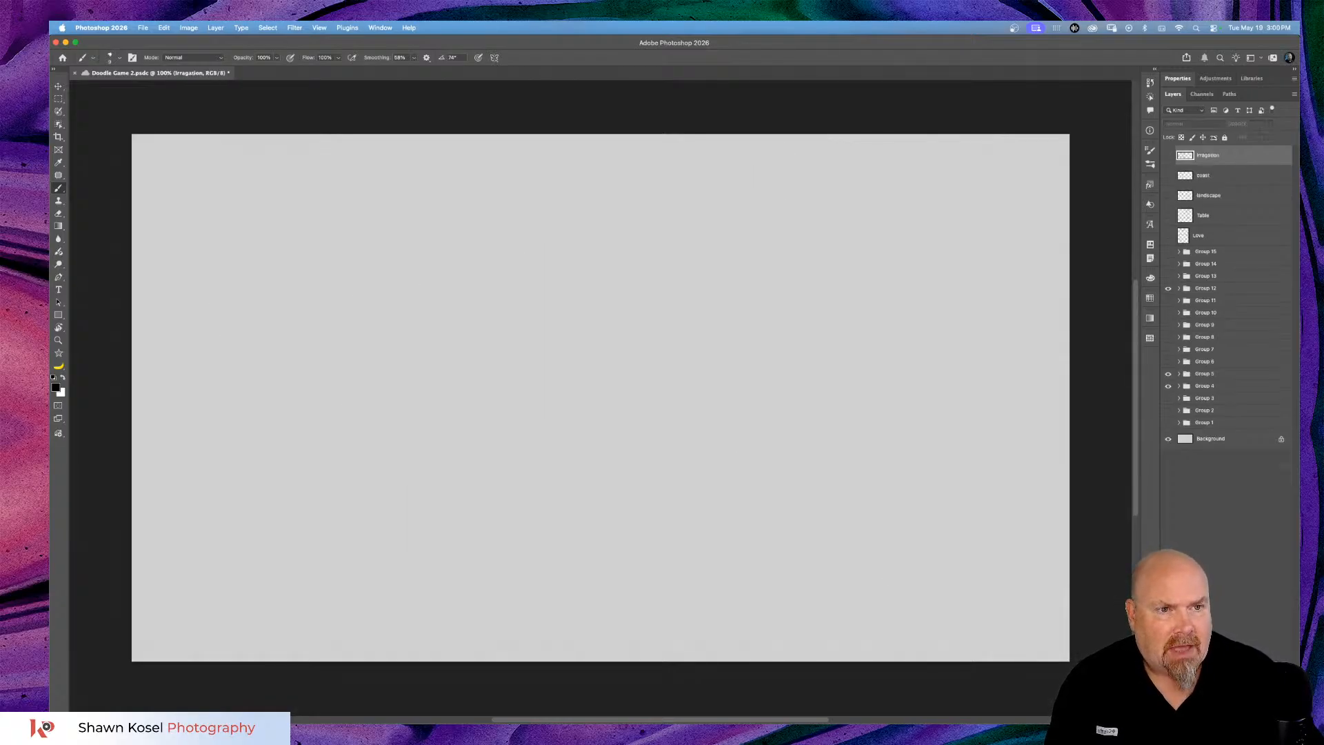
key(super+alt+shift+n)
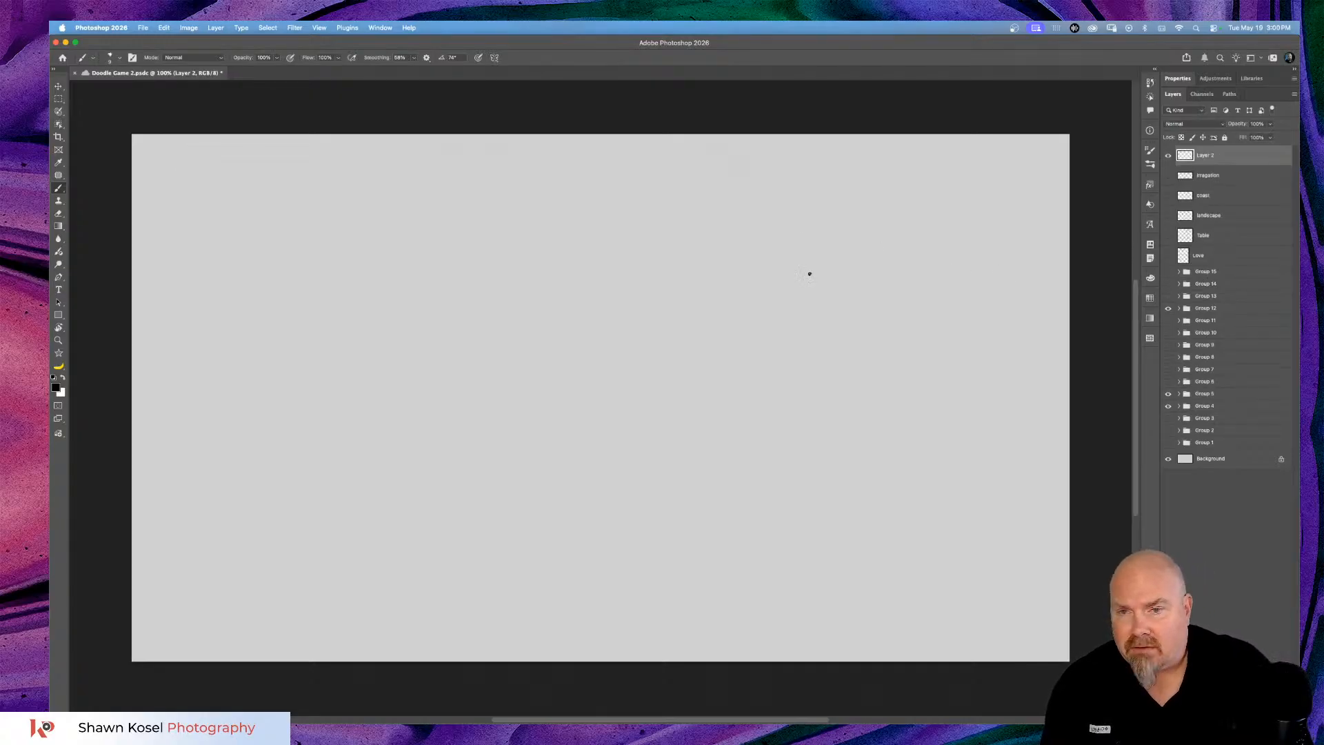
Draw a vertical column of boxes linked by lines and circles, with rays around the upper circles and a long arrow pointing left.
mouse_move(681, 212)
mouse_down()
mouse_move(730, 210)
mouse_move(687, 281)
mouse_move(724, 278)
mouse_move(708, 299)
mouse_move(661, 289)
mouse_move(680, 360)
mouse_move(716, 356)
mouse_move(709, 379)
mouse_move(678, 369)
mouse_move(723, 446)
mouse_move(704, 481)
mouse_move(662, 476)
mouse_up()
mouse_move(689, 407)
mouse_down()
mouse_move(684, 433)
mouse_move(683, 400)
mouse_up()
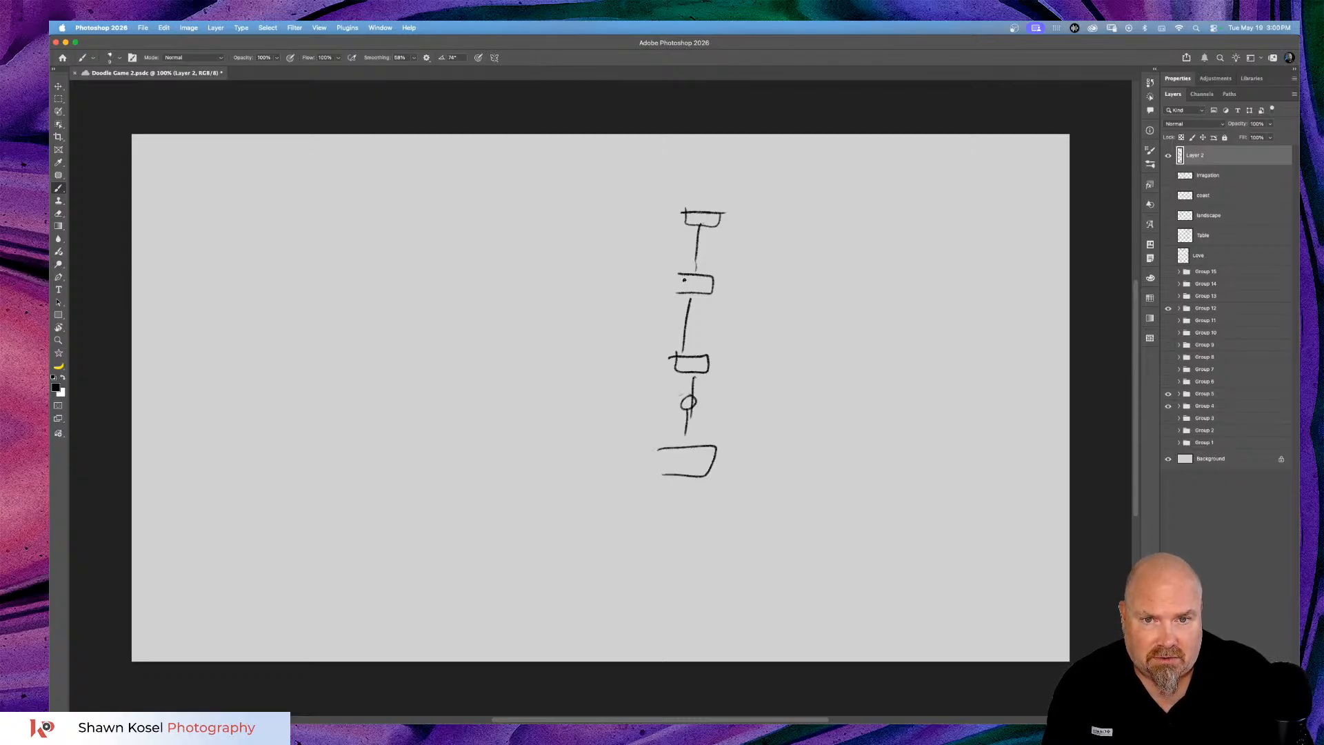
drag(684, 312, 686, 308)
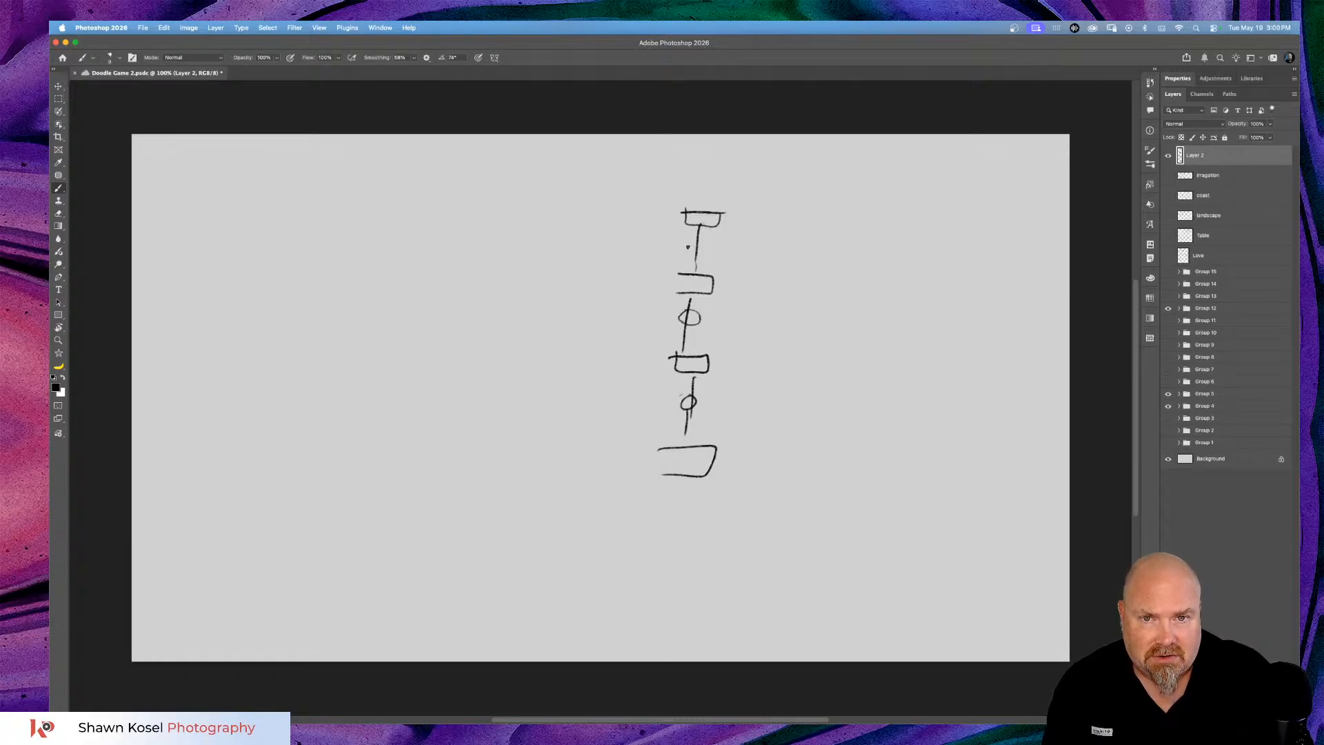
mouse_move(676, 251)
mouse_down()
mouse_move(633, 207)
mouse_move(617, 244)
mouse_move(736, 273)
mouse_move(766, 218)
mouse_move(757, 208)
mouse_up()
mouse_move(707, 314)
mouse_down()
mouse_move(744, 338)
mouse_move(741, 291)
mouse_move(642, 299)
mouse_move(634, 321)
mouse_move(309, 299)
mouse_move(374, 290)
mouse_move(360, 328)
mouse_up()
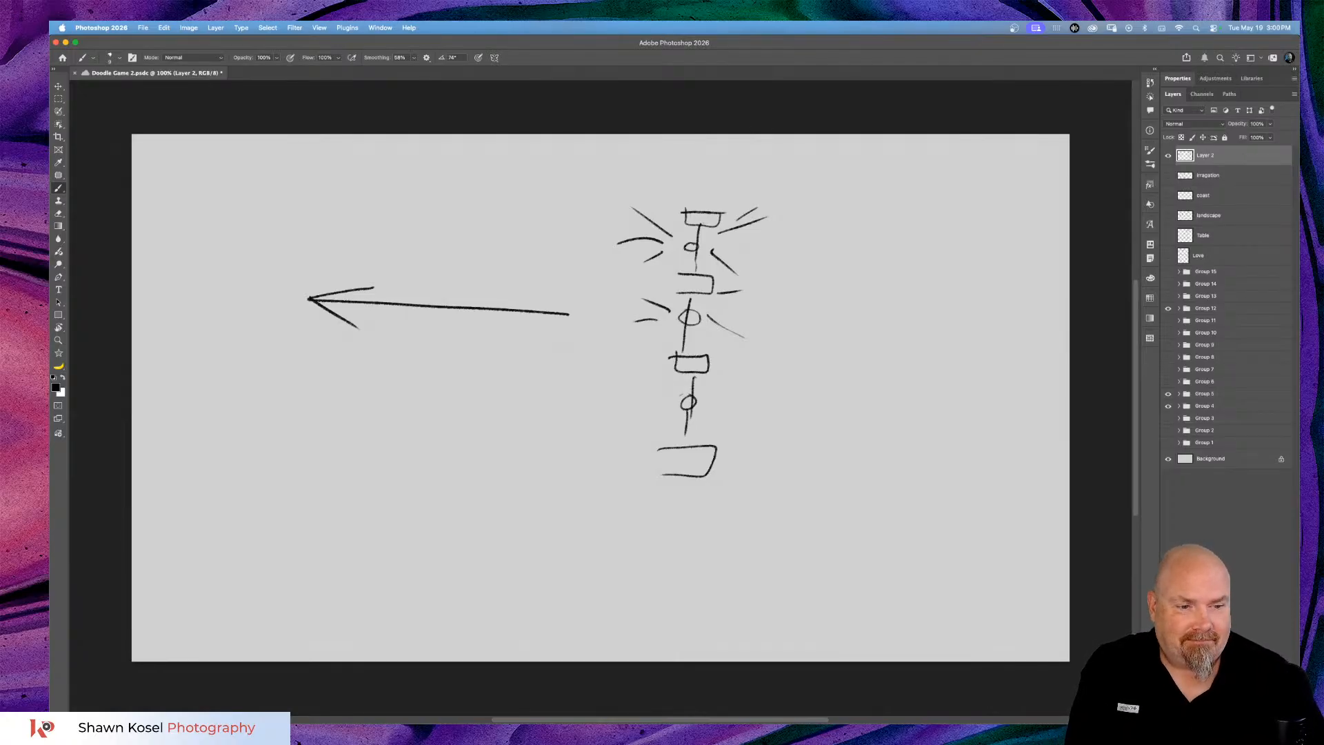
Discard the linked-boxes doodle together with its layer and start another blank layer.
key(Delete)
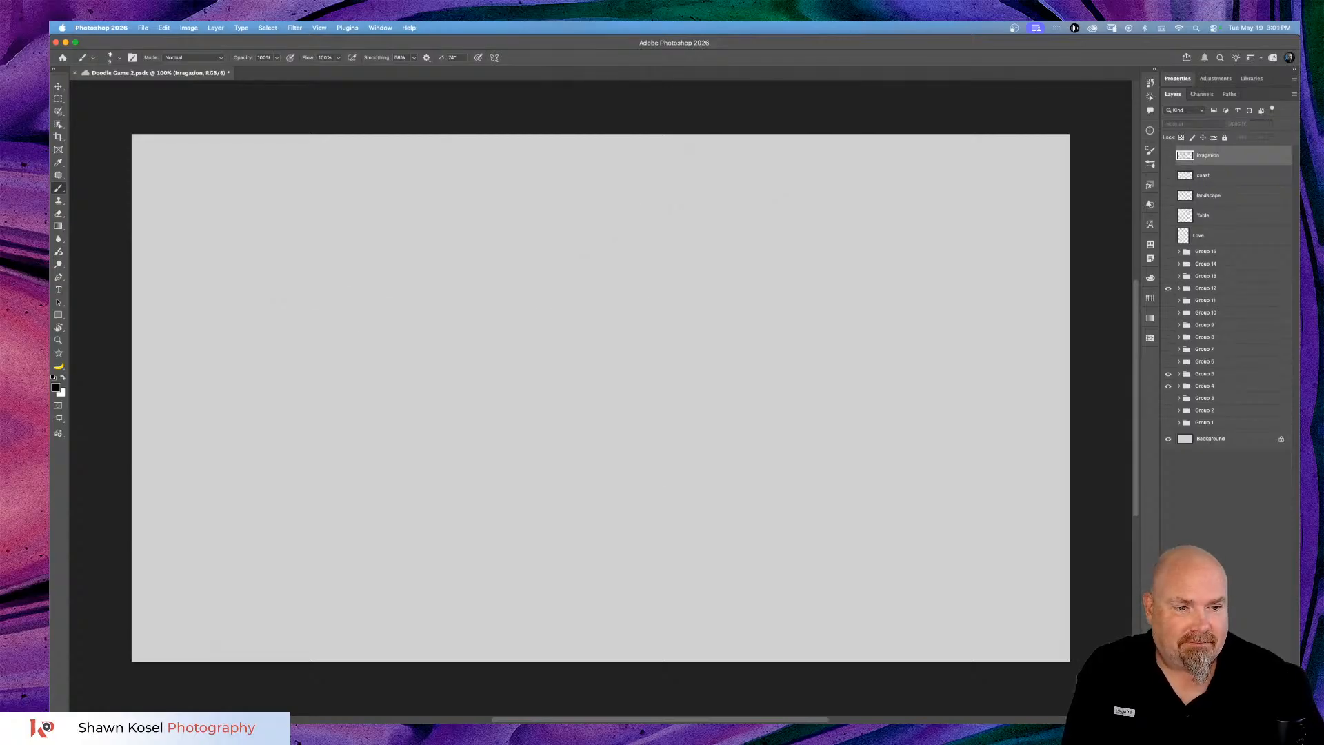
key(super+alt+shift+n)
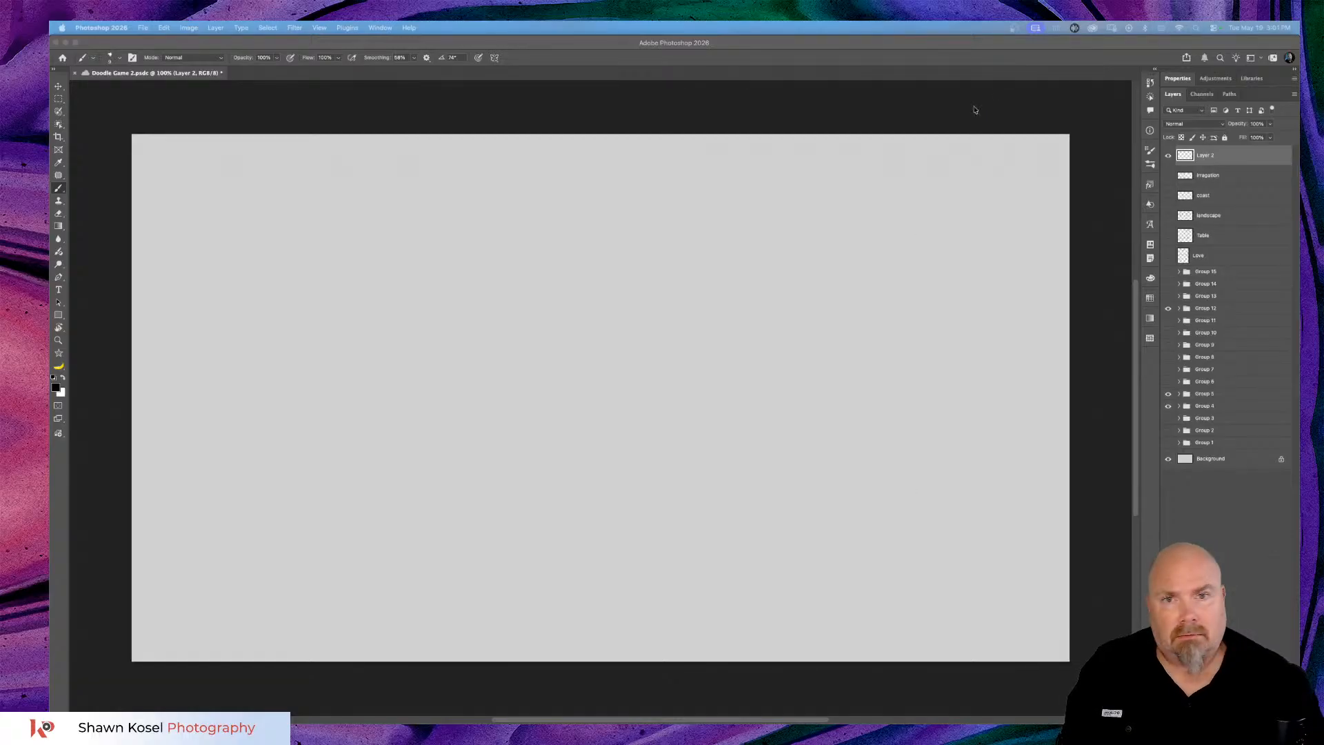
Draw a large slanted rectangle with a dividing line near its upper edge, and short and long text-like lines in its lower section.
click(973, 39)
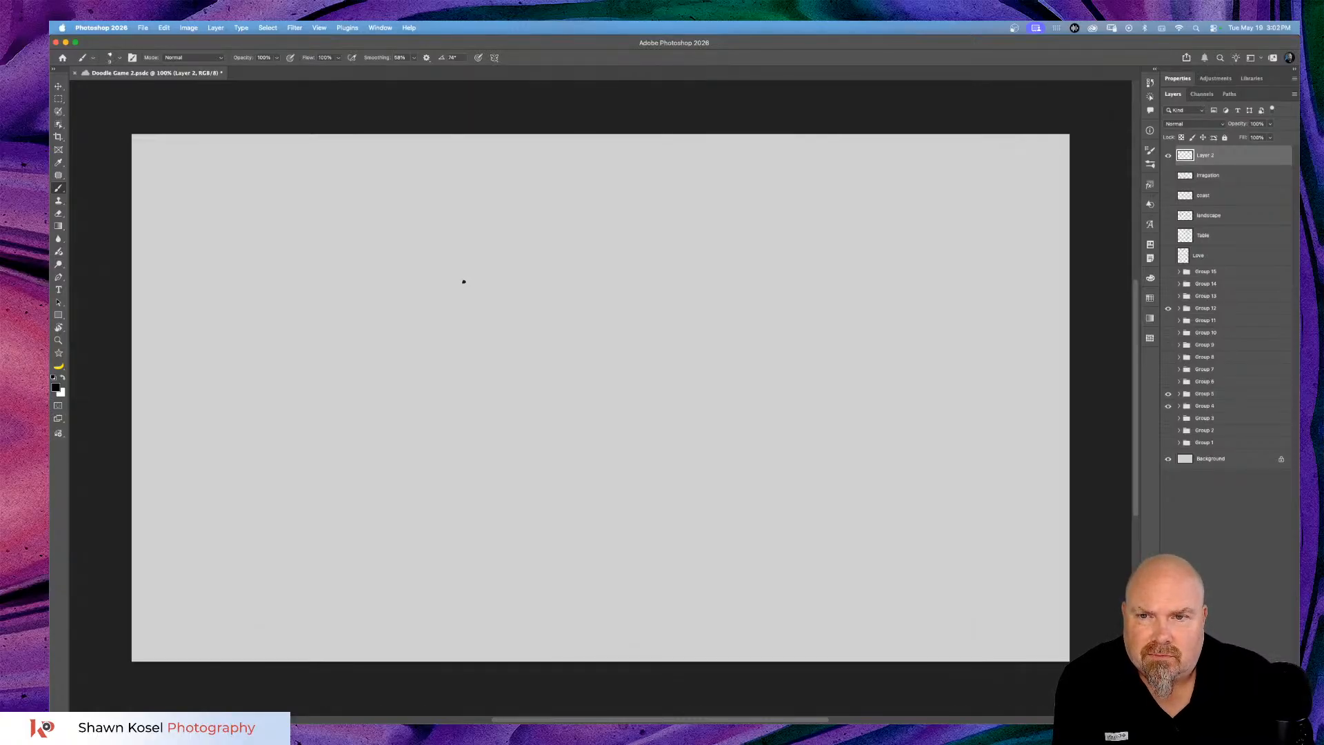
mouse_move(504, 224)
mouse_down()
mouse_move(477, 370)
mouse_move(522, 378)
mouse_move(896, 384)
mouse_move(922, 249)
mouse_move(547, 242)
mouse_move(484, 227)
mouse_move(494, 234)
mouse_move(505, 197)
mouse_move(909, 189)
mouse_move(922, 192)
mouse_move(917, 238)
mouse_up()
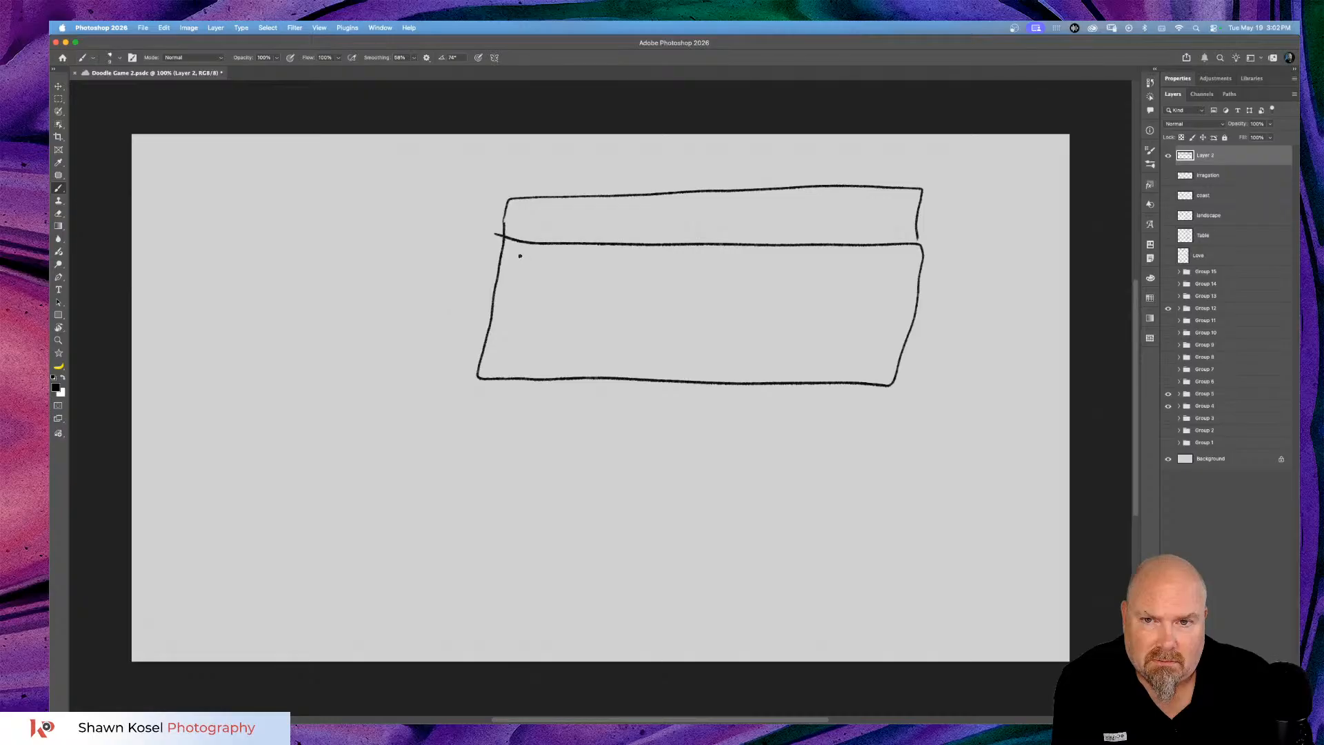
mouse_move(520, 256)
mouse_down()
mouse_move(594, 261)
mouse_move(540, 269)
mouse_move(590, 276)
mouse_up()
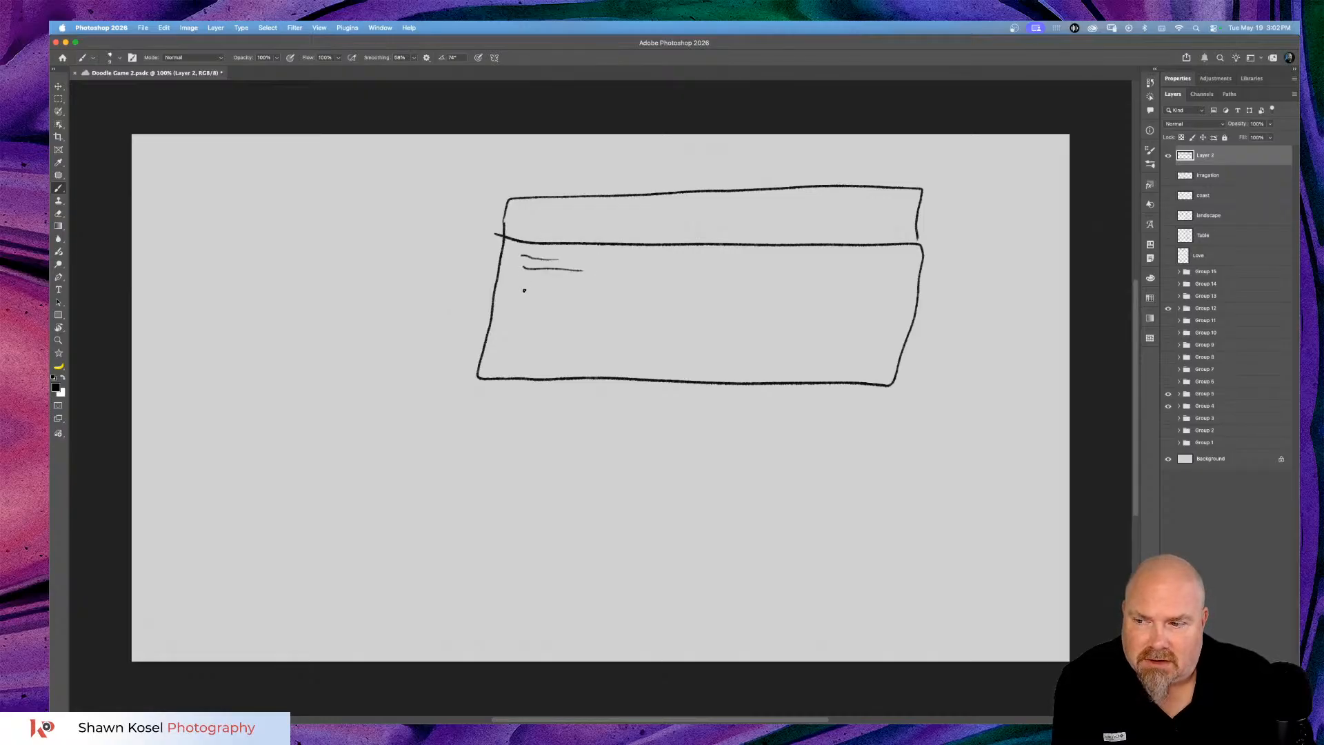
drag(544, 279, 599, 281)
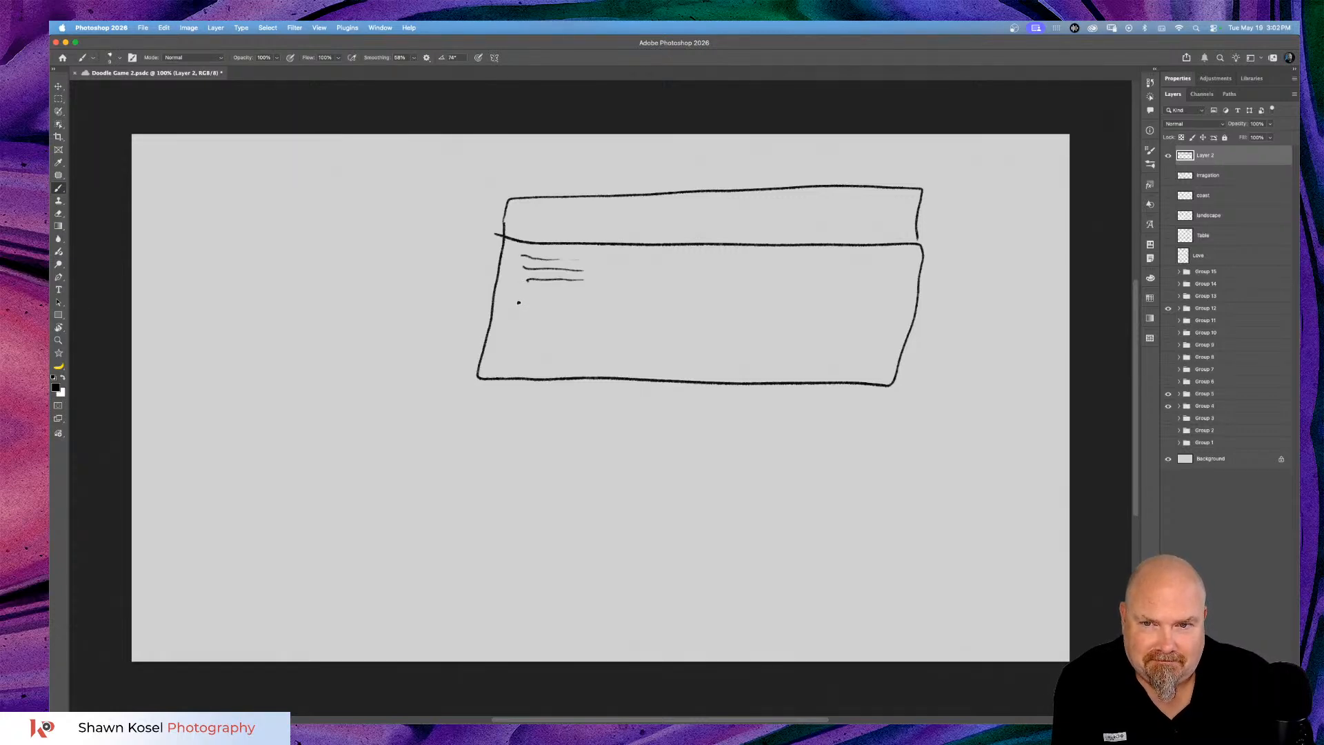
drag(537, 298, 724, 319)
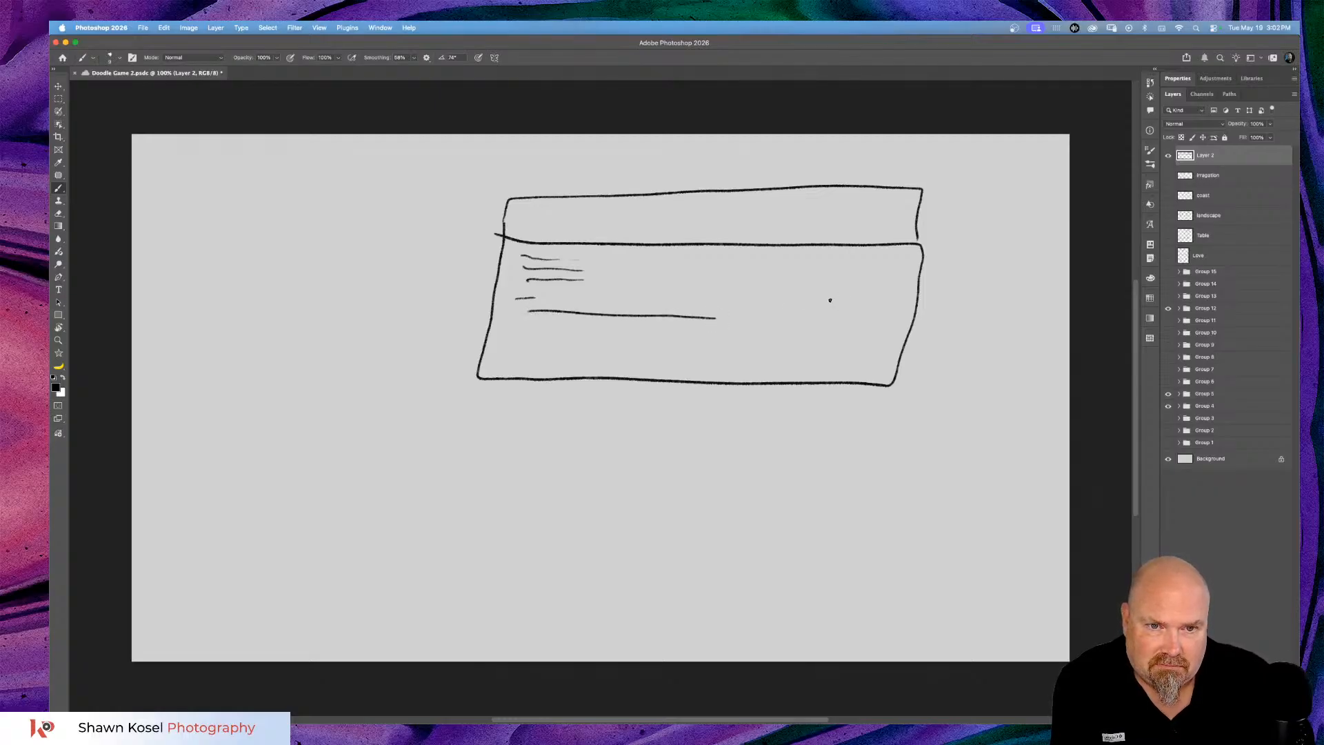
Add a small box with a mark at its left end, three short lines below it, and a signature-like scribble along the rectangle's lower edge.
mouse_move(820, 318)
mouse_down()
mouse_move(886, 321)
mouse_move(891, 306)
mouse_move(827, 297)
mouse_up()
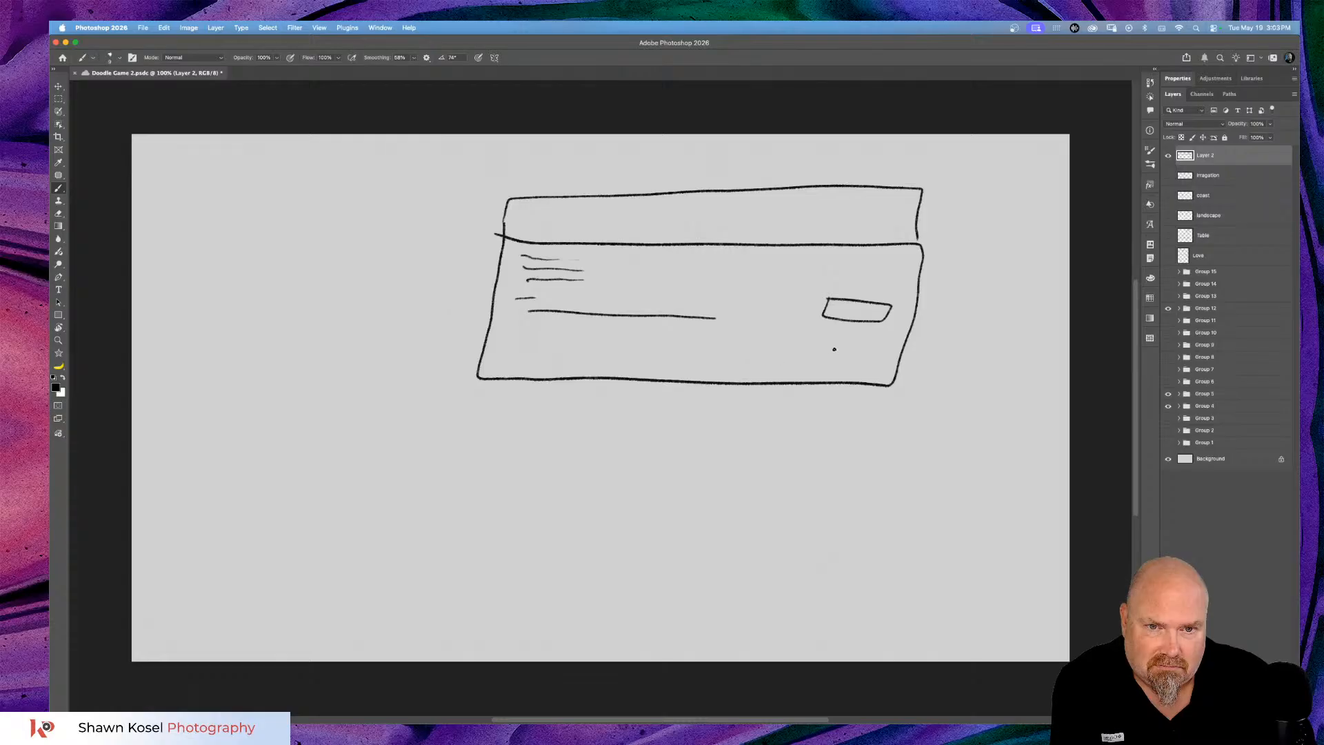
drag(792, 347, 884, 350)
mouse_move(794, 357)
mouse_down()
mouse_move(874, 357)
mouse_move(812, 369)
mouse_move(885, 370)
mouse_up()
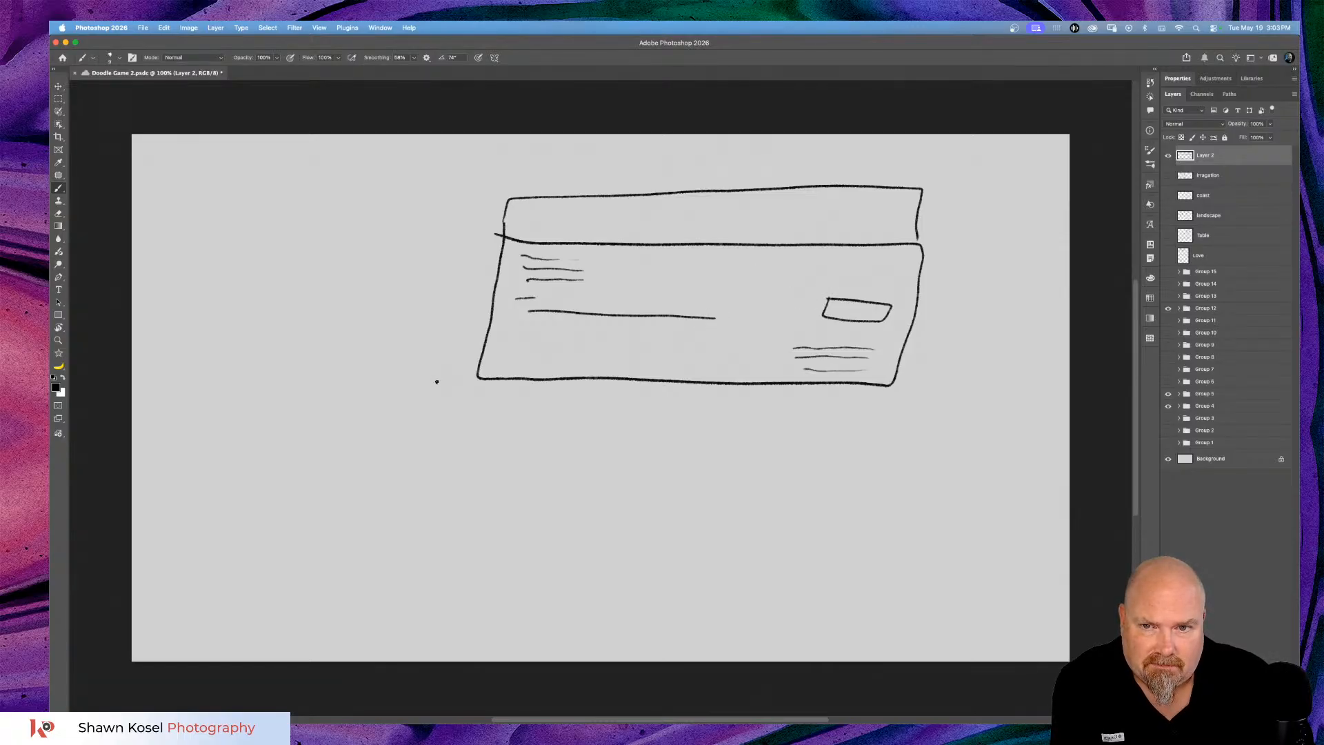
mouse_move(514, 352)
mouse_down()
mouse_move(521, 342)
mouse_move(504, 364)
mouse_move(545, 349)
mouse_move(535, 367)
mouse_move(575, 356)
mouse_move(543, 345)
mouse_move(562, 360)
mouse_move(656, 360)
mouse_up()
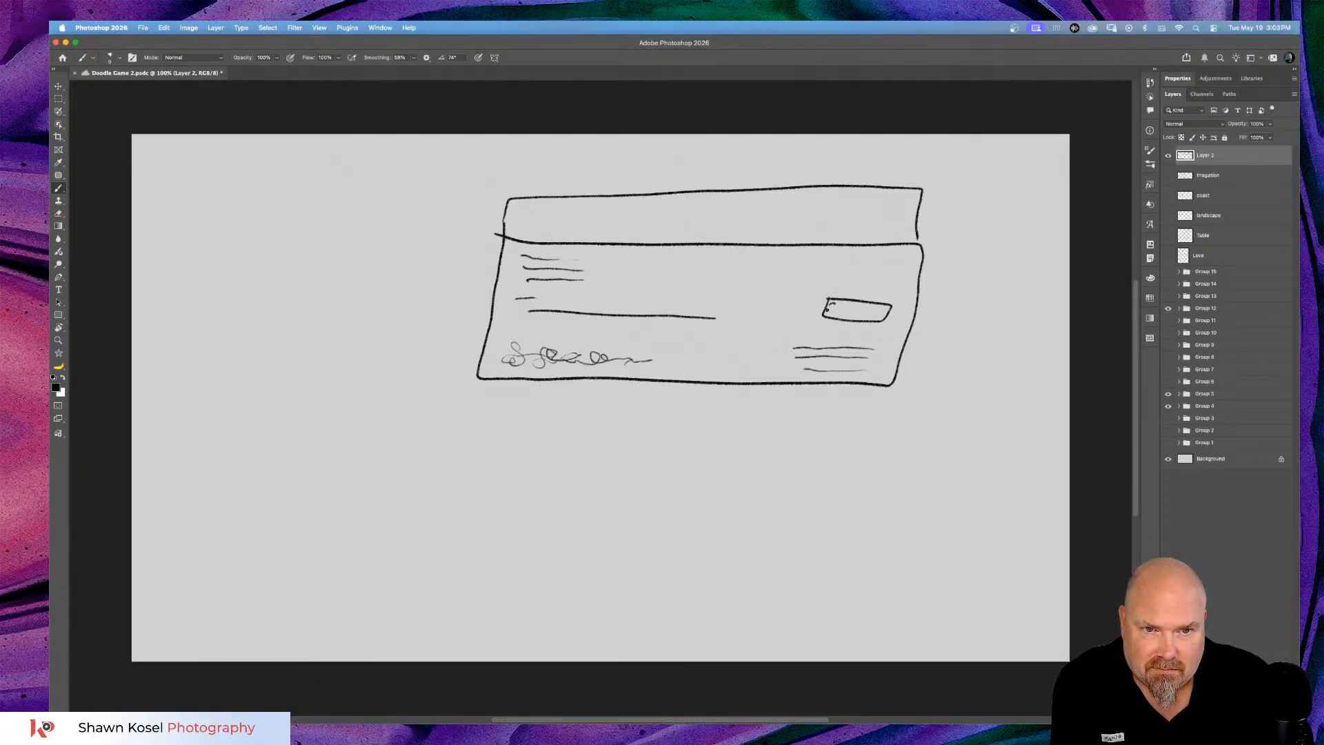
drag(828, 305, 829, 312)
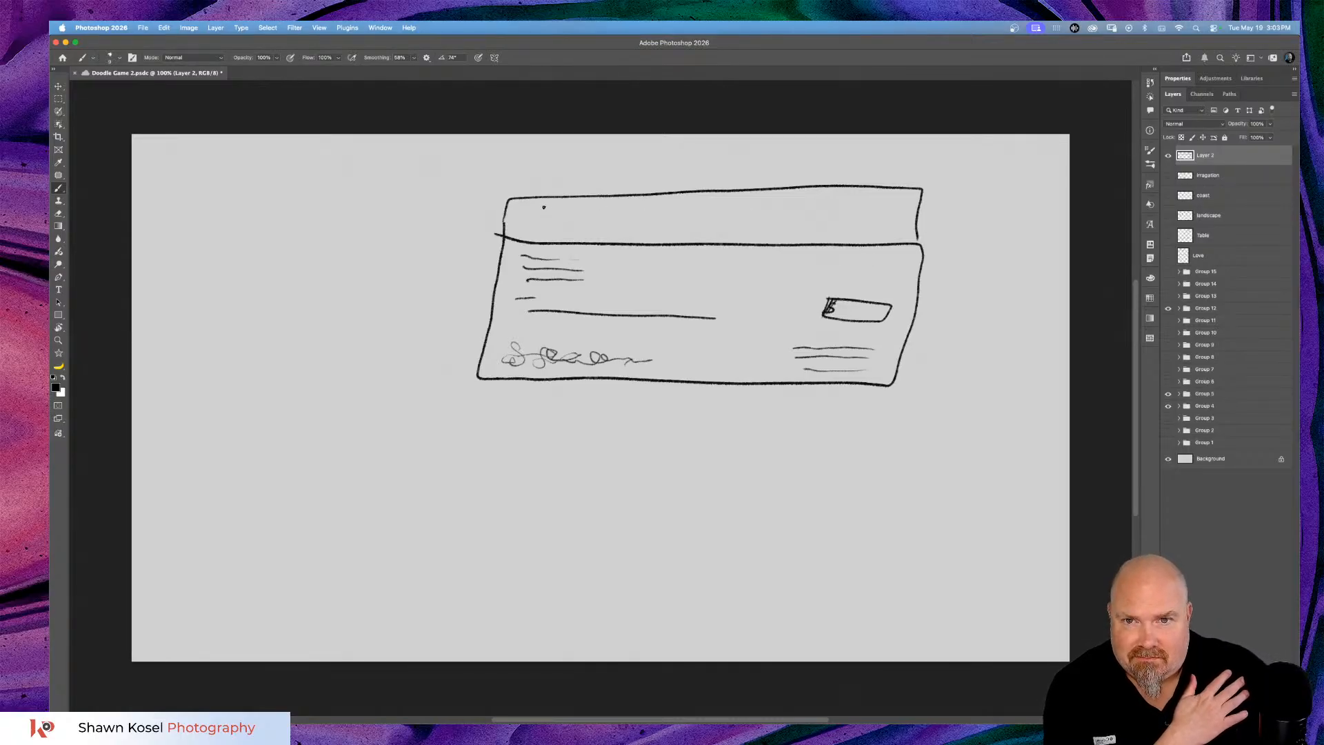
Draw three groups of short text-like lines across the rectangle's upper strip, and save the document.
drag(564, 205, 635, 202)
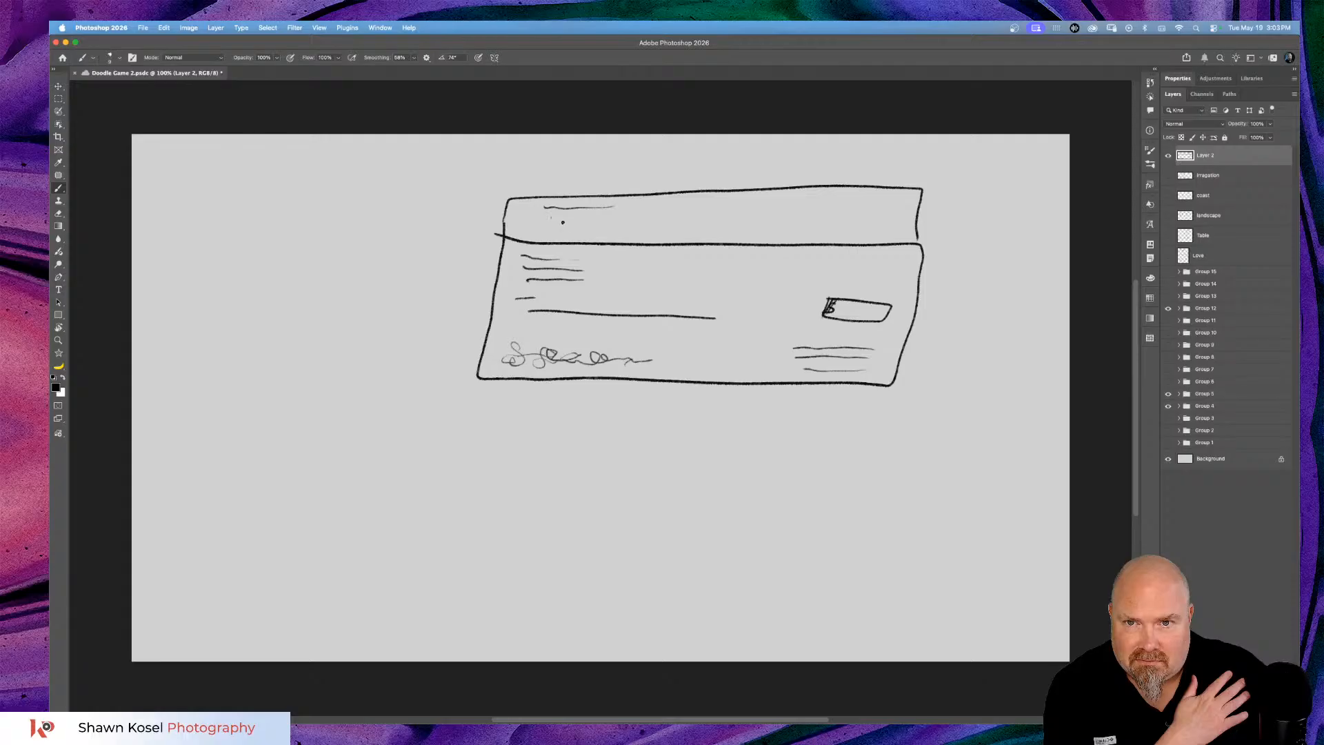
mouse_move(562, 222)
mouse_down()
mouse_move(618, 220)
mouse_move(572, 229)
mouse_move(611, 230)
mouse_up()
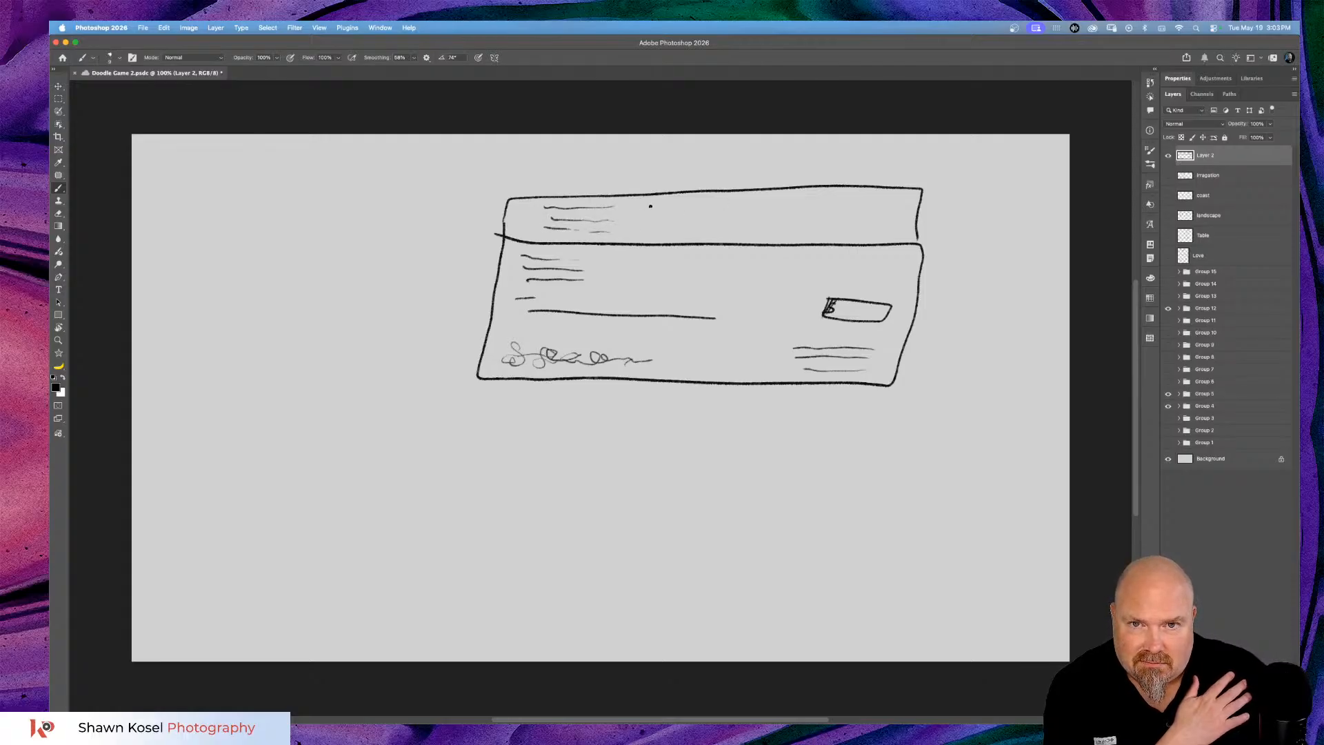
drag(669, 205, 741, 209)
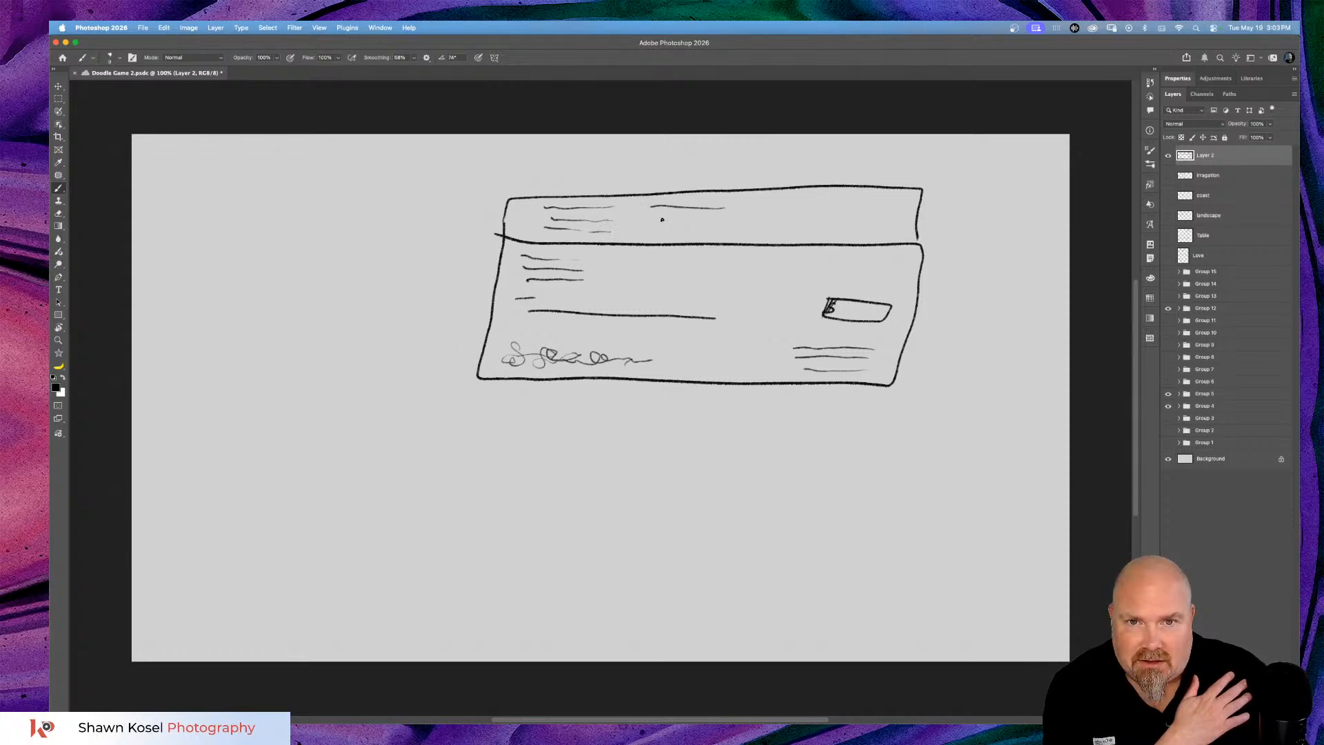
drag(662, 220, 712, 229)
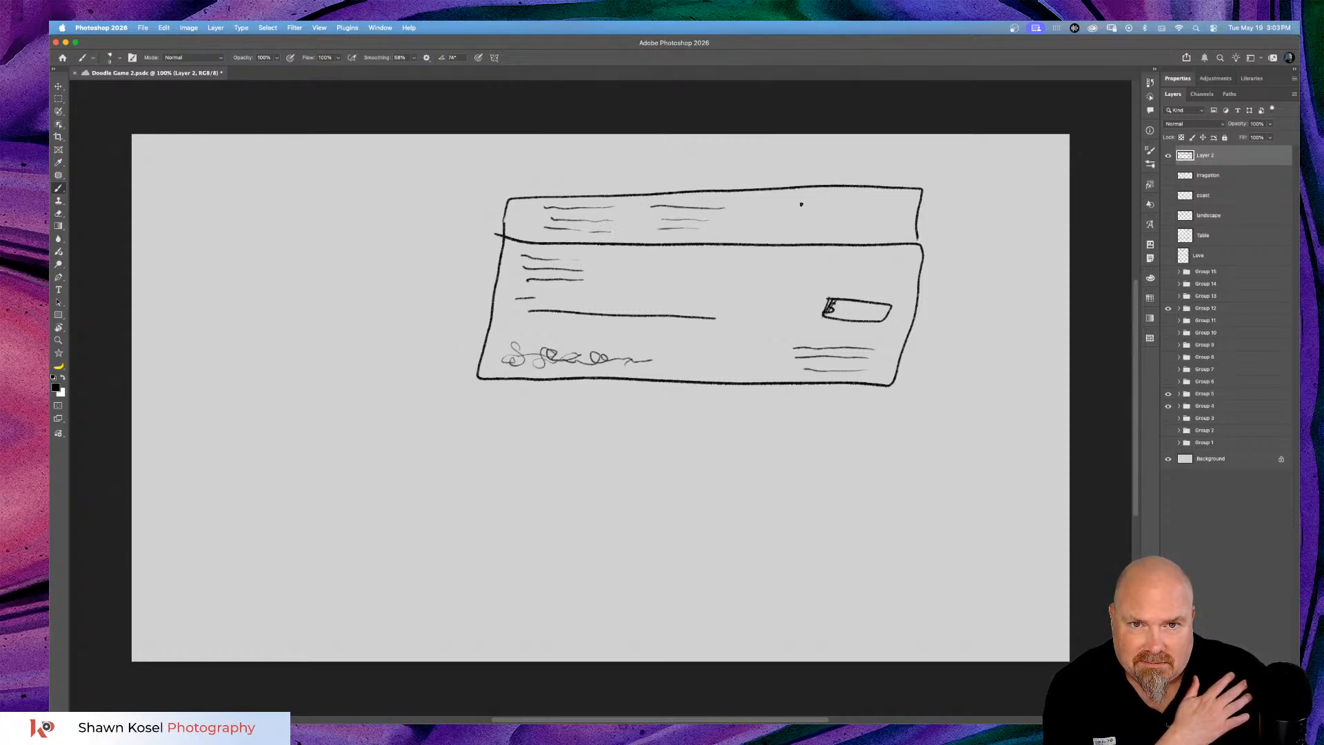
mouse_move(814, 206)
mouse_down()
mouse_move(849, 207)
mouse_move(861, 219)
mouse_move(849, 233)
mouse_move(864, 233)
mouse_up()
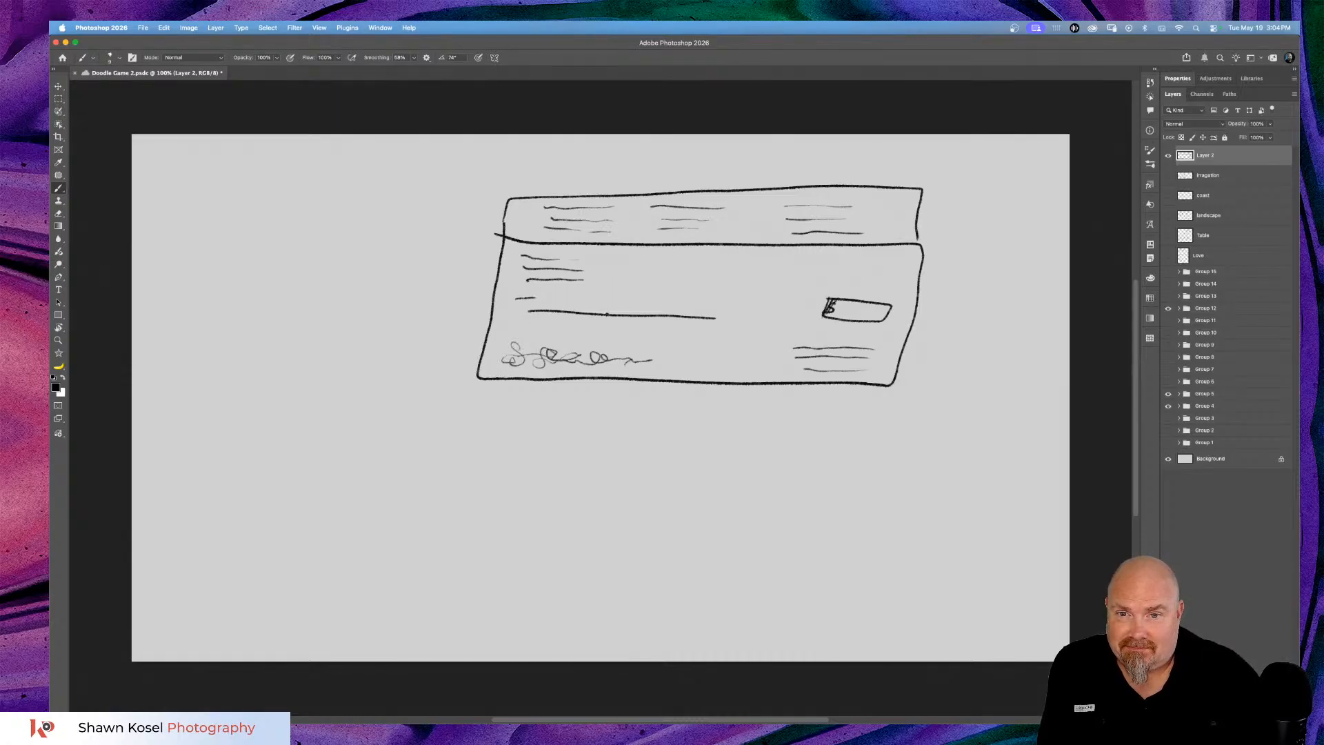
key(super+s)
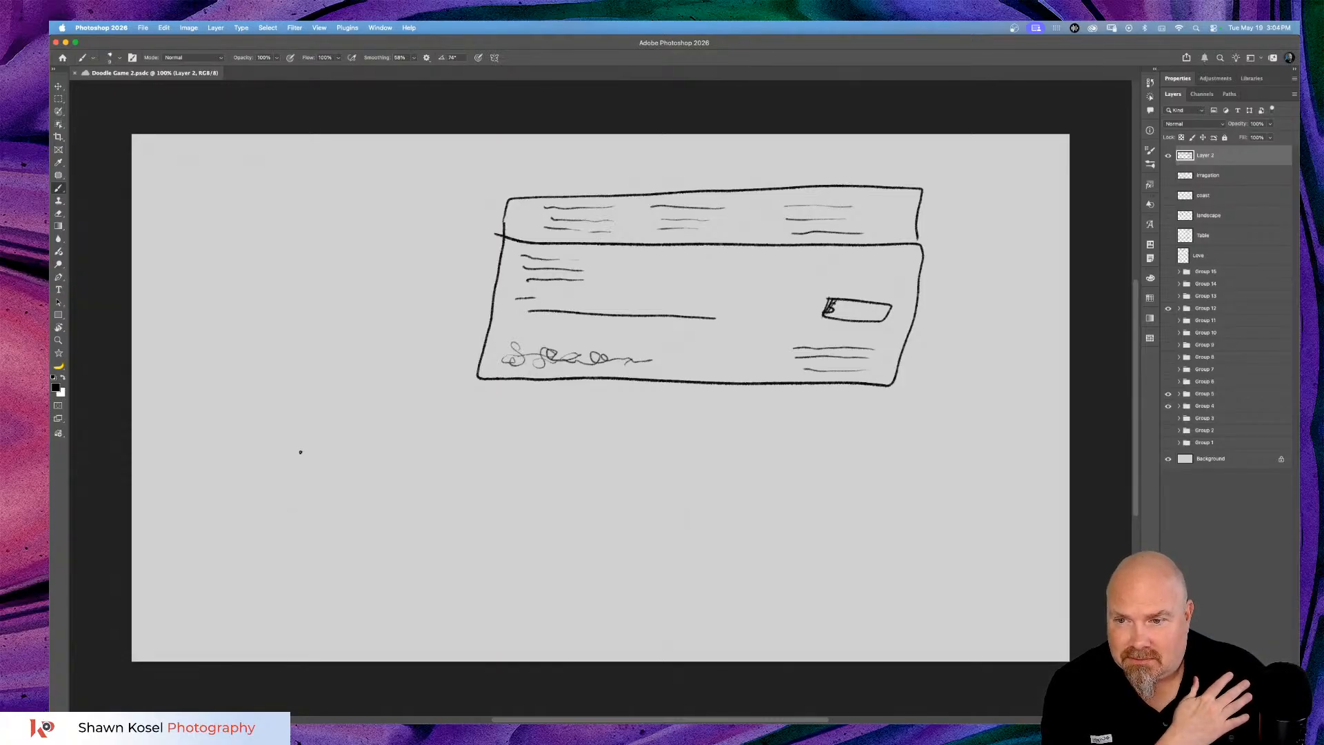
Sketch a tilted door with a round knob in the canvas's lower-left area and an arrow pointing right toward it.
drag(304, 444, 271, 600)
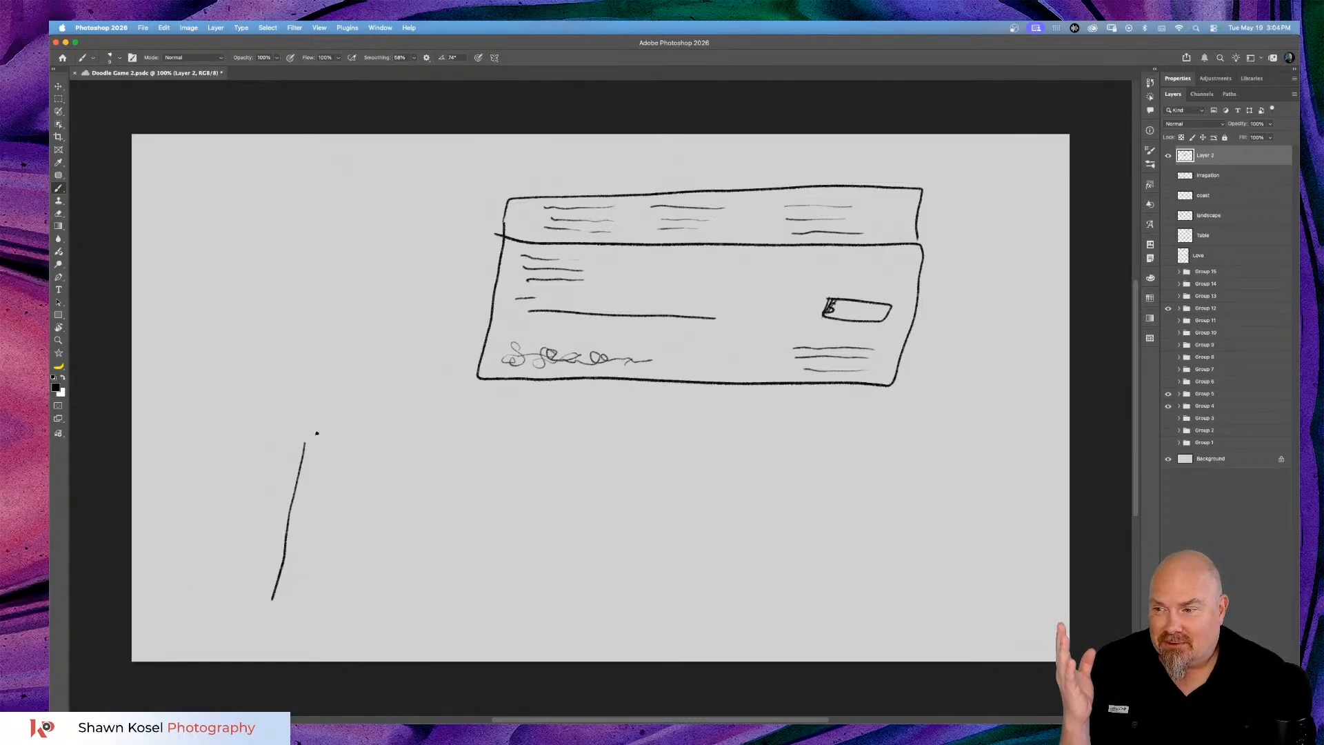
mouse_move(306, 444)
mouse_down()
mouse_move(372, 496)
mouse_move(362, 489)
mouse_move(332, 619)
mouse_up()
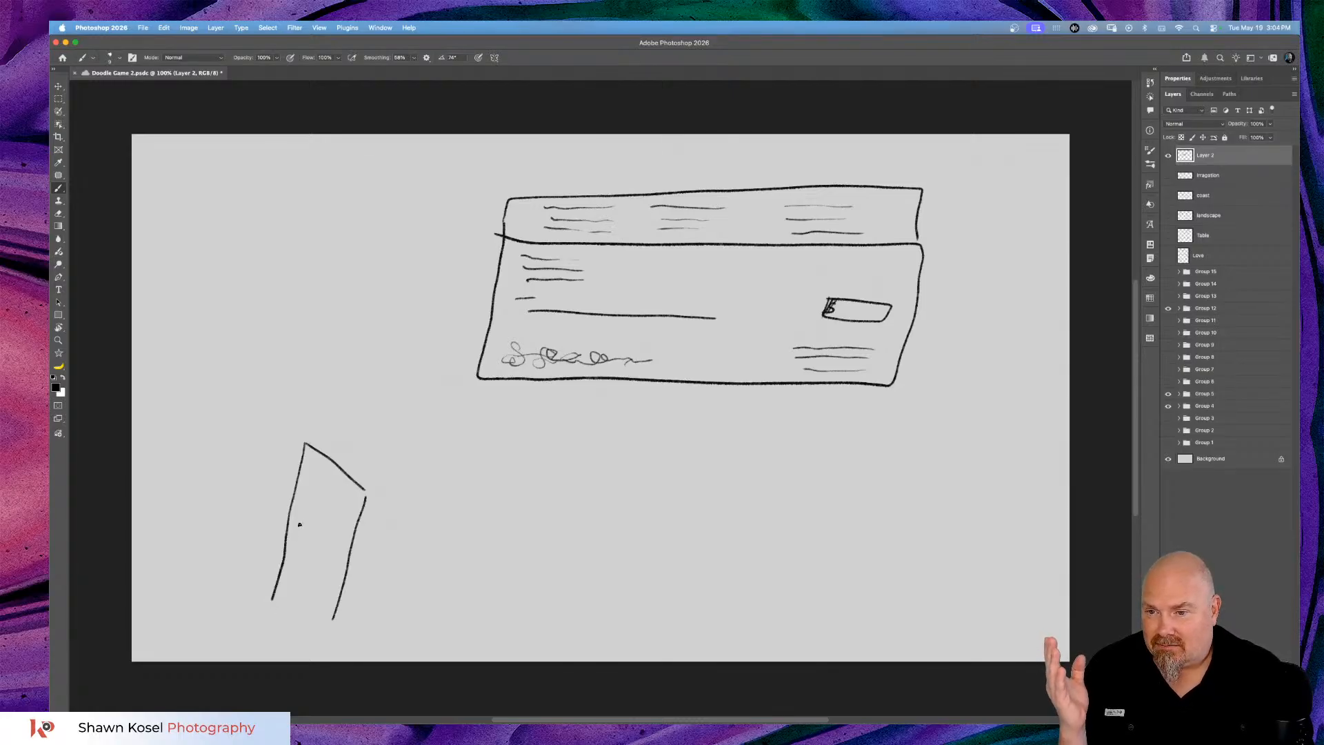
mouse_move(299, 524)
mouse_down()
mouse_move(312, 533)
mouse_move(301, 523)
mouse_up()
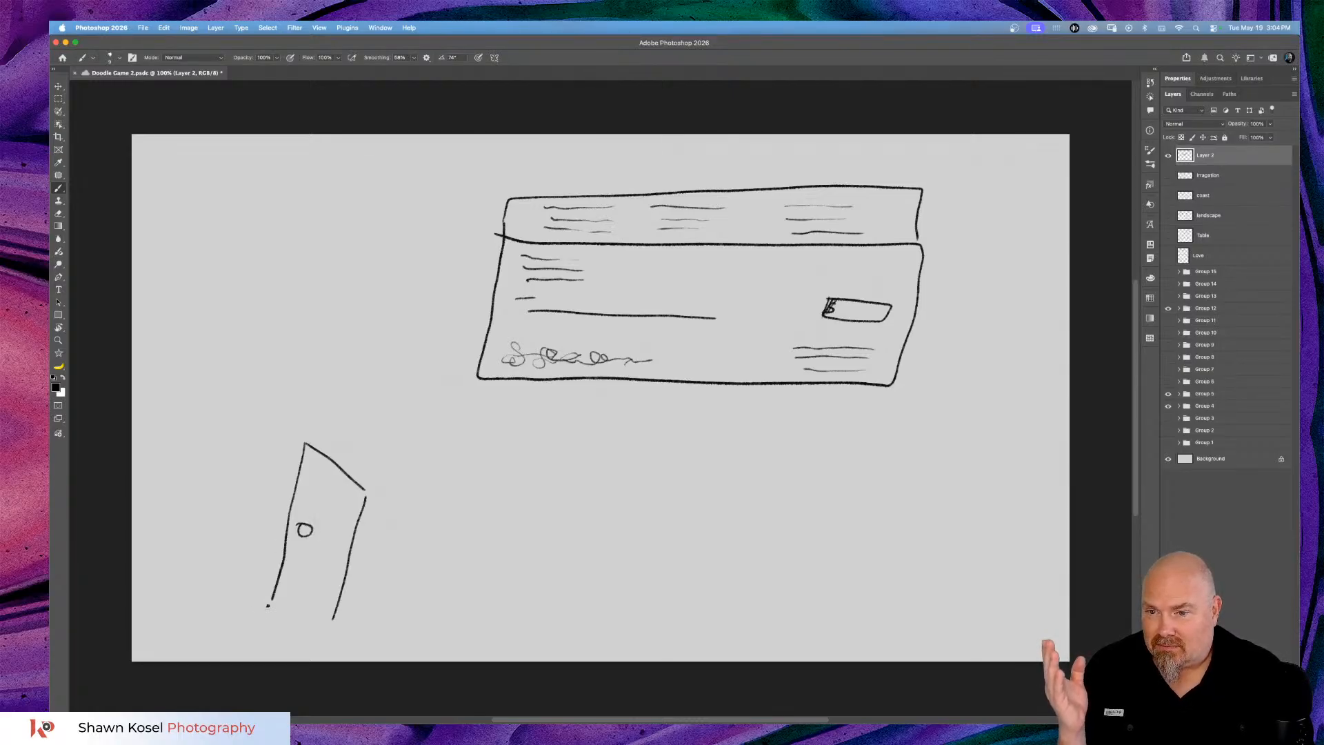
mouse_move(267, 605)
mouse_down()
mouse_move(324, 630)
mouse_move(333, 619)
mouse_up()
mouse_move(161, 514)
mouse_down()
mouse_move(250, 523)
mouse_move(211, 542)
mouse_up()
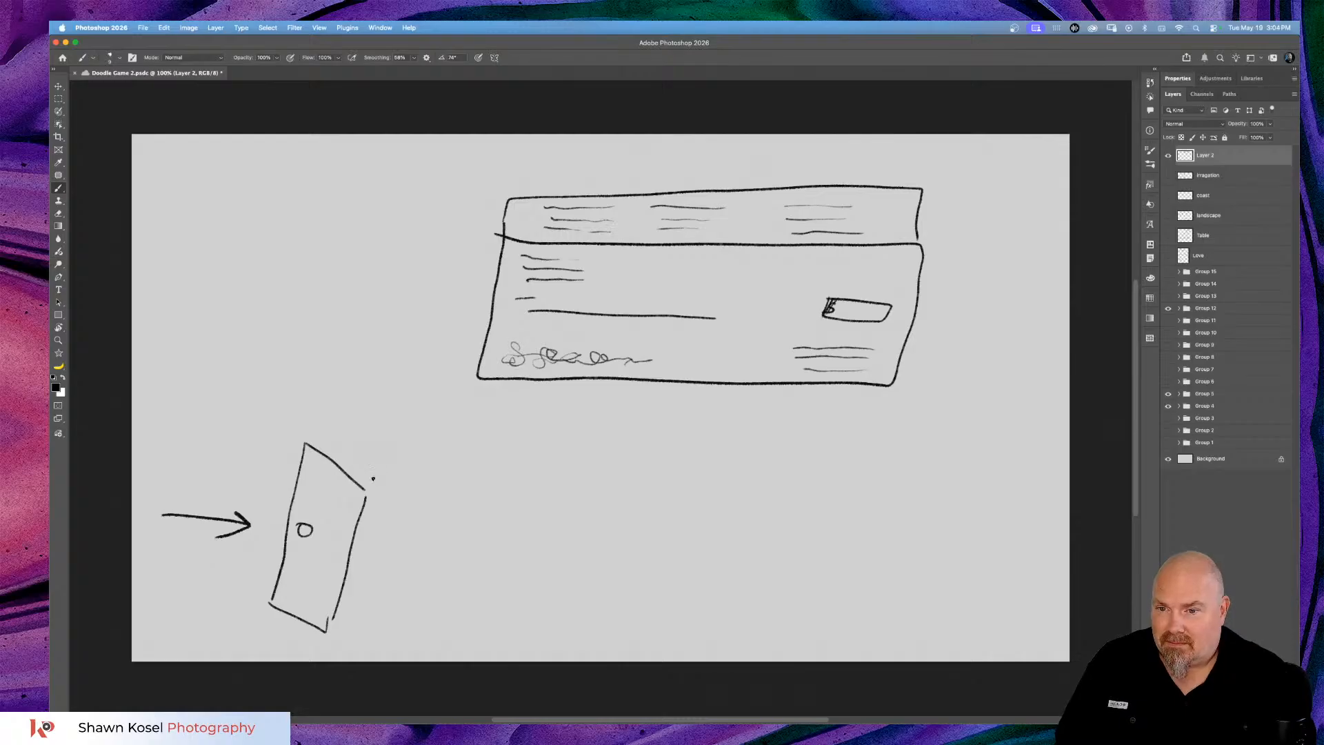
Add a tall narrow frame beside the door, two small hinges on the shared edge, and two more arrows toward the door.
drag(370, 481, 342, 640)
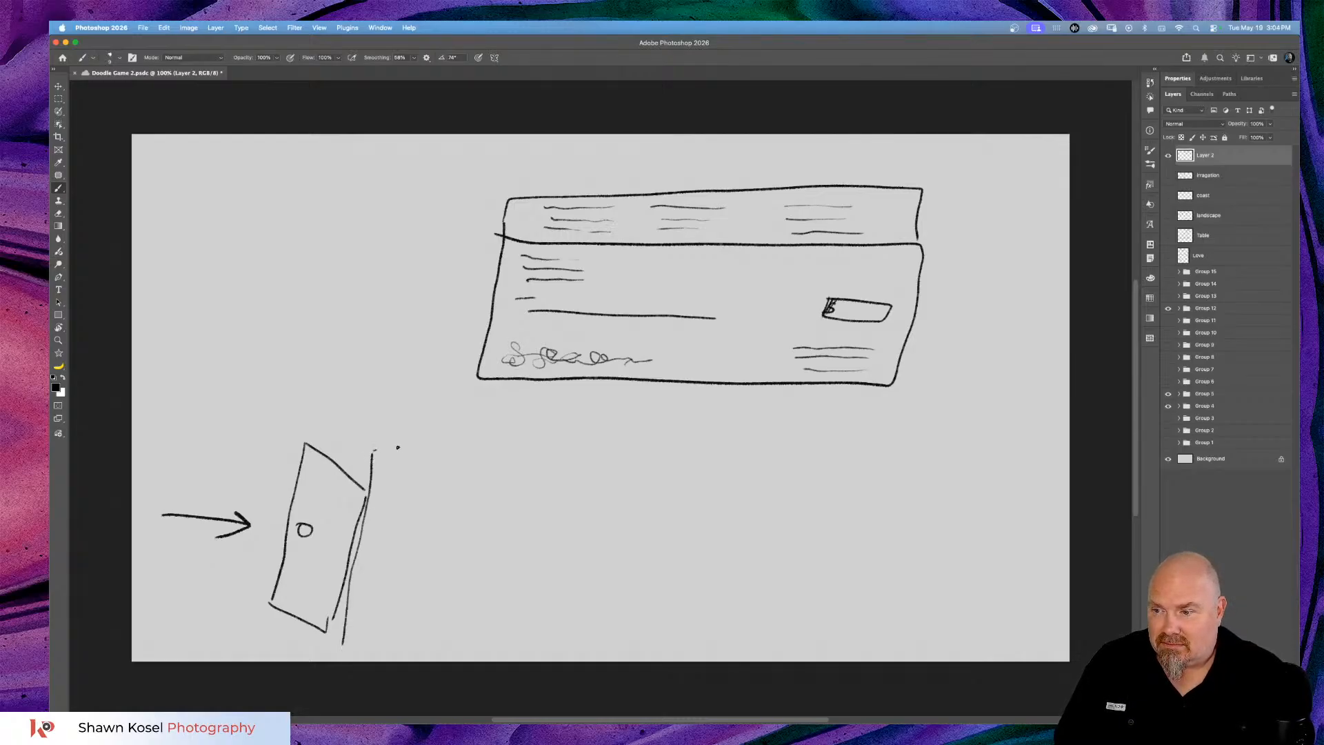
mouse_move(397, 447)
mouse_down()
mouse_move(407, 457)
mouse_move(383, 660)
mouse_up()
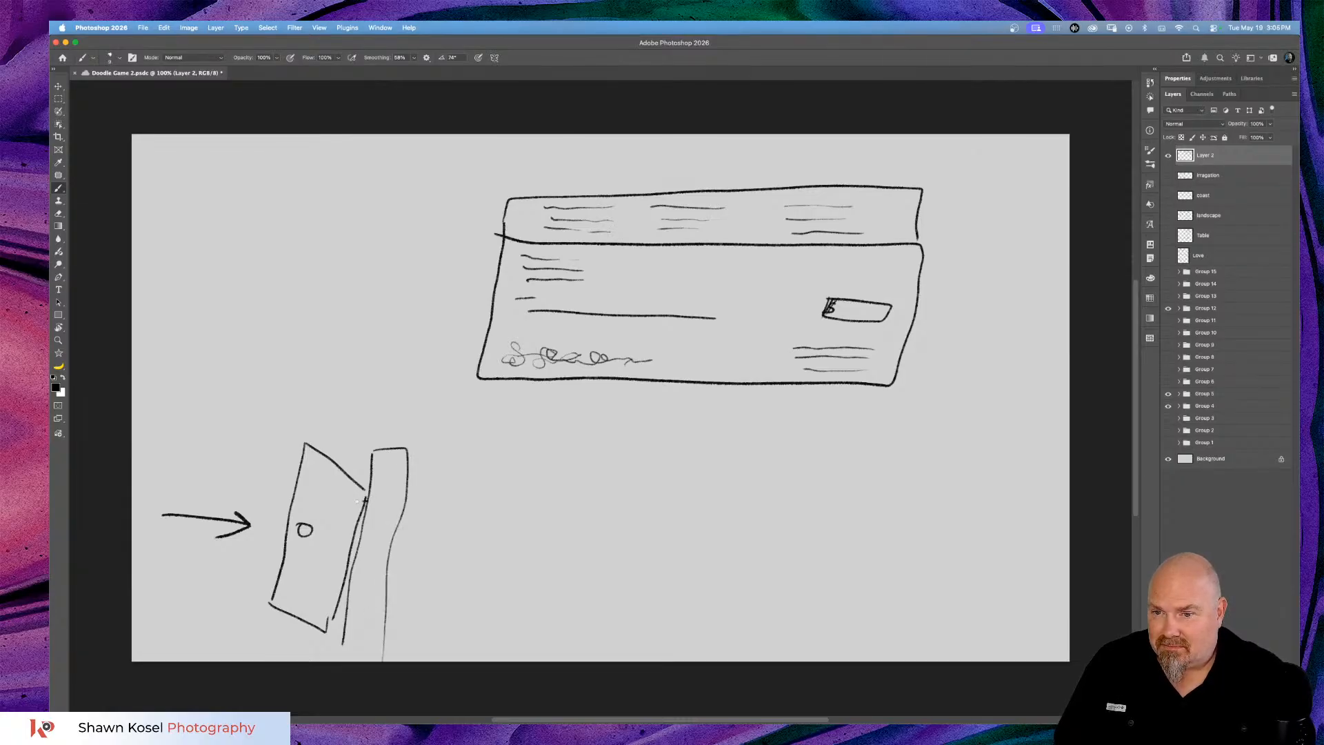
drag(355, 510, 347, 533)
mouse_move(335, 599)
mouse_down()
mouse_move(322, 616)
mouse_move(339, 625)
mouse_up()
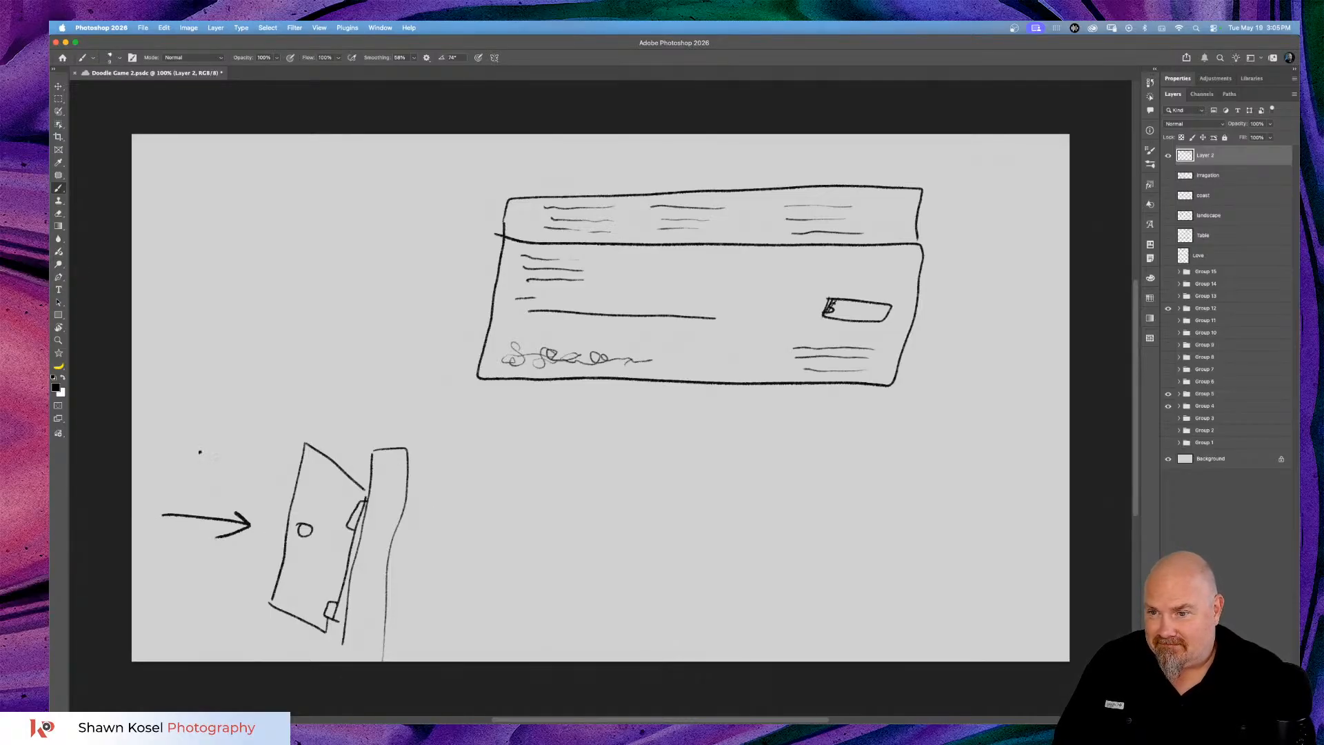
mouse_move(216, 454)
mouse_down()
mouse_move(271, 477)
mouse_move(239, 475)
mouse_up()
mouse_move(183, 579)
mouse_down()
mouse_move(253, 565)
mouse_move(245, 576)
mouse_up()
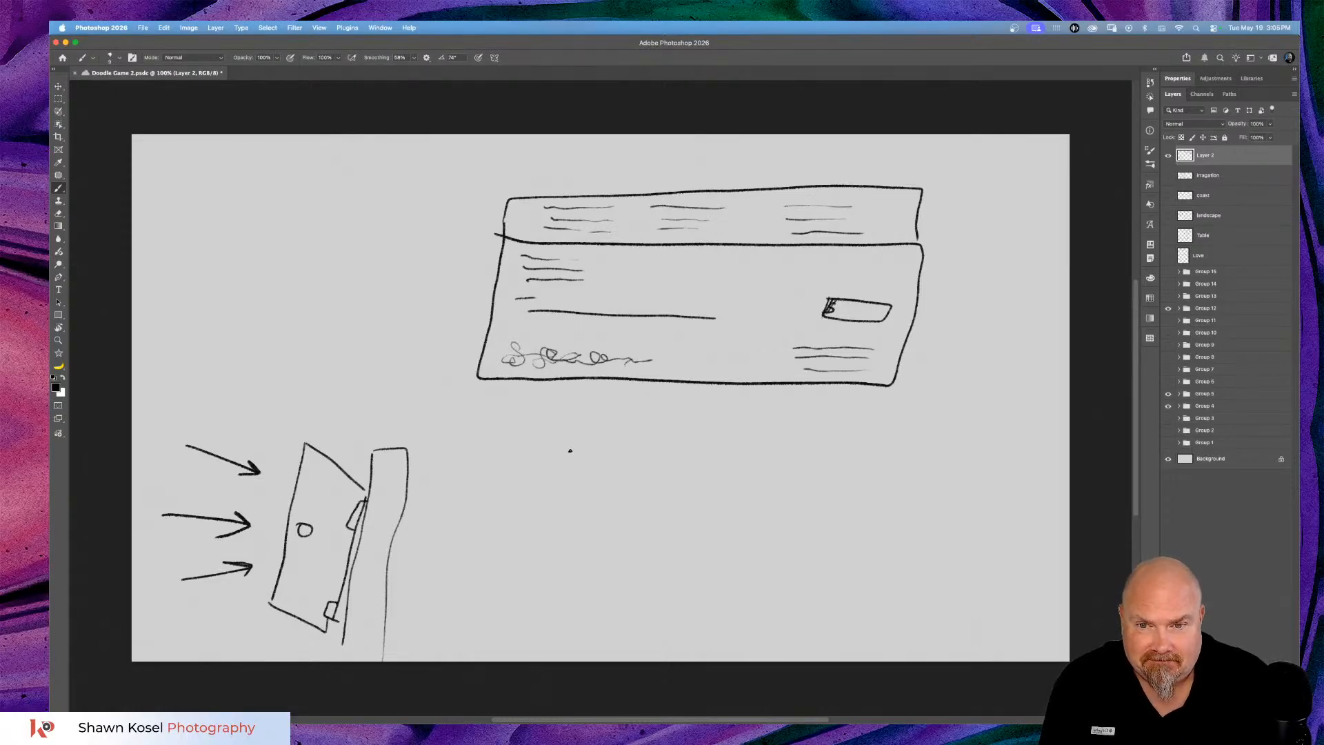
Draw a tall, open-bottomed sheet outline beneath the large slanted rectangle.
drag(560, 436, 531, 570)
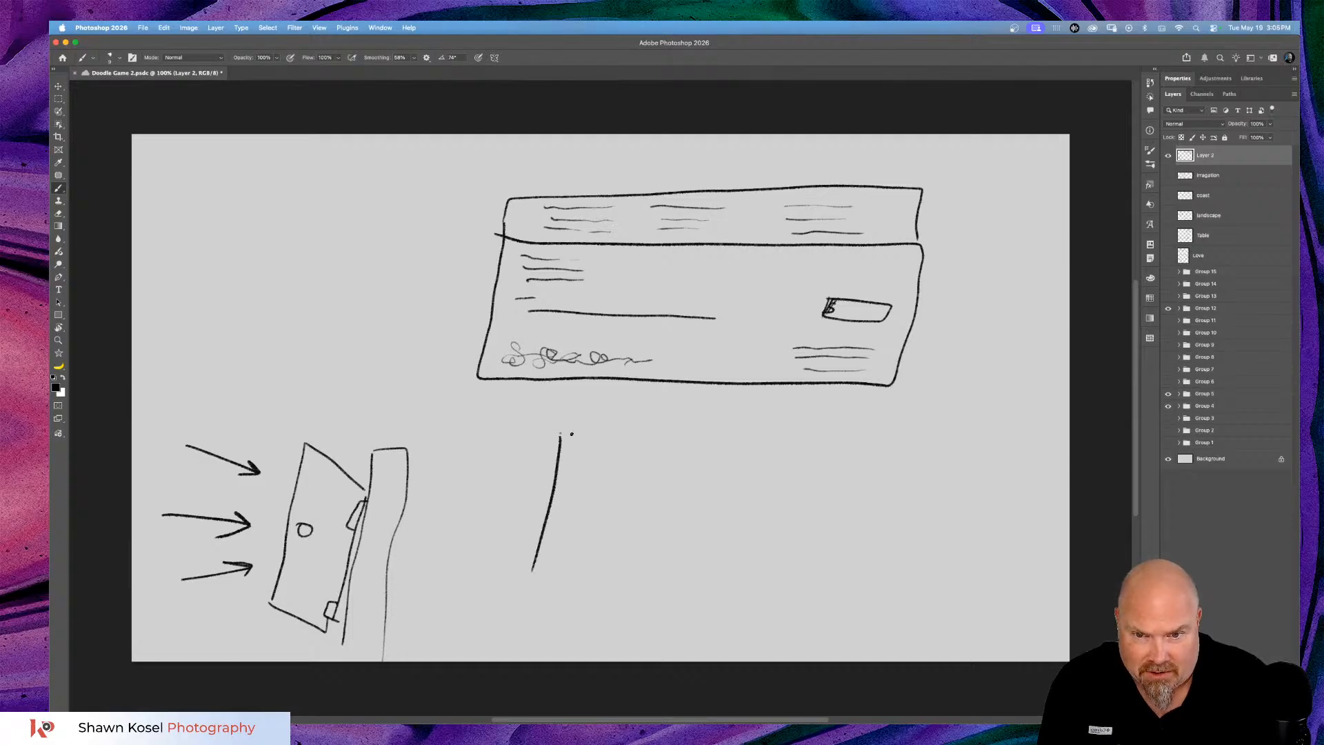
mouse_move(572, 433)
mouse_down()
mouse_move(730, 436)
mouse_move(689, 525)
mouse_move(668, 648)
mouse_up()
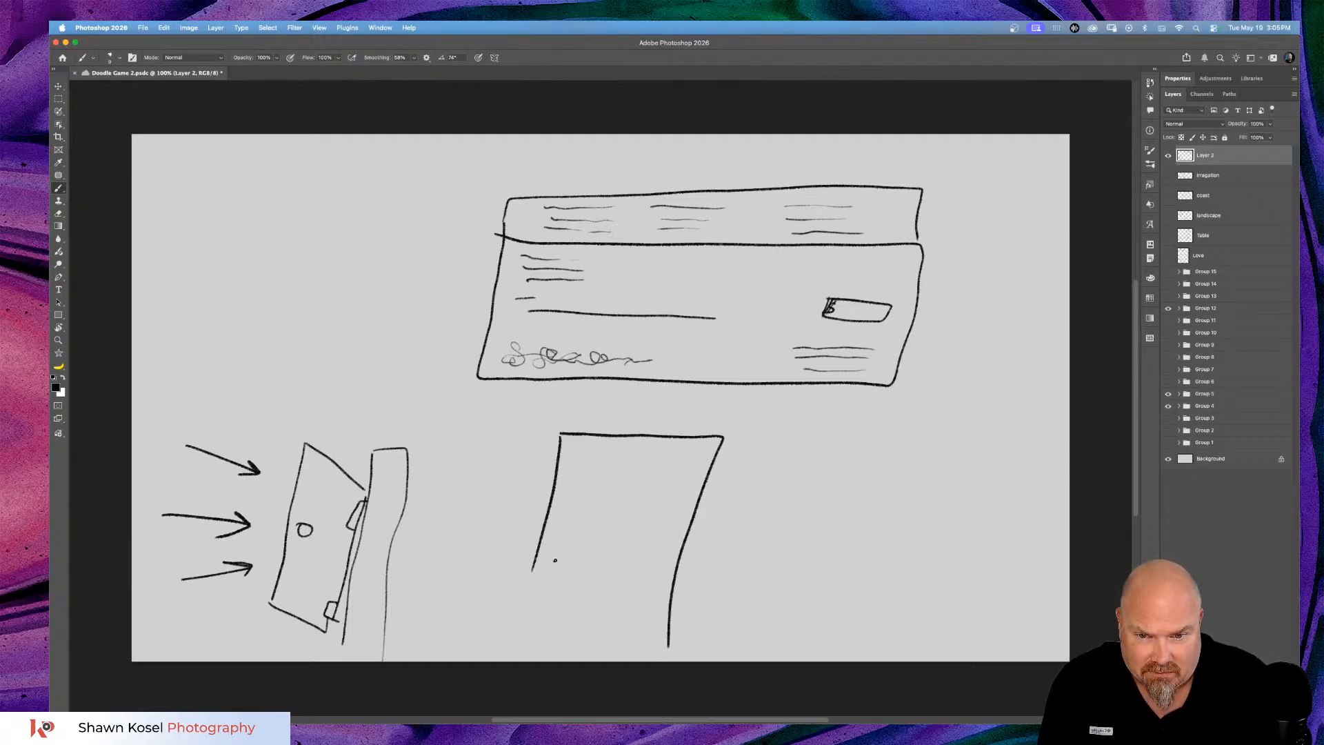
drag(531, 569, 524, 632)
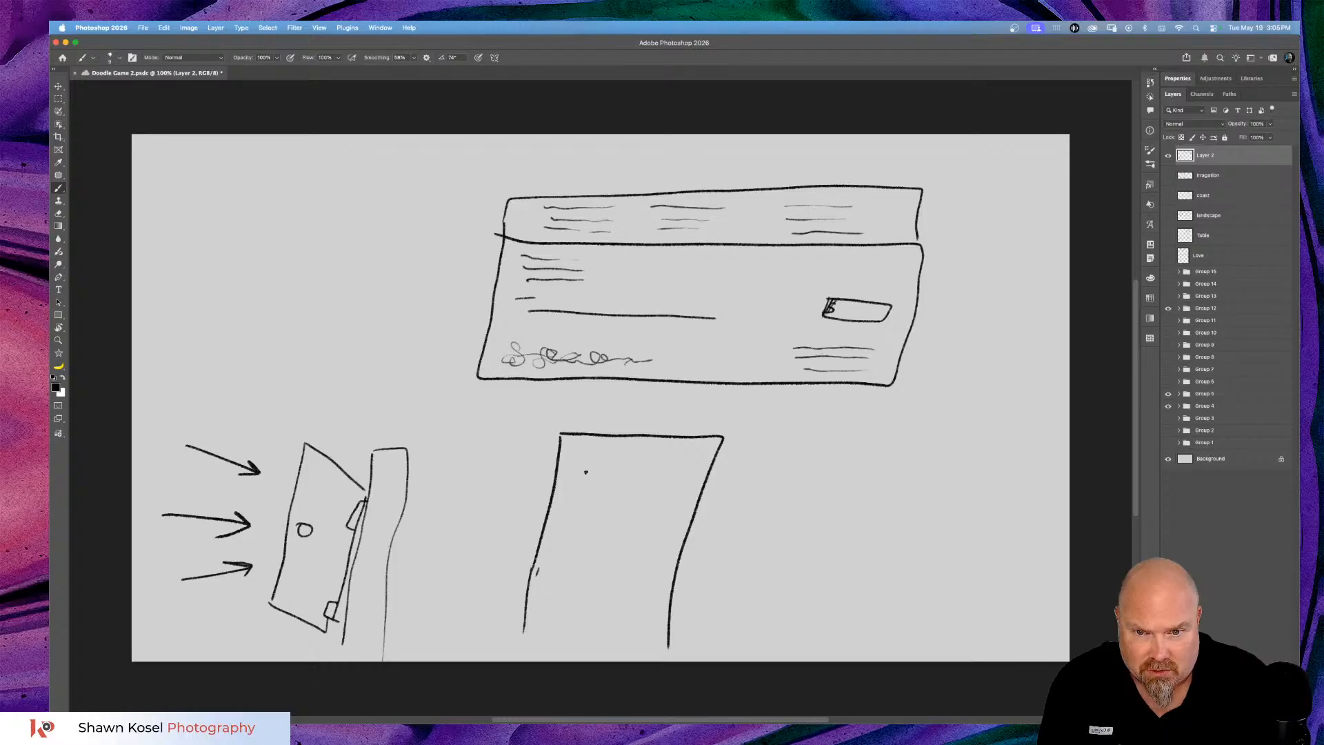
Write an underlined "10w40" with slashed zeros at the head of the sheet and draw a large percent sign below it.
mouse_move(585, 449)
mouse_down()
mouse_move(597, 473)
mouse_move(596, 445)
mouse_move(620, 474)
mouse_move(628, 460)
mouse_move(636, 475)
mouse_move(652, 457)
mouse_move(650, 475)
mouse_move(674, 465)
mouse_move(664, 458)
mouse_move(655, 487)
mouse_move(684, 455)
mouse_up()
click(621, 473)
click(675, 466)
drag(581, 472, 666, 484)
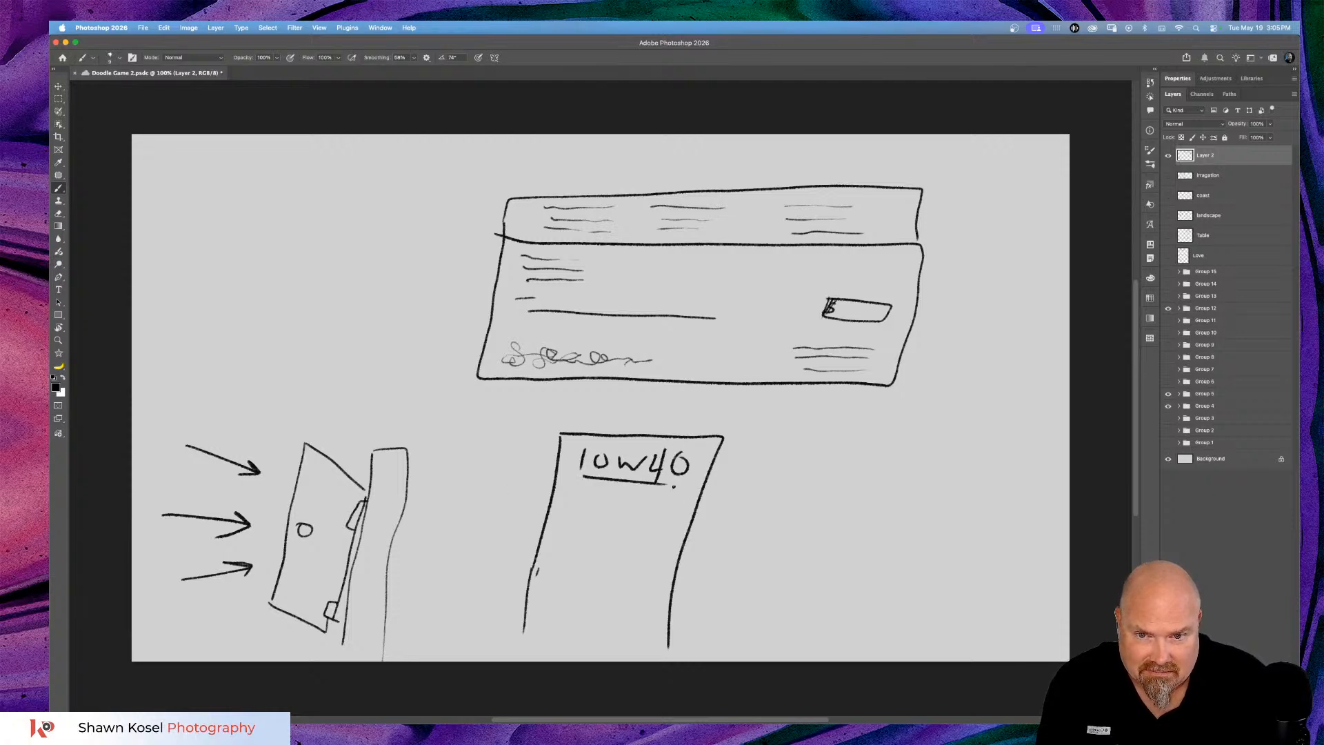
drag(597, 452, 580, 471)
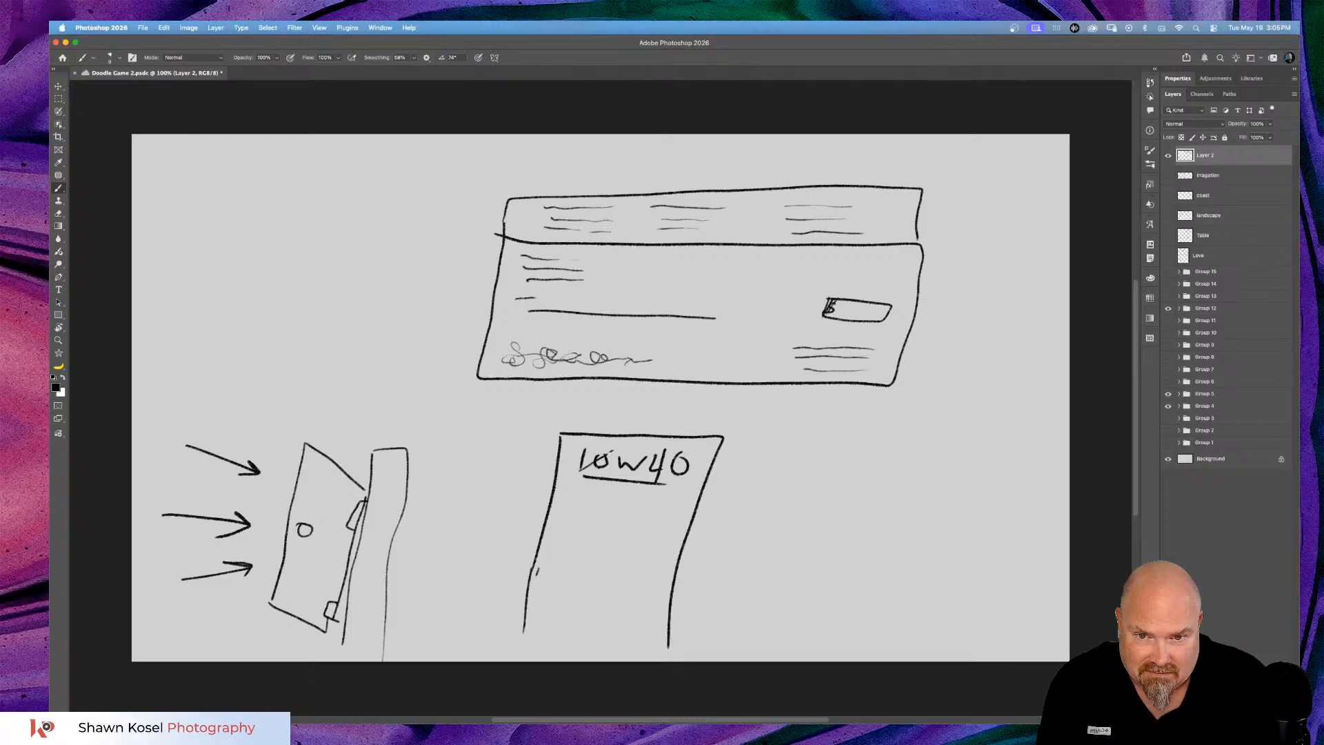
drag(693, 456, 679, 464)
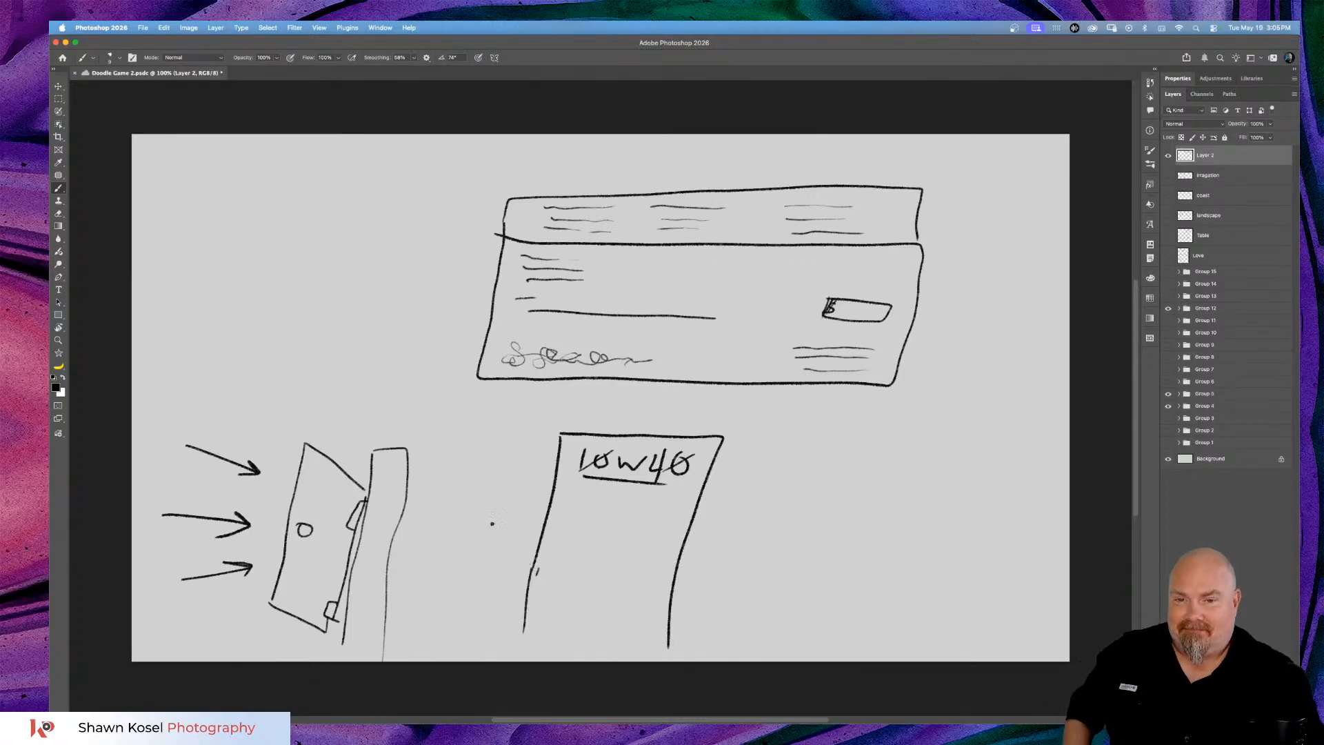
mouse_move(583, 497)
mouse_down()
mouse_move(557, 565)
mouse_move(609, 533)
mouse_up()
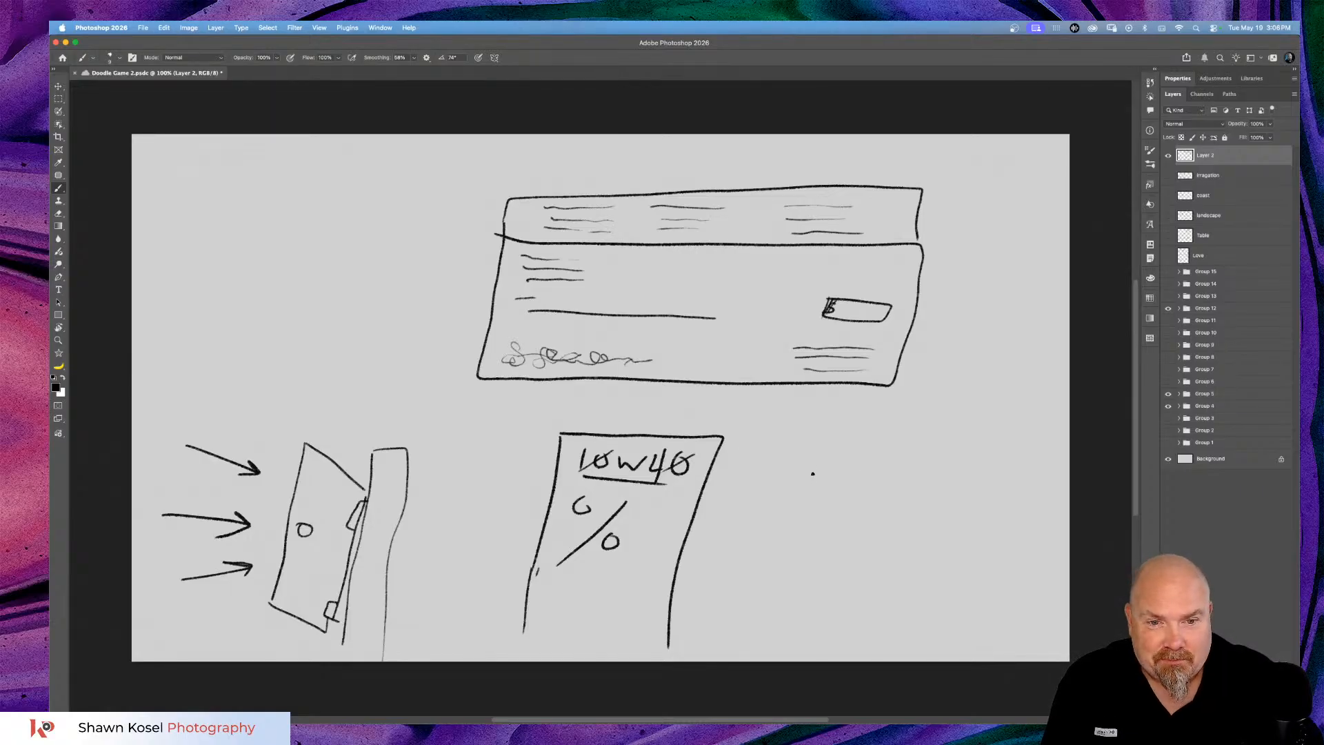
Write "10w40" in large characters on the empty canvas to the right of the sheet.
drag(814, 462, 813, 520)
mouse_move(839, 464)
mouse_down()
mouse_move(858, 505)
mouse_move(843, 467)
mouse_move(916, 484)
mouse_up()
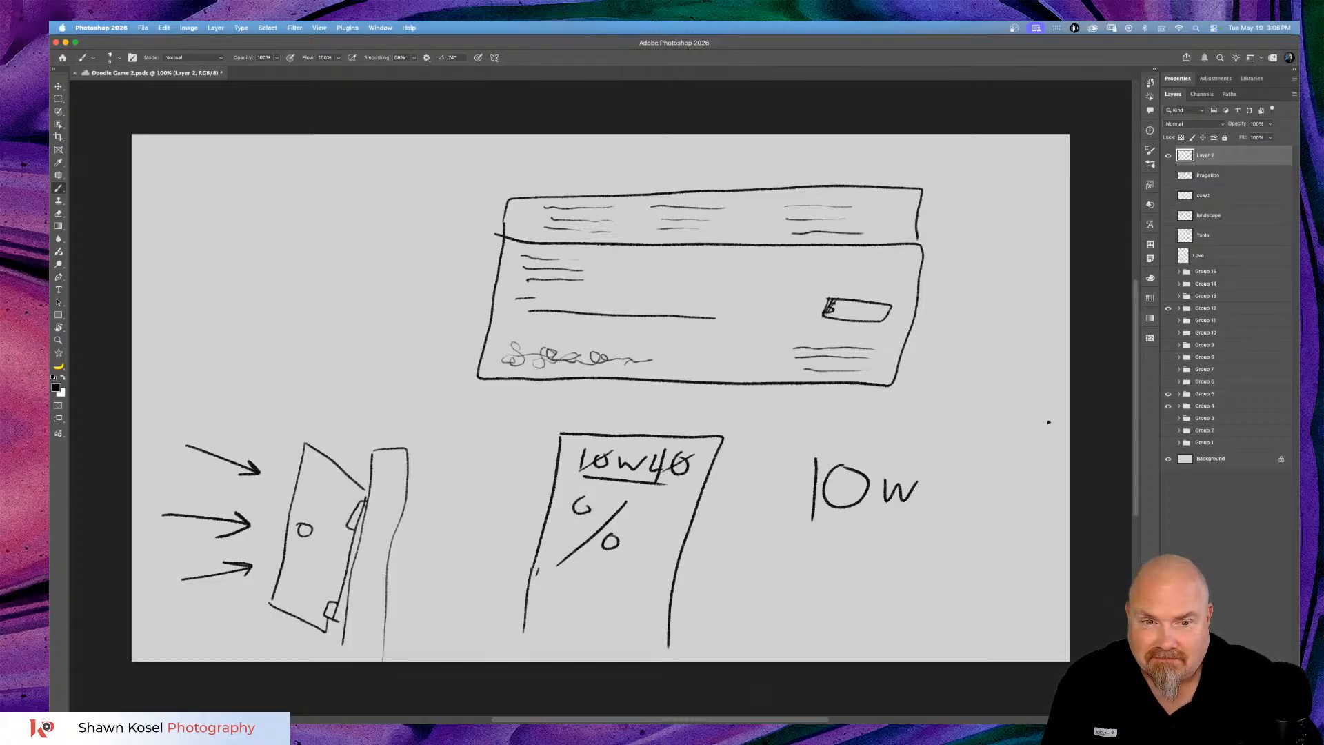
mouse_move(950, 456)
mouse_down()
mouse_move(944, 486)
mouse_move(986, 483)
mouse_move(982, 508)
mouse_up()
mouse_move(1021, 455)
mouse_down()
mouse_move(994, 490)
mouse_move(1022, 456)
mouse_up()
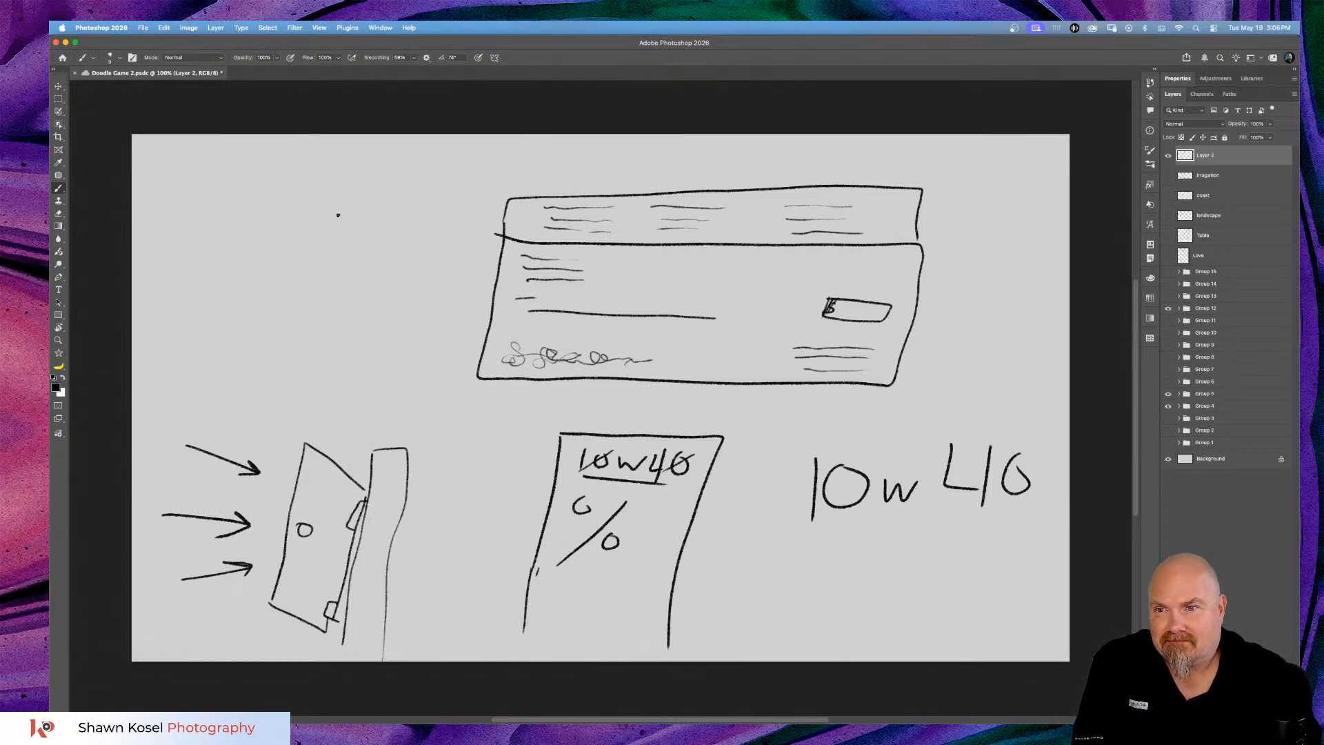
Draw an open-book shape of two pages joined at a central spine in the canvas's upper-left area.
drag(257, 261, 269, 313)
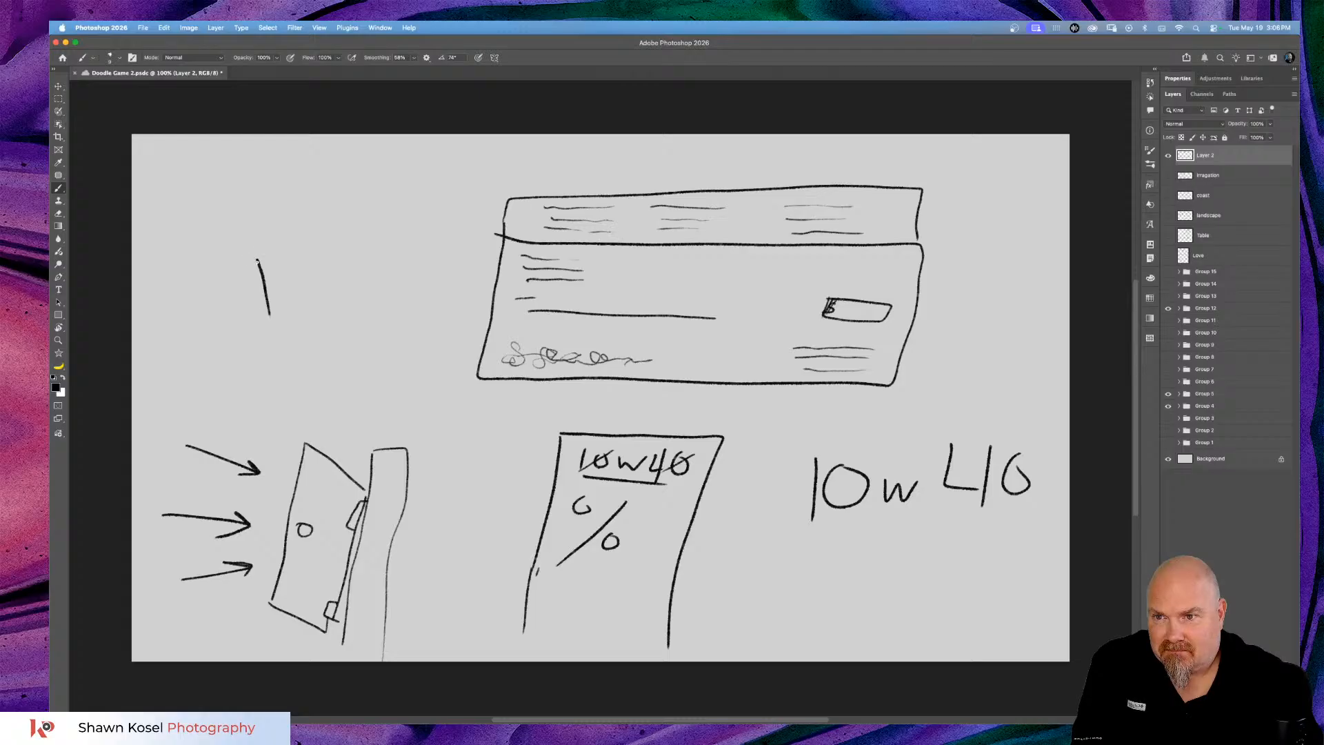
mouse_move(256, 259)
mouse_down()
mouse_move(321, 214)
mouse_move(303, 227)
mouse_move(346, 282)
mouse_move(269, 320)
mouse_up()
drag(255, 260, 193, 243)
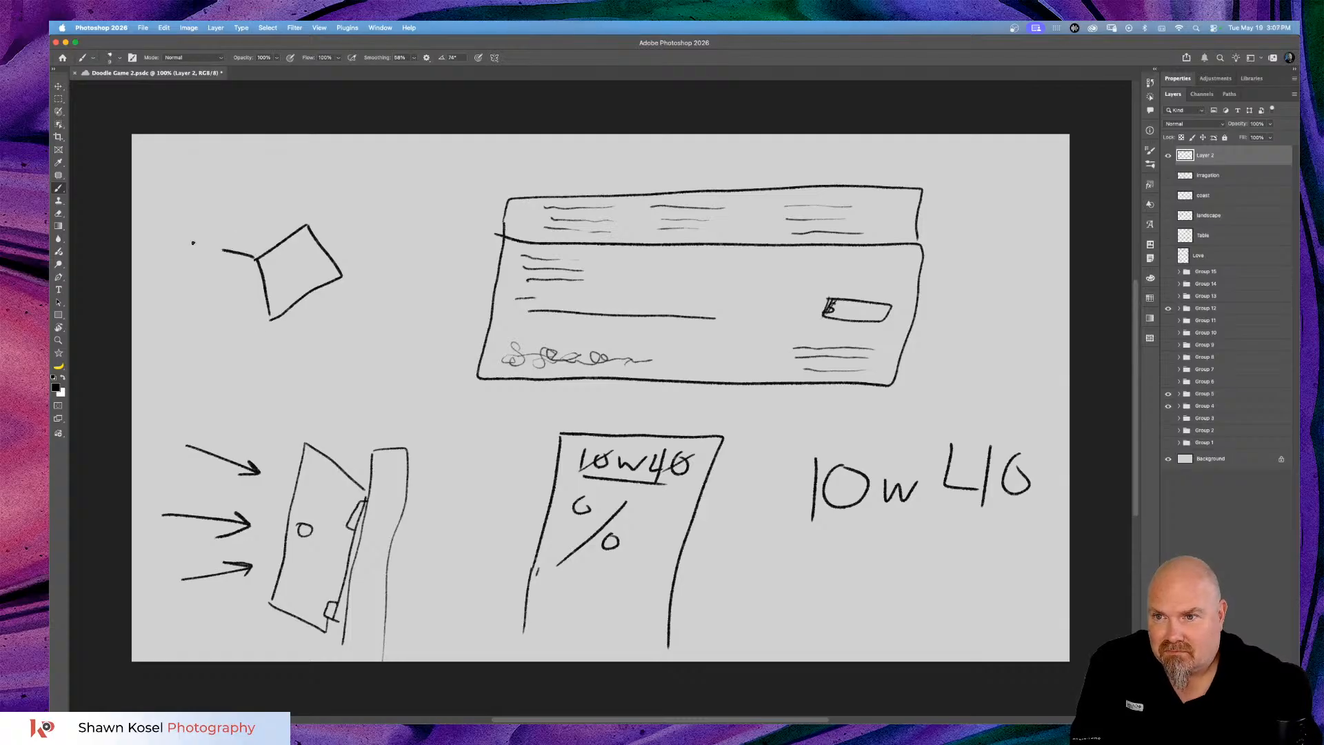
drag(260, 313, 227, 305)
drag(214, 247, 219, 295)
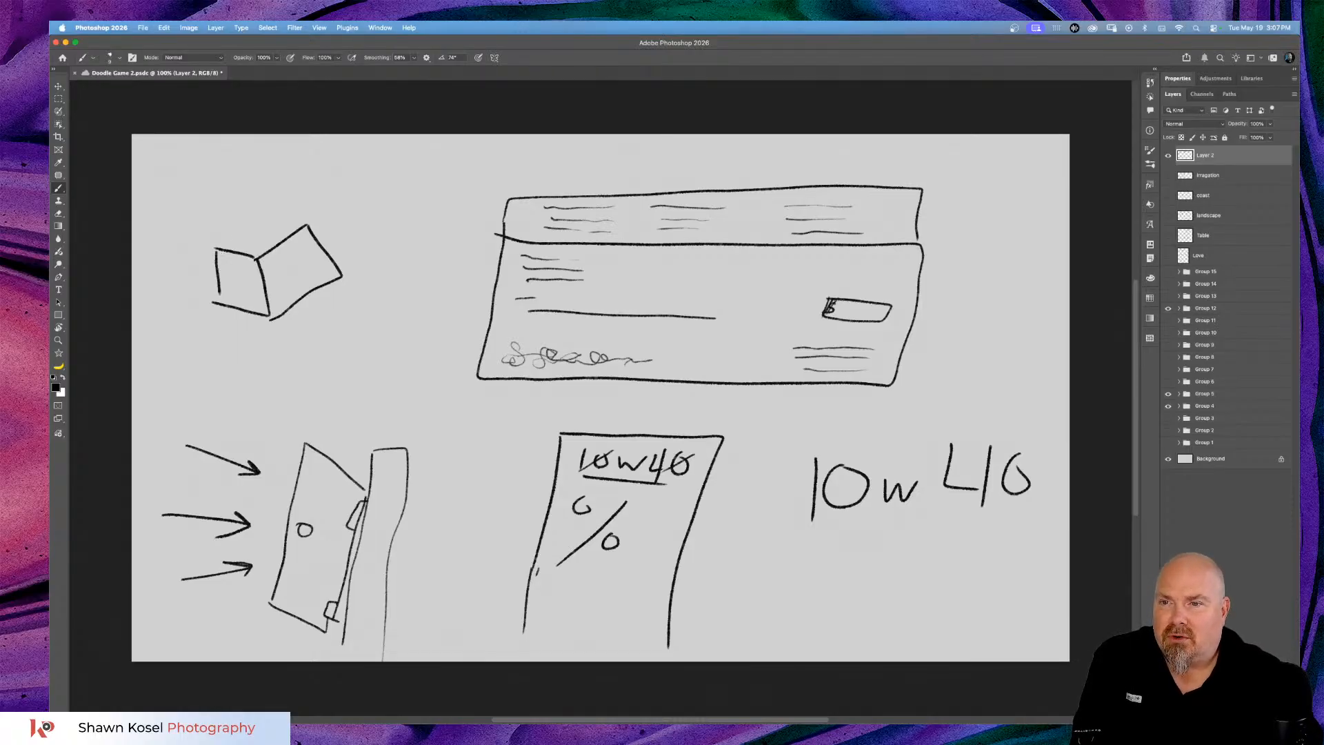
Complete the upper-left shape as a box with a curved arrow pointing into it, and write the guessing player's underlined name below.
mouse_move(218, 242)
mouse_down()
mouse_move(267, 195)
mouse_move(266, 216)
mouse_move(316, 234)
mouse_up()
mouse_move(277, 165)
mouse_down()
mouse_move(247, 194)
mouse_move(259, 232)
mouse_up()
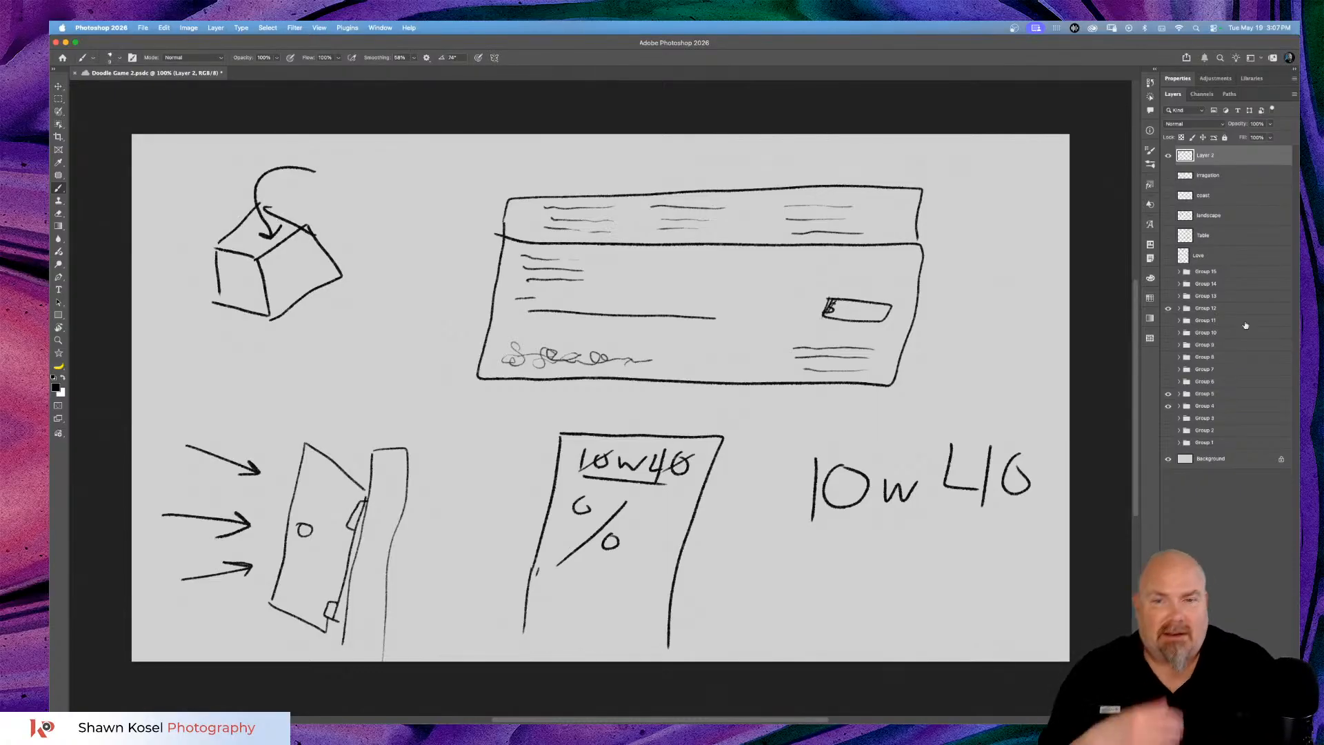
mouse_move(289, 348)
mouse_down()
mouse_move(320, 396)
mouse_move(313, 368)
mouse_move(355, 359)
mouse_move(308, 393)
mouse_move(366, 332)
mouse_move(413, 325)
mouse_up()
drag(326, 417, 424, 360)
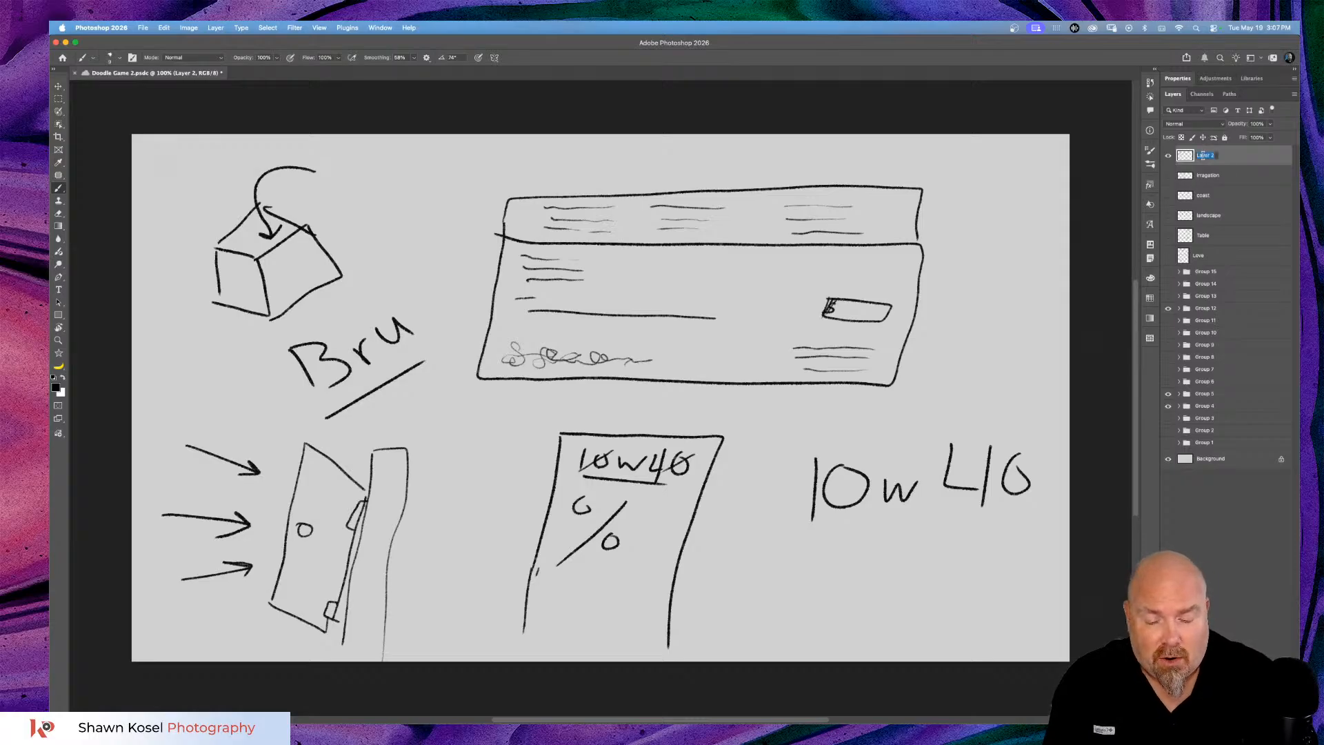
Rename the finished doodle's layer as Income and hide it.
text(C)
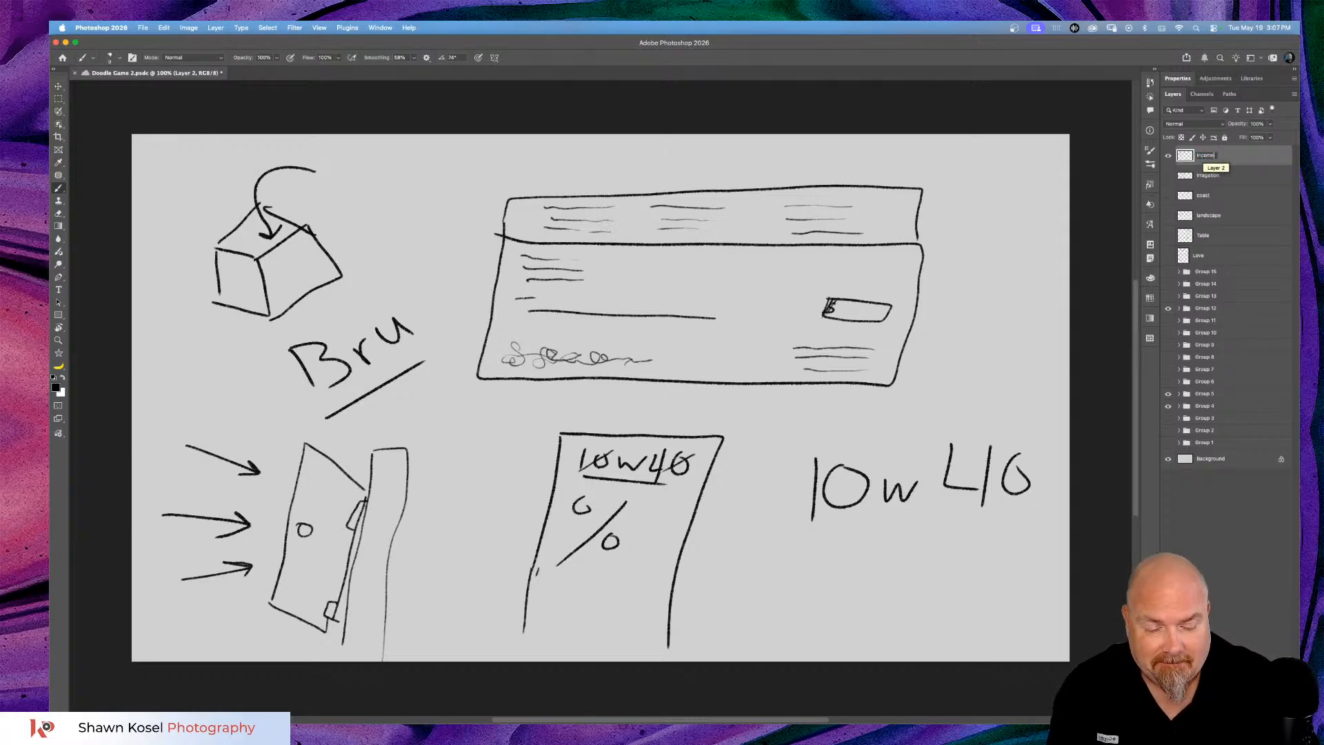
text(ncome)
key(Return)
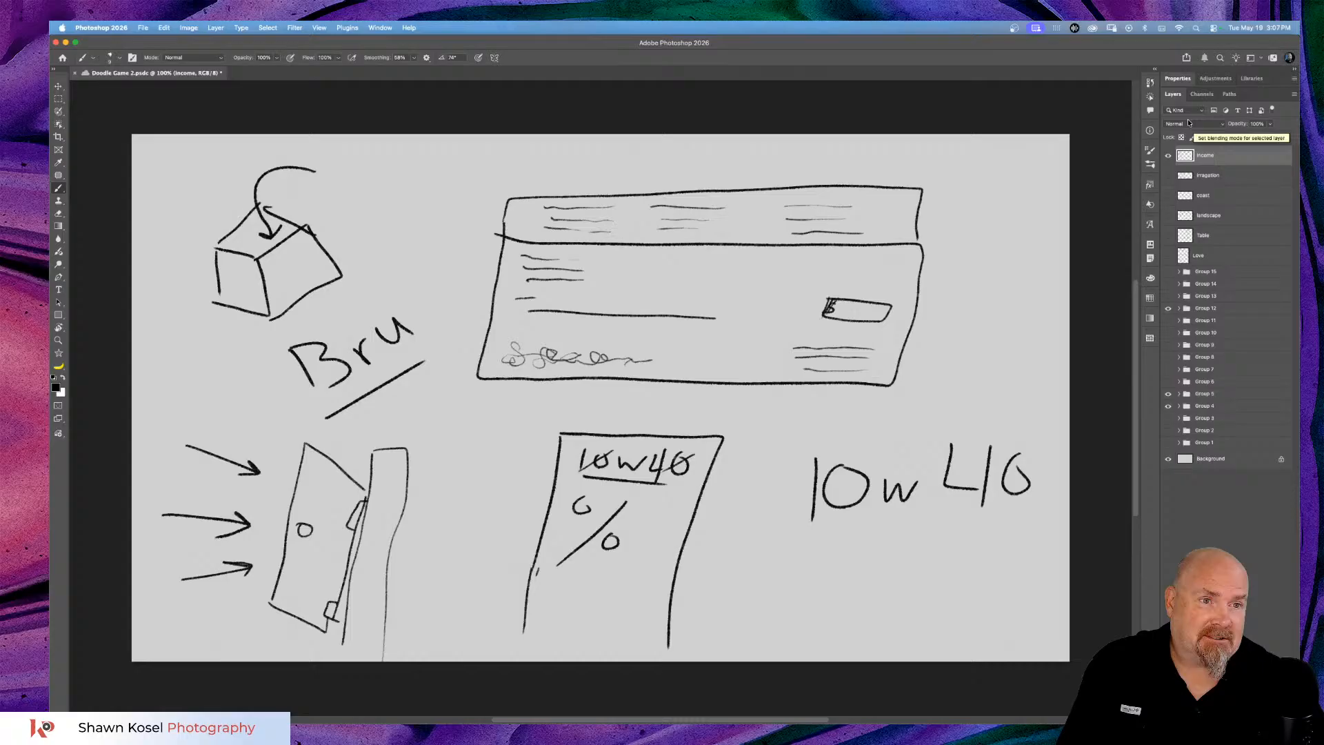
click(1168, 155)
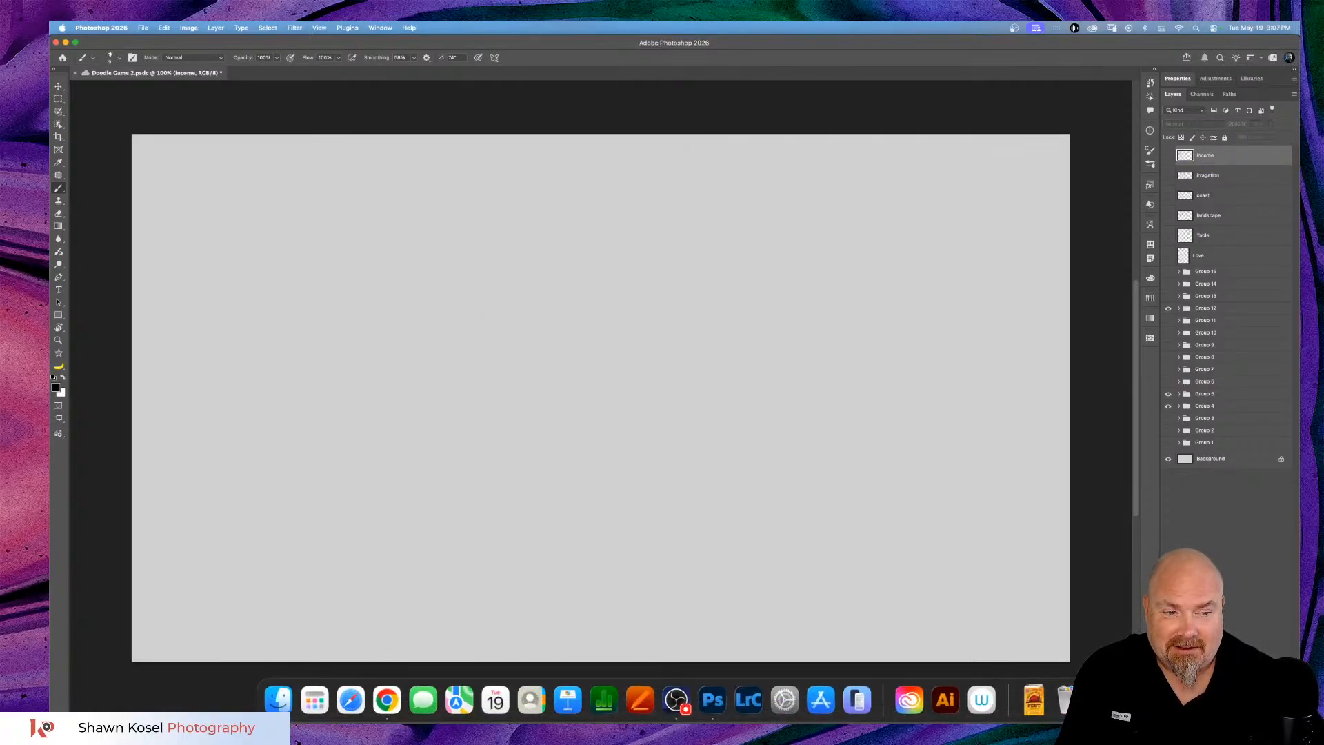
On a new layer, draw a tall side-view figure with a bulging back, curved hem and ankle mid-canvas, and save the document.
key(alt+shift+super+n)
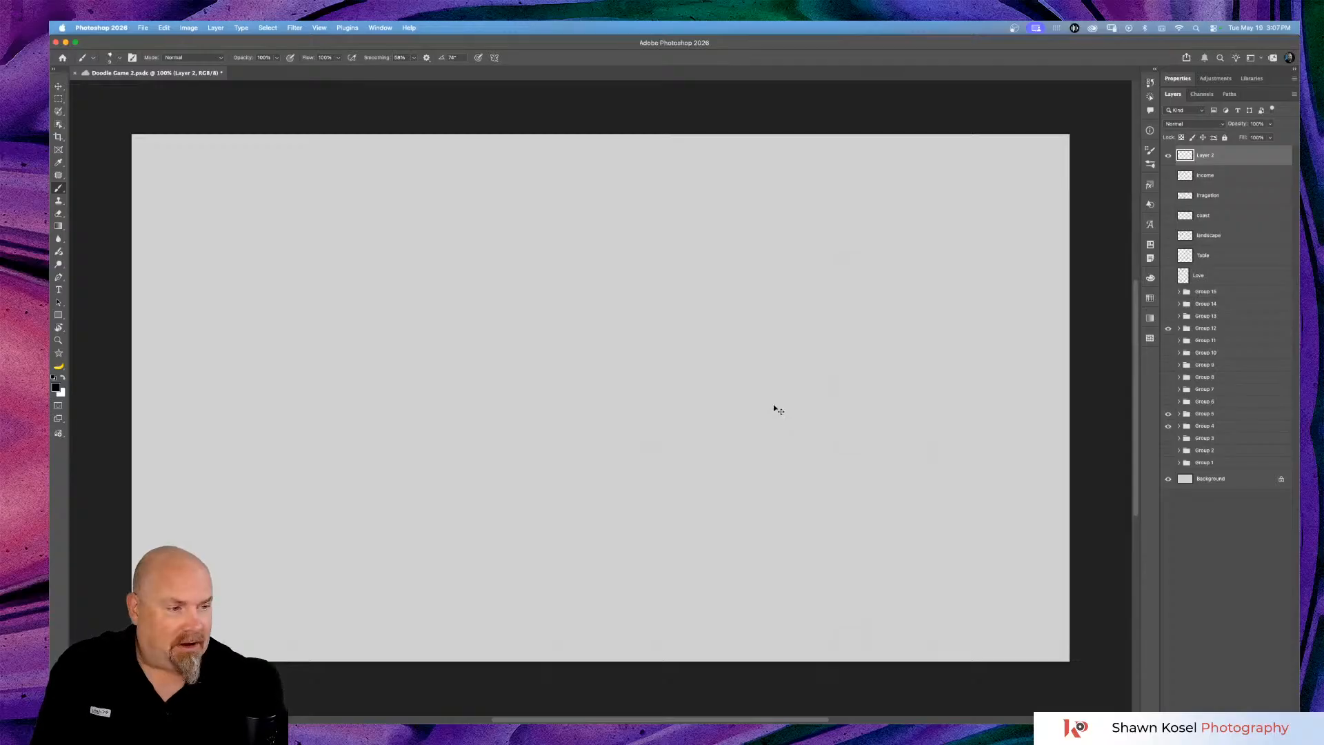
key(super+Tab)
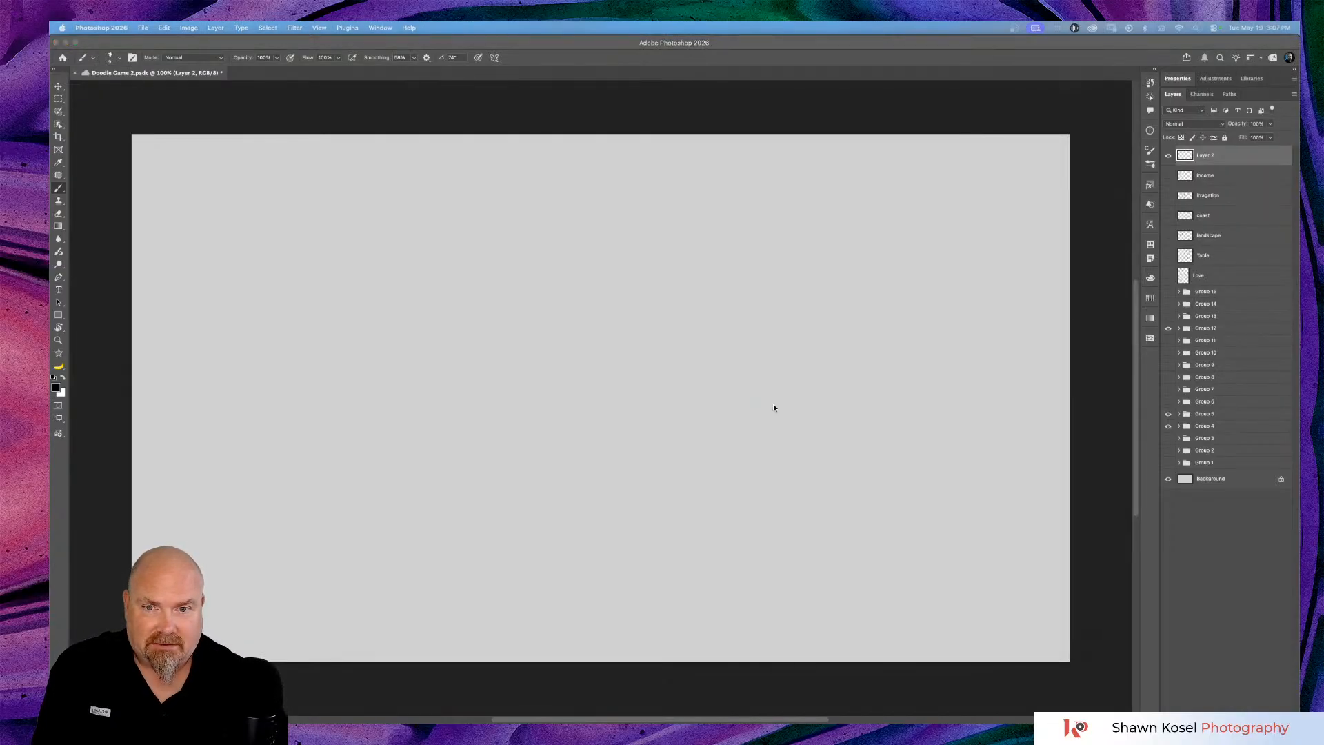
key(super+Tab)
key(Tab)
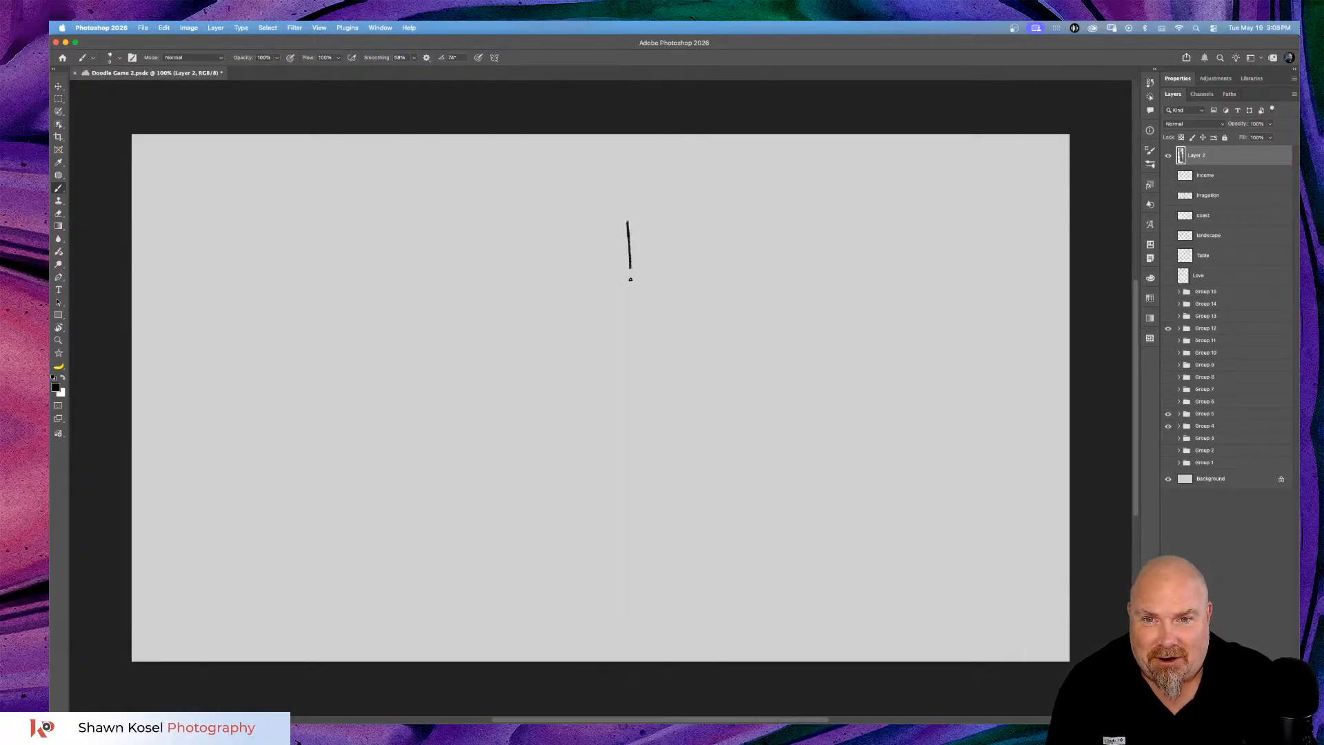
mouse_move(593, 320)
mouse_down()
mouse_move(584, 378)
mouse_move(630, 401)
mouse_move(626, 575)
mouse_up()
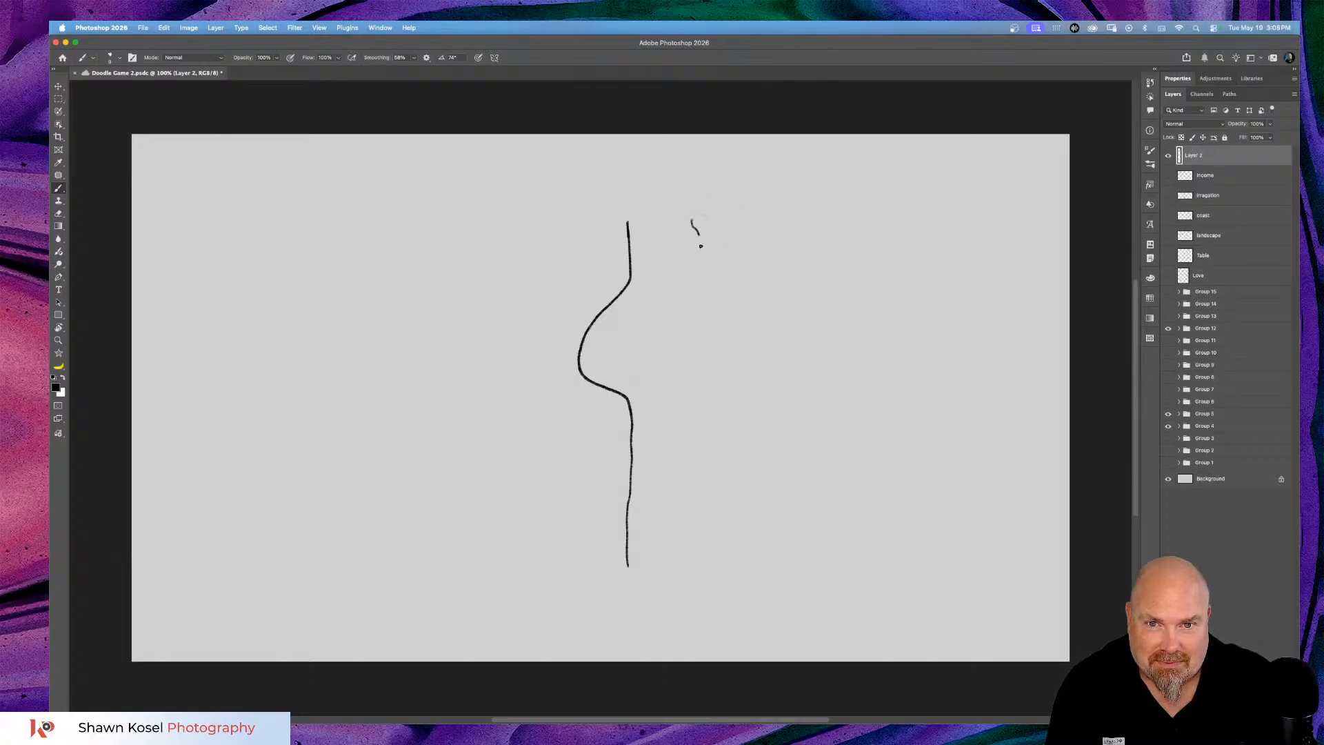
drag(704, 292, 696, 337)
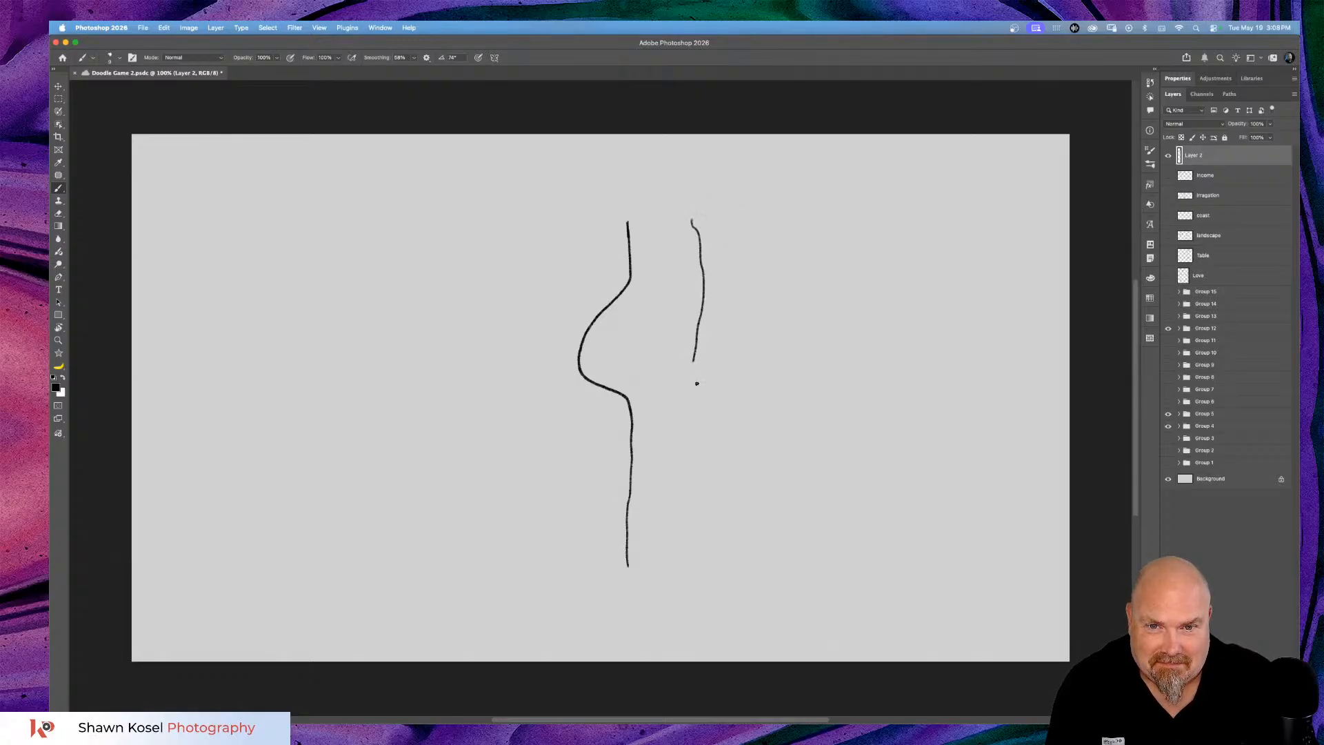
drag(697, 383, 726, 585)
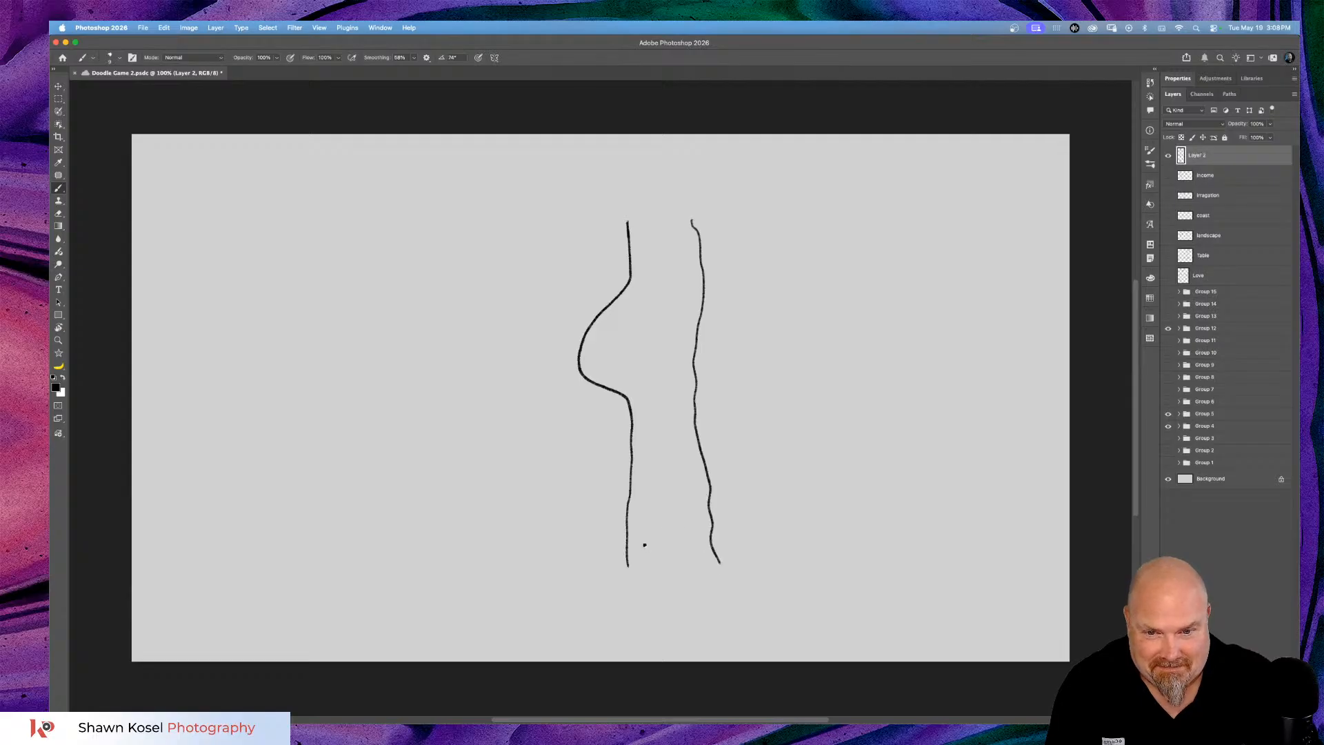
drag(629, 570, 719, 561)
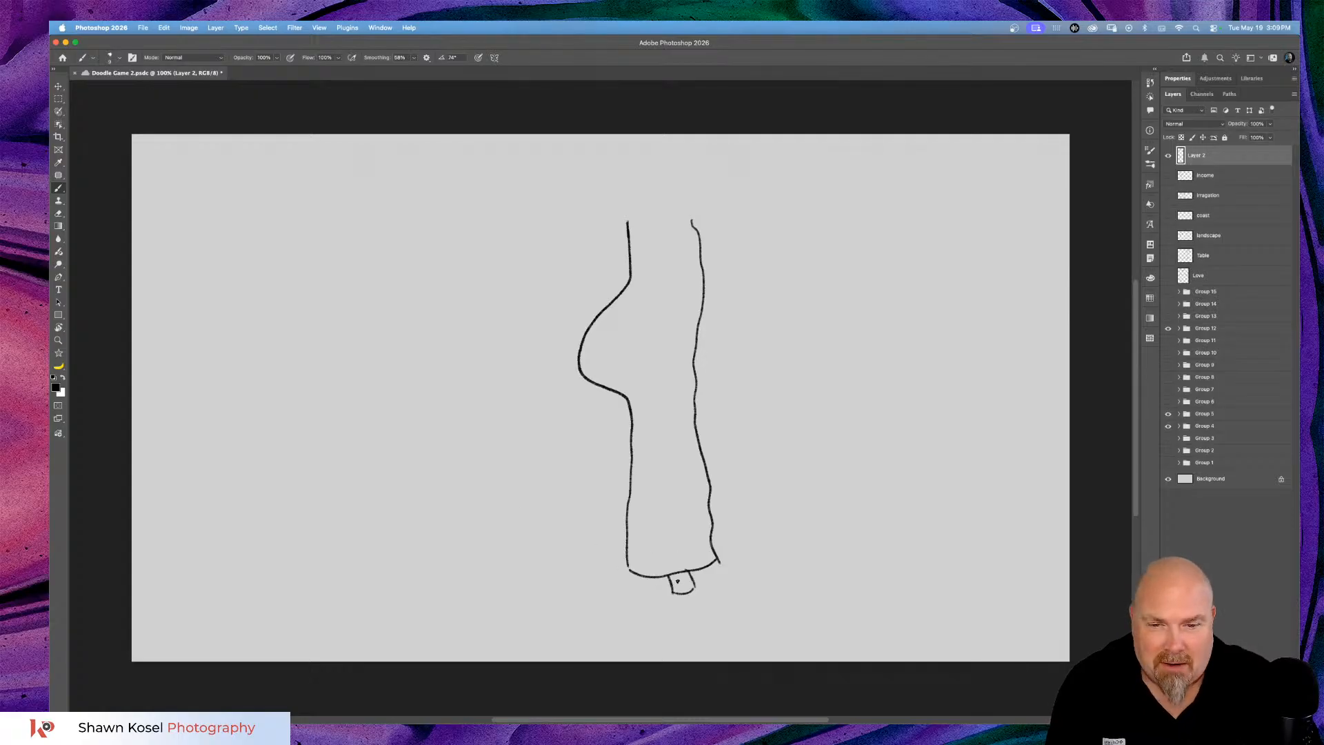
key(super+s)
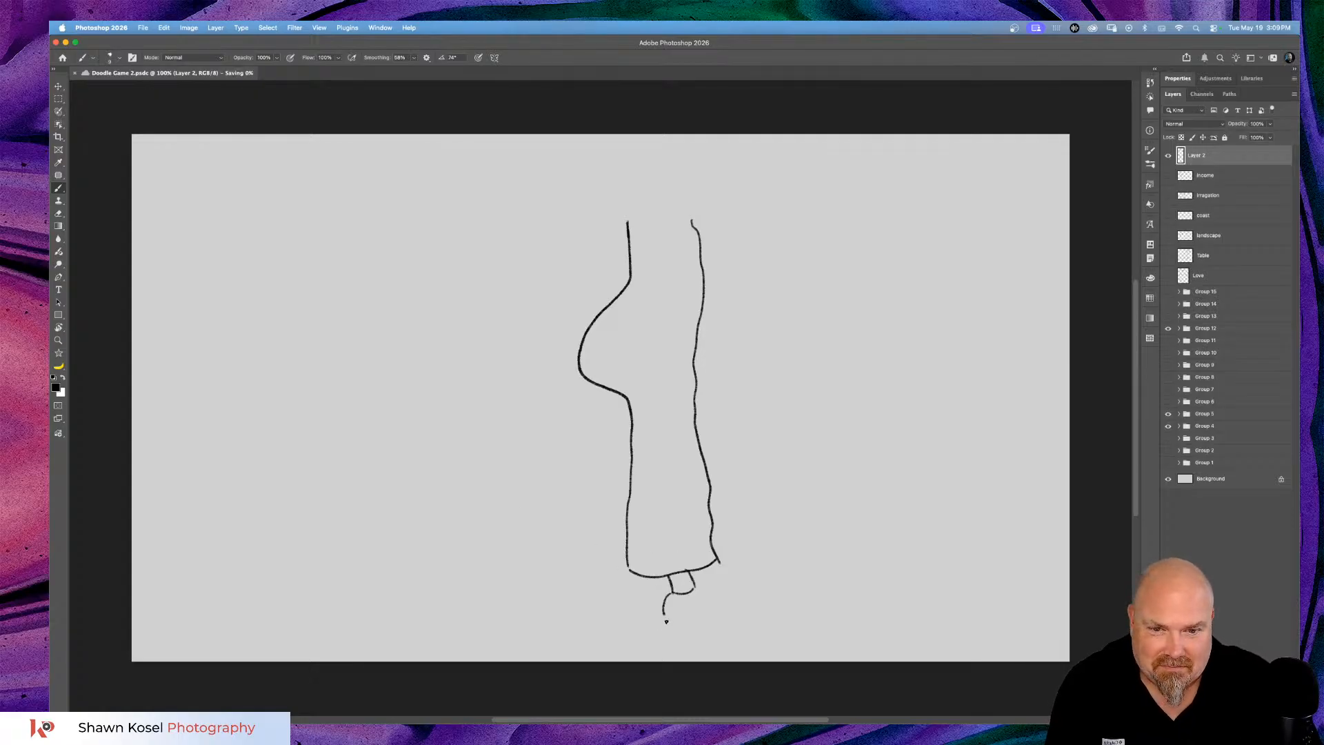
Draw a laced shoe under the figure's ankle and an arrow pointing down at the bulge.
drag(691, 617, 745, 617)
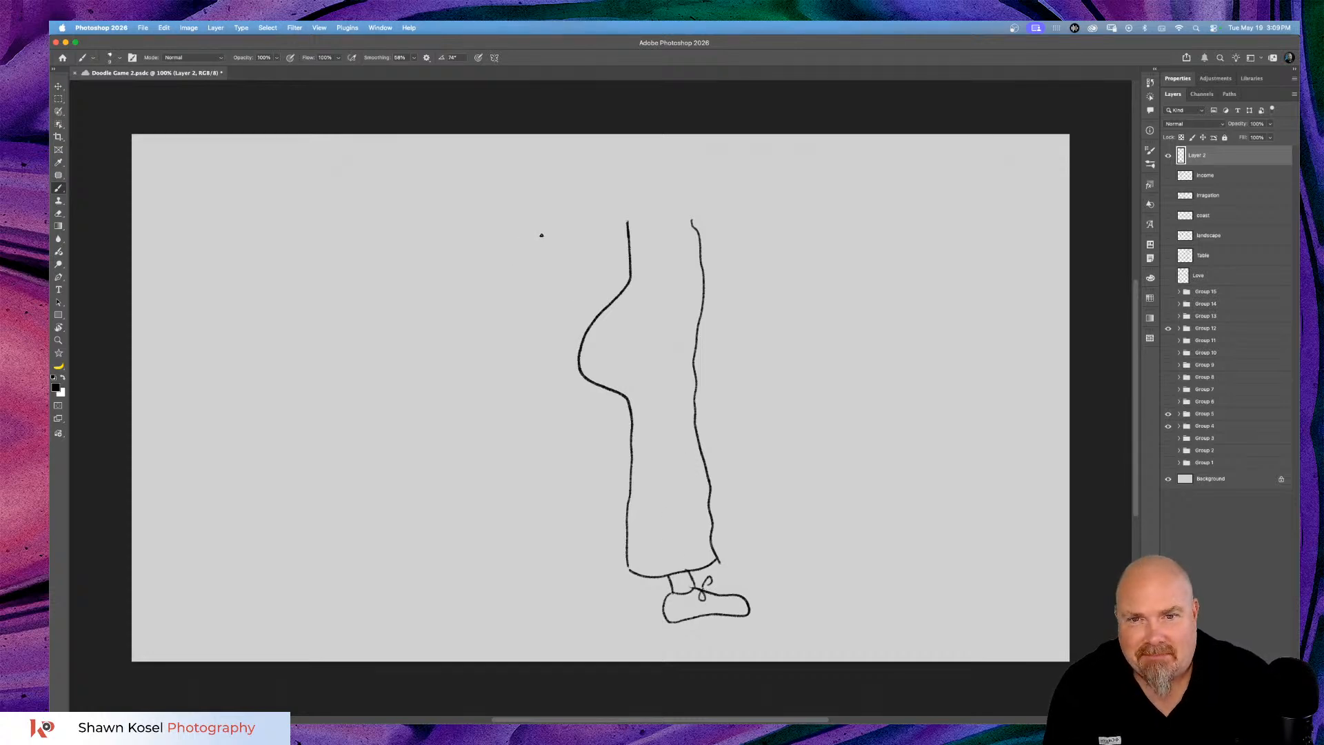
drag(541, 235, 581, 289)
mouse_move(560, 284)
mouse_down()
mouse_move(587, 293)
mouse_move(593, 276)
mouse_up()
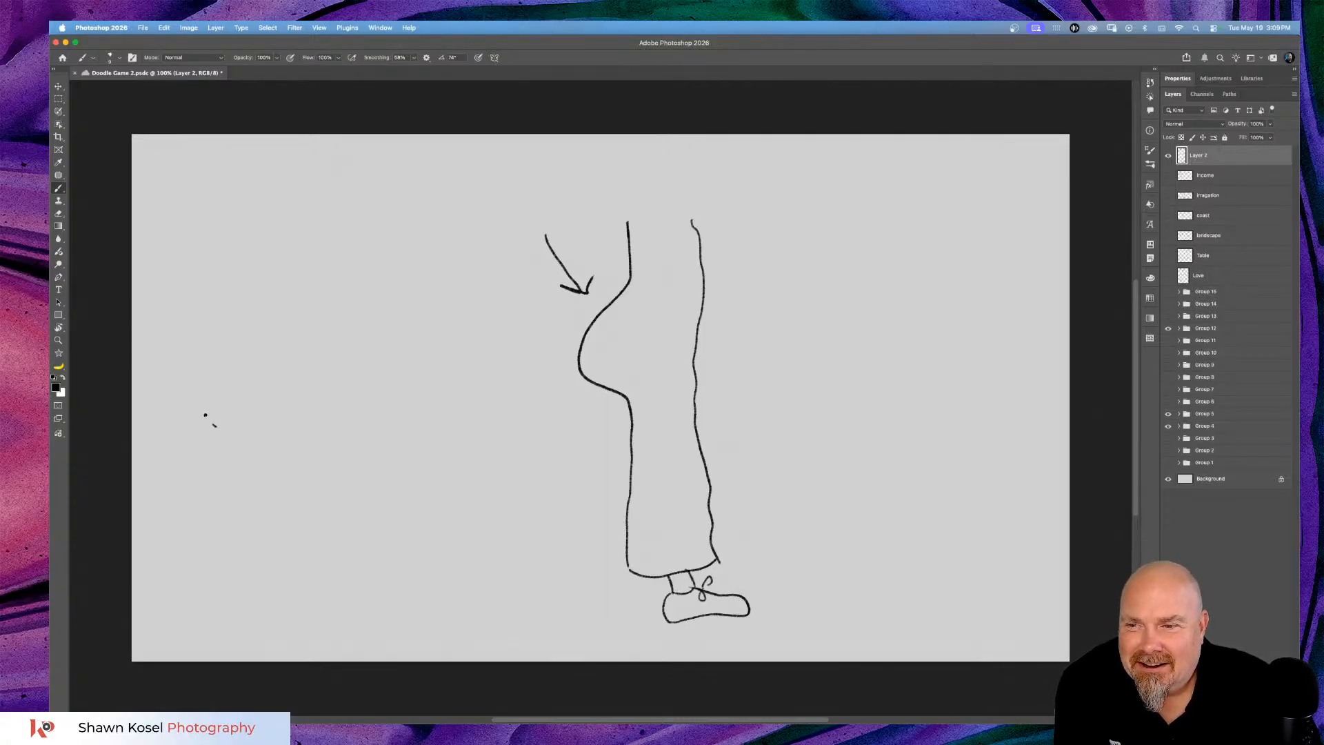
Draw a side-view car with two wheels, a raised trunk lid, windows and a door line to the left of the figure.
mouse_move(204, 414)
mouse_down()
mouse_move(291, 404)
mouse_move(315, 378)
mouse_move(327, 393)
mouse_move(312, 387)
mouse_move(325, 374)
mouse_move(367, 372)
mouse_move(410, 381)
mouse_move(435, 405)
mouse_move(493, 408)
mouse_move(464, 430)
mouse_up()
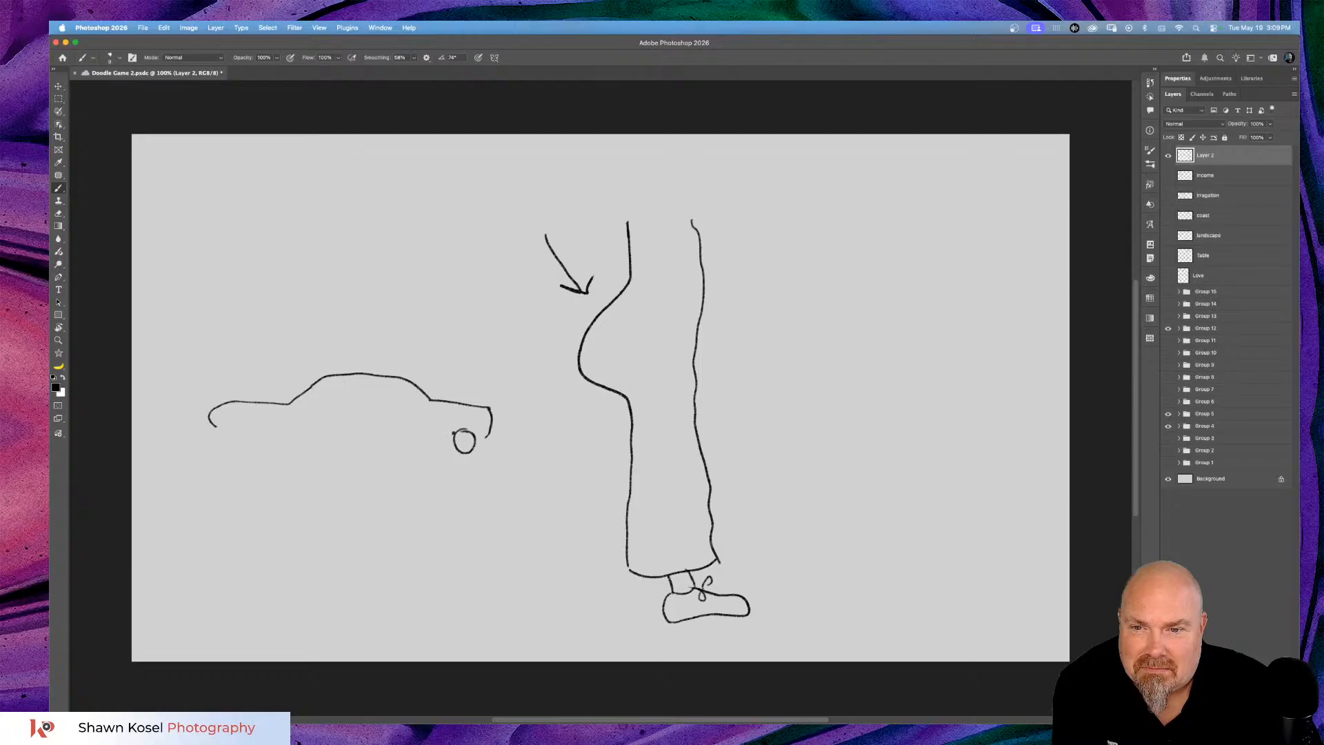
mouse_move(259, 434)
mouse_down()
mouse_move(246, 435)
mouse_move(265, 448)
mouse_move(246, 351)
mouse_up()
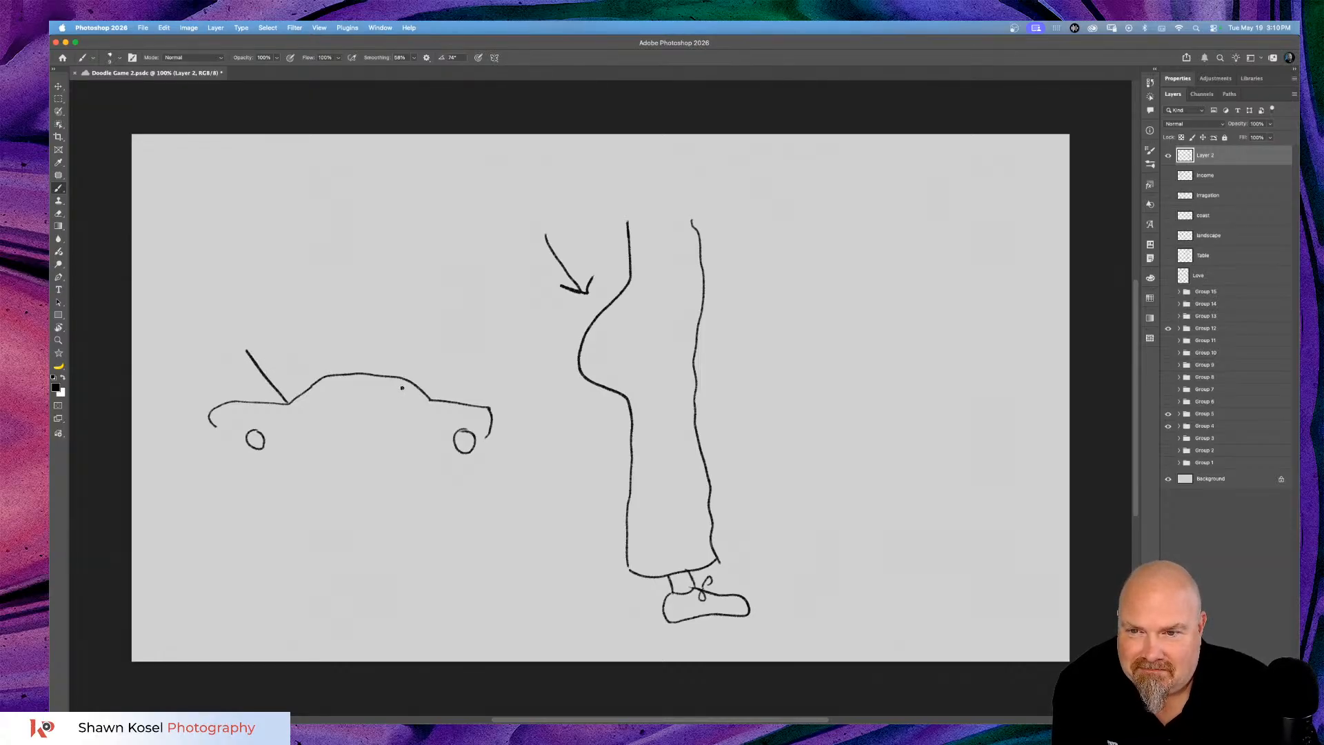
drag(416, 402, 383, 402)
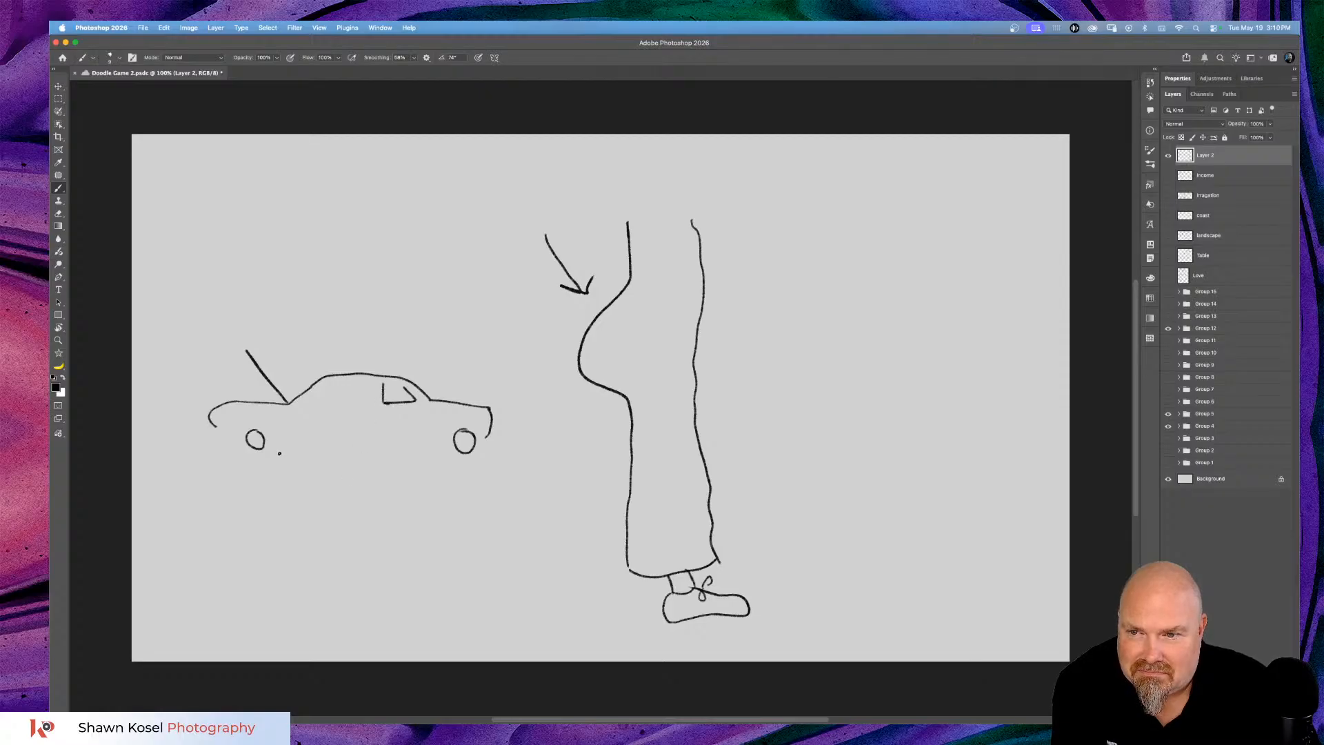
drag(288, 439, 447, 449)
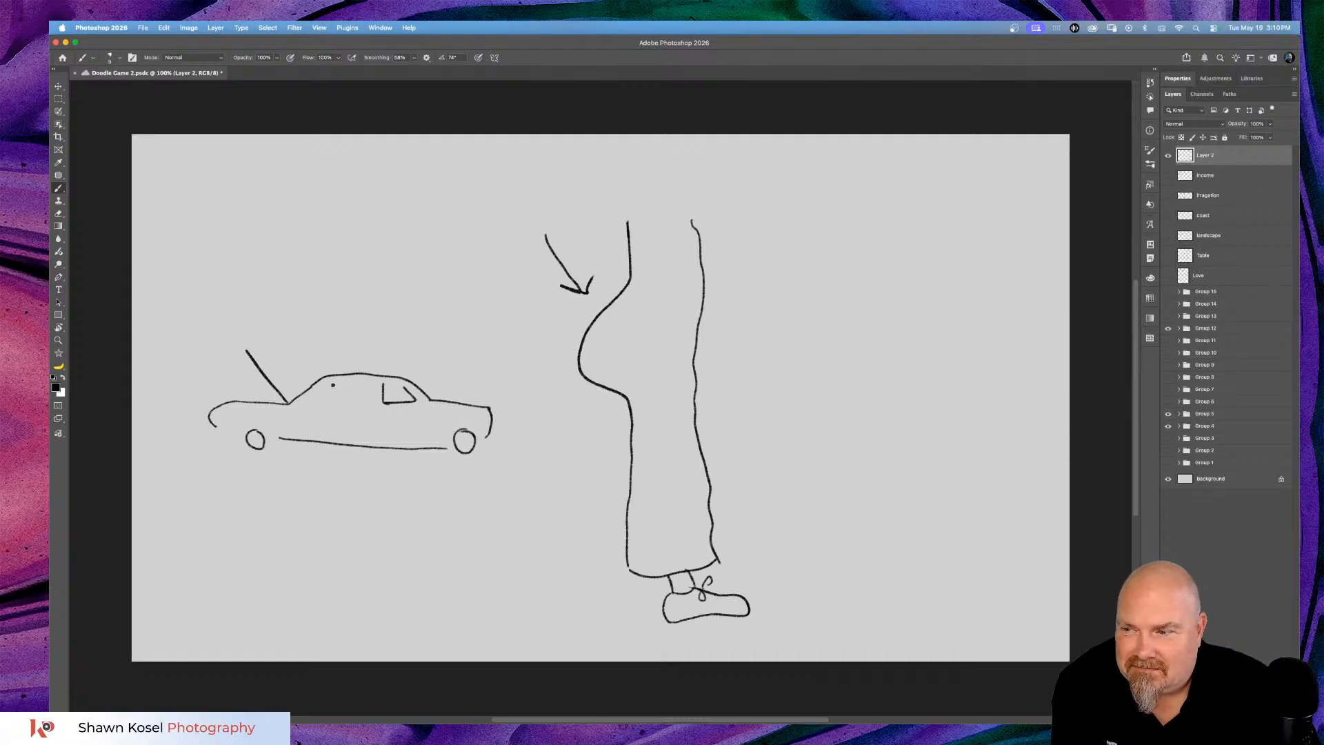
mouse_move(338, 387)
mouse_down()
mouse_move(336, 400)
mouse_move(369, 387)
mouse_move(349, 401)
mouse_move(375, 417)
mouse_move(371, 443)
mouse_up()
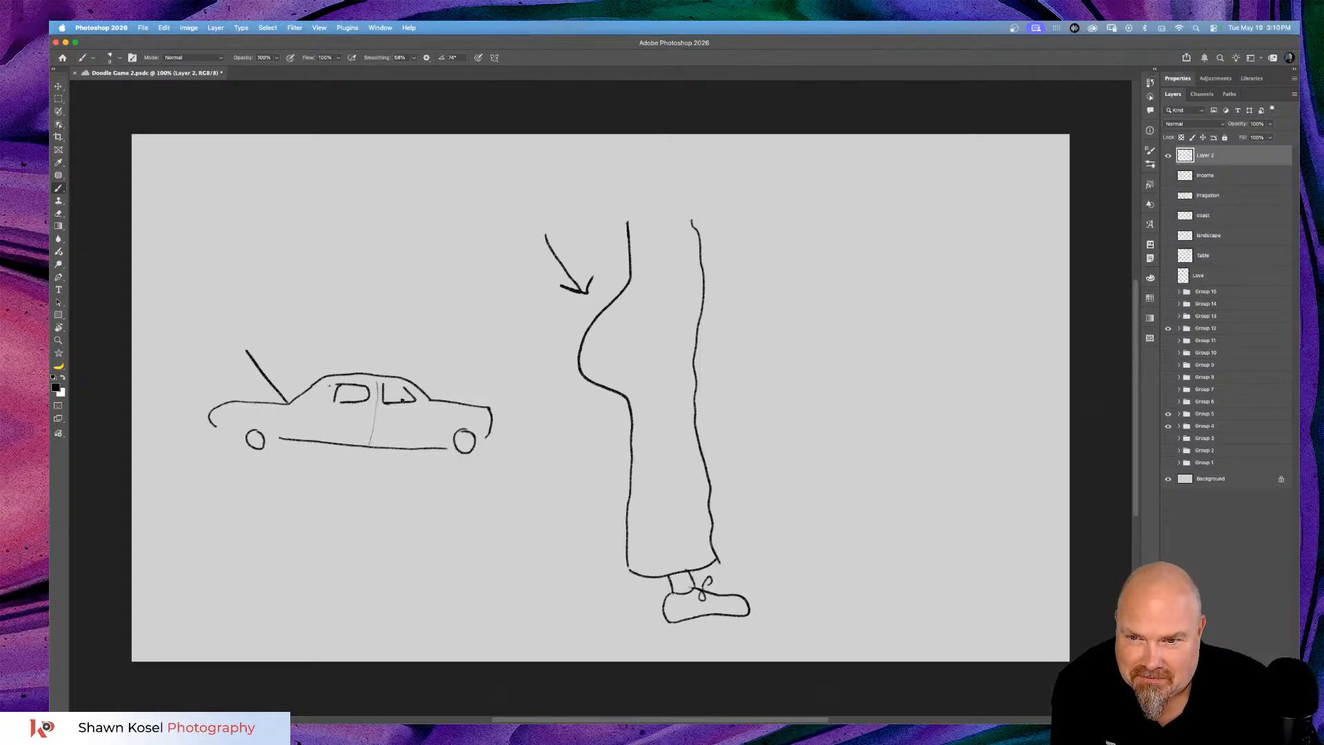
drag(394, 394, 404, 392)
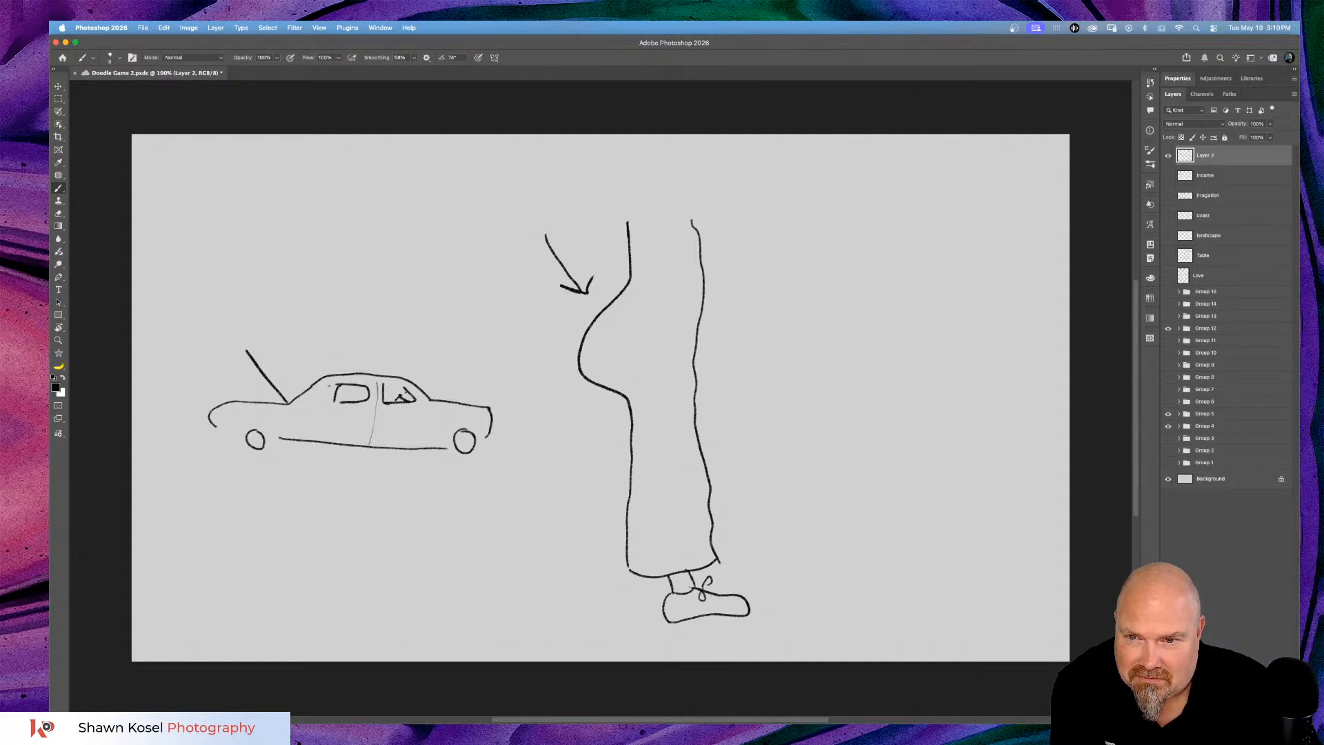
mouse_move(397, 386)
mouse_down()
mouse_move(304, 401)
mouse_move(327, 384)
mouse_up()
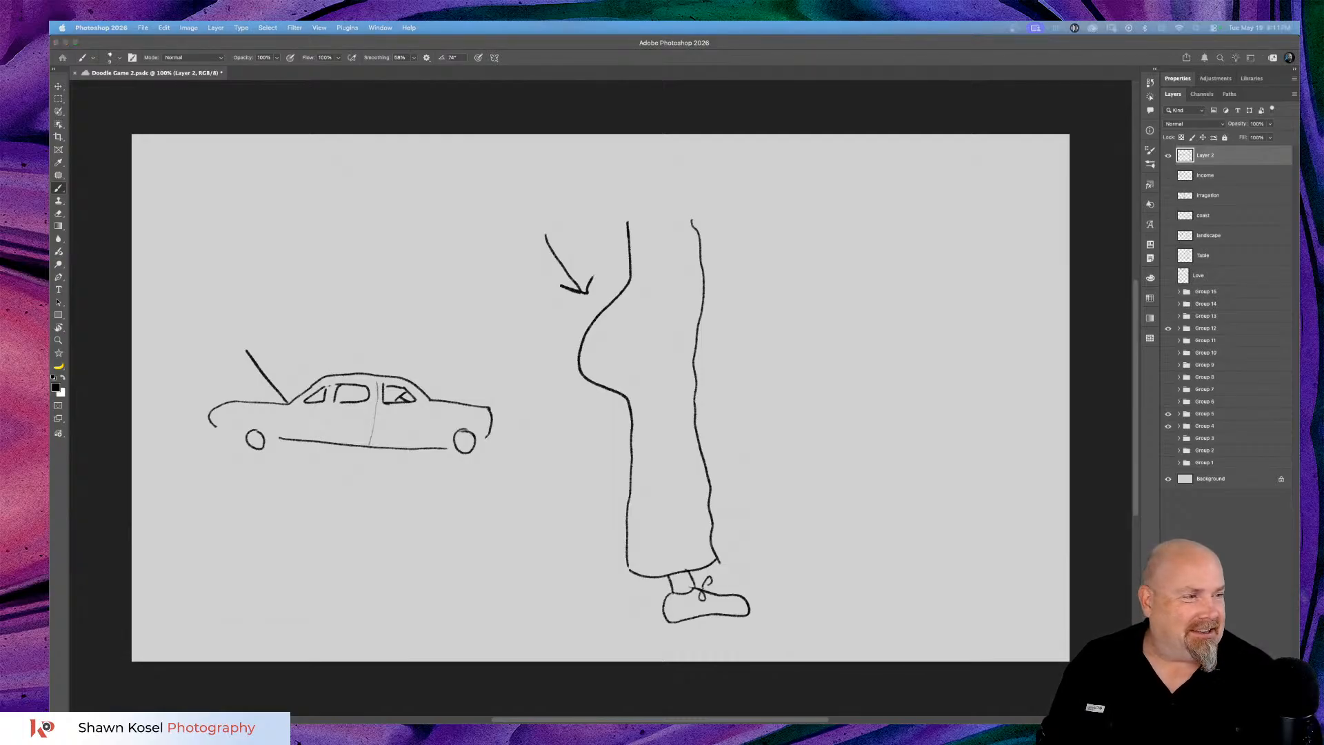
Apply Layer Cleanup to the entire document with only Rename layers enabled.
drag(1100, 286, 944, 249)
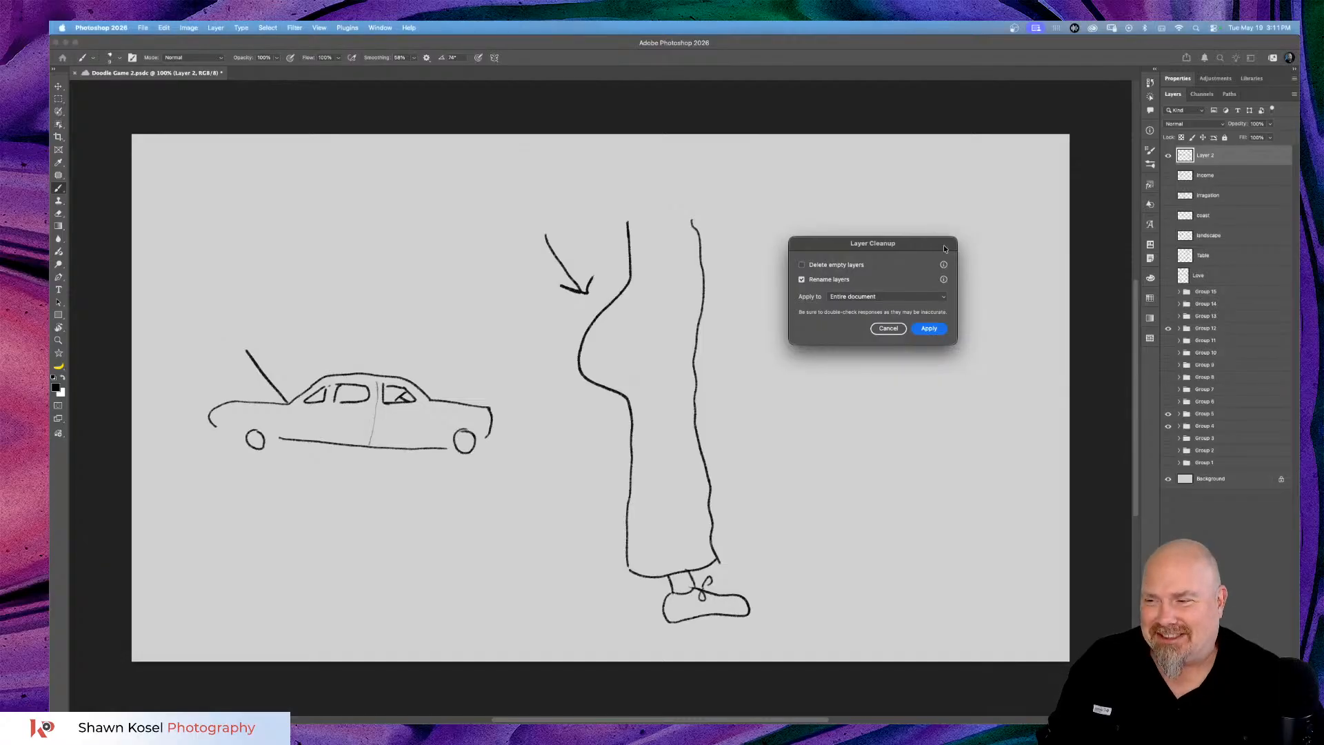
click(929, 329)
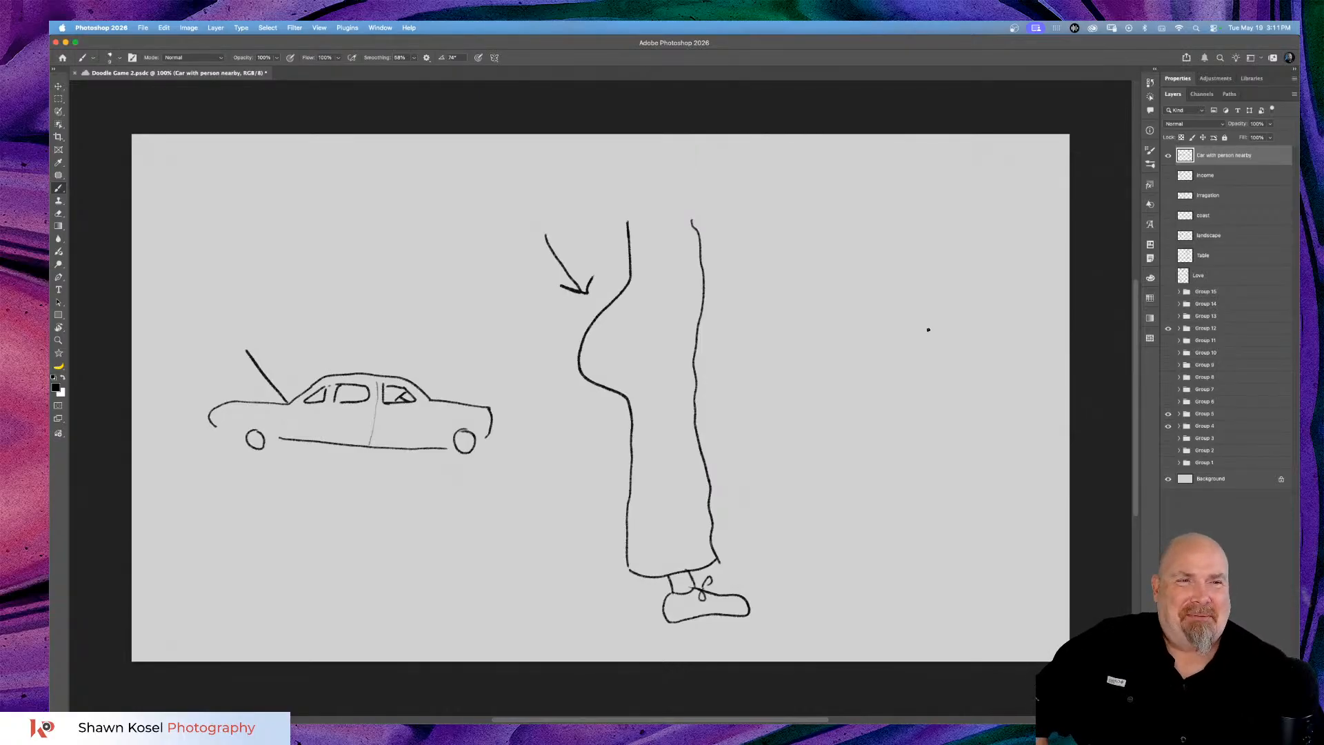
Rename the car-and-figure doodle's layer as Junk in the trunk.
double_click(1235, 154)
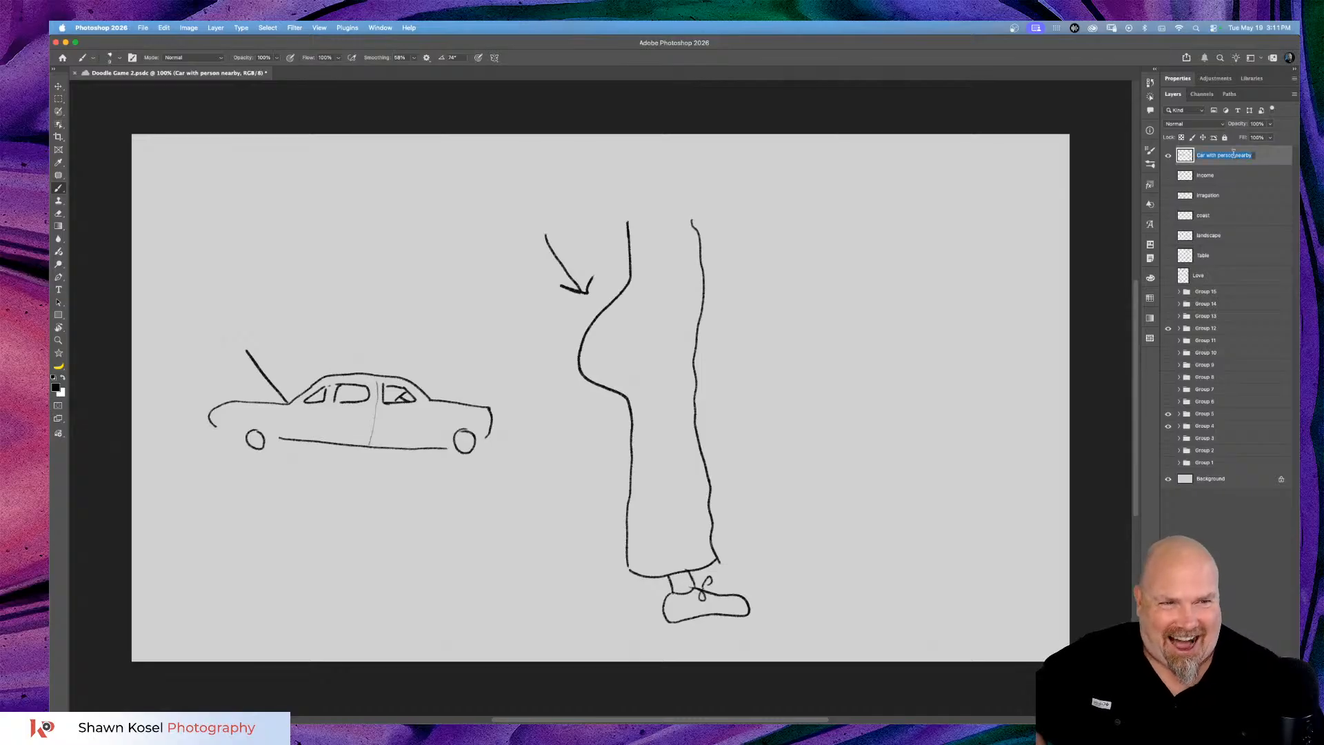
text(Junk)
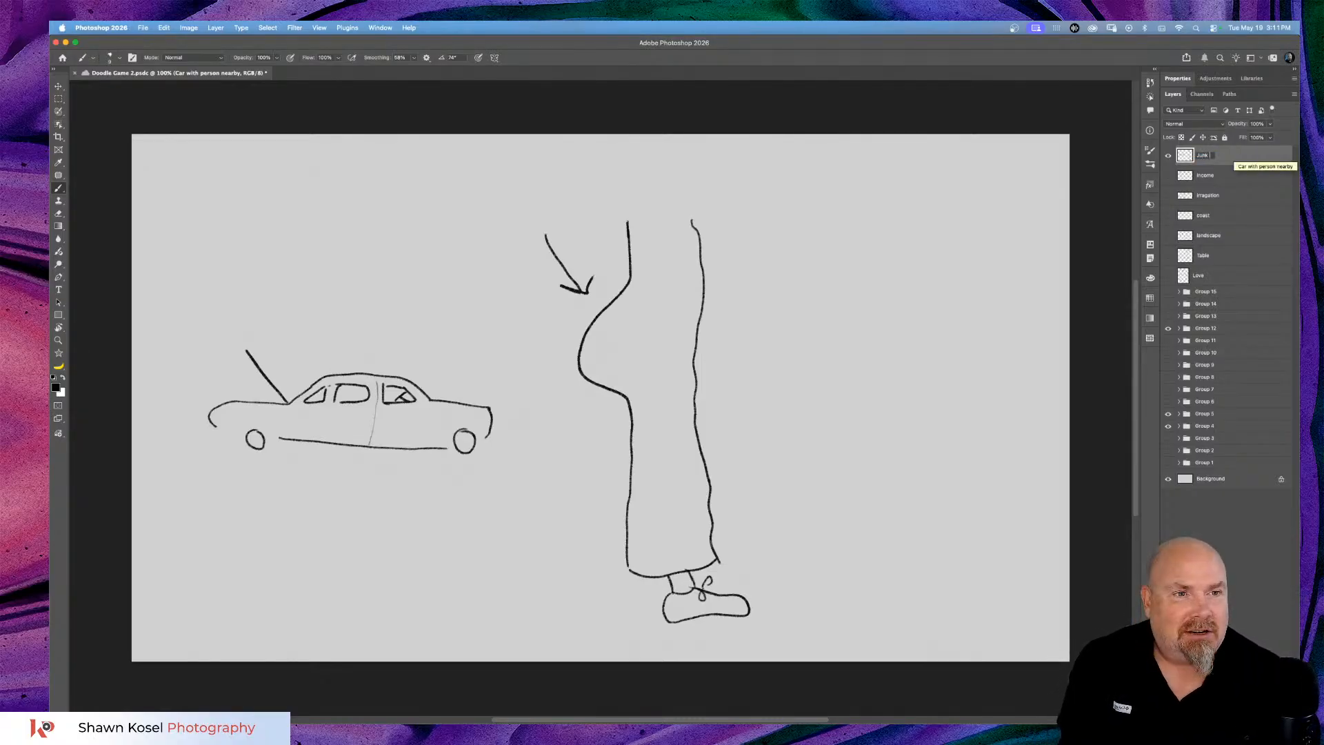
text( in the )
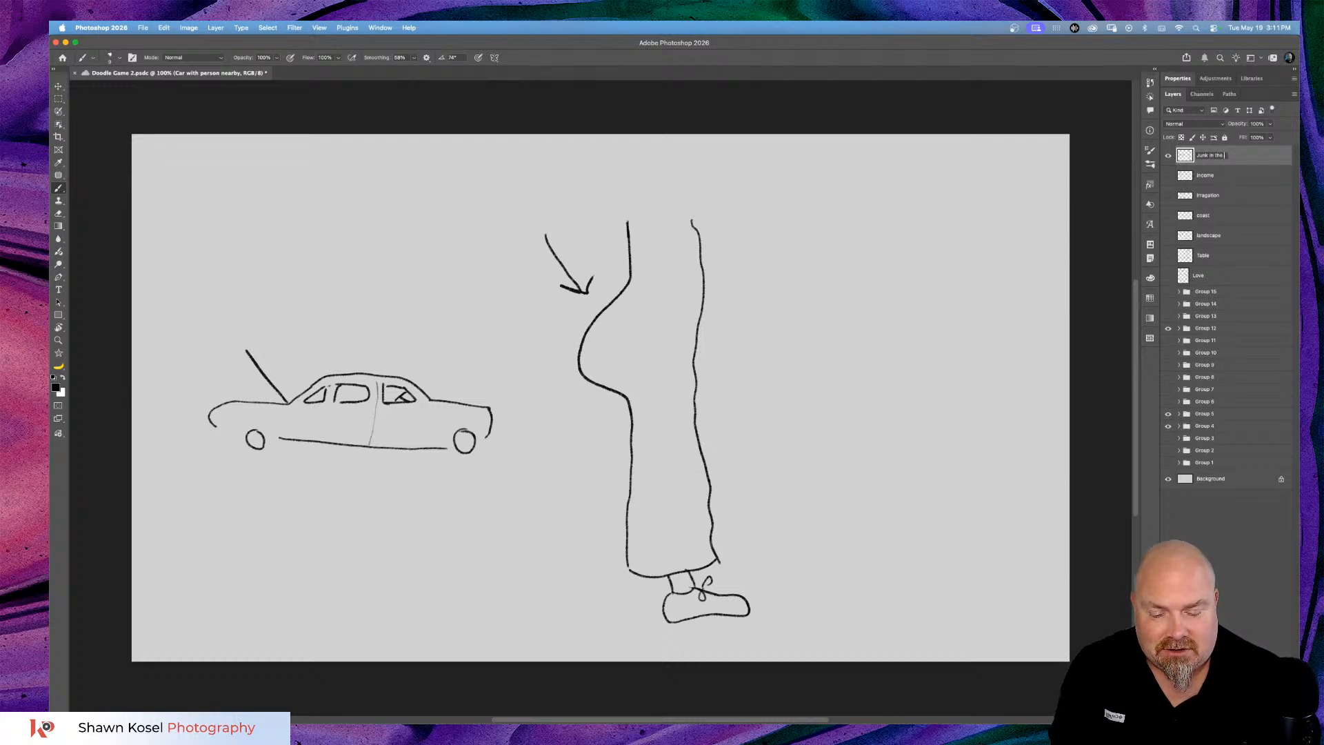
text(trunk)
key(Return)
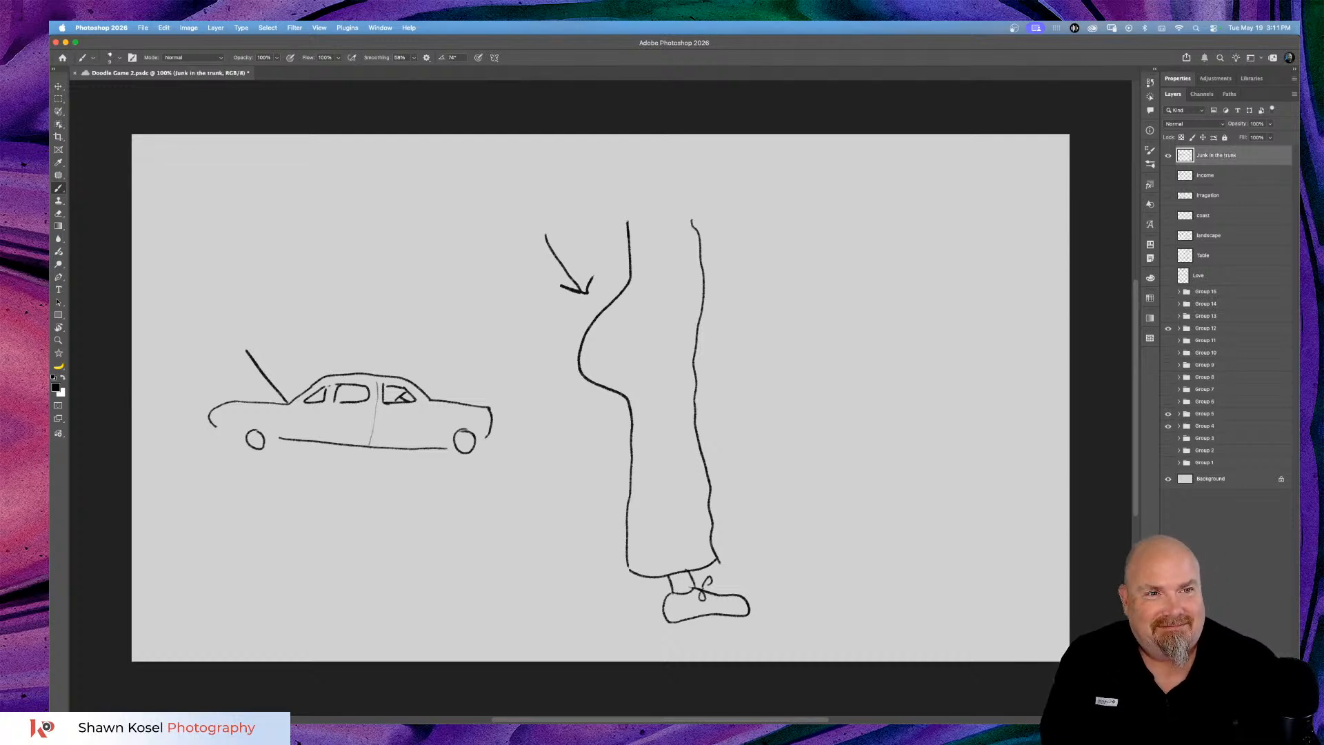
Write the guessing player's name with "+1" beneath it to the right of the figure, and hide the doodle's layer.
mouse_move(788, 219)
mouse_down()
mouse_move(786, 286)
mouse_move(836, 272)
mouse_move(779, 276)
mouse_move(855, 255)
mouse_move(859, 270)
mouse_move(894, 238)
mouse_up()
mouse_move(807, 315)
mouse_down()
mouse_move(829, 312)
mouse_move(817, 327)
mouse_up()
drag(857, 282, 852, 356)
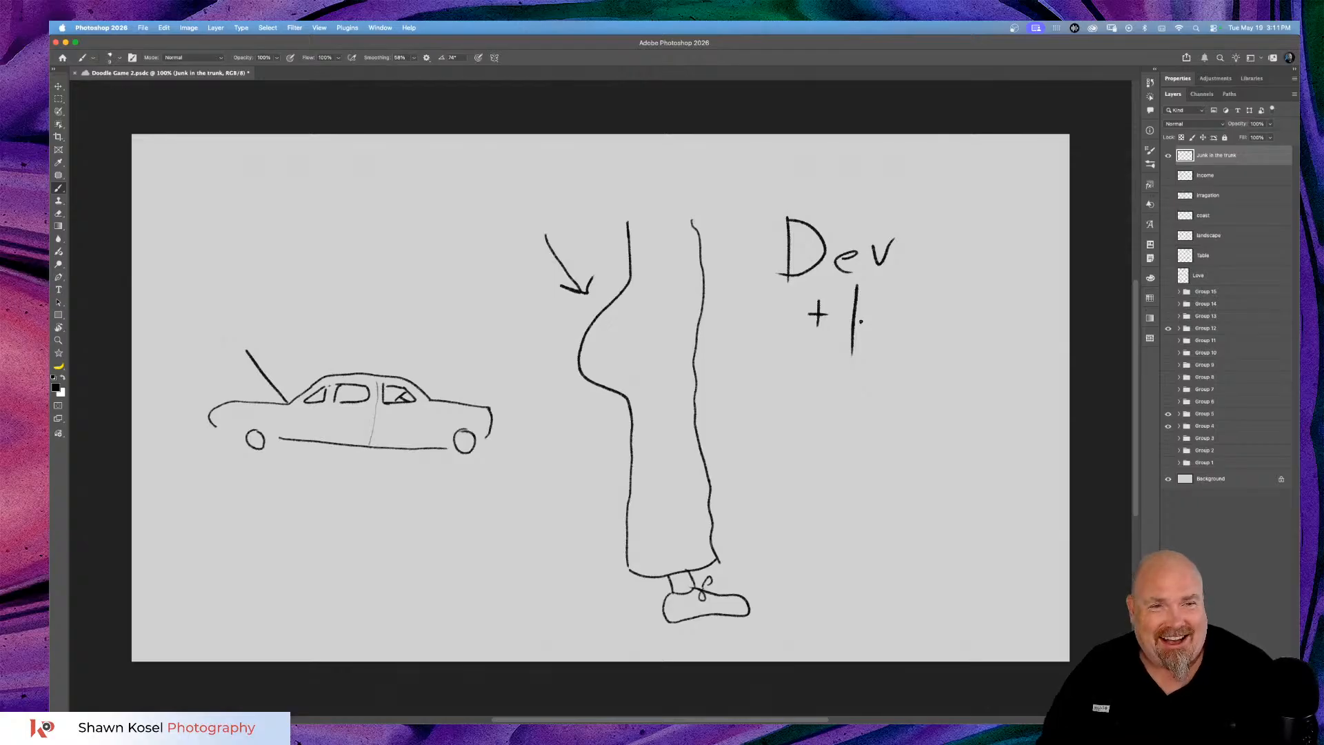
click(1167, 157)
key(super+Tab)
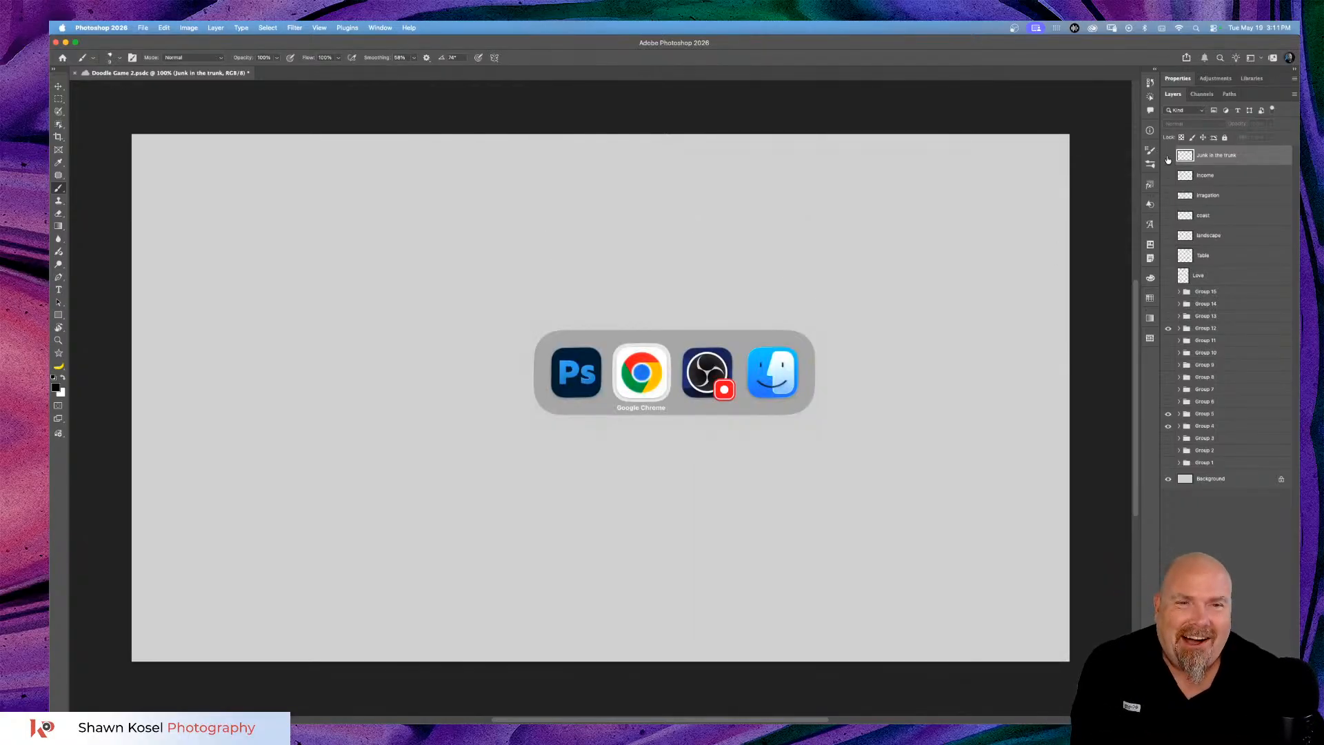
key(super+Tab)
key(super+Tab)
key(super+Tab)
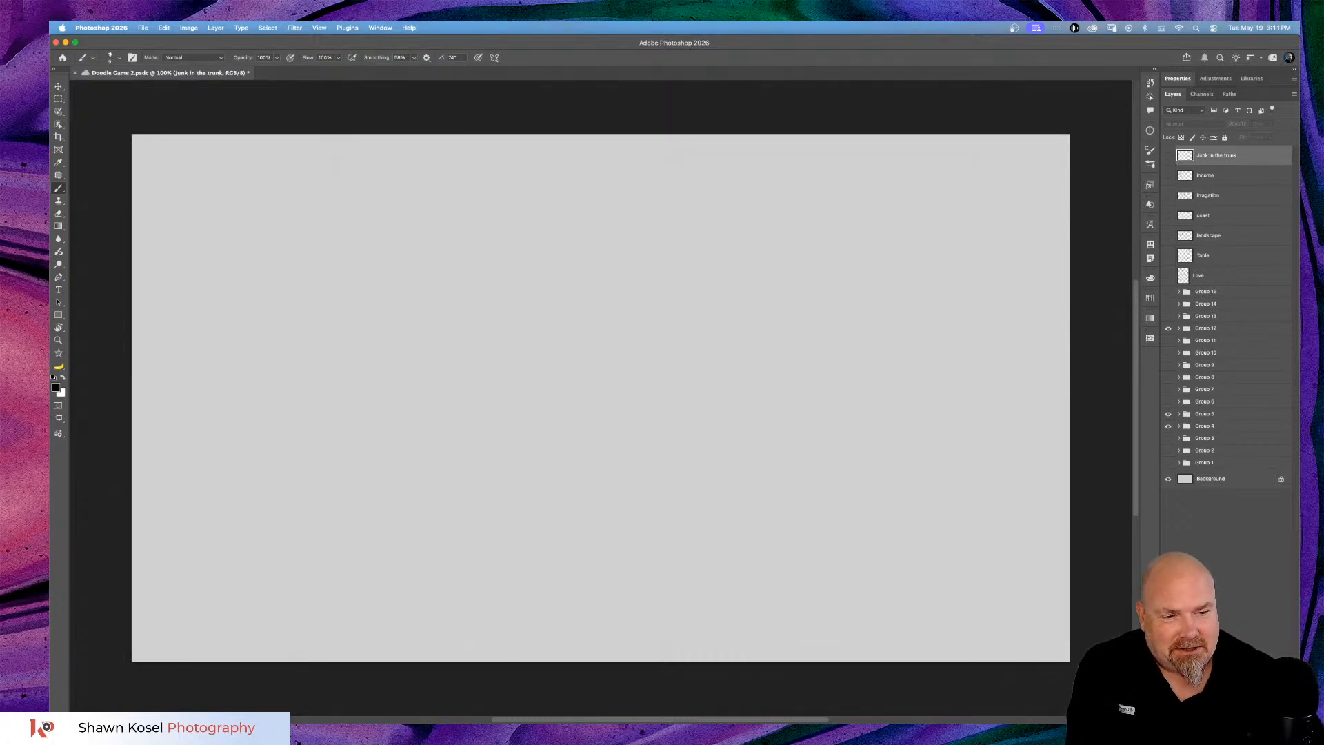
Add a new layer and draw a tall egg-shaped body outline slightly left of the canvas center.
key(super+shift+alt+n)
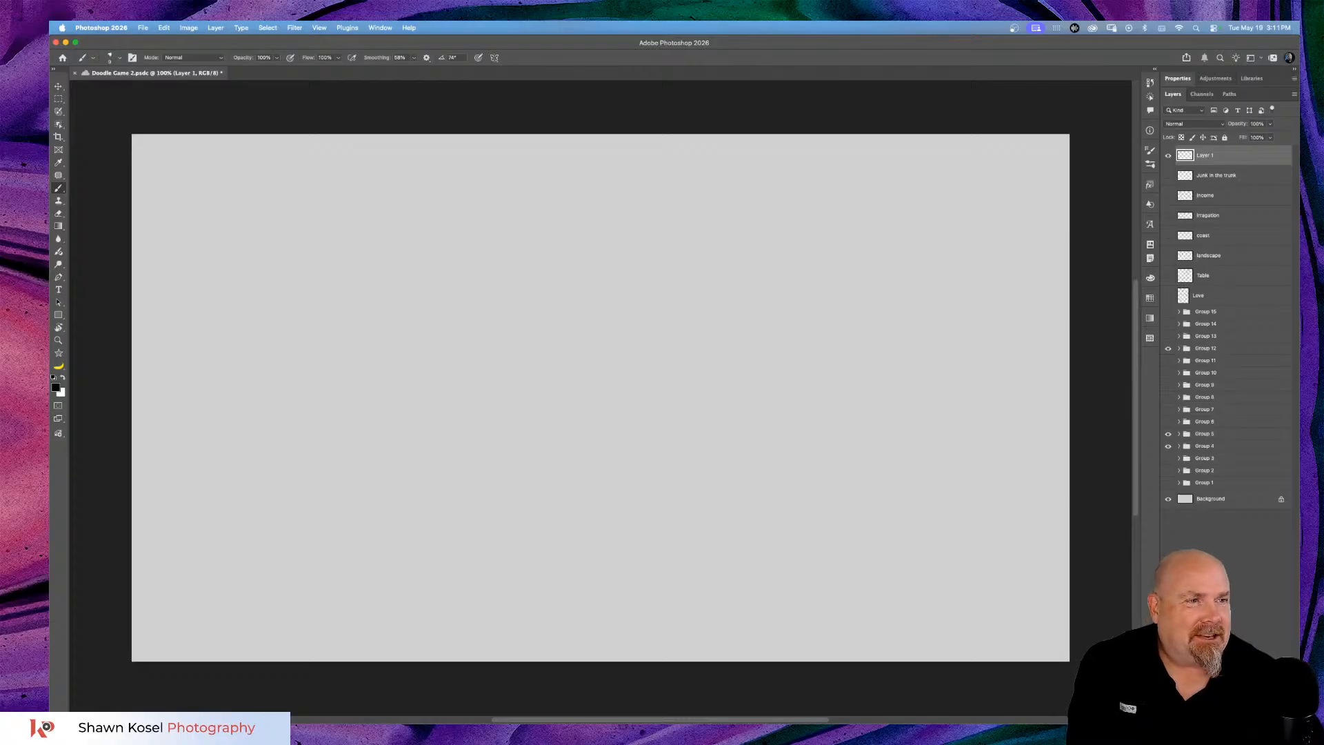
key(super+Tab)
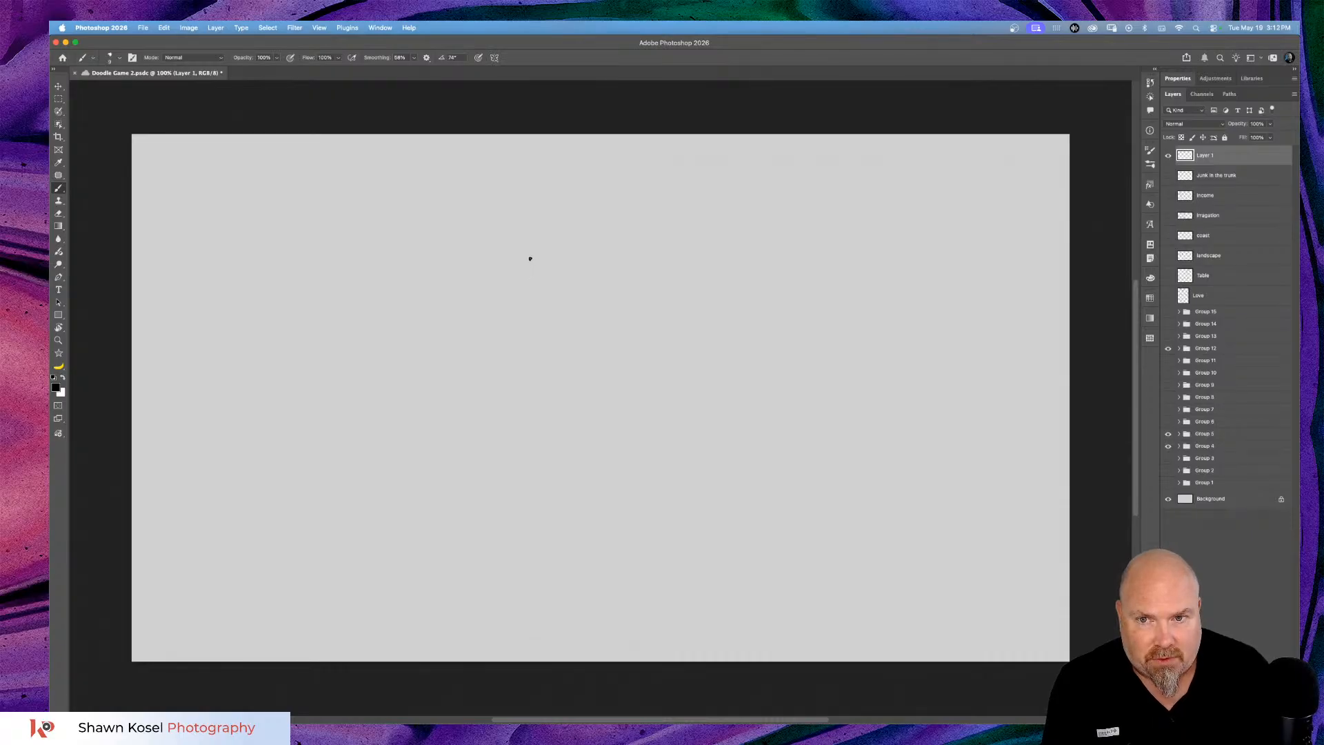
mouse_move(517, 268)
mouse_down()
mouse_move(499, 287)
mouse_move(479, 369)
mouse_move(487, 446)
mouse_move(540, 492)
mouse_move(584, 495)
mouse_up()
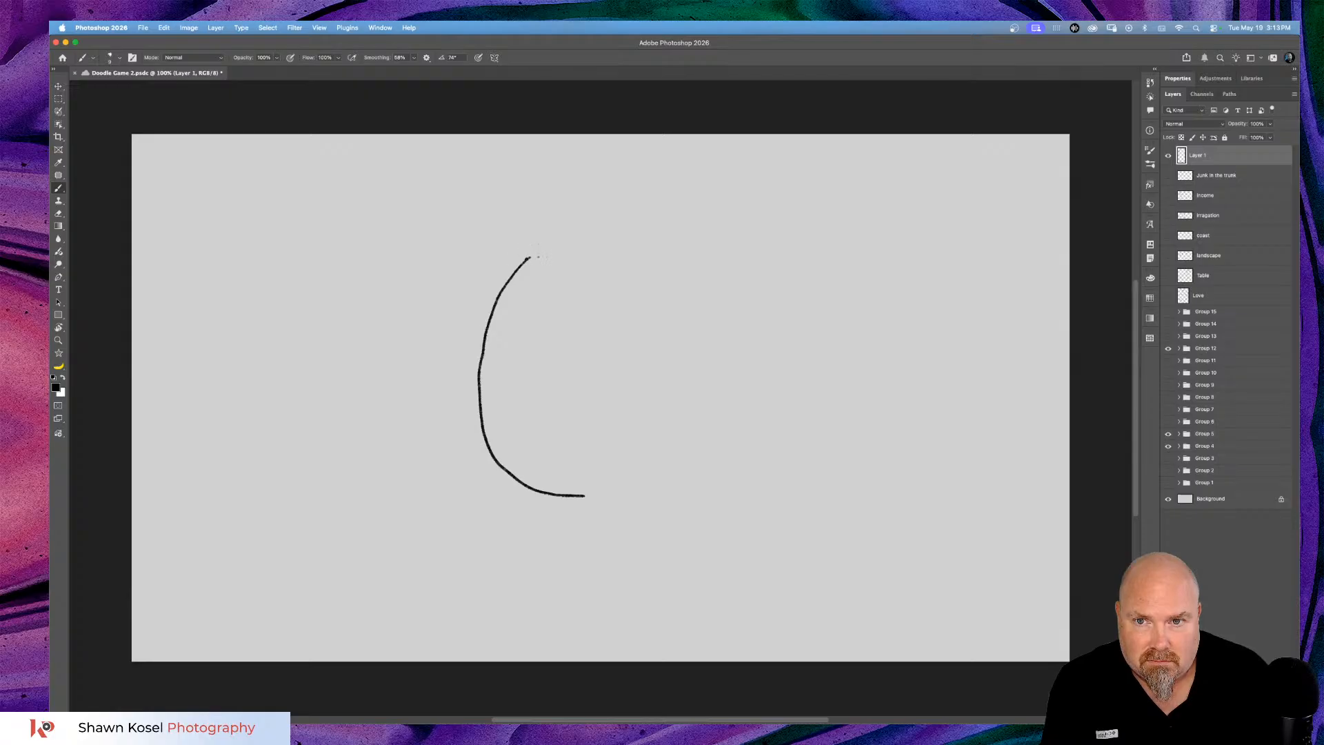
drag(537, 250, 552, 237)
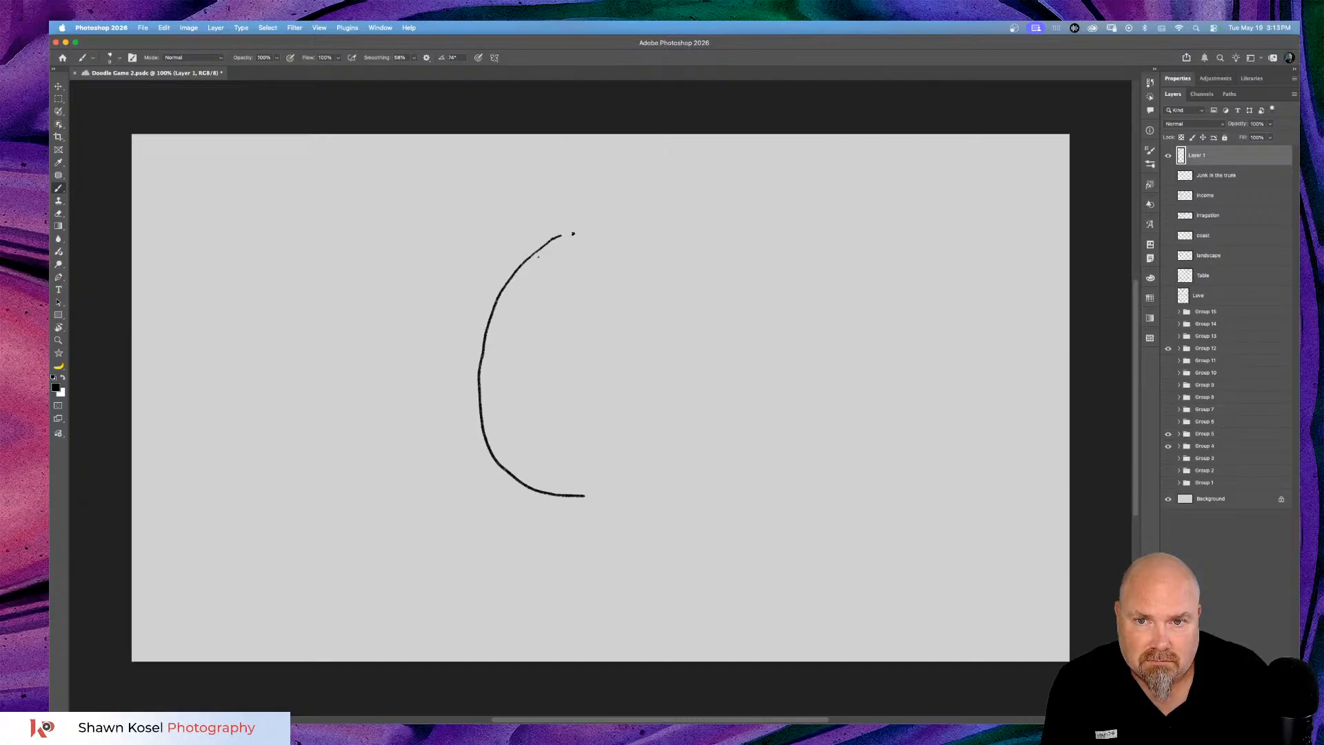
mouse_move(572, 233)
mouse_down()
mouse_move(602, 242)
mouse_move(629, 290)
mouse_move(643, 378)
mouse_move(620, 456)
mouse_move(580, 495)
mouse_up()
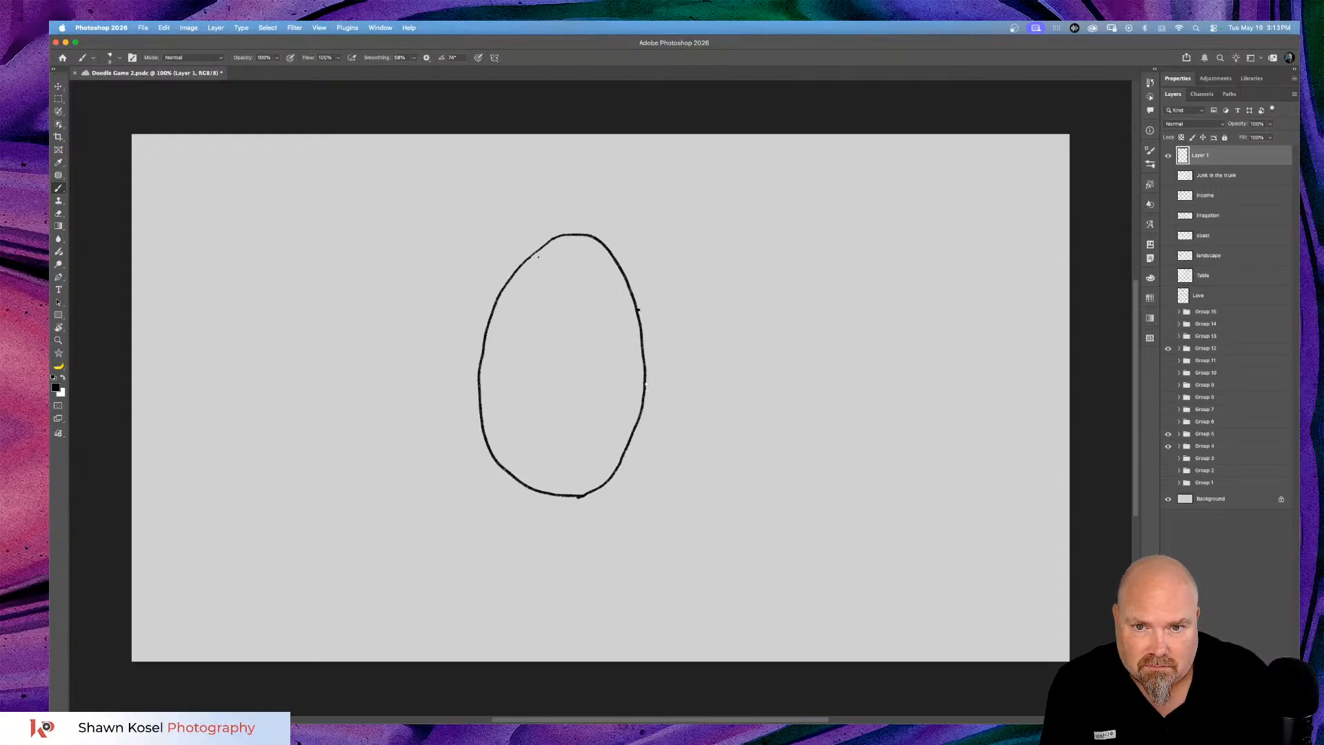
Draw a narrow flipper on each side of the body, and a small head with two eyes and a V-shaped beak on top.
mouse_move(653, 405)
mouse_down()
mouse_move(646, 311)
mouse_move(628, 282)
mouse_up()
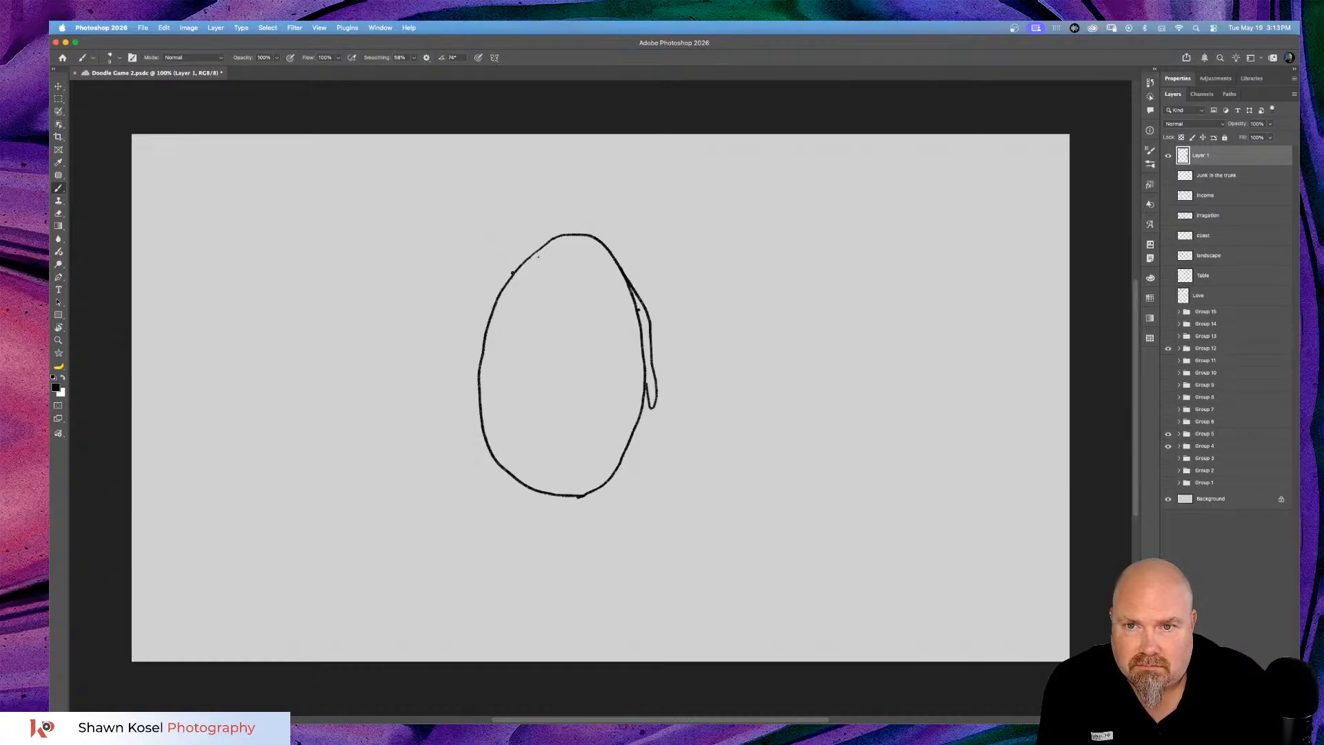
mouse_move(495, 287)
mouse_down()
mouse_move(459, 415)
mouse_move(476, 377)
mouse_up()
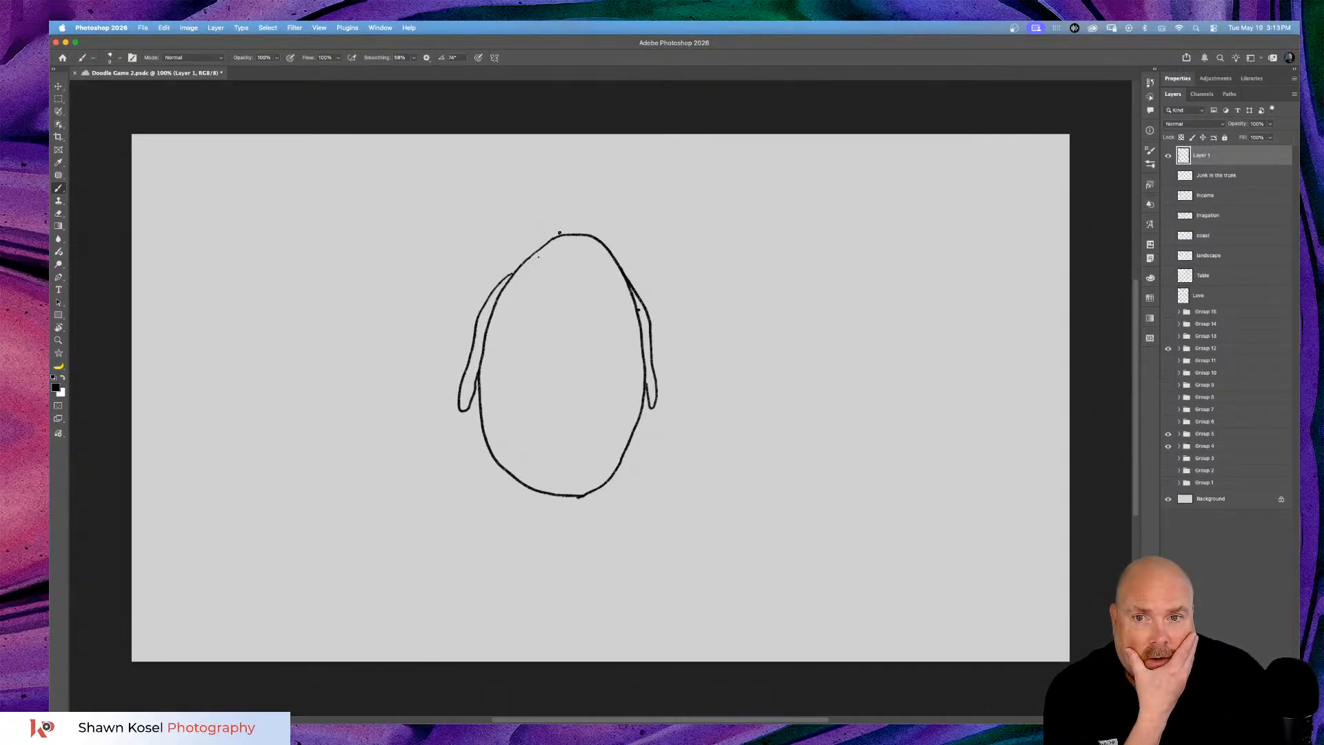
mouse_move(556, 233)
mouse_down()
mouse_move(554, 183)
mouse_move(572, 174)
mouse_move(600, 180)
mouse_move(593, 226)
mouse_move(576, 217)
mouse_move(582, 189)
mouse_up()
click(568, 187)
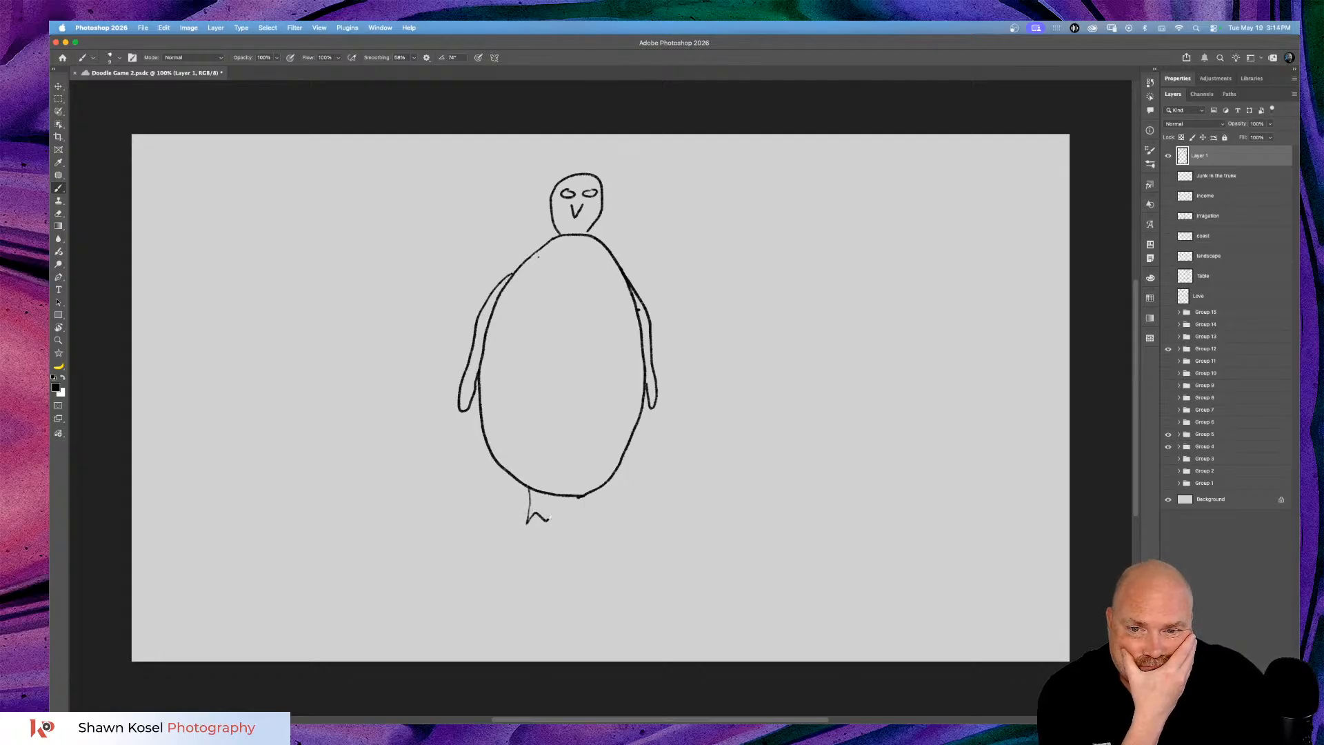
drag(556, 488, 560, 520)
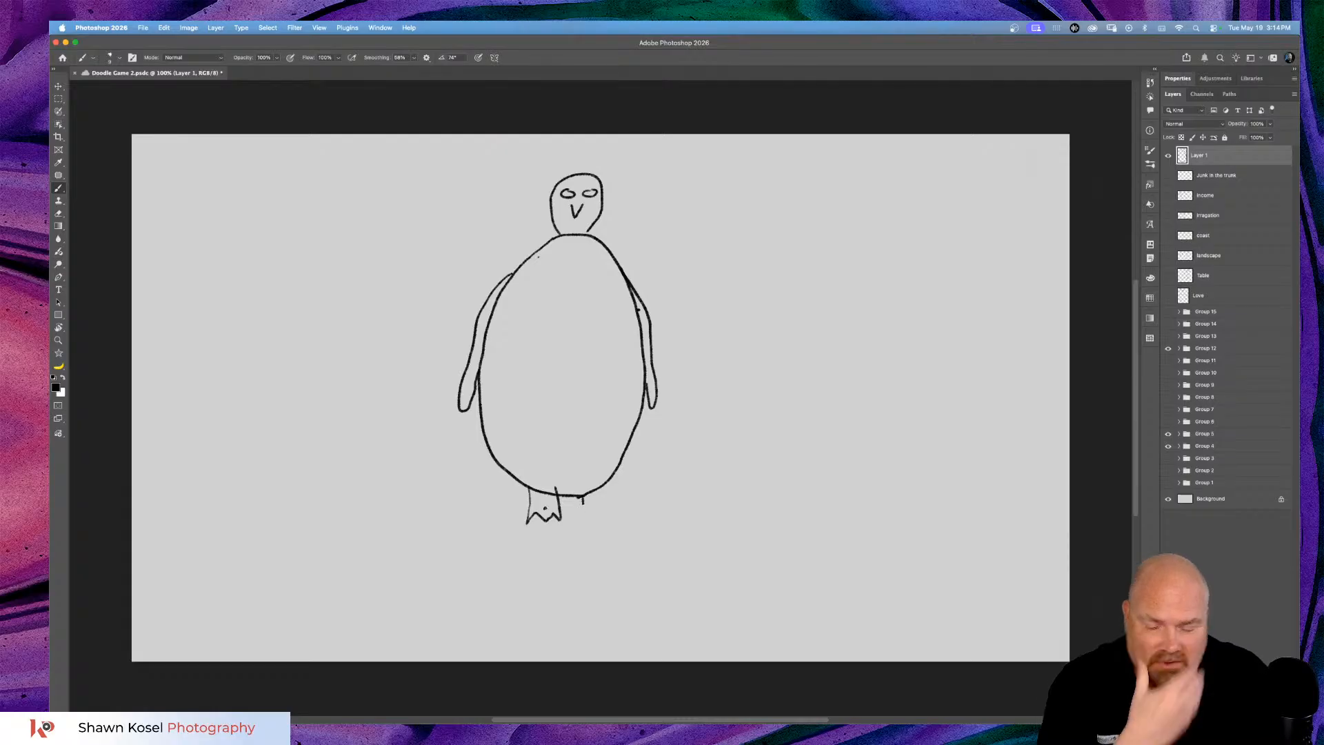
key(super+z)
key(super+z)
key(super+z)
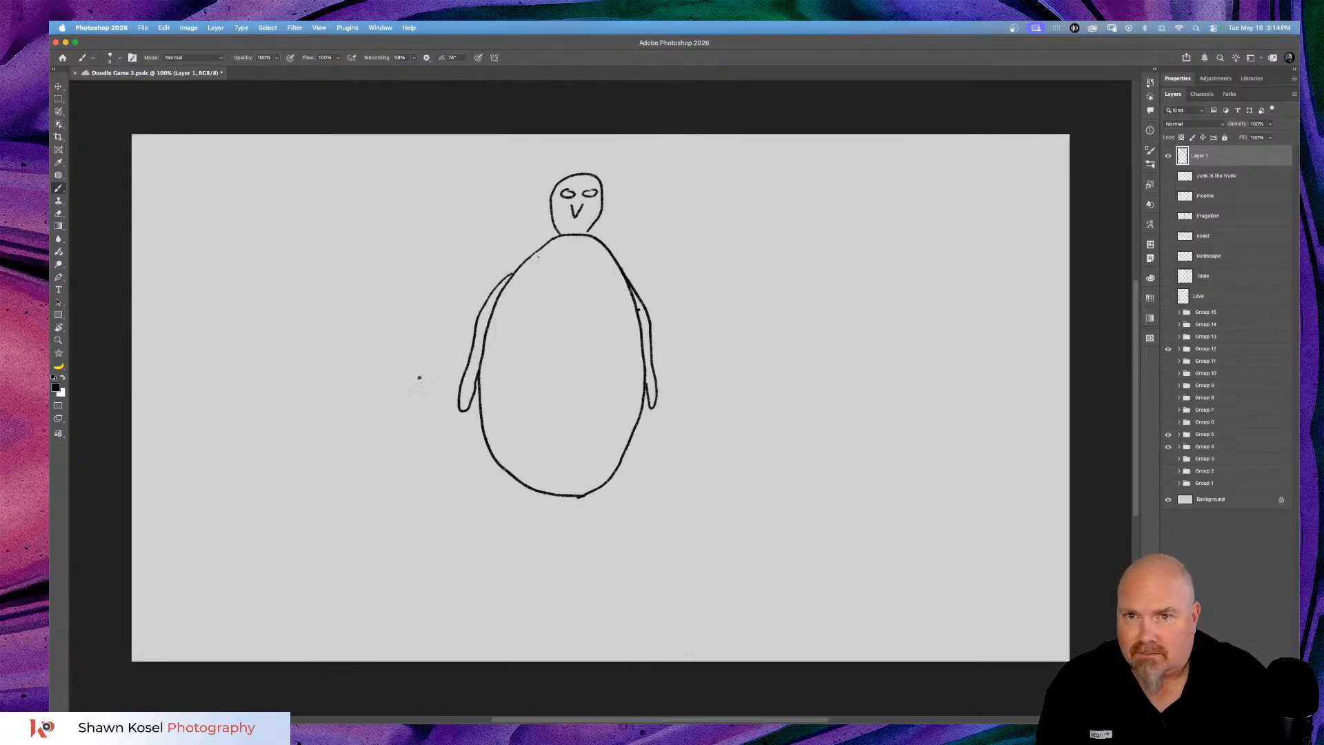
Save the document and draw a spiked crown on top of the penguin's head.
key(super+s)
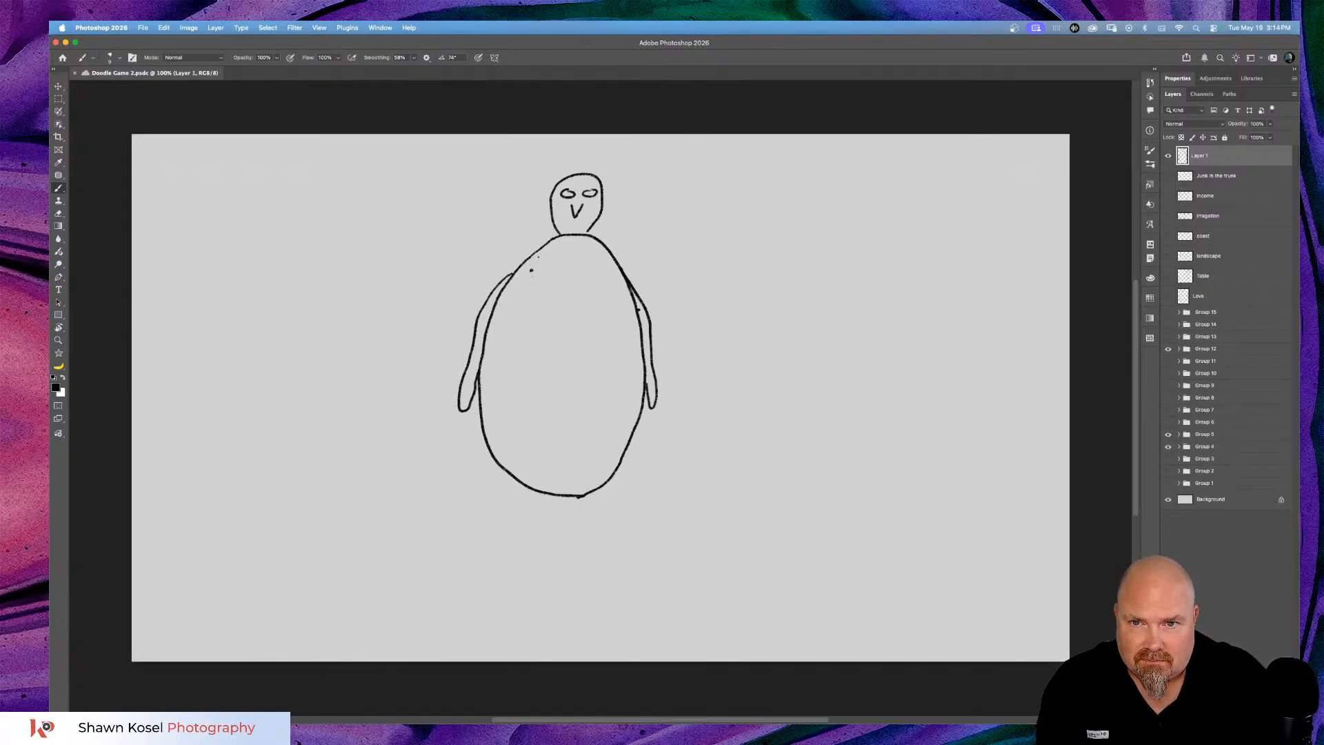
click(536, 276)
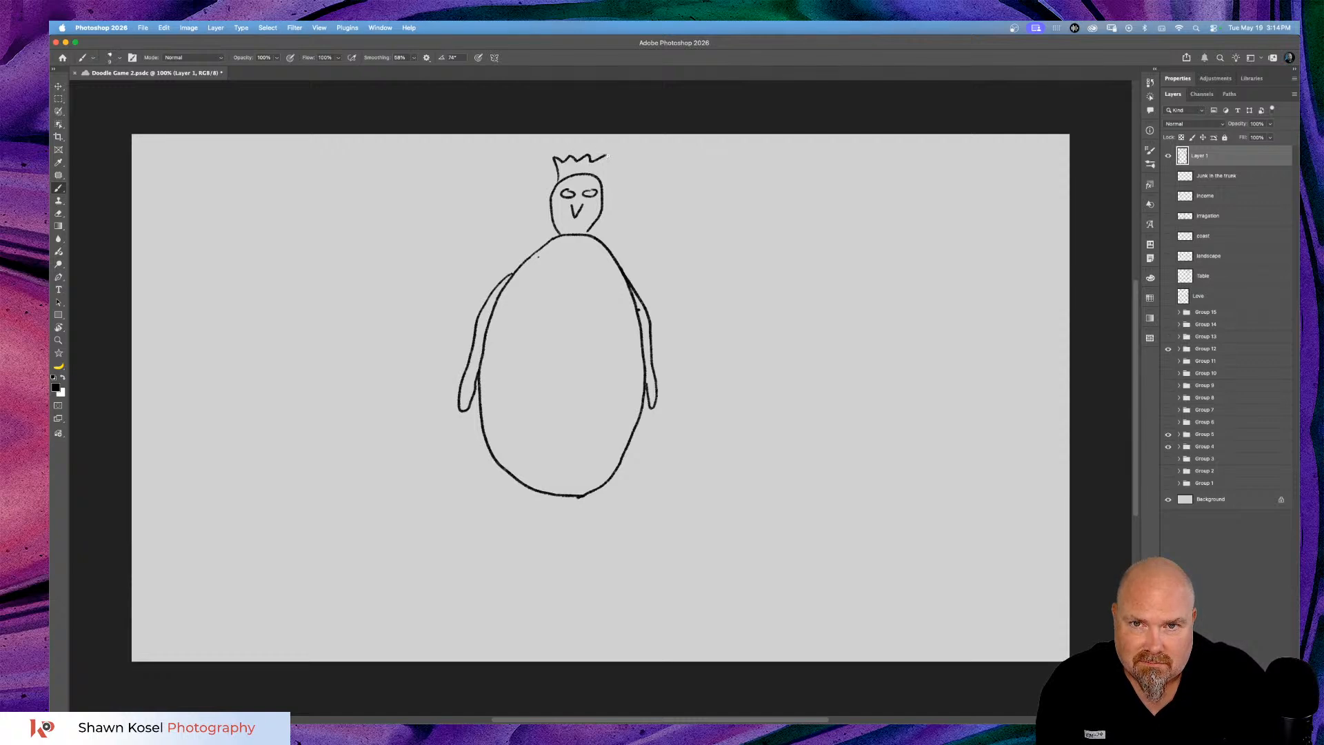
drag(604, 164, 597, 178)
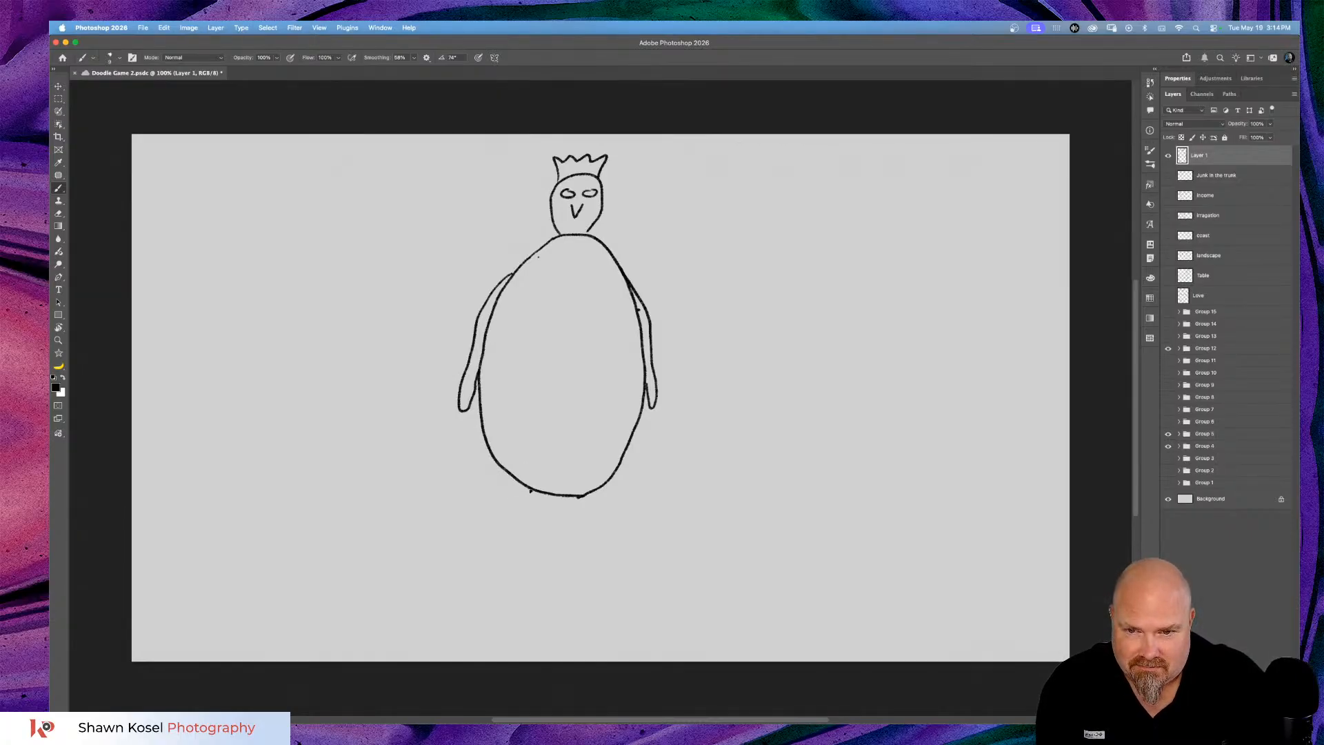
Draw two short-legged feet with small scalloped toes beneath the penguin's body.
drag(541, 494, 539, 503)
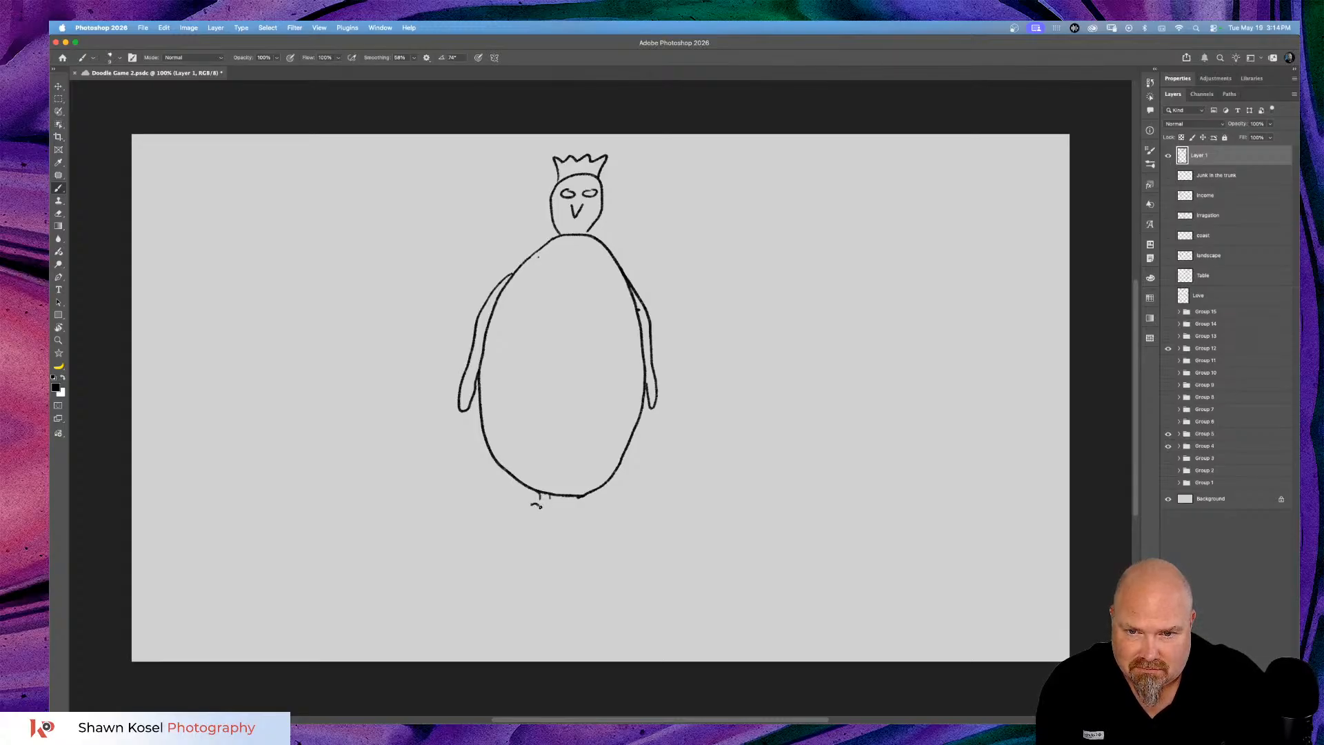
drag(545, 503, 573, 504)
drag(569, 507, 596, 508)
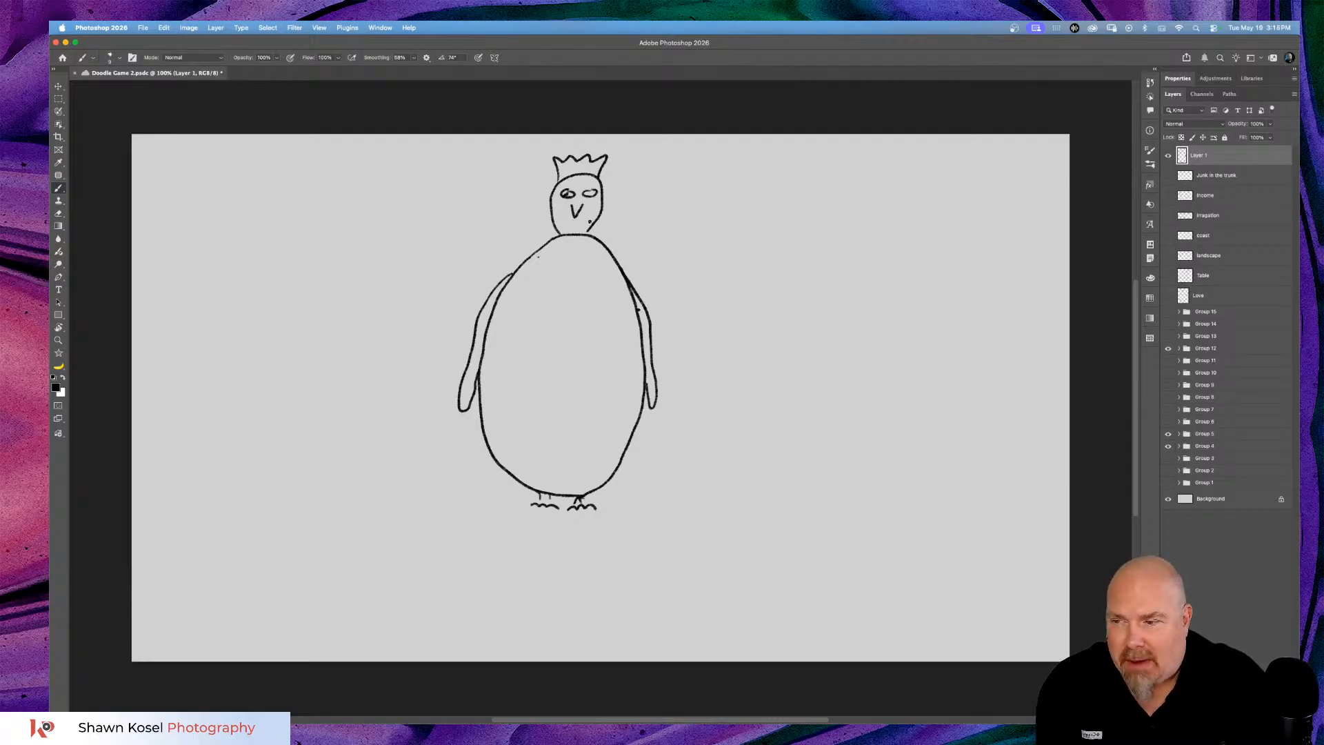
Fill in the pupils of the eyes and draw a long oval belly outline inside the penguin's body.
click(589, 193)
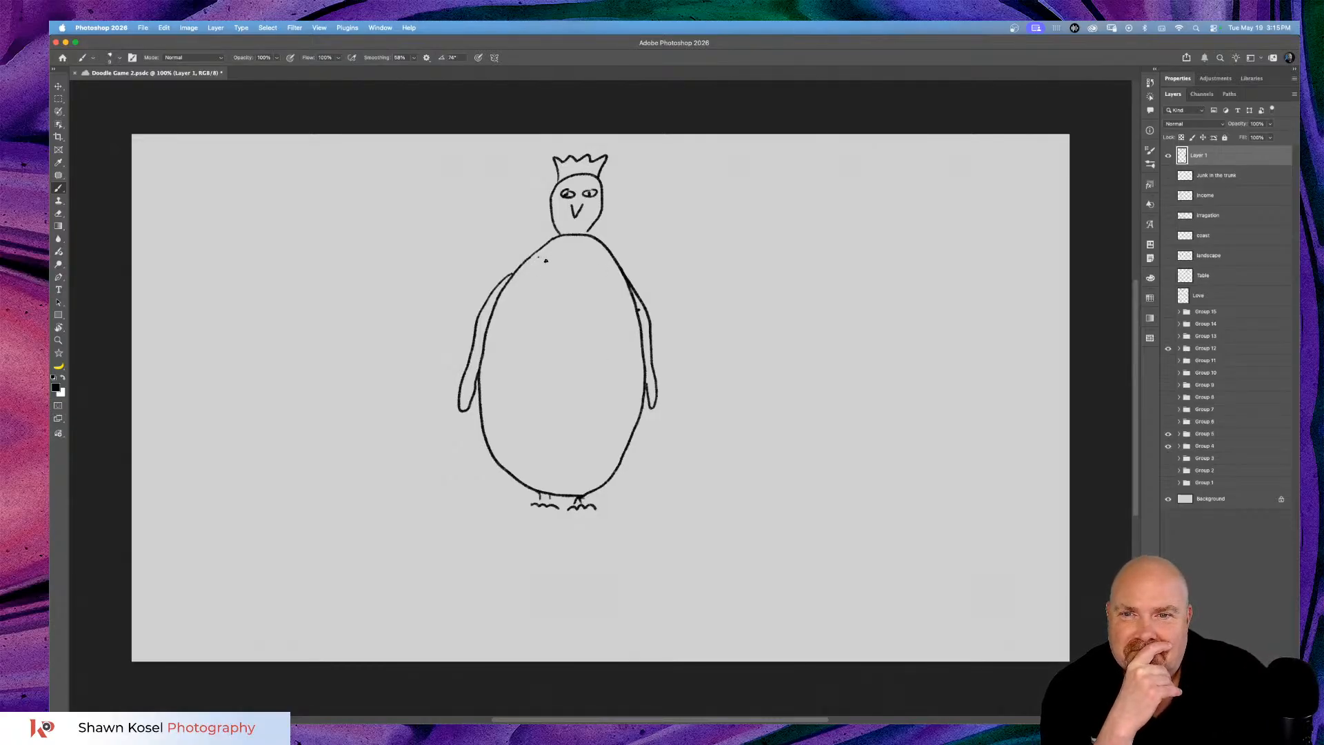
mouse_move(564, 254)
mouse_down()
mouse_move(606, 276)
mouse_move(619, 333)
mouse_move(609, 434)
mouse_move(562, 472)
mouse_up()
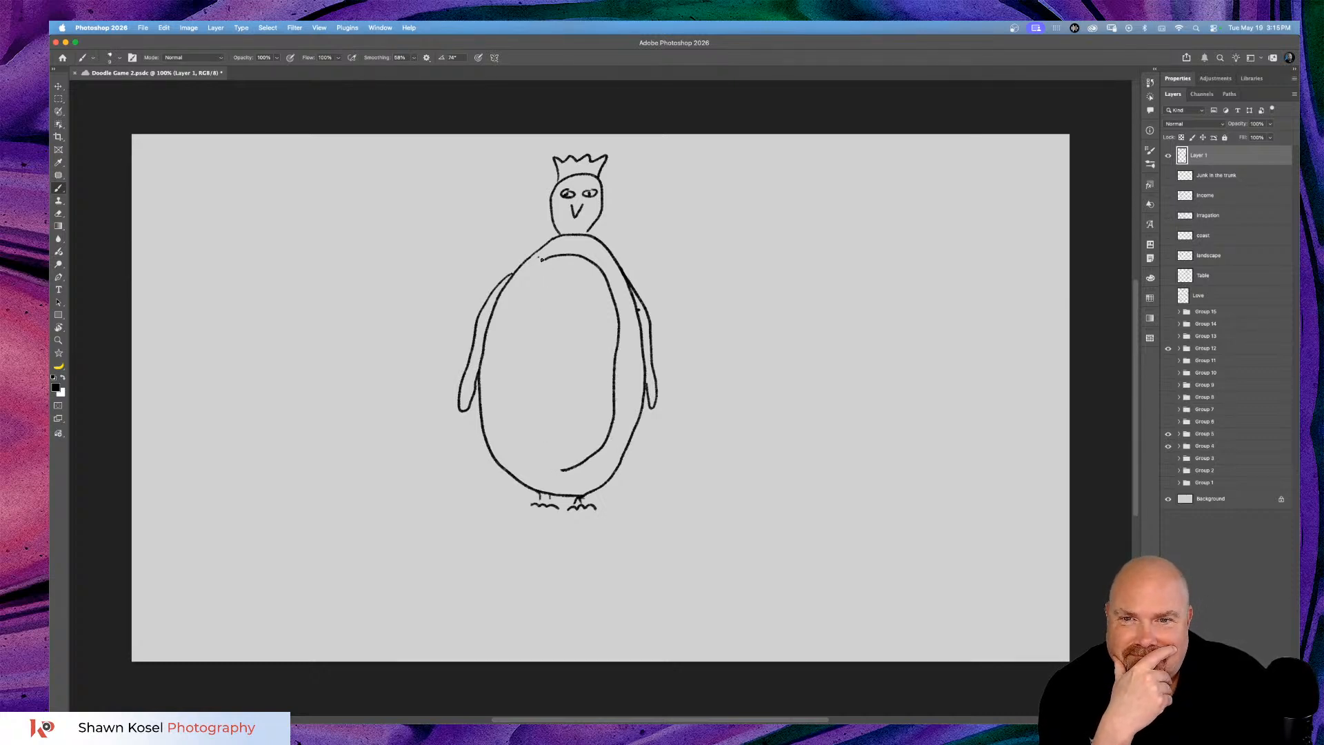
mouse_move(542, 260)
mouse_down()
mouse_move(511, 329)
mouse_move(506, 387)
mouse_move(526, 444)
mouse_move(569, 473)
mouse_up()
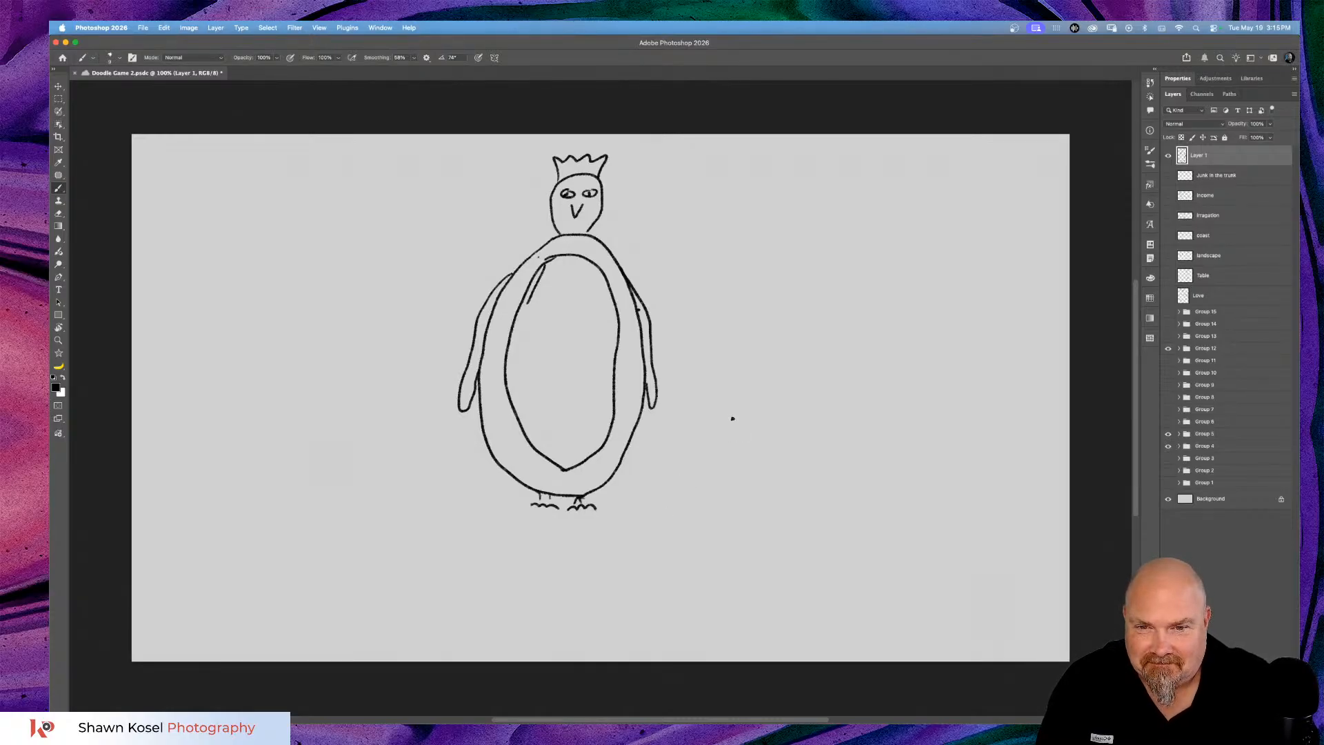
Draw wavy snow lines on both sides of and below the penguin, and add an egg between its feet.
drag(663, 435, 972, 436)
mouse_move(420, 421)
mouse_down()
mouse_move(369, 399)
mouse_move(289, 416)
mouse_move(212, 396)
mouse_move(135, 404)
mouse_up()
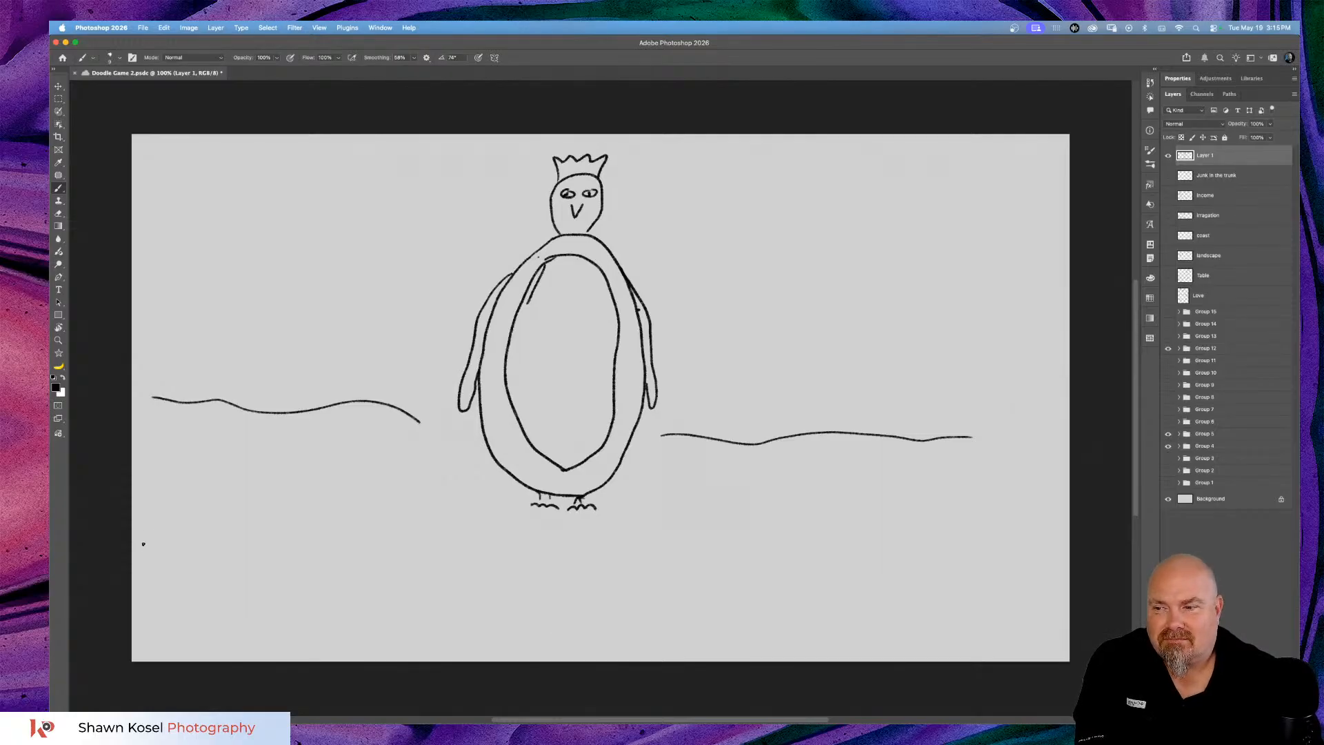
mouse_move(142, 544)
mouse_down()
mouse_move(268, 525)
mouse_move(410, 543)
mouse_move(544, 527)
mouse_move(1046, 542)
mouse_up()
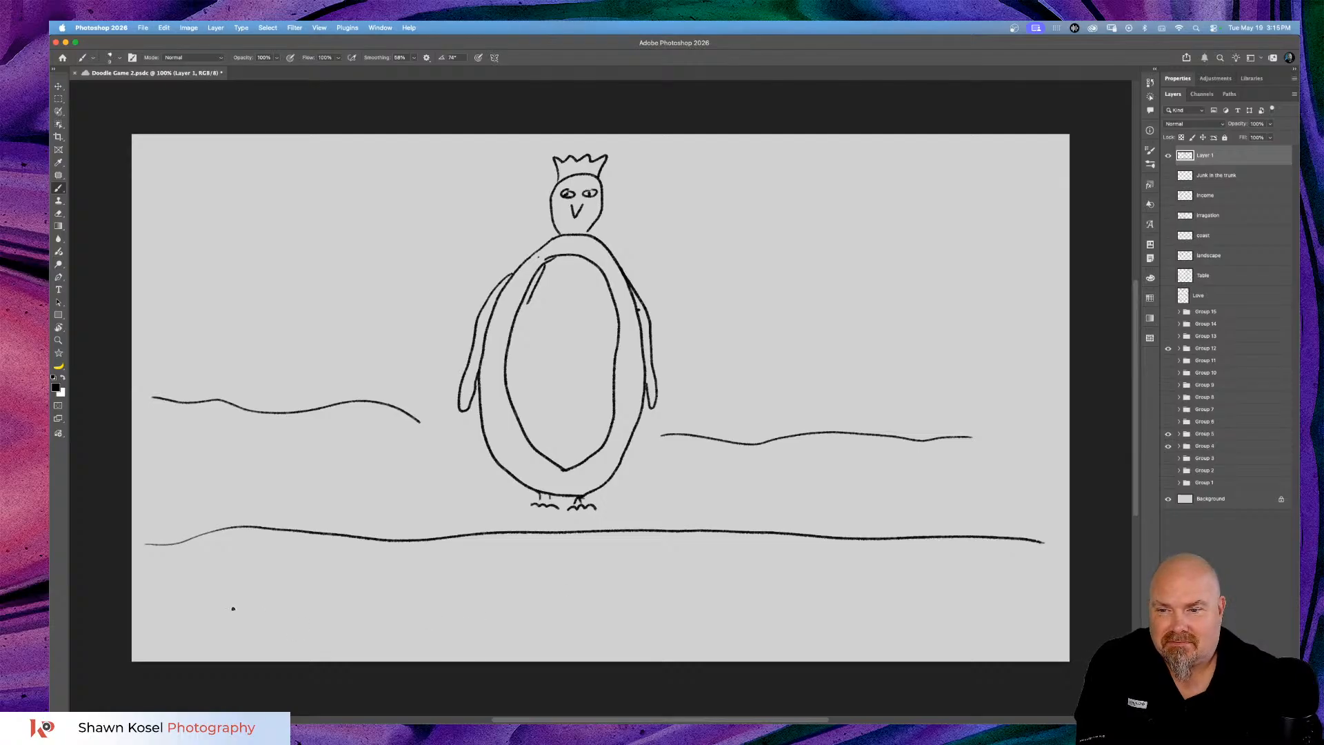
drag(225, 598, 429, 608)
drag(541, 612, 757, 616)
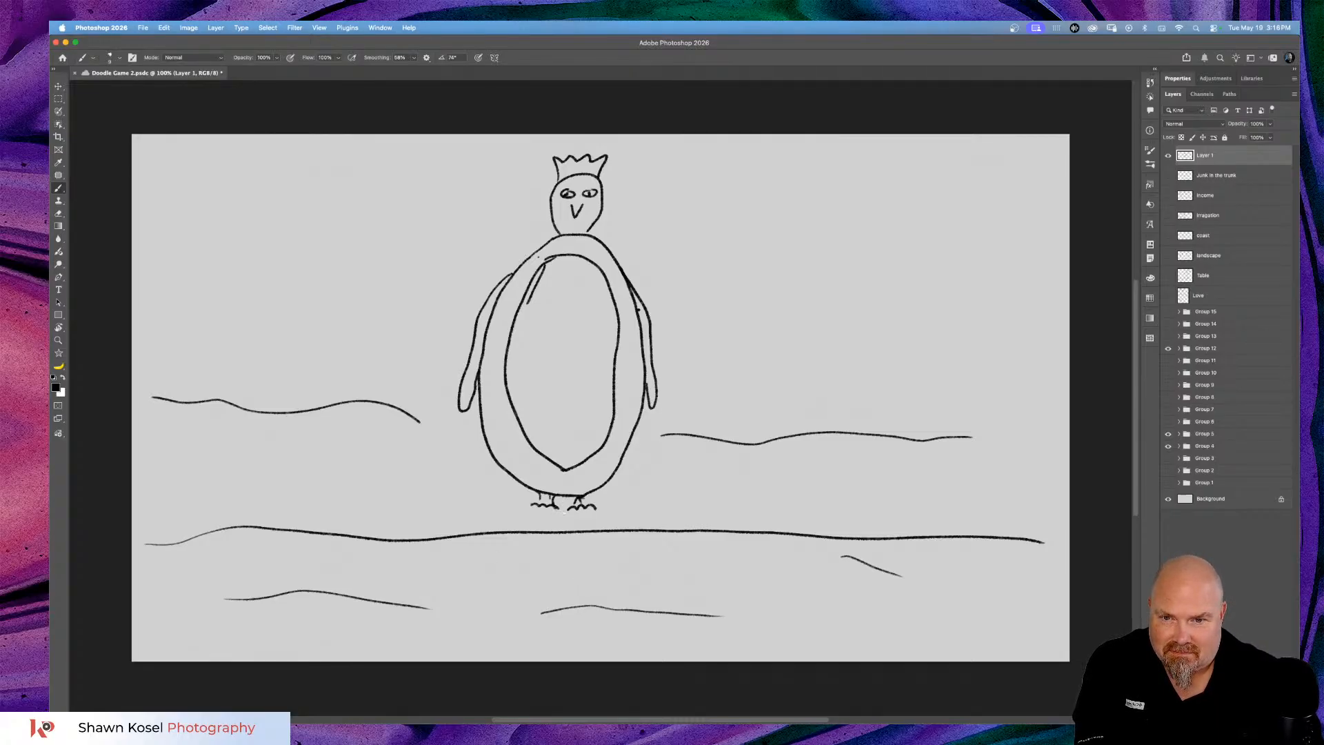
mouse_move(559, 511)
mouse_down()
mouse_move(578, 502)
mouse_move(551, 495)
mouse_move(575, 504)
mouse_up()
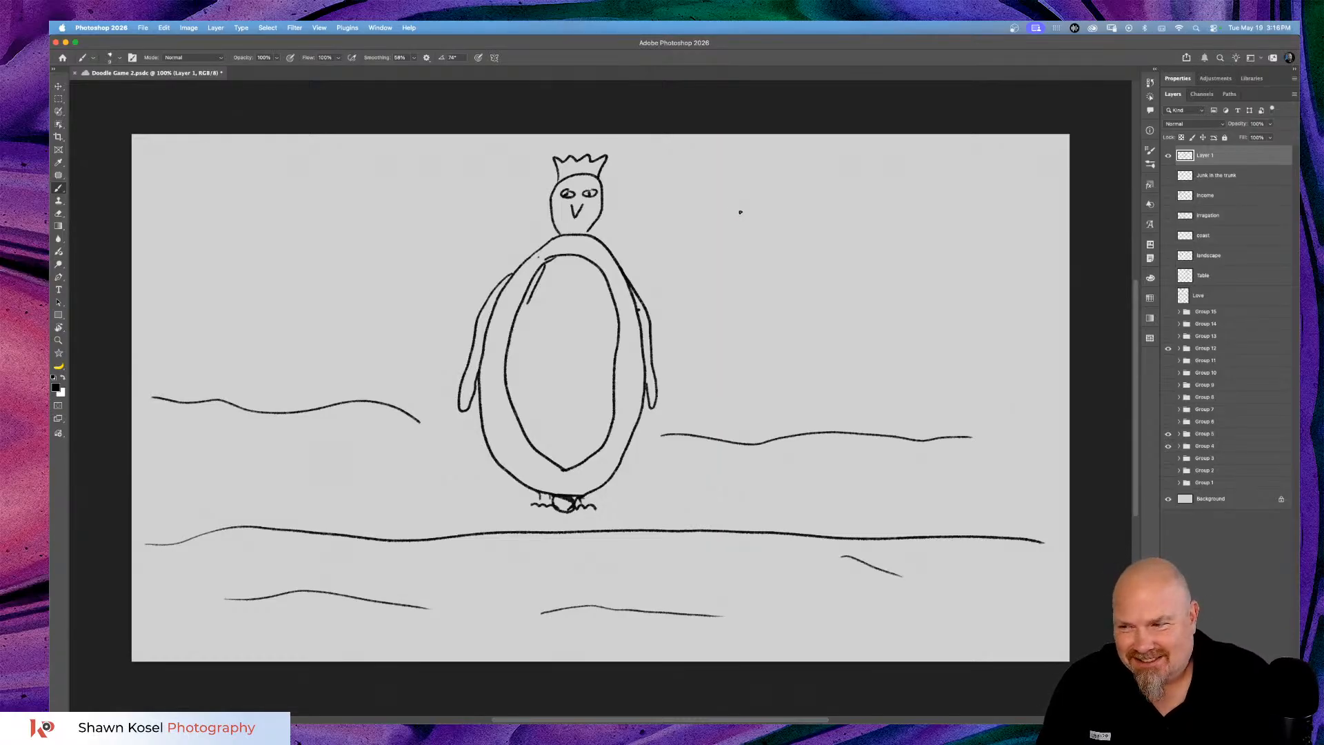
Write the guessing player's name to the right of the penguin's head and underline it.
mouse_move(755, 211)
mouse_down()
mouse_move(708, 224)
mouse_move(731, 250)
mouse_move(747, 229)
mouse_move(719, 230)
mouse_move(745, 231)
mouse_move(760, 258)
mouse_move(798, 224)
mouse_move(822, 208)
mouse_up()
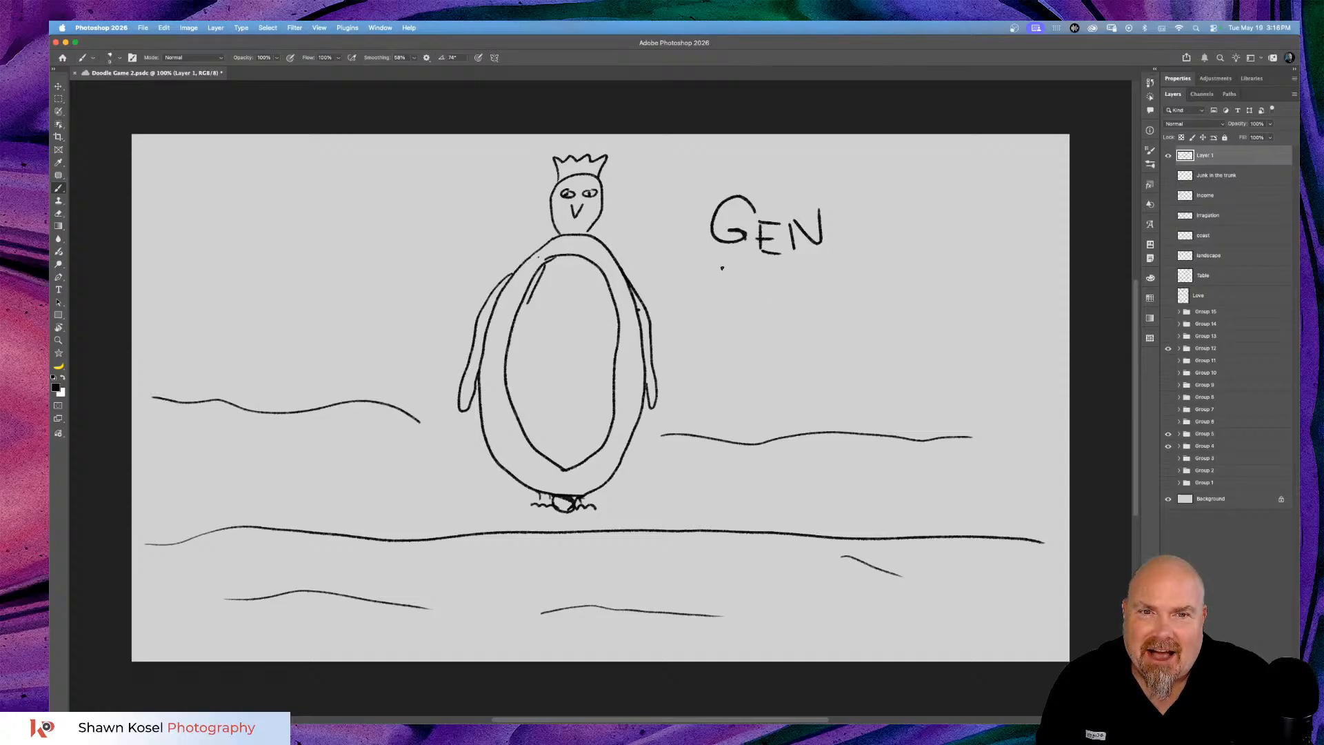
drag(721, 268, 848, 261)
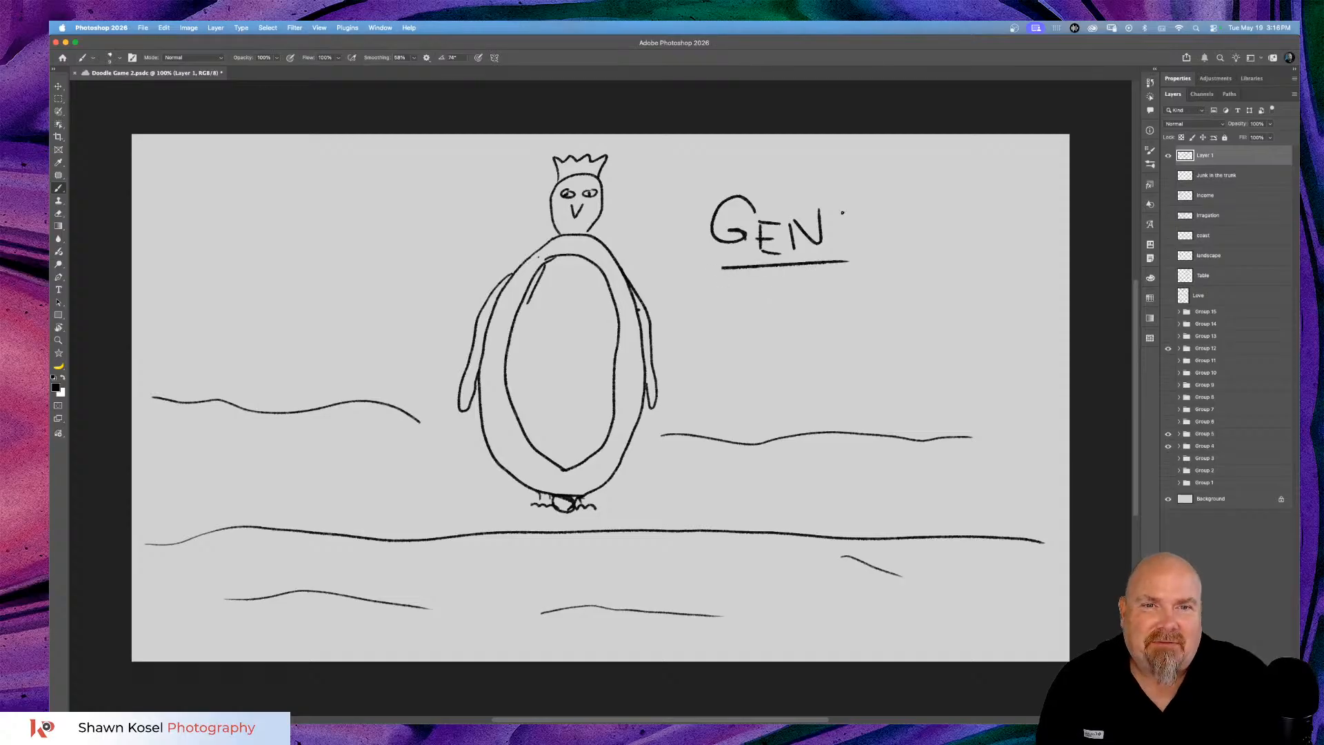
Rename the penguin doodle's layer as emperor and hide it.
double_click(1200, 154)
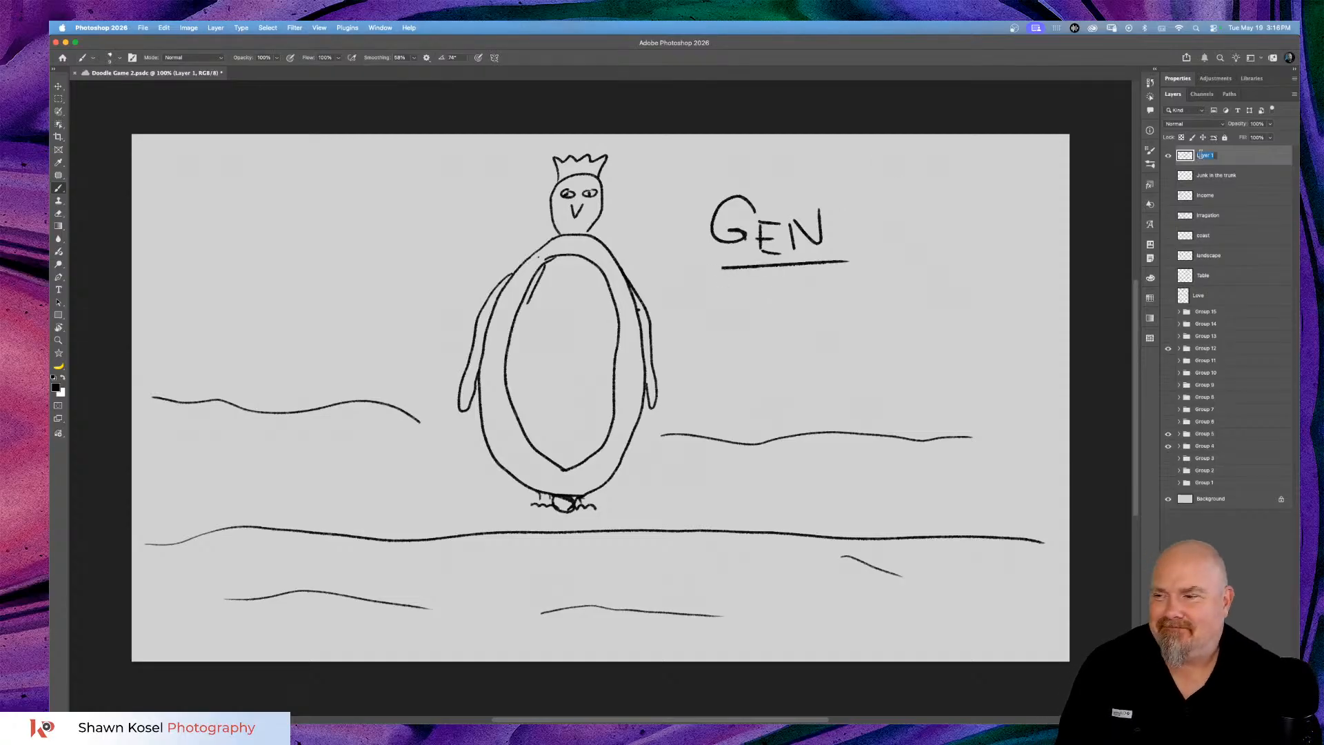
text(ge)
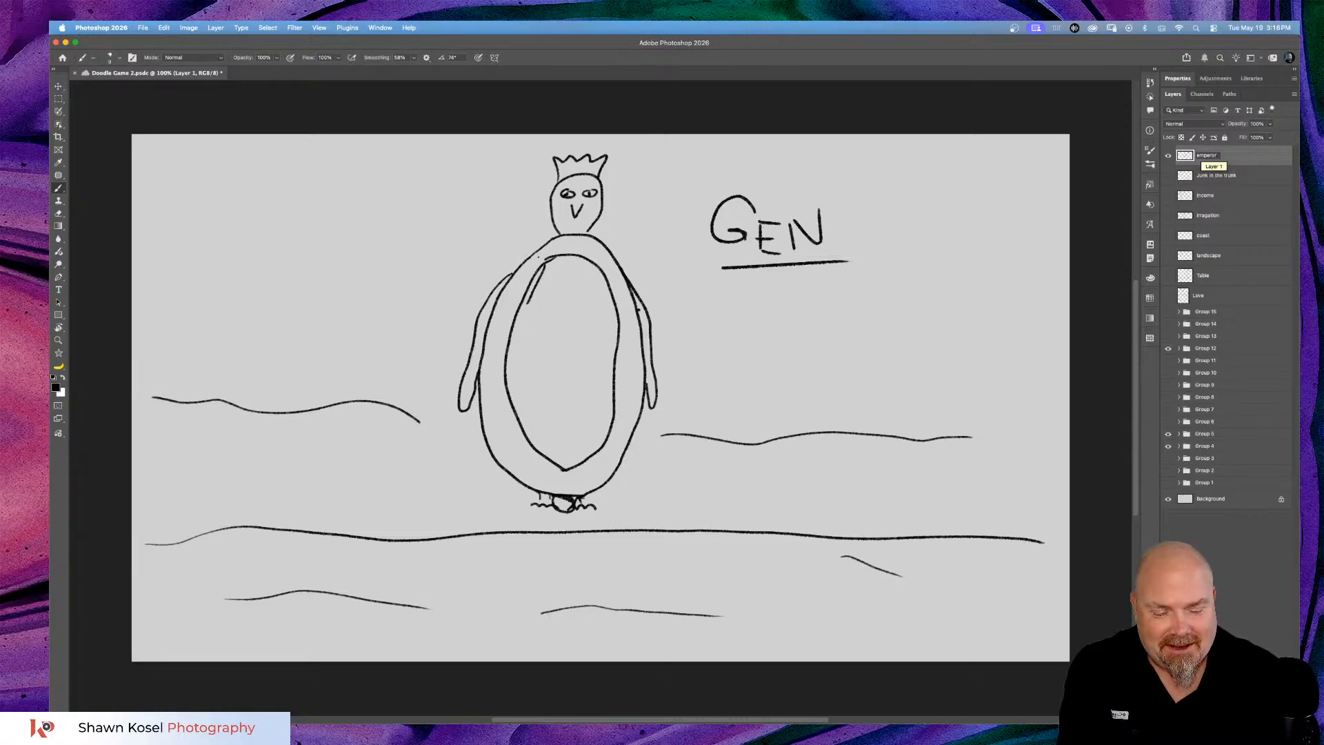
key(Return)
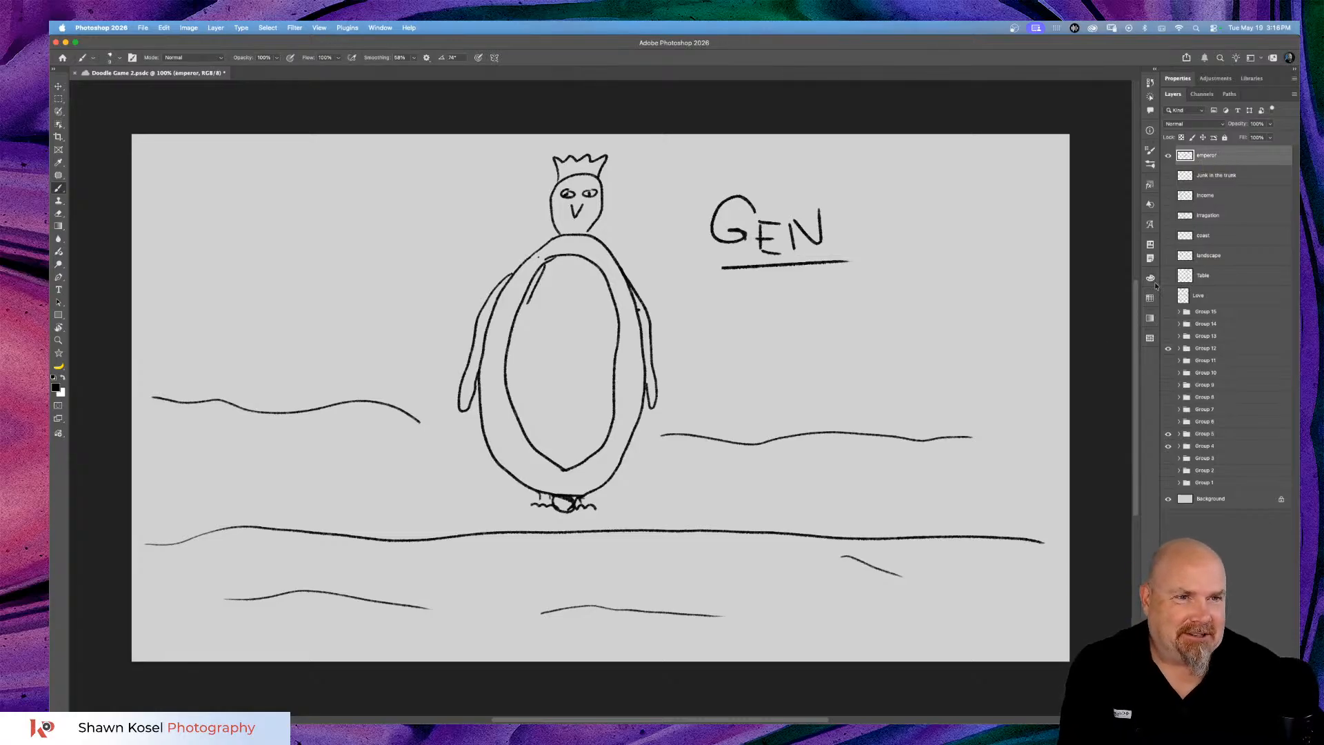
click(1168, 156)
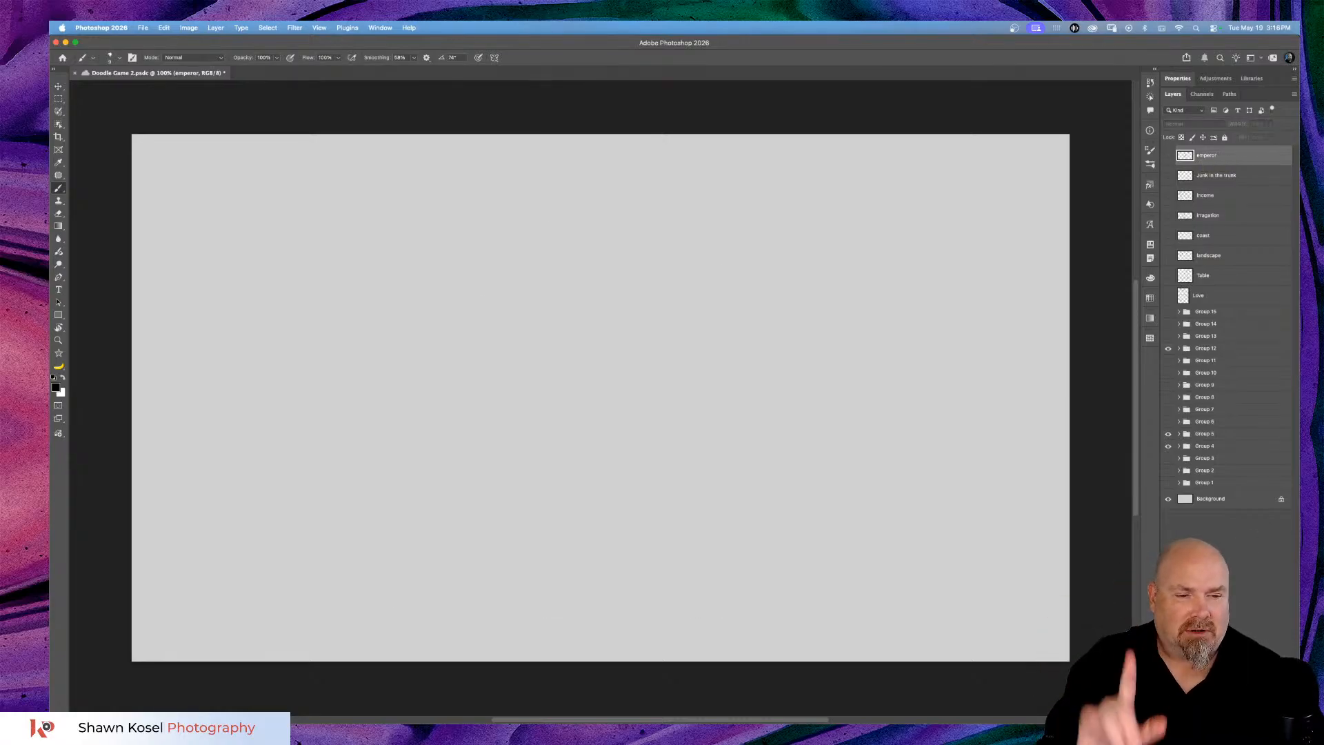
On a new layer, draw a tall rectangular sign outline with rounded upper corners in the middle of the canvas.
key(super+shift+alt+n)
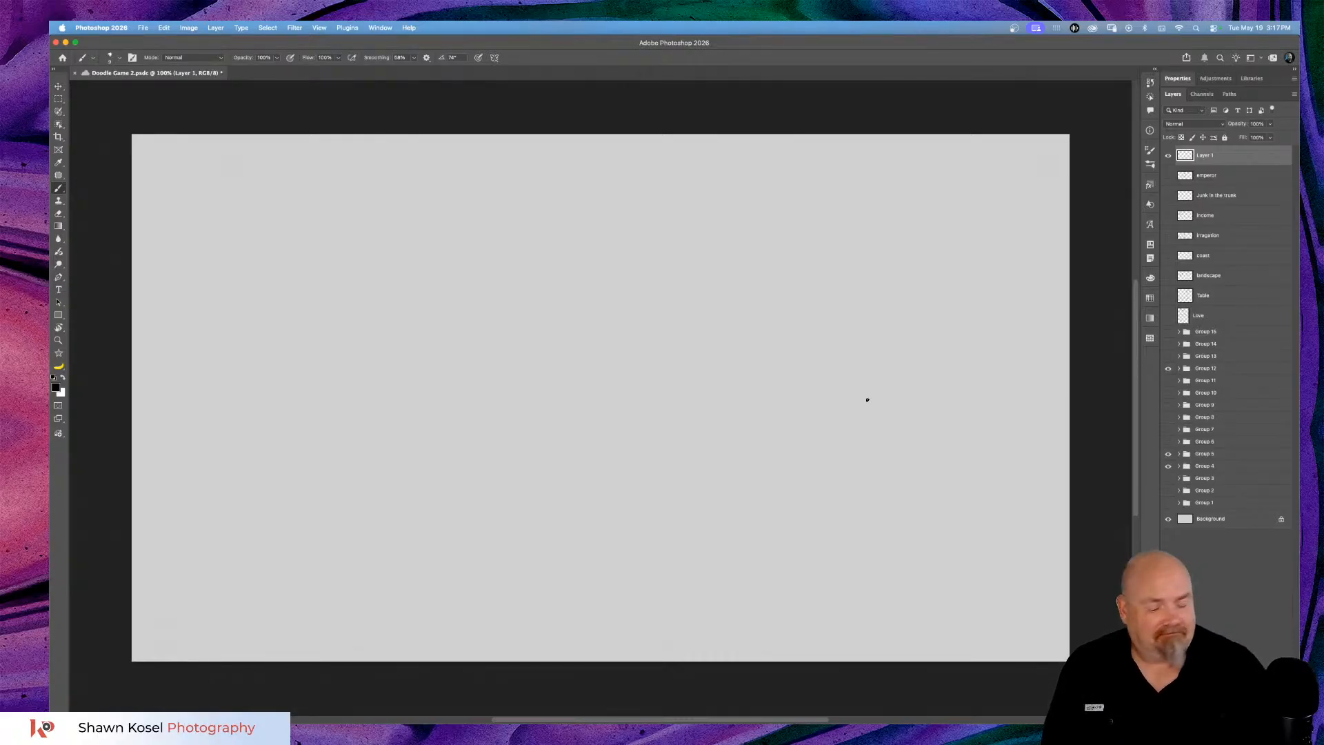
mouse_move(484, 219)
mouse_down()
mouse_move(651, 223)
mouse_move(669, 239)
mouse_move(652, 319)
mouse_move(672, 500)
mouse_move(504, 515)
mouse_move(429, 503)
mouse_move(433, 403)
mouse_move(459, 374)
mouse_move(434, 306)
mouse_up()
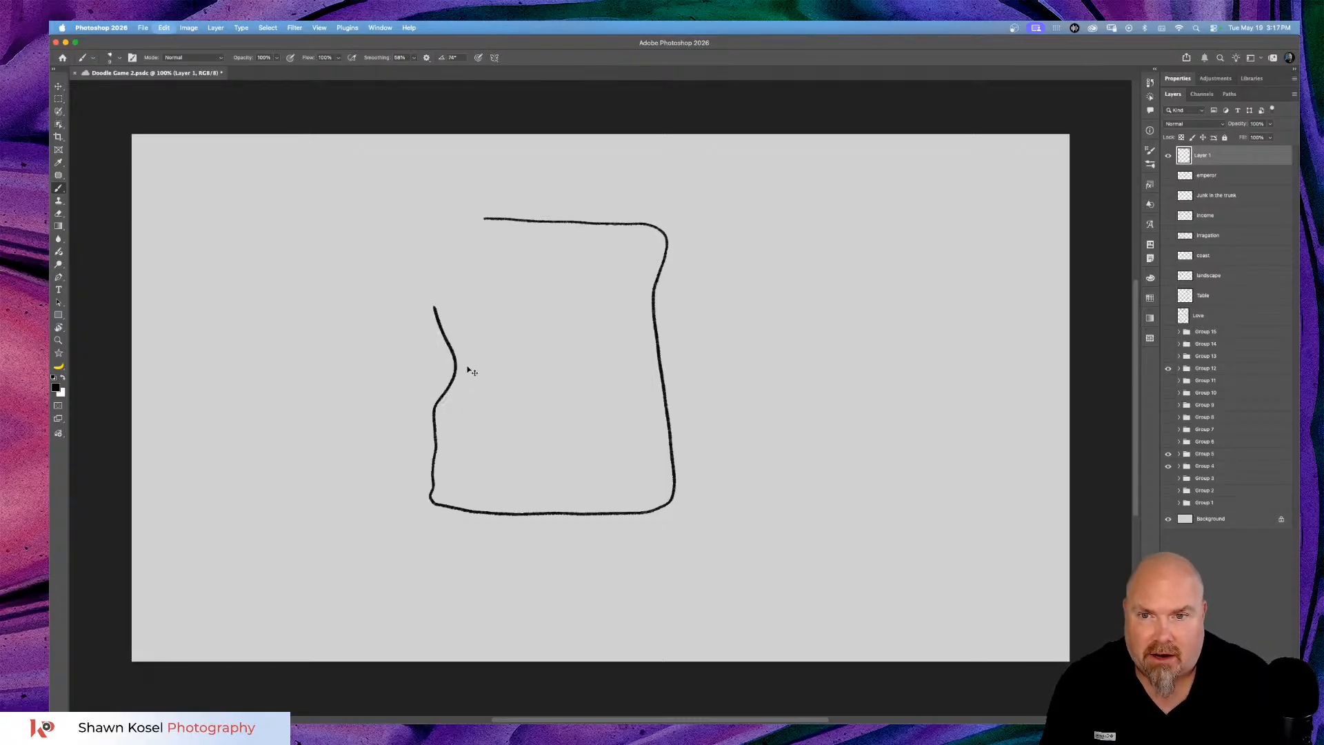
key(super+z)
drag(493, 225, 706, 219)
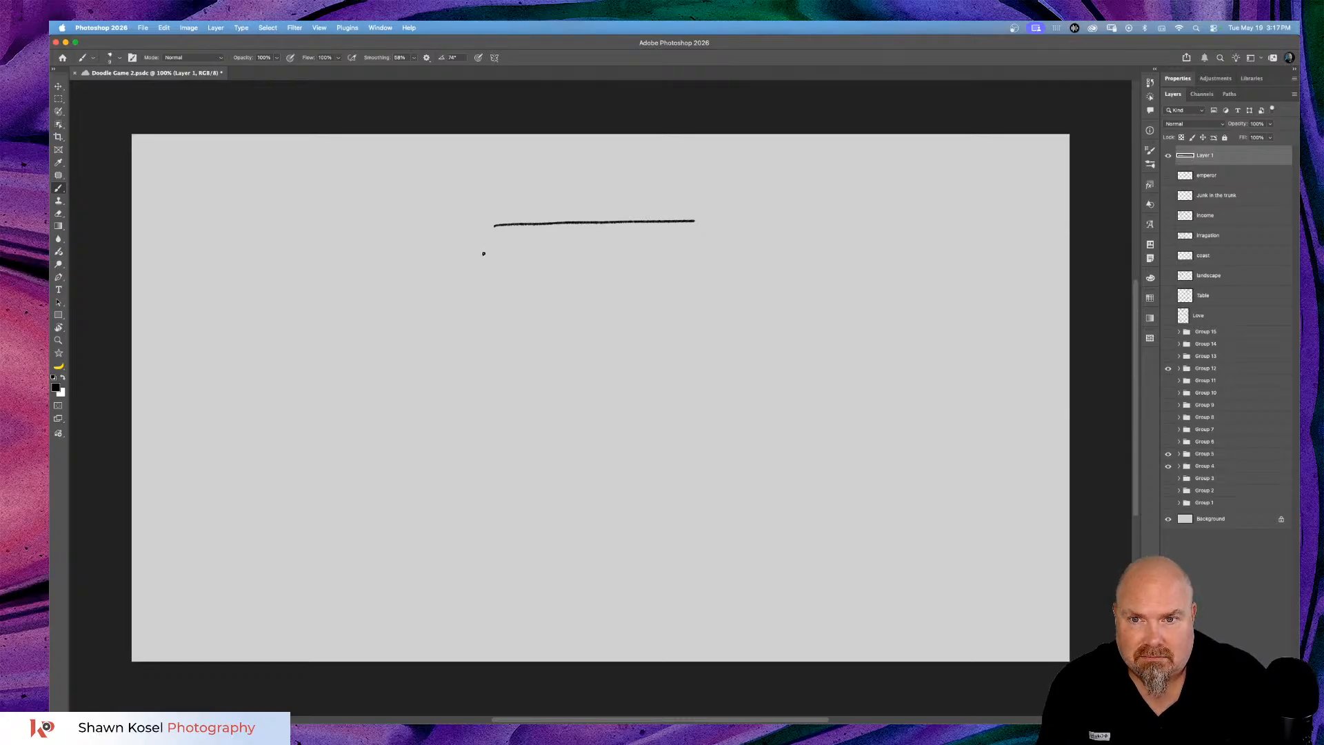
drag(483, 254, 472, 452)
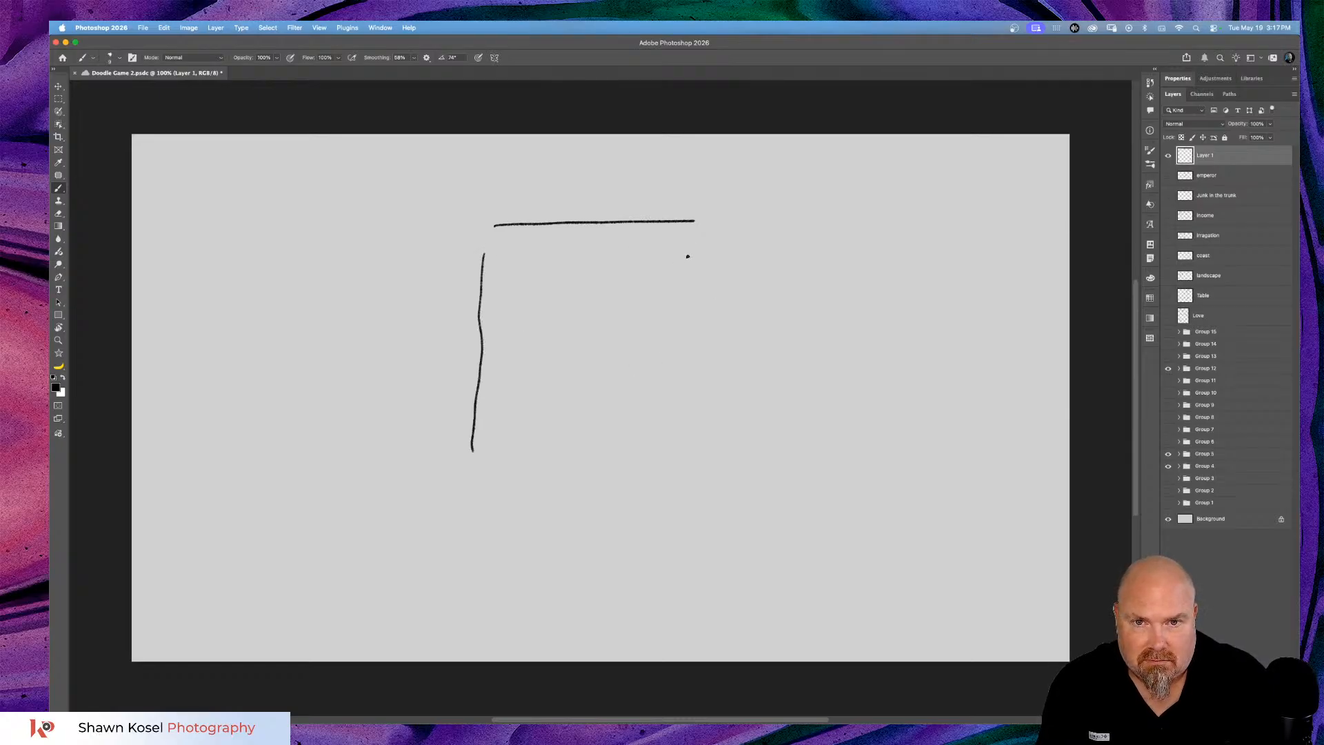
drag(696, 249, 673, 468)
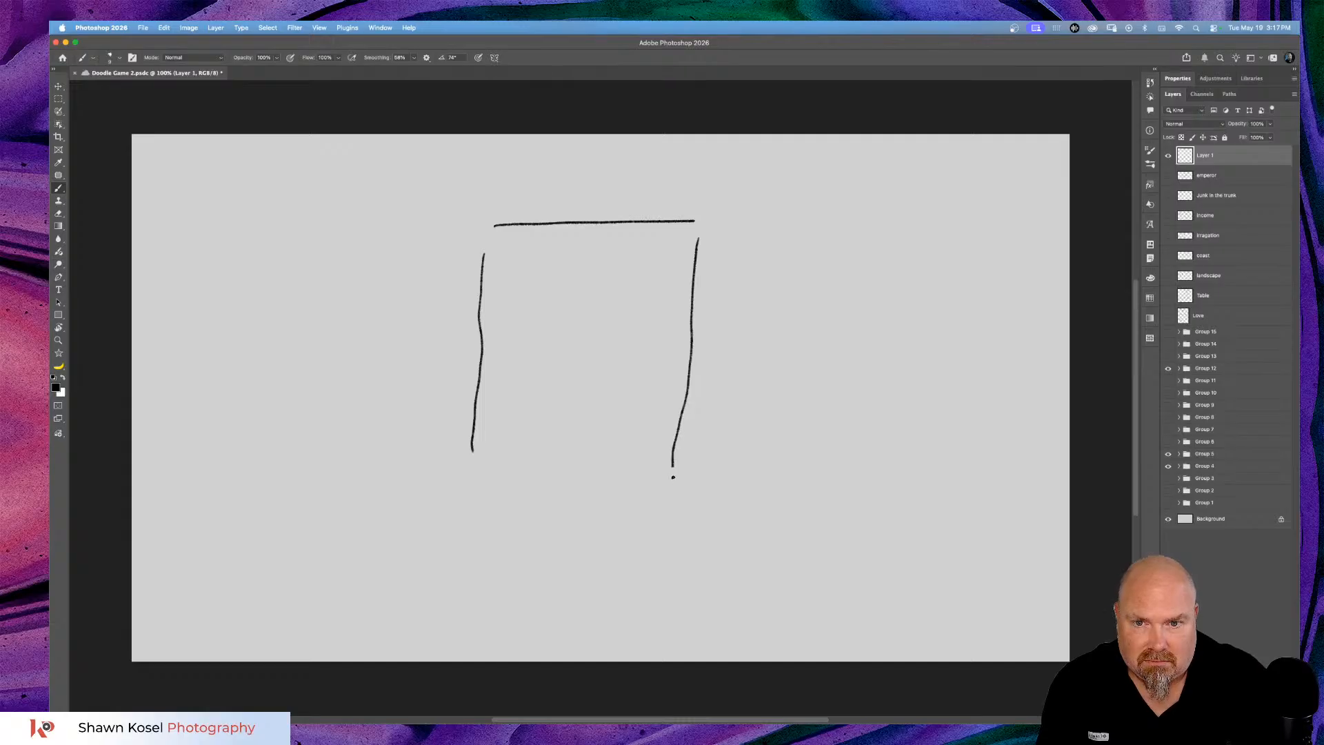
drag(476, 464, 673, 460)
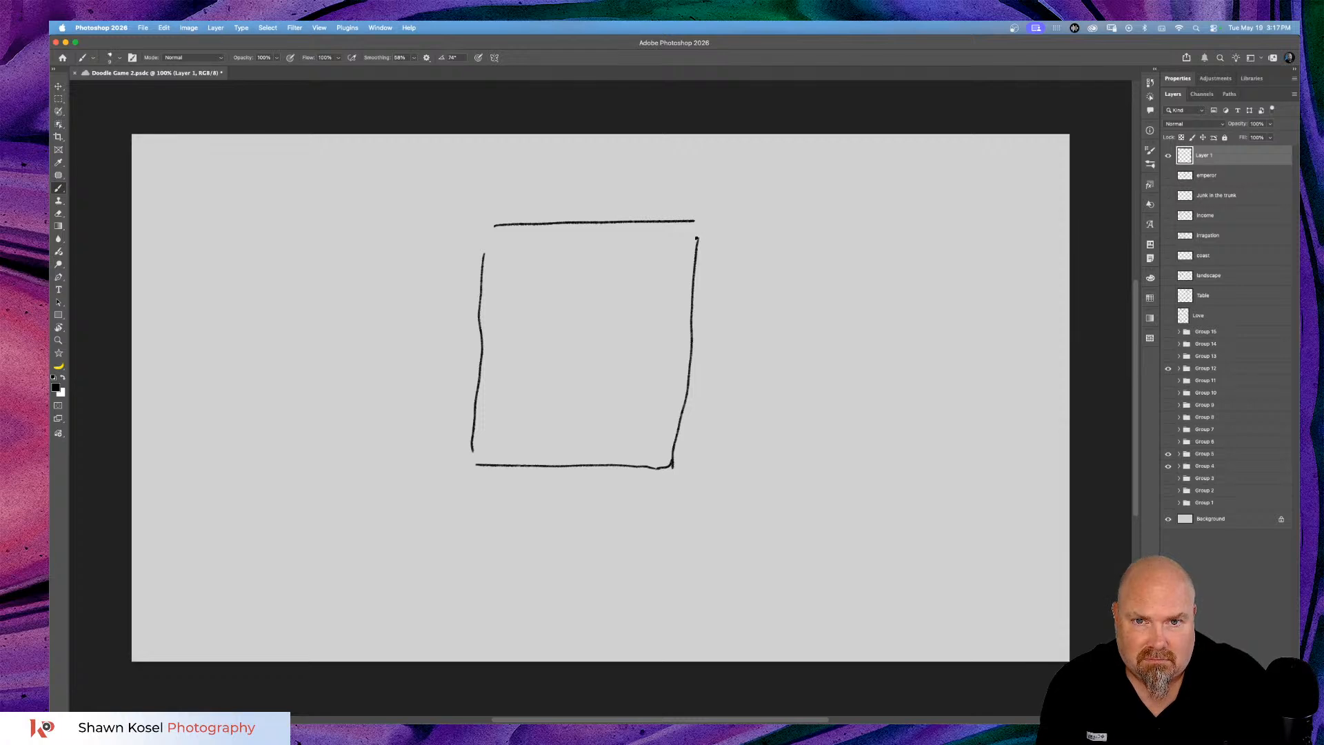
drag(696, 238, 692, 221)
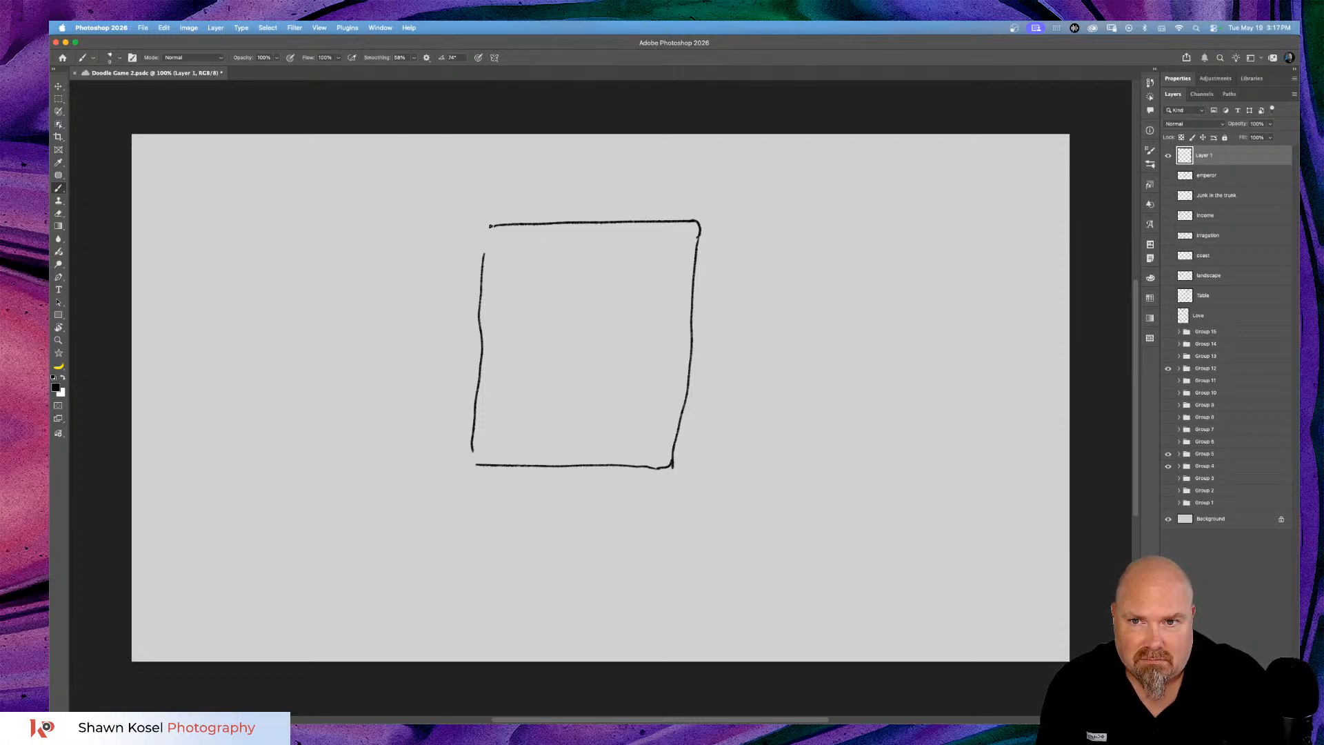
drag(488, 226, 481, 266)
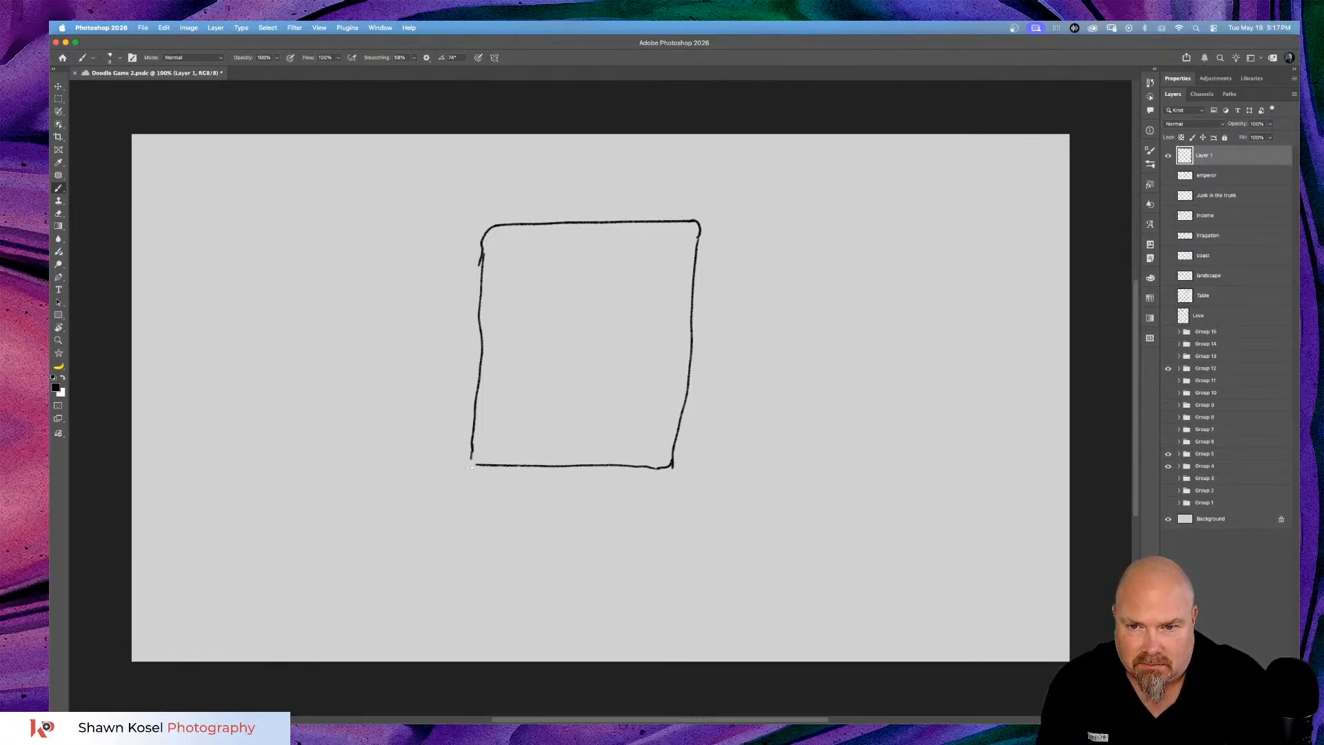
Draw a two-line post beneath the sign and letter its face with MPH above a large 55.
drag(553, 468, 549, 583)
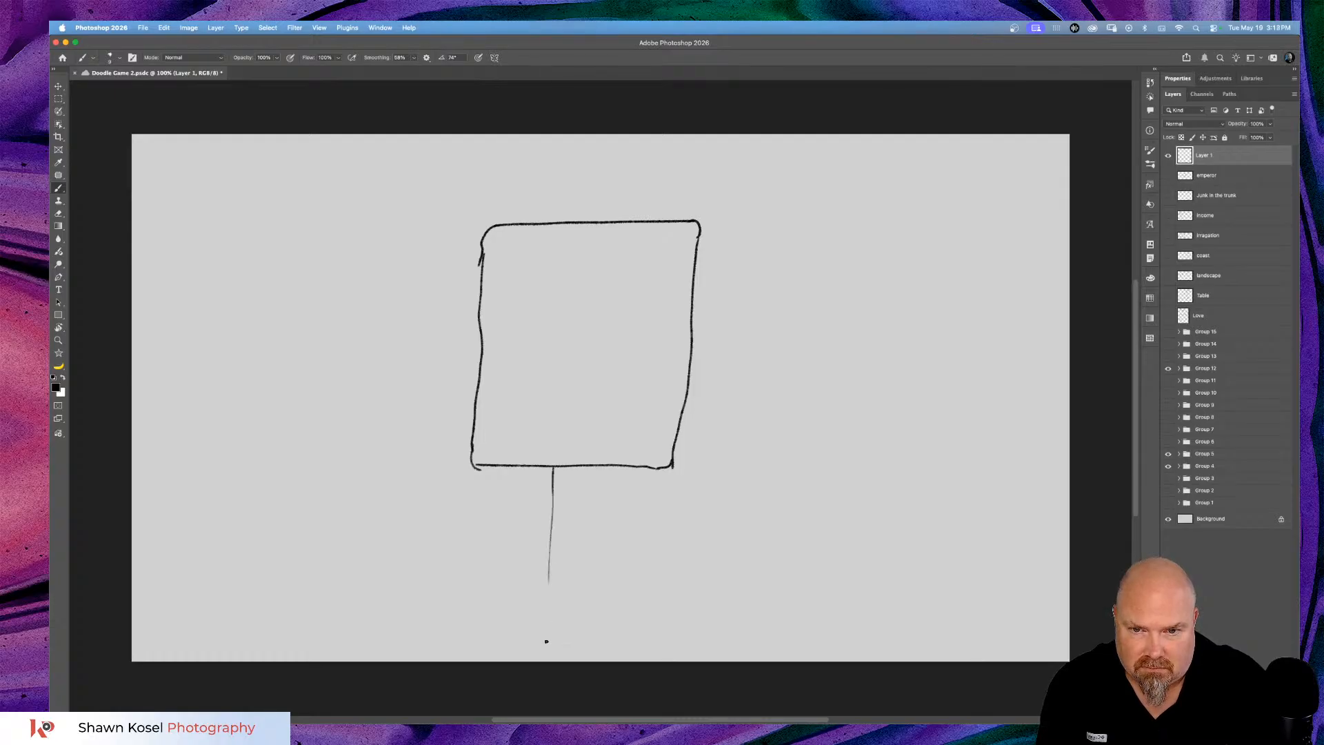
drag(585, 466, 587, 591)
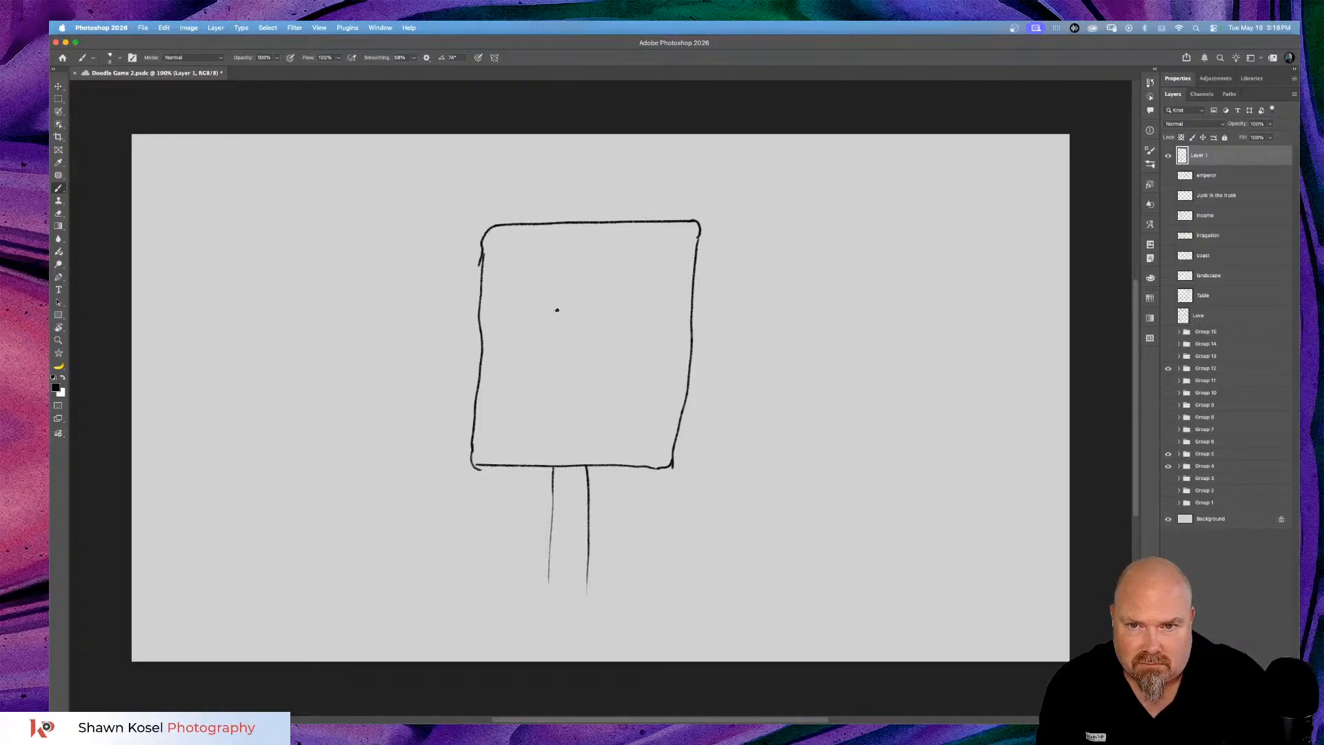
mouse_move(557, 309)
mouse_down()
mouse_move(519, 308)
mouse_move(514, 322)
mouse_move(512, 349)
mouse_move(540, 336)
mouse_move(560, 362)
mouse_move(543, 388)
mouse_move(508, 383)
mouse_up()
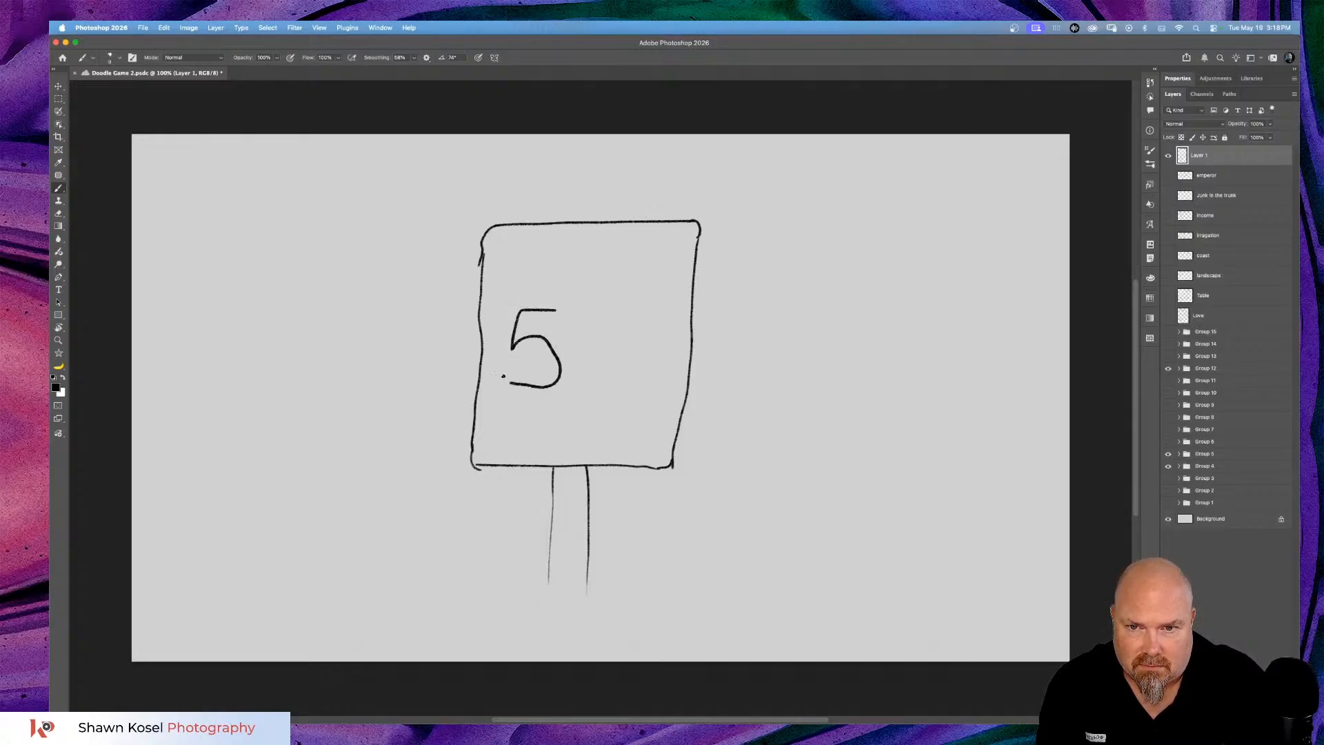
mouse_move(633, 314)
mouse_down()
mouse_move(587, 313)
mouse_move(581, 351)
mouse_move(609, 342)
mouse_move(628, 371)
mouse_move(584, 382)
mouse_up()
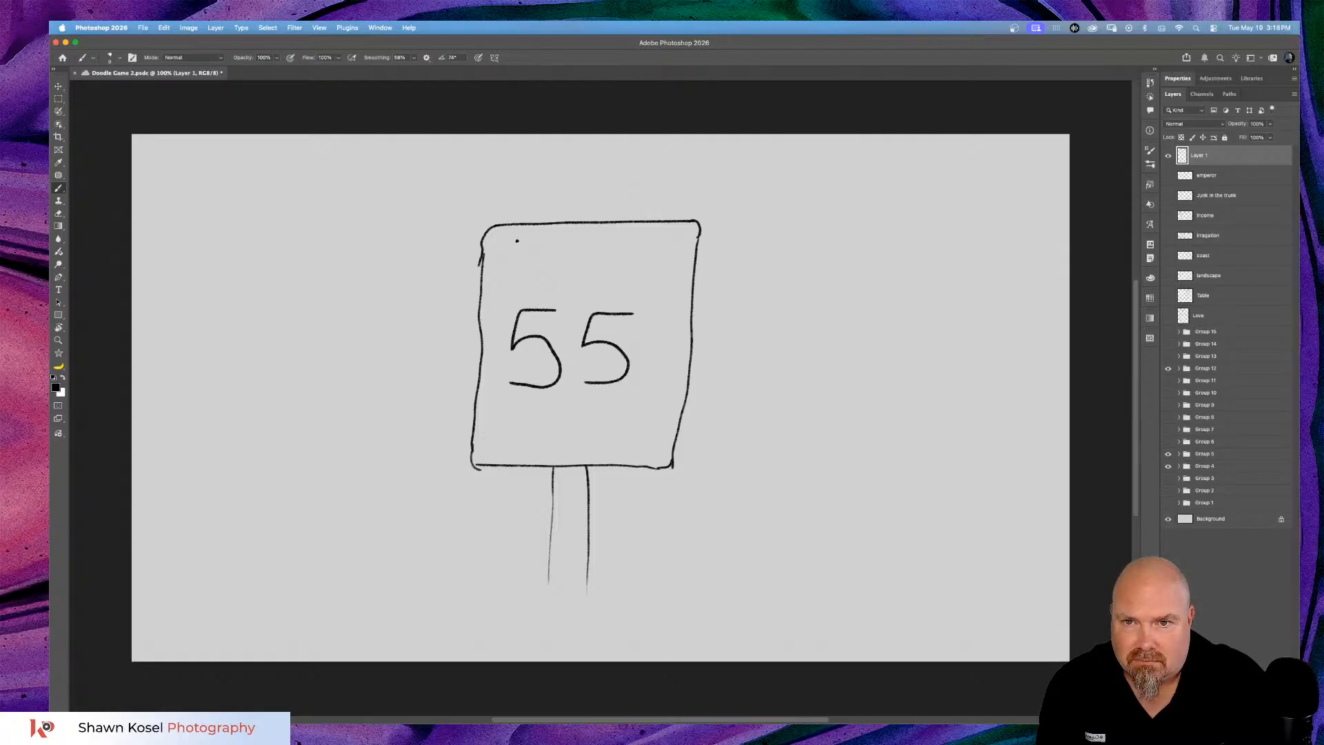
mouse_move(517, 241)
mouse_down()
mouse_move(508, 285)
mouse_move(528, 271)
mouse_move(535, 284)
mouse_move(555, 244)
mouse_move(558, 286)
mouse_move(580, 278)
mouse_up()
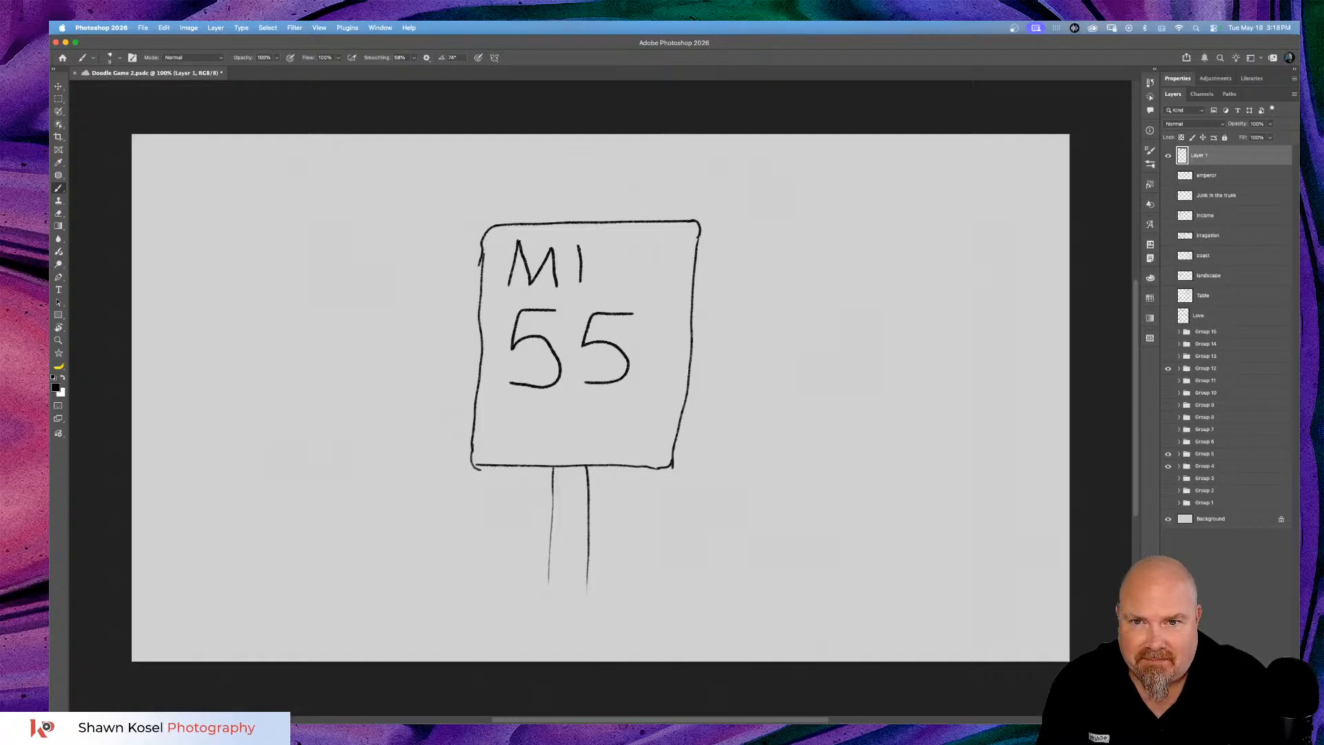
mouse_move(580, 246)
mouse_down()
mouse_move(594, 265)
mouse_move(617, 288)
mouse_move(635, 263)
mouse_move(645, 274)
mouse_move(639, 296)
mouse_move(624, 264)
mouse_move(659, 265)
mouse_up()
Write the guessing player's name to the right of the speed sign and underline it.
drag(790, 211, 794, 295)
mouse_move(790, 207)
mouse_down()
mouse_move(823, 219)
mouse_move(828, 265)
mouse_move(798, 279)
mouse_move(856, 242)
mouse_move(925, 308)
mouse_up()
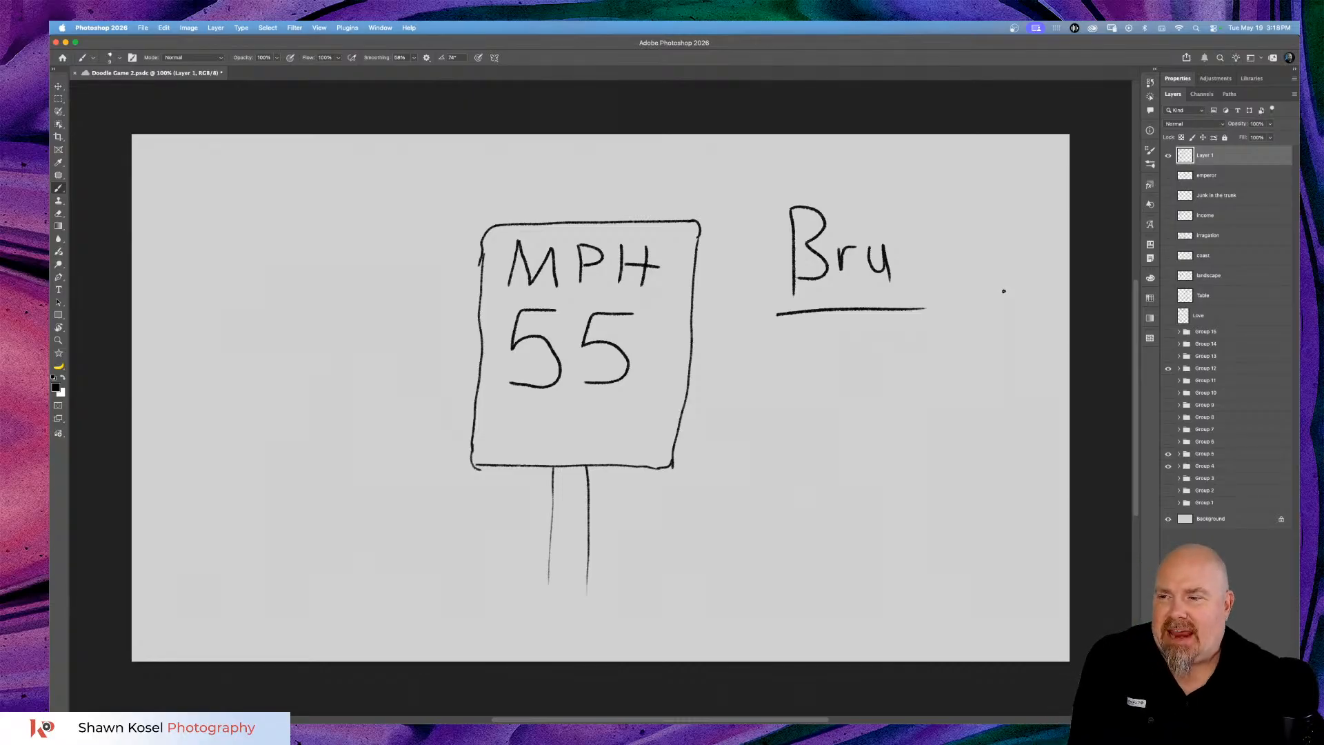
Rename the speed sign doodle's layer as limit and save the document.
double_click(1205, 156)
text(limit)
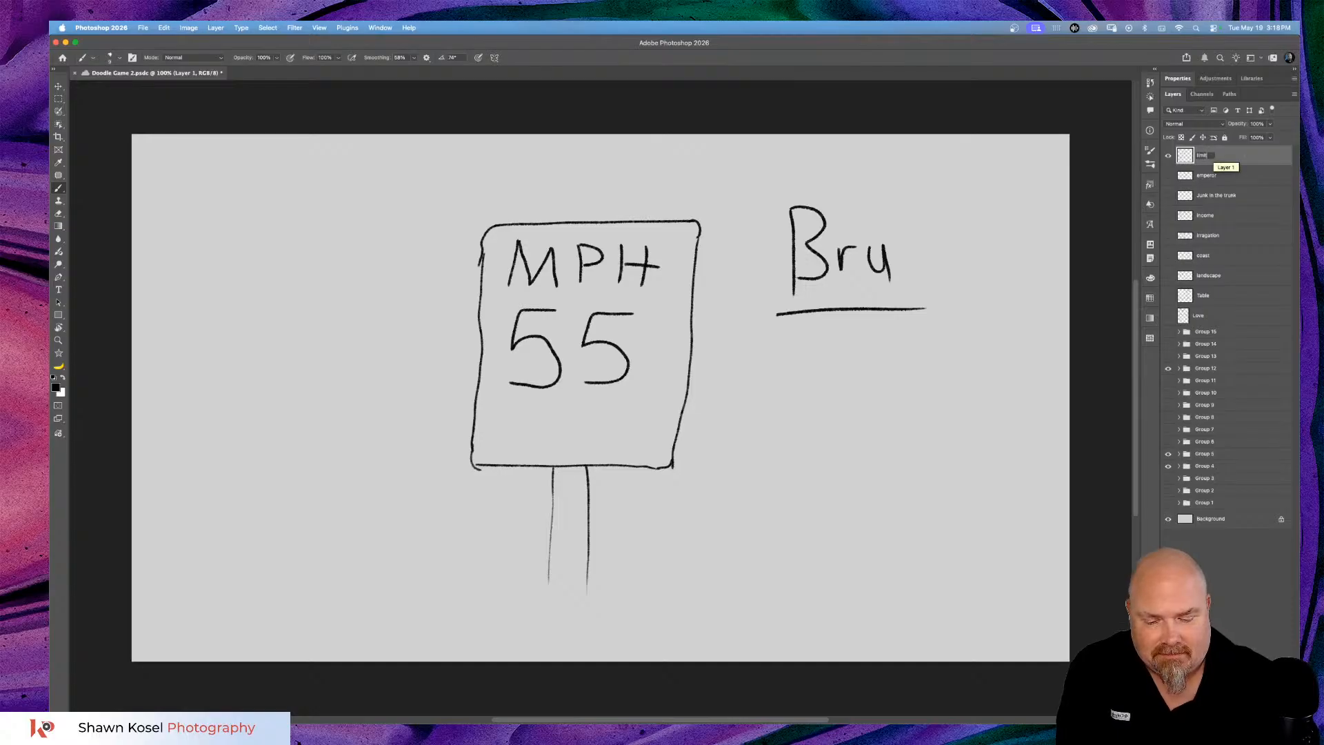
key(Return)
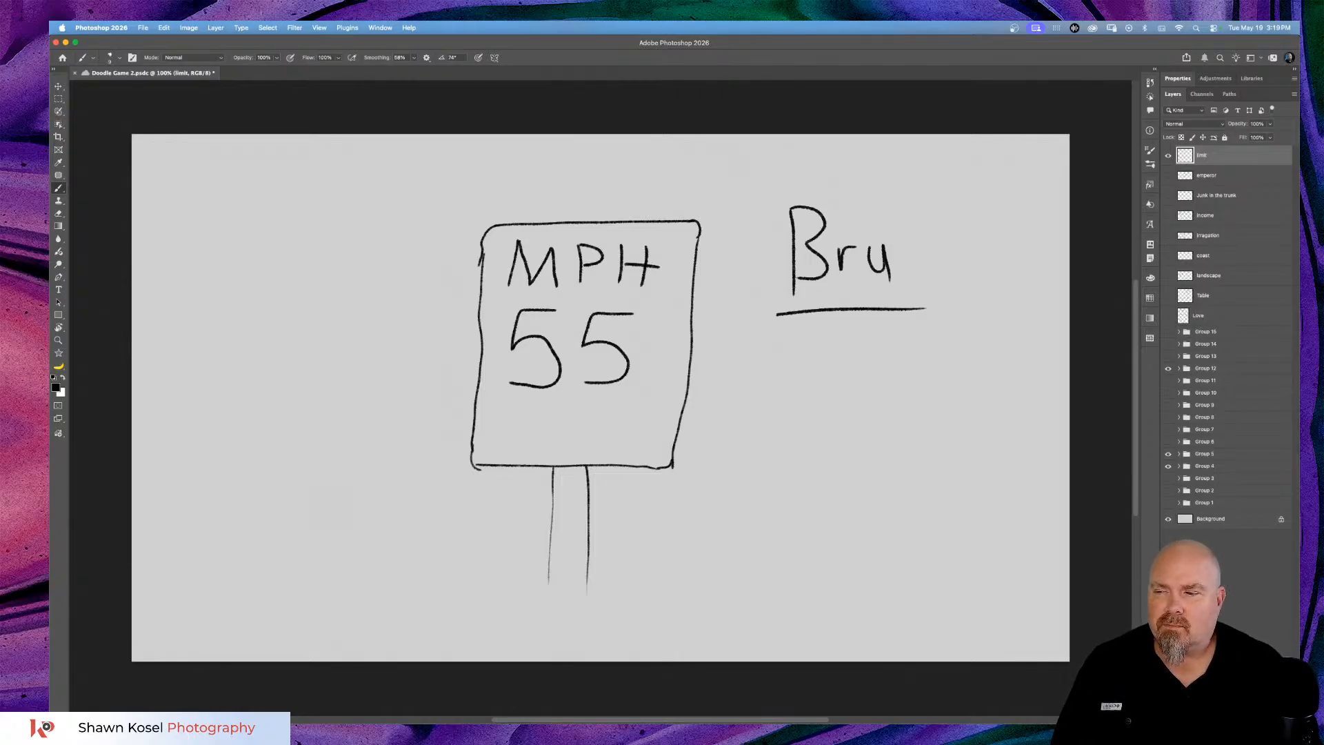
key(super+s)
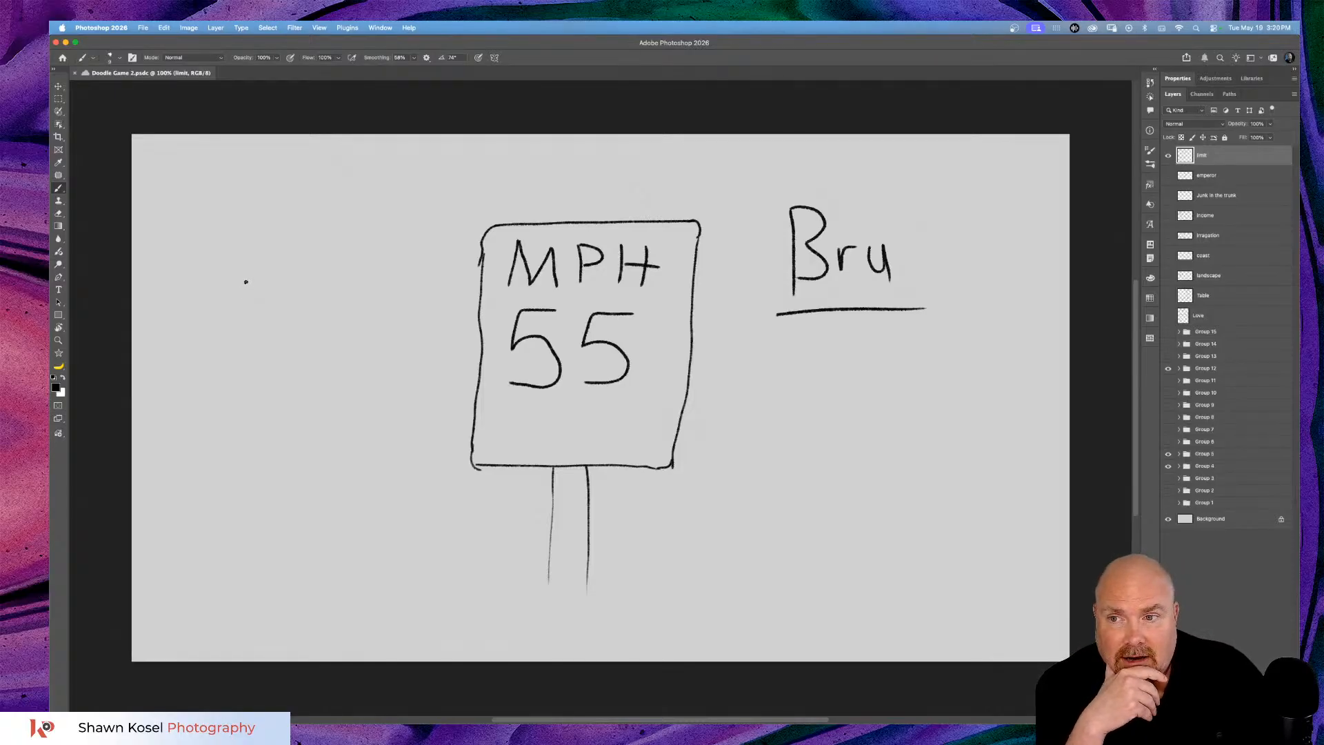
Left of the speed sign, draw a circle containing 120 and a smaller one below it with 120 crossed out diagonally.
mouse_move(245, 281)
mouse_down()
mouse_move(218, 298)
mouse_move(211, 333)
mouse_move(243, 355)
mouse_move(287, 334)
mouse_move(273, 291)
mouse_move(235, 281)
mouse_up()
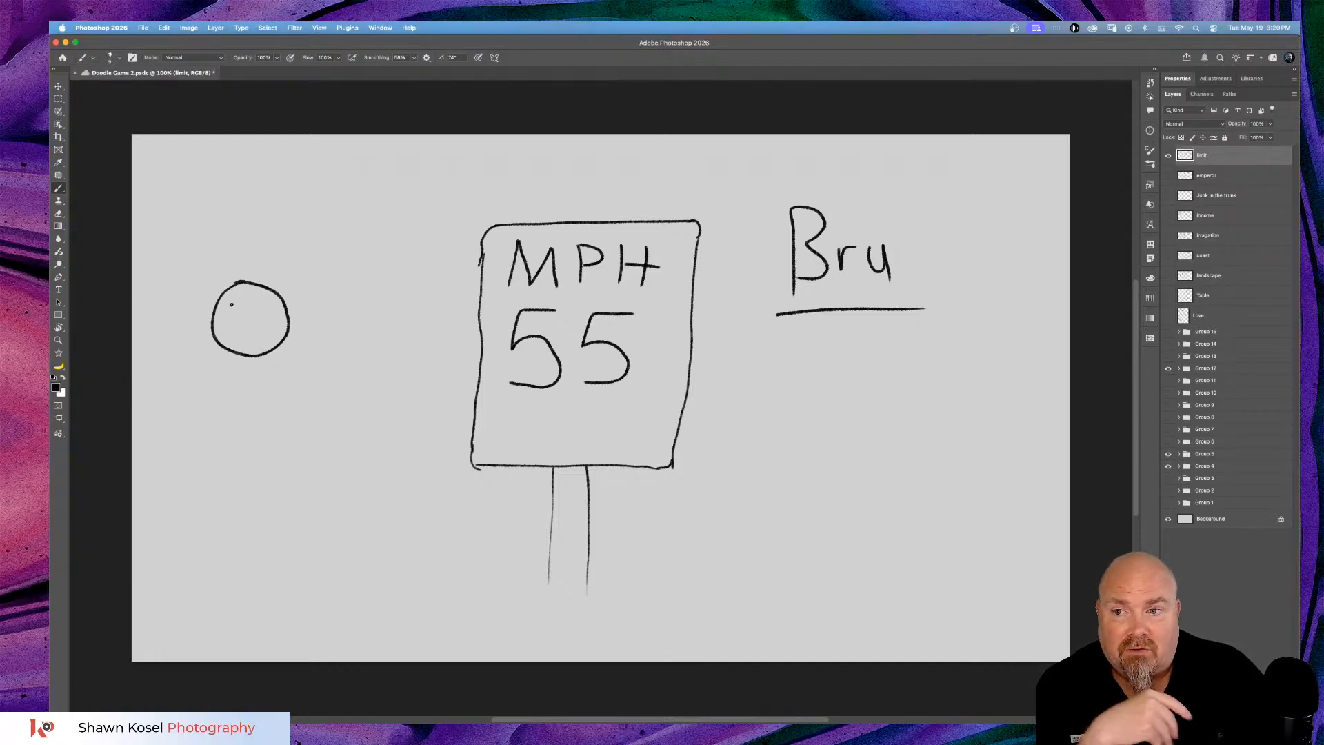
mouse_move(229, 333)
mouse_down()
mouse_move(261, 333)
mouse_move(277, 310)
mouse_move(267, 302)
mouse_up()
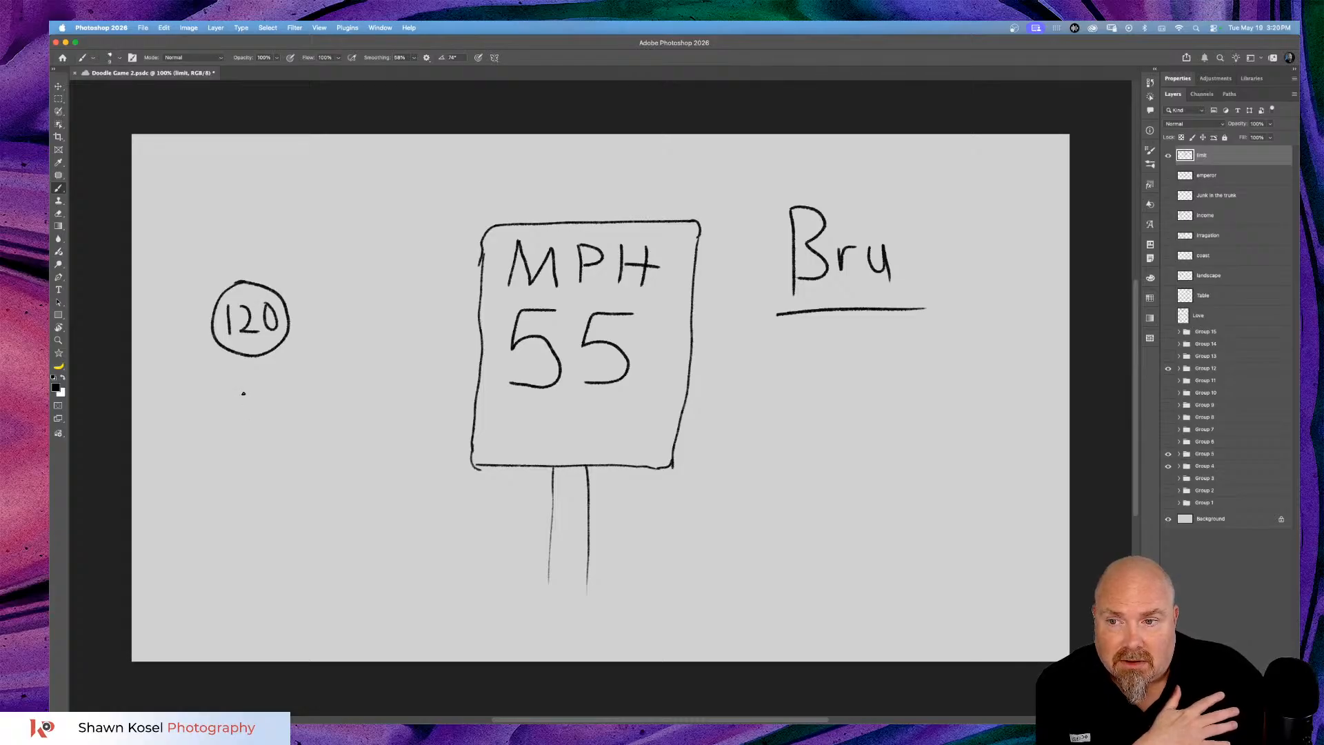
mouse_move(241, 390)
mouse_down()
mouse_move(233, 435)
mouse_move(259, 449)
mouse_move(283, 439)
mouse_move(290, 412)
mouse_move(275, 384)
mouse_move(251, 380)
mouse_move(247, 432)
mouse_move(253, 398)
mouse_move(253, 422)
mouse_move(282, 409)
mouse_move(238, 442)
mouse_up()
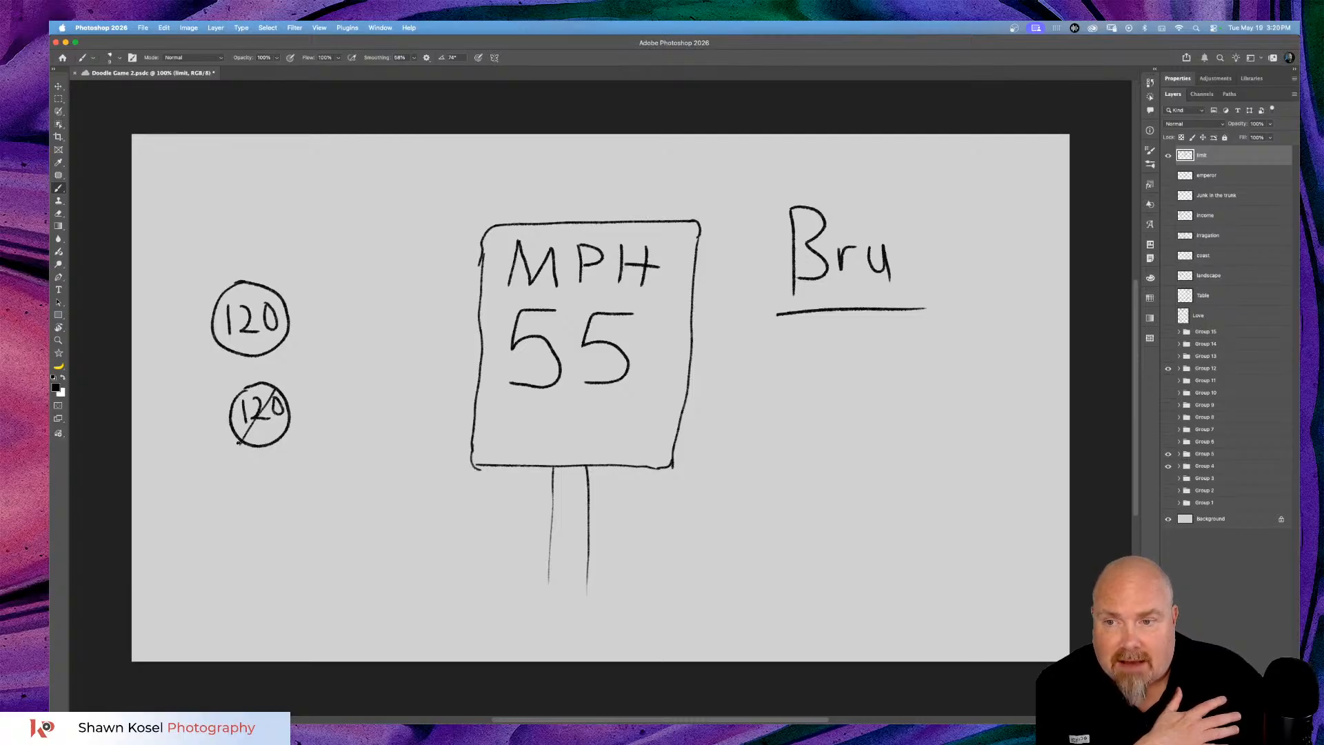